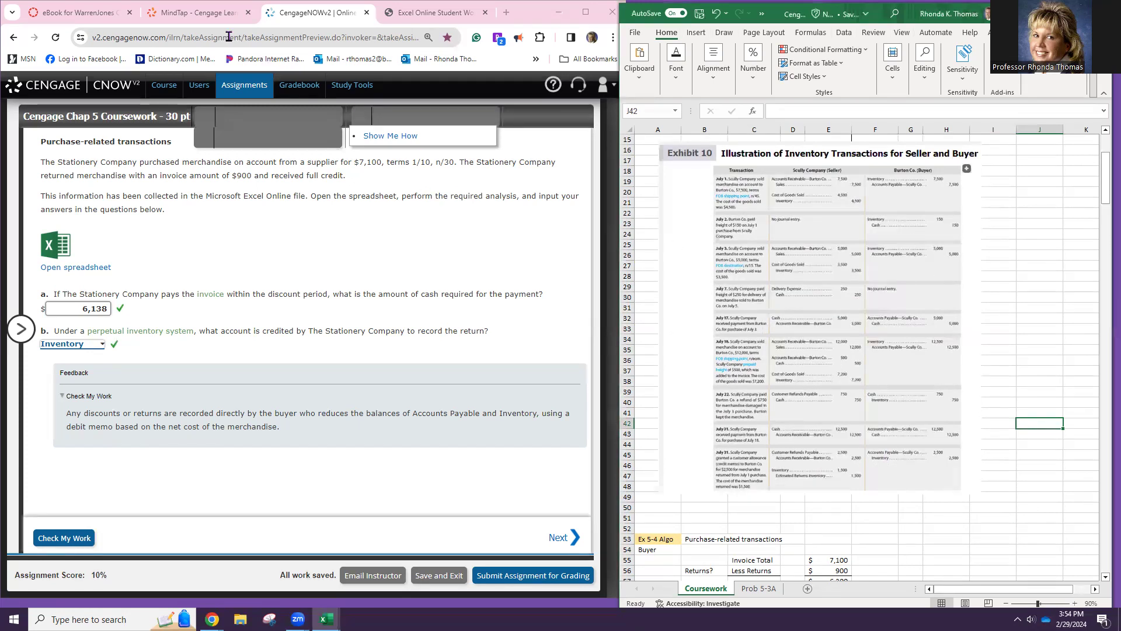
- Go back in the textbook to the Chart of Accounts section
left_click(193, 12)
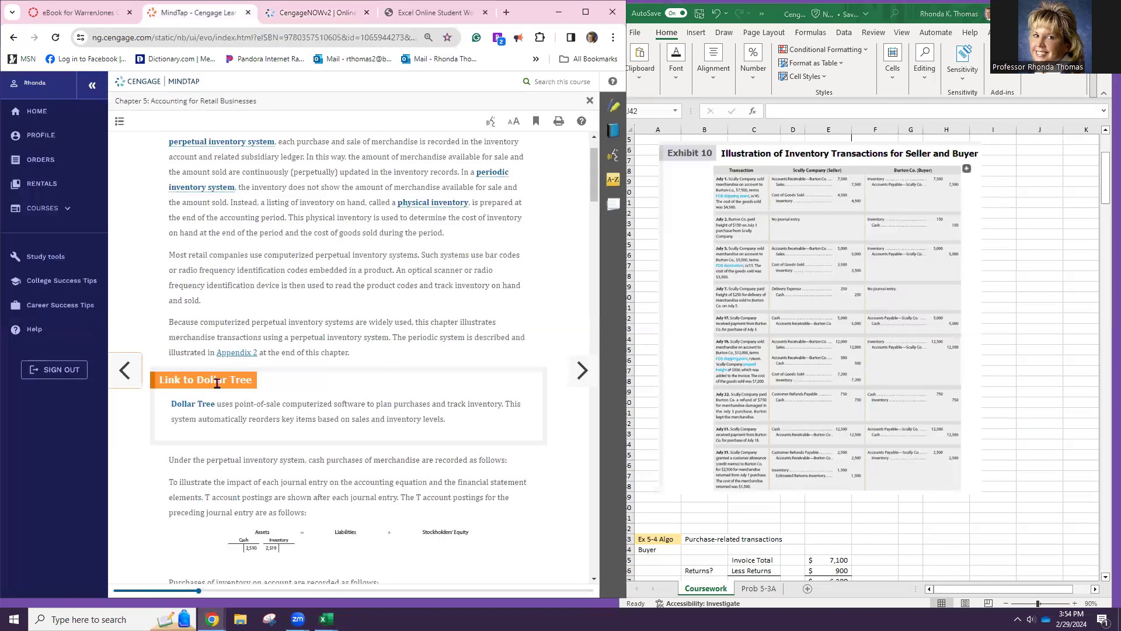
left_click(125, 370)
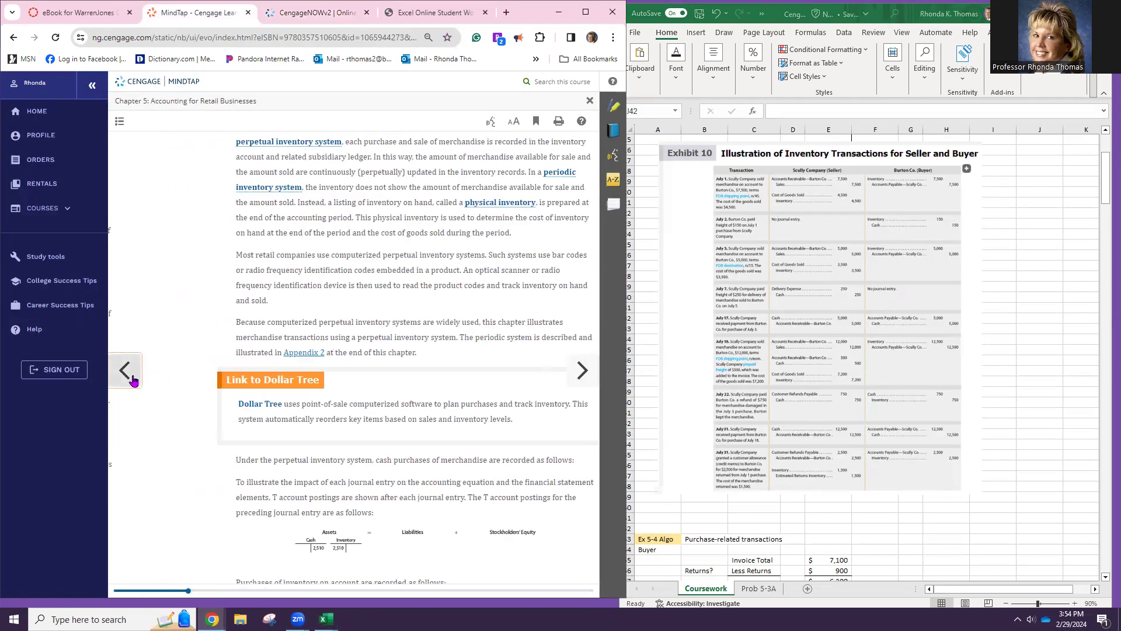
left_click(132, 379)
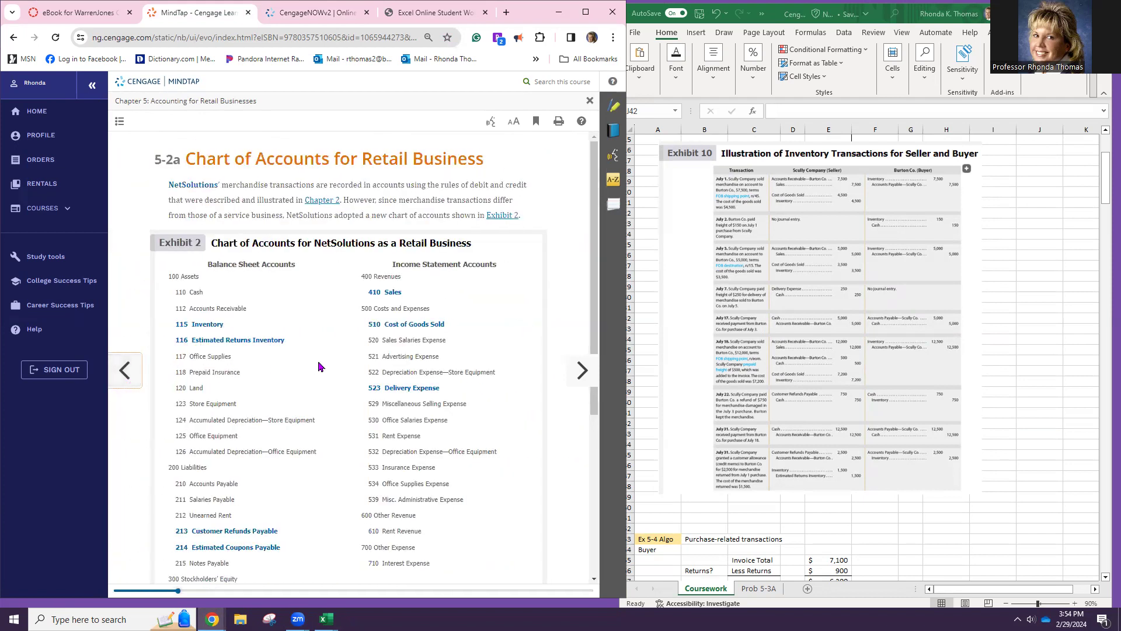
scroll(320, 362, "down", 3)
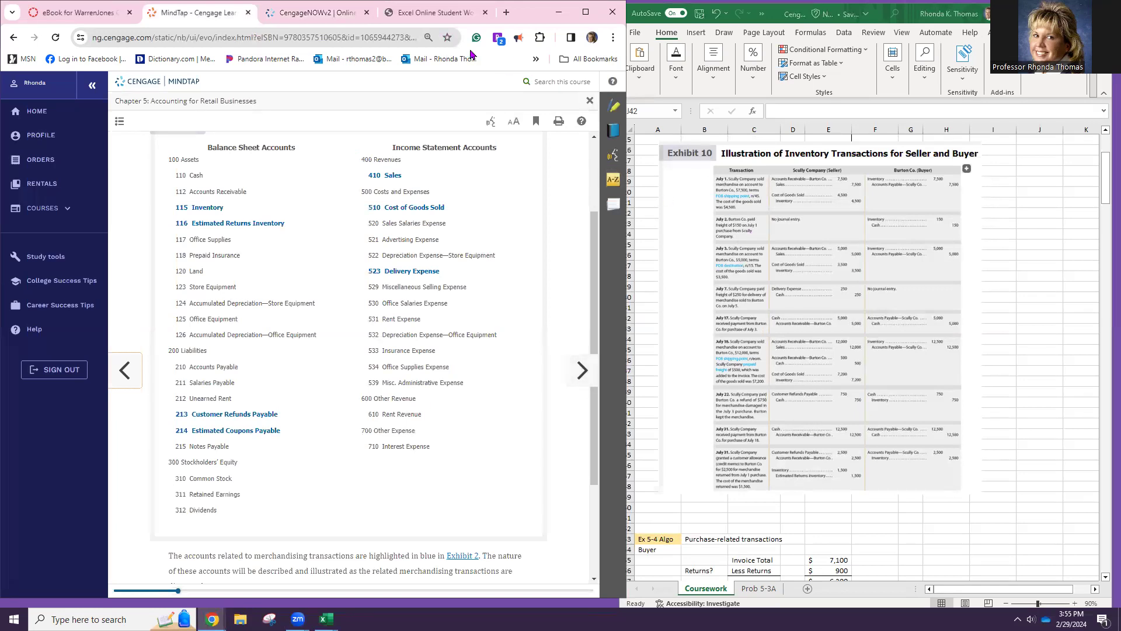
- Move the Exhibit 10 picture up and left and enlarge it to span rows 15–52
left_click(327, 10)
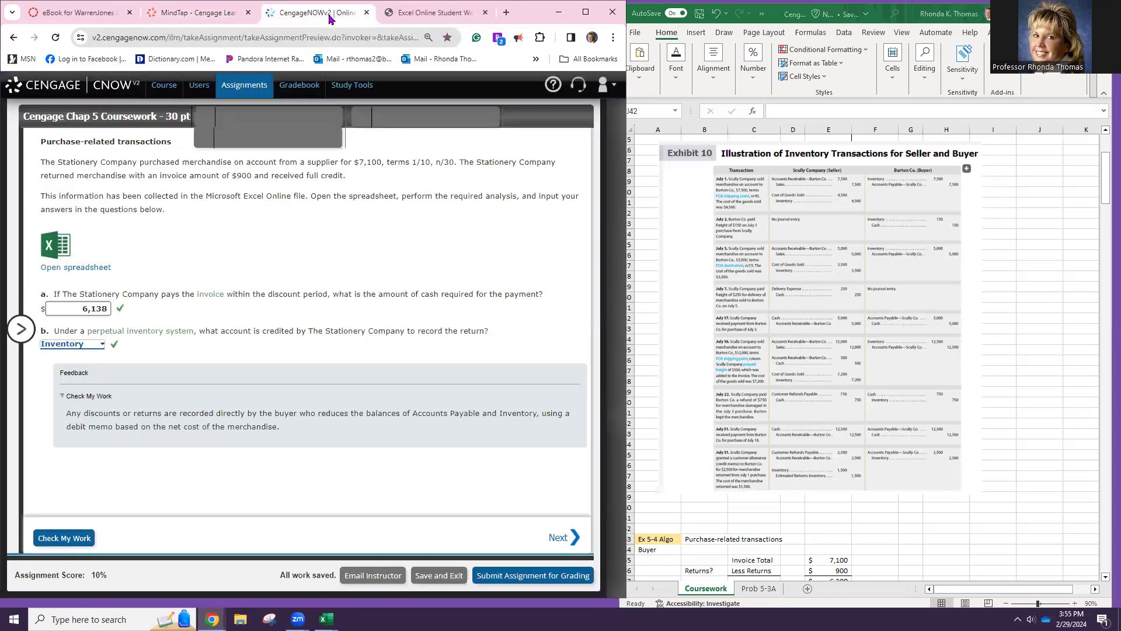
left_click(820, 322)
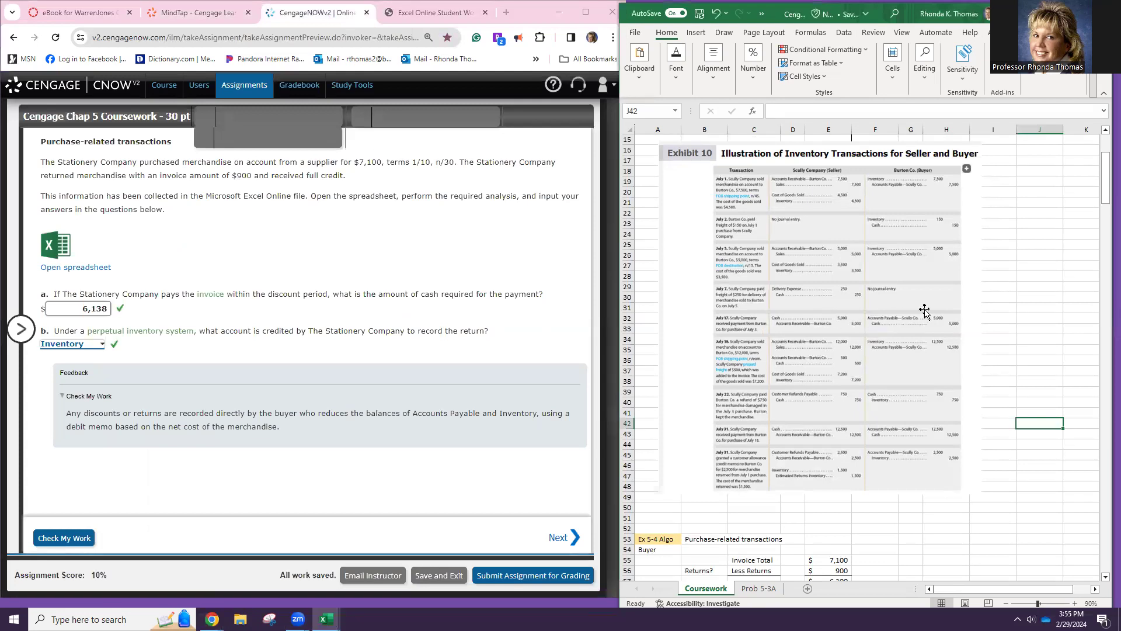
left_click_drag(905, 320, 943, 328)
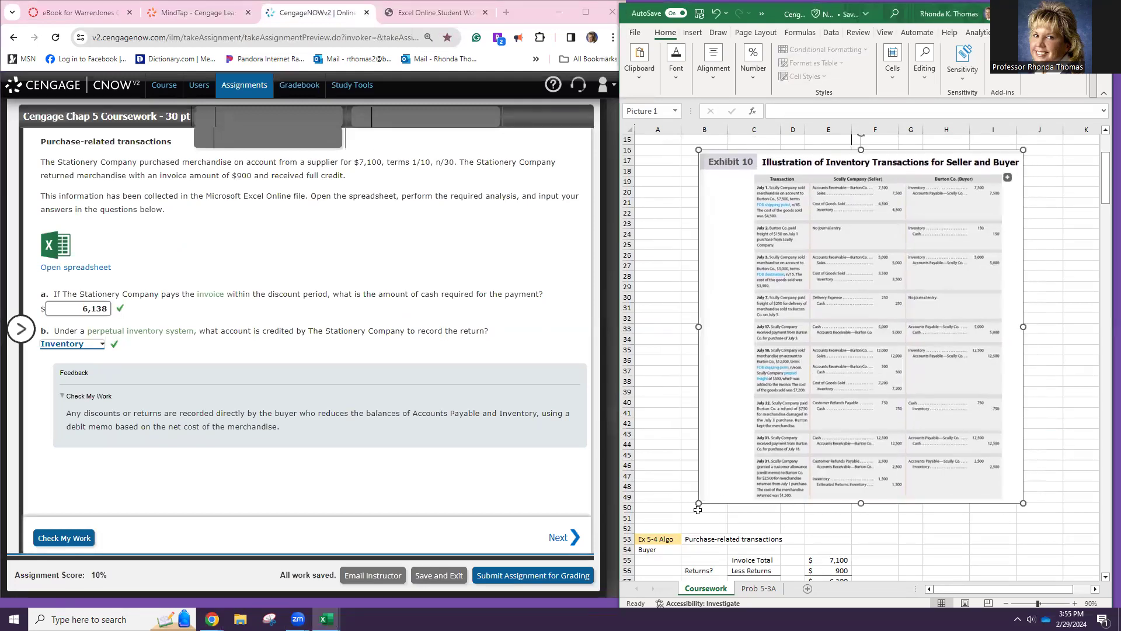
left_click_drag(694, 510, 671, 526)
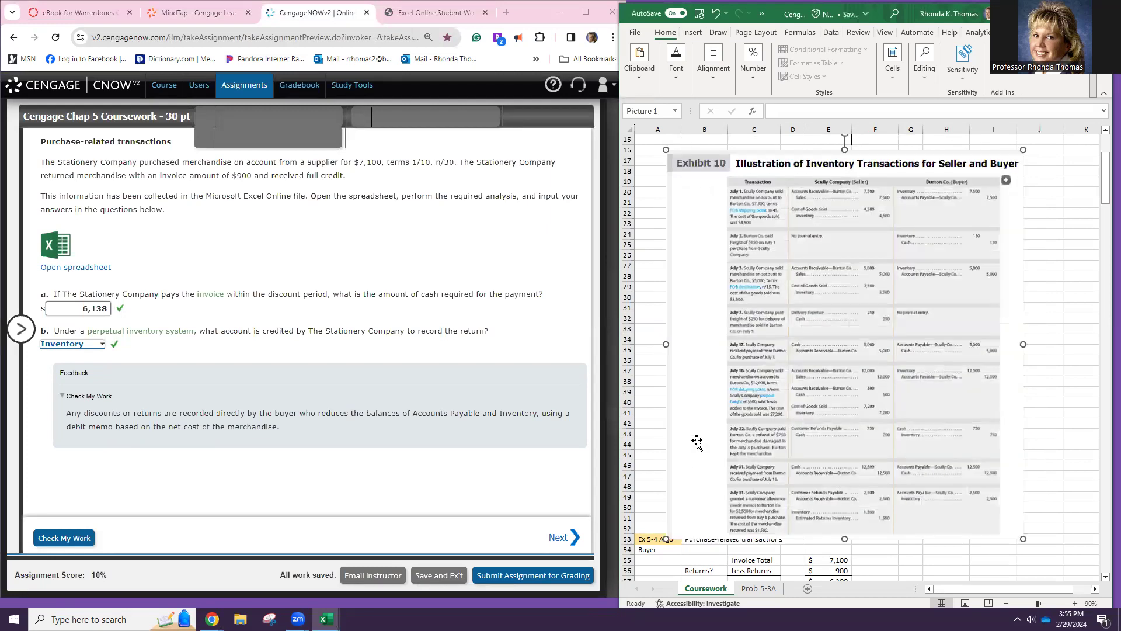
left_click_drag(707, 381, 704, 397)
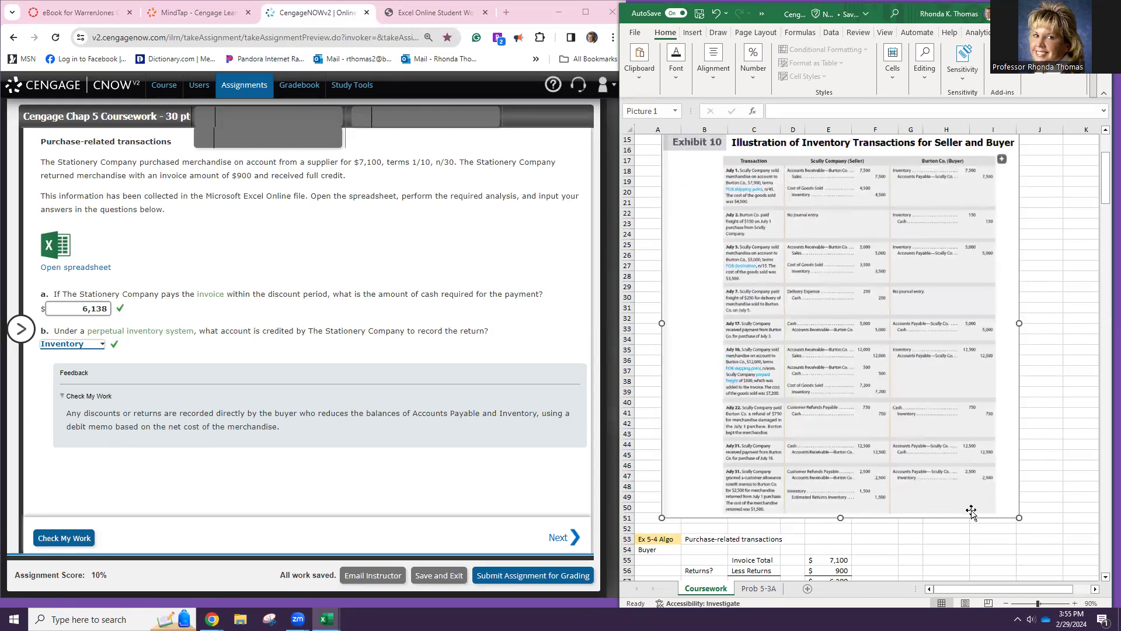
left_click_drag(1019, 518, 1021, 491)
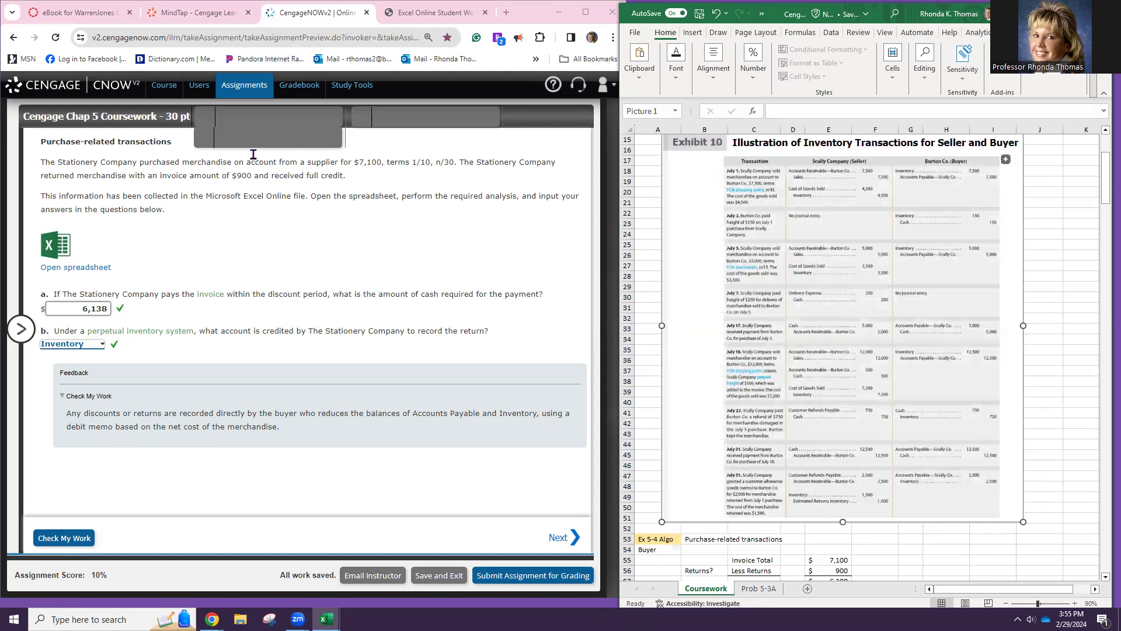
left_click(219, 16)
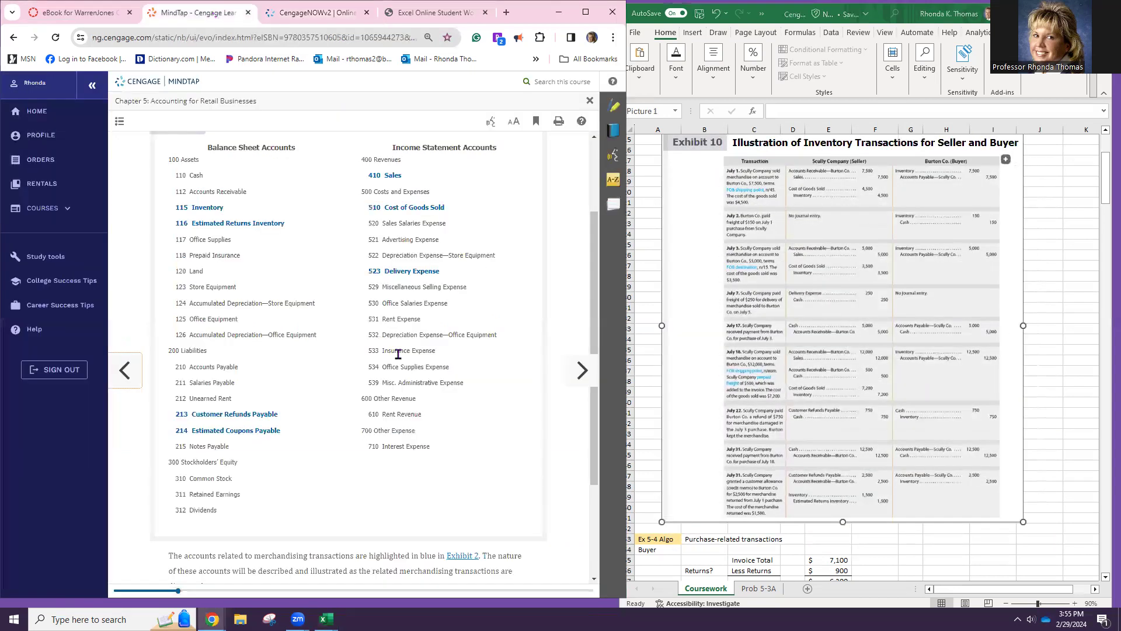
- Page forward past Subsidiary Ledgers, Purchases and Freight to section 5-2g Dual Nature of Merchandise Transactions
left_click(577, 380)
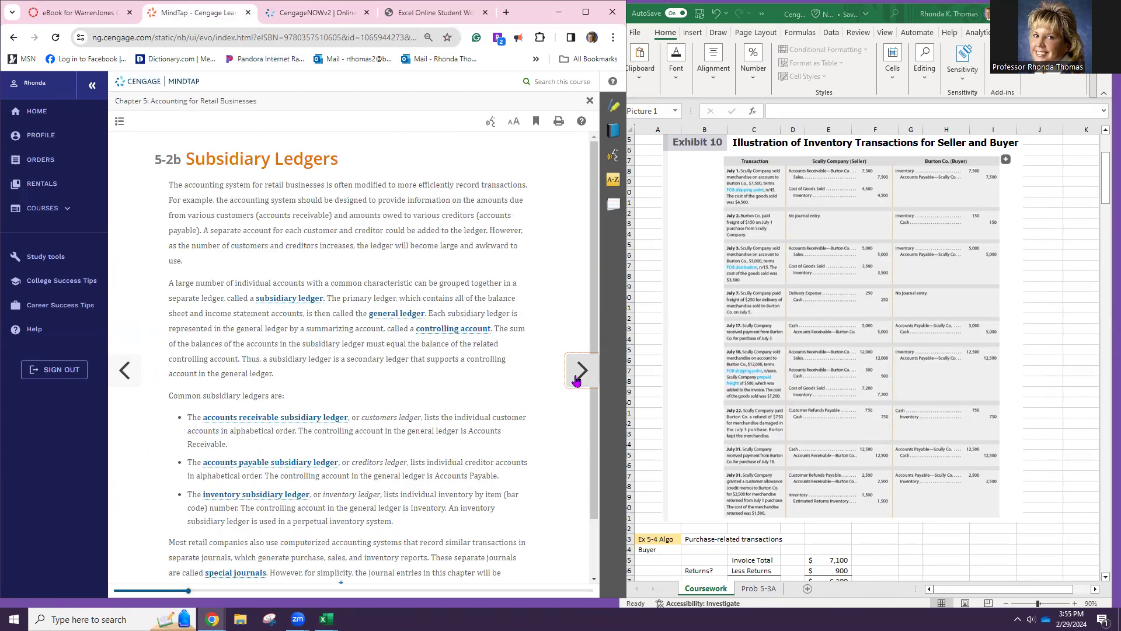
left_click(576, 379)
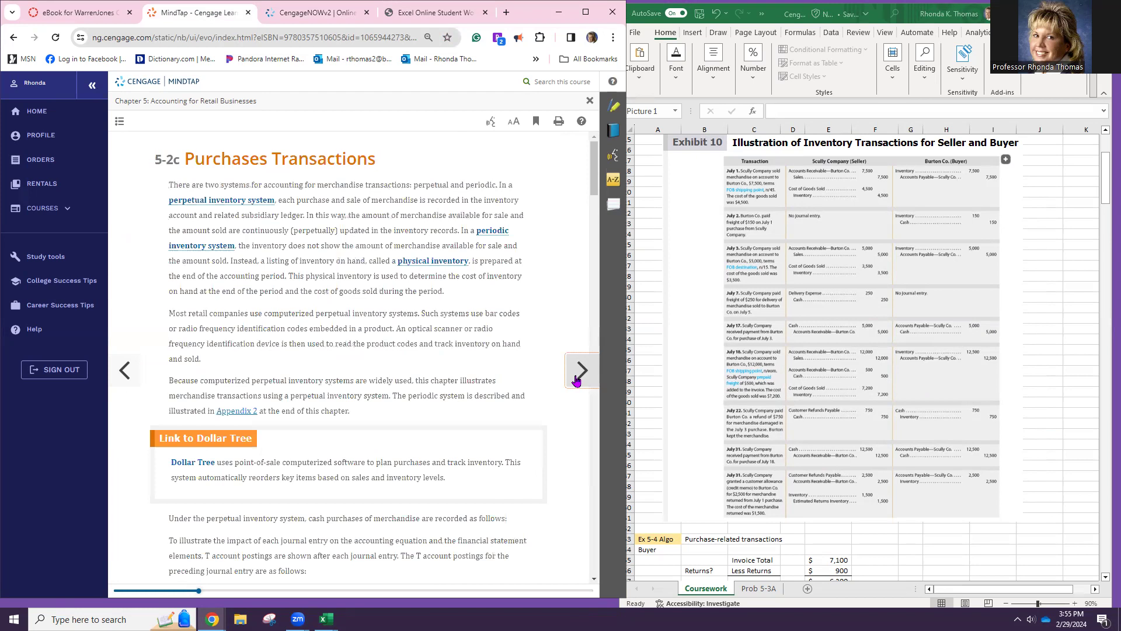
left_click(574, 372)
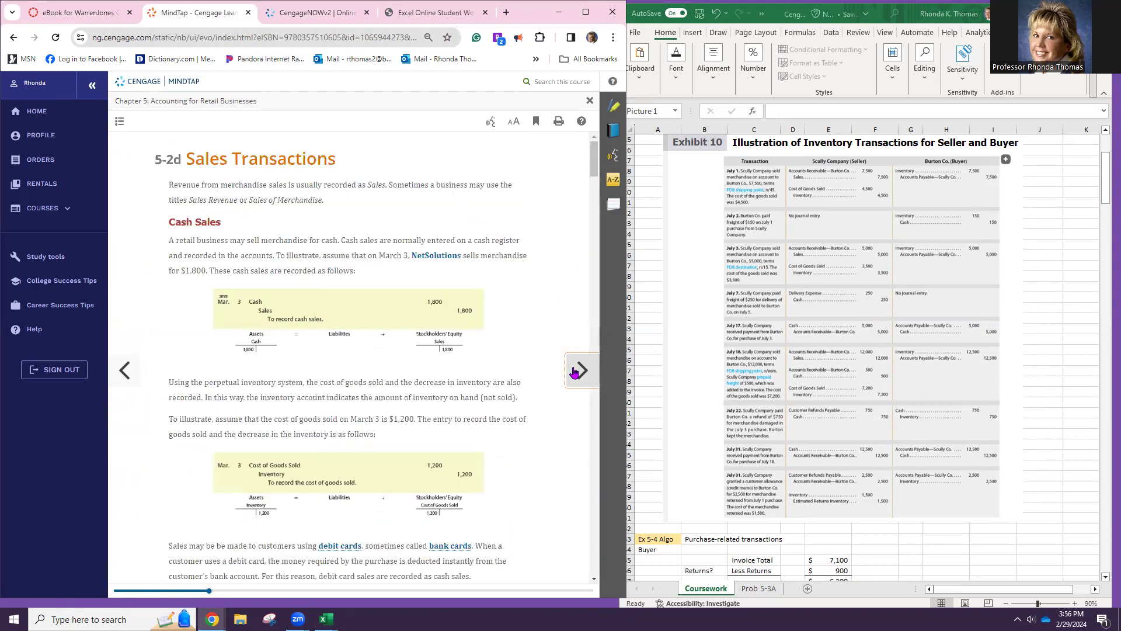
left_click(581, 370)
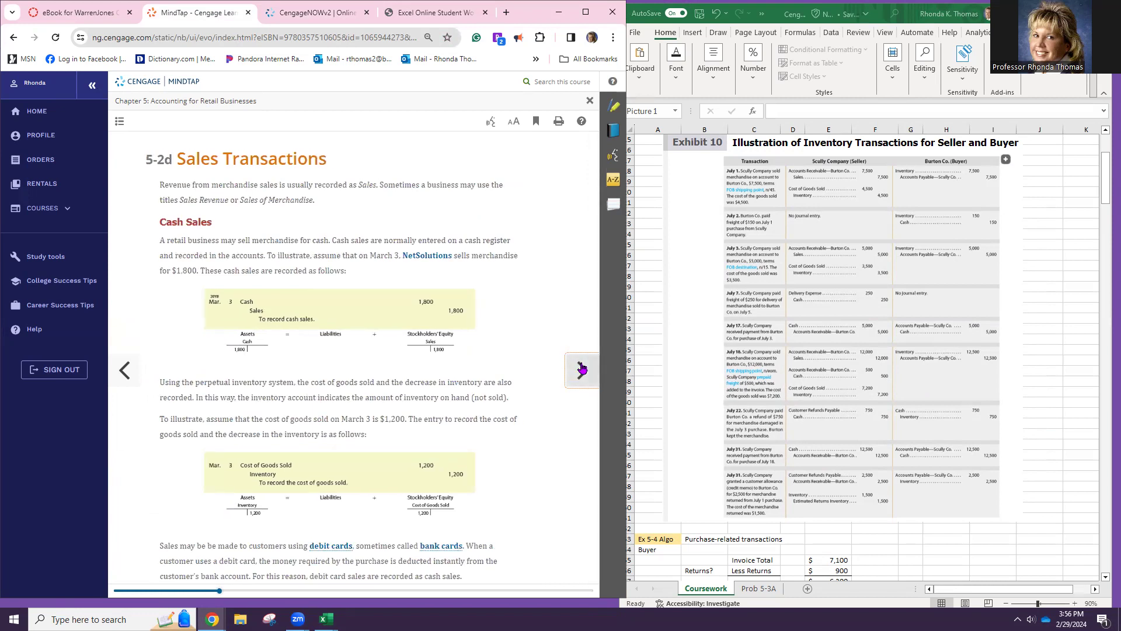
left_click(581, 370)
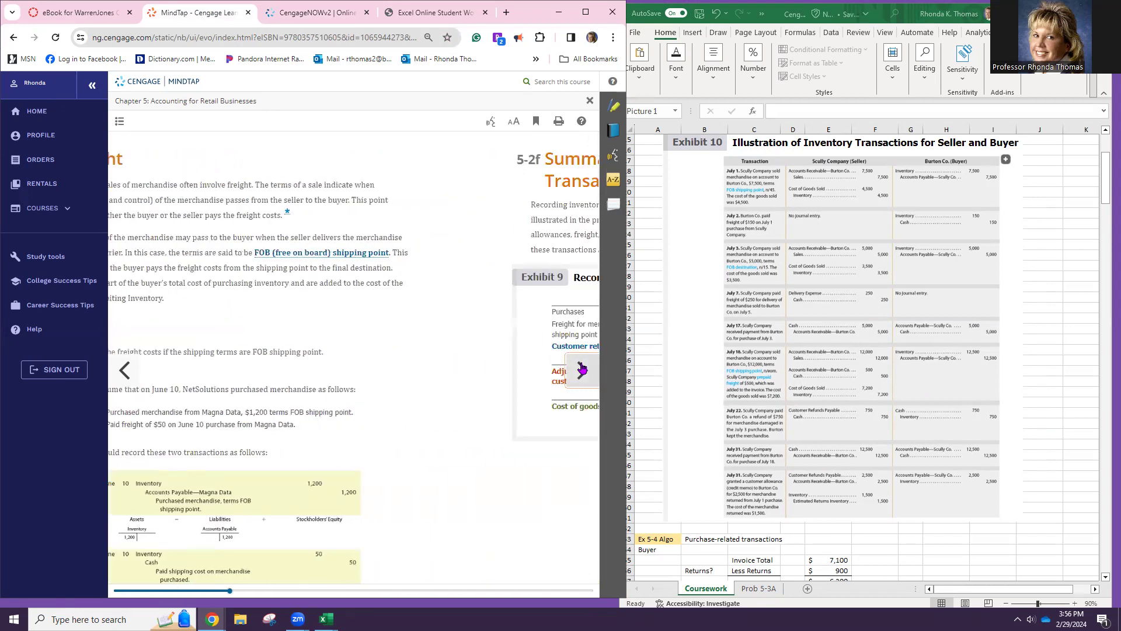
left_click(582, 370)
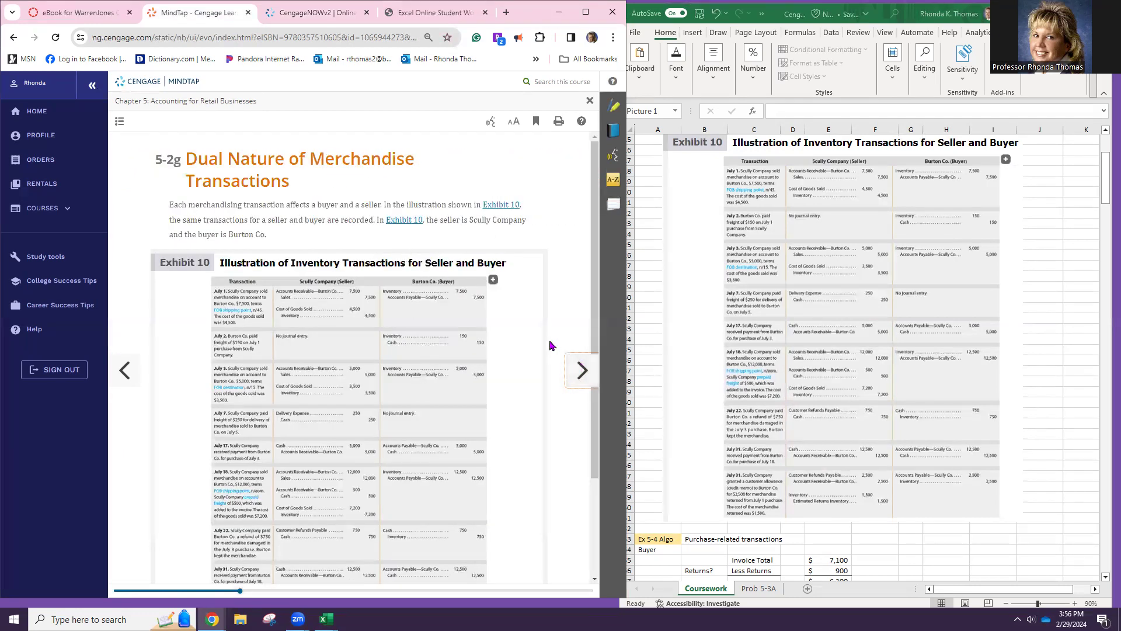
- Review Exhibit 10 and collapse the course navigation sidebar
scroll(448, 262, "down", 2)
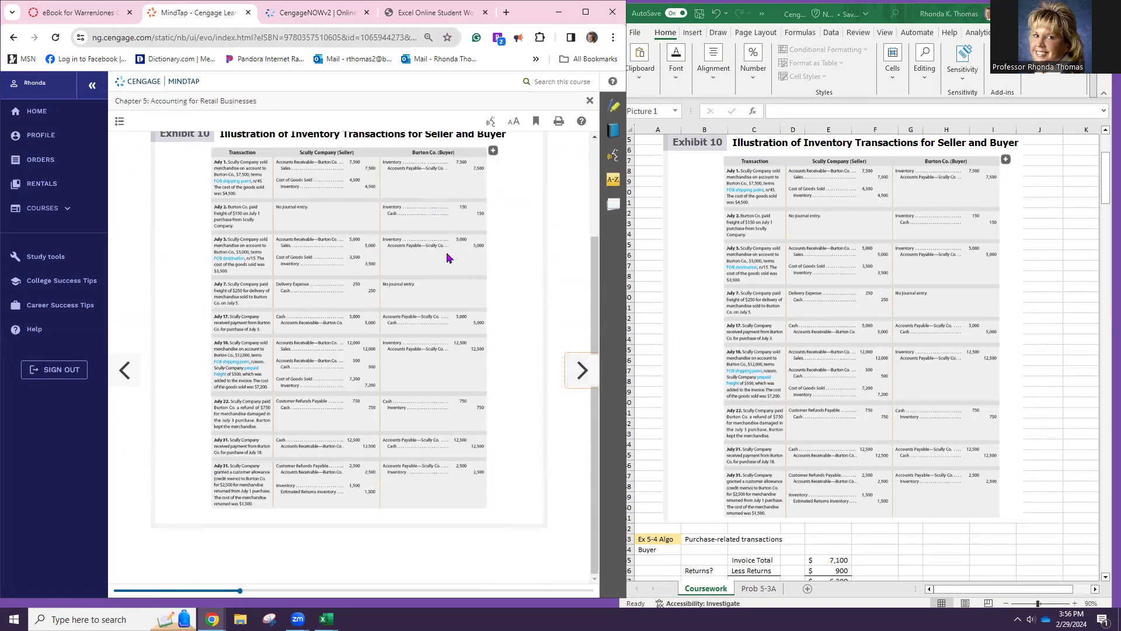
scroll(500, 272, "up", 2)
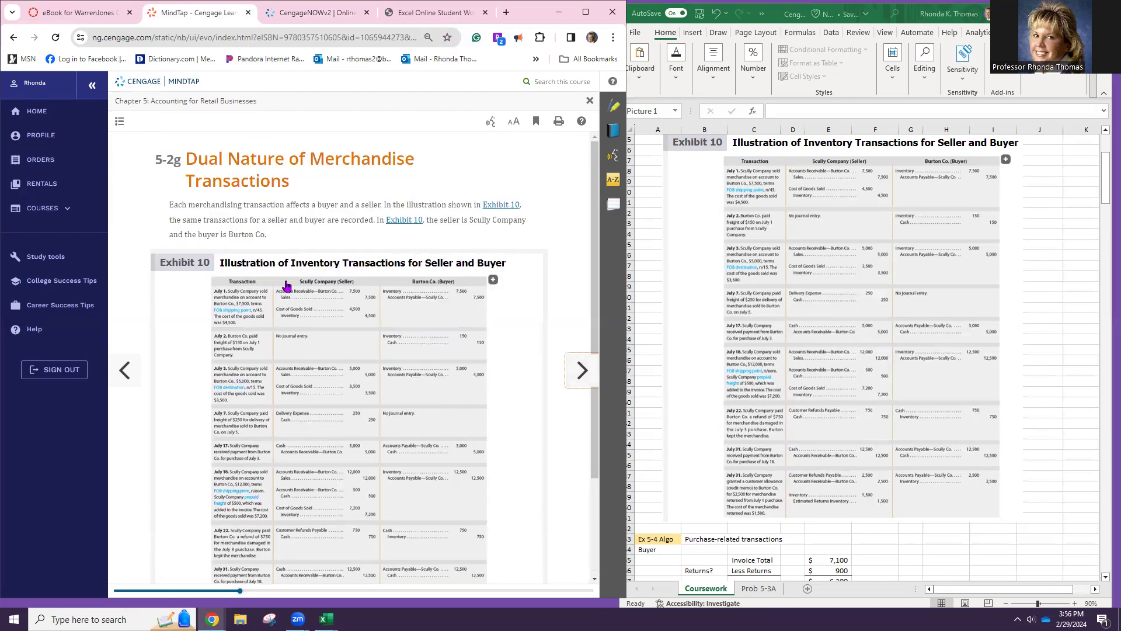
left_click(92, 85)
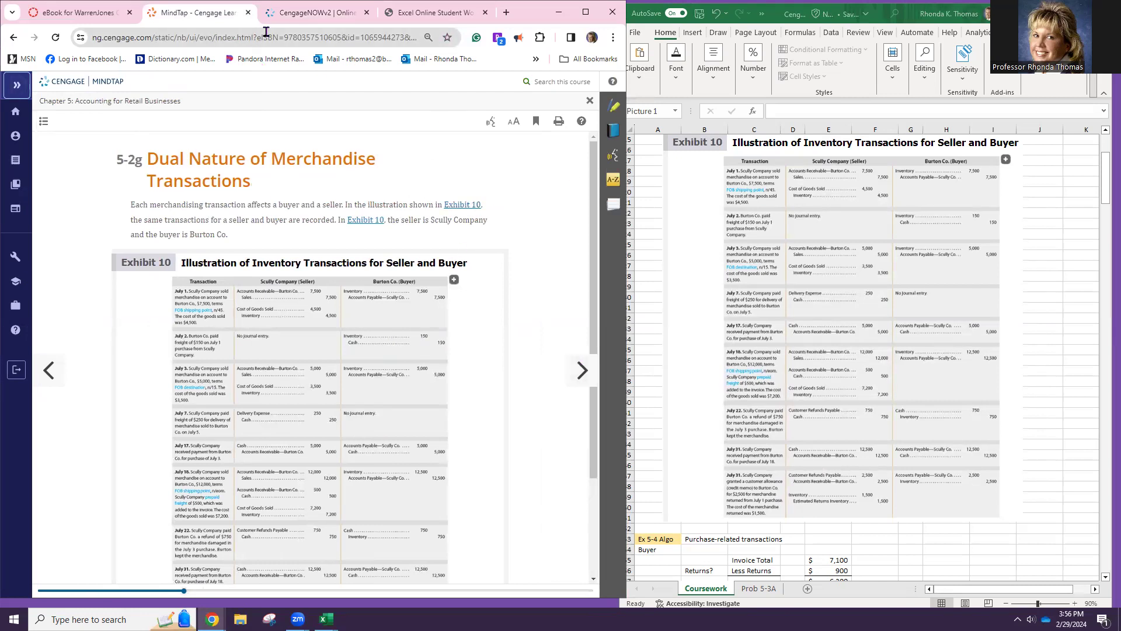
- Open Buyer & Seller Journal Entries.pdf from the Chapter 5 module in Canvas Modules
left_click(113, 13)
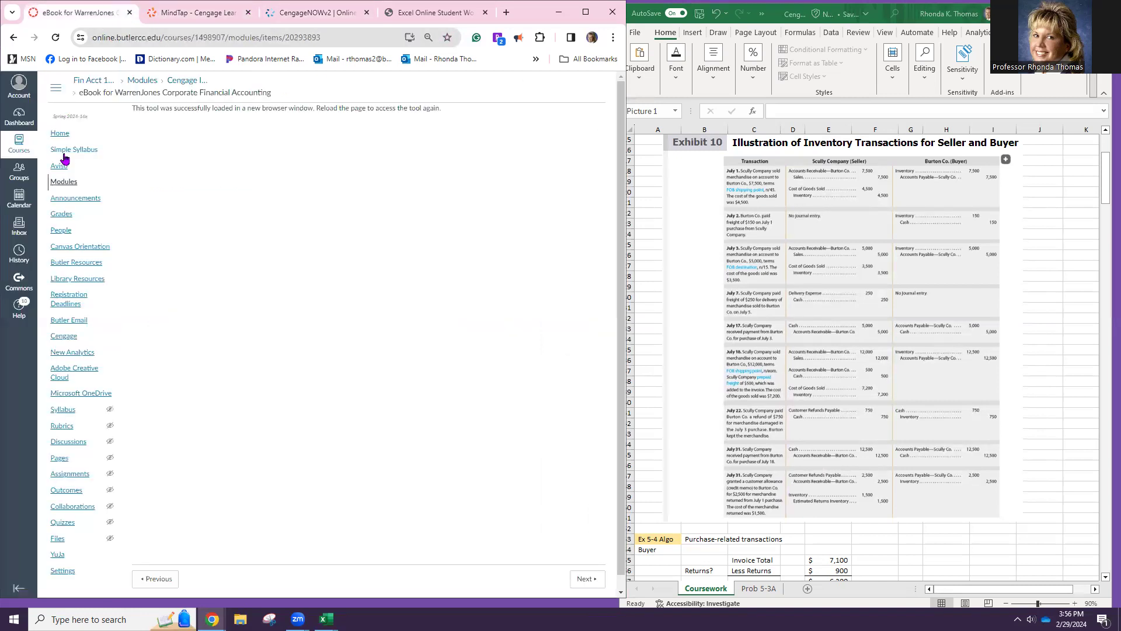
left_click(63, 186)
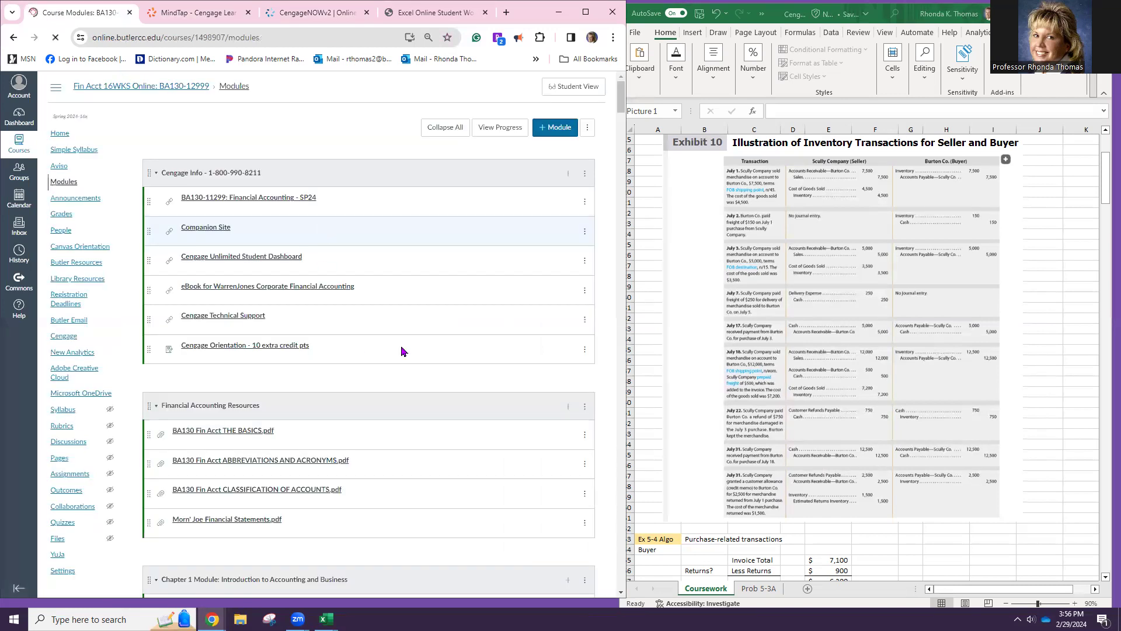
scroll(401, 345, "down", 15)
scroll(400, 331, "down", 20)
scroll(401, 331, "down", 5)
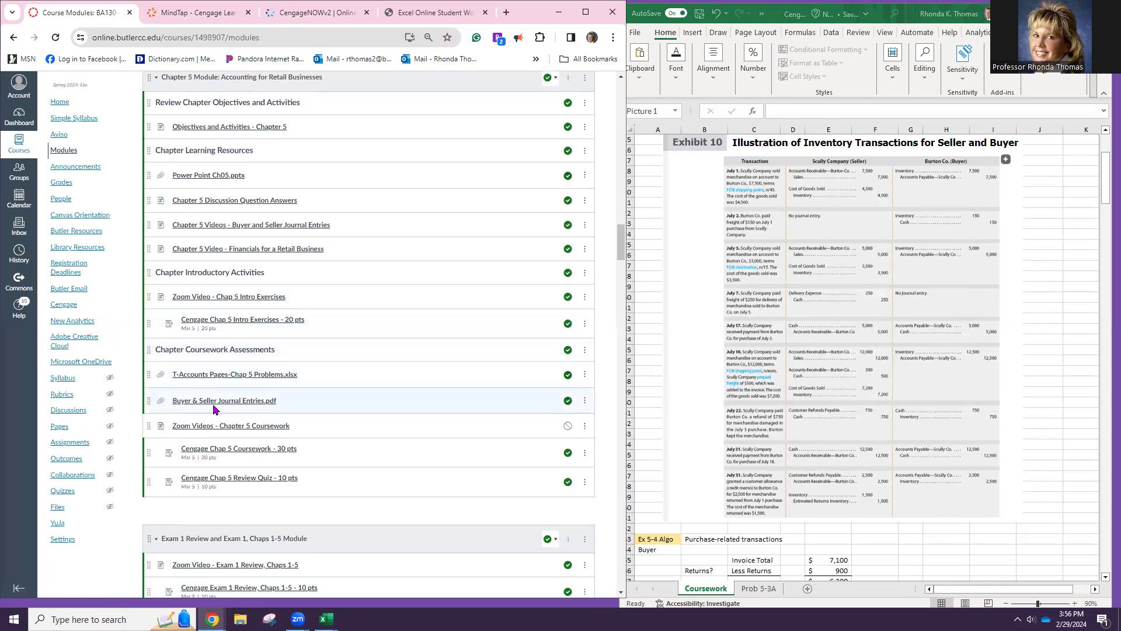
left_click(244, 402)
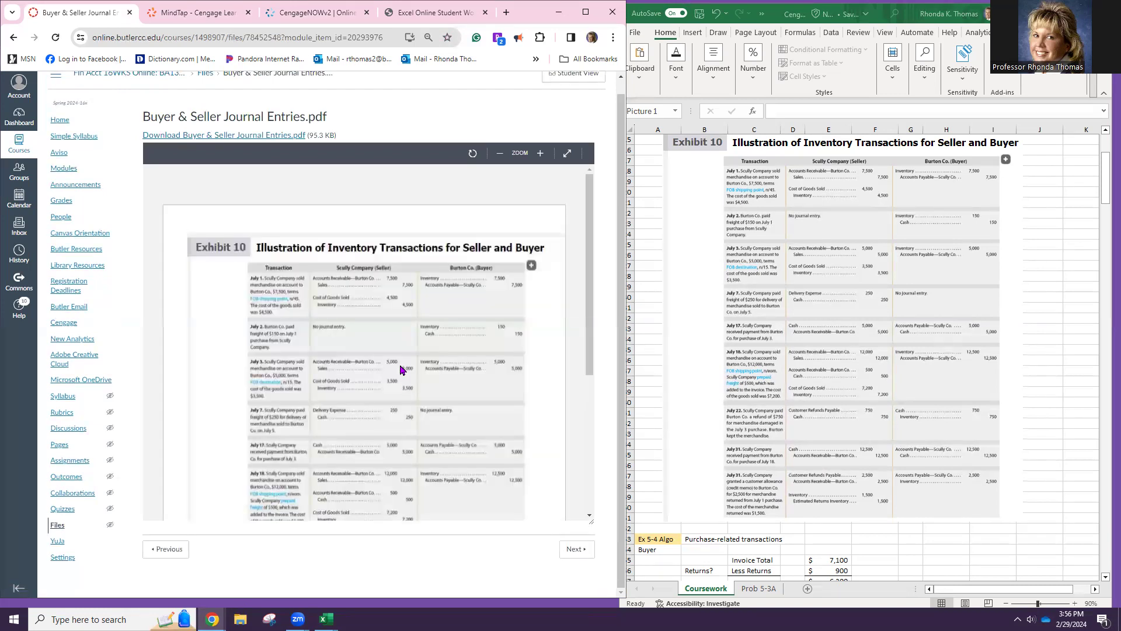
- Scroll through the PDF to view the Exhibit 10 seller-and-buyer illustration
scroll(400, 368, "down", 3)
scroll(396, 347, "up", 3)
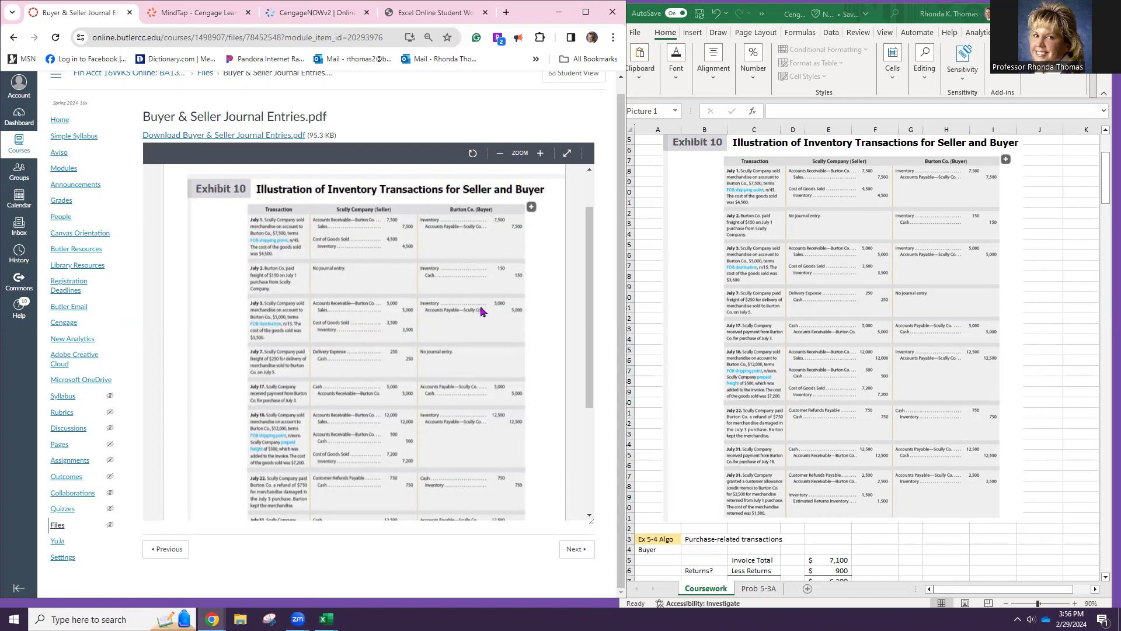
scroll(402, 274, "down", 2)
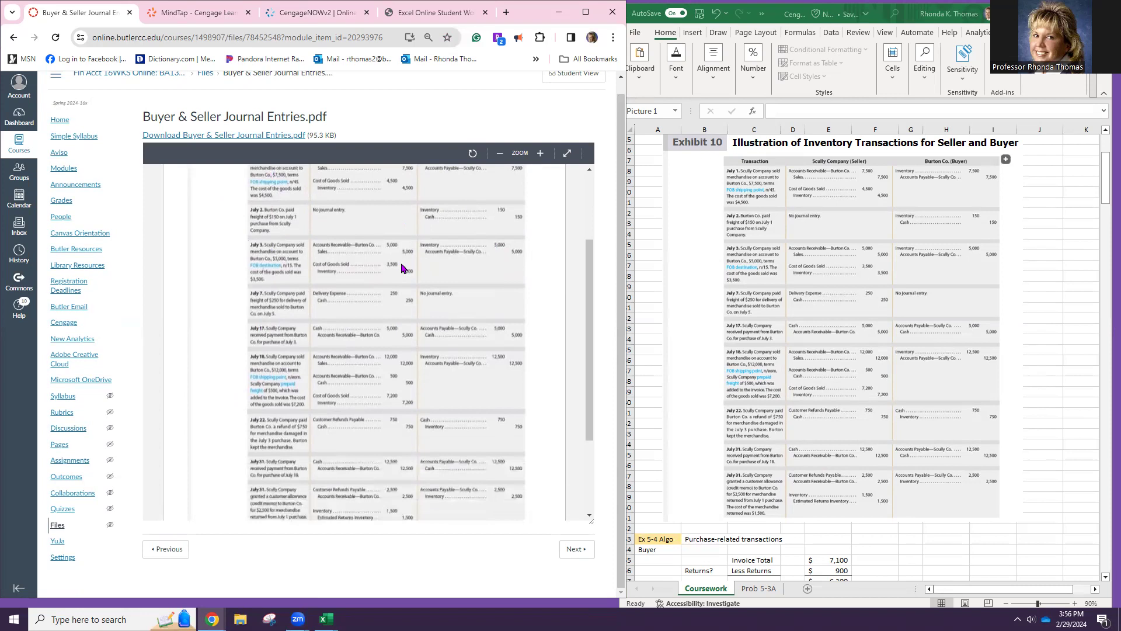
scroll(403, 273, "up", 1)
scroll(407, 283, "up", 2)
scroll(353, 446, "down", 4)
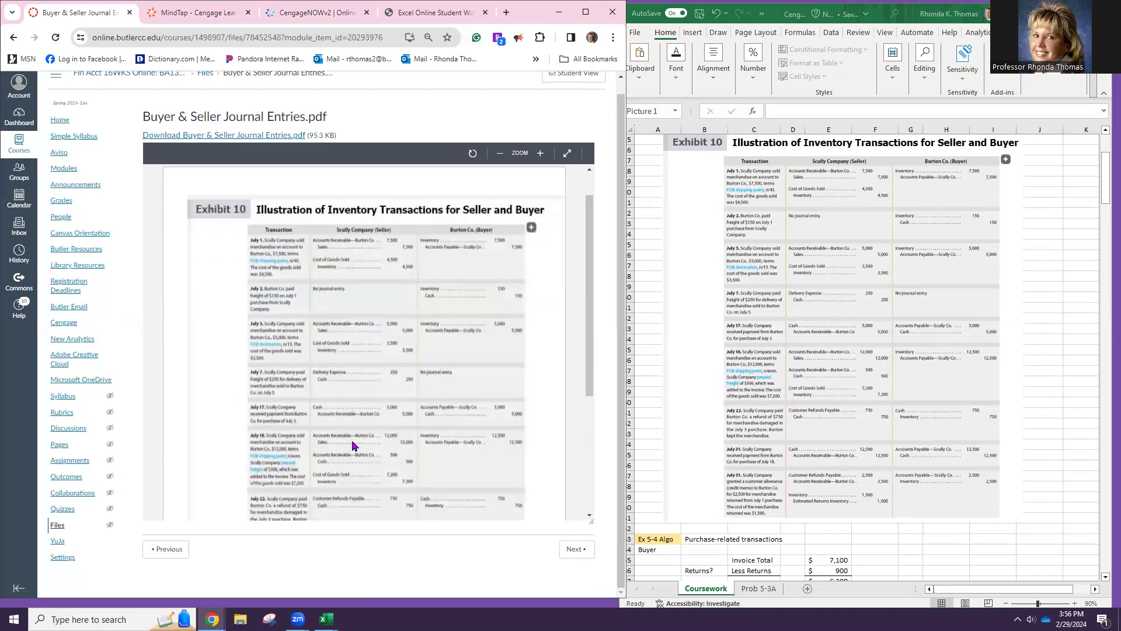
scroll(479, 332, "up", 4)
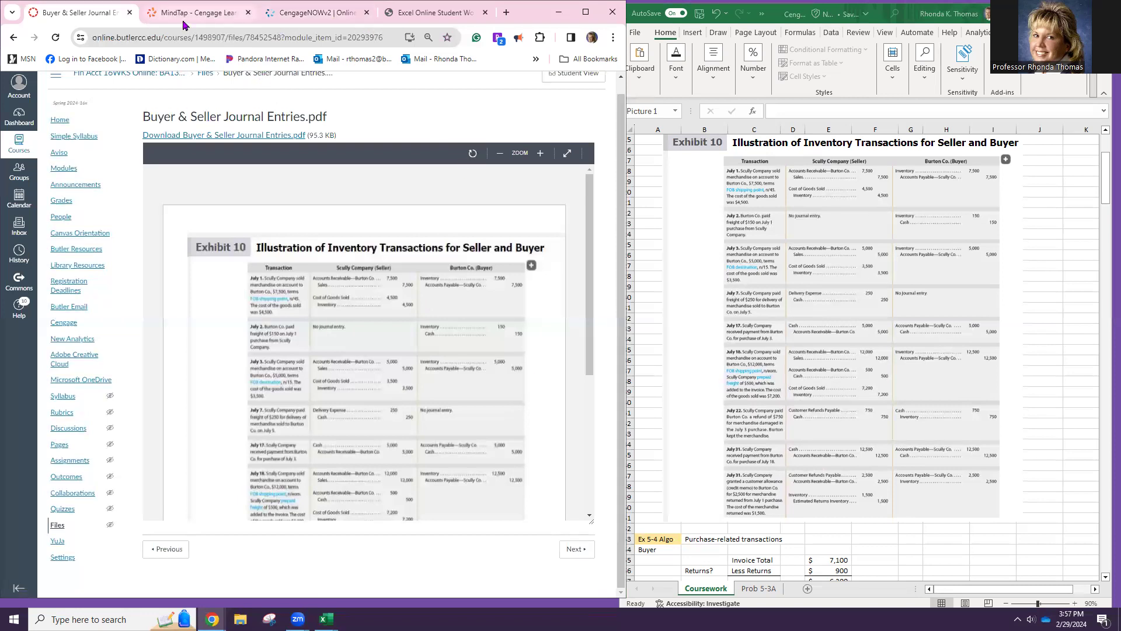
- Close the MindTap textbook tabs to return to the CengageNOWv2 purchase-related transactions assignment
left_click(301, 15)
left_click(76, 267)
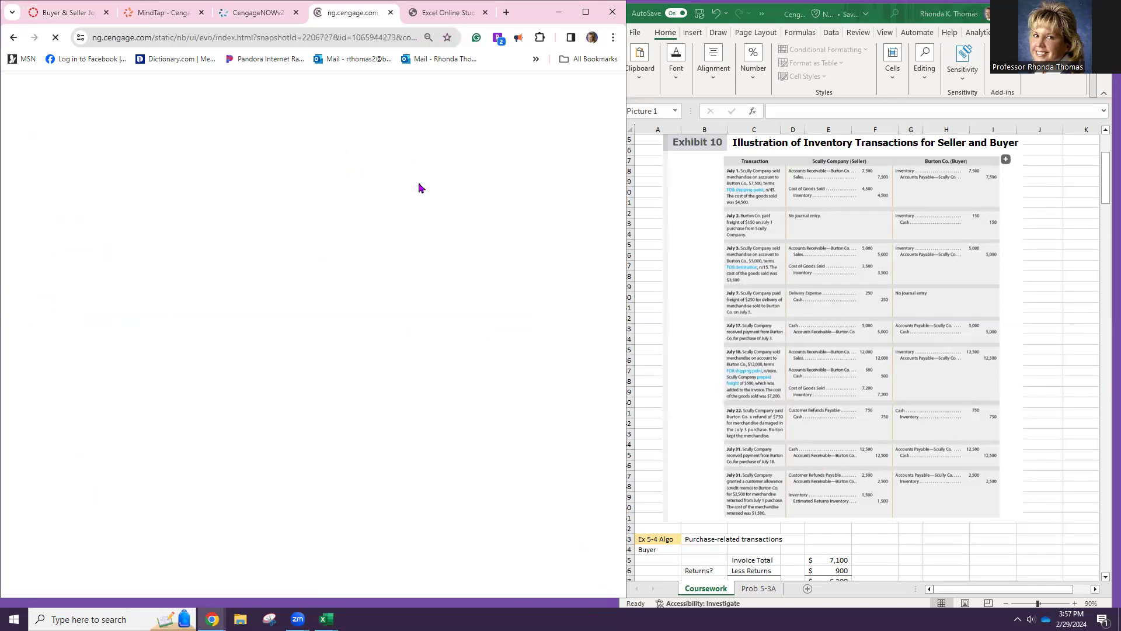
left_click(201, 13)
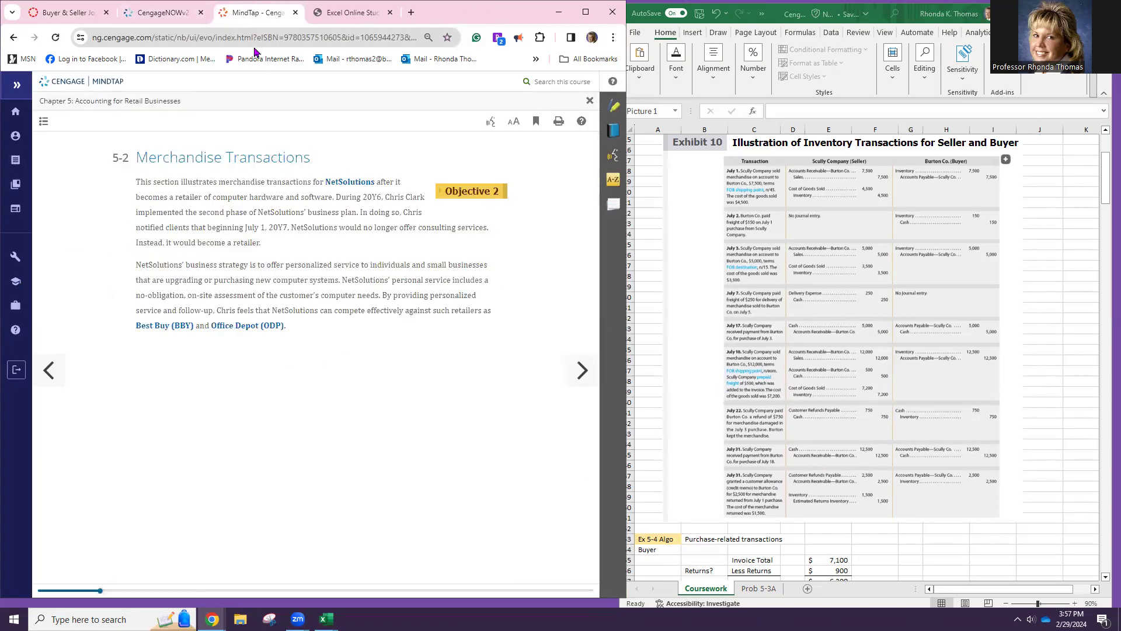
left_click(295, 12)
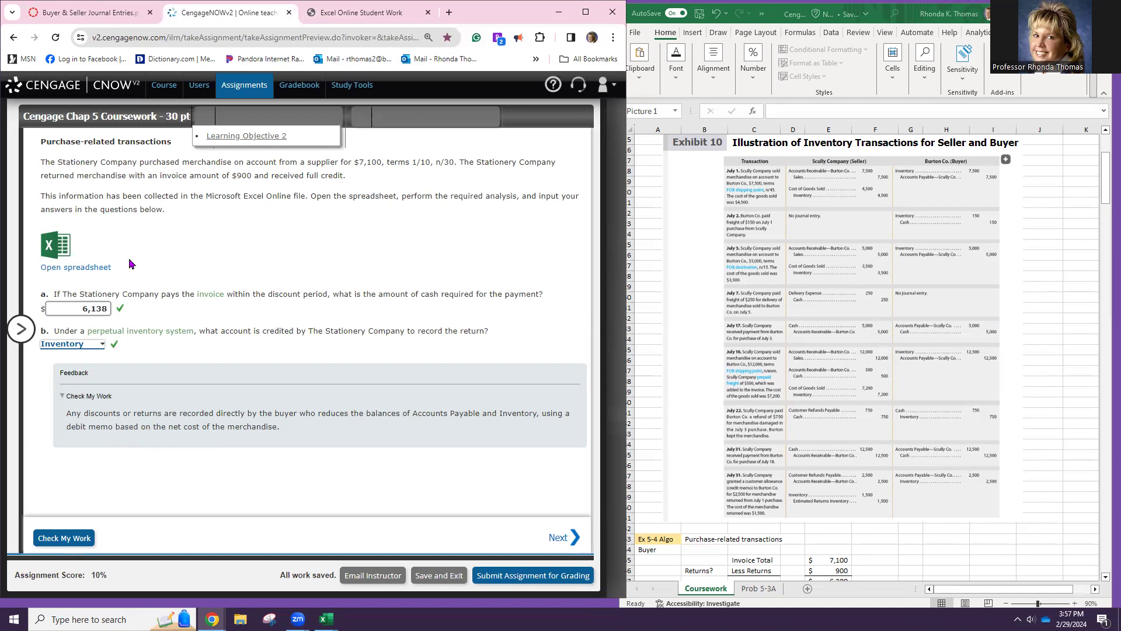
scroll(850, 424, "down", 8)
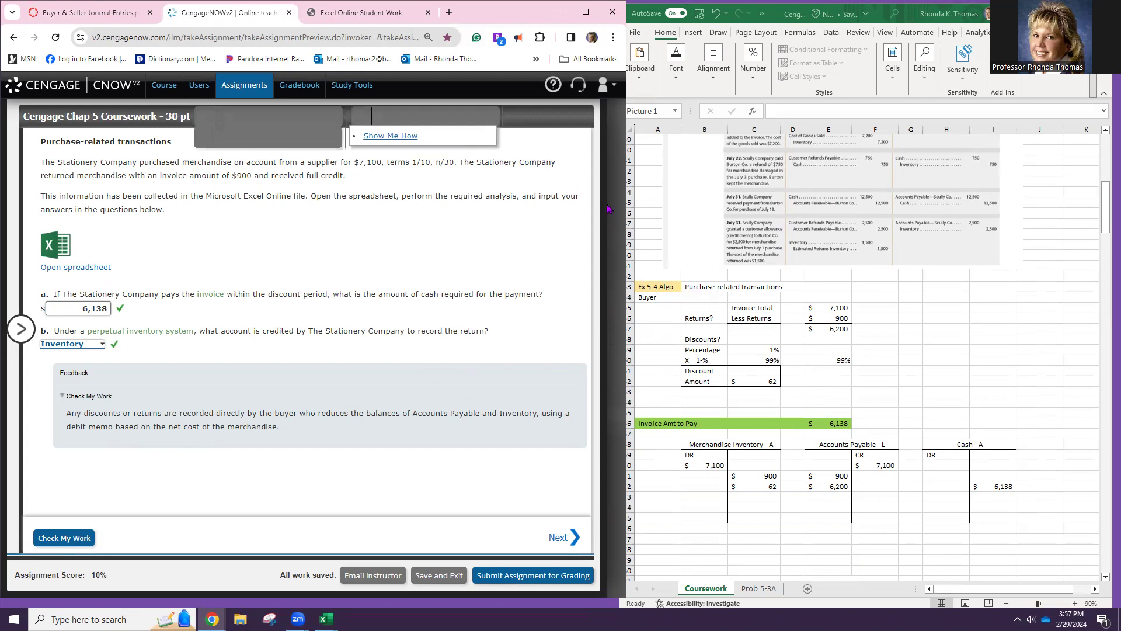
- Widen the Excel window and zoom the assignment page out to view both side by side
left_click_drag(627, 219, 624, 228)
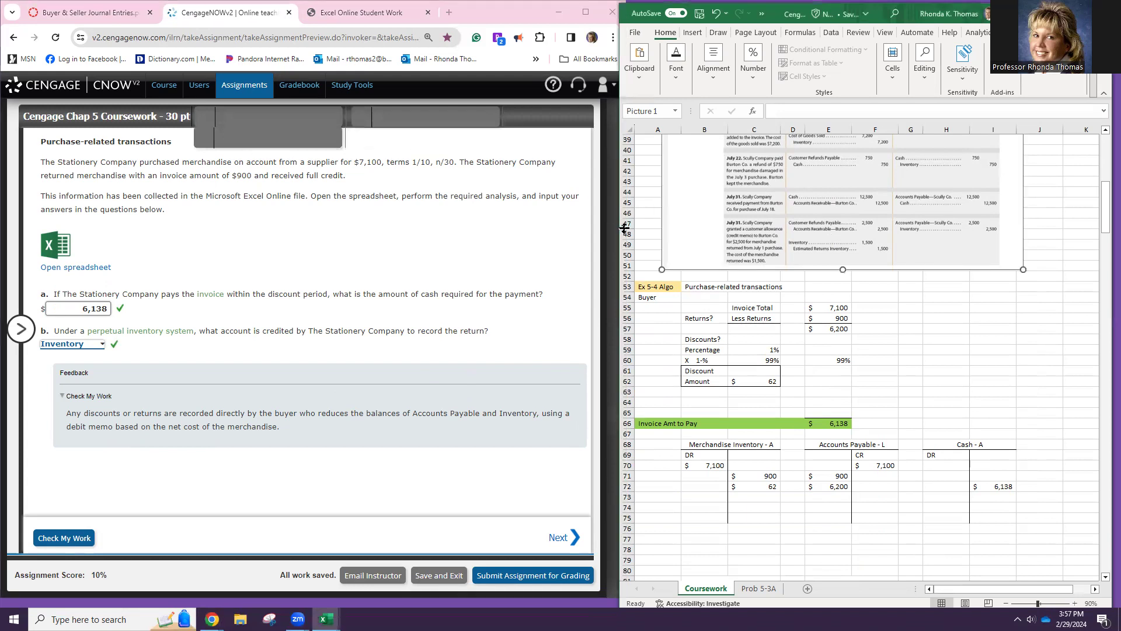
left_click(508, 231)
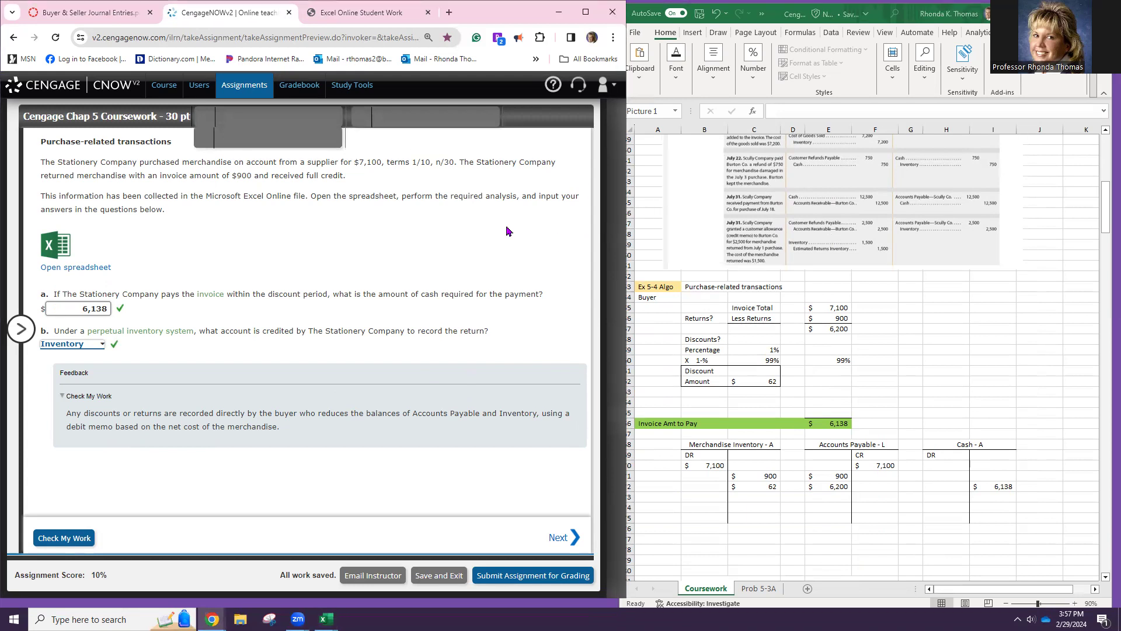
key("ctrl+minus")
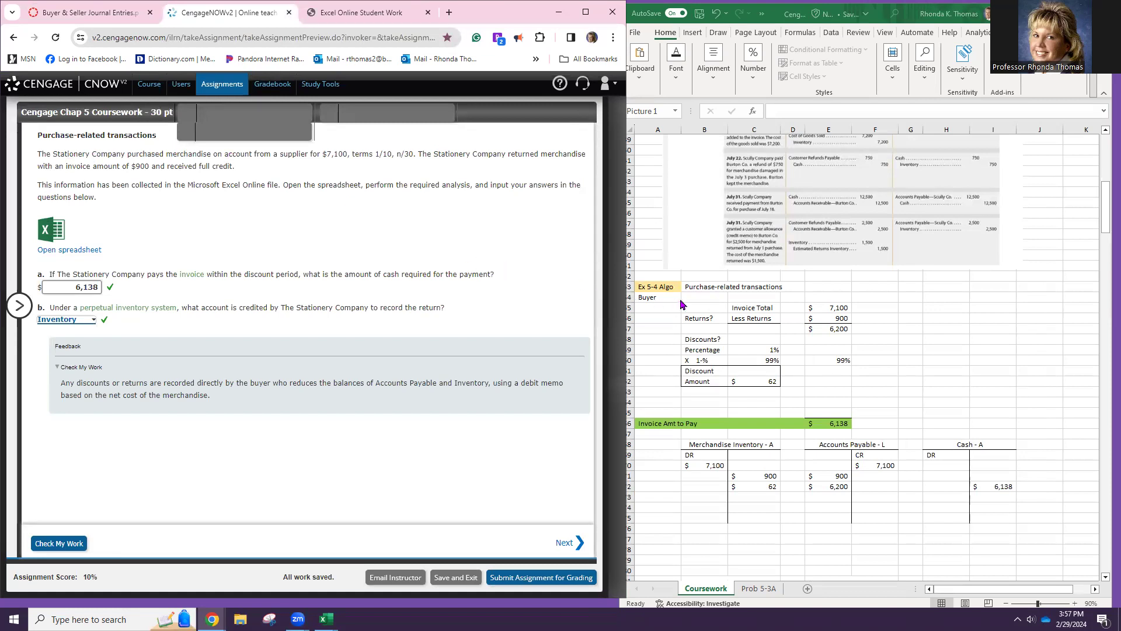
left_click(659, 299)
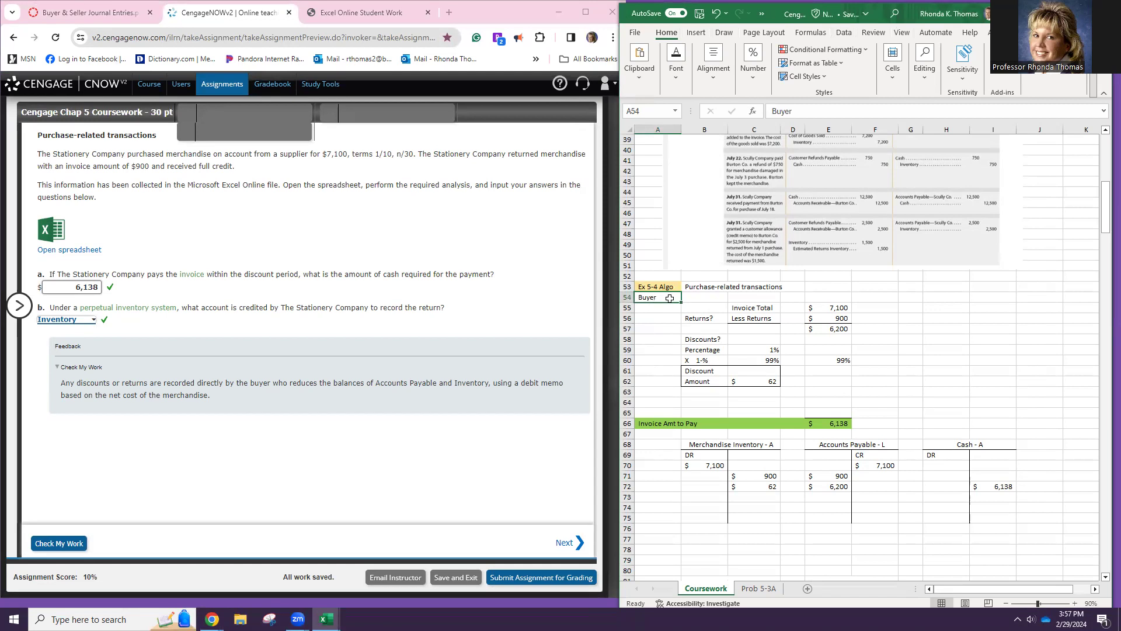
scroll(861, 315, "up", 6)
scroll(861, 314, "up", 3)
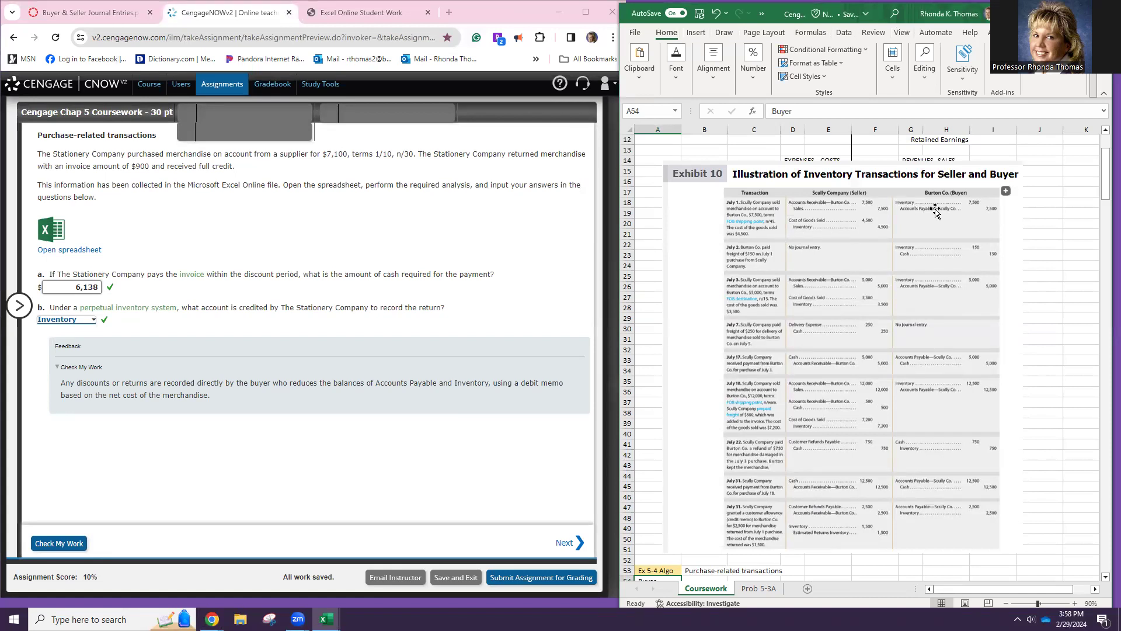
scroll(870, 282, "down", 4)
scroll(867, 292, "down", 4)
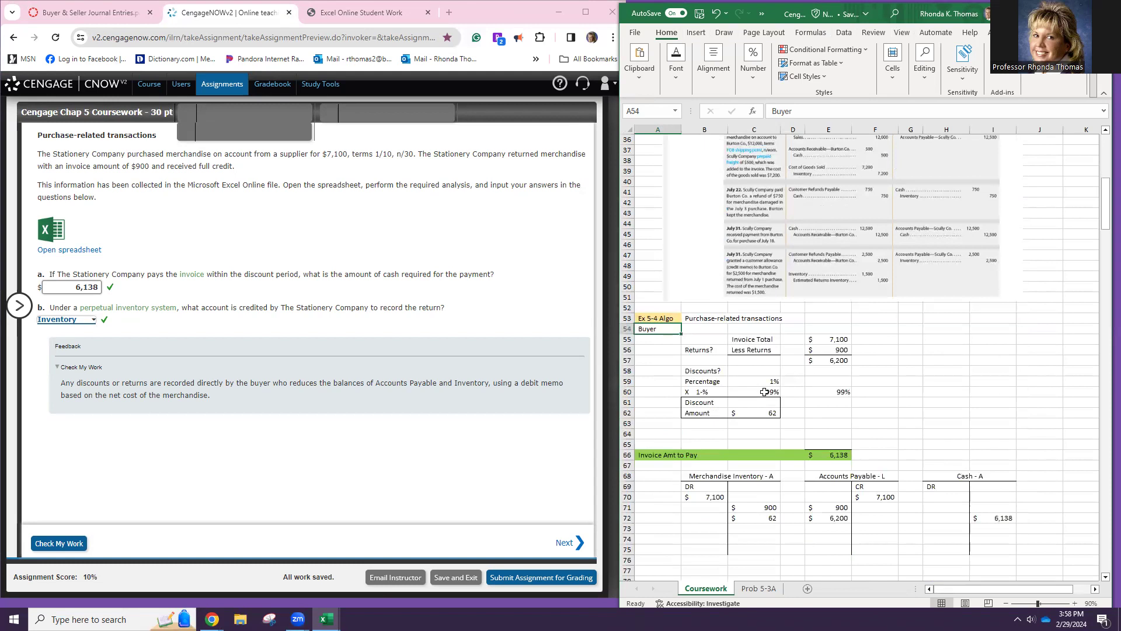
scroll(763, 393, "down", 1)
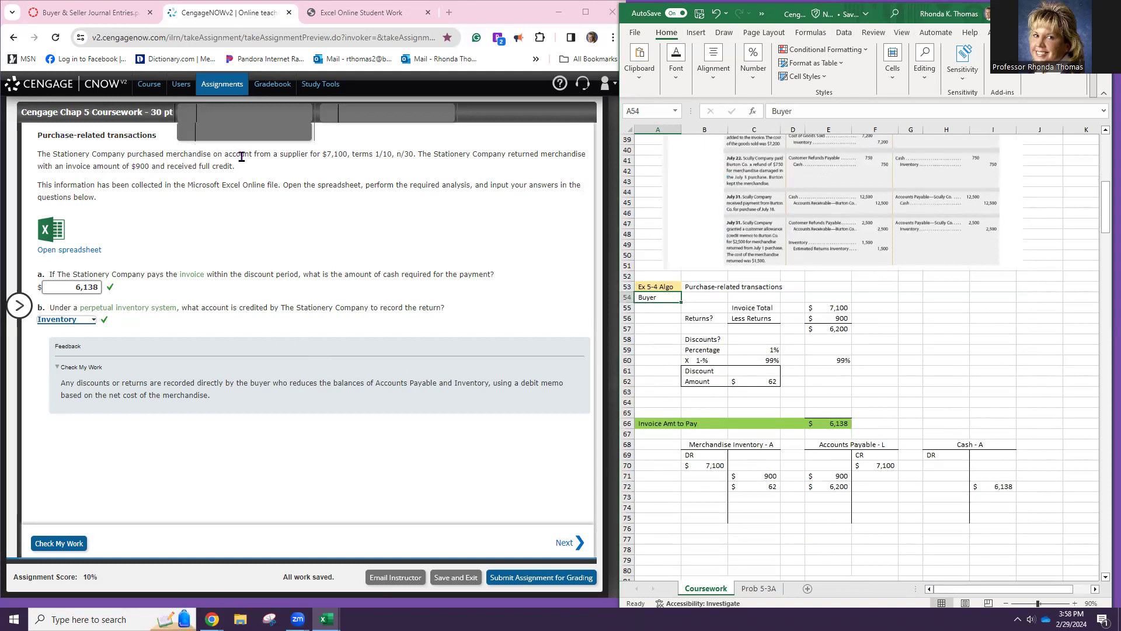
left_click_drag(212, 154, 254, 155)
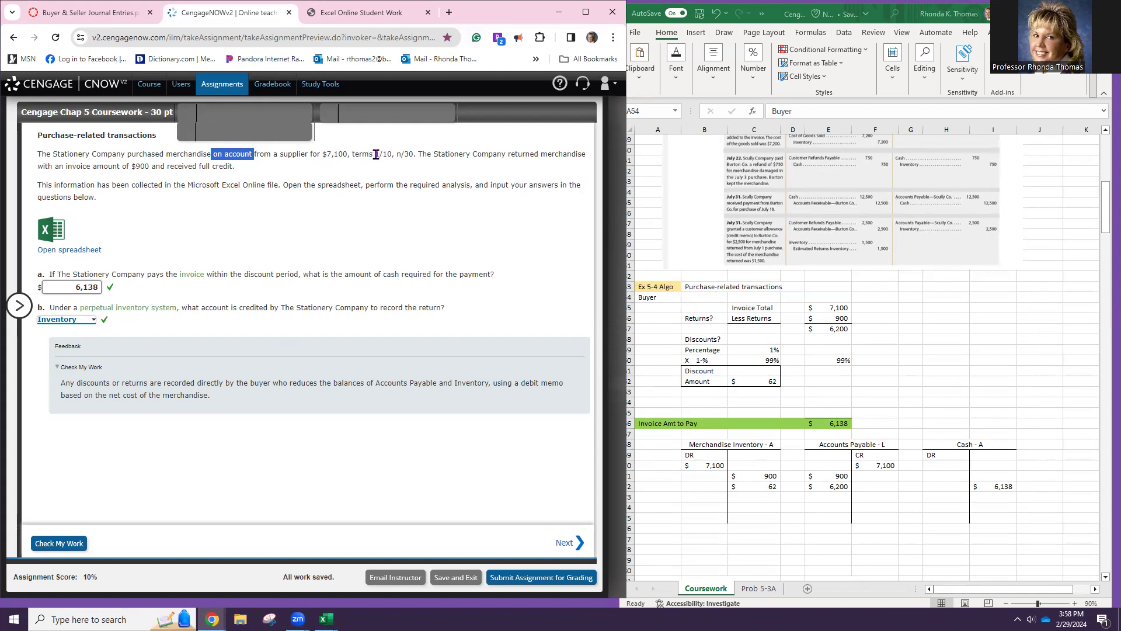
mouse_move(374, 155)
left_mouse_down()
mouse_move(401, 155)
mouse_move(390, 153)
left_mouse_up()
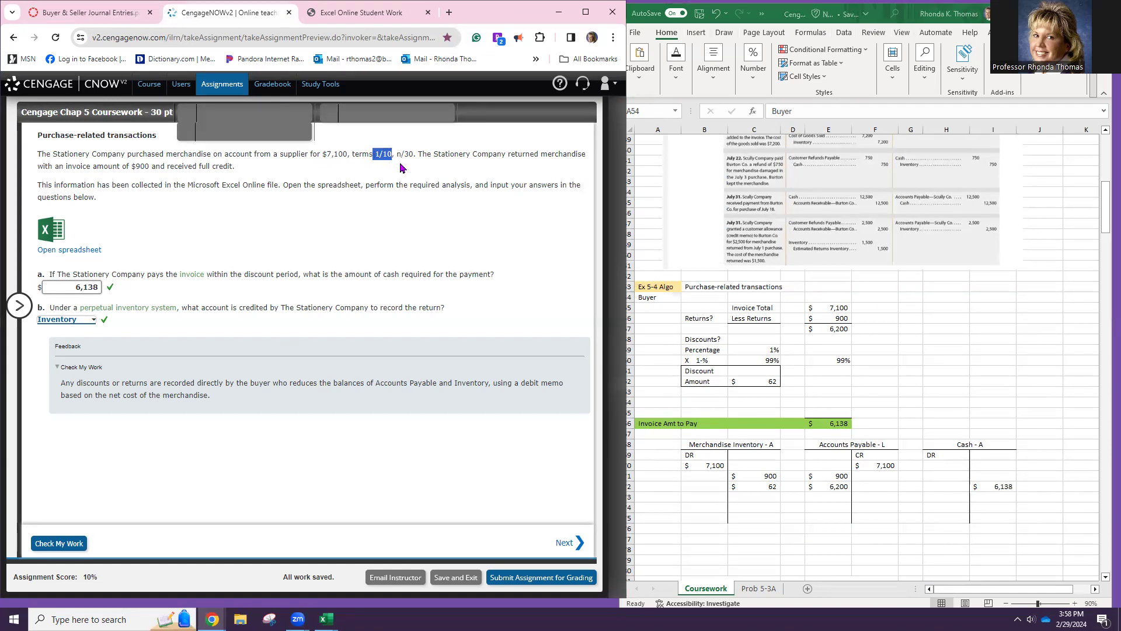
left_click(402, 155)
left_click_drag(401, 155, 416, 154)
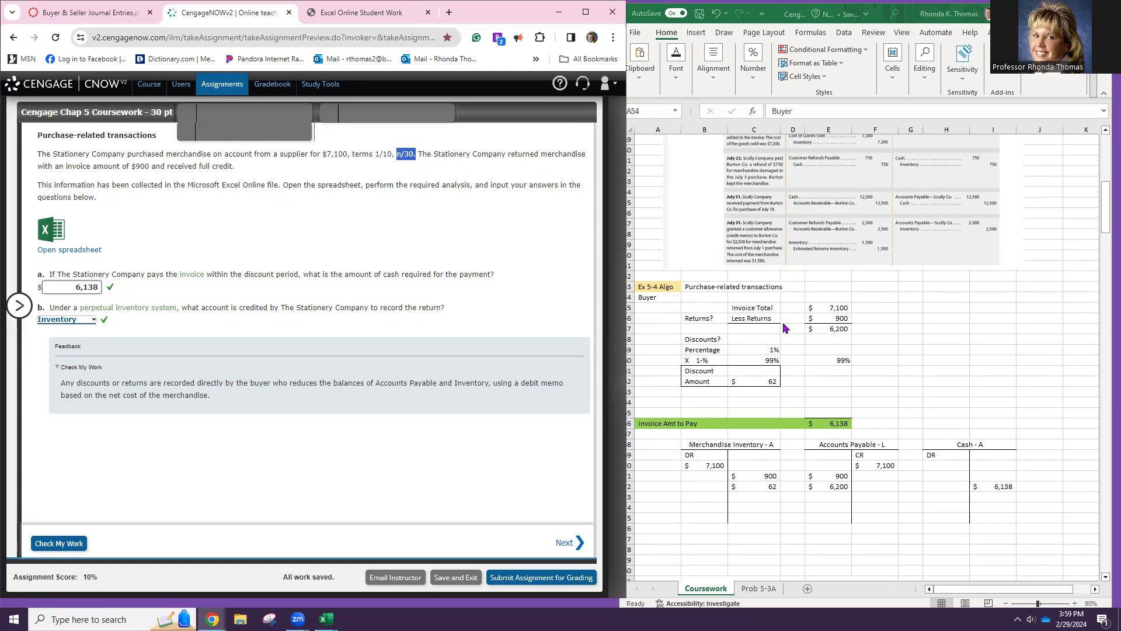
left_click(652, 313)
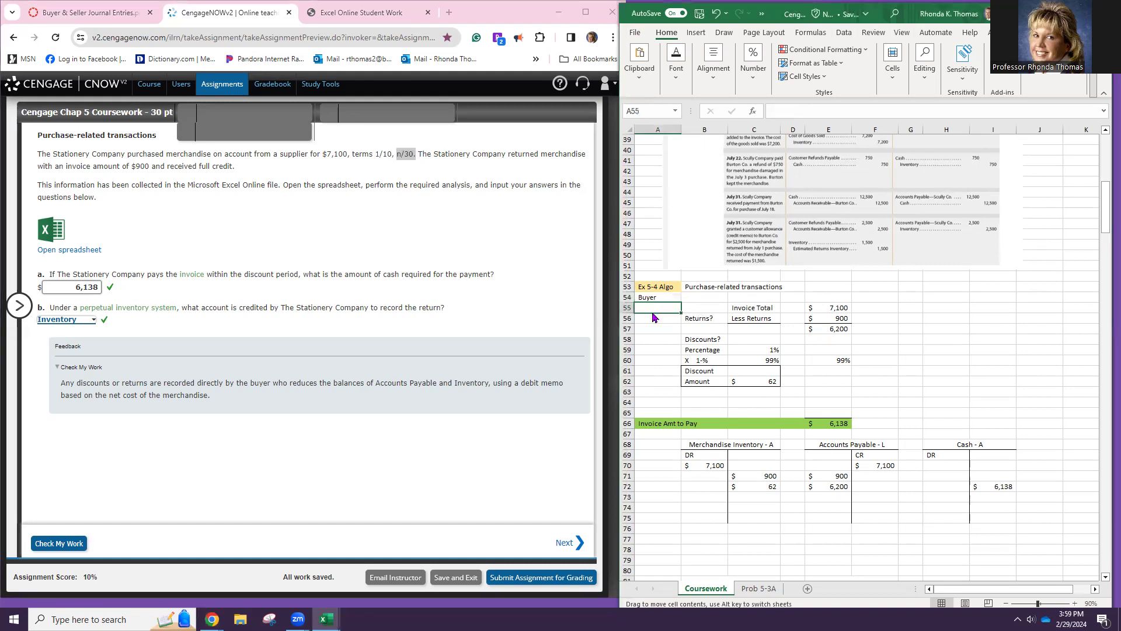
left_click(790, 350)
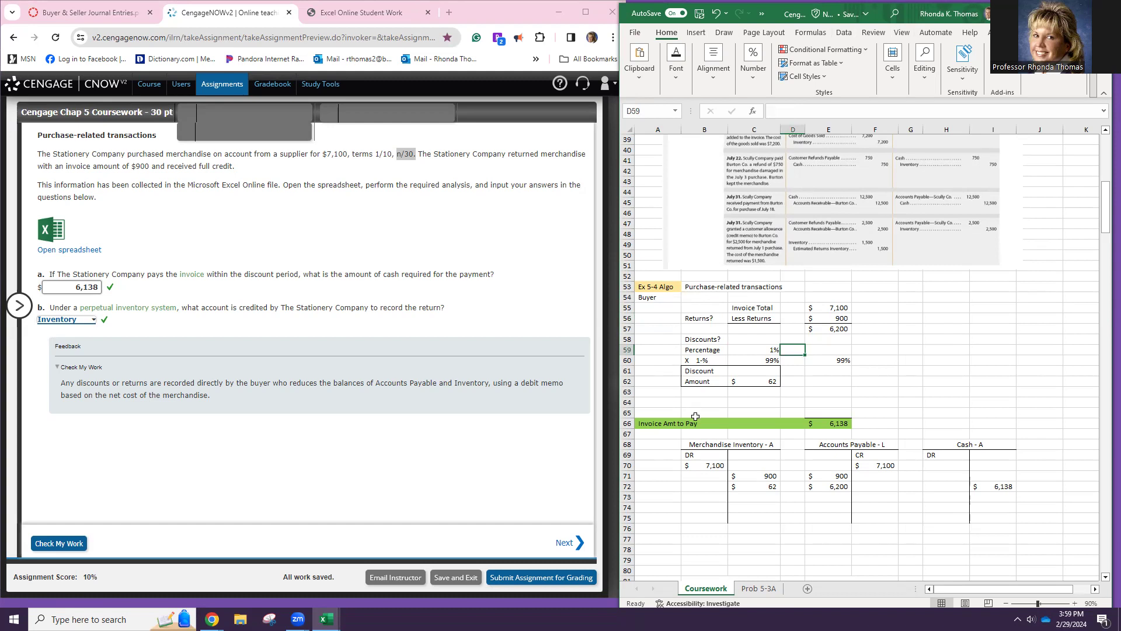
- Move the 'Invoice Amt to Pay' label from A66 into B66 beside the calculation
left_click(669, 421)
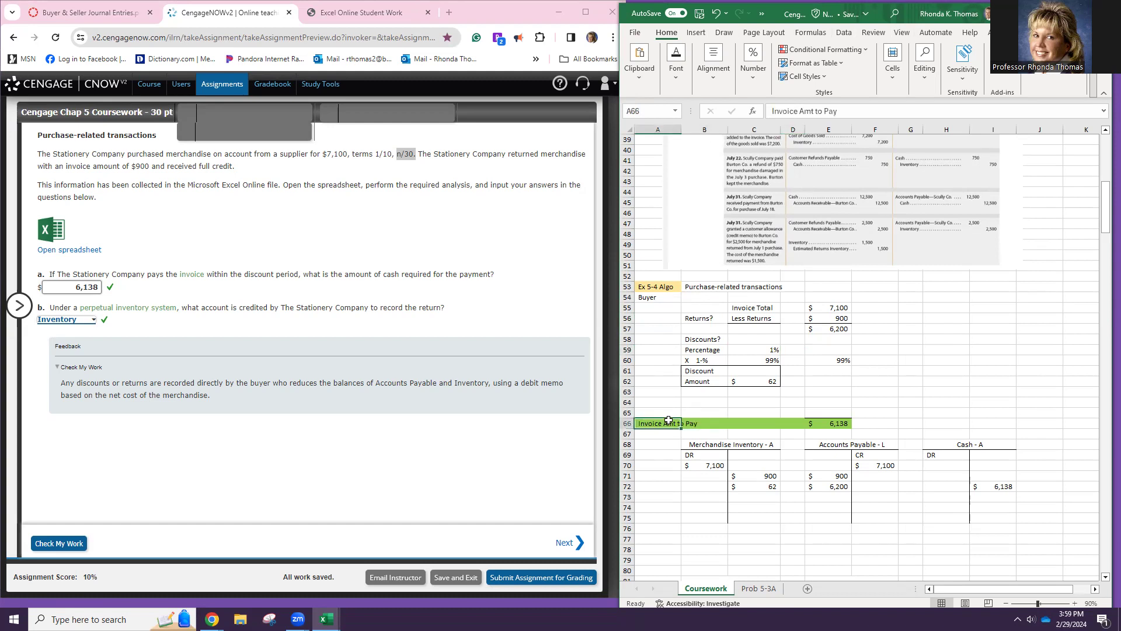
key("ctrl+c")
left_click(705, 424)
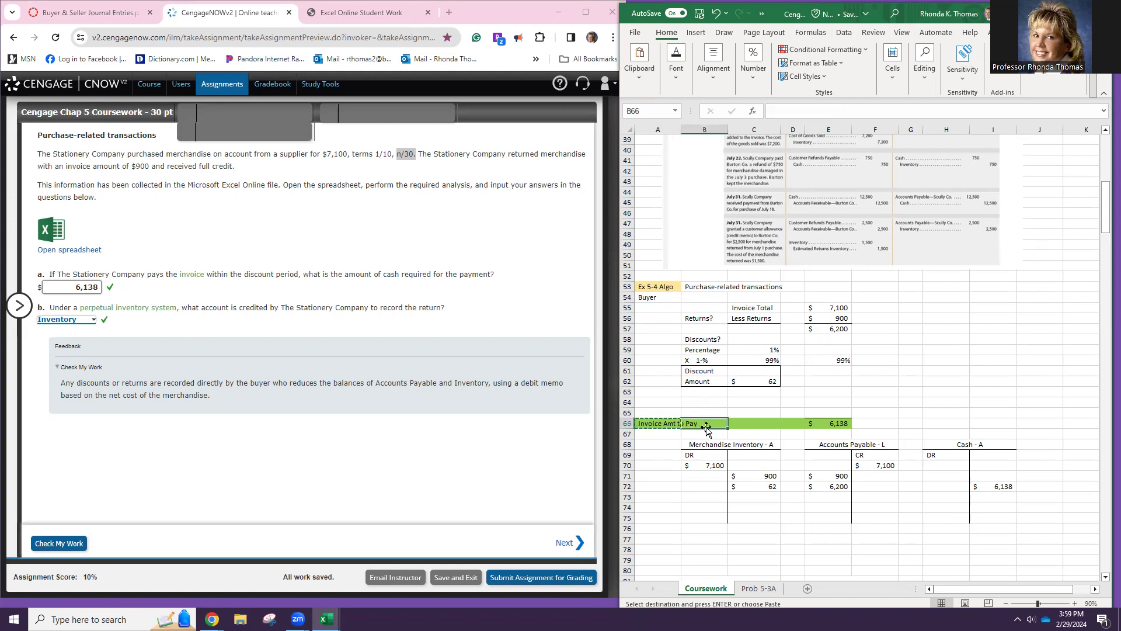
key("ctrl+v")
left_click_drag(699, 309, 869, 423)
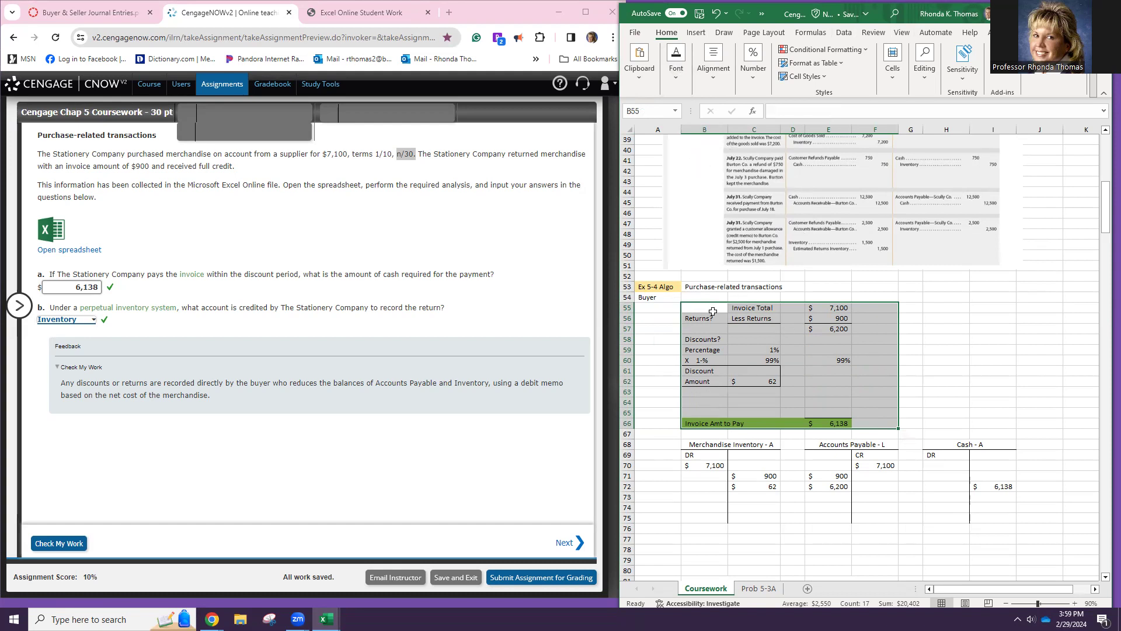
left_click(743, 338)
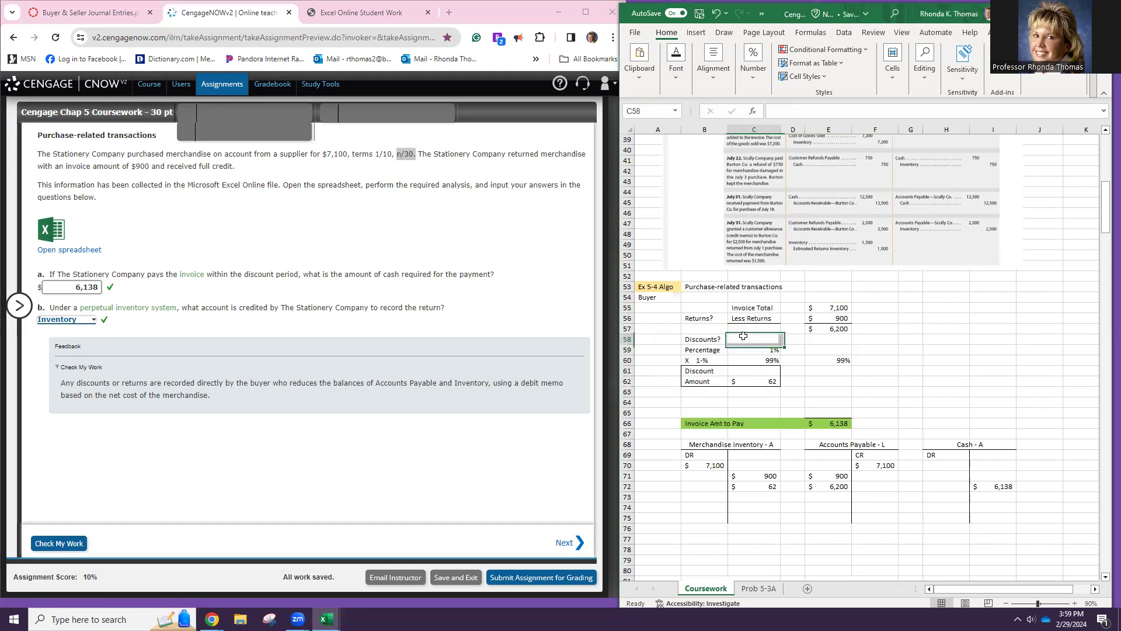
- Insert a blank row above row 55 of the calculation
left_click(709, 306)
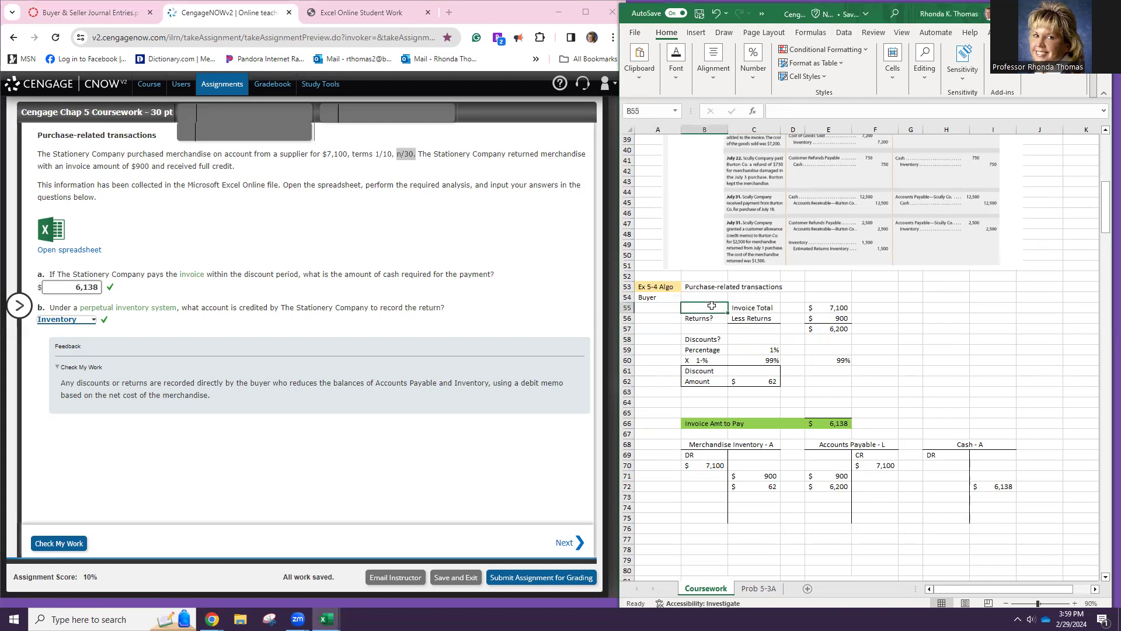
left_click(628, 307)
right_click(627, 308)
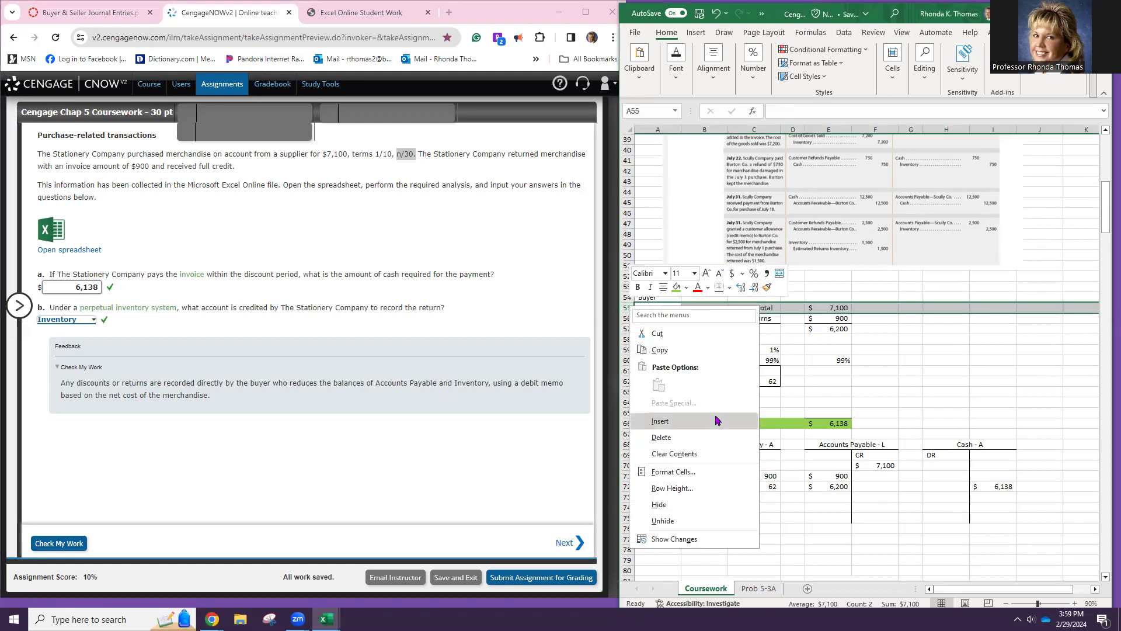
left_click(660, 421)
- Enter the heading 'INVOICE PAYMENT CALCULATION' in B55 and select the block beneath
left_click(727, 309)
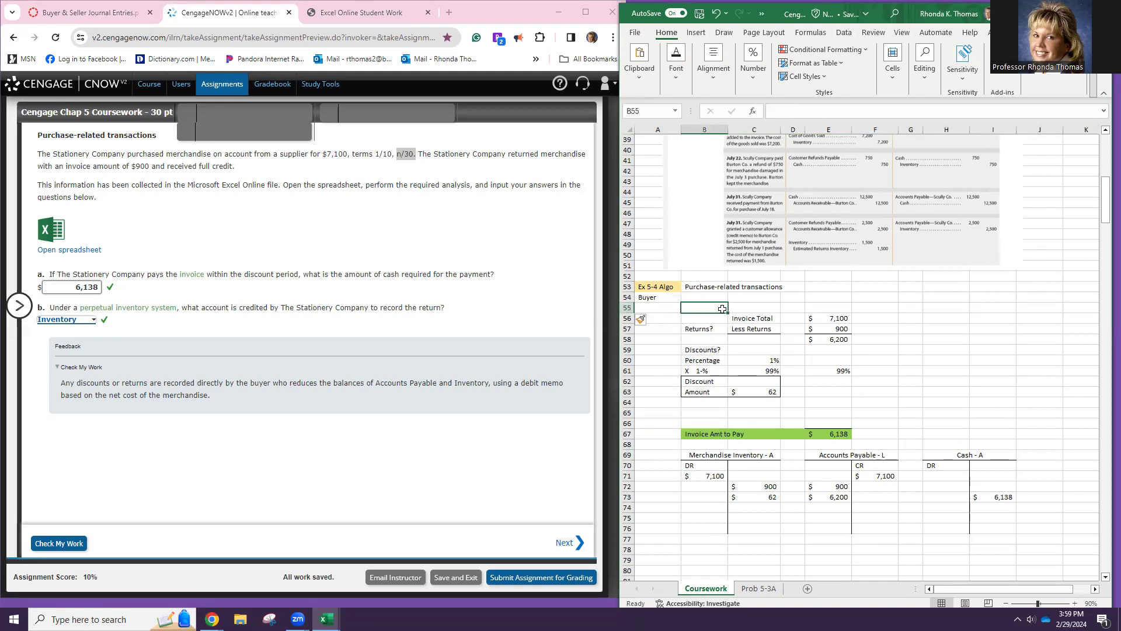
type("INVOICE PA")
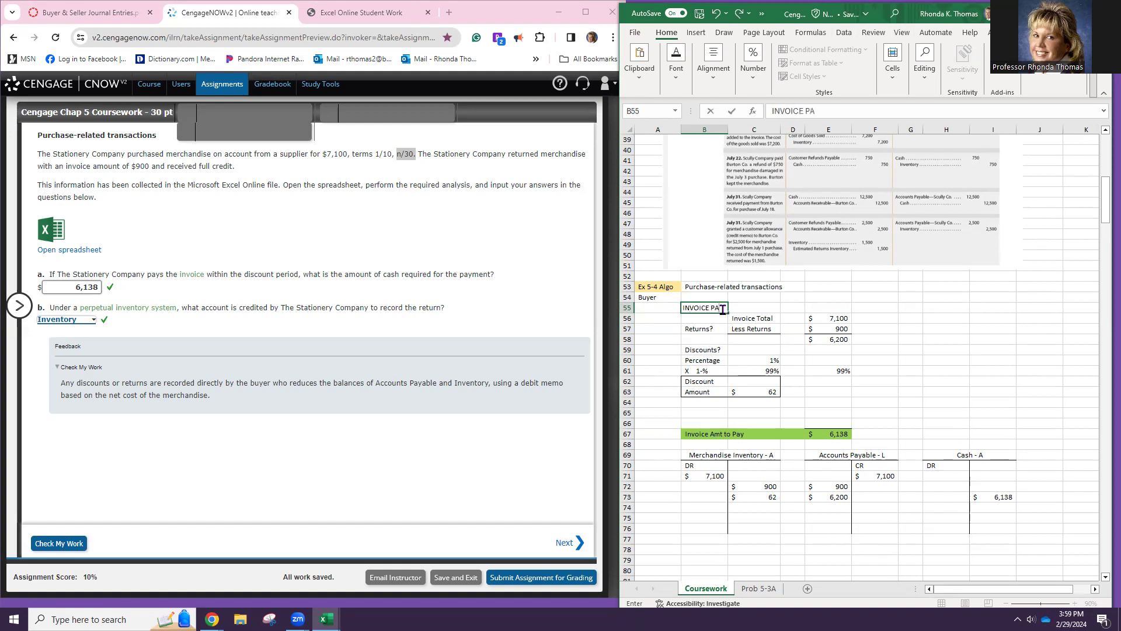
type("YMEN")
type("TIO")
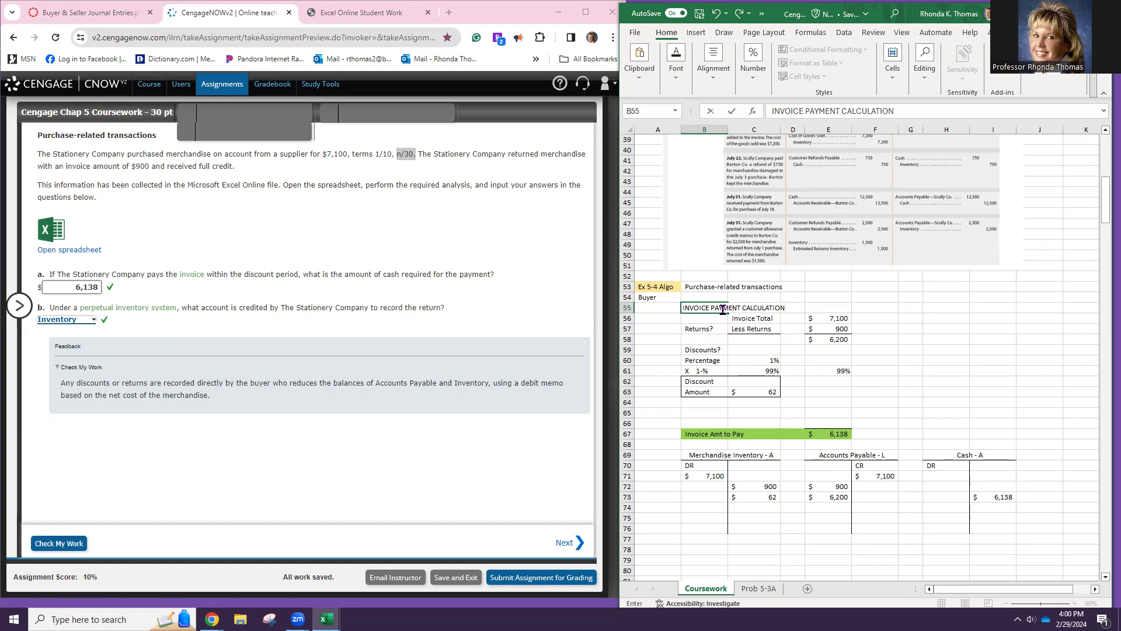
type("N")
left_click(764, 332)
left_click_drag(698, 306, 862, 410)
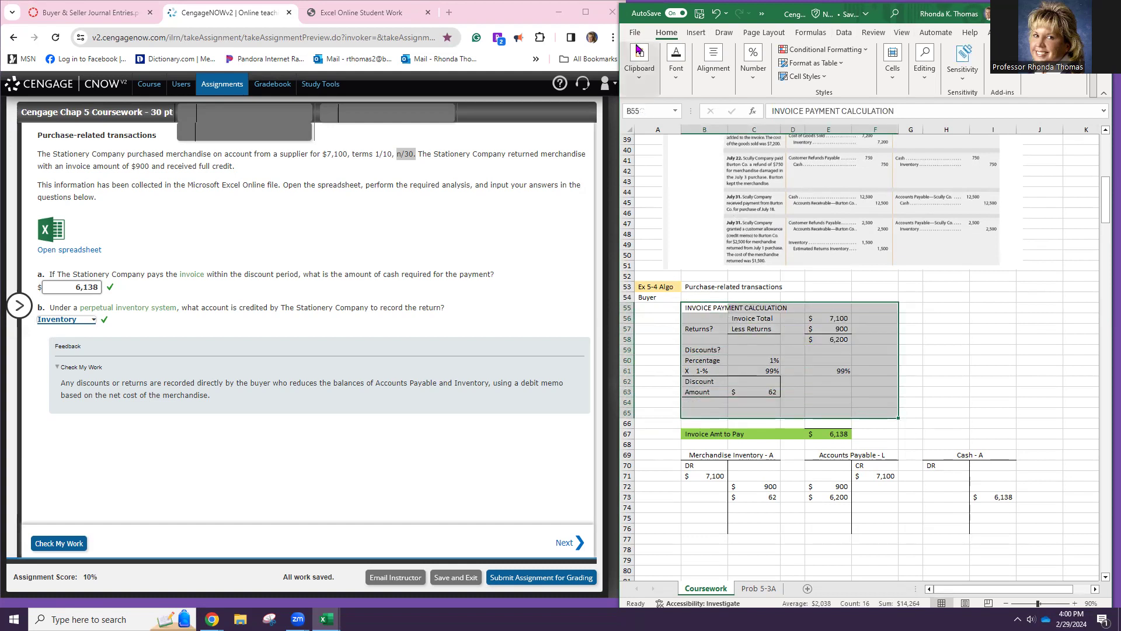
- Apply Outside Borders to the invoice payment calculation block B55:F65
left_click(677, 68)
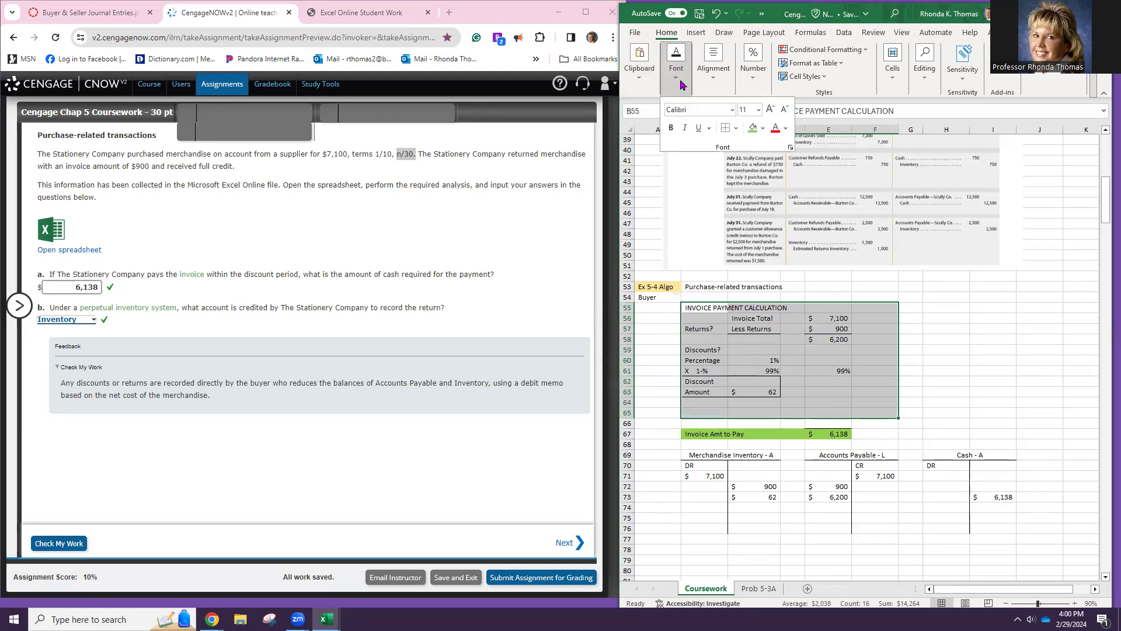
left_click(735, 127)
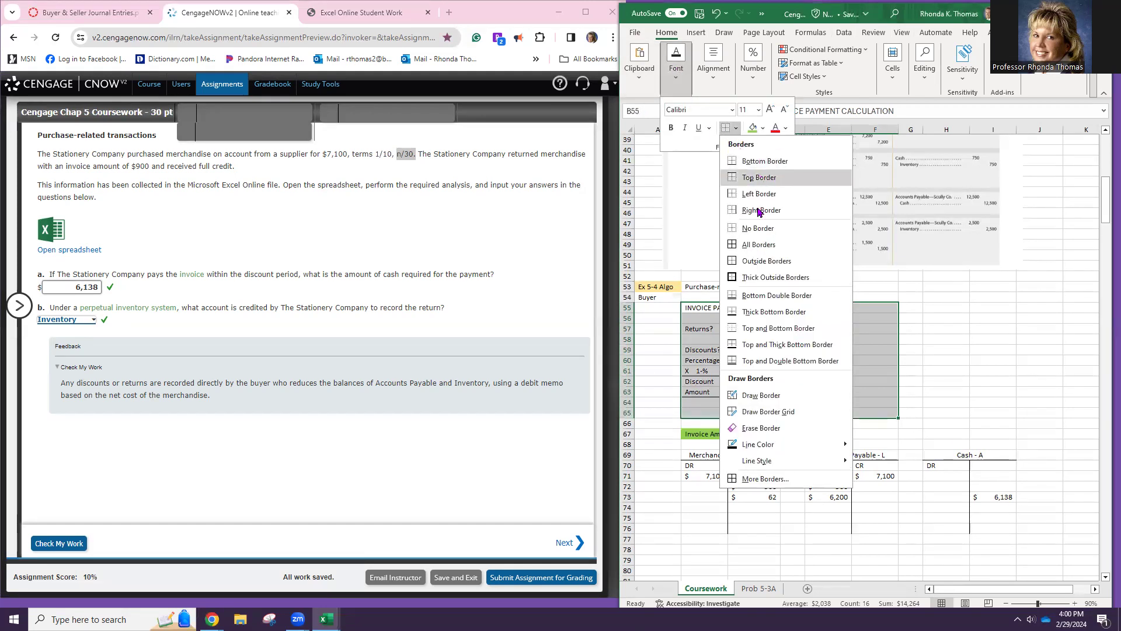
left_click(763, 261)
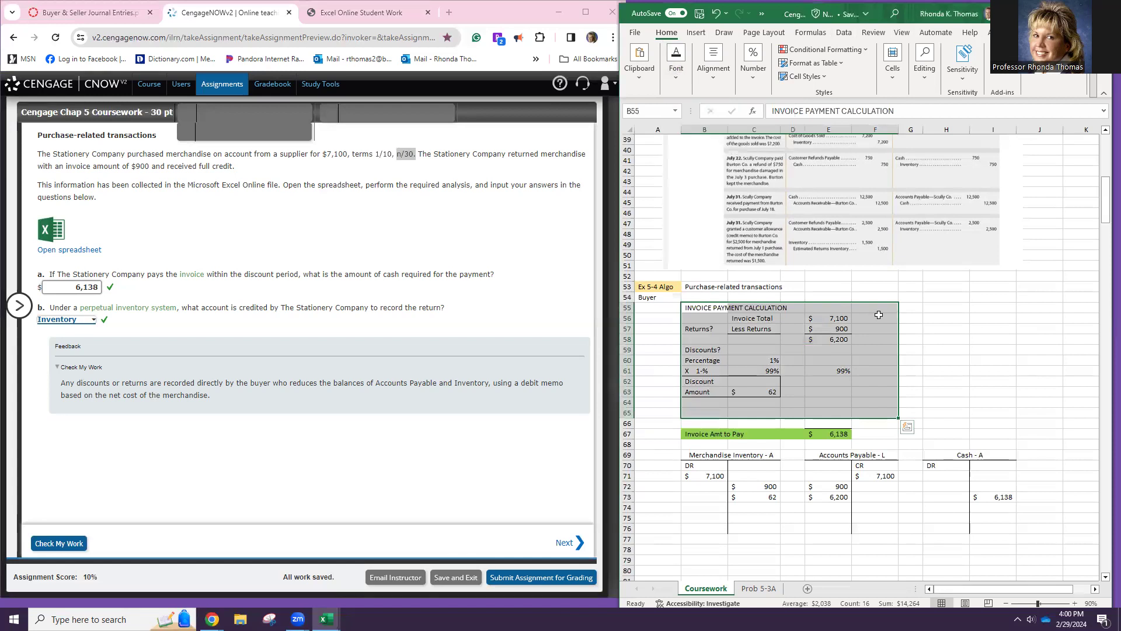
- Check the 7,100 invoice total and the 900 returns amount below it
left_click(823, 316)
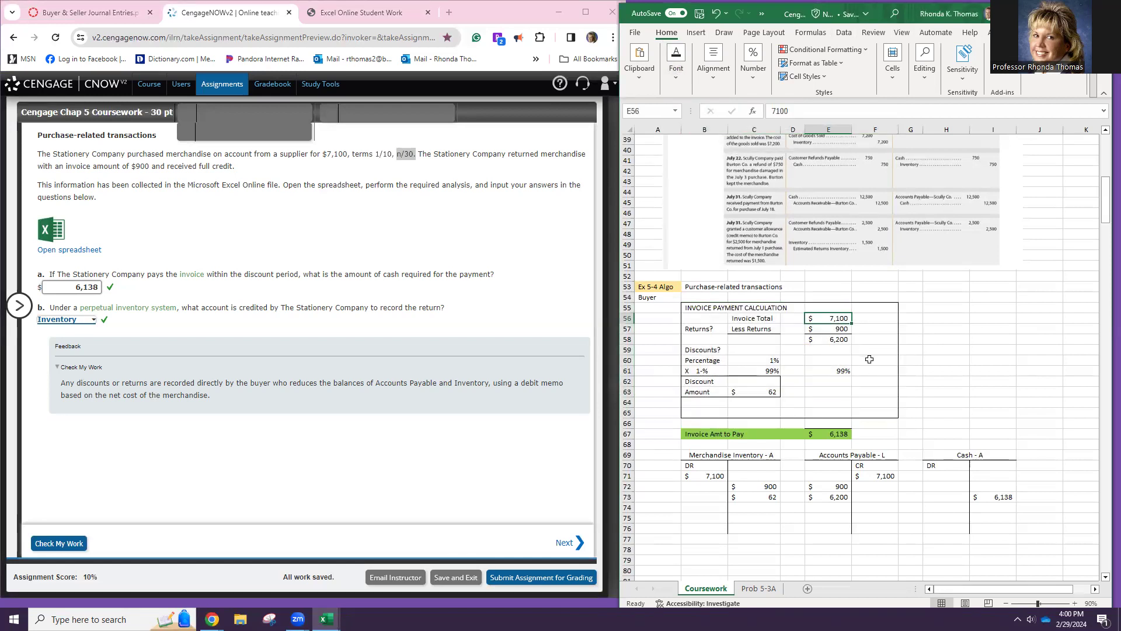
key("Down")
scroll(811, 461, "down", 1)
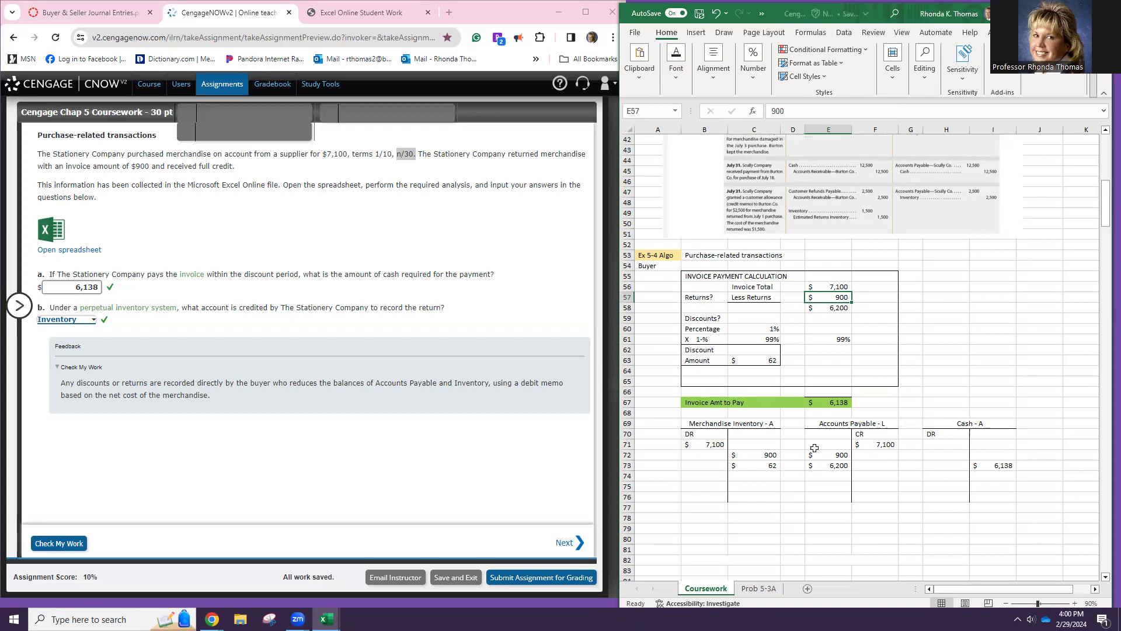
- Give the Buyer label in A54 a custom cyan fill colour
scroll(811, 446, "down", 1)
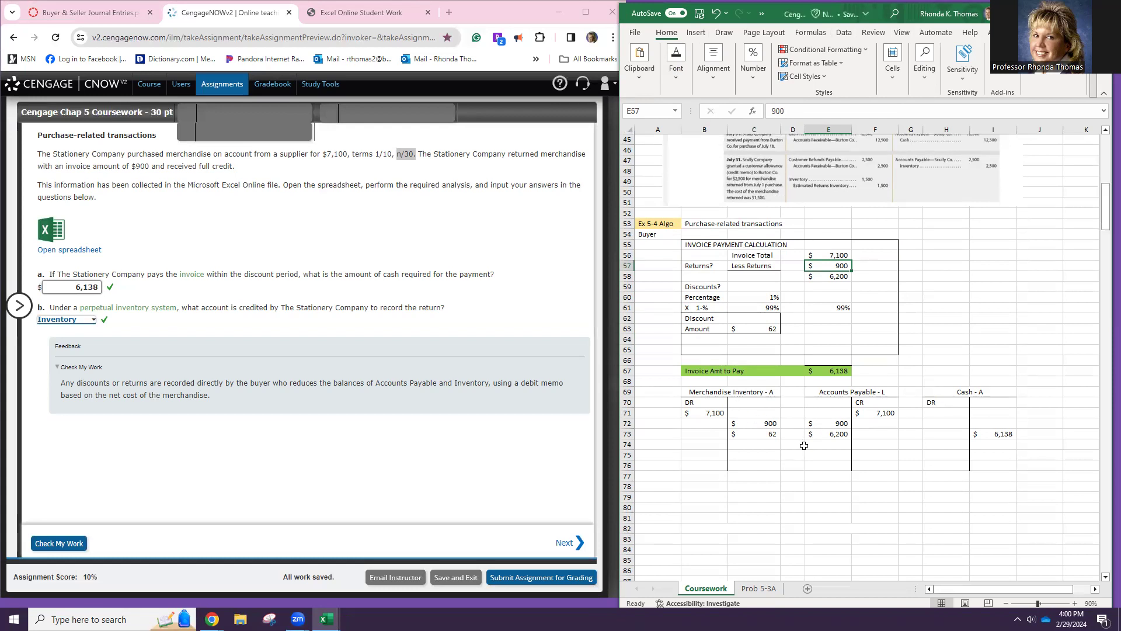
left_click(666, 236)
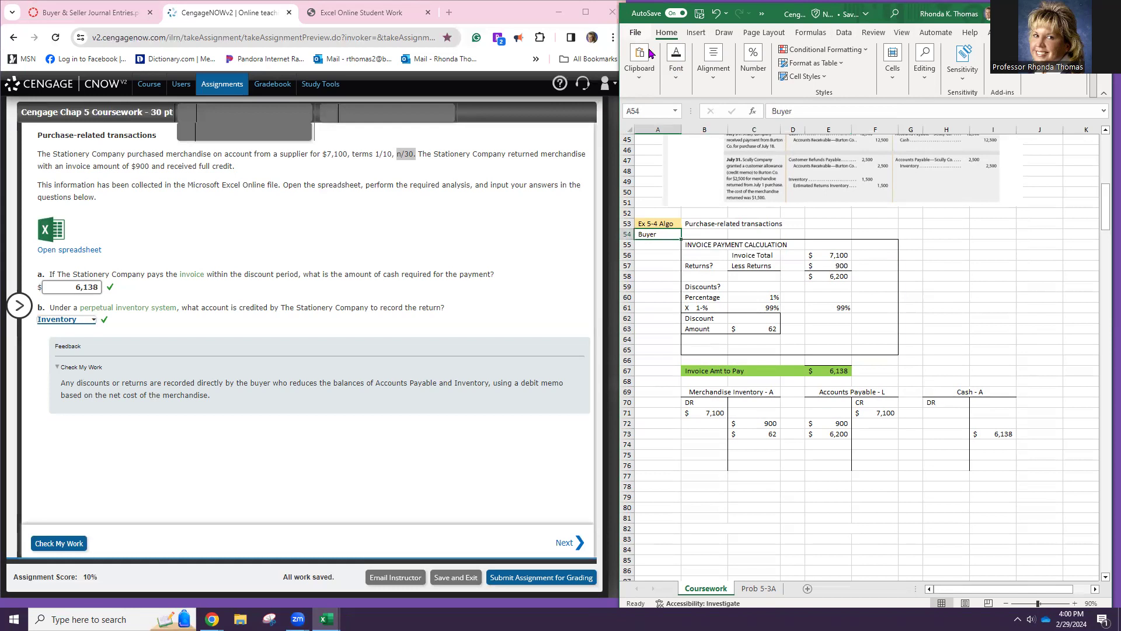
left_click(685, 85)
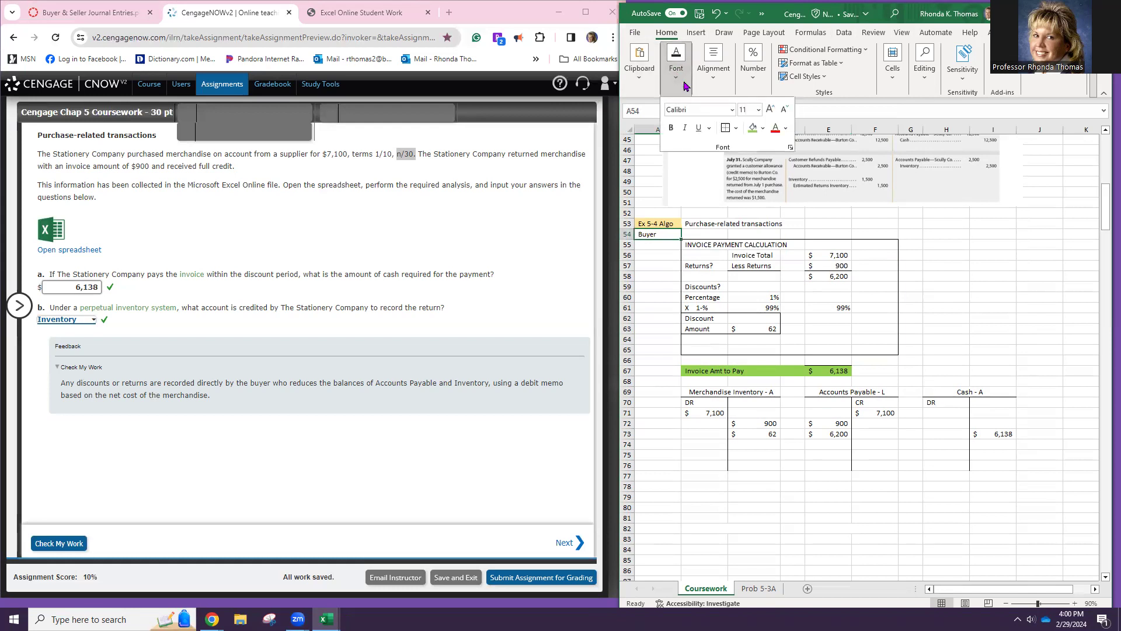
left_click(762, 128)
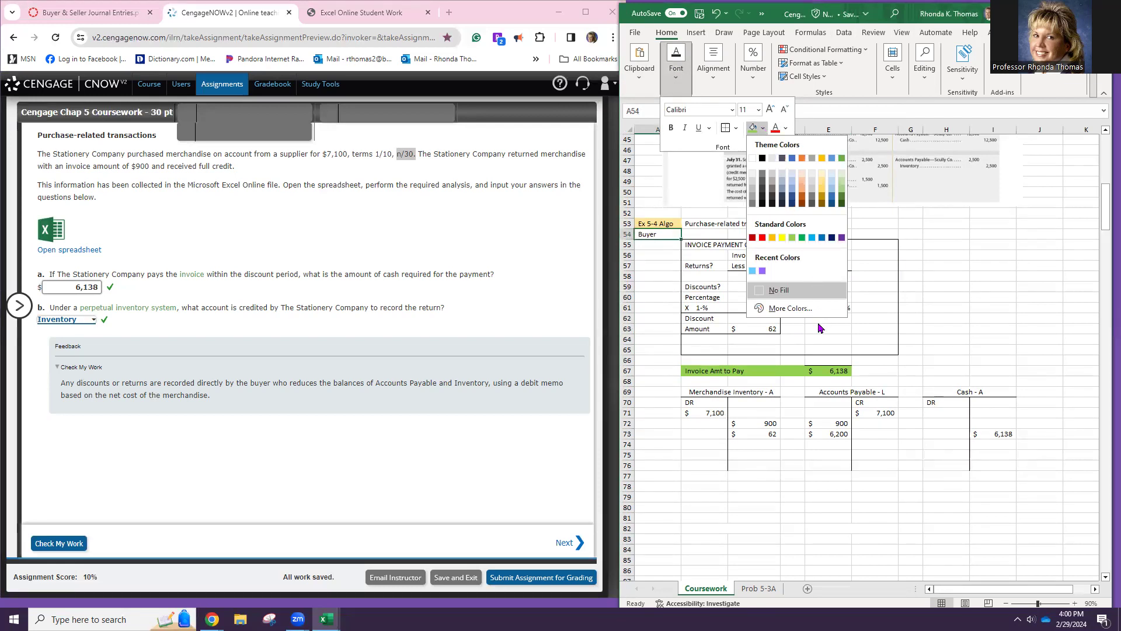
key("Escape")
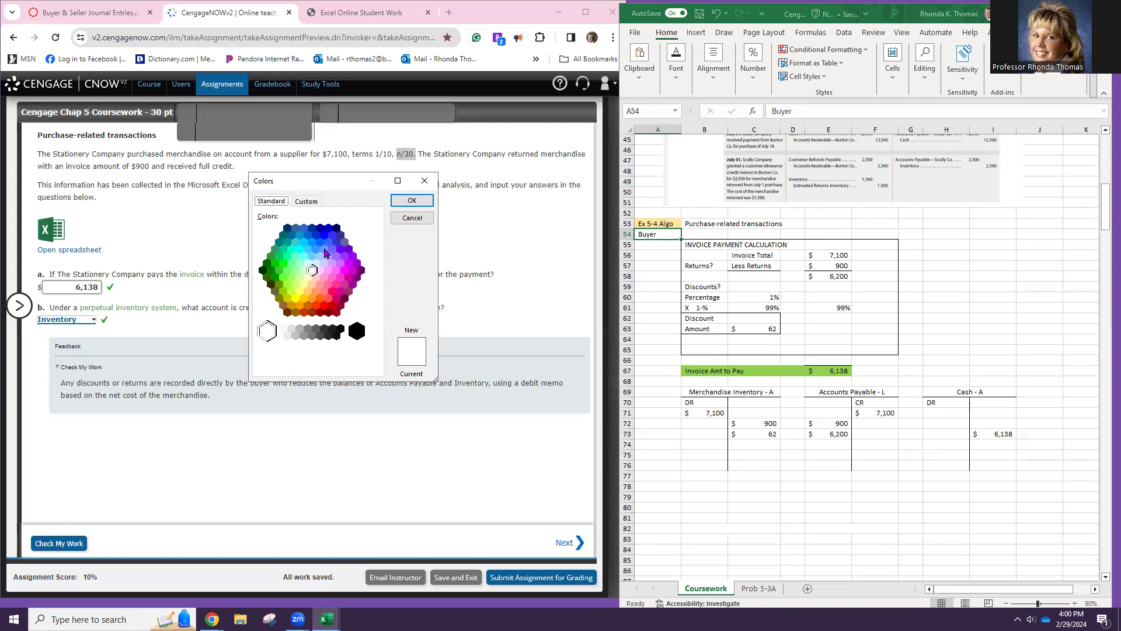
left_click(299, 251)
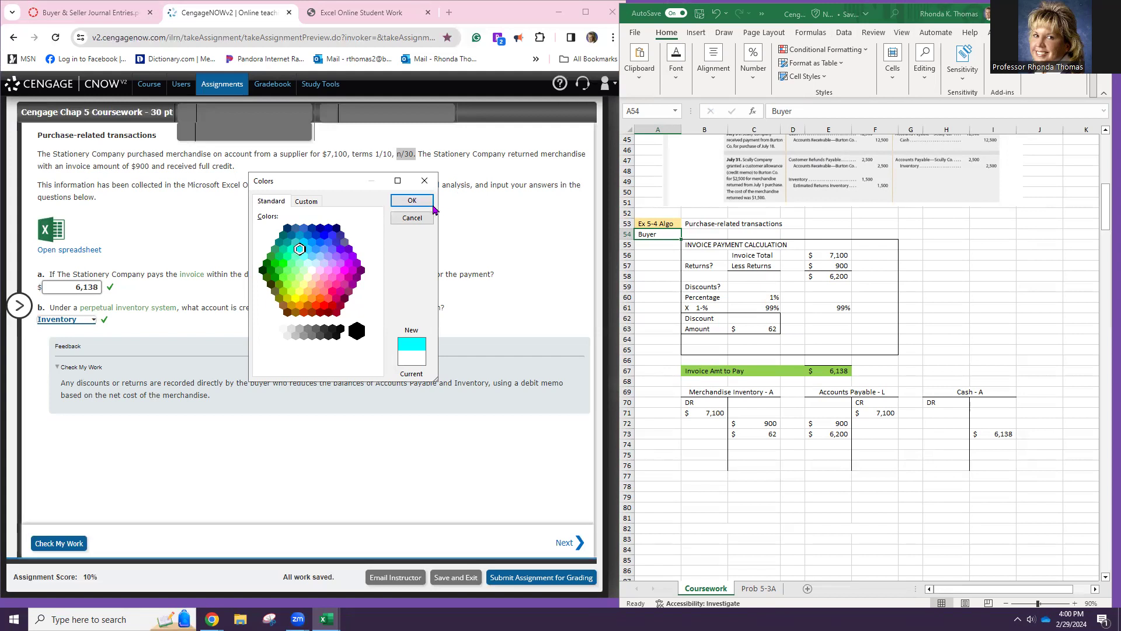
left_click(412, 200)
left_click(675, 420)
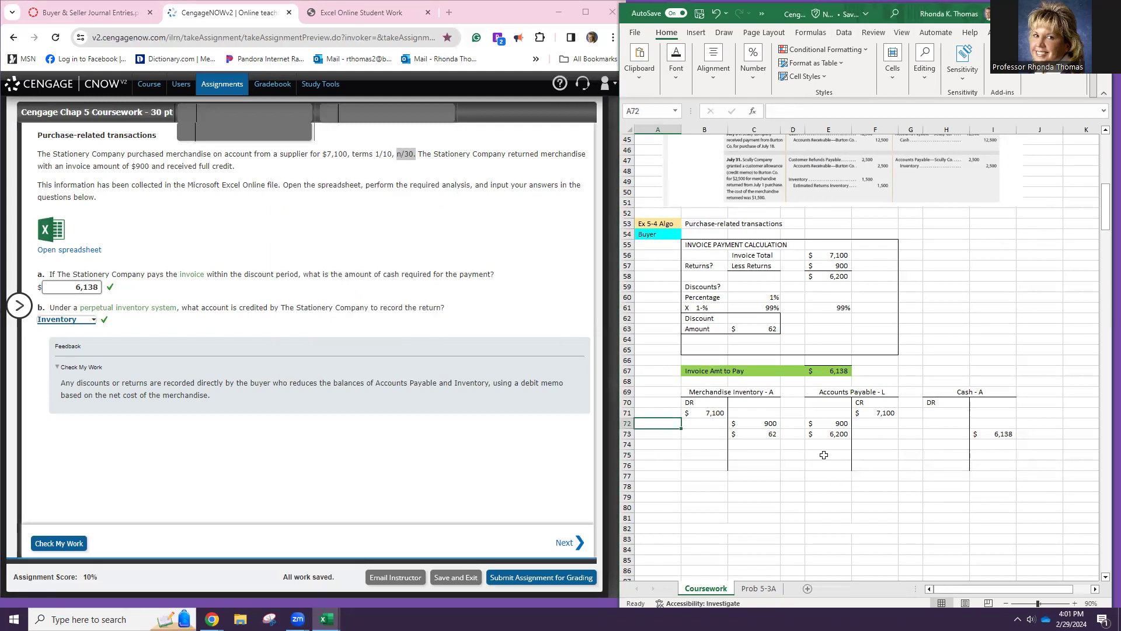
left_click(720, 414)
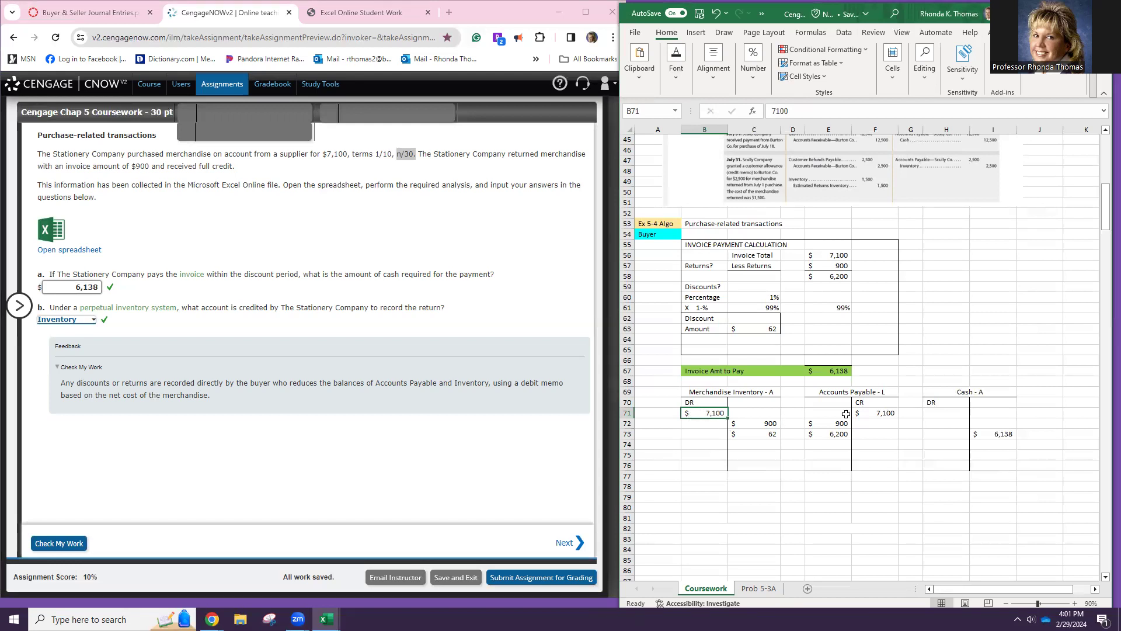
left_click(876, 414)
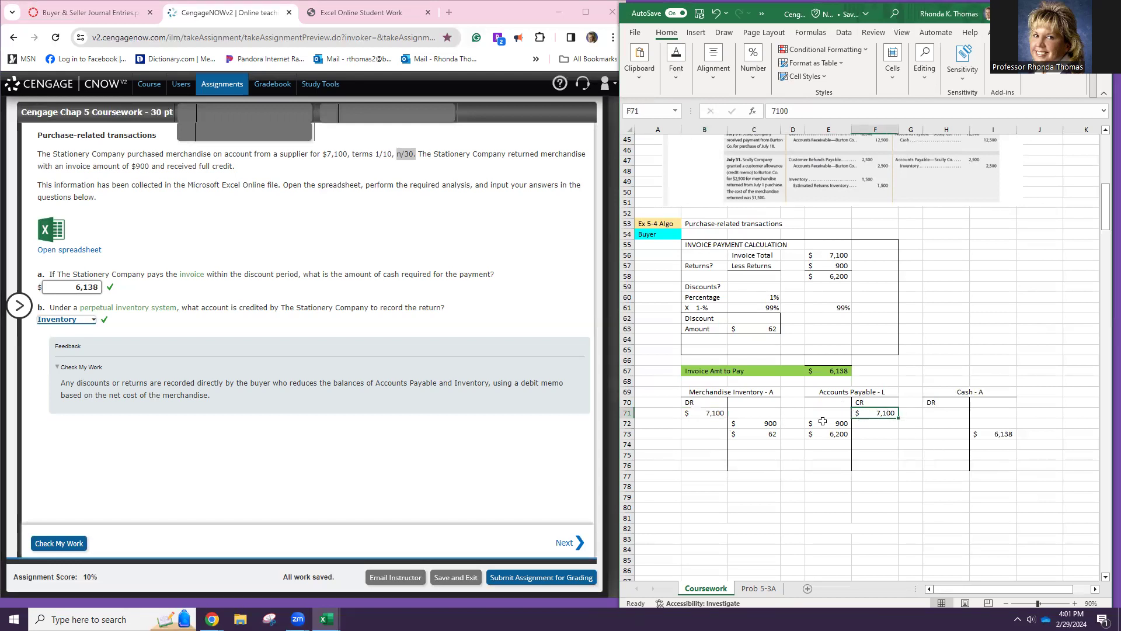
left_click(762, 423)
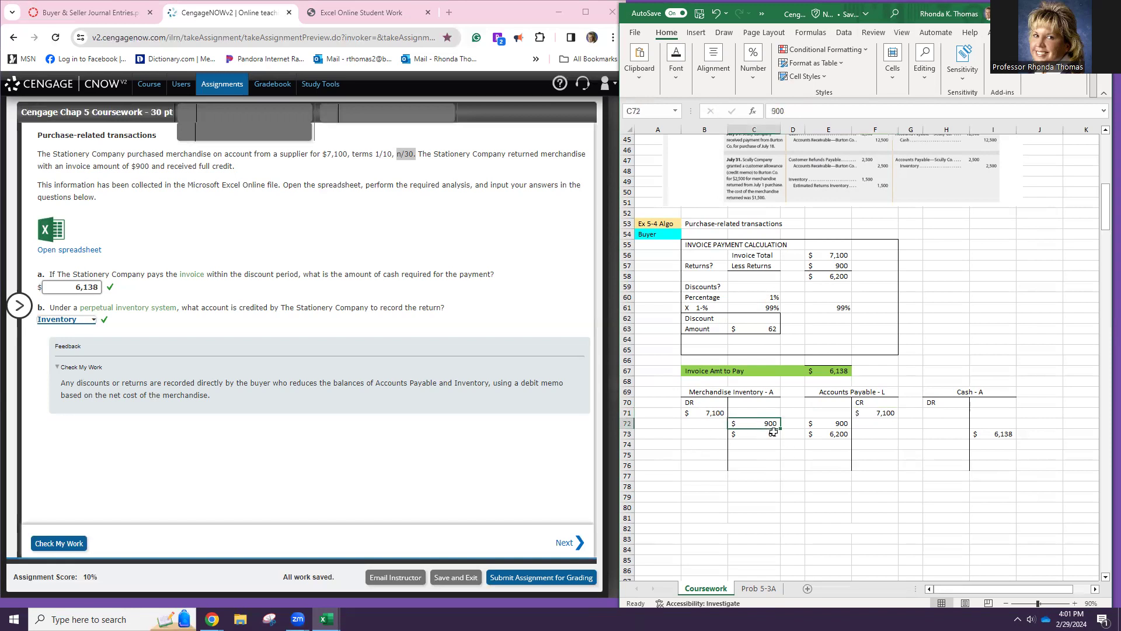
left_click(831, 422)
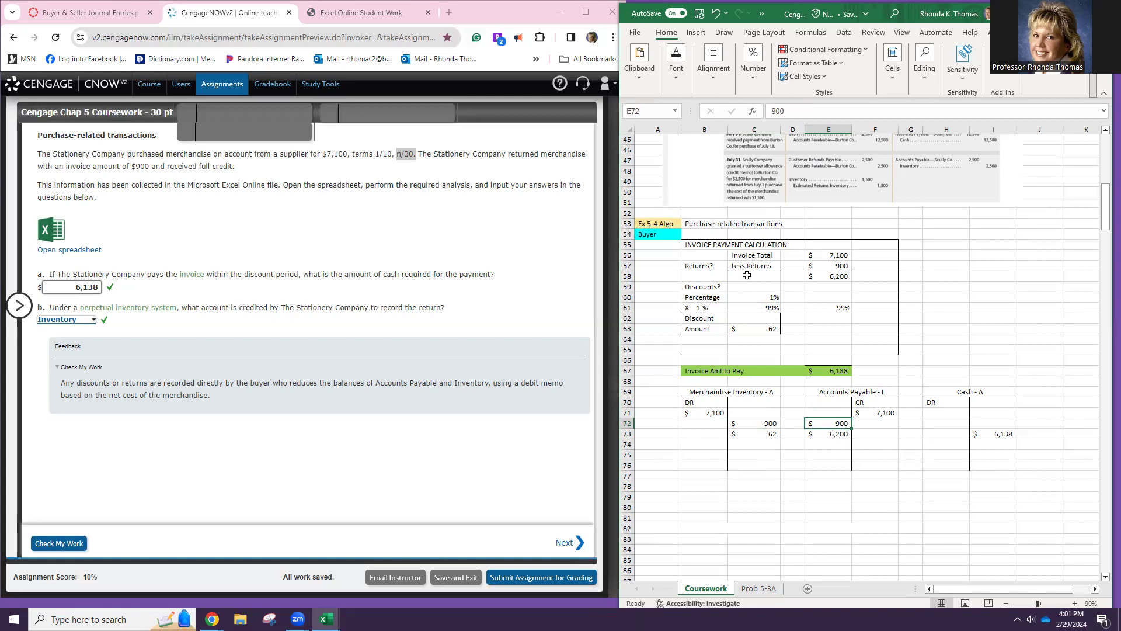
left_click(835, 267)
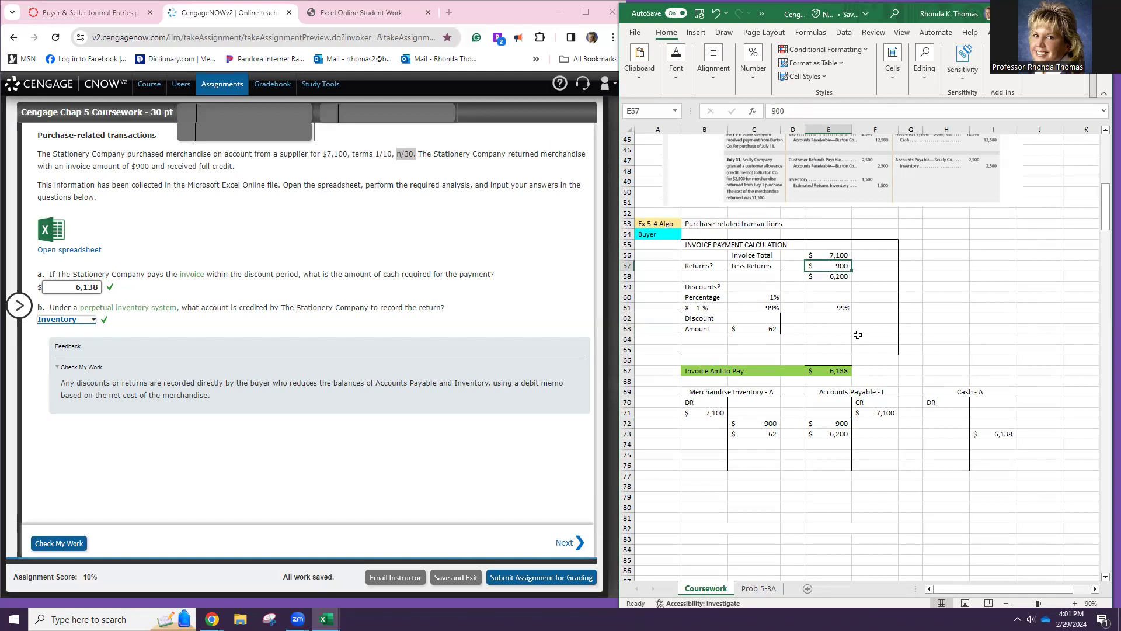
left_click(713, 287)
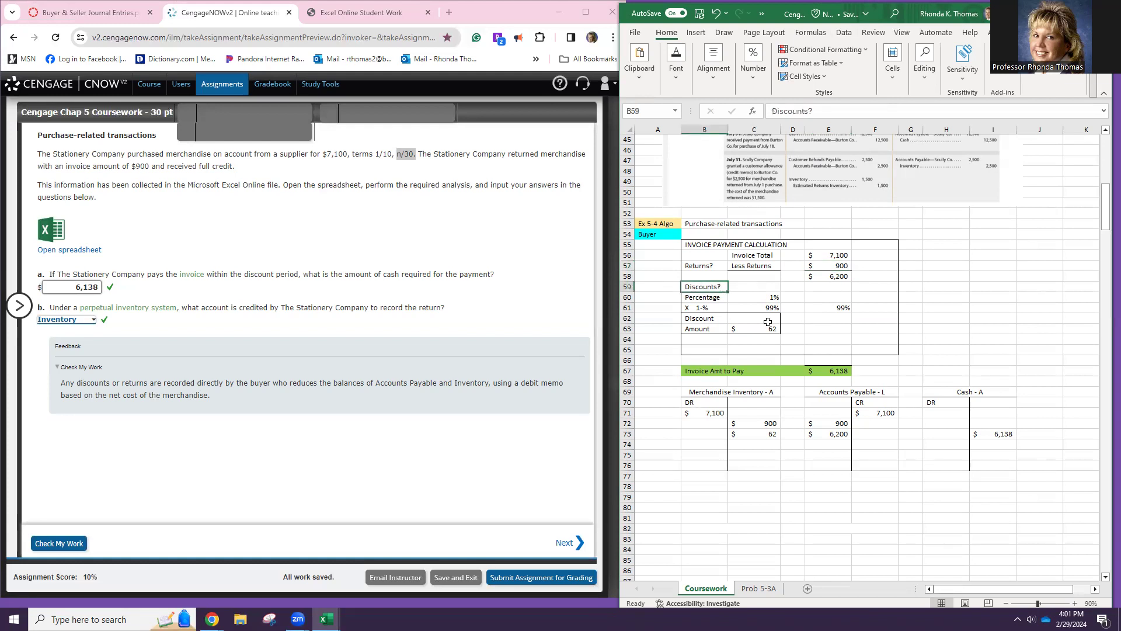
left_click(750, 296)
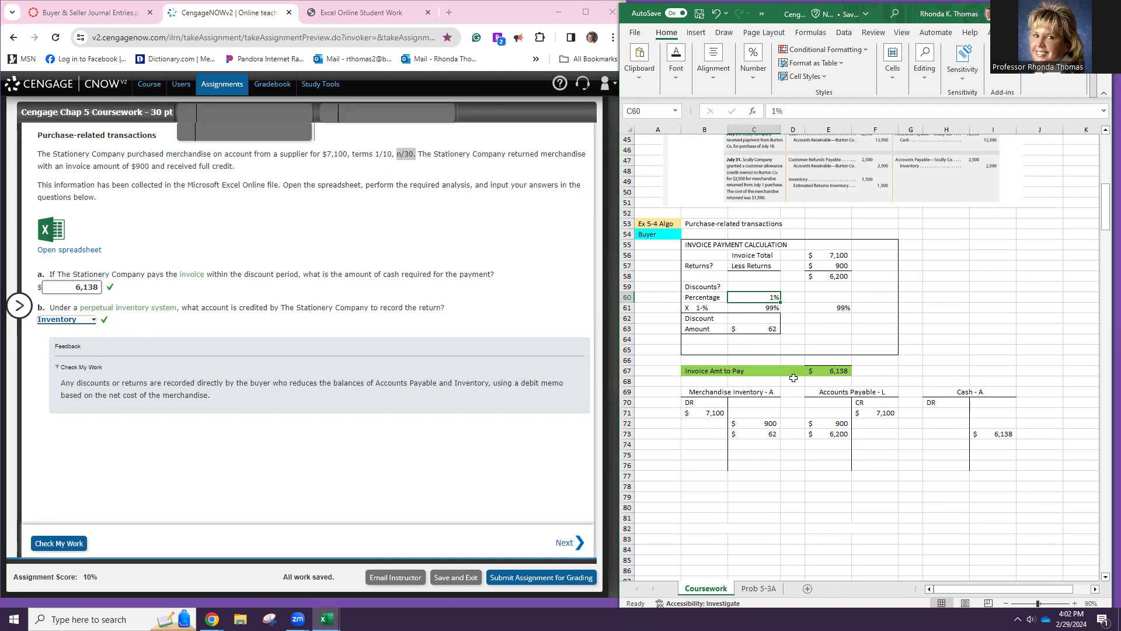
left_click(741, 308)
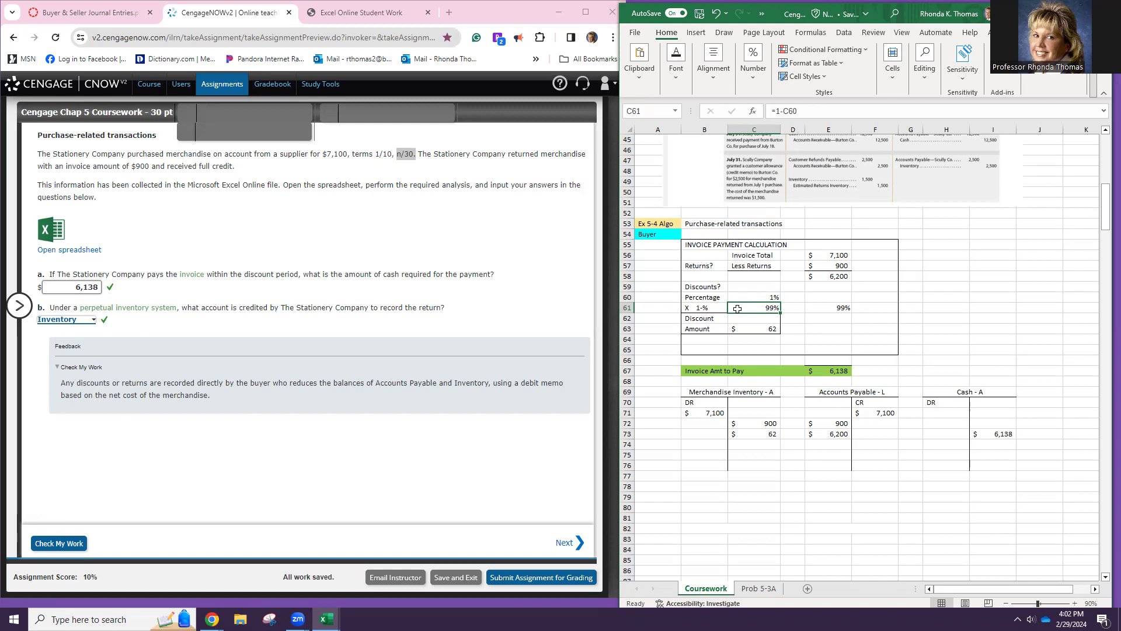
left_click(708, 328)
mouse_move(686, 246)
left_mouse_down()
mouse_move(759, 257)
mouse_move(870, 350)
mouse_move(870, 373)
left_mouse_up()
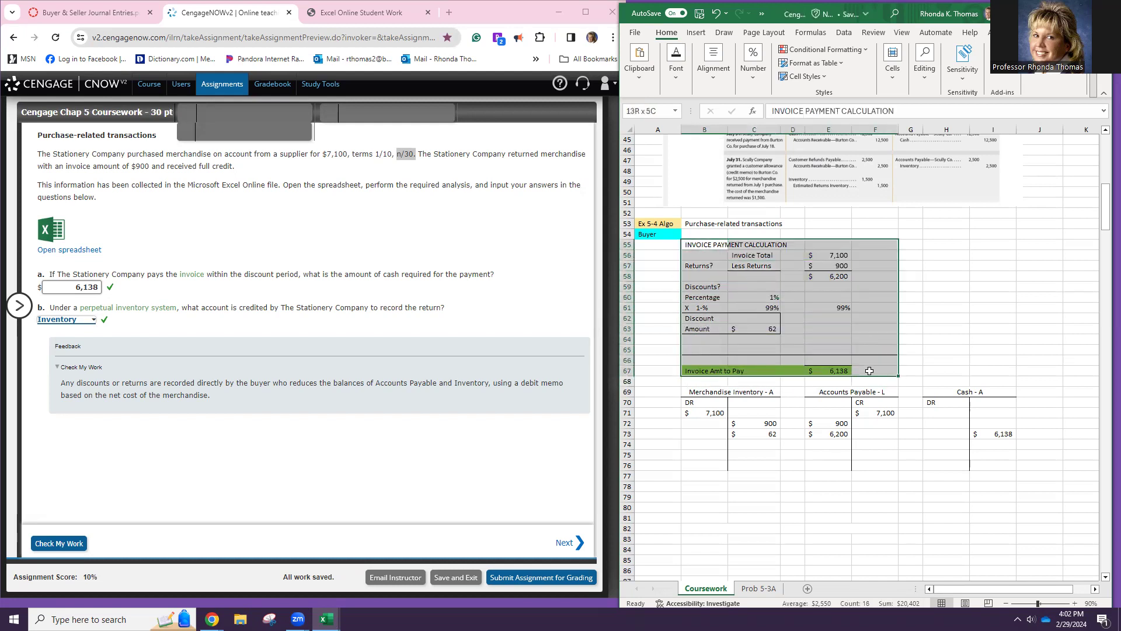
- Clear B55:F67's borders, apply one Outside Border, then view C63's =E58-E67 discount formula
left_click(677, 82)
left_click(736, 128)
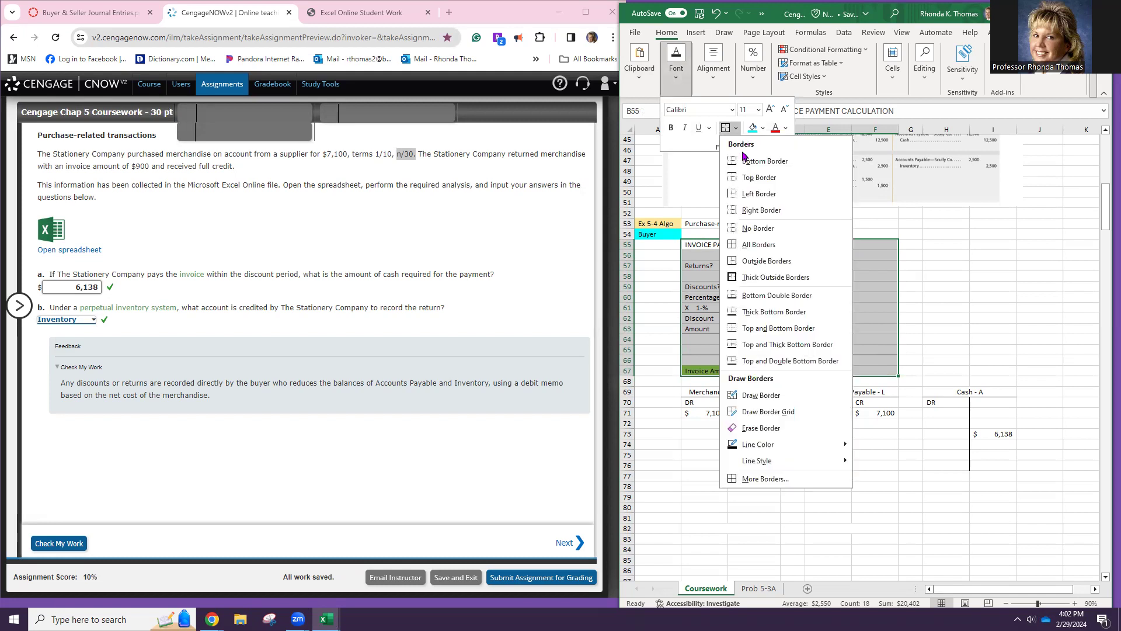
left_click(774, 229)
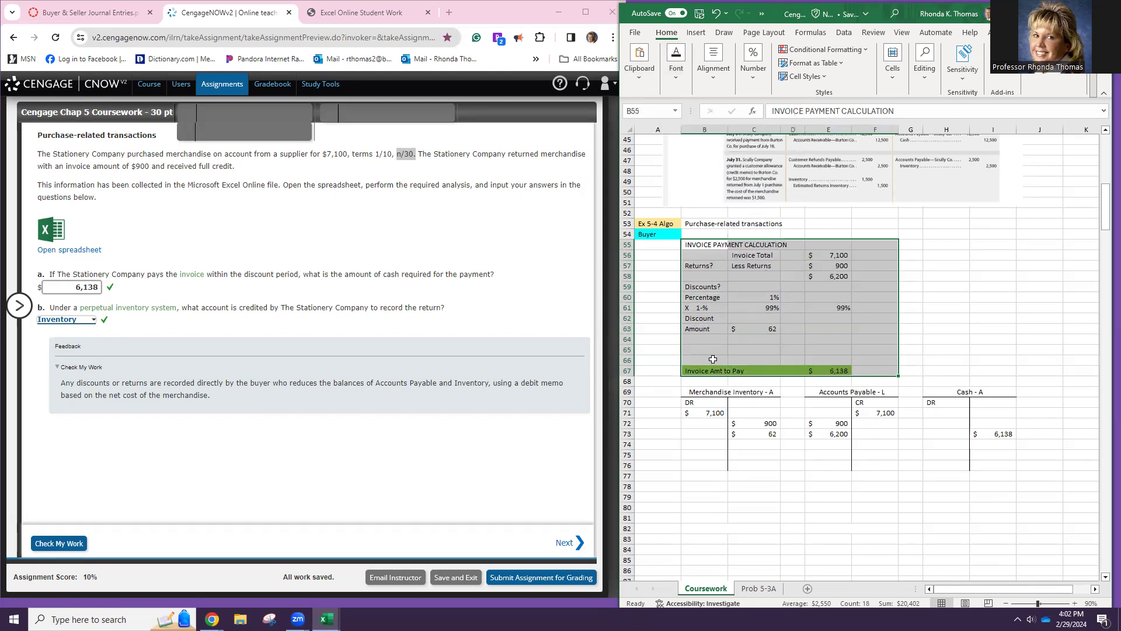
left_click(678, 84)
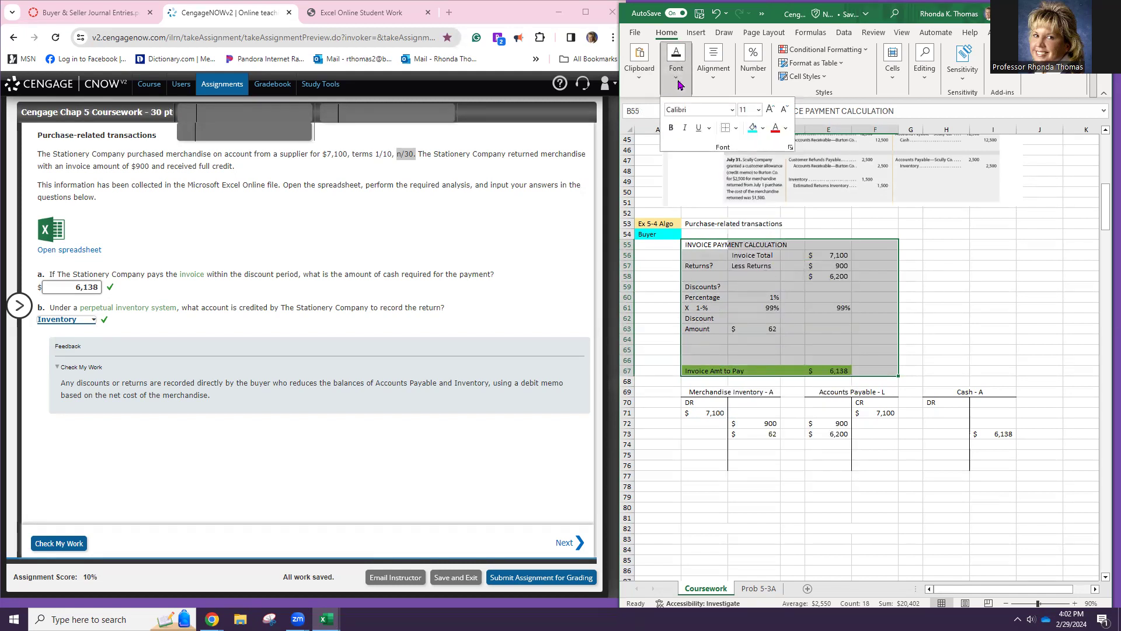
left_click(736, 128)
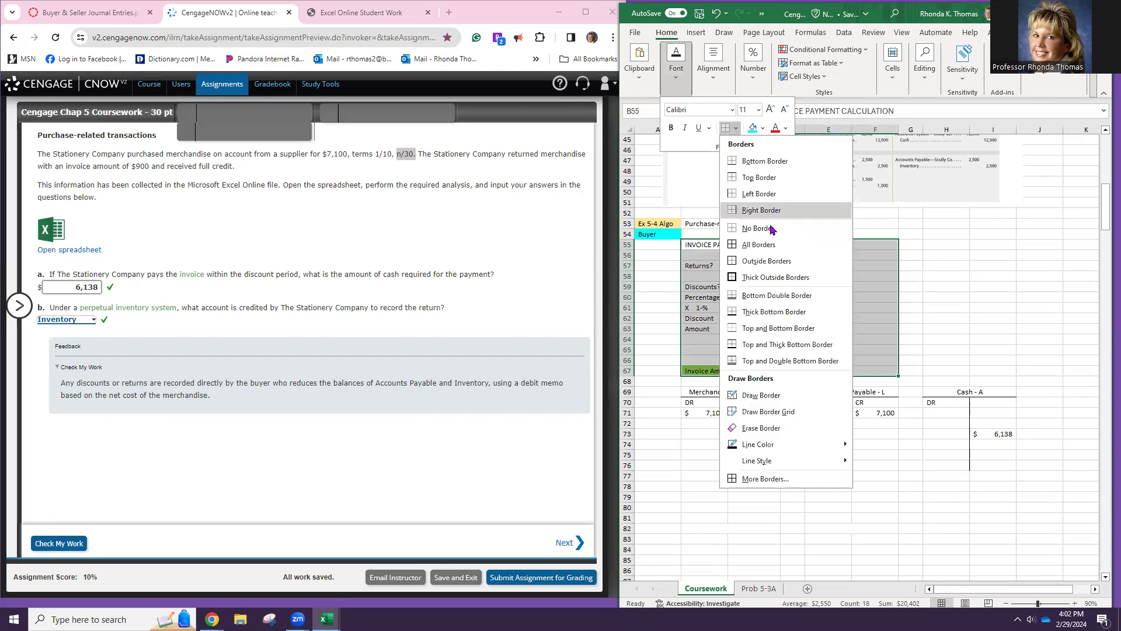
left_click(772, 261)
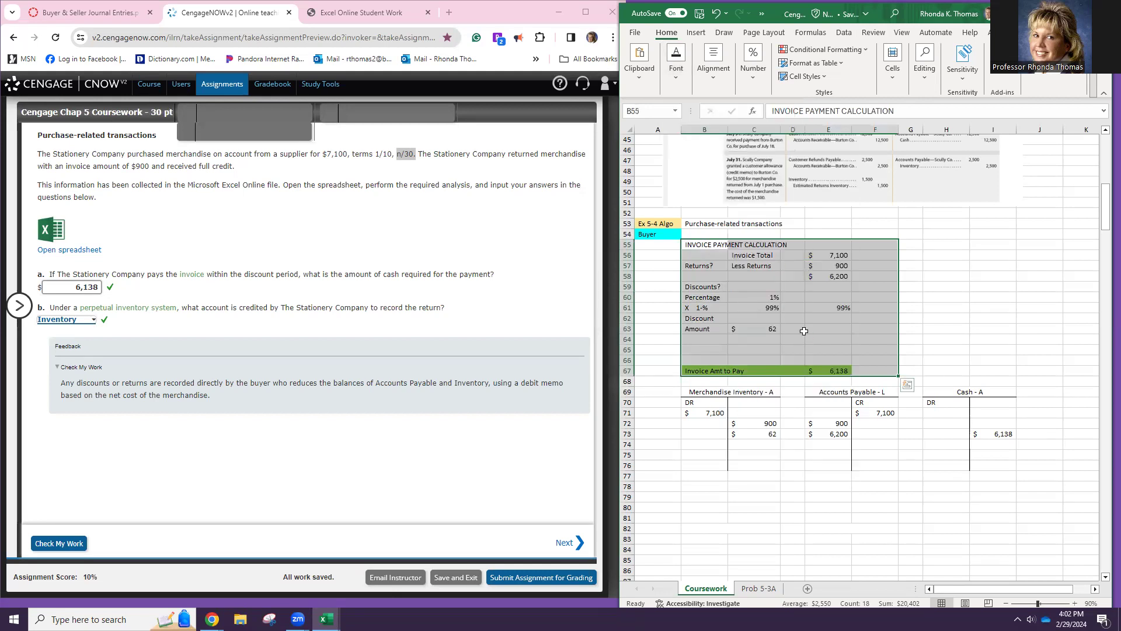
left_click(764, 361)
double_click(754, 330)
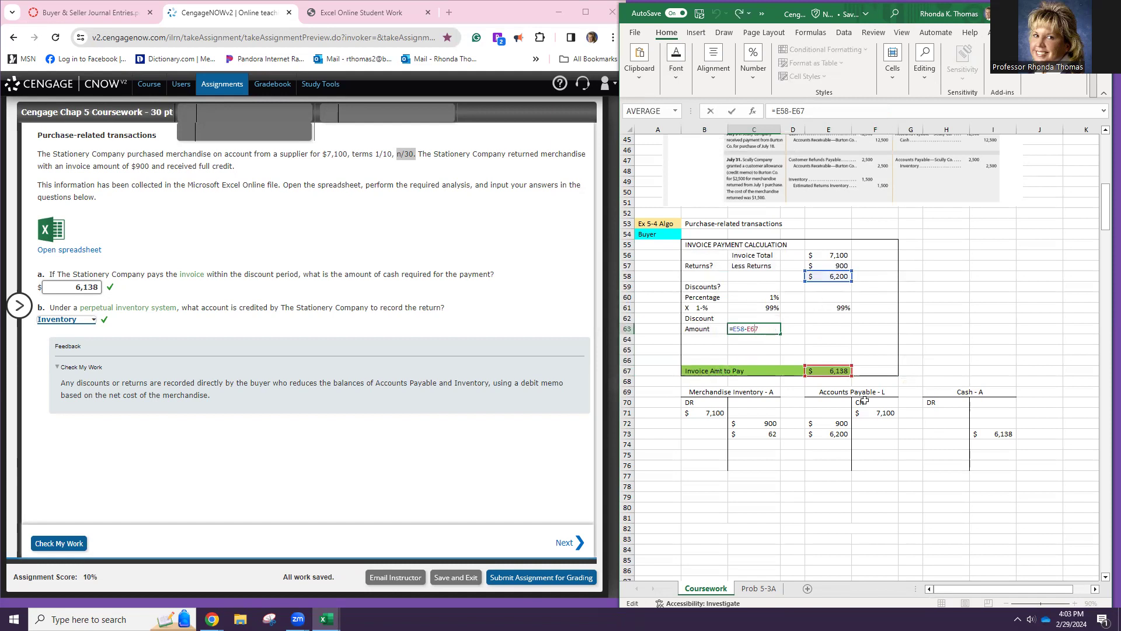
key("Return")
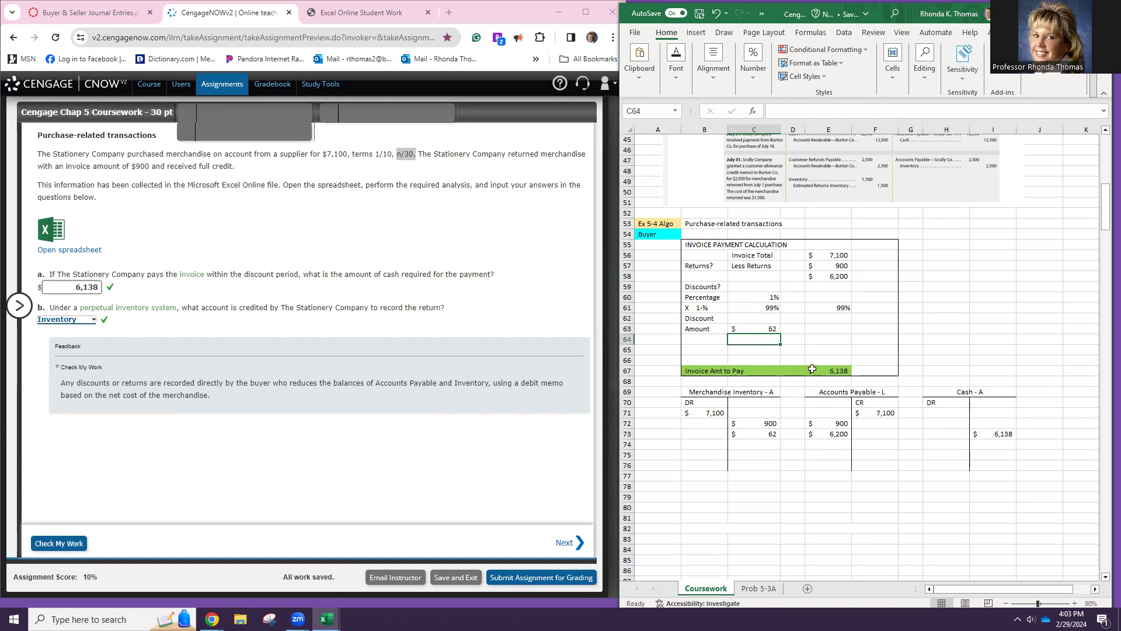
double_click(812, 369)
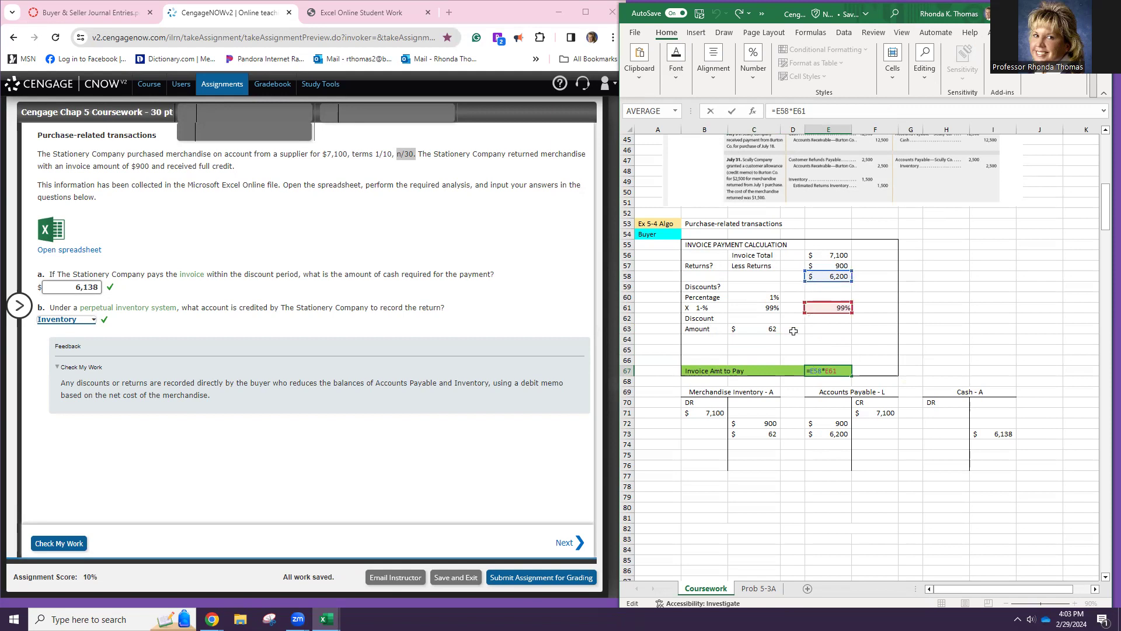
key("Return")
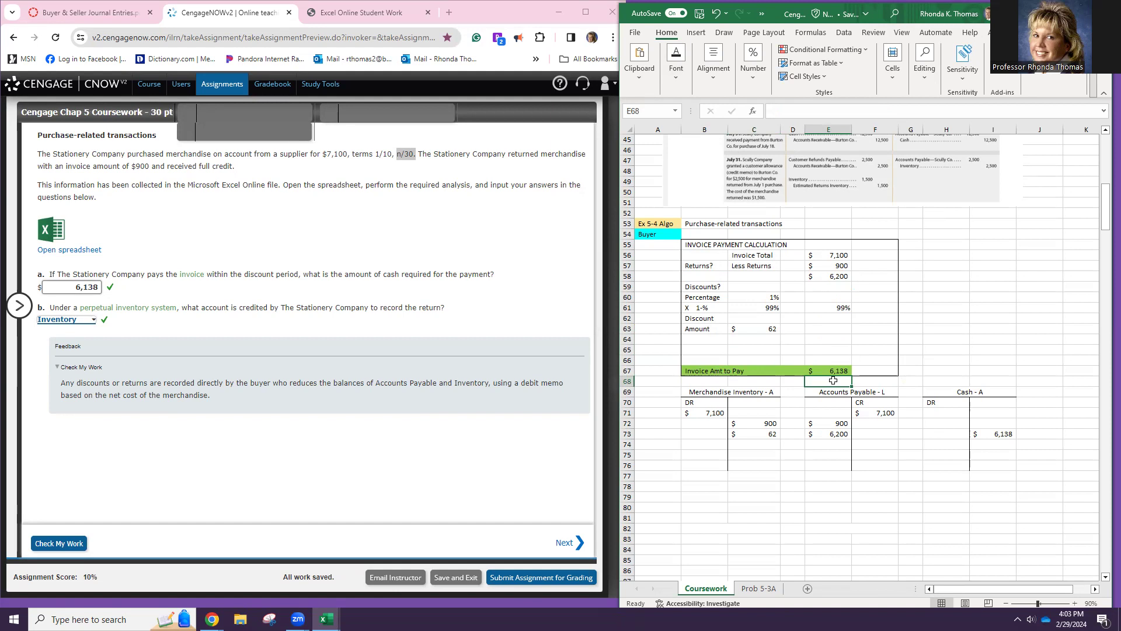
left_click(991, 434)
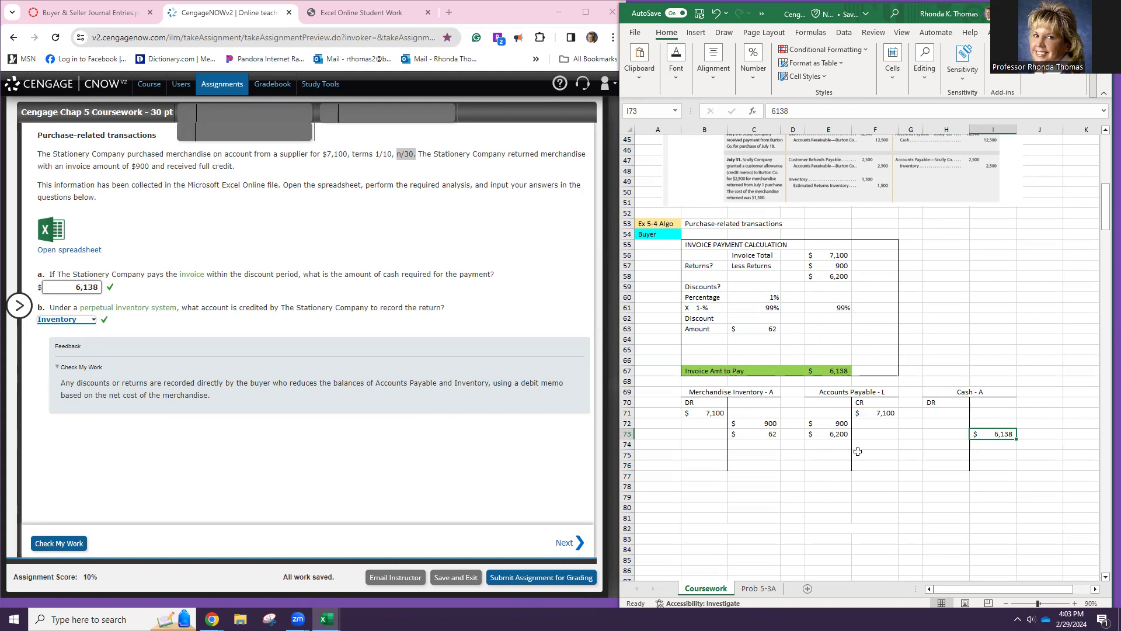
left_click(820, 433)
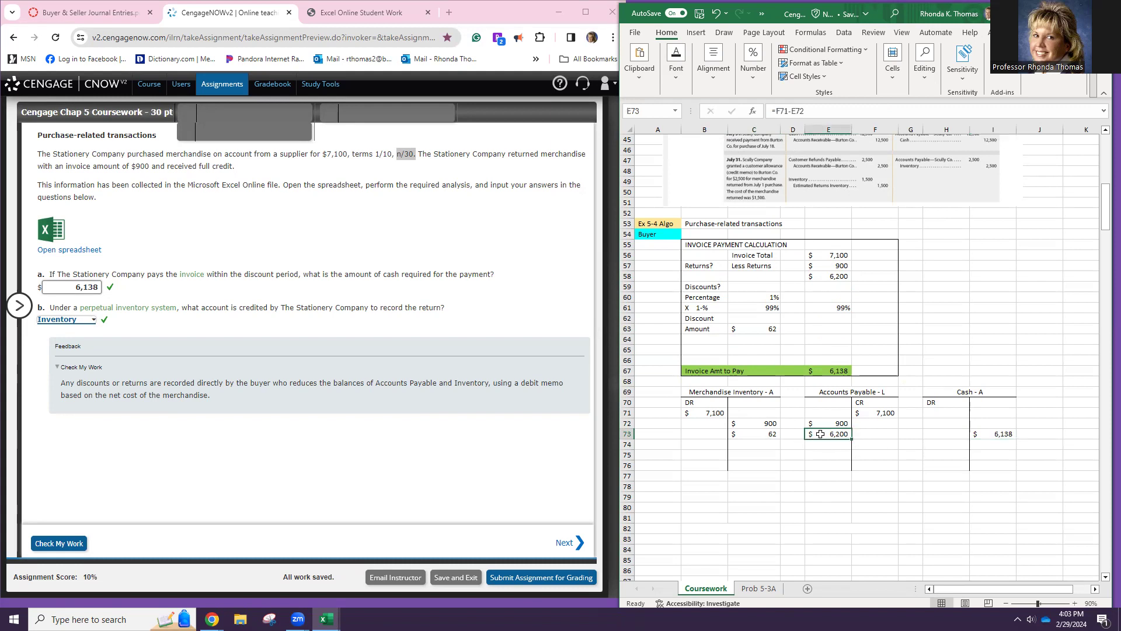
left_click(757, 433)
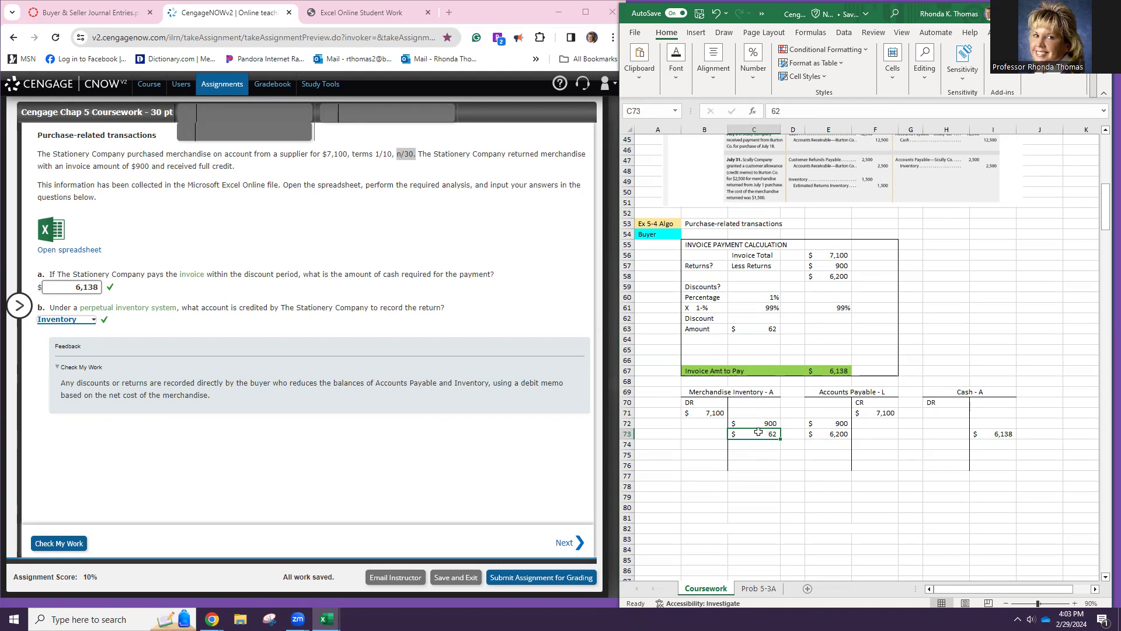
left_click(716, 434)
left_click_drag(717, 434, 732, 435)
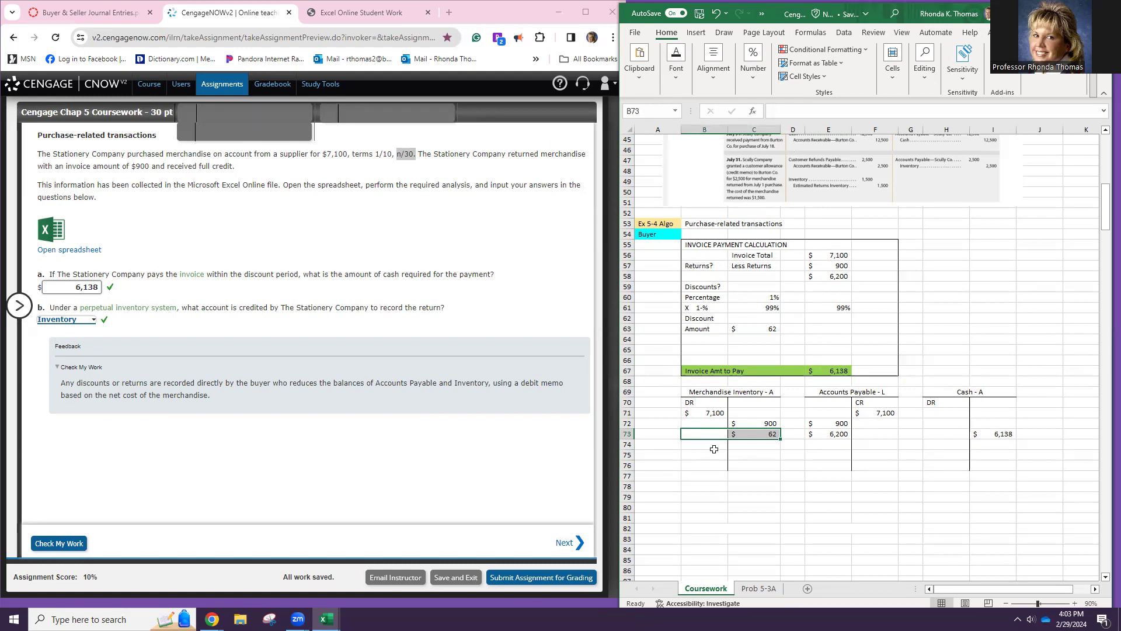
- Add a bottom border under B74 to rule off the Merchandise Inventory T-account
left_click(714, 448)
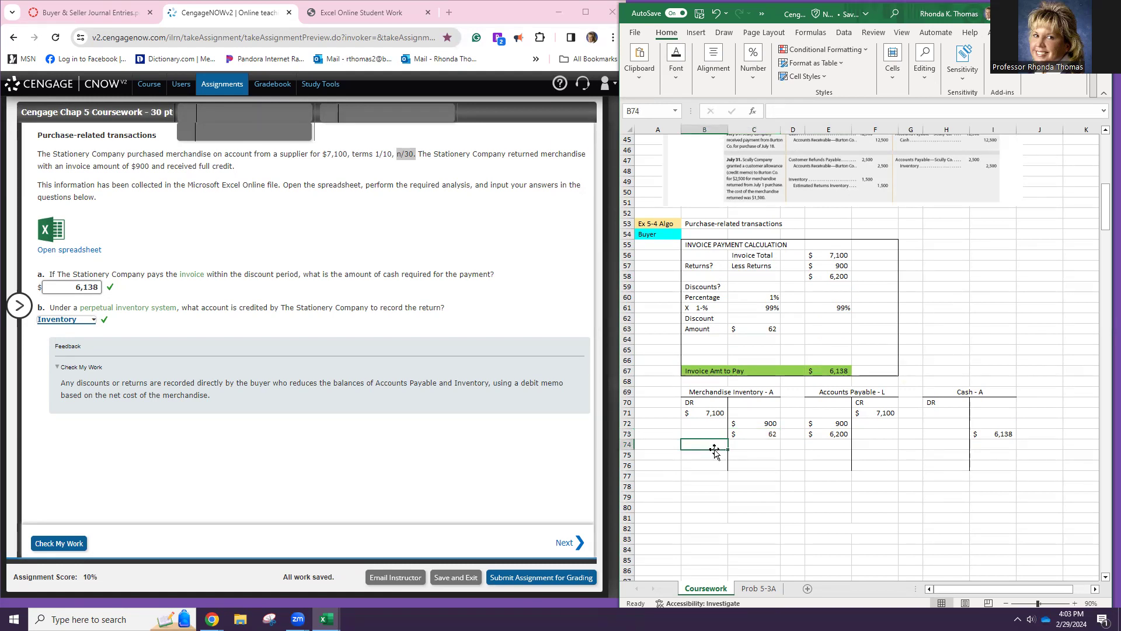
left_click(672, 81)
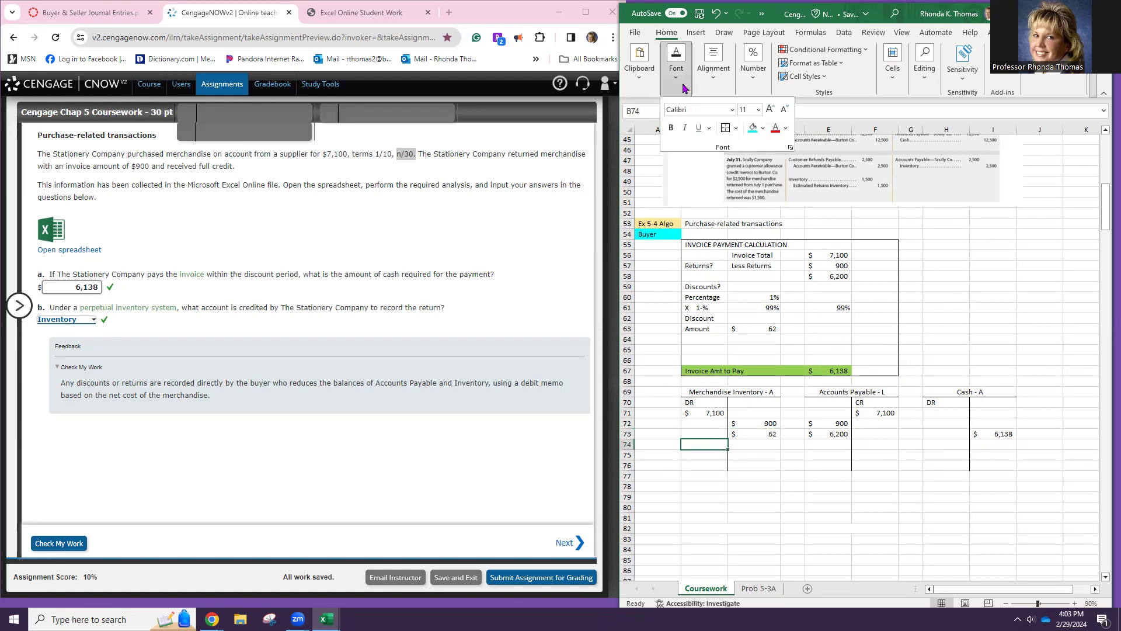
left_click(737, 128)
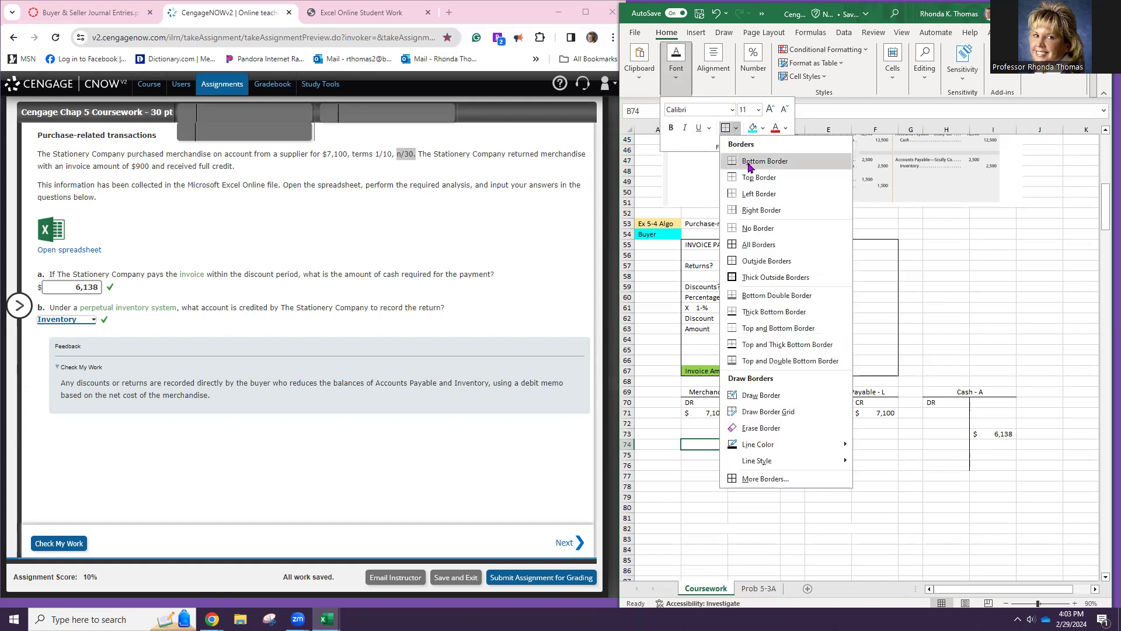
left_click(749, 162)
left_click(710, 453)
- Enter =B71-C72-C73 in B75 for the 6,138 inventory balance
left_click(709, 453)
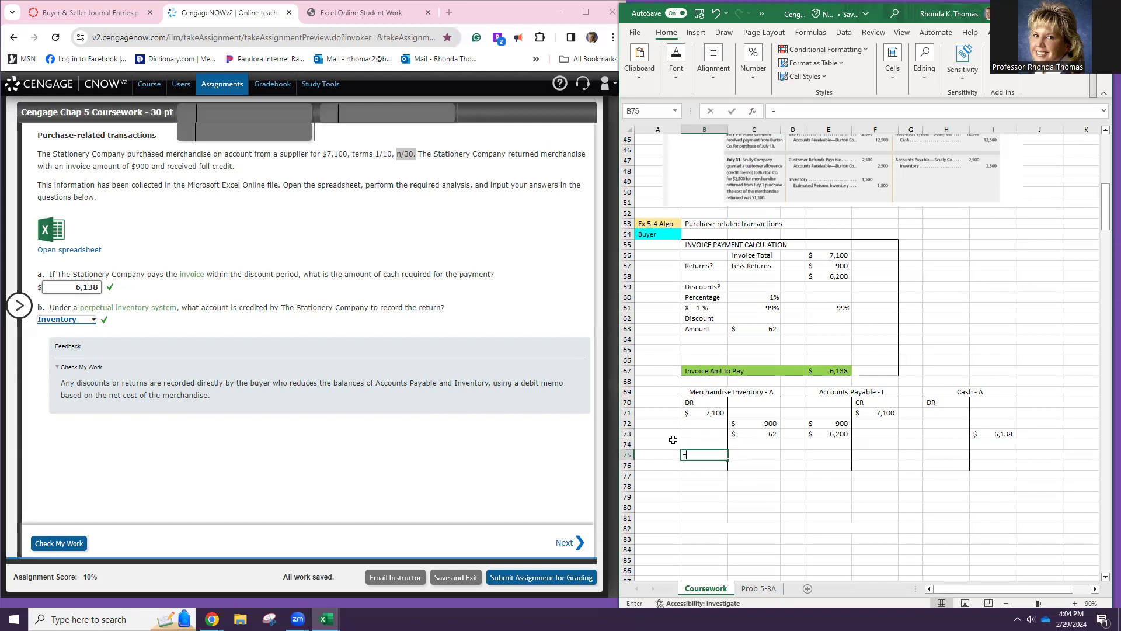
type("=")
left_click(693, 414)
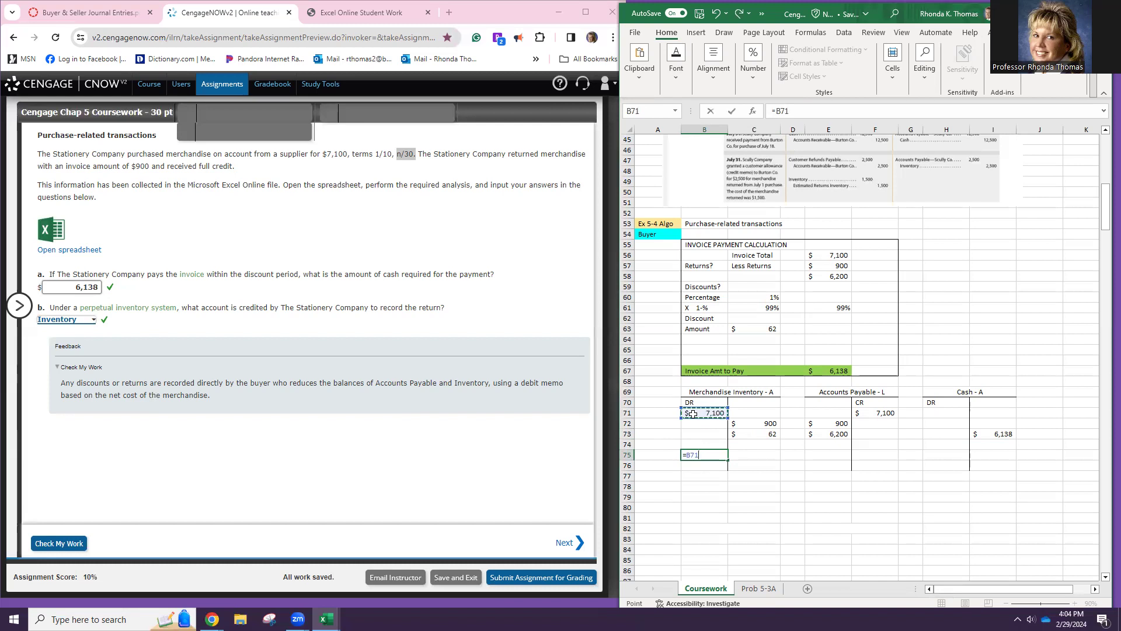
type("-")
left_click(749, 422)
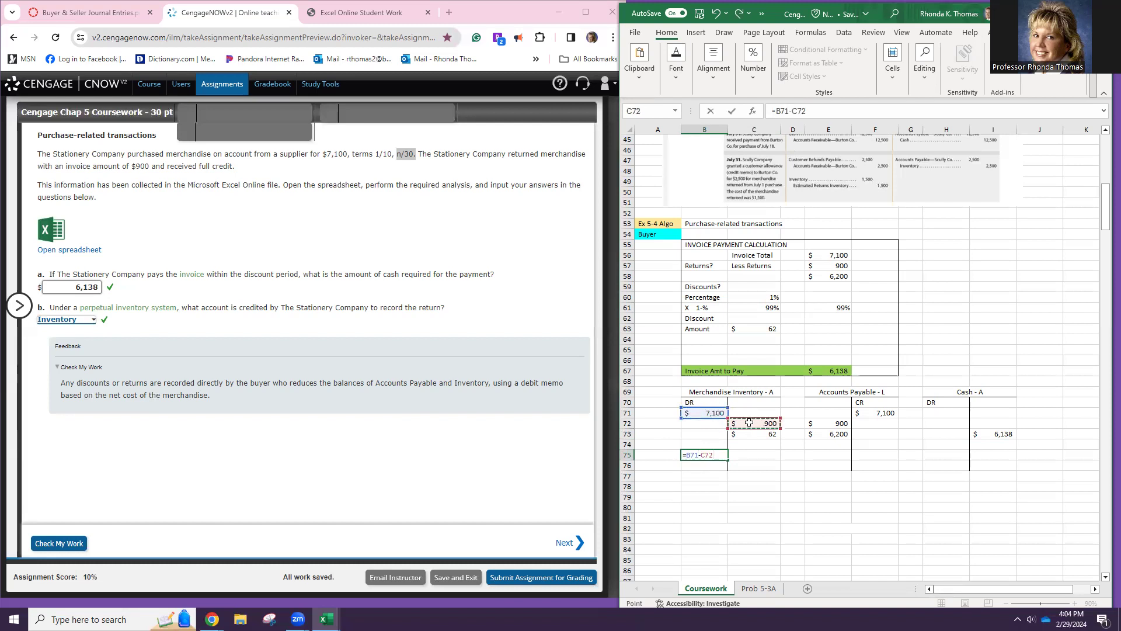
type("-")
left_click(753, 435)
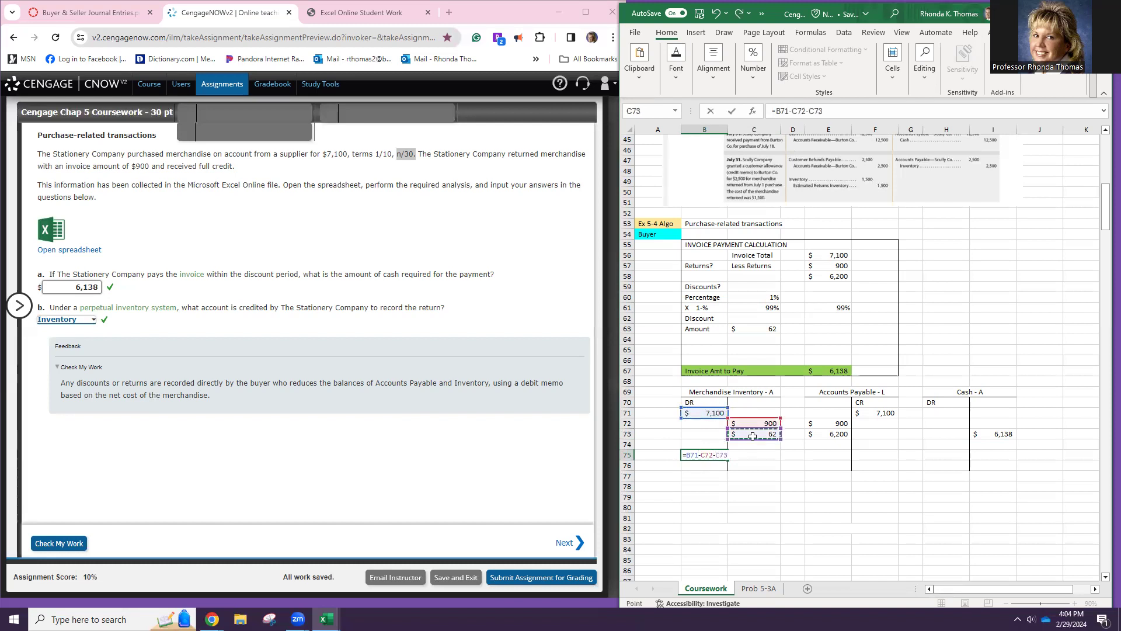
key("Return")
left_click(709, 456)
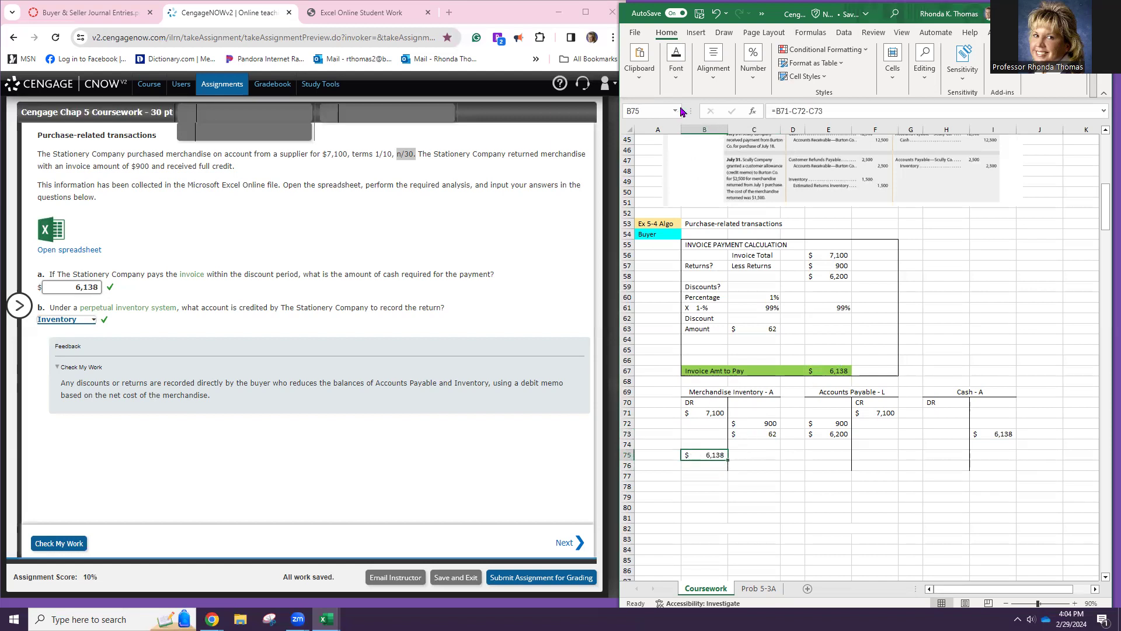
left_click(676, 61)
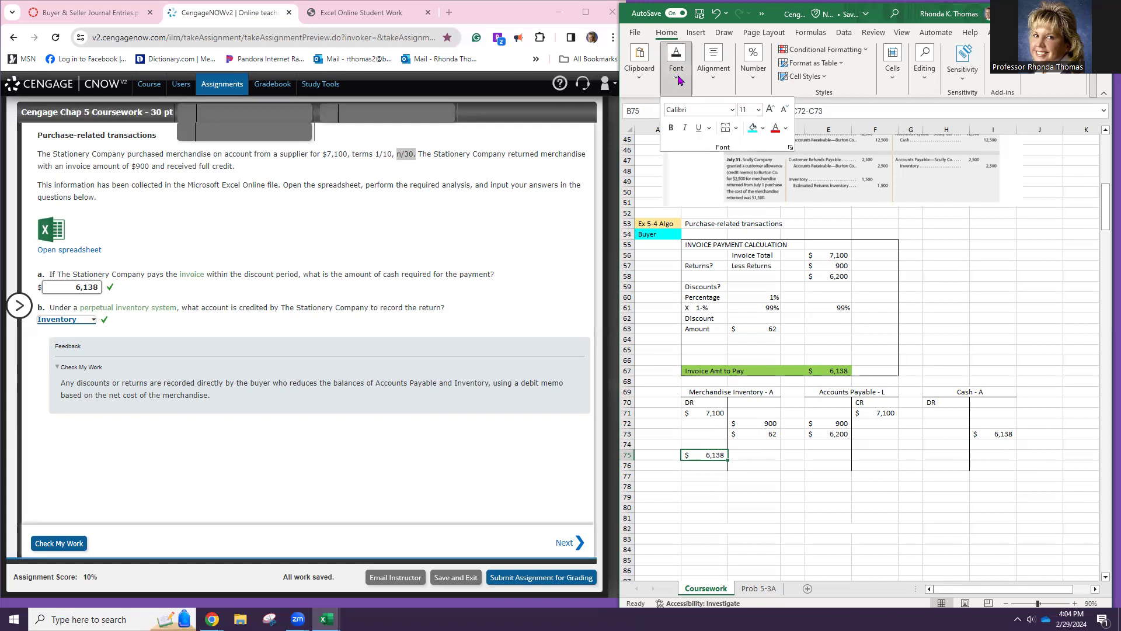
- Fill the 6,138 balance in B75 green
left_click(763, 128)
left_click(798, 239)
mouse_move(139, 309)
left_click(691, 414)
- Review the 7,100, 900 and 62 entries, then open the student work spreadsheet
left_click(696, 413)
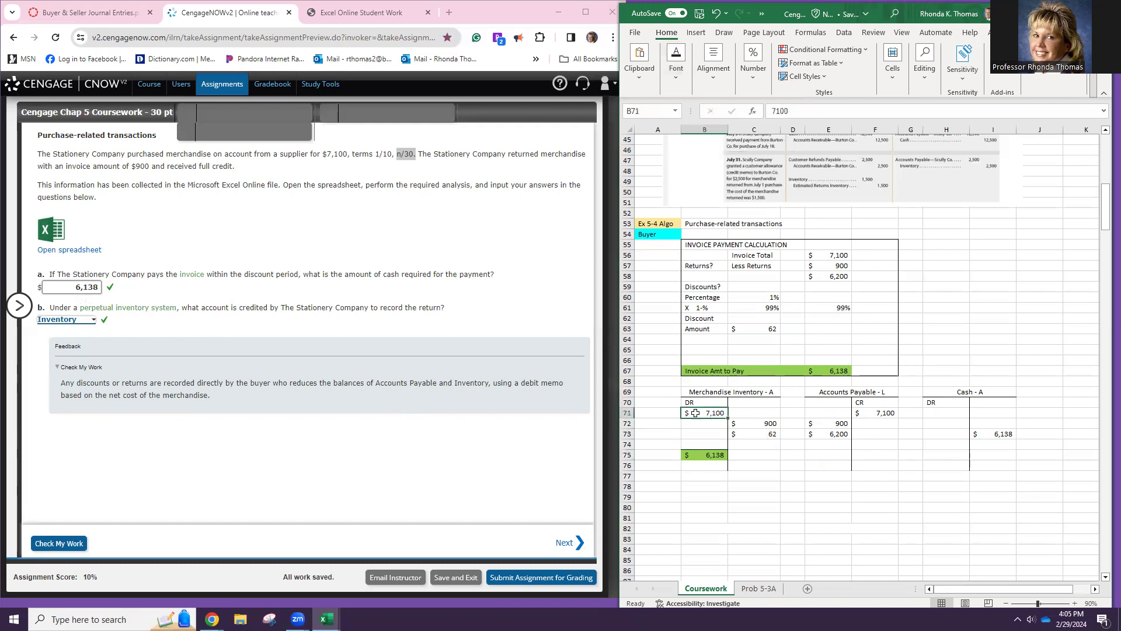
left_click(746, 424)
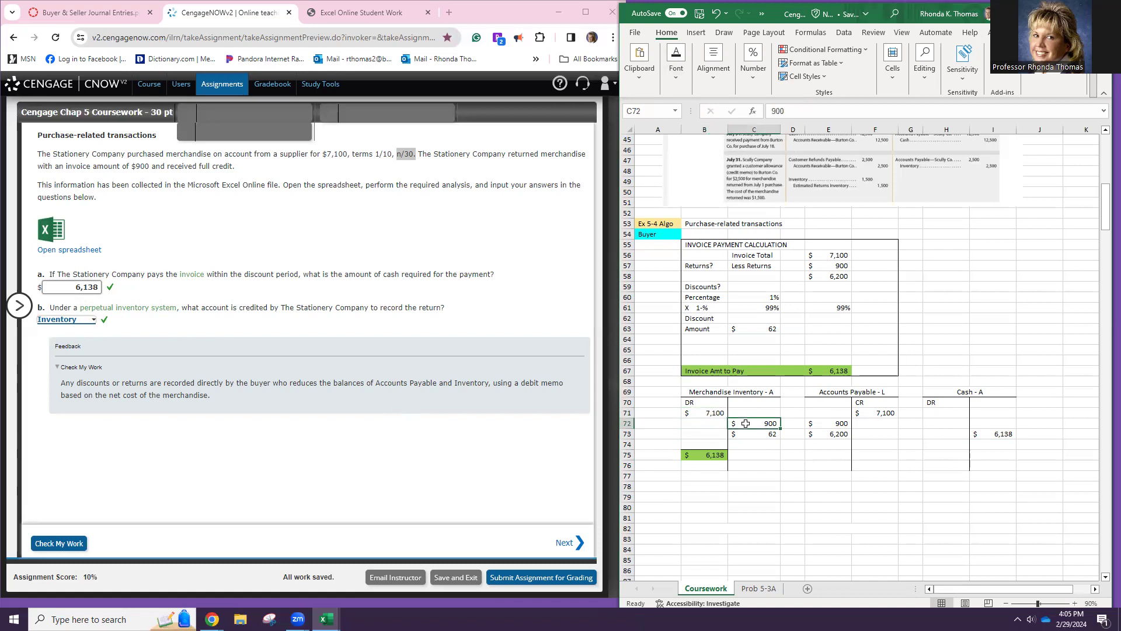
left_click(762, 437)
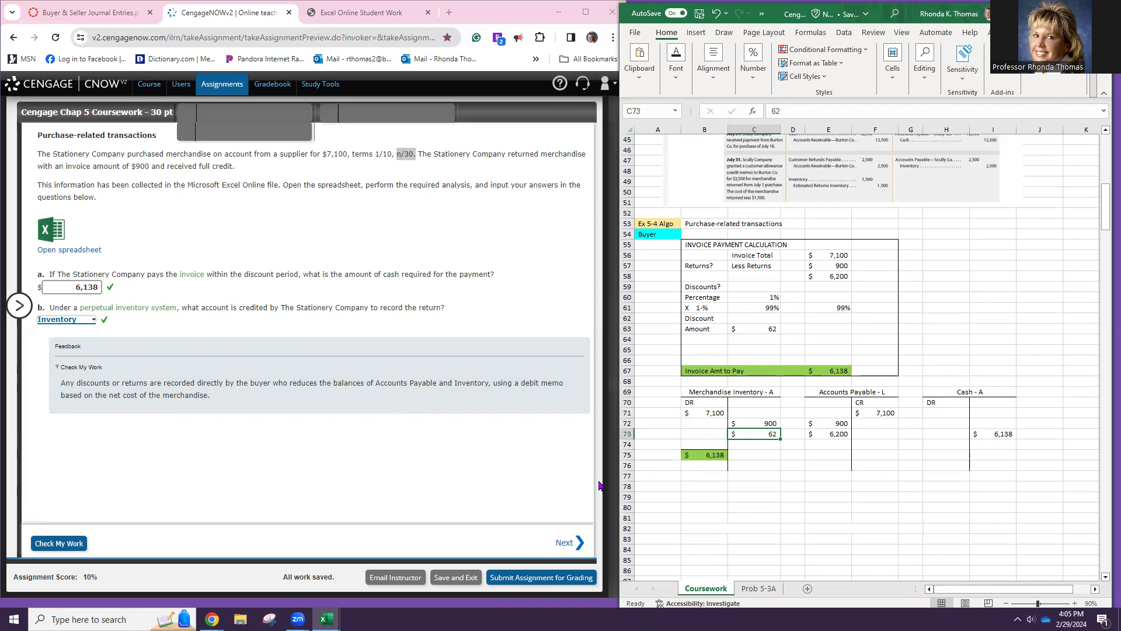
left_click(85, 251)
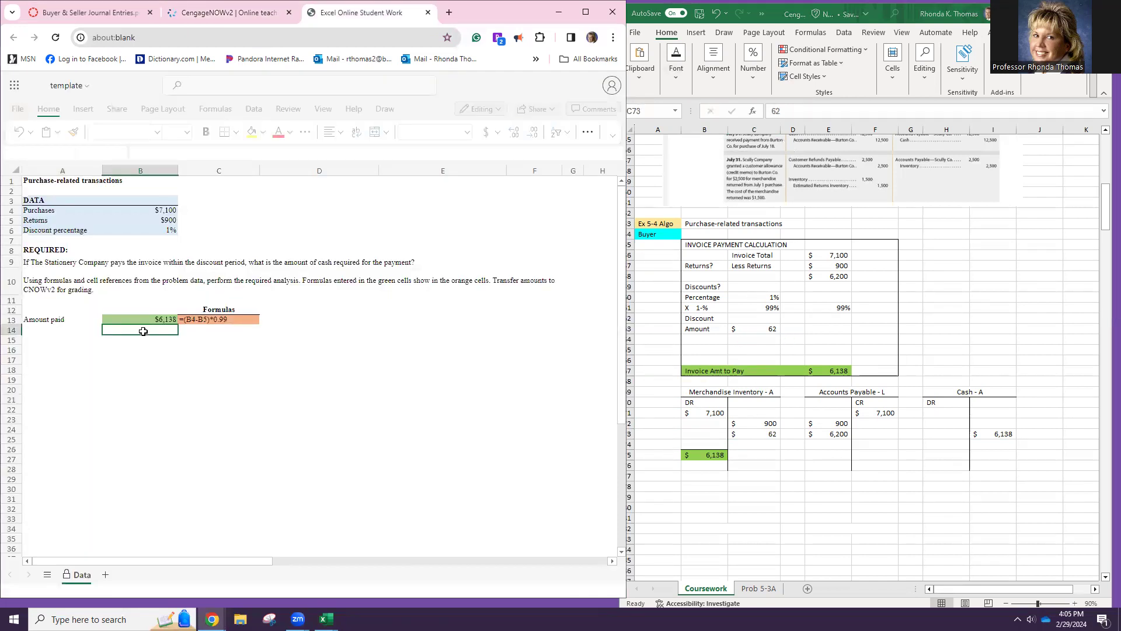
- Replace the Amount paid formula in B13 with =(B4-B5)*.99
left_click(136, 322)
double_click(136, 322)
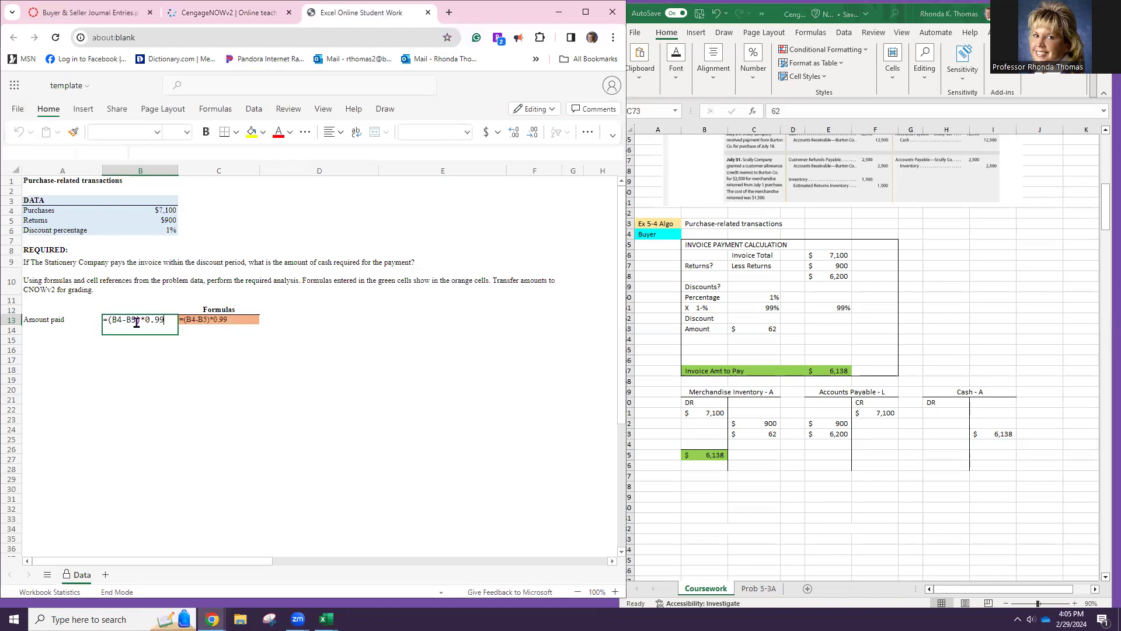
key("BackSpace")
key("BackSpace")
key("BackSpace")
key("BackSpace")
key("BackSpace")
key("BackSpace")
key("BackSpace")
key("BackSpace")
key("BackSpace")
key("BackSpace")
key("BackSpace")
key("BackSpace")
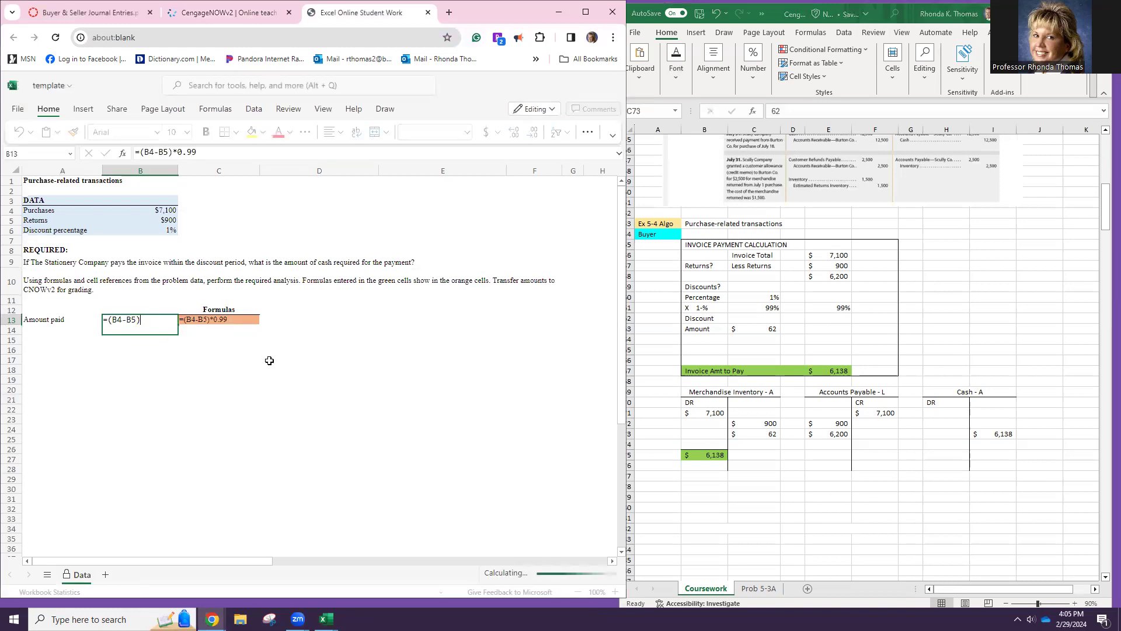
key("ctrl+Return")
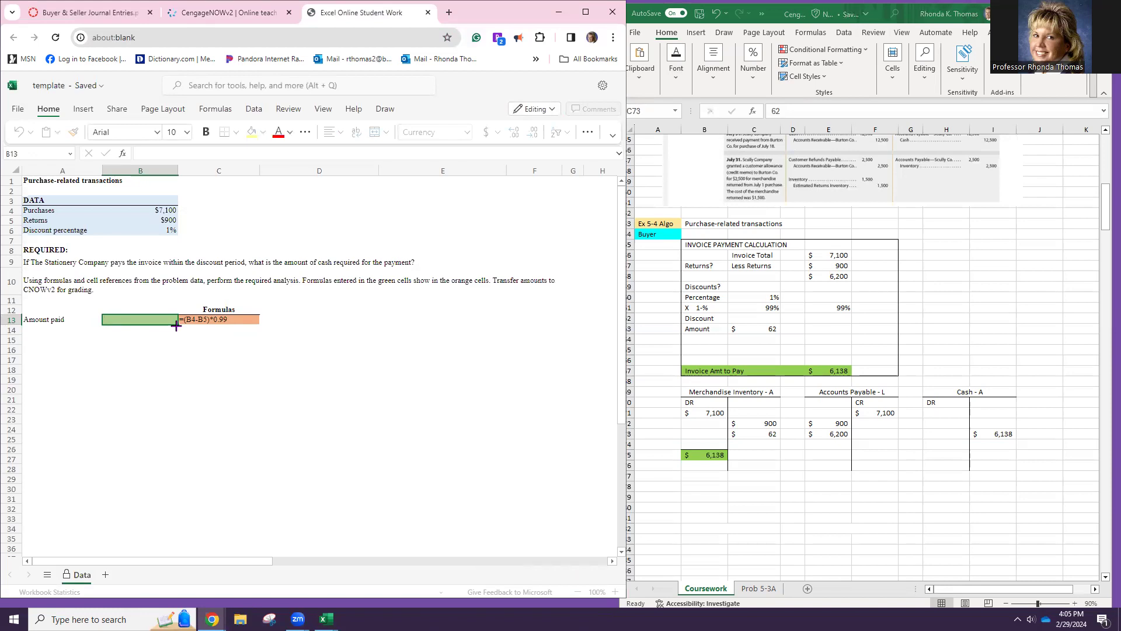
type("=")
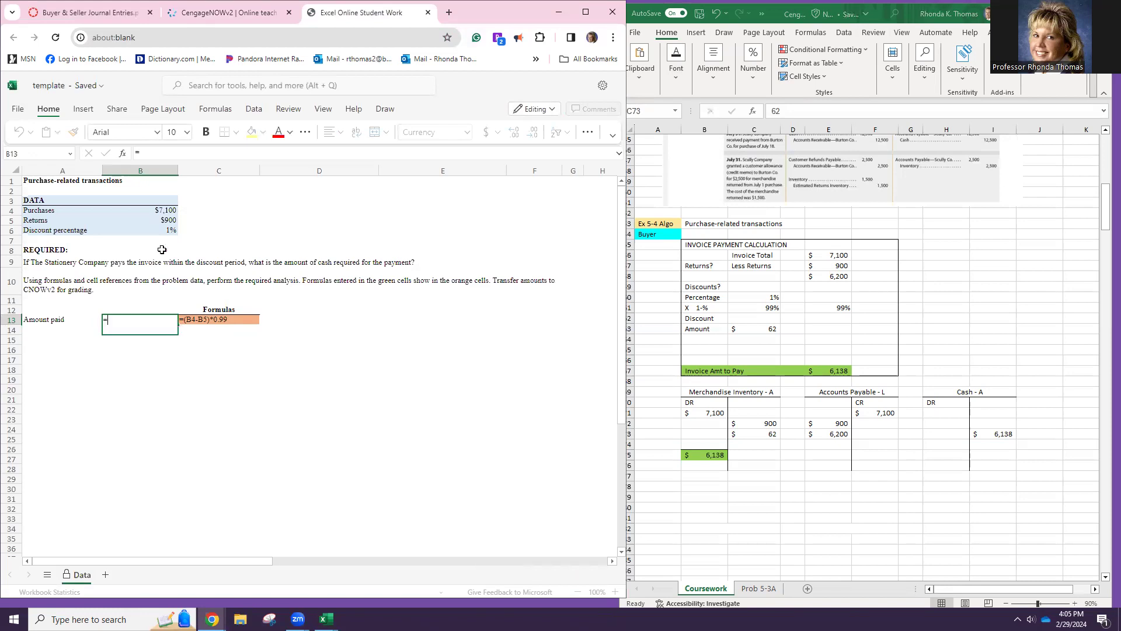
left_click(158, 209)
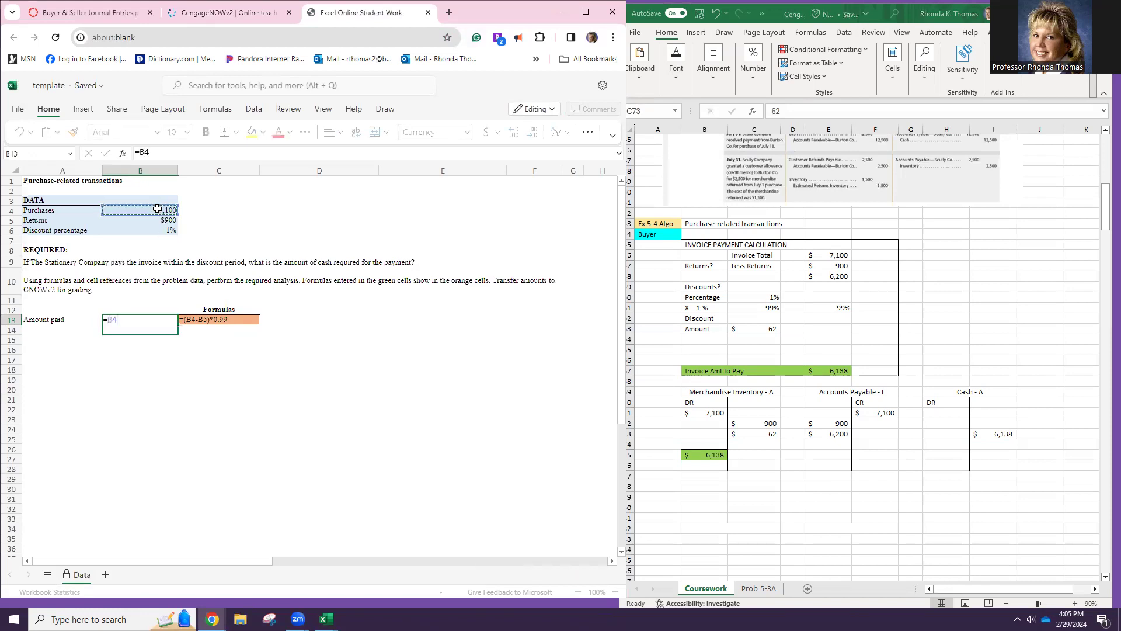
type("-")
left_click(165, 221)
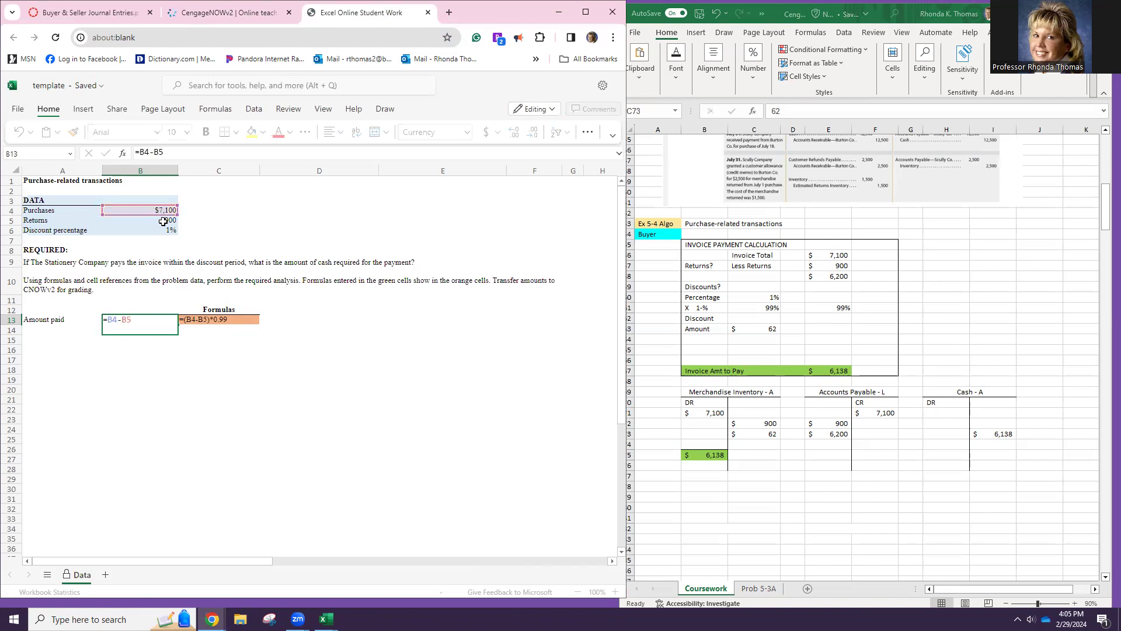
left_click(113, 321)
type("(")
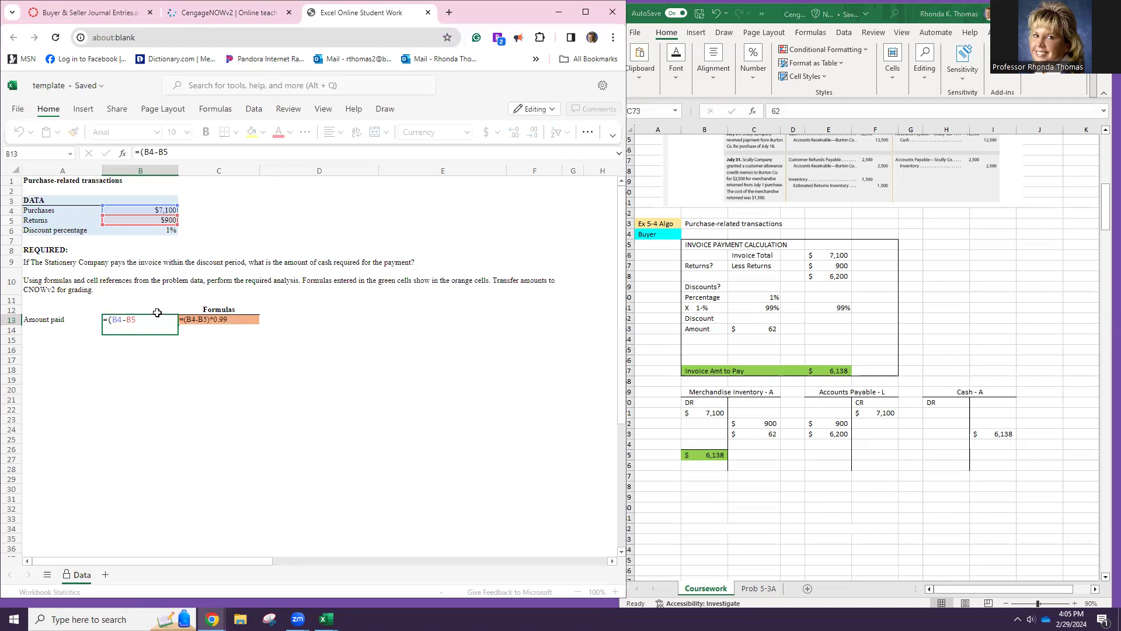
type(")")
type(".99")
key("Return")
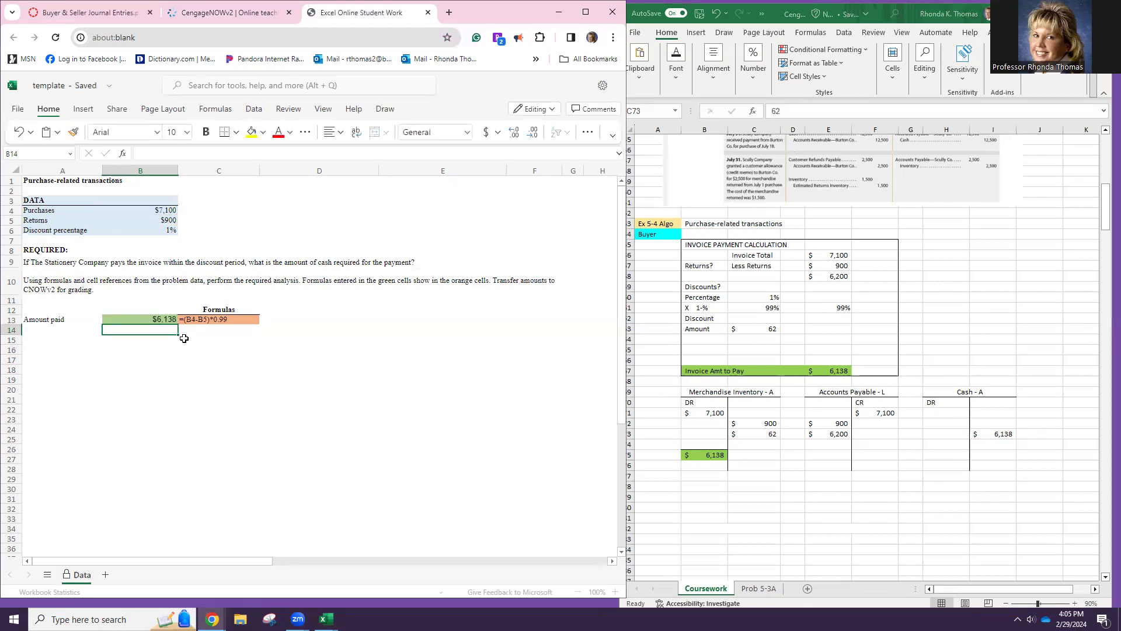
- Revise B13 to =(B4-B5)*(1-.01), still $6,138, and close the spreadsheet
left_click(156, 320)
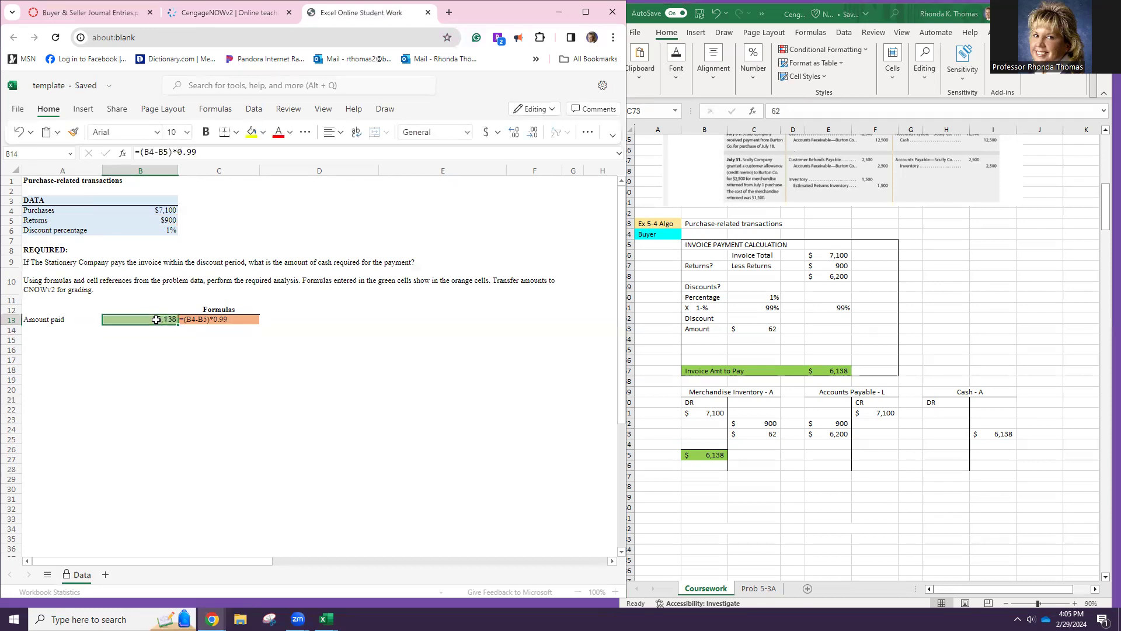
left_click(198, 152)
key("BackSpace")
key("BackSpace")
key("BackSpace")
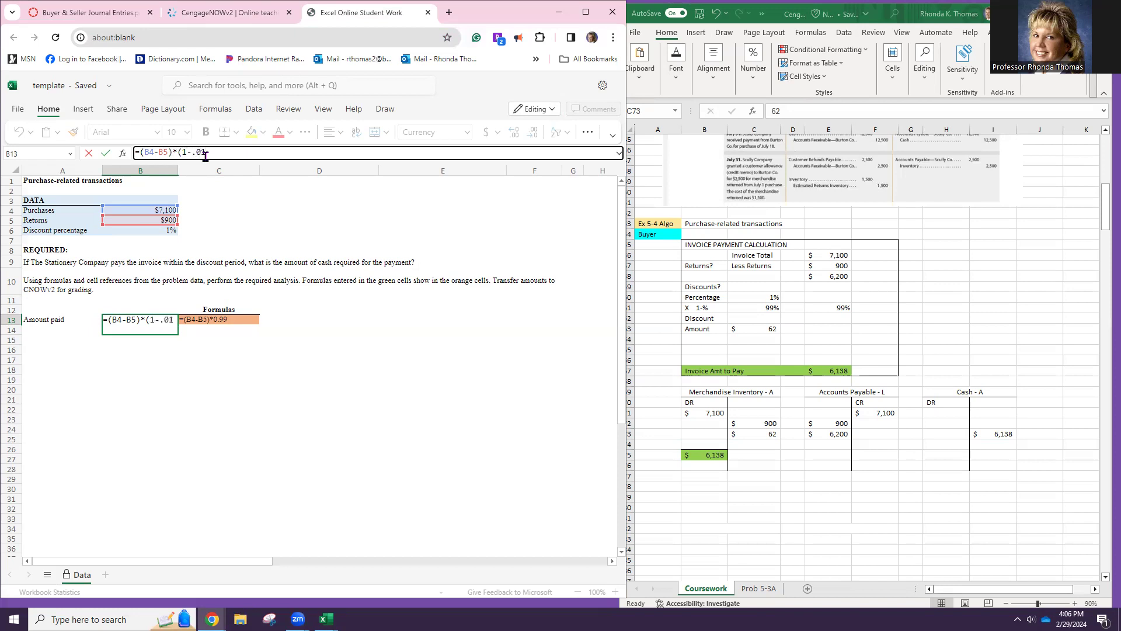
type(")")
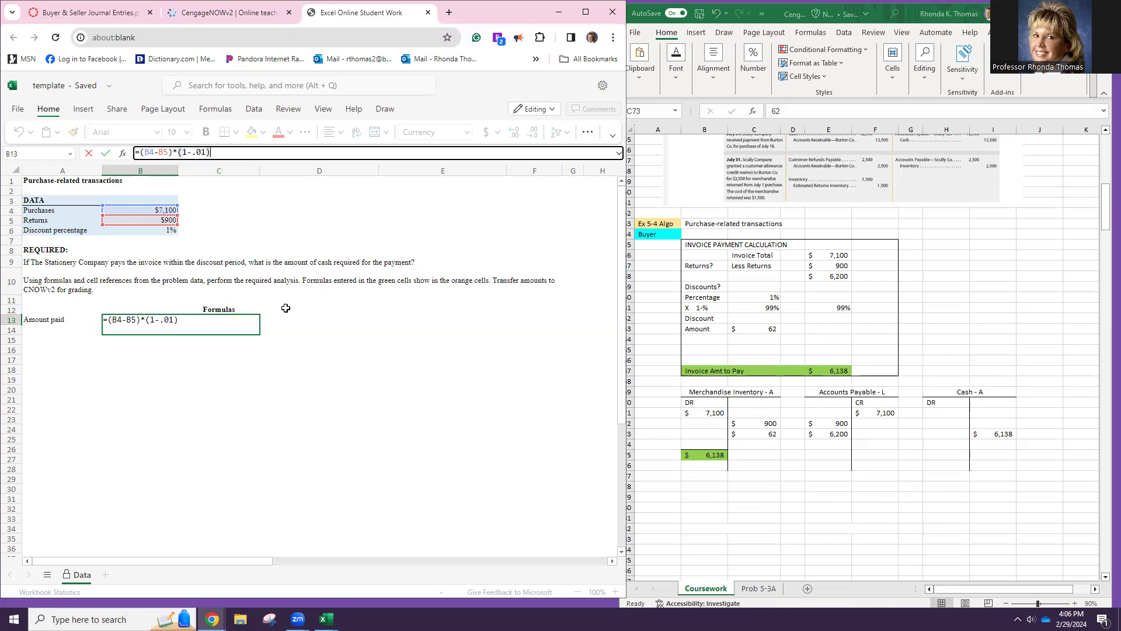
key("Return")
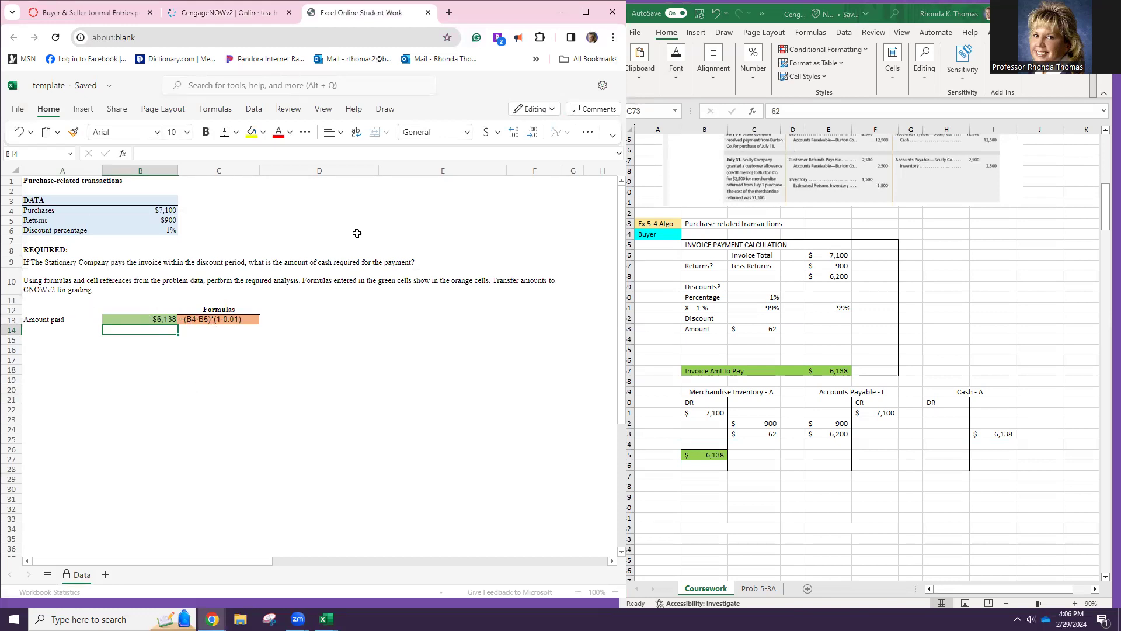
left_click(427, 12)
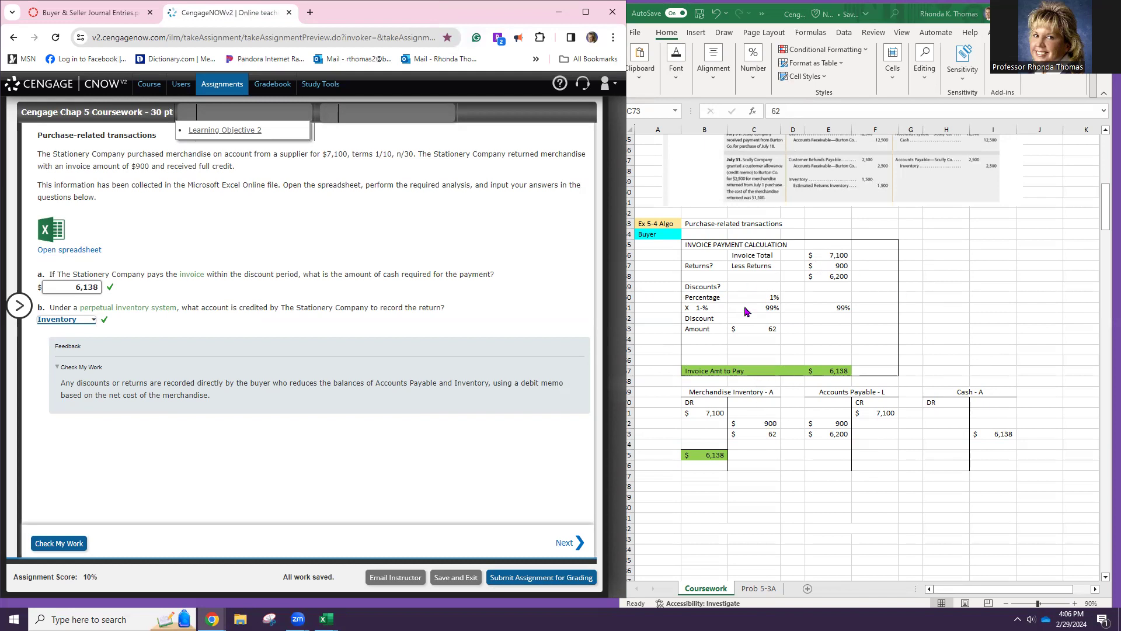
- Show the question list for the Purchase-related transactions assignment in CengageNOWv2
left_click(17, 304)
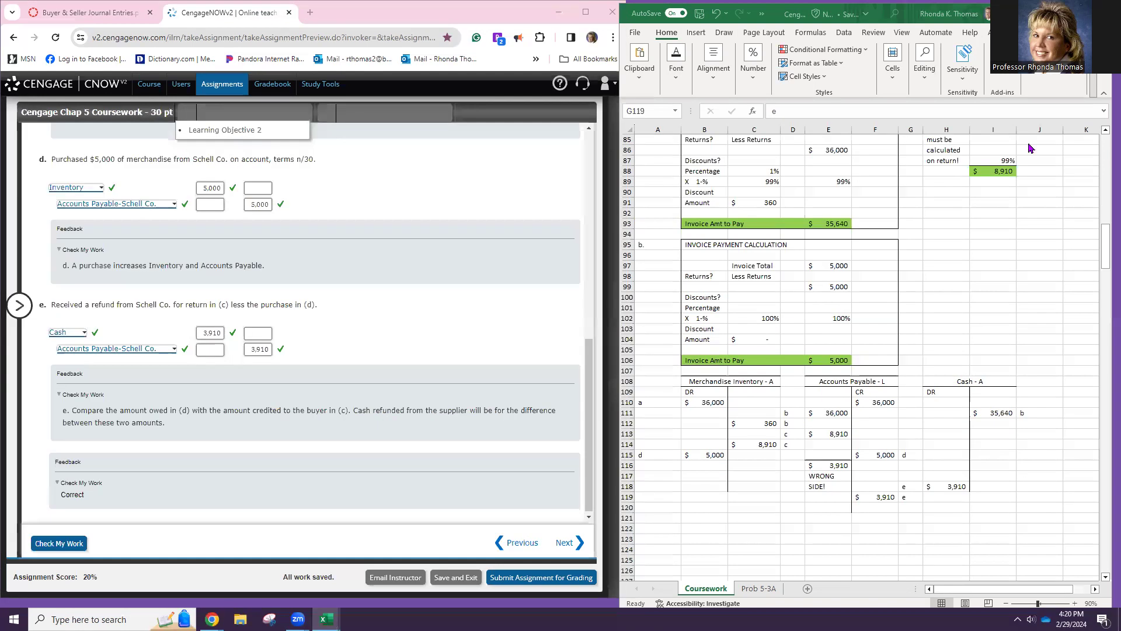
- Change the A79 heading from 'Ex 5-4 Algo' to 'Ex 5-8' and check the 36,000 invoice total
scroll(228, 257, "up", 5)
scroll(228, 257, "up", 2)
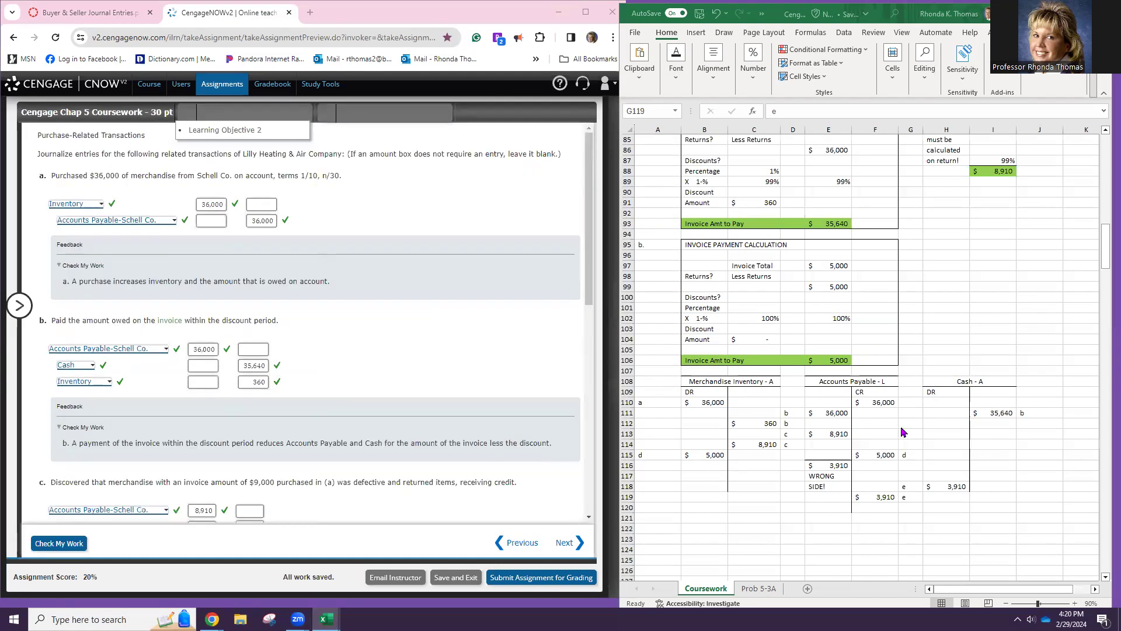
scroll(756, 296, "up", 2)
scroll(756, 296, "up", 1)
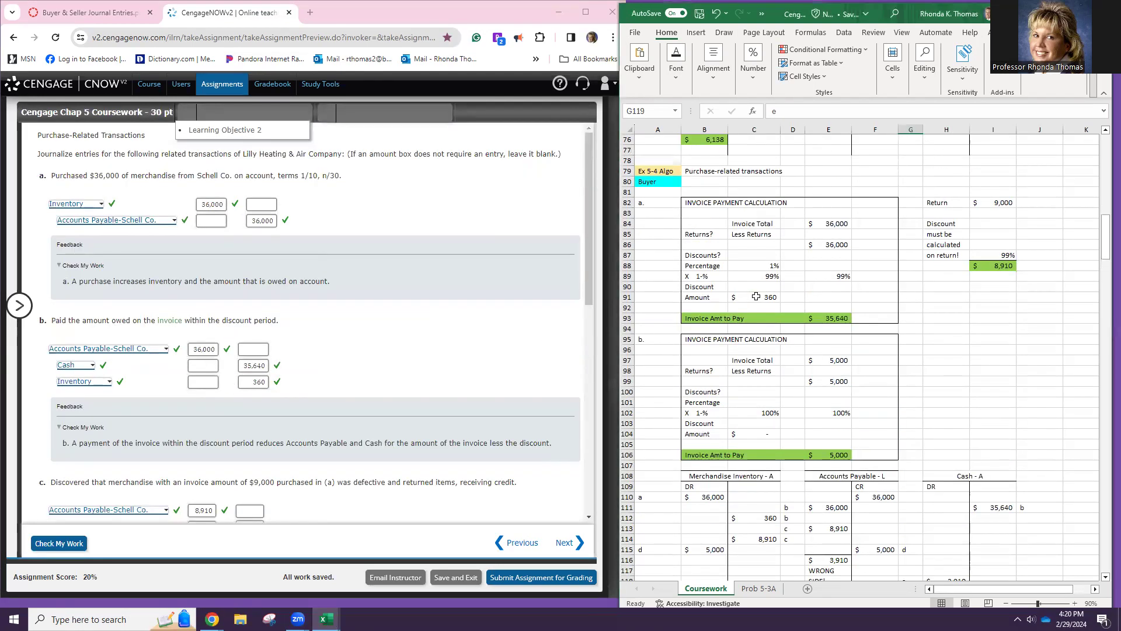
left_click(653, 169)
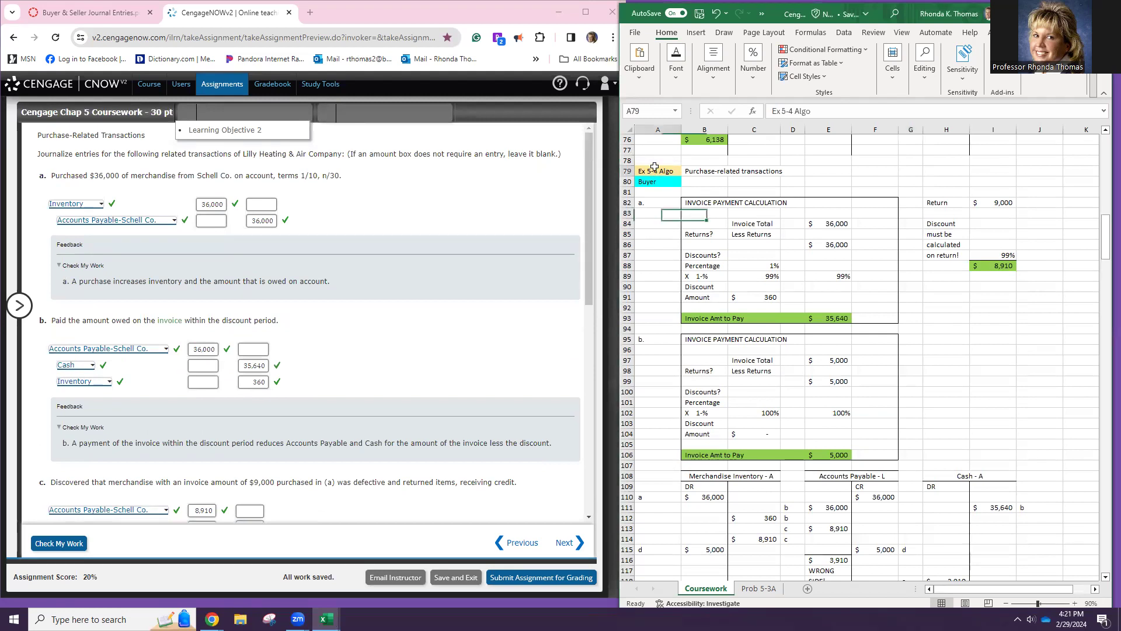
left_click(19, 305)
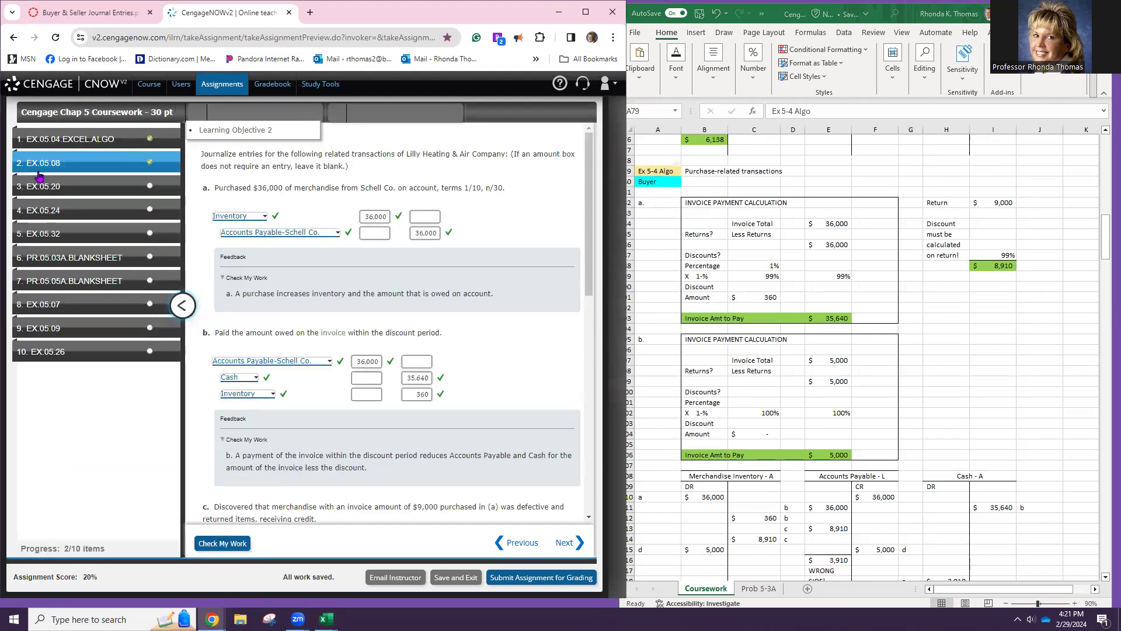
double_click(660, 173)
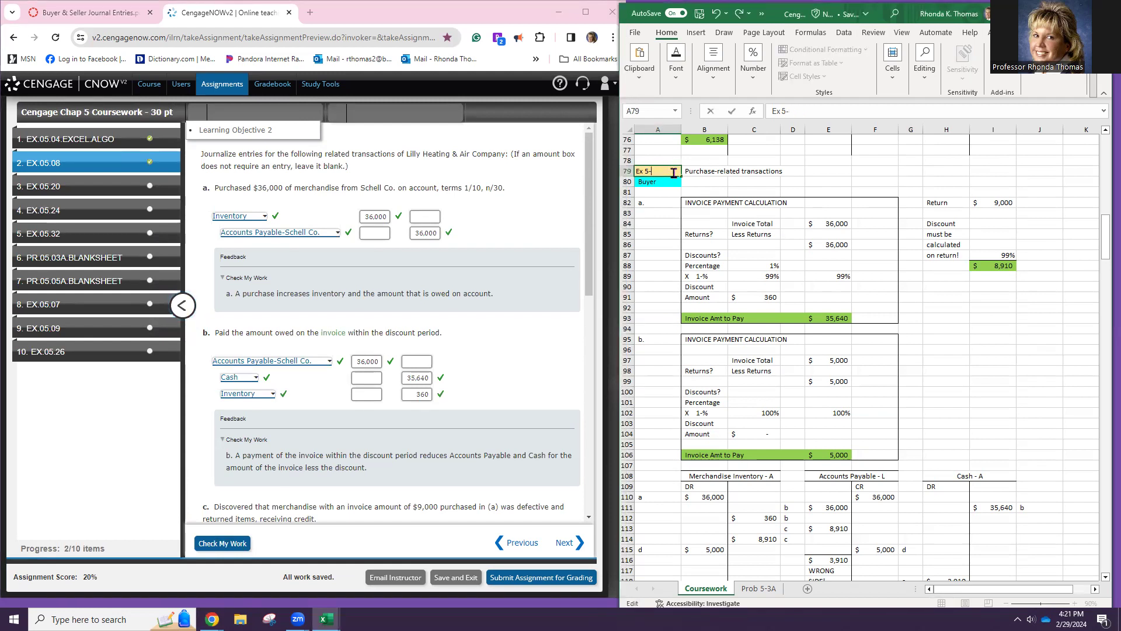
key("Return")
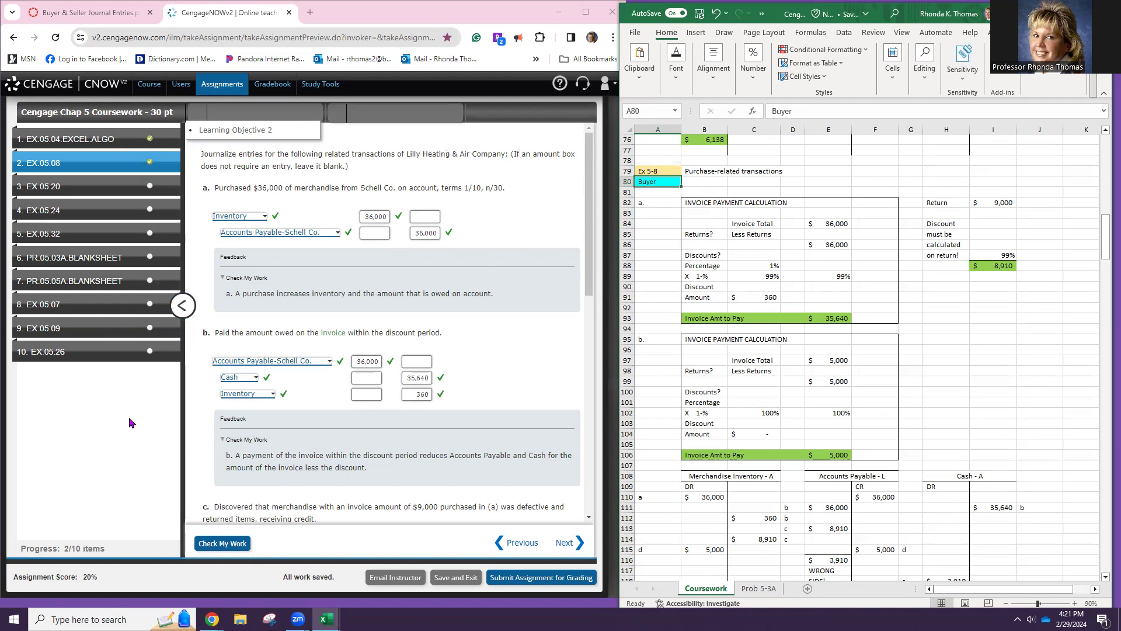
left_click(182, 305)
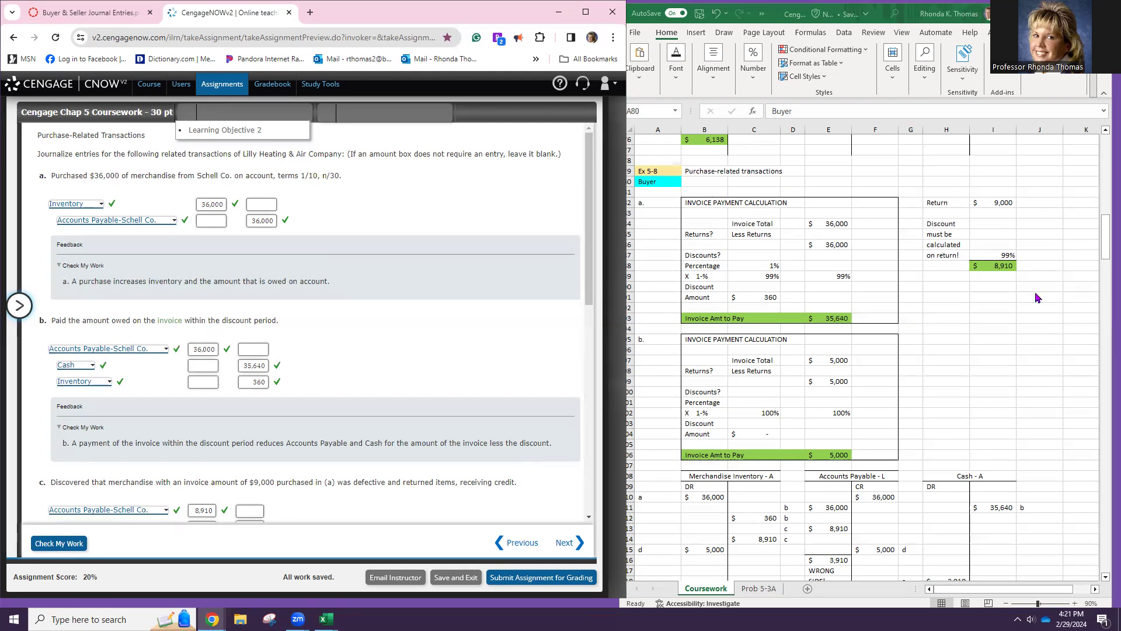
left_click(837, 225)
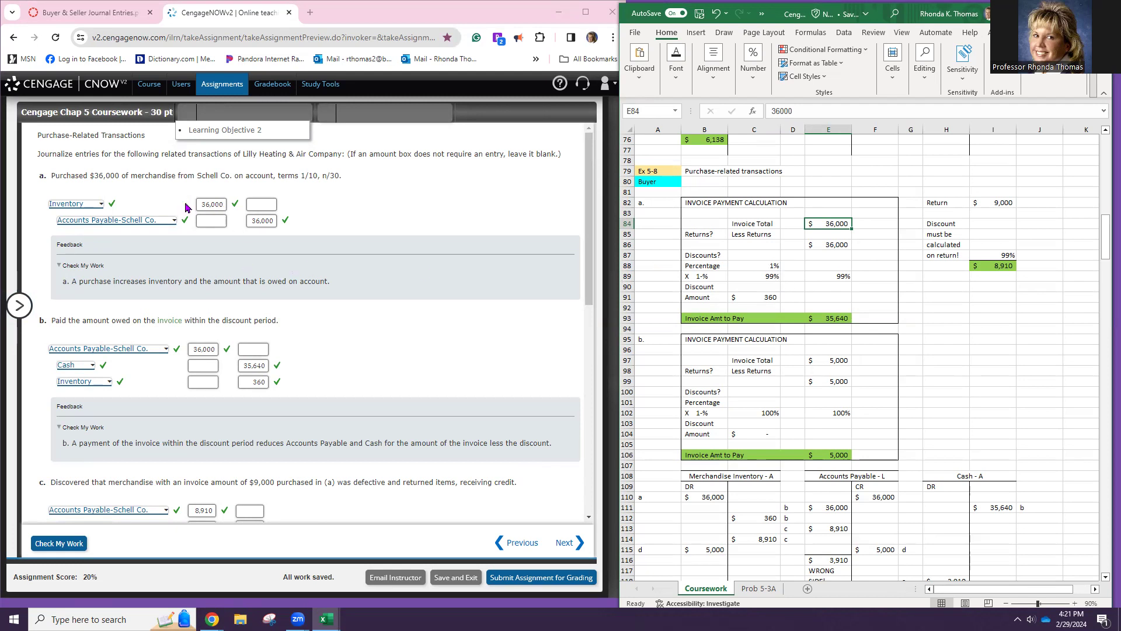
- Label the 36,000 Accounts Payable credit in G110 as transaction 'a'
scroll(753, 408, "down", 4)
left_click(707, 369)
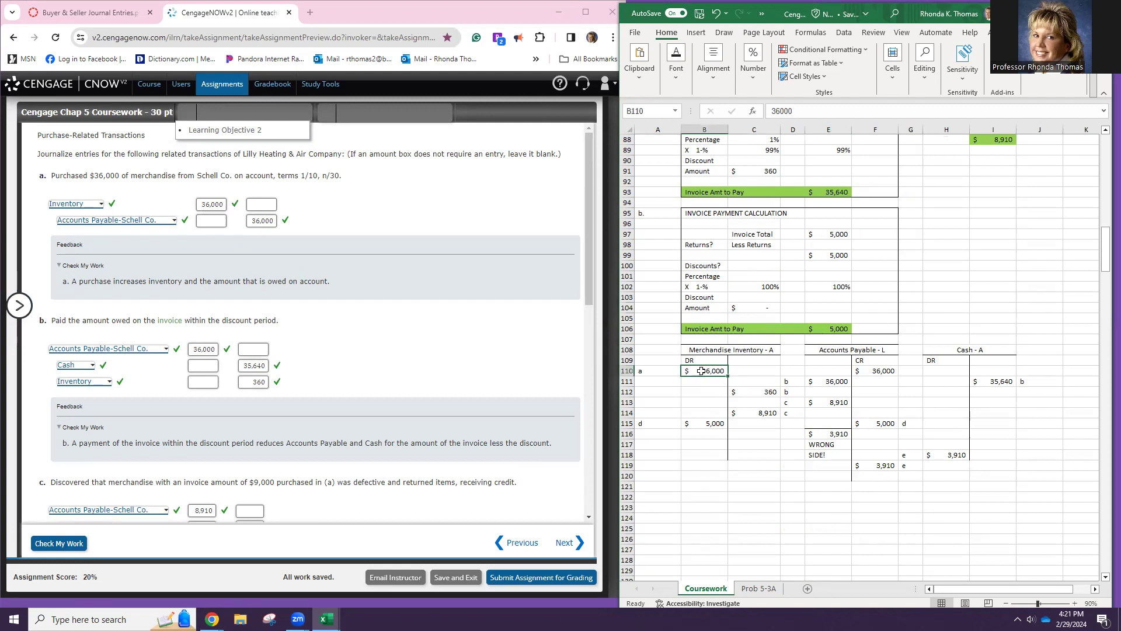
left_click(904, 369)
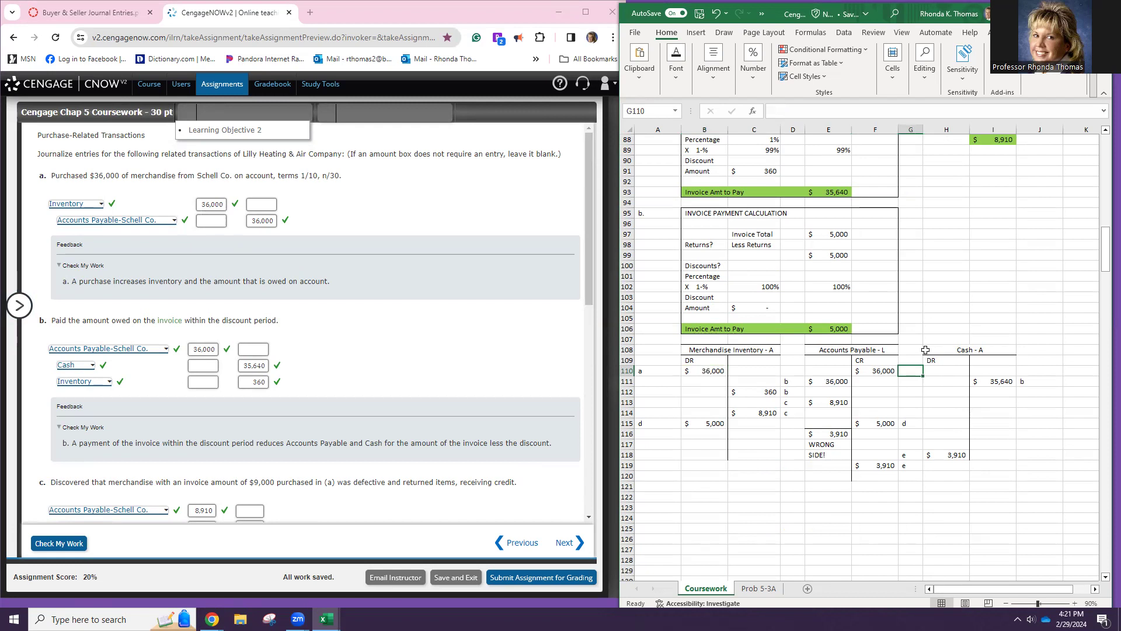
type("a")
key("Return")
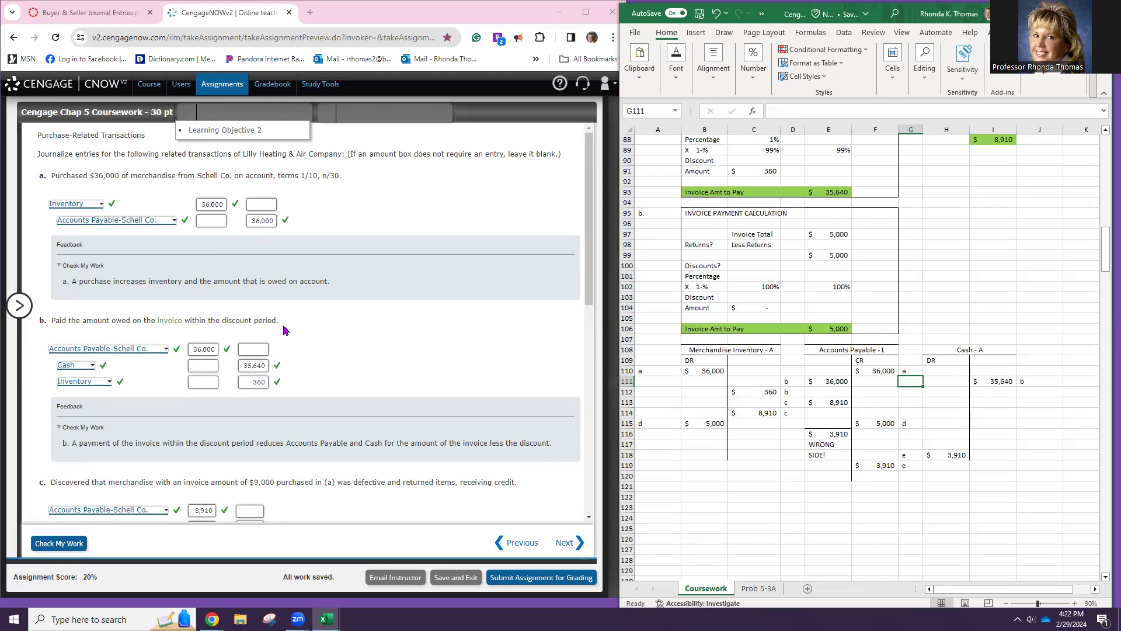
- Review the 1% discount, one-minus-discount and amount-to-pay formulas in C88, C89 and E93
scroll(794, 278, "up", 3)
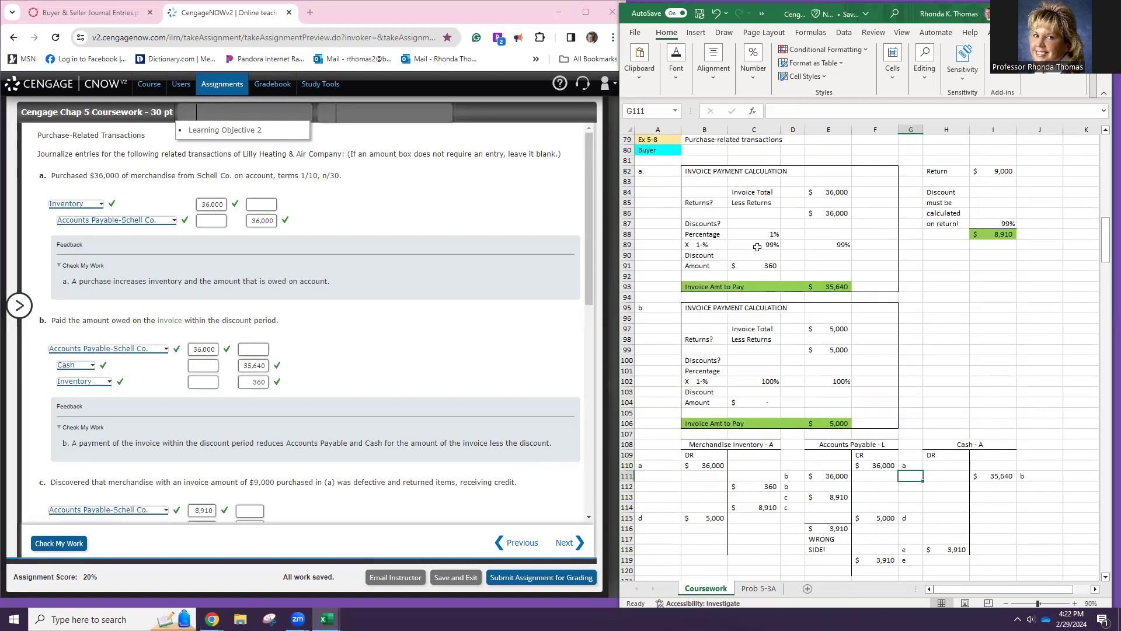
left_click(756, 234)
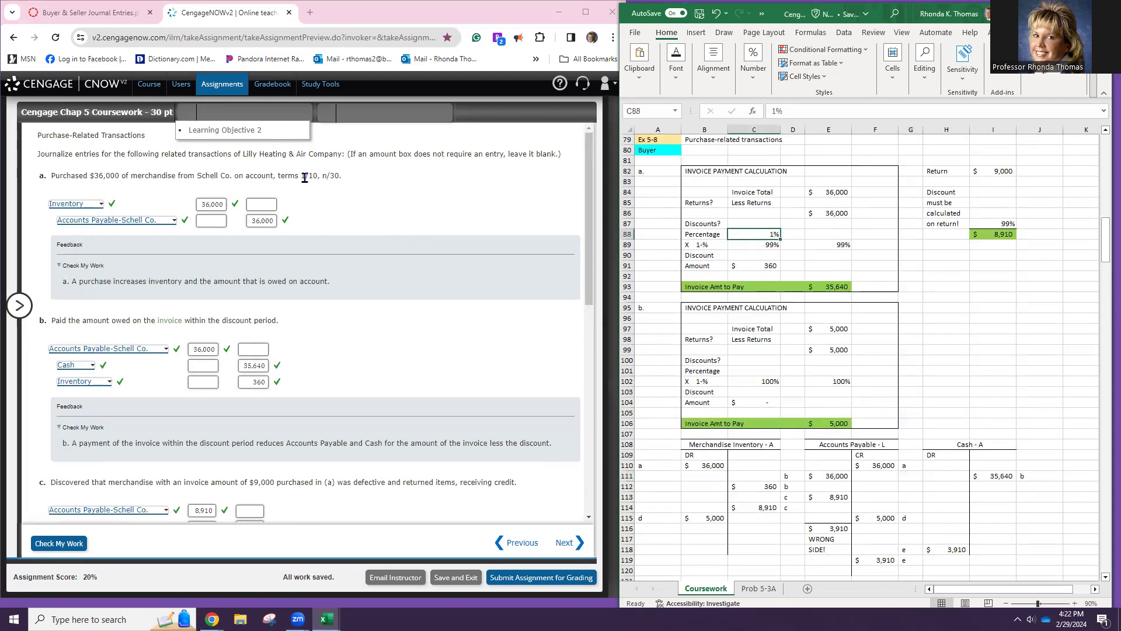
left_click(757, 246)
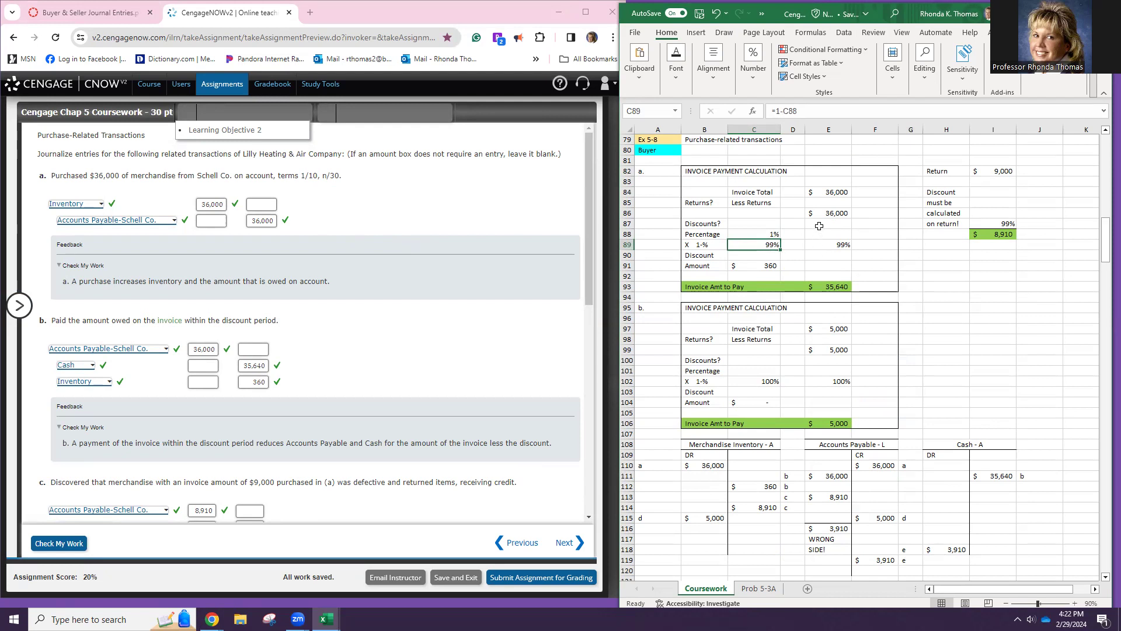
left_click(824, 286)
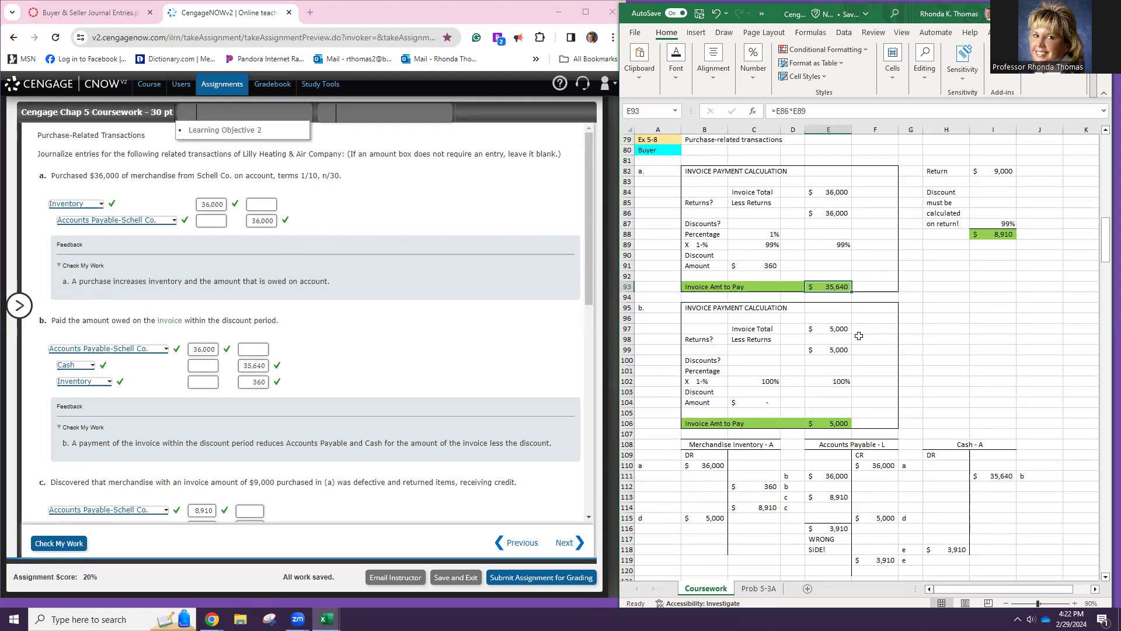
- Check transaction b's 36,000 Accounts Payable debit, 35,640 Cash credit and 360 Inventory credit
scroll(859, 336, "down", 3)
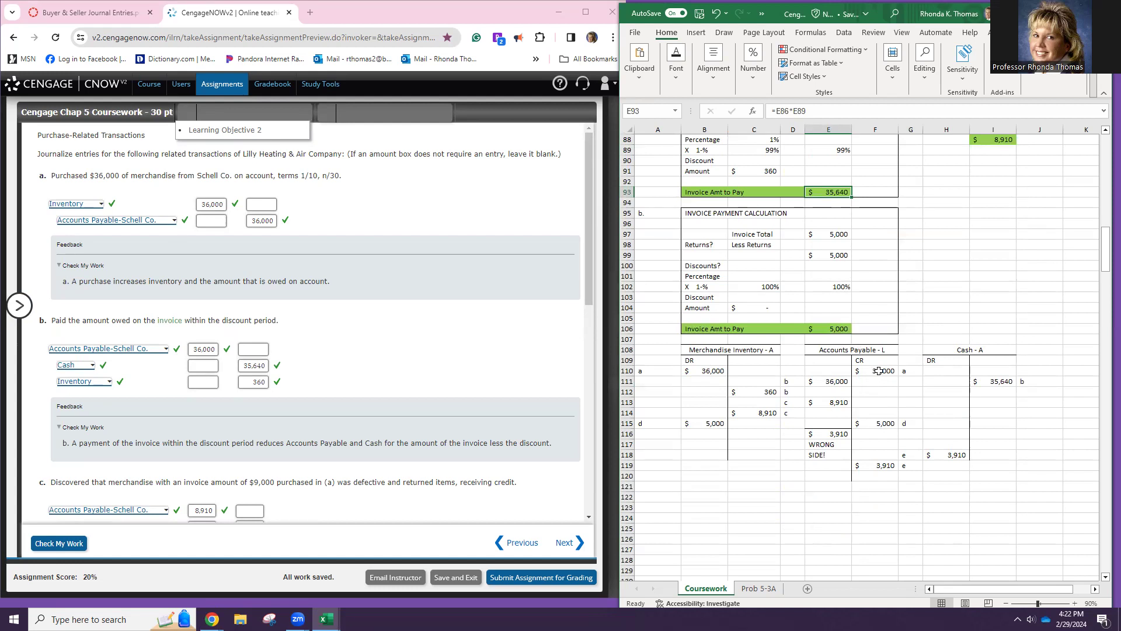
left_click(830, 383)
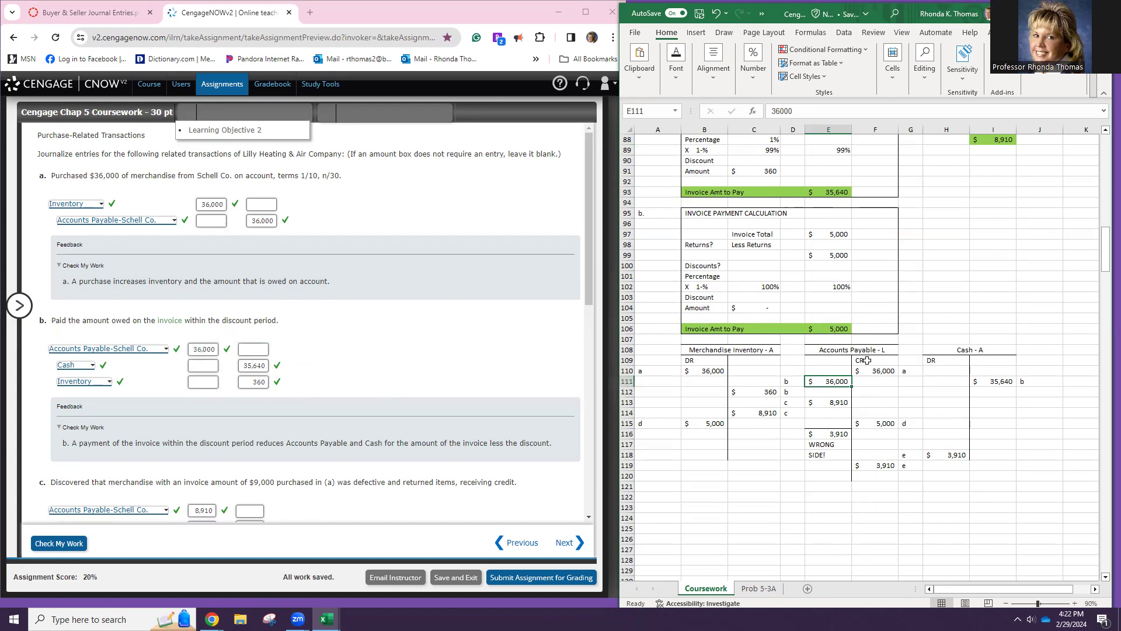
left_click(983, 382)
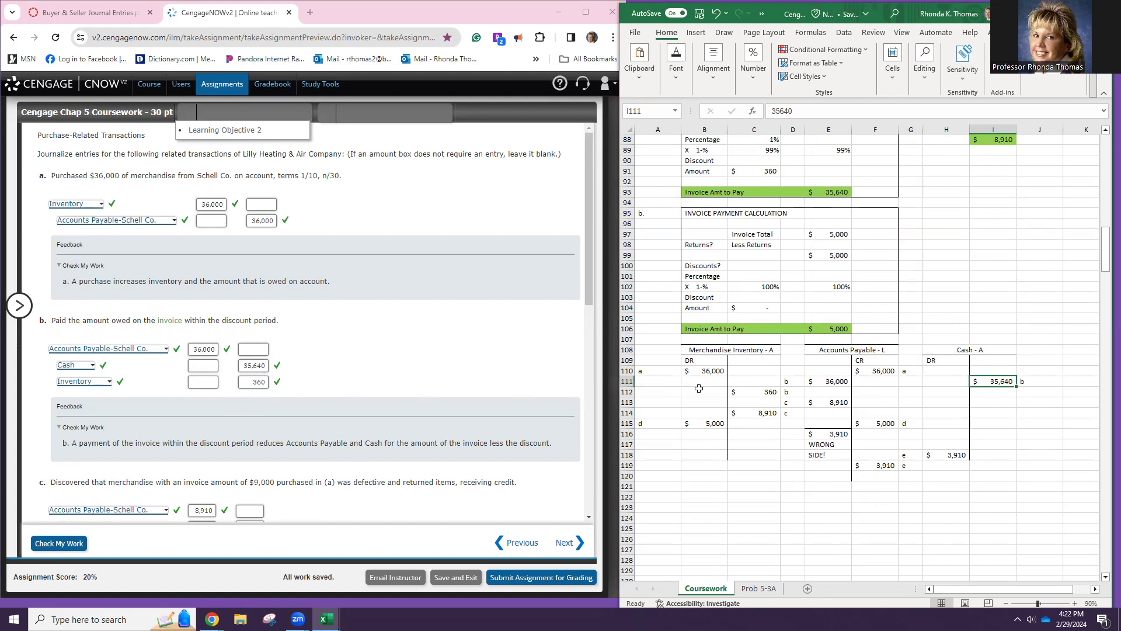
left_click(751, 396)
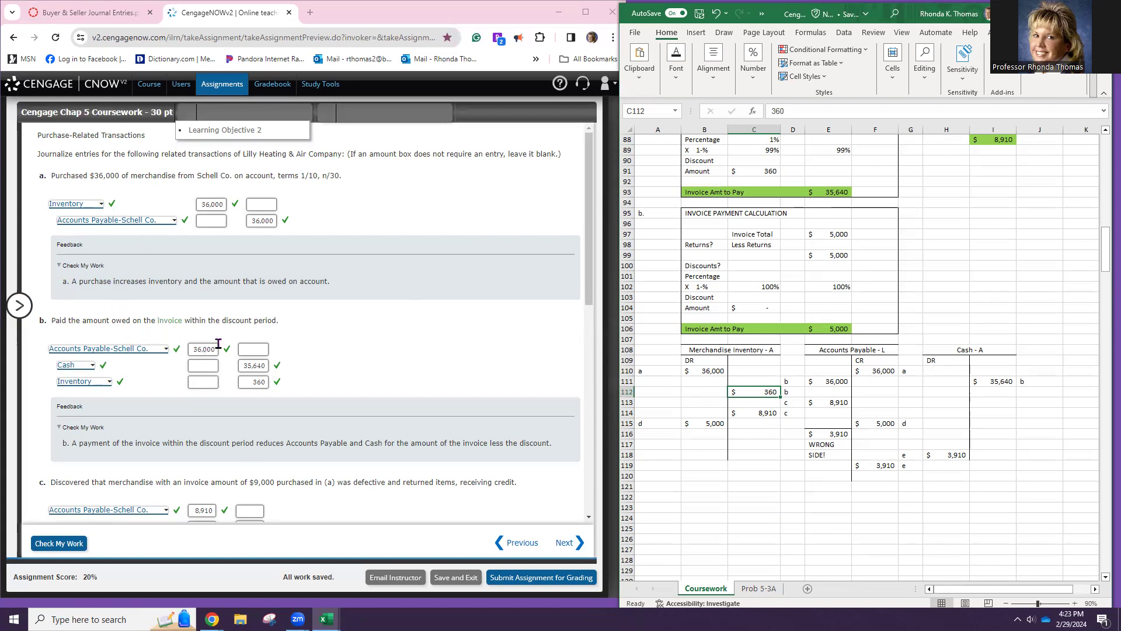
scroll(355, 426, "down", 3)
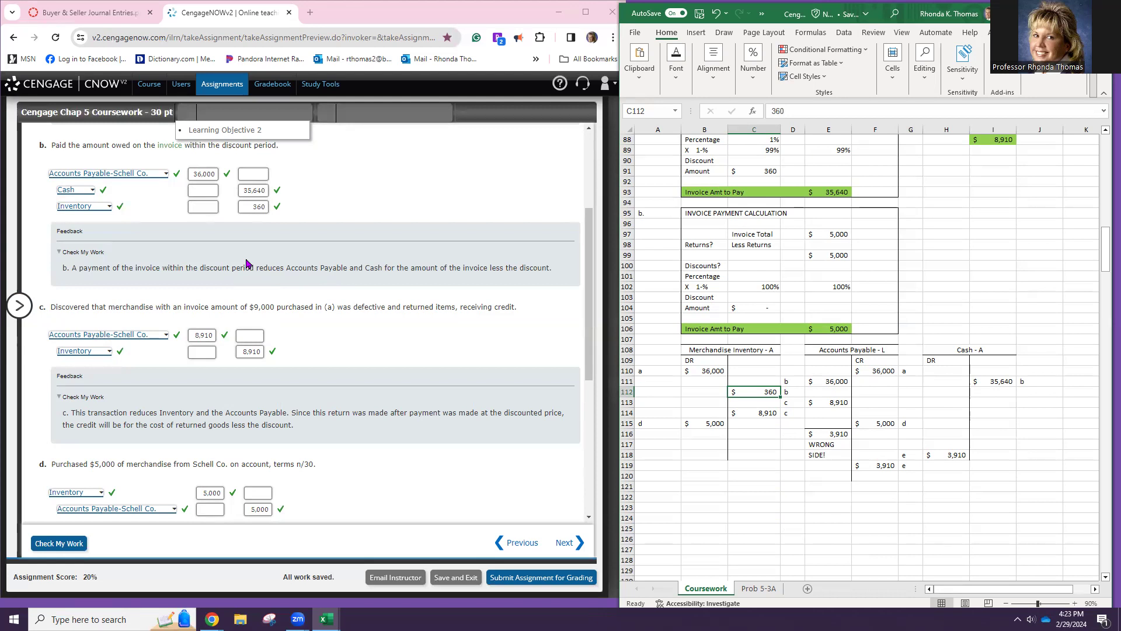
scroll(953, 262, "up", 3)
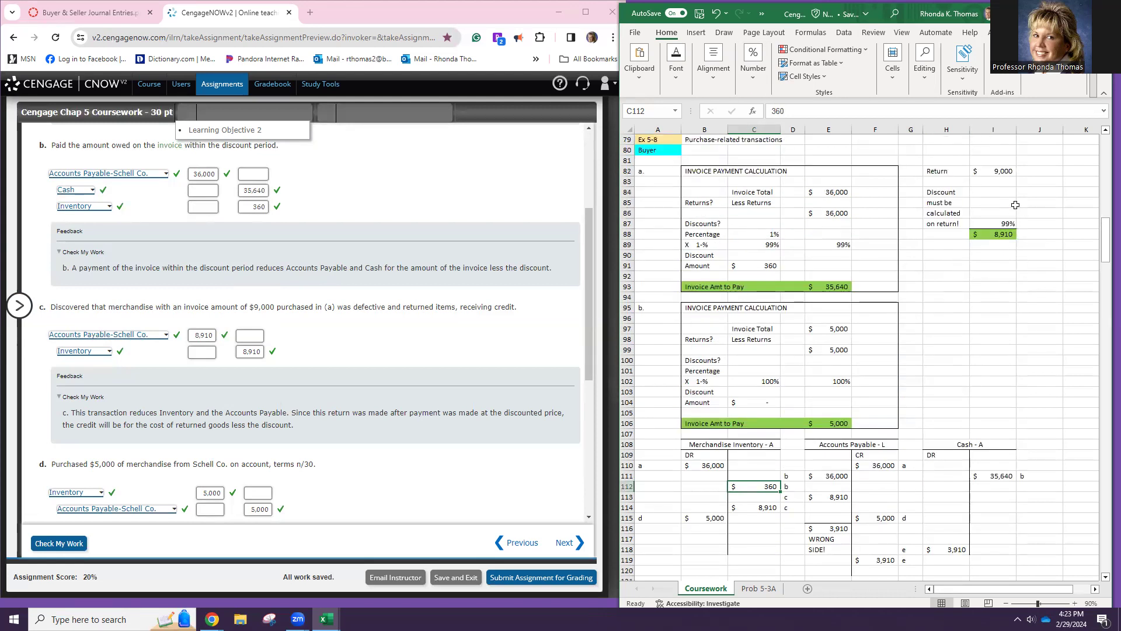
left_click(992, 181)
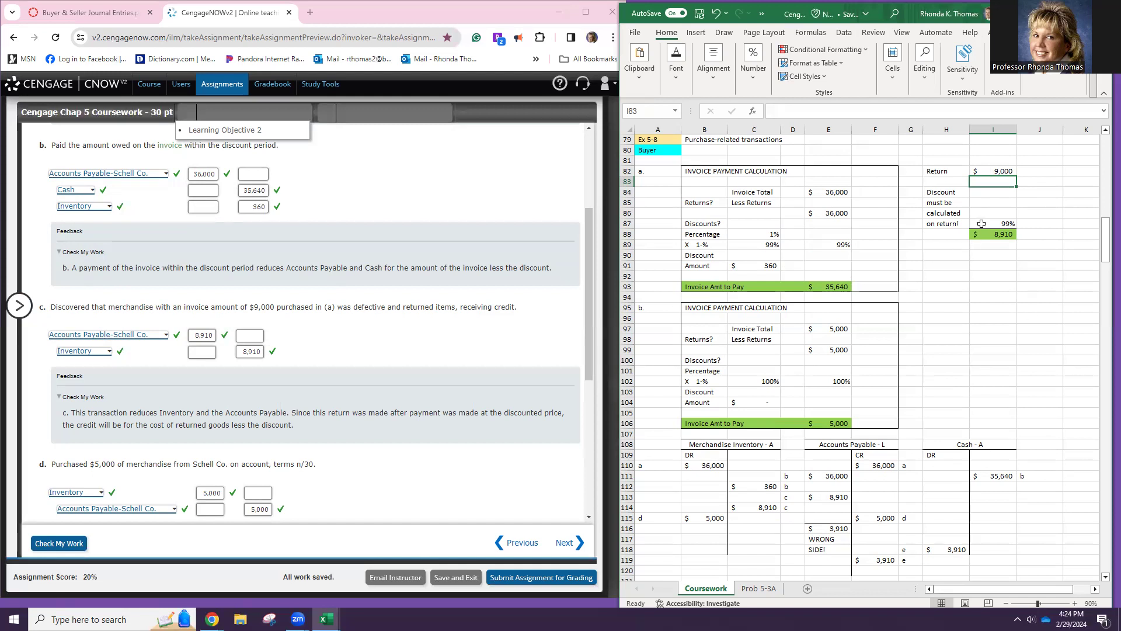
left_click(987, 174)
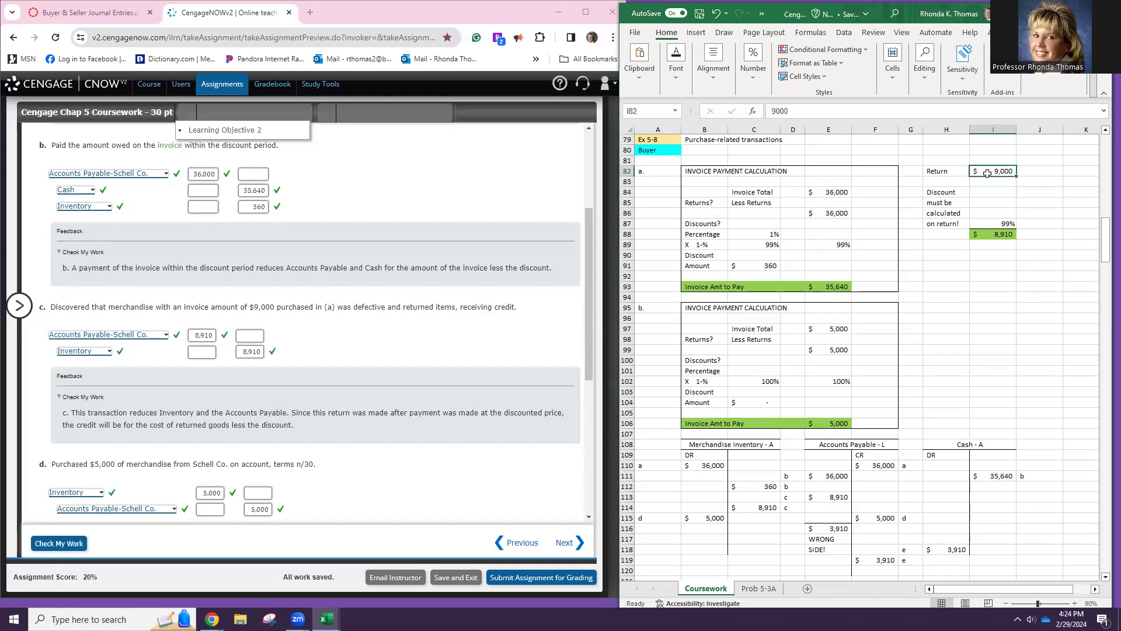
left_click(977, 224)
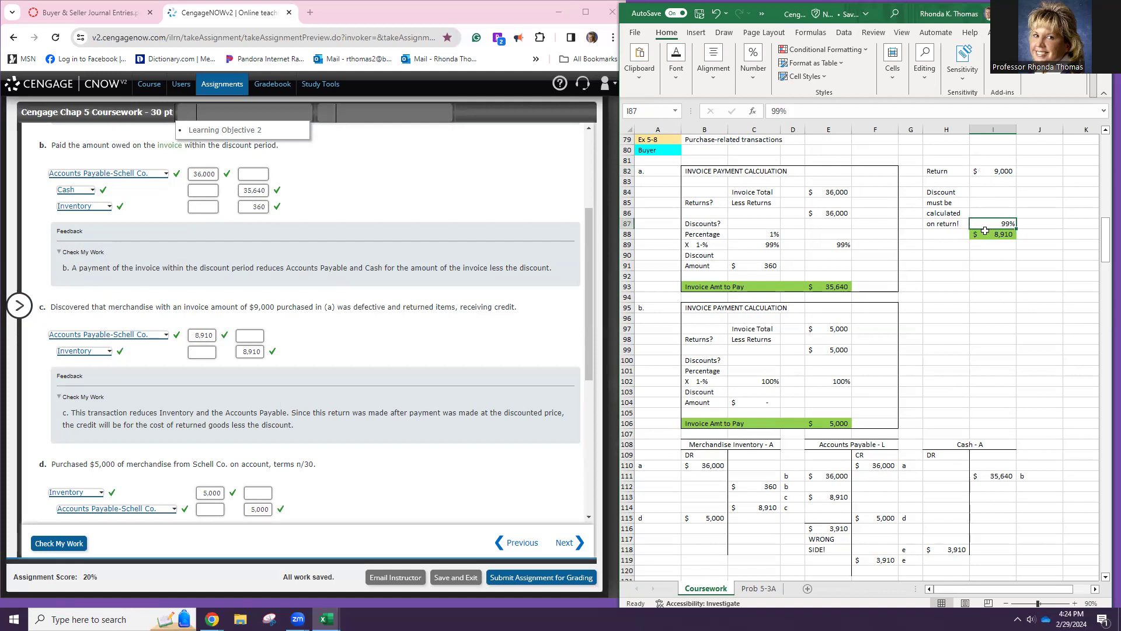
left_click(987, 236)
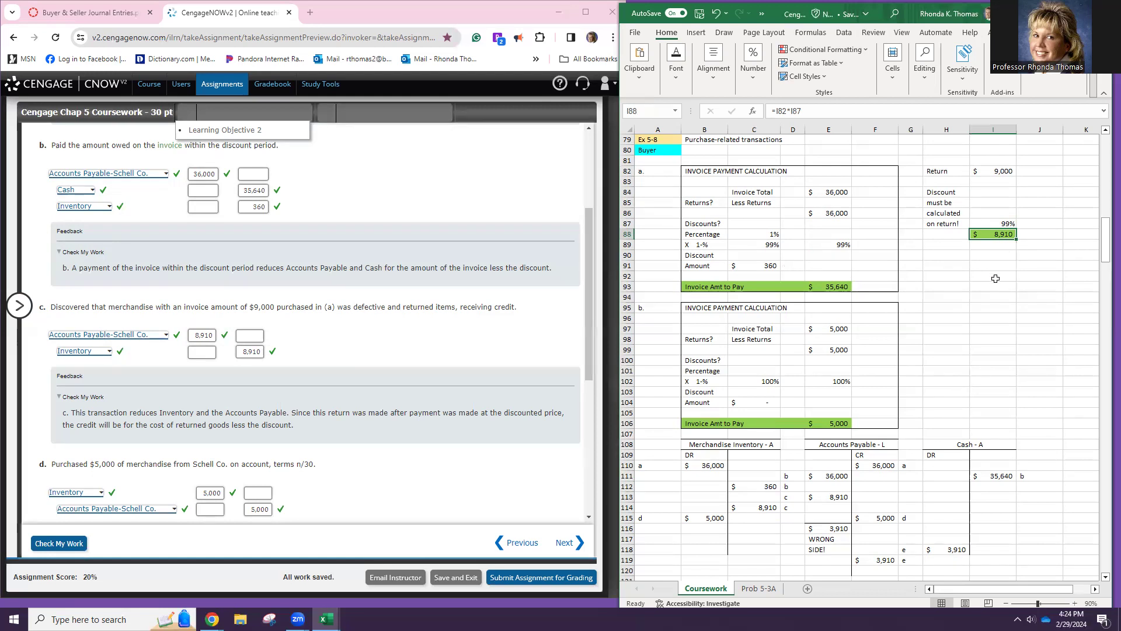
scroll(821, 432, "down", 1)
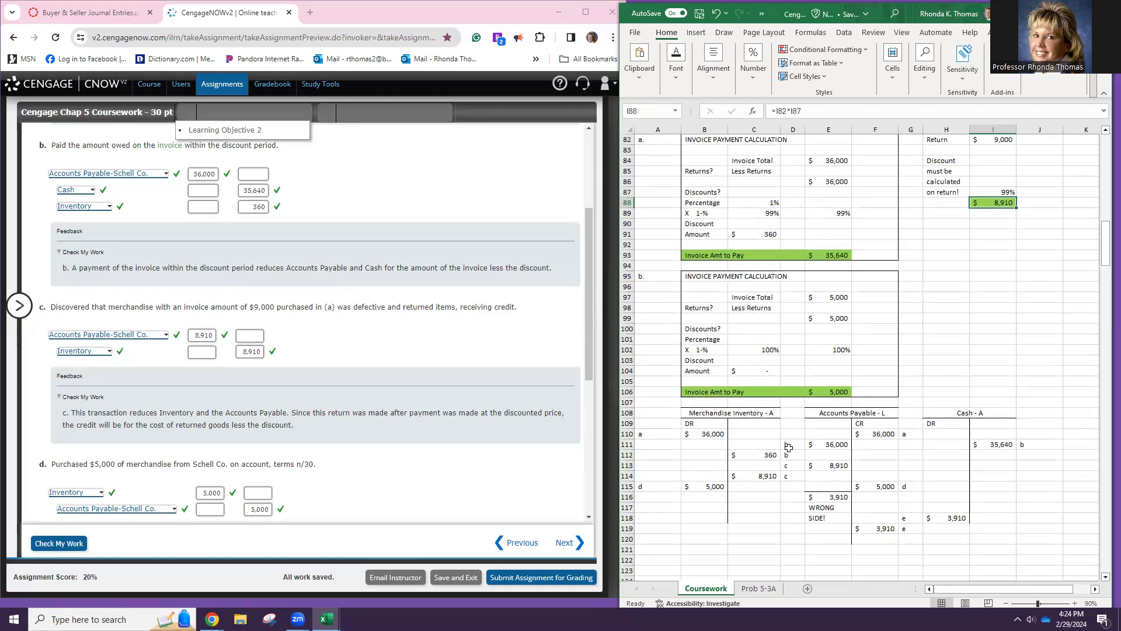
left_click(752, 476)
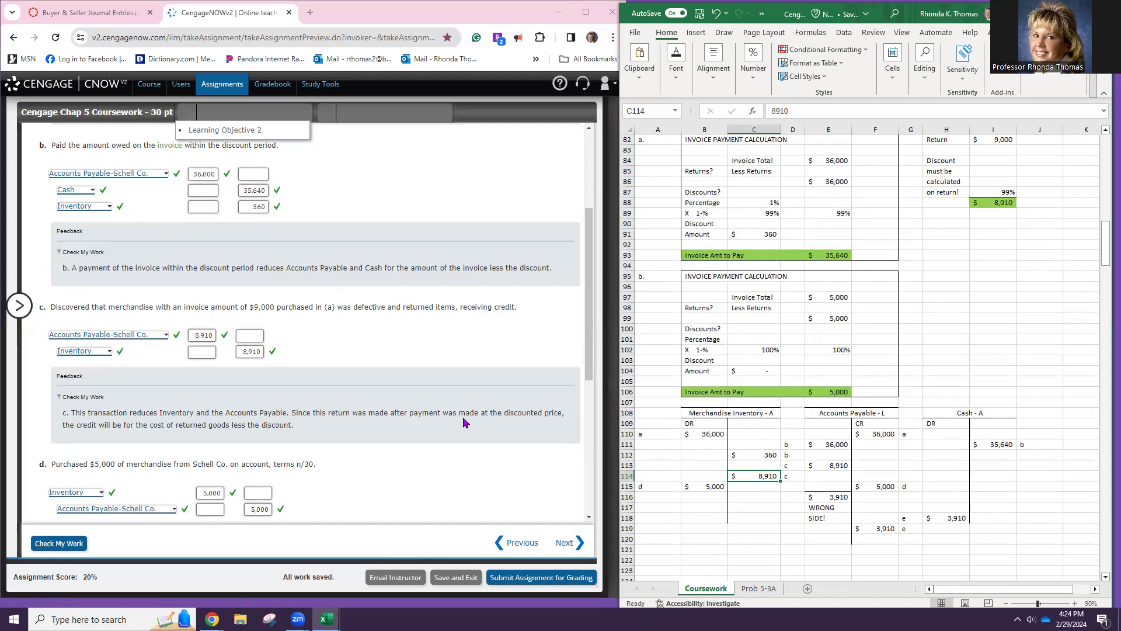
mouse_move(121, 354)
left_click(841, 464)
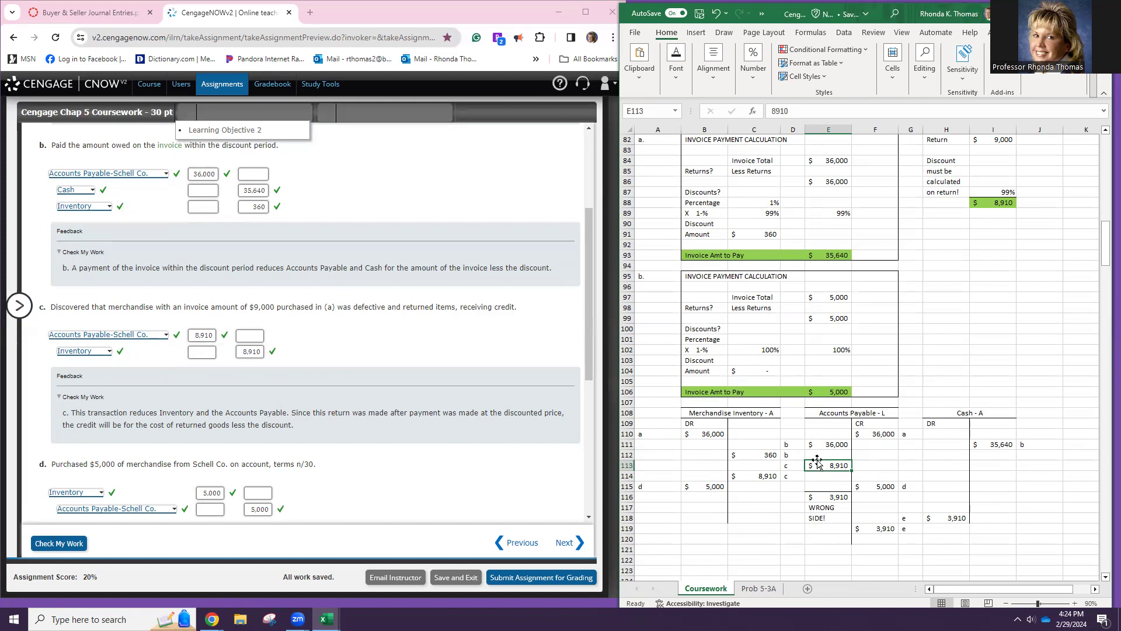
- Fill the 8,910 Accounts Payable debit in E113 with standard red
left_click(675, 61)
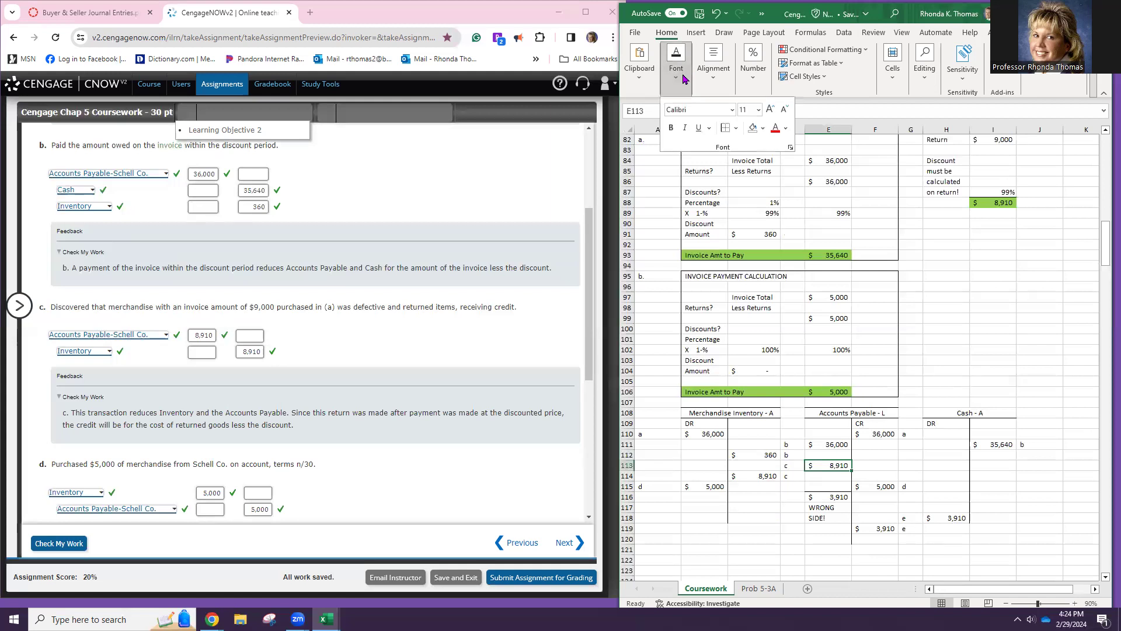
left_click(764, 128)
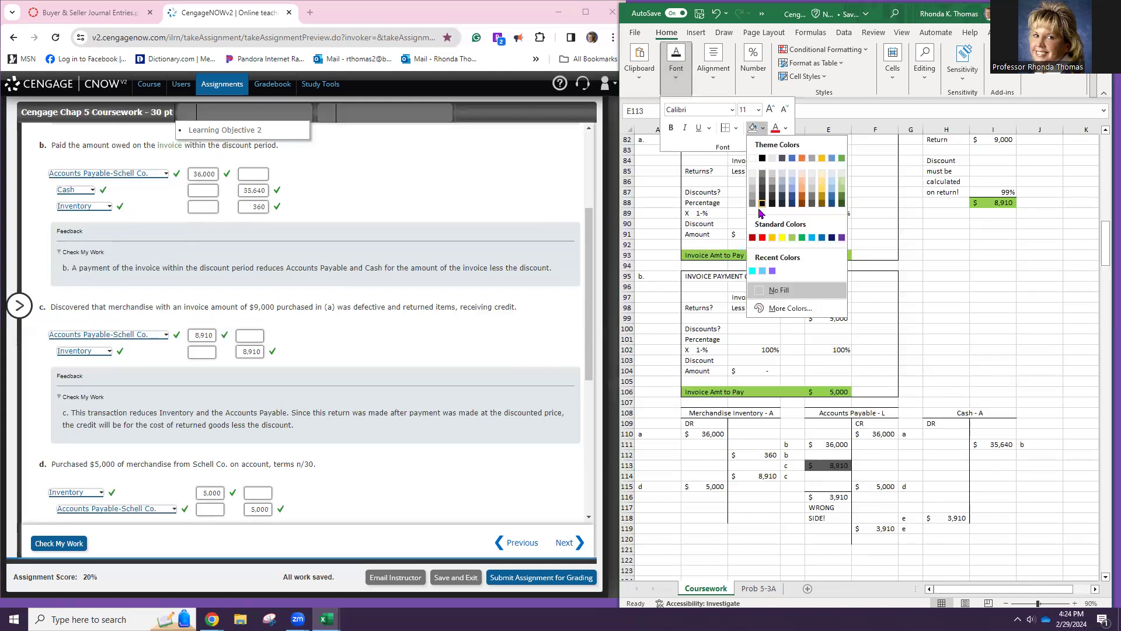
left_click(763, 237)
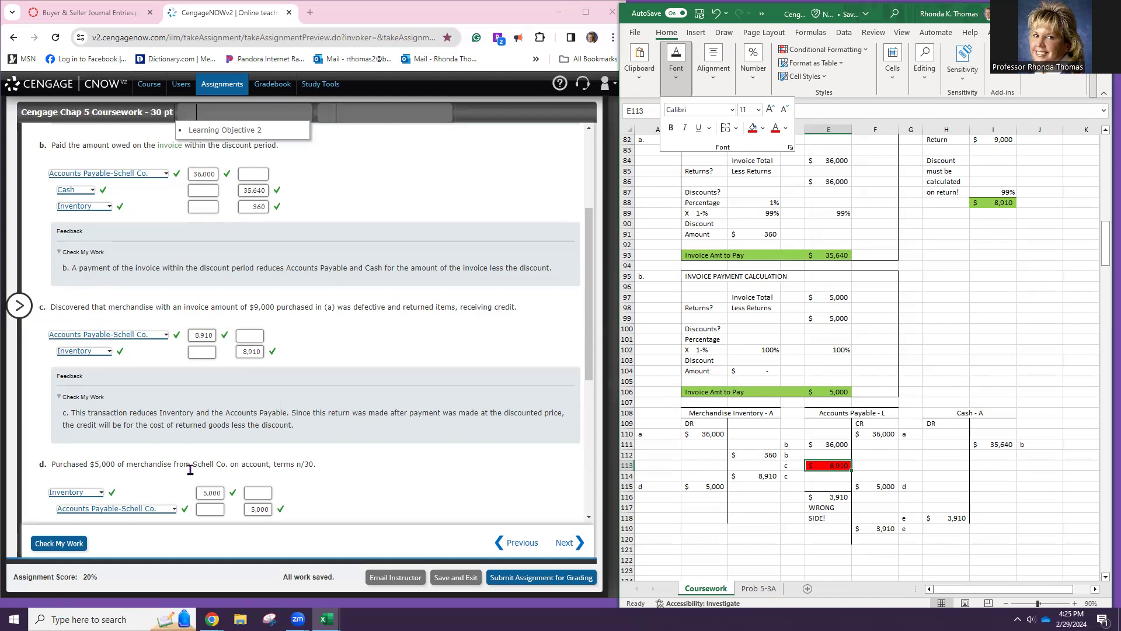
left_click(654, 274)
left_click(654, 274)
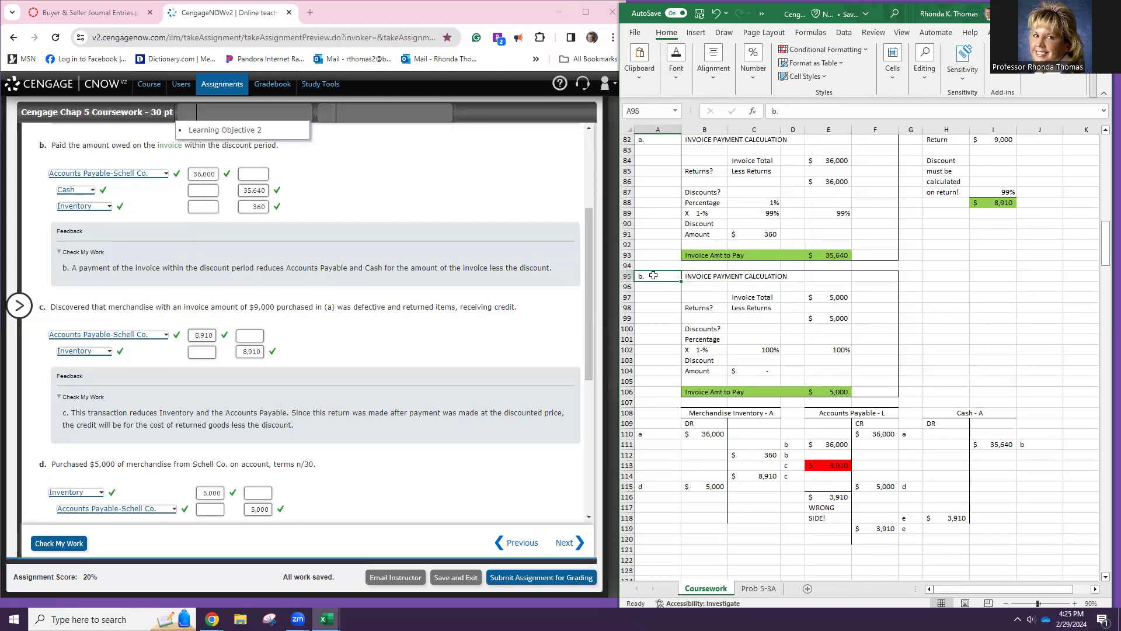
type("d")
key("Return")
key("shift+Down")
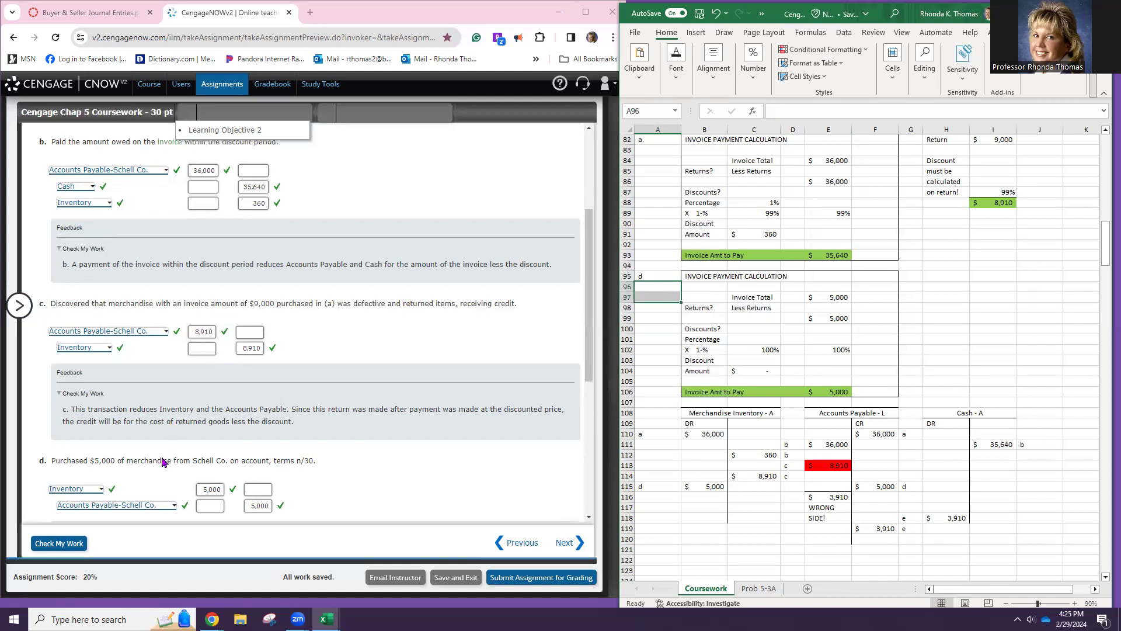
scroll(167, 461, "down", 1)
scroll(196, 294, "down", 3)
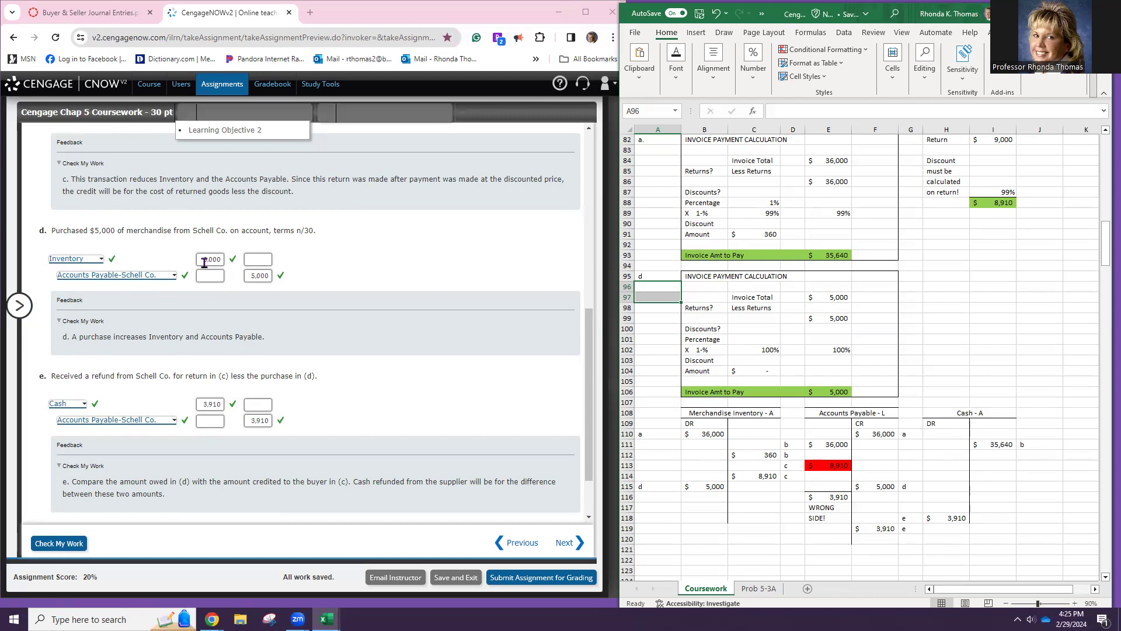
left_click(714, 486)
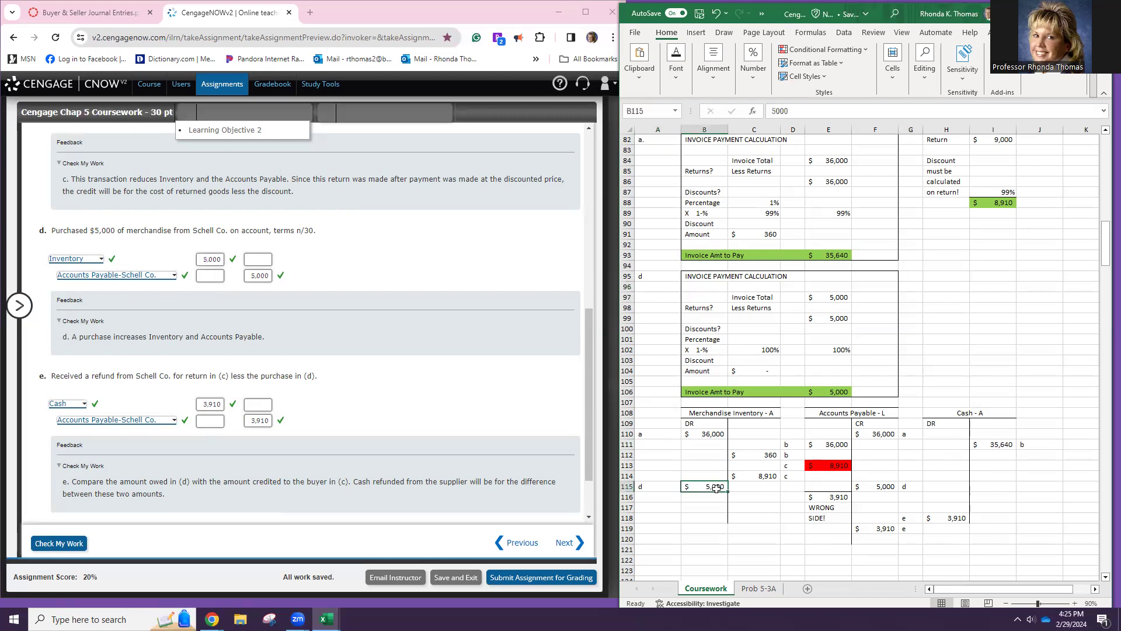
scroll(695, 488, "down", 1)
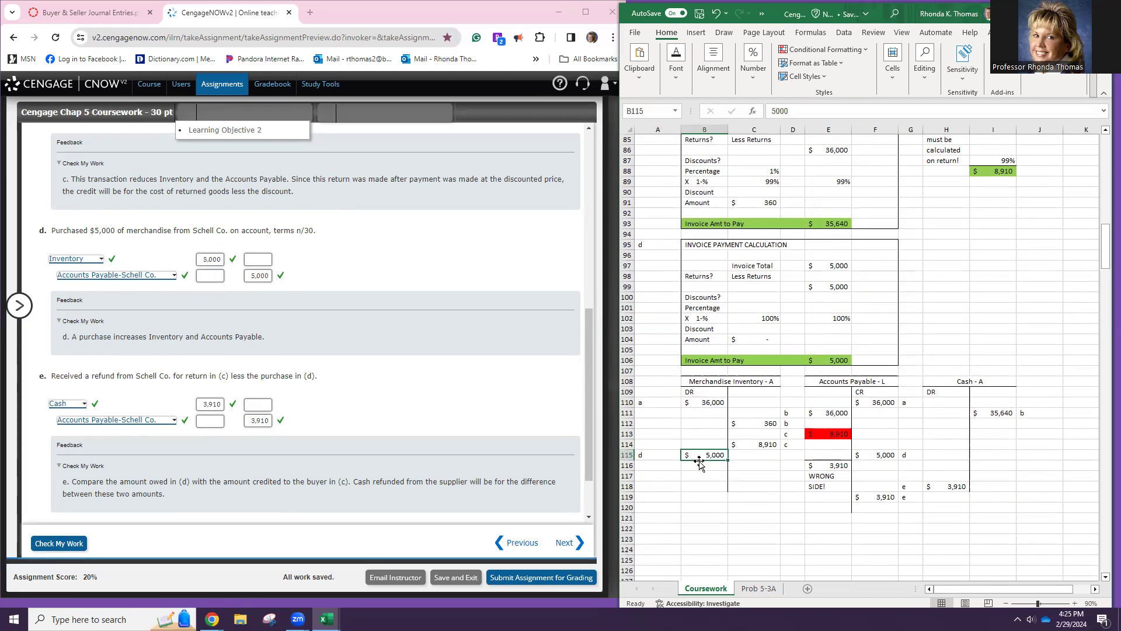
left_click(880, 455)
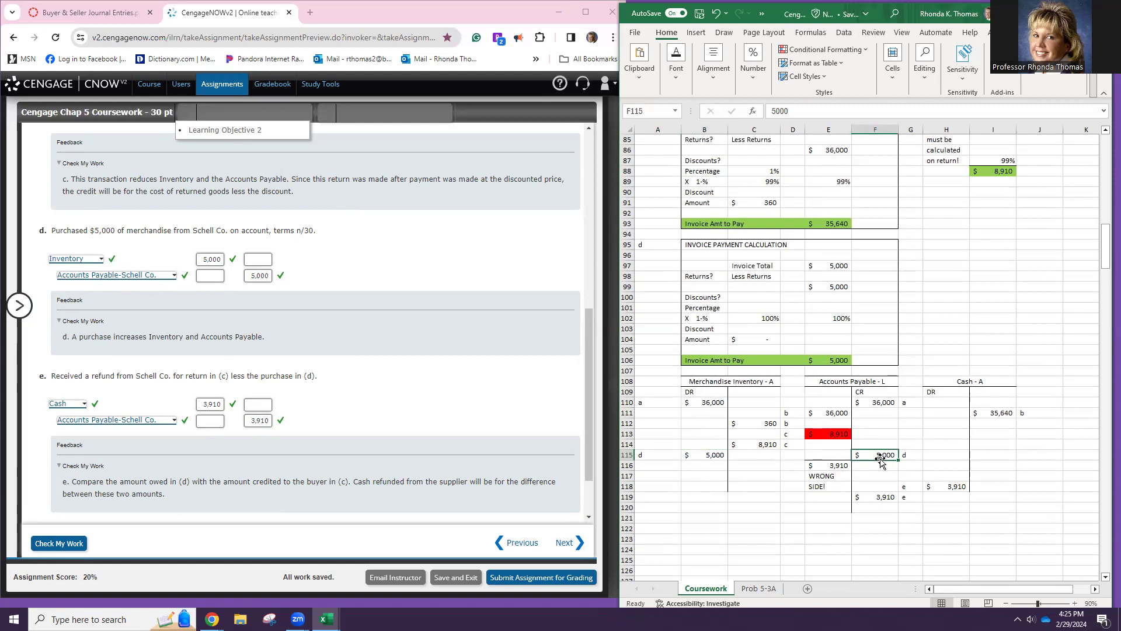
left_click(820, 435)
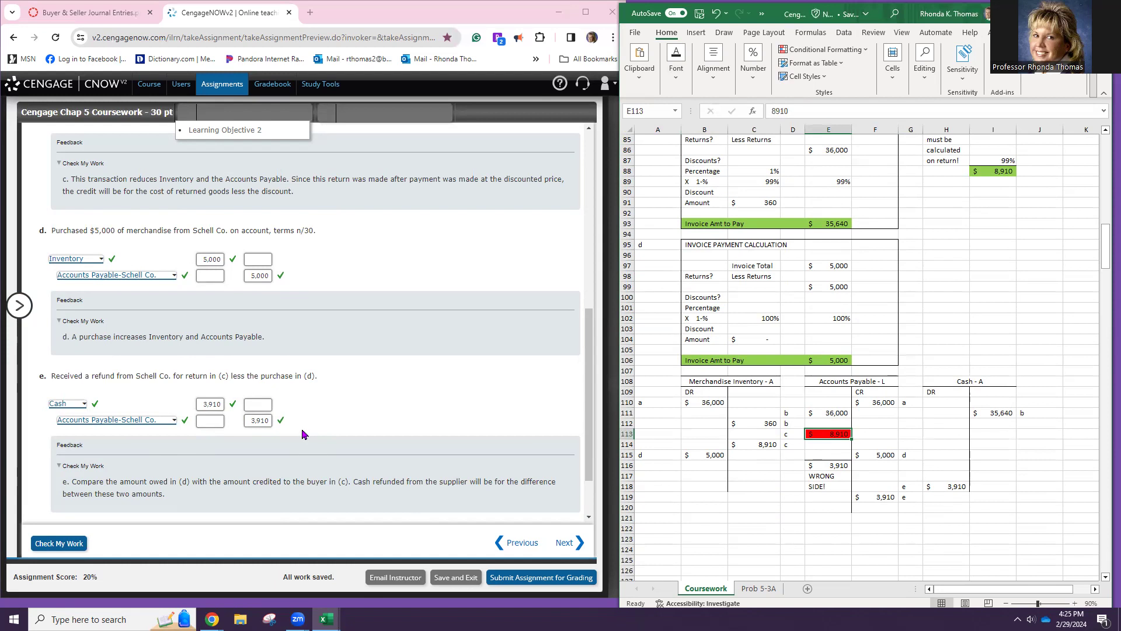
scroll(248, 385, "up", 10)
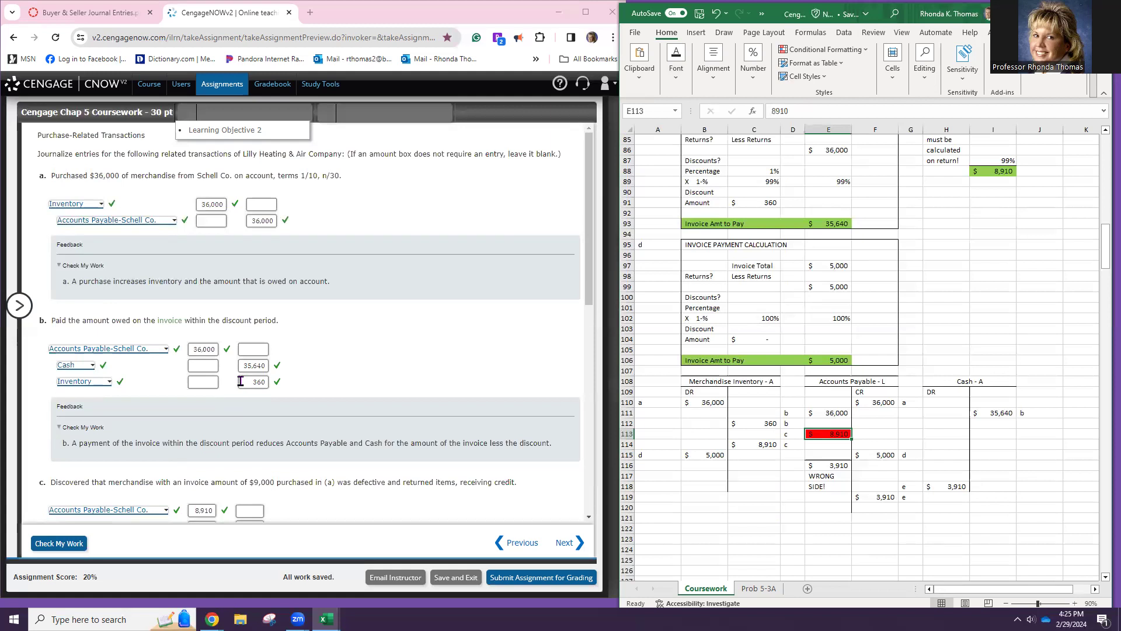
scroll(239, 384, "down", 10)
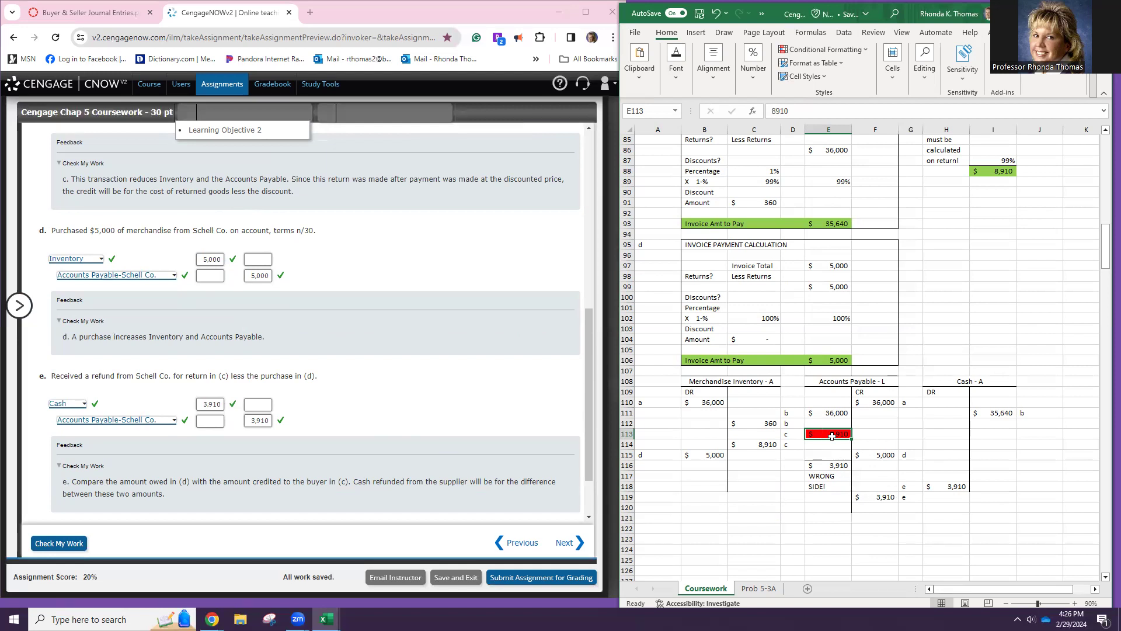
left_click(864, 456)
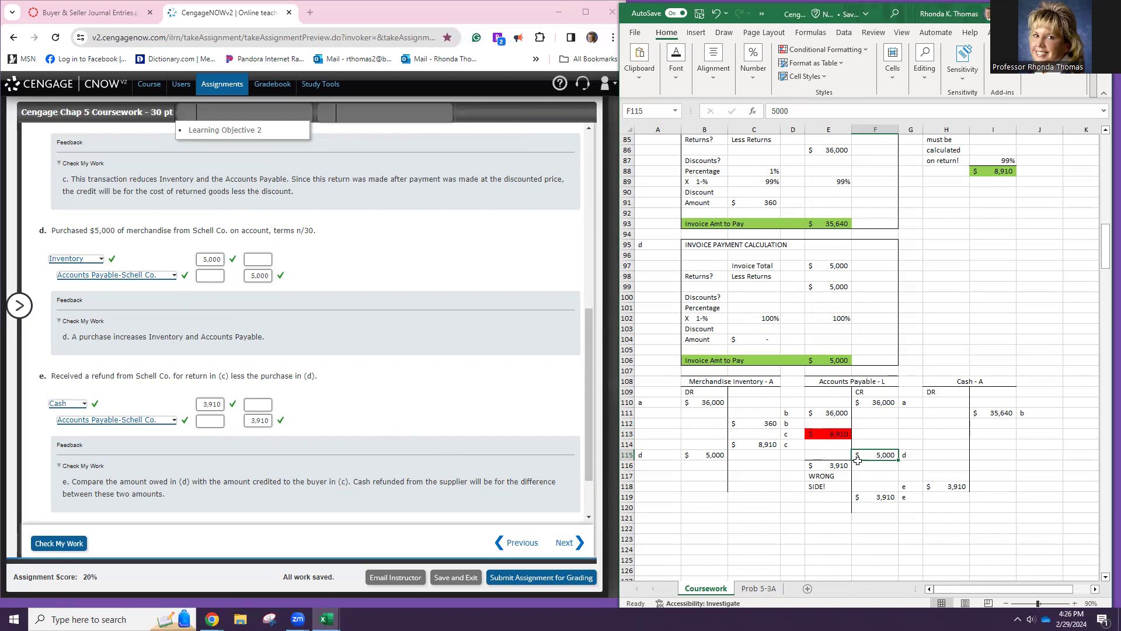
left_click(832, 467)
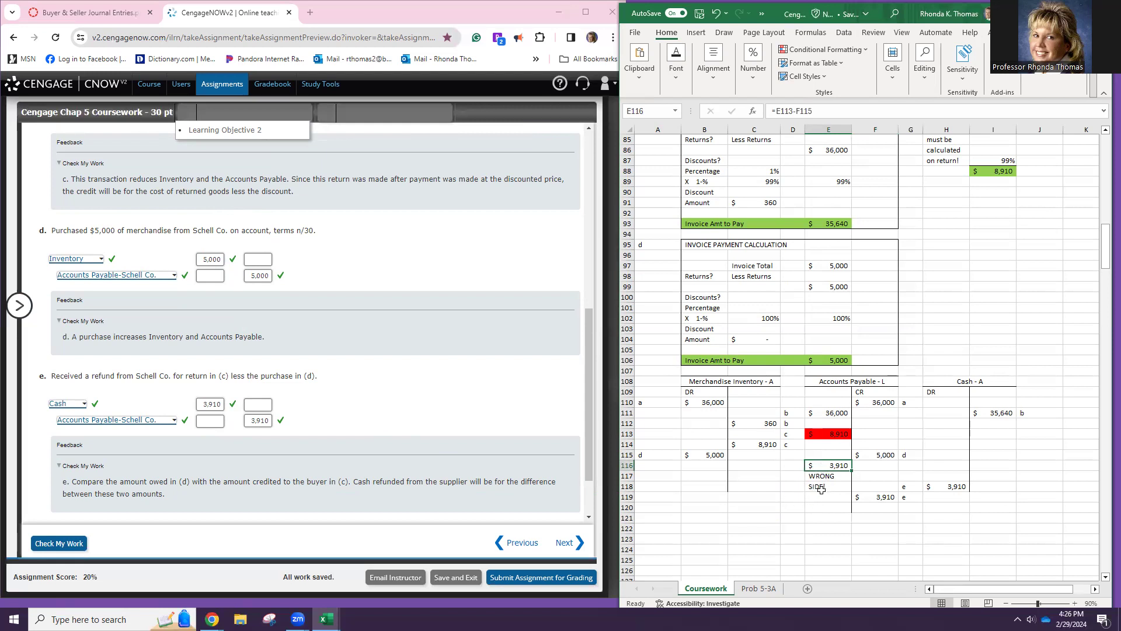
- Fill the 3,910 Accounts Payable difference in E116 red
mouse_move(461, 116)
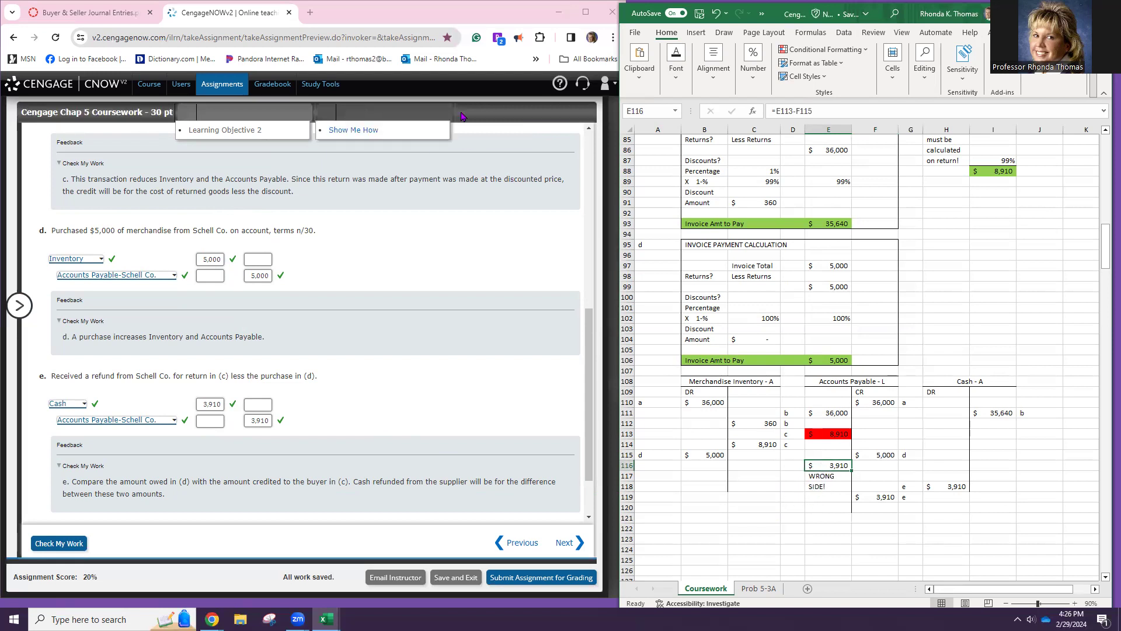
left_click(679, 71)
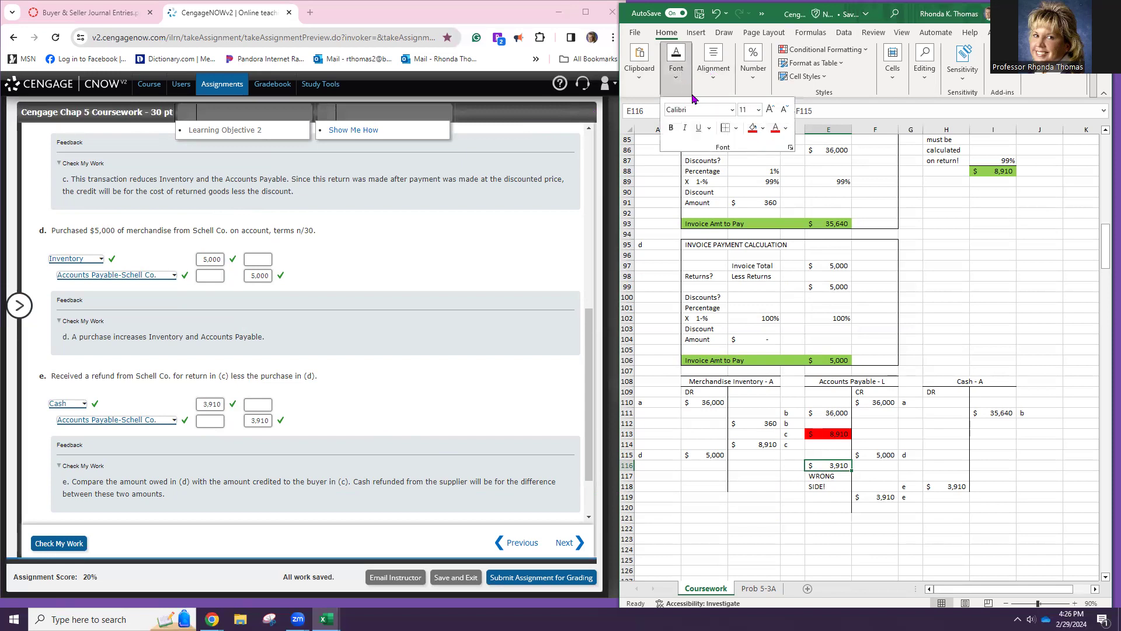
left_click(753, 128)
left_click(833, 505)
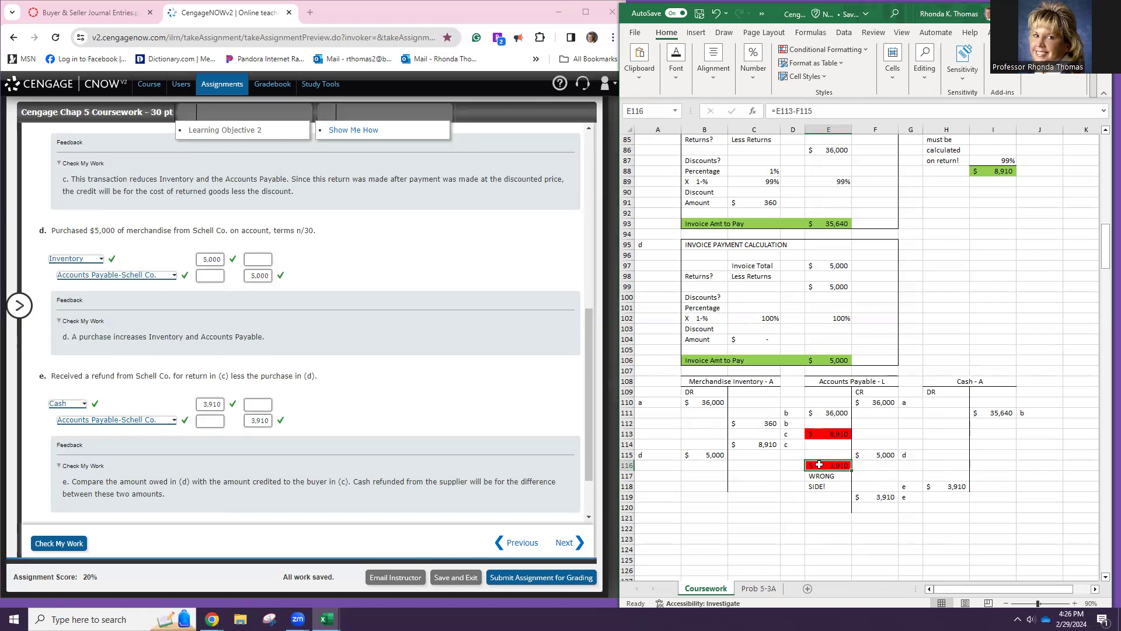
- Compare transaction e's 3,910 Cash and Accounts Payable entries with d's 5,000 credit and the 3,910 difference
left_click(947, 486)
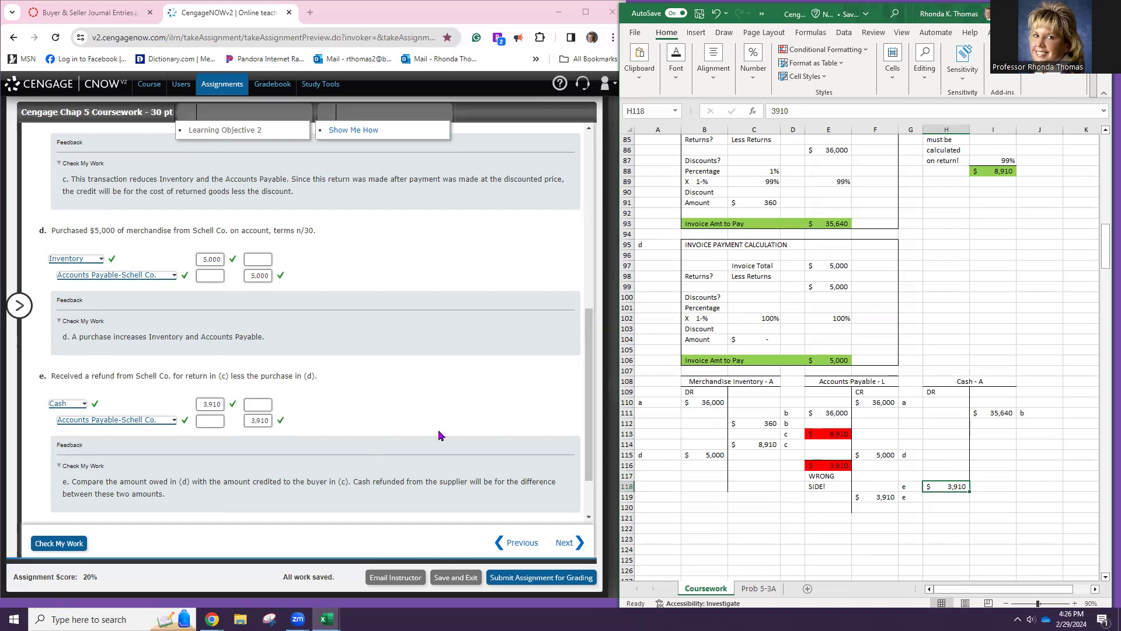
left_click(878, 497)
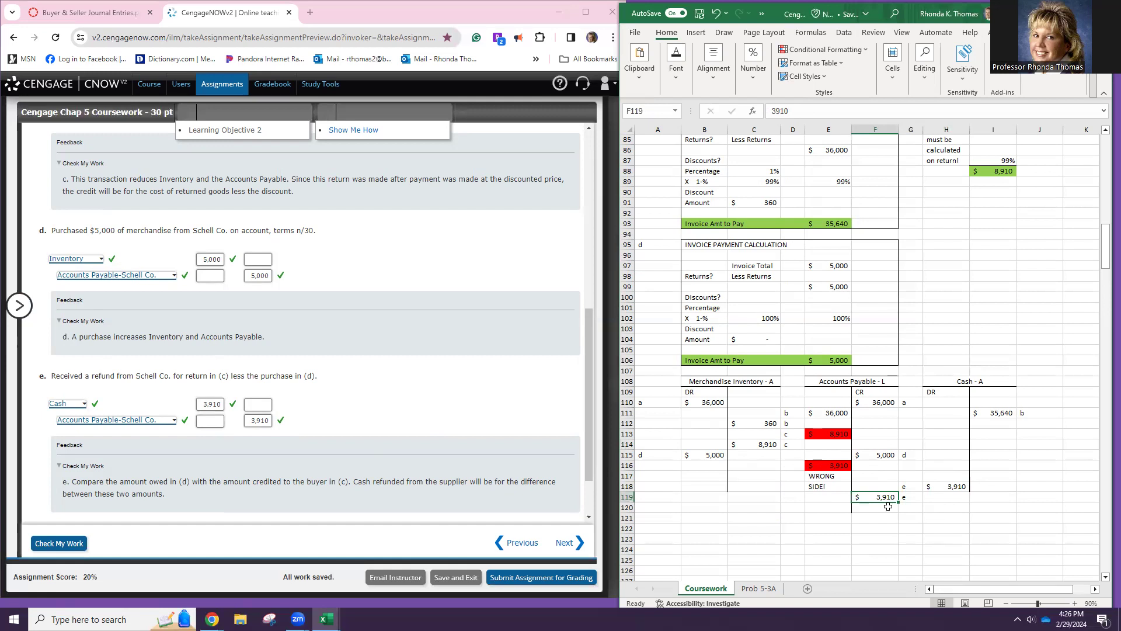
left_click(839, 509)
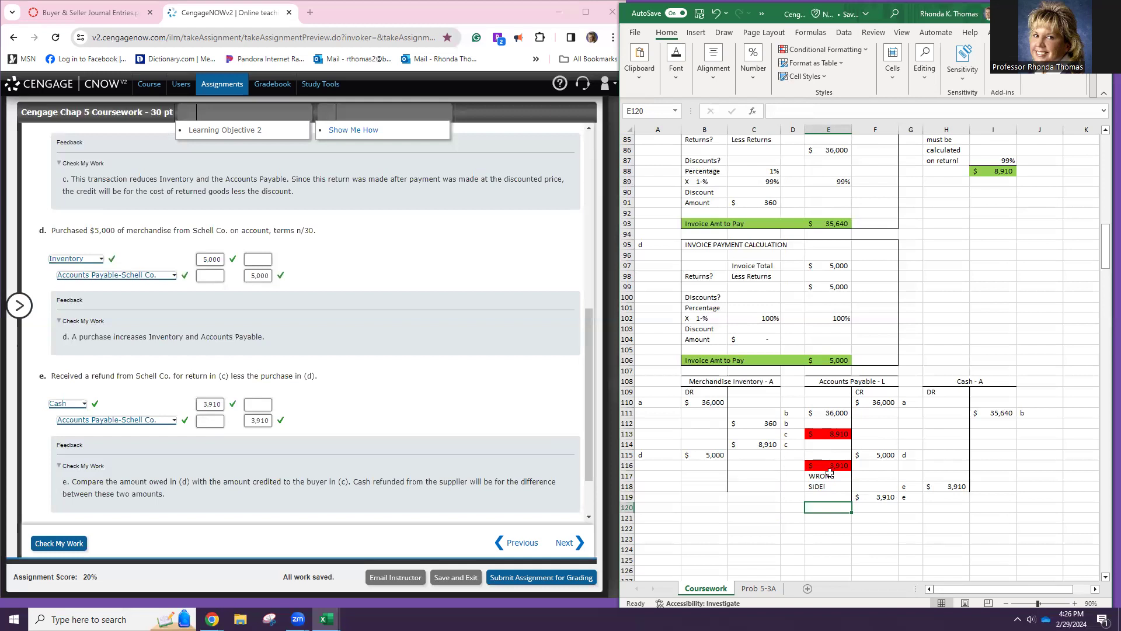
left_click(886, 508)
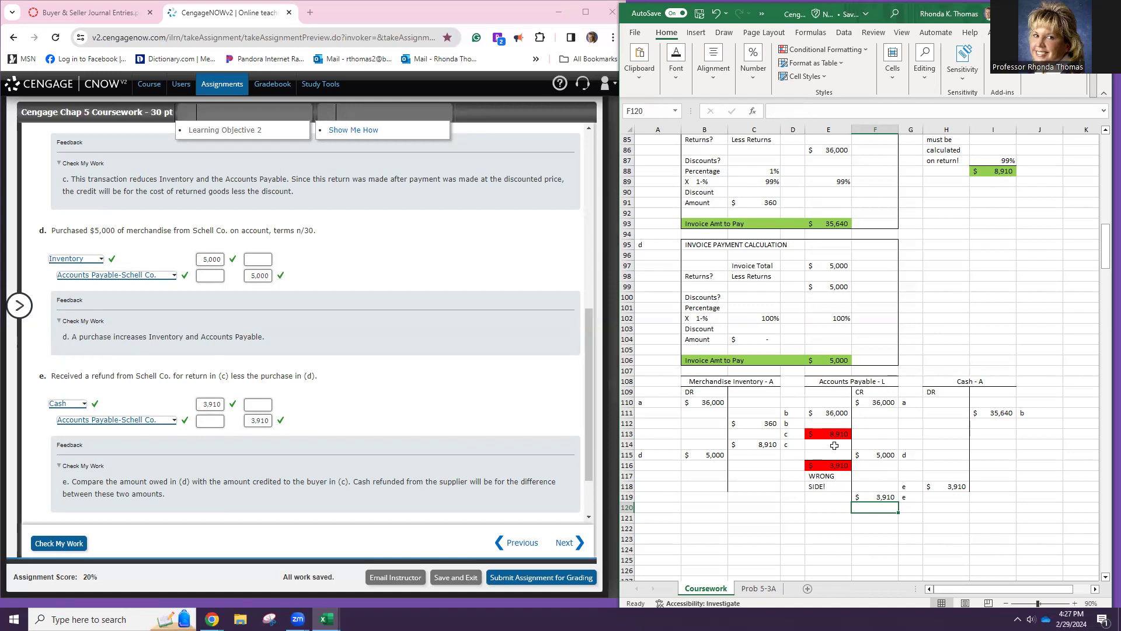
left_click(872, 455)
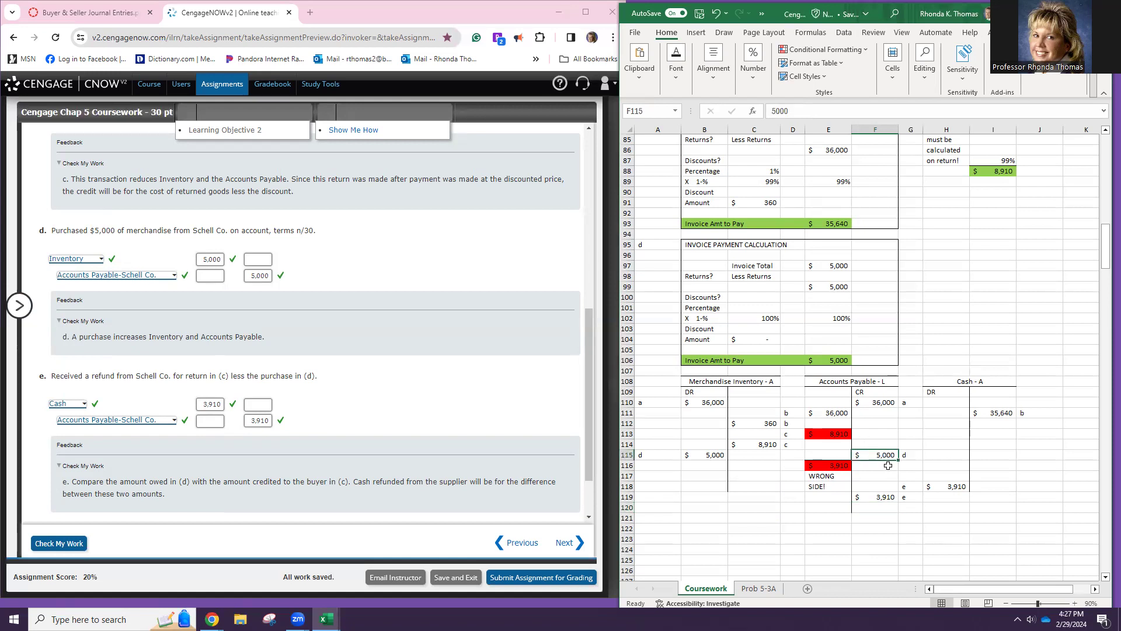
left_click(835, 466)
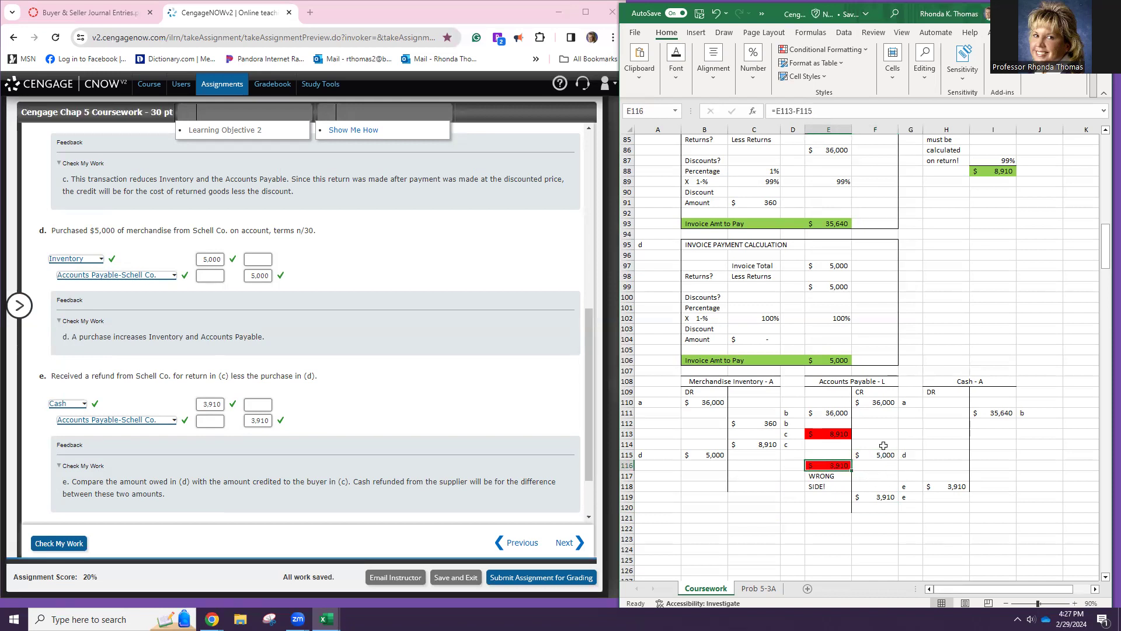
left_click(882, 455)
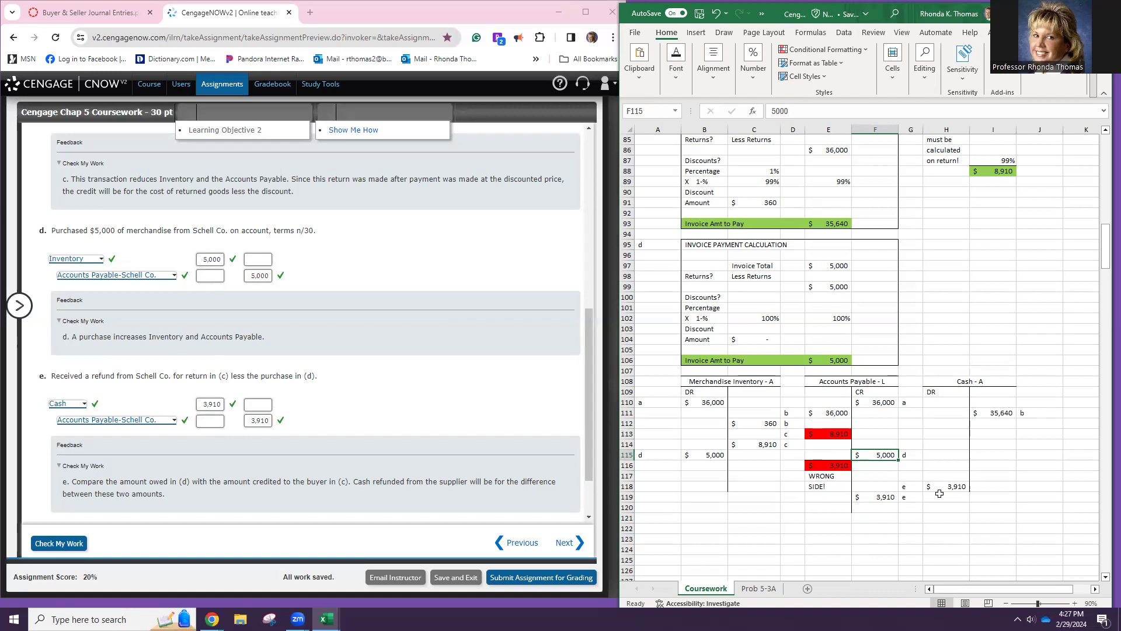
left_click(831, 468)
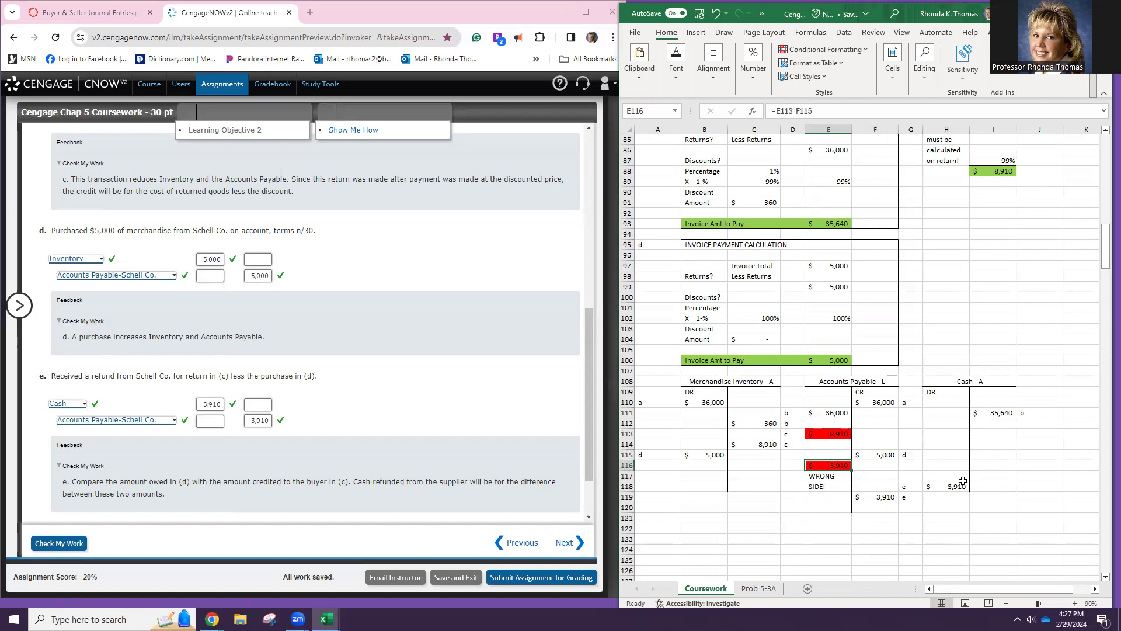
left_click(962, 486)
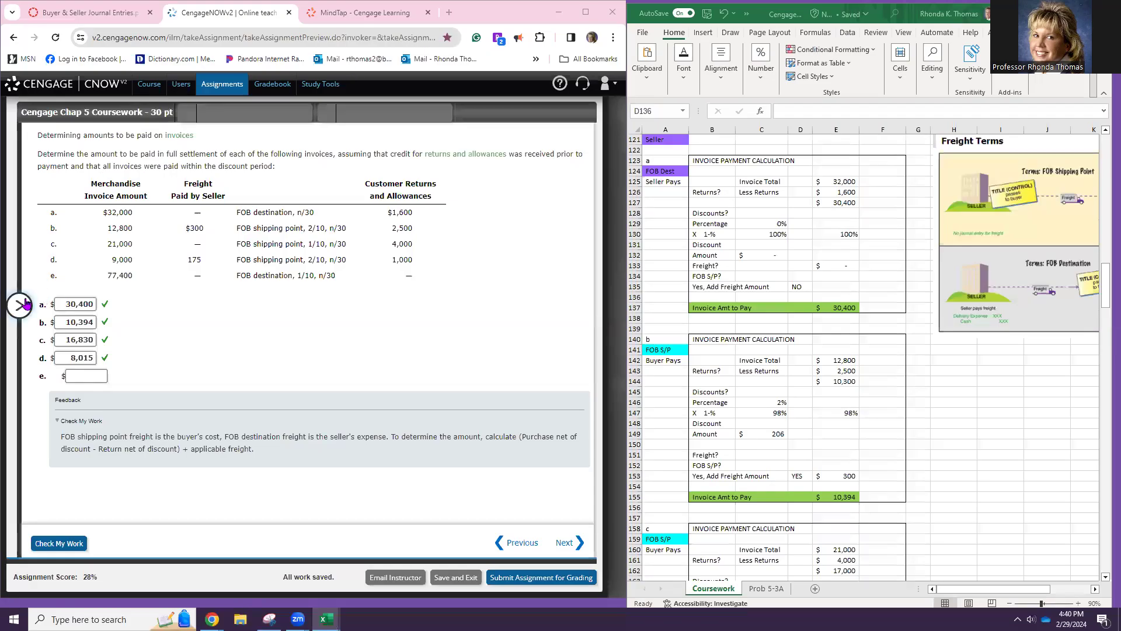
- Reposition the Freight Terms picture to rows 121–141 over columns E–K, then deselect it
left_click(19, 305)
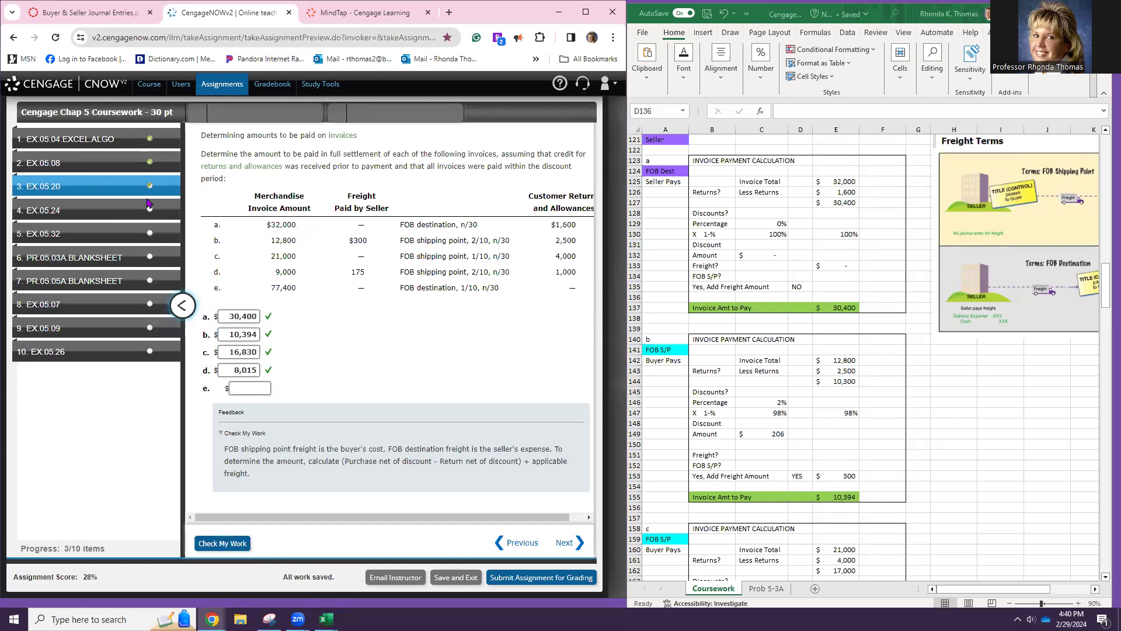
left_click(192, 305)
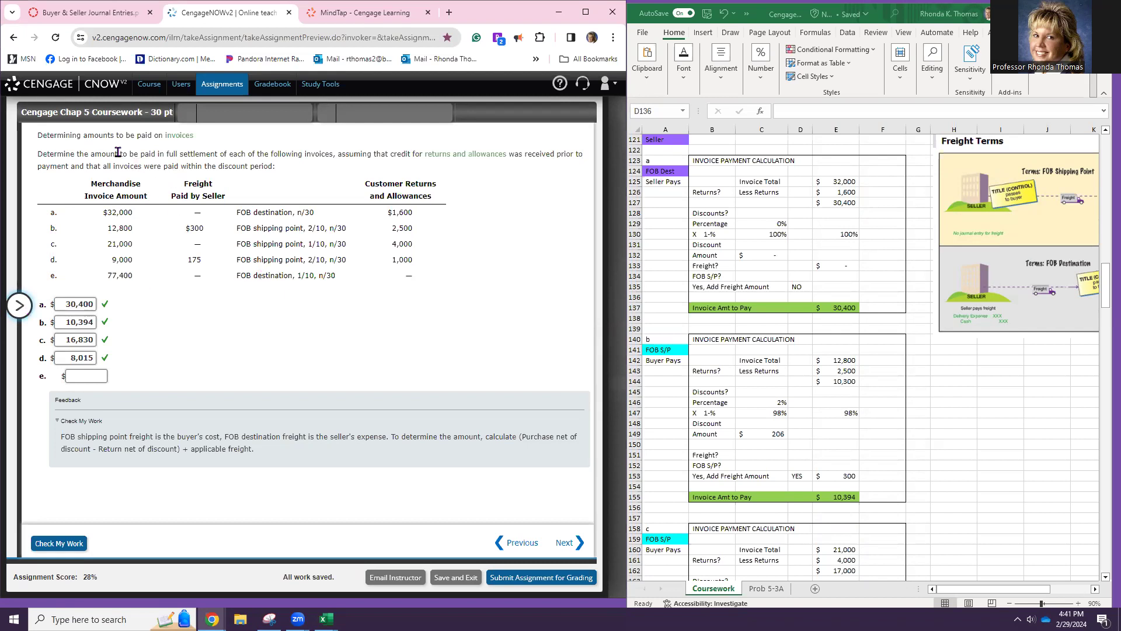
scroll(816, 301, "up", 2)
scroll(816, 302, "down", 2)
left_click_drag(979, 150, 783, 236)
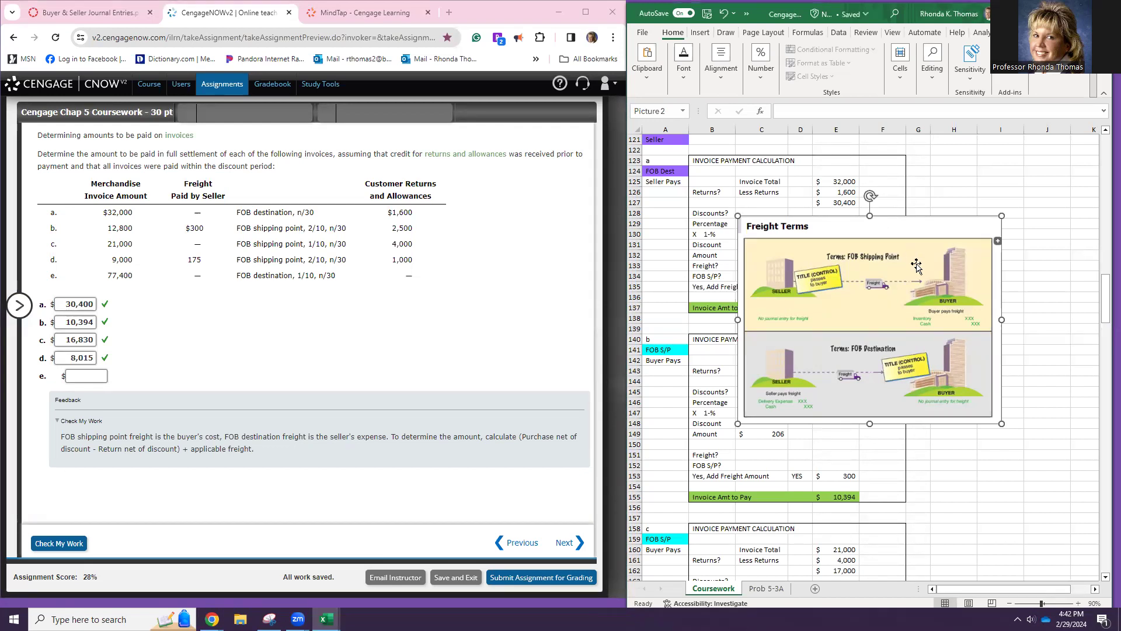
left_click(933, 192)
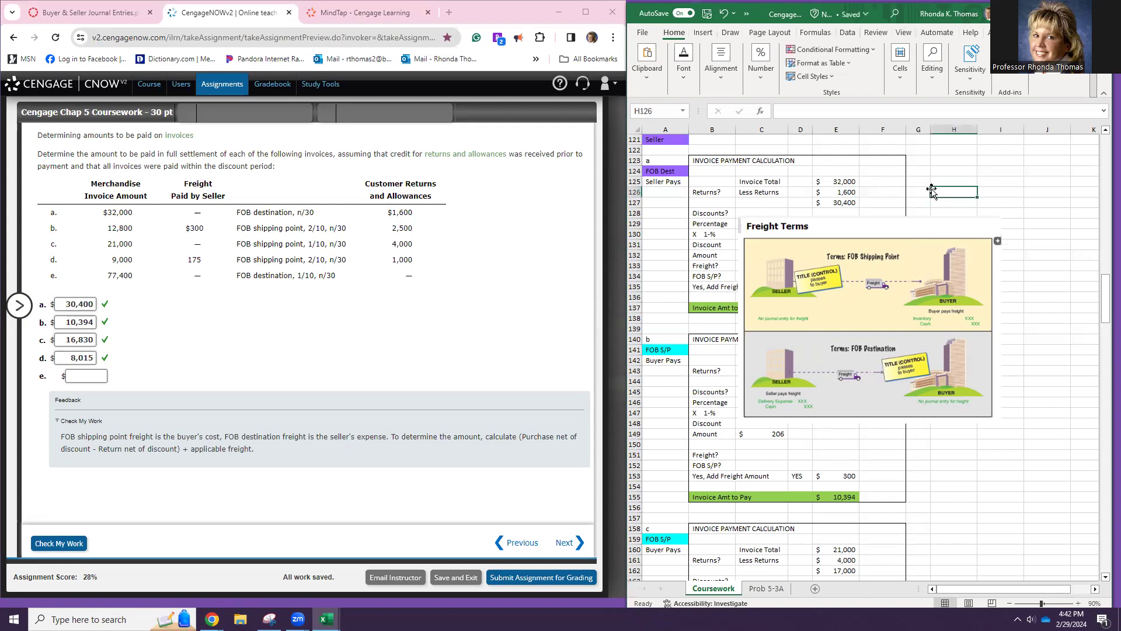
mouse_move(926, 237)
left_mouse_down()
mouse_move(911, 157)
mouse_move(949, 138)
mouse_move(927, 238)
left_mouse_up()
left_click_drag(964, 299, 1040, 222)
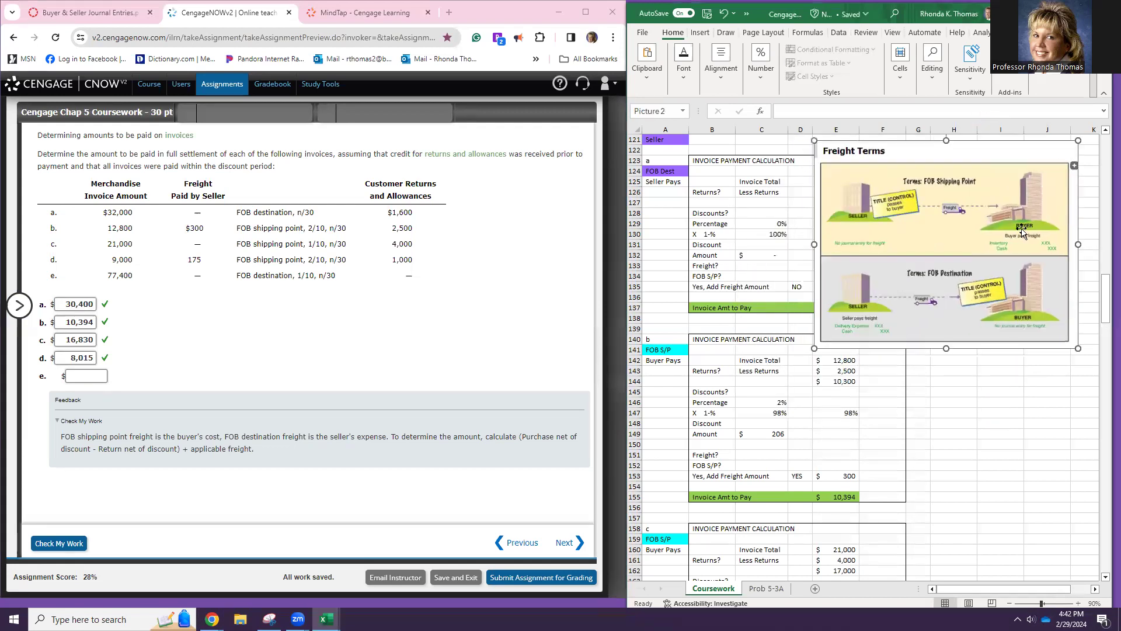
left_click(961, 380)
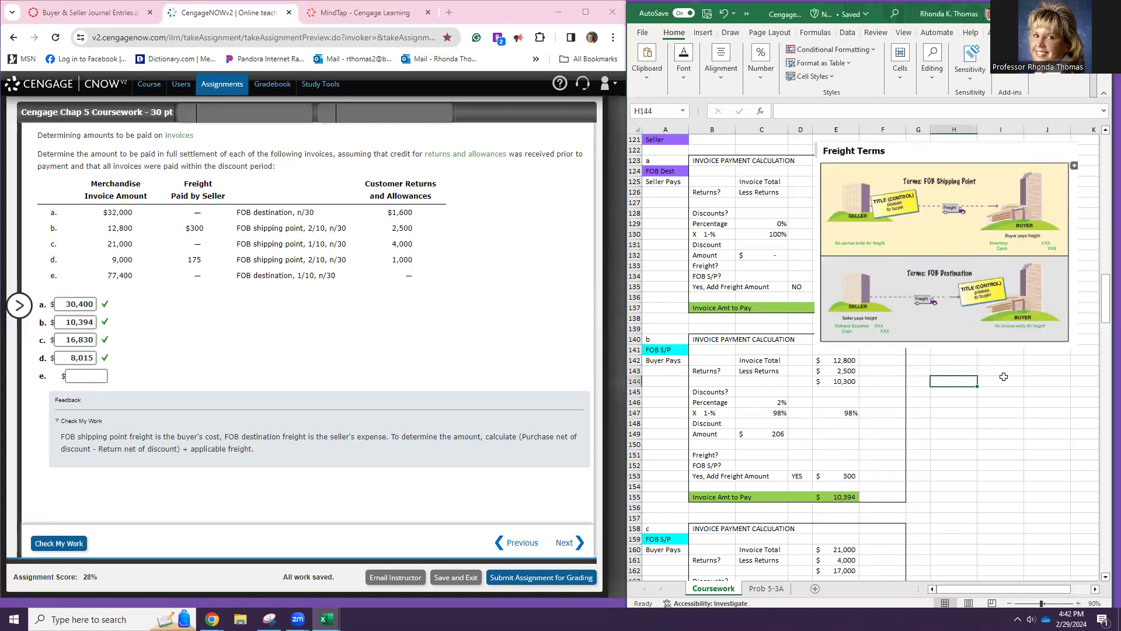
- Type the notes 'FOB Shipping Point' and 'Buyer Pays Freight Cost' beside invoice b
type("FOB Shipping Point")
key("Return")
type("Buyer")
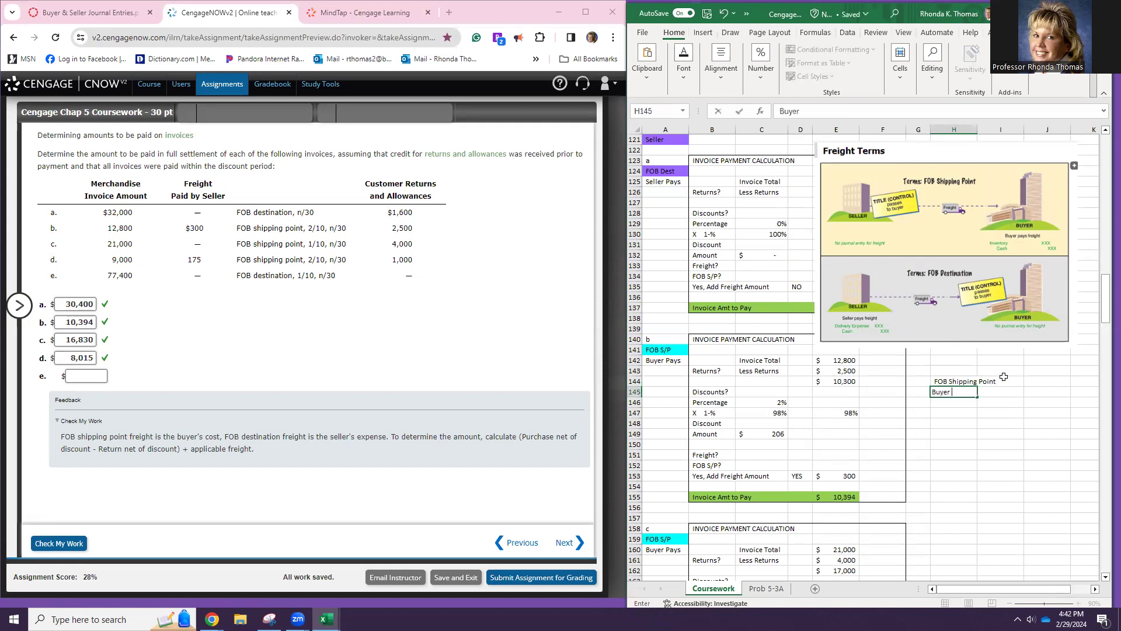
type(" Pays Shipp")
key("BackSpace")
key("BackSpace")
key("BackSpace")
type("Freight Cost")
key("Return")
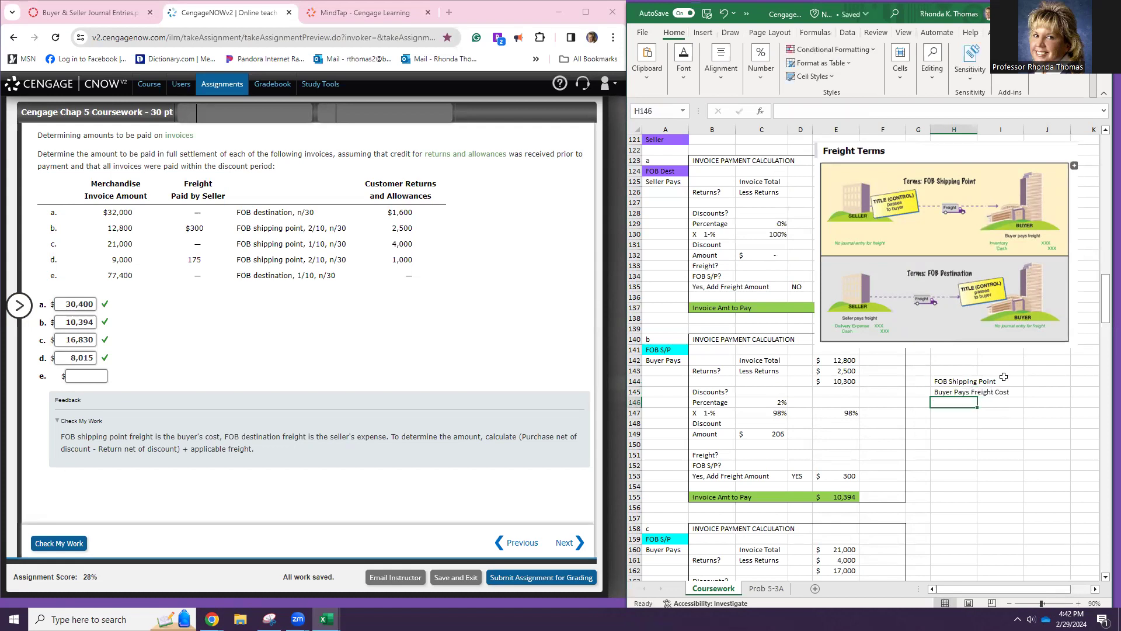
- Add the third line 'Includes the freight in Inventory Account' in H146
type("Includes the")
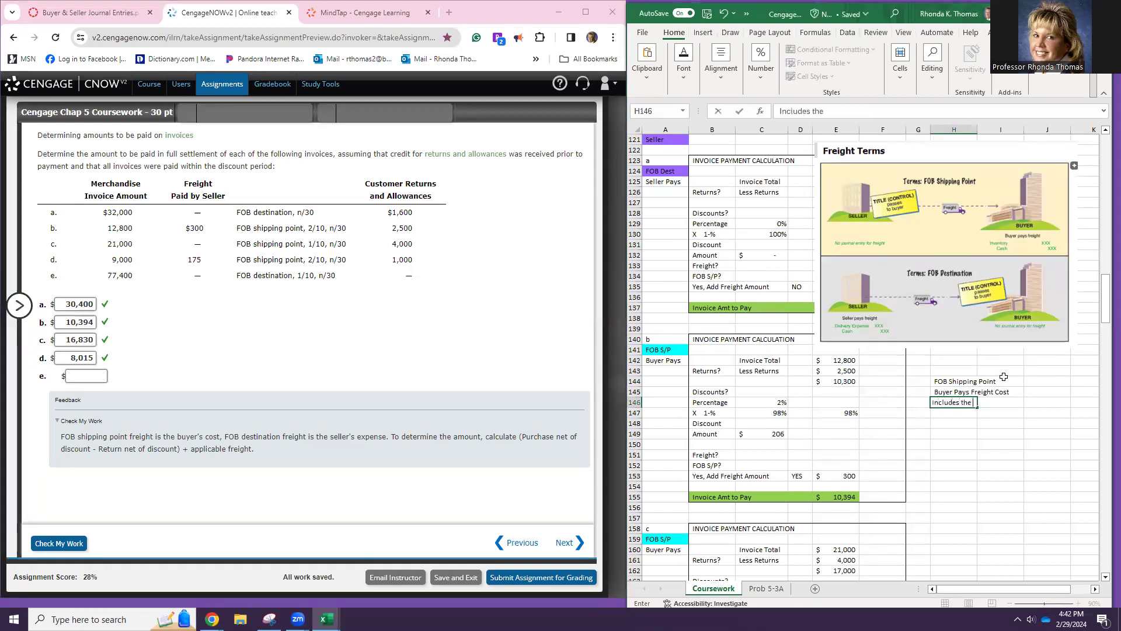
type(" fre")
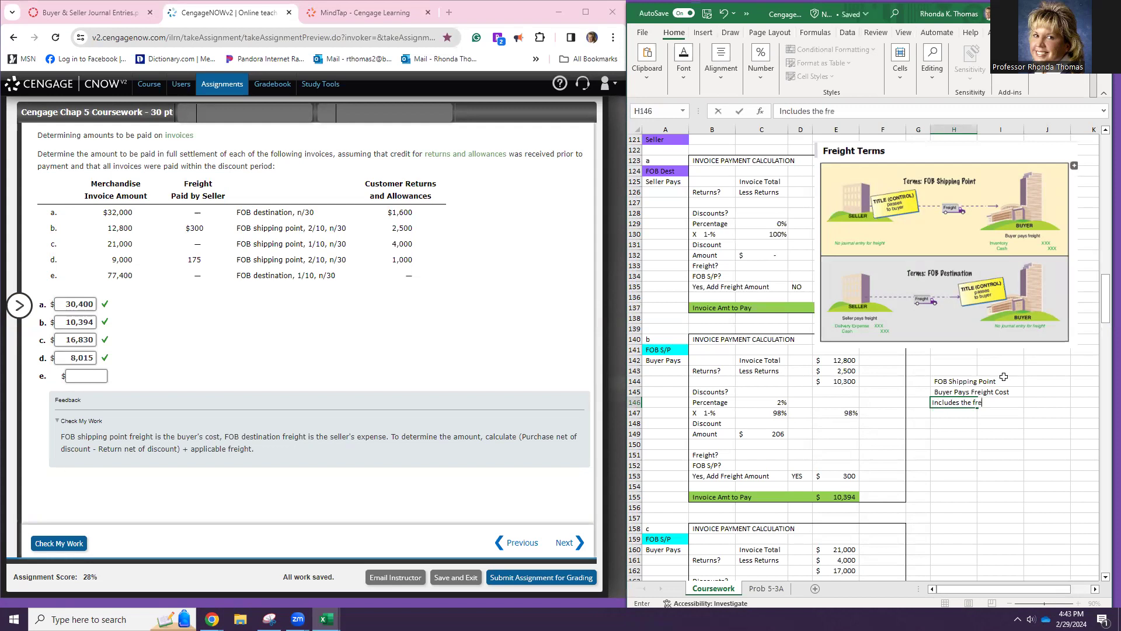
key("BackSpace")
key("BackSpace")
type("ight in INv")
key("BackSpace")
type("nventory Account")
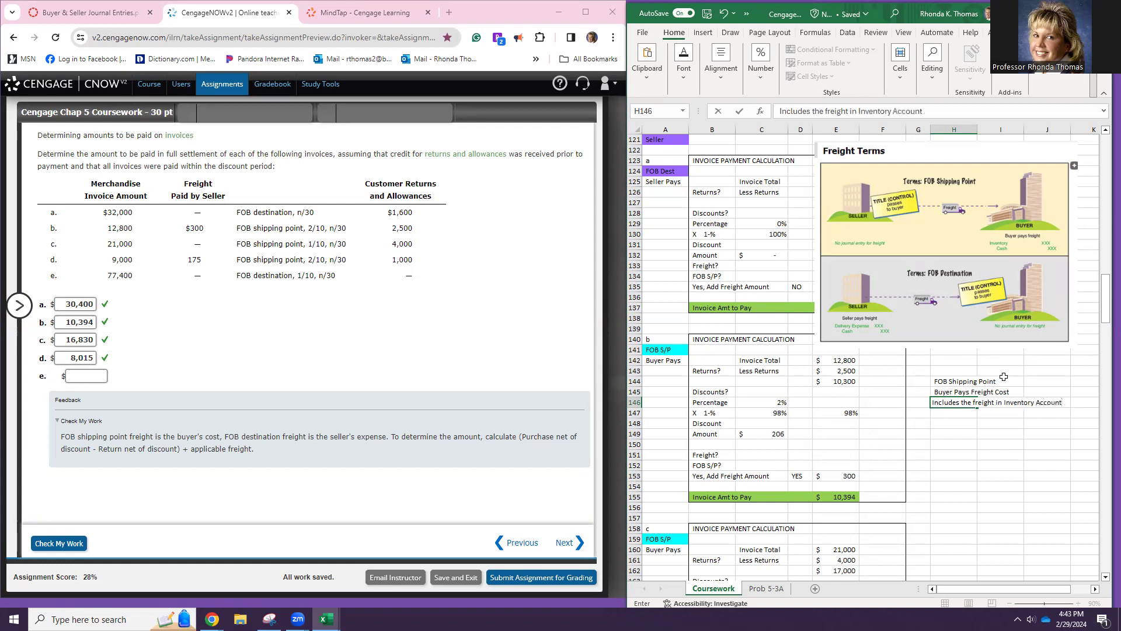
key("Return")
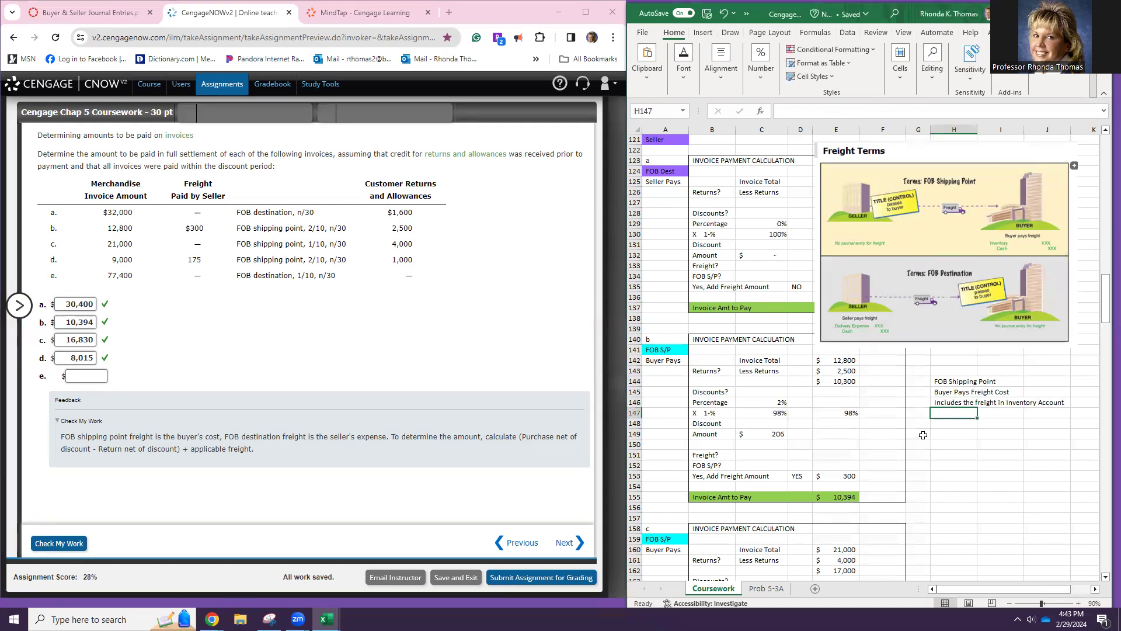
- Nudge the Freight Terms picture and fill the FOB Shipping Point note H144:J146 teal
left_click_drag(877, 247, 865, 263)
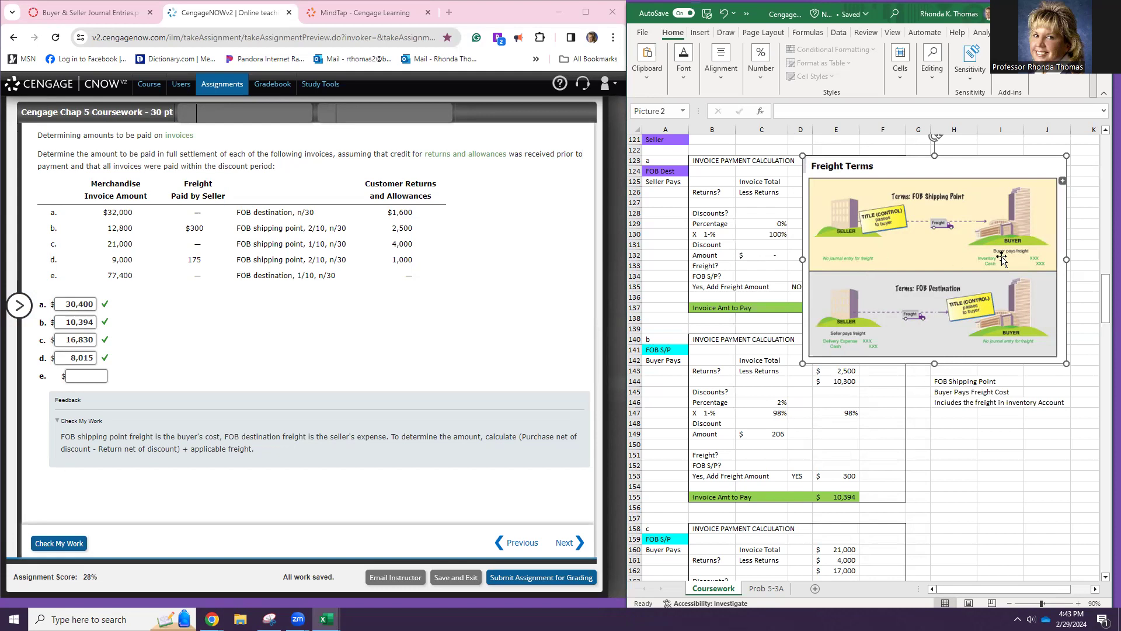
left_click_drag(950, 383, 1069, 403)
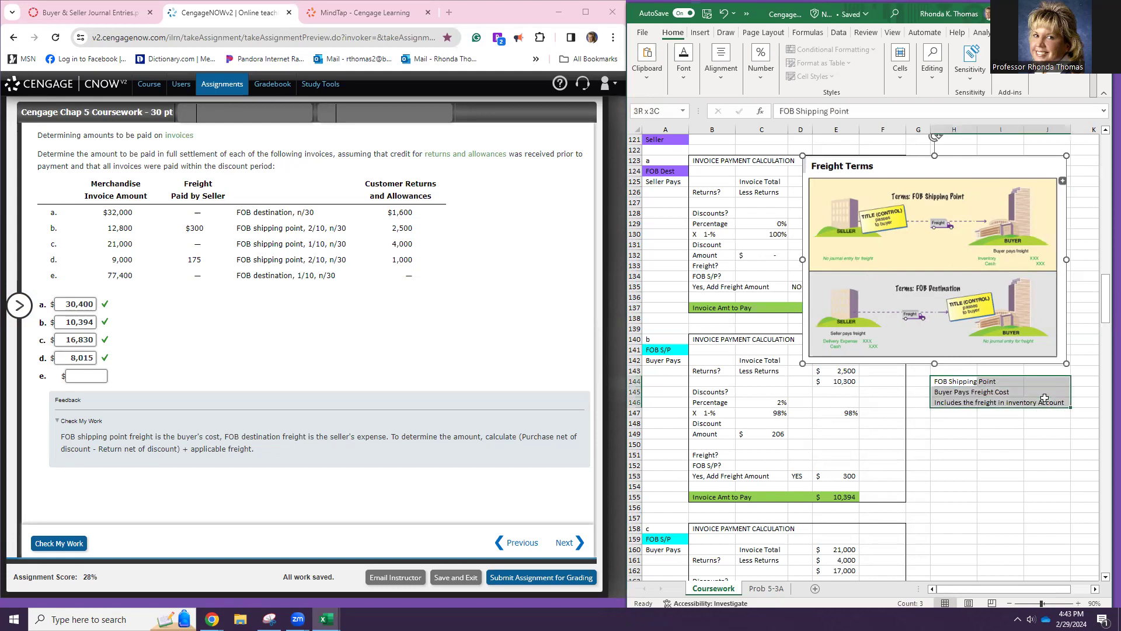
left_click(683, 66)
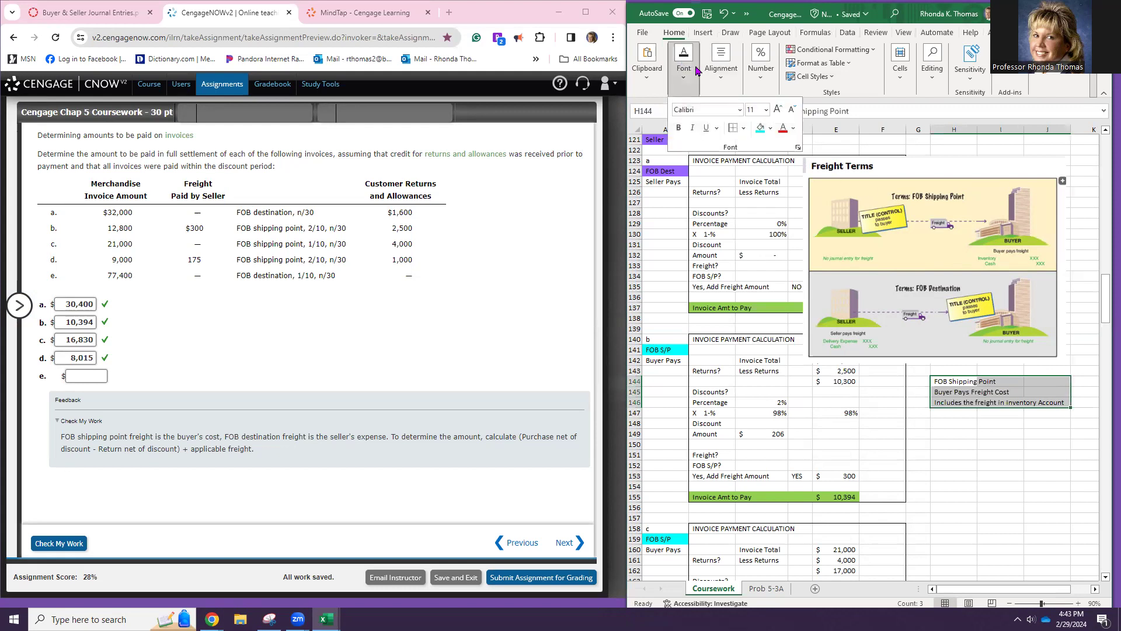
left_click(760, 128)
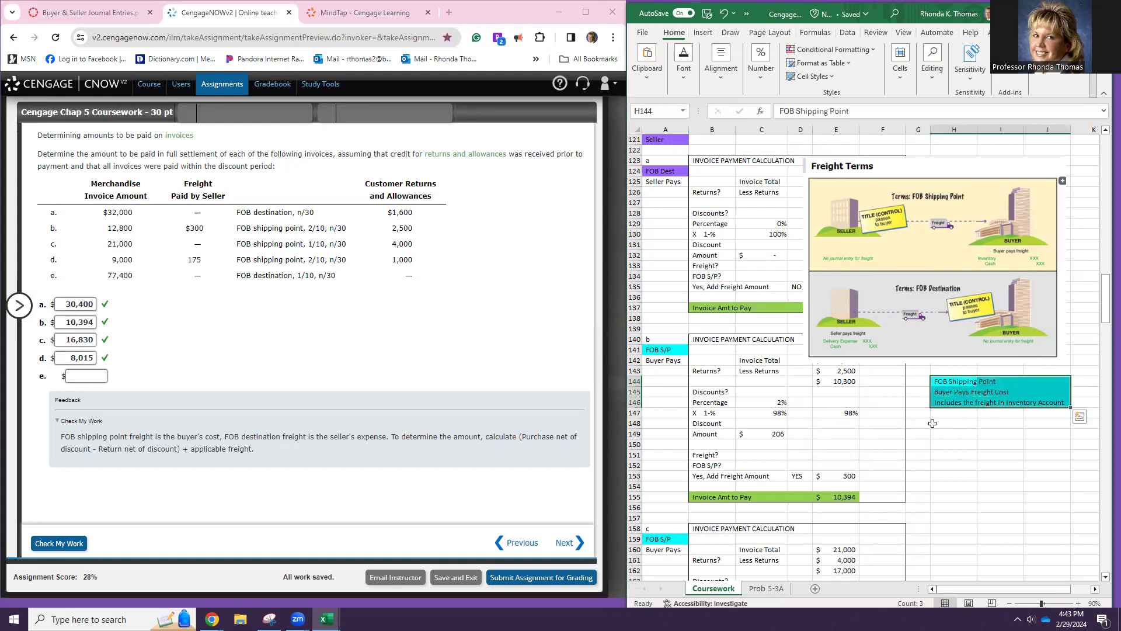
left_click(951, 426)
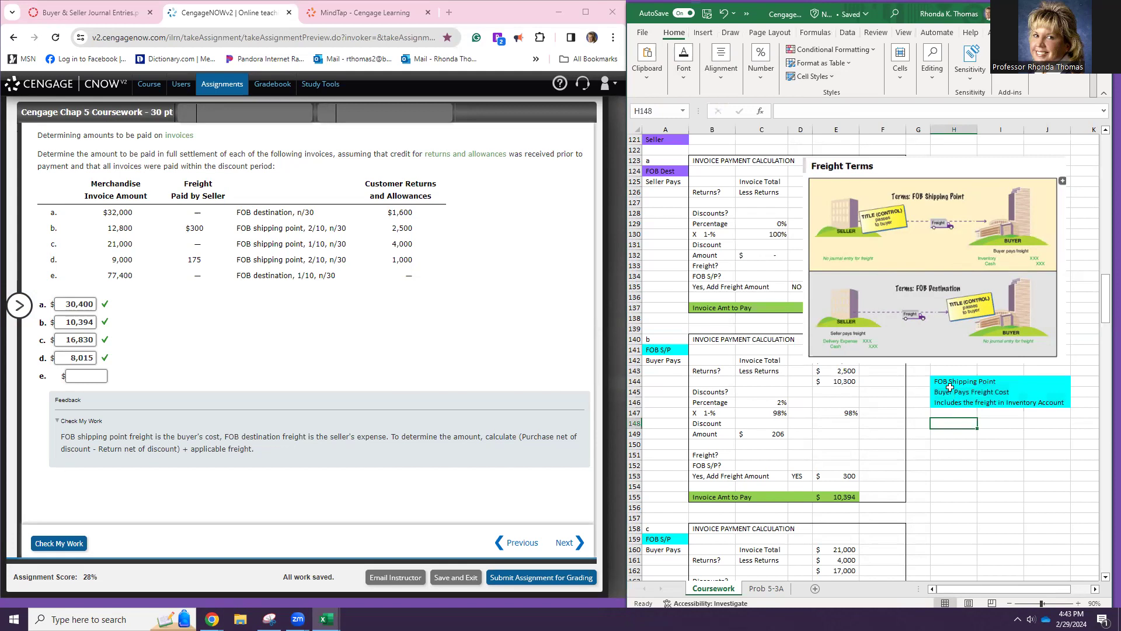
- Copy the teal three-line note and paste the duplicate at H149
left_click_drag(950, 381, 1056, 401)
right_click(1056, 401)
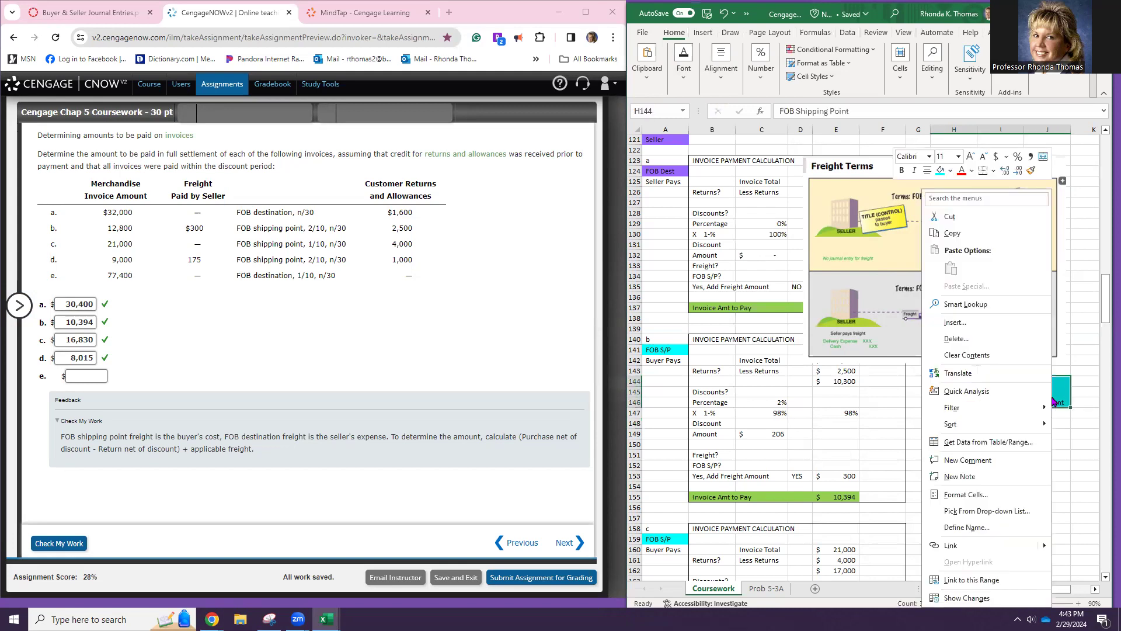
left_click(993, 239)
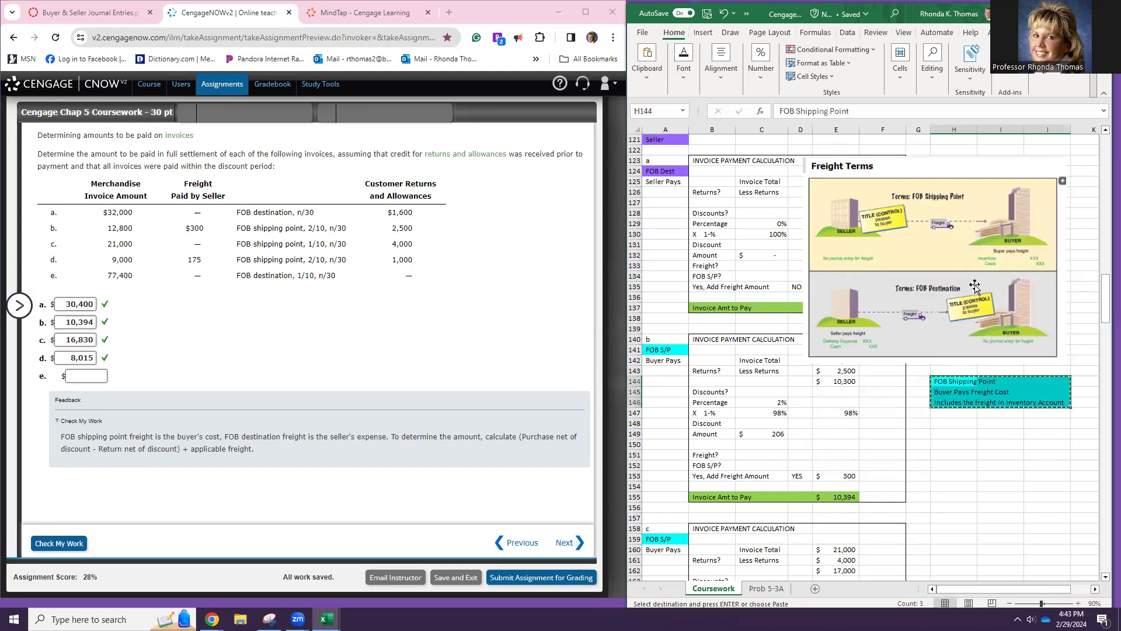
left_click(970, 435)
key("ctrl+v")
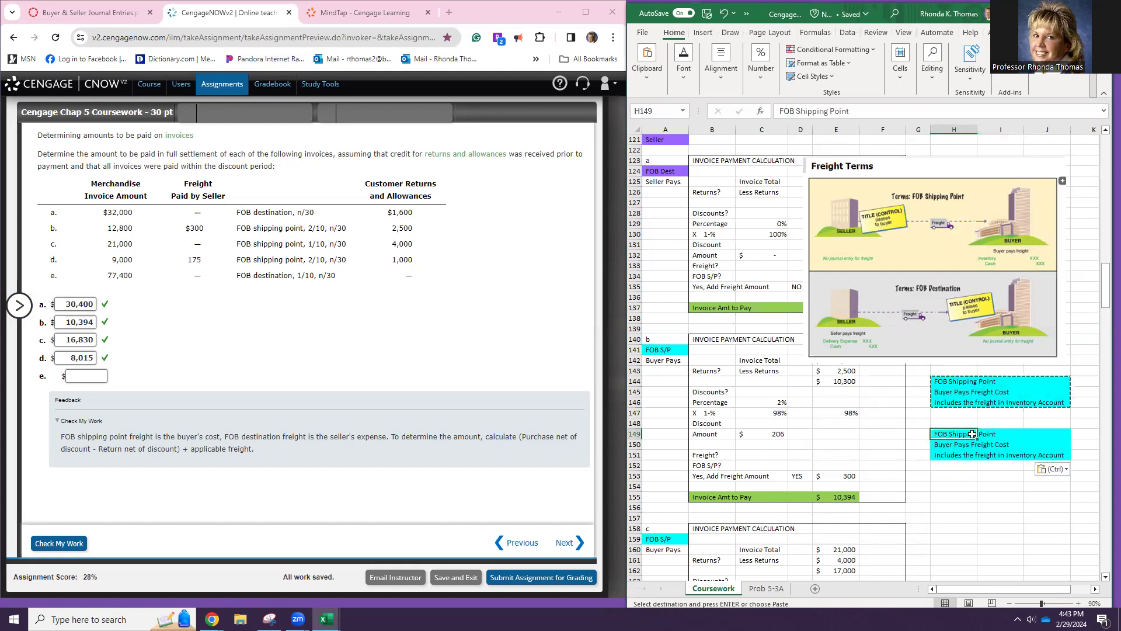
left_click_drag(974, 434, 1042, 455)
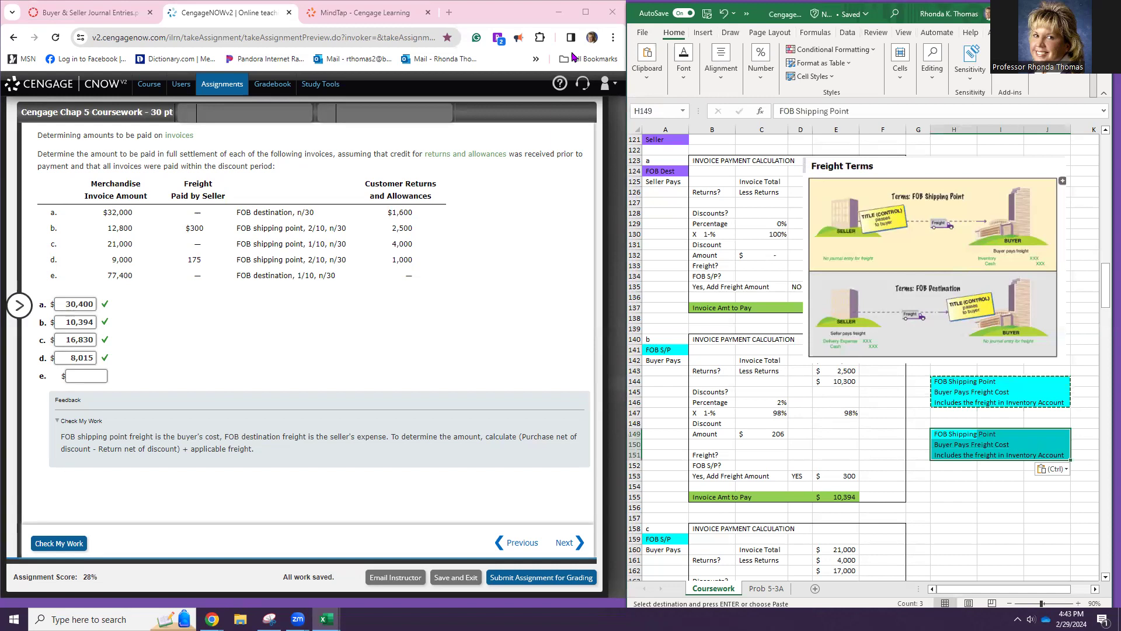
- Fill the copied note H149:J151 purple
left_click(683, 62)
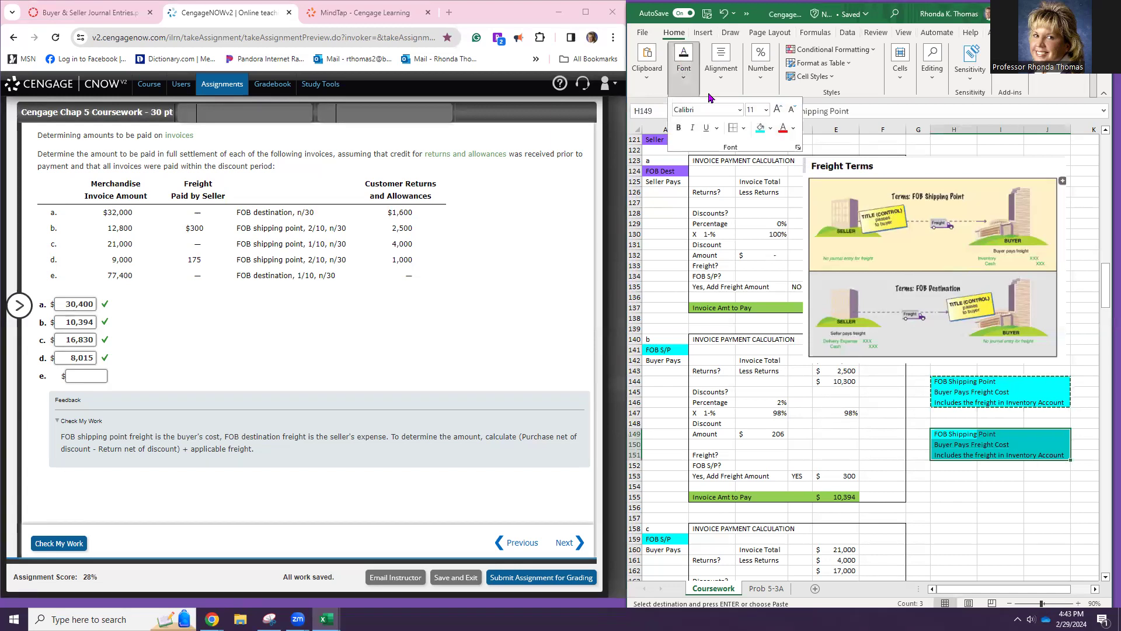
left_click(771, 128)
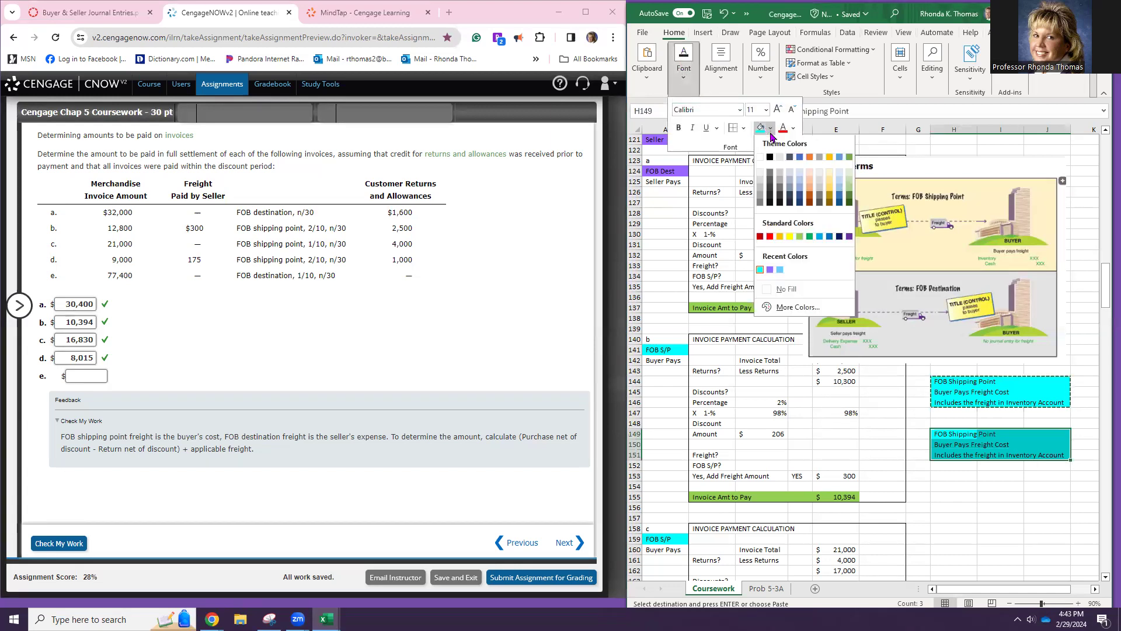
left_click(772, 271)
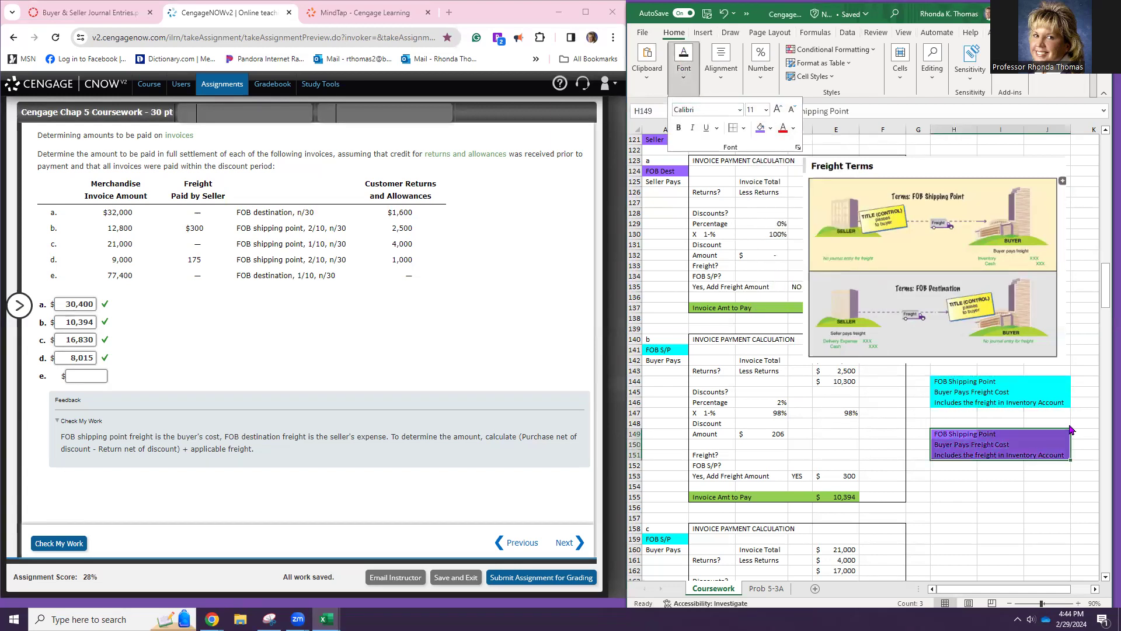
left_click(958, 439)
- Rewrite the first two lines to 'FOB Destination' and 'Sellers Pays Freight Cost'
left_click(953, 436)
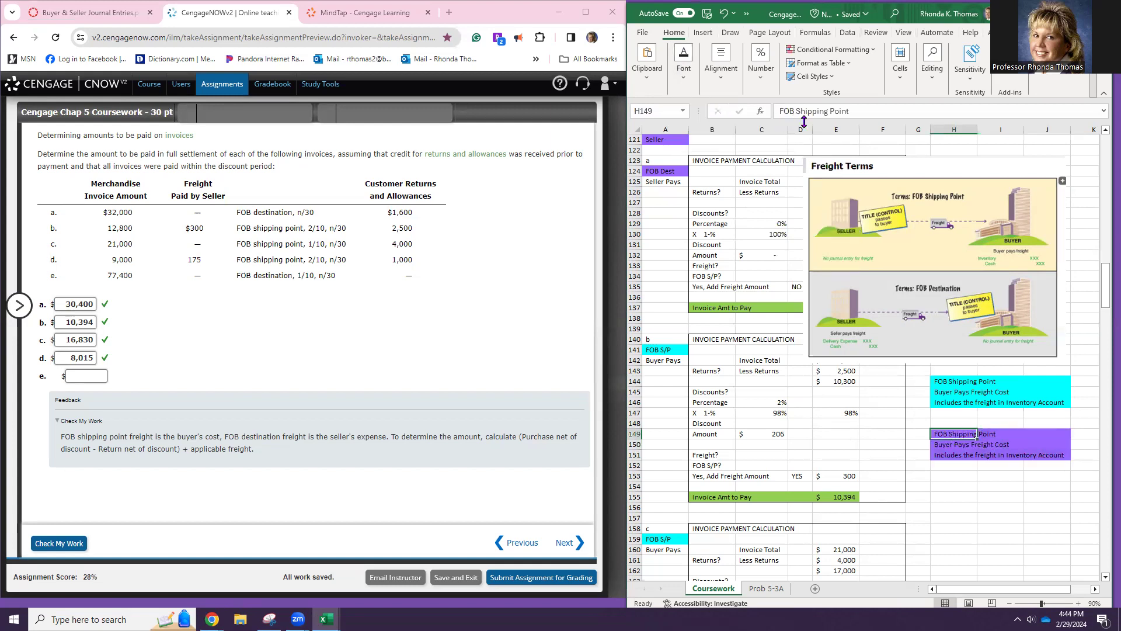
left_click(850, 114)
key("BackSpace")
key("BackSpace")
key("BackSpace")
key("BackSpace")
key("BackSpace")
key("BackSpace")
key("BackSpace")
key("BackSpace")
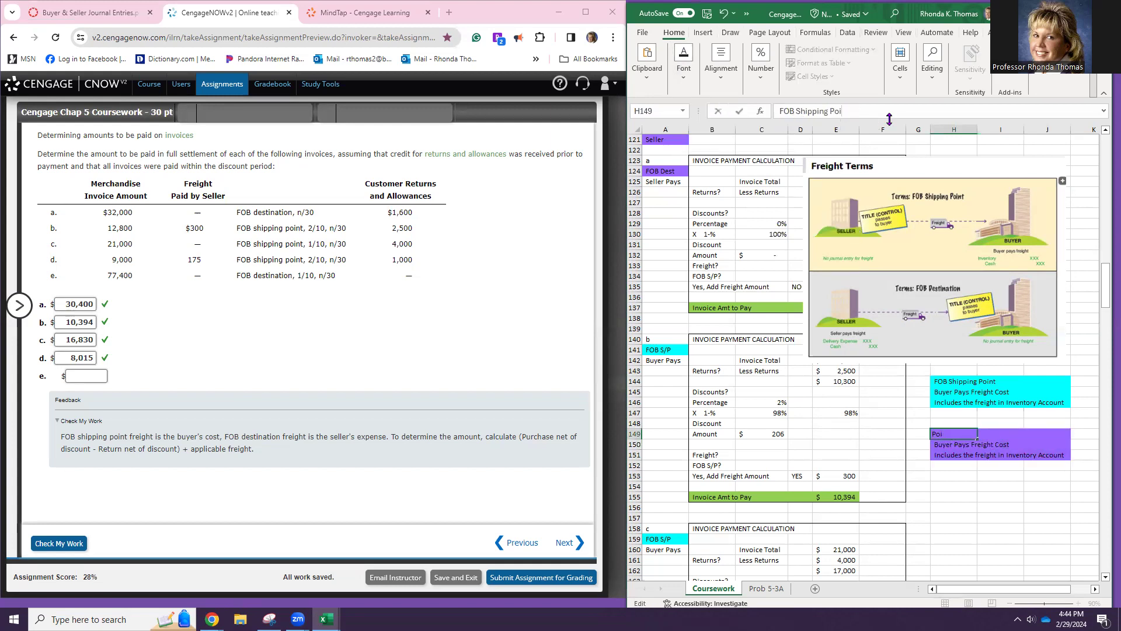
key("BackSpace")
key("BackSpace")
key("BackSpace")
type("Destinatoi")
key("Return")
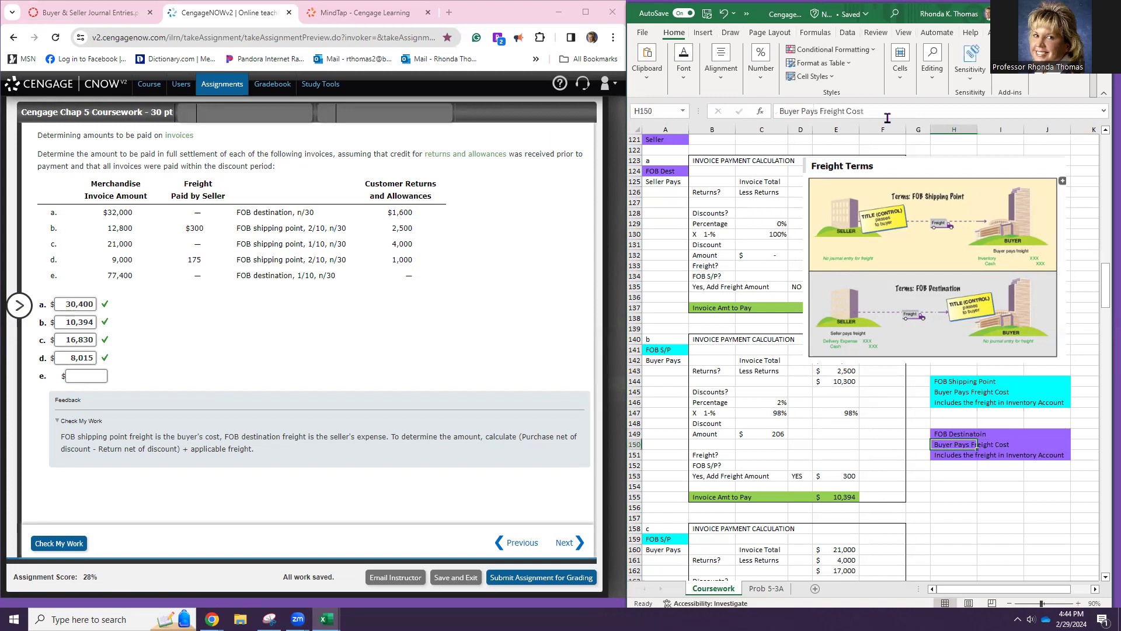
left_click(799, 114)
key("BackSpace")
key("BackSpace")
key("BackSpace")
key("BackSpace")
key("BackSpace")
key("BackSpace")
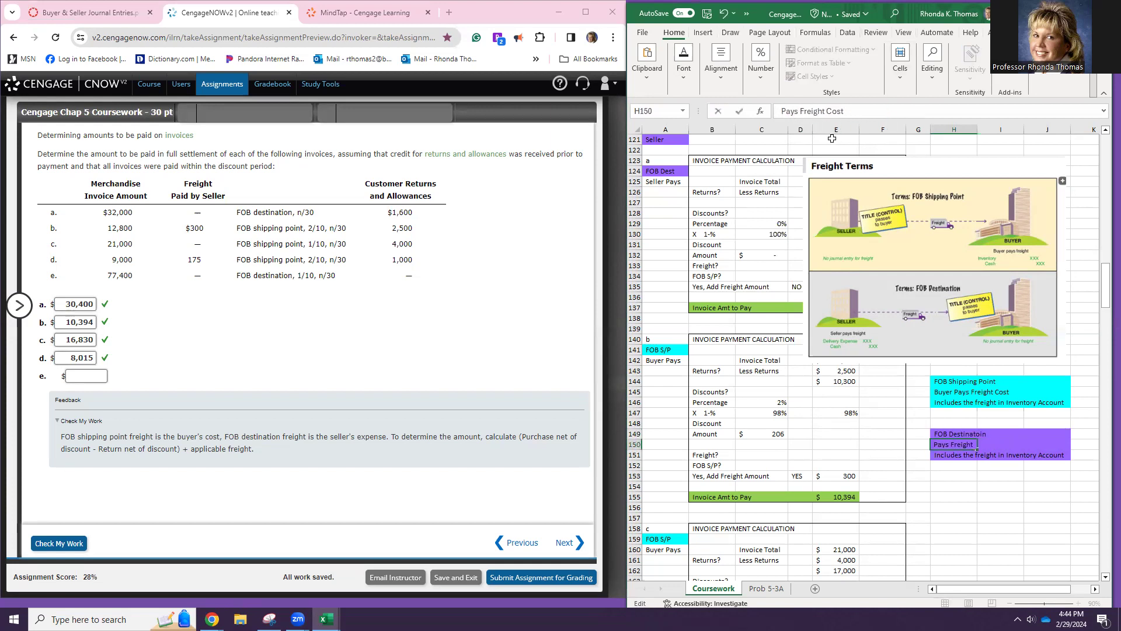
type("Sellers Pays")
key("Return")
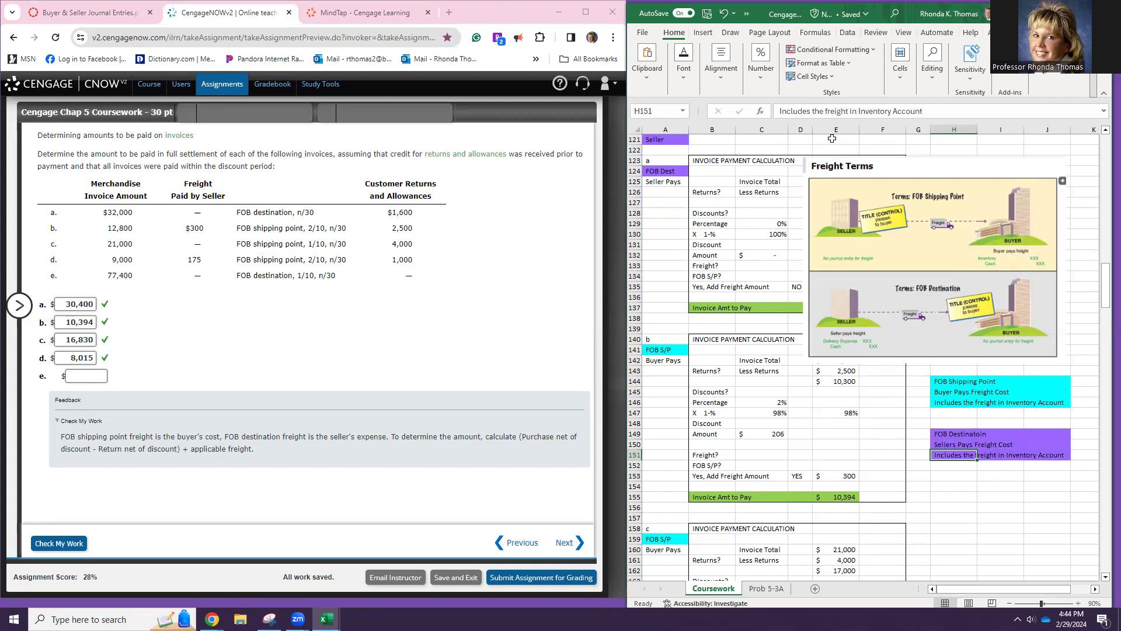
- Change the third line to say freight is included in Delivery Expense
left_click(922, 110)
key("BackSpace")
key("BackSpace")
key("BackSpace")
key("BackSpace")
key("BackSpace")
key("BackSpace")
key("BackSpace")
key("BackSpace")
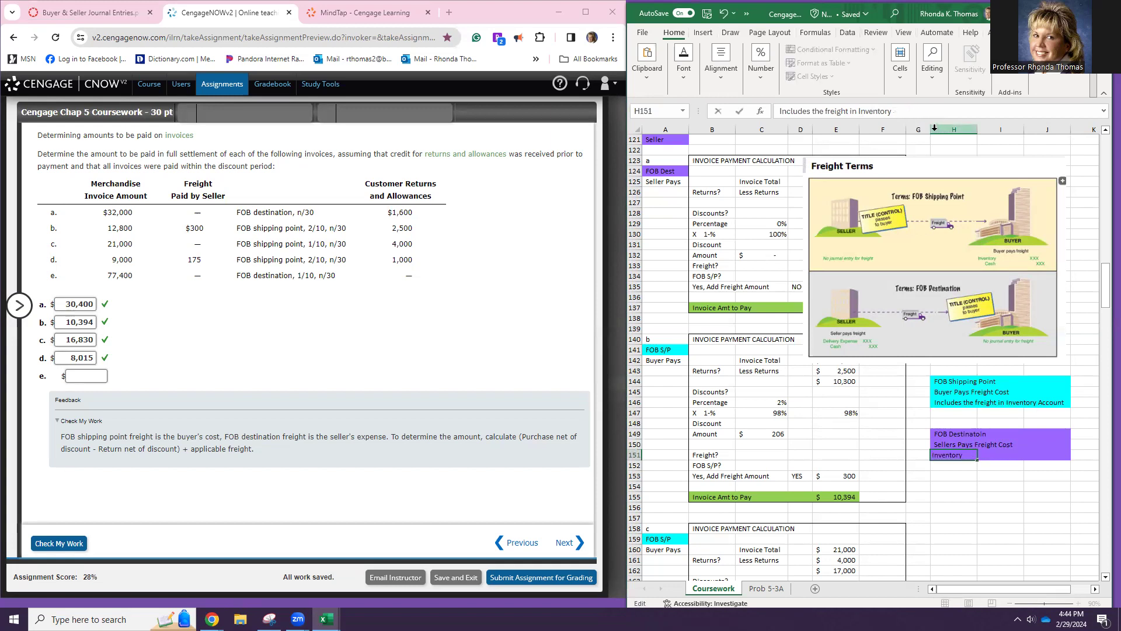
key("BackSpace")
key("BackSpace")
key("BackSpace")
key("BackSpace")
key("BackSpace")
key("BackSpace")
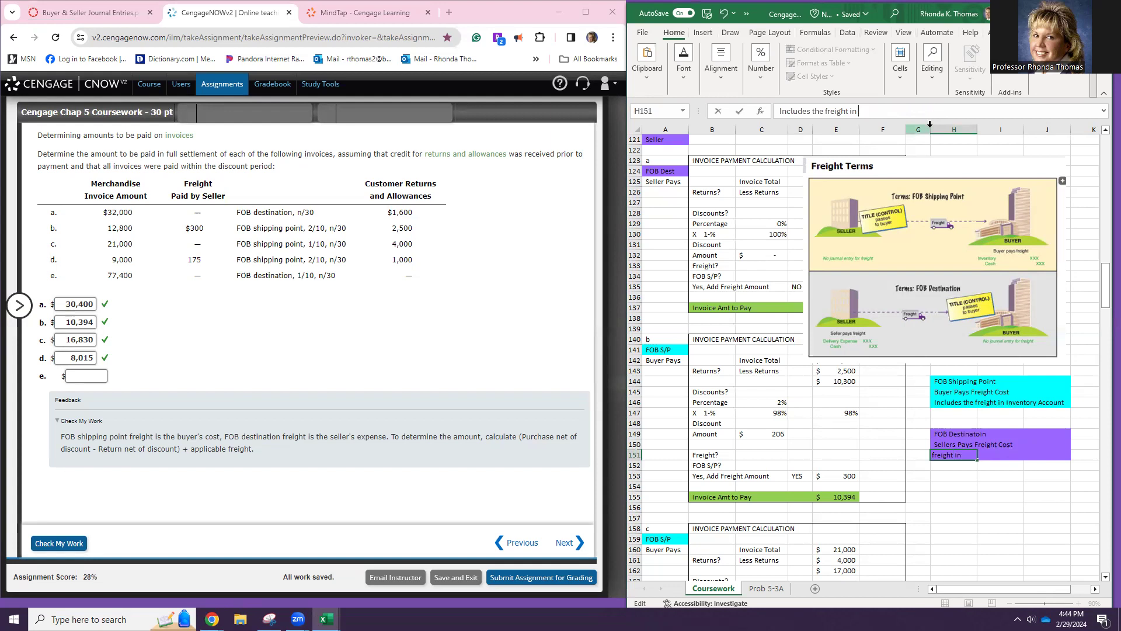
type("D")
type("elivery E")
type("xep")
key("BackSpace")
key("BackSpace")
type("pense")
key("Return")
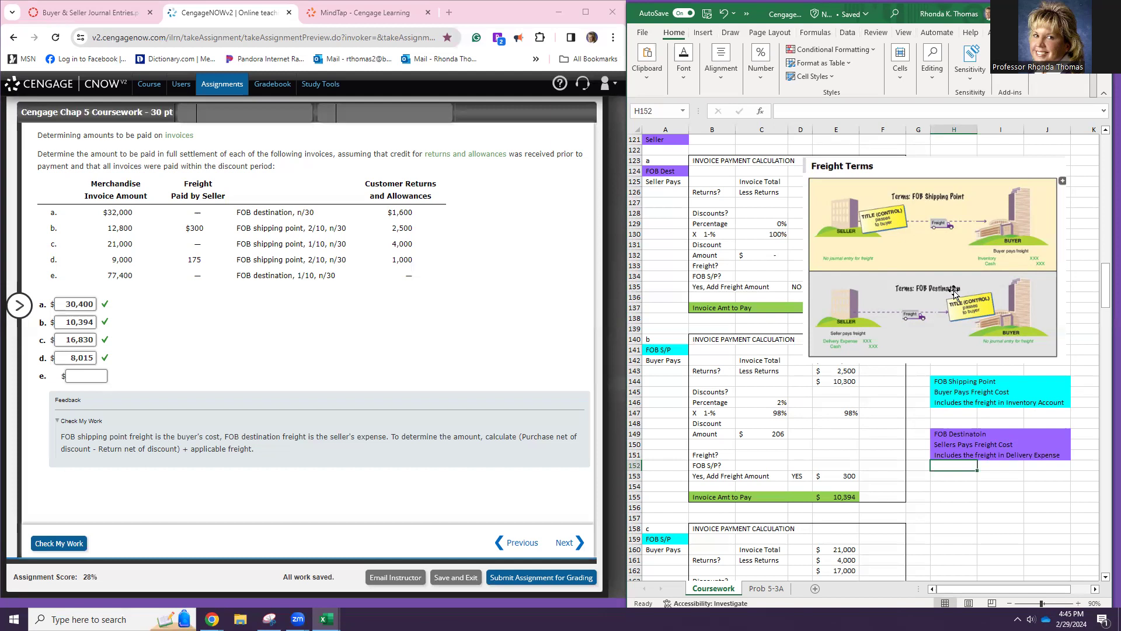
left_click_drag(950, 222, 993, 201)
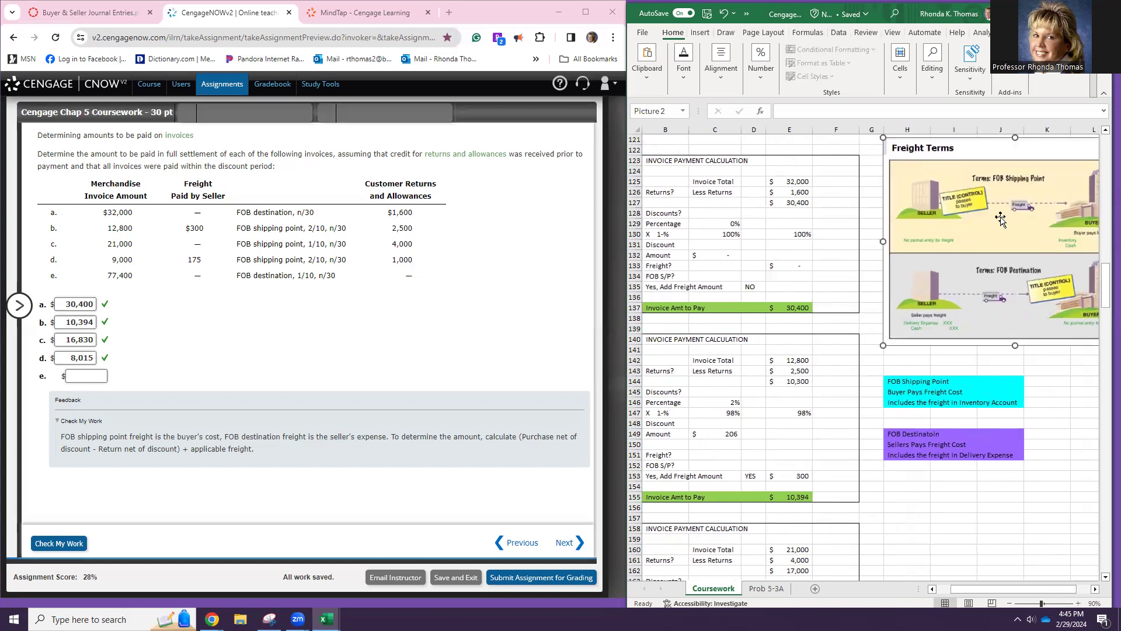
left_click(820, 246)
key("Left")
key("Left")
key("Left")
key("Left")
key("Left")
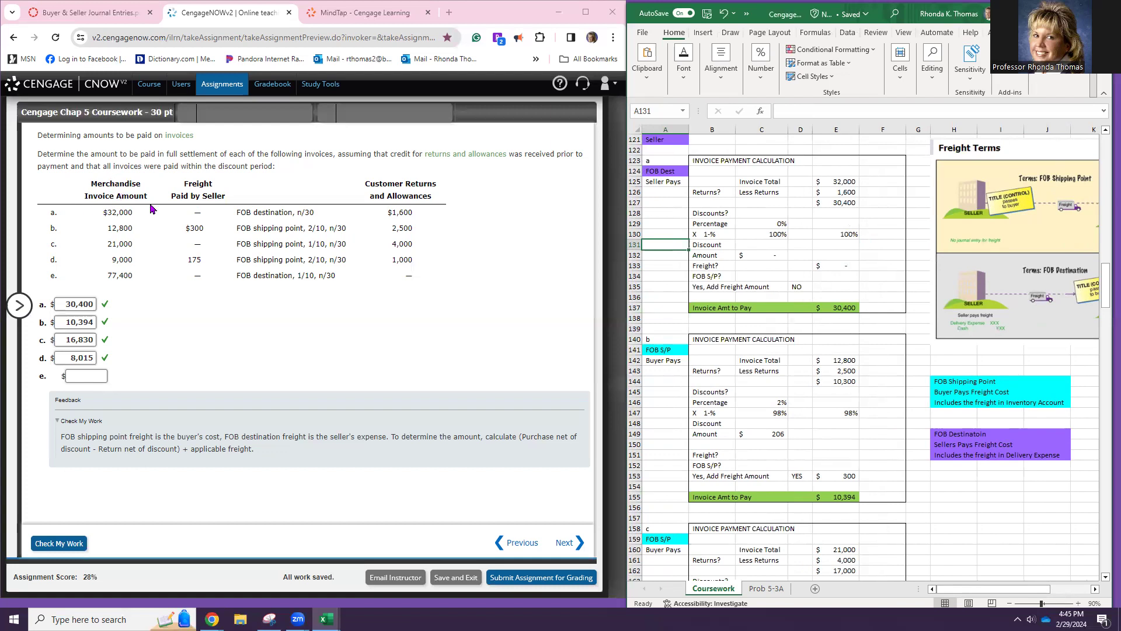
left_click(836, 178)
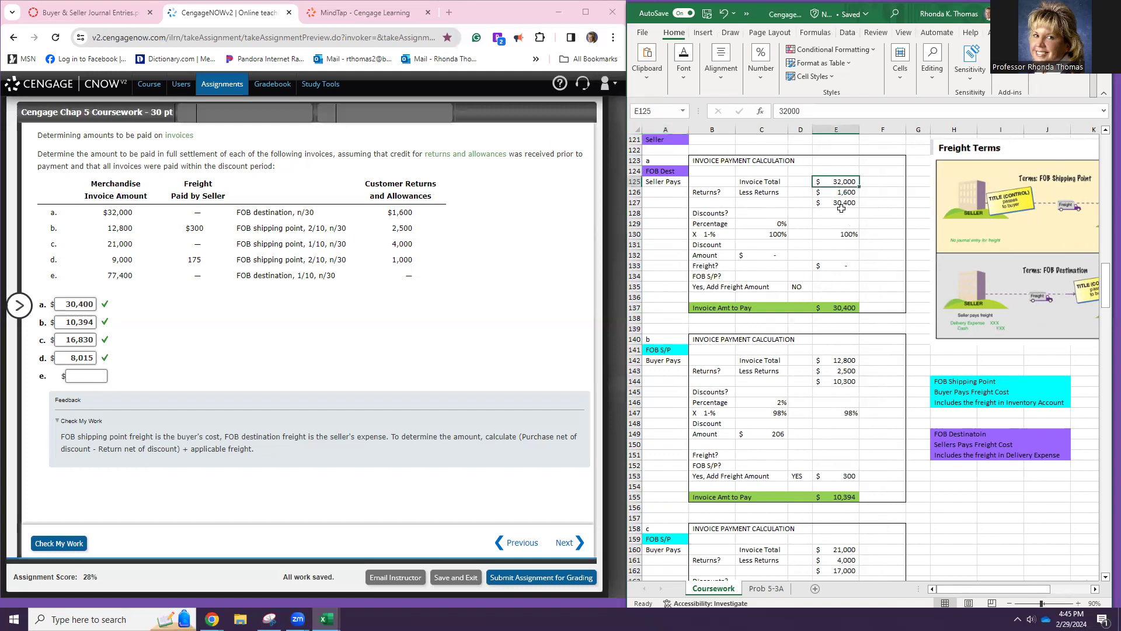
left_click(402, 222)
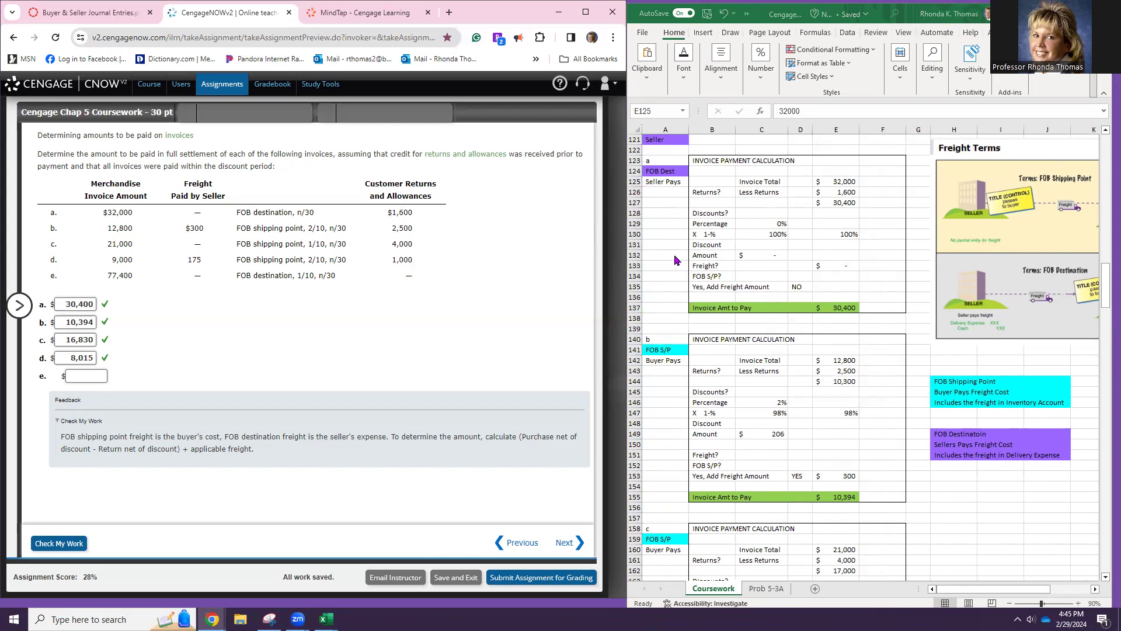
scroll(672, 211, "up", 1)
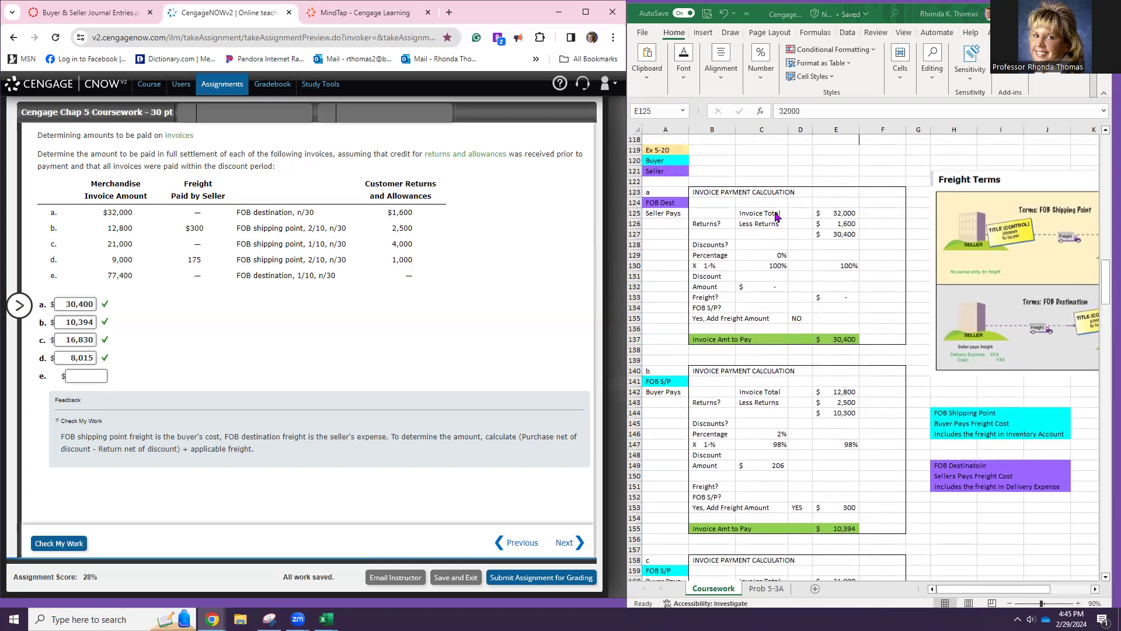
left_click(828, 222)
left_click(827, 224)
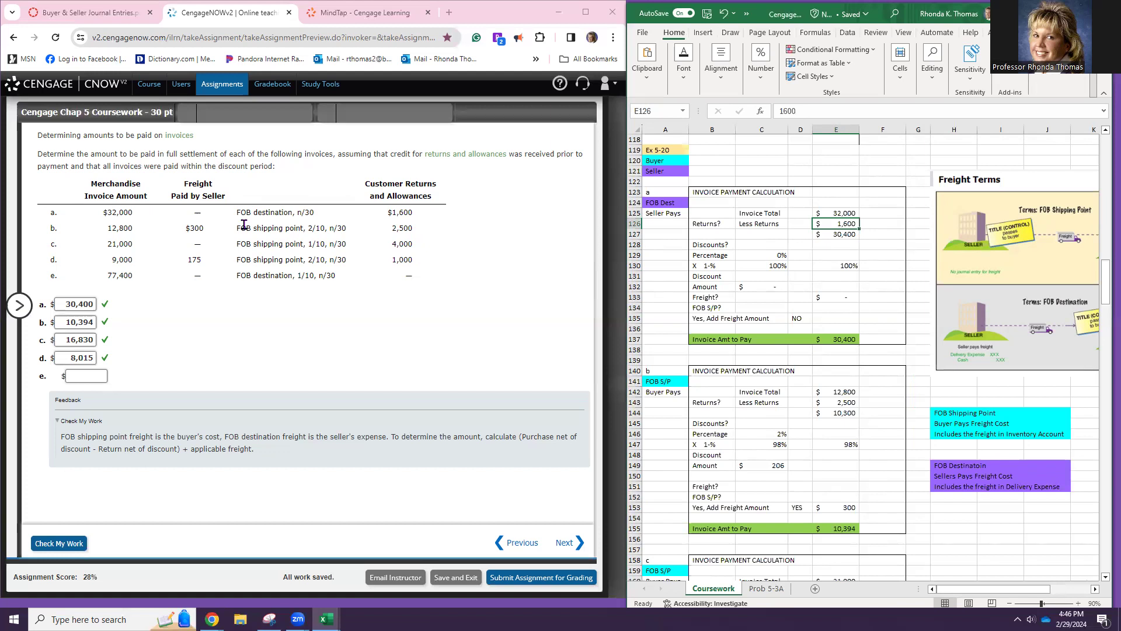
left_click_drag(241, 213, 312, 215)
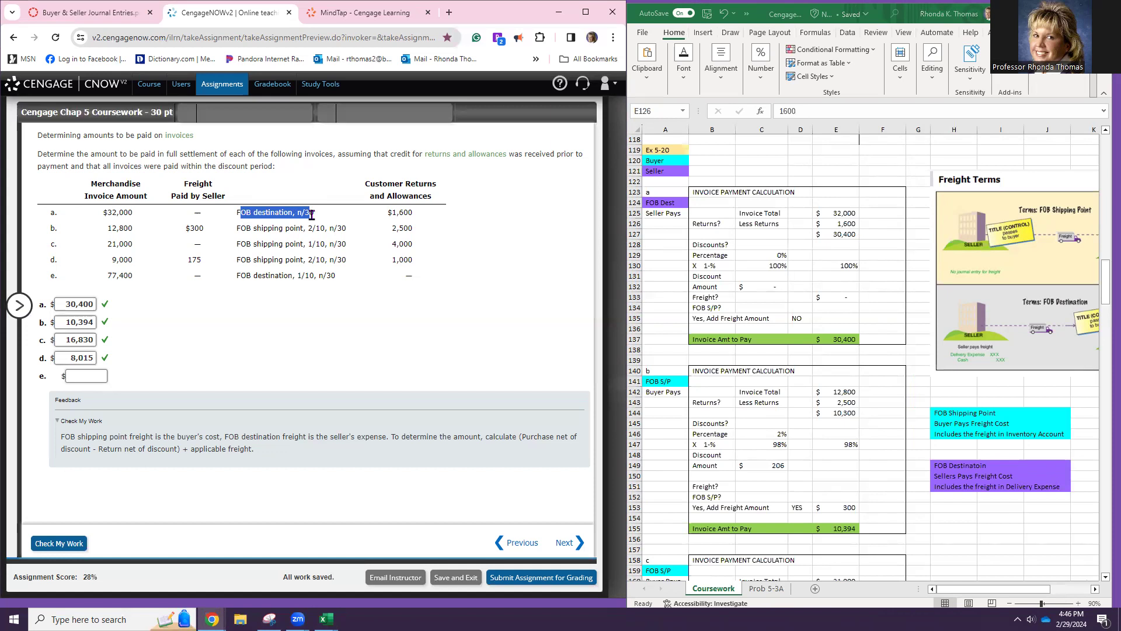
left_click(662, 203)
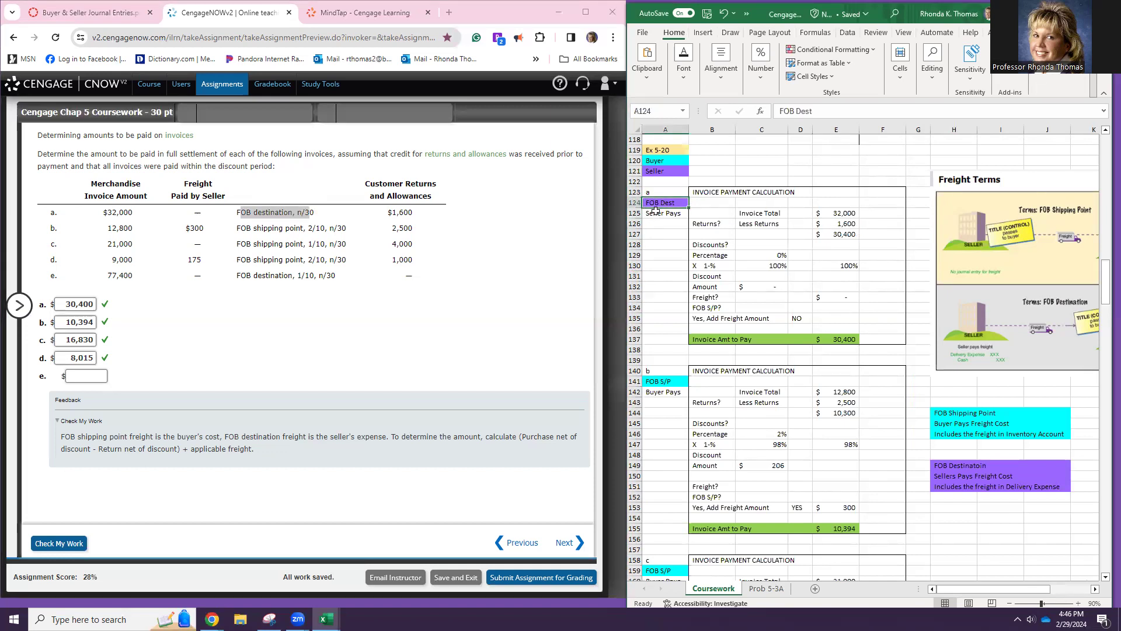
left_click(661, 213)
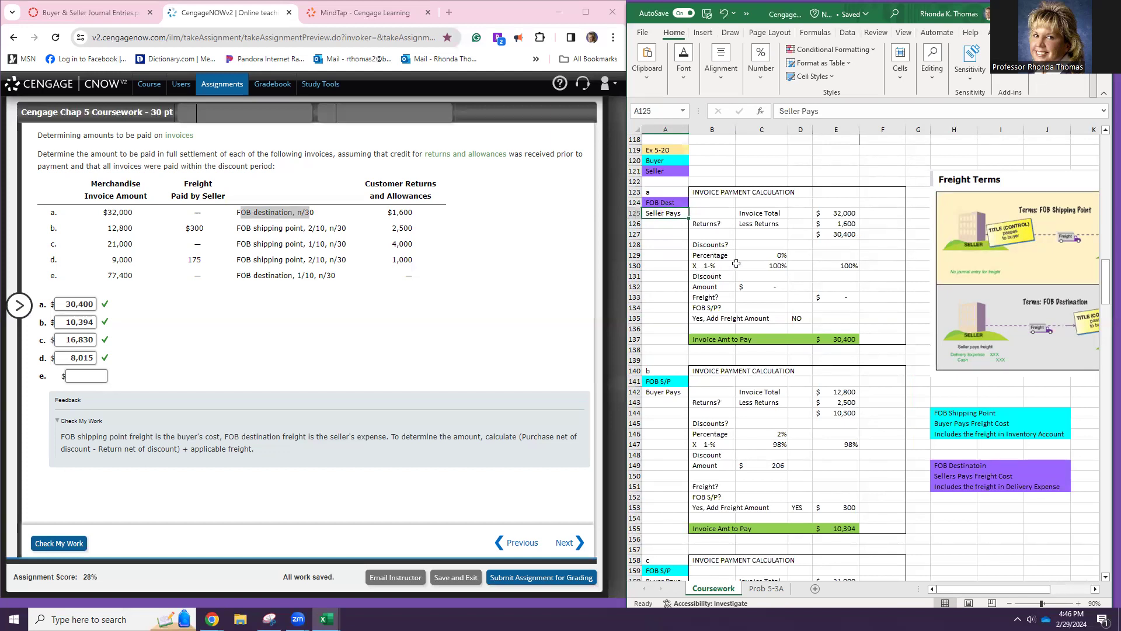
left_click(772, 255)
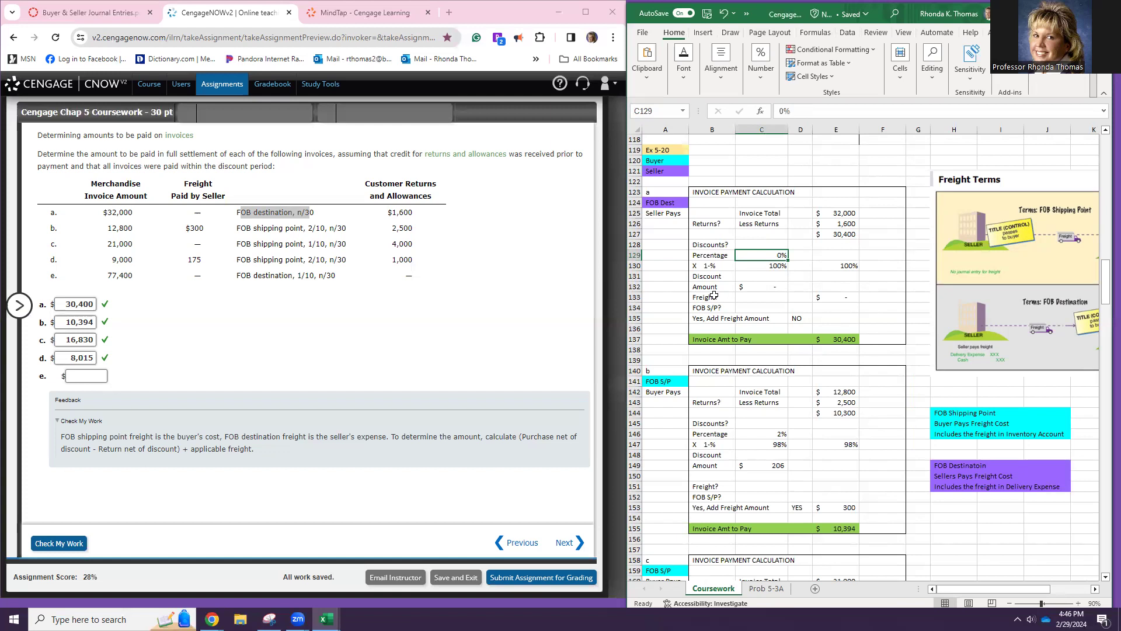
left_click_drag(708, 297, 873, 300)
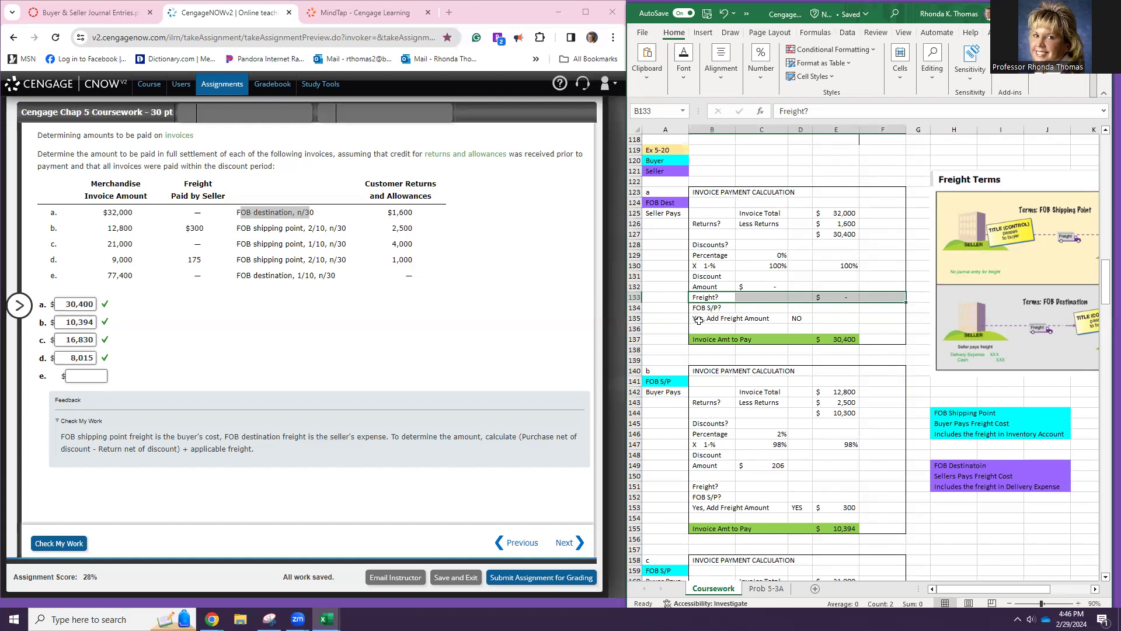
- Insert blank cells at B133:F133, shifting the Freight? lines down one row
right_click(720, 297)
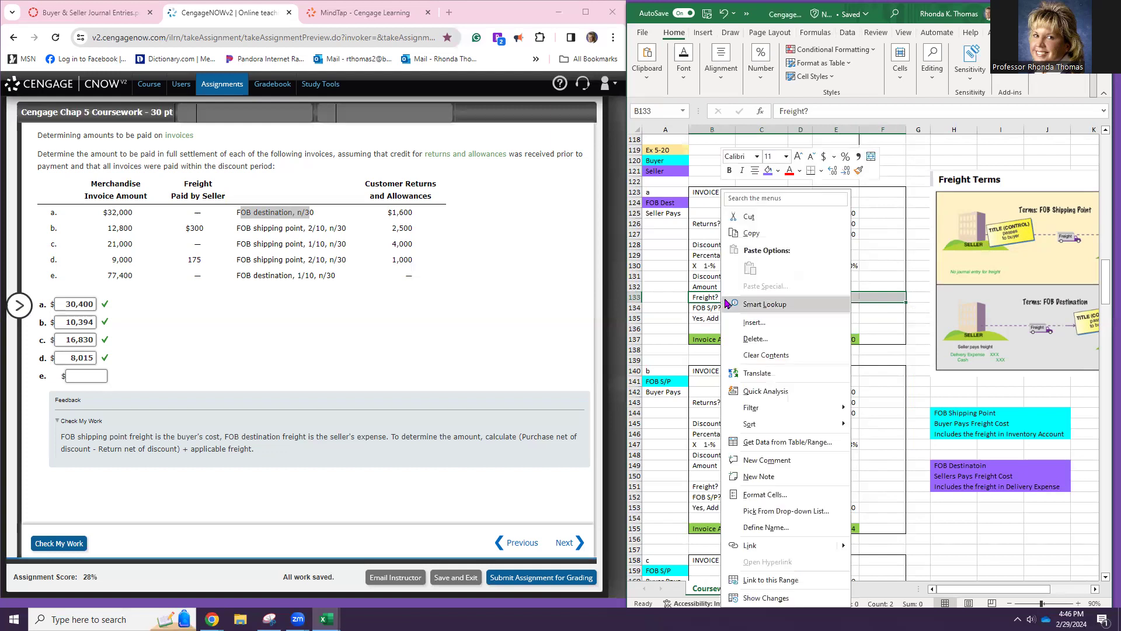
left_click(751, 326)
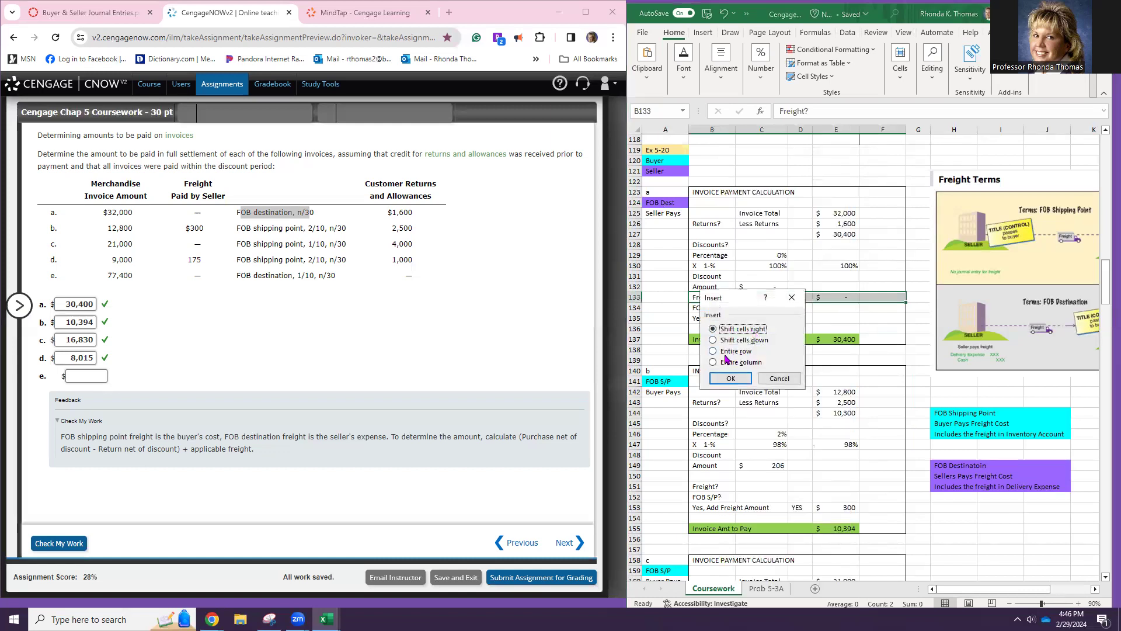
left_click(714, 340)
left_click(730, 378)
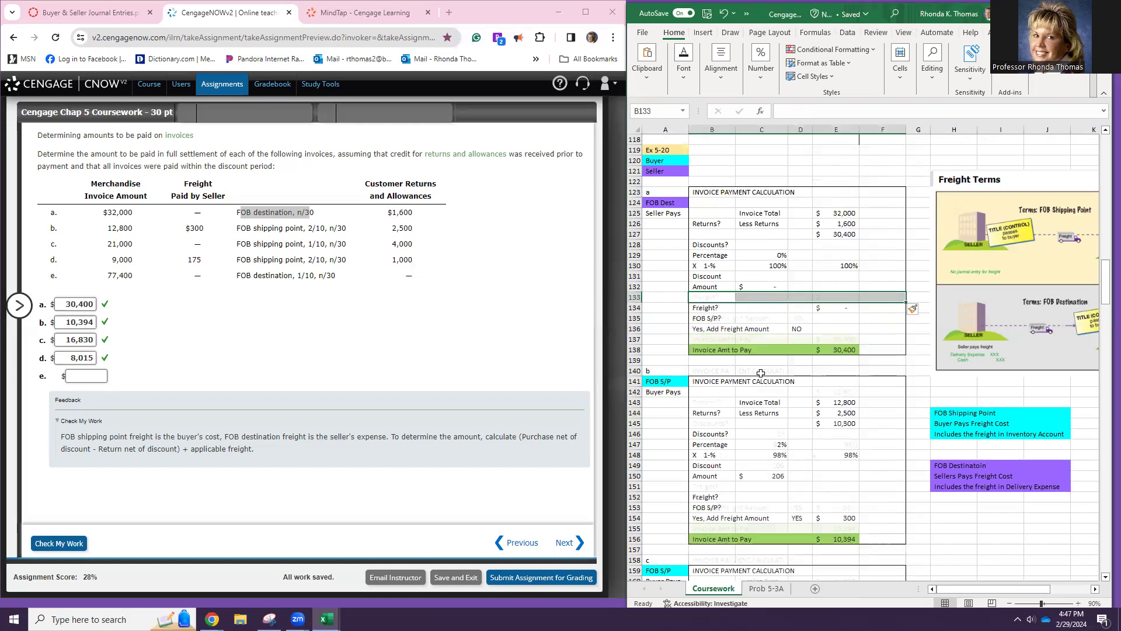
left_click(844, 371)
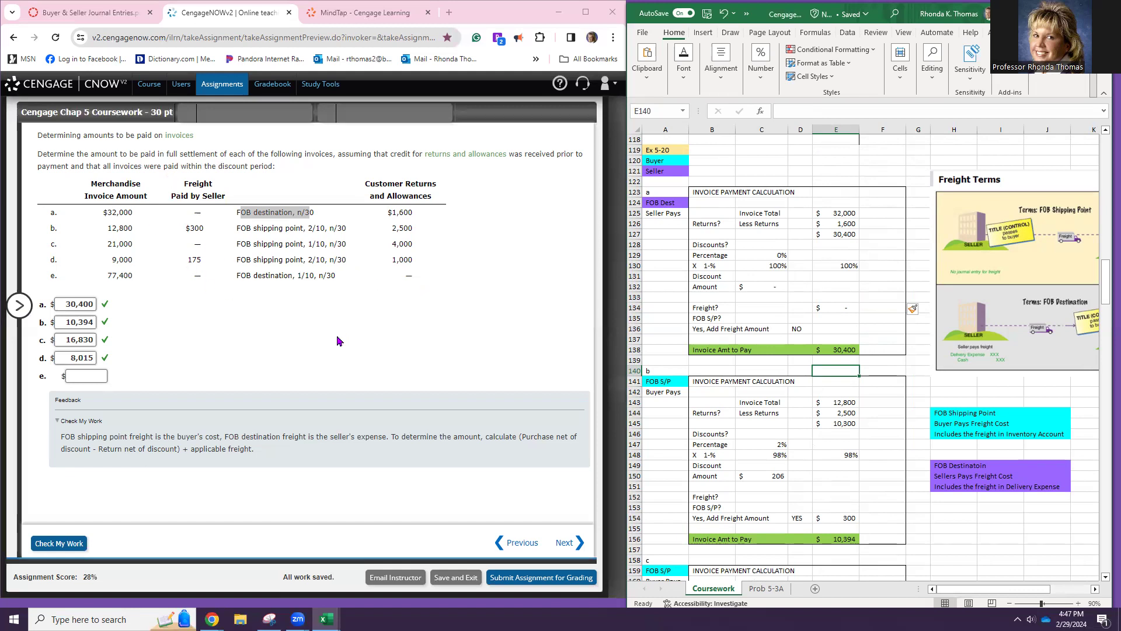
- Compare invoice a's amount with its entered answer and review invoice b's =E143-E144 net amount
left_click(831, 350)
left_click(93, 305)
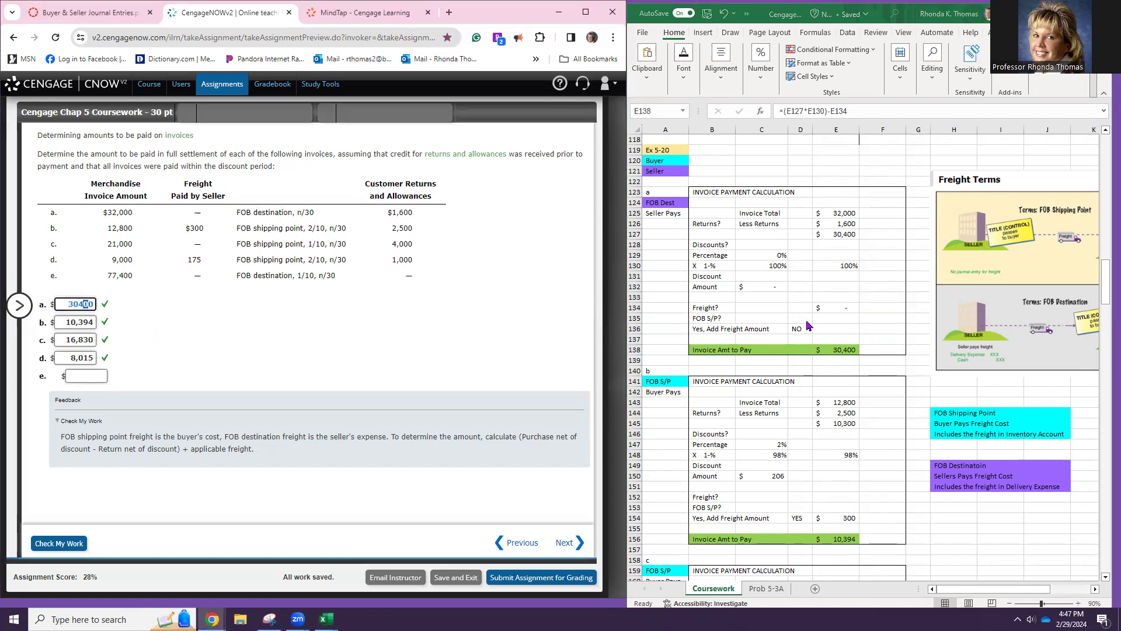
scroll(812, 309, "down", 5)
left_click(837, 245)
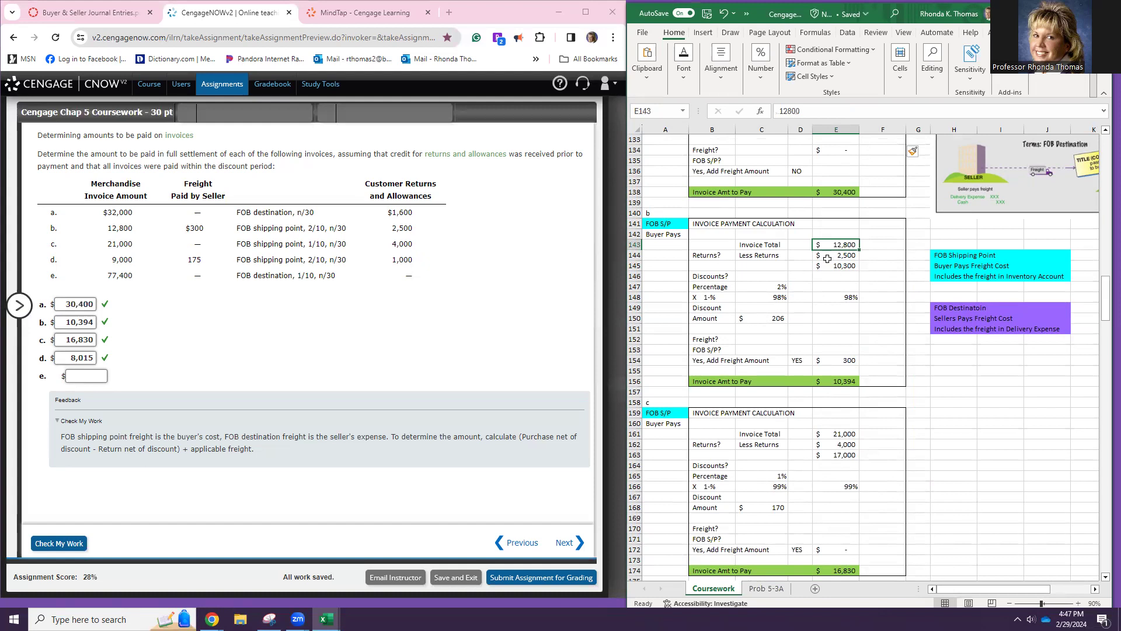
left_click(852, 266)
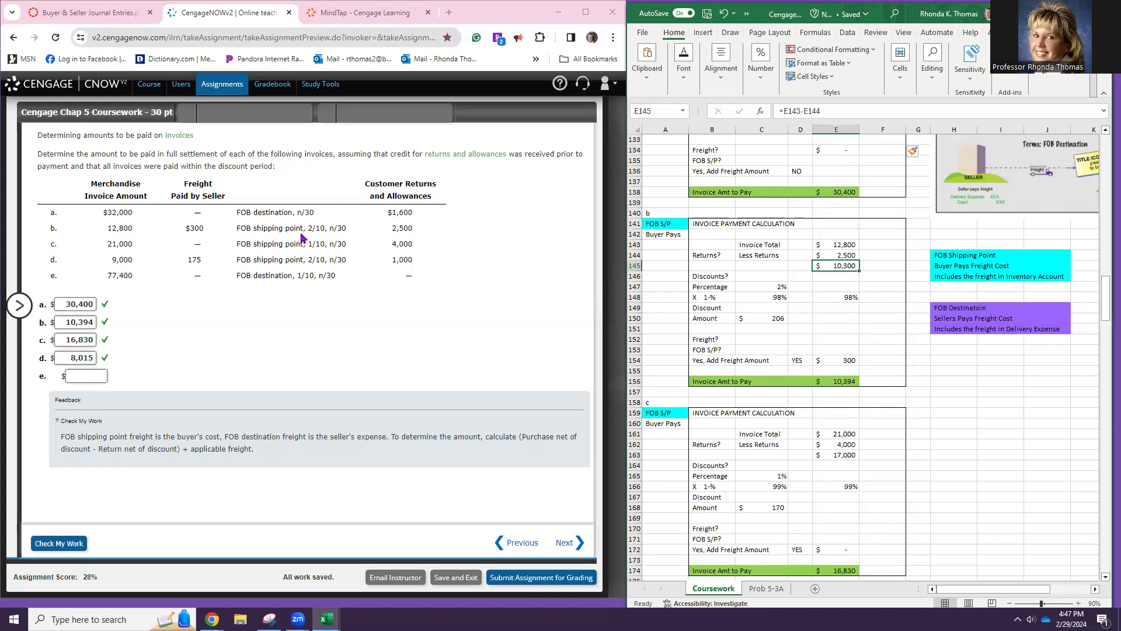
left_click(745, 286)
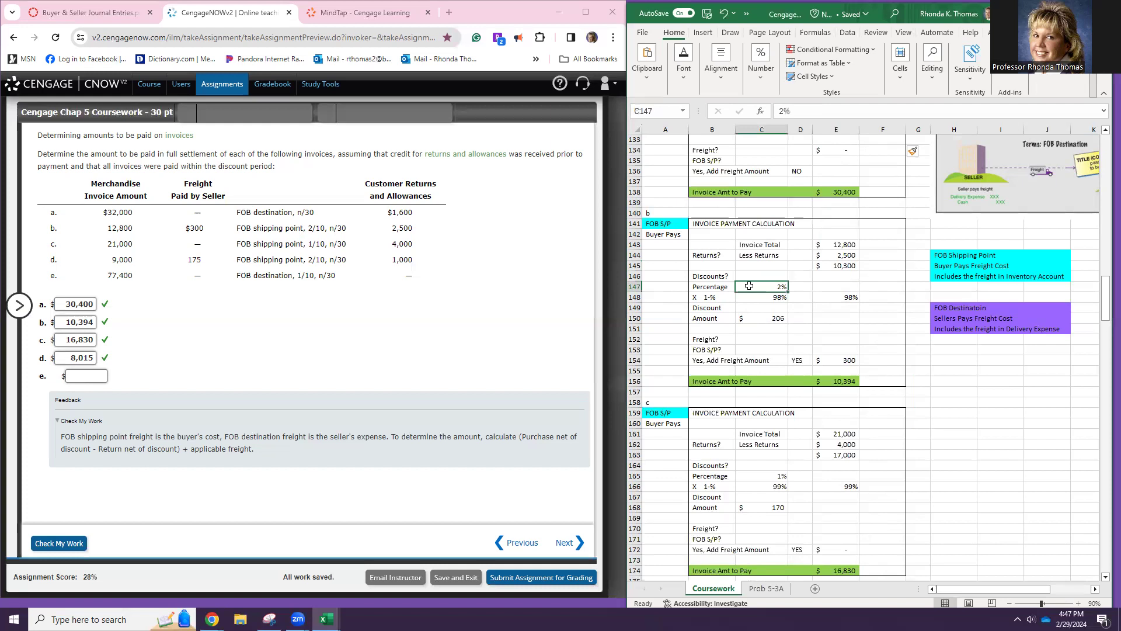
left_click(755, 298)
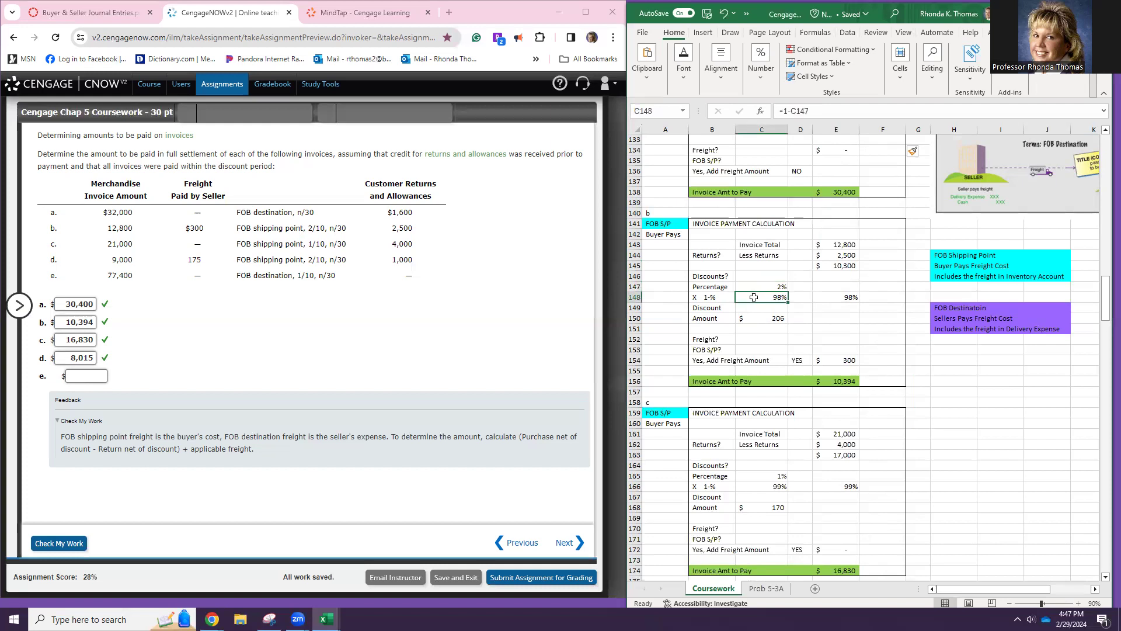
left_click(766, 320)
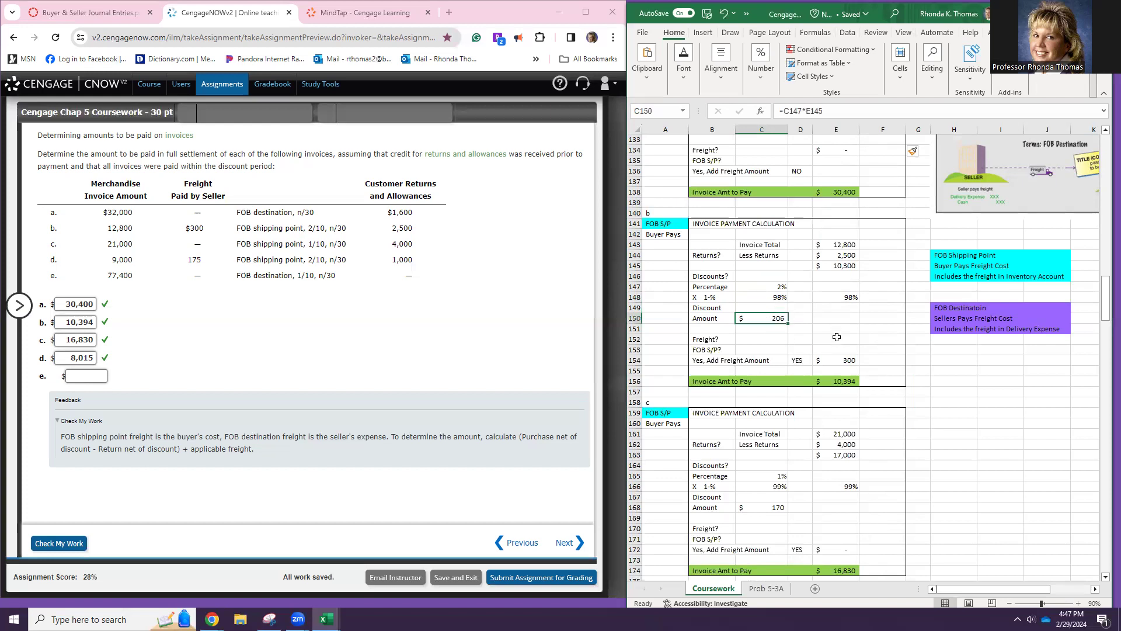
left_click(723, 340)
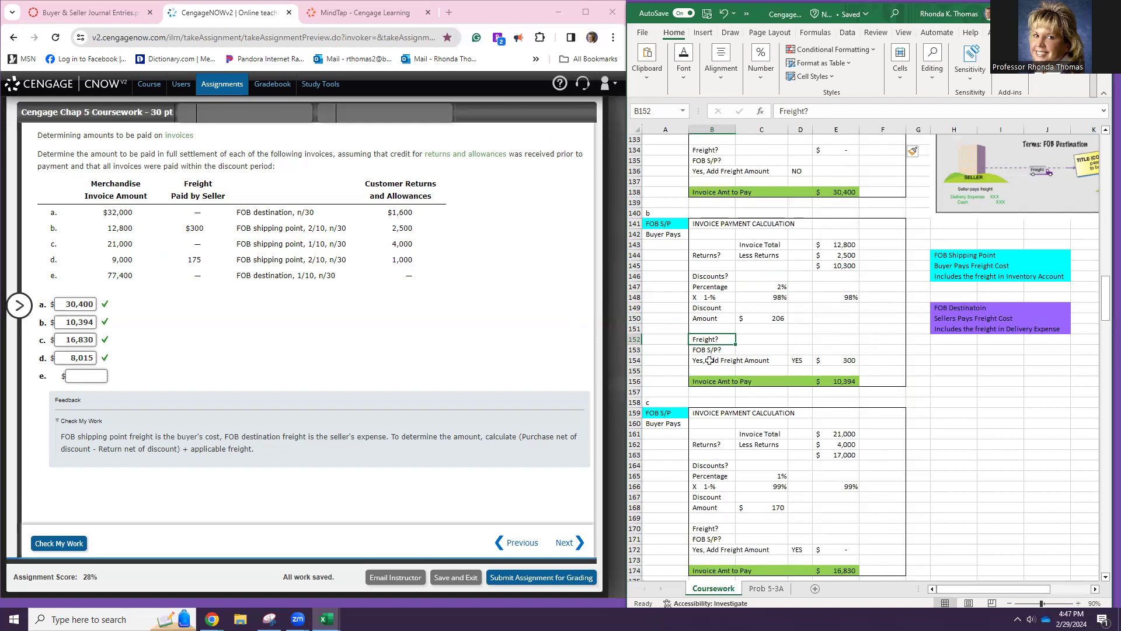
left_click(796, 360)
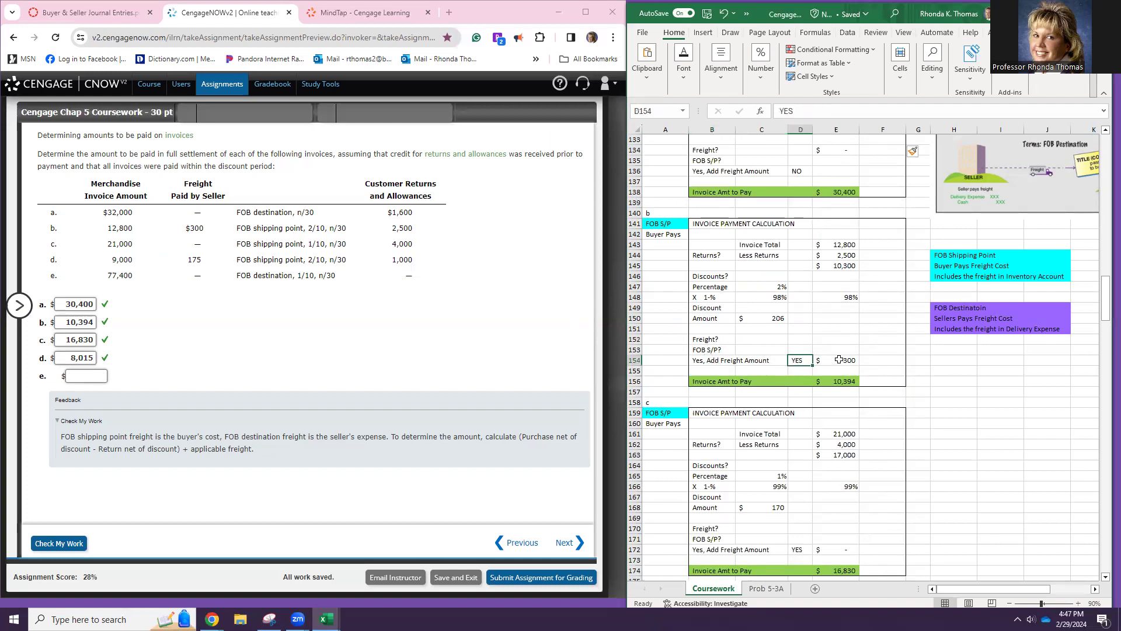
left_click(839, 360)
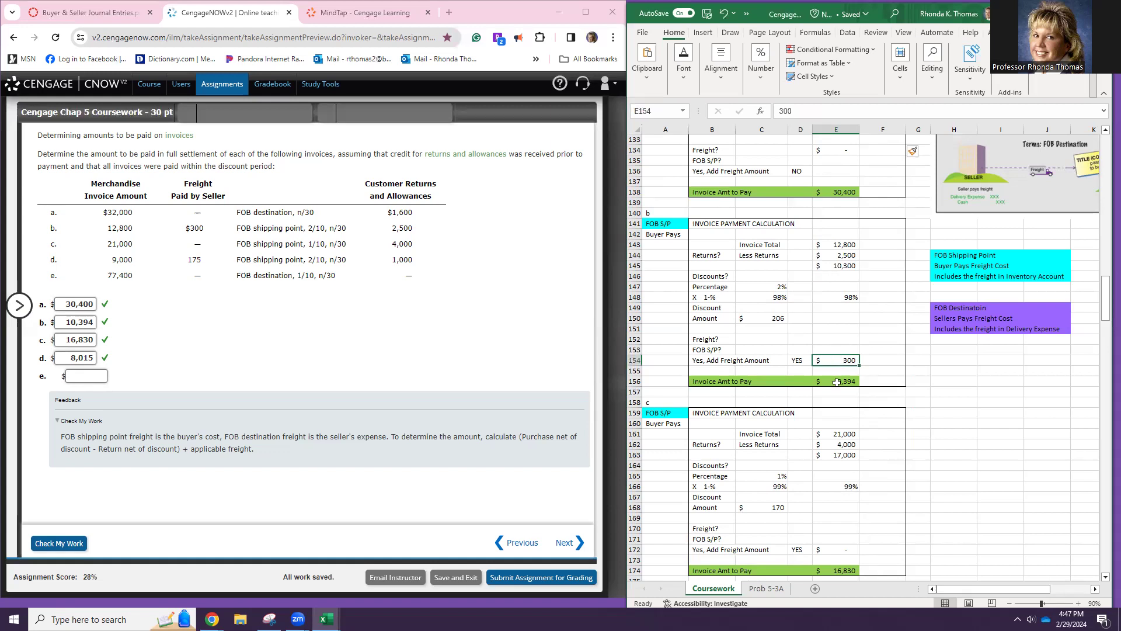
left_click(840, 383)
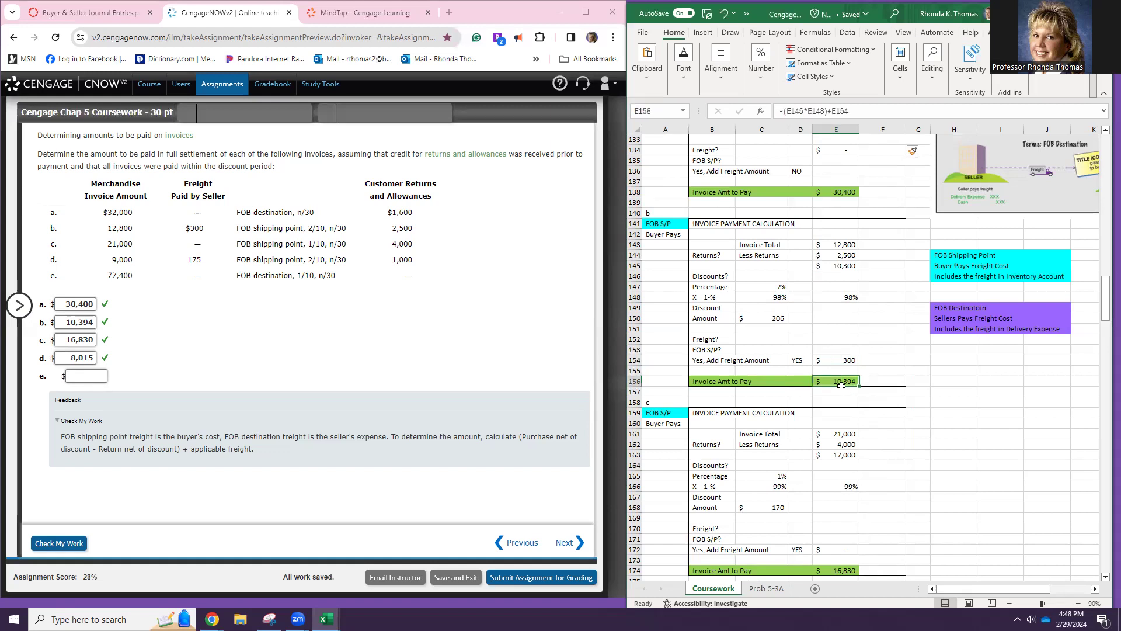
double_click(839, 382)
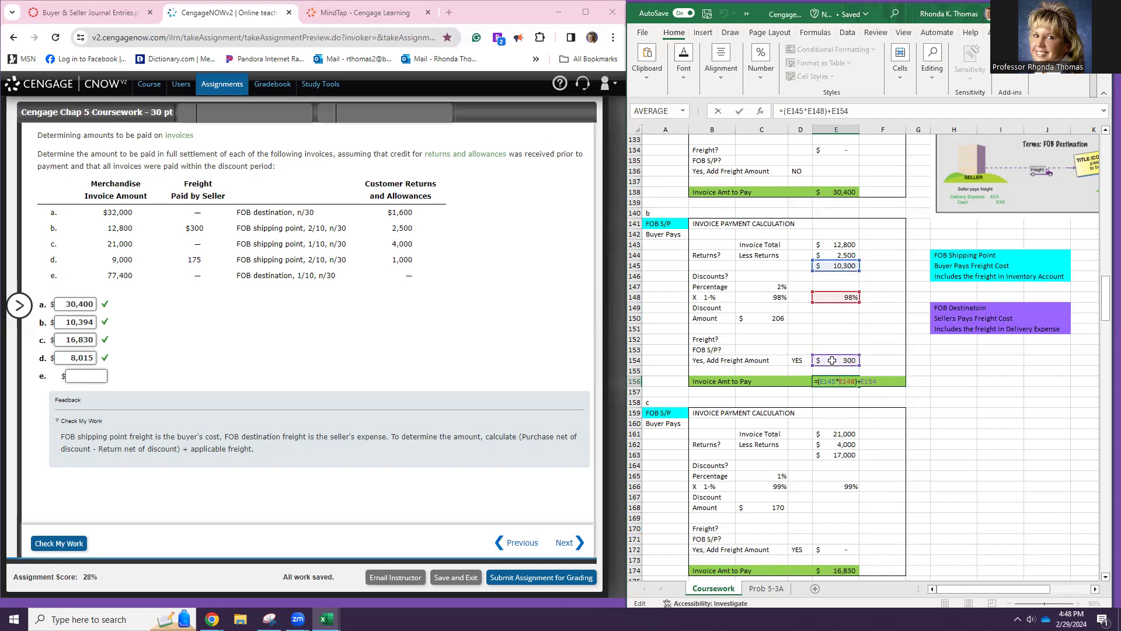
key("Return")
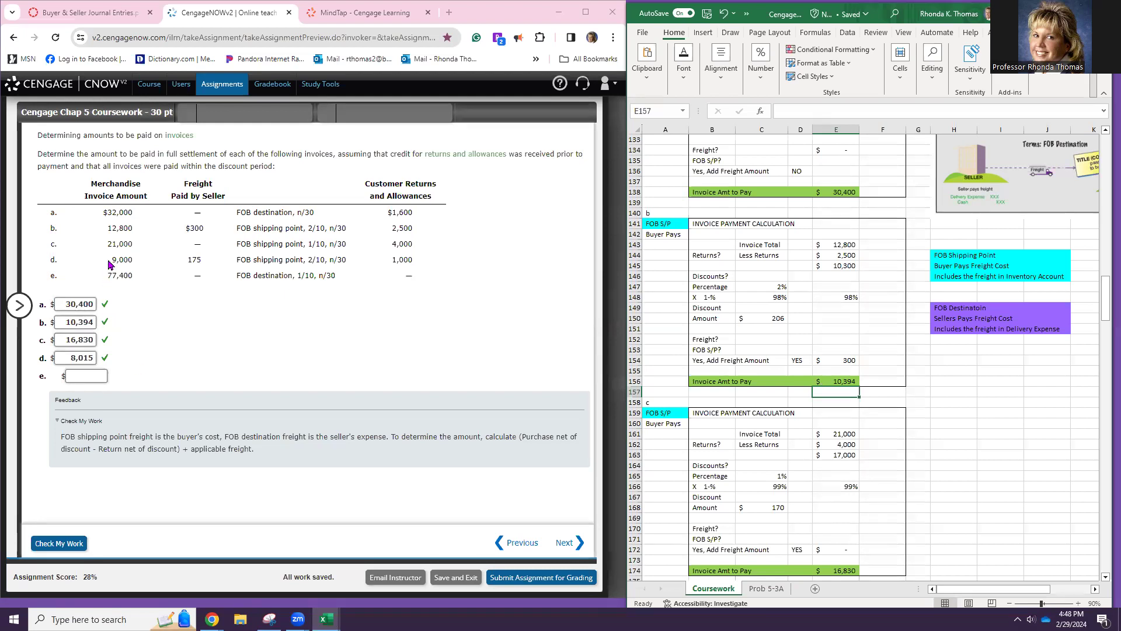
left_click(190, 292)
scroll(817, 388, "down", 6)
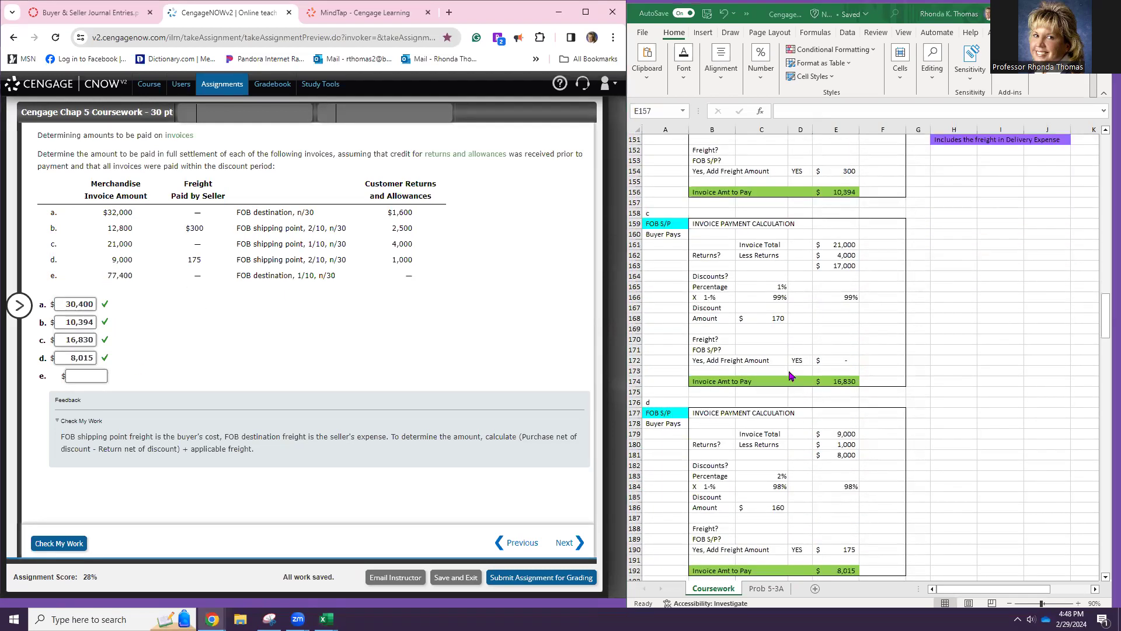
left_click(824, 244)
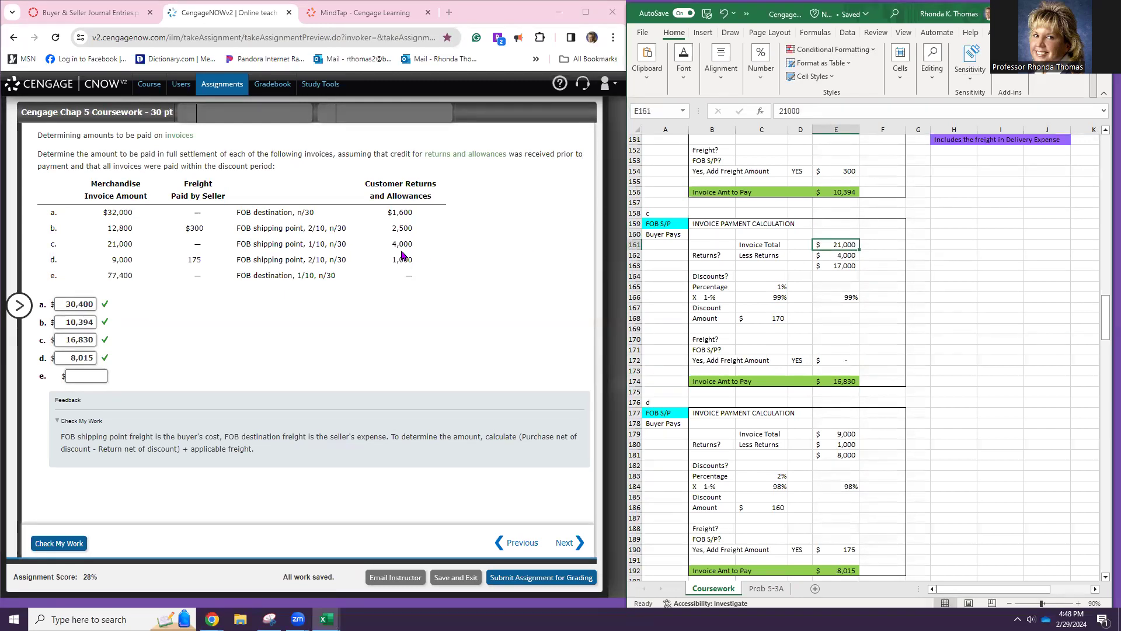
left_click(827, 255)
left_click(833, 266)
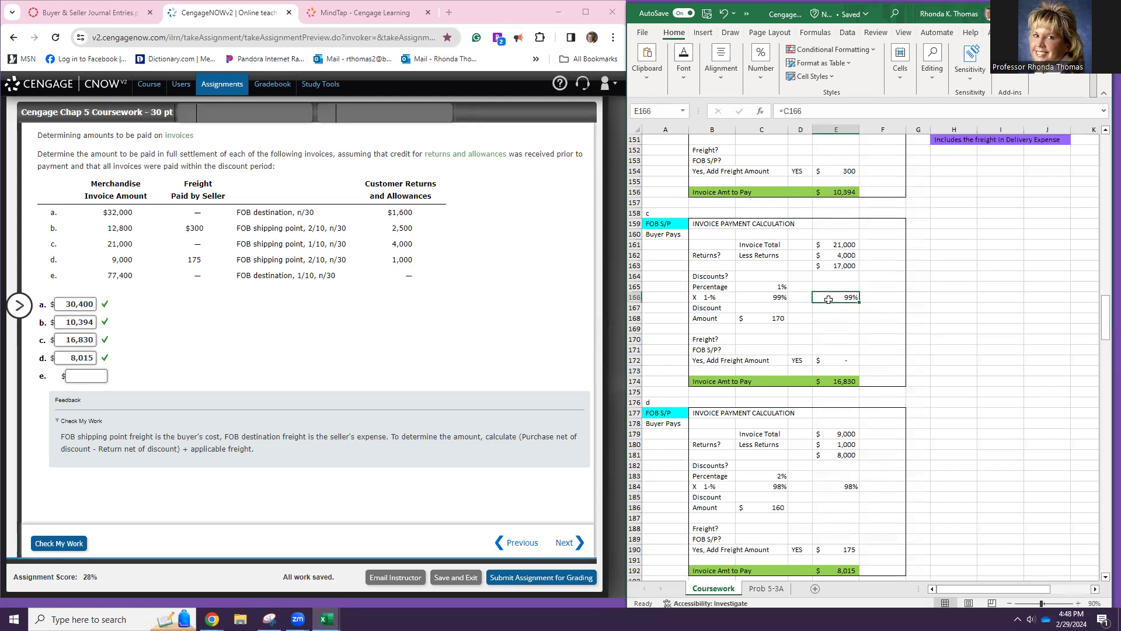
left_click(758, 316)
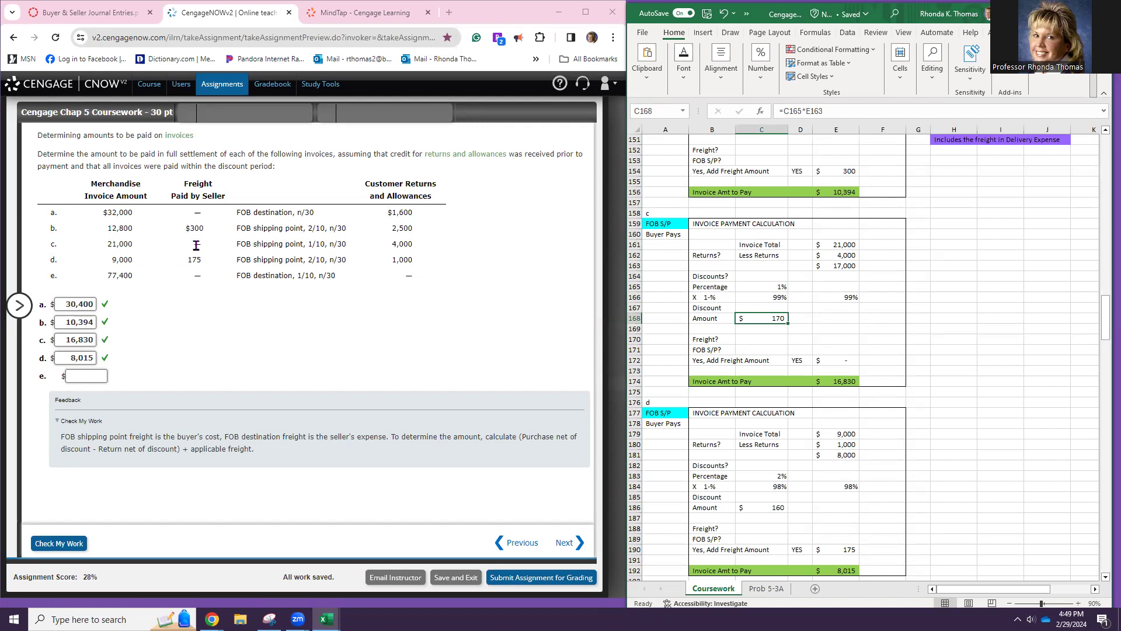
double_click(845, 358)
key("Return")
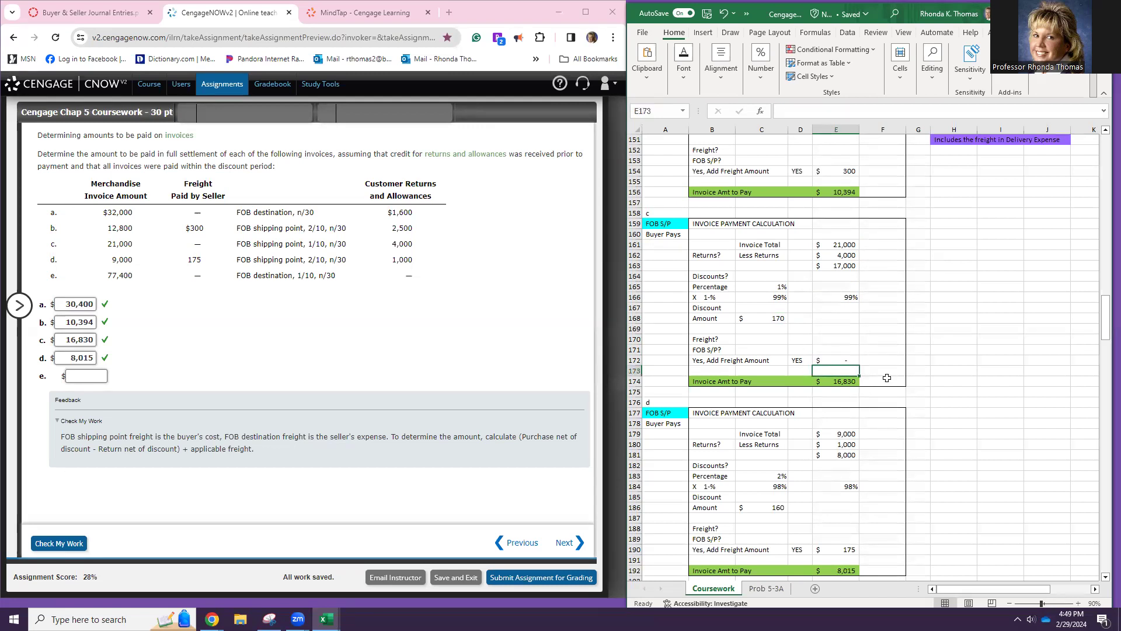
double_click(832, 383)
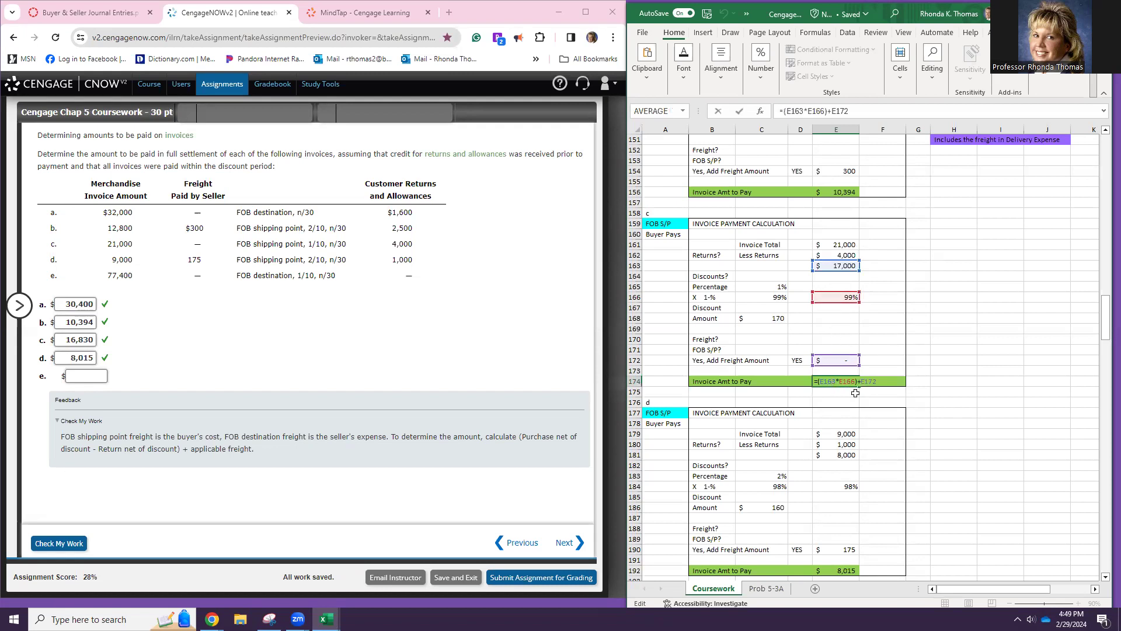
key("Return")
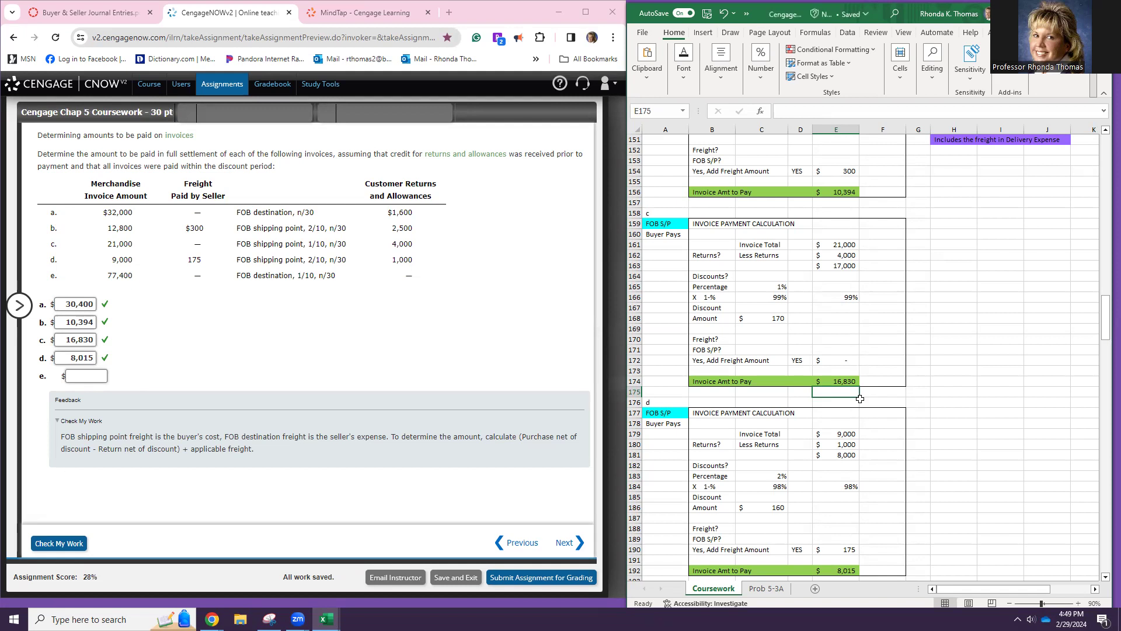
left_click(65, 338)
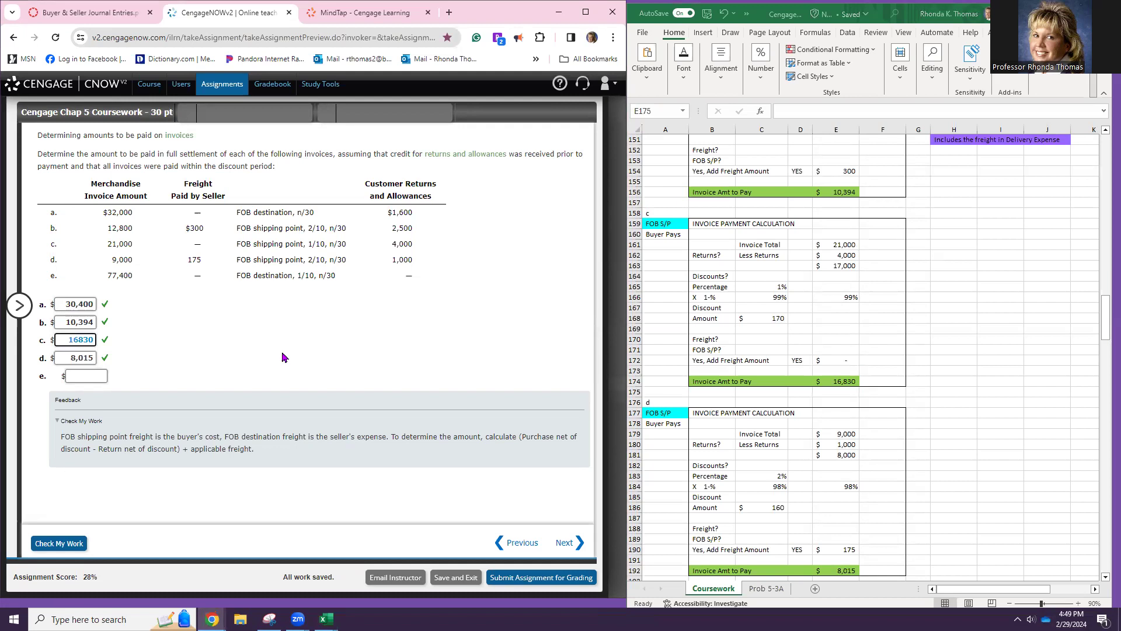
scroll(722, 380, "down", 8)
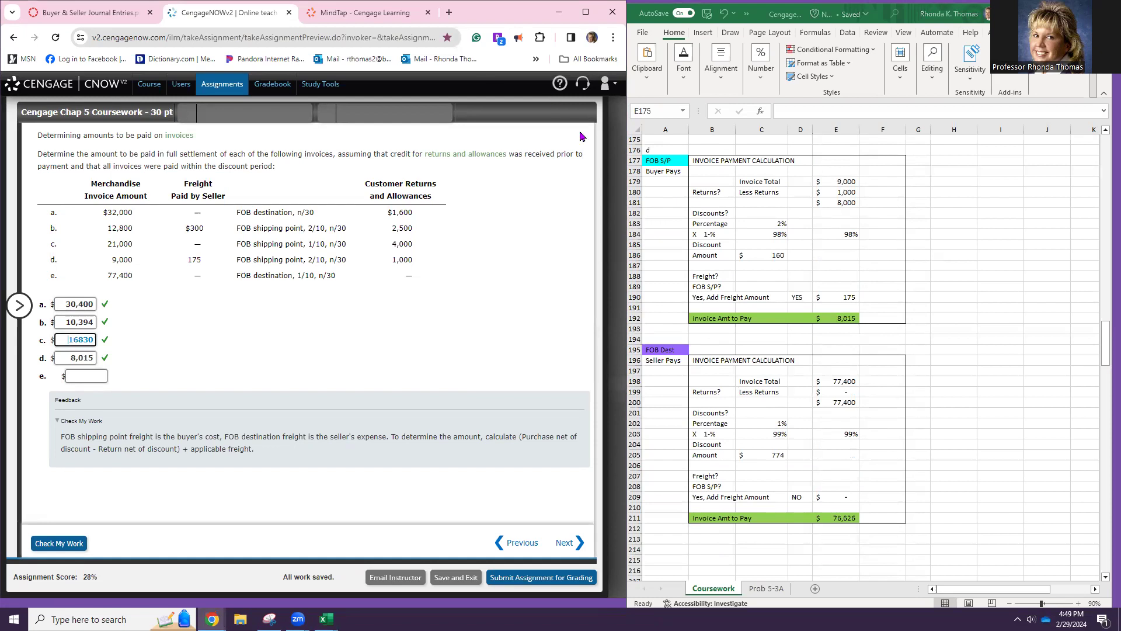
left_click(826, 182)
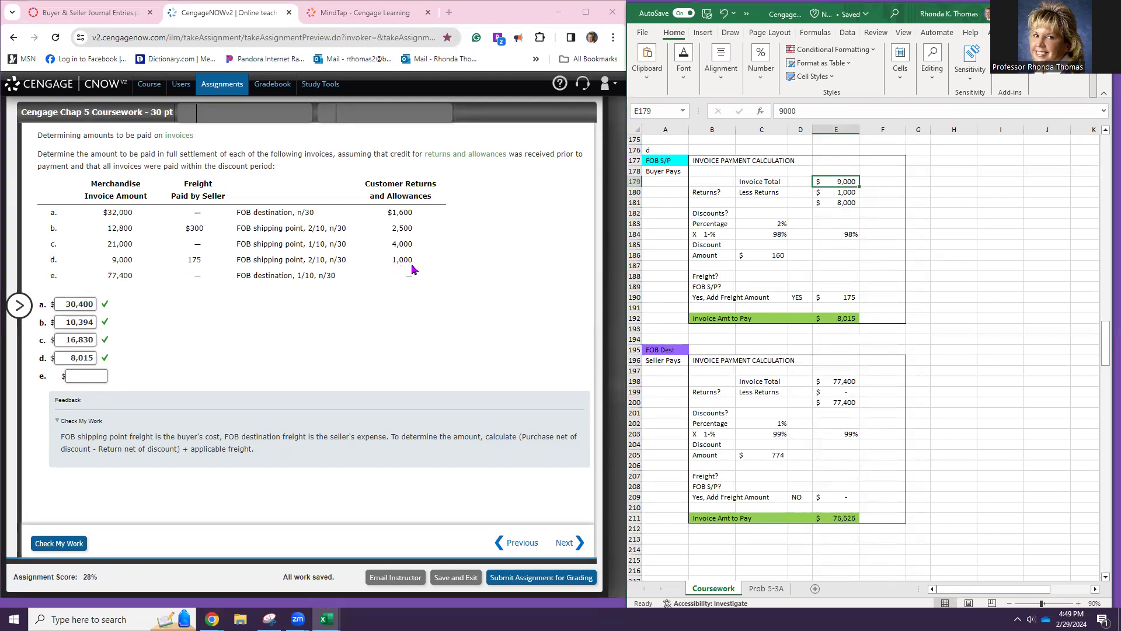
left_click(841, 202)
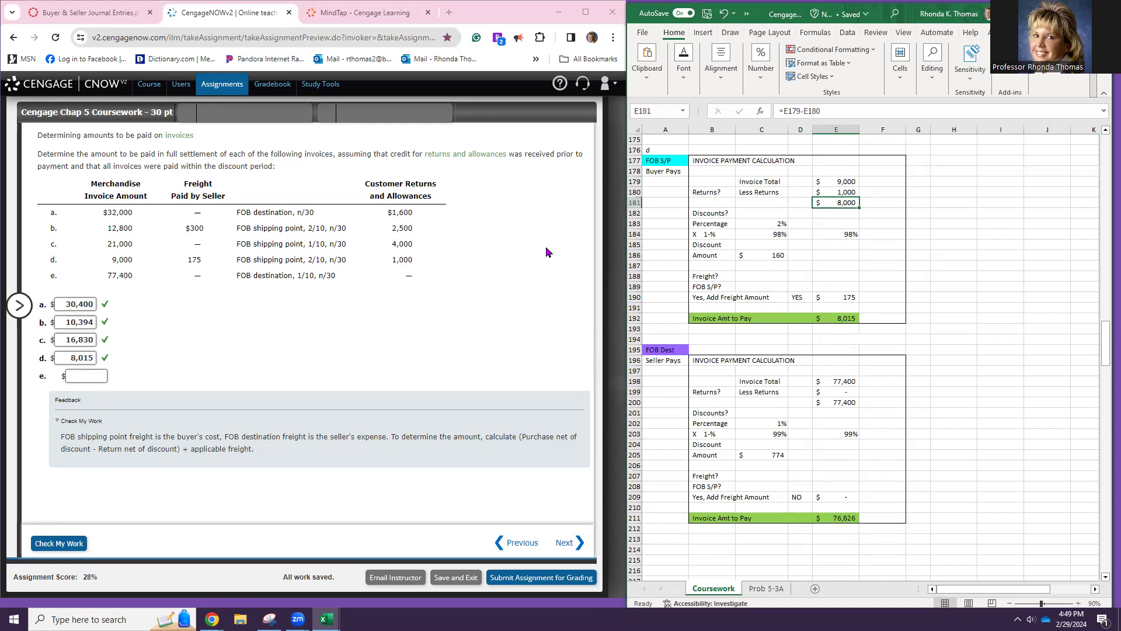
left_click(763, 233)
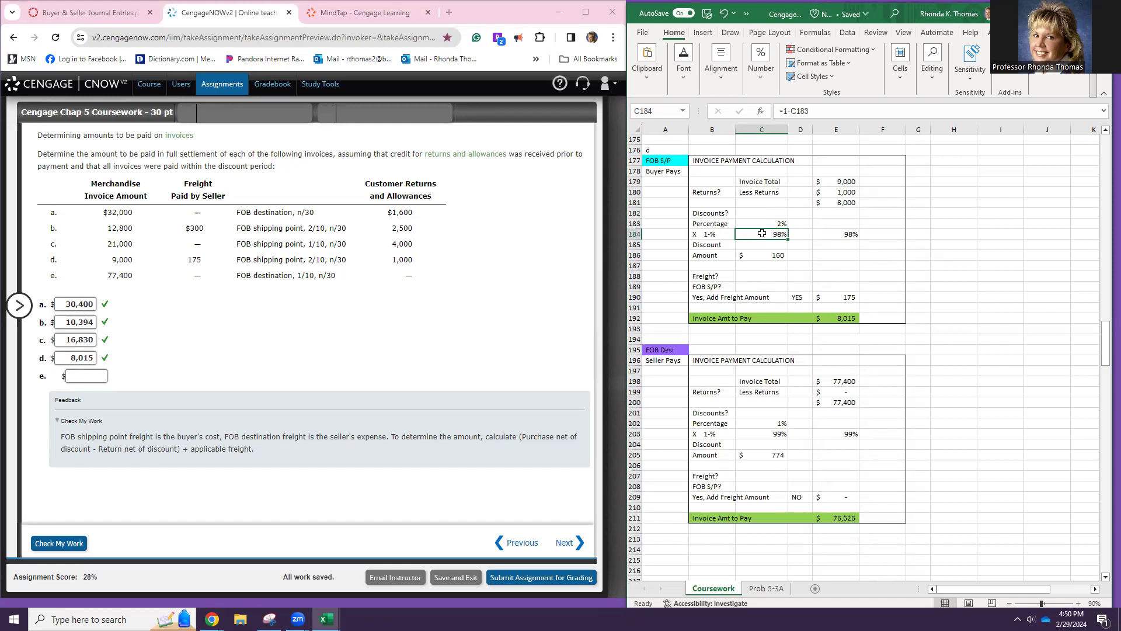
left_click(772, 256)
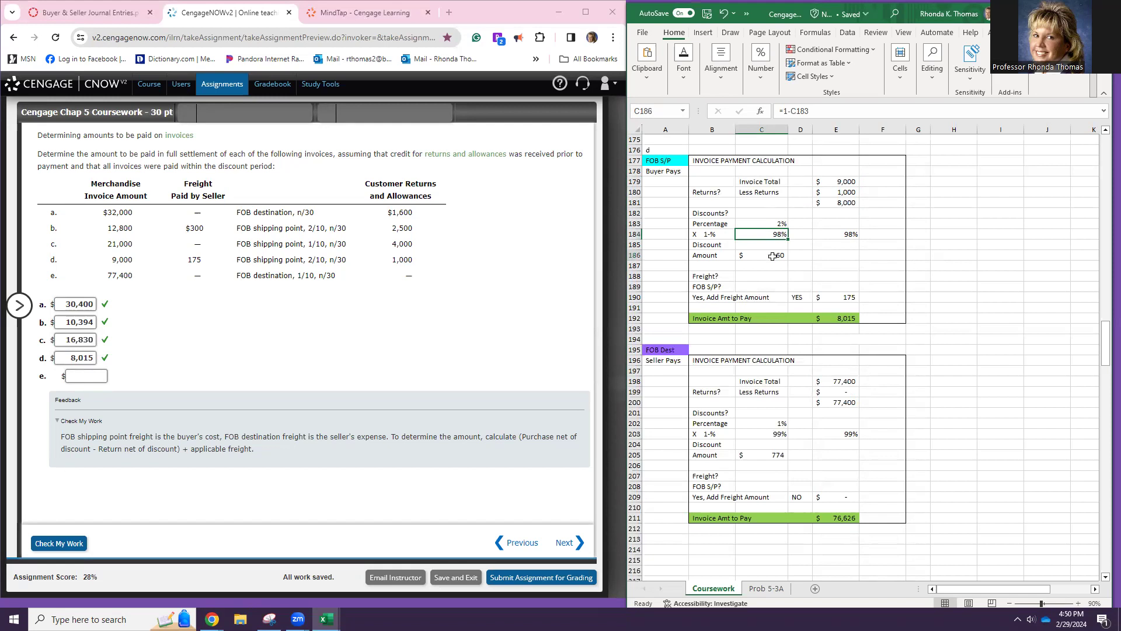
left_click(713, 276)
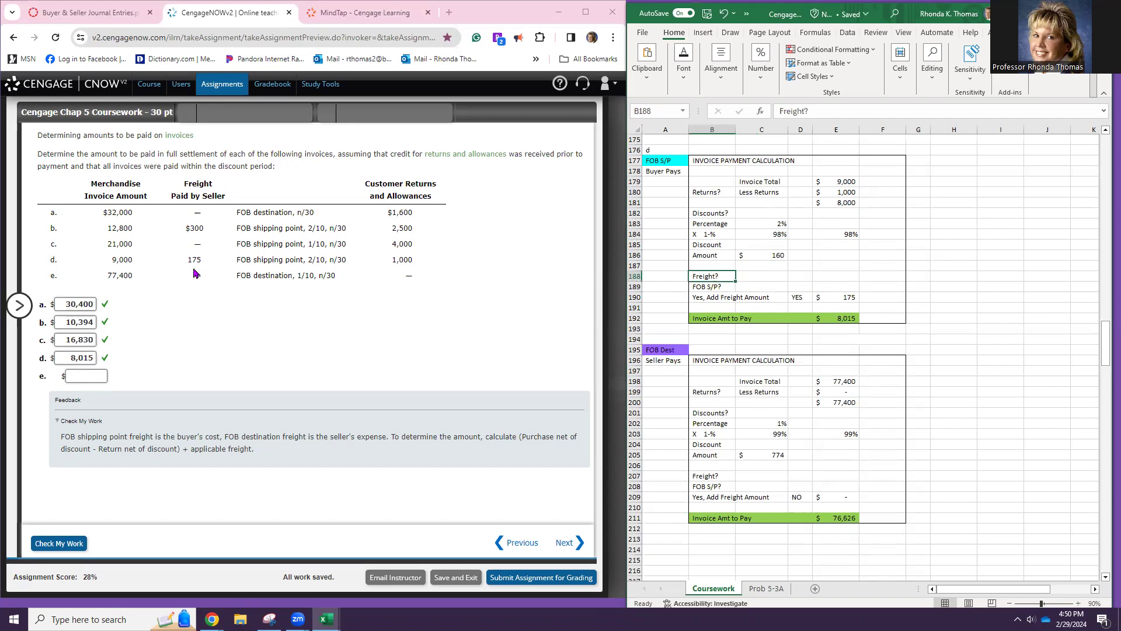
left_click(701, 289)
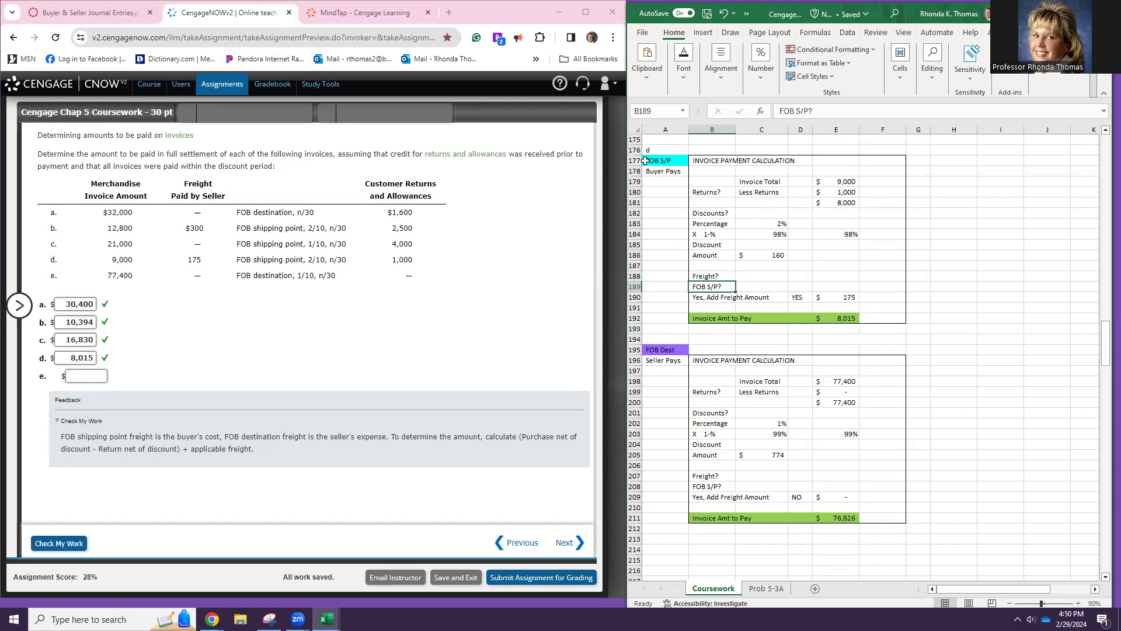
left_click(802, 299)
left_click(832, 297)
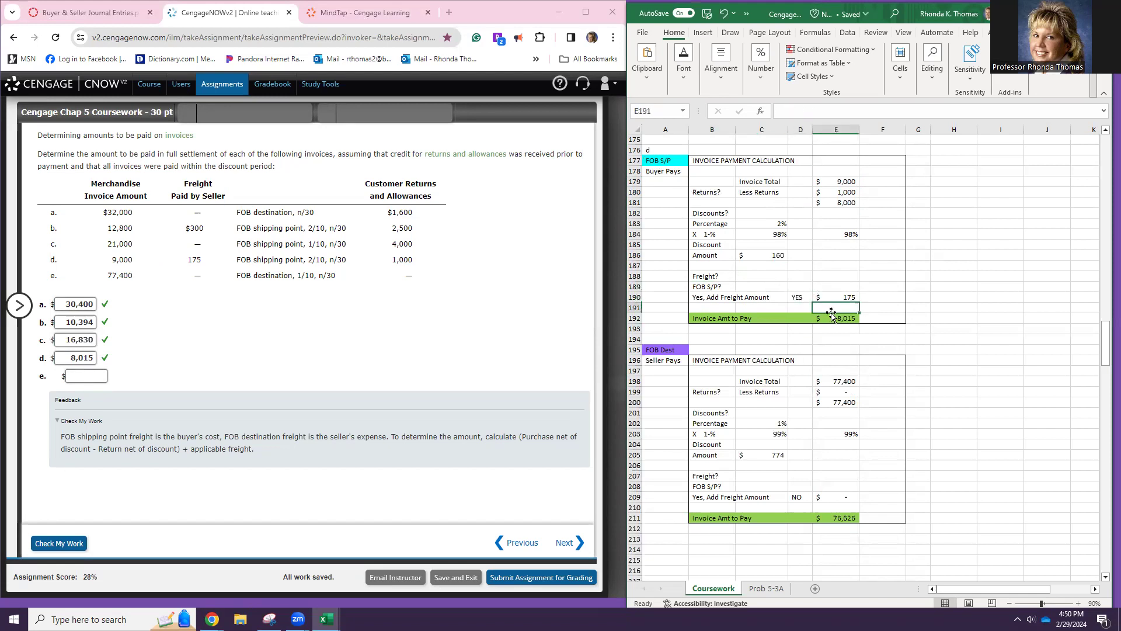
left_click(828, 317)
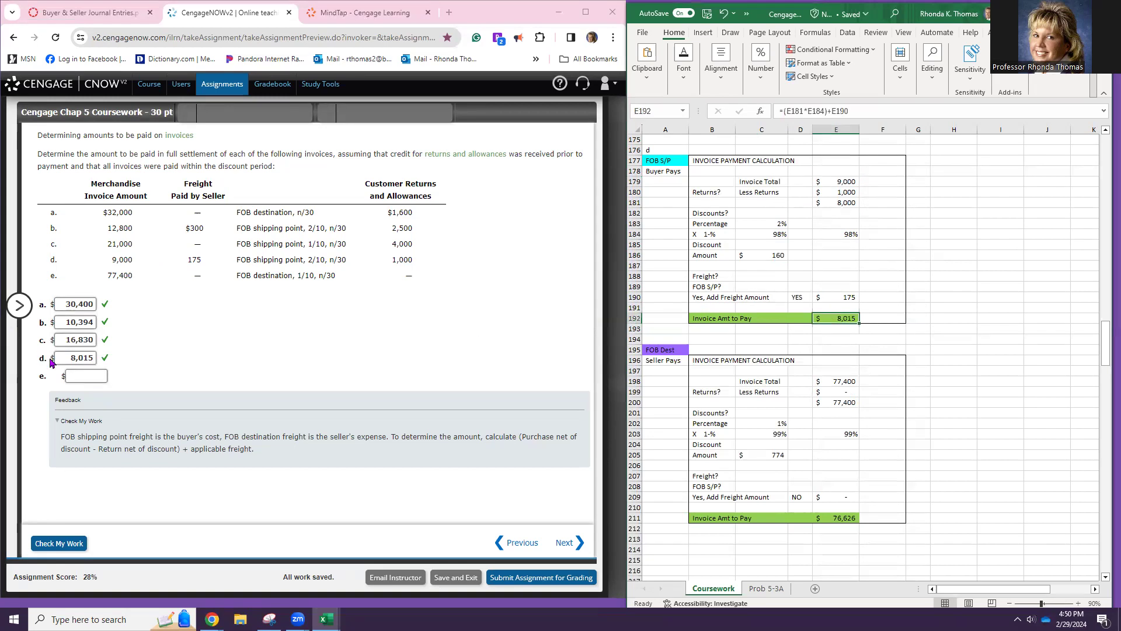
scroll(759, 359, "down", 2)
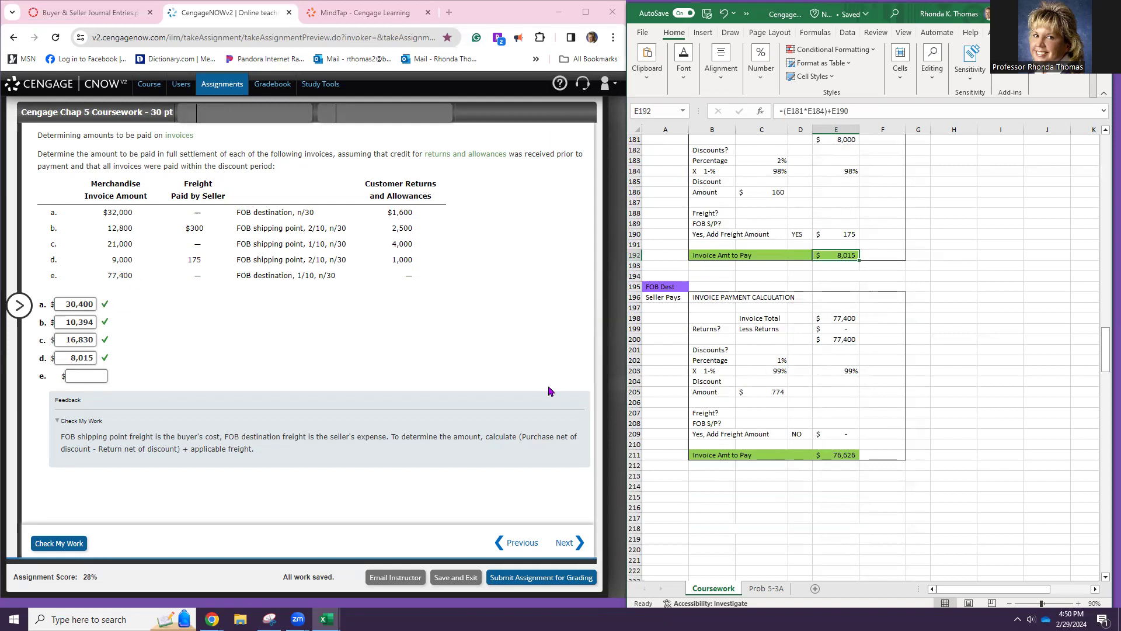
left_click(836, 318)
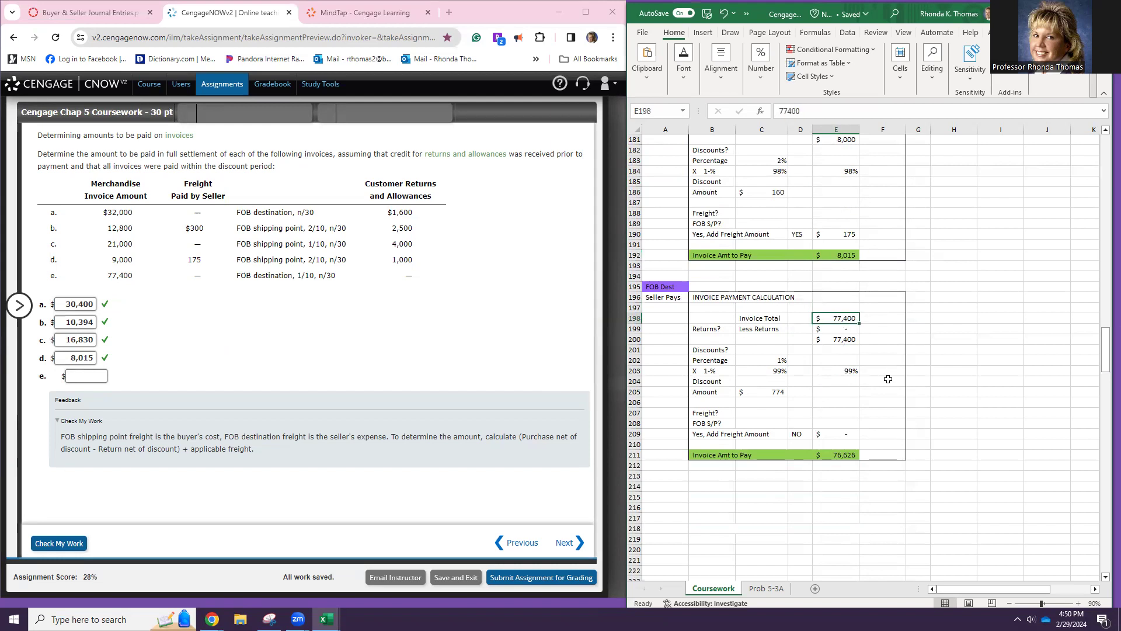
left_click(823, 330)
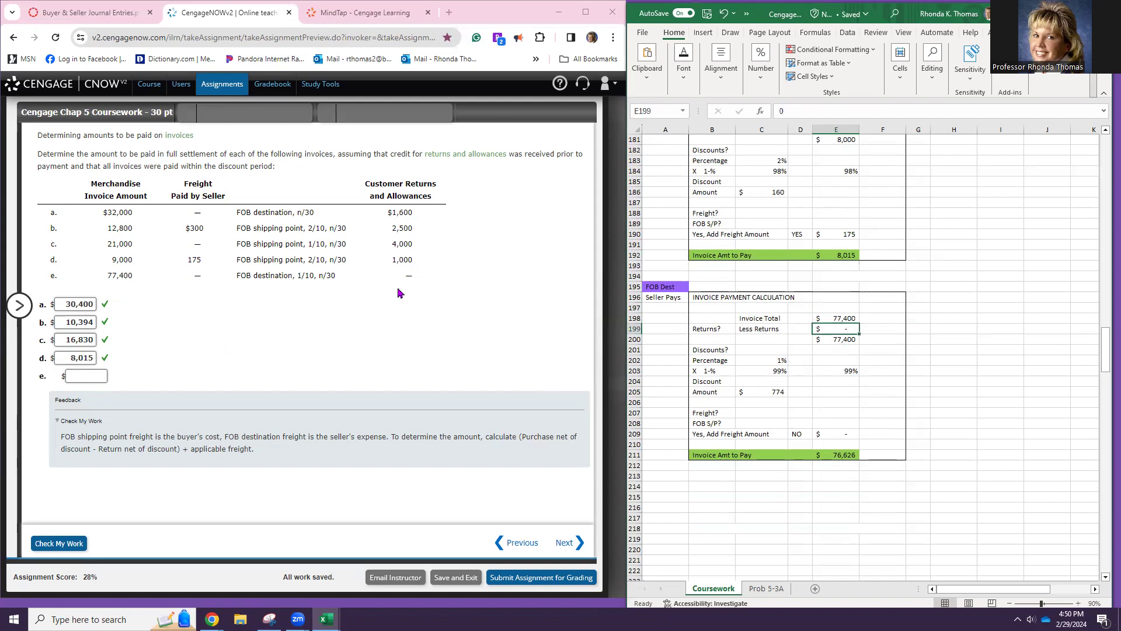
left_click(764, 359)
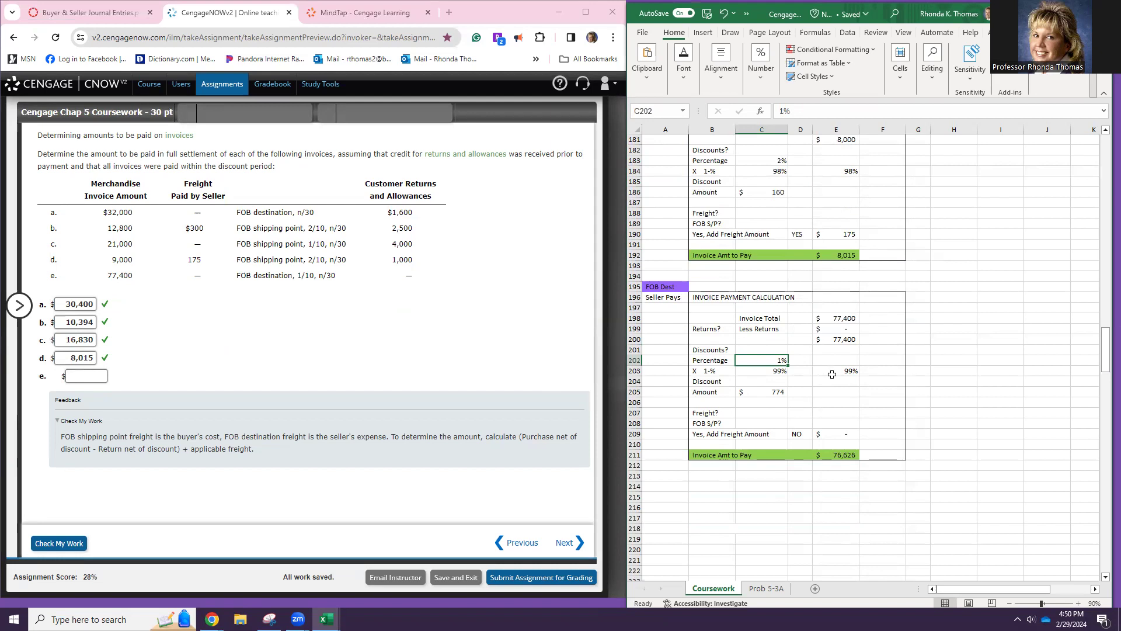
left_click(751, 394)
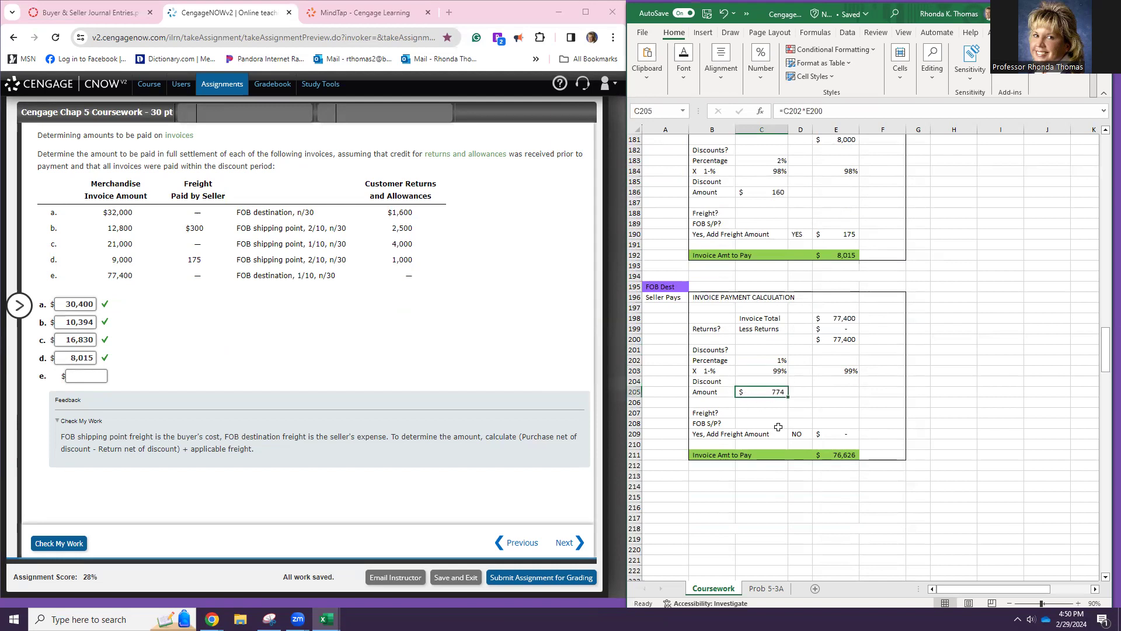
left_click(708, 413)
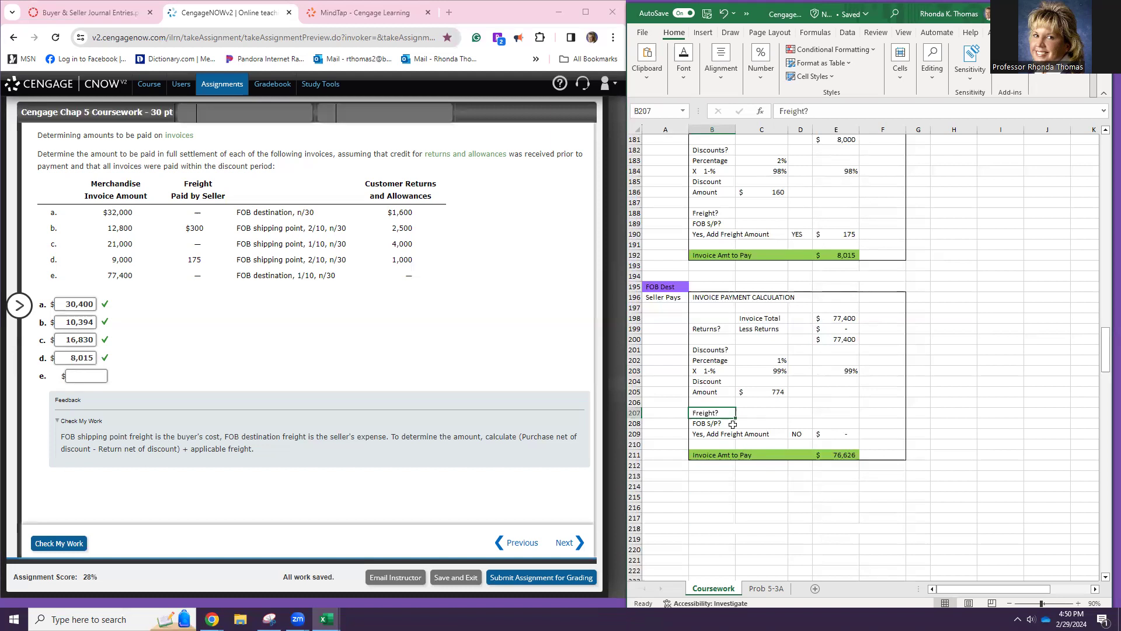
left_click(726, 423)
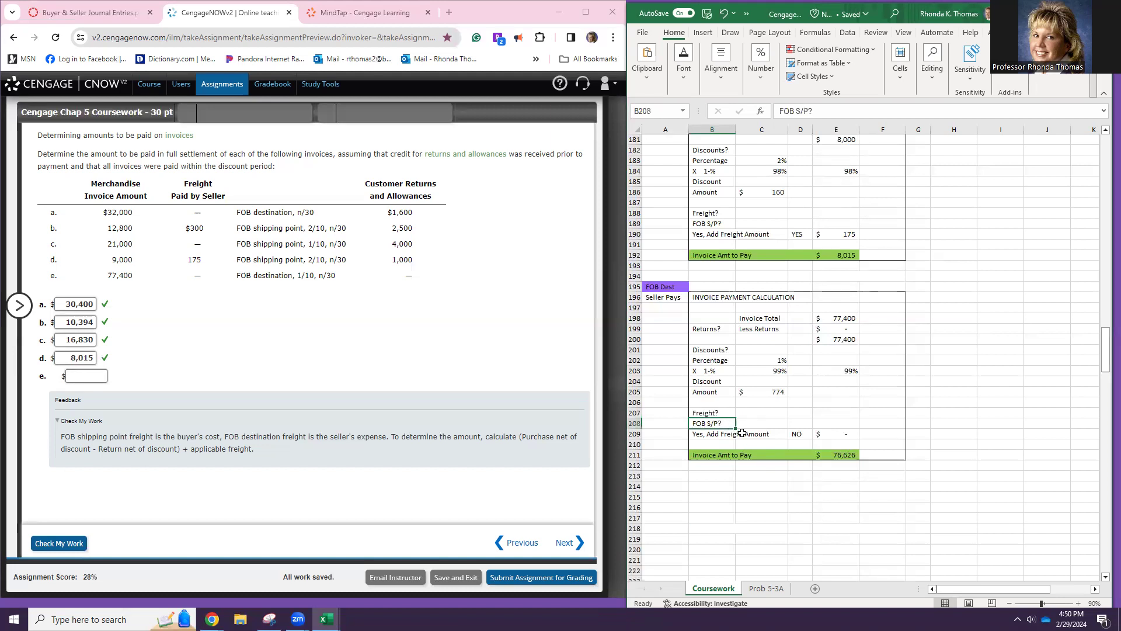
left_click(795, 435)
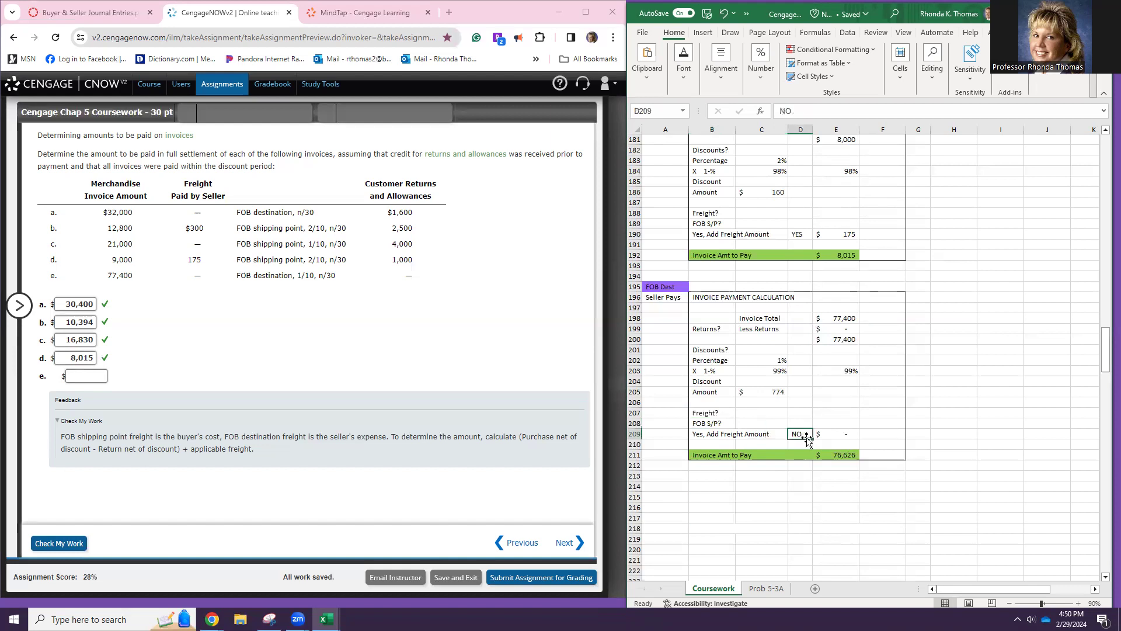
left_click(831, 436)
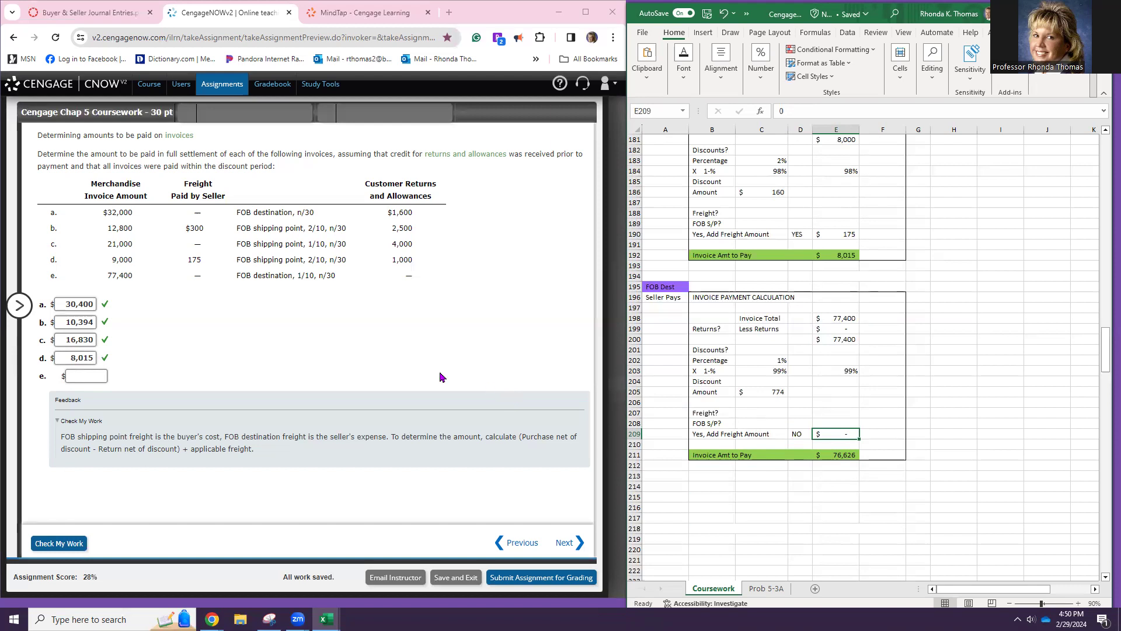
left_click(96, 377)
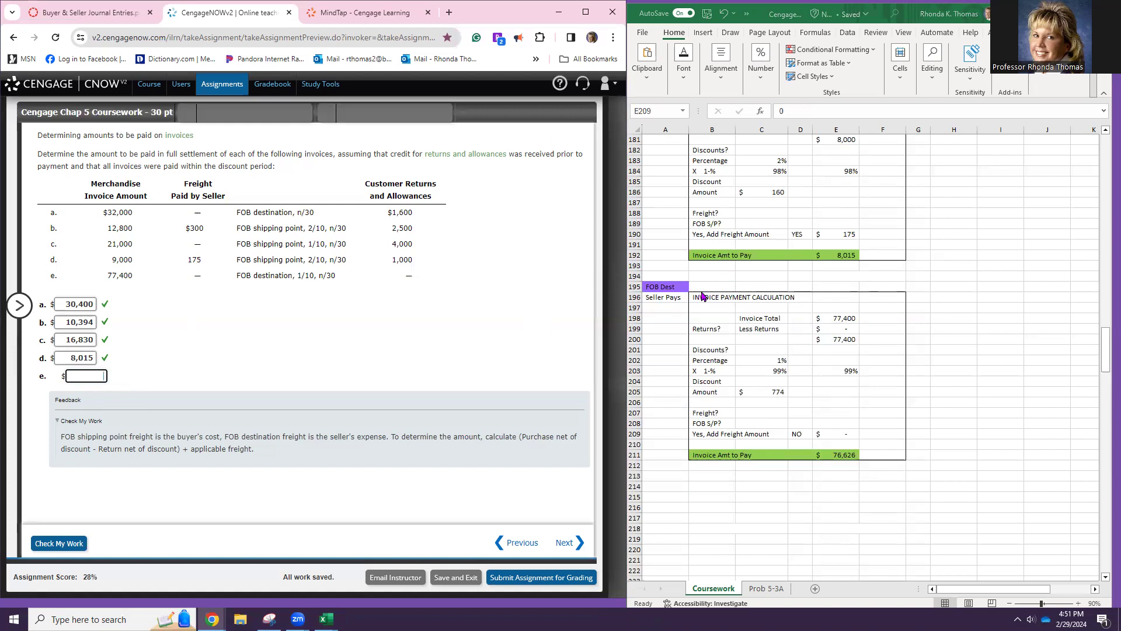
left_click_drag(709, 284, 874, 289)
- Delete the empty cells B195:F195 with cells shifted up, so invoice e starts beside FOB Dest
right_click(874, 289)
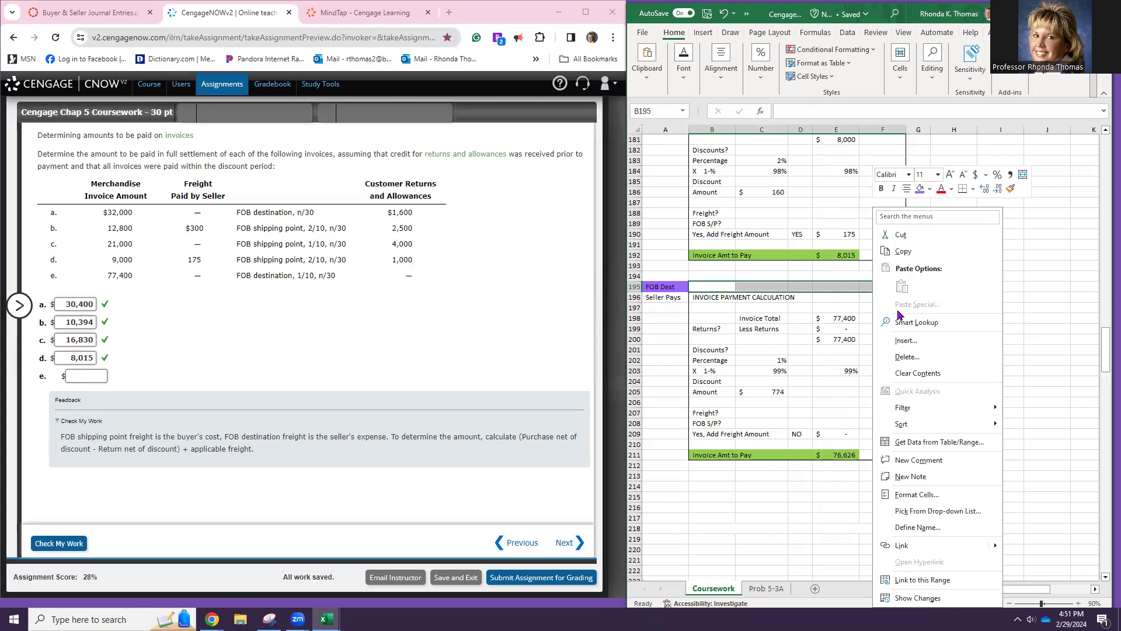
left_click(912, 357)
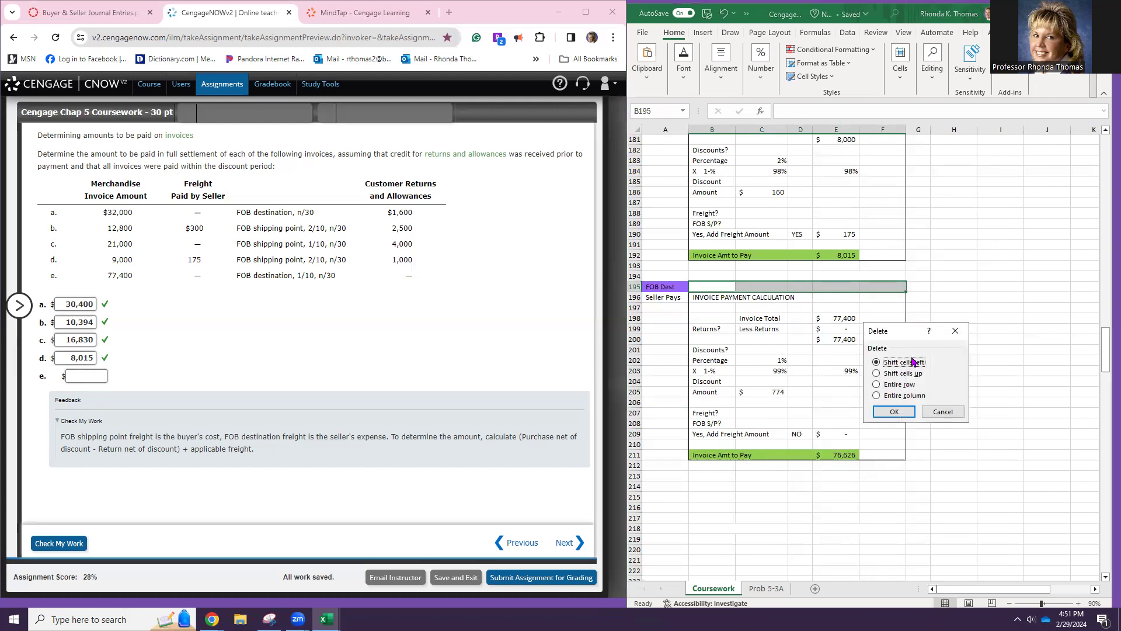
left_click(876, 373)
left_click(893, 412)
left_click(764, 512)
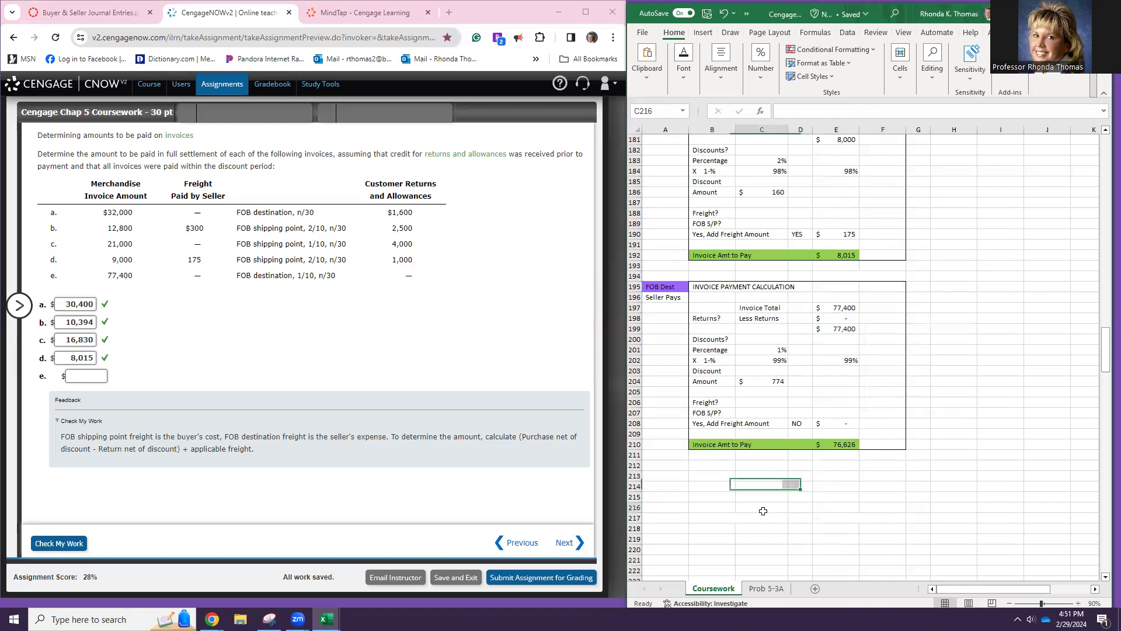
left_click(99, 376)
- Enter 76,626 as answer e and check it, bringing the score to 30%
type("76,")
type("626")
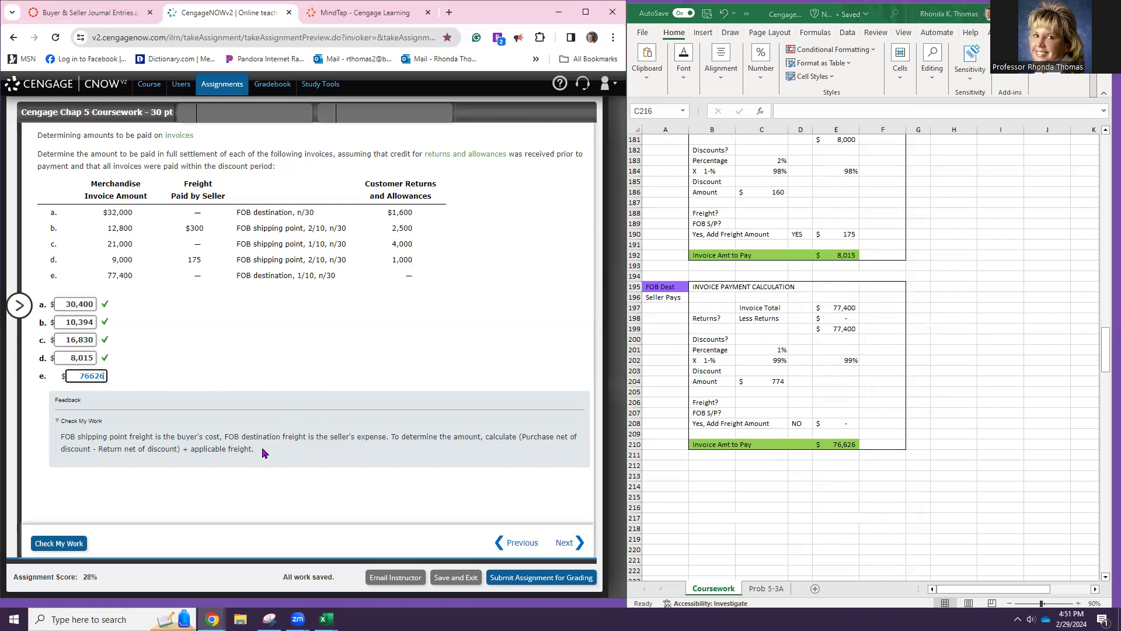
left_click(77, 544)
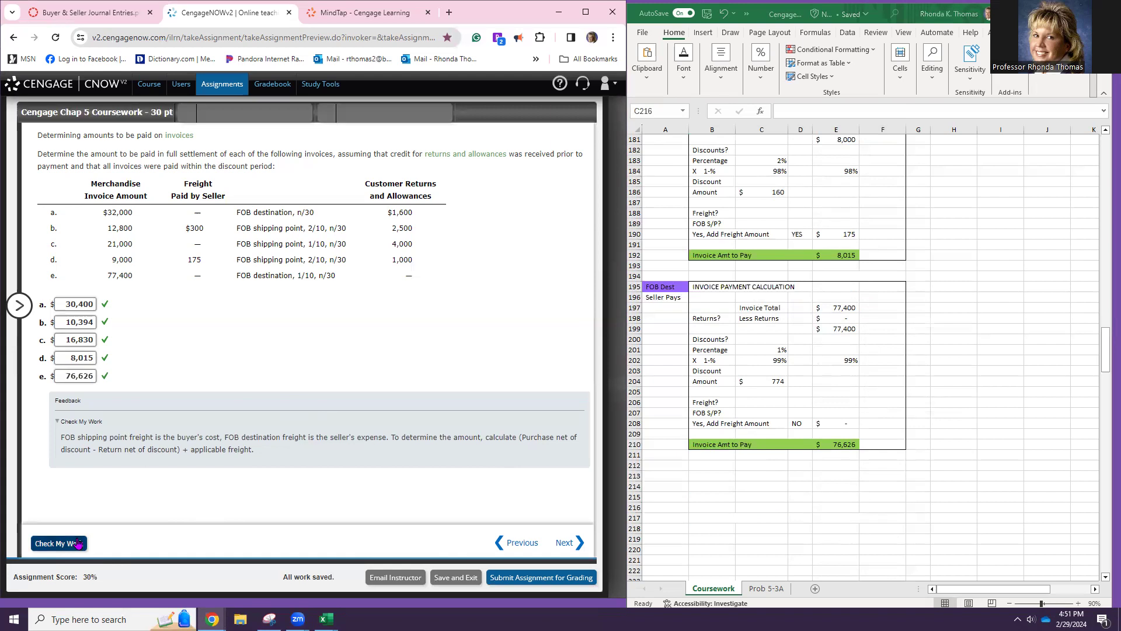
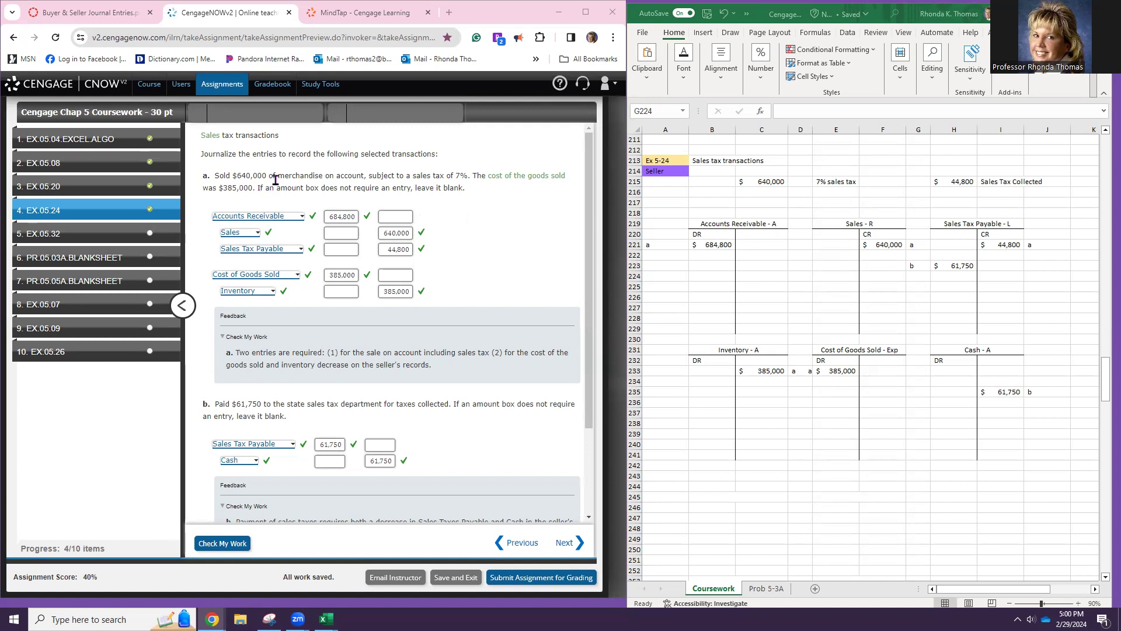
- Label the 640,000 amount 'Taxable Sales' and check that Accounts Receivable 684,800 is =F221+I221
left_click_drag(326, 175, 366, 176)
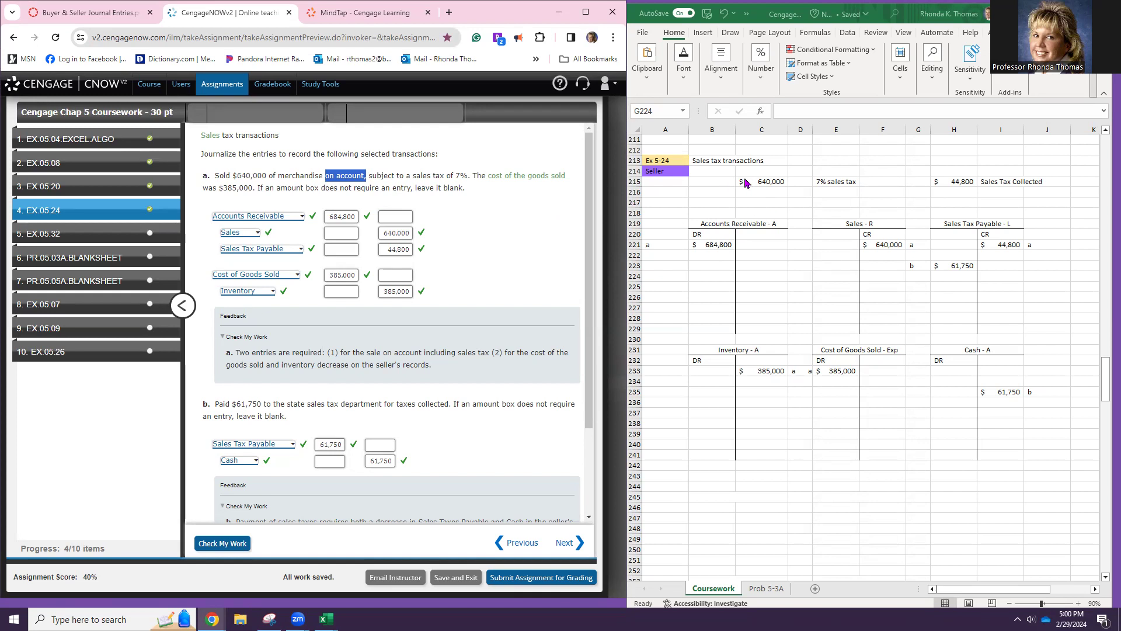
left_click(712, 180)
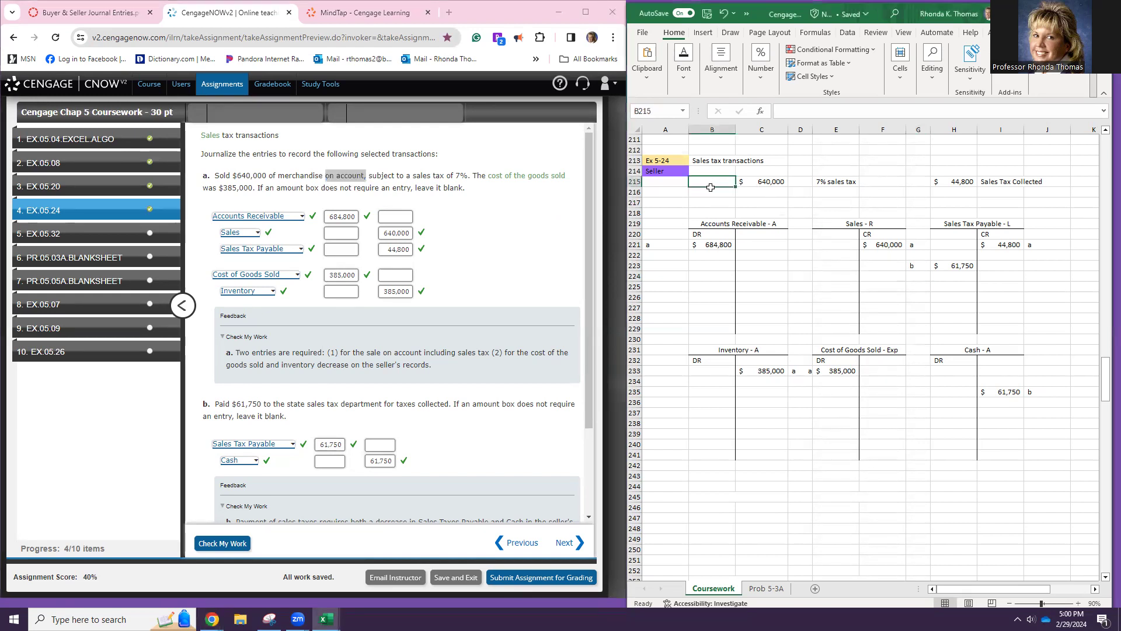
type("Sal4=")
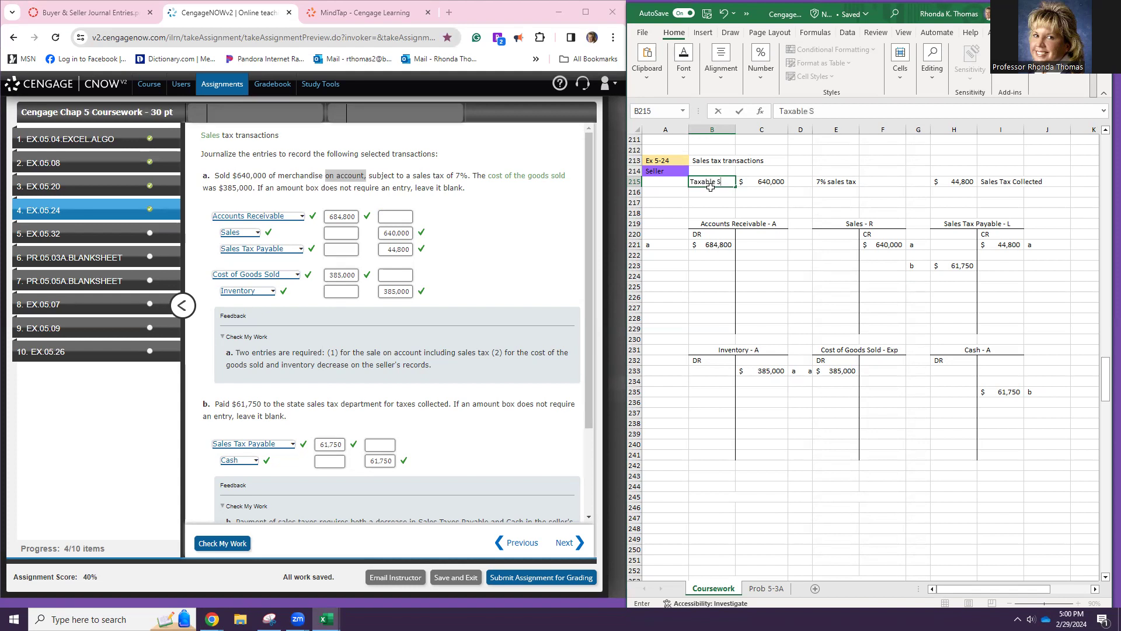
type("s")
key("Tab")
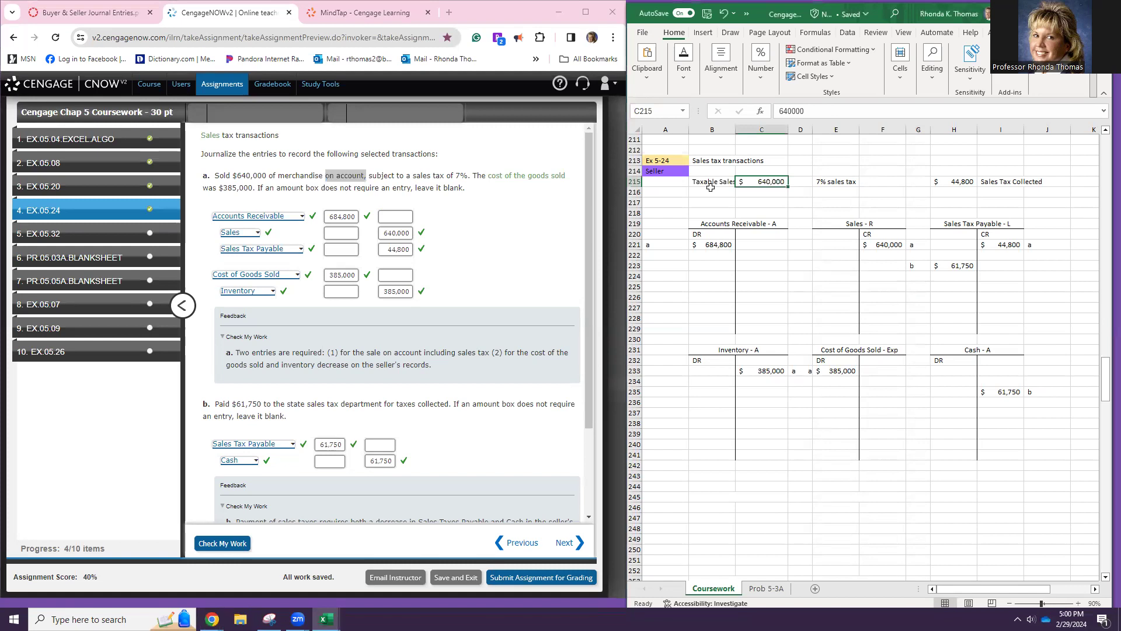
key("Tab")
key("Tab")
key("Tab")
key("Tab")
key("Tab")
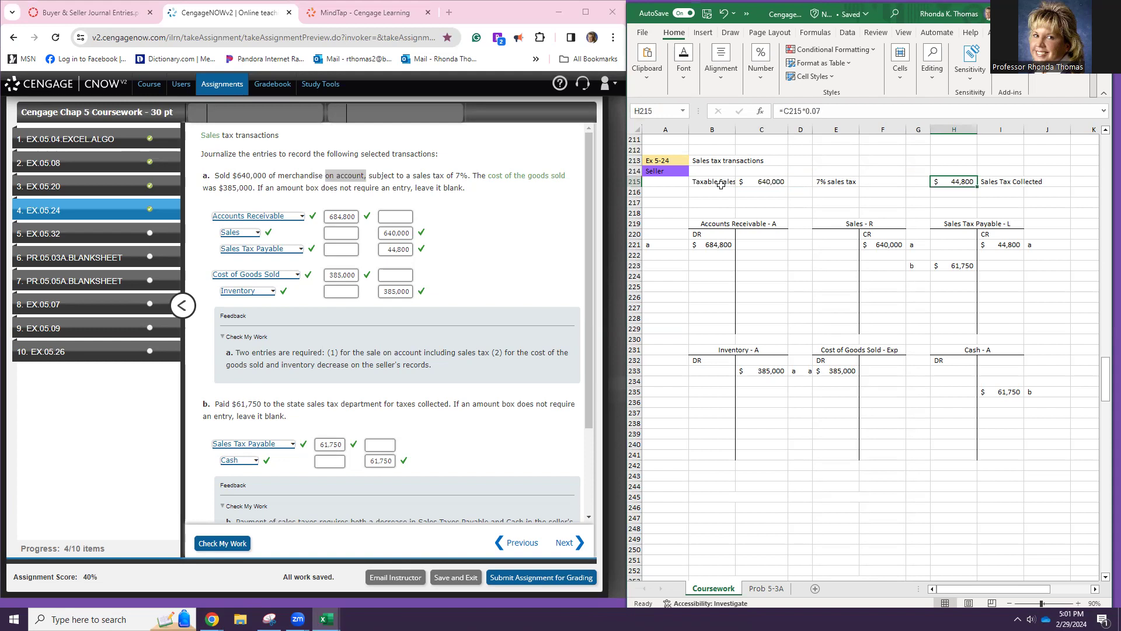
double_click(705, 246)
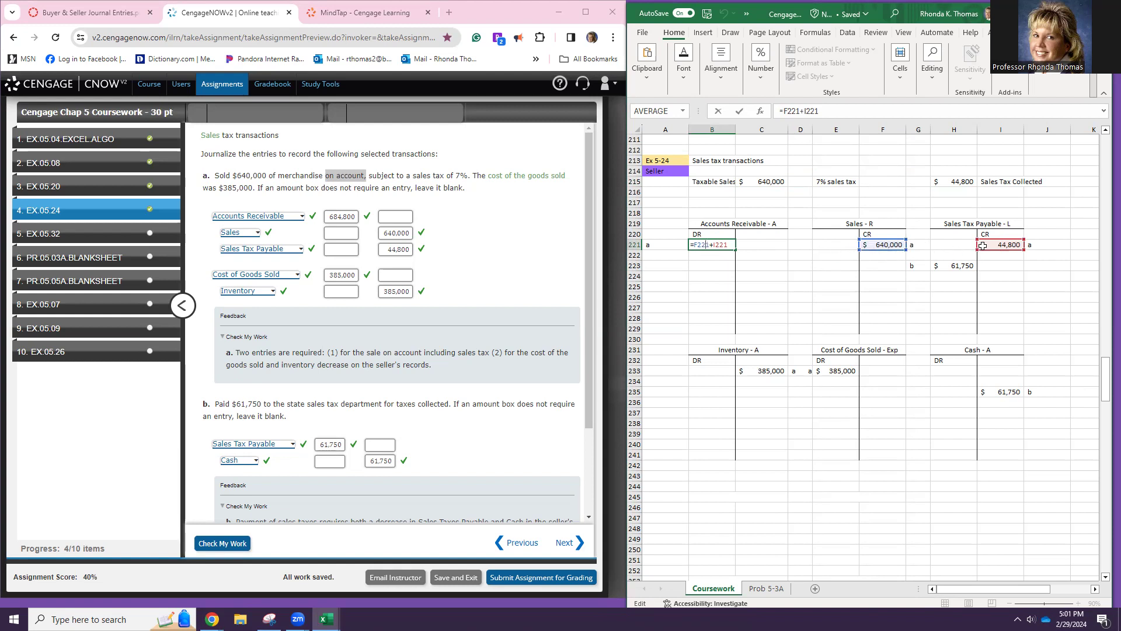
key("Return")
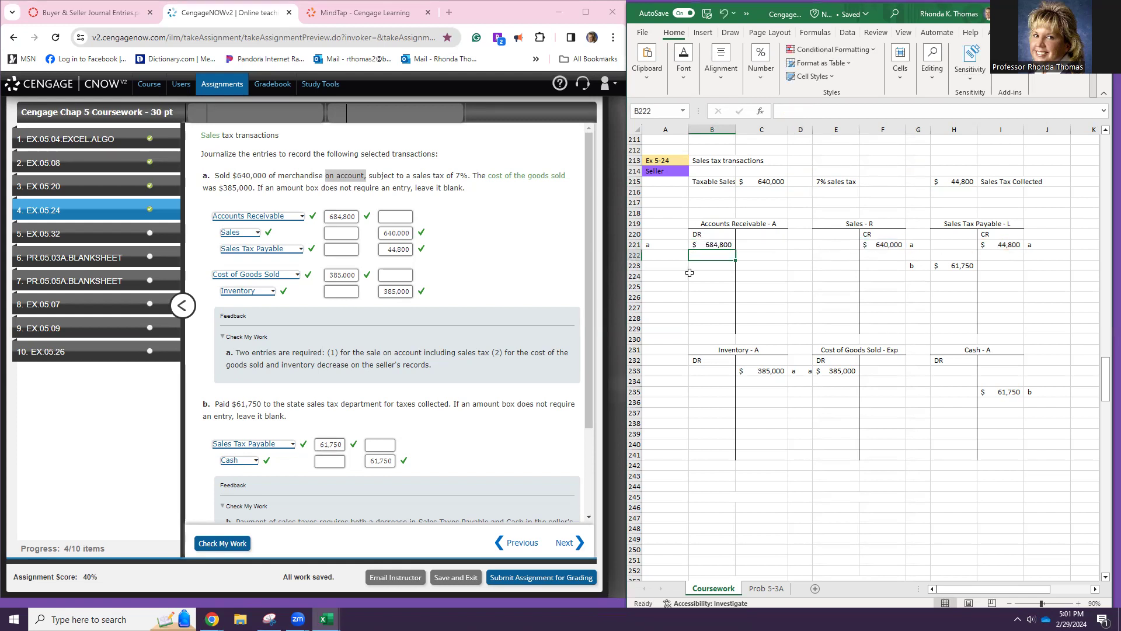
left_click(698, 245)
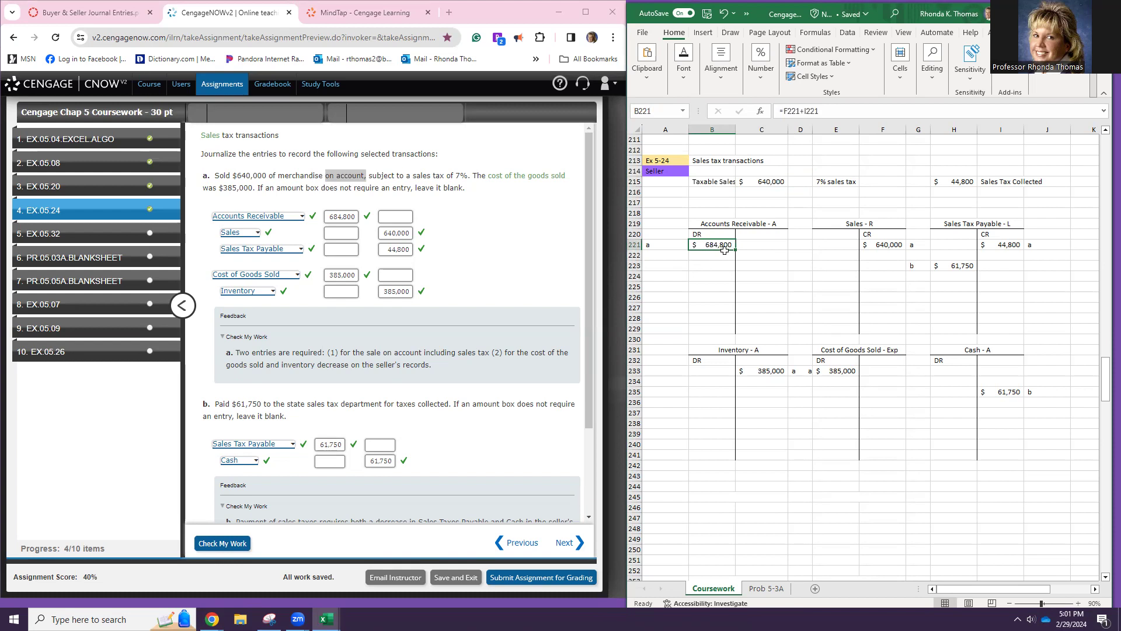
left_click(888, 244)
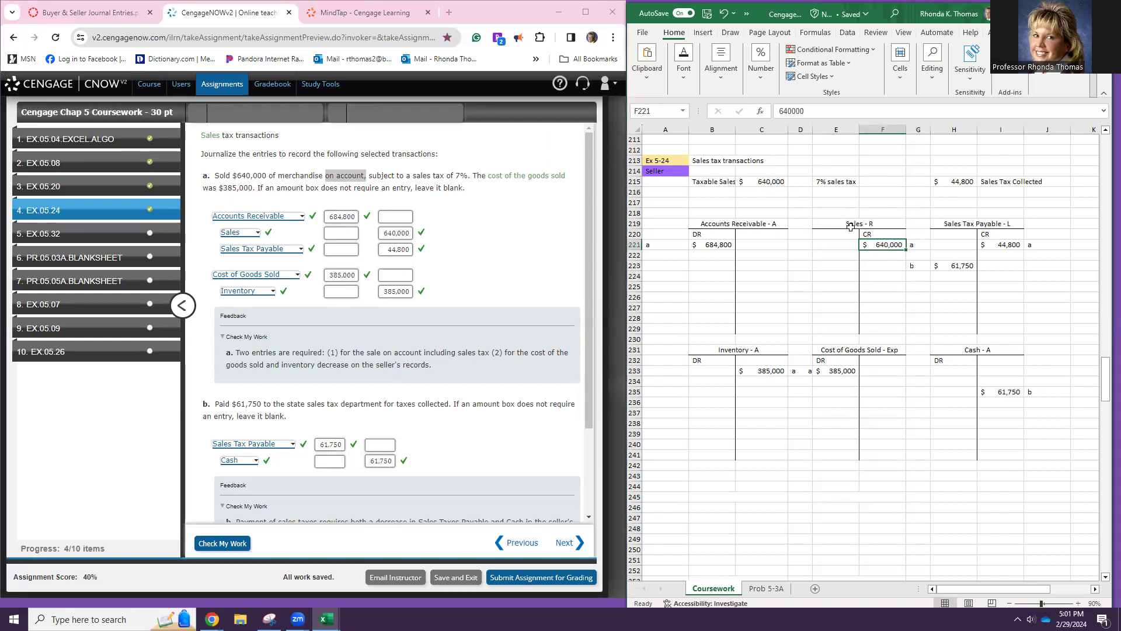
left_click(1003, 246)
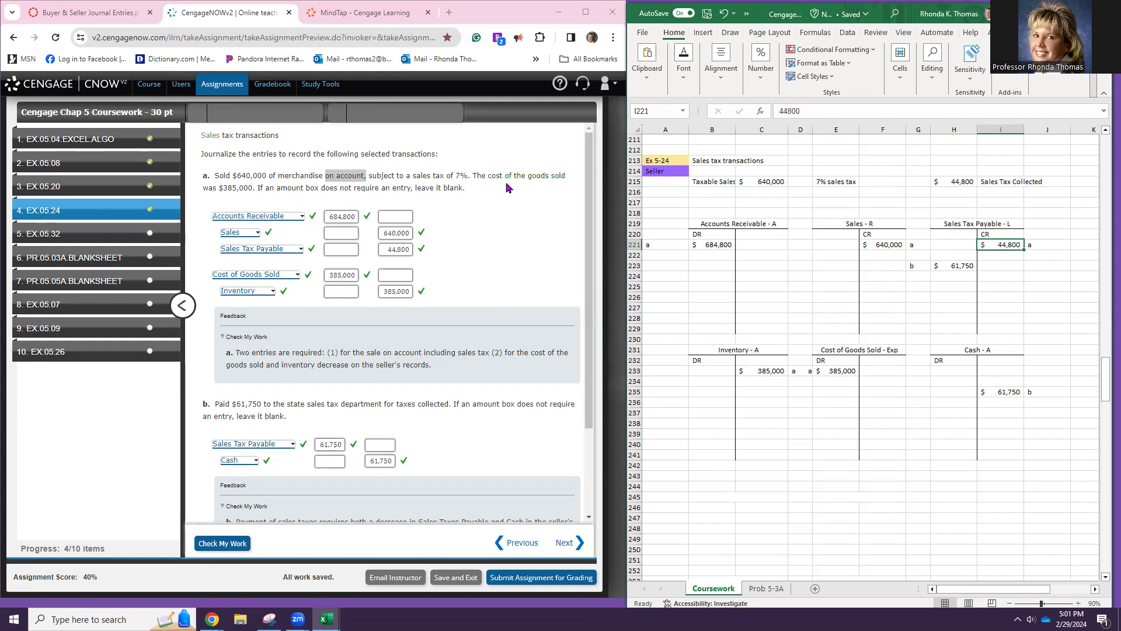
mouse_move(497, 178)
left_click(749, 373)
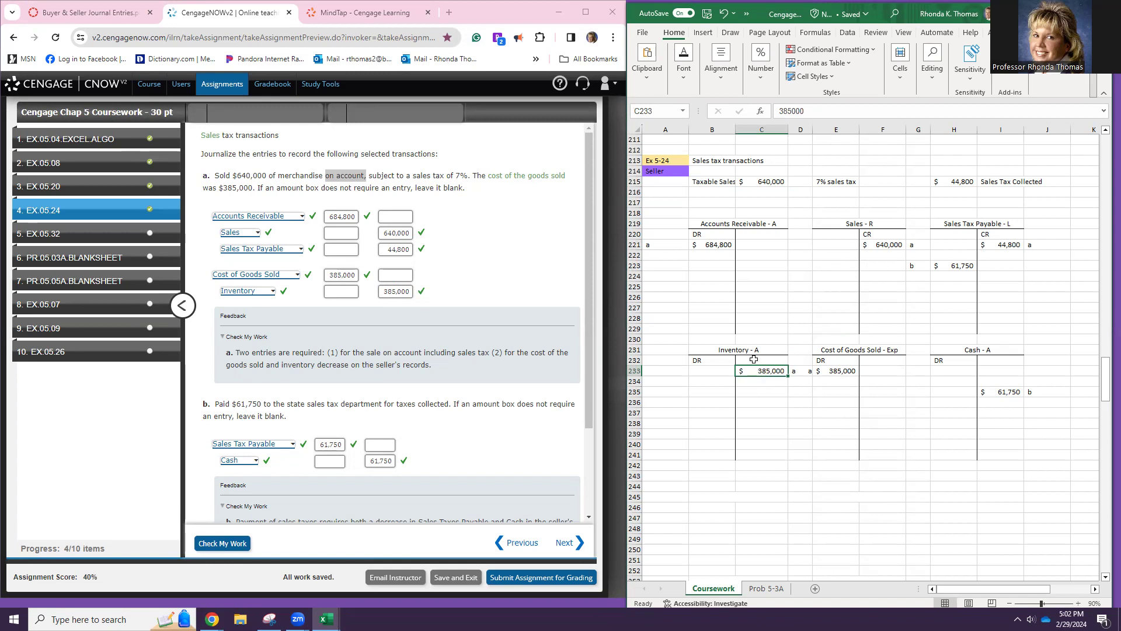
left_click(833, 368)
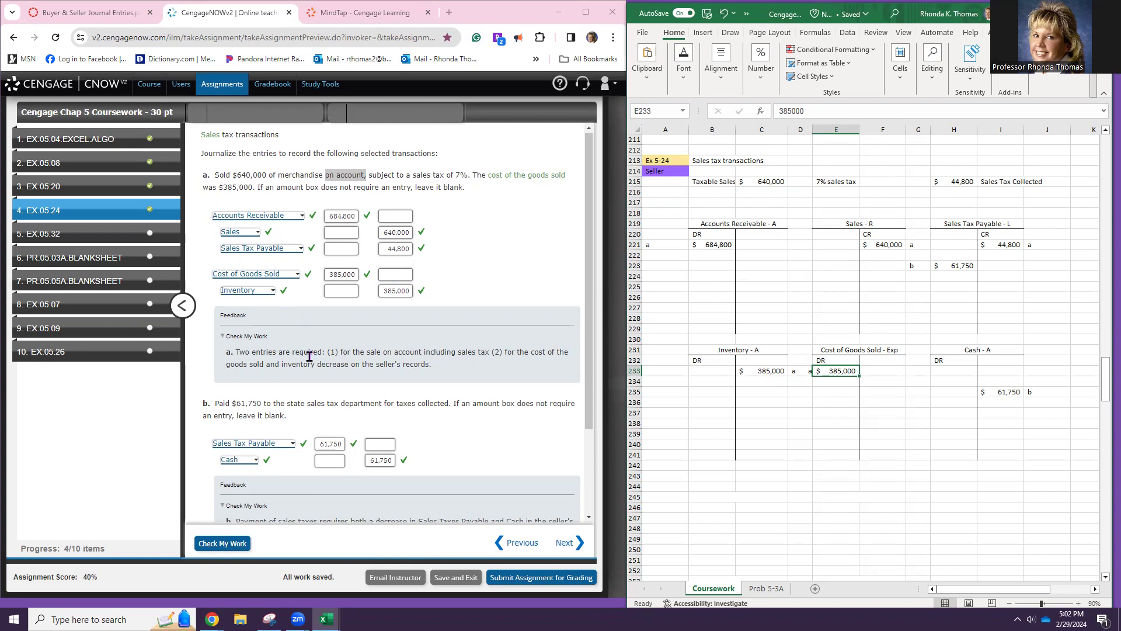
- Trace the 61,750 Cash credit and 44,800 tax collected to the =I235 Sales Tax Payable debit
scroll(322, 363, "down", 2)
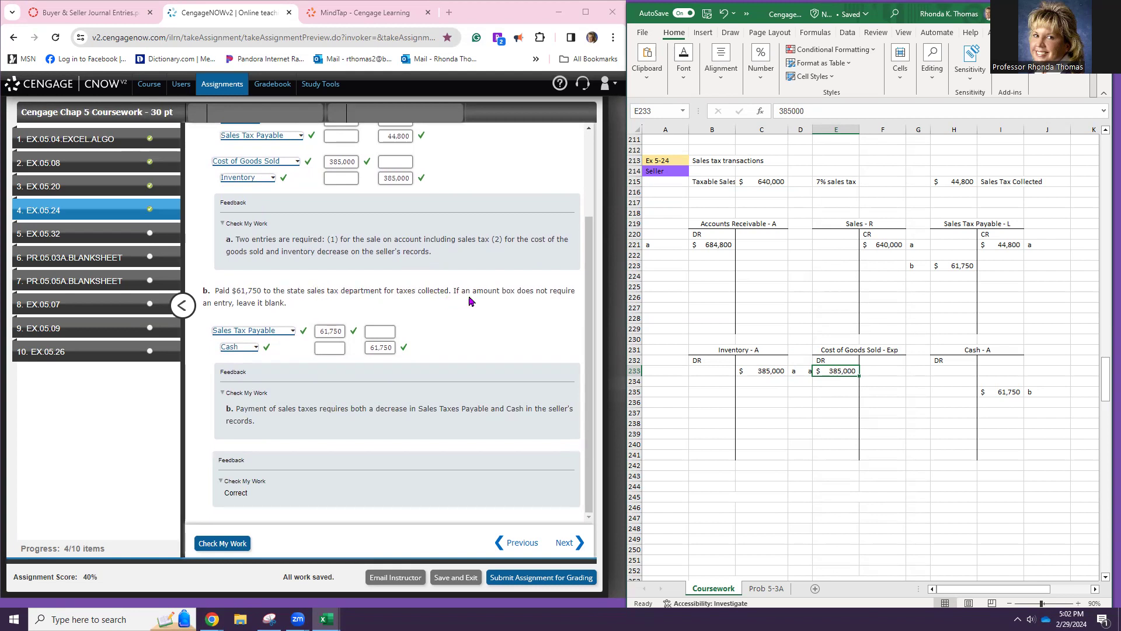
left_click(997, 391)
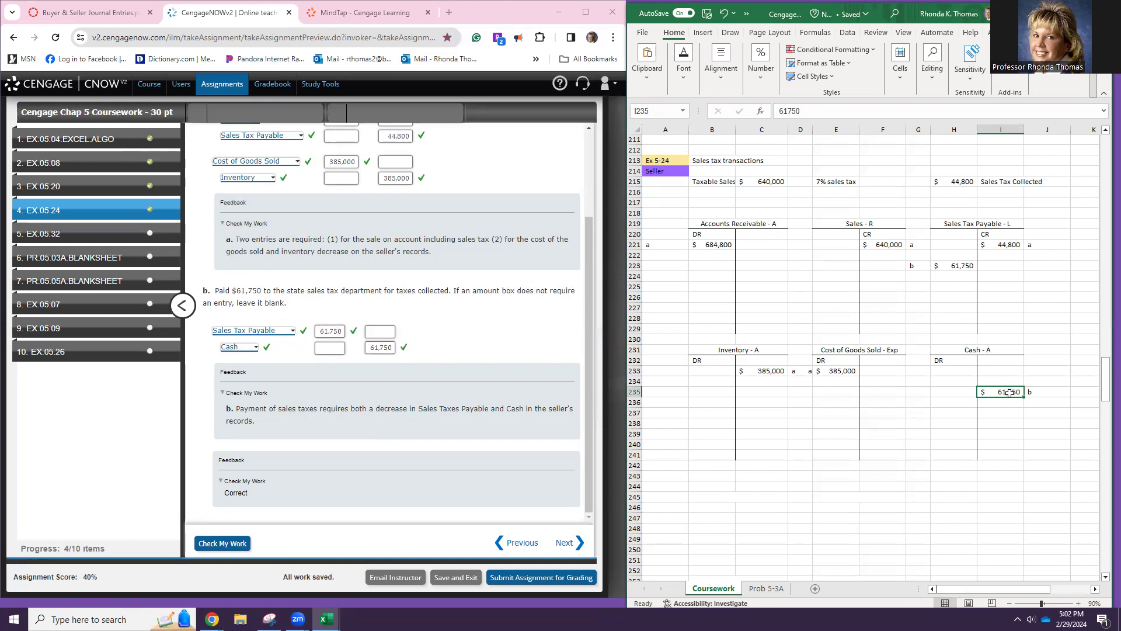
left_click(941, 265)
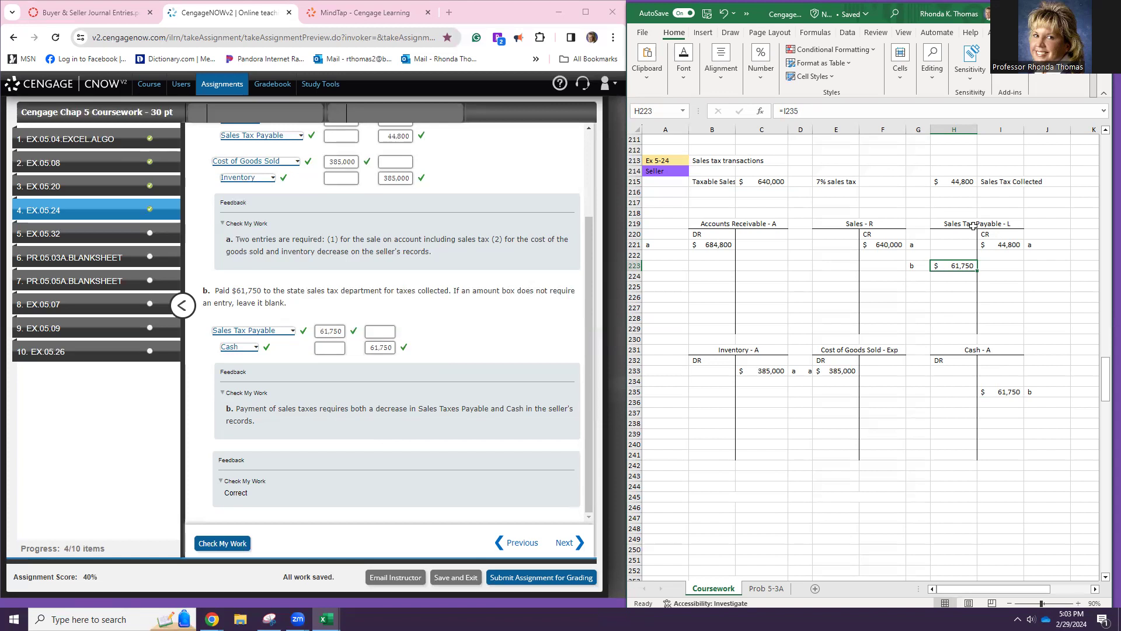
left_click(991, 248)
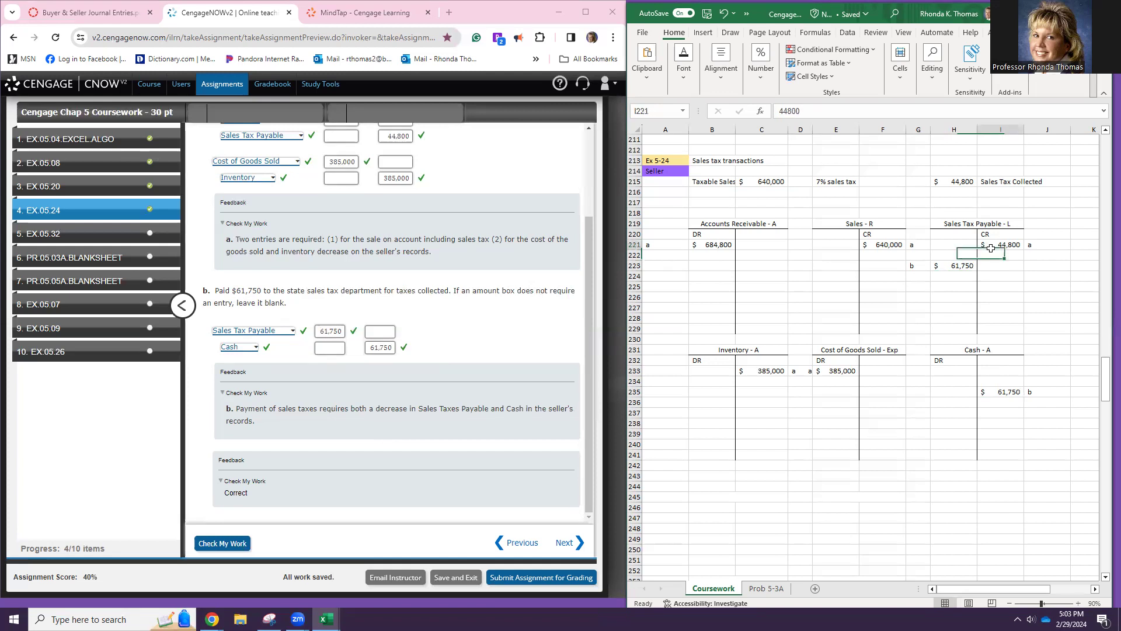
left_click(992, 393)
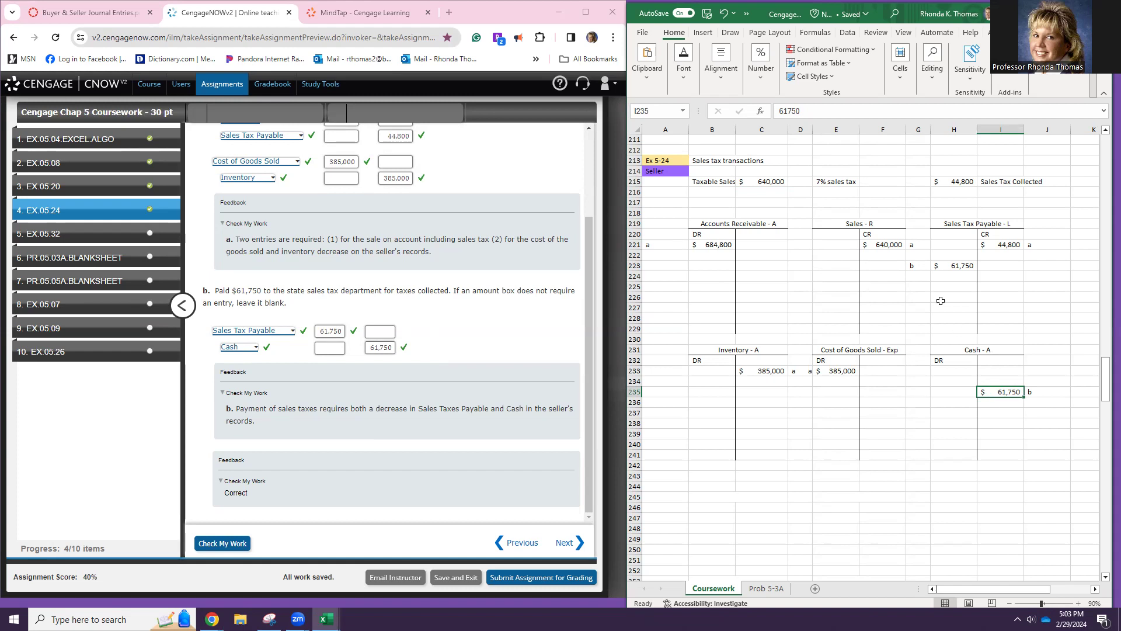
left_click(944, 264)
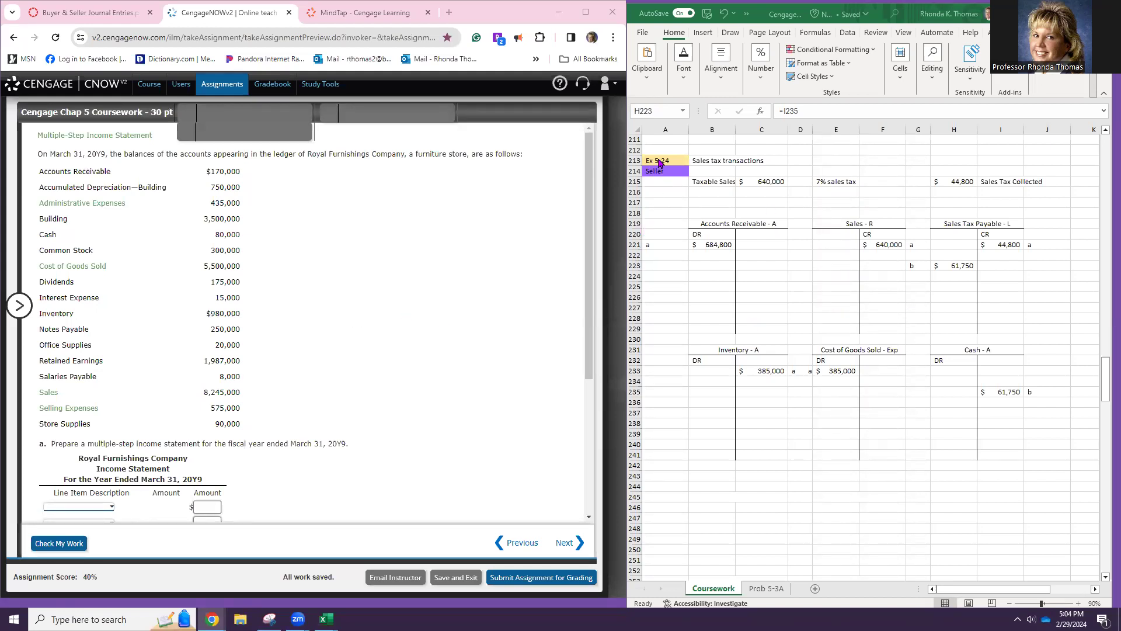
- Copy the Ex 5-24 and Seller labels into A243:A244 and change the exercise to Ex 5-32
left_click_drag(667, 164, 665, 171)
key("ctrl+c")
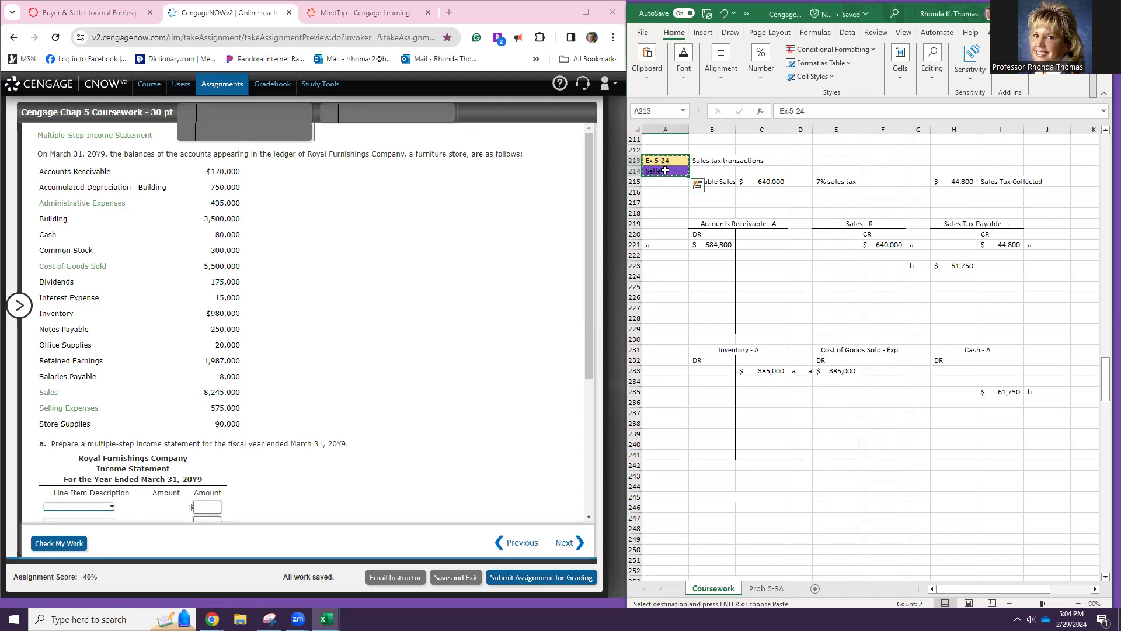
left_click(667, 475)
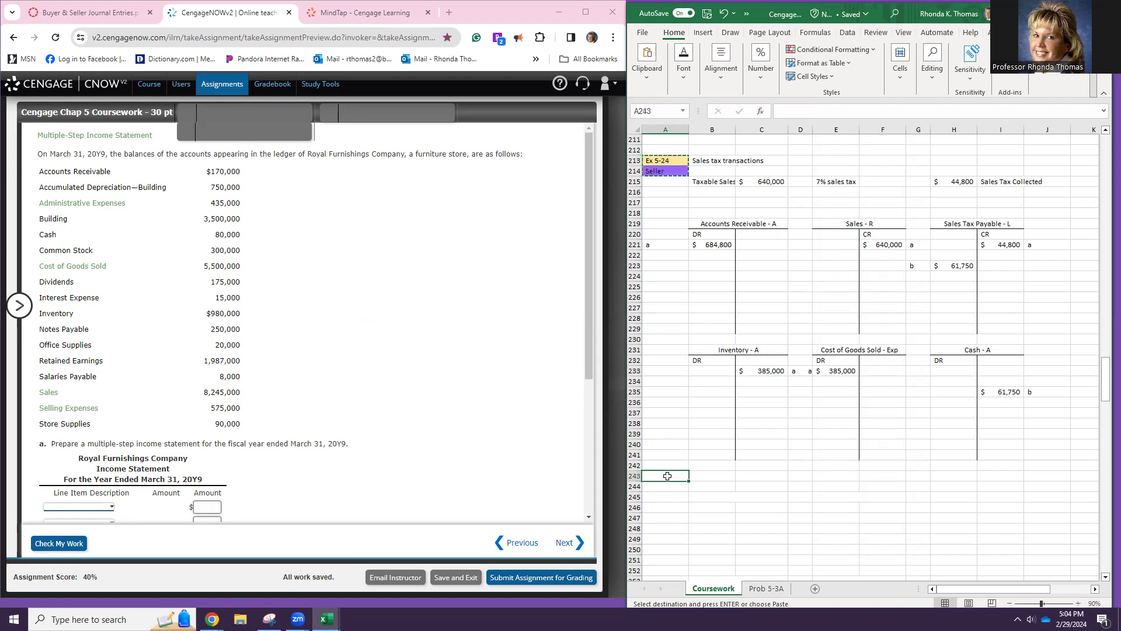
key("ctrl+v")
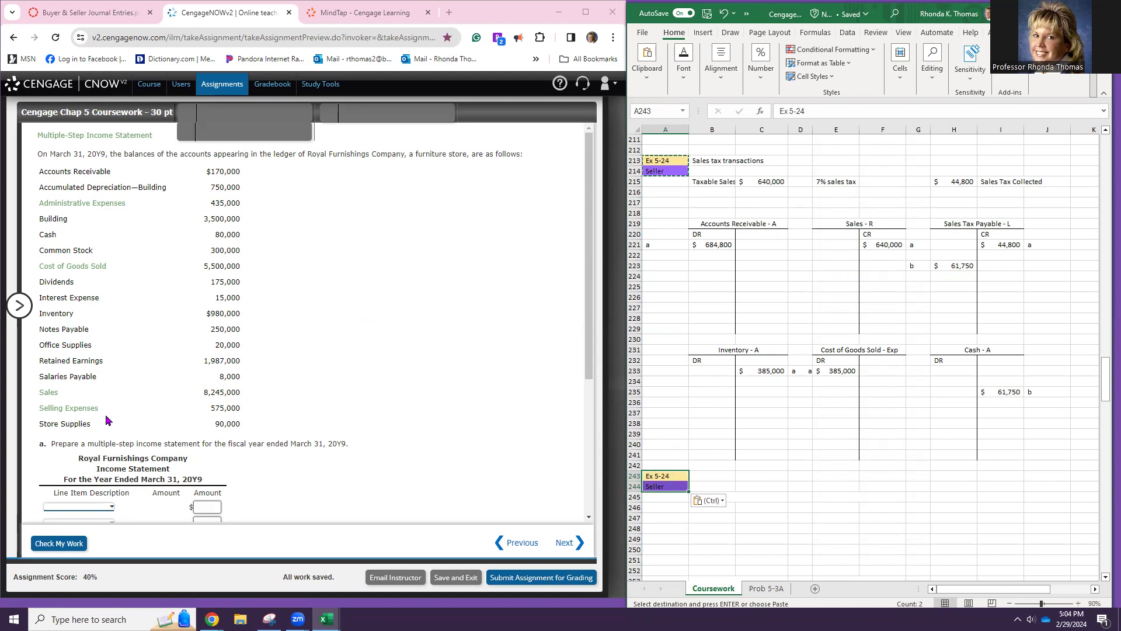
left_click(14, 306)
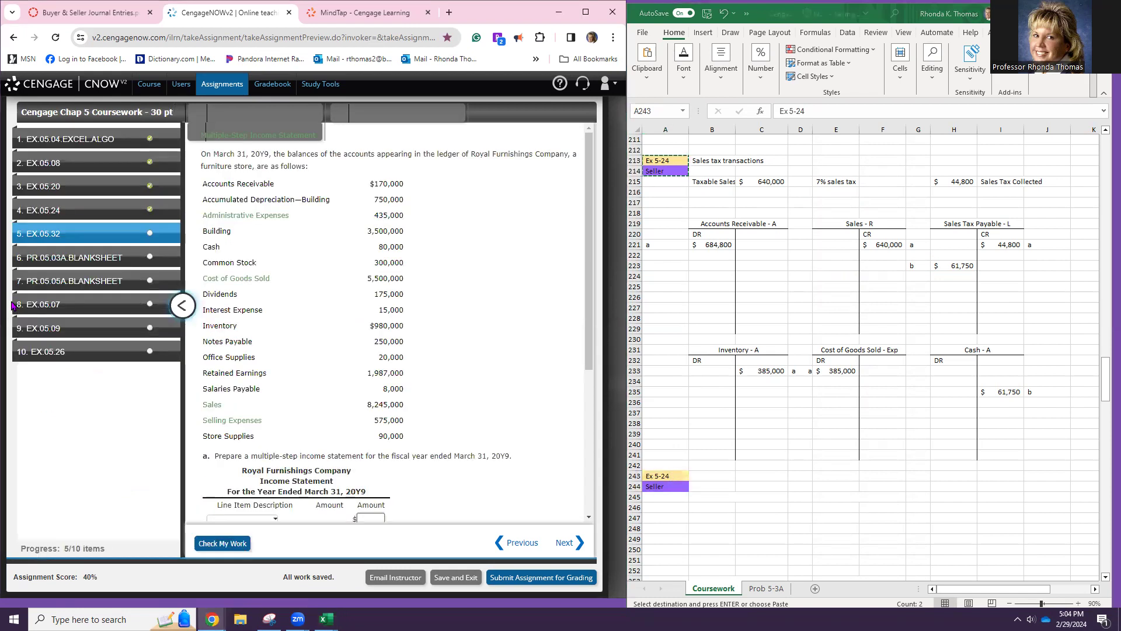
left_click(182, 305)
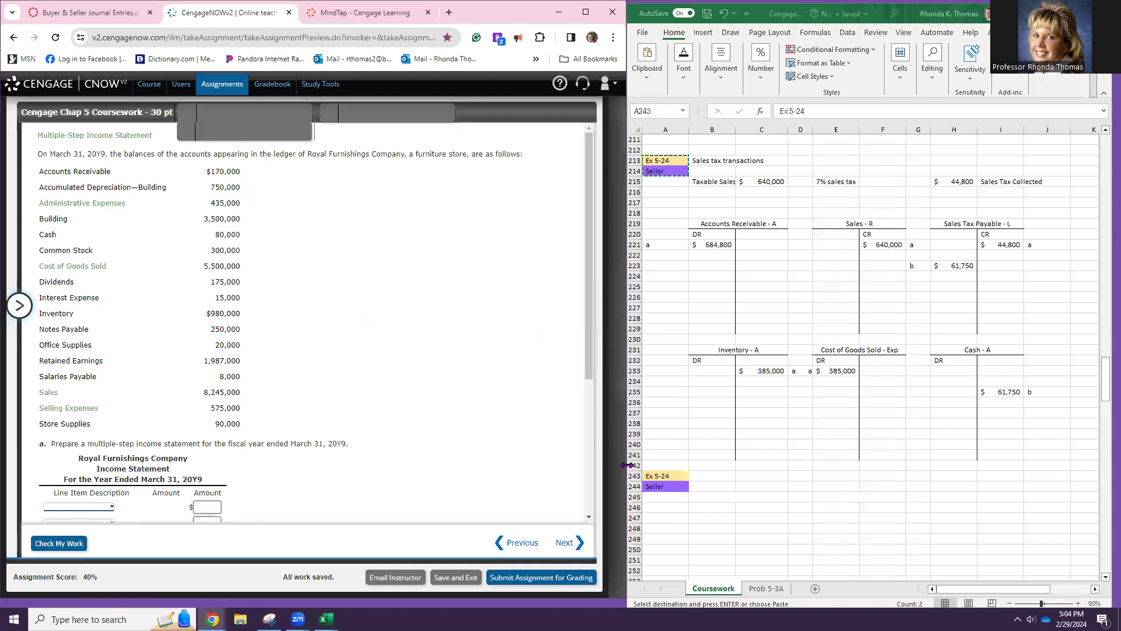
left_click(676, 474)
double_click(676, 474)
key("BackSpace")
key("BackSpace")
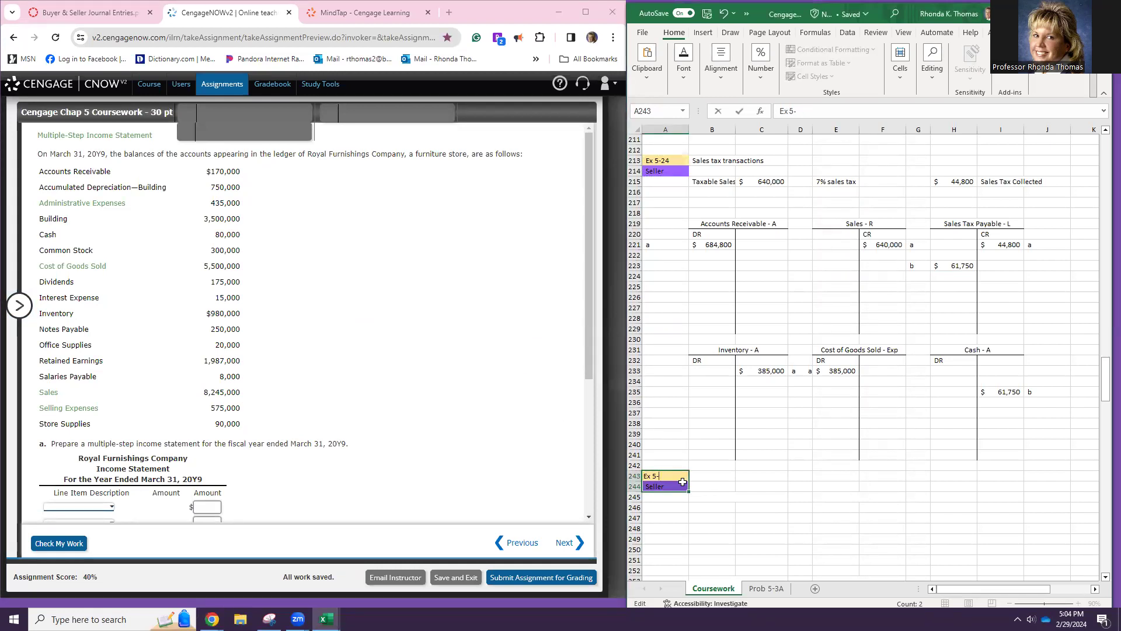
left_click(724, 476)
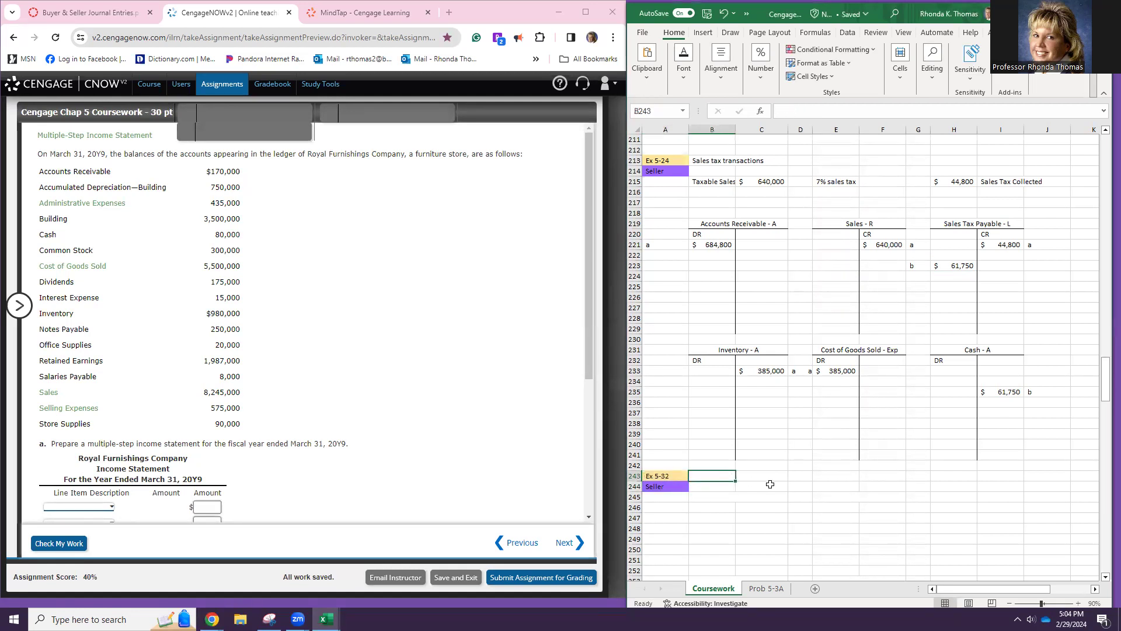
- Enter the heading 'Multi-Step Income Statement' in B243 and select B245:I245
type("Multi-St")
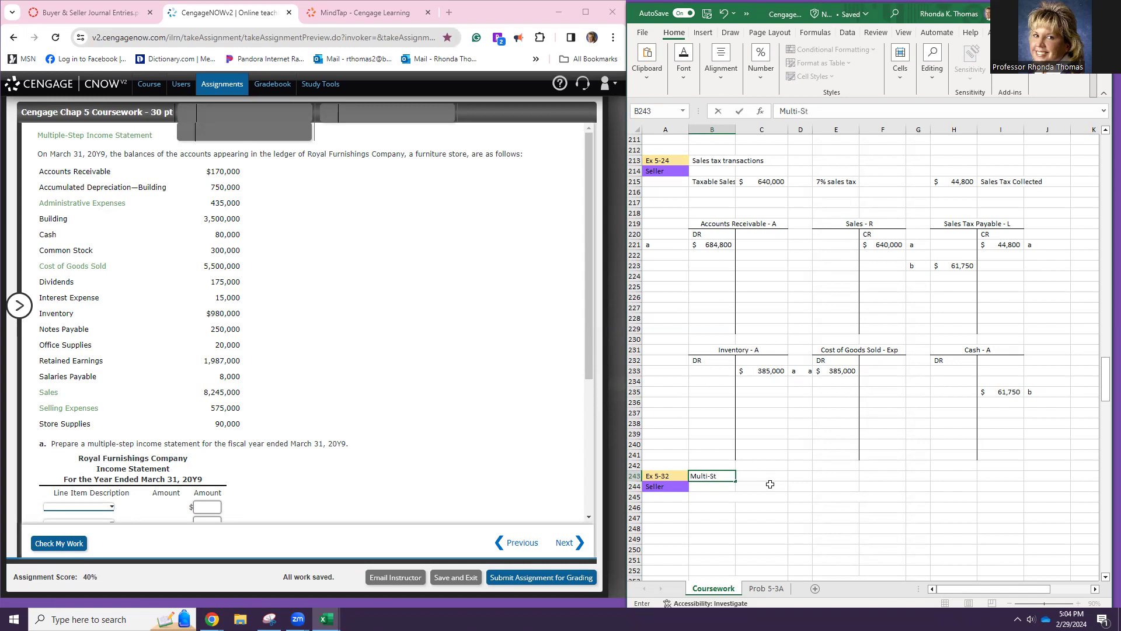
type("NDOM")
key("BackSpace")
key("BackSpace")
key("BackSpace")
type("ncome Statement")
key("Return")
scroll(774, 461, "down", 2)
left_click_drag(716, 434, 1010, 433)
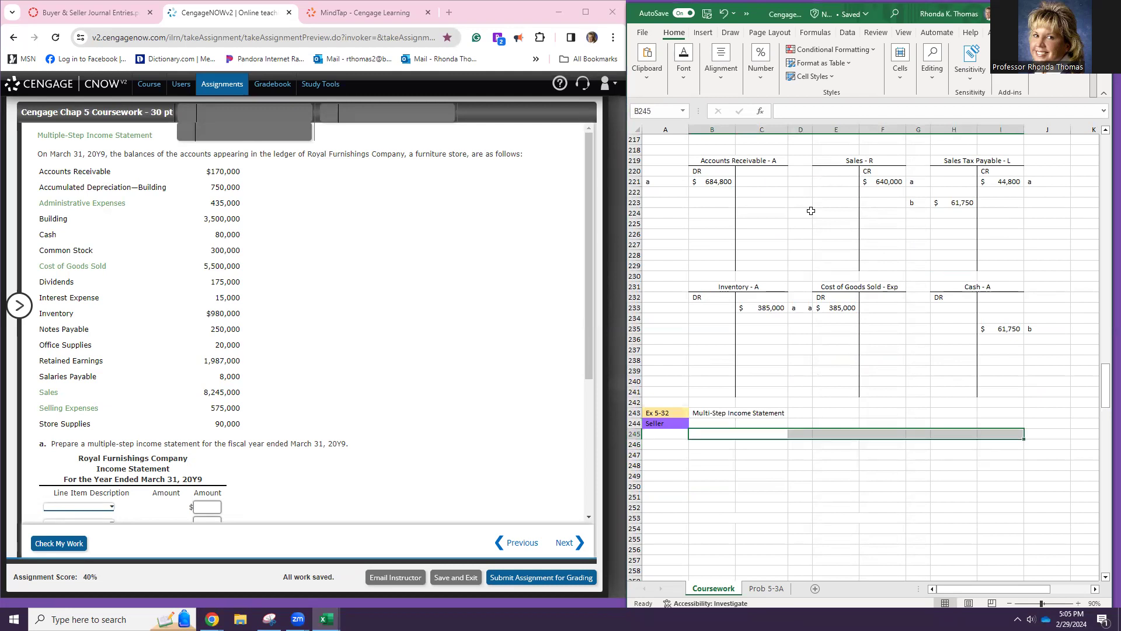
- Merge the cells across row 245 for a heading row
left_click(761, 70)
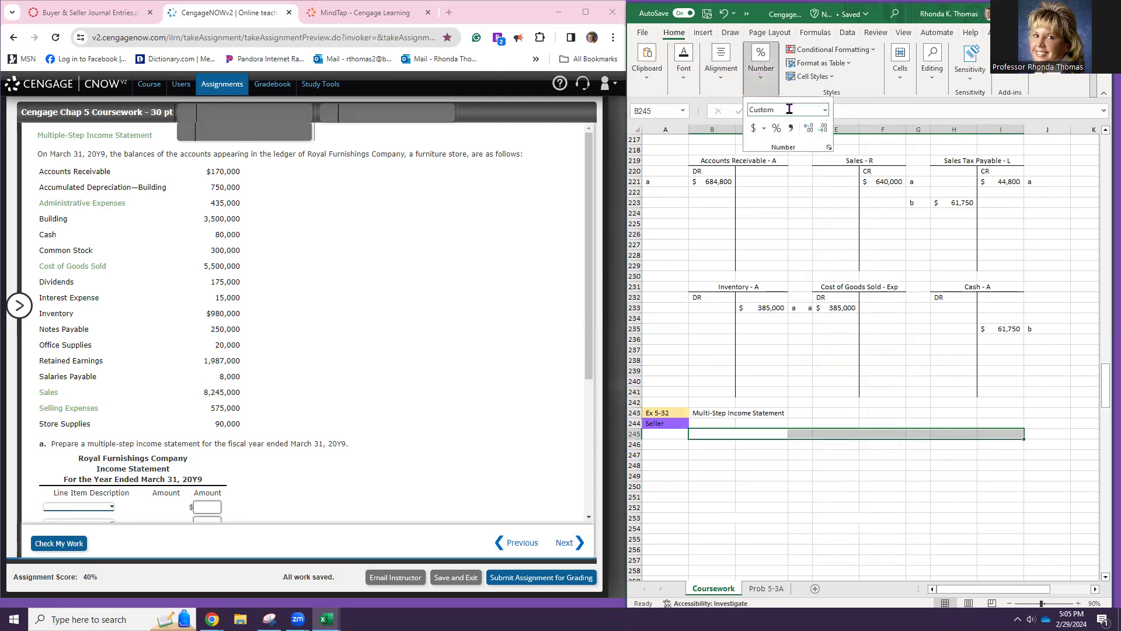
left_click(717, 67)
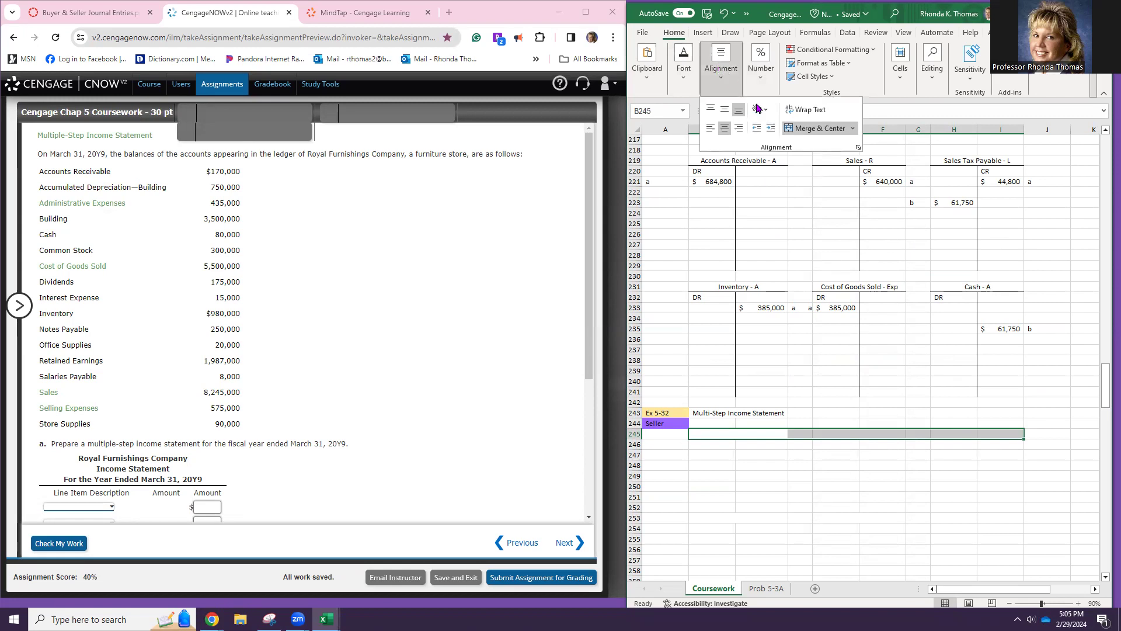
left_click(813, 127)
- Drag the Exhibit 12 income statement picture up to sit just under the Ex 5-32 heading
scroll(904, 449, "down", 20)
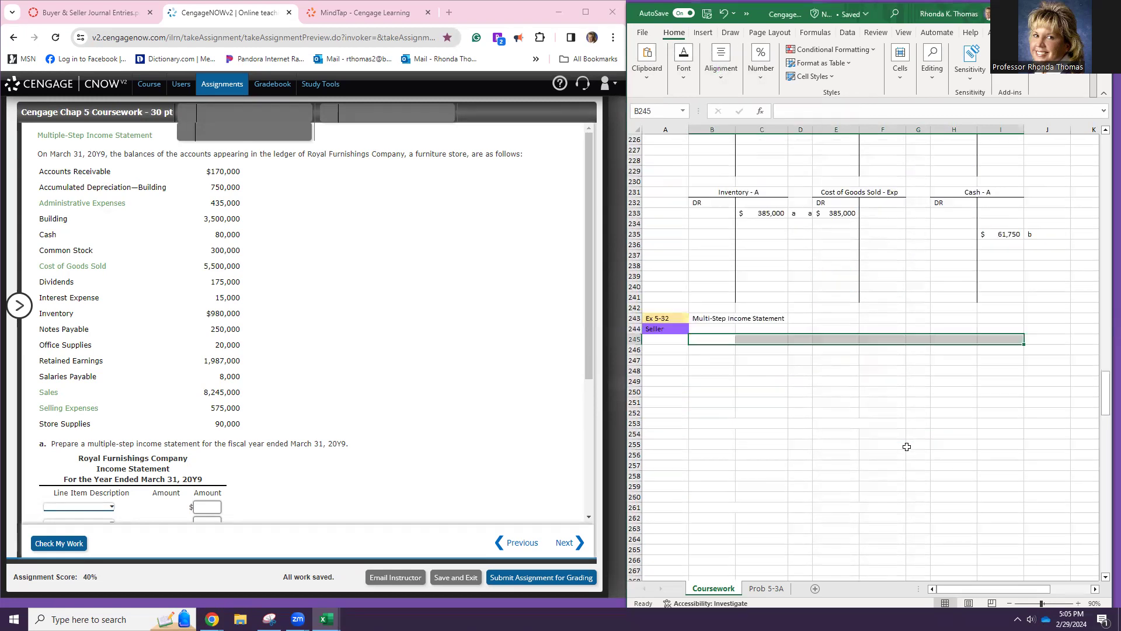
scroll(1005, 407, "down", 9)
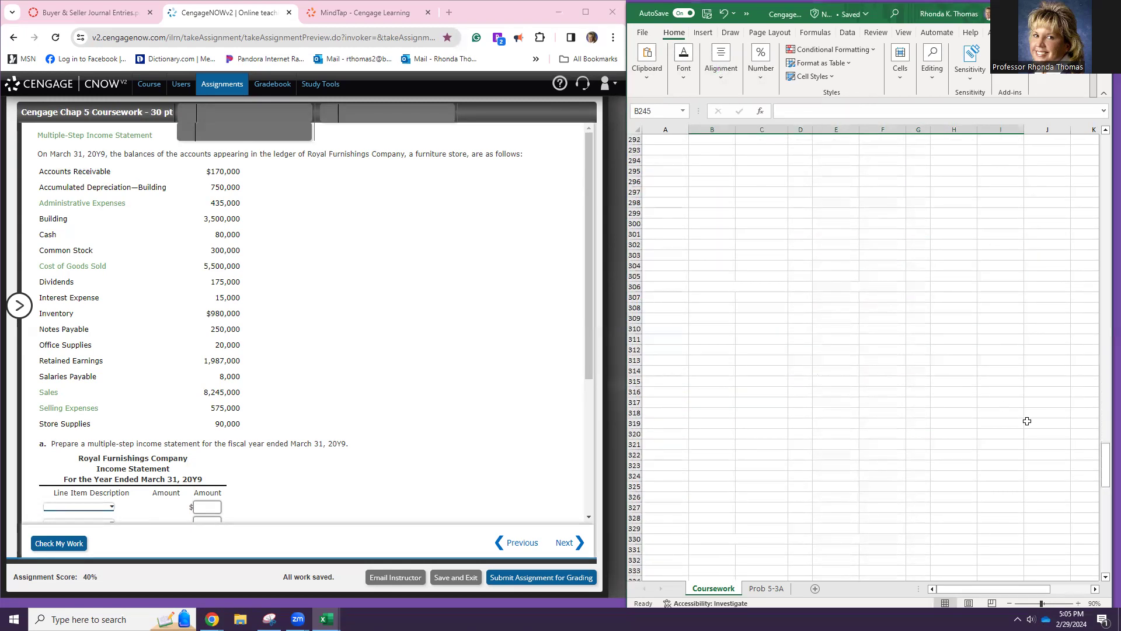
left_click(849, 350)
left_click_drag(849, 350, 860, 167)
scroll(851, 243, "up", 5)
left_click_drag(831, 421, 847, 234)
scroll(839, 241, "up", 3)
scroll(839, 240, "up", 1)
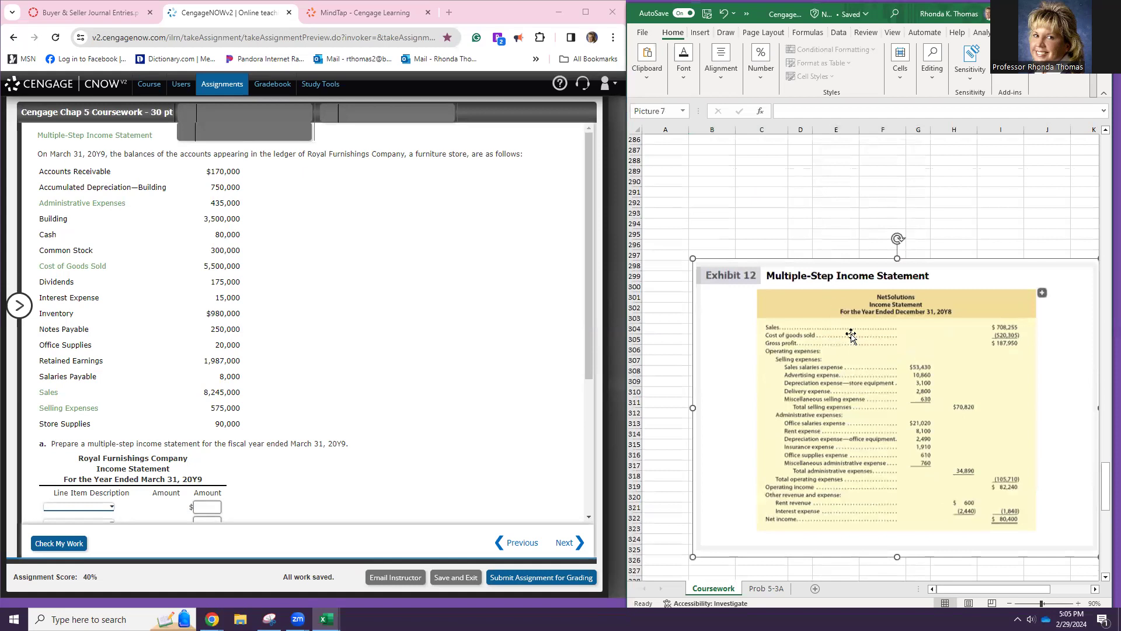
left_click_drag(783, 298, 760, 207)
scroll(761, 208, "up", 7)
left_click_drag(761, 416, 745, 199)
scroll(771, 215, "up", 6)
scroll(771, 215, "up", 4)
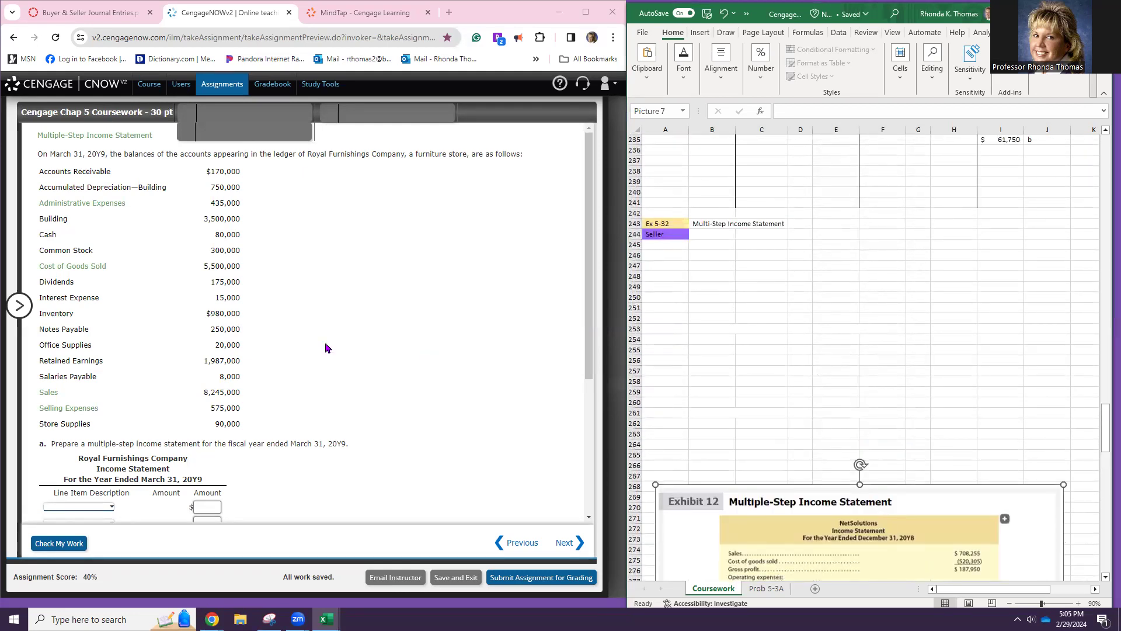
scroll(252, 410, "down", 4)
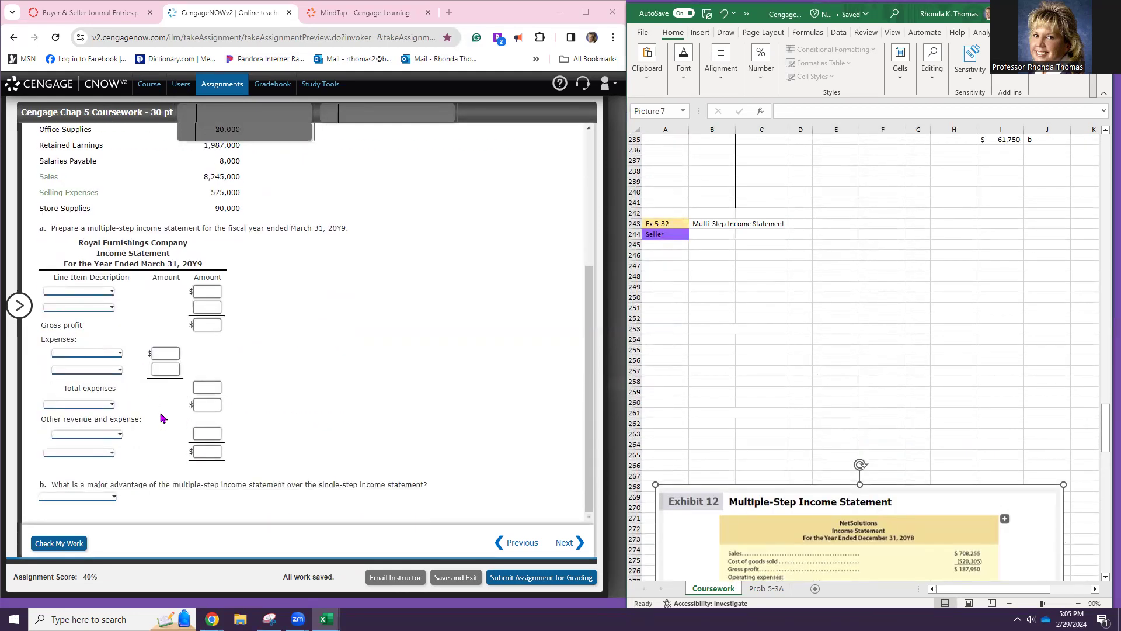
scroll(118, 246, "up", 3)
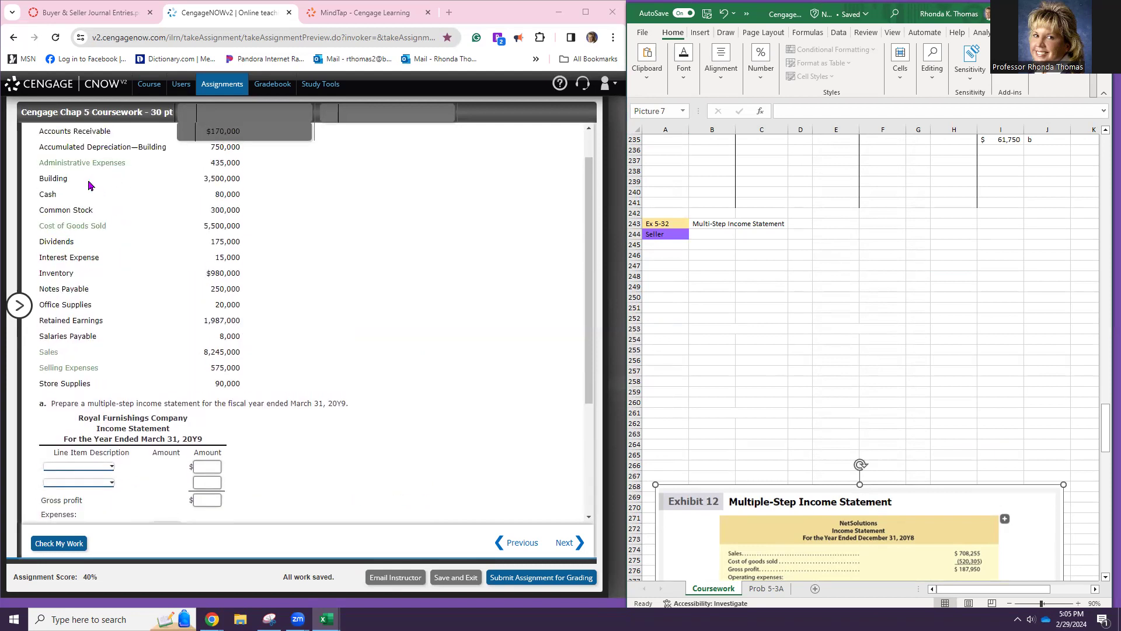
scroll(134, 215, "up", 1)
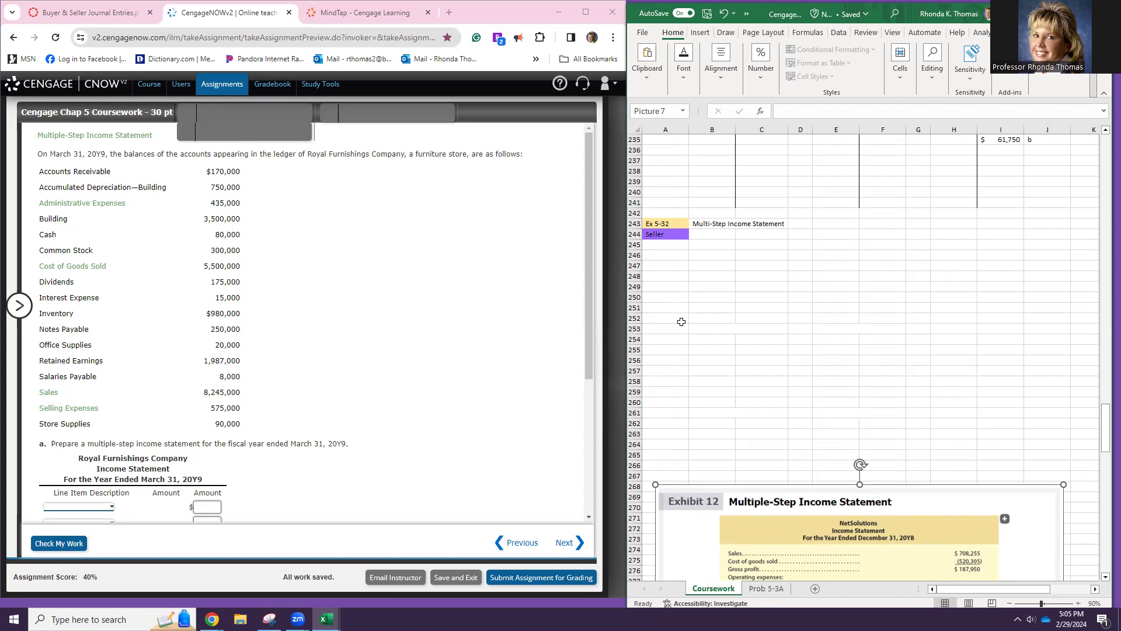
left_click_drag(826, 466, 816, 274)
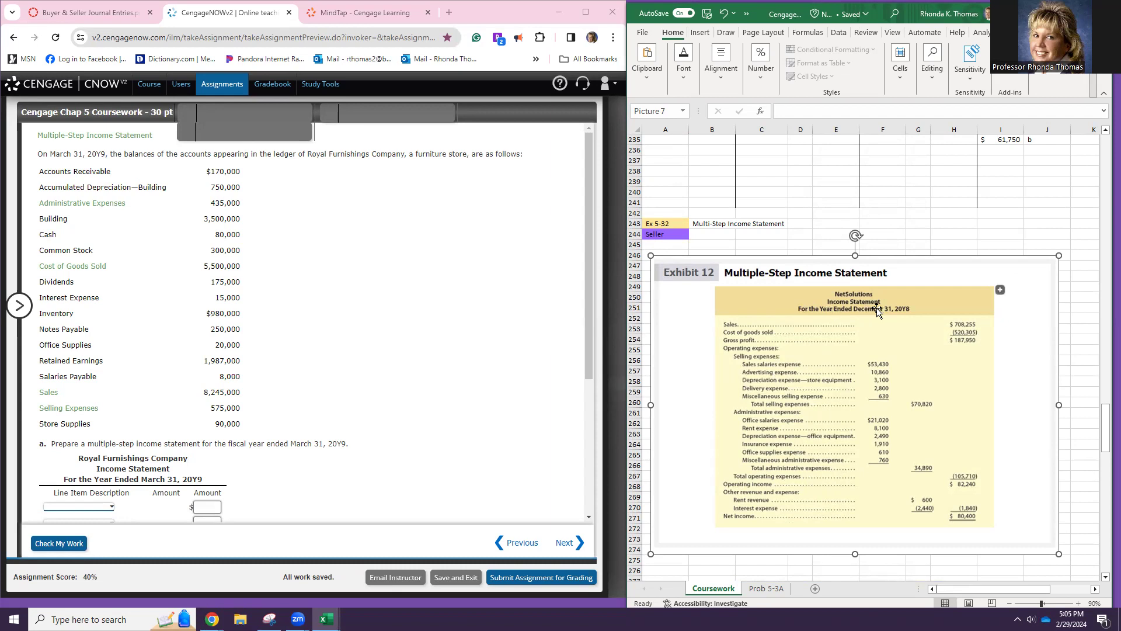
- Choose Sales as the first line item and shift the Exhibit 12 picture right
left_click(108, 508)
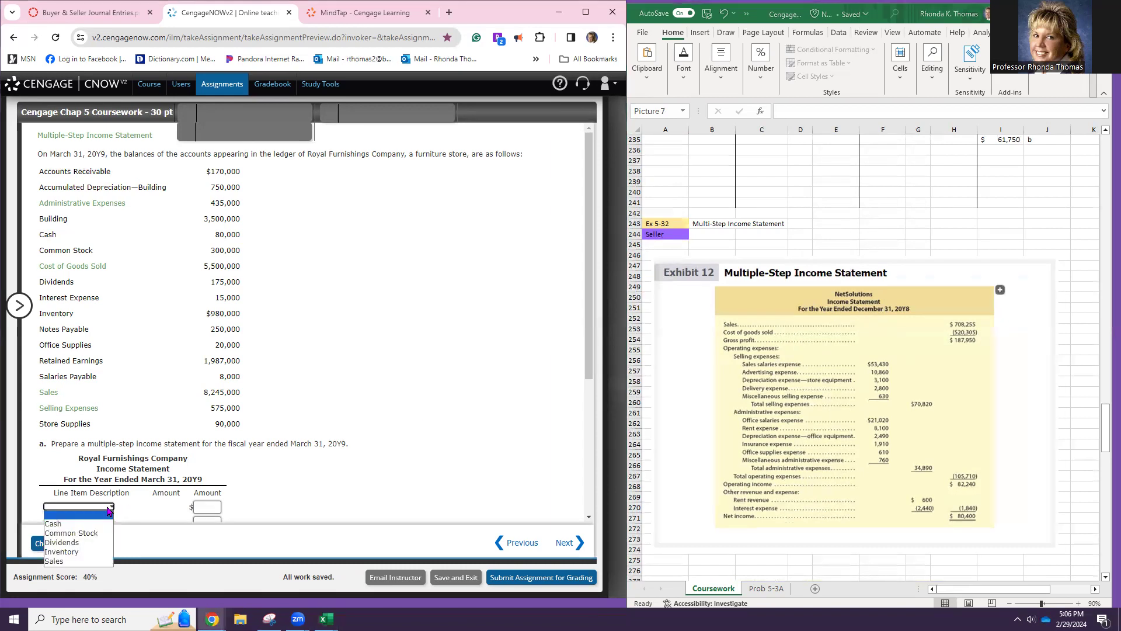
left_click(88, 560)
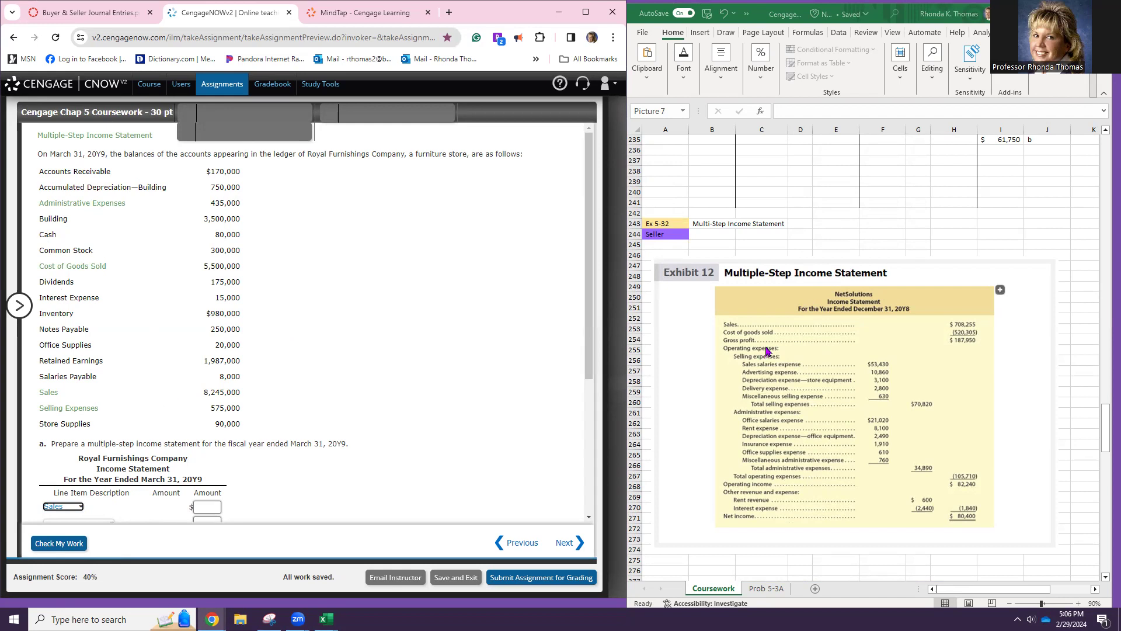
left_click(860, 318)
left_click_drag(857, 286, 891, 270)
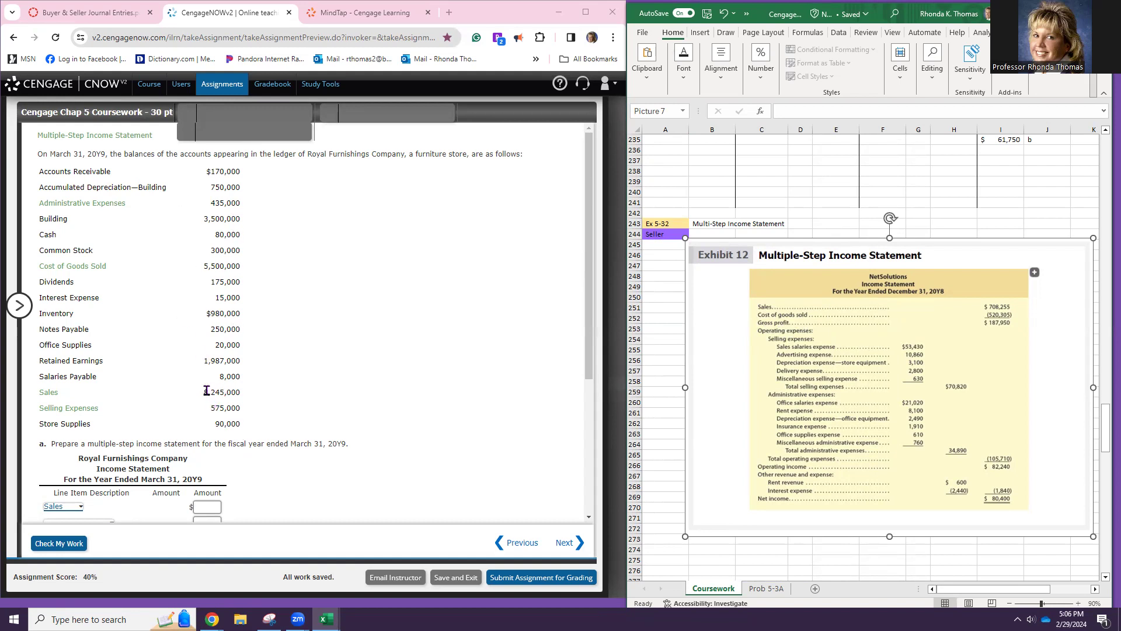
- Enter 8,245,000 as the Sales amount from the highlighted account balance
left_click_drag(204, 395, 241, 399)
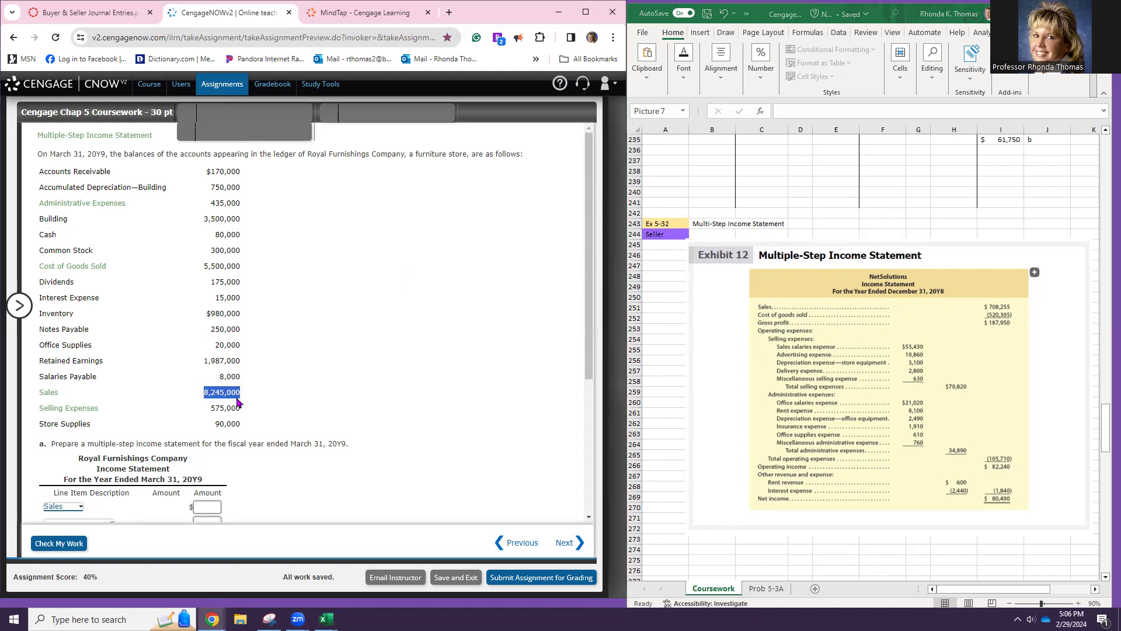
mouse_move(73, 398)
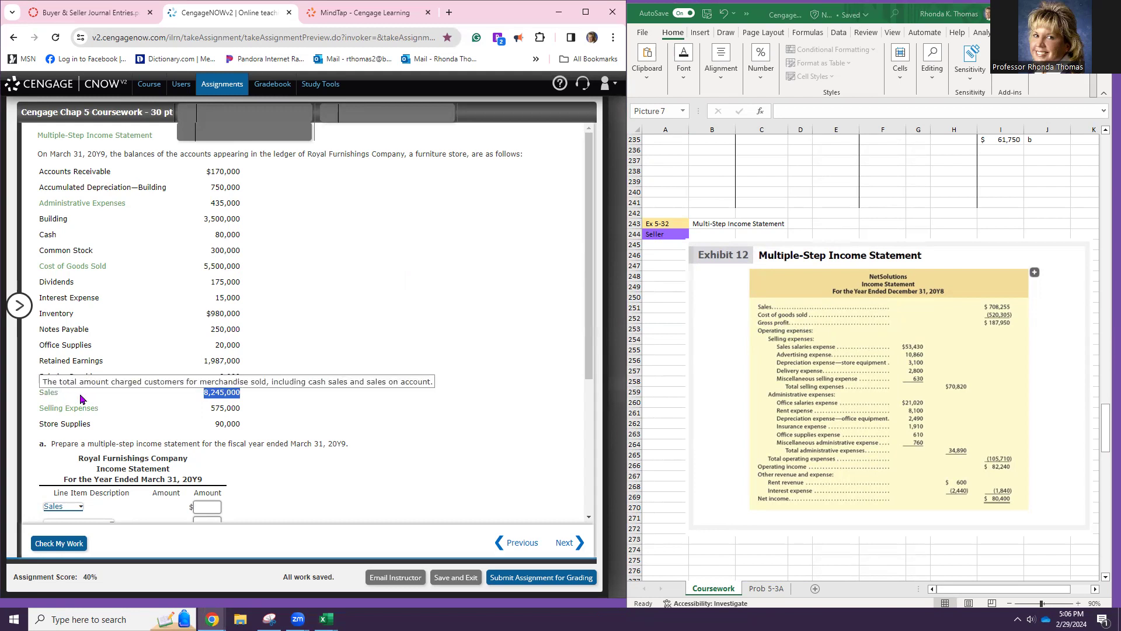
scroll(114, 405, "down", 1)
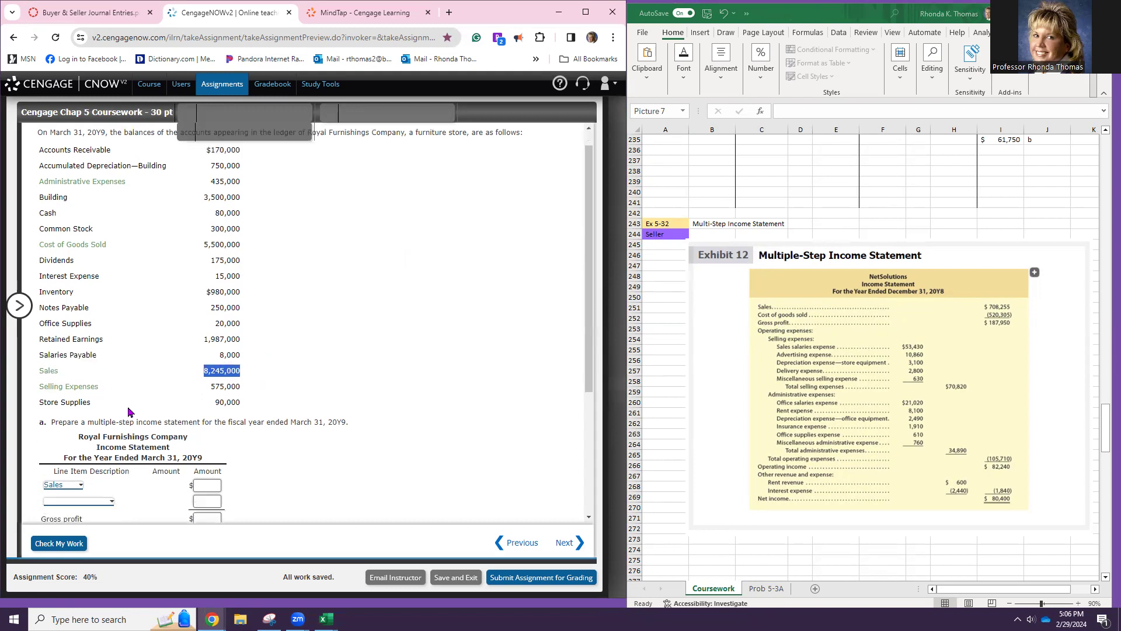
left_click(212, 448)
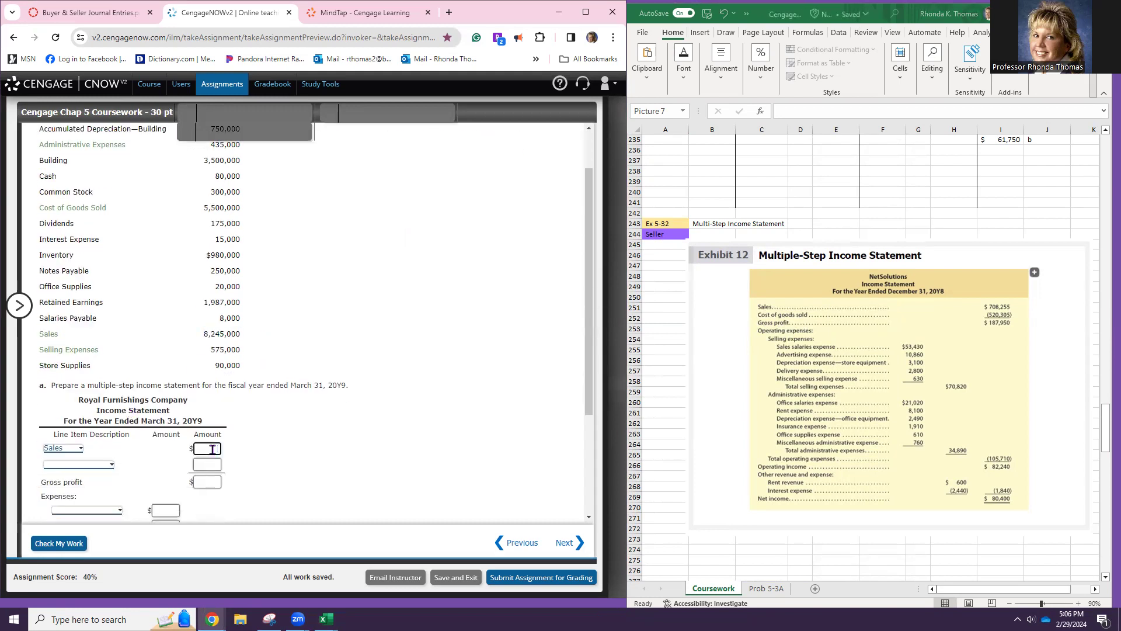
type("8245000")
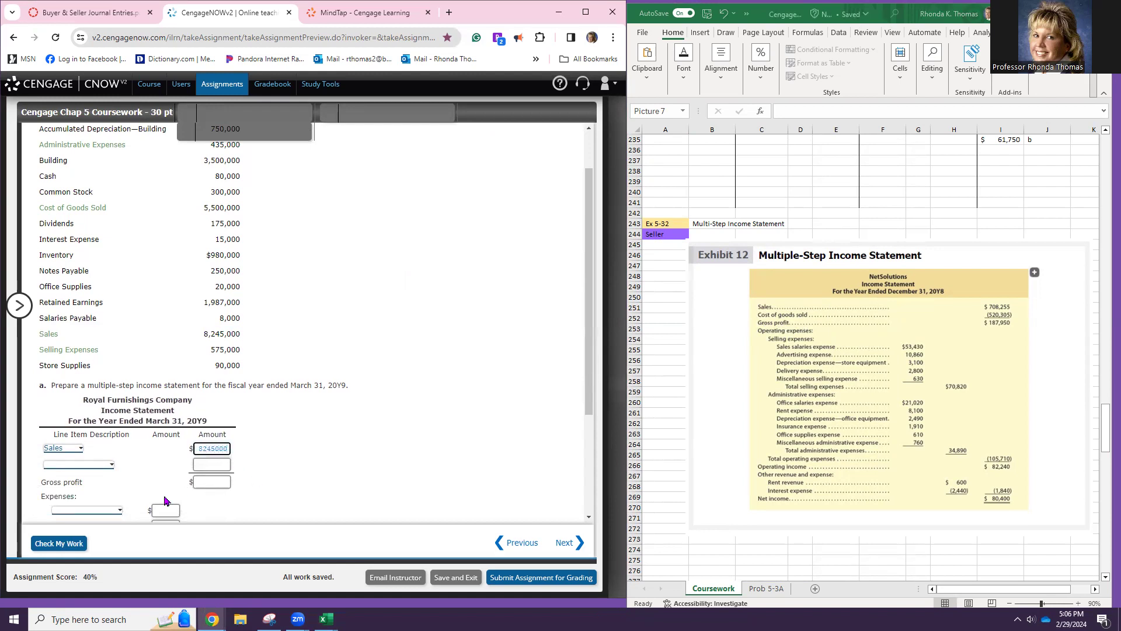
left_click(240, 450)
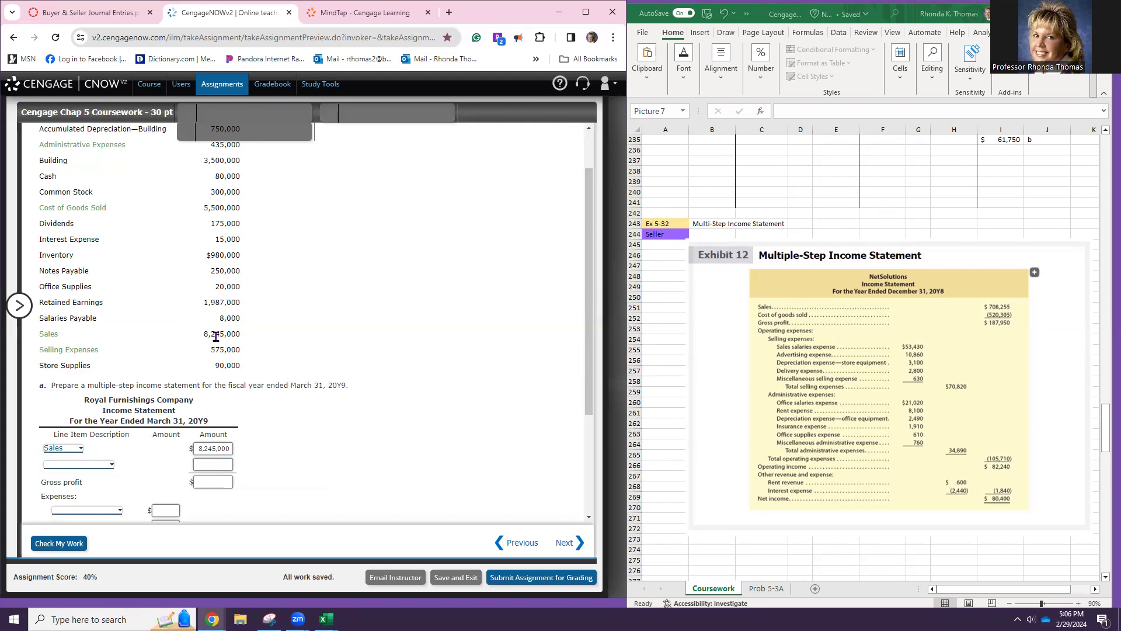
scroll(216, 336, "up", 1)
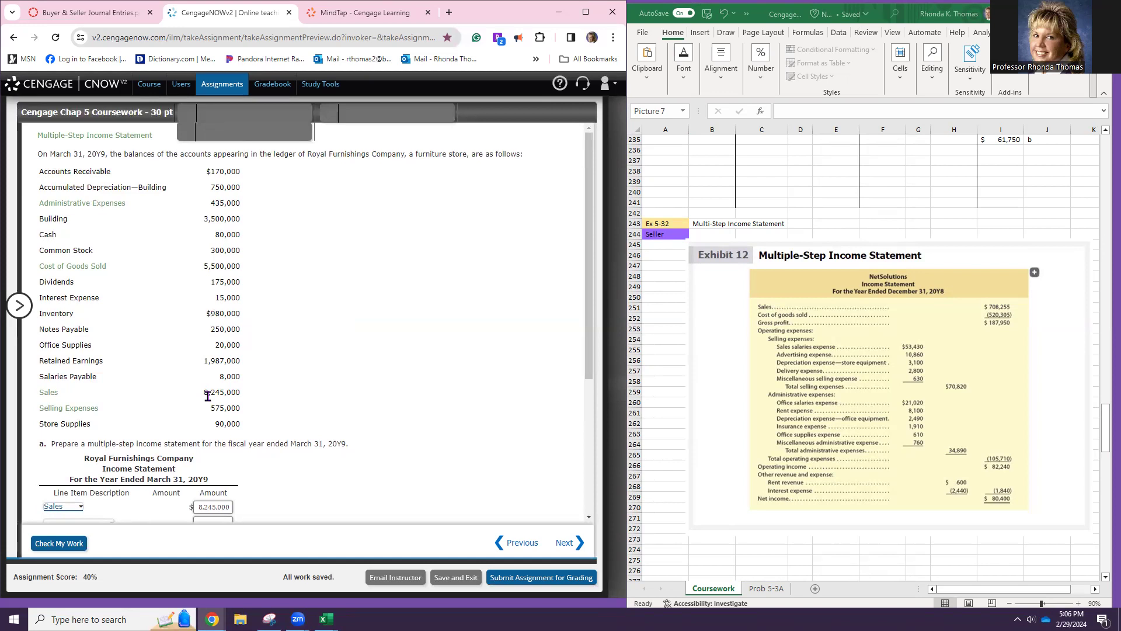
mouse_move(47, 266)
mouse_move(91, 268)
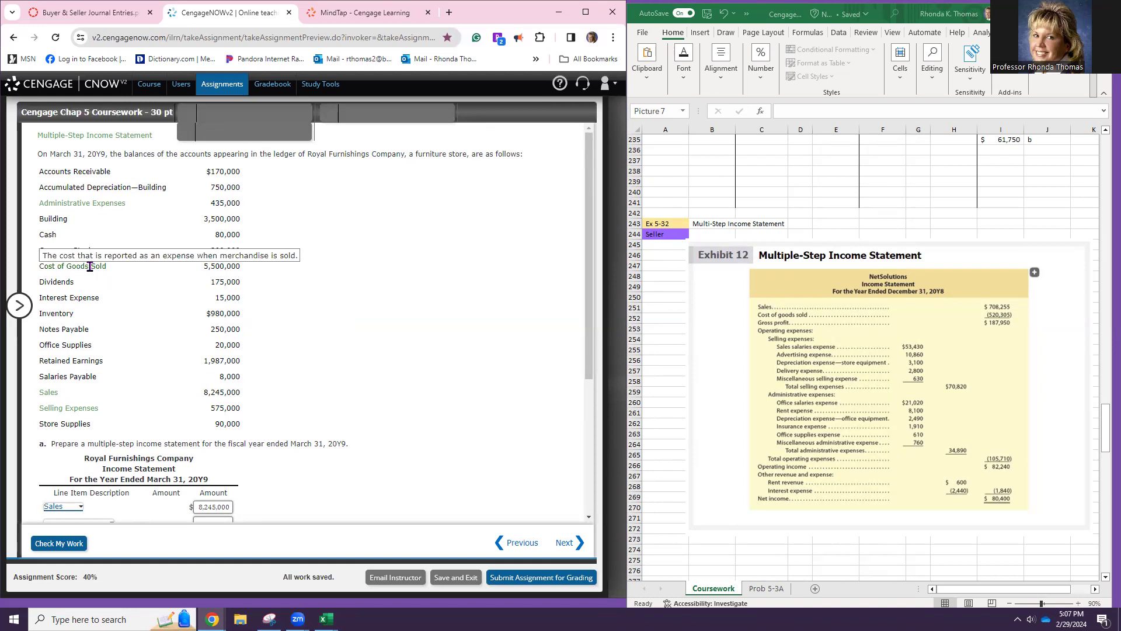
mouse_move(76, 207)
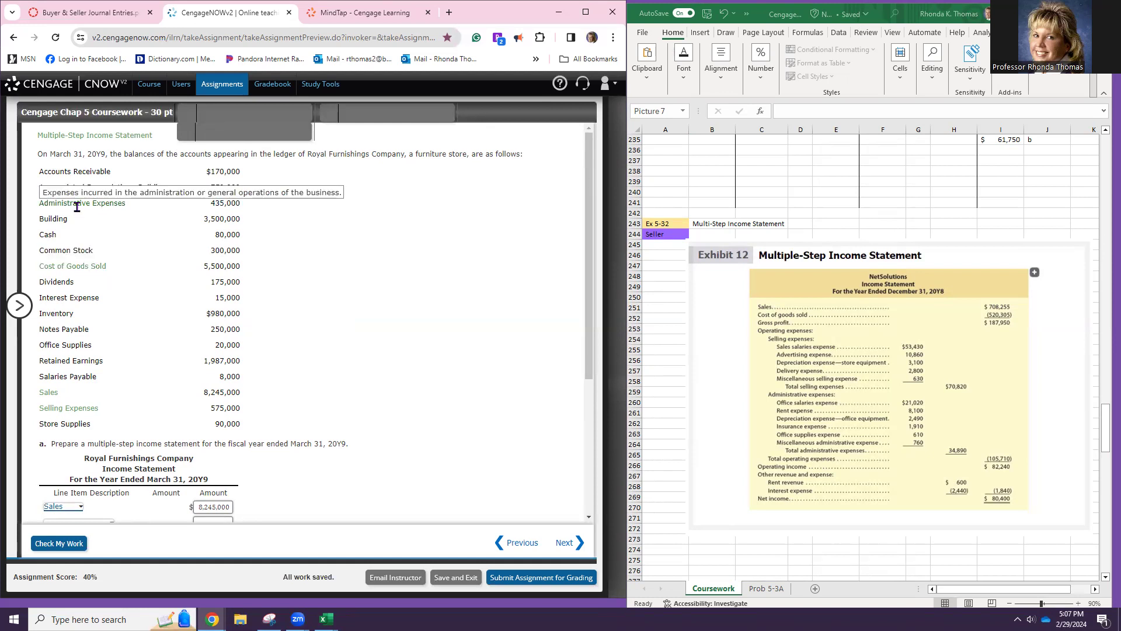
scroll(76, 206, "down", 3)
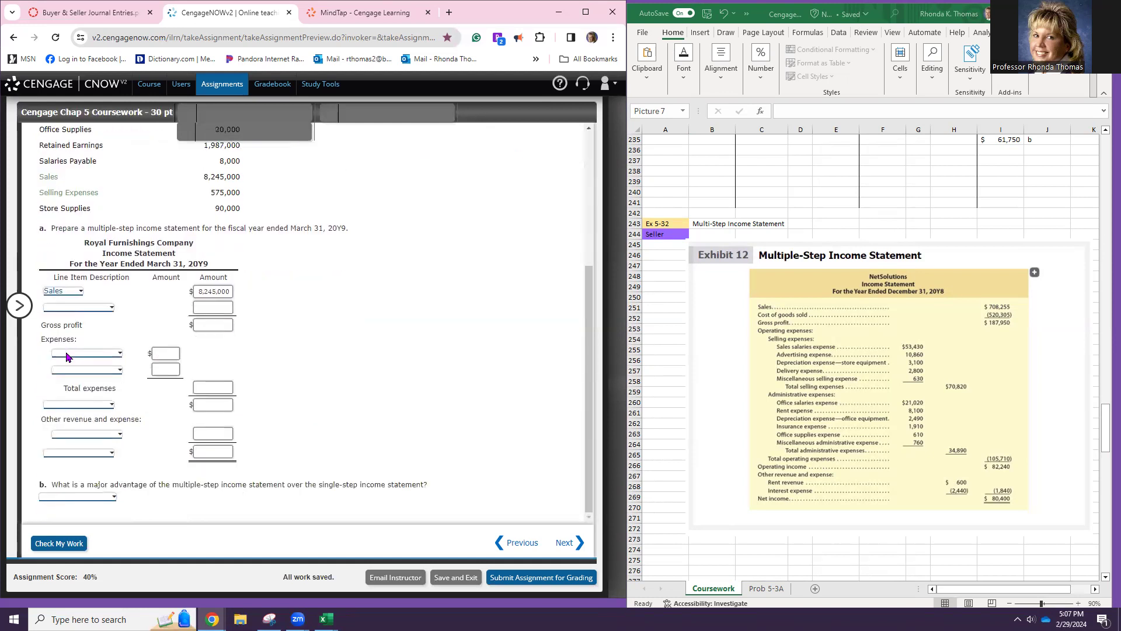
- Add Cost of goods sold of 5,500,000 as the second income statement line
left_click(103, 310)
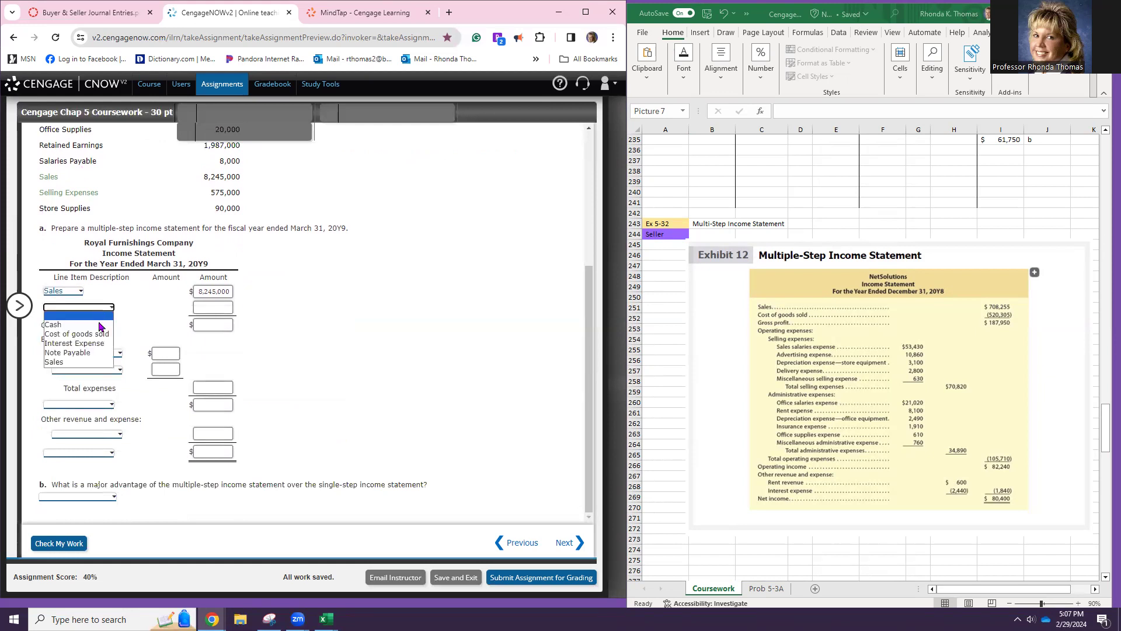
left_click(95, 332)
left_click(196, 306)
scroll(216, 228, "up", 2)
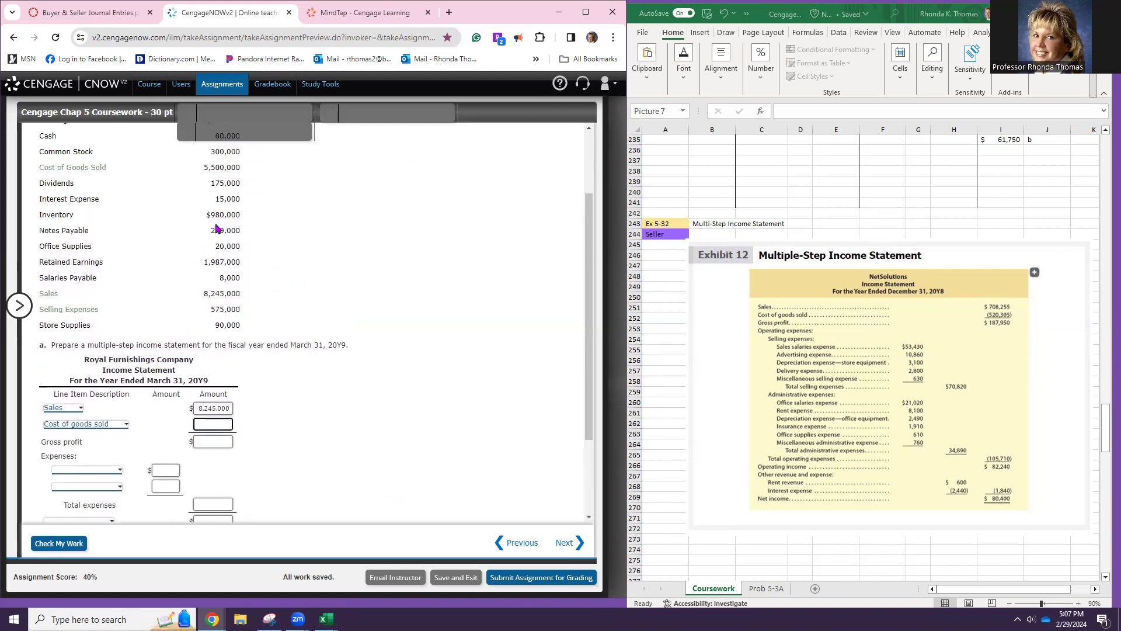
type("5500000")
left_click(255, 436)
scroll(816, 309, "down", 2)
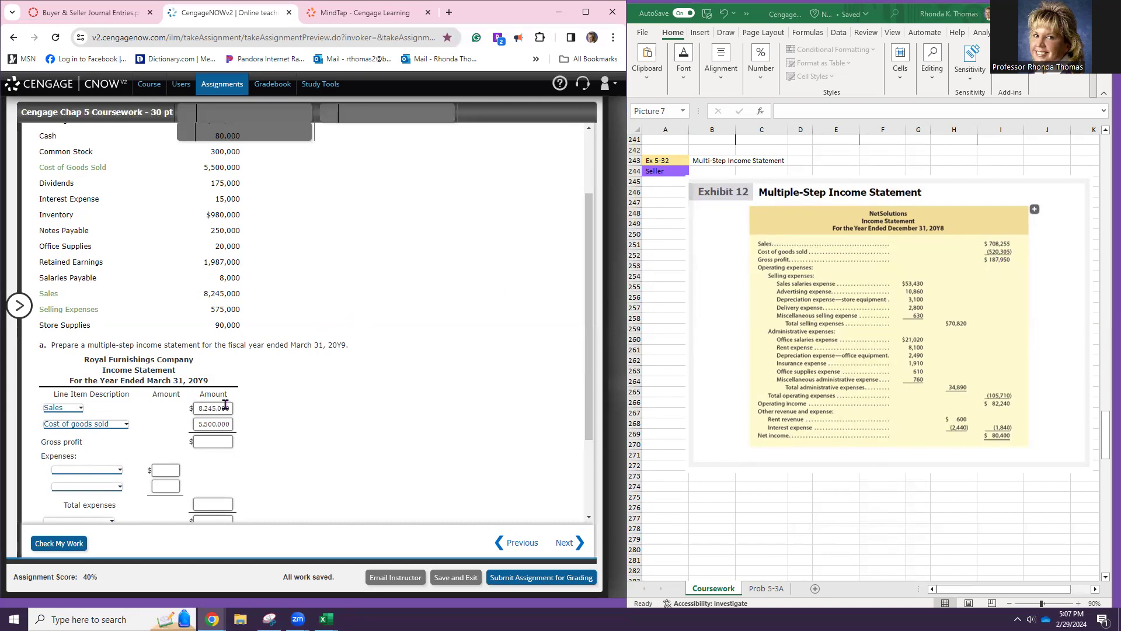
left_click(221, 439)
- Zoom the page to 125% and enter a gross profit of 2,745,000
key("ctrl+plus")
key("ctrl+plus")
scroll(303, 416, "down", 4)
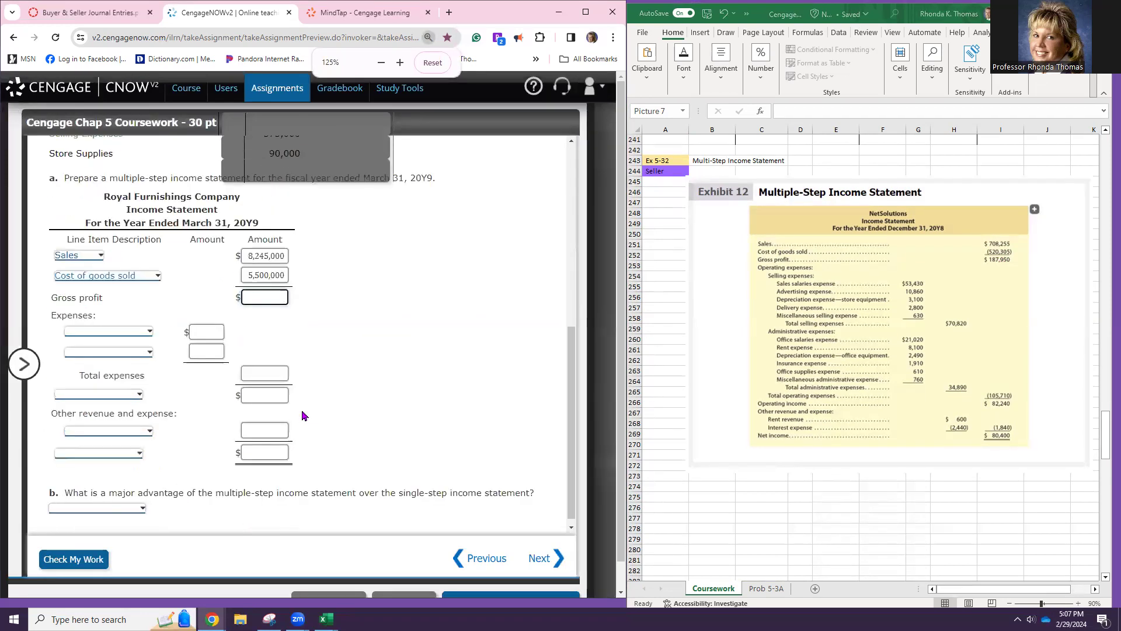
type("745,000")
left_click(334, 310)
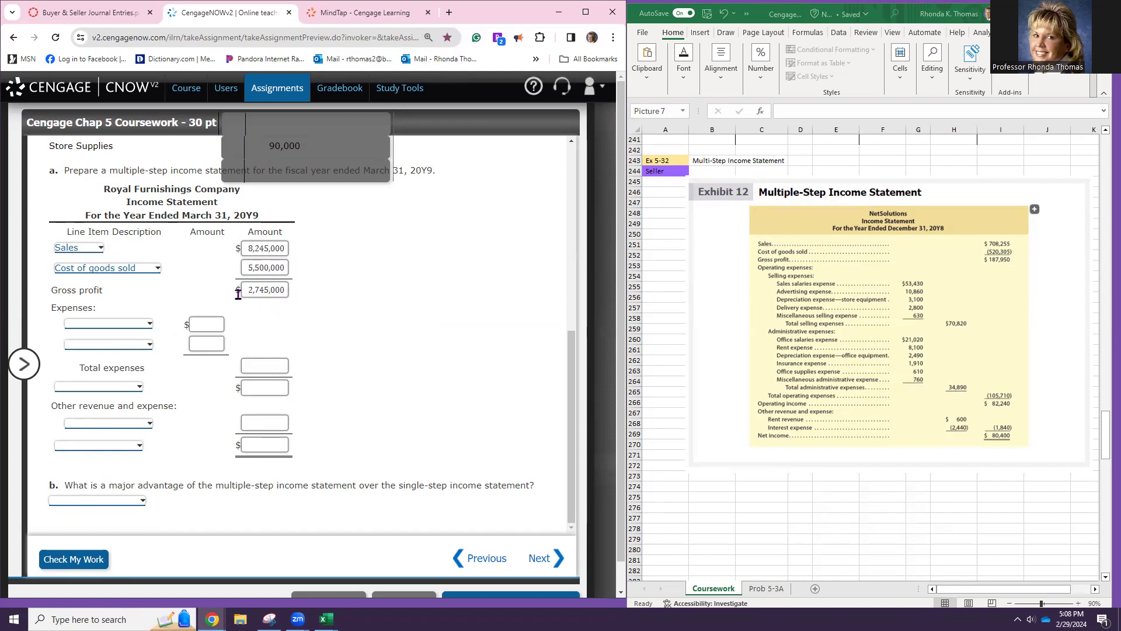
- Choose Selling expenses as the first expense line with an amount of 575,000
left_click(150, 324)
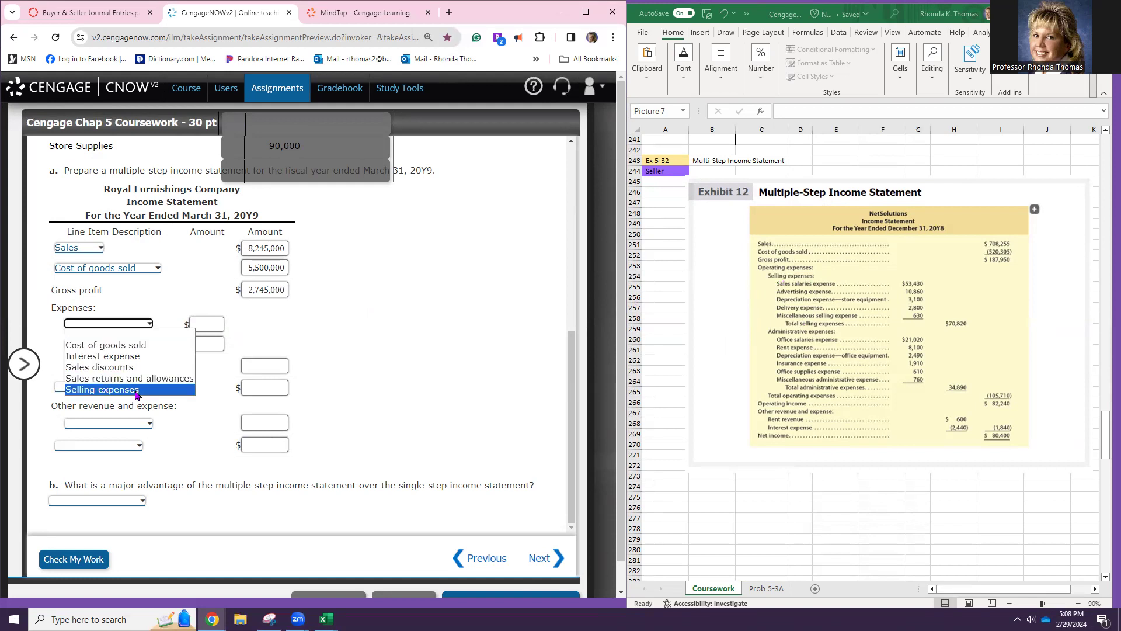
left_click(116, 390)
scroll(188, 320, "up", 4)
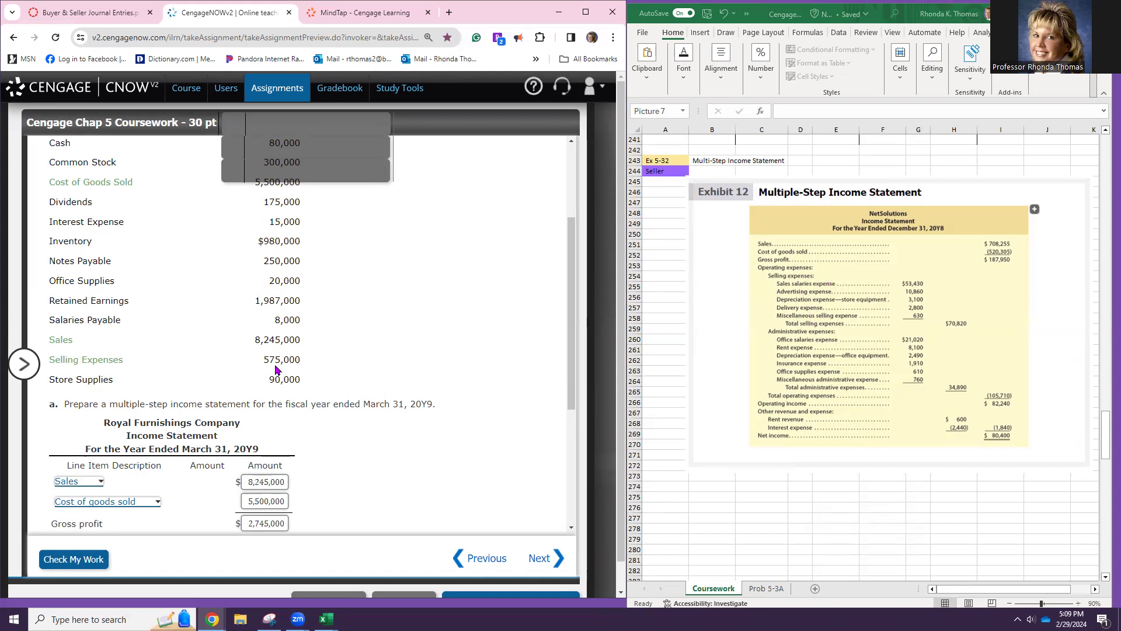
scroll(245, 374, "down", 3)
left_click(198, 381)
type("575000")
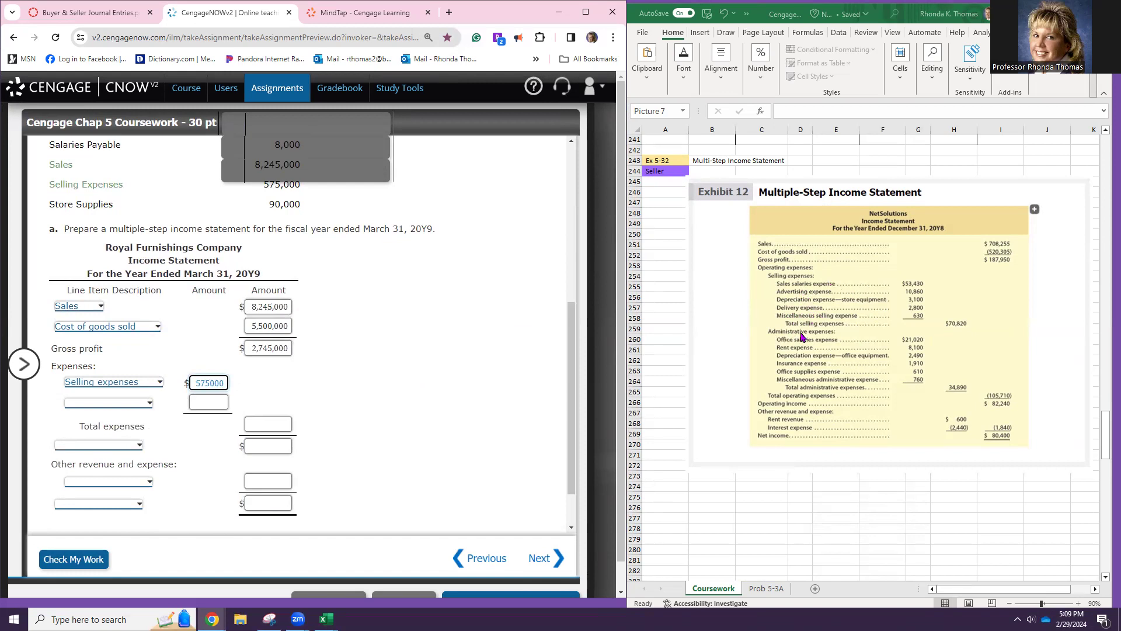
scroll(266, 292, "up", 6)
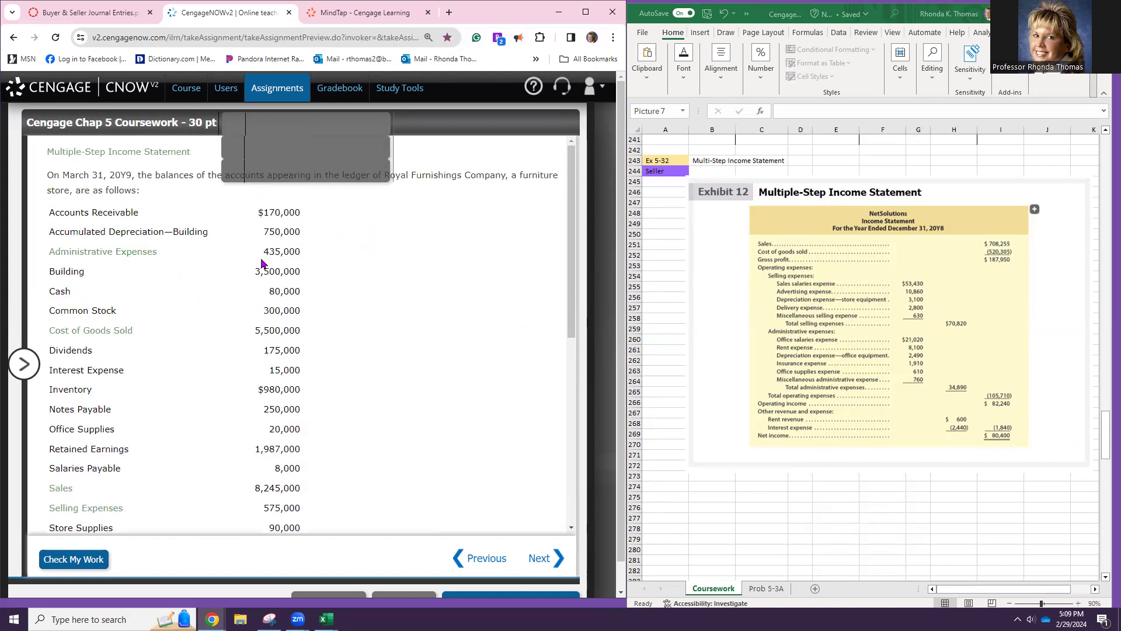
scroll(158, 329, "down", 6)
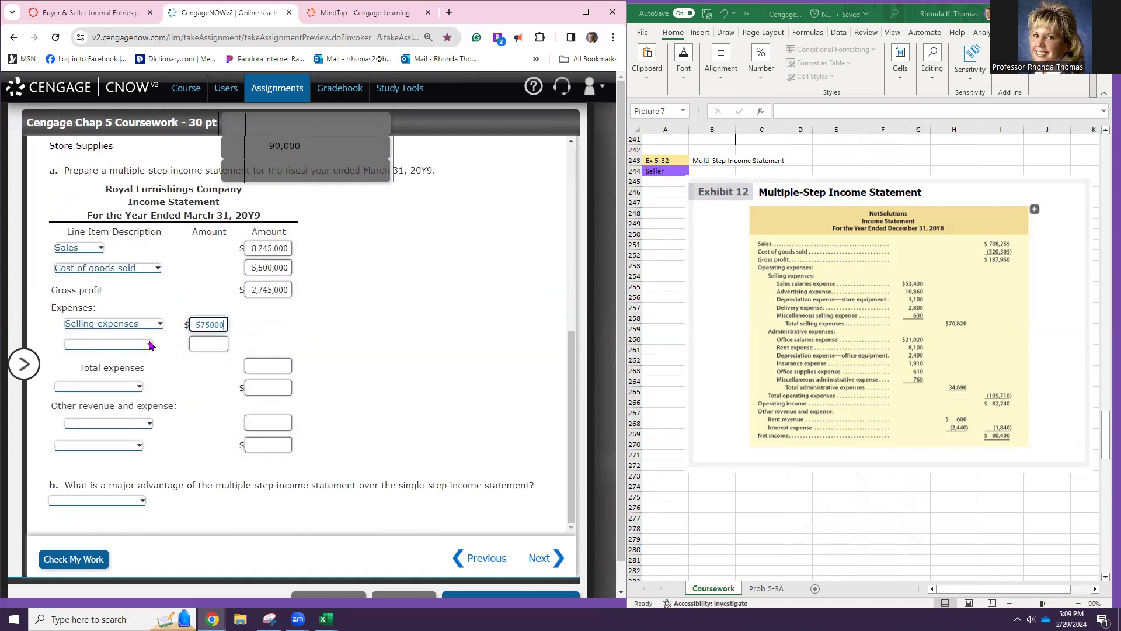
- Add Administrative expenses of 435,000 as the second expense line
left_click(149, 345)
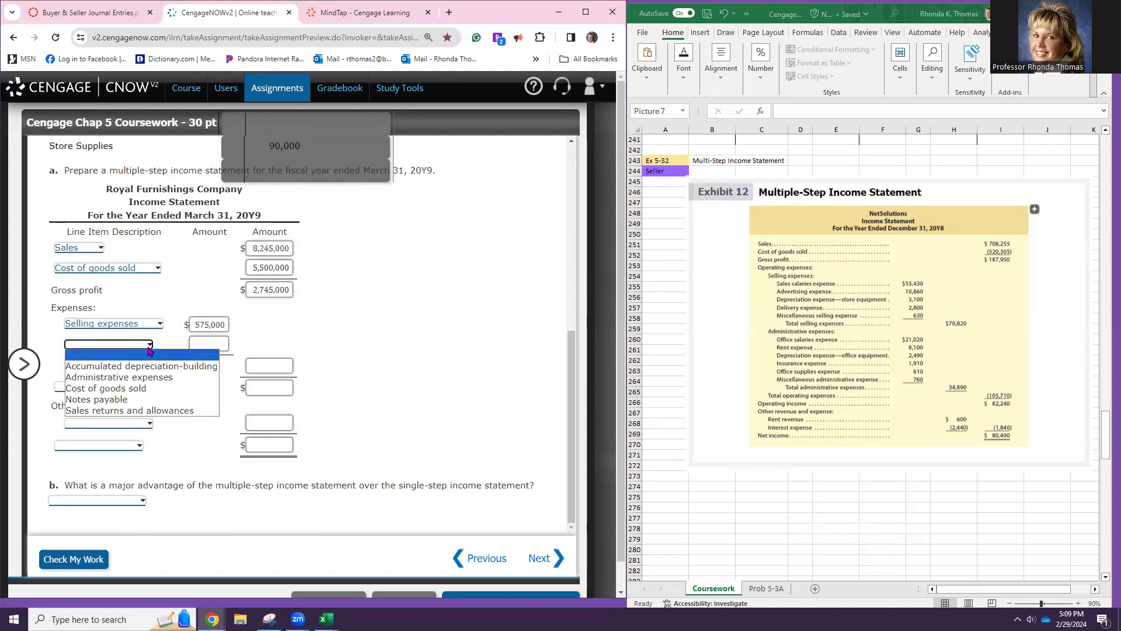
left_click(145, 377)
left_click(246, 344)
type("4")
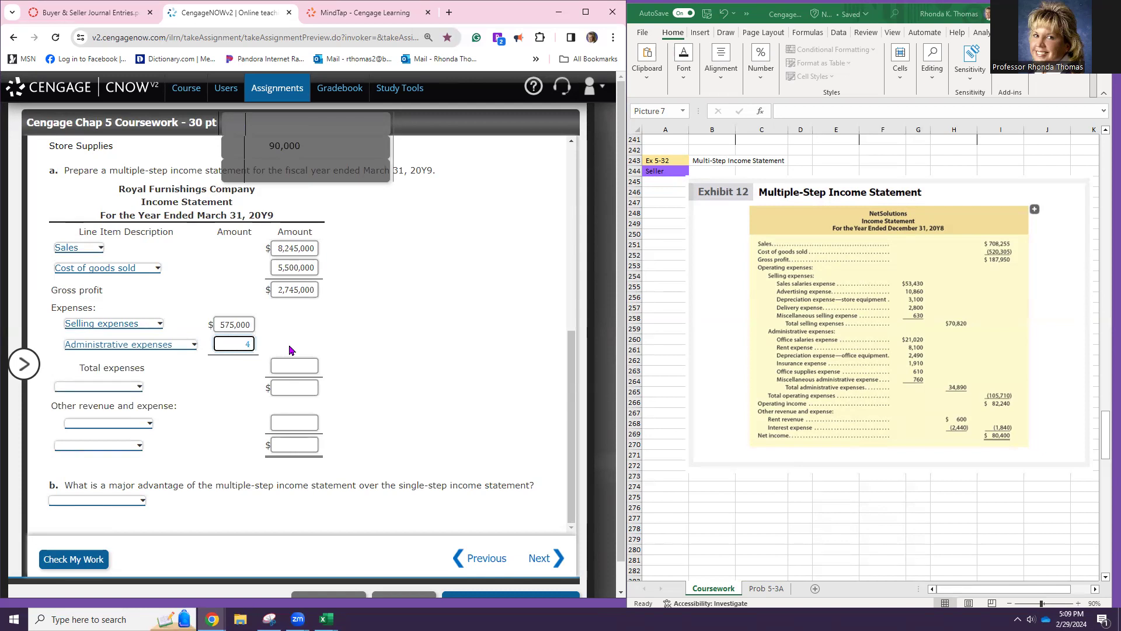
type("35,000")
- Enter 1,010,000 as the total expenses
left_click(290, 366)
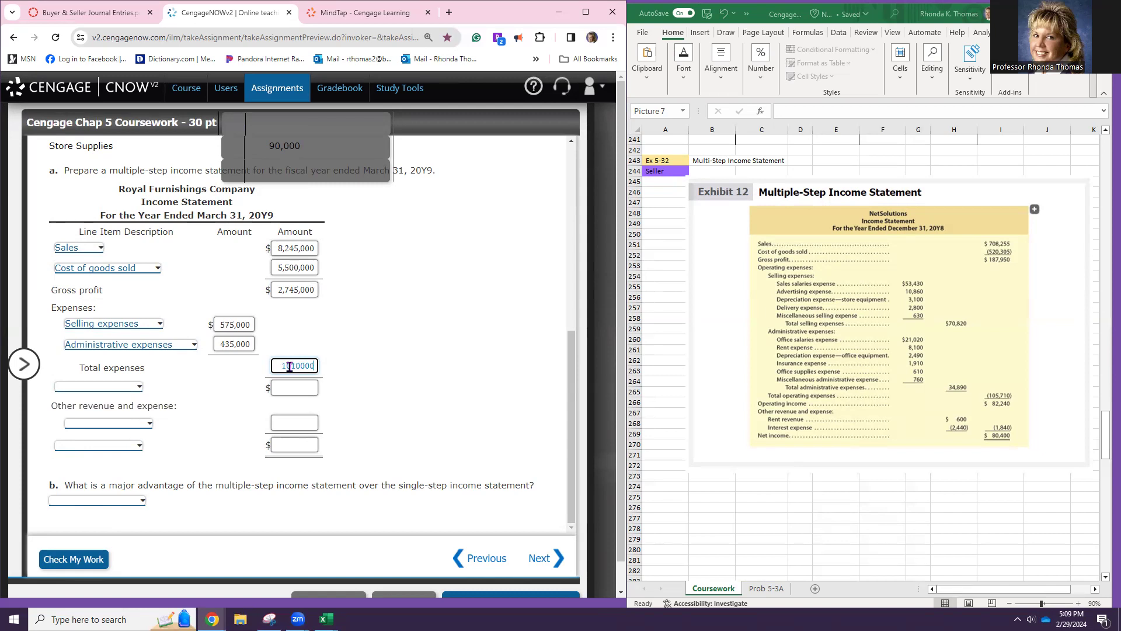
type("1010000")
left_click(274, 386)
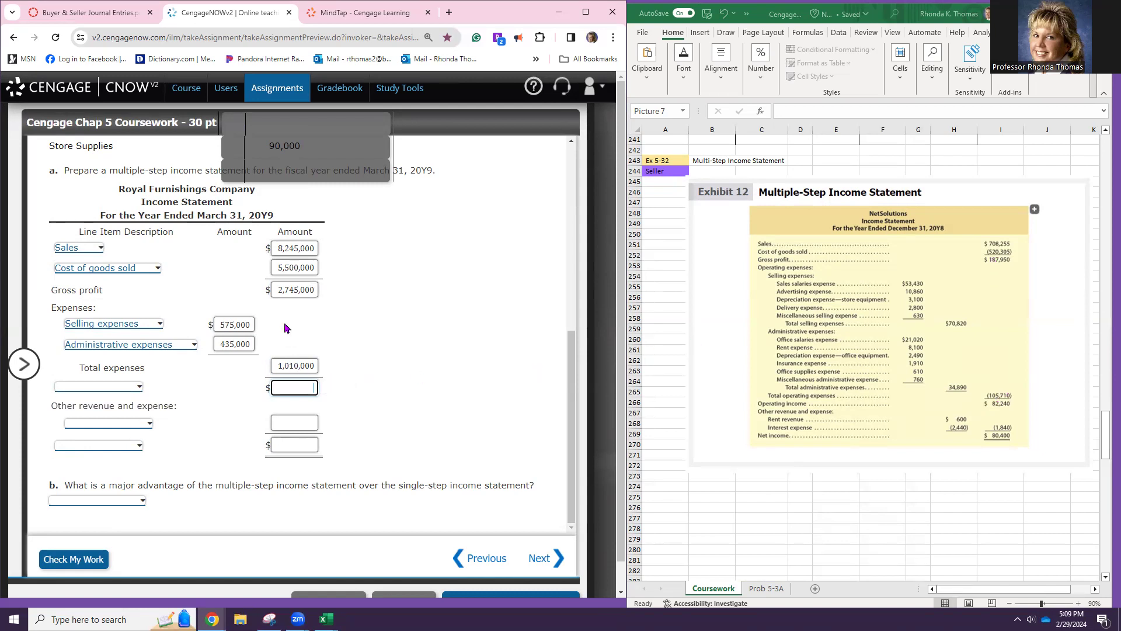
left_click(126, 388)
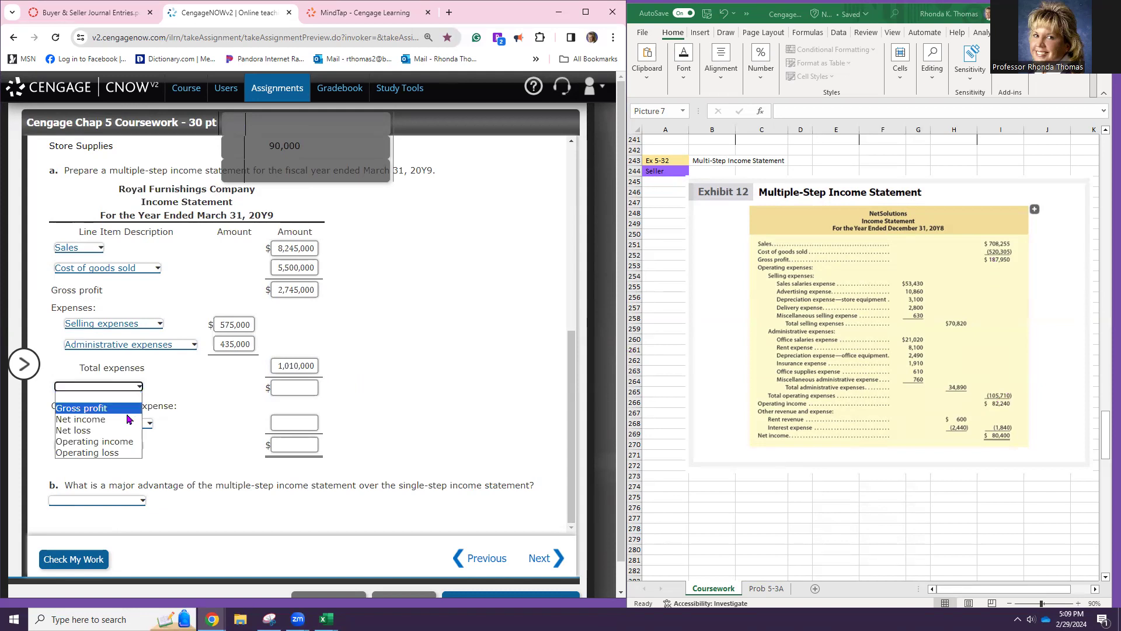
- Set the line to Operating income of 1,735,000, then highlight Interest Expense in the account list
left_click(133, 444)
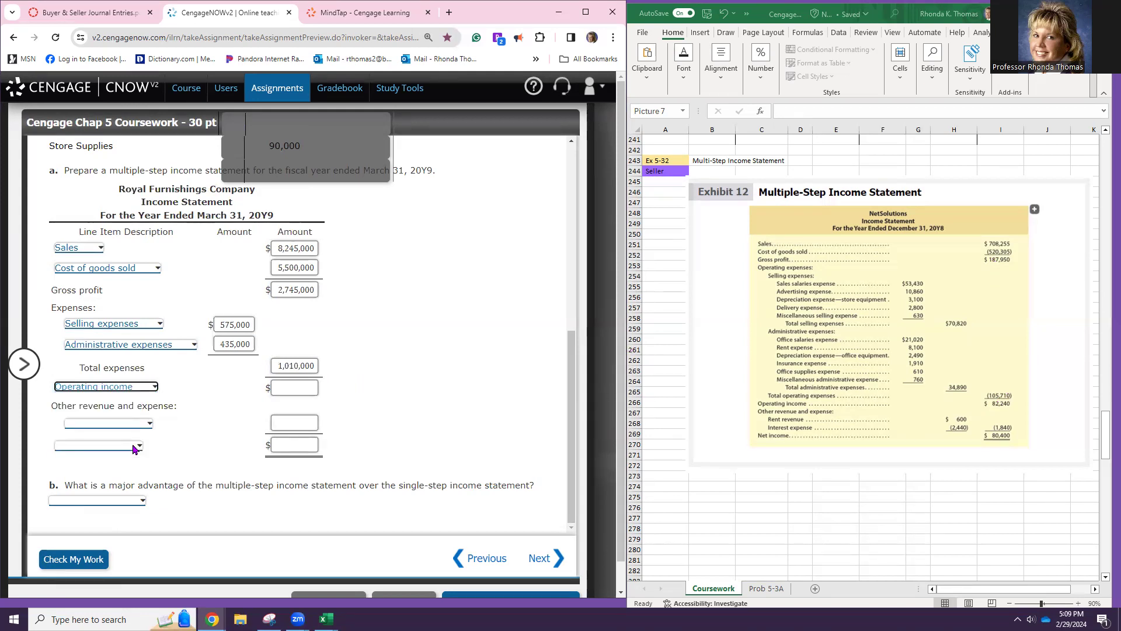
left_click(282, 390)
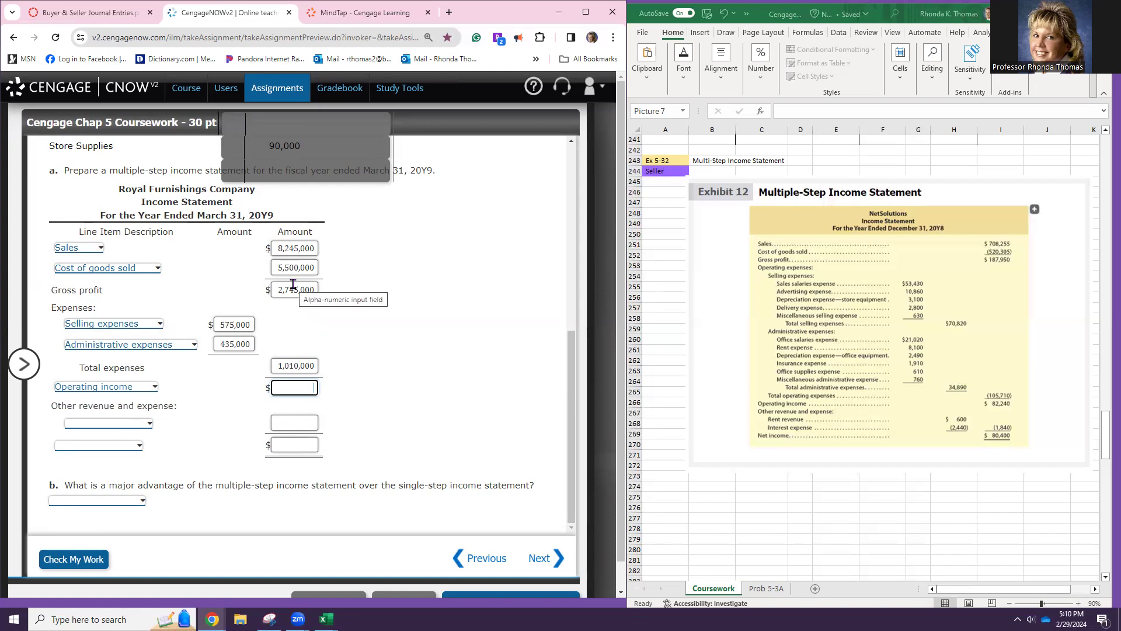
type("17")
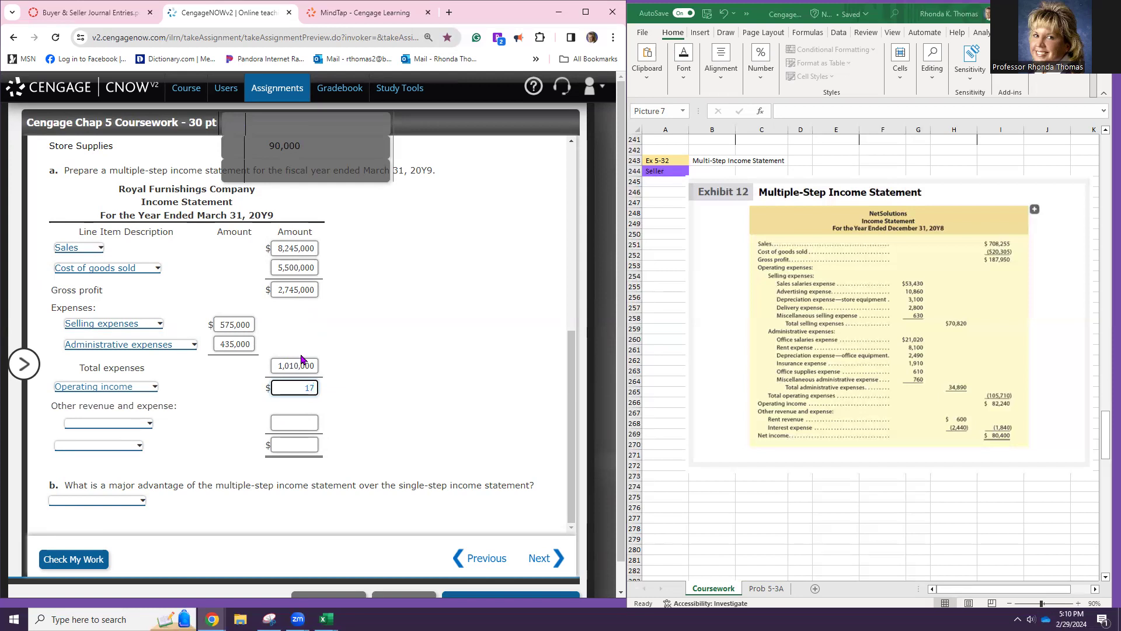
type("35000")
scroll(235, 367, "up", 1)
scroll(235, 366, "up", 4)
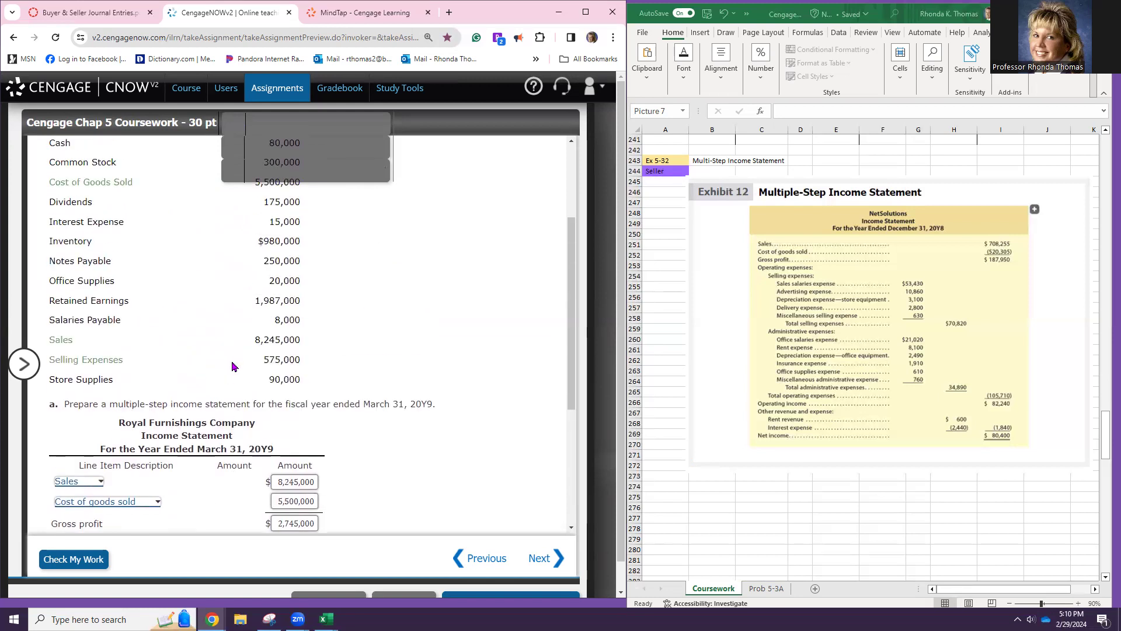
scroll(218, 368, "up", 1)
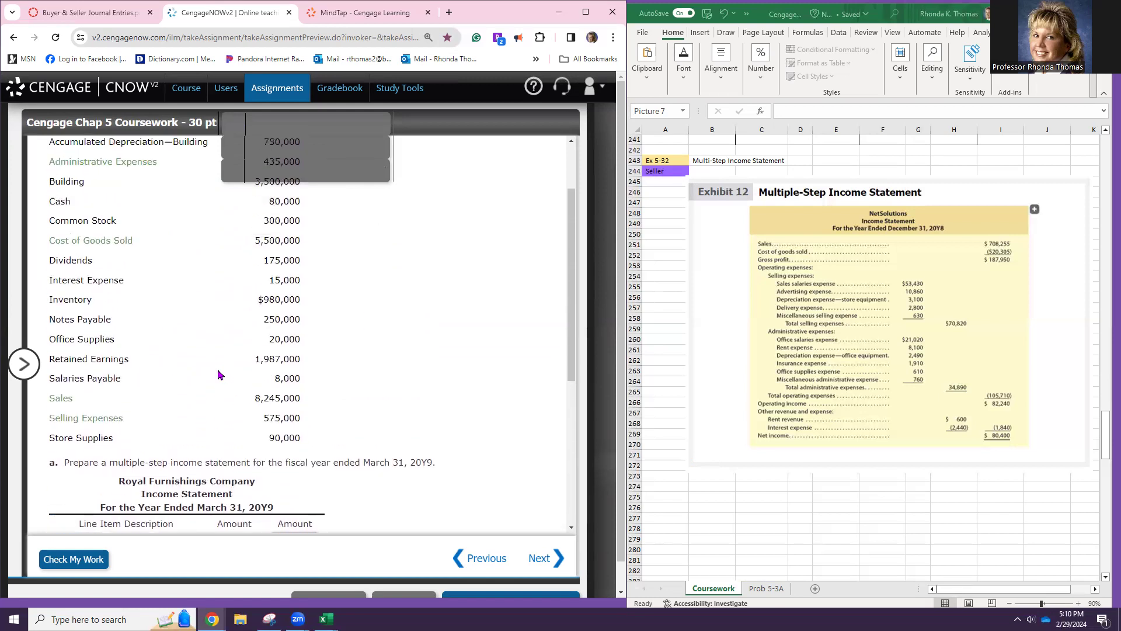
scroll(222, 377, "up", 2)
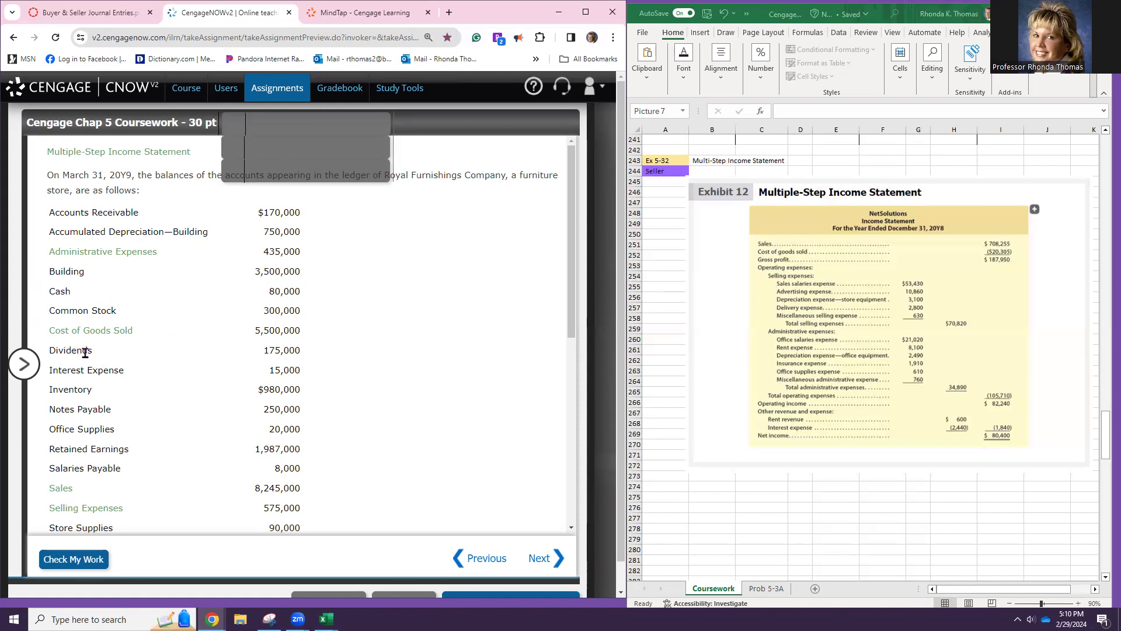
left_click_drag(49, 376, 135, 375)
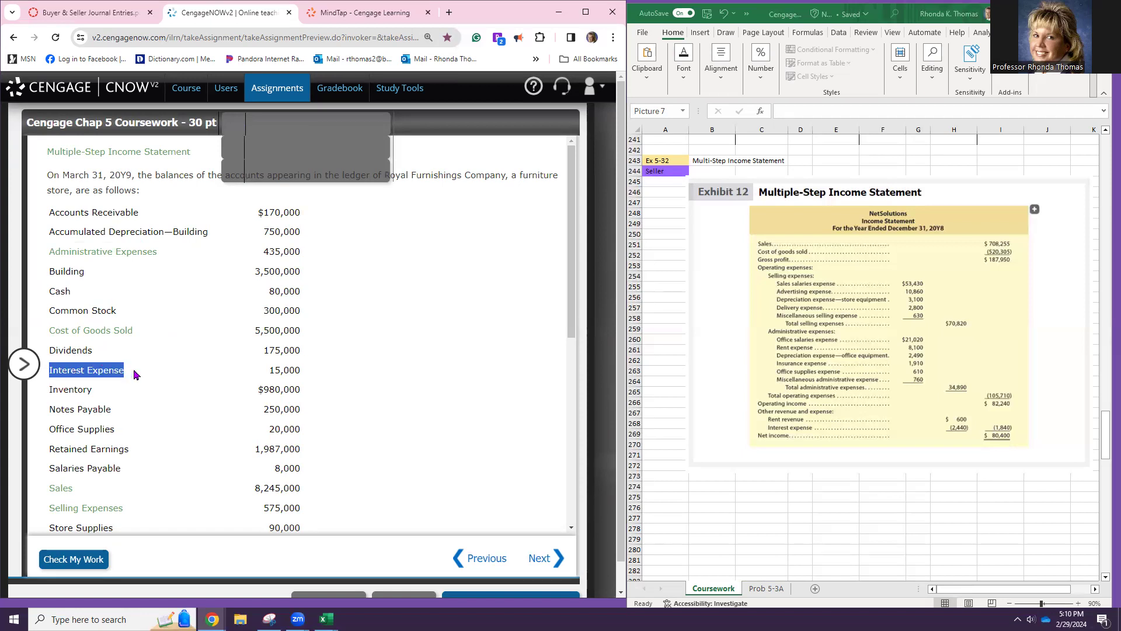
scroll(136, 379, "down", 2)
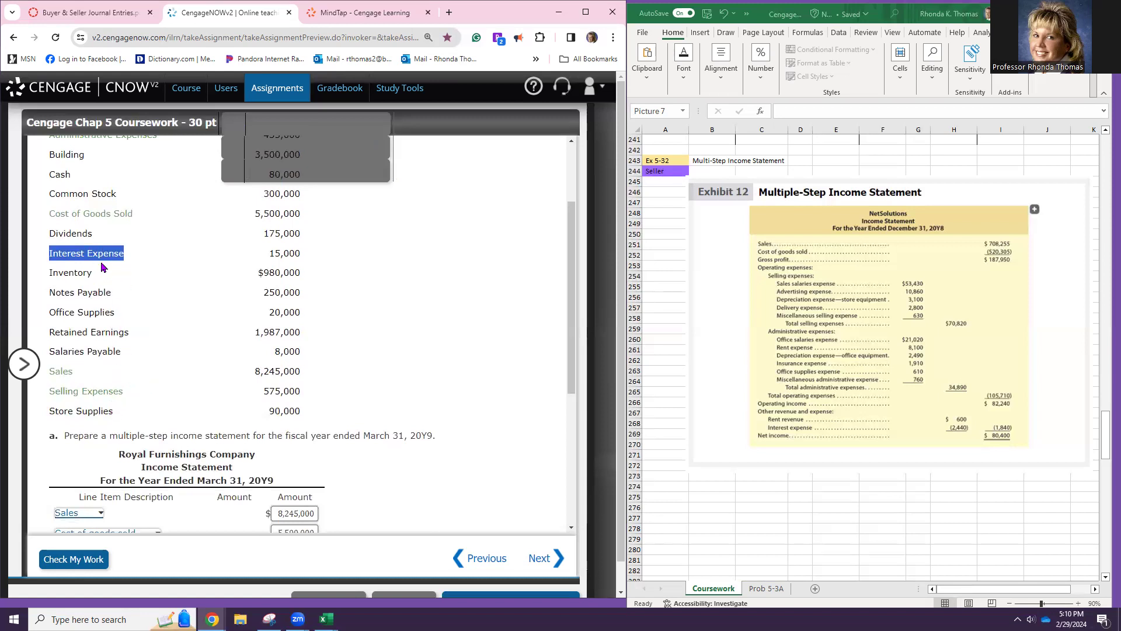
scroll(71, 418, "down", 3)
scroll(105, 421, "down", 2)
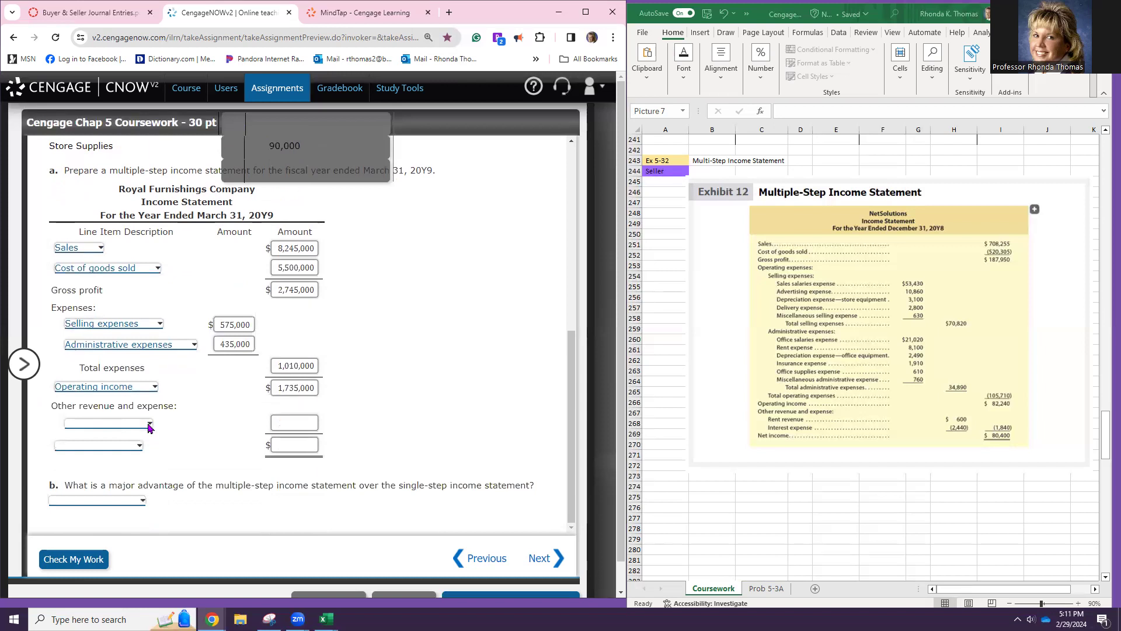
- Choose Interest expense under Other revenue and expense and enter 15,000
left_click(149, 425)
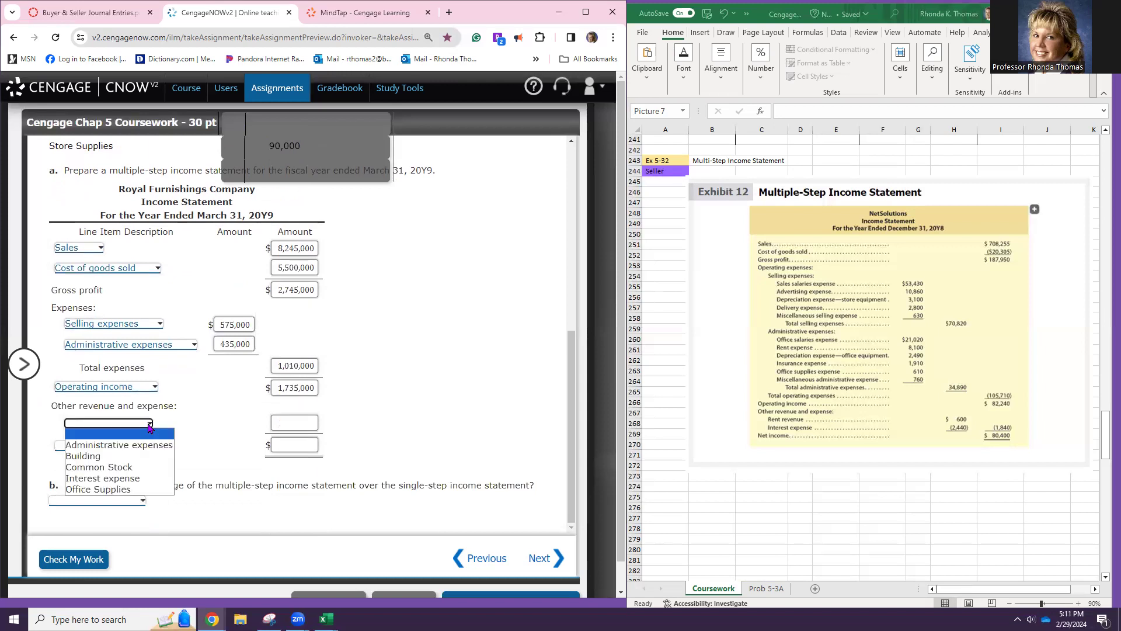
left_click(143, 479)
left_click(285, 420)
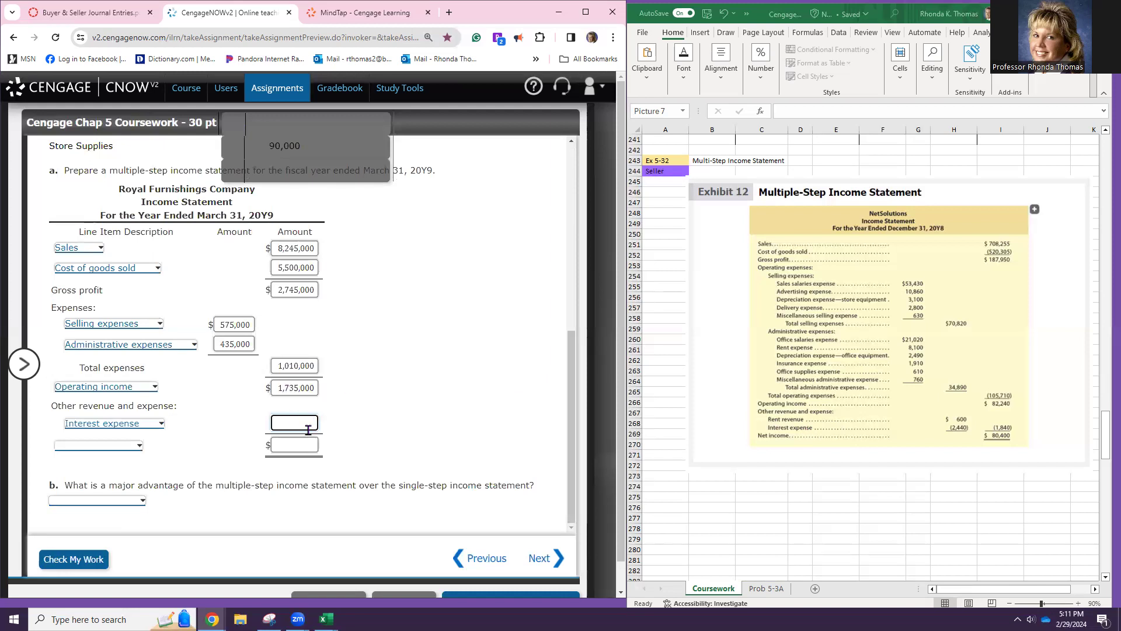
scroll(175, 343, "up", 5)
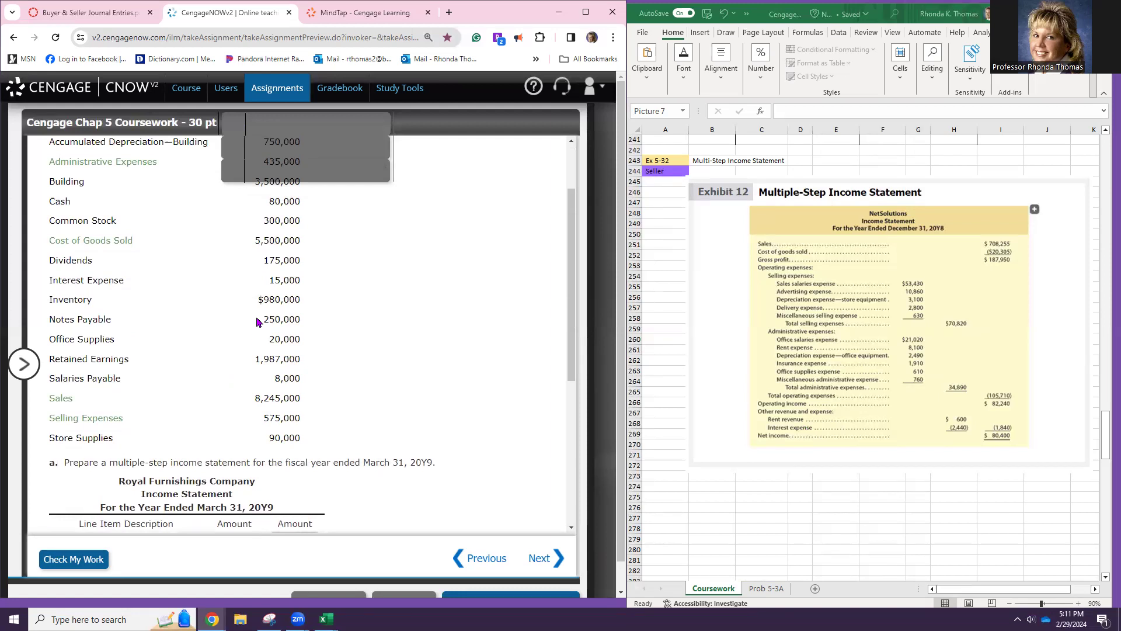
scroll(264, 348, "down", 5)
type("15000")
key("Tab")
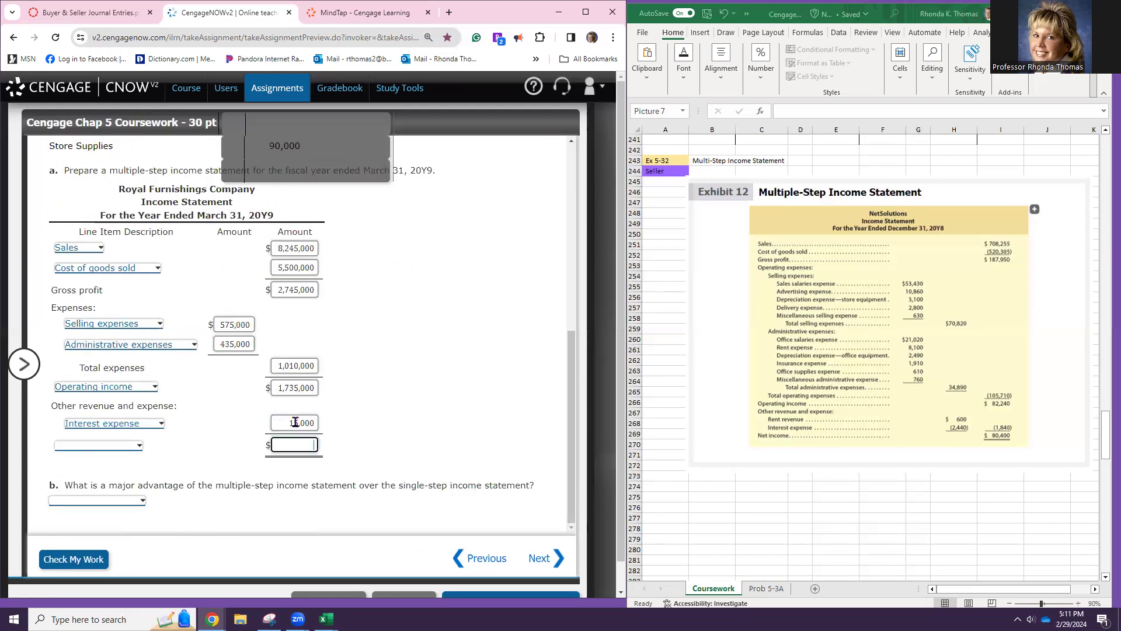
- Set the final line to Net income with an amount of 17,200,000
left_click(133, 447)
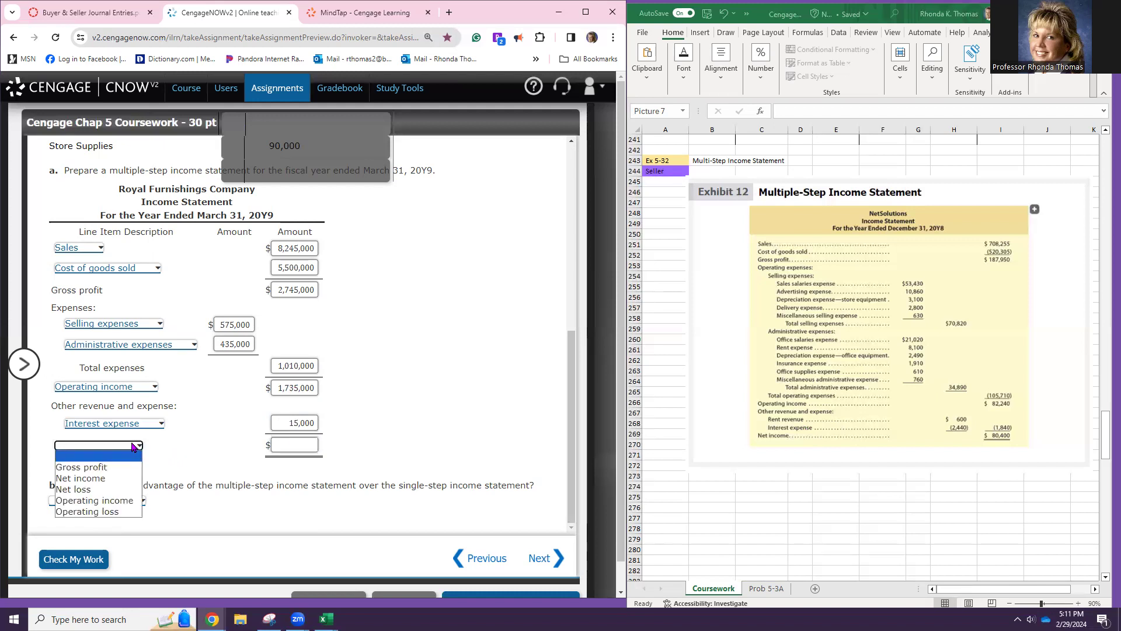
left_click(81, 478)
left_click(282, 445)
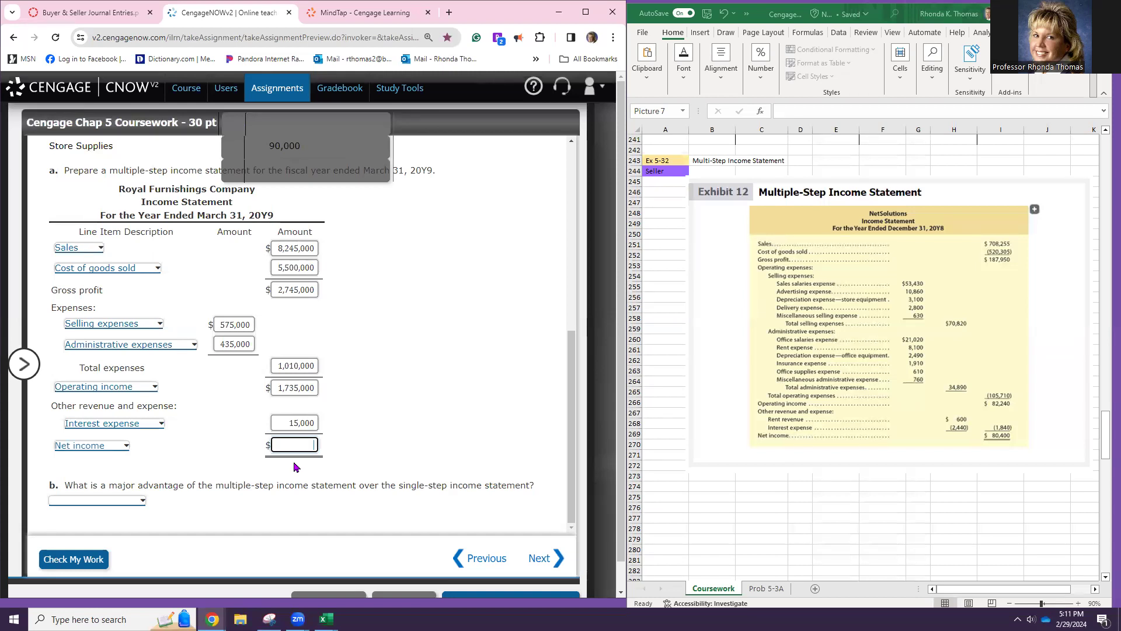
type("7200000")
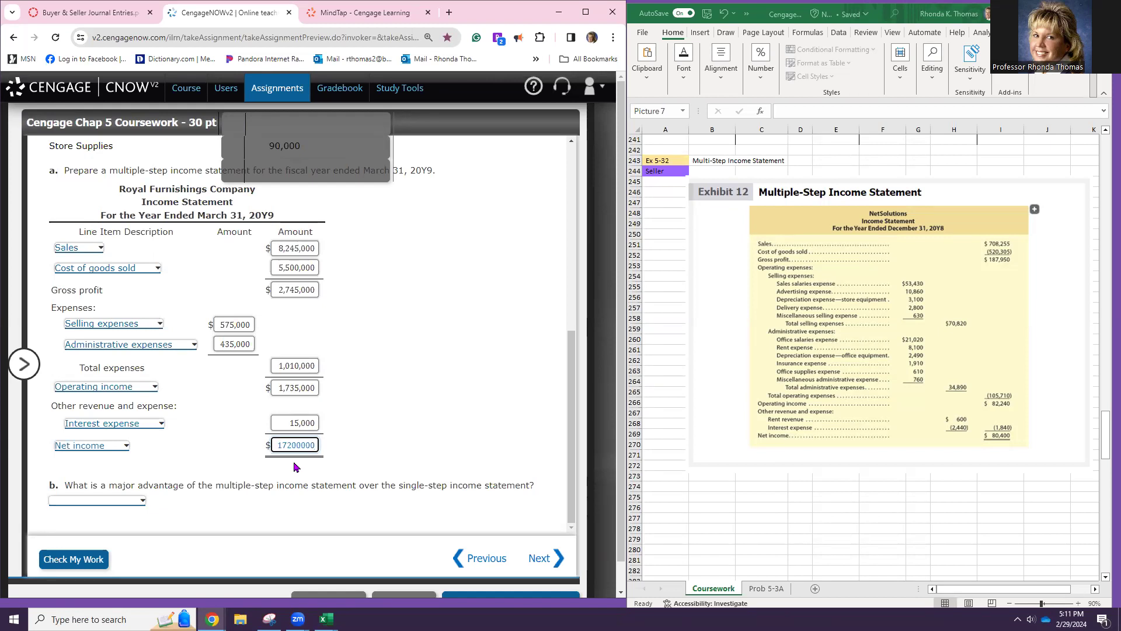
left_click(251, 460)
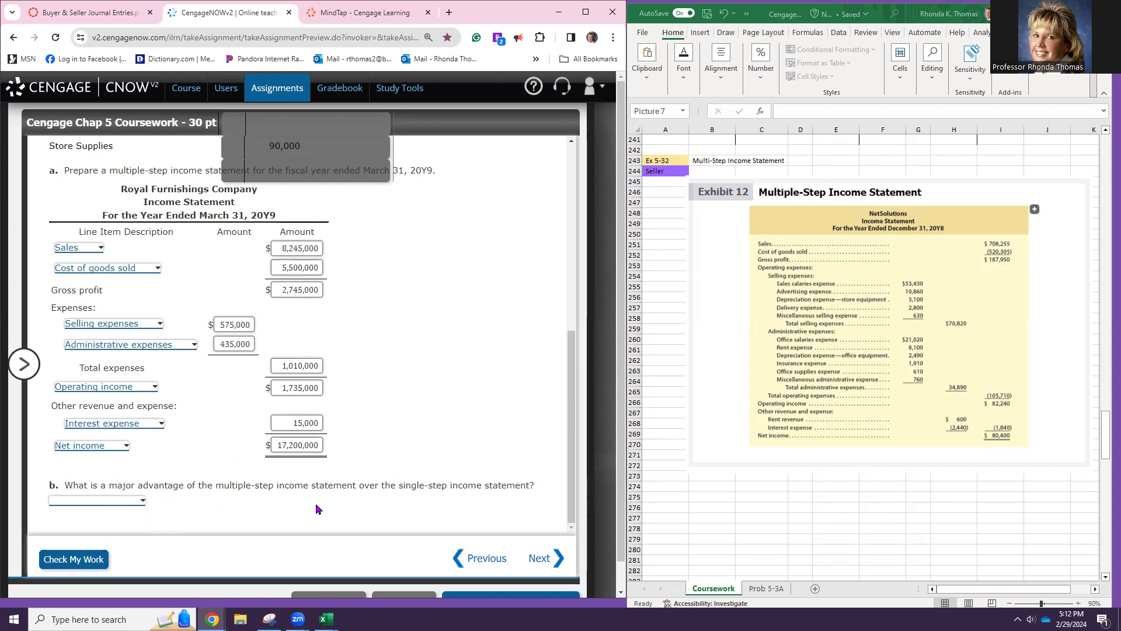
- Pick 'shows the relationship of gross profit to sales' for part b and check work
left_click(143, 502)
scroll(142, 509, "down", 1)
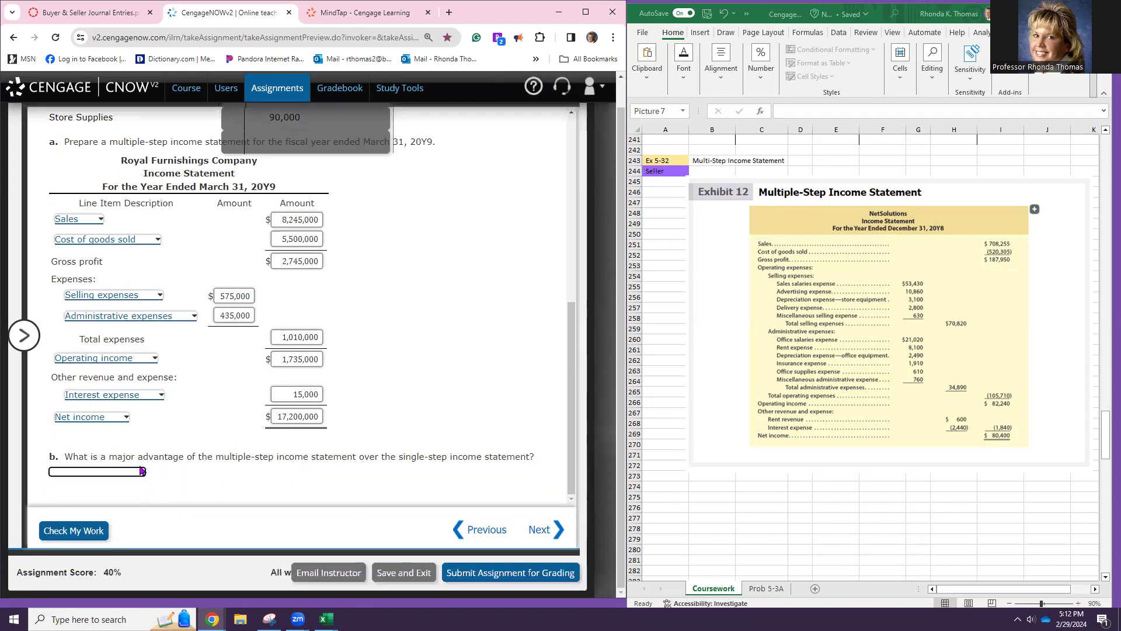
left_click(142, 473)
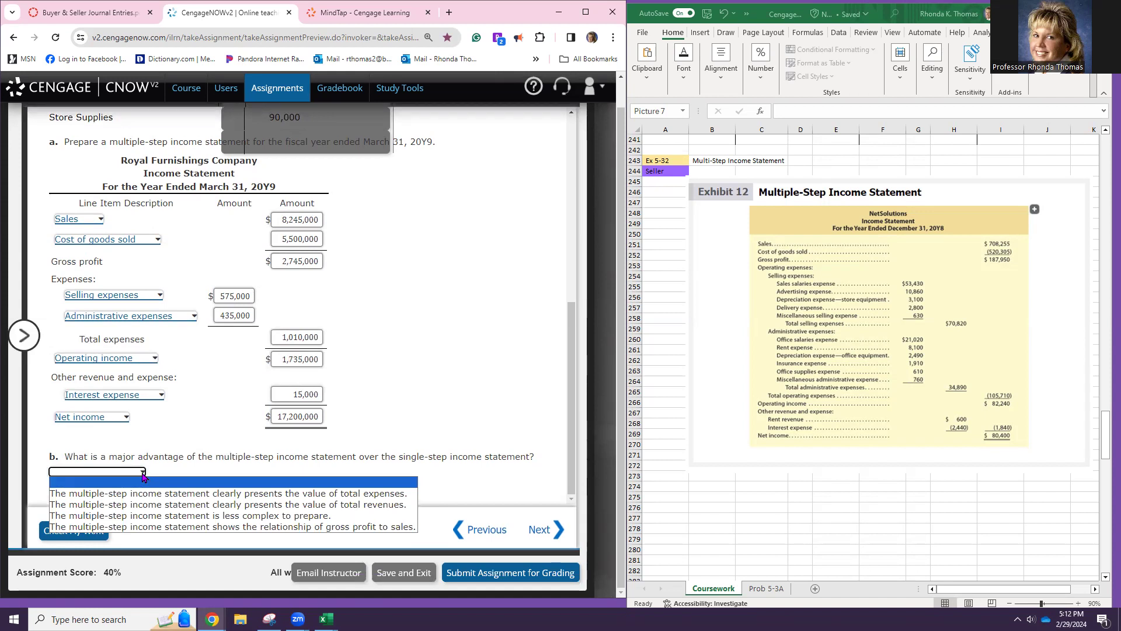
left_click(172, 528)
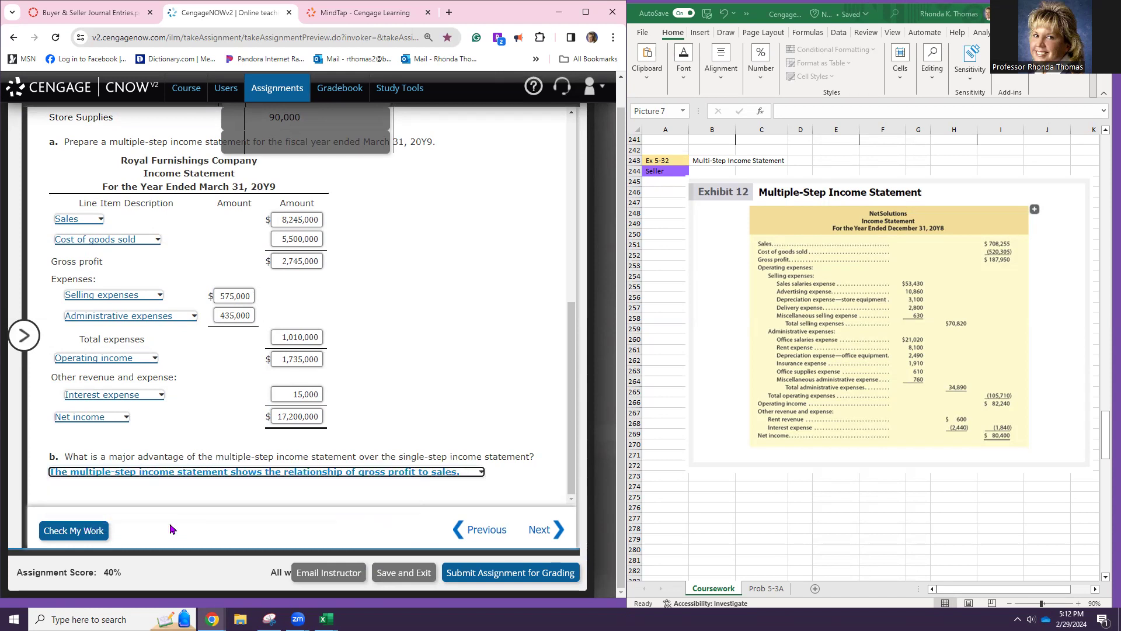
left_click(95, 533)
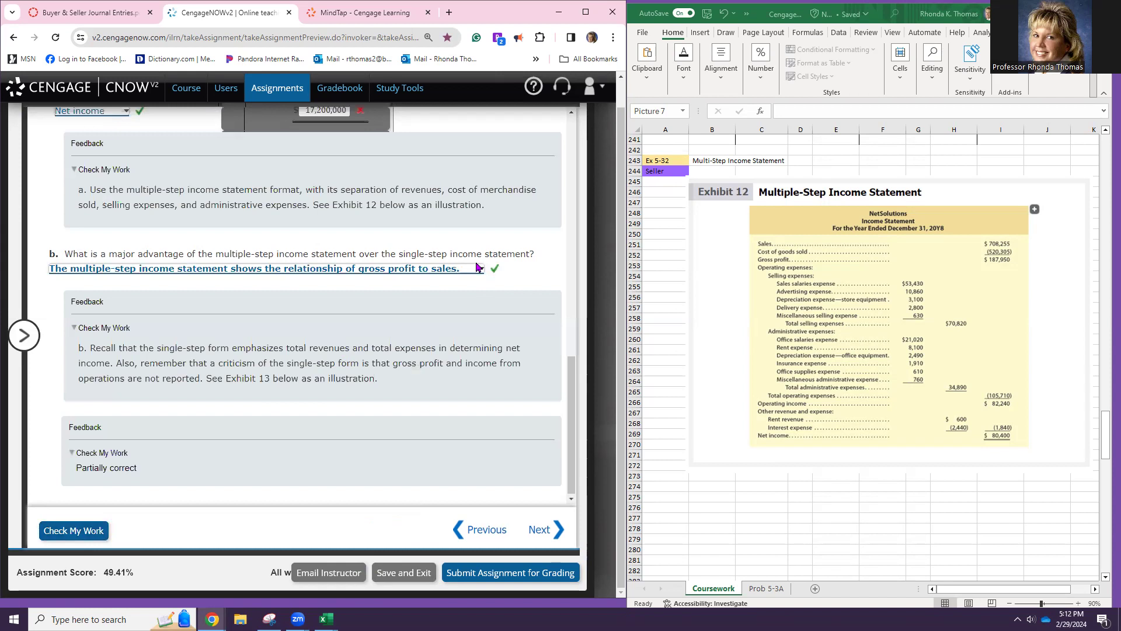
scroll(323, 288, "up", 6)
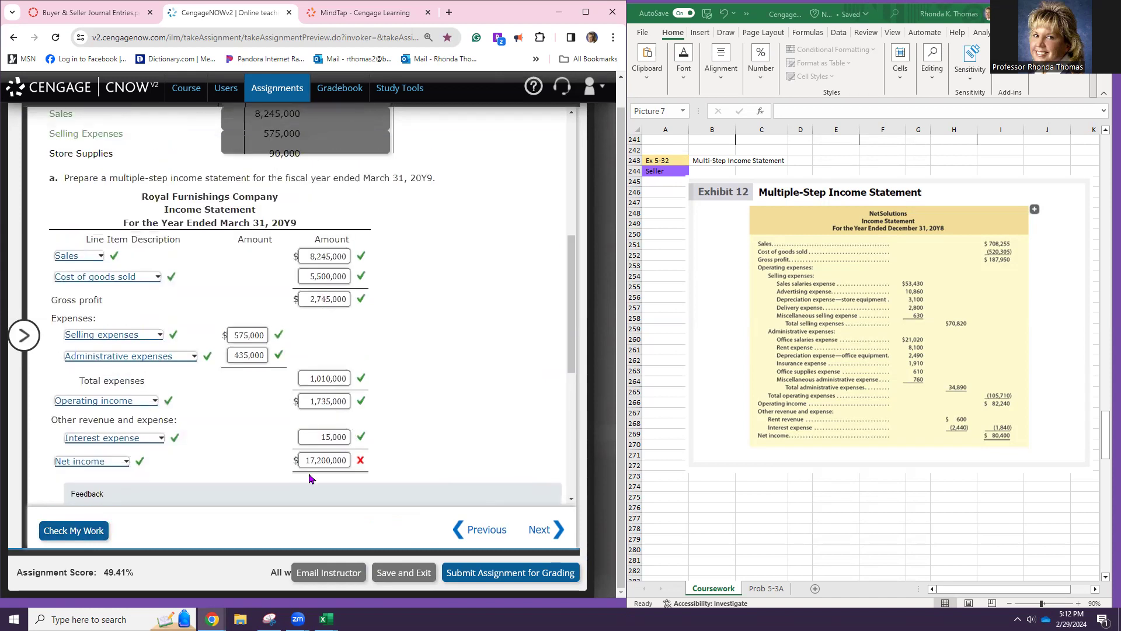
left_click(328, 461)
key("BackSpace")
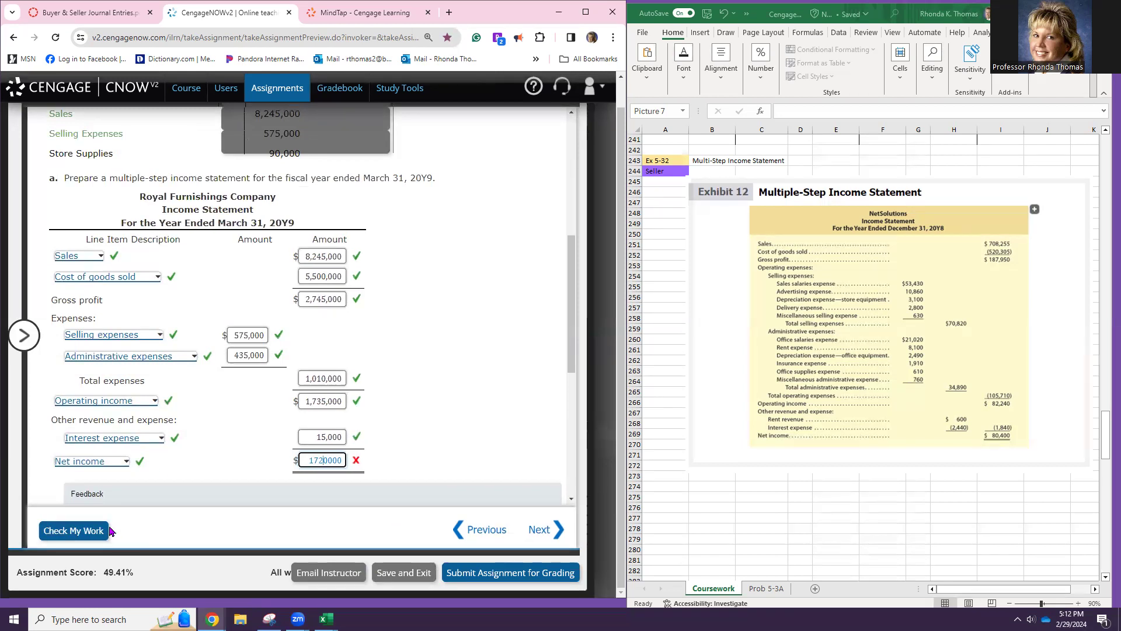
left_click(109, 530)
scroll(341, 419, "up", 5)
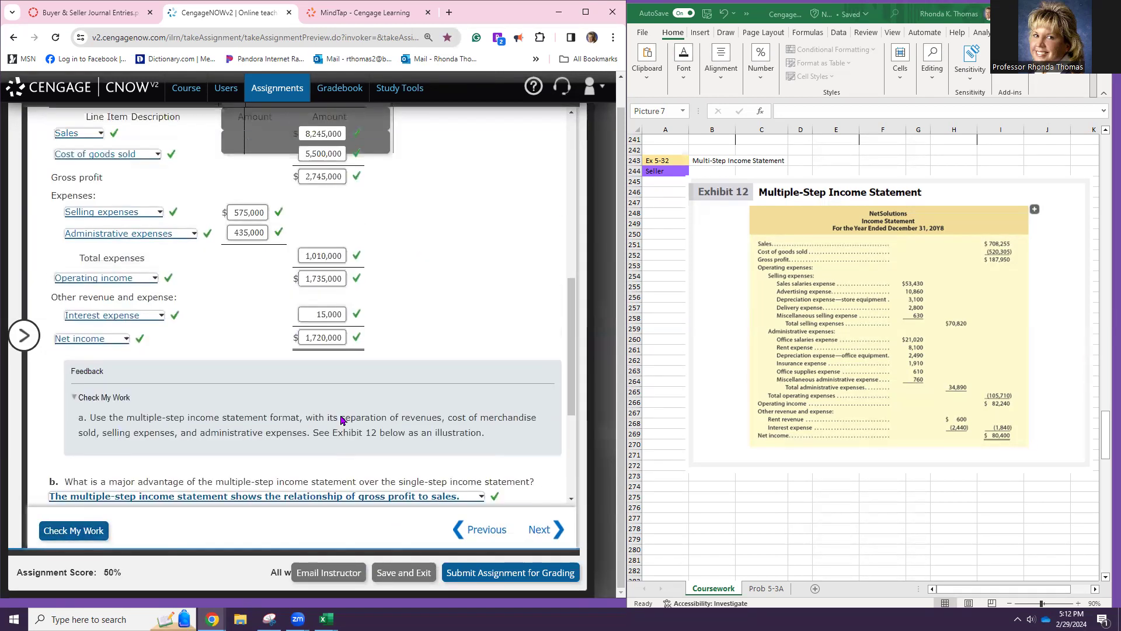
scroll(327, 330, "up", 3)
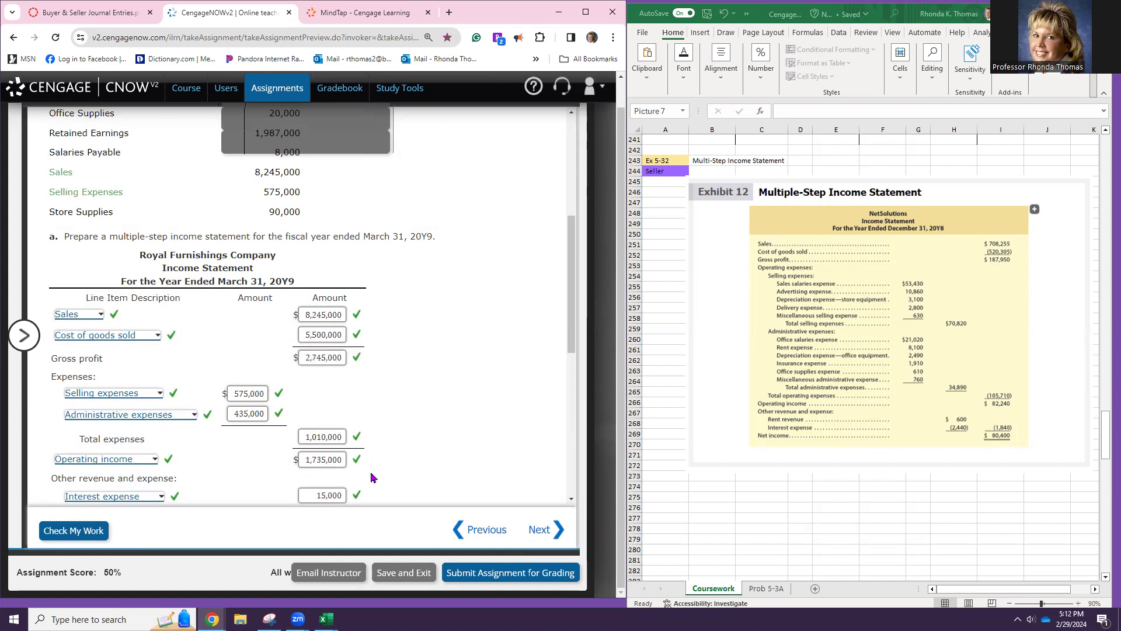
- Review the graded income statement feedback and bring up the assignment item list
scroll(369, 472, "up", 2)
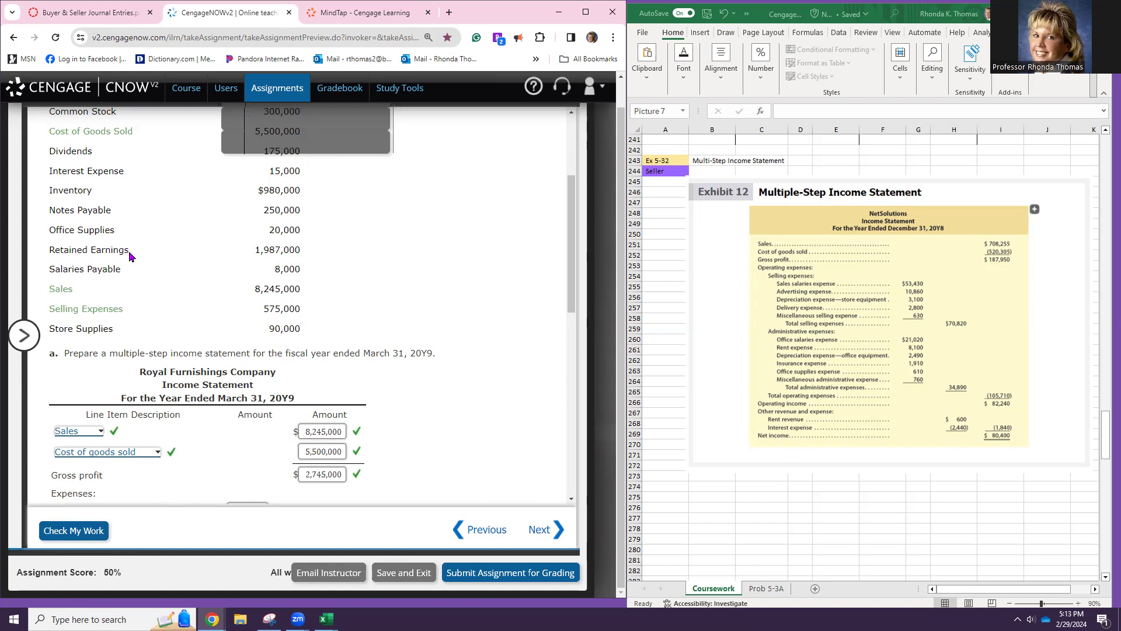
left_click_drag(87, 267, 119, 269)
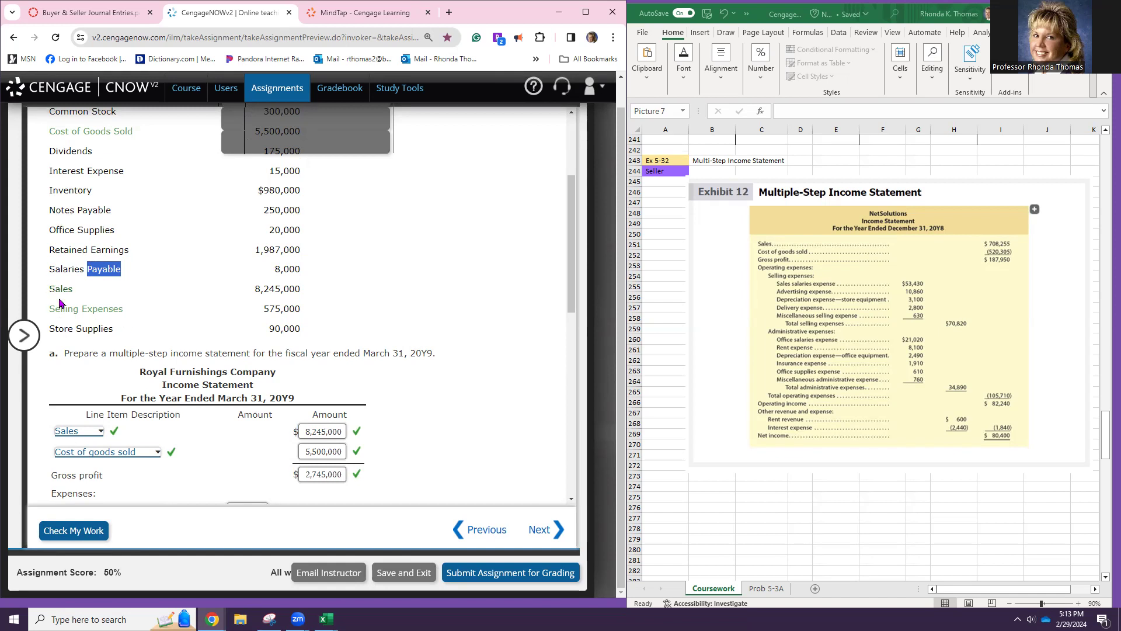
mouse_move(64, 310)
scroll(145, 309, "down", 10)
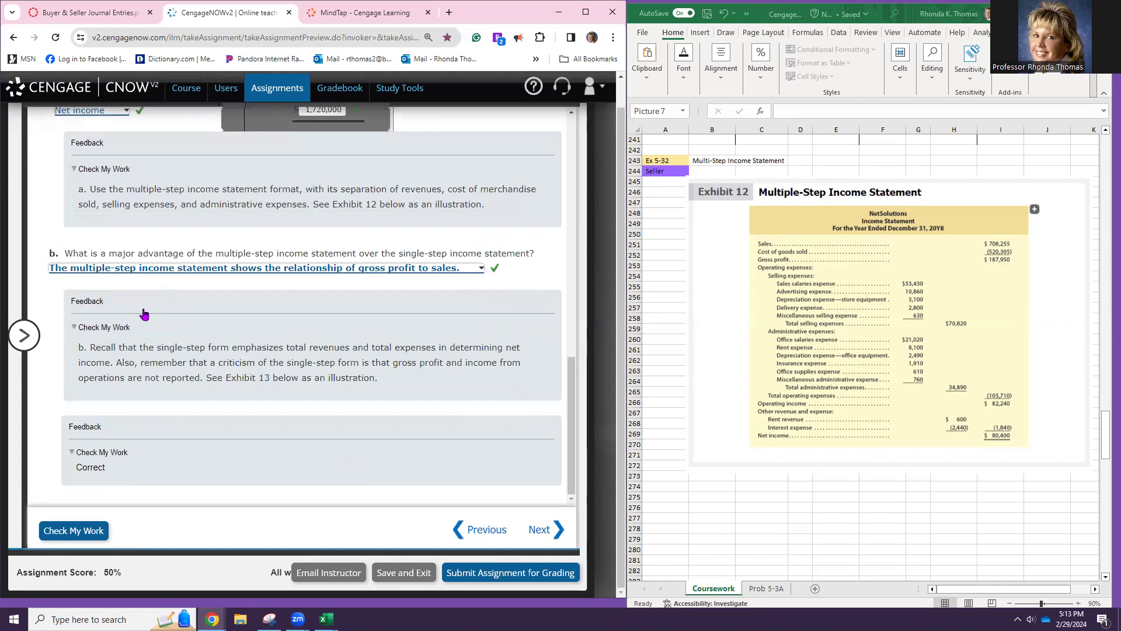
scroll(234, 359, "up", 4)
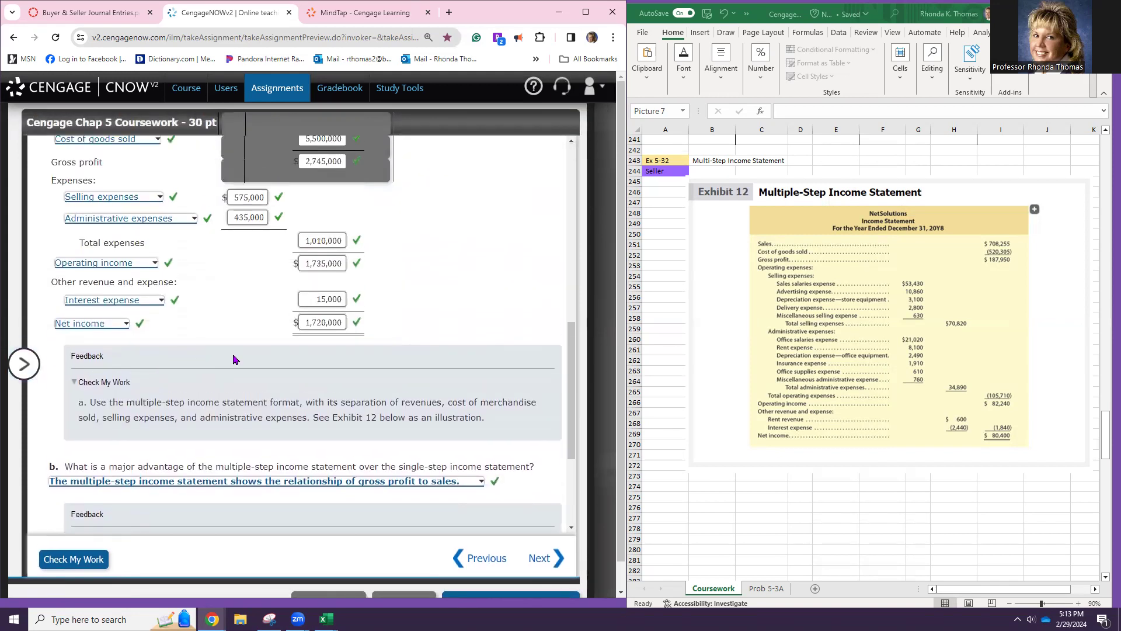
scroll(233, 359, "up", 5)
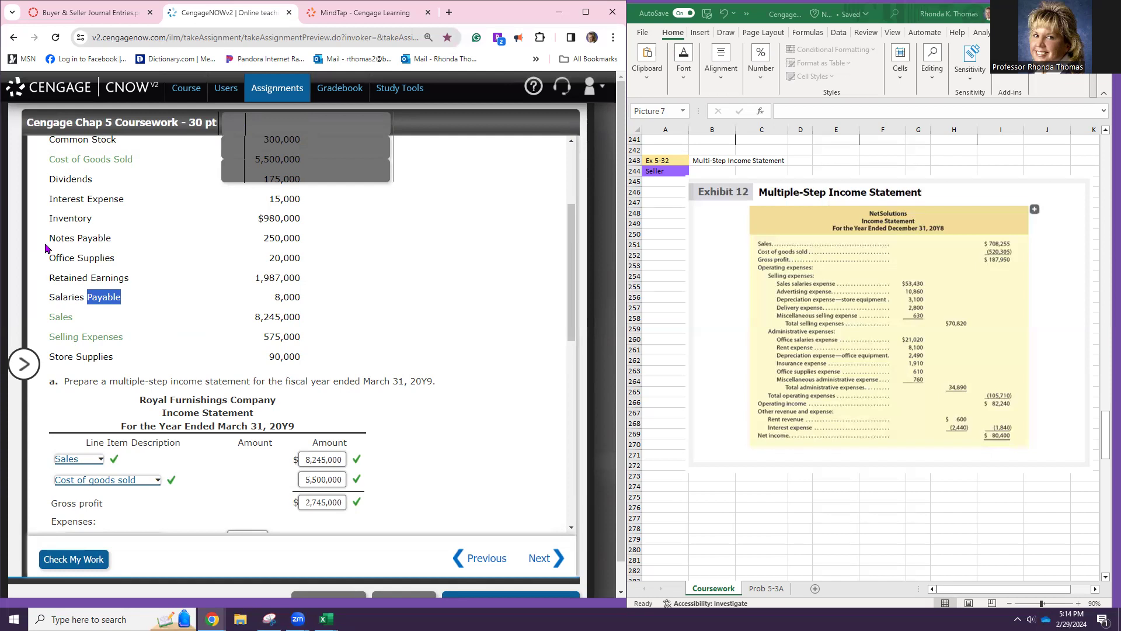
left_click_drag(212, 265, 195, 269)
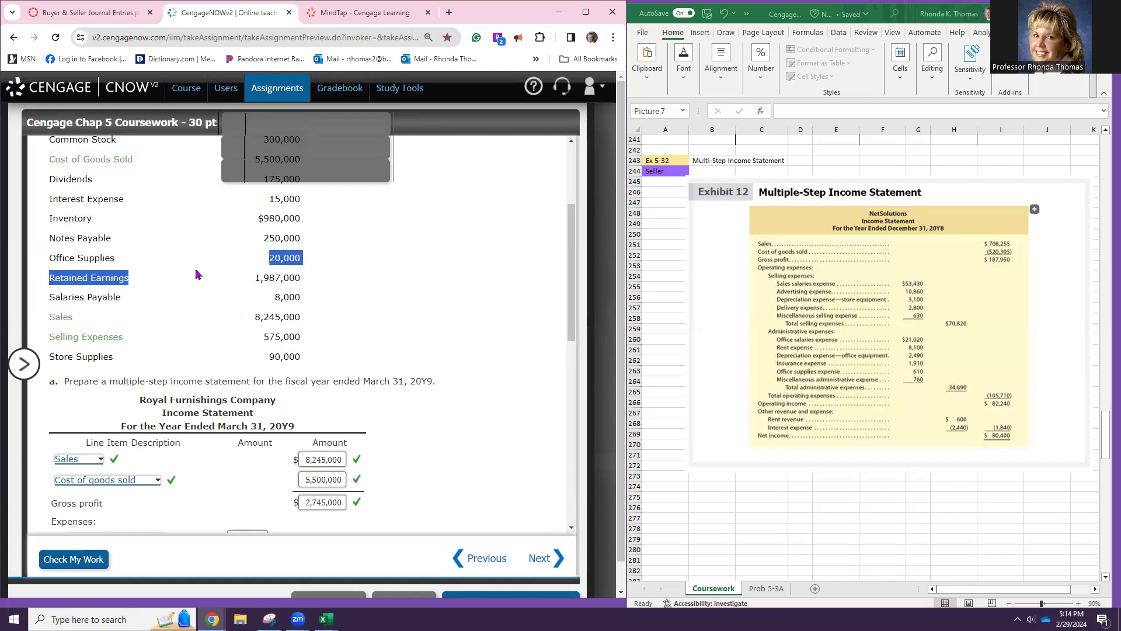
left_click(24, 364)
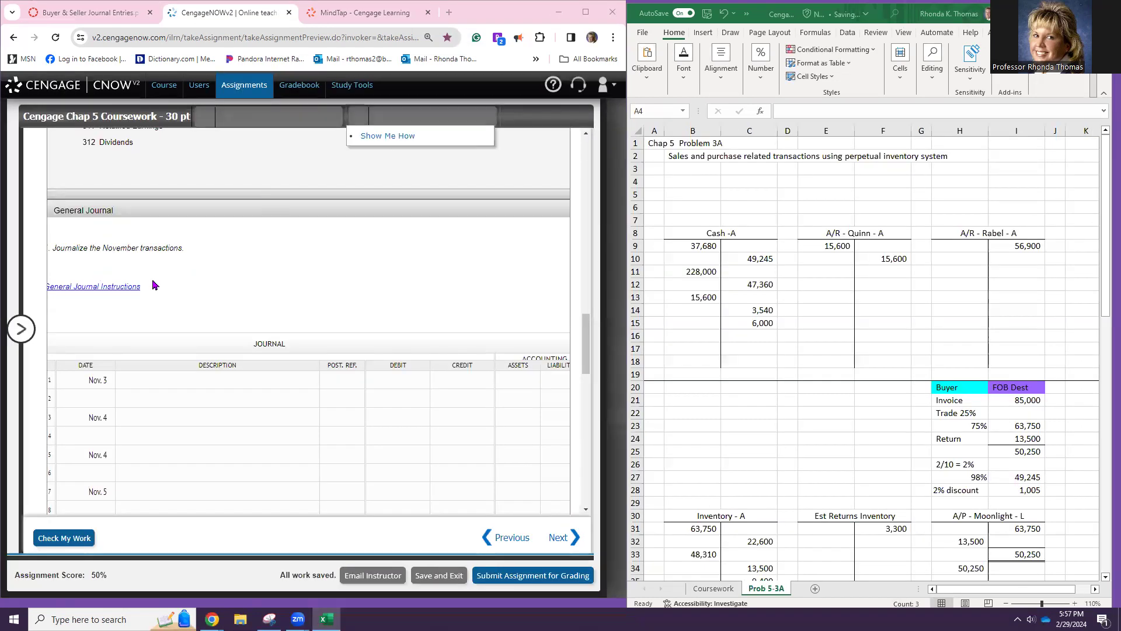
scroll(155, 284, "up", 10)
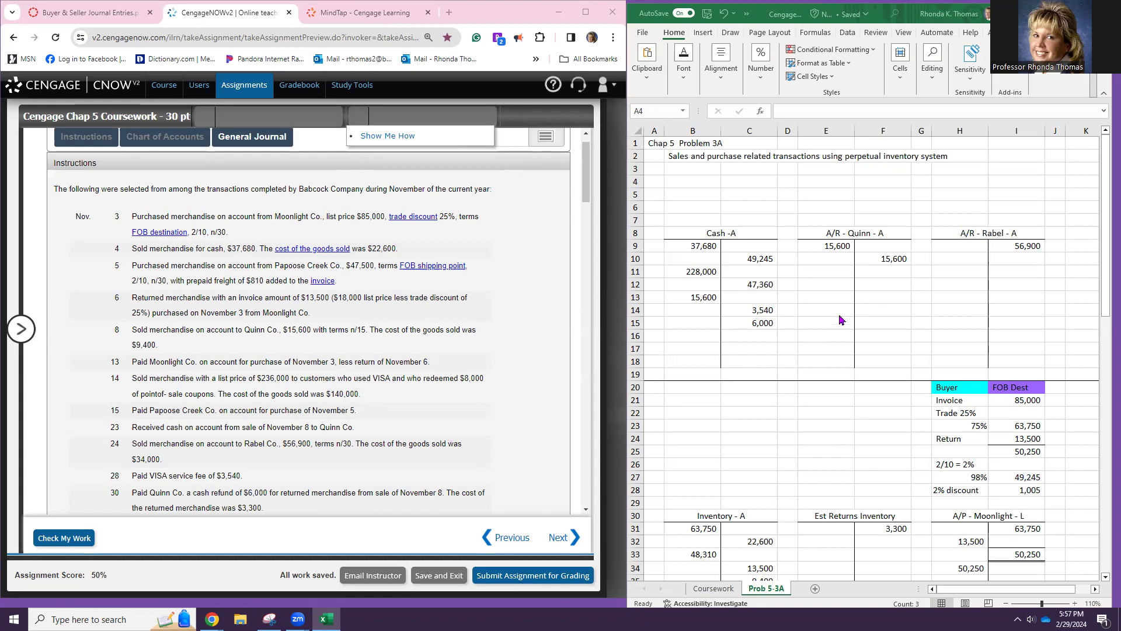
scroll(764, 251, "down", 1)
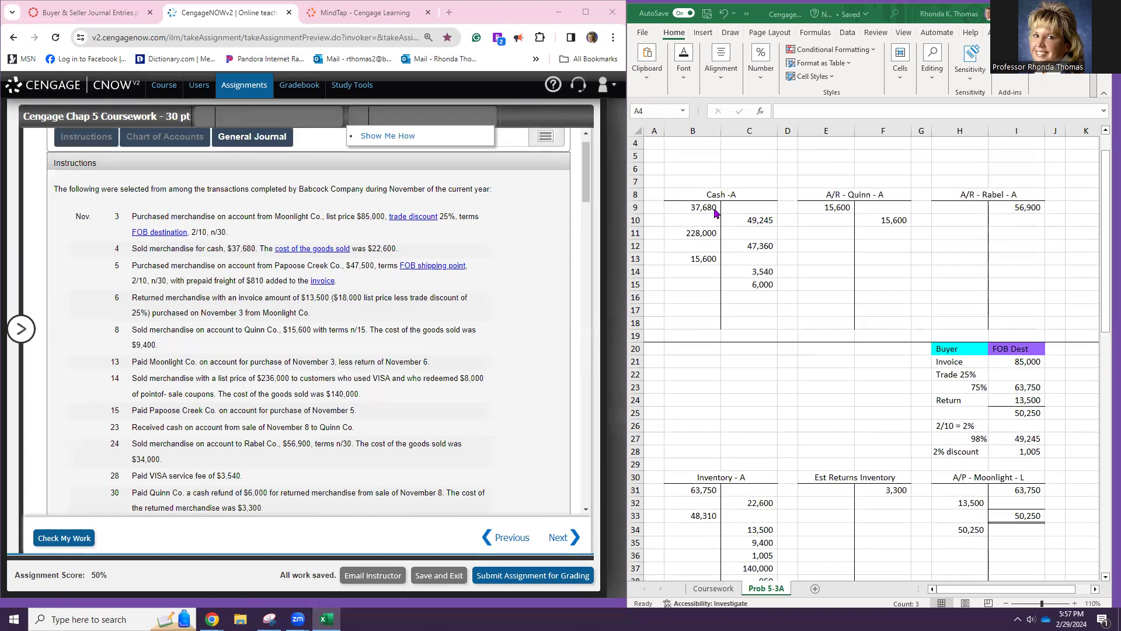
scroll(972, 232, "down", 2)
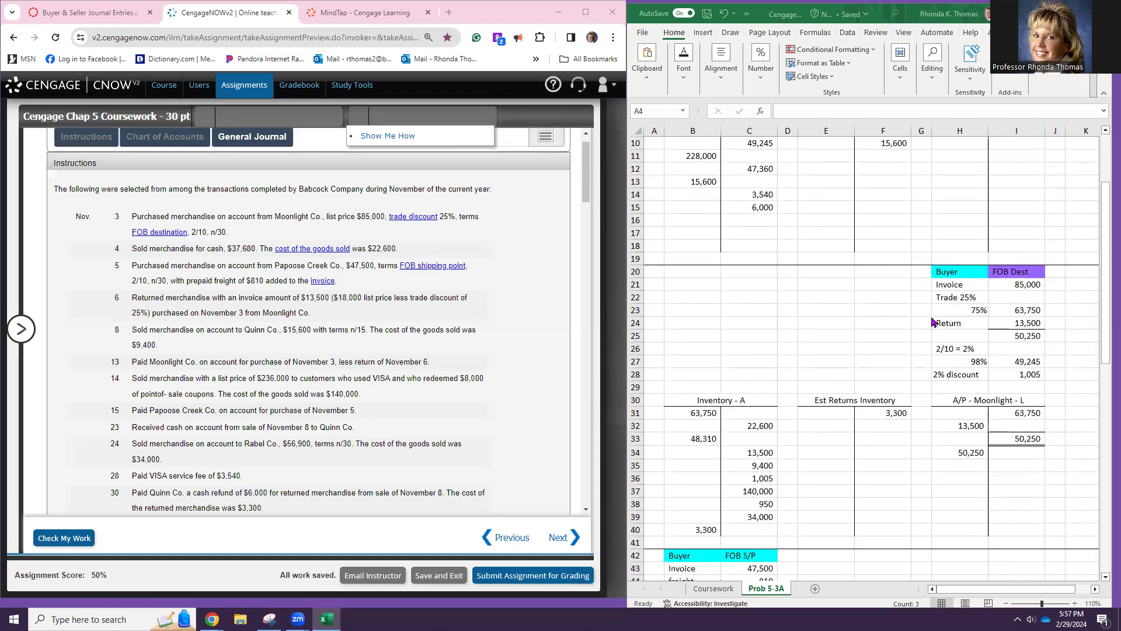
scroll(671, 475, "down", 9)
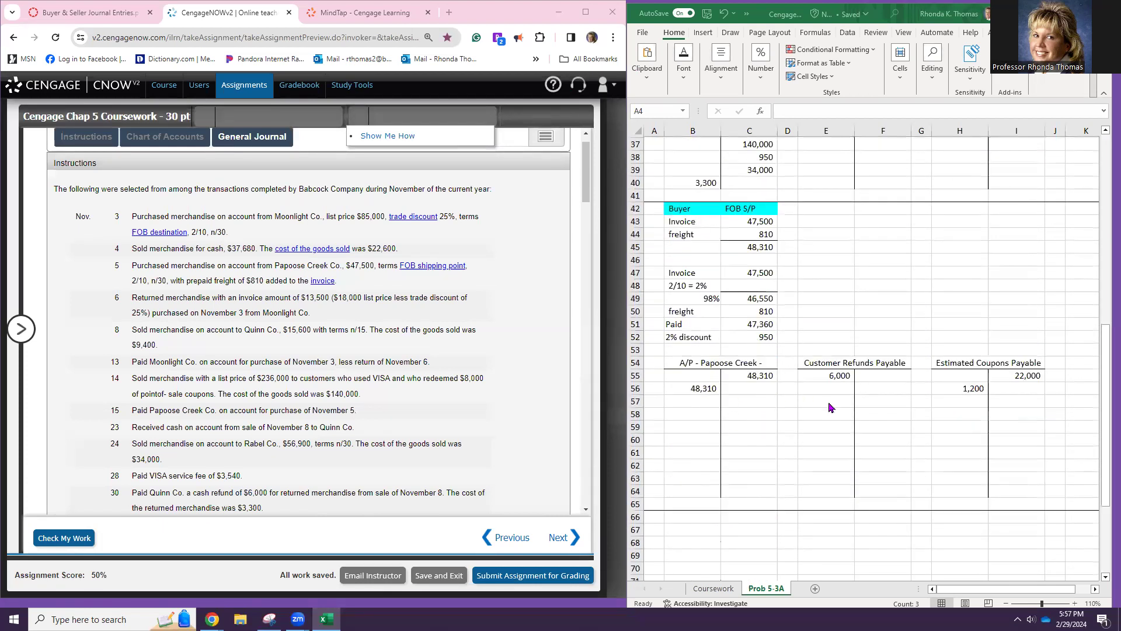
scroll(832, 409, "down", 6)
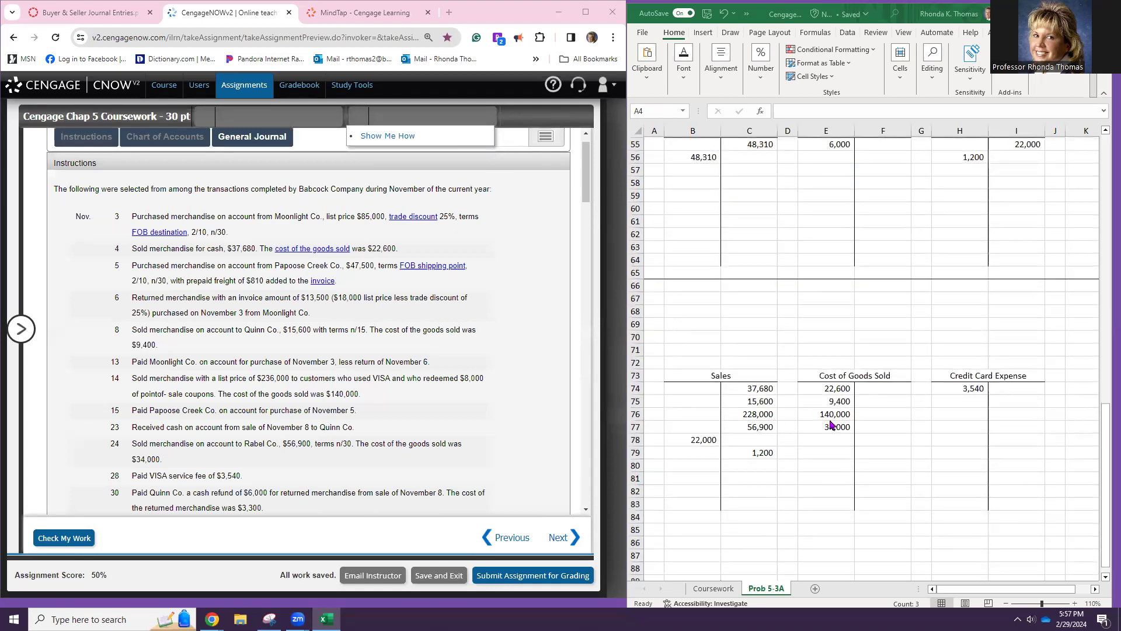
scroll(841, 415, "down", 6)
scroll(820, 414, "up", 20)
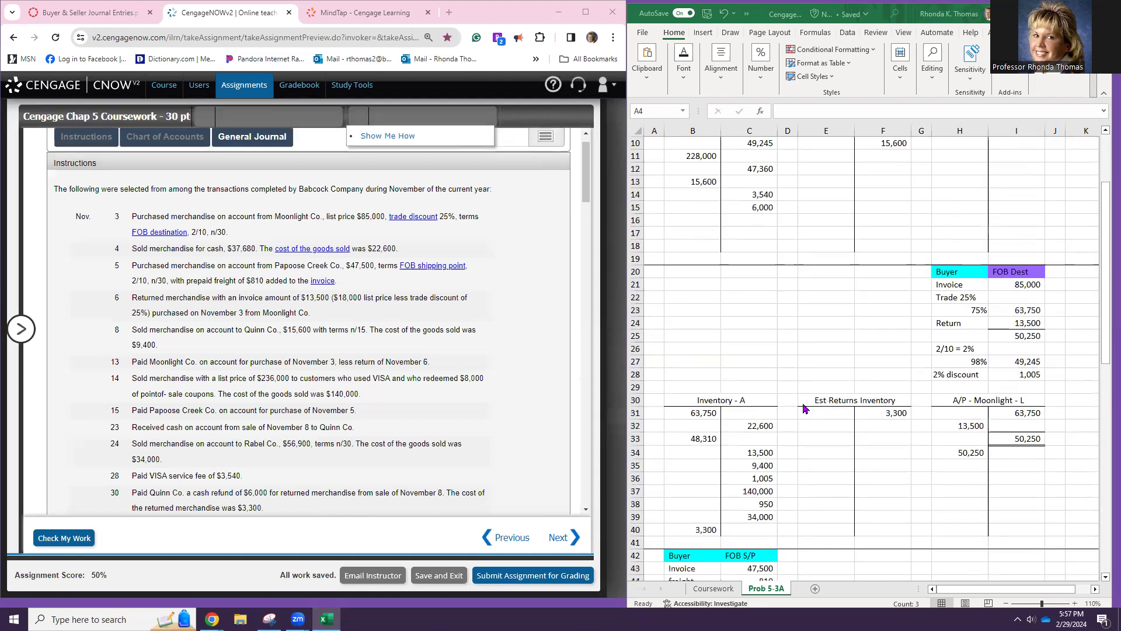
scroll(804, 407, "up", 1)
scroll(435, 333, "down", 10)
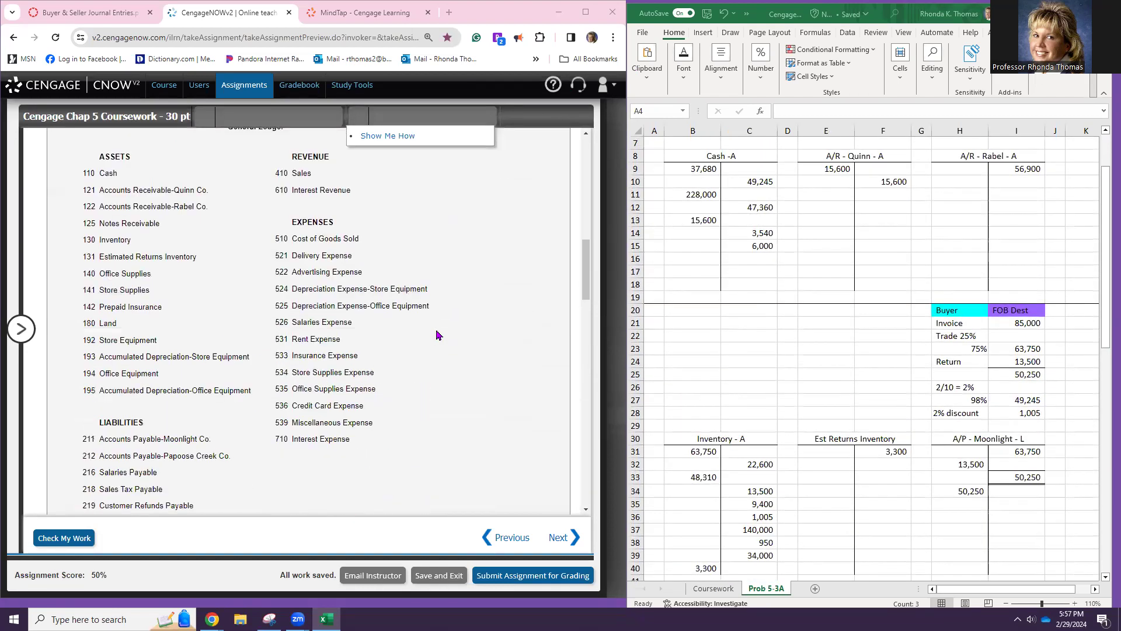
scroll(436, 333, "up", 1)
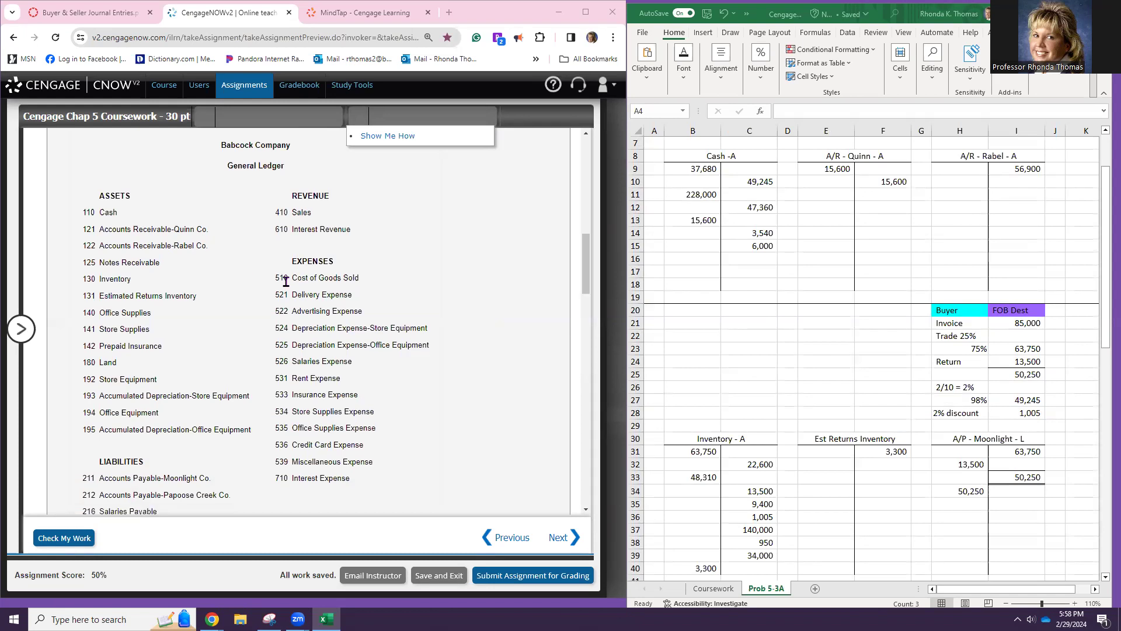
scroll(246, 279, "down", 10)
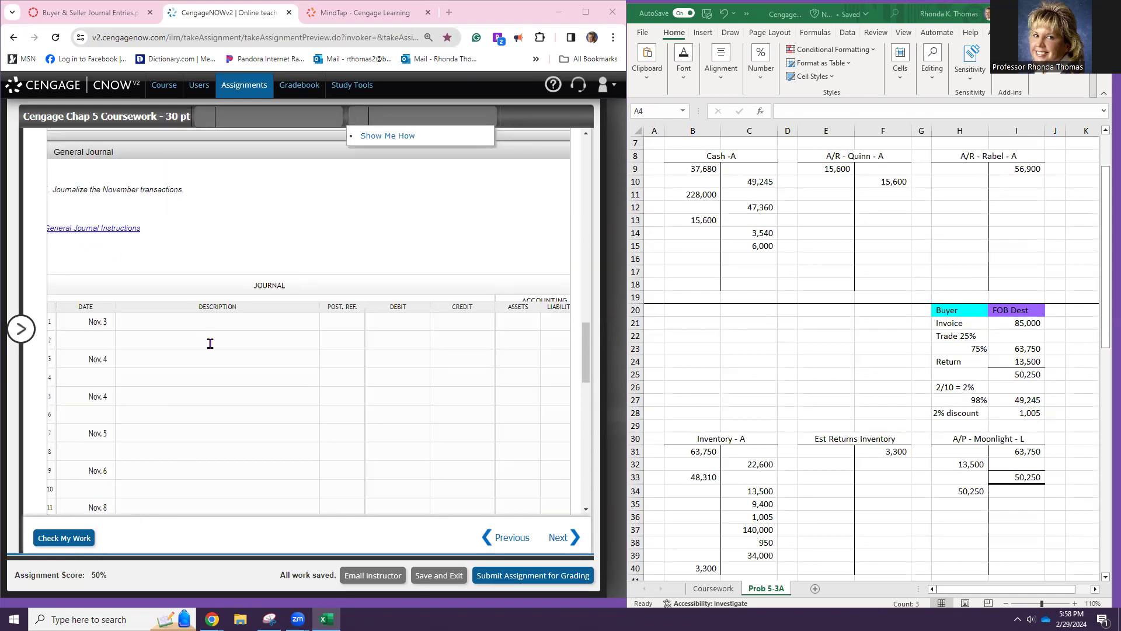
scroll(524, 342, "down", 2)
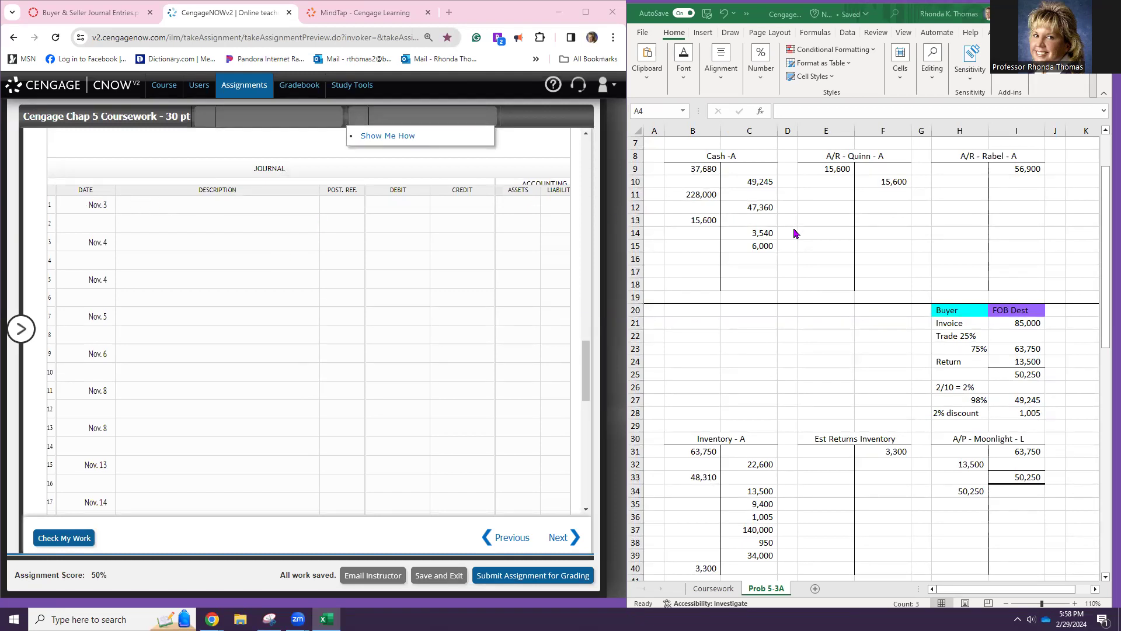
scroll(793, 234, "up", 2)
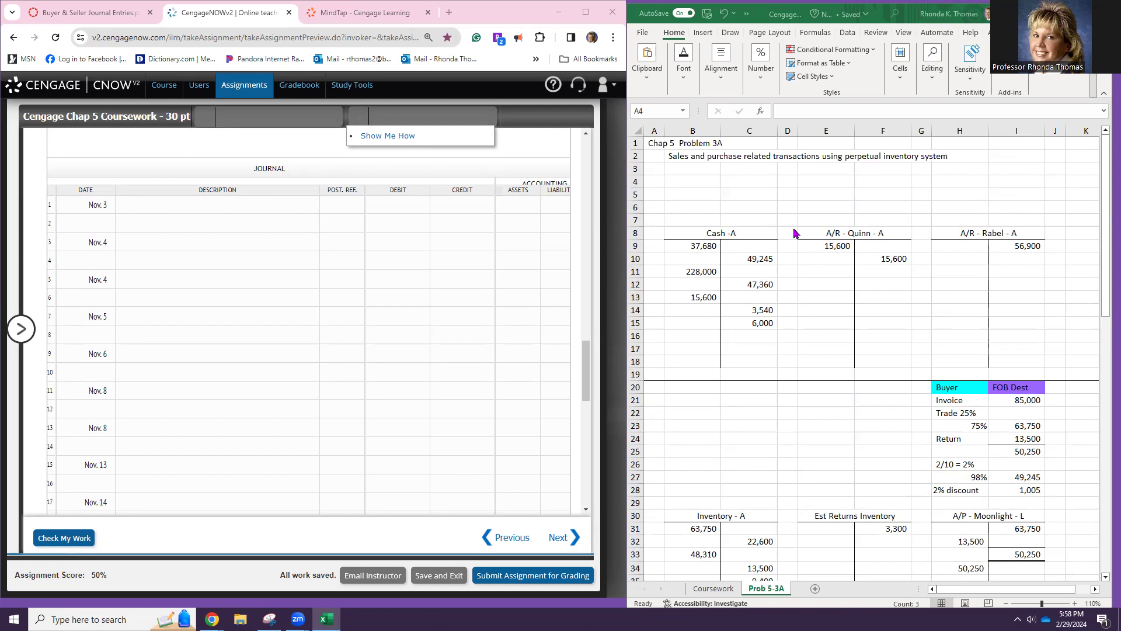
left_click(217, 207)
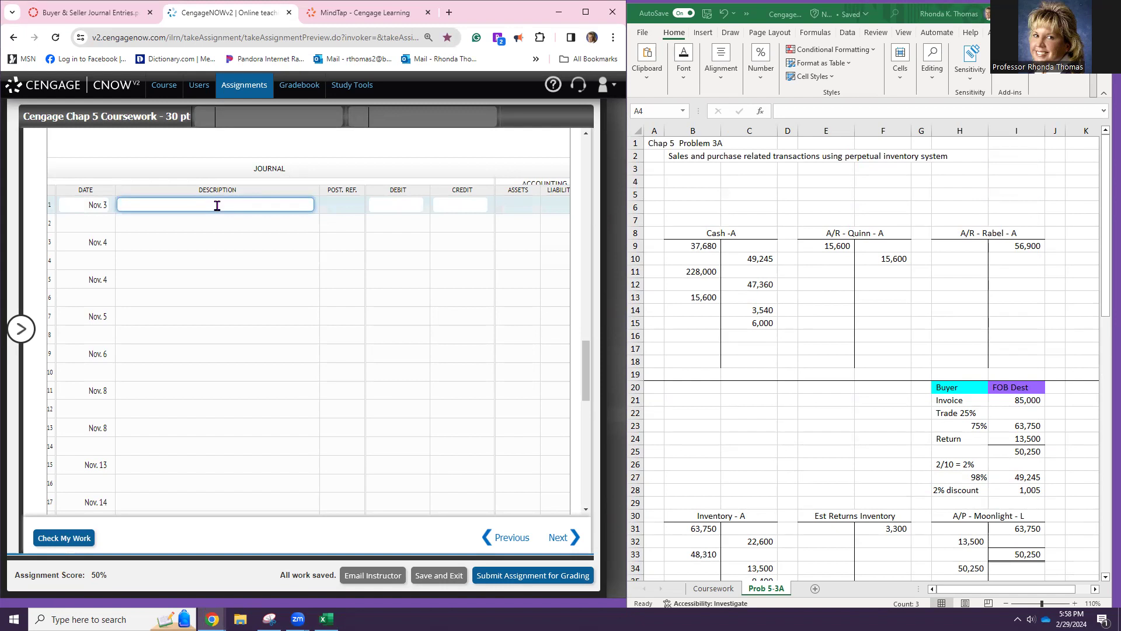
left_click(422, 122)
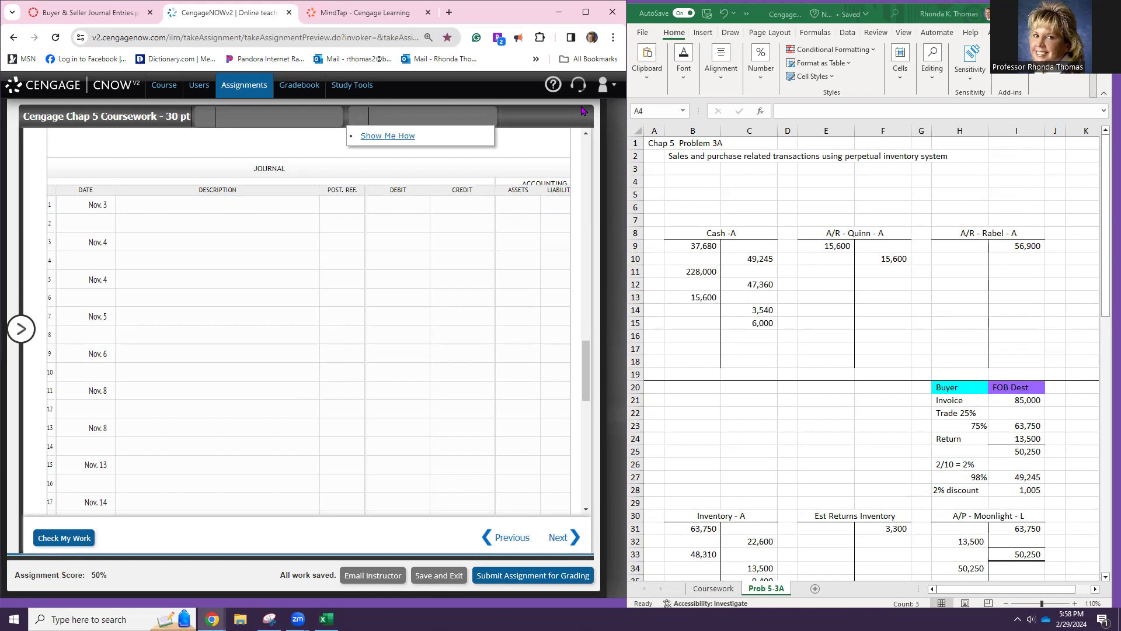
scroll(927, 266, "down", 2)
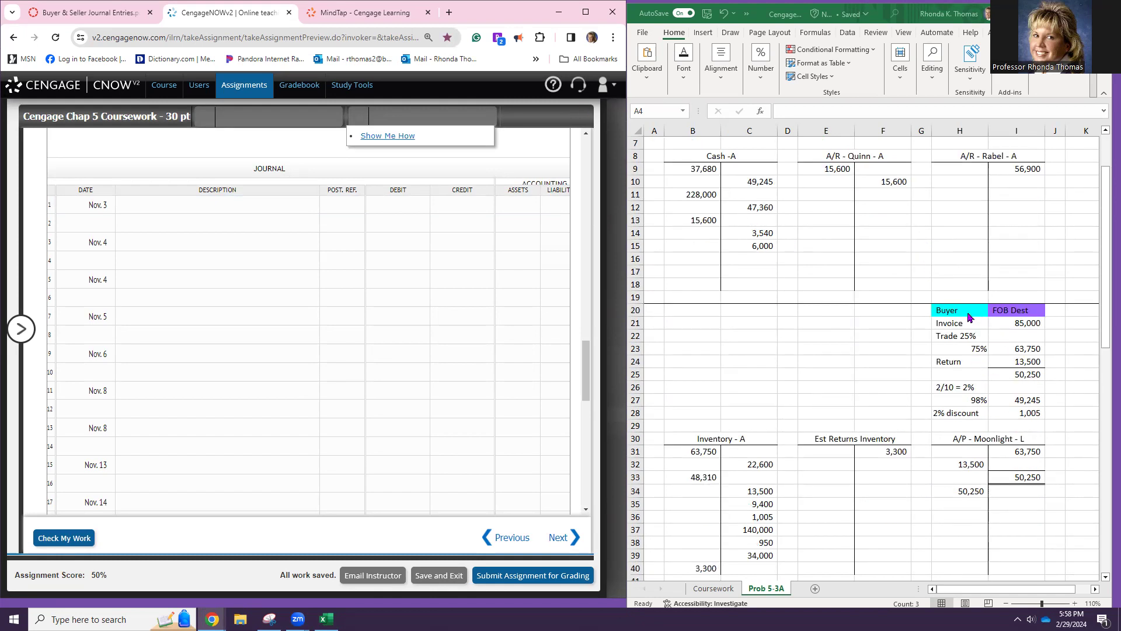
left_click(964, 314)
scroll(963, 327, "up", 1)
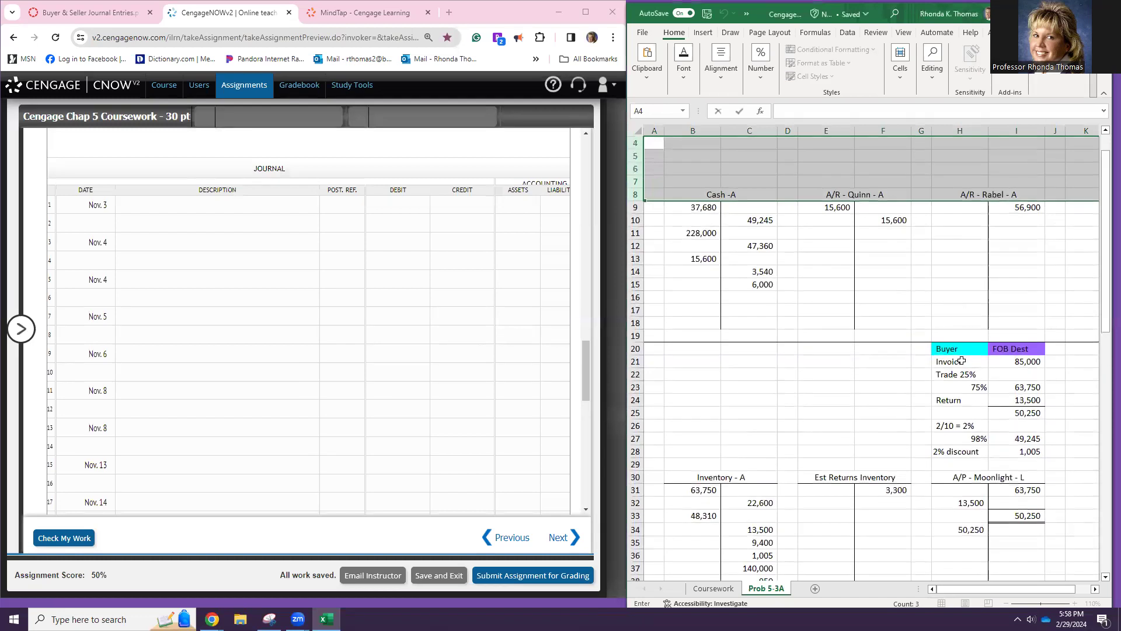
left_click(961, 362)
left_click(957, 349)
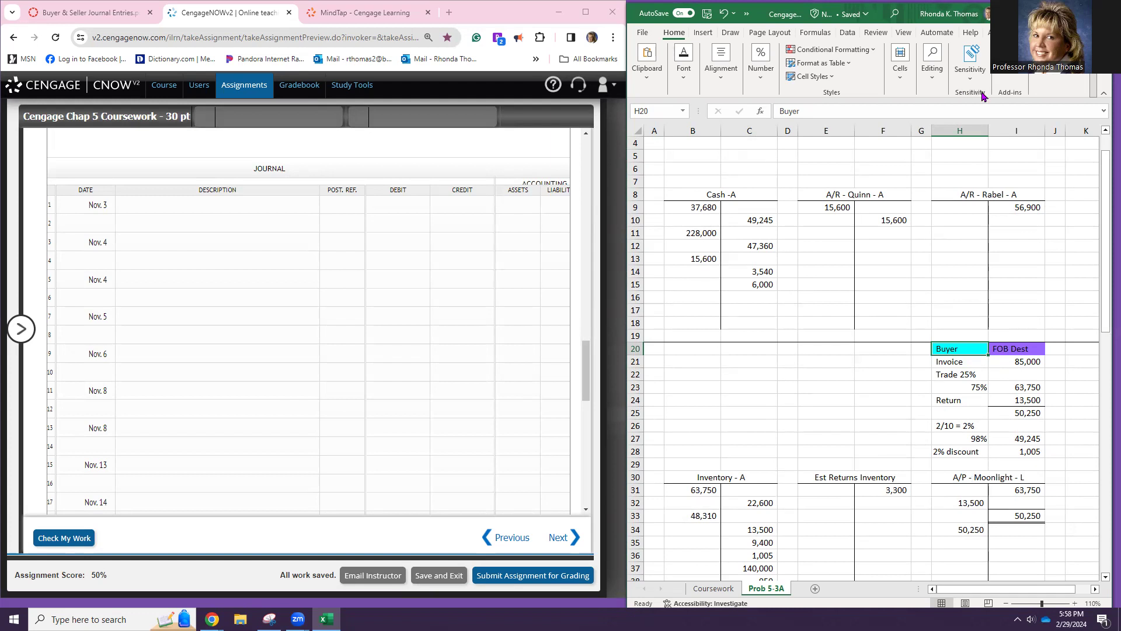
left_click(1008, 363)
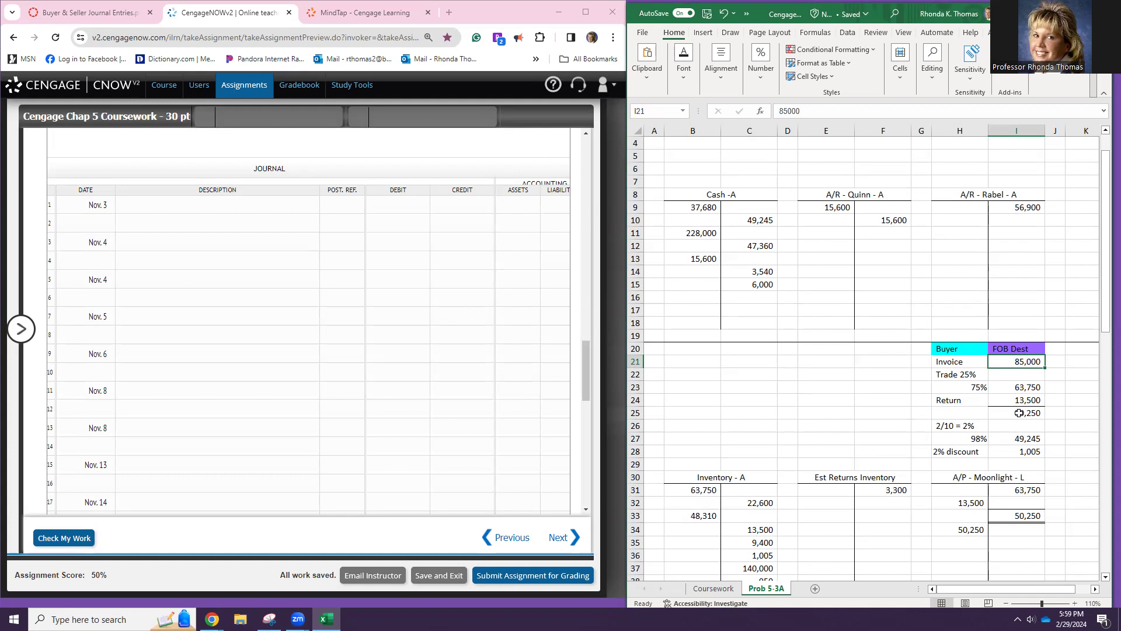
left_click(1015, 387)
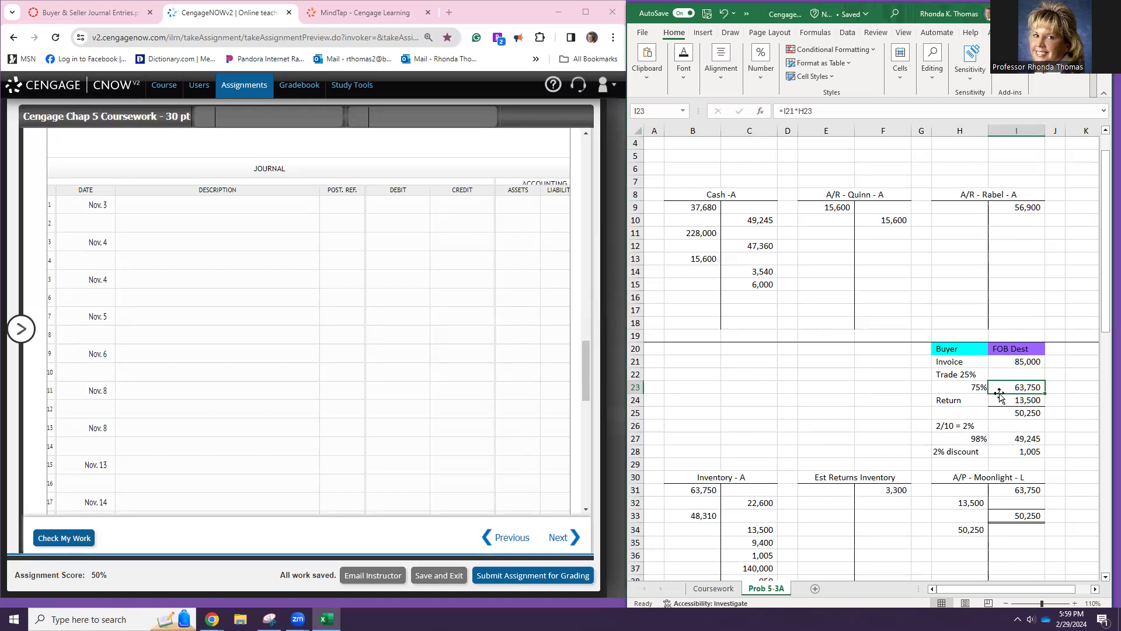
scroll(841, 441, "down", 4)
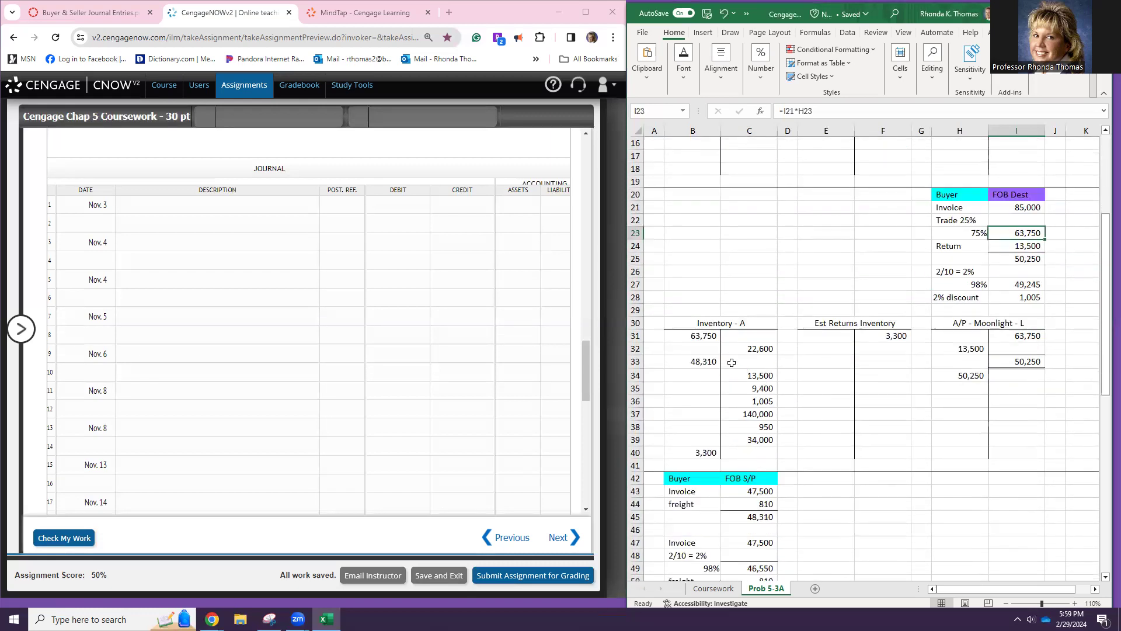
left_click(702, 336)
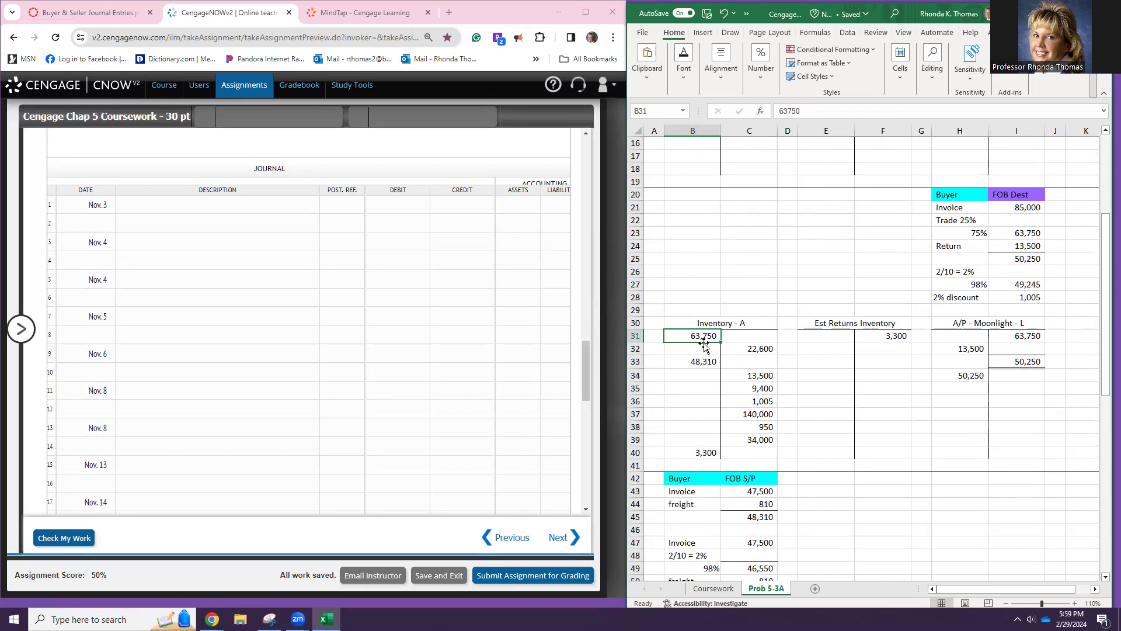
left_click(1012, 342)
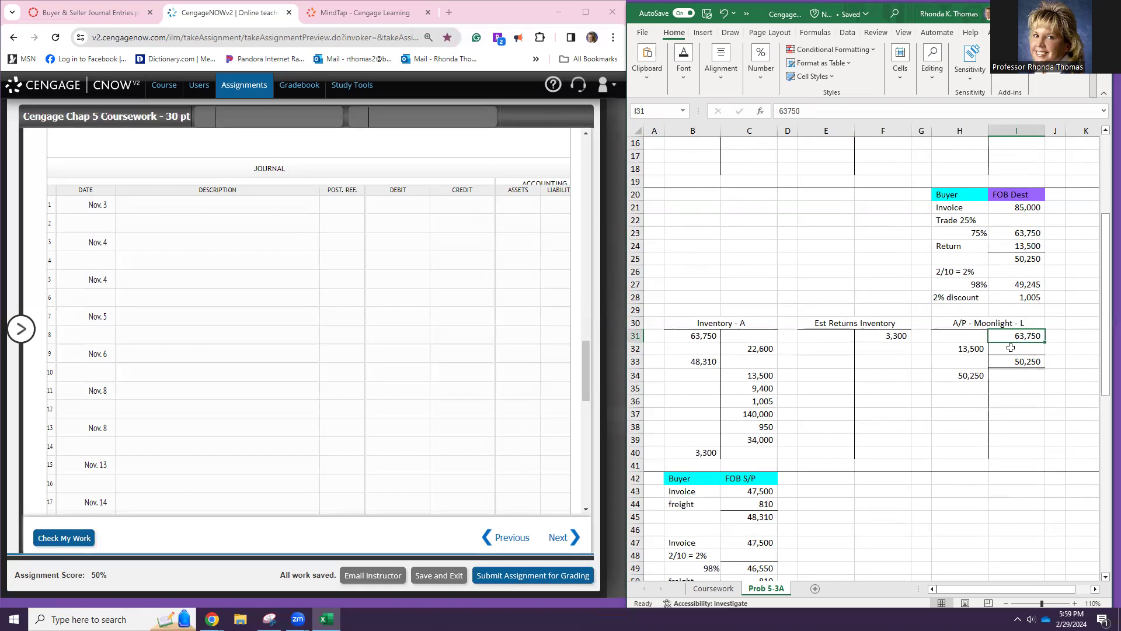
left_click(701, 337)
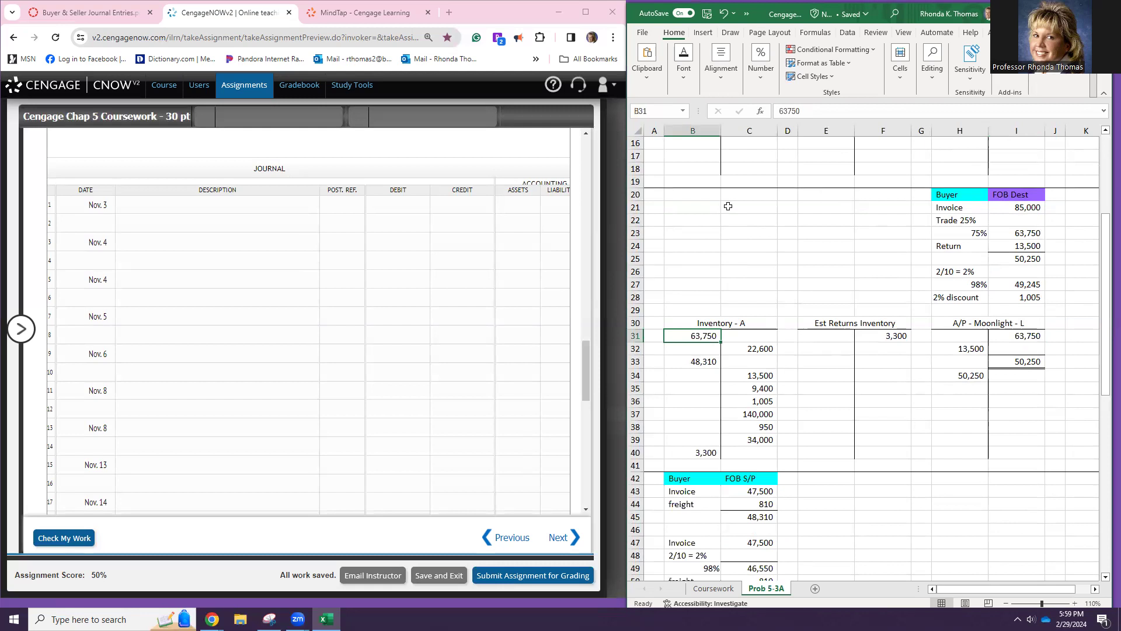
- Fill the 63,750 Inventory debit (B31) and A/P - Moonlight credit (I31) light green
left_click(681, 81)
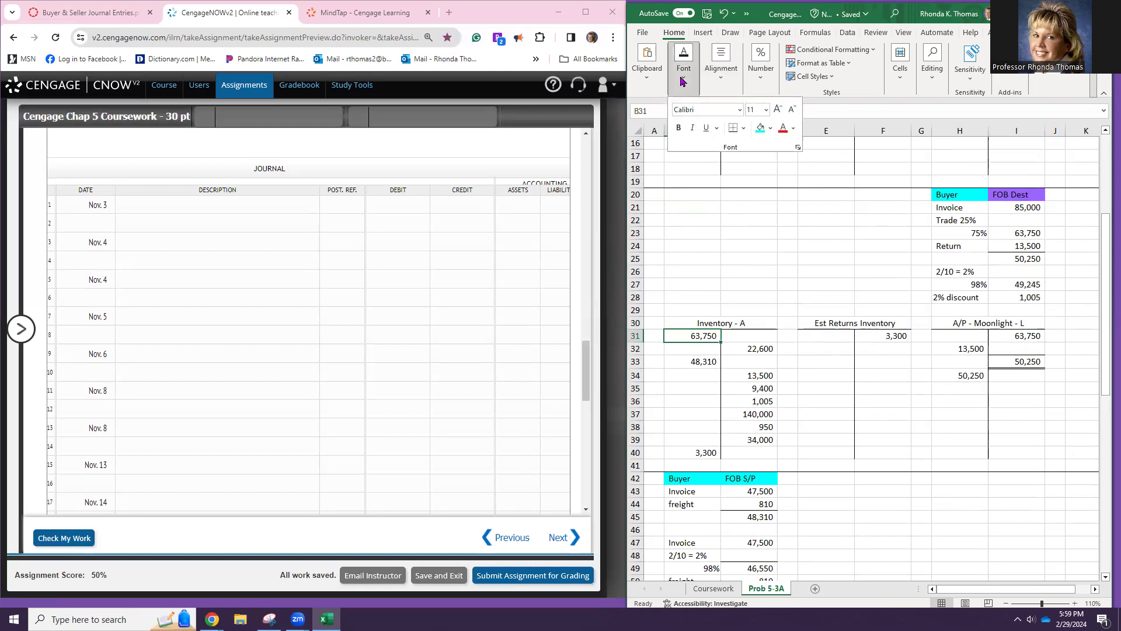
left_click(772, 130)
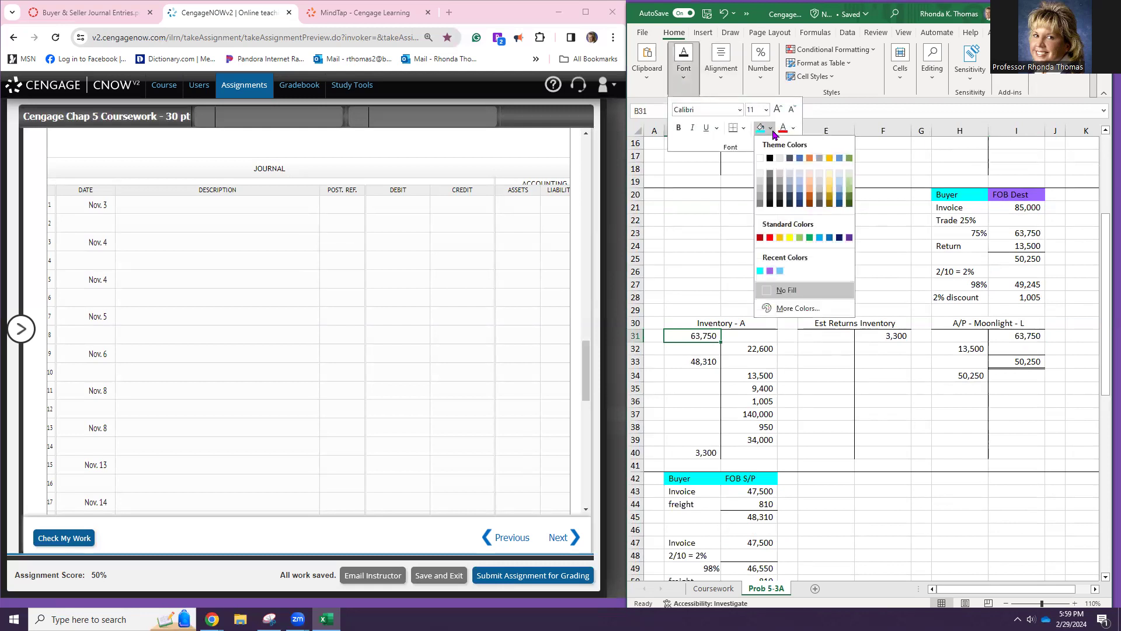
left_click(845, 181)
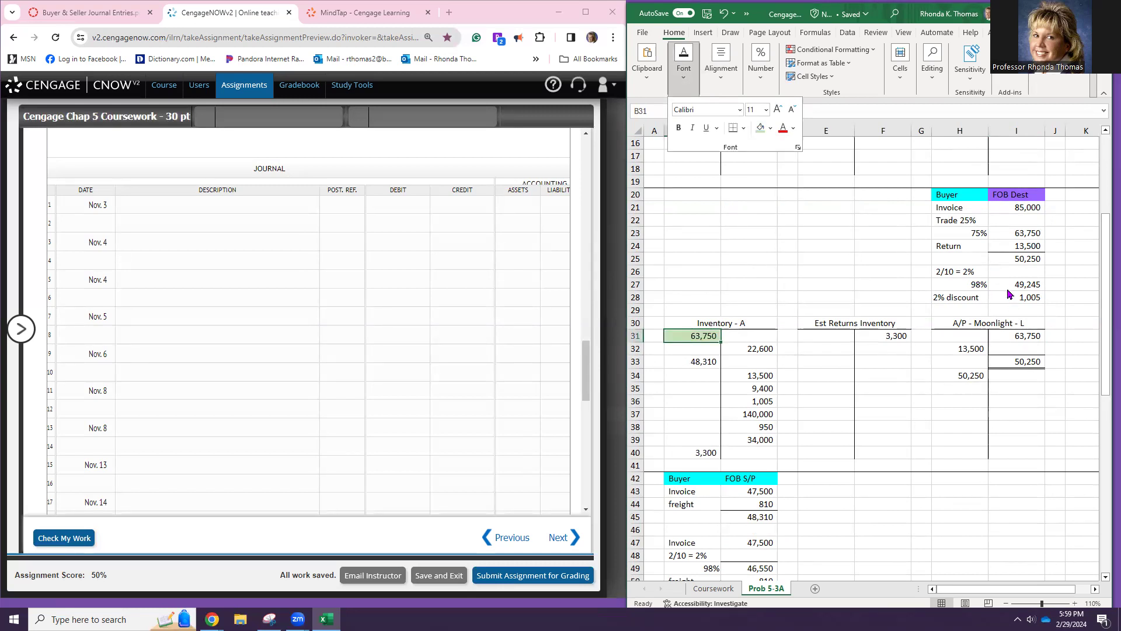
left_click(1019, 336)
left_click(1017, 335)
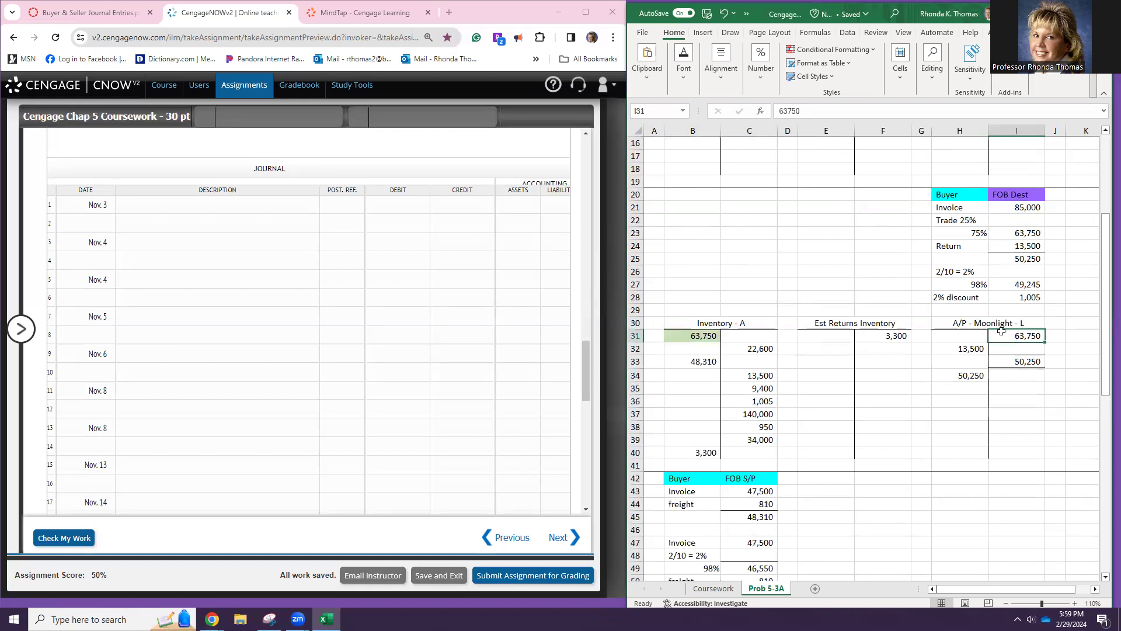
left_click(683, 62)
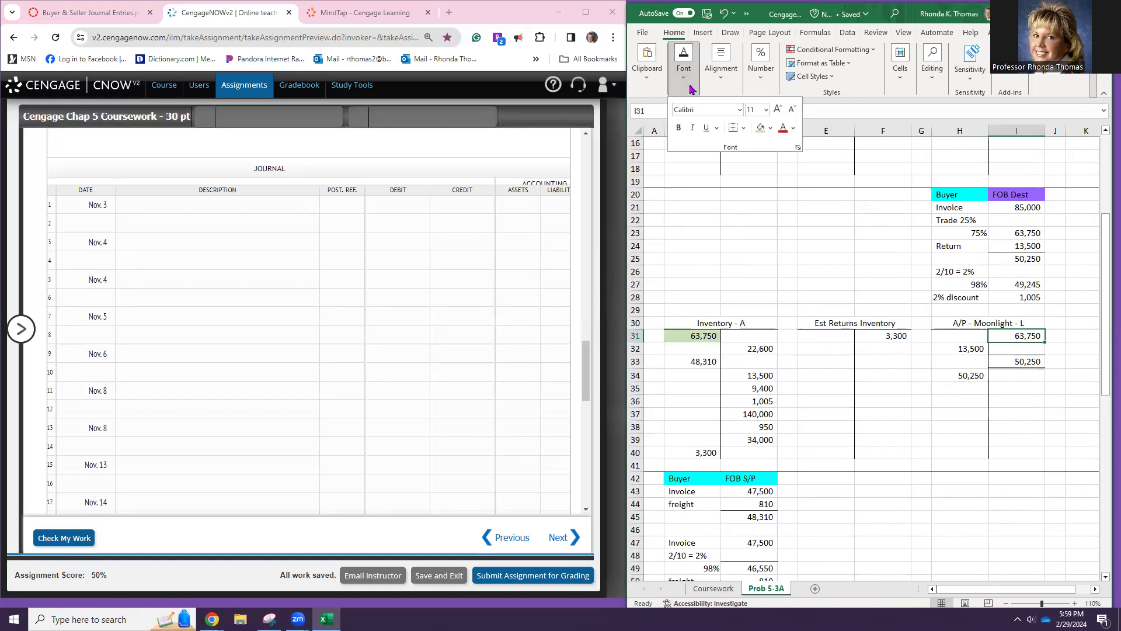
left_click(758, 130)
left_click(202, 208)
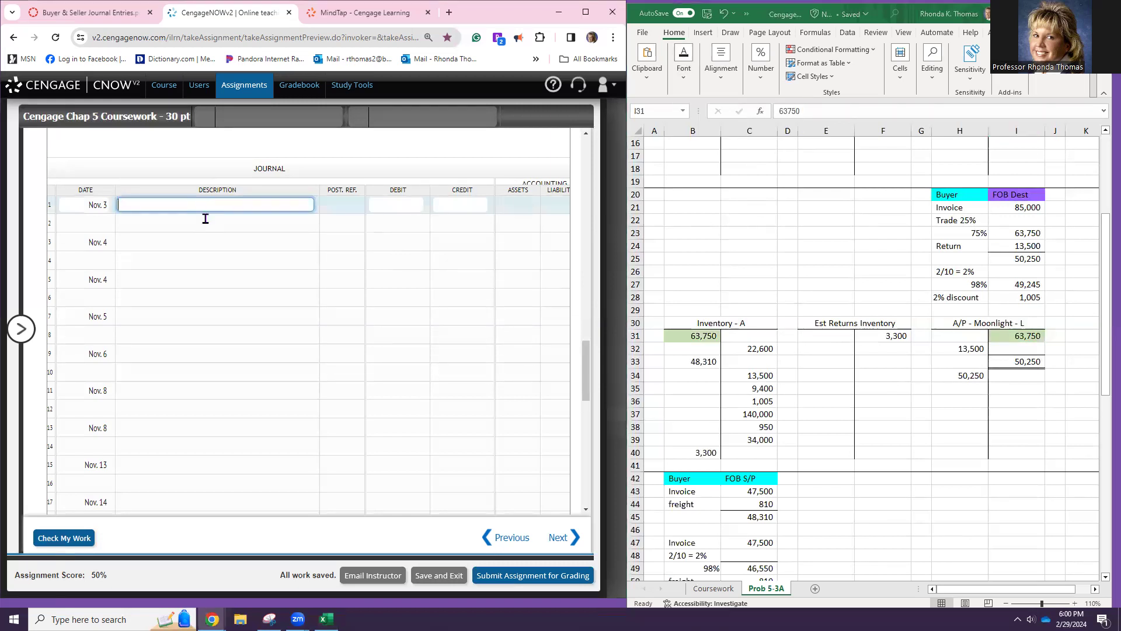
- Debit Inventory 63,750 on the first Nov. 3 journal row
scroll(202, 207, "up", 10)
scroll(206, 219, "up", 3)
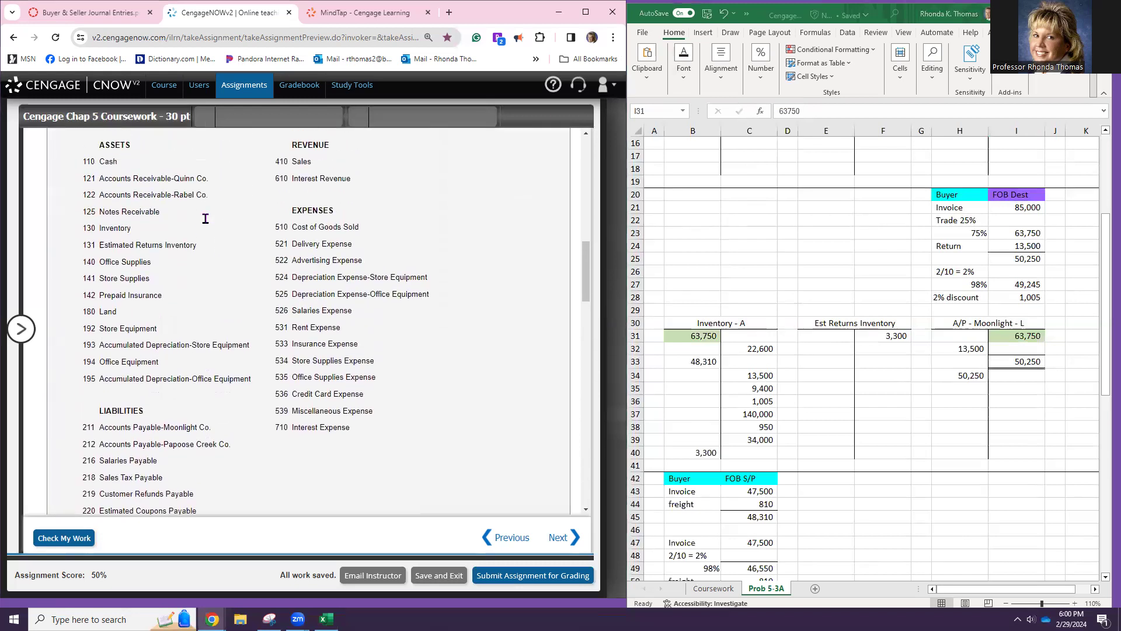
scroll(210, 228, "down", 12)
scroll(225, 246, "down", 2)
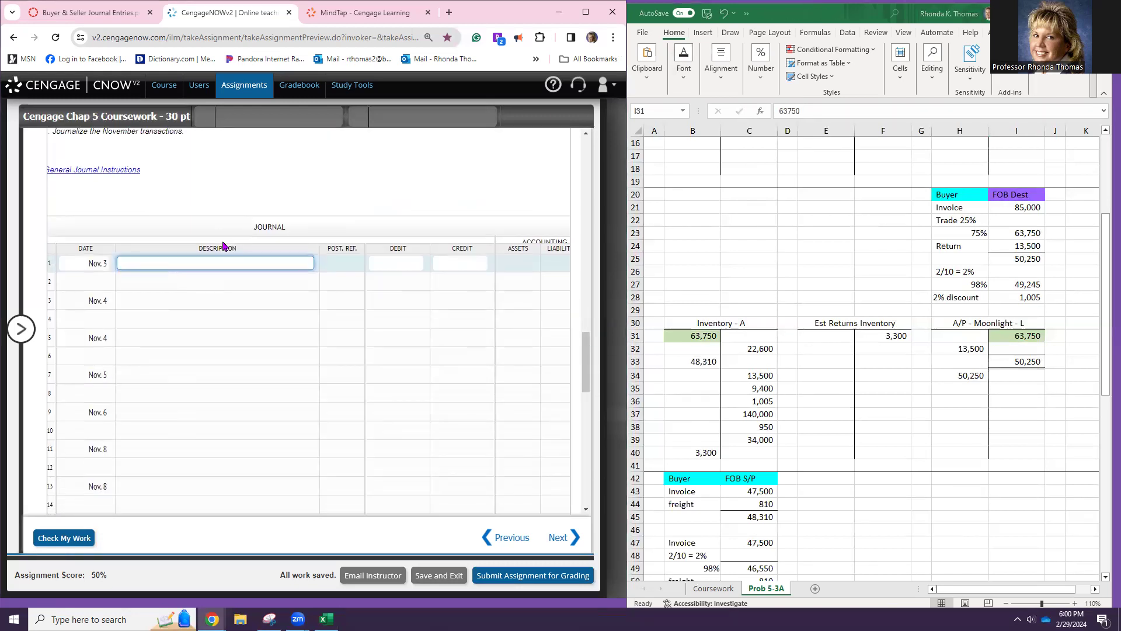
type("Inventory")
key("Tab")
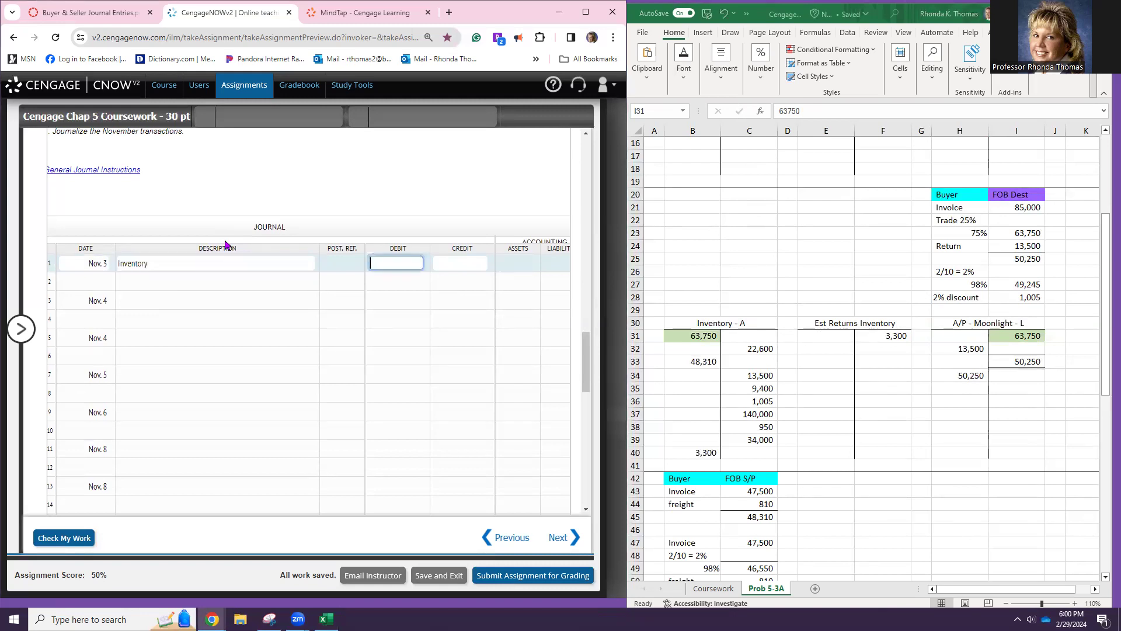
type("63,750")
key("Tab")
key("Tab")
key("Tab")
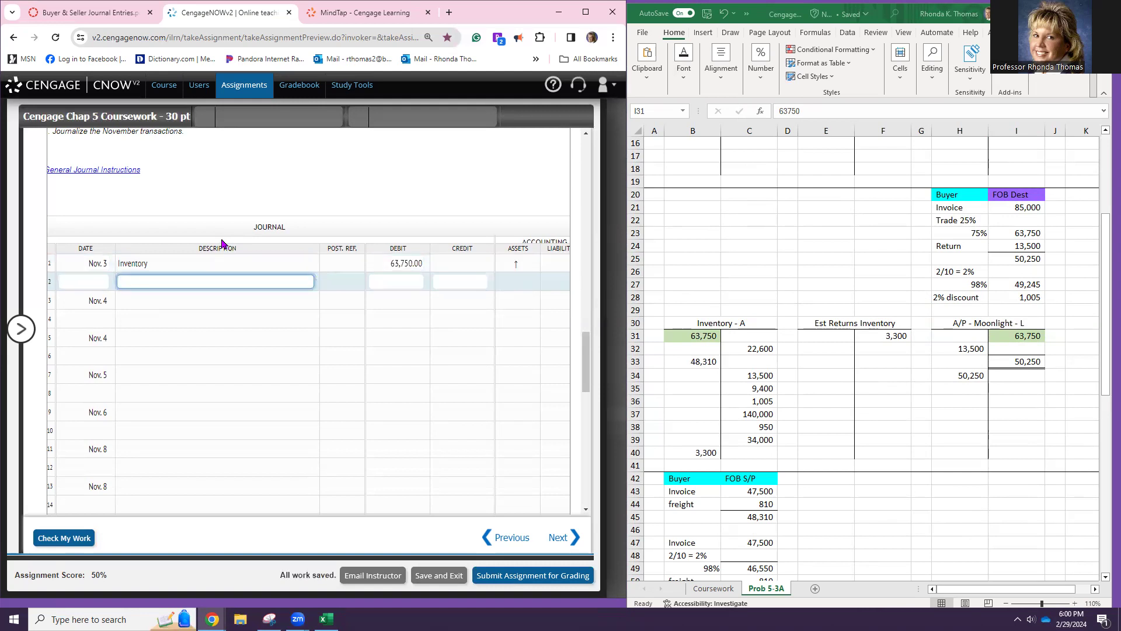
- Credit Accounts Payable-Moonlight Co. 63,750, pasting the name from the chart of accounts
scroll(225, 244, "up", 5)
scroll(221, 244, "up", 4)
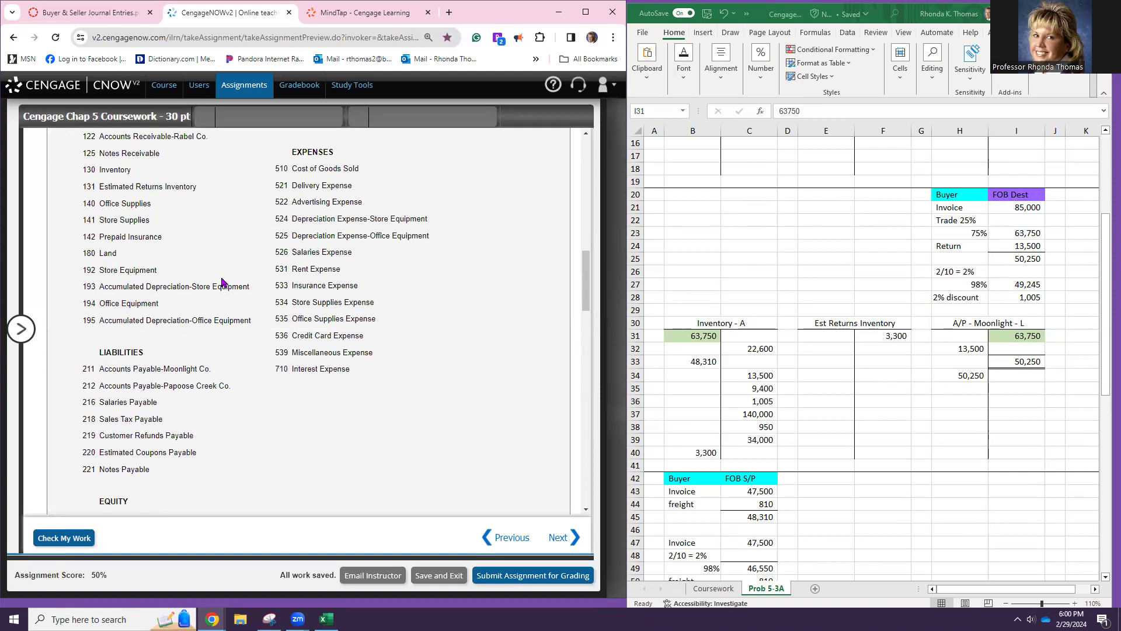
triple_click(189, 369)
key("ctrl+c")
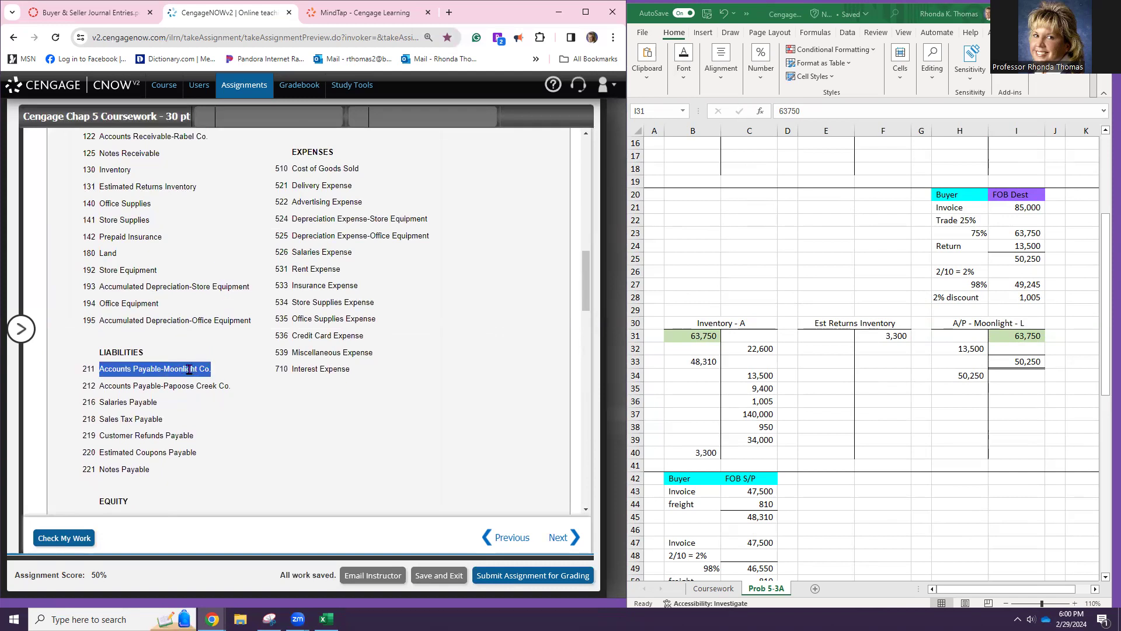
scroll(205, 370, "down", 9)
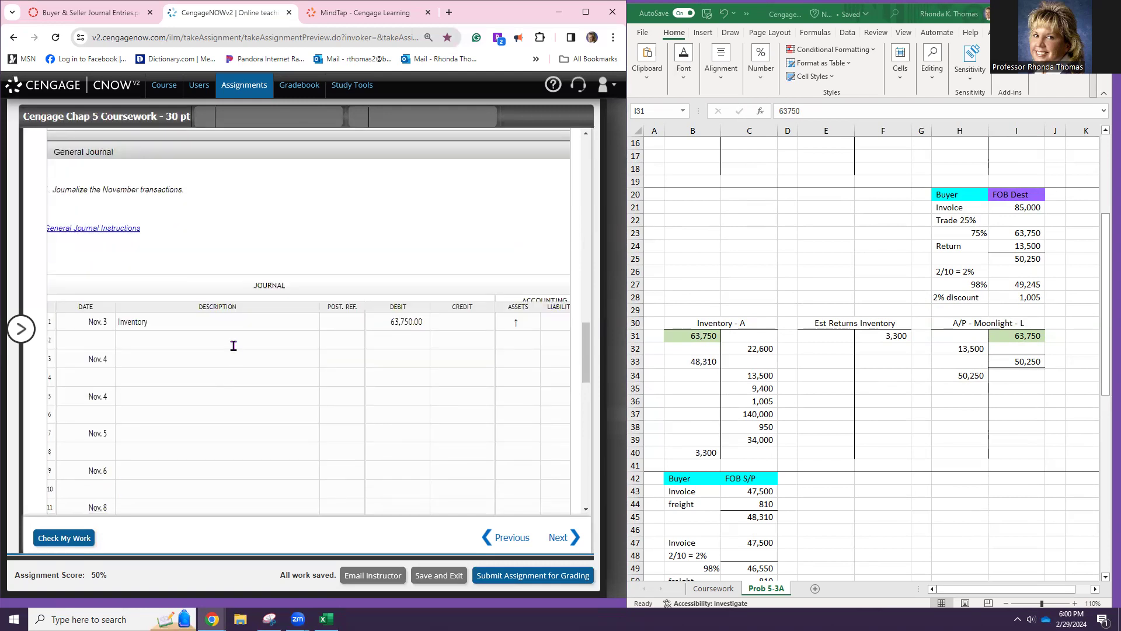
left_click(233, 346)
key("ctrl+v")
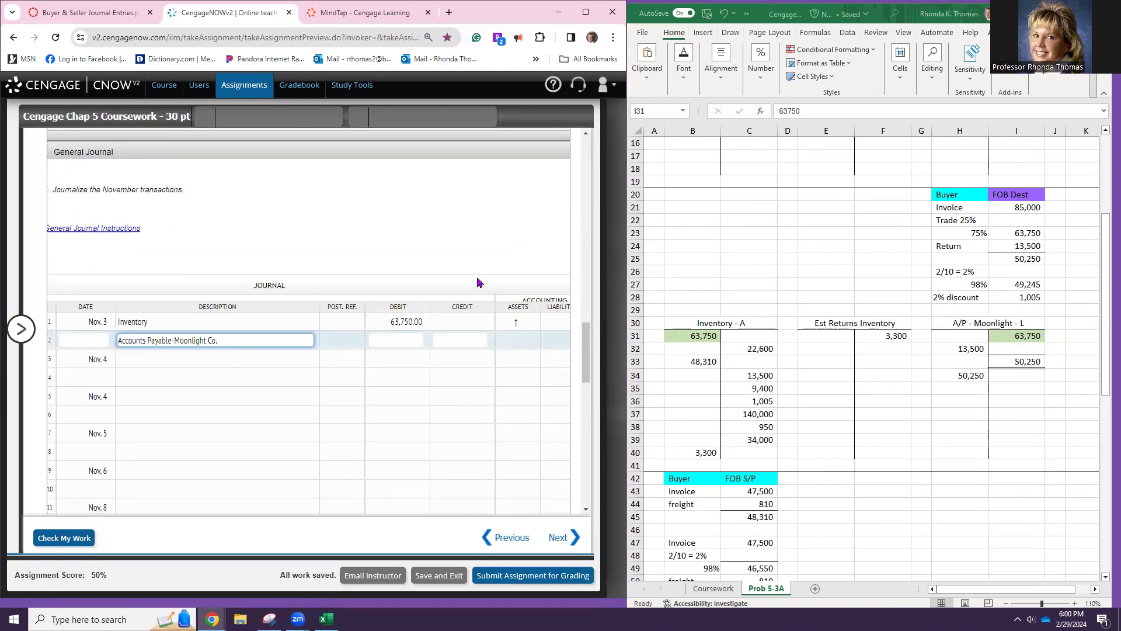
left_click(479, 340)
type("63750")
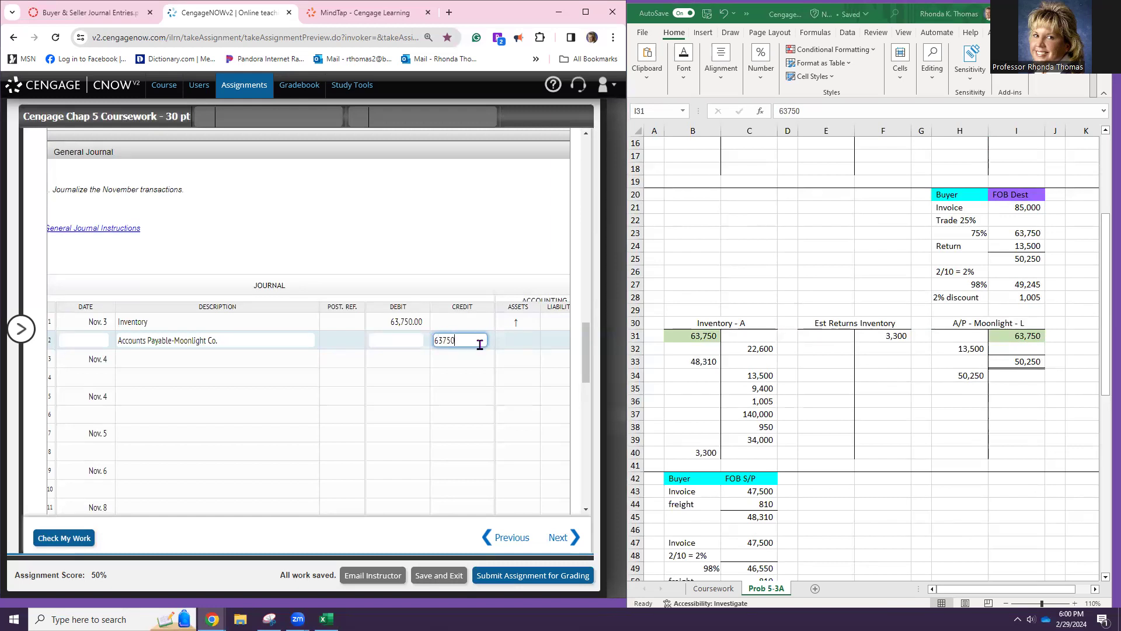
key("Return")
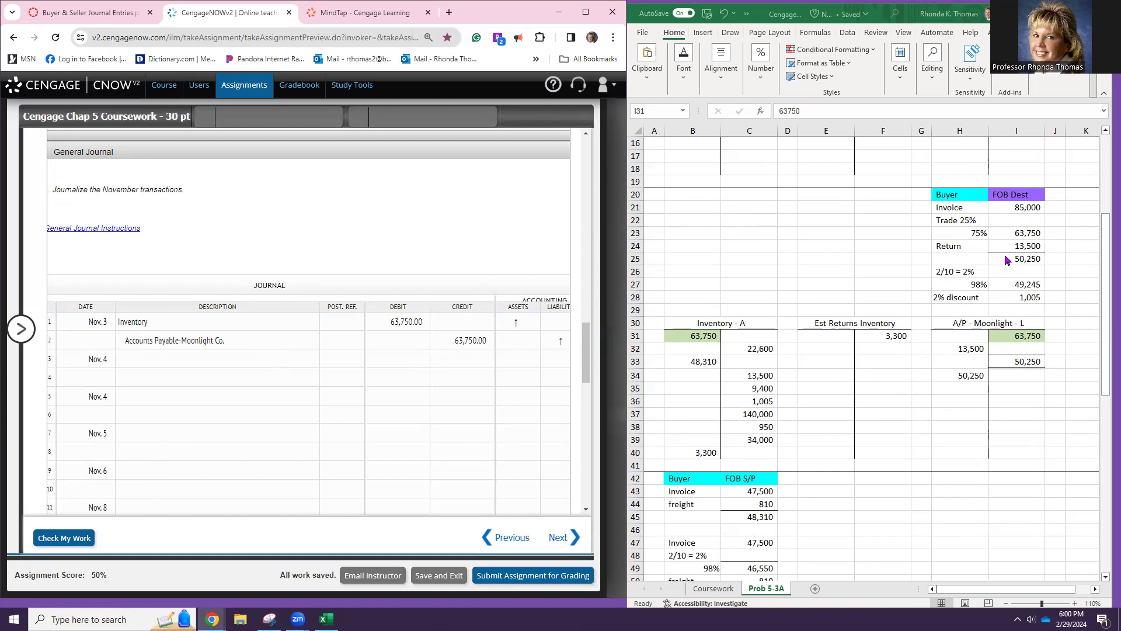
- Relabel H21 as List Price and fill the 63,750 result in I23 light green
left_click(976, 205)
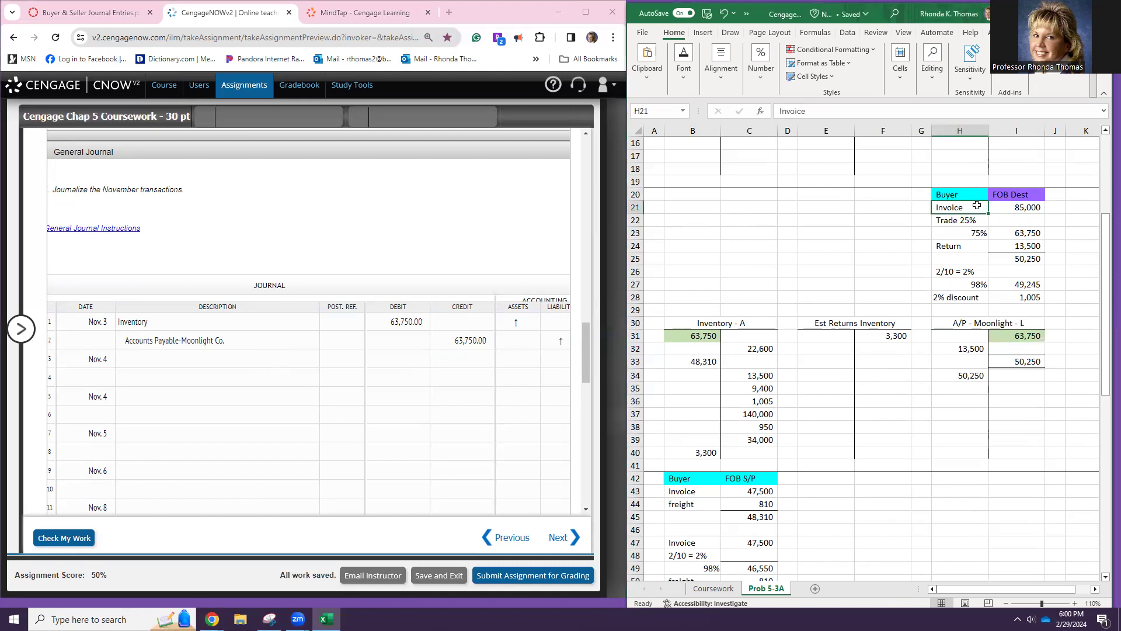
type("List Price")
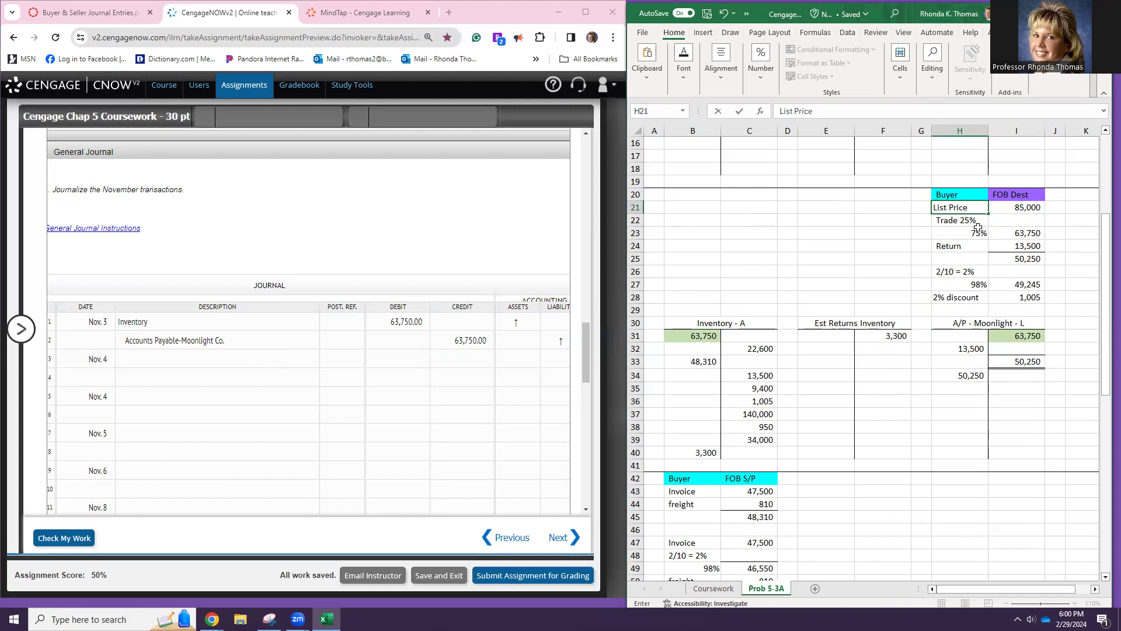
left_click(978, 231)
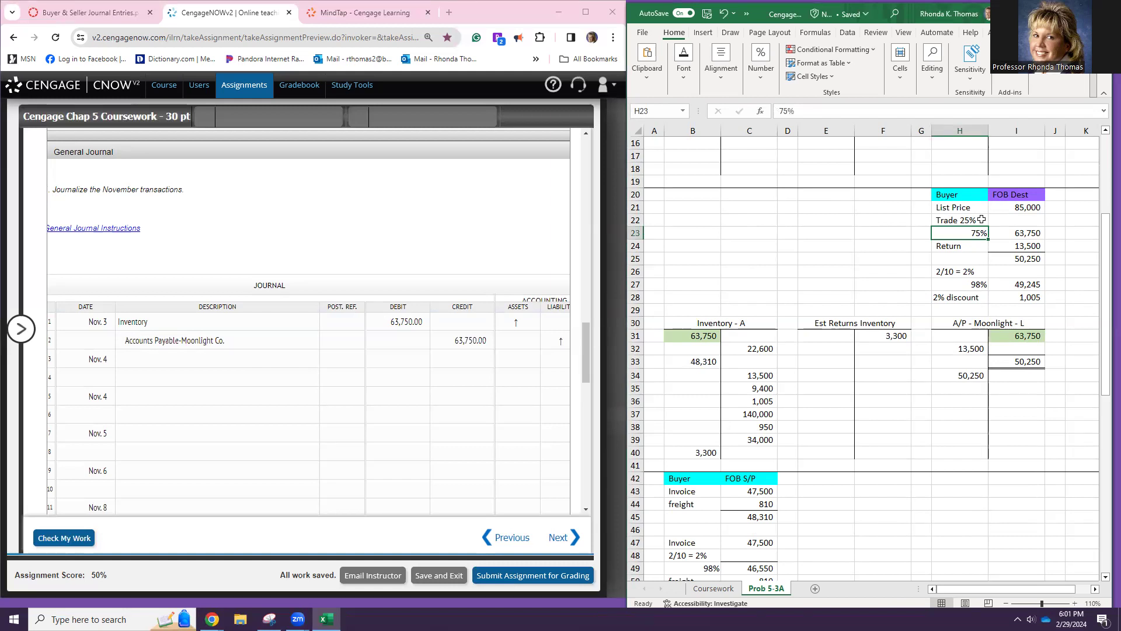
left_click(1013, 198)
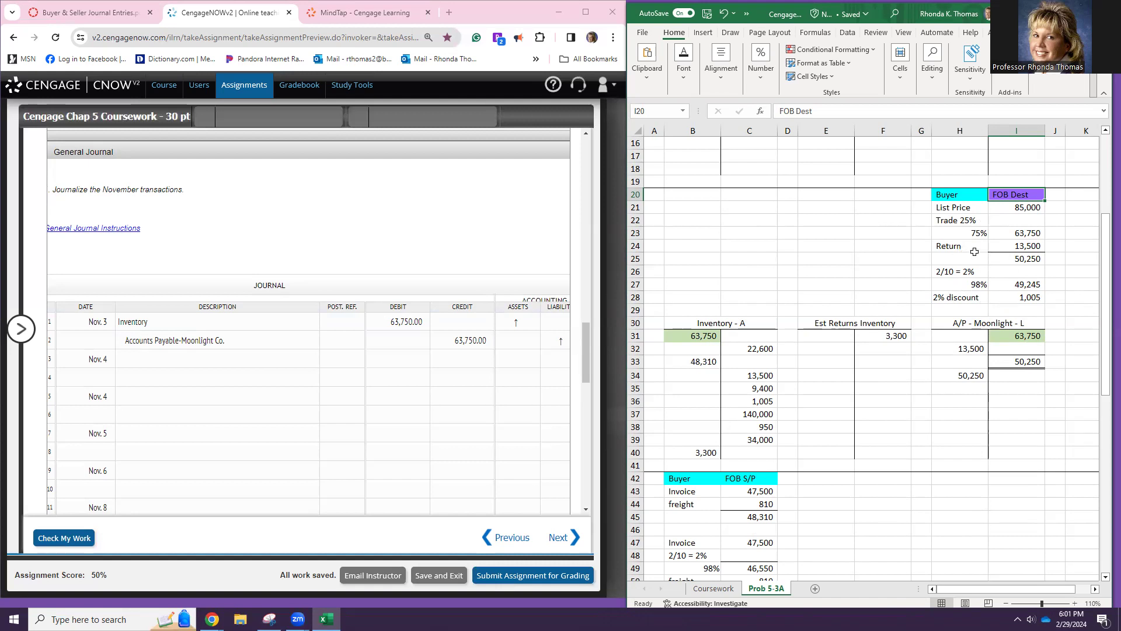
left_click(1006, 232)
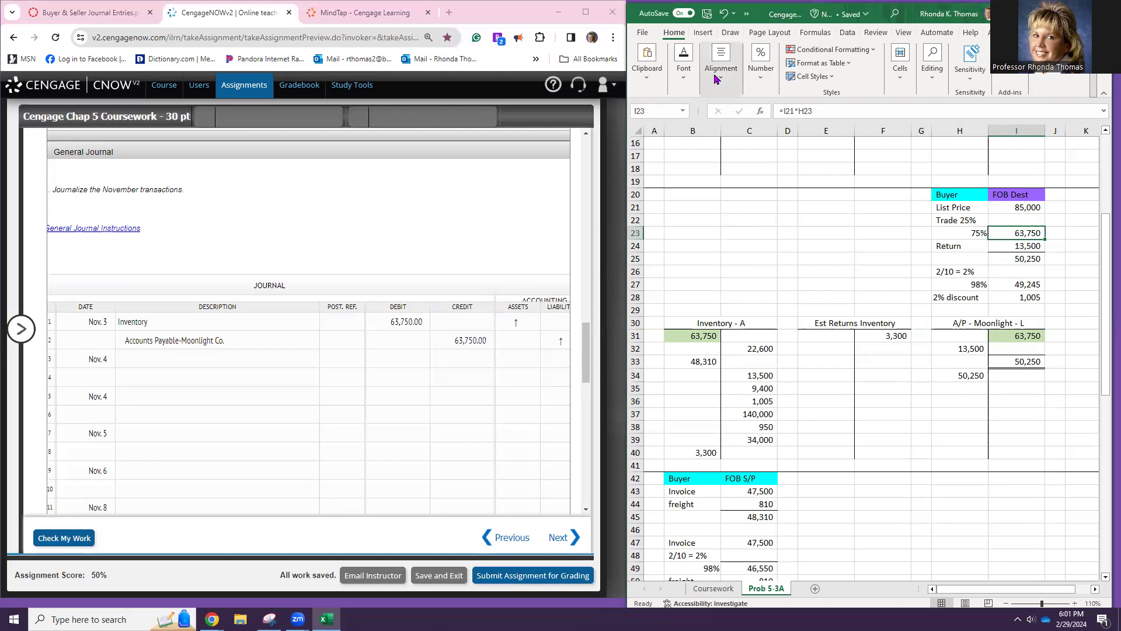
left_click(684, 62)
left_click(760, 128)
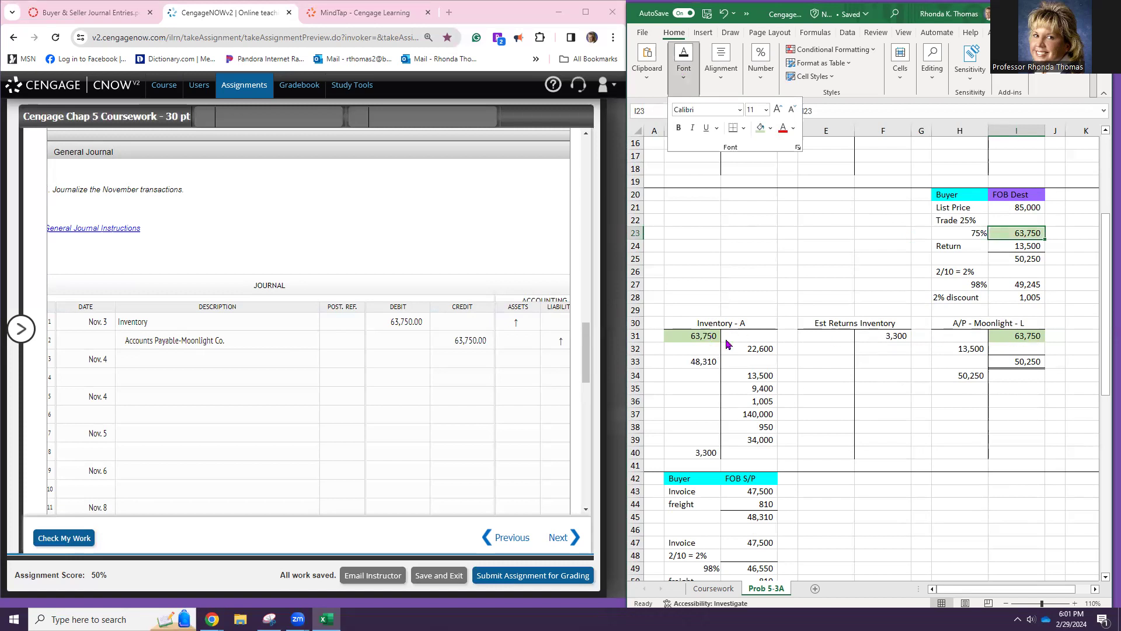
left_click(240, 356)
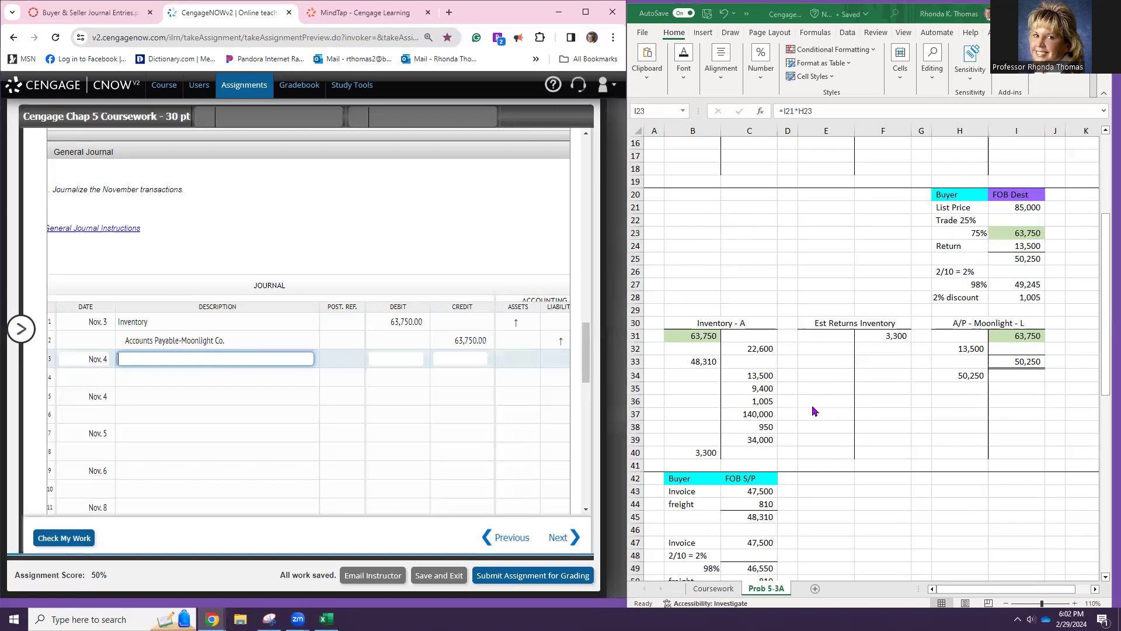
- Apply the light green Fill Color to the 37,680 Cash debit in cell B9
scroll(781, 403, "up", 5)
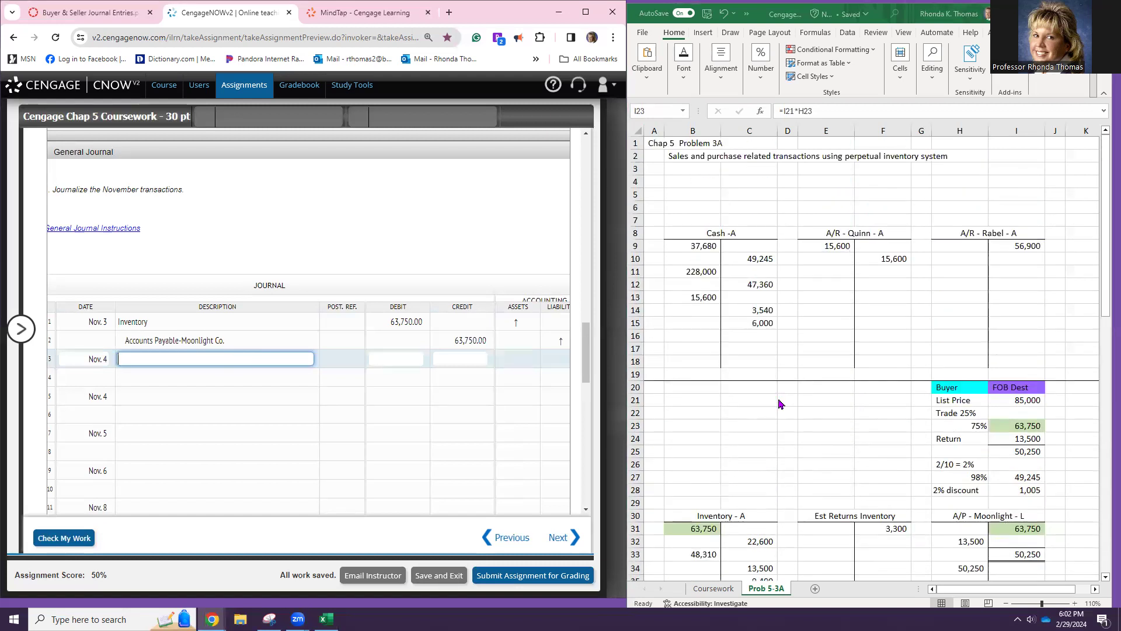
scroll(781, 403, "down", 9)
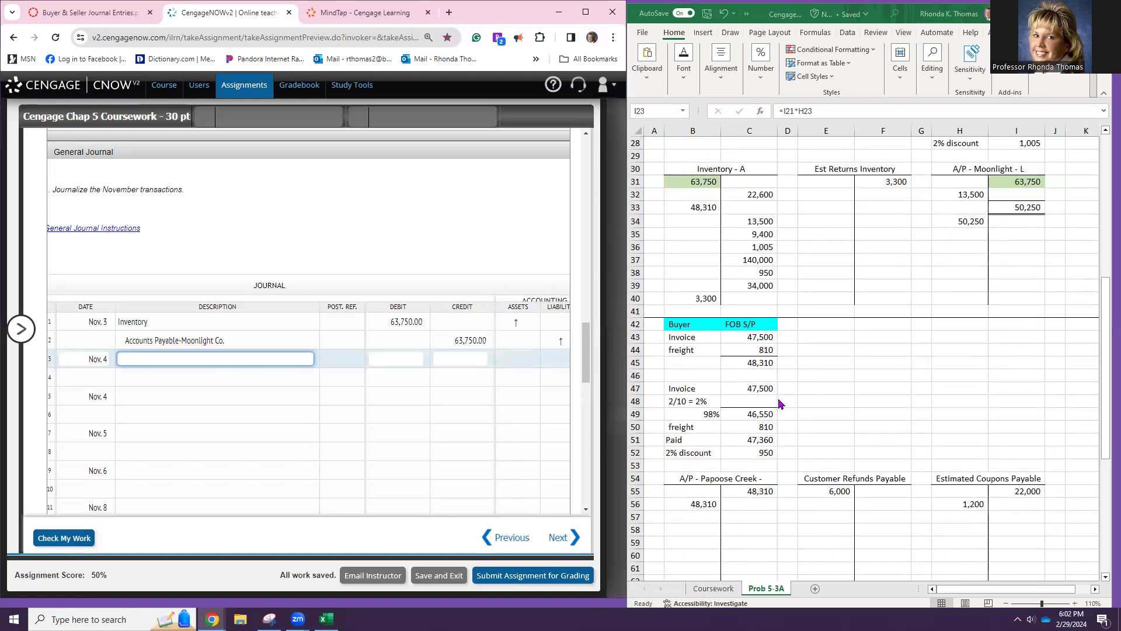
scroll(781, 403, "down", 7)
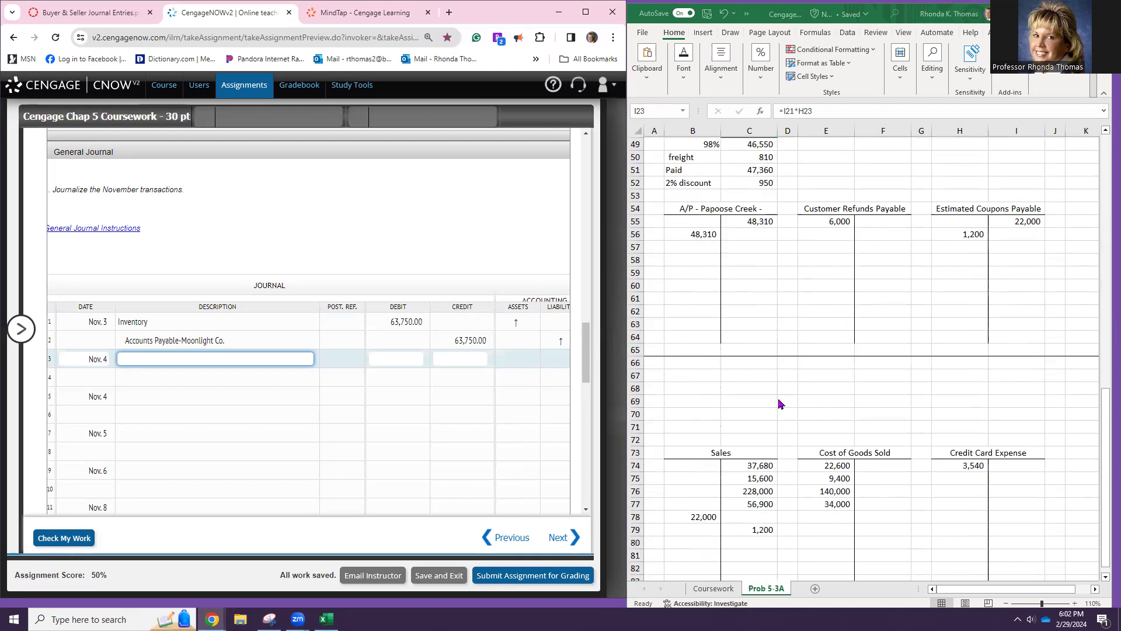
scroll(821, 452, "down", 6)
scroll(819, 457, "up", 8)
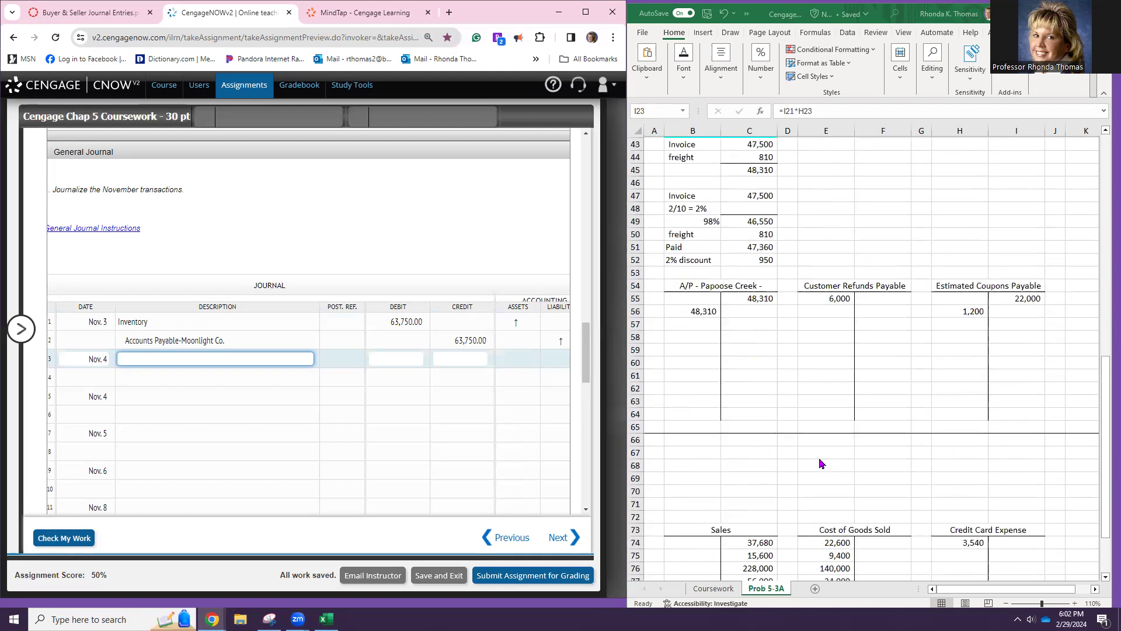
scroll(818, 460, "up", 8)
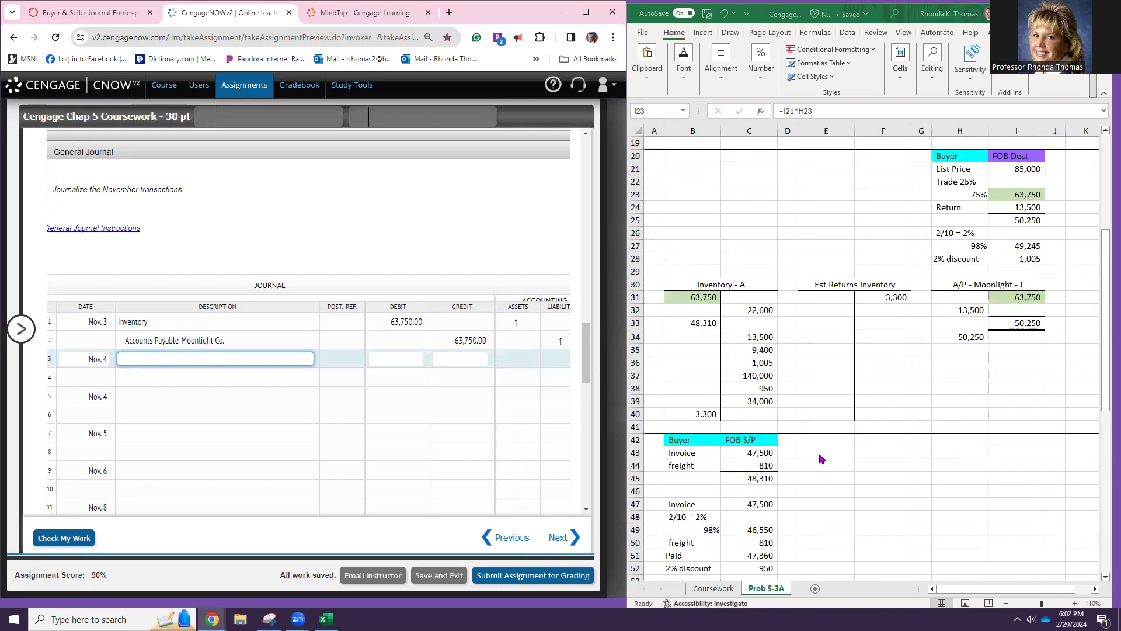
scroll(820, 456, "up", 6)
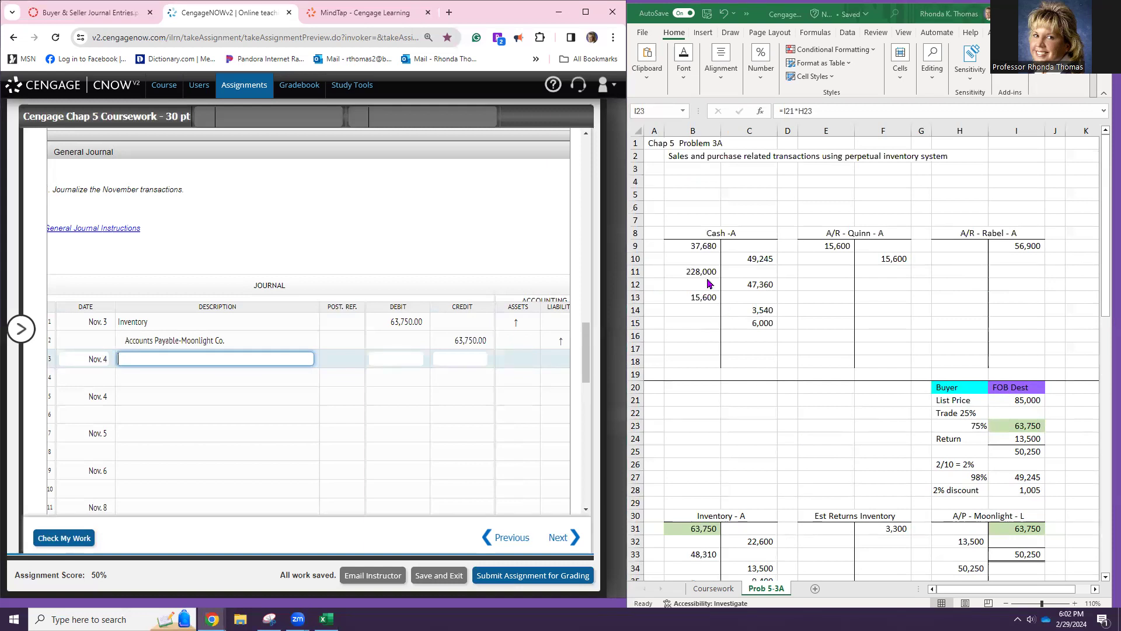
left_click(688, 247)
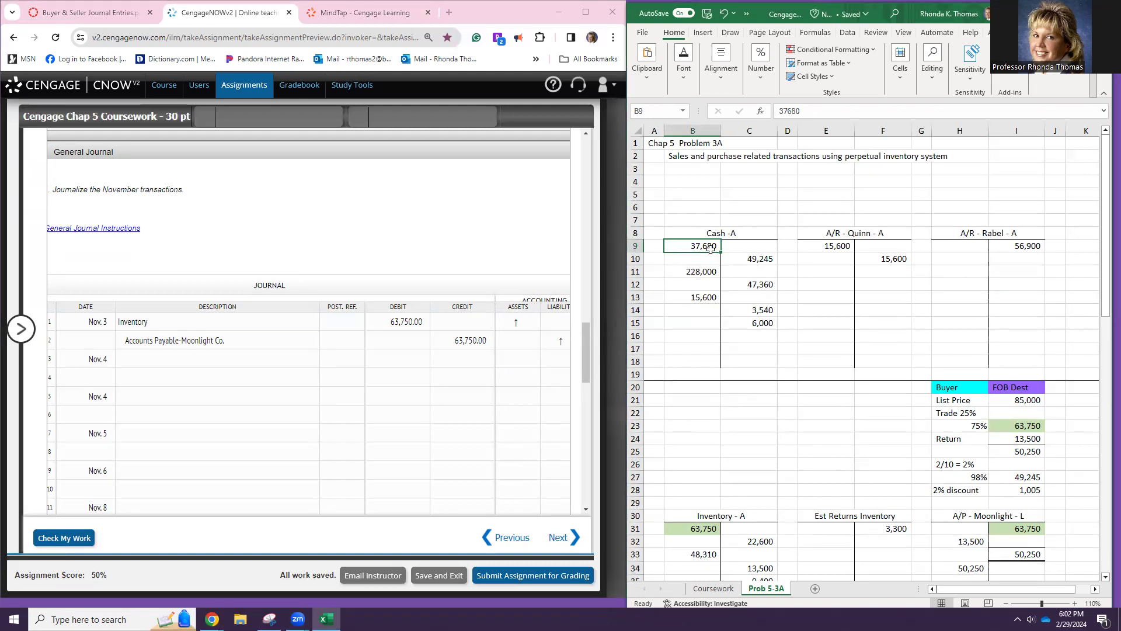
left_click(687, 82)
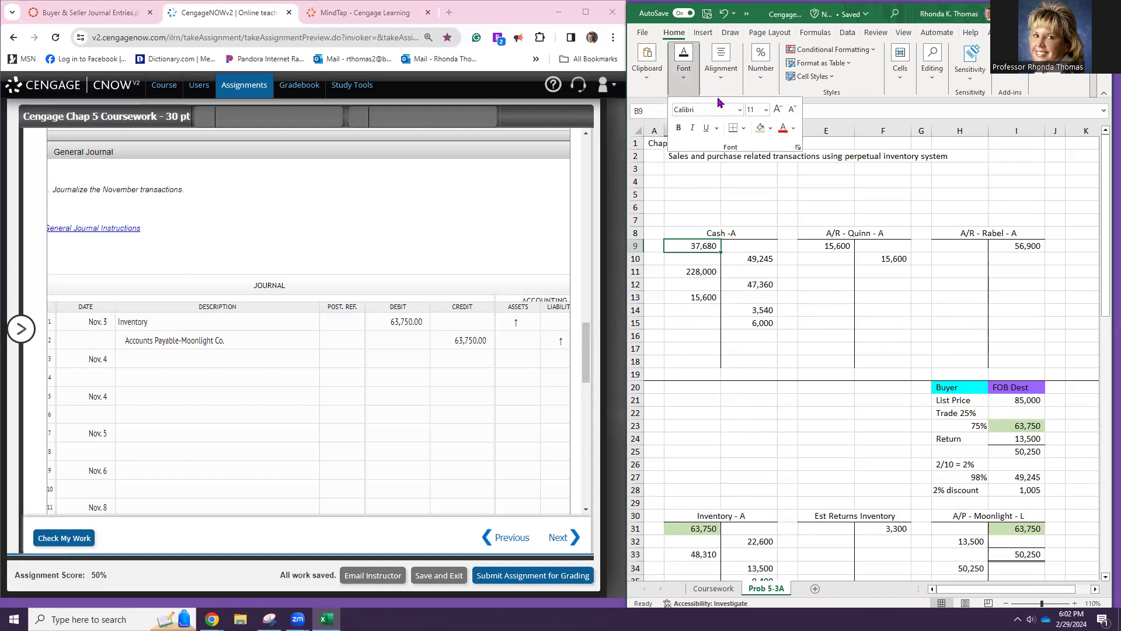
left_click(761, 130)
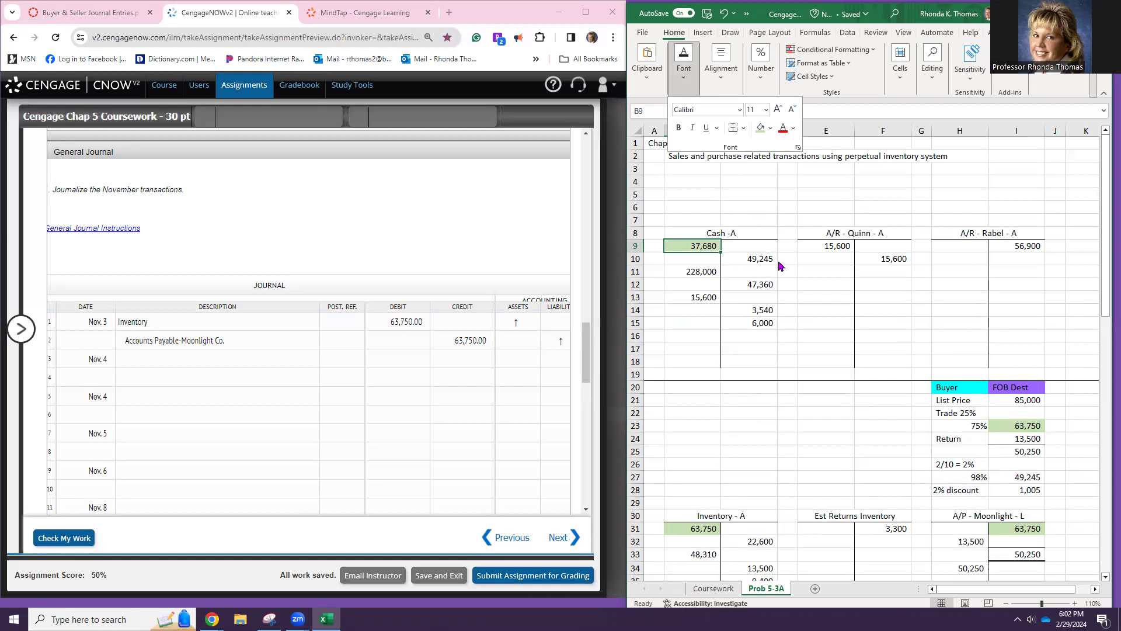
scroll(826, 373, "down", 3)
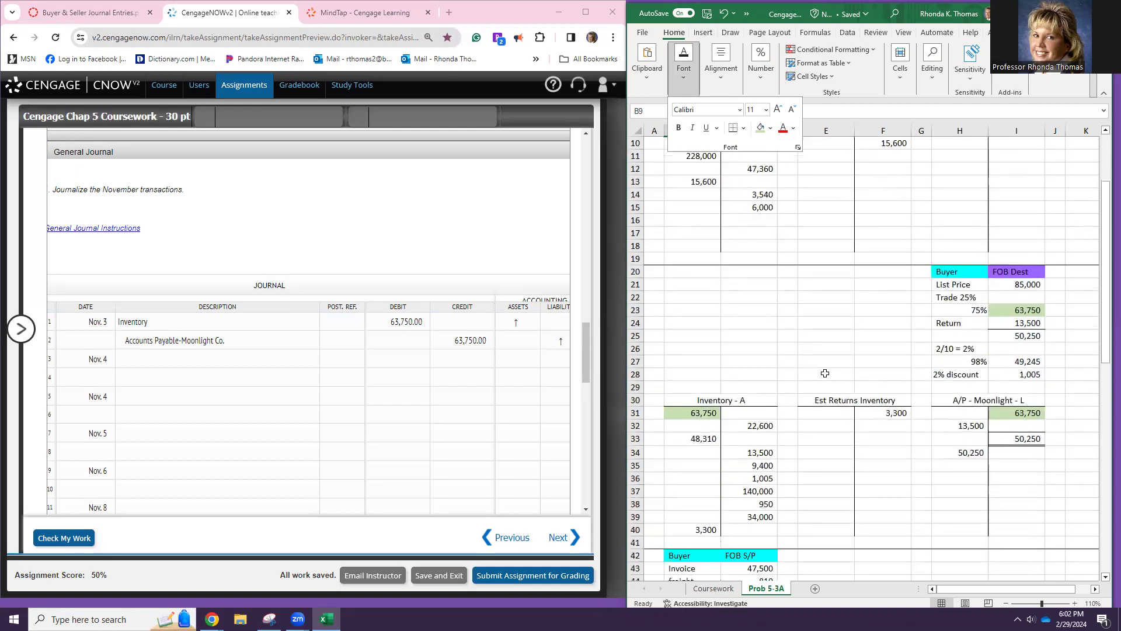
scroll(826, 374, "down", 3)
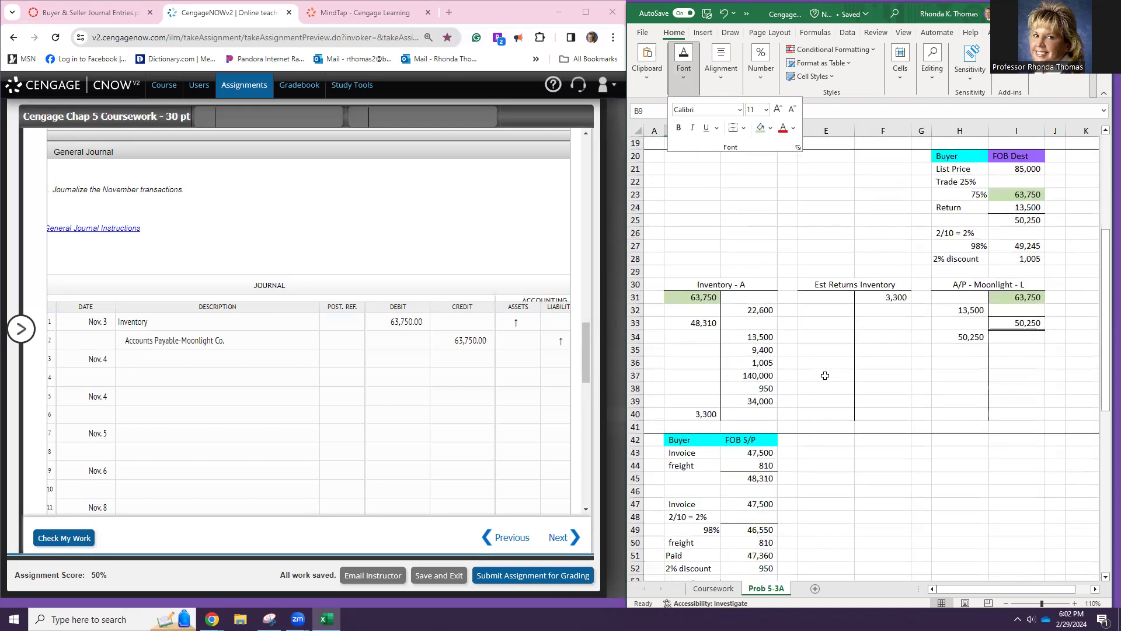
scroll(825, 376, "down", 4)
scroll(826, 375, "down", 8)
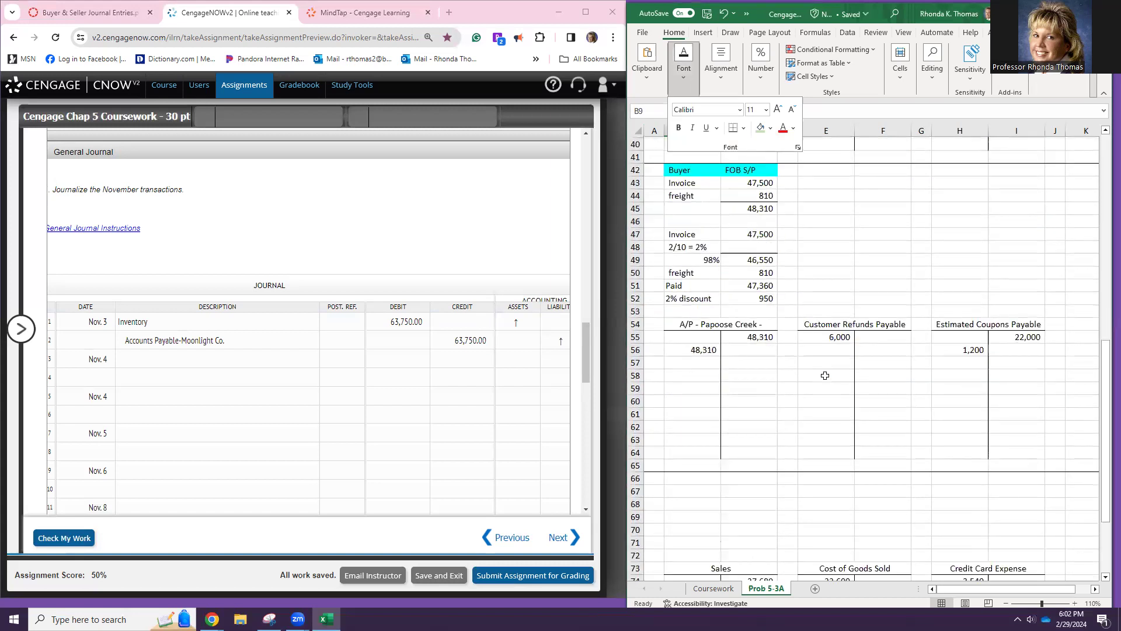
left_click(752, 388)
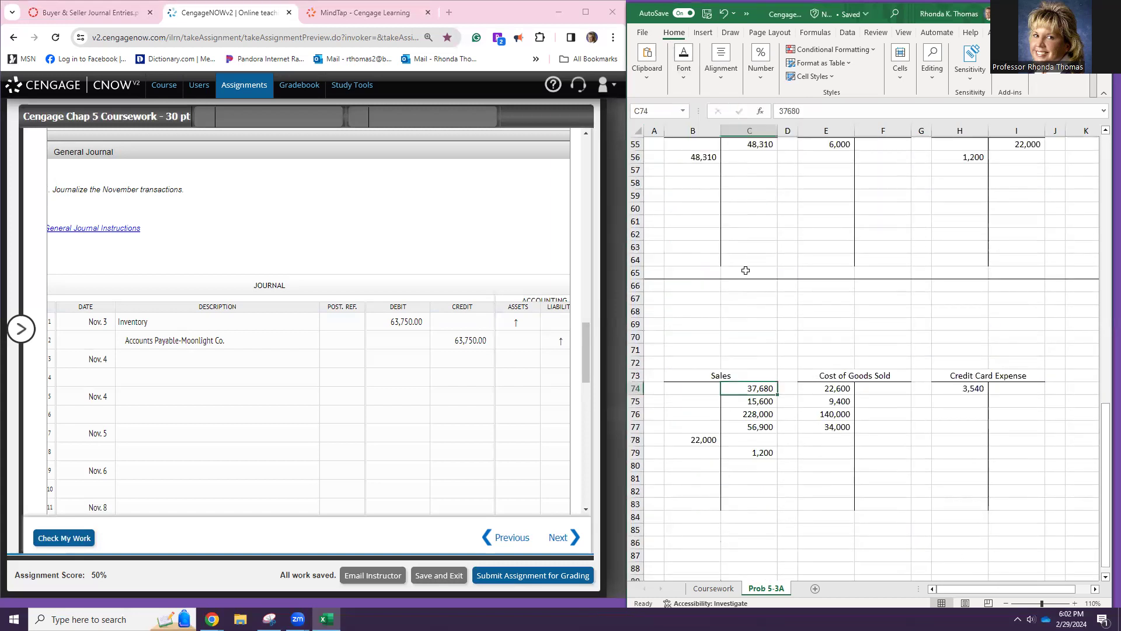
- Fill the 37,680 Sales credit green and retitle Sales - R and Cost of Goods Sold - Exp
left_click(690, 87)
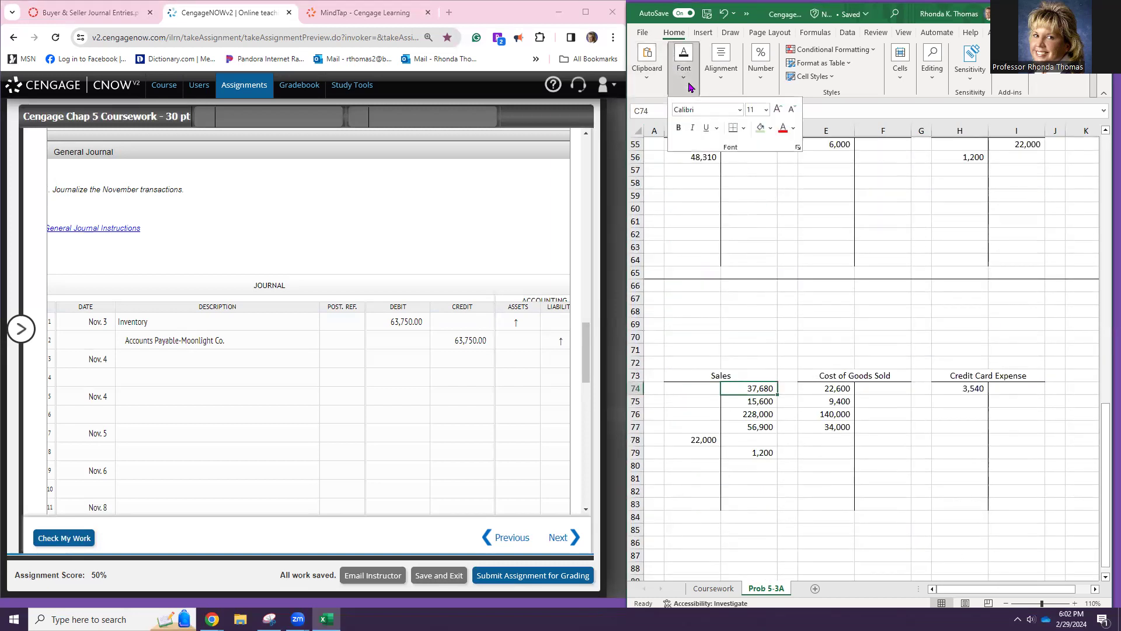
left_click(760, 127)
left_click(745, 377)
double_click(746, 373)
type("- R")
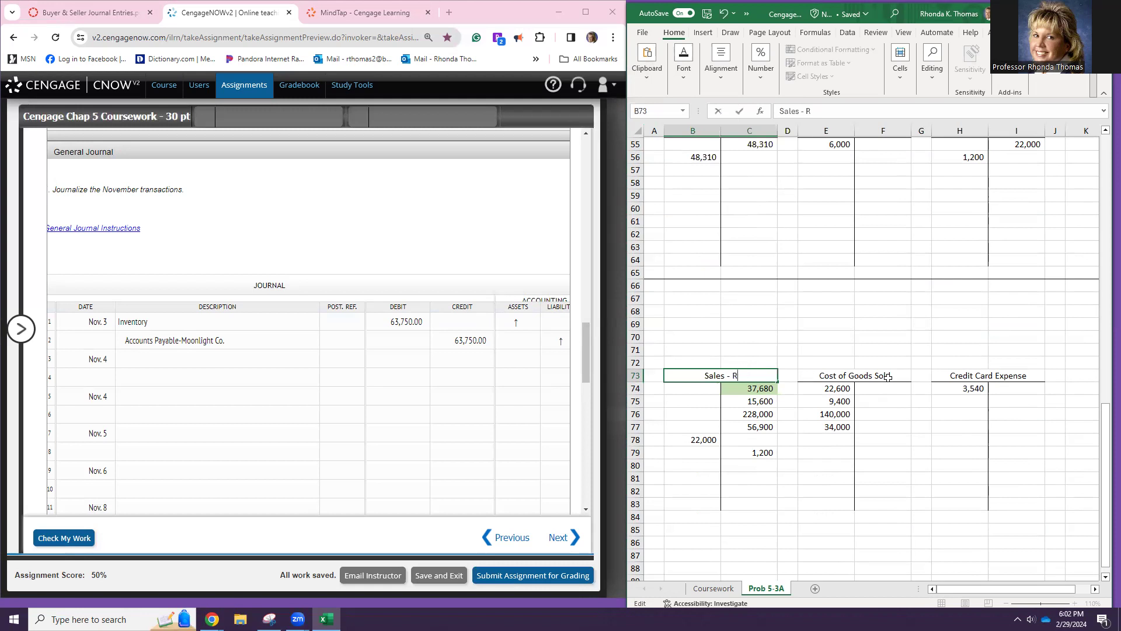
left_click(889, 378)
double_click(900, 380)
type("- Exp")
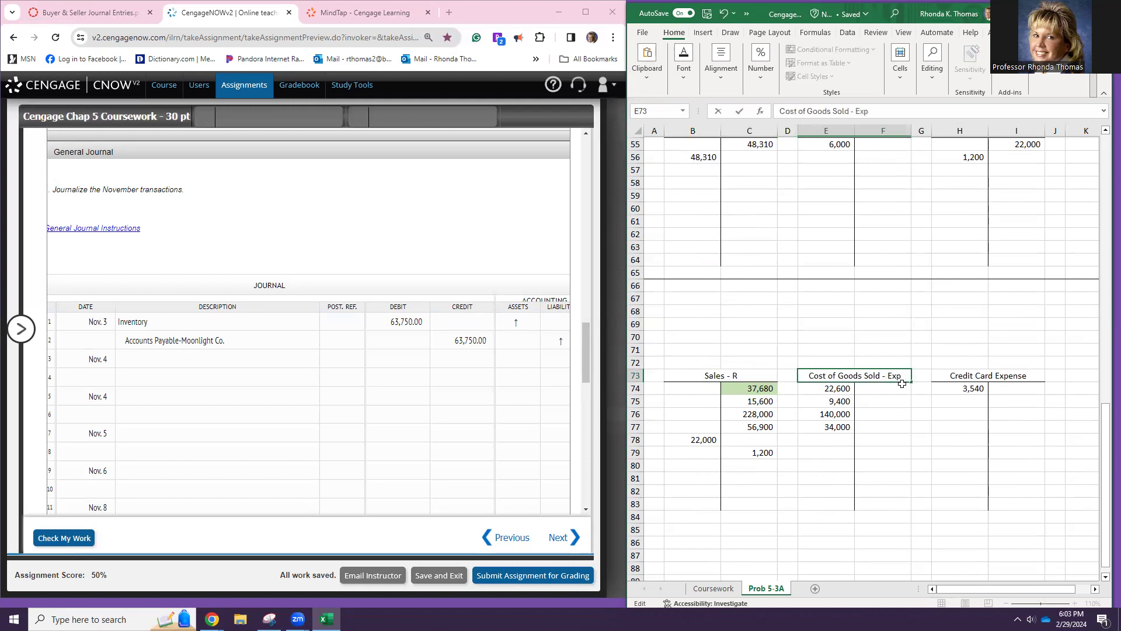
left_click(1016, 380)
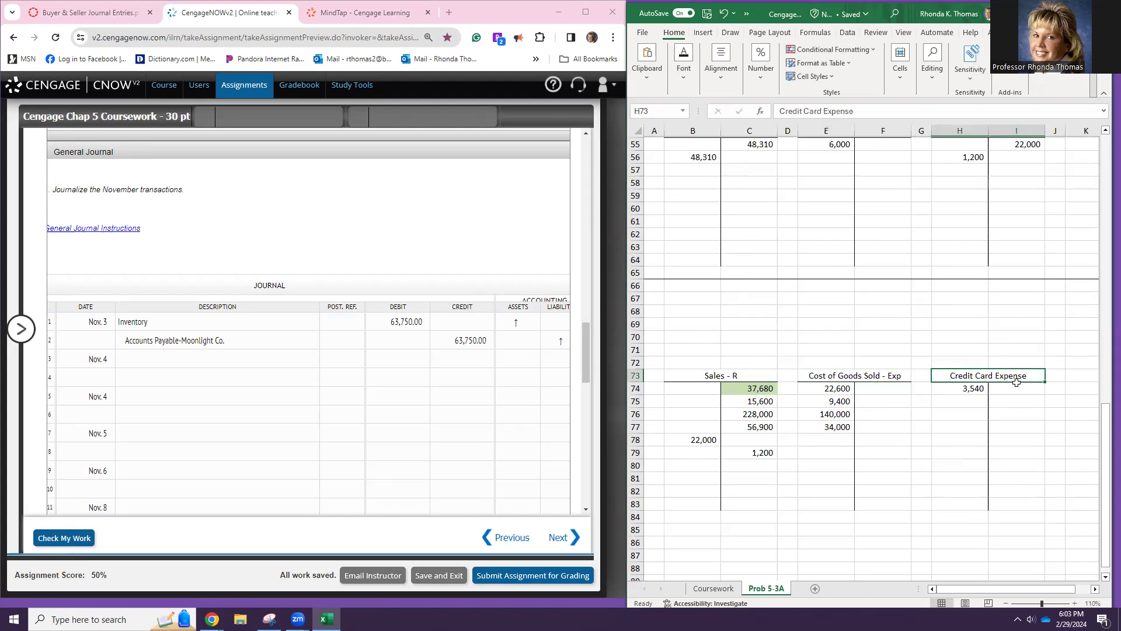
- Retitle the liability accounts as Est Coupons Payable - L and Cust Refunds Payable - L
scroll(1014, 374, "up", 3)
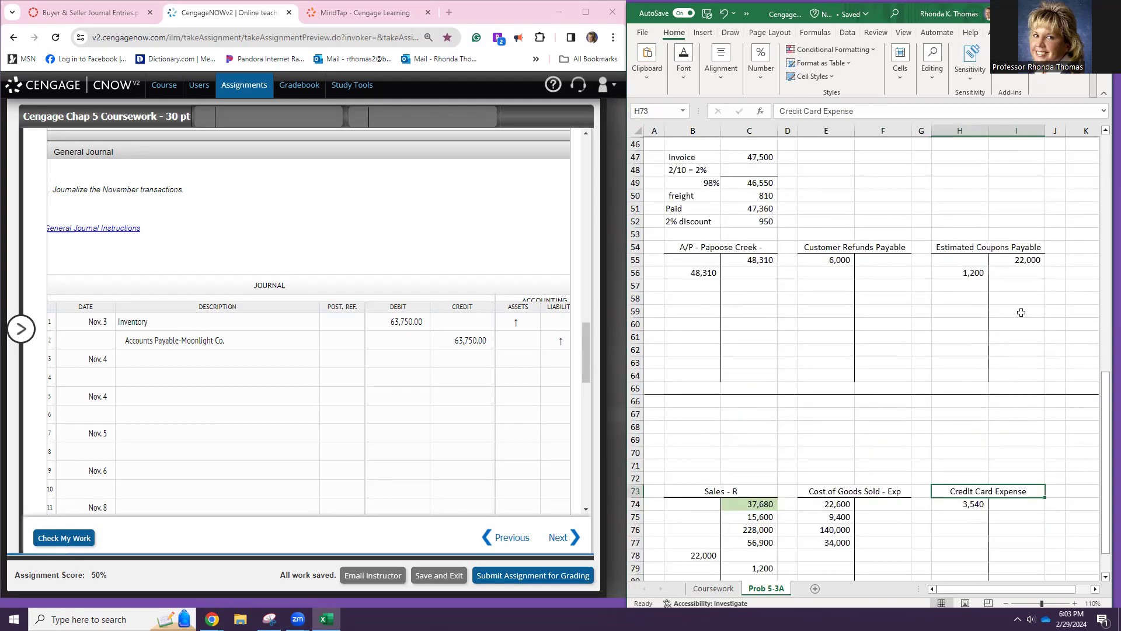
left_click(1003, 247)
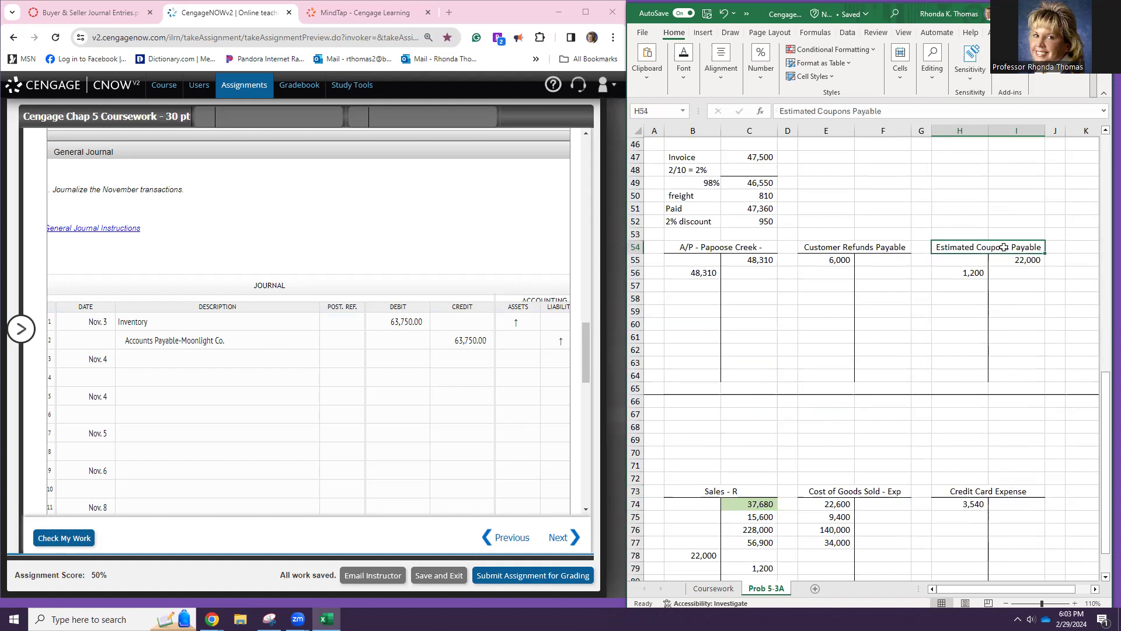
double_click(974, 246)
key("BackSpace")
key("BackSpace")
key("BackSpace")
key("BackSpace")
key("BackSpace")
key("BackSpace")
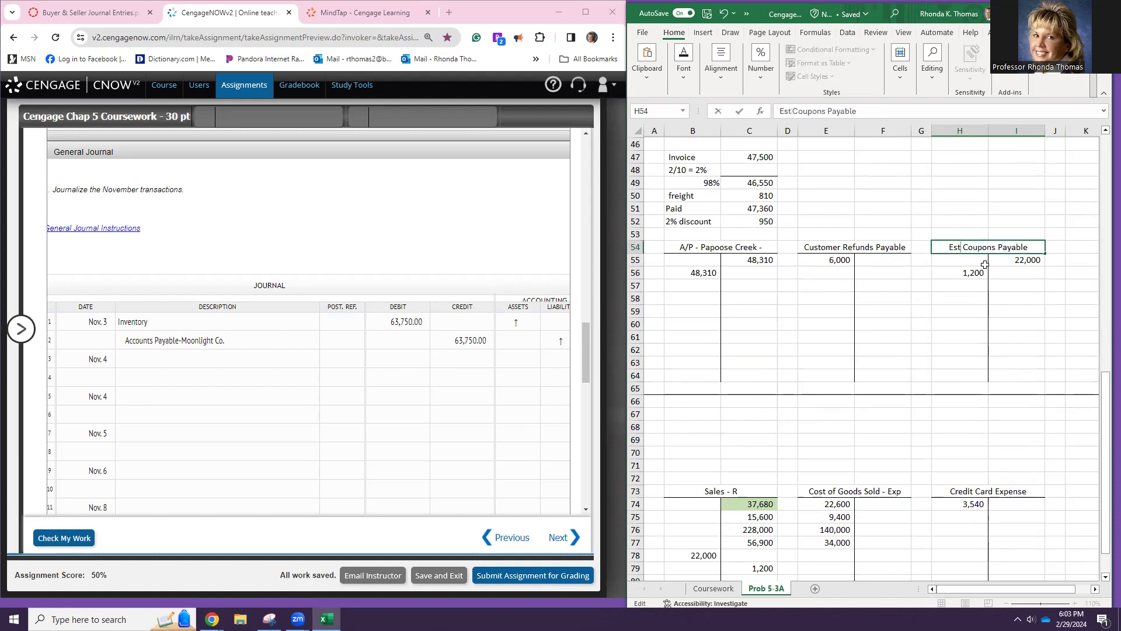
left_click(1034, 248)
type("- L")
left_click(881, 248)
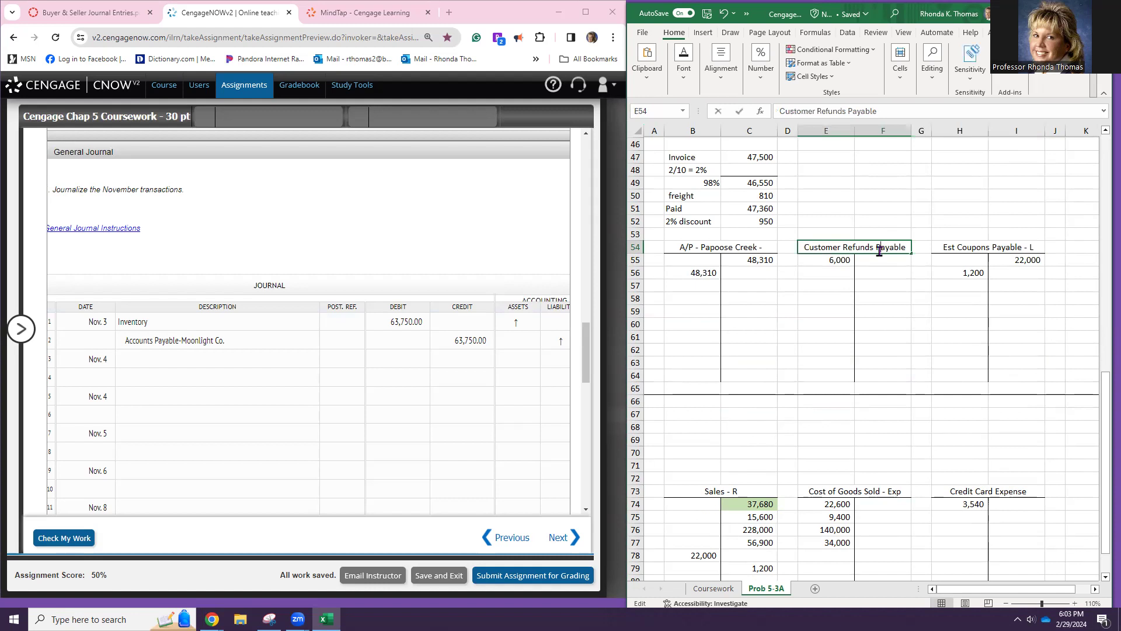
double_click(842, 248)
key("BackSpace")
key("BackSpace")
key("BackSpace")
key("BackSpace")
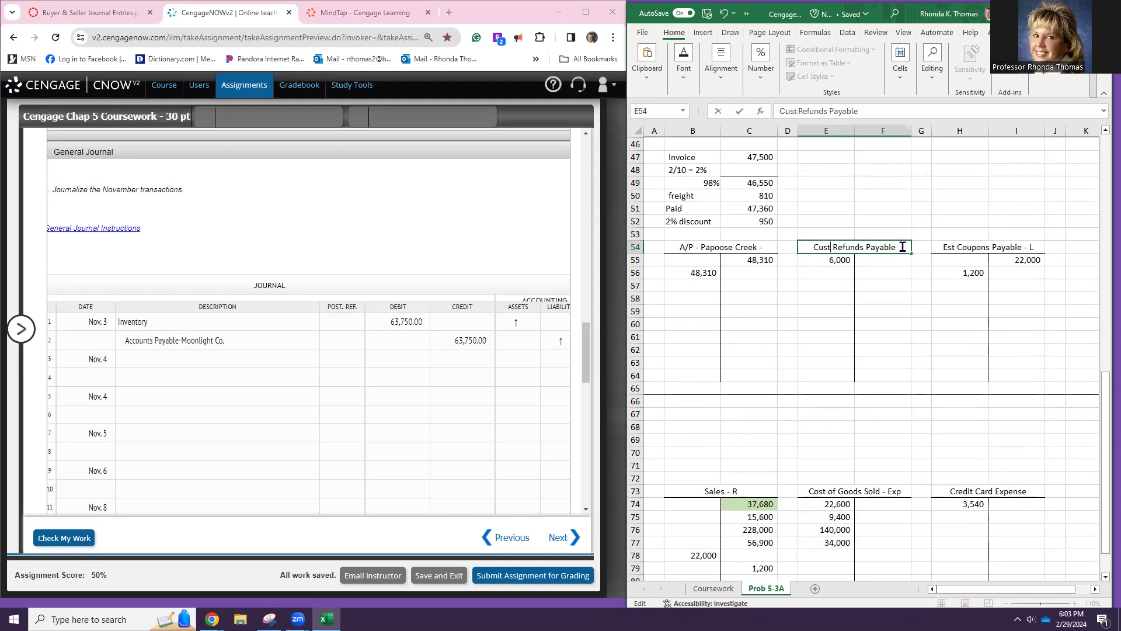
type("- L")
left_click(766, 249)
- Edit the A/P - Papoose Creek title and tag Est Returns Inventory - A
double_click(766, 249)
type("n")
key("BackSpace")
type("A")
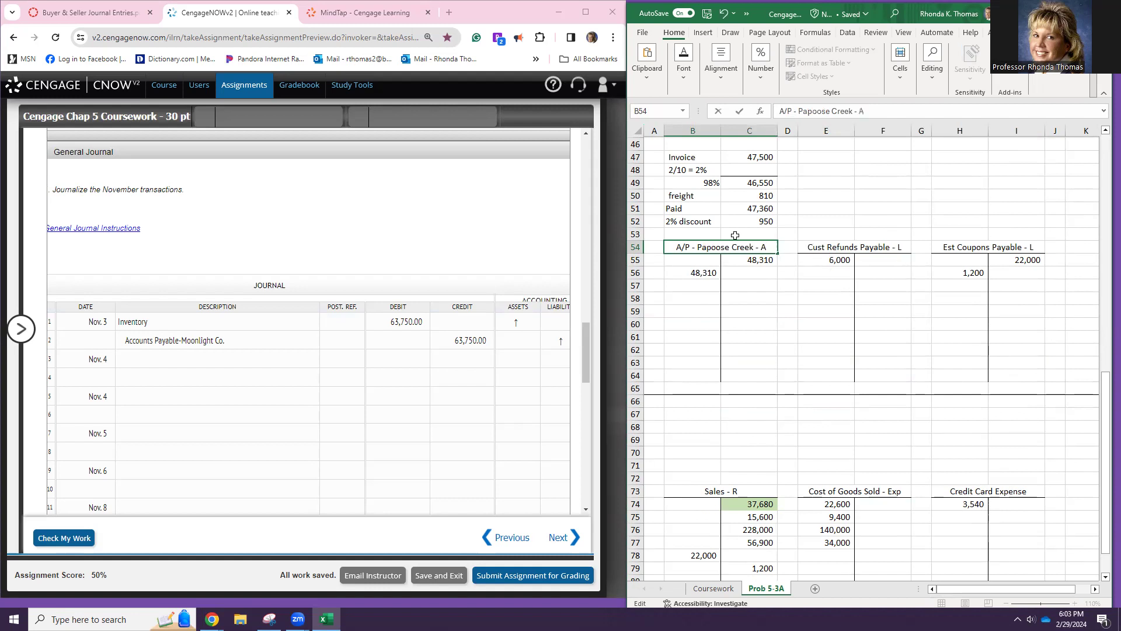
scroll(928, 259, "up", 7)
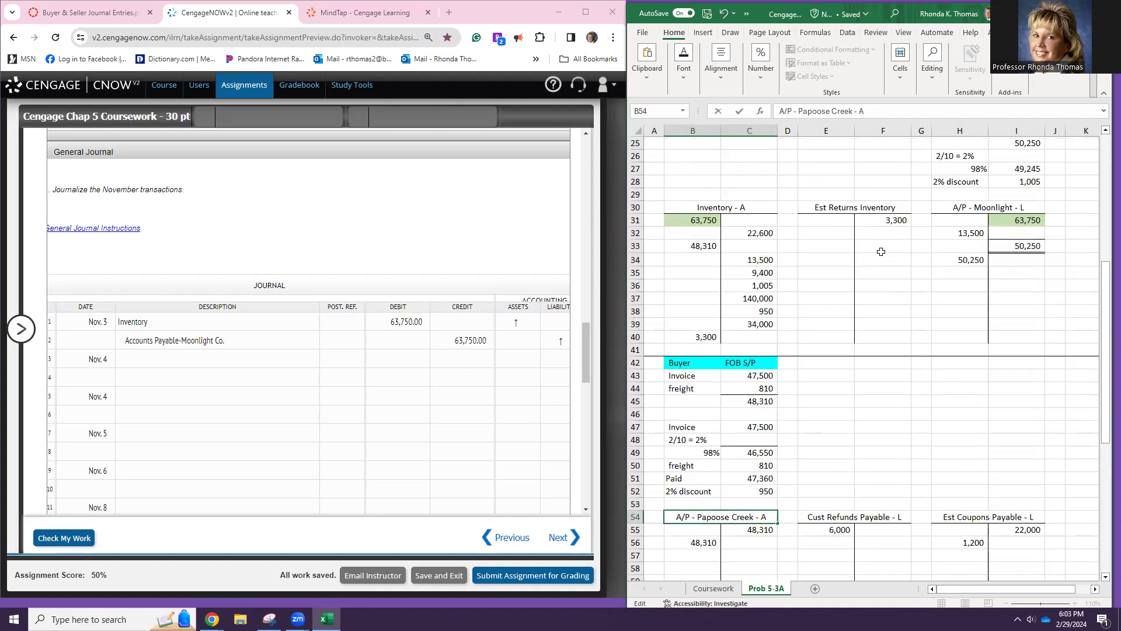
scroll(882, 250, "up", 1)
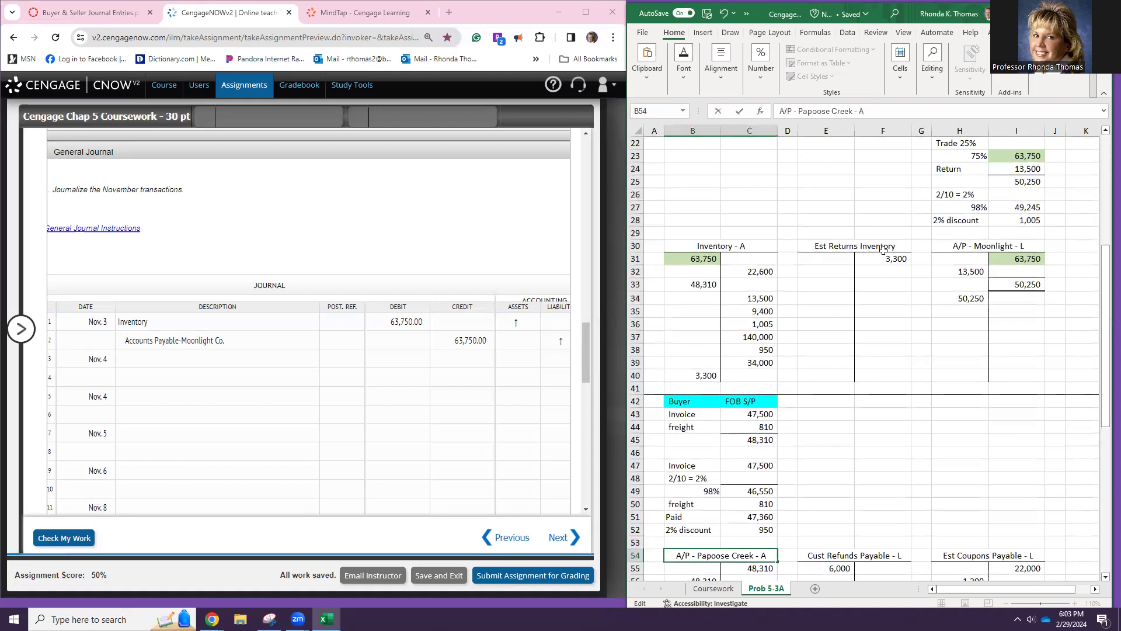
left_click(883, 250)
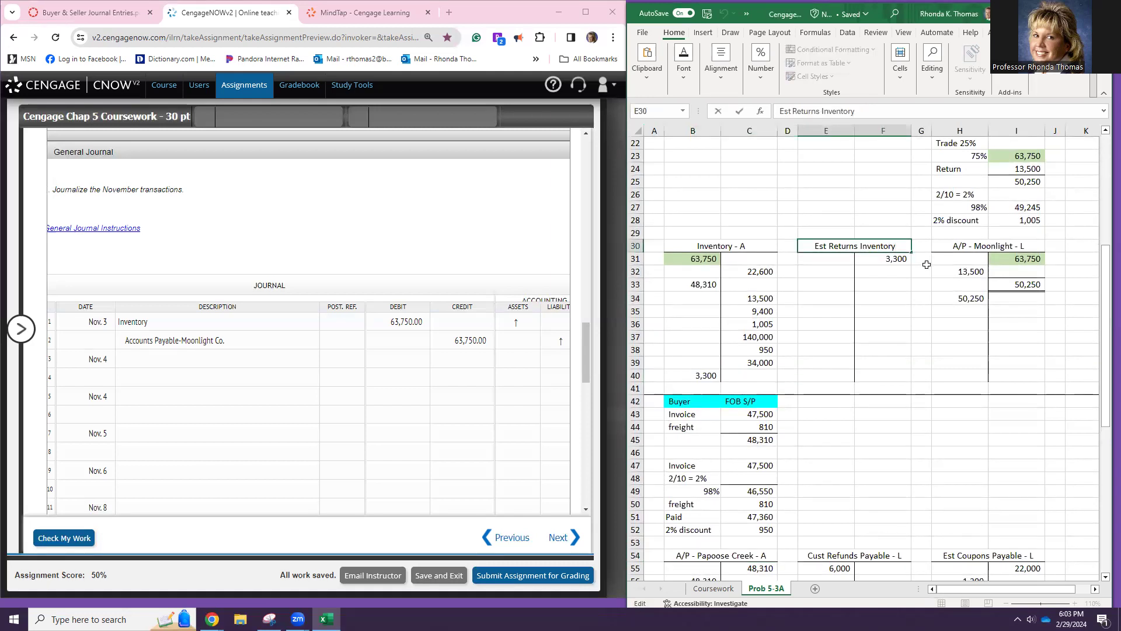
type("- A")
- Fill the 22,600 Cost of Goods Sold debit green
scroll(865, 270, "up", 7)
scroll(865, 270, "down", 5)
scroll(865, 271, "up", 5)
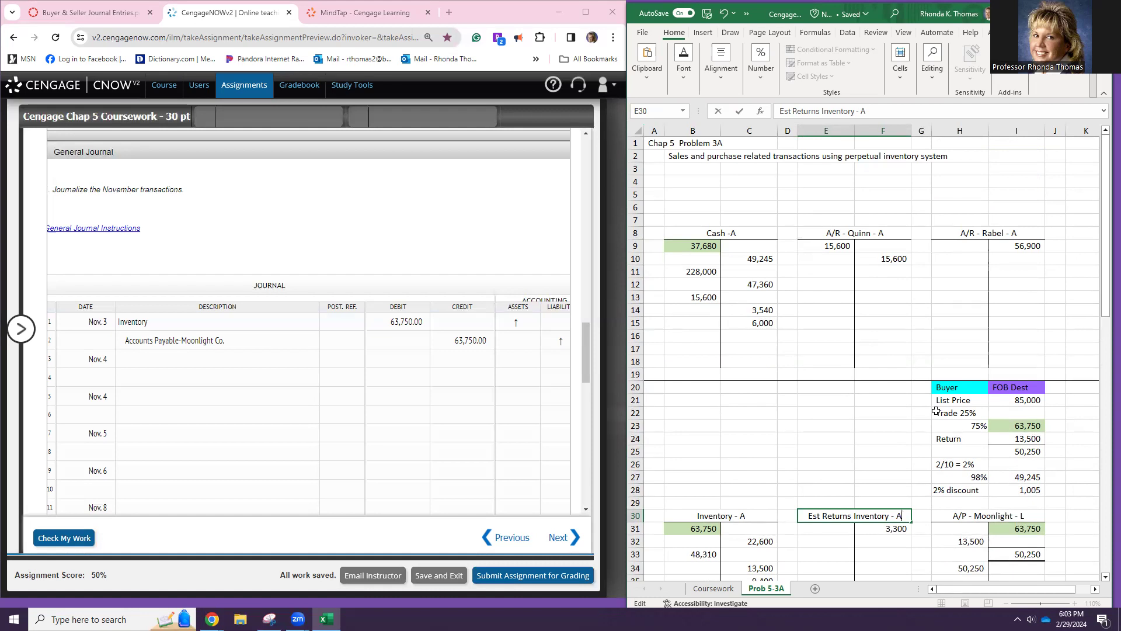
scroll(780, 480, "down", 8)
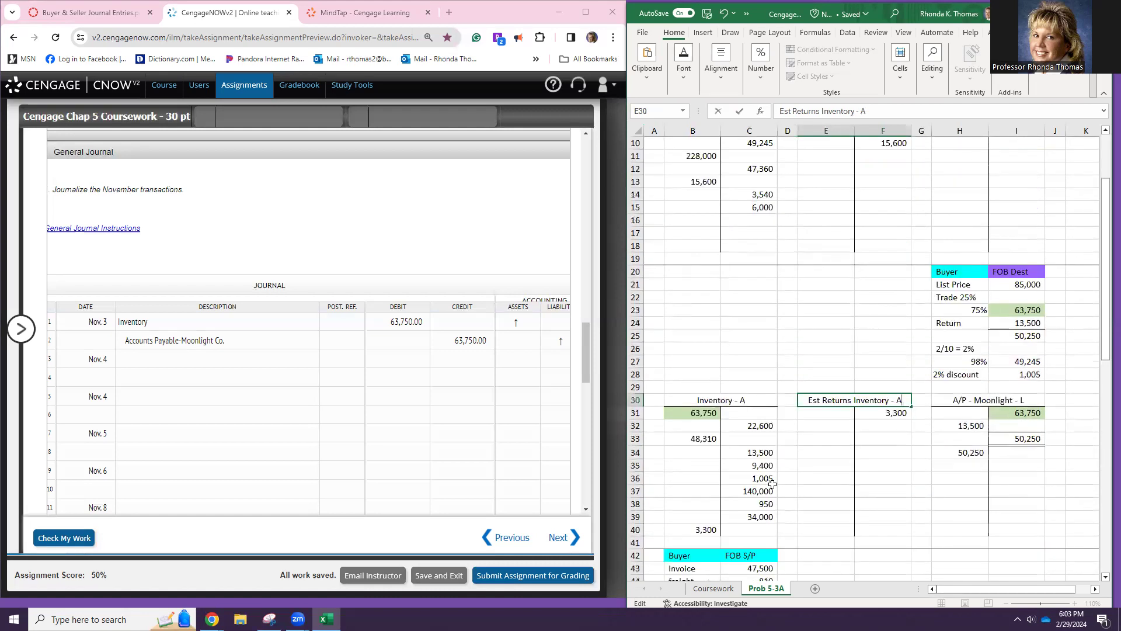
scroll(764, 475, "down", 14)
scroll(763, 469, "up", 6)
scroll(762, 469, "up", 16)
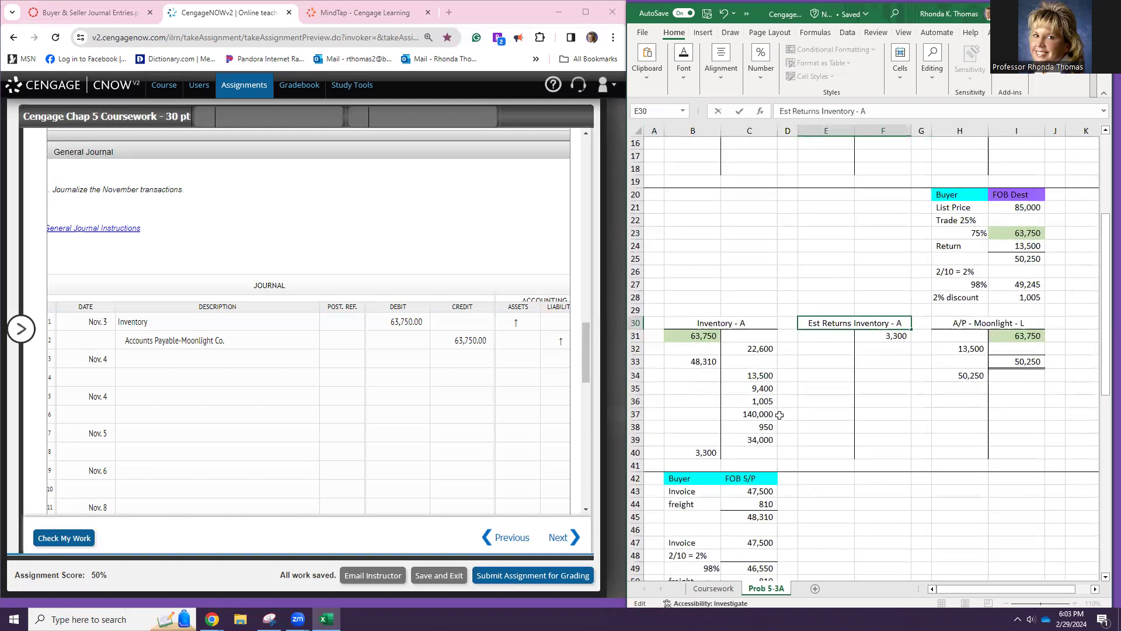
left_click(706, 250)
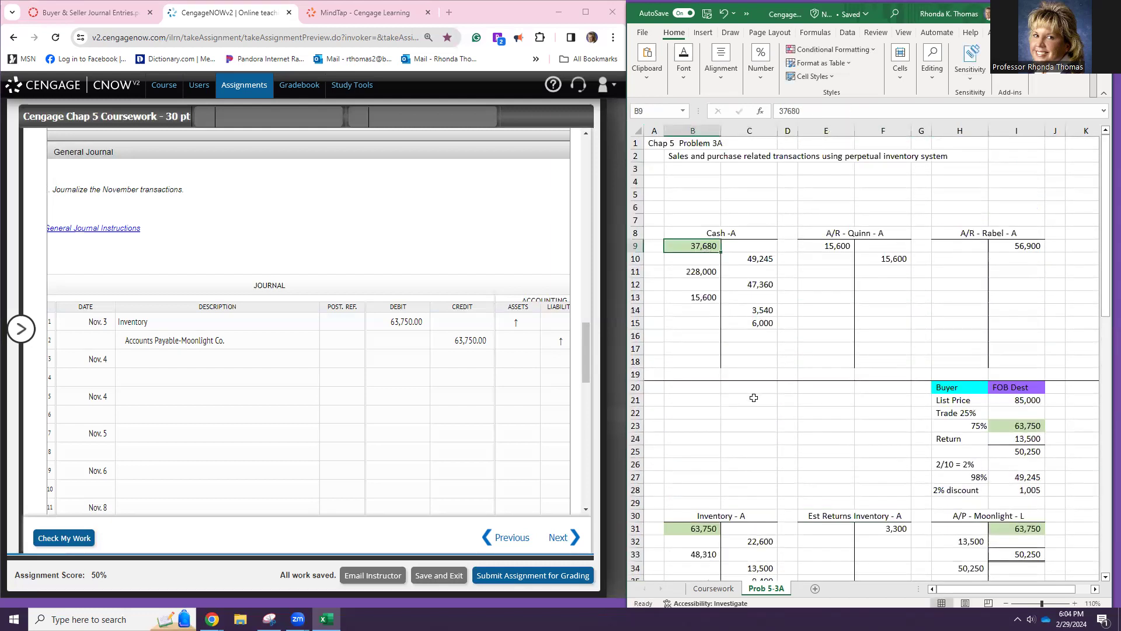
scroll(755, 402, "down", 7)
scroll(754, 402, "down", 11)
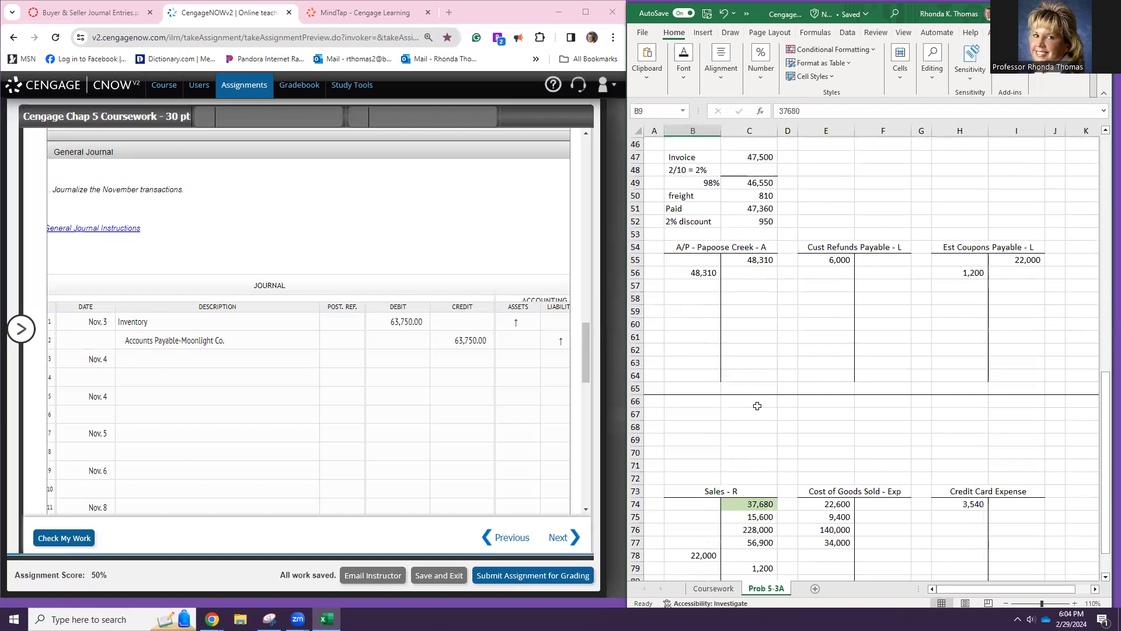
left_click(747, 389)
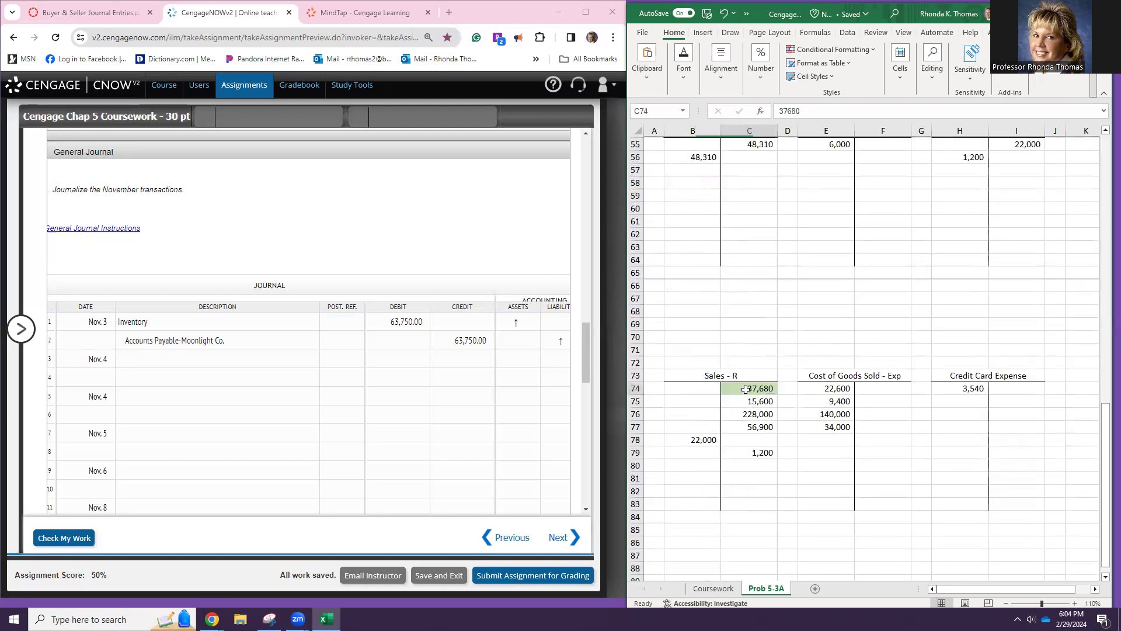
left_click(827, 388)
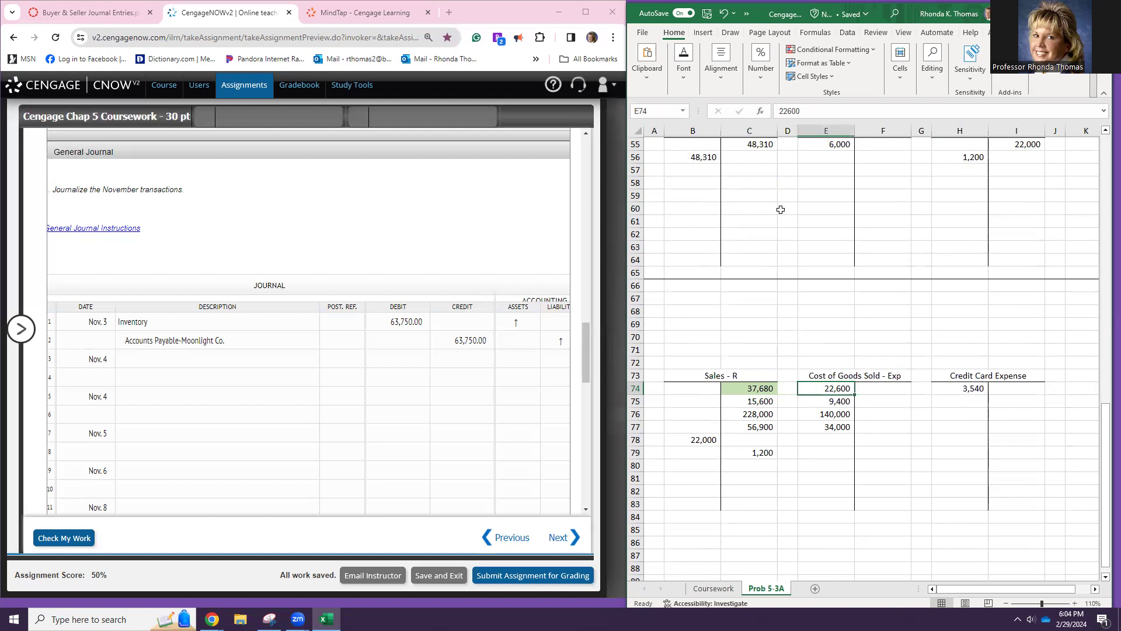
left_click(690, 74)
left_click(761, 127)
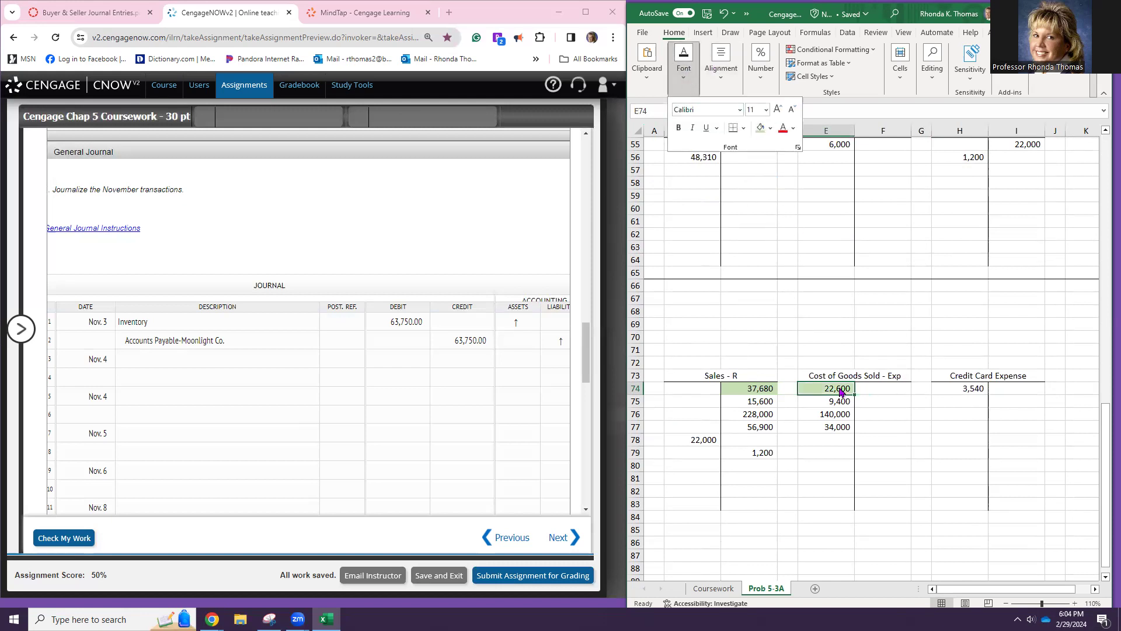
- Fill the 22,600 Inventory credit in C32 green
scroll(839, 390, "up", 7)
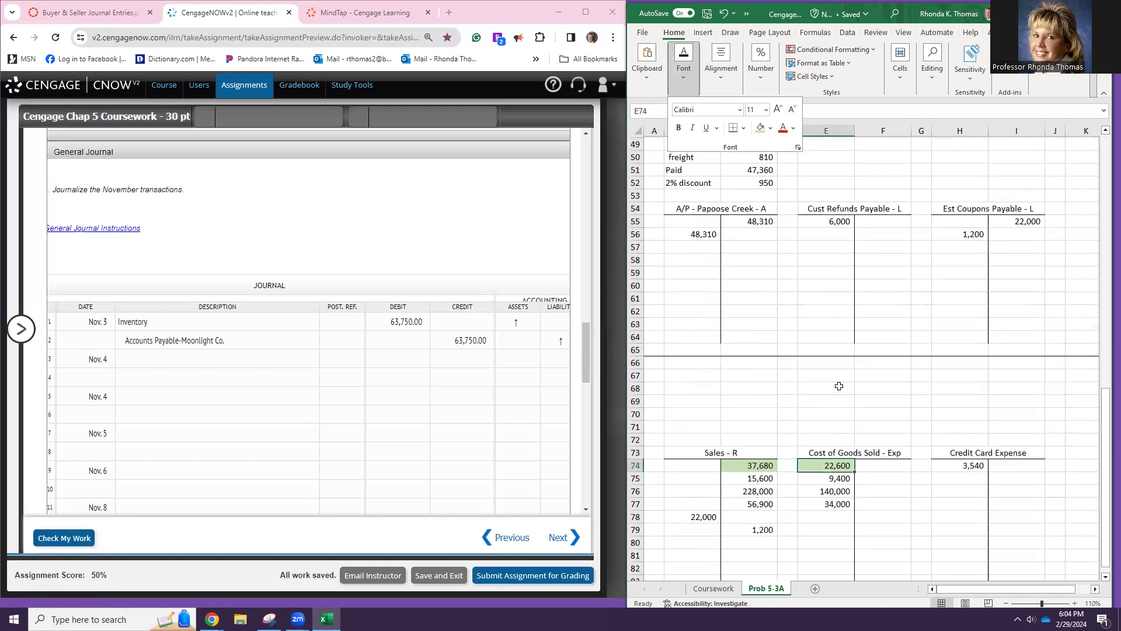
scroll(840, 386, "up", 4)
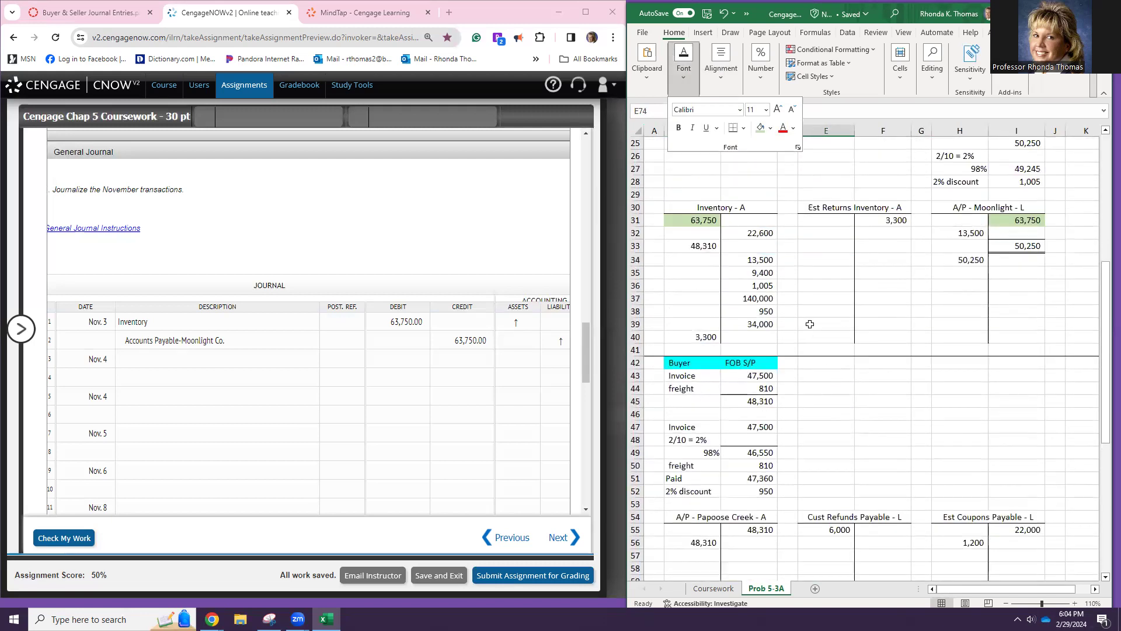
scroll(770, 248, "down", 3)
scroll(770, 247, "up", 2)
left_click(763, 233)
left_click(684, 67)
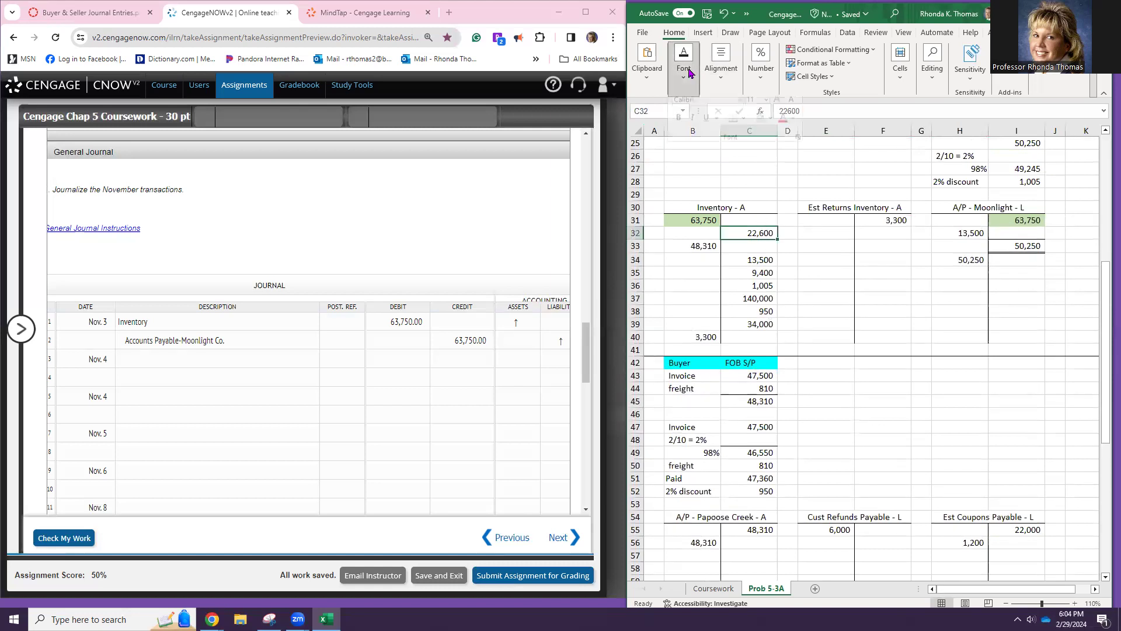
left_click(759, 128)
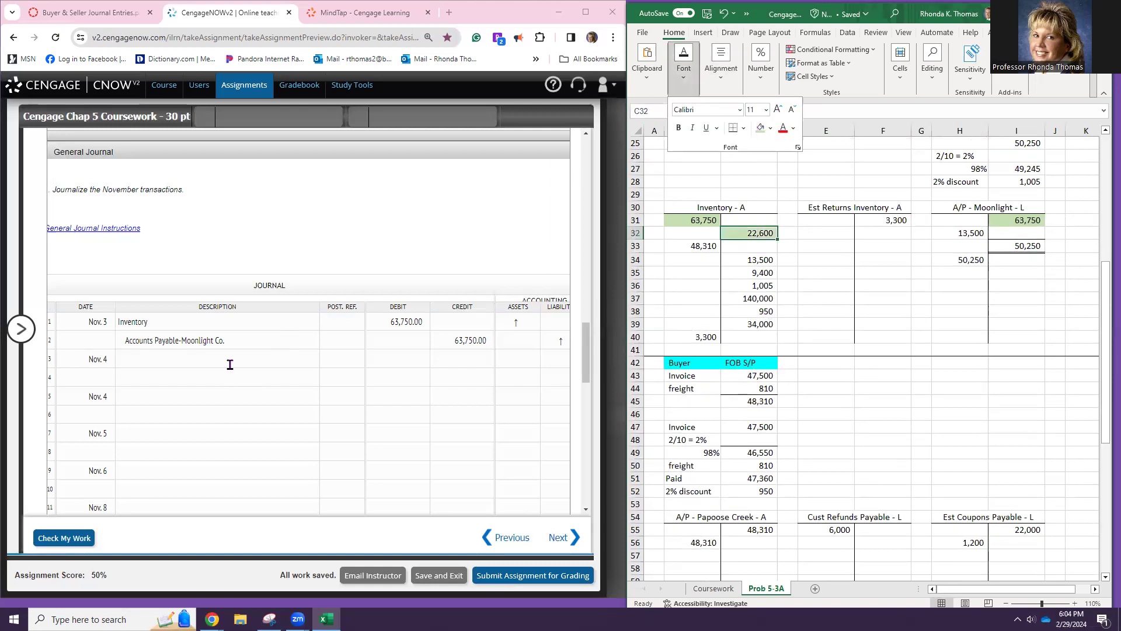
left_click(229, 360)
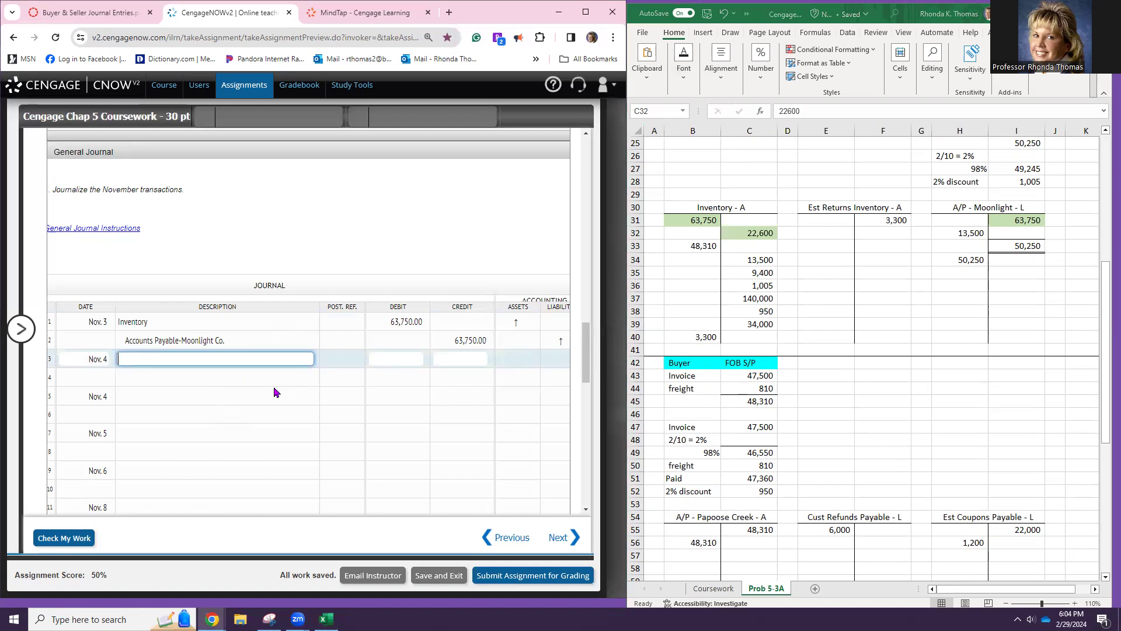
- Debit Cash 37,680 on the first Nov. 4 journal line
type("Cash")
key("Tab")
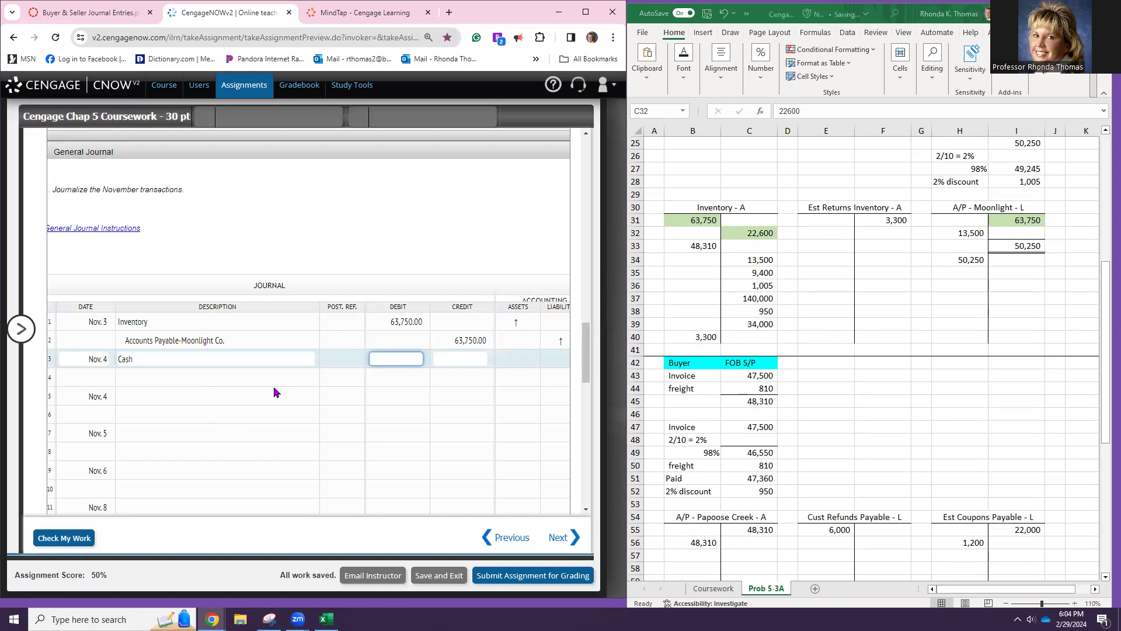
scroll(888, 301, "up", 6)
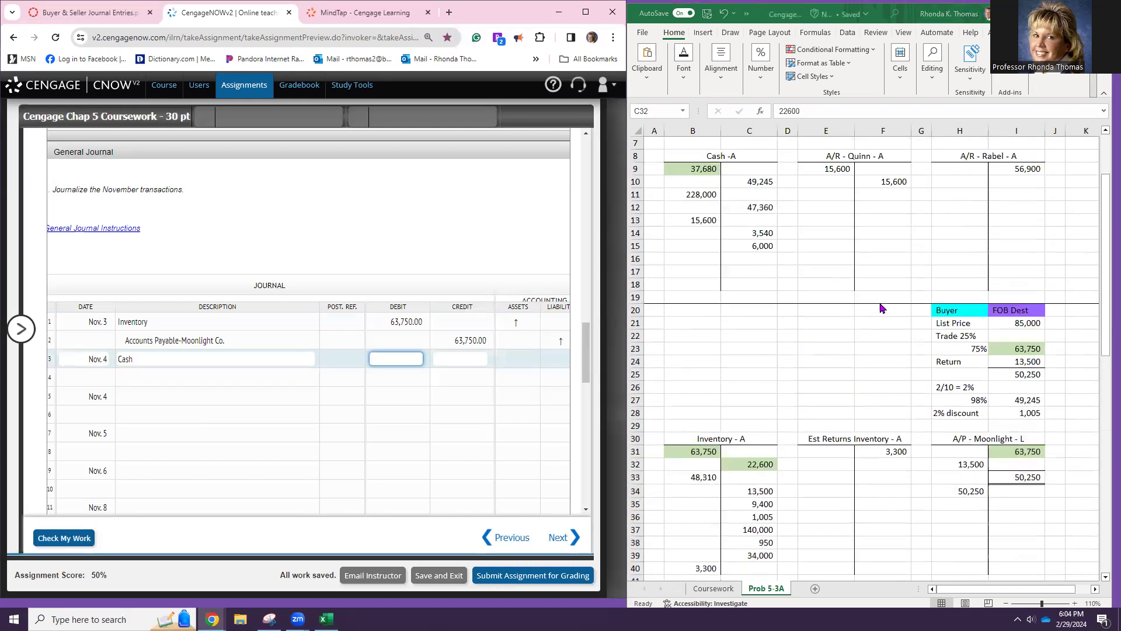
type("680")
- Credit Sales 37,680 on the second Nov. 4 line
left_click(296, 379)
type("Sales")
key("Tab")
key("Tab")
type("37,680")
key("Tab")
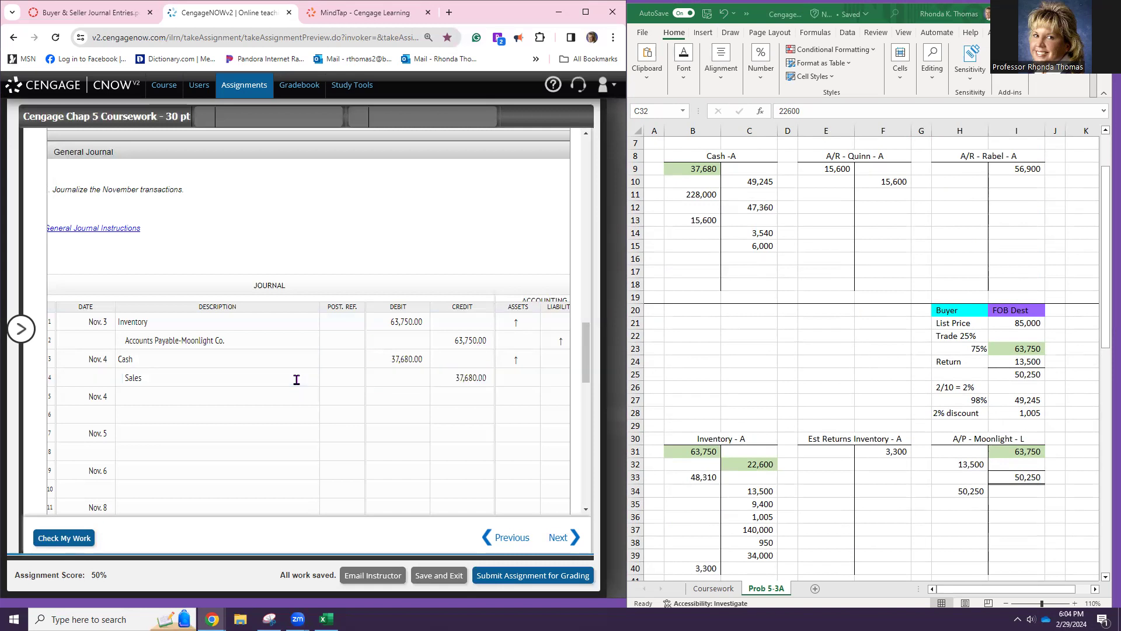
- Begin a Cost of Goods line in row 5 of the entry
left_click(275, 395)
type("Cost of Goods")
key("Tab")
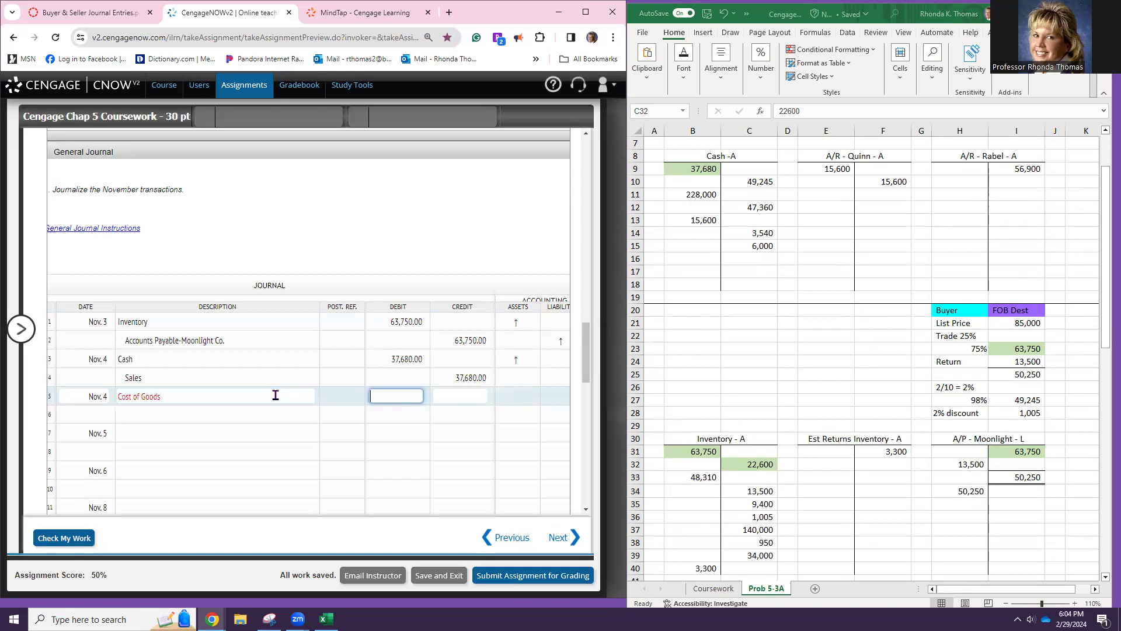
left_click(169, 393)
- Clear the partial row-5 account text and copy 'Cost of Goods Sold' from the chart of accounts
key("BackSpace")
key("BackSpace")
key("BackSpace")
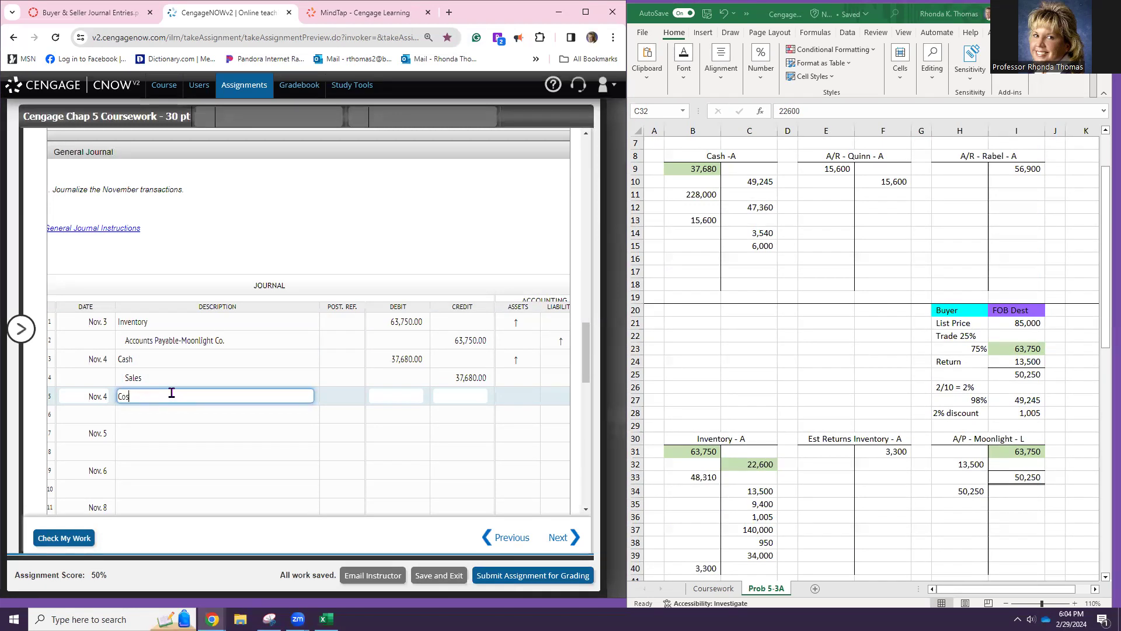
scroll(244, 372, "up", 5)
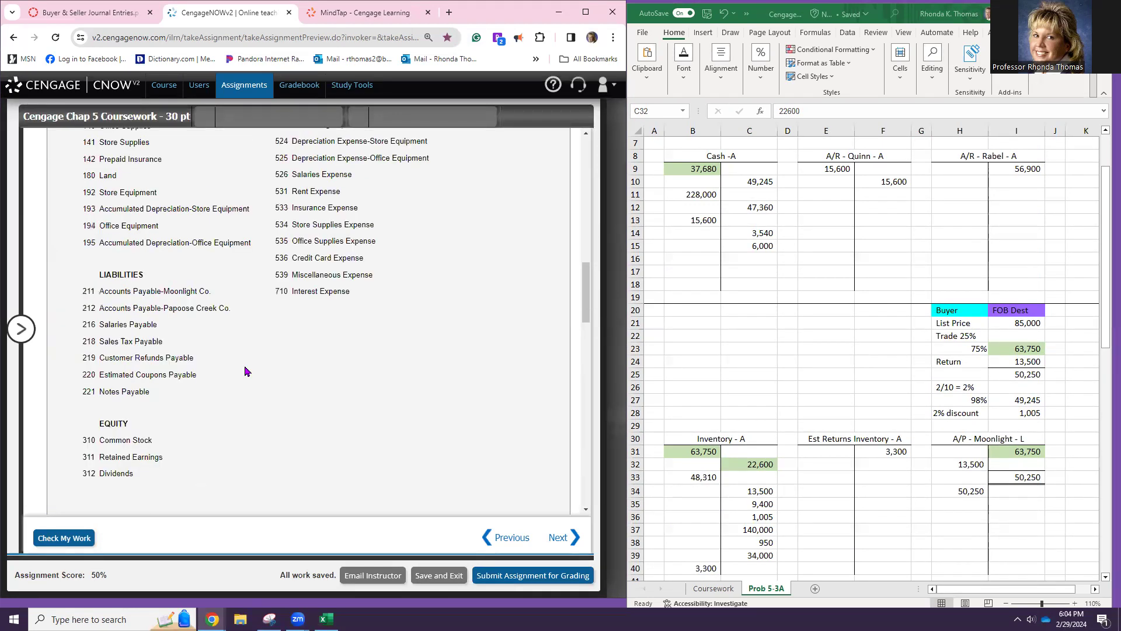
scroll(245, 372, "up", 3)
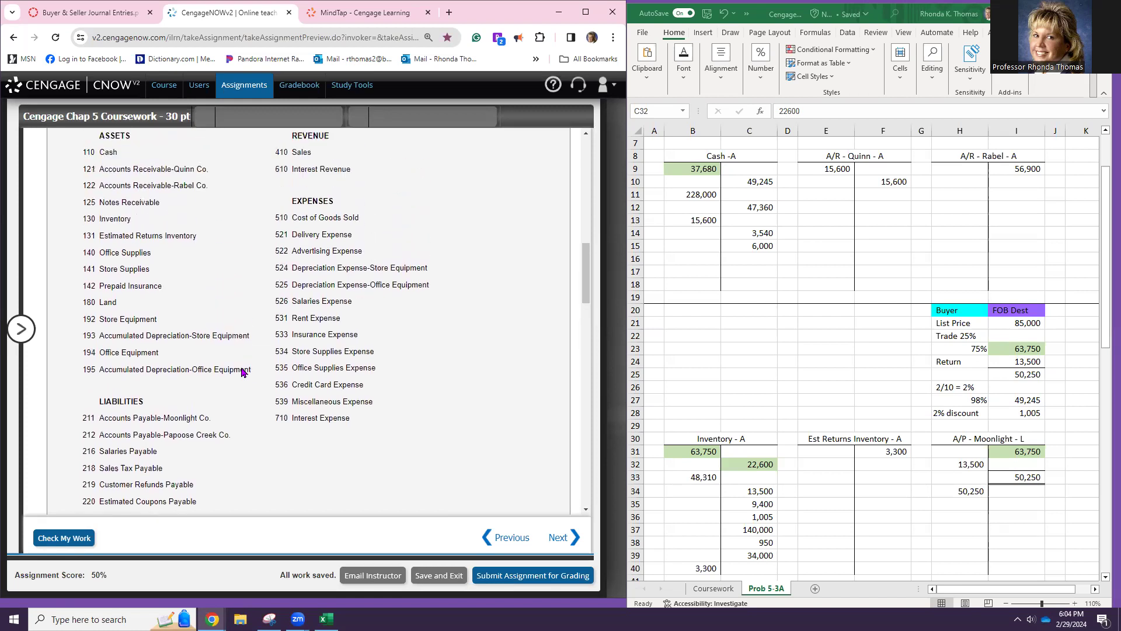
scroll(245, 371, "up", 1)
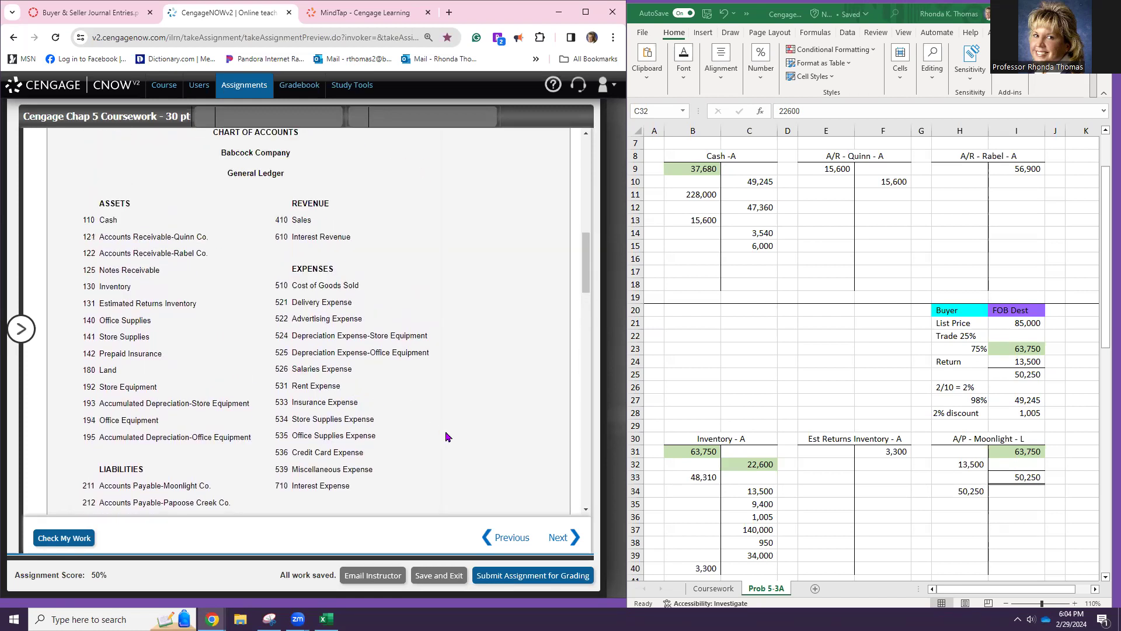
triple_click(348, 283)
key("ctrl+c")
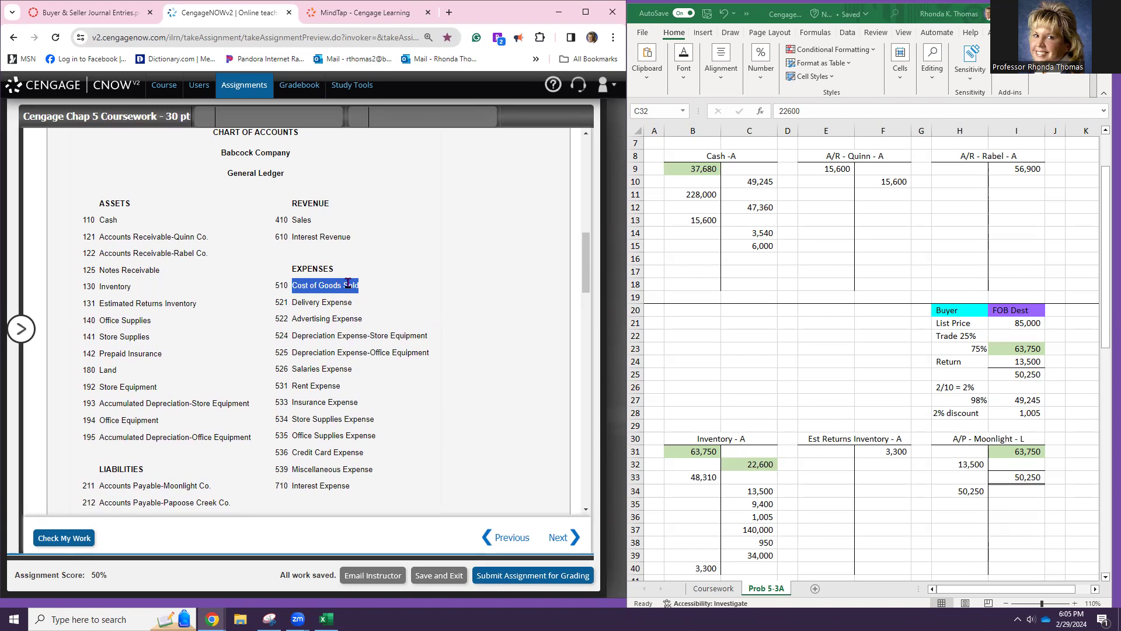
scroll(295, 295, "down", 10)
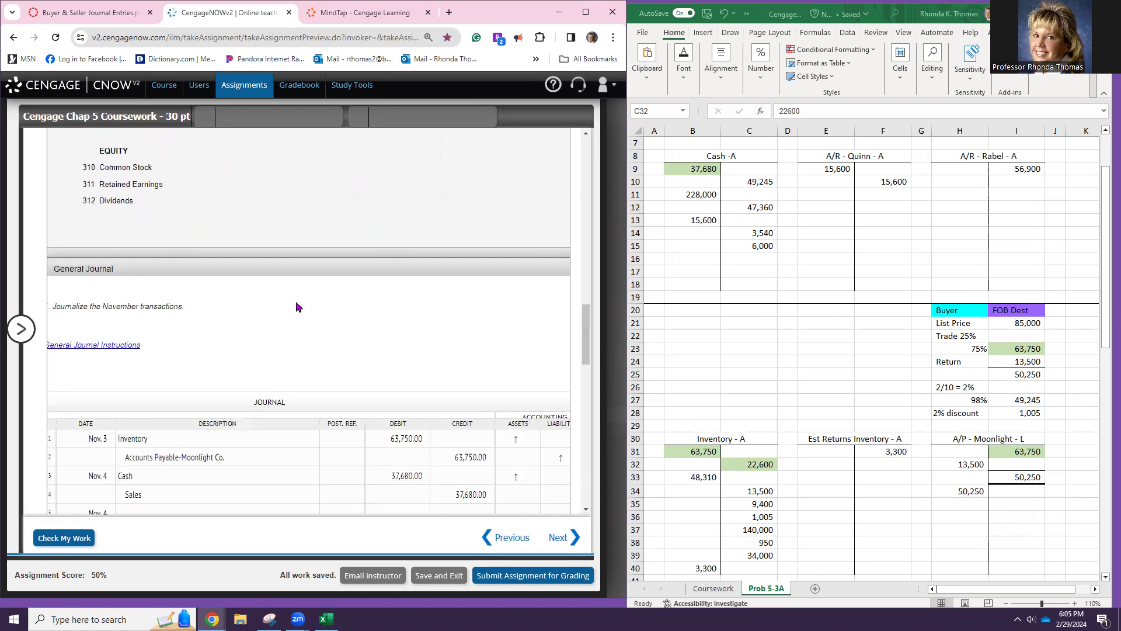
left_click(214, 219)
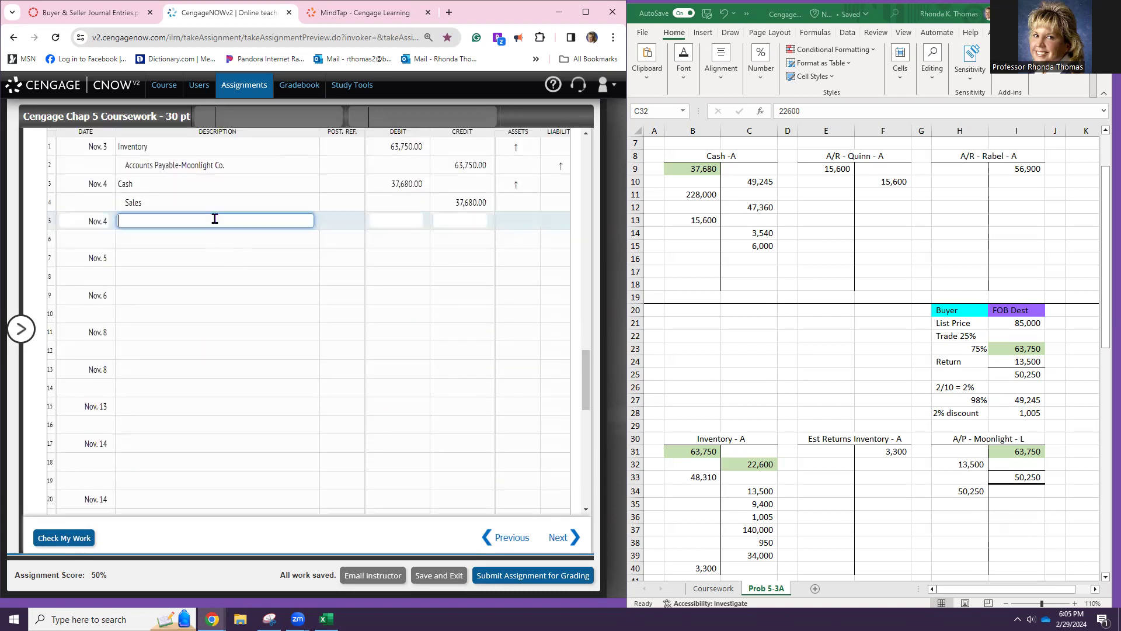
- Paste Cost of Goods Sold into row 5 with a 22,600 debit
key("ctrl+v")
key("Tab")
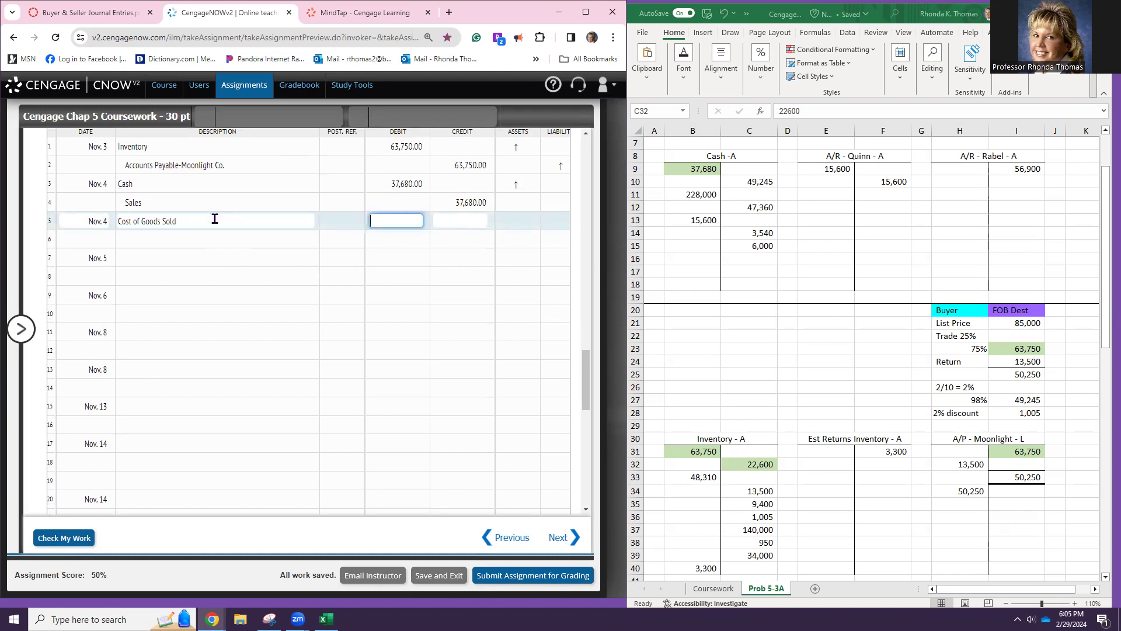
type("22600")
scroll(813, 414, "down", 9)
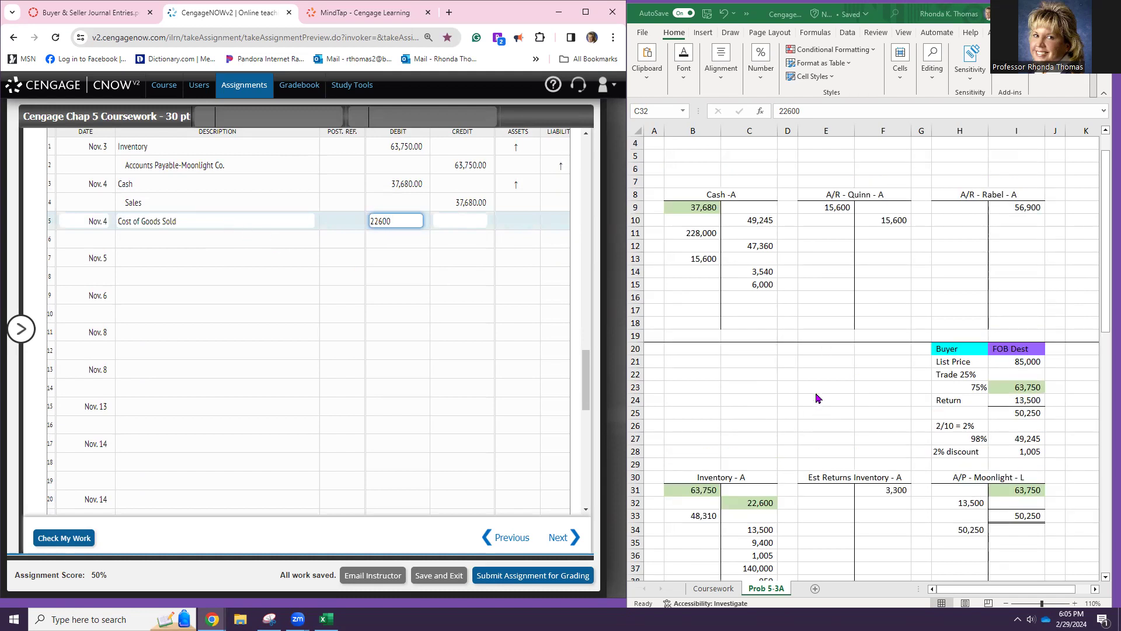
scroll(843, 425, "down", 6)
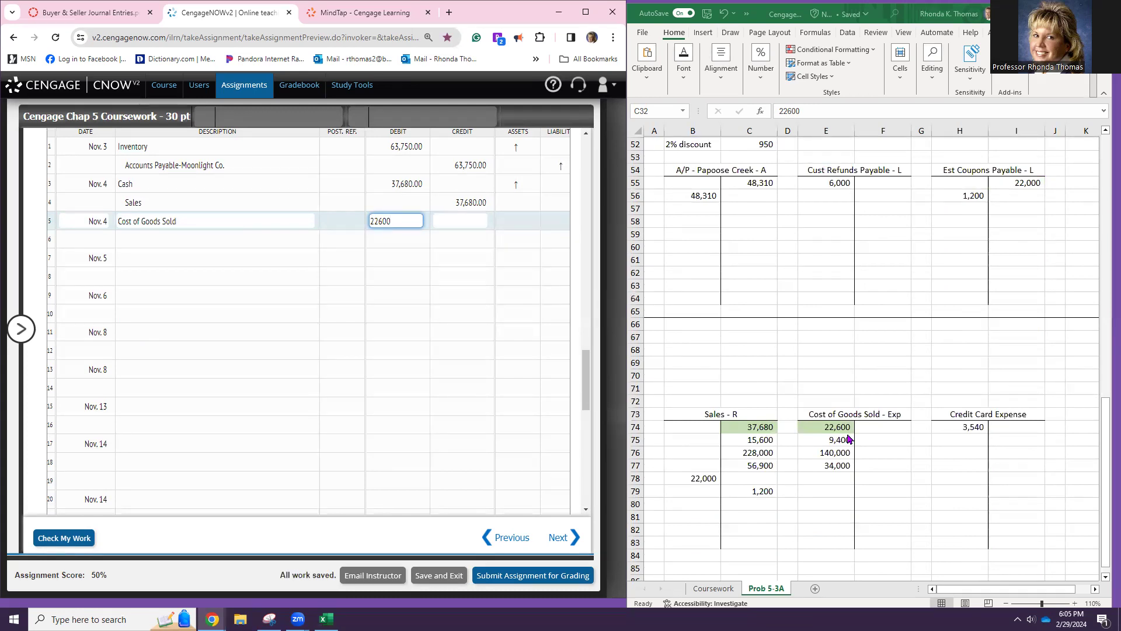
scroll(842, 431, "up", 2)
scroll(843, 430, "up", 8)
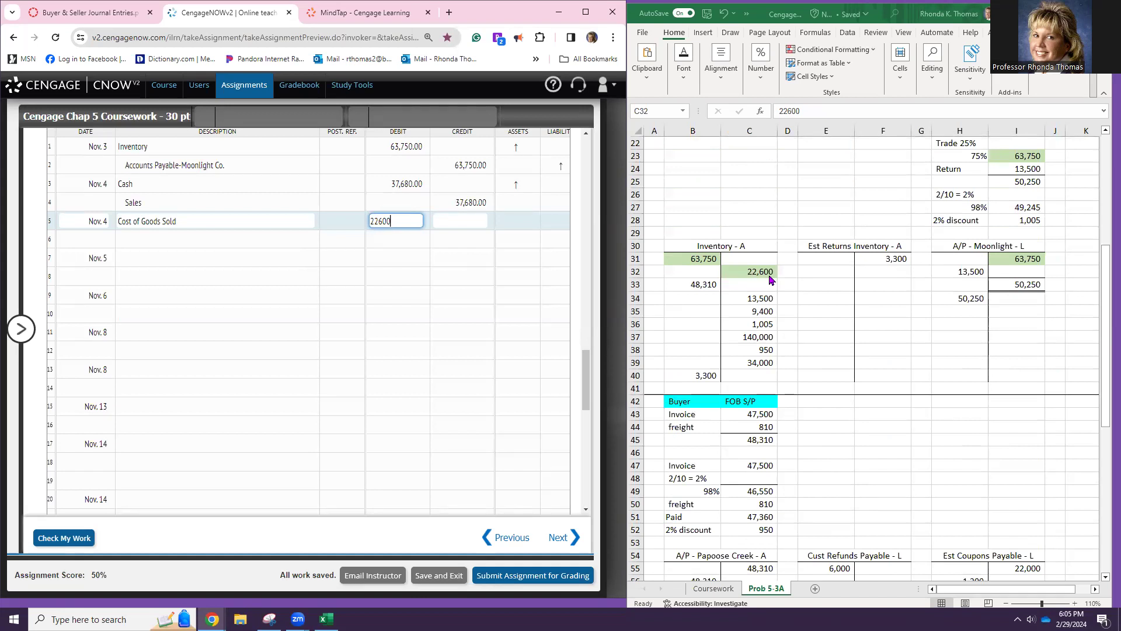
- Add the Inventory credit line for 22,600 beneath it
left_click(263, 235)
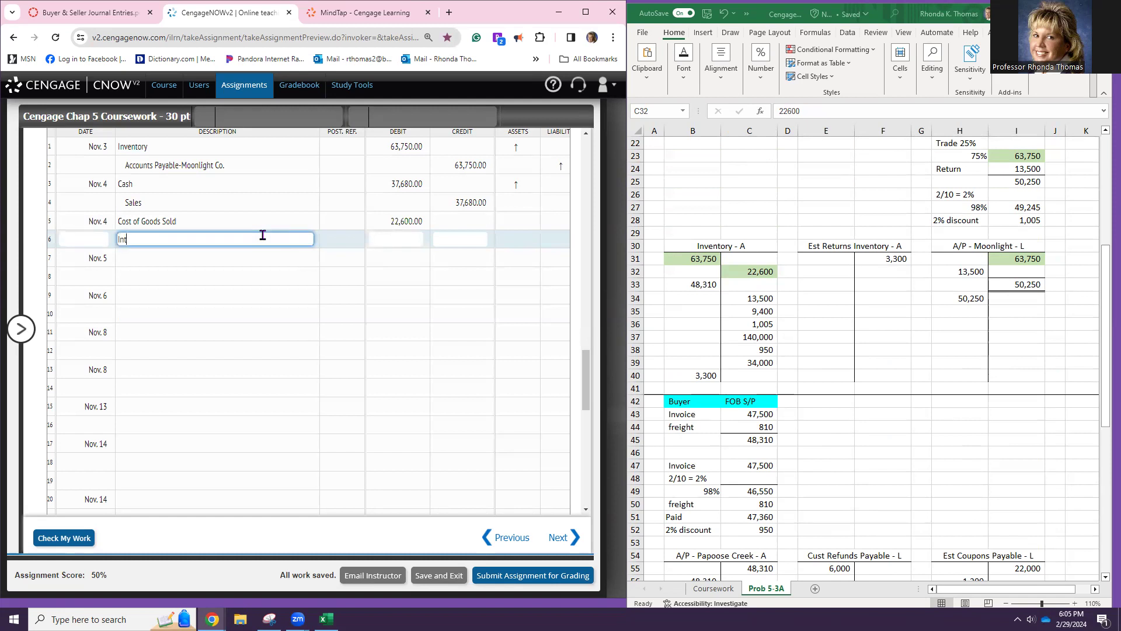
type("Inventory")
key("Tab")
key("Tab")
type("2260")
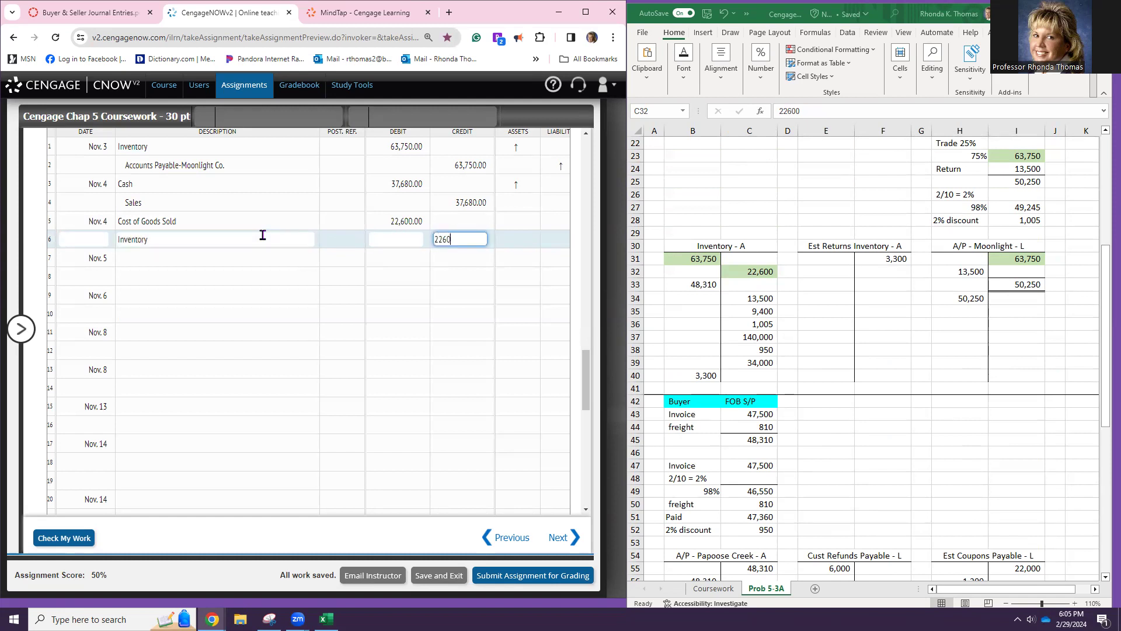
type("0")
key("Return")
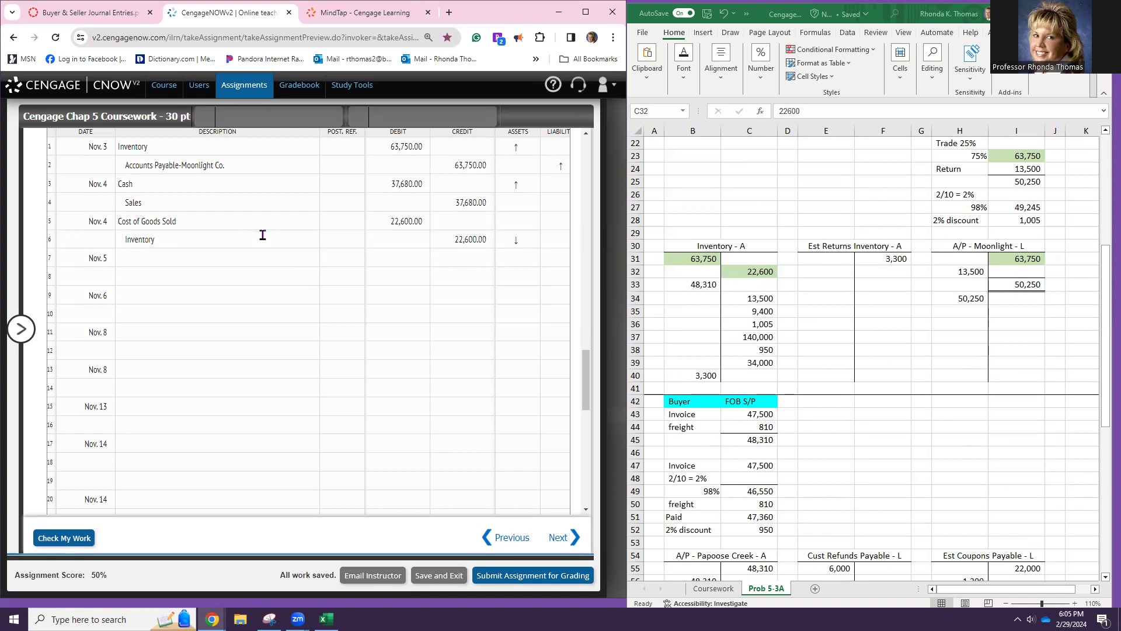
left_click(253, 258)
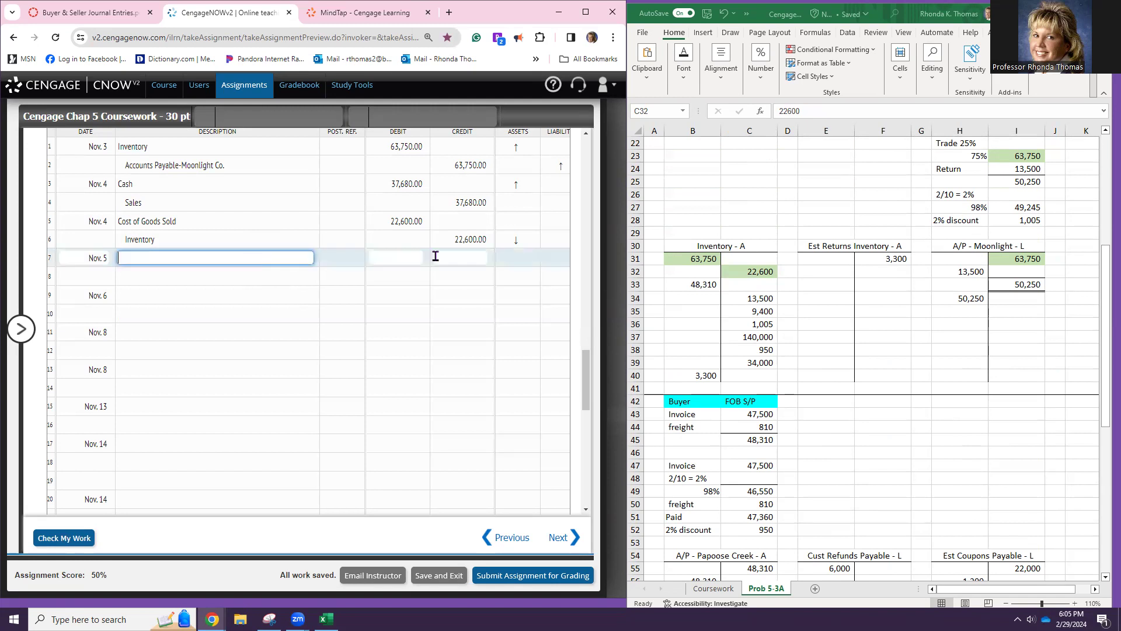
scroll(906, 288, "up", 6)
scroll(905, 288, "up", 1)
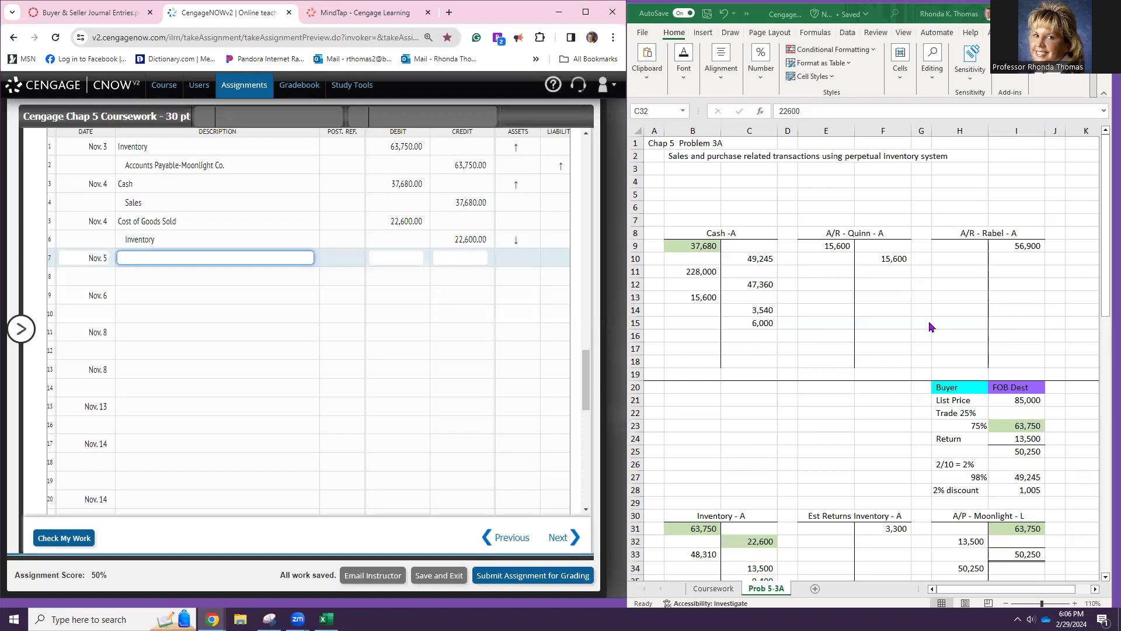
scroll(933, 327, "down", 2)
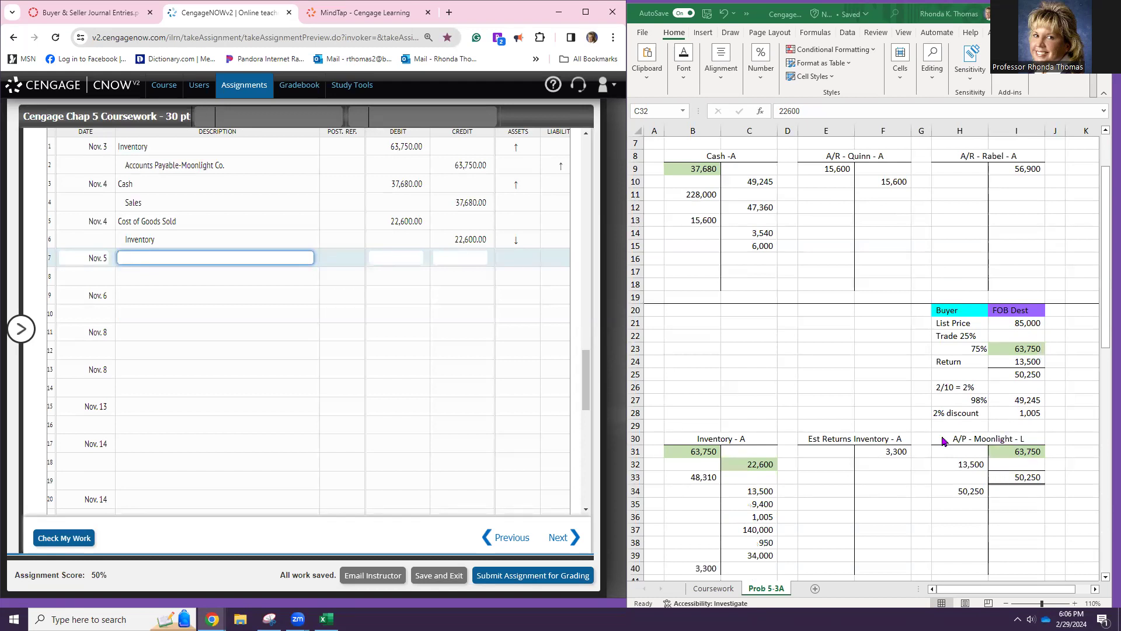
scroll(852, 432, "down", 8)
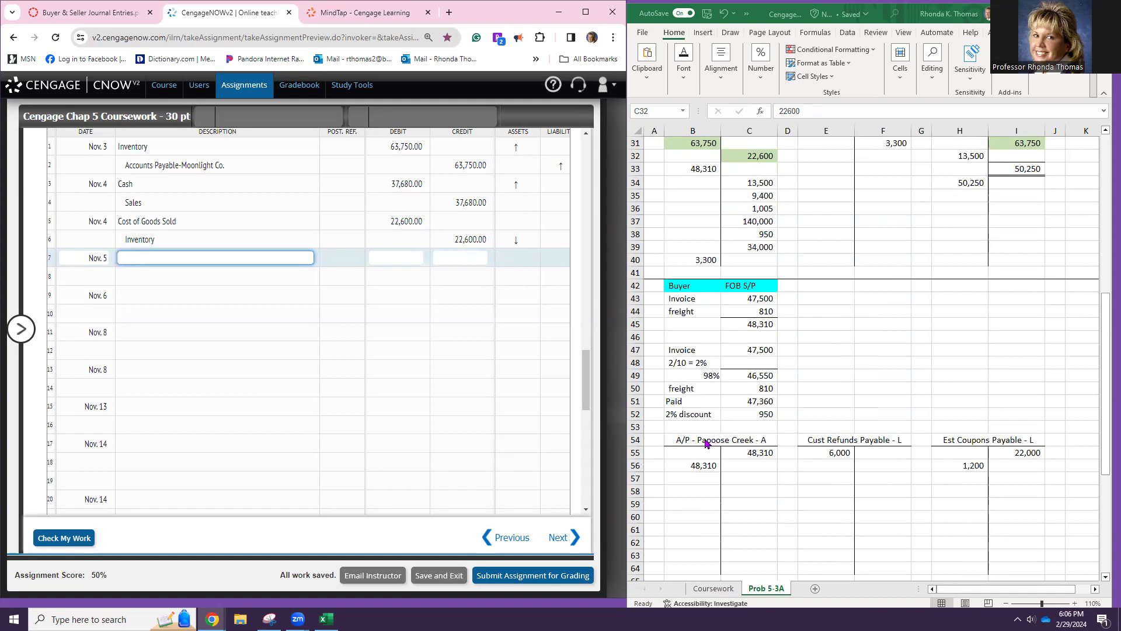
- Check the FOB S/P total of 48,310 (47,500 + 810 freight) and shade it green
left_click(687, 287)
left_click(735, 287)
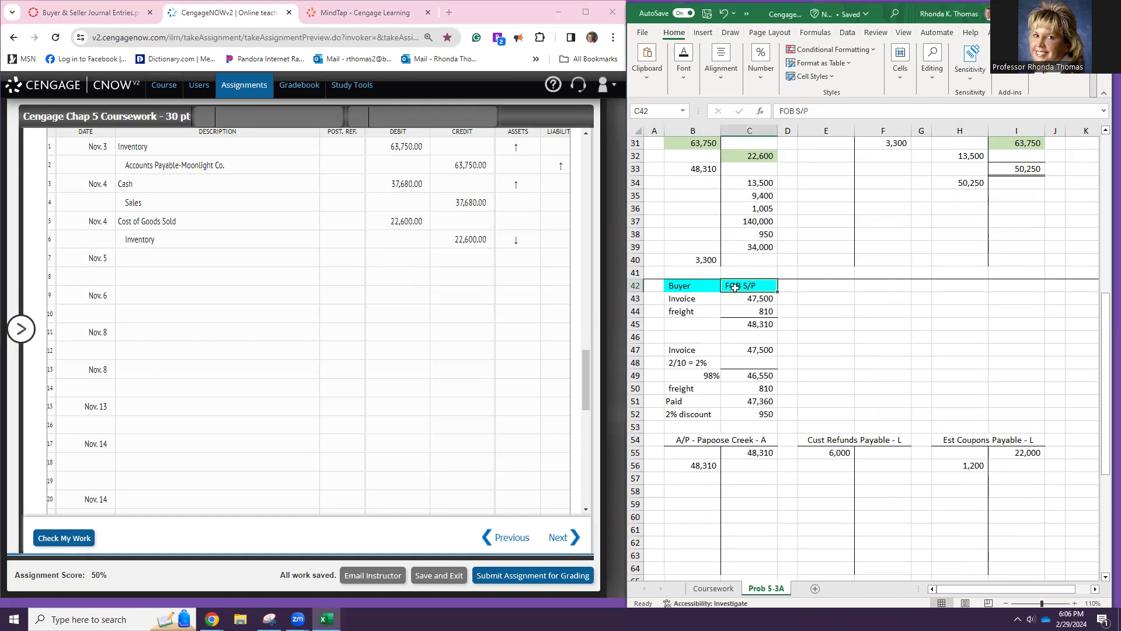
left_click(738, 298)
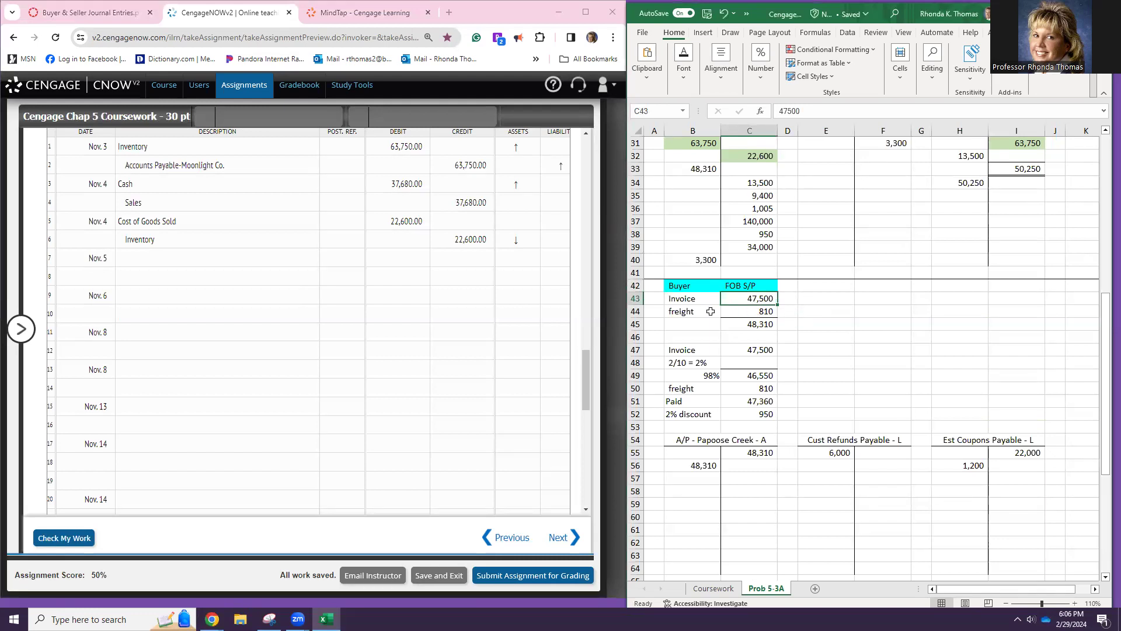
left_click(747, 314)
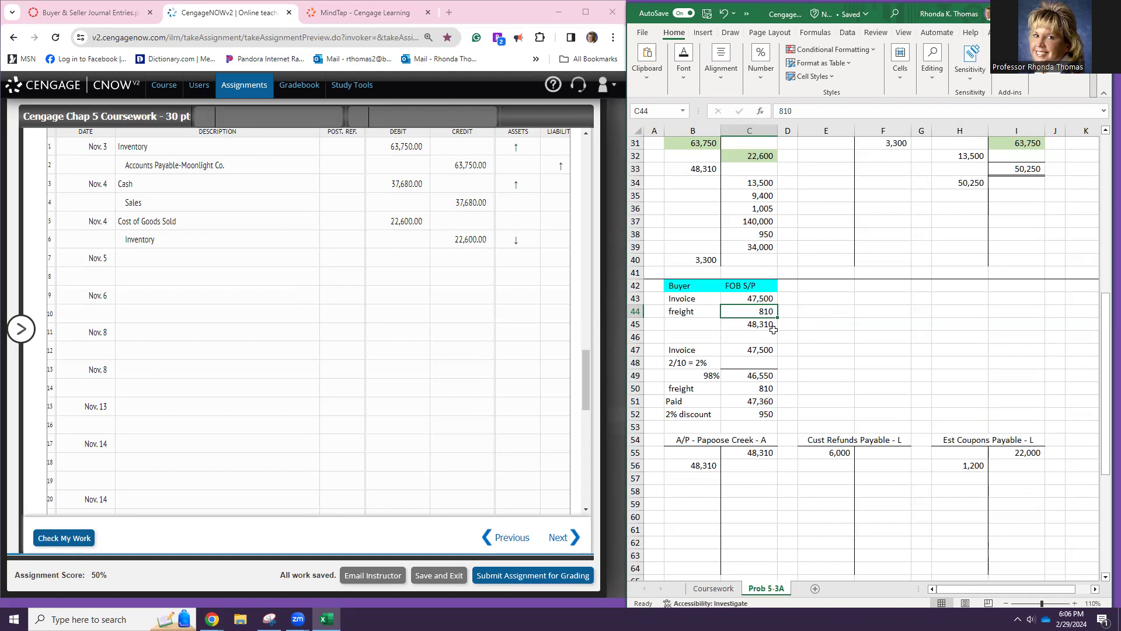
left_click(757, 325)
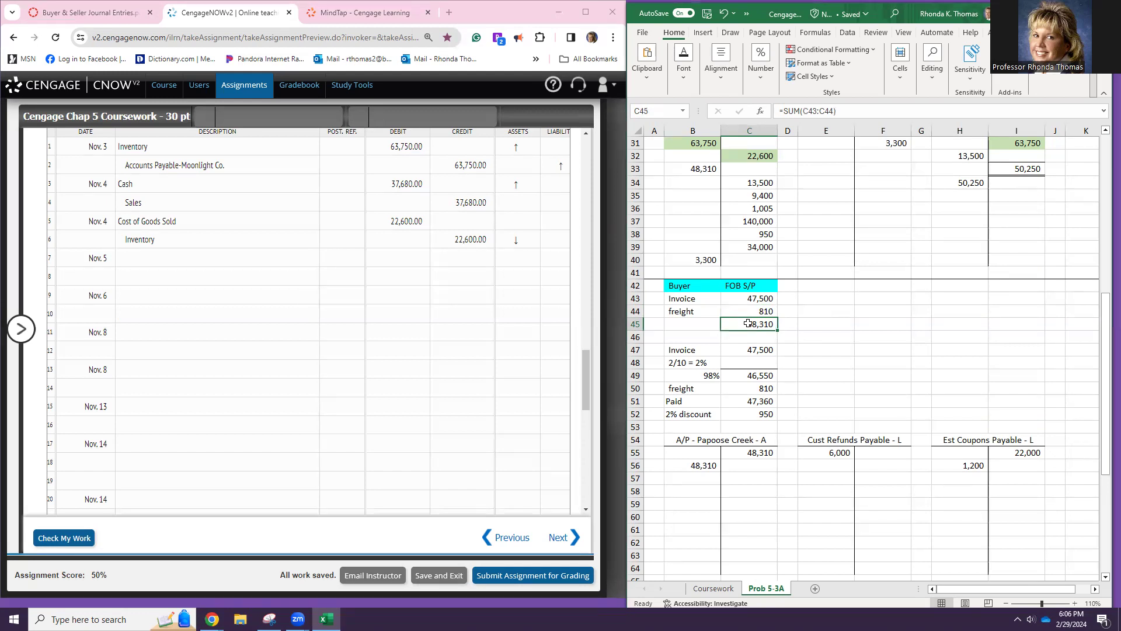
scroll(748, 323, "up", 4)
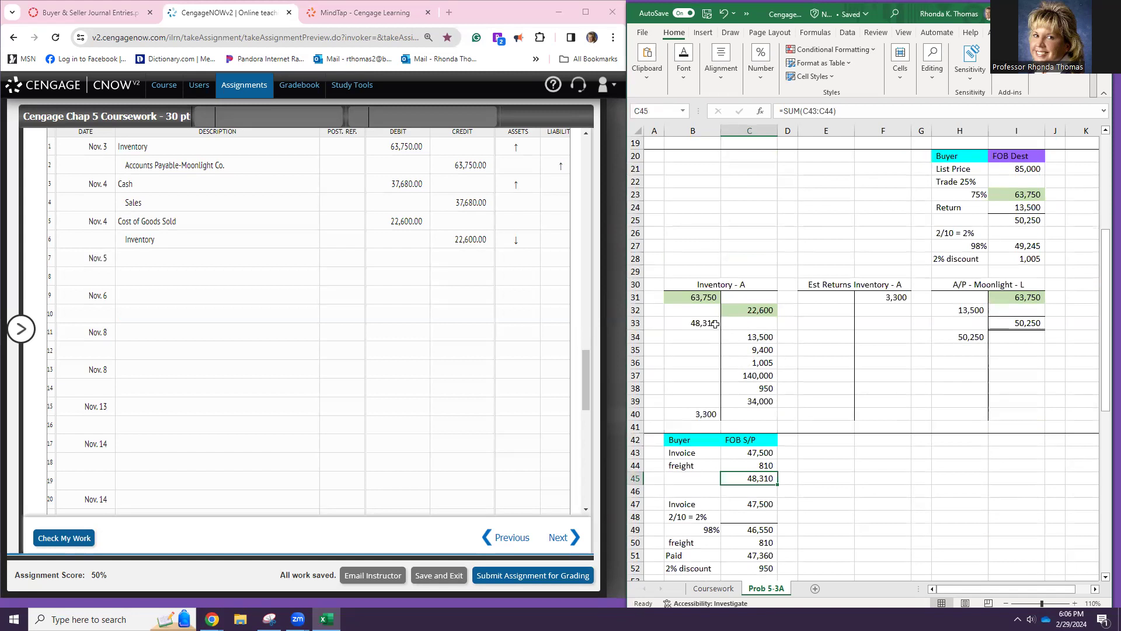
left_click(684, 63)
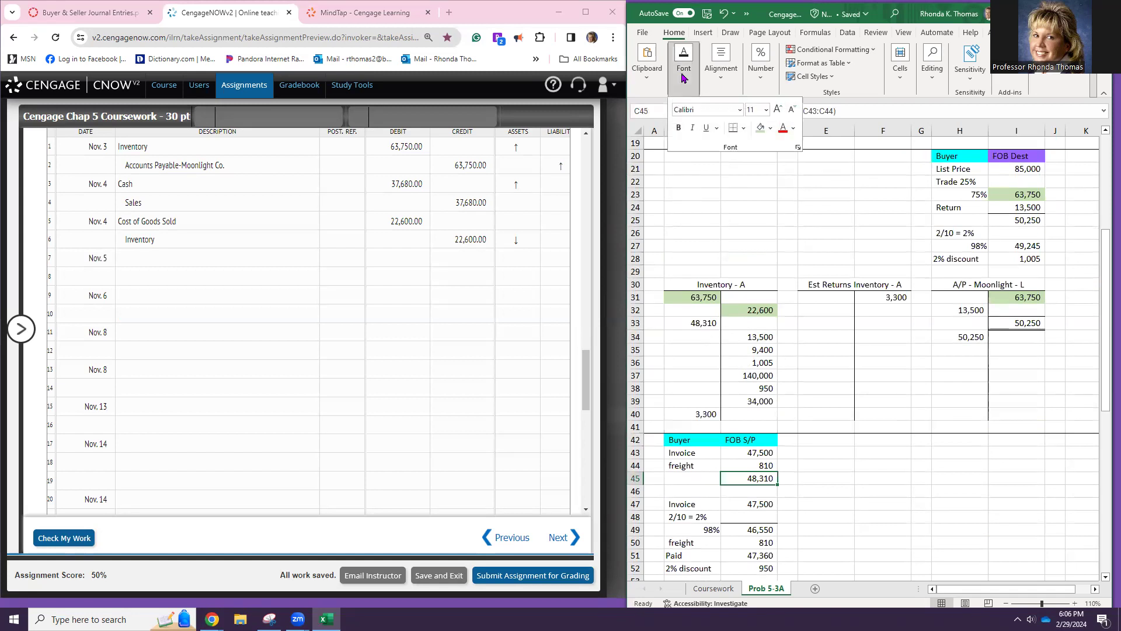
left_click(759, 134)
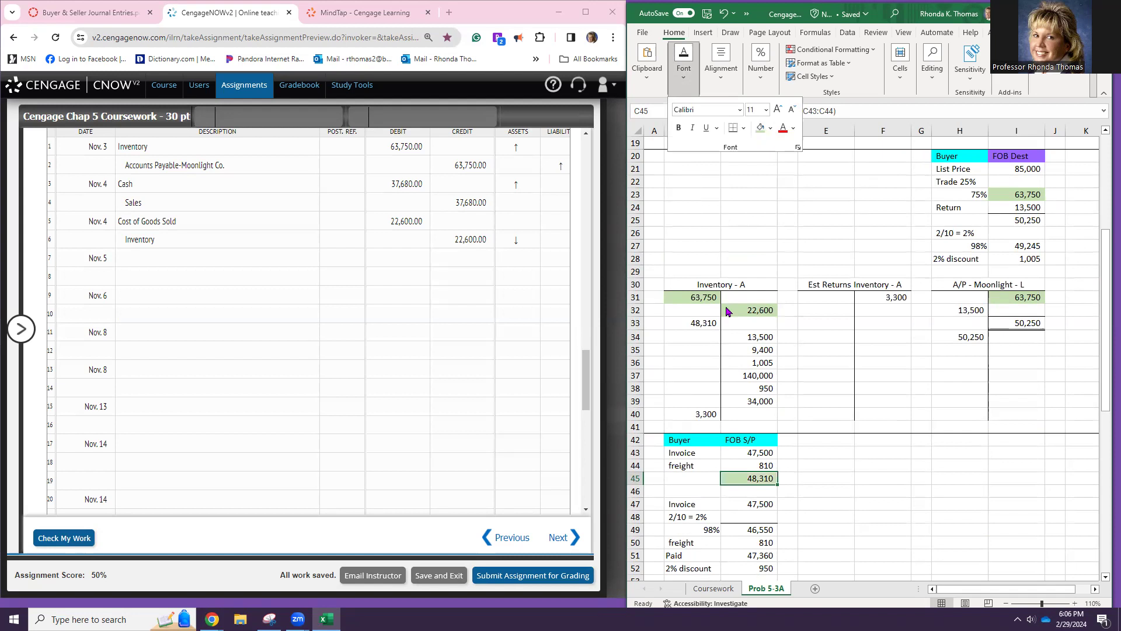
- Shade the 48,310 Inventory debit in B33 and Papoose Creek credit in C55 green
left_click(698, 323)
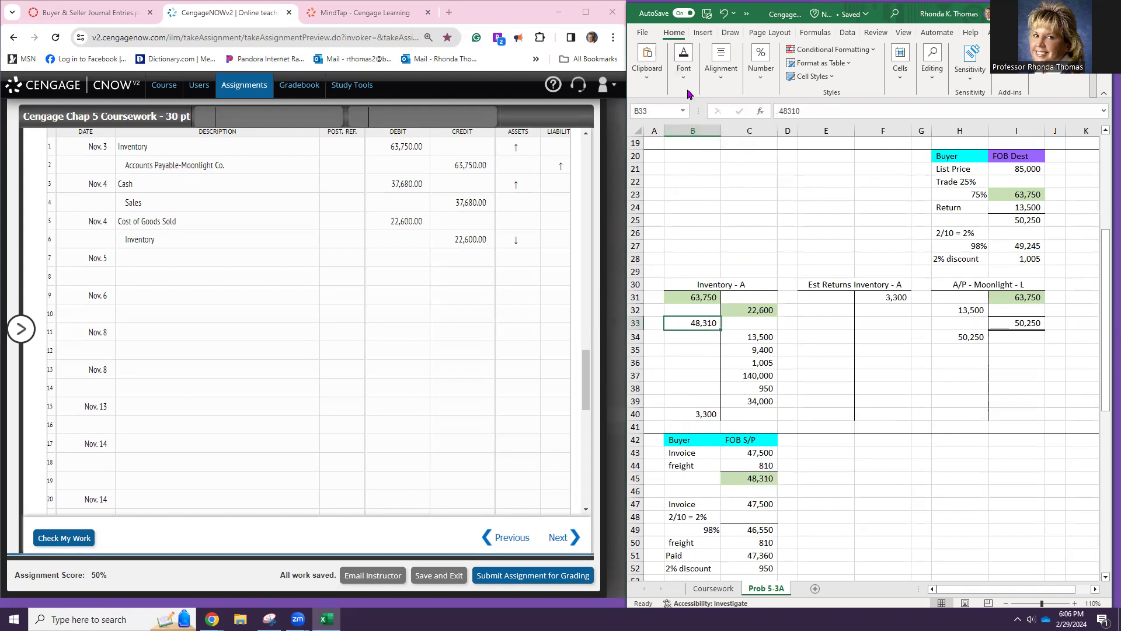
left_click(684, 63)
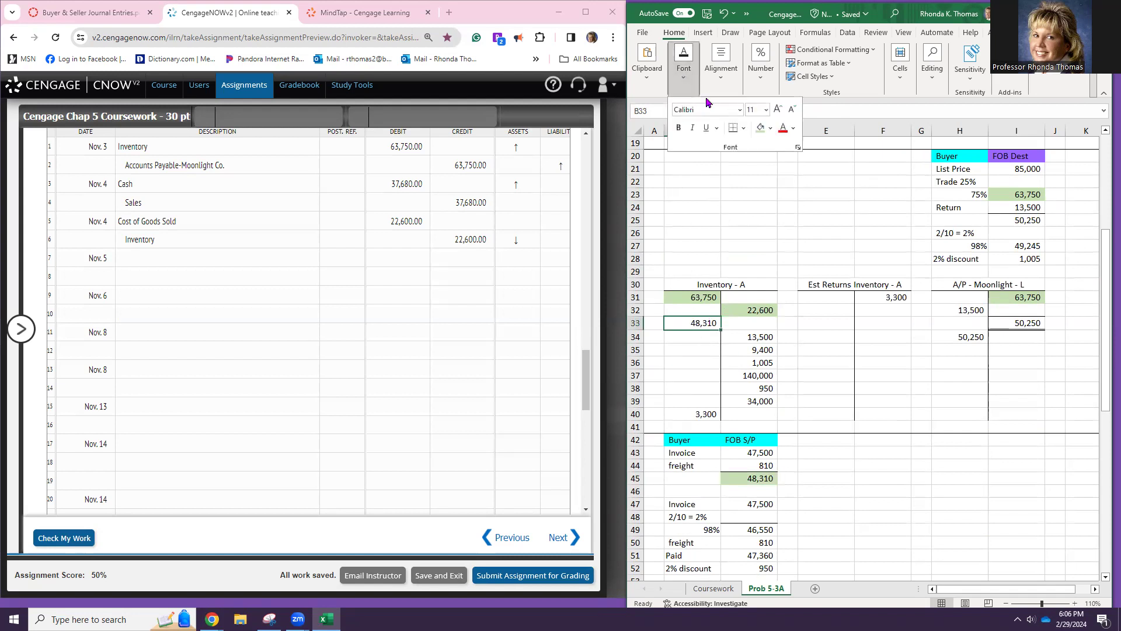
left_click(760, 127)
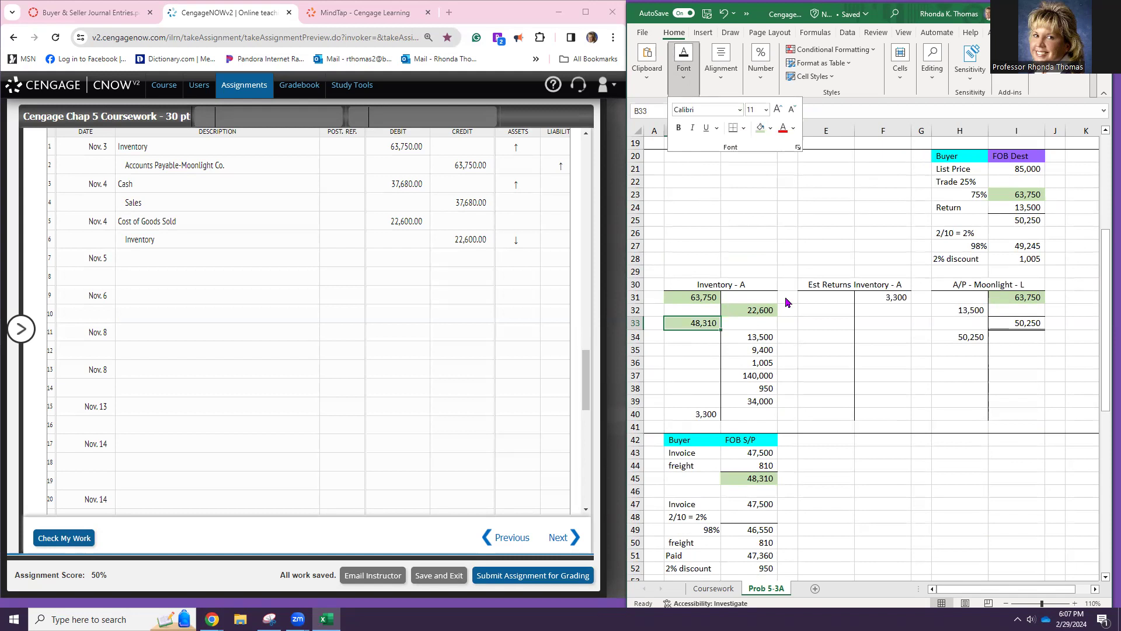
scroll(785, 302, "down", 5)
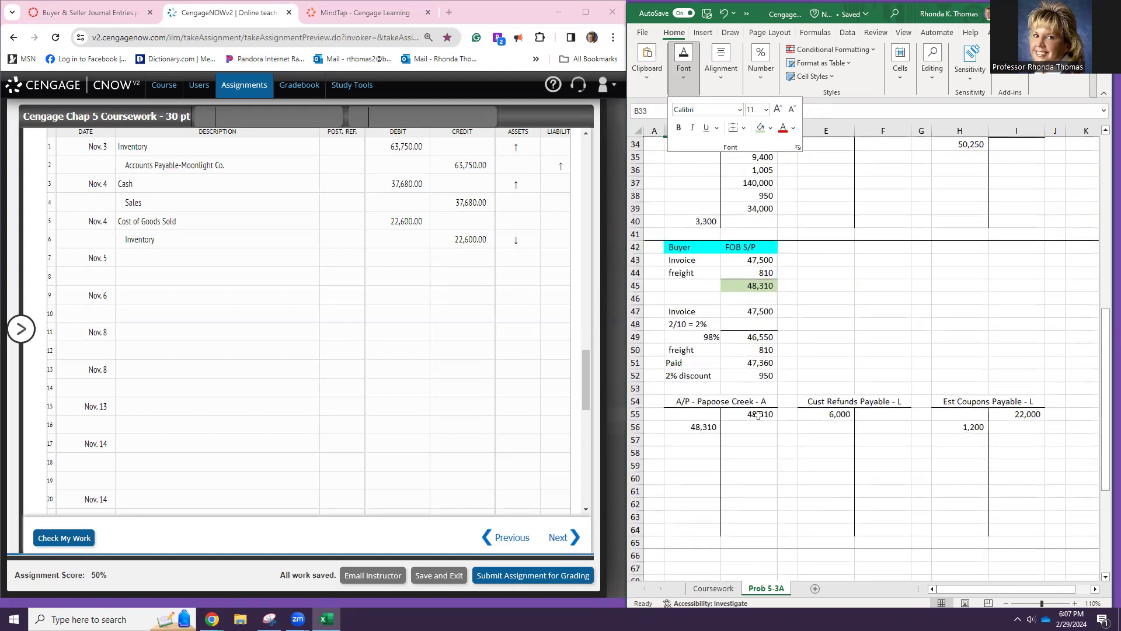
left_click(757, 415)
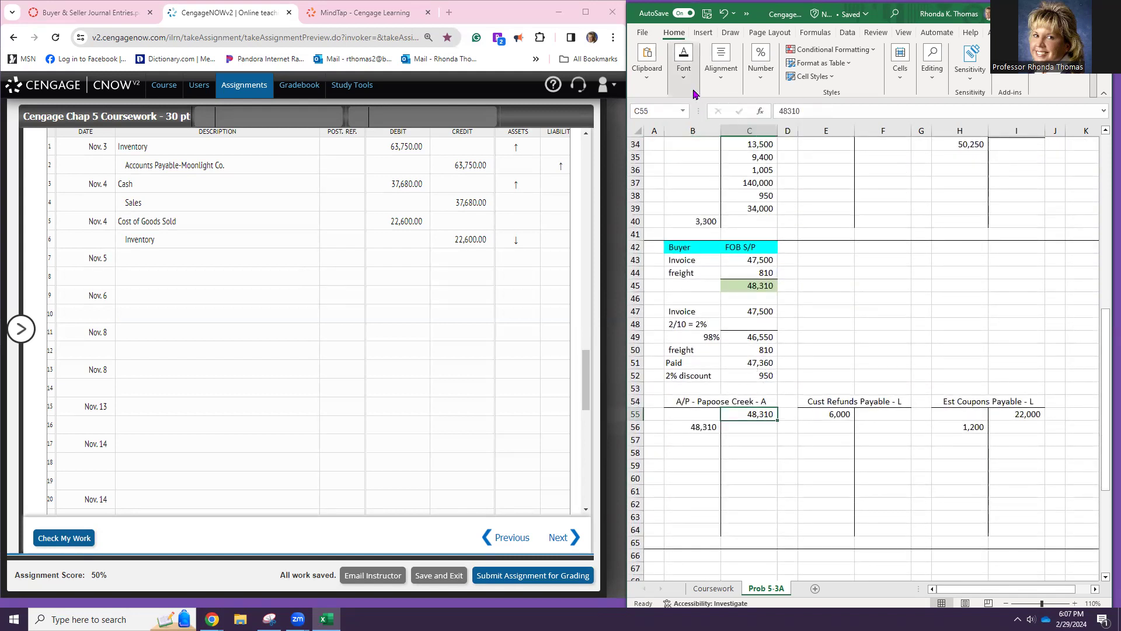
left_click(685, 64)
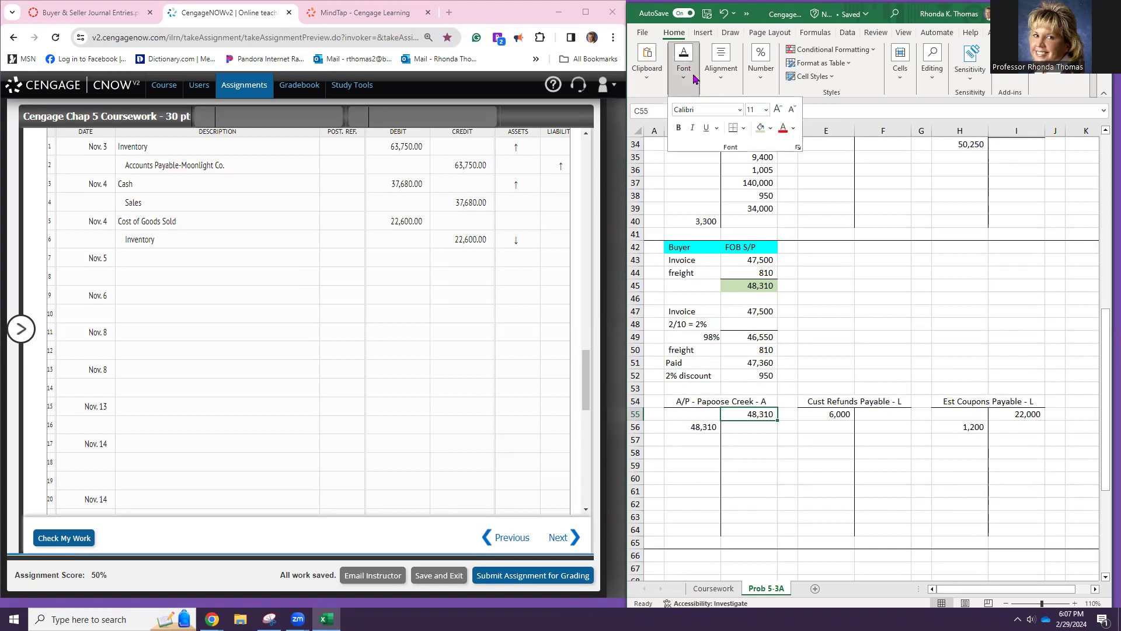
left_click(761, 129)
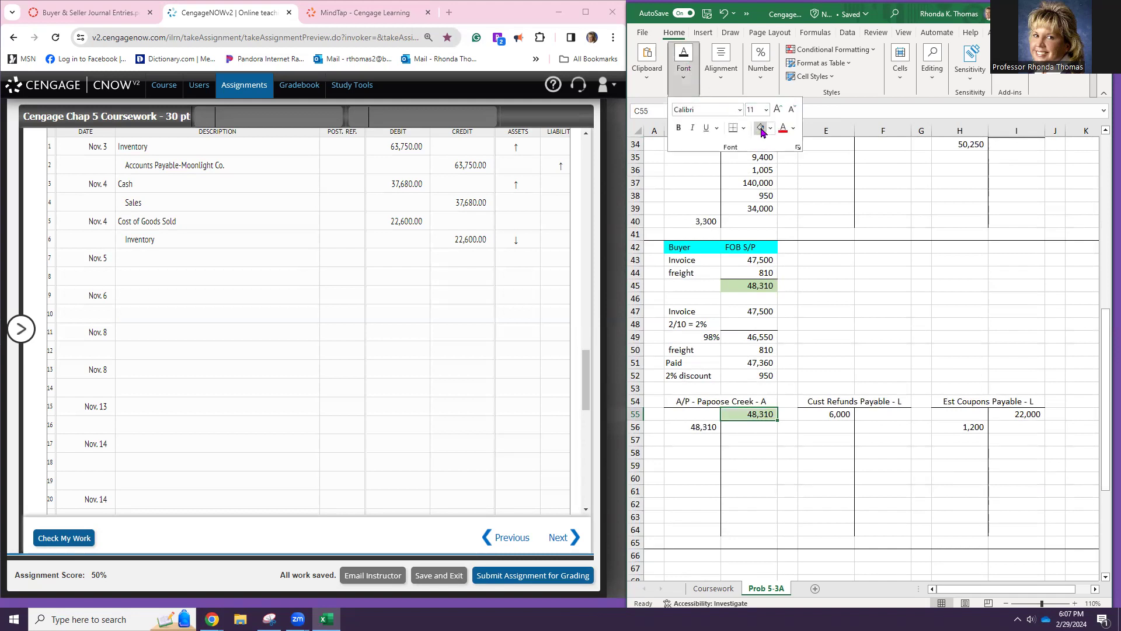
- Debit Inventory 48,310 on the Nov. 5 journal line
left_click(281, 258)
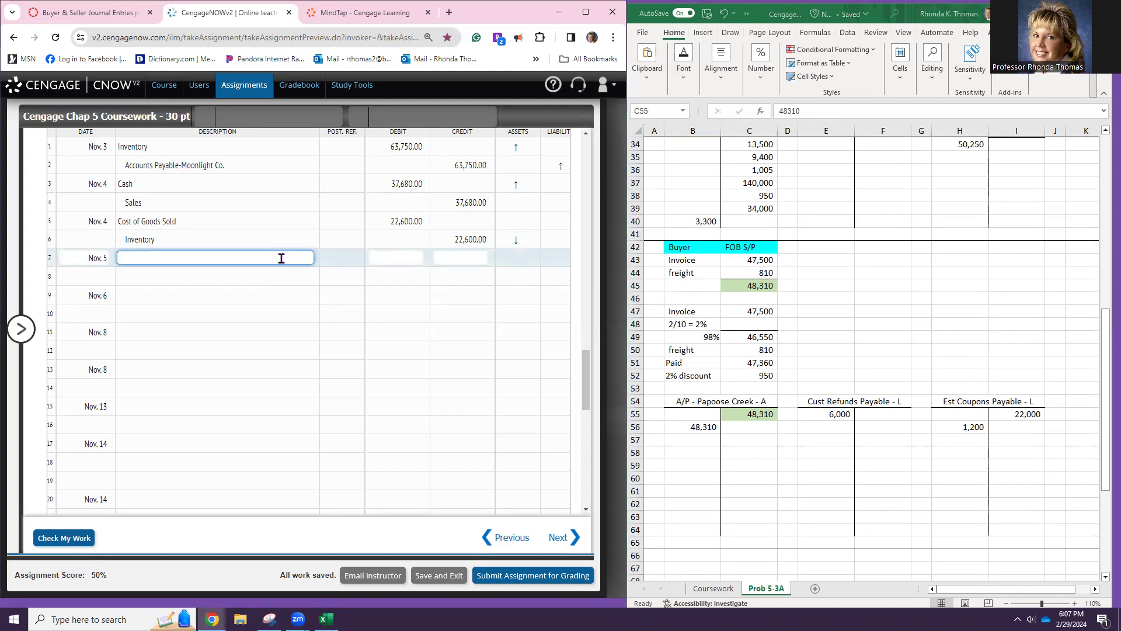
type("Inventory")
key("Tab")
type("48,")
type("310")
key("Return")
scroll(281, 257, "down", 1)
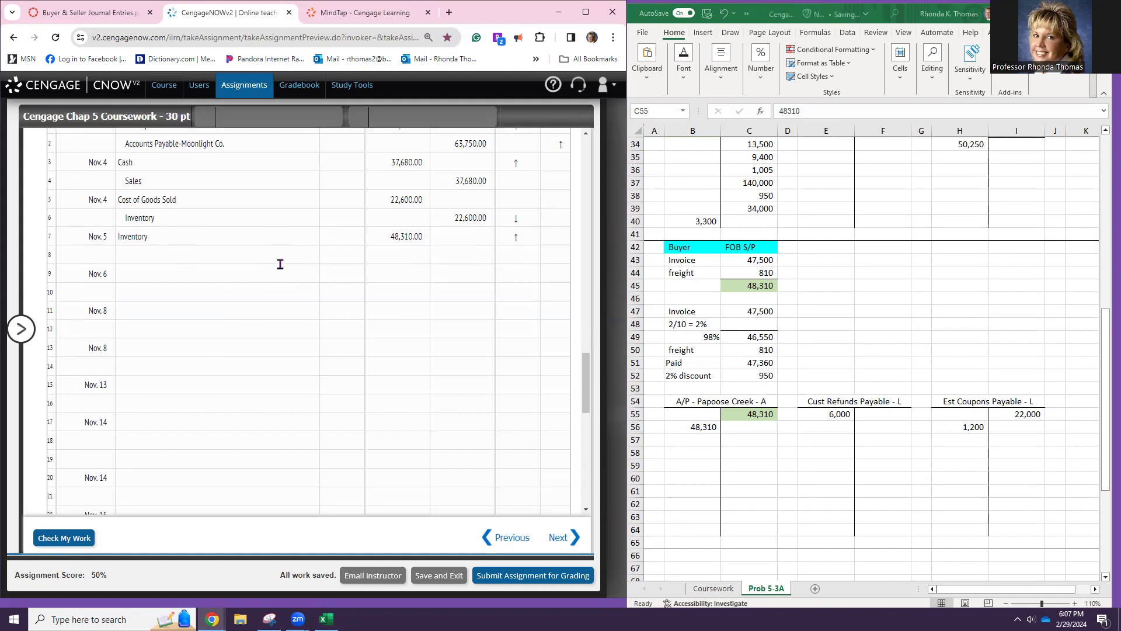
- Credit Accounts Payable-Papoose Creek Co. 48,310, copying the name from the chart of accounts
left_click(288, 218)
scroll(288, 219, "up", 10)
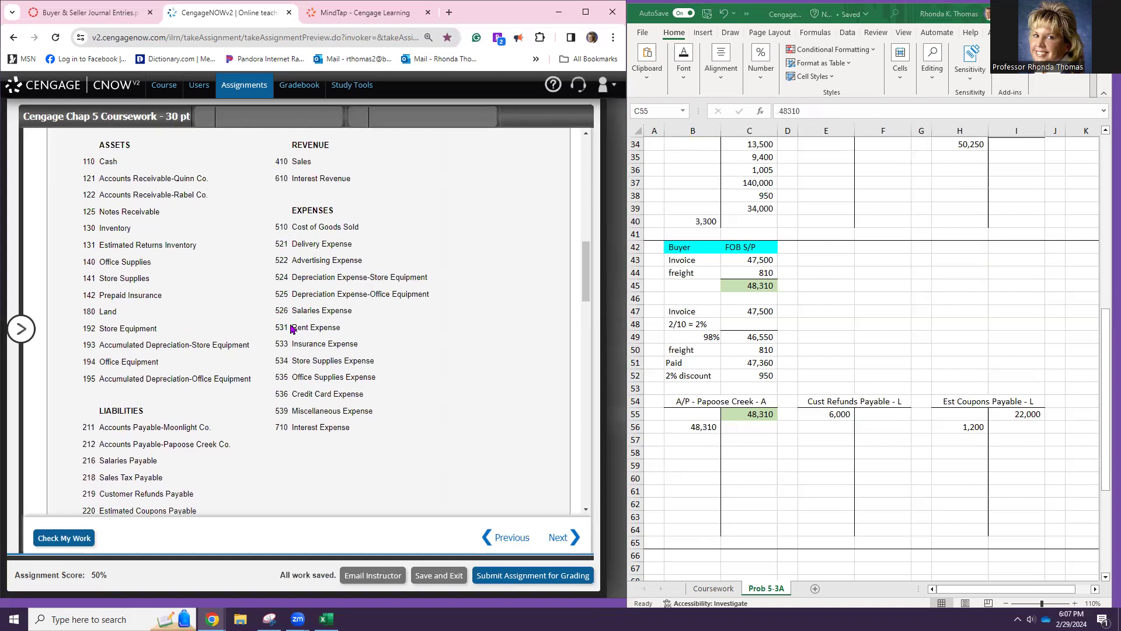
scroll(159, 388, "down", 1)
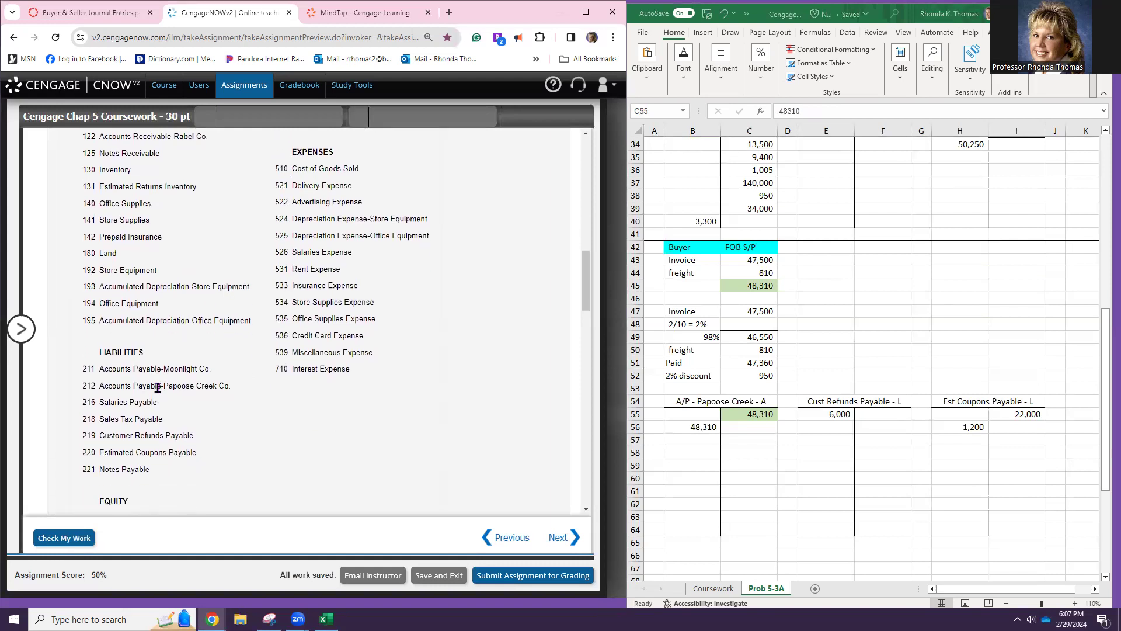
triple_click(158, 388)
key("ctrl+c")
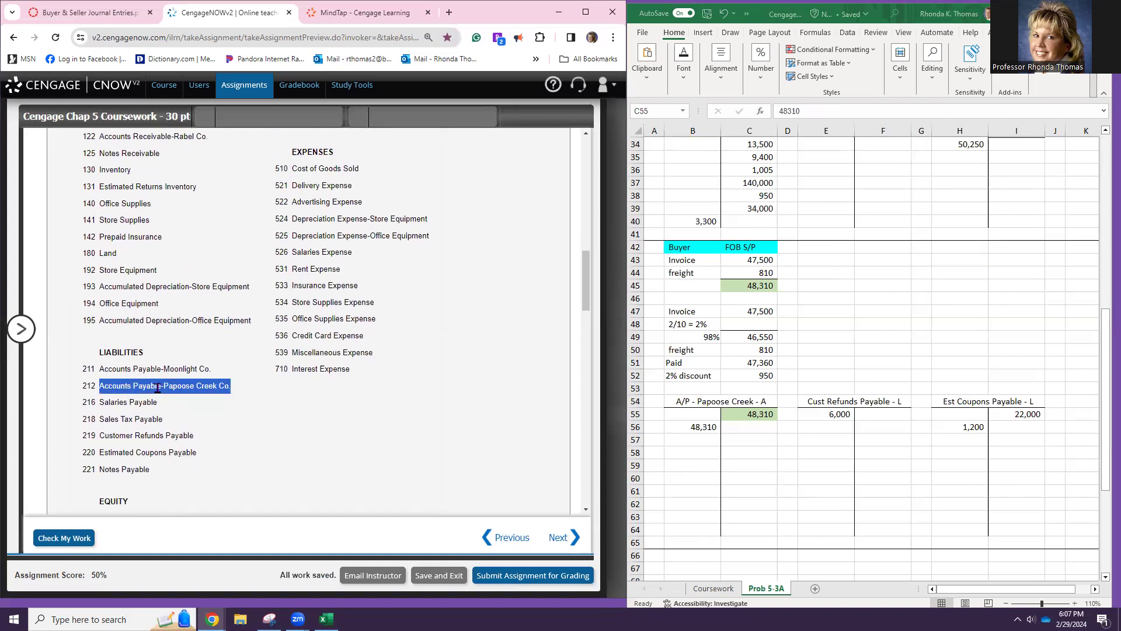
scroll(157, 388, "down", 9)
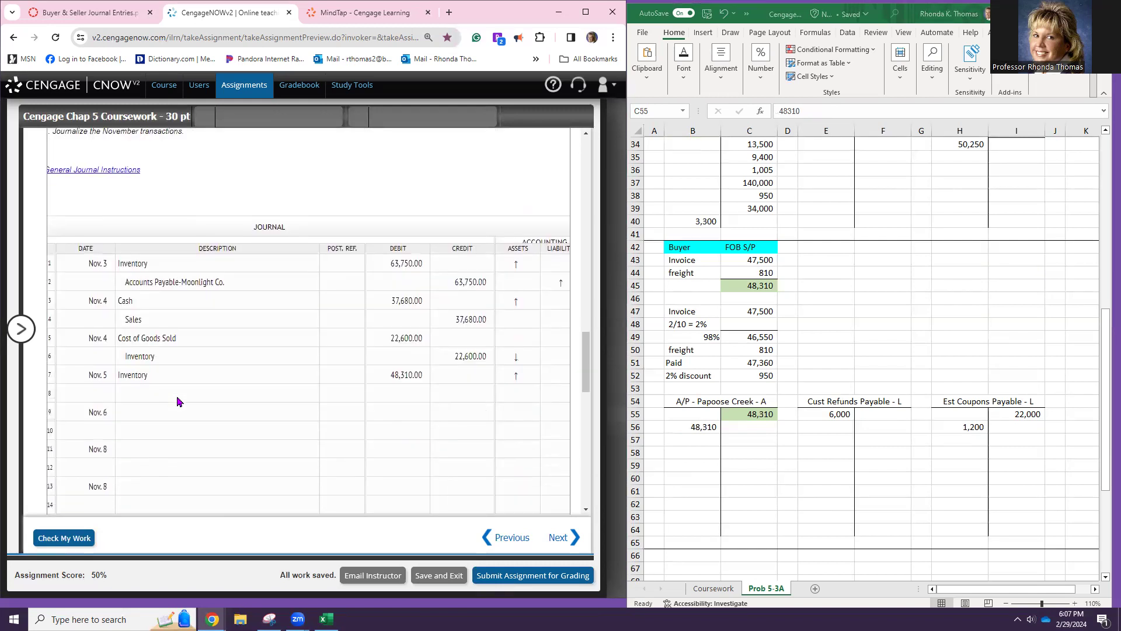
left_click(178, 392)
key("ctrl+v")
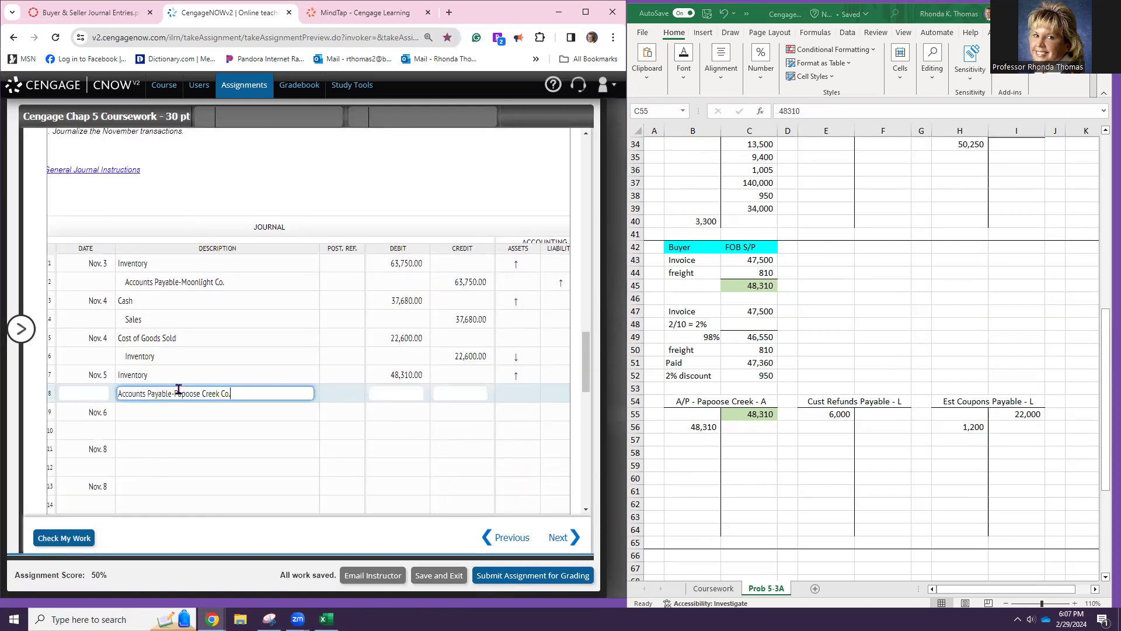
left_click(460, 393)
type("48310")
key("Tab")
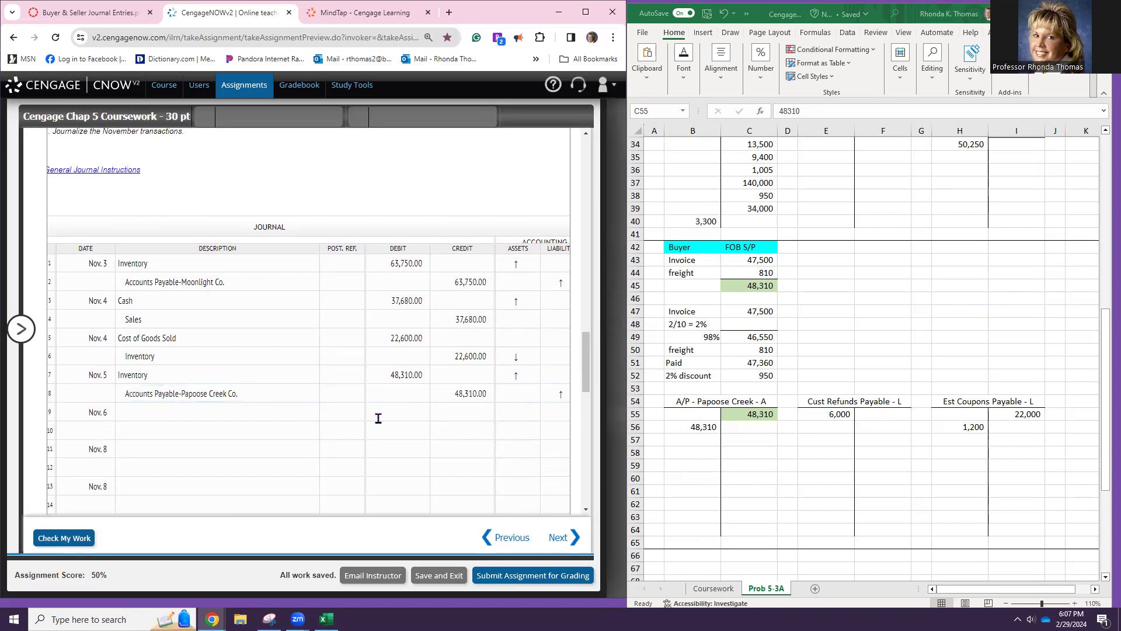
left_click(229, 411)
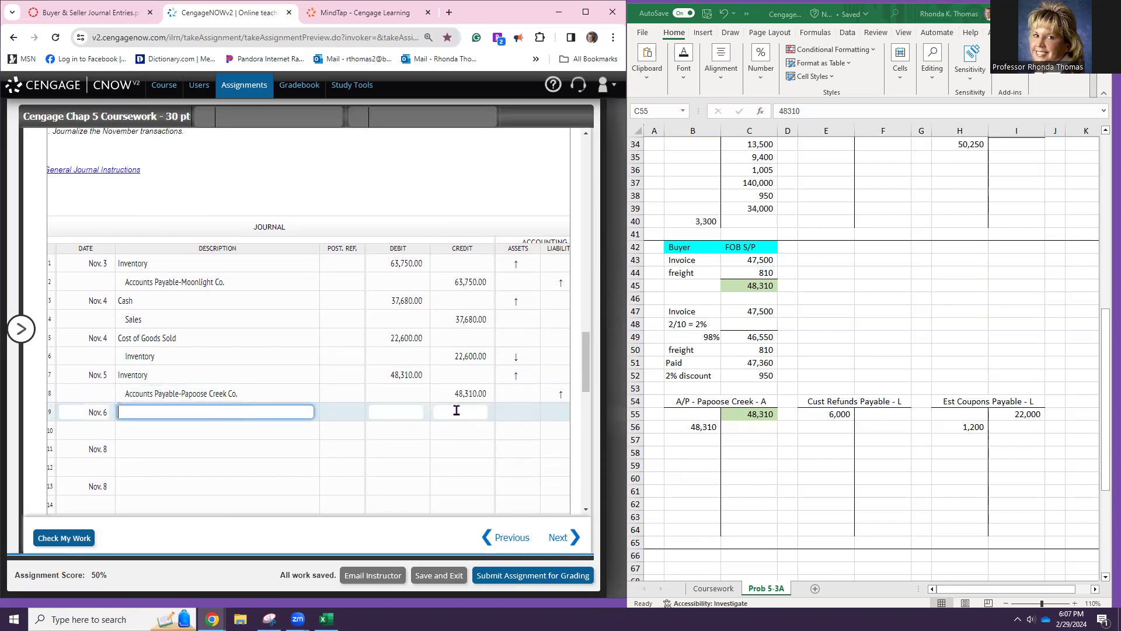
- Shade the 13,500 return amount in the FOB Dest calculation (I24) green
scroll(494, 413, "down", 2)
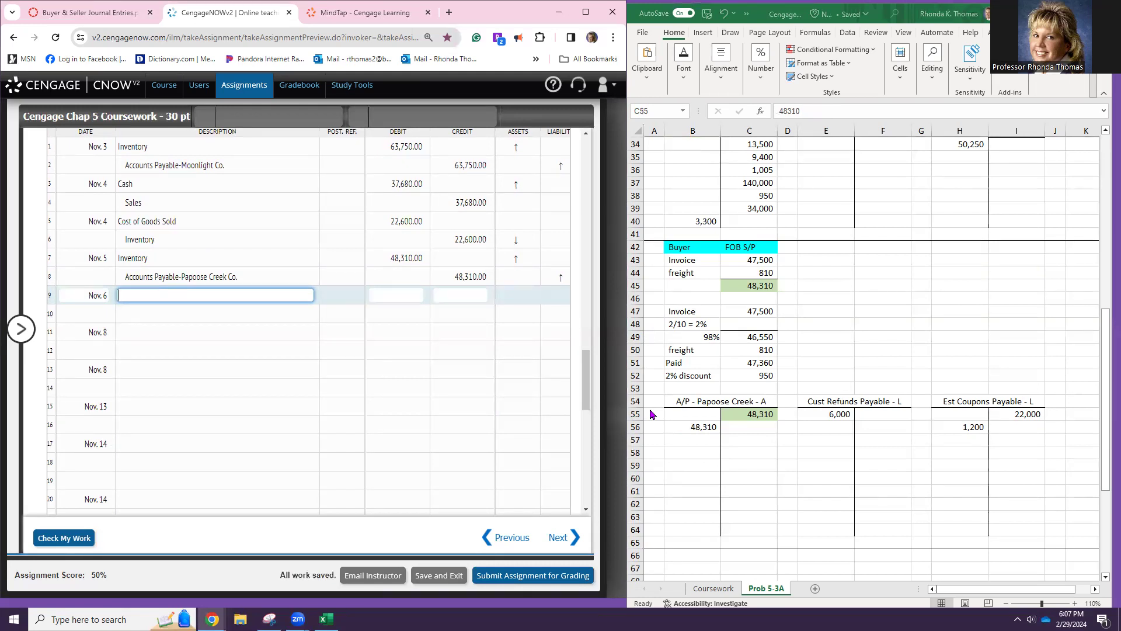
scroll(815, 257, "up", 5)
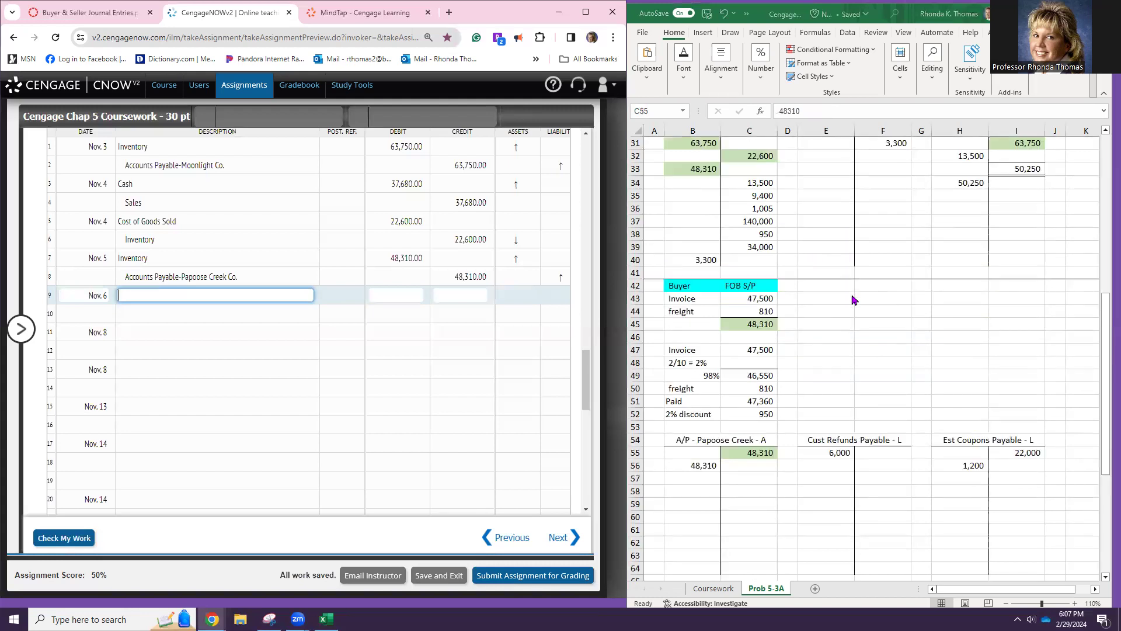
scroll(943, 242, "up", 1)
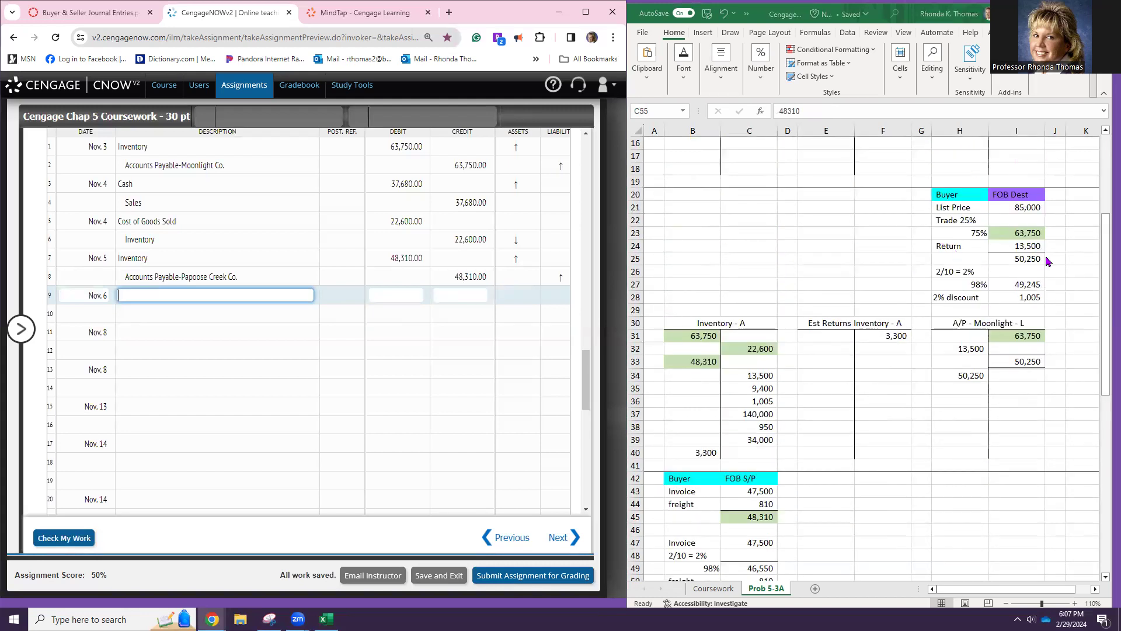
left_click(1005, 327)
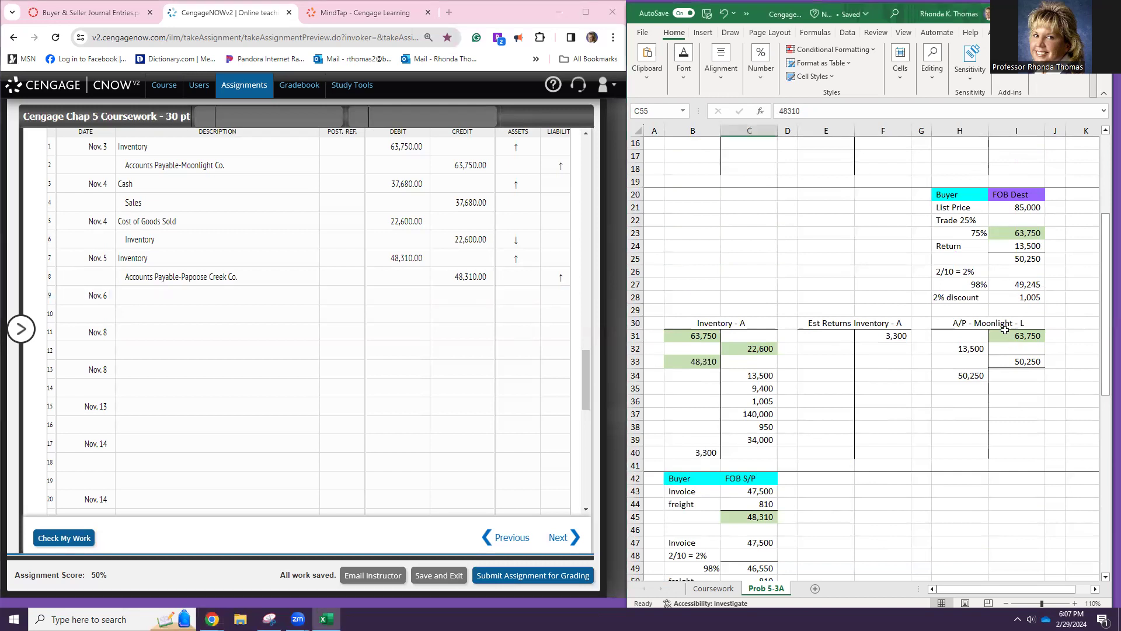
left_click(1003, 335)
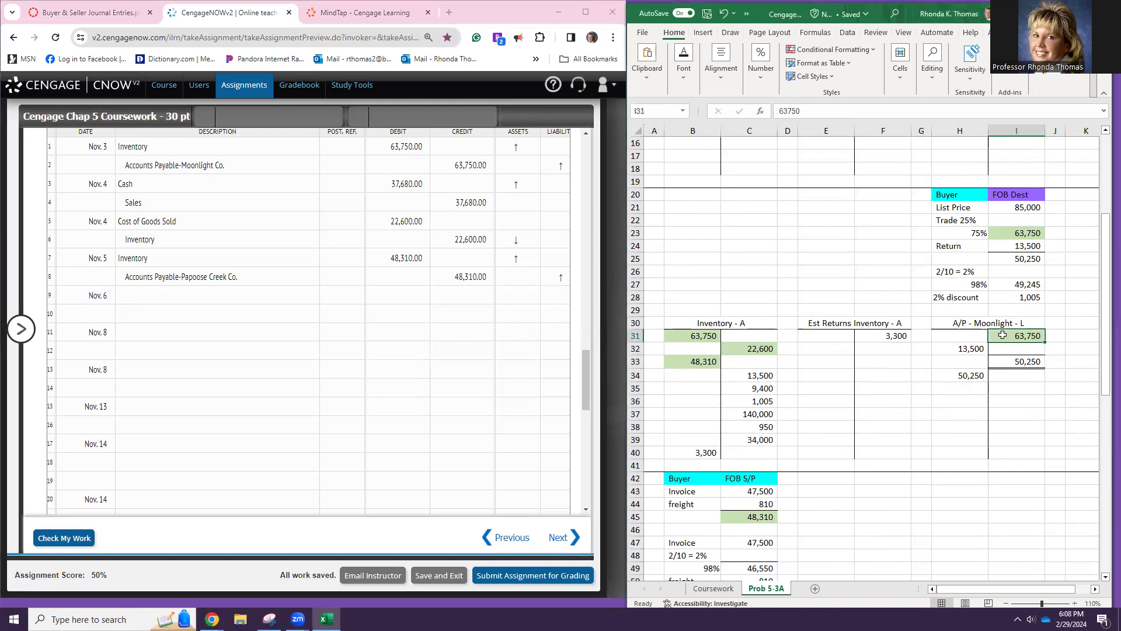
left_click_drag(964, 246, 1016, 249)
left_click(1003, 245)
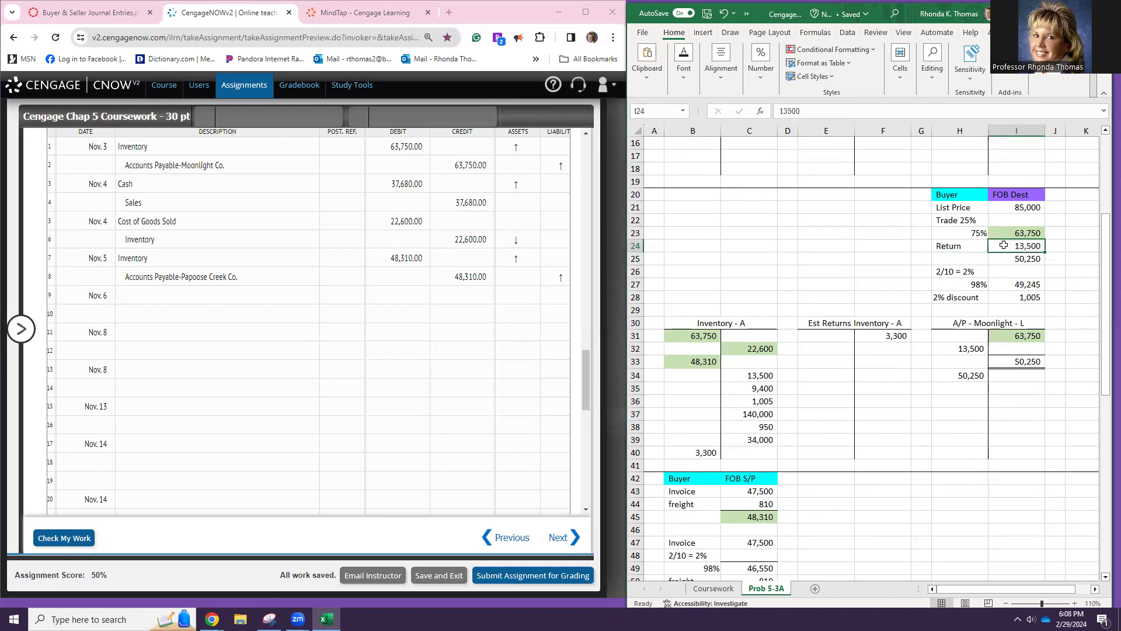
left_click(692, 70)
left_click(761, 128)
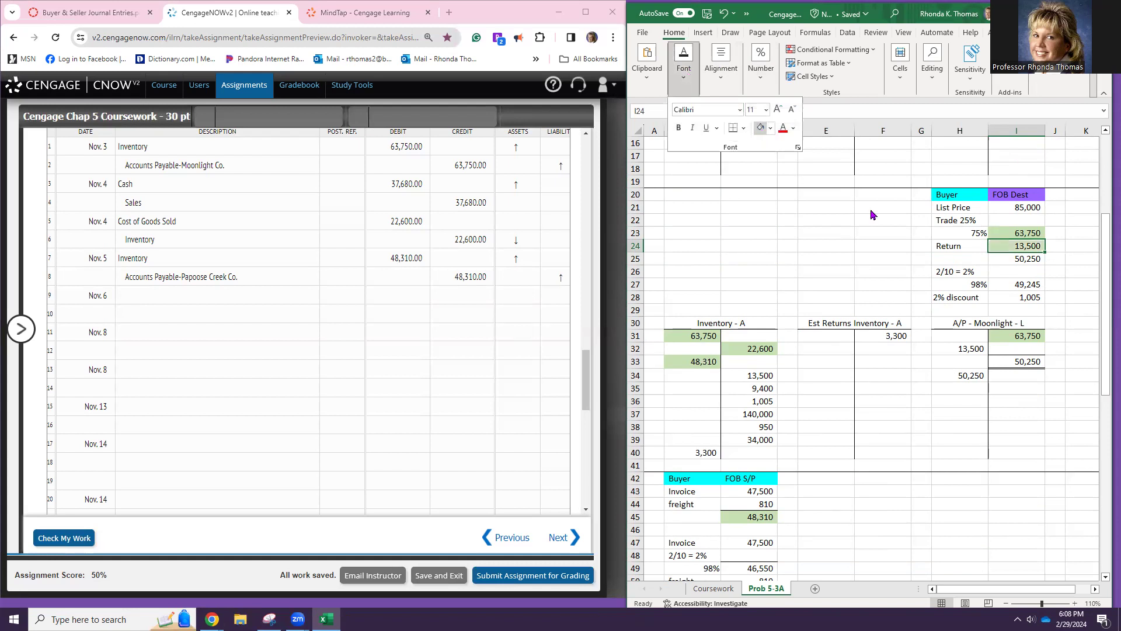
- Shade the 13,500 Moonlight debit in H32 and Inventory credit in C34 green
left_click(959, 349)
left_click(959, 349)
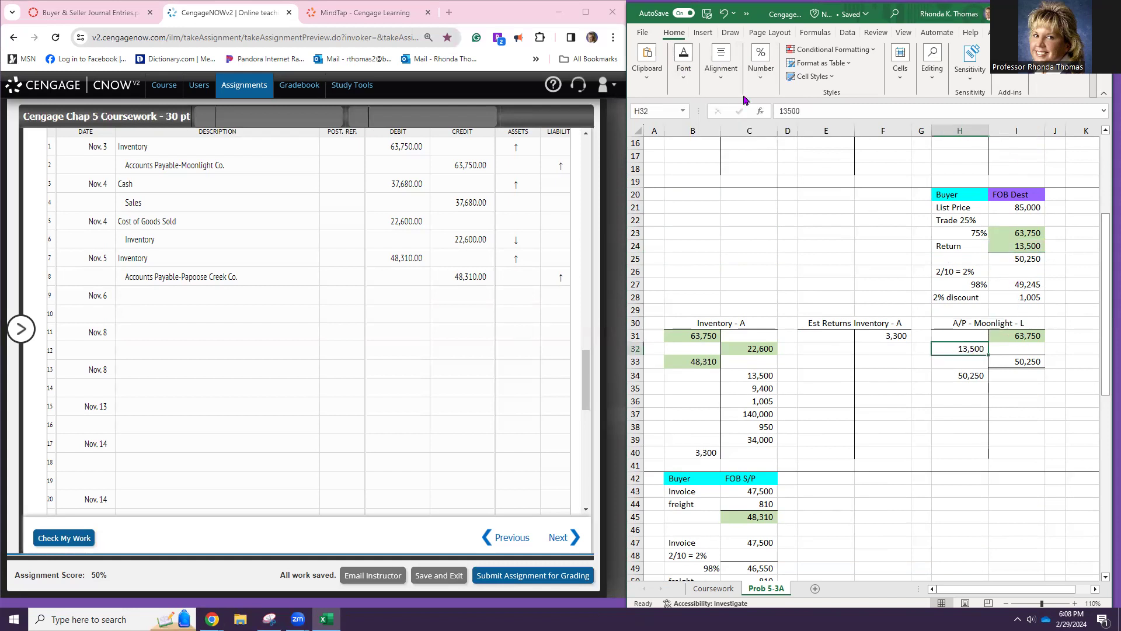
left_click(694, 77)
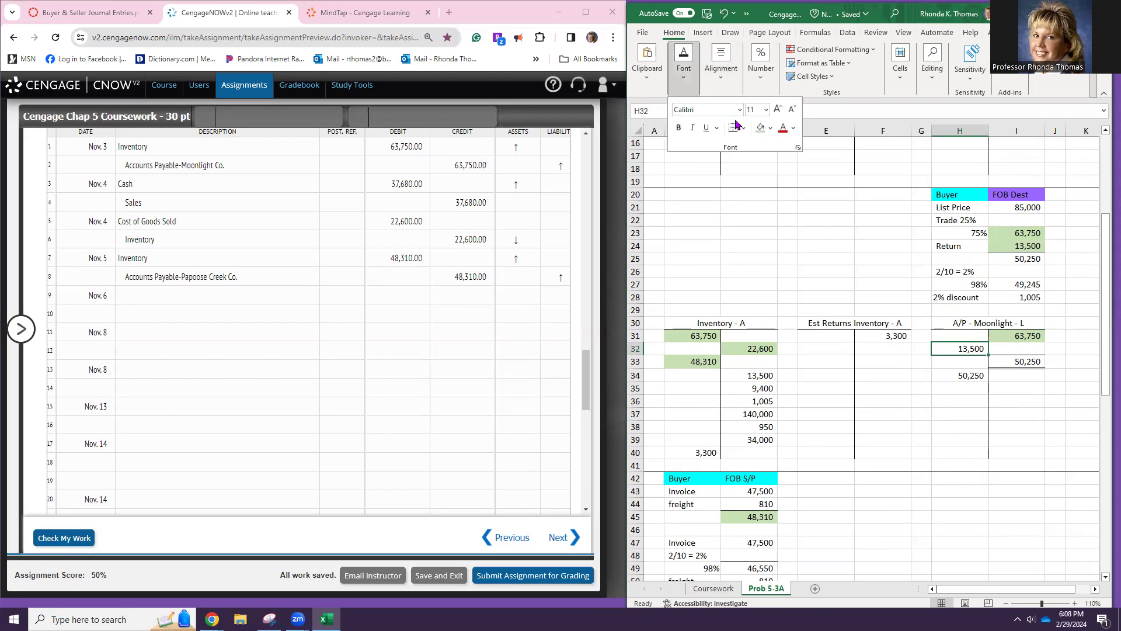
left_click(758, 127)
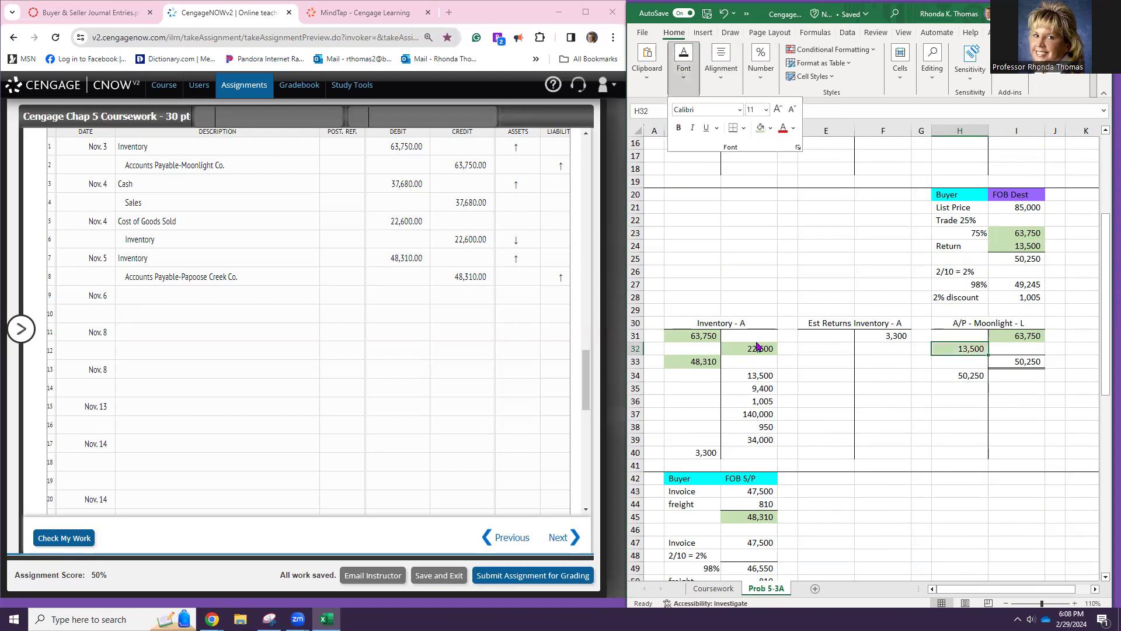
left_click(755, 375)
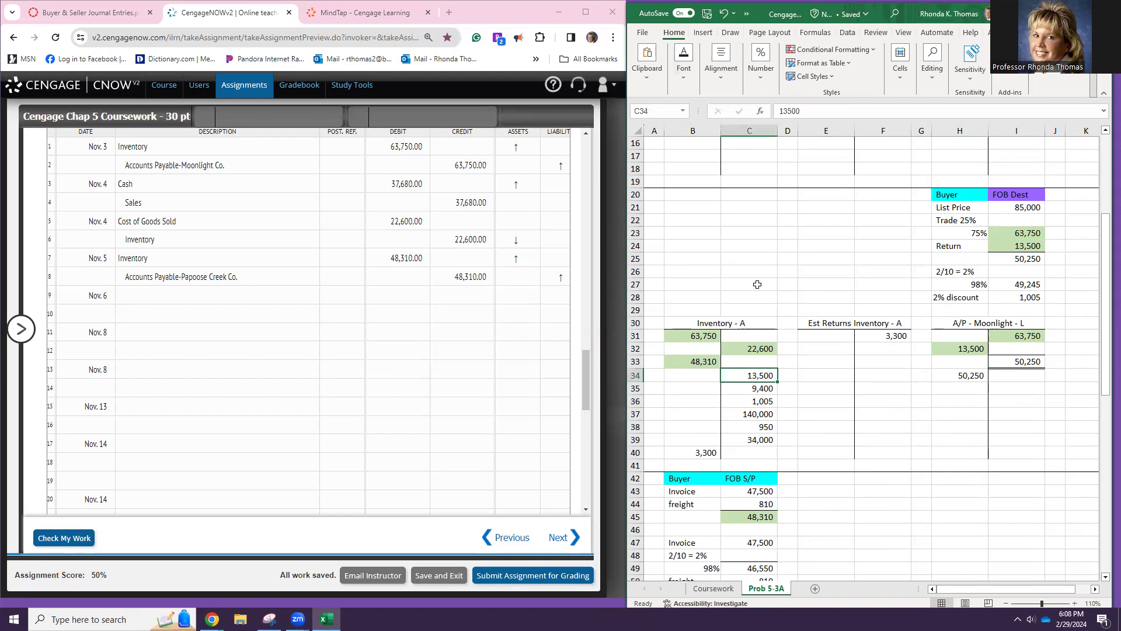
left_click(686, 74)
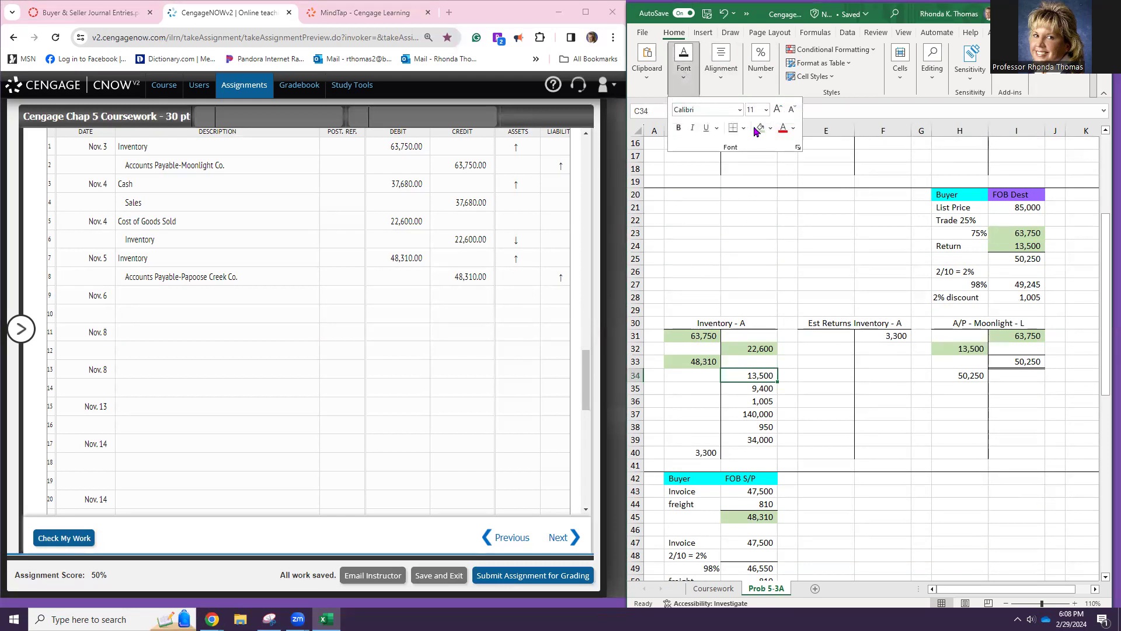
left_click(757, 129)
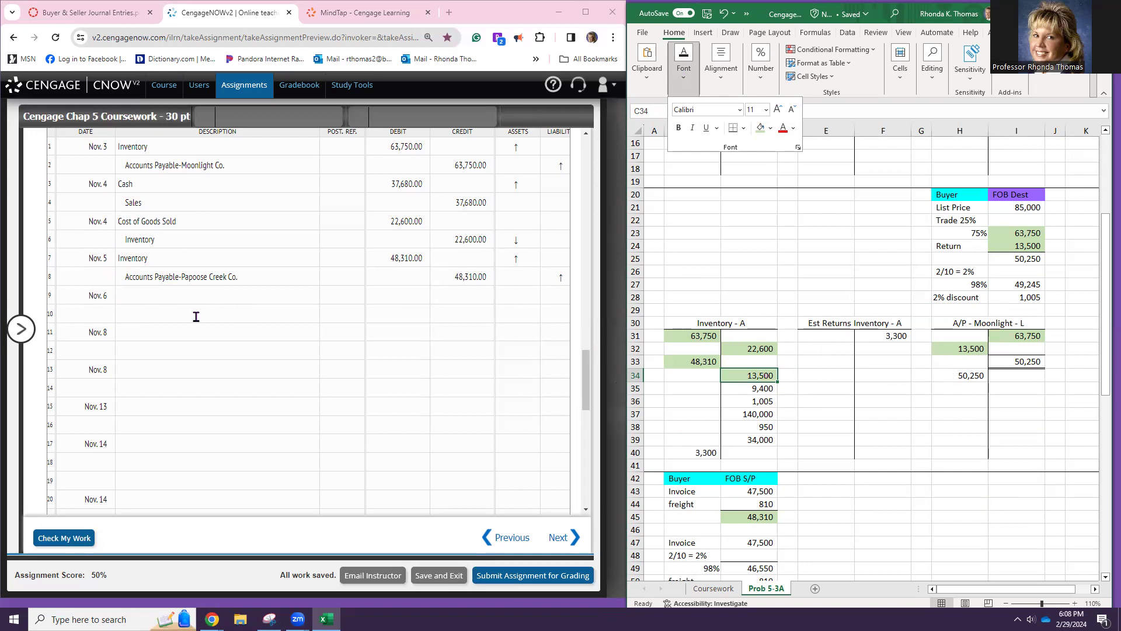
- Record the Nov. 6 return: debit Accounts Payable-Moonlight Co. and credit Inventory 13,500
left_click(170, 167)
key("ctrl+c")
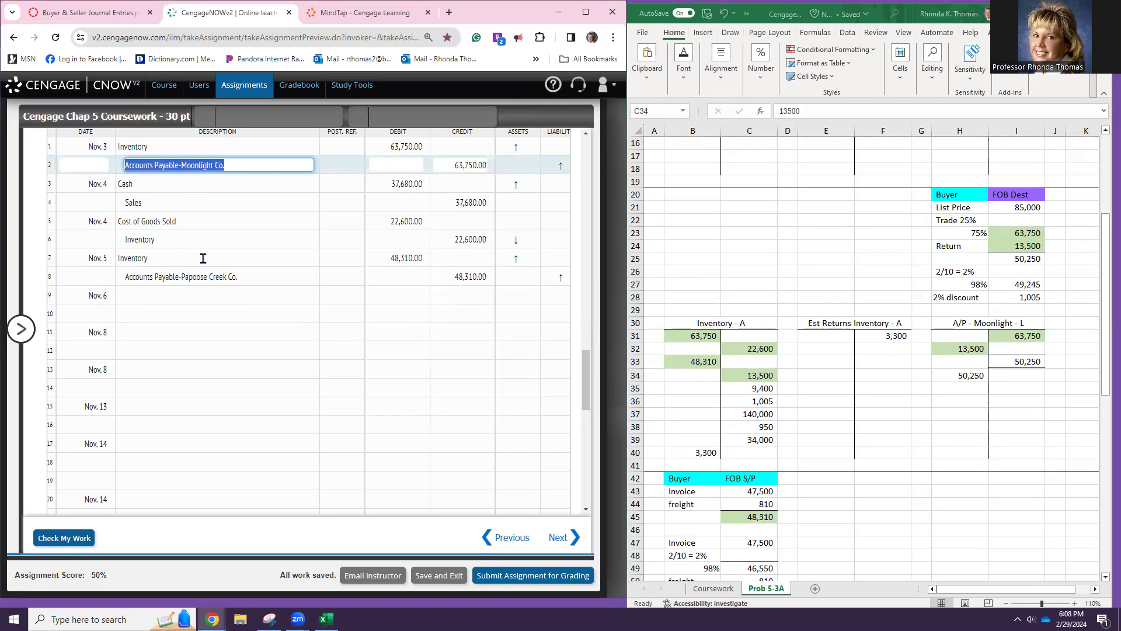
left_click(207, 296)
key("ctrl+v")
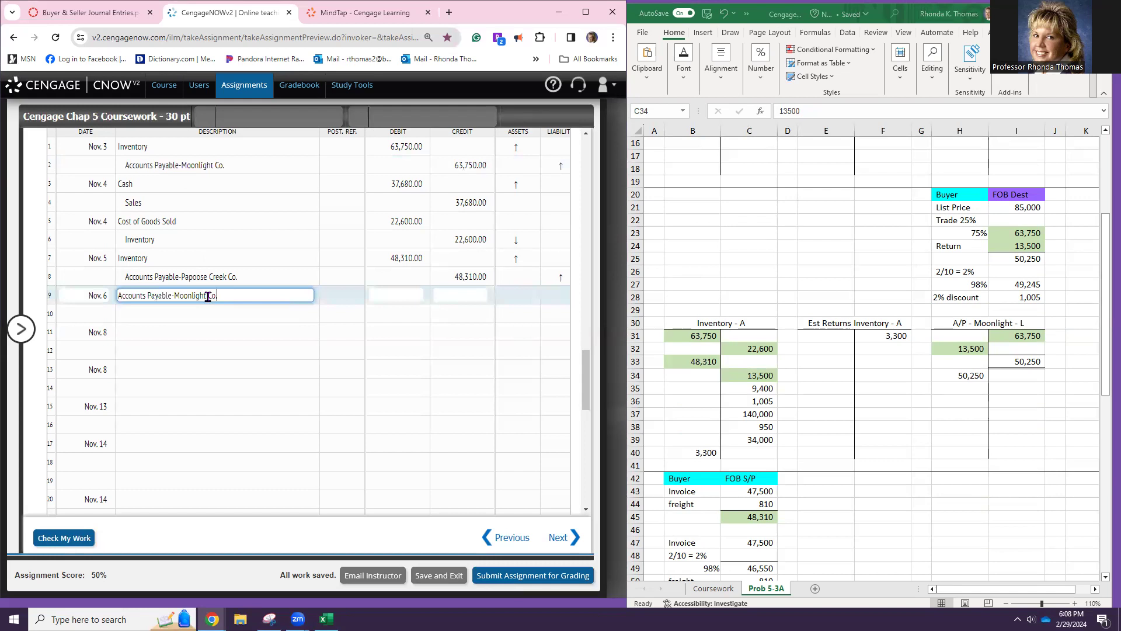
left_click(384, 295)
type("13500")
key("Return")
left_click(273, 312)
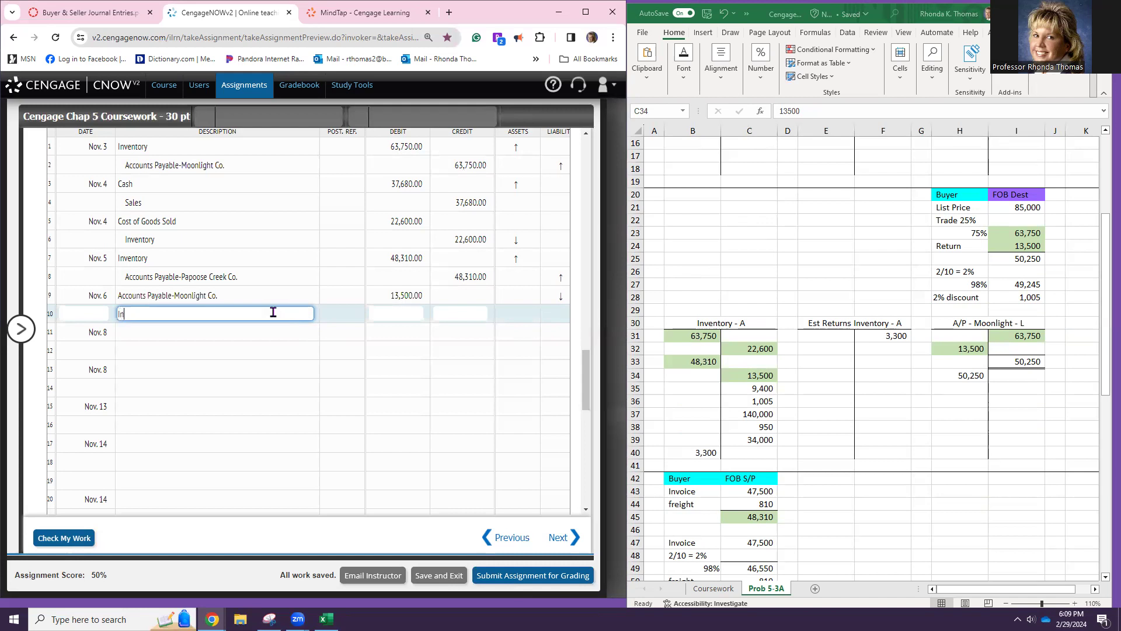
key("Tab")
key("Tab")
type("13500")
key("Return")
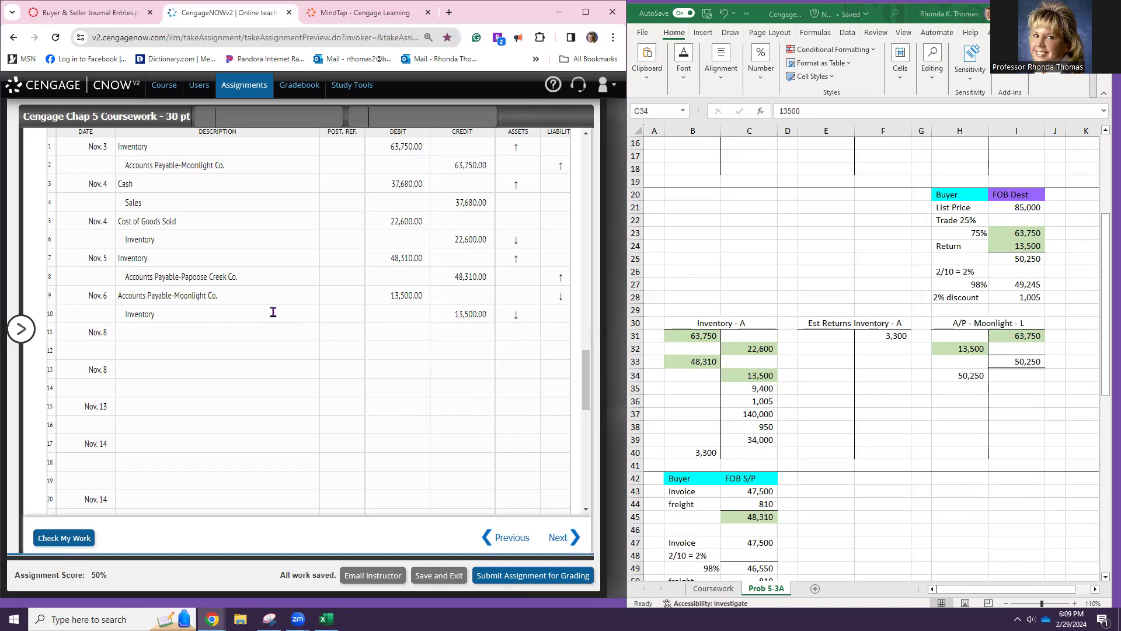
- Verify the 50,250 net payable and A/P - Moonlight balance in the Excel T-accounts
left_click(1022, 263)
left_click(1017, 259)
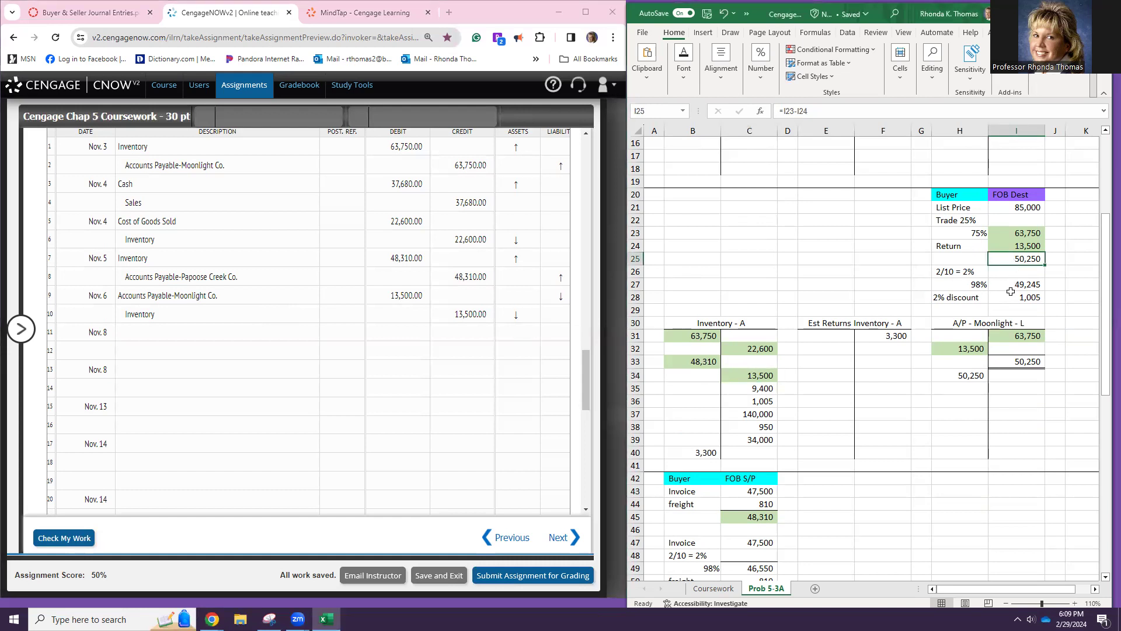
left_click(1024, 365)
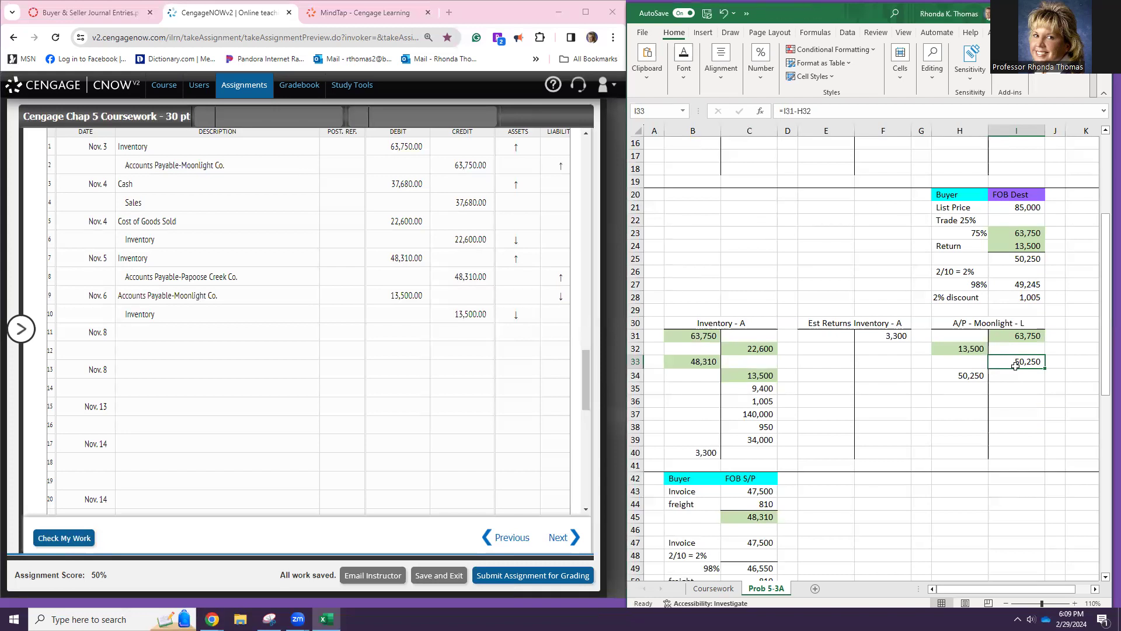
left_click(209, 345)
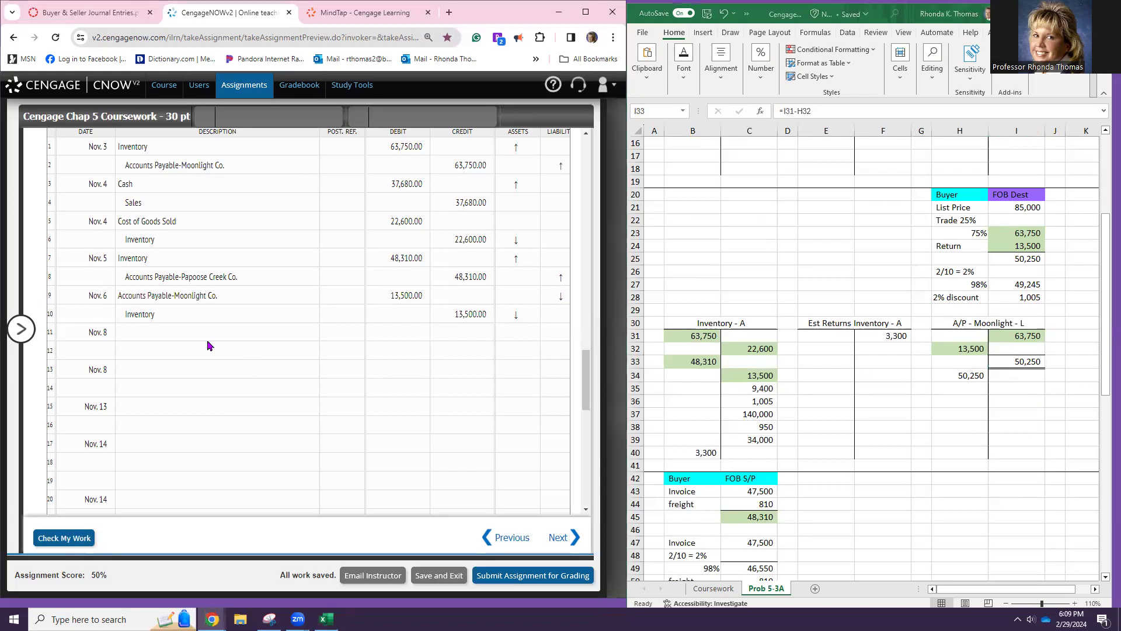
- Locate the 15,600 A/R - Quinn amount in cell E9 of the Excel worksheet
left_click(206, 331)
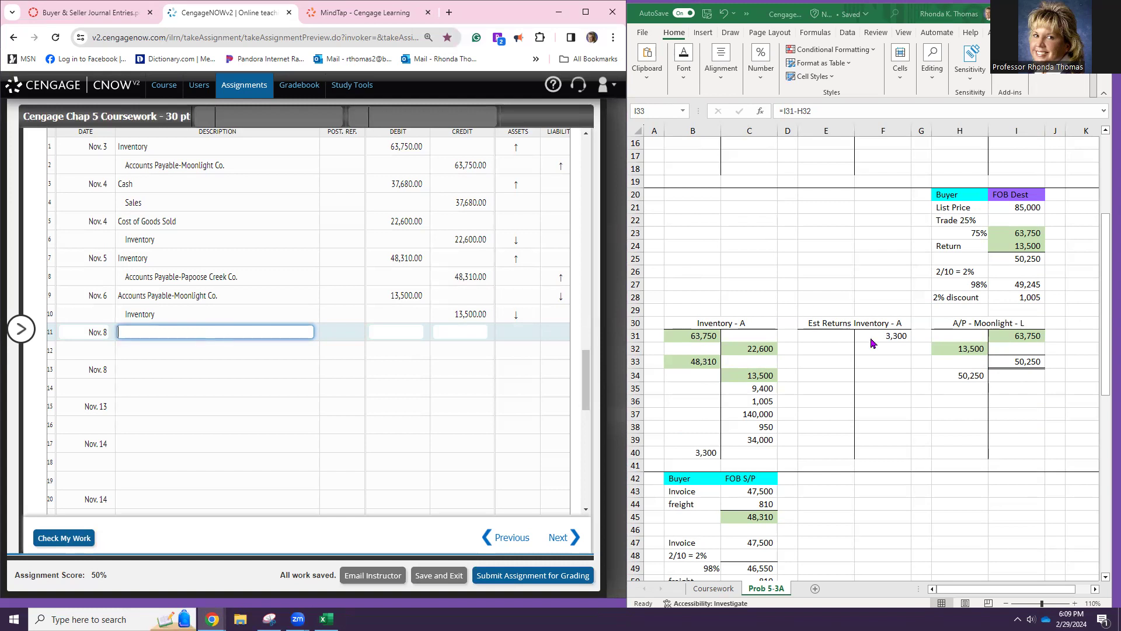
scroll(818, 367, "up", 5)
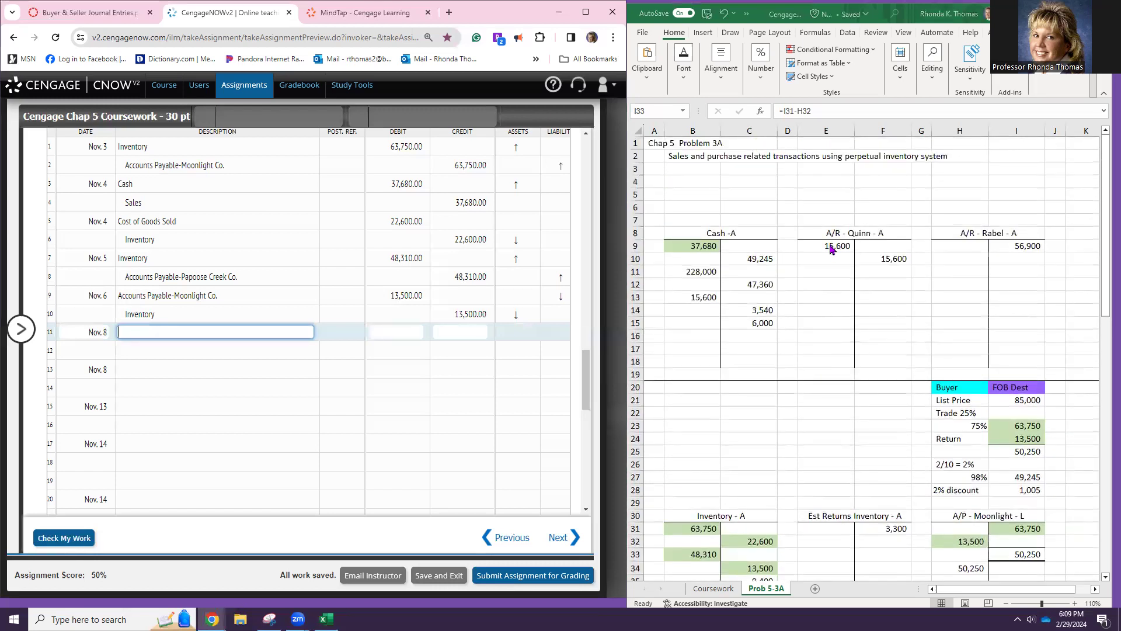
left_click(829, 244)
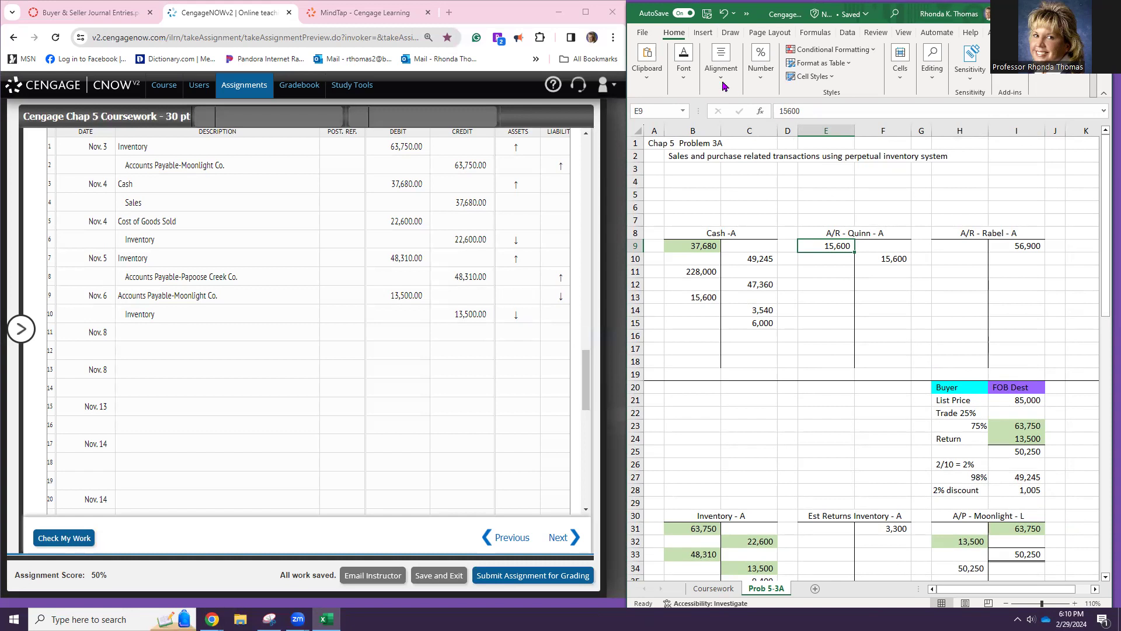
left_click(684, 65)
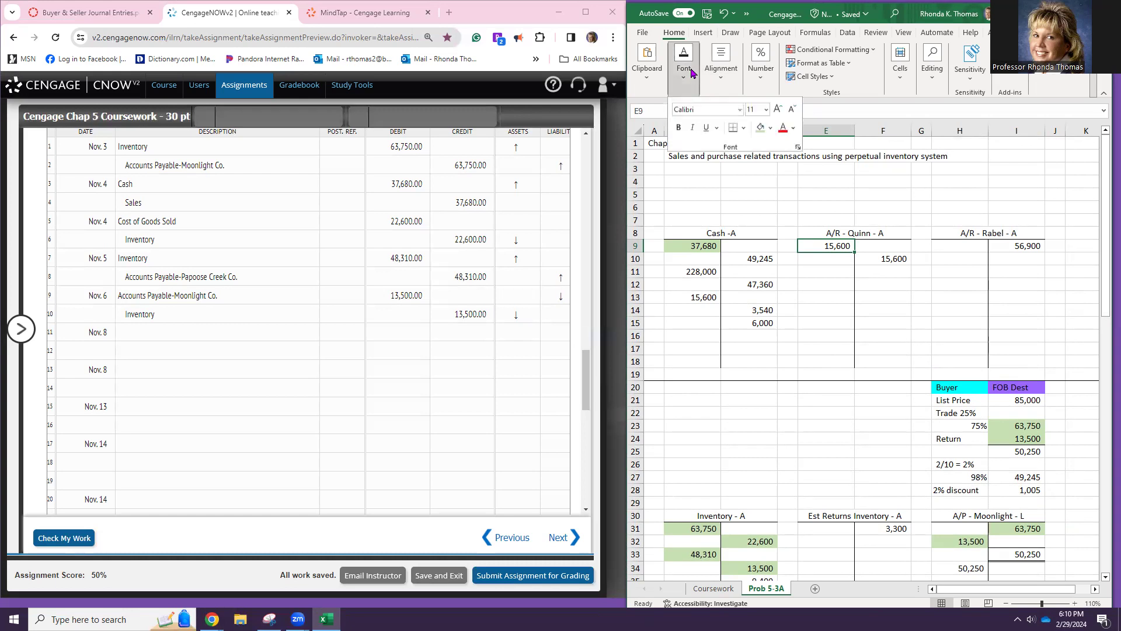
- Shade the 15,600 amounts in A/R - Quinn and Sales green
left_click(761, 128)
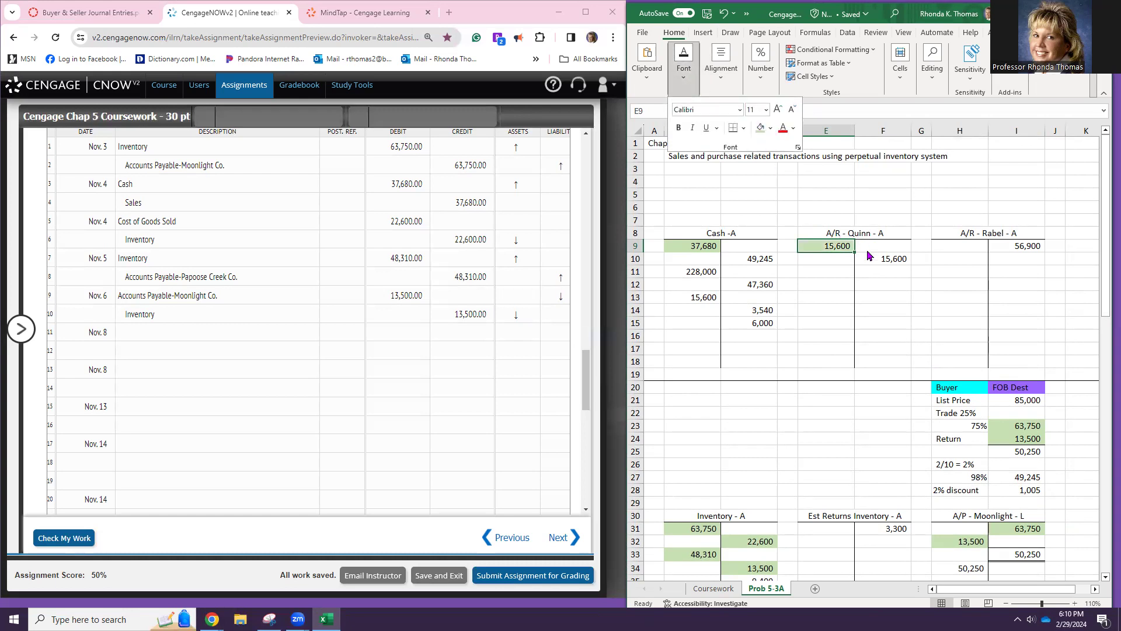
scroll(844, 303, "down", 11)
scroll(844, 303, "down", 9)
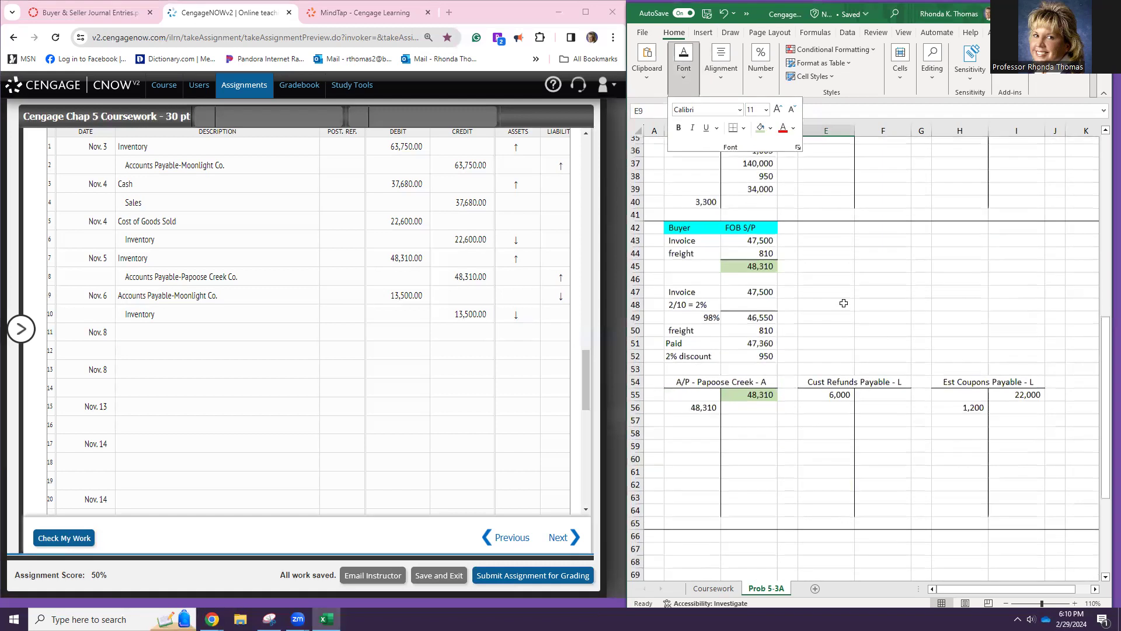
left_click(765, 324)
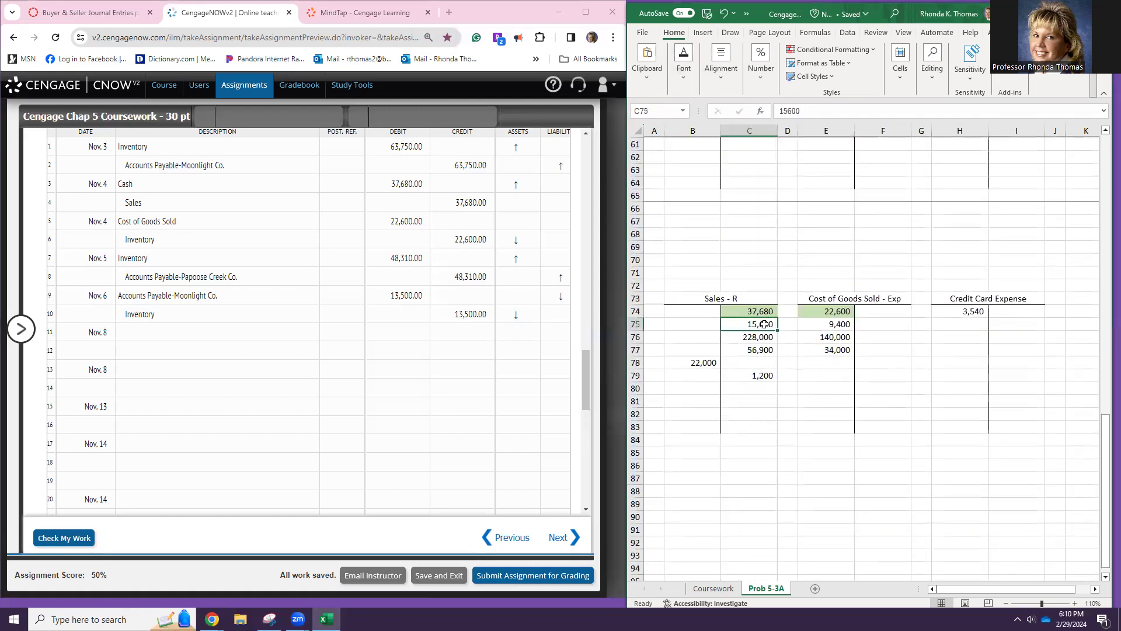
left_click(684, 63)
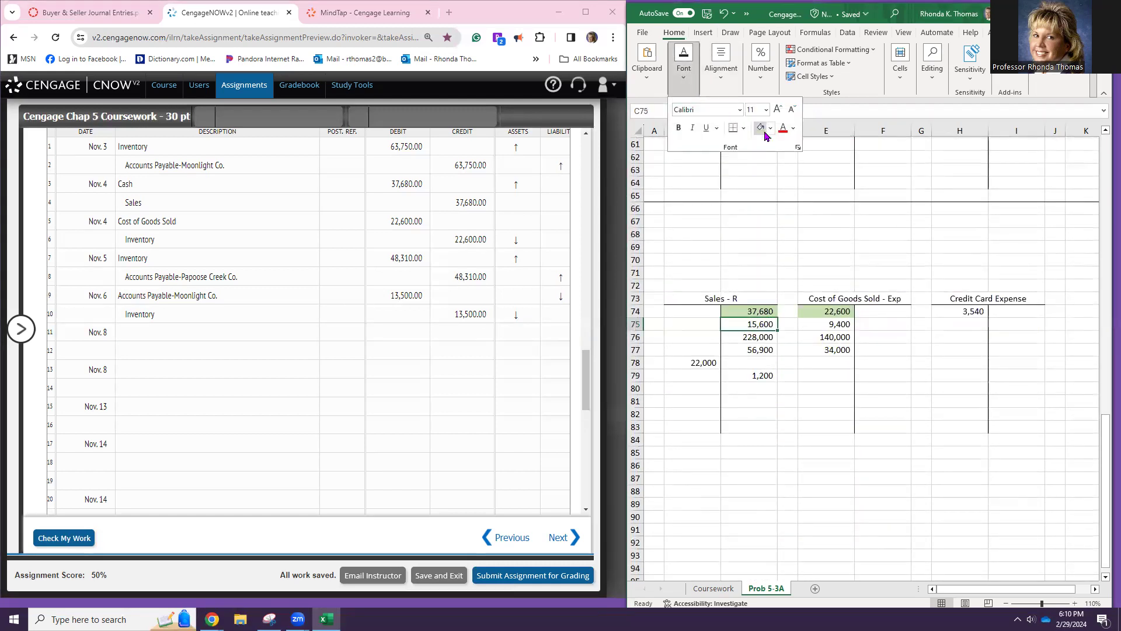
left_click(760, 128)
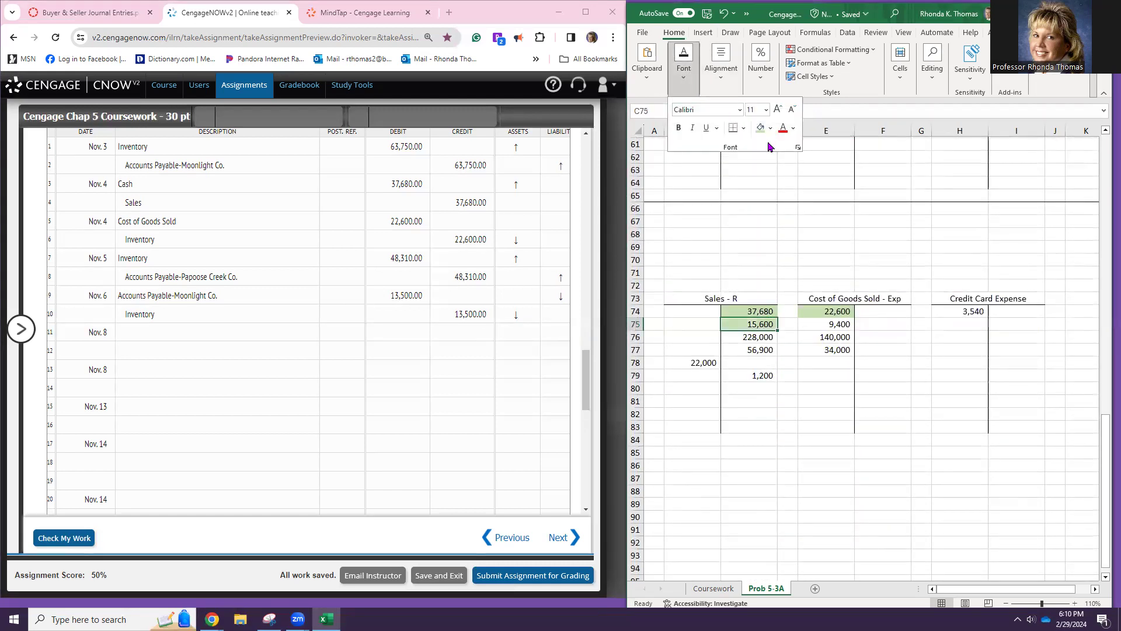
left_click(827, 326)
- Shade the 9,400 Cost of Goods Sold and Inventory amounts green
left_click(827, 325)
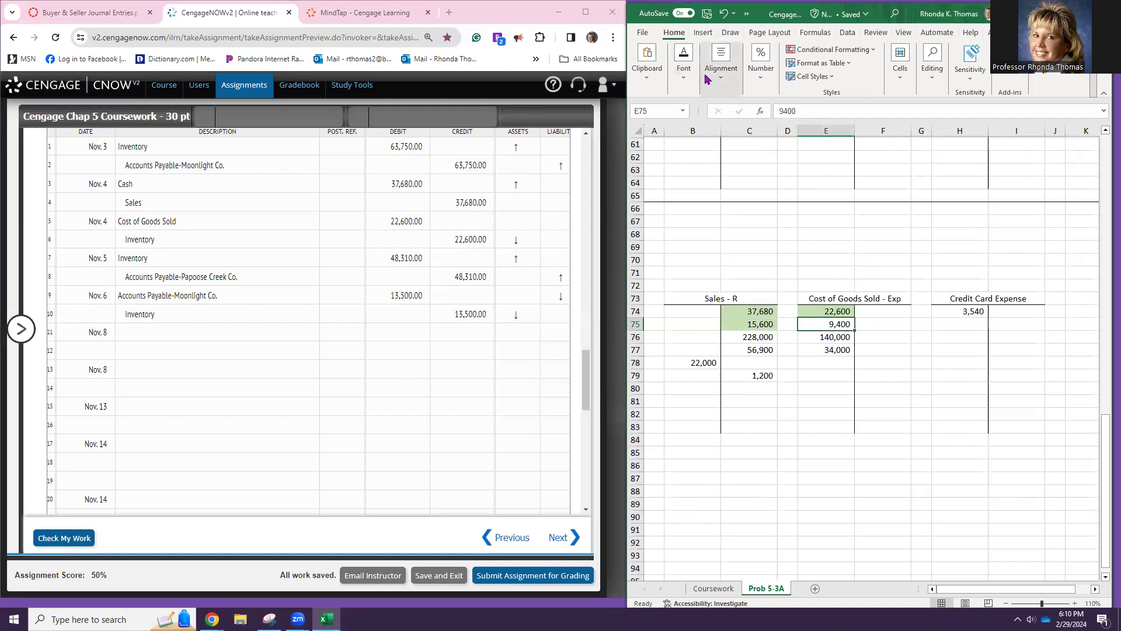
left_click(684, 63)
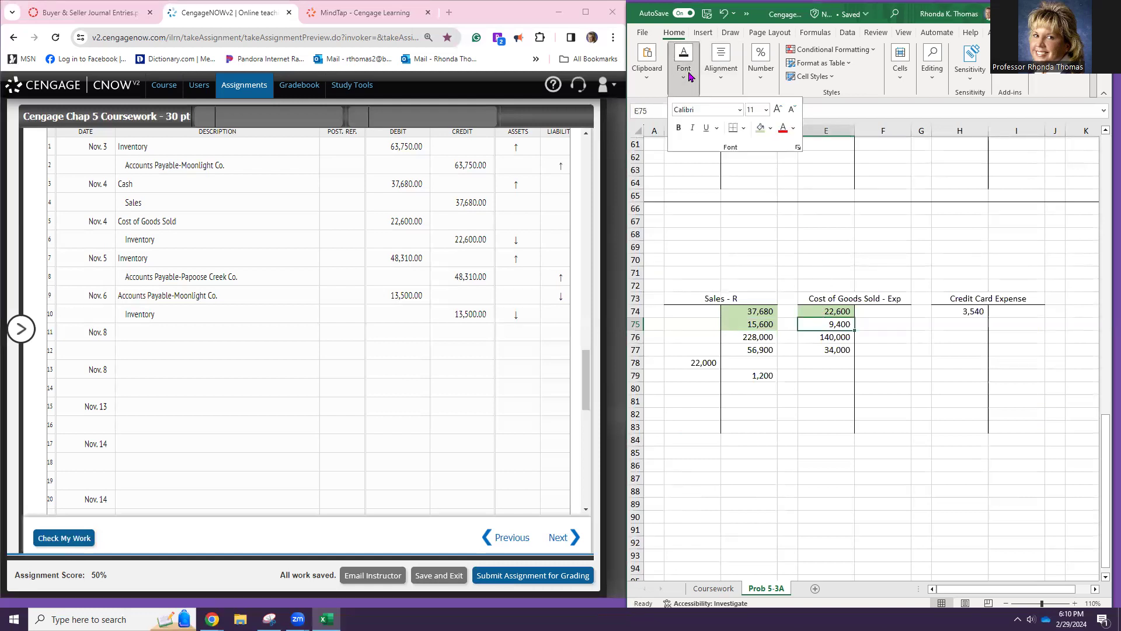
left_click(762, 128)
scroll(785, 206, "up", 6)
scroll(785, 207, "up", 5)
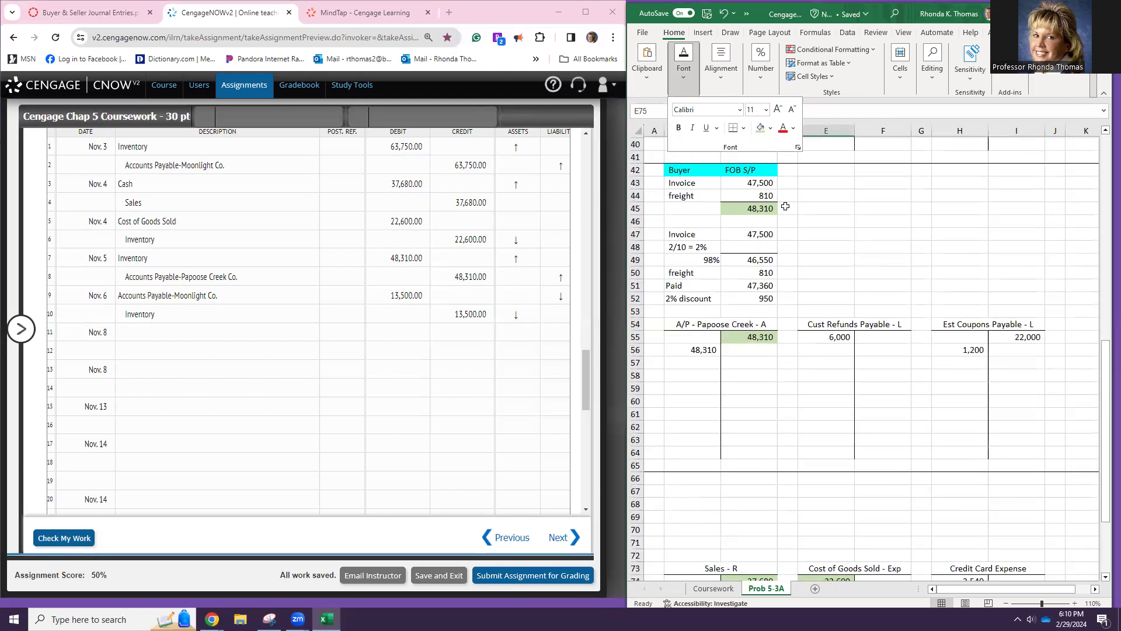
left_click(766, 228)
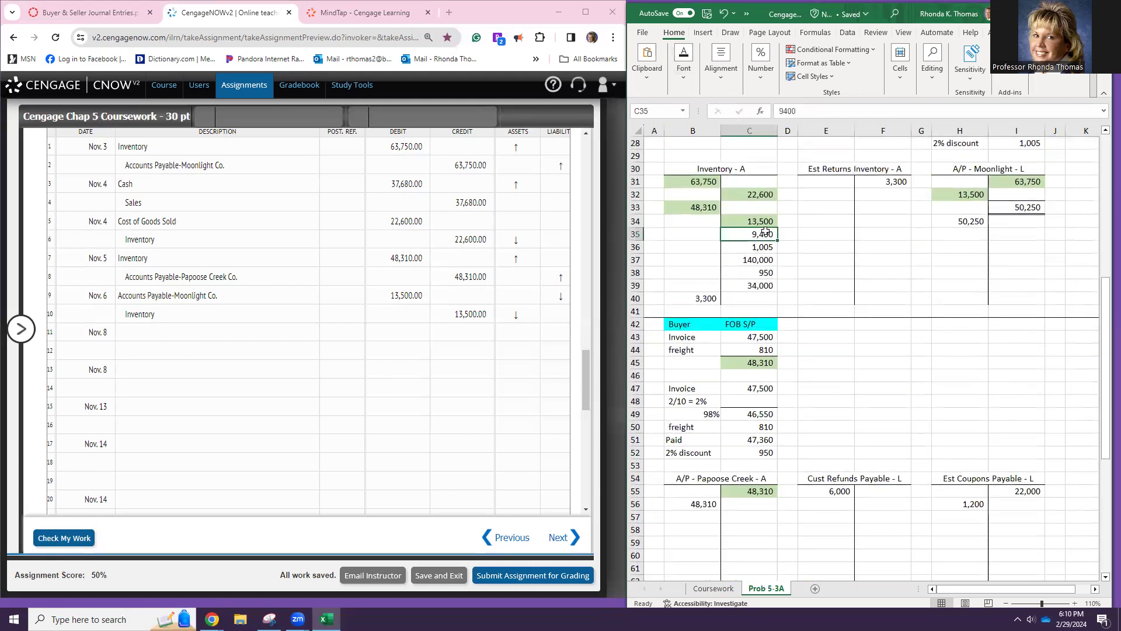
left_click(684, 63)
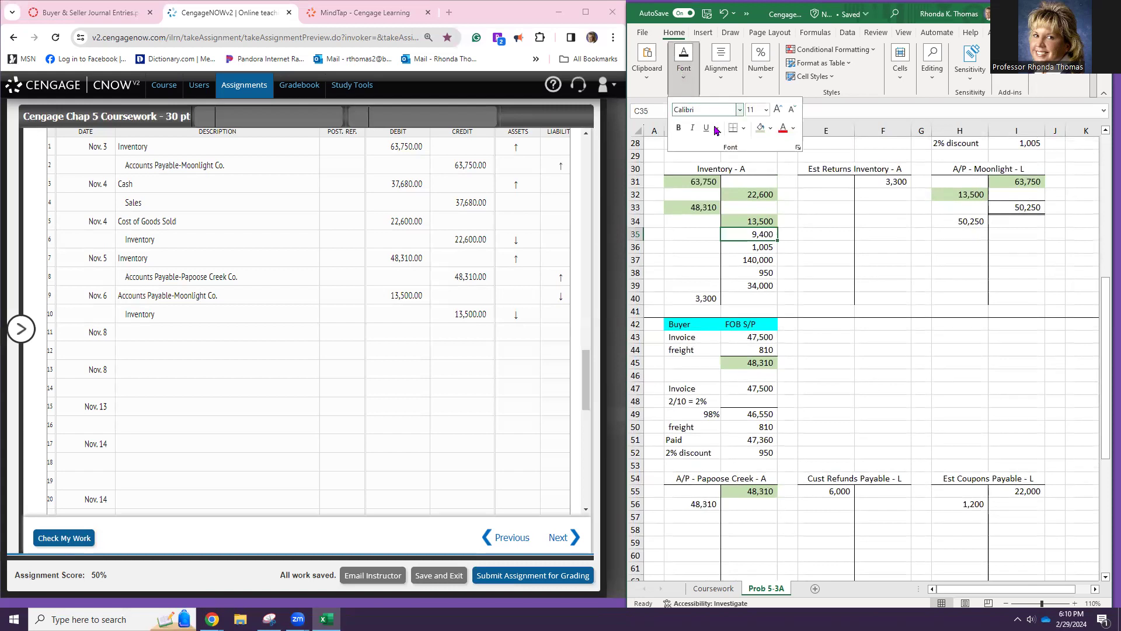
left_click(761, 128)
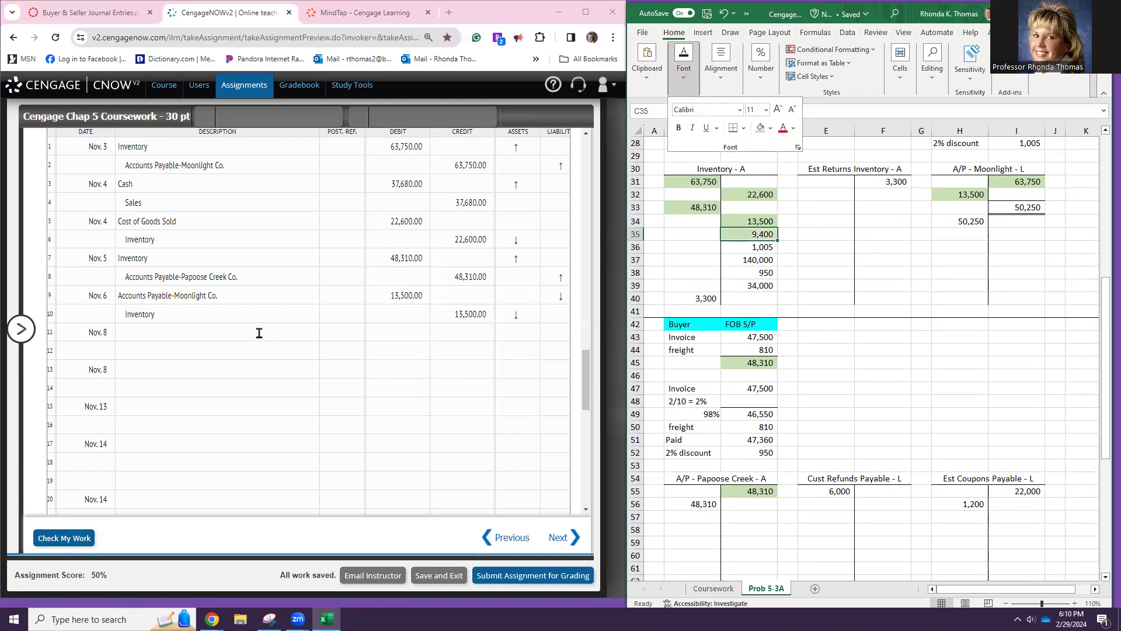
left_click(260, 333)
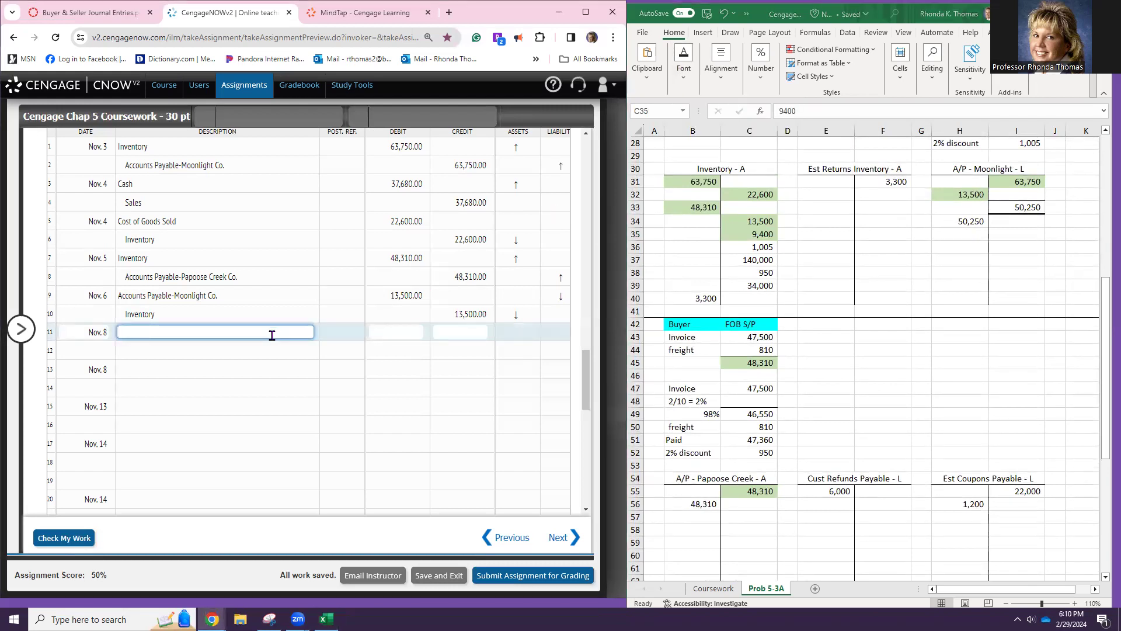
scroll(271, 335, "up", 10)
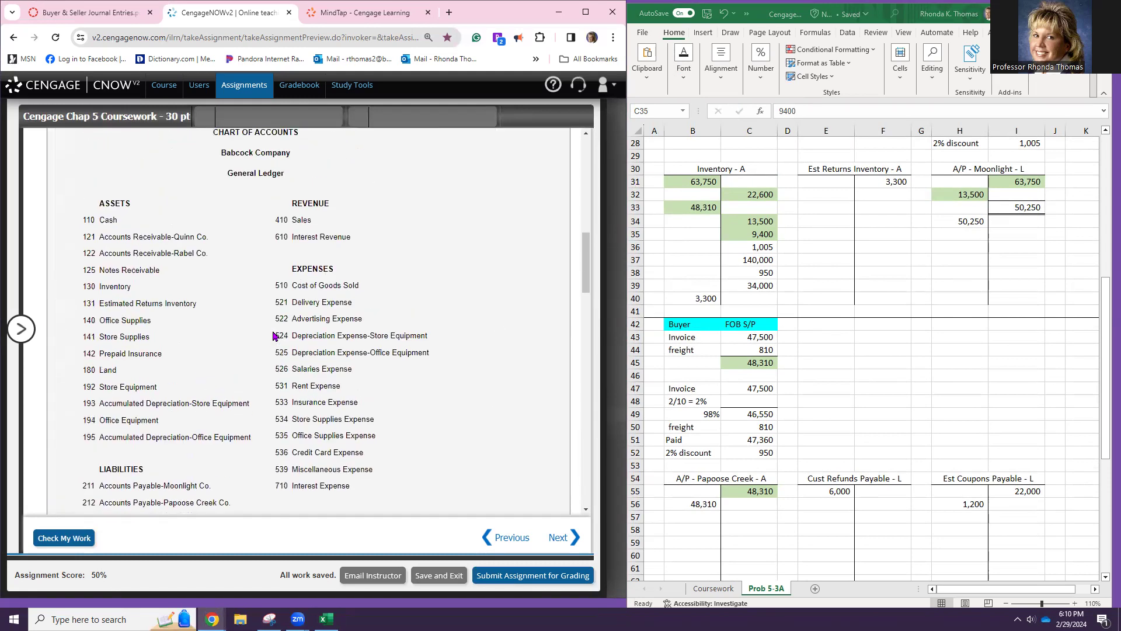
- Enter Accounts Receivable-Quinn Co. as the Nov. 8 debit account and Sales as the credit
triple_click(167, 237)
key("ctrl+c")
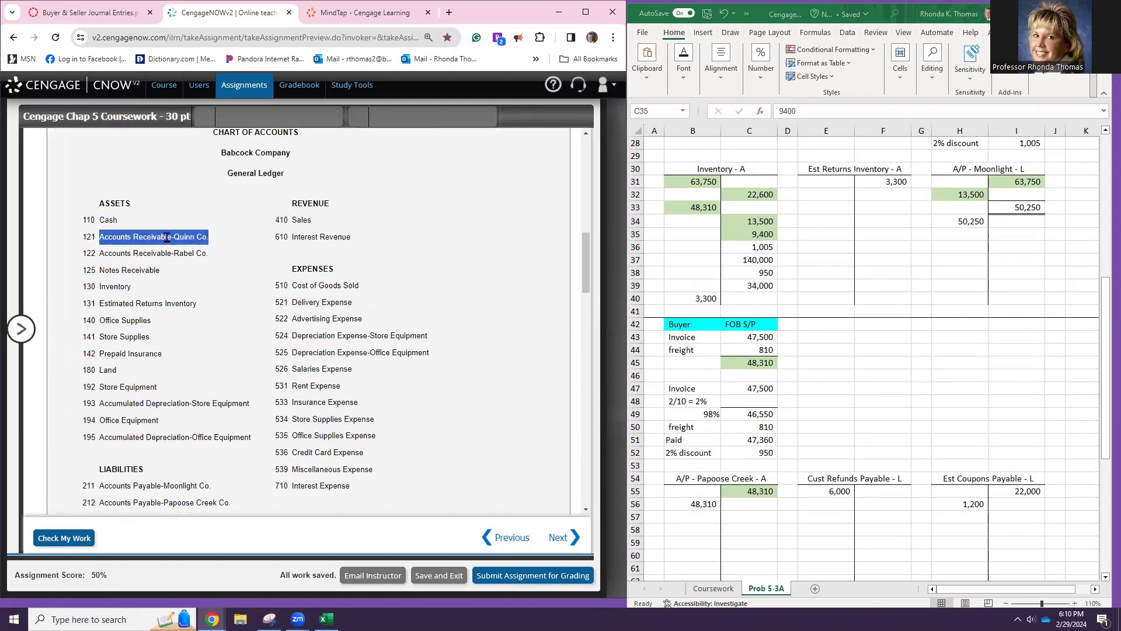
scroll(267, 288, "down", 10)
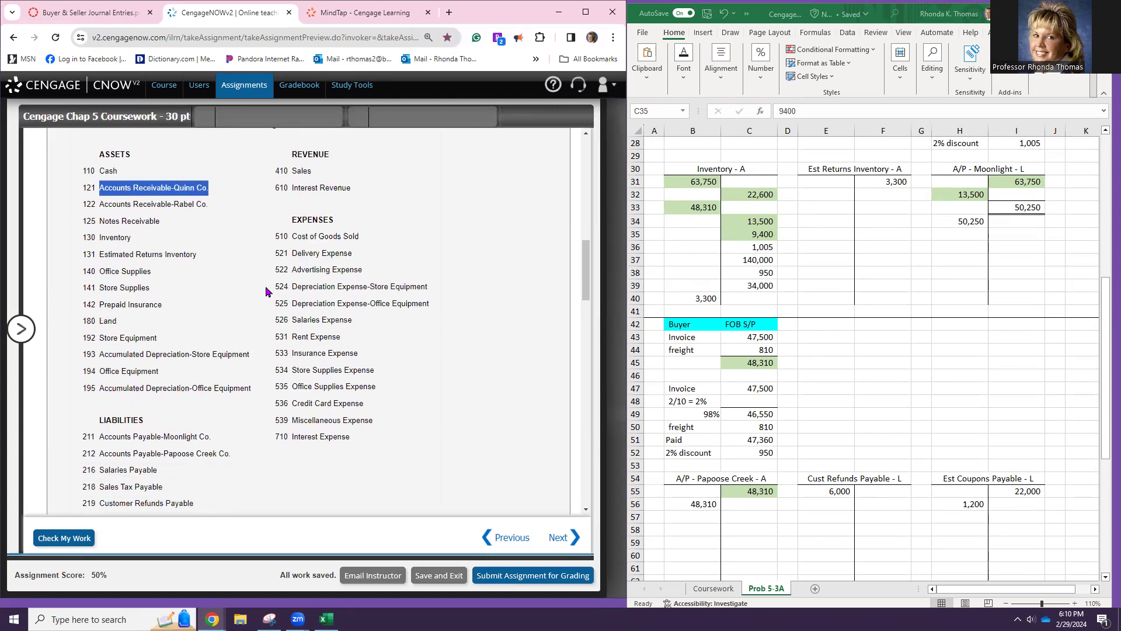
scroll(230, 393, "down", 1)
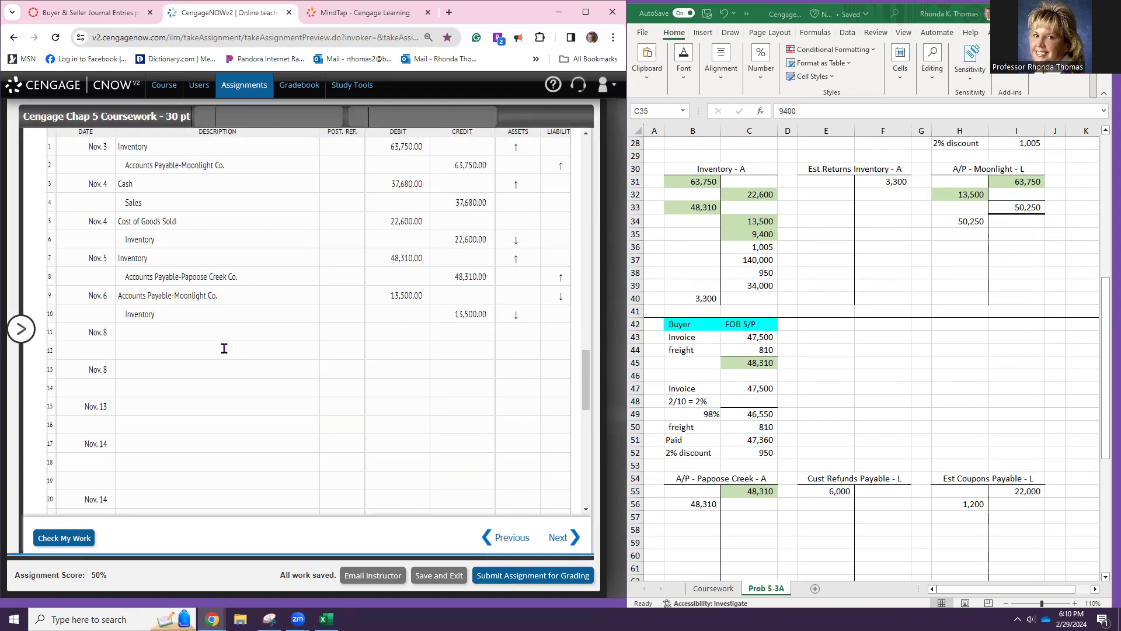
left_click(225, 335)
key("ctrl+v")
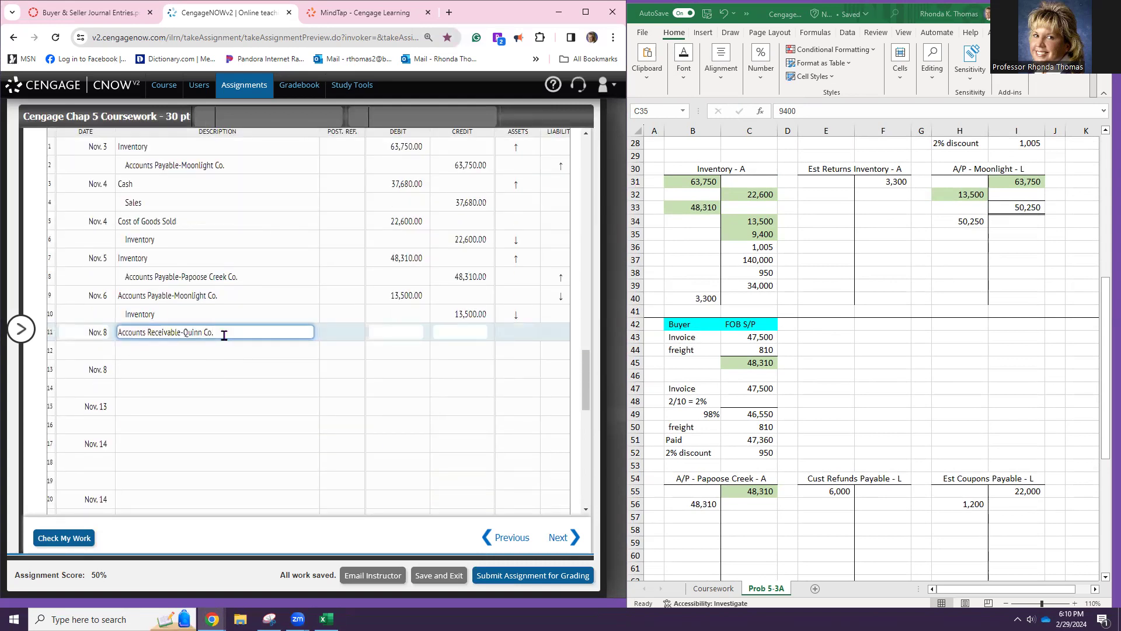
left_click(228, 348)
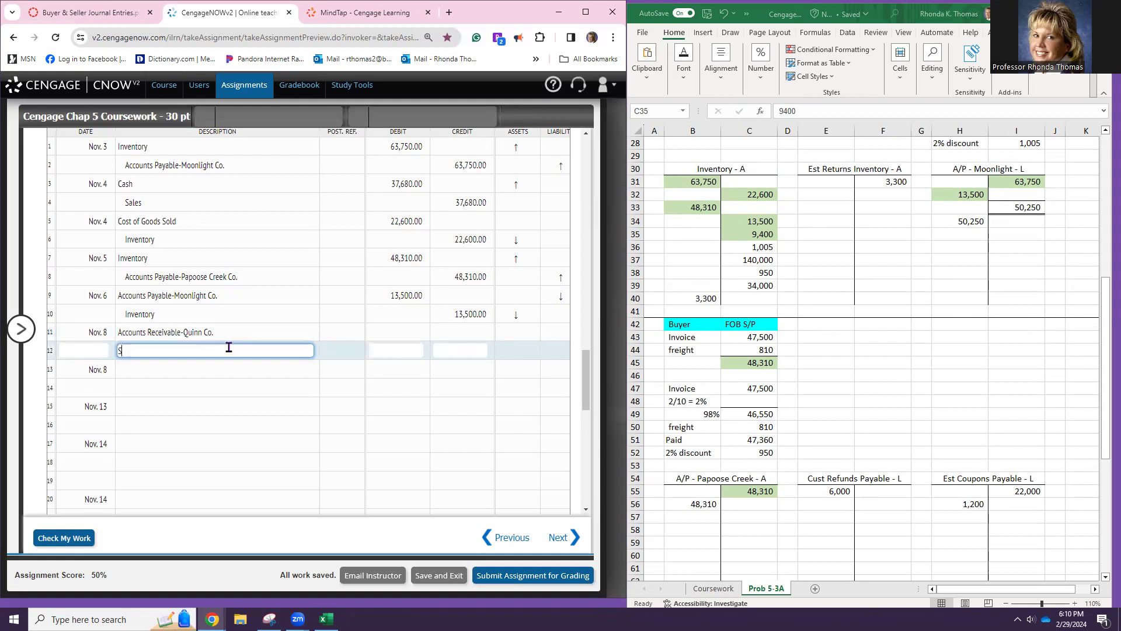
type("Sales")
key("Tab")
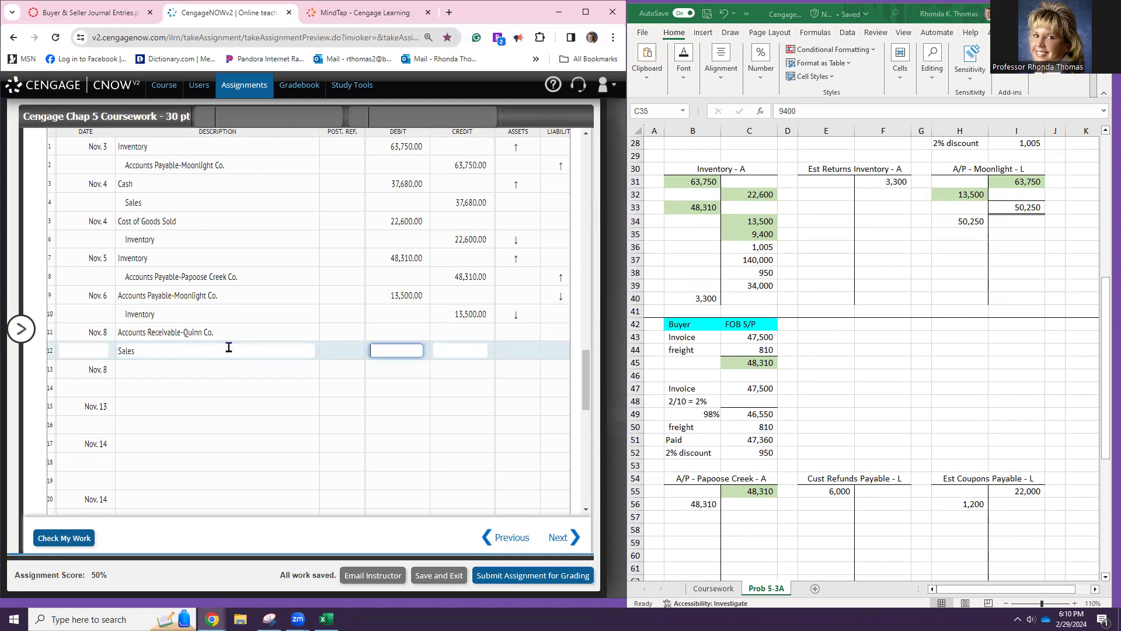
- Enter 15,600 as both the debit and credit amounts, then begin a Cost of Goods Sold line
left_click(379, 330)
type("15")
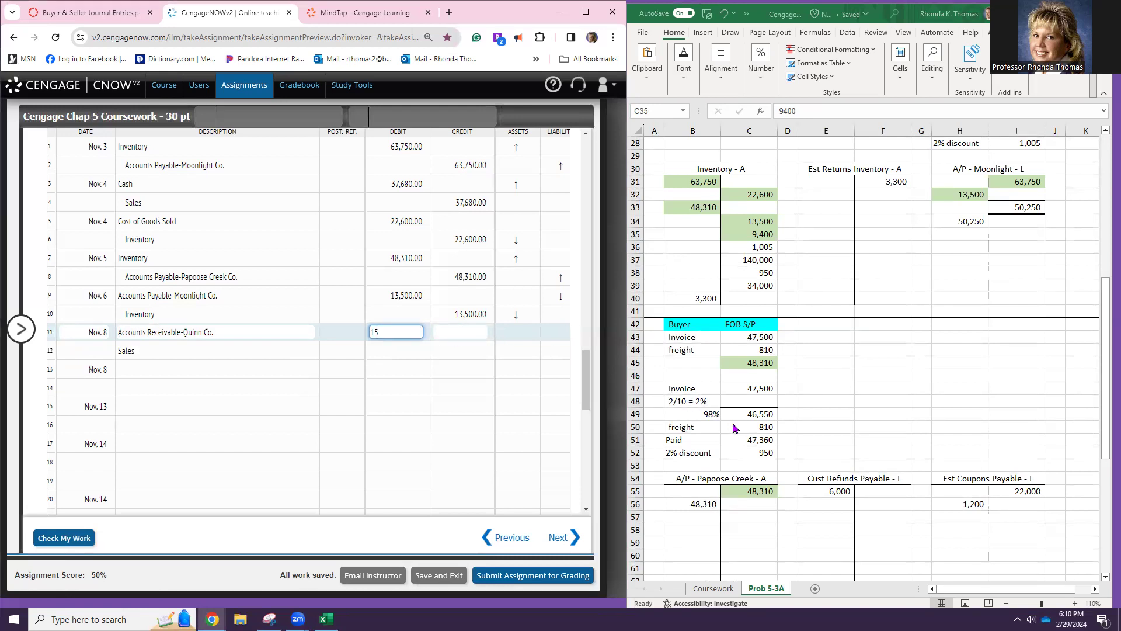
scroll(734, 428, "down", 5)
scroll(734, 429, "up", 7)
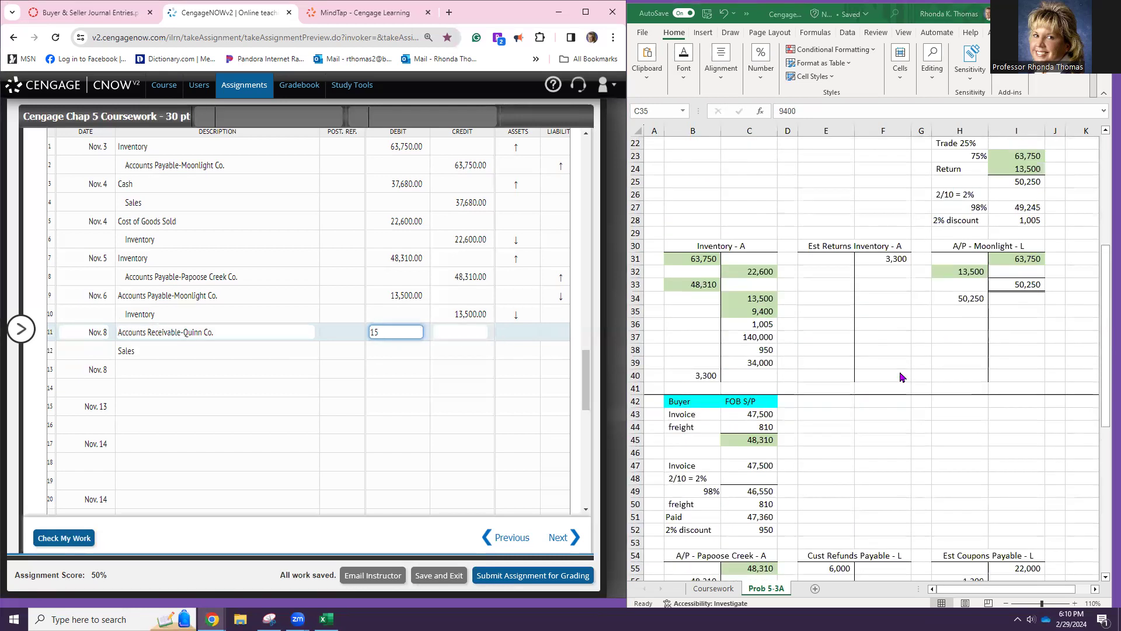
scroll(900, 377, "up", 5)
type("600")
left_click(526, 353)
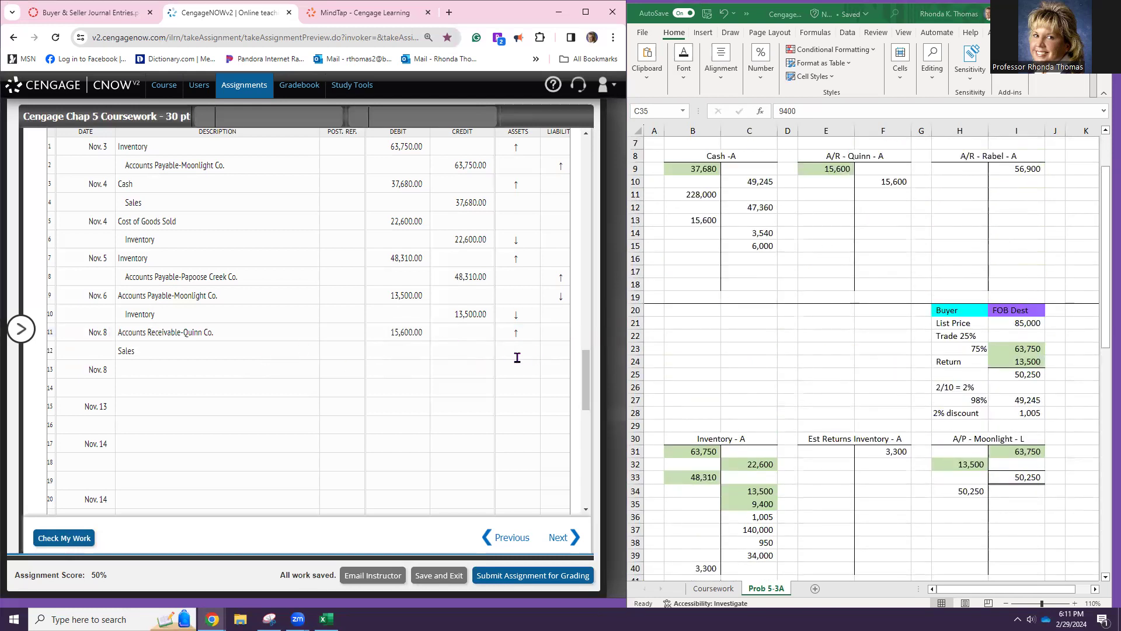
left_click(463, 351)
type("15,6")
type("00")
left_click(276, 379)
left_click(270, 368)
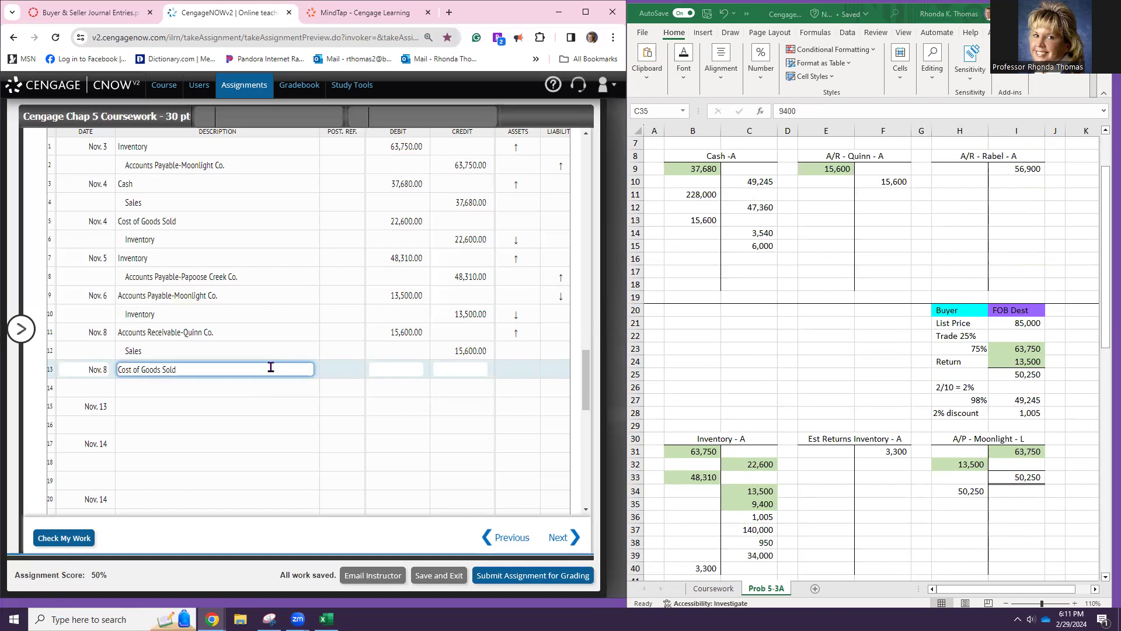
left_click(274, 387)
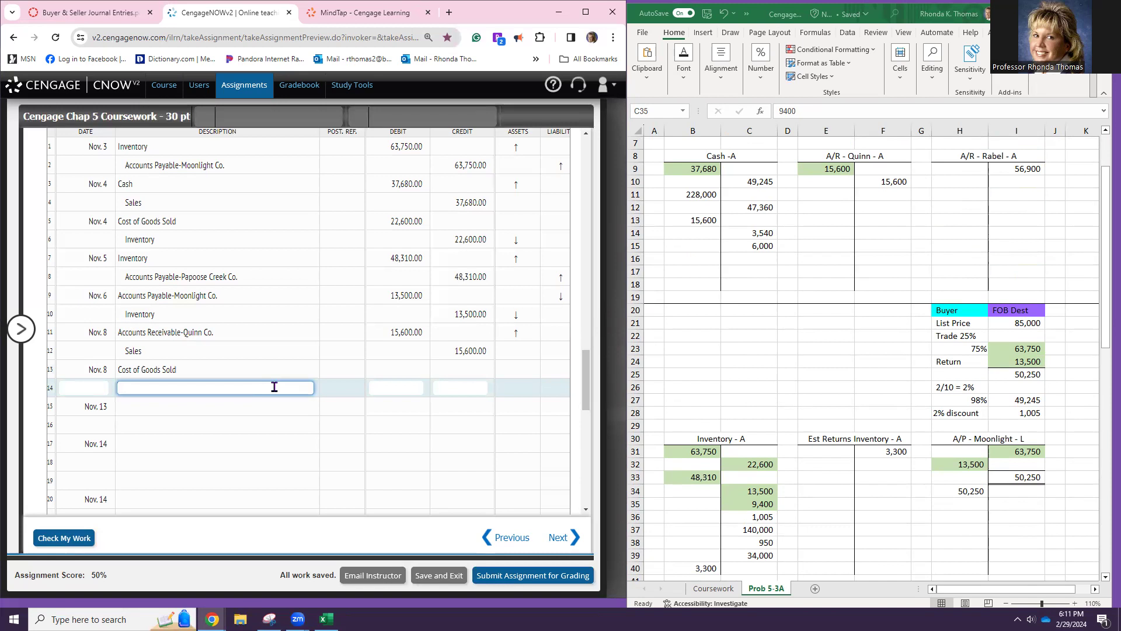
- Enter Inventory as the credit account and delete blank rows 67–71 in the Excel worksheet
type("Inventory")
key("Tab")
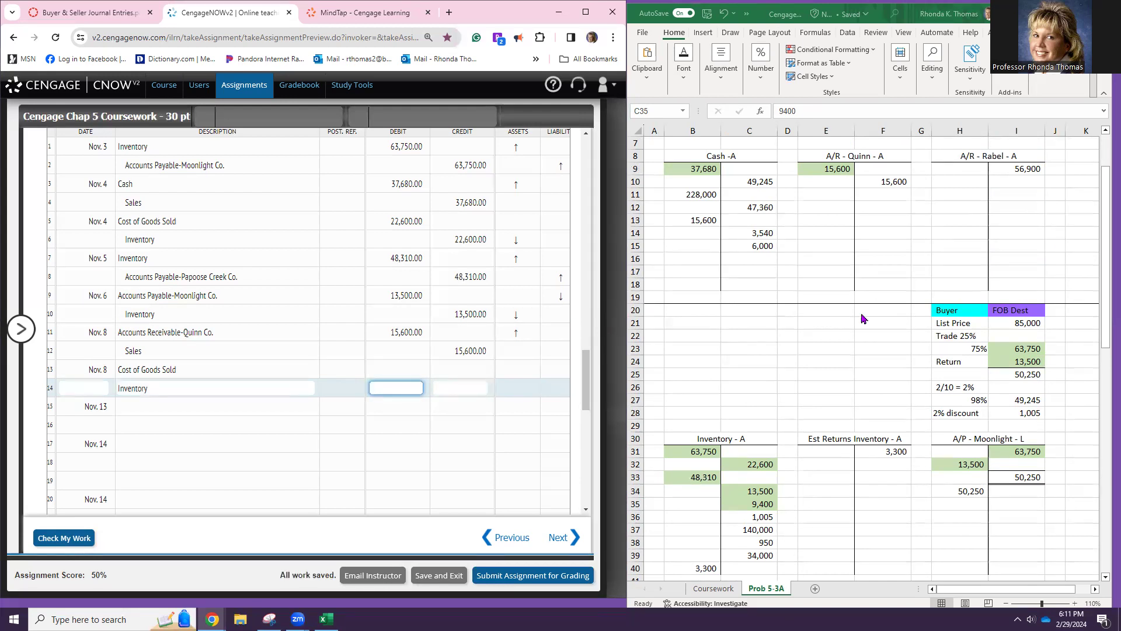
scroll(863, 318, "down", 13)
scroll(836, 423, "down", 2)
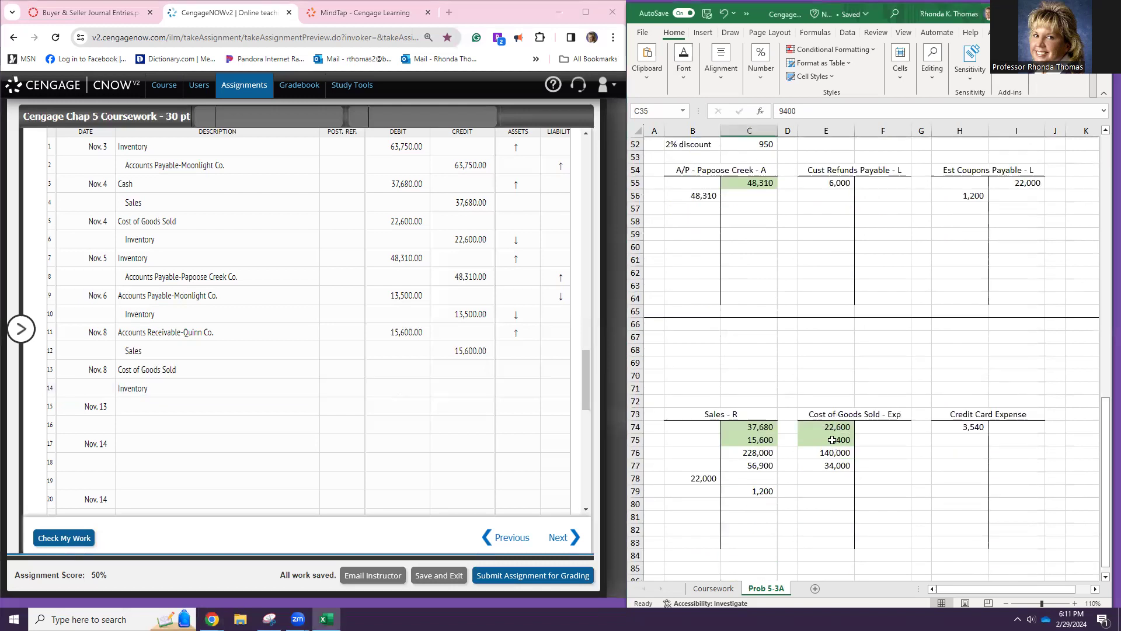
left_click(834, 444)
scroll(823, 462, "down", 4)
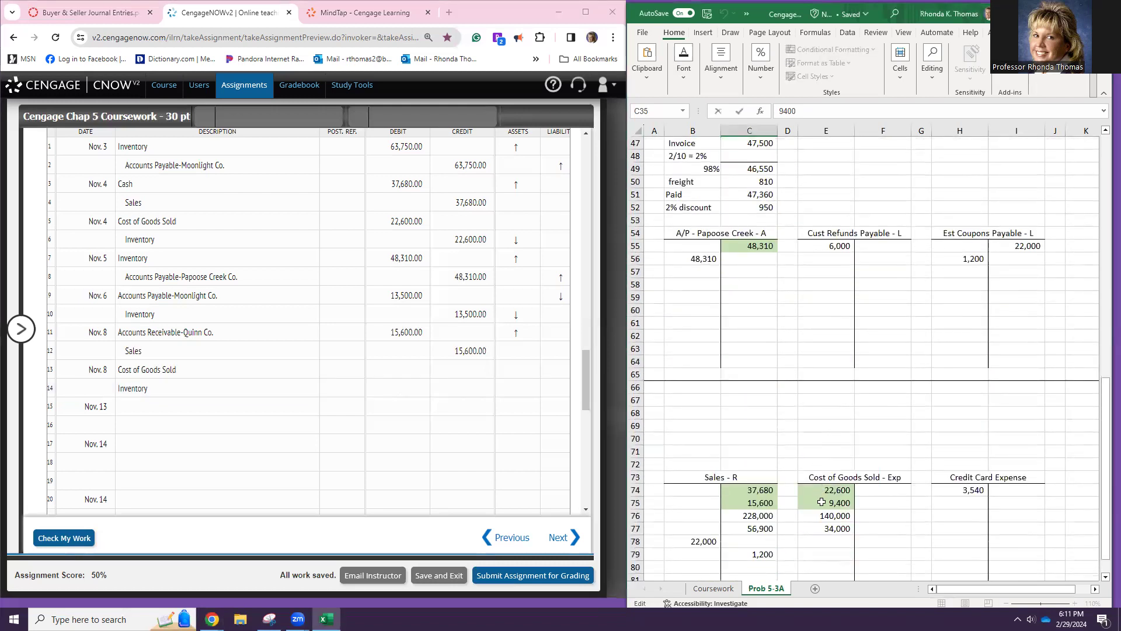
left_click(818, 504)
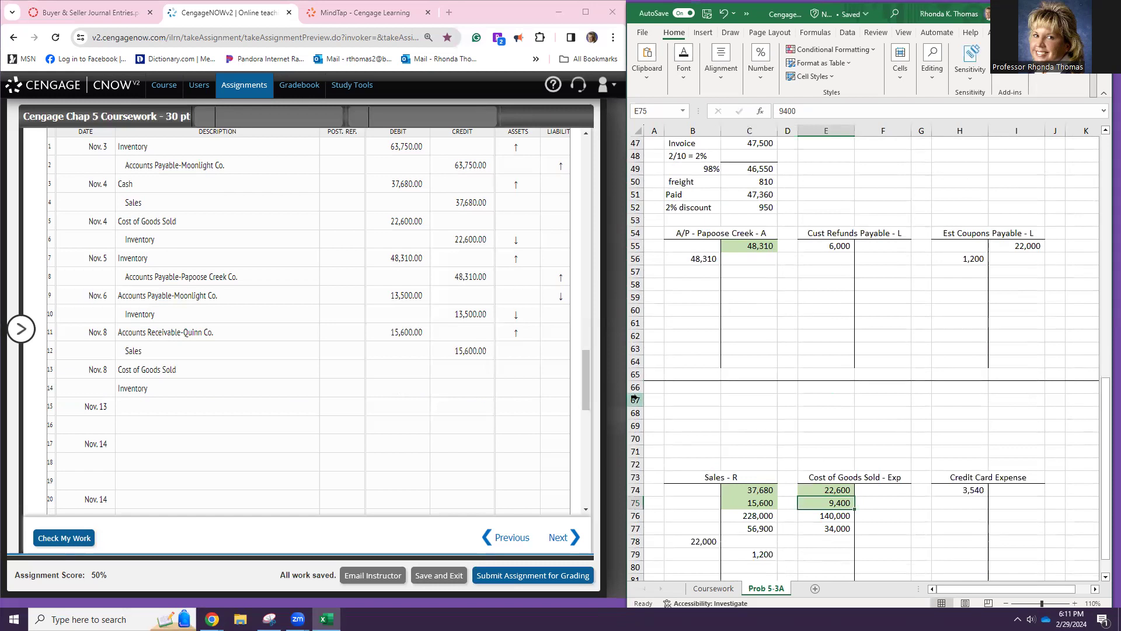
left_click_drag(636, 400, 642, 447)
right_click(642, 447)
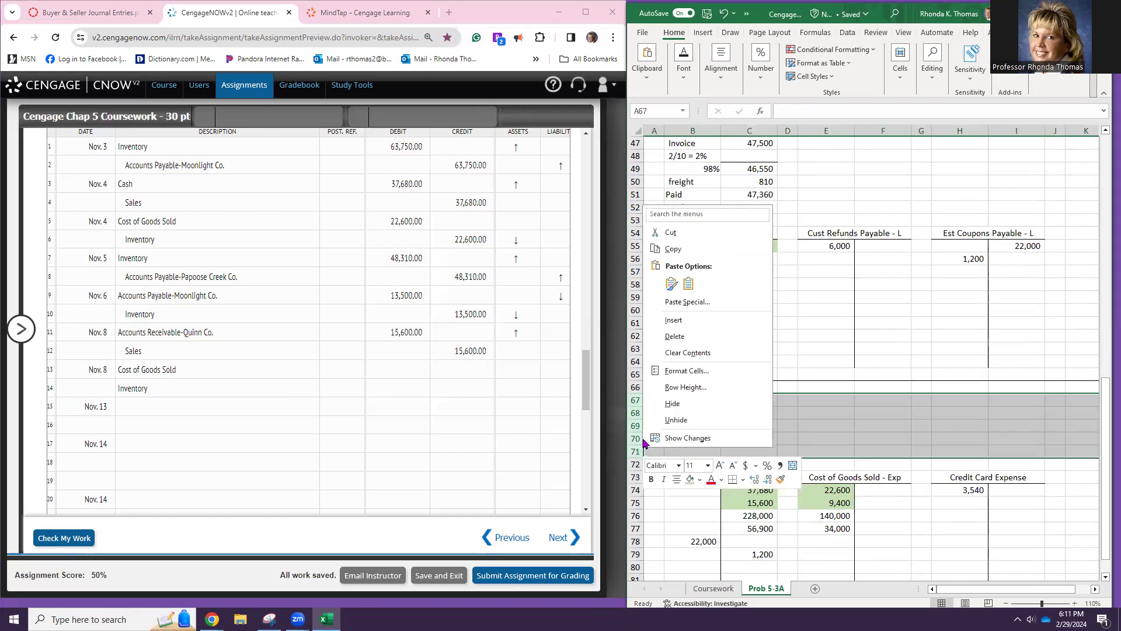
left_click(665, 338)
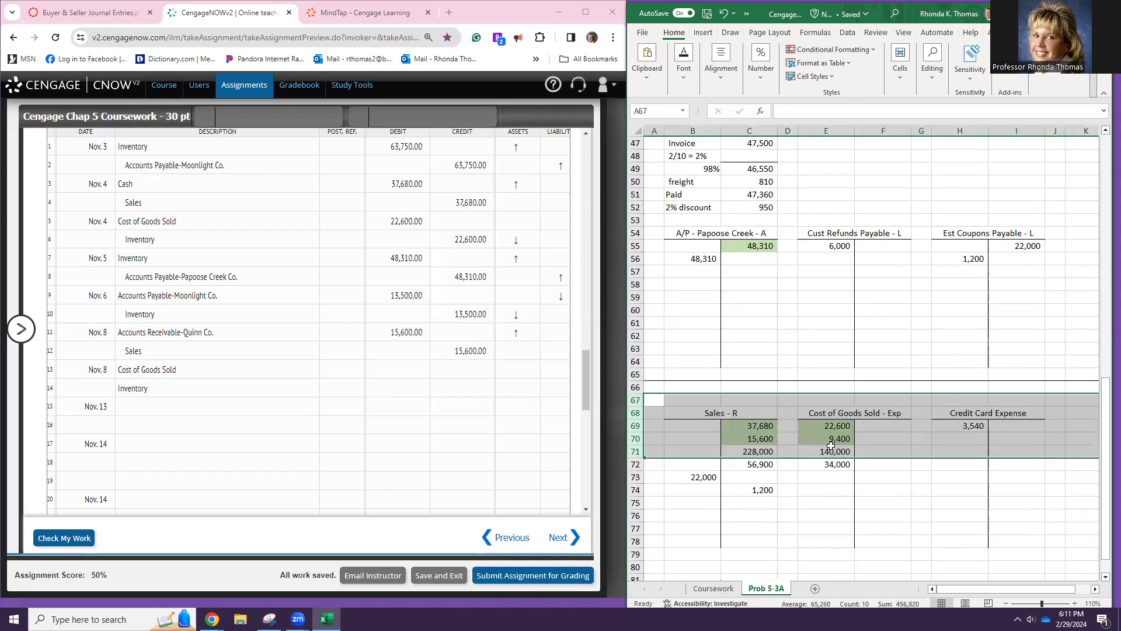
left_click(956, 429)
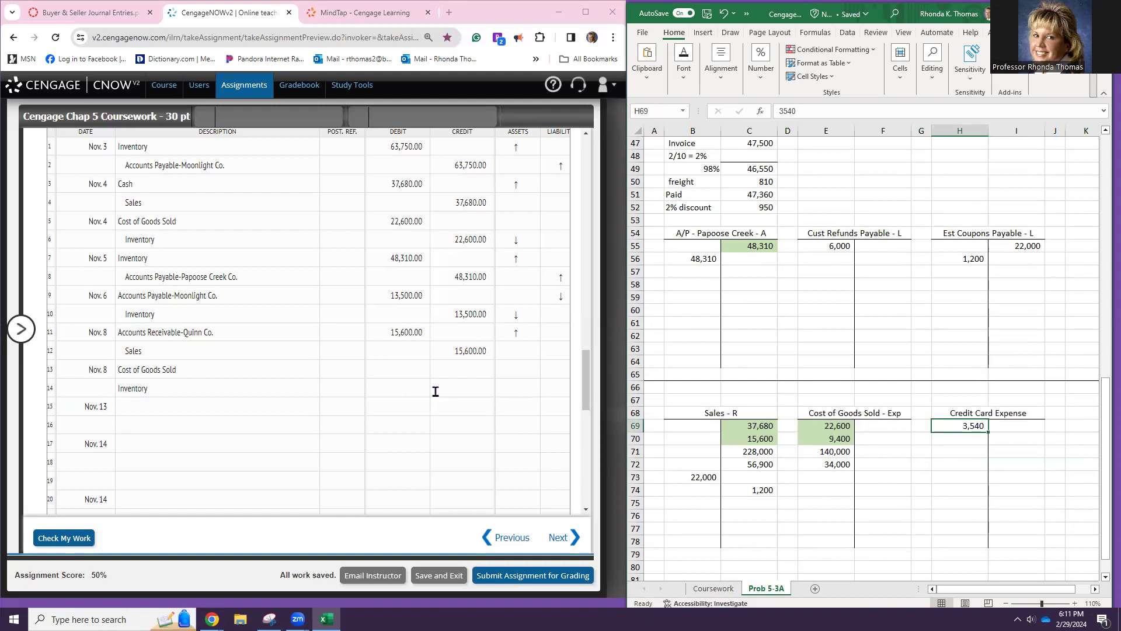
- Enter 9,400 as the Cost of Goods Sold debit and the Inventory credit
left_click(404, 371)
type("9")
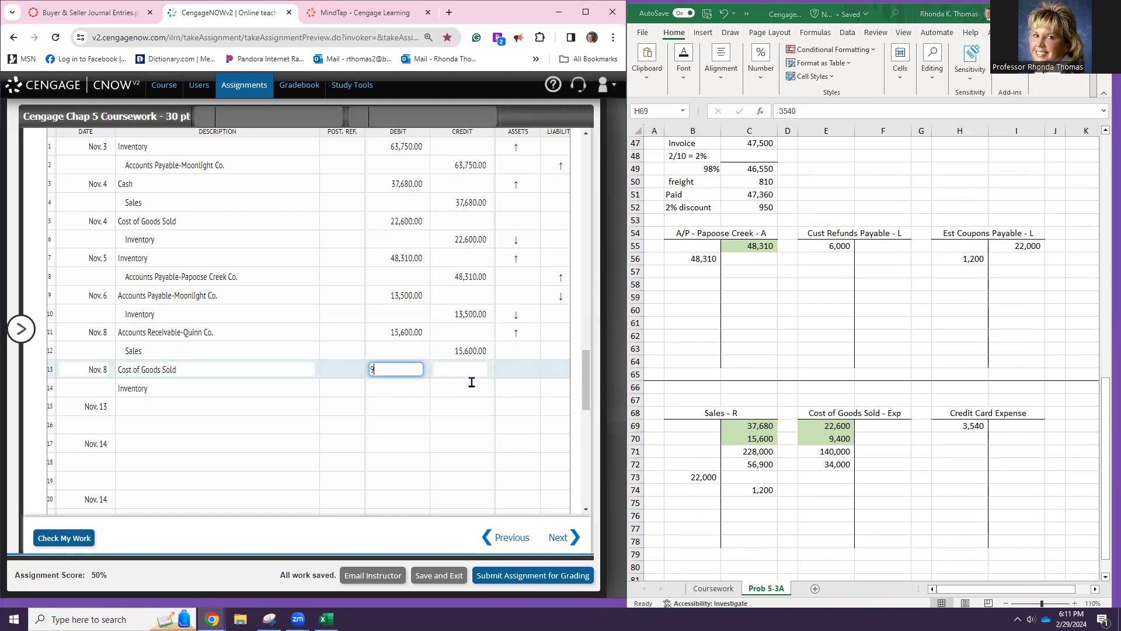
left_click(472, 385)
type("9,400")
left_click(269, 406)
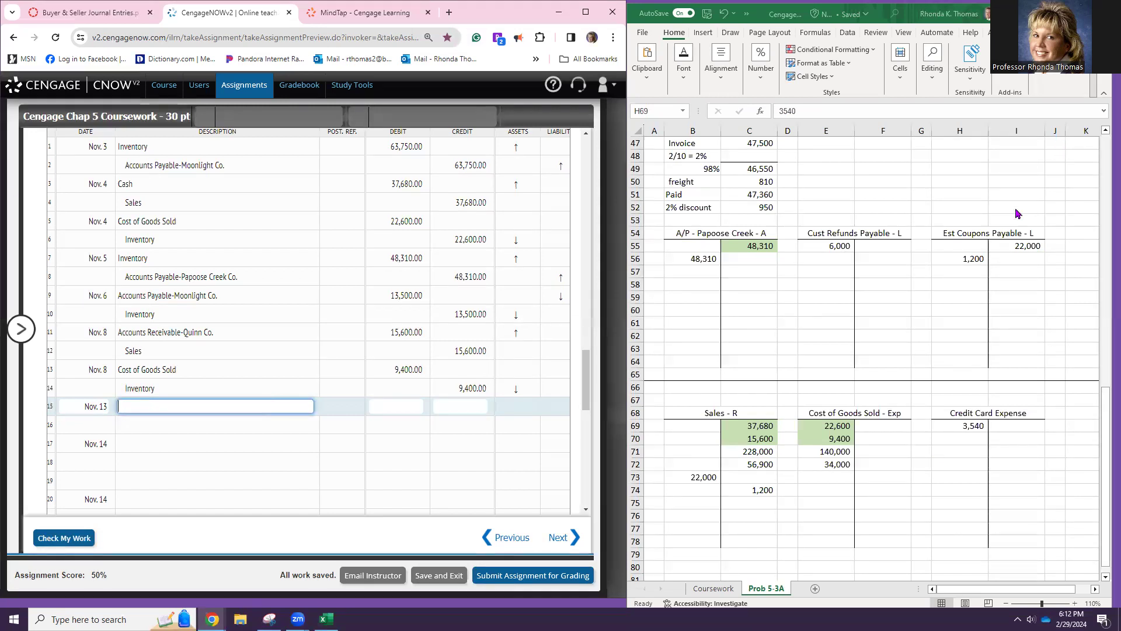
scroll(1003, 220, "up", 3)
scroll(1003, 220, "up", 6)
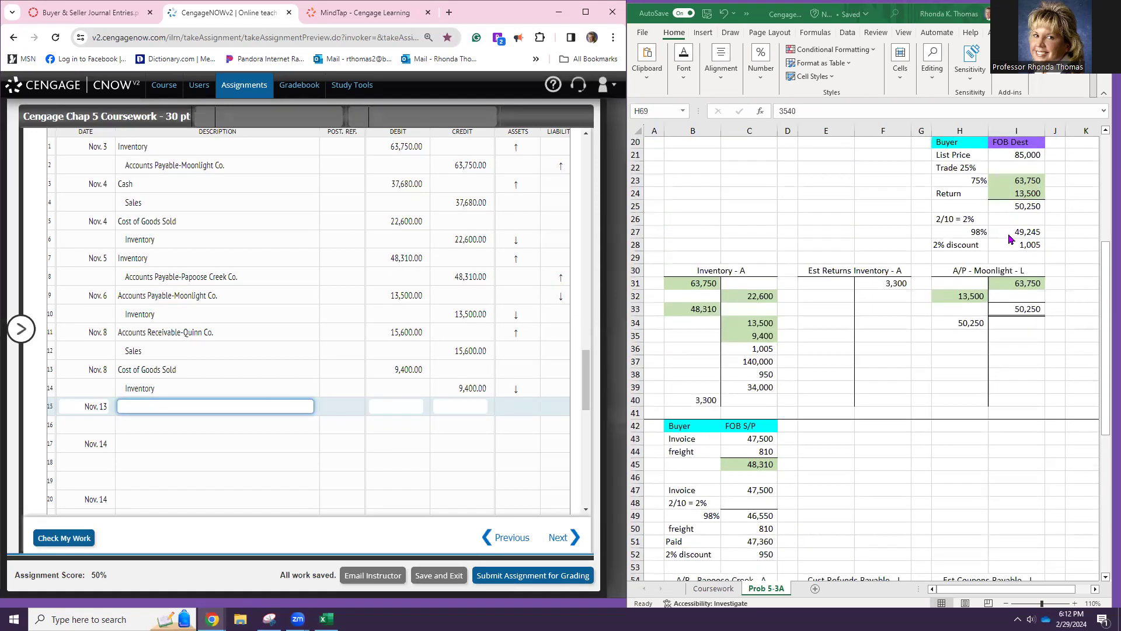
scroll(1008, 245, "up", 1)
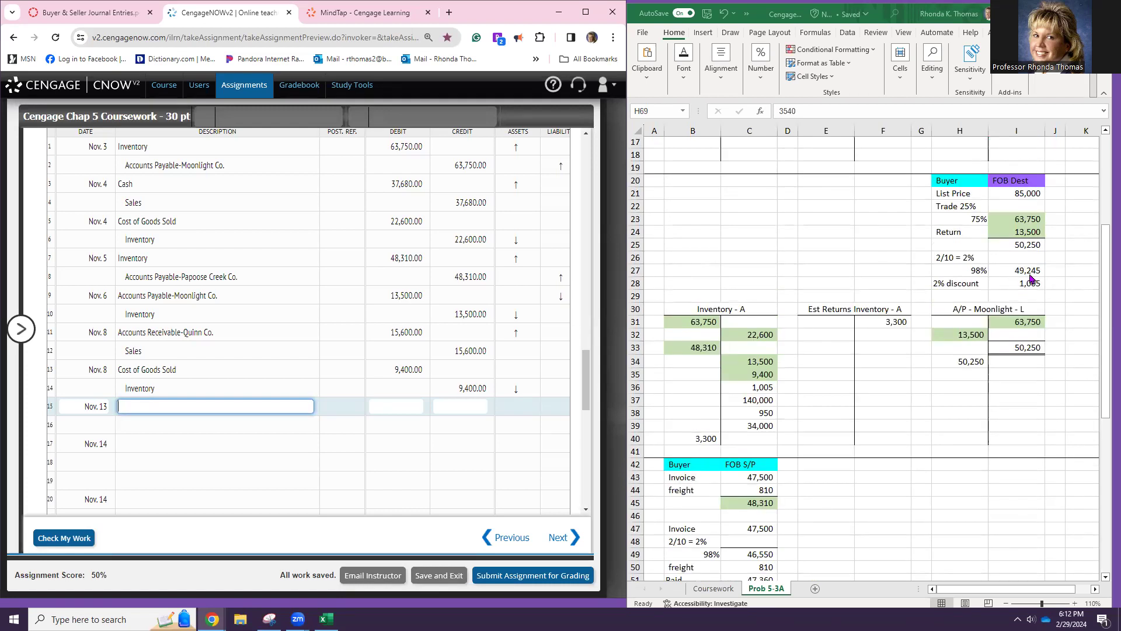
left_click(1005, 248)
left_click(1003, 241)
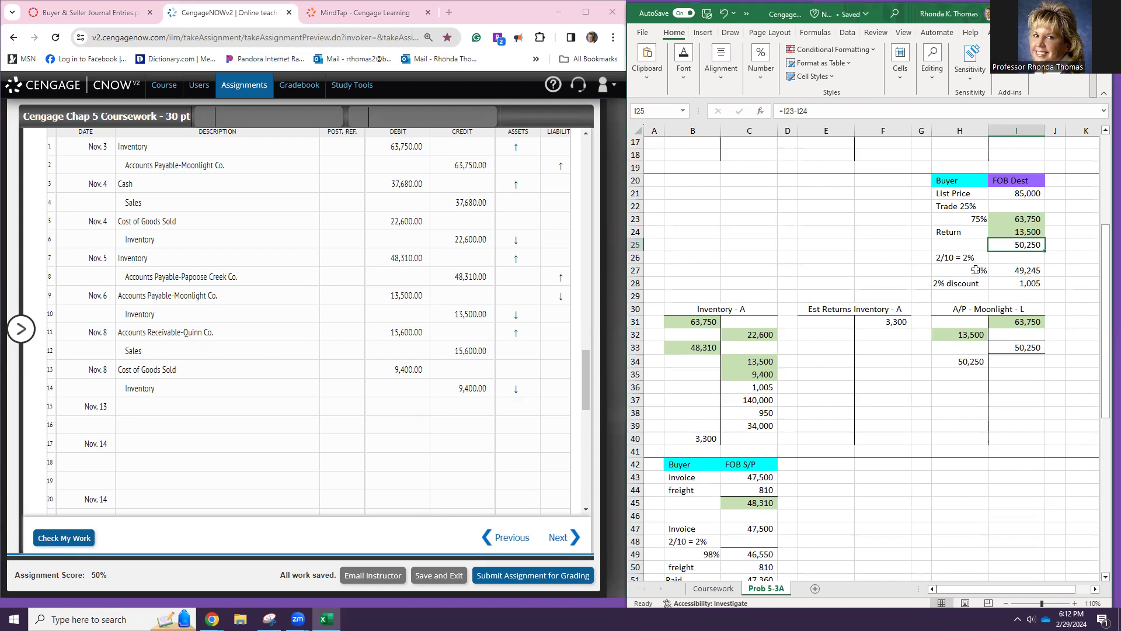
- Shade the 49,245 payment and both 50,250 amounts green in Excel
left_click(1006, 268)
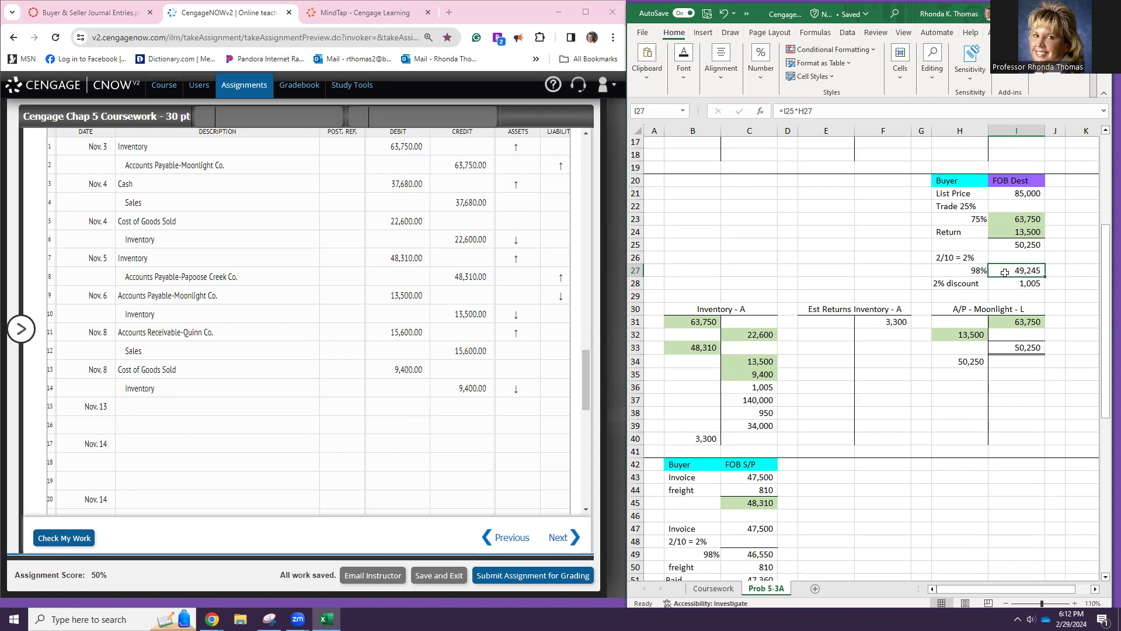
left_click(692, 73)
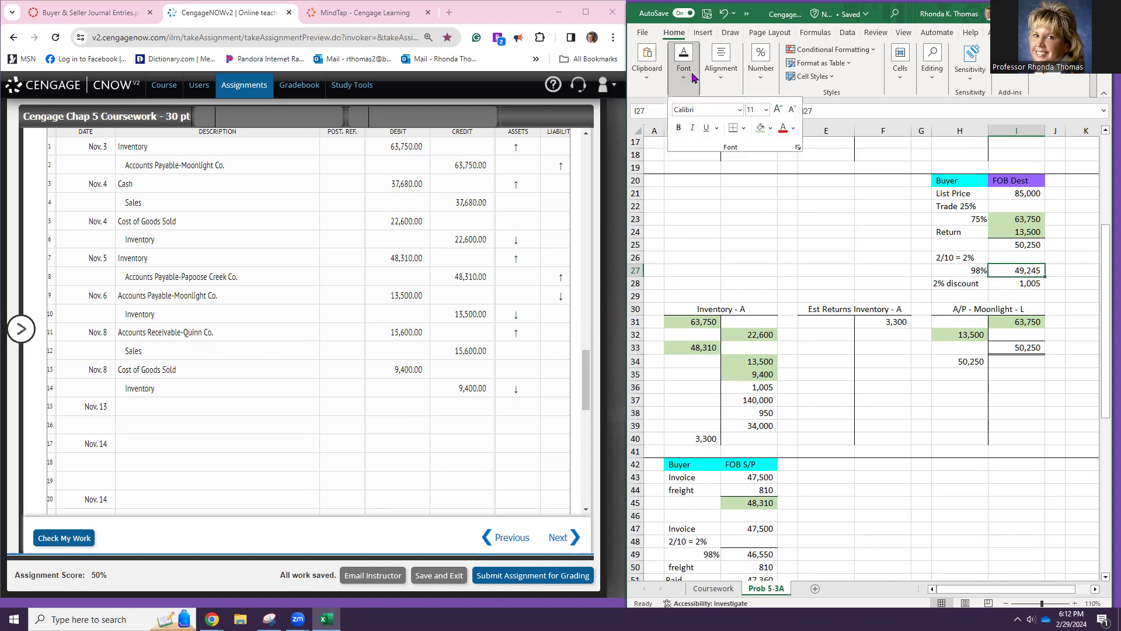
left_click(760, 127)
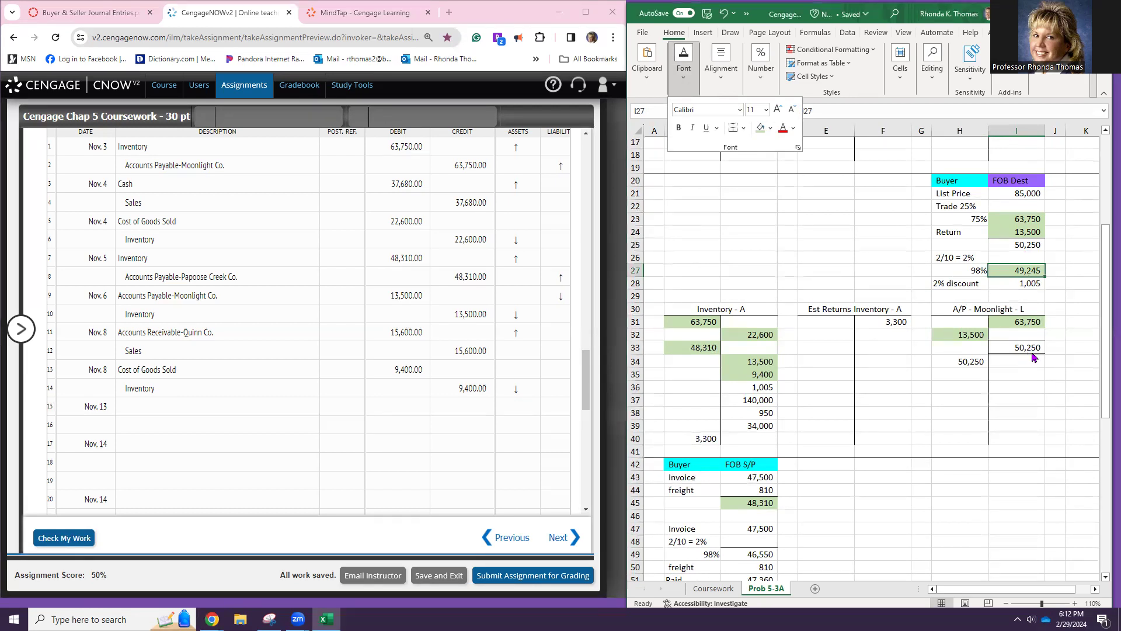
left_click(972, 362)
left_click(972, 362)
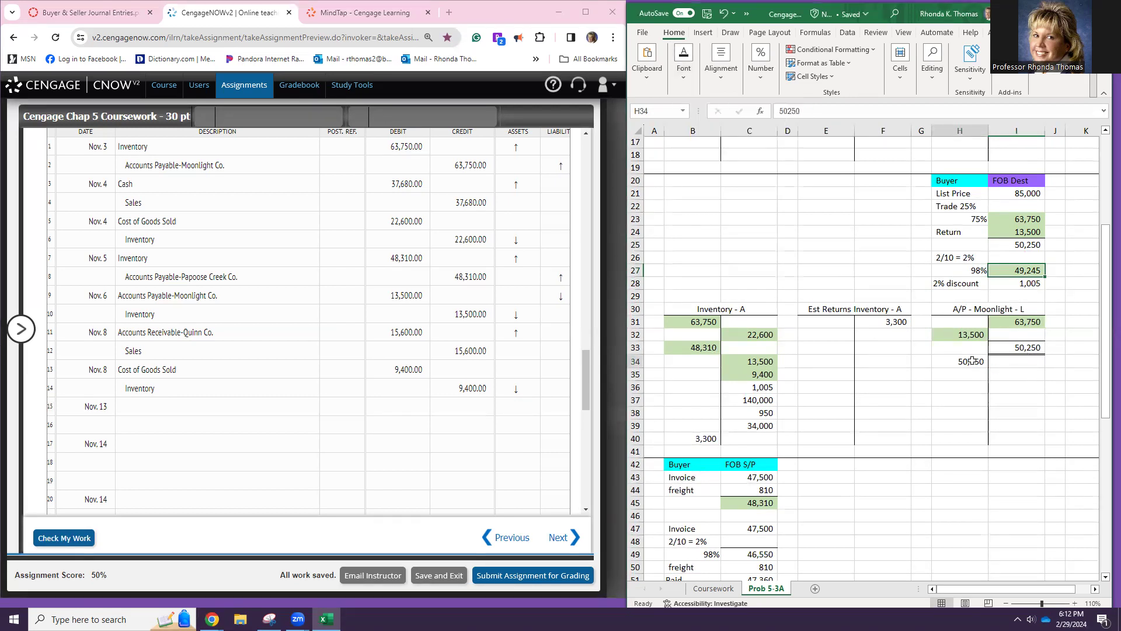
left_click(684, 65)
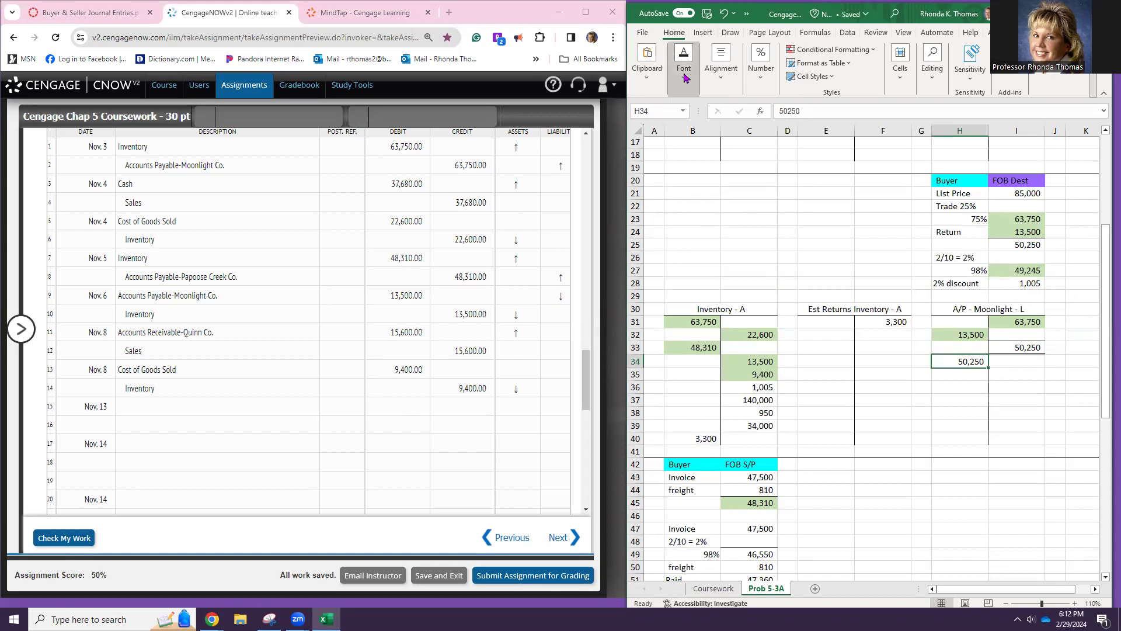
left_click(761, 128)
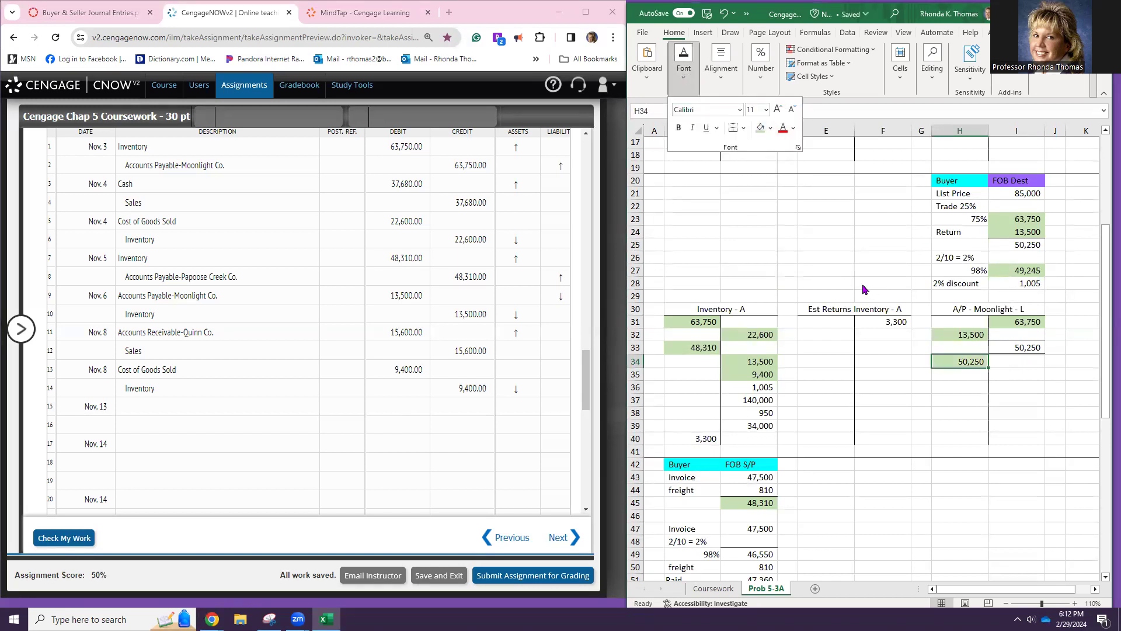
left_click(1012, 250)
left_click(1012, 250)
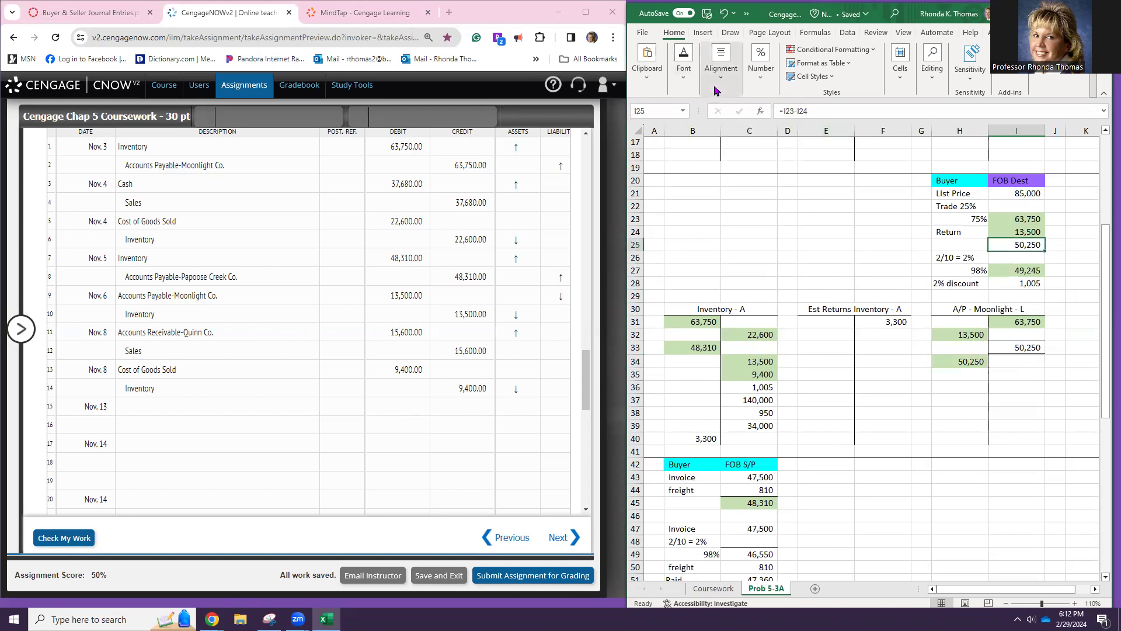
left_click(685, 65)
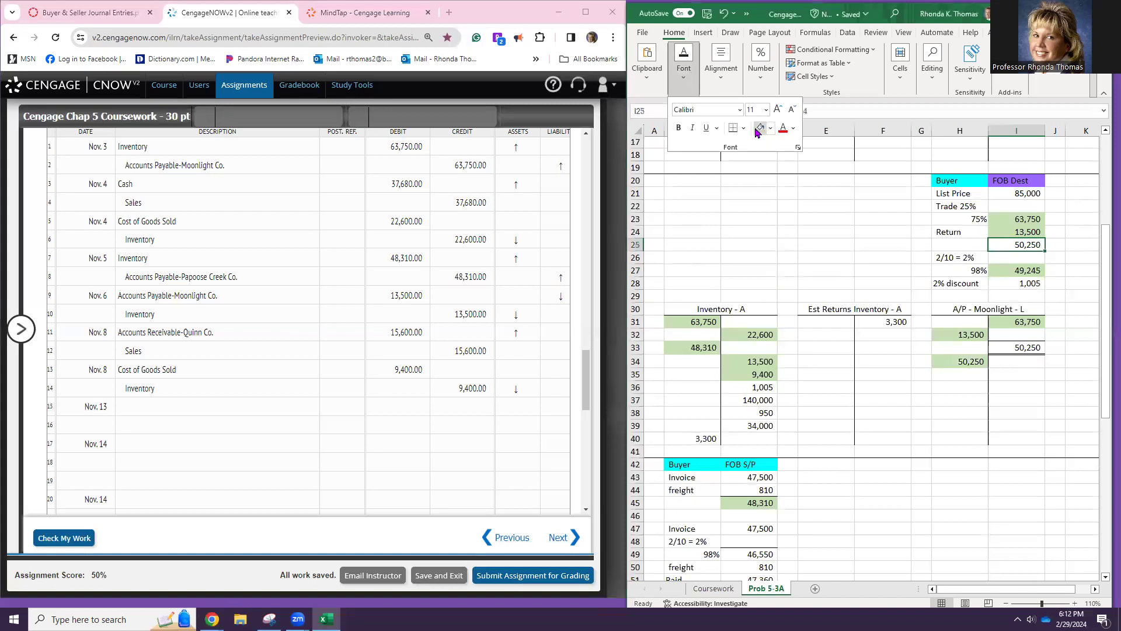
left_click(760, 127)
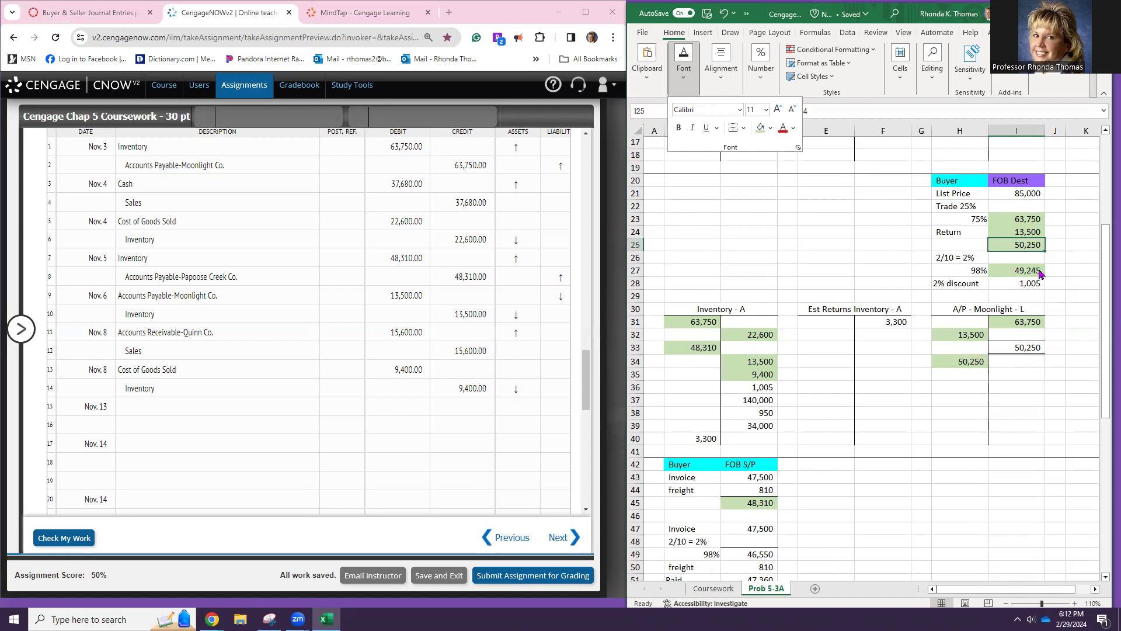
left_click(1062, 268)
- Label the 49,245 payment CASH and shade the 49,245 Cash credit green
left_click(1057, 271)
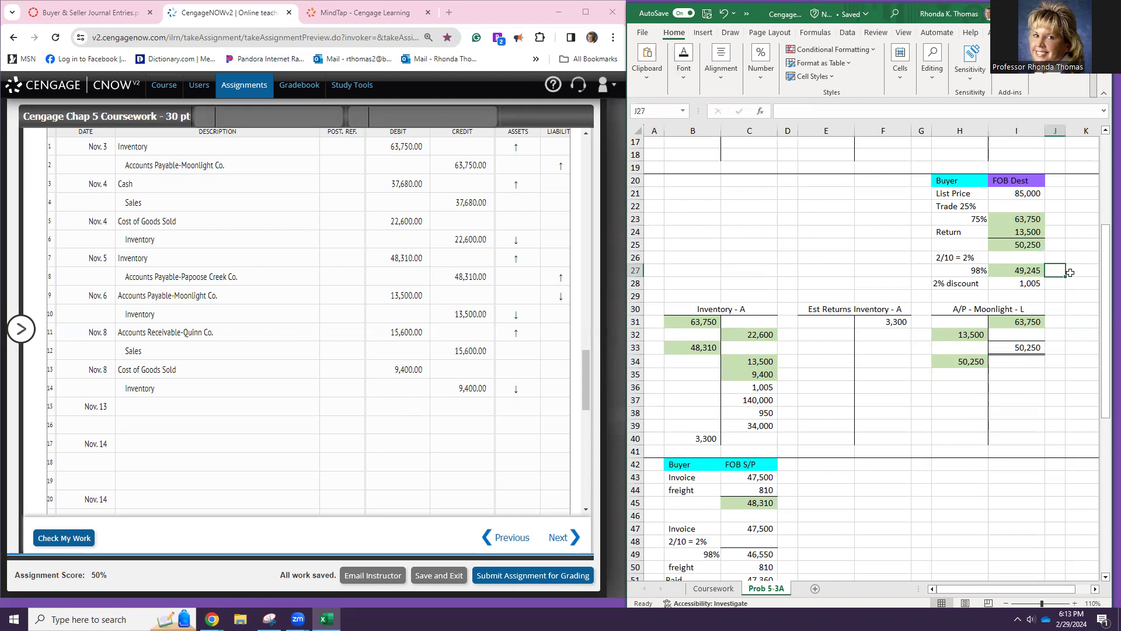
type("CASH")
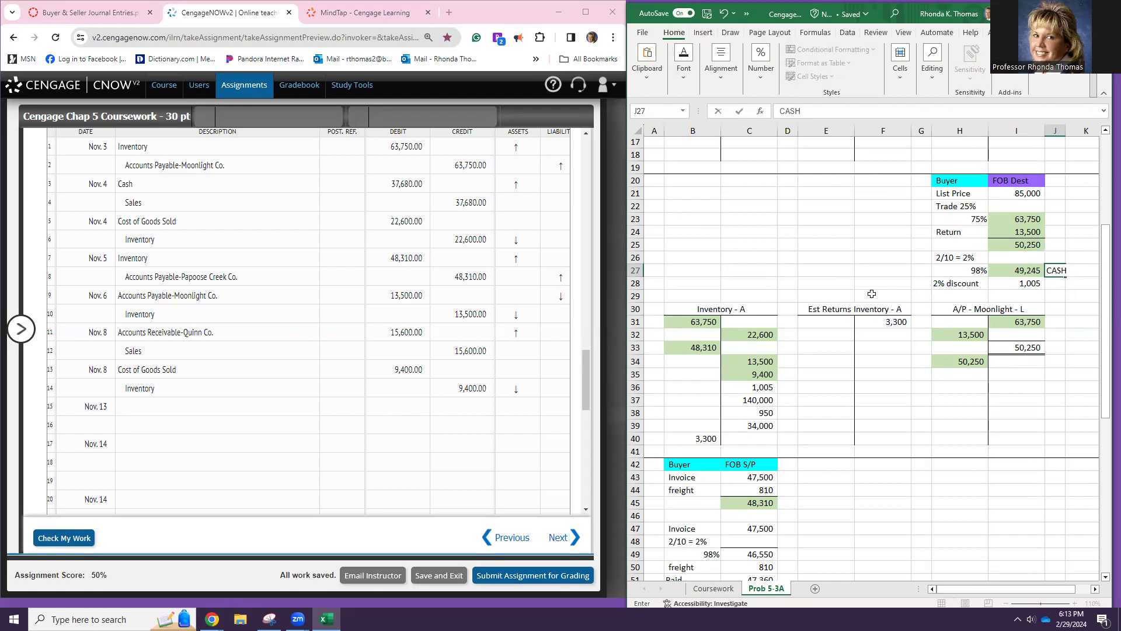
scroll(798, 428, "down", 6)
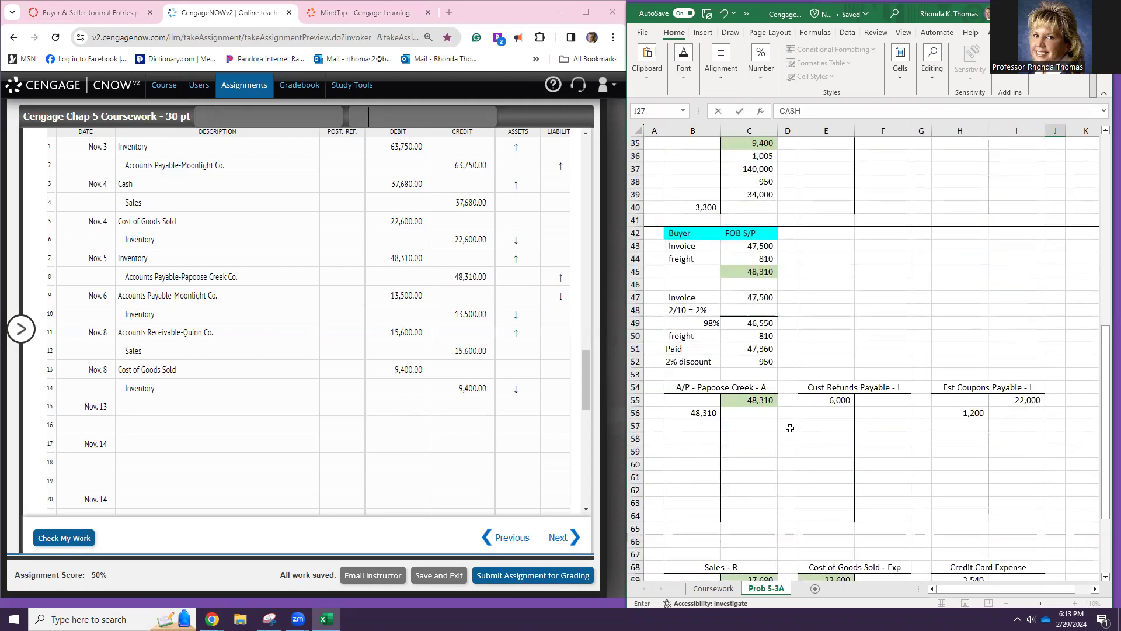
scroll(790, 428, "up", 11)
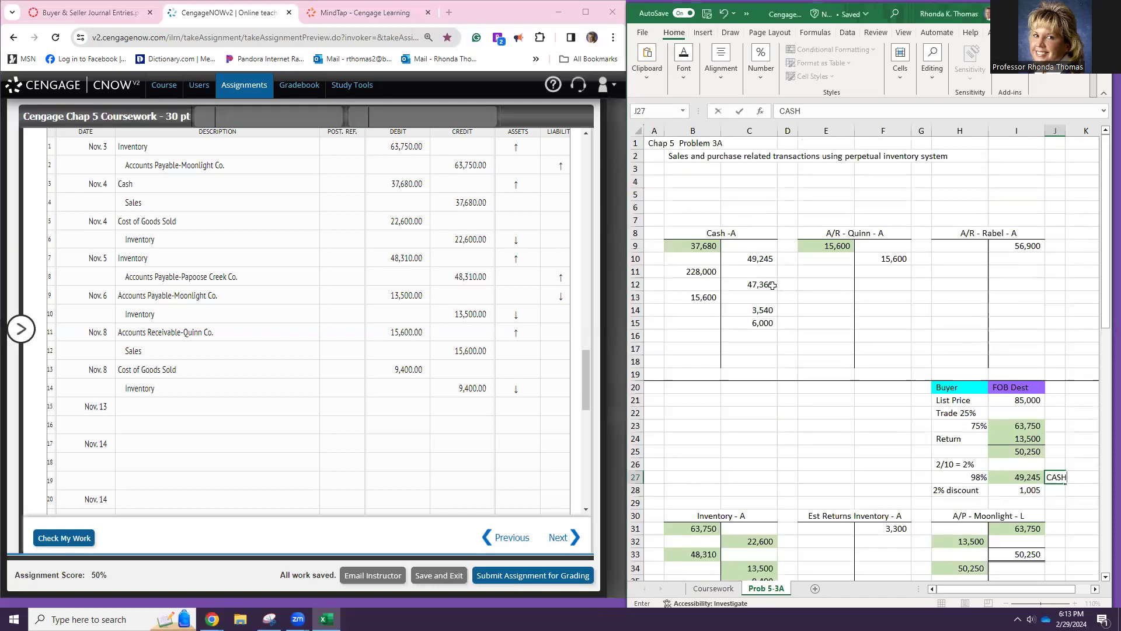
left_click(742, 259)
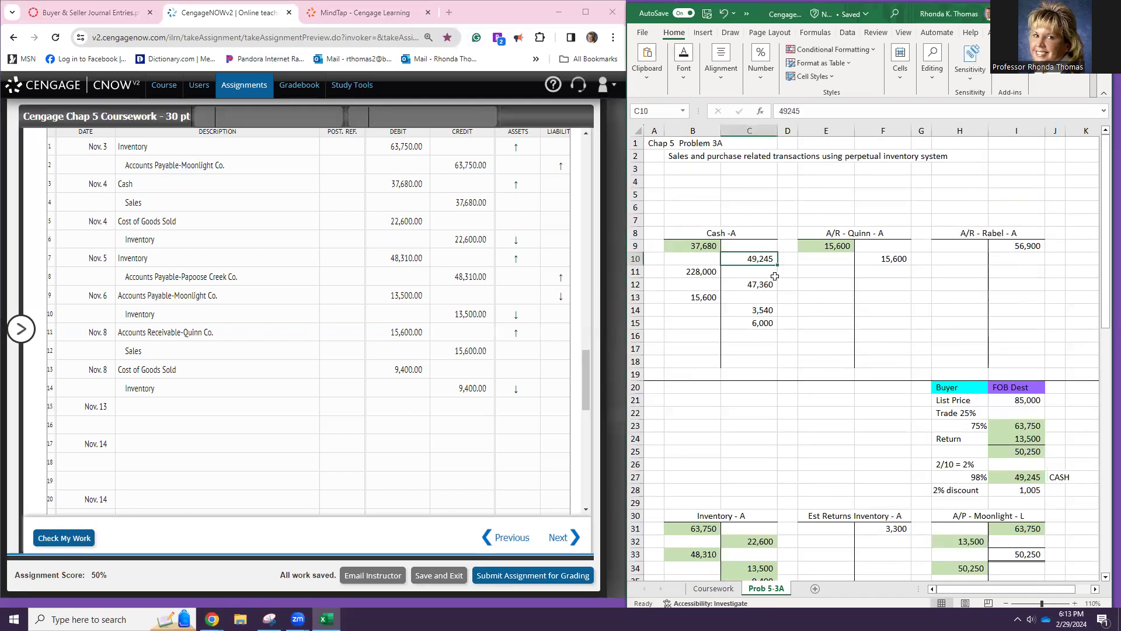
left_click(687, 73)
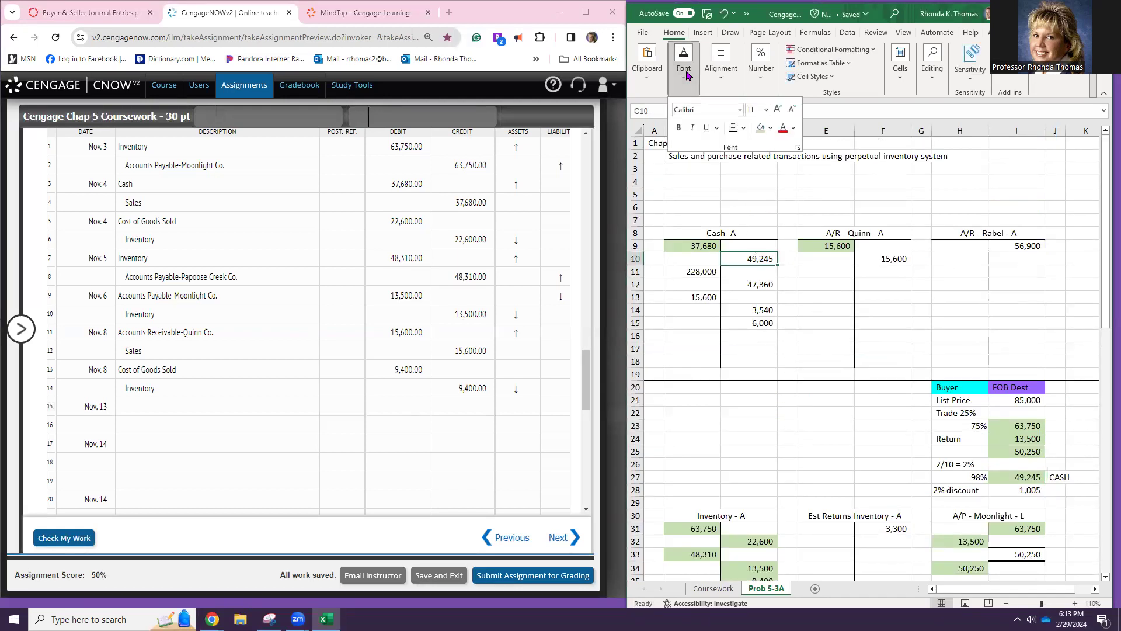
left_click(761, 128)
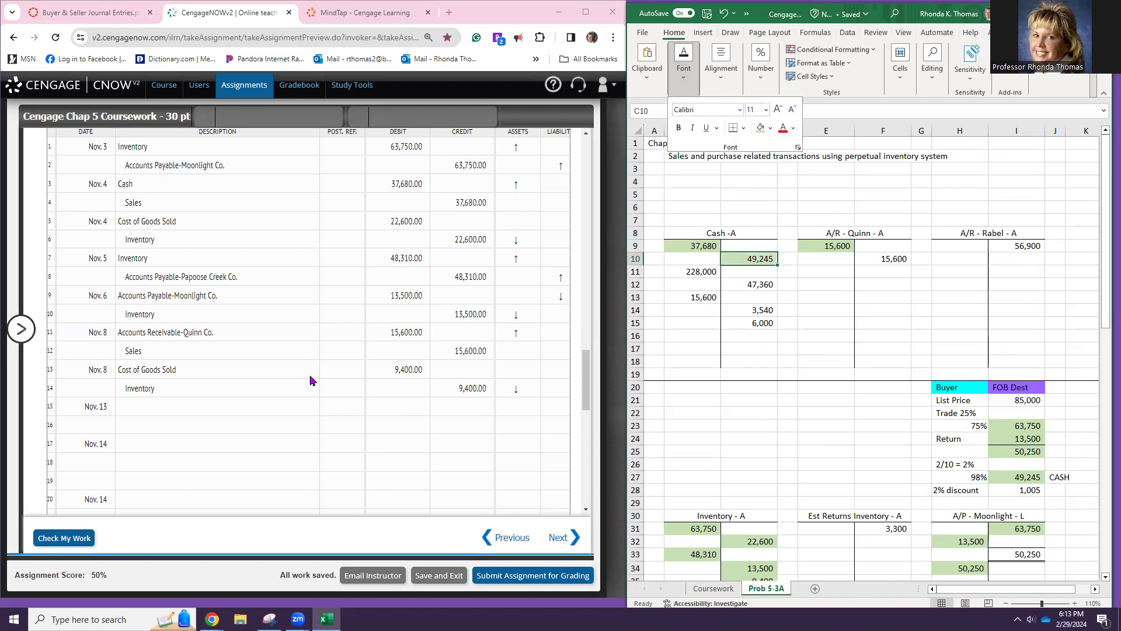
left_click(229, 406)
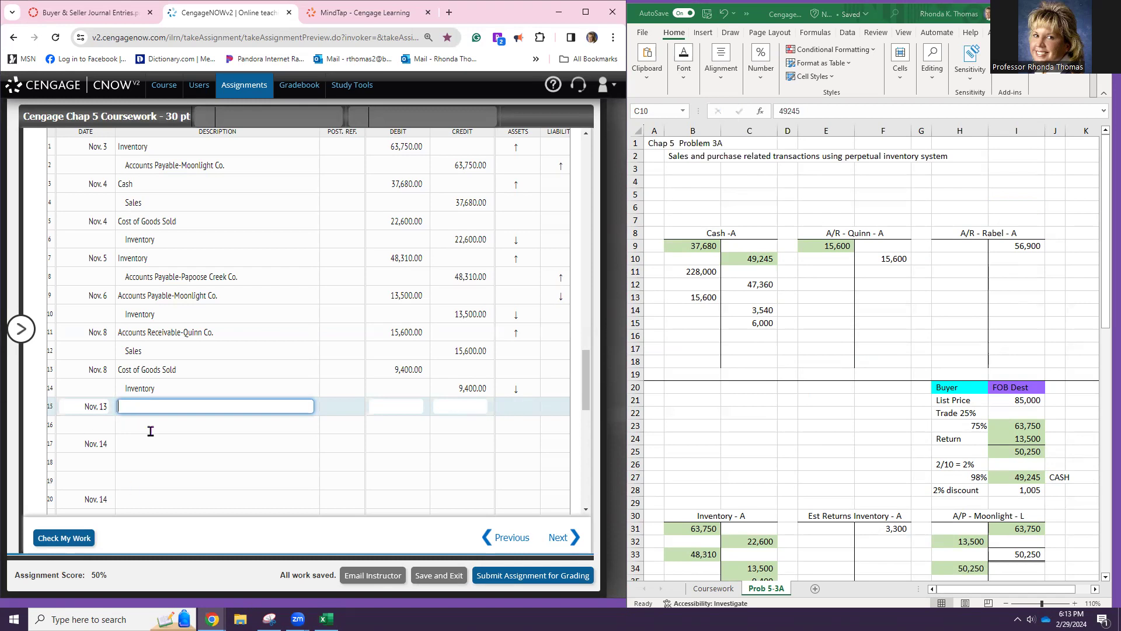
- Clear the Nov. 14, Nov. 15 and Nov. 23 dates from journal rows 17, 20, 22 and 25
scroll(147, 429, "down", 3)
left_click(83, 269)
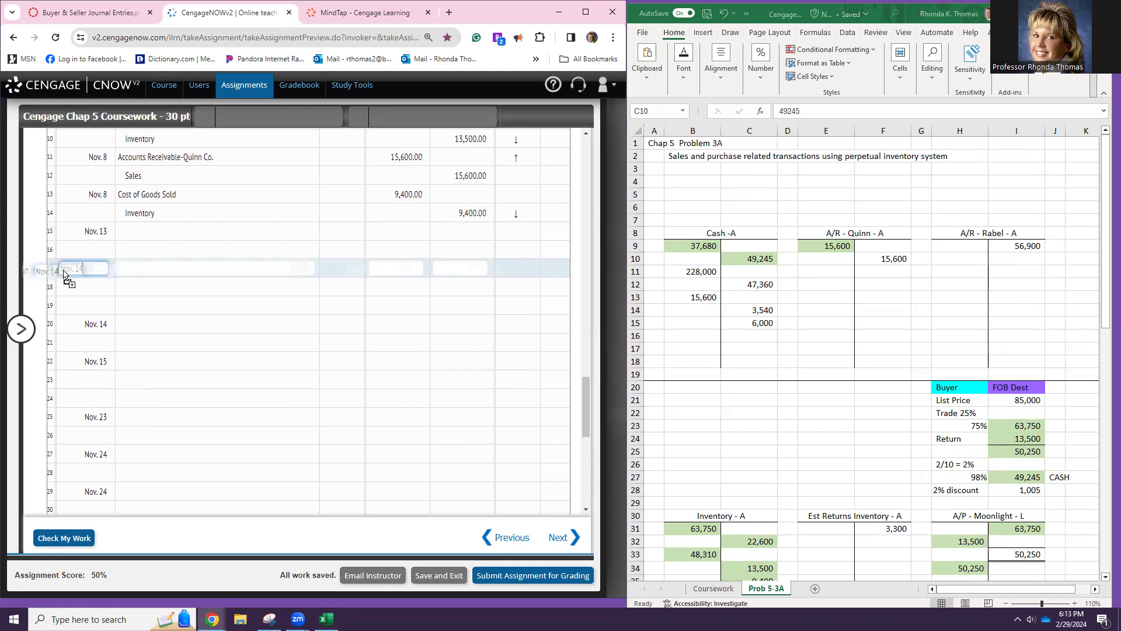
key("BackSpace")
key("BackSpace")
key("BackSpace")
key("BackSpace")
key("BackSpace")
key("BackSpace")
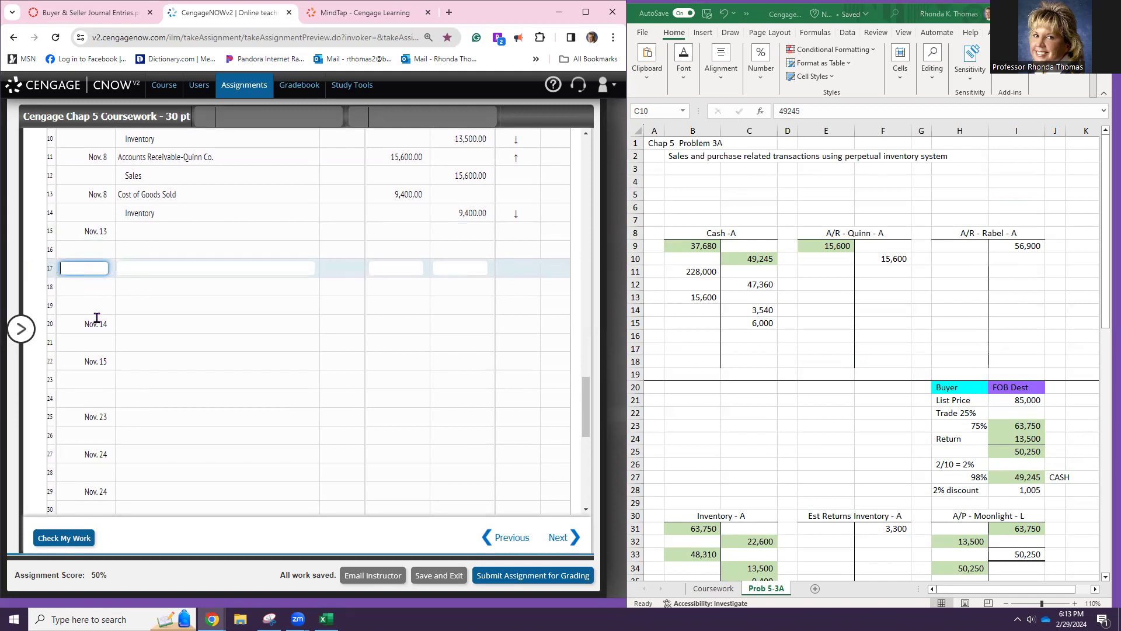
left_click(107, 323)
key("BackSpace")
key("BackSpace")
key("BackSpace")
key("BackSpace")
key("BackSpace")
key("BackSpace")
key("BackSpace")
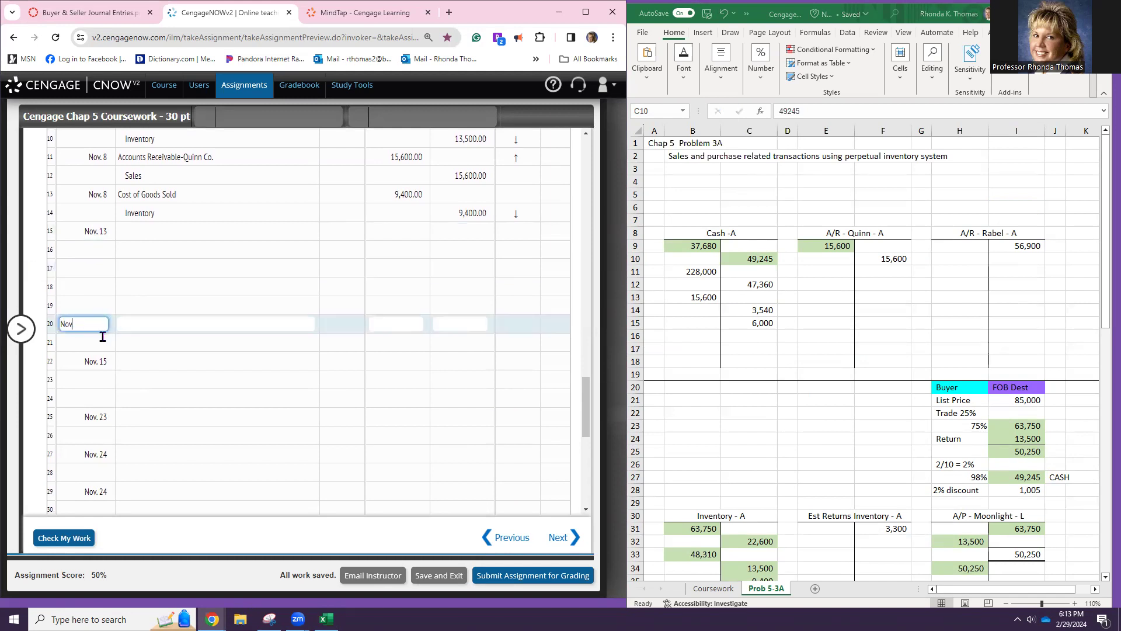
left_click(106, 358)
key("BackSpace")
key("BackSpace")
key("BackSpace")
key("BackSpace")
key("BackSpace")
key("BackSpace")
key("BackSpace")
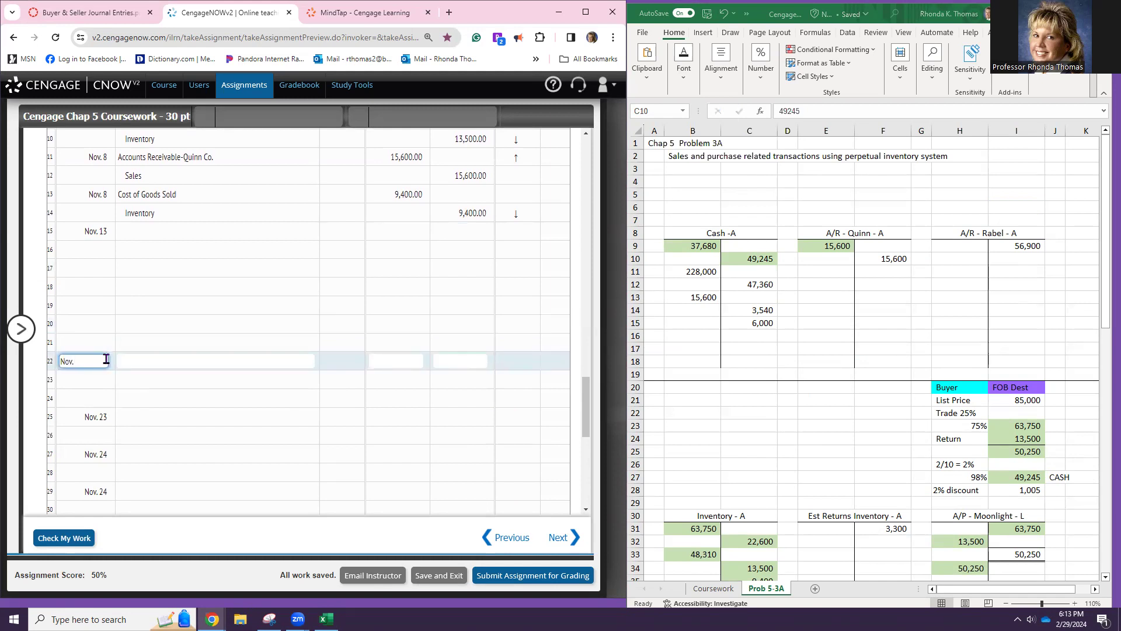
left_click(107, 416)
key("BackSpace")
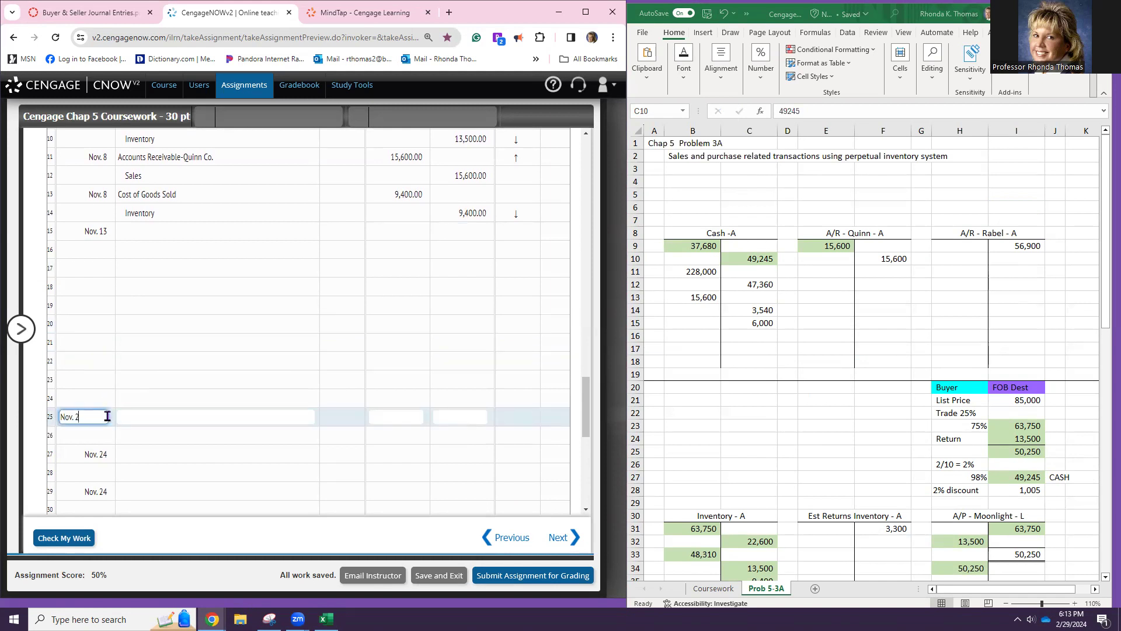
key("BackSpace")
key("BackSpace")
key("BackSpace")
key("BackSpace")
- Scroll up to show the chart of accounts with 110 Cash and 211 Accounts Payable-Moonlight Co
scroll(108, 412, "down", 4)
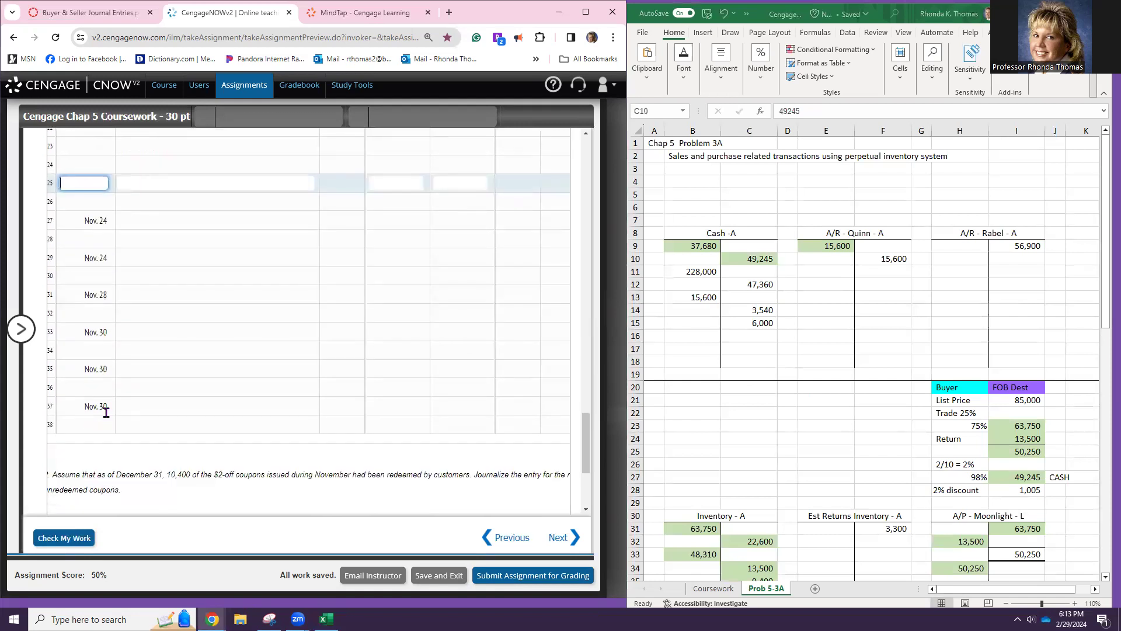
scroll(143, 324, "up", 6)
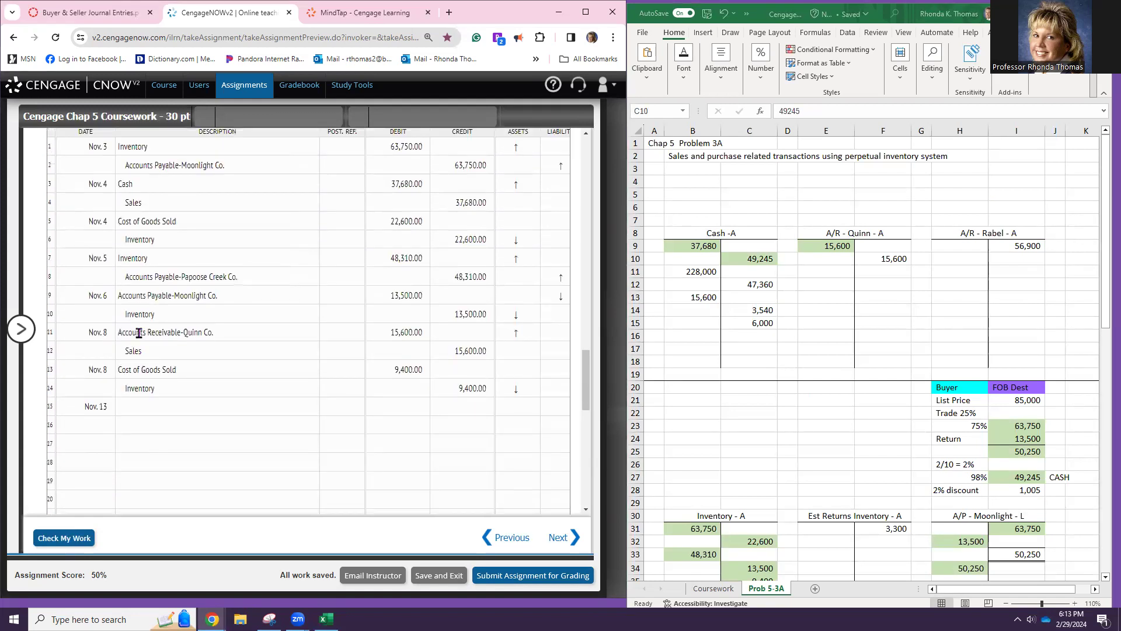
left_click(168, 403)
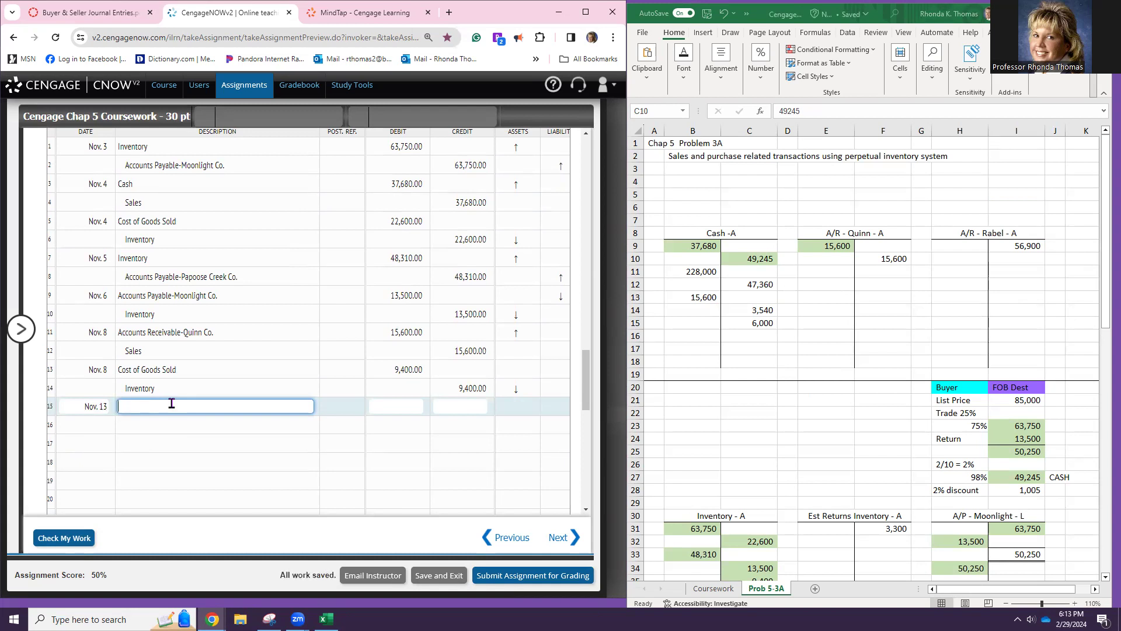
scroll(284, 401, "up", 5)
scroll(284, 401, "up", 8)
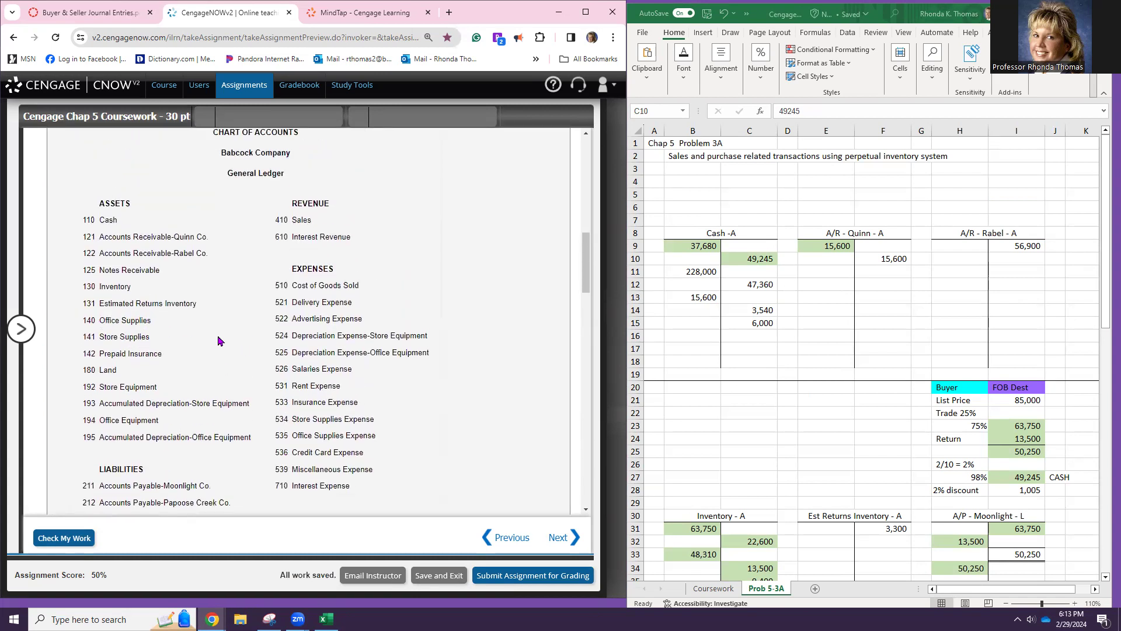
- Review the 50,250 payable in H34 and the 49,245 cash payment in C10
scroll(865, 426, "down", 5)
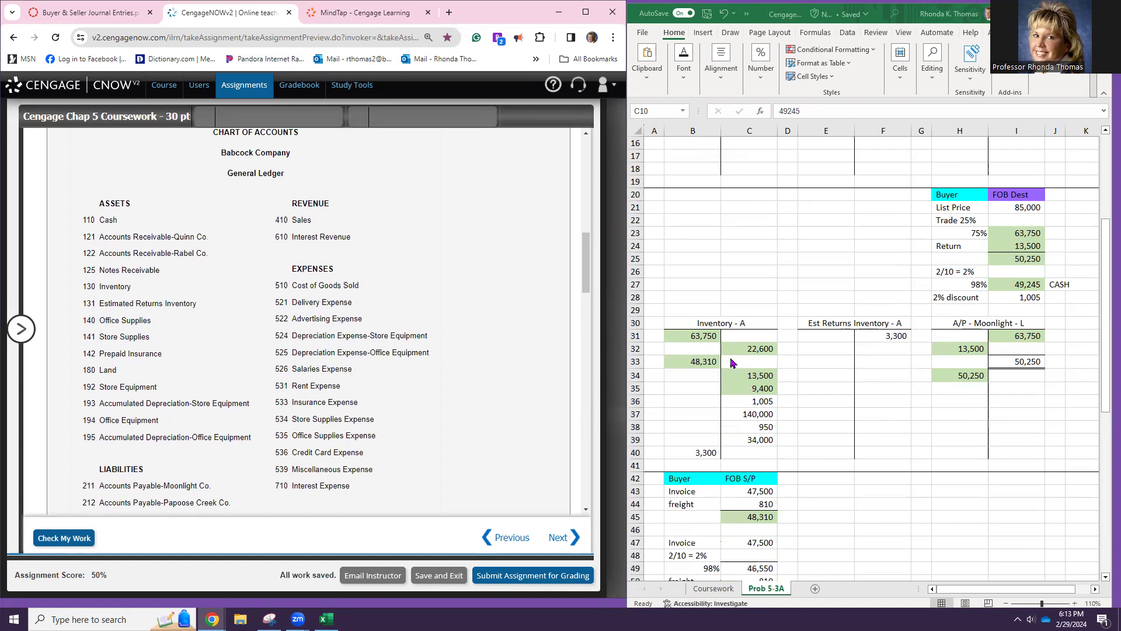
left_click(961, 377)
left_click(953, 381)
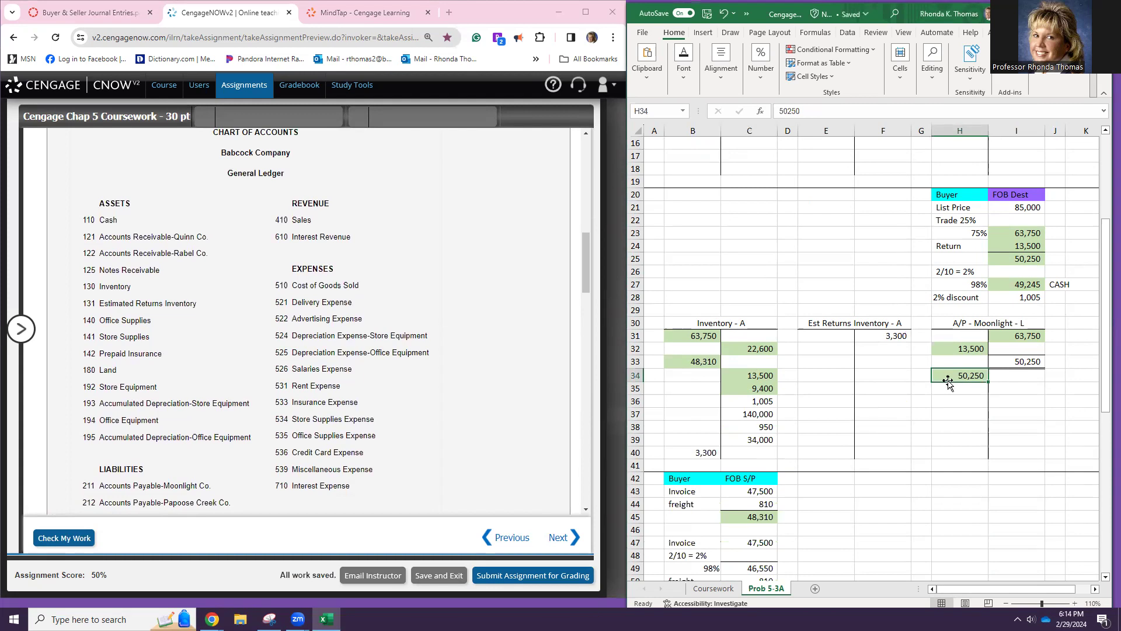
scroll(946, 381, "up", 5)
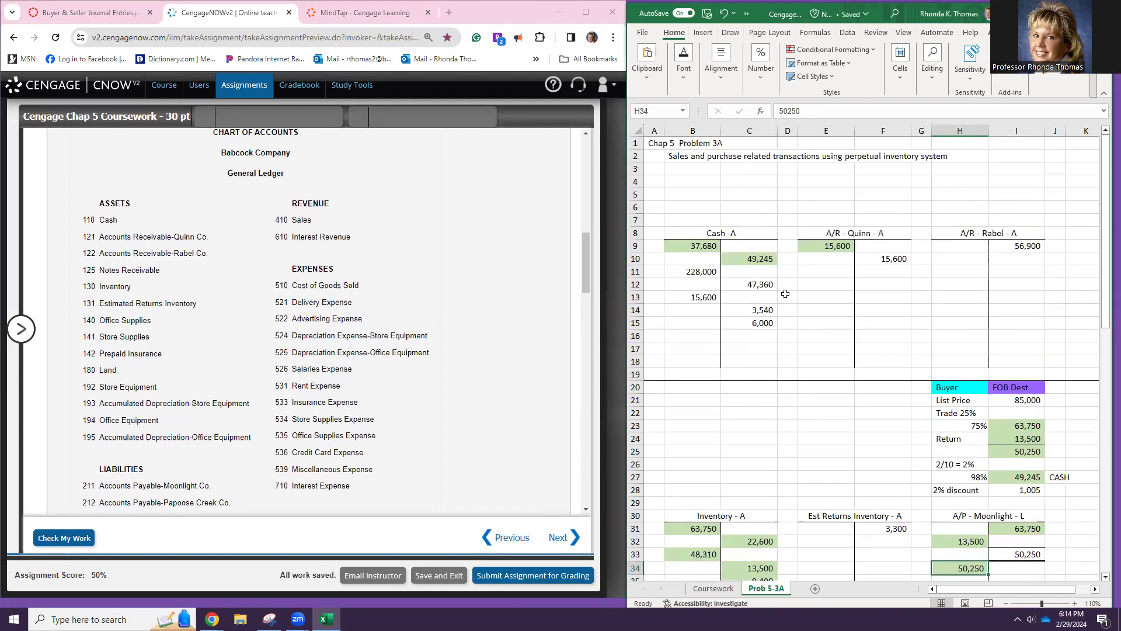
left_click(740, 257)
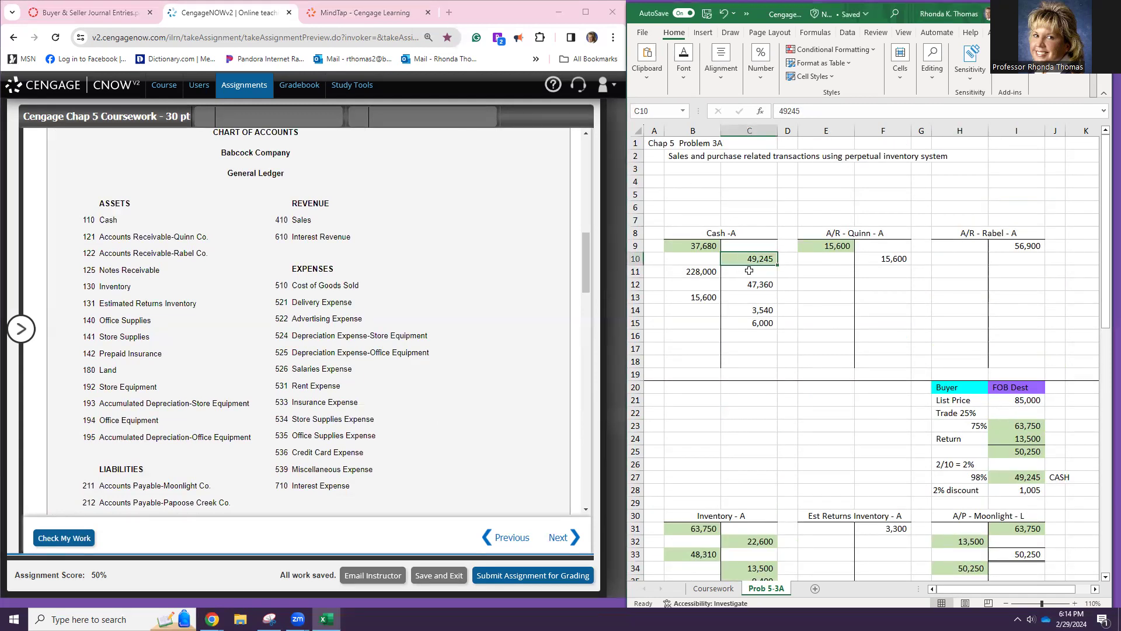
scroll(783, 356, "down", 3)
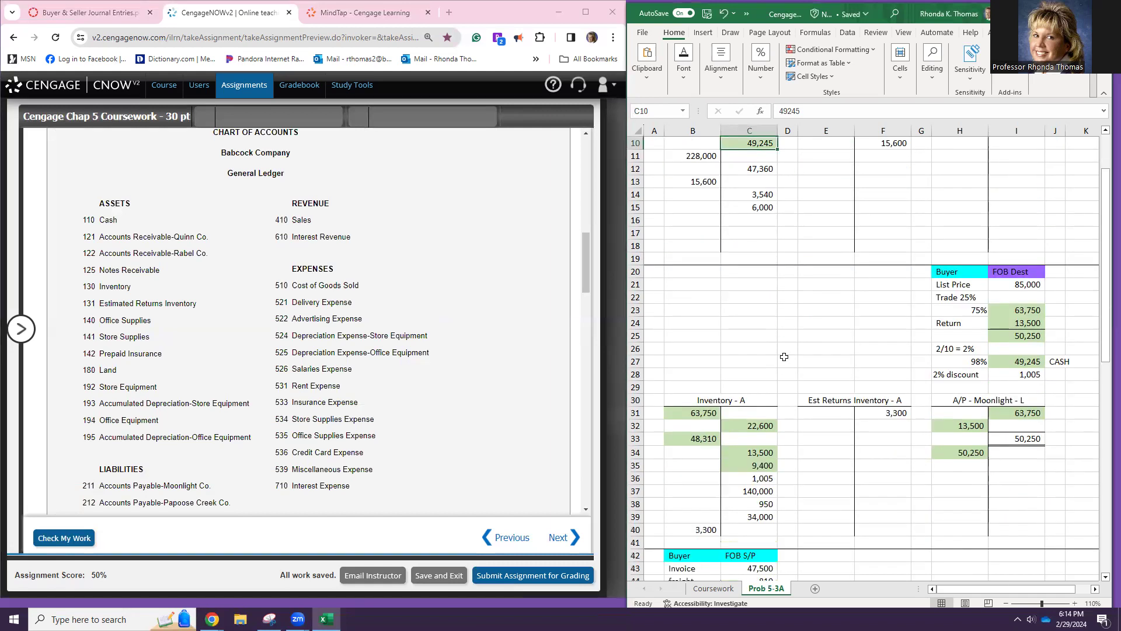
- Shade the 1,005 Inventory entry in C36 light green and label it Discount
left_click(747, 479)
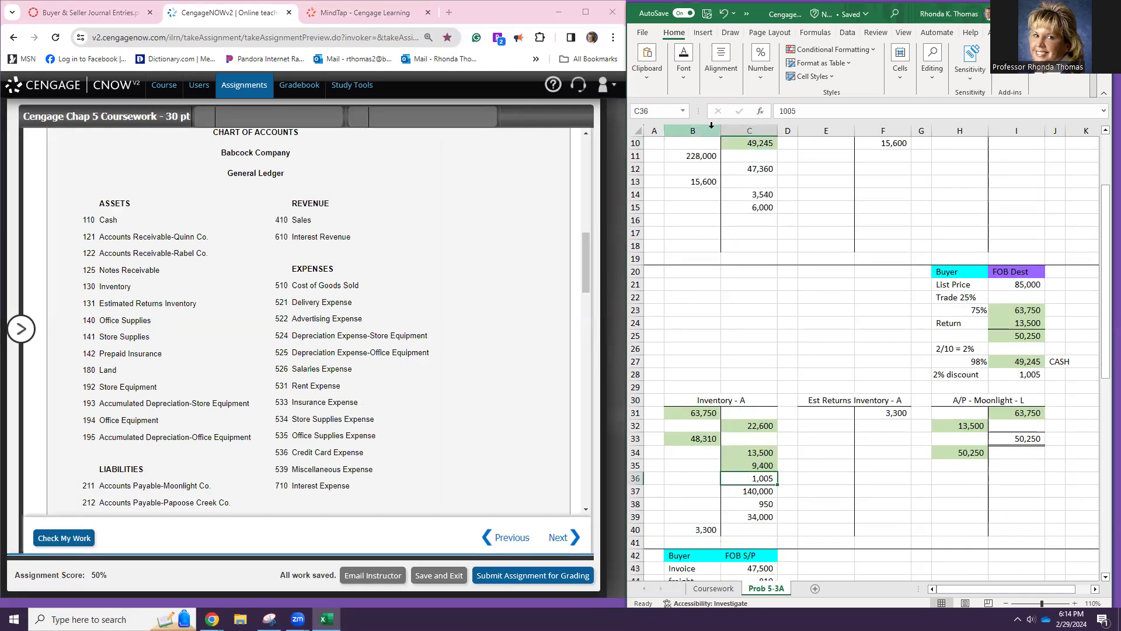
left_click(688, 76)
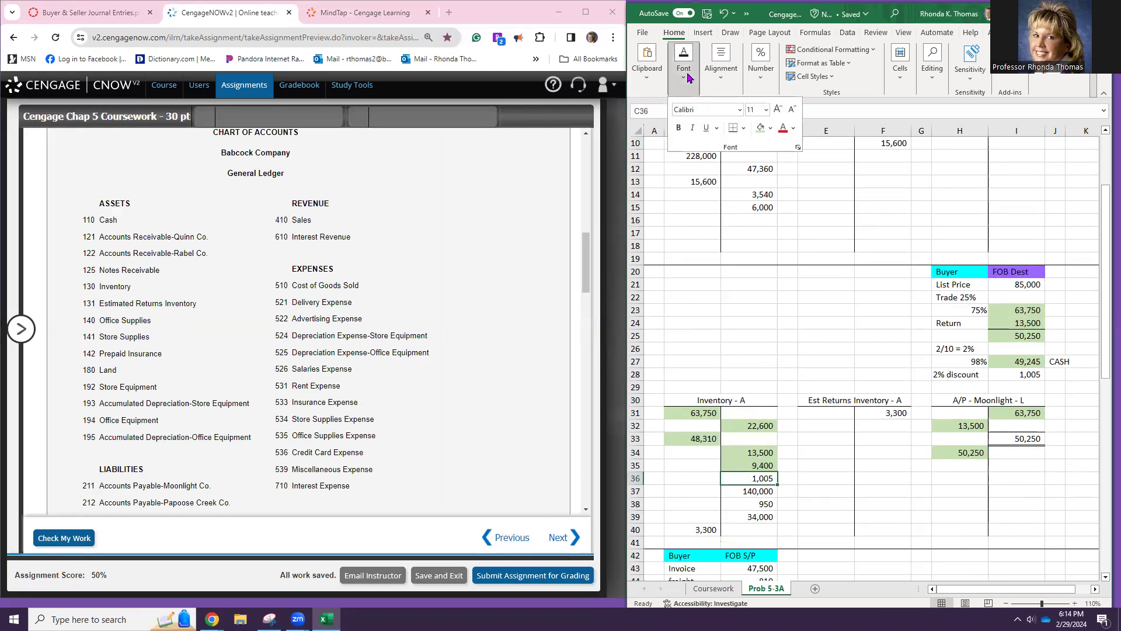
left_click(760, 127)
left_click(791, 474)
type("Discount")
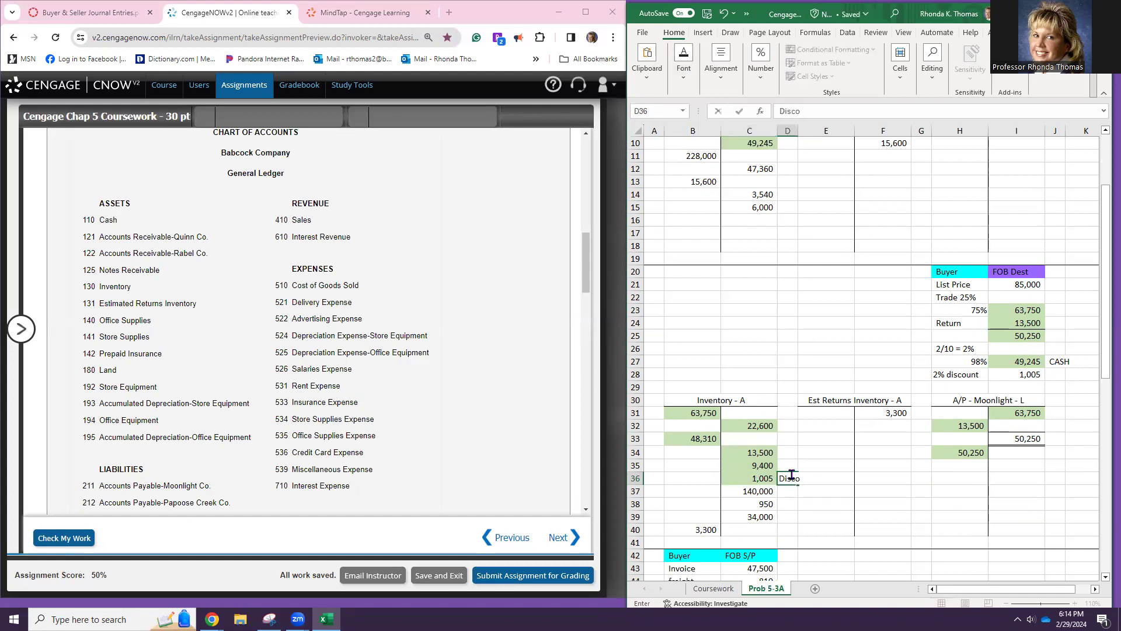
key("Return")
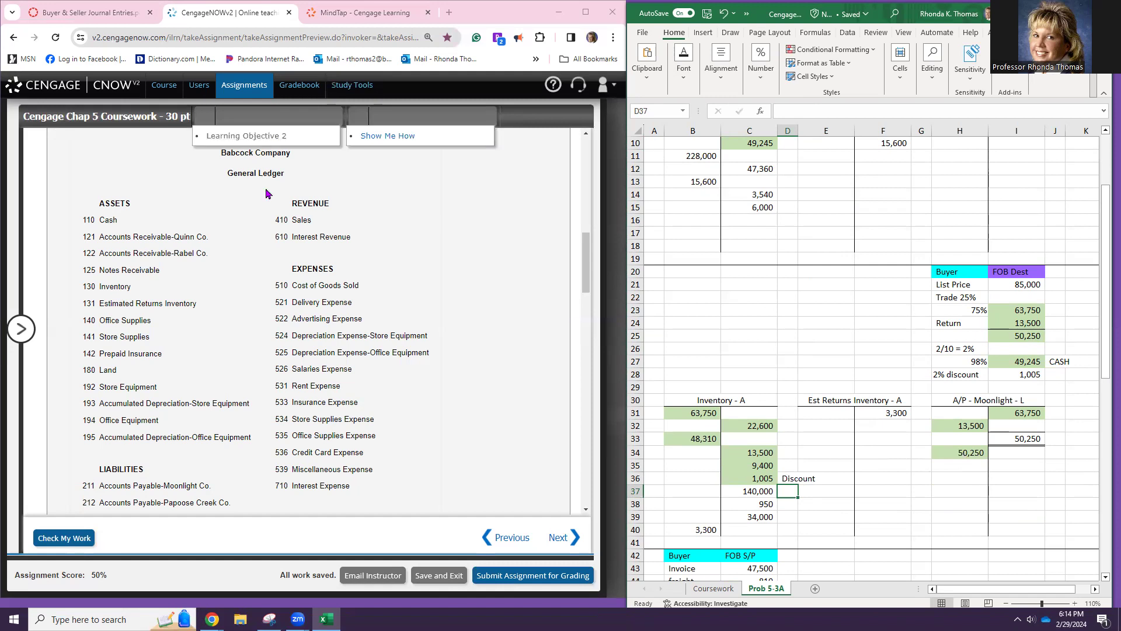
- Paste Accounts Payable-Moonlight Co. as the Nov. 13 account and debit it 50,250
scroll(270, 198, "down", 10)
scroll(271, 213, "down", 5)
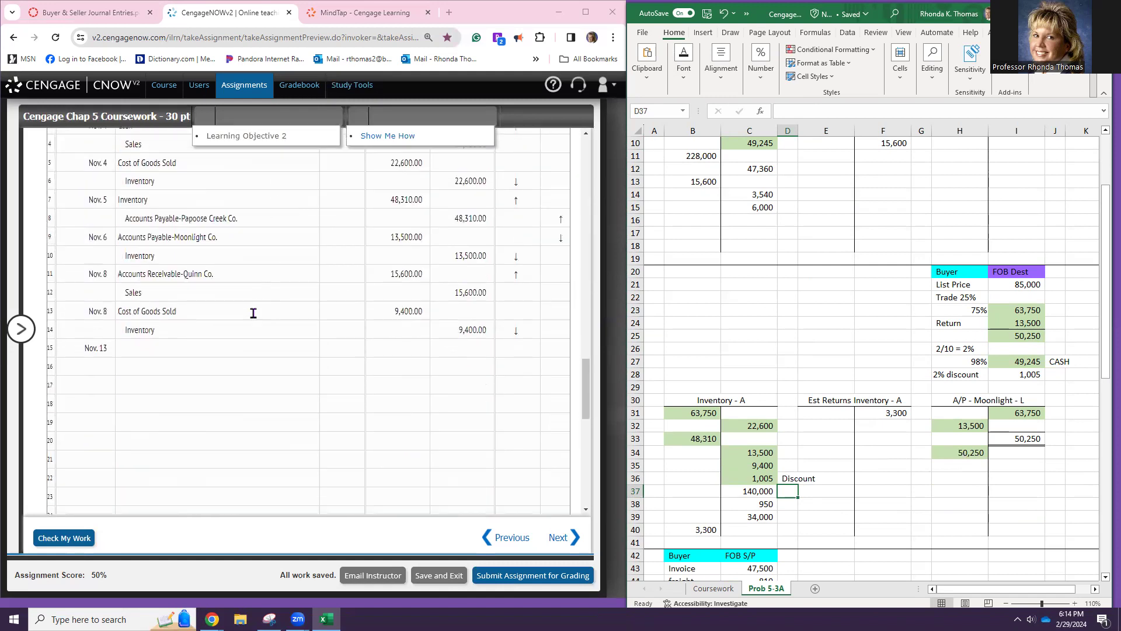
left_click(258, 346)
scroll(258, 343, "up", 10)
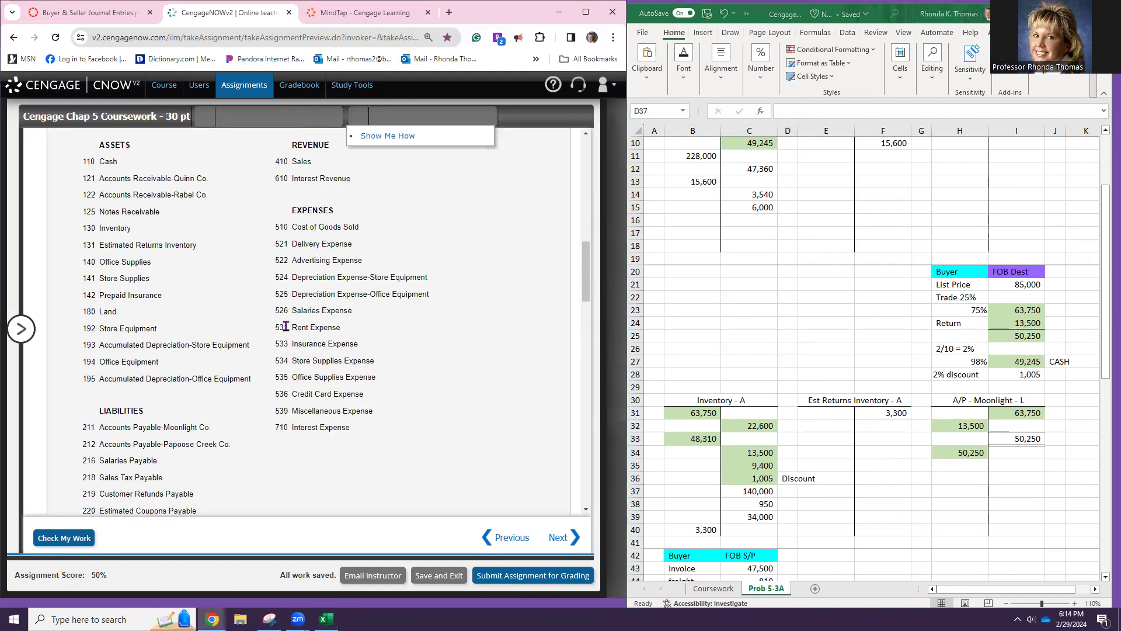
scroll(351, 310, "up", 3)
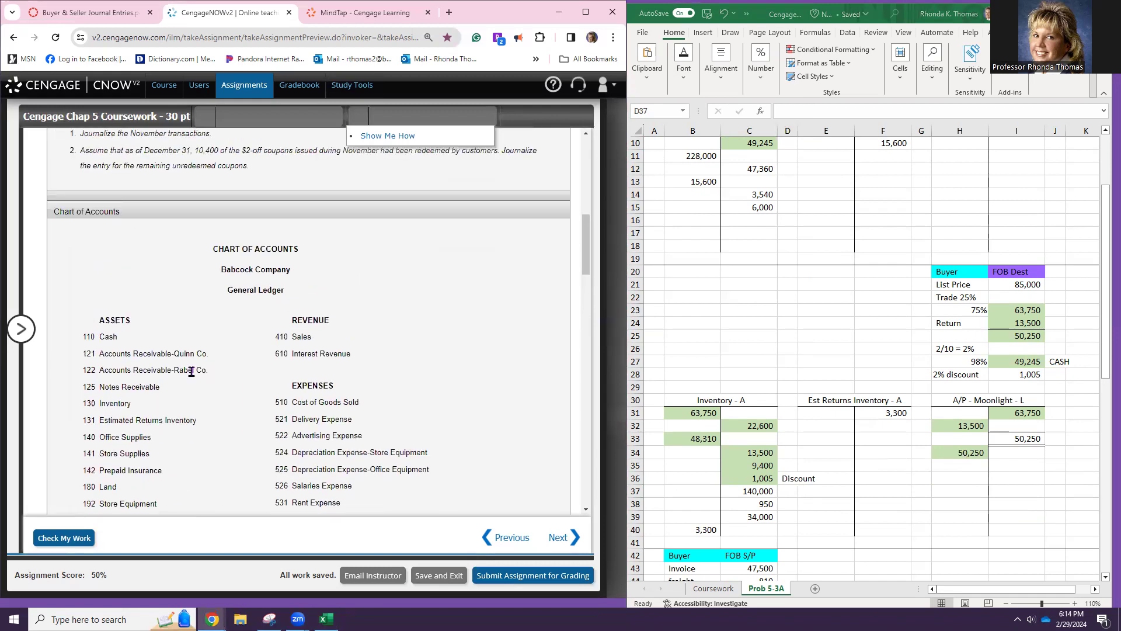
scroll(315, 362, "down", 5)
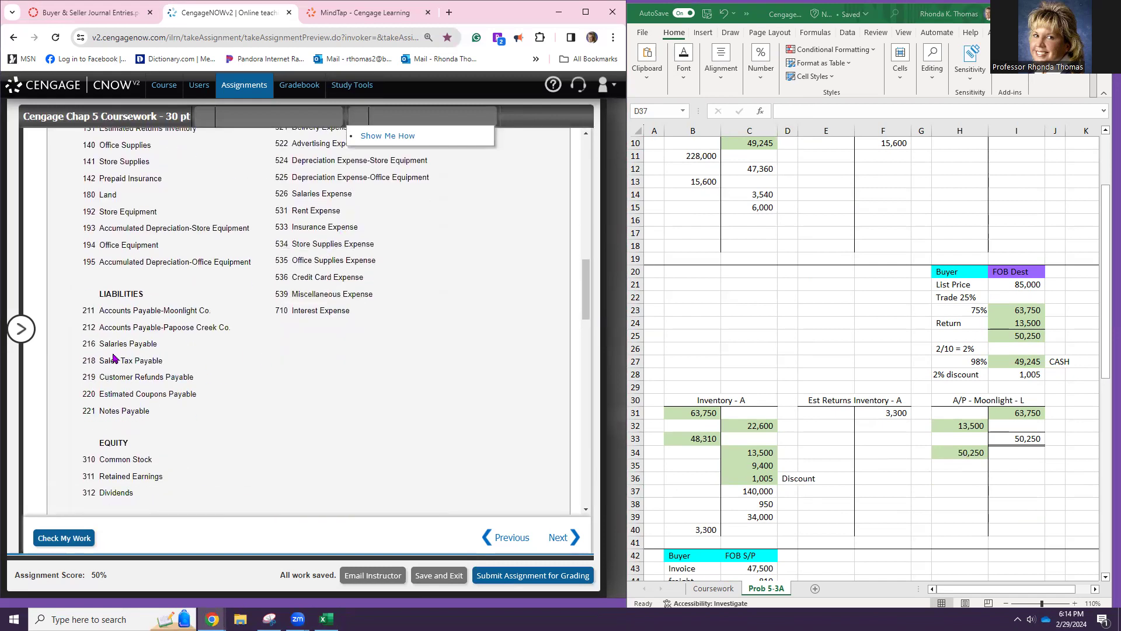
triple_click(145, 310)
key("ctrl+c")
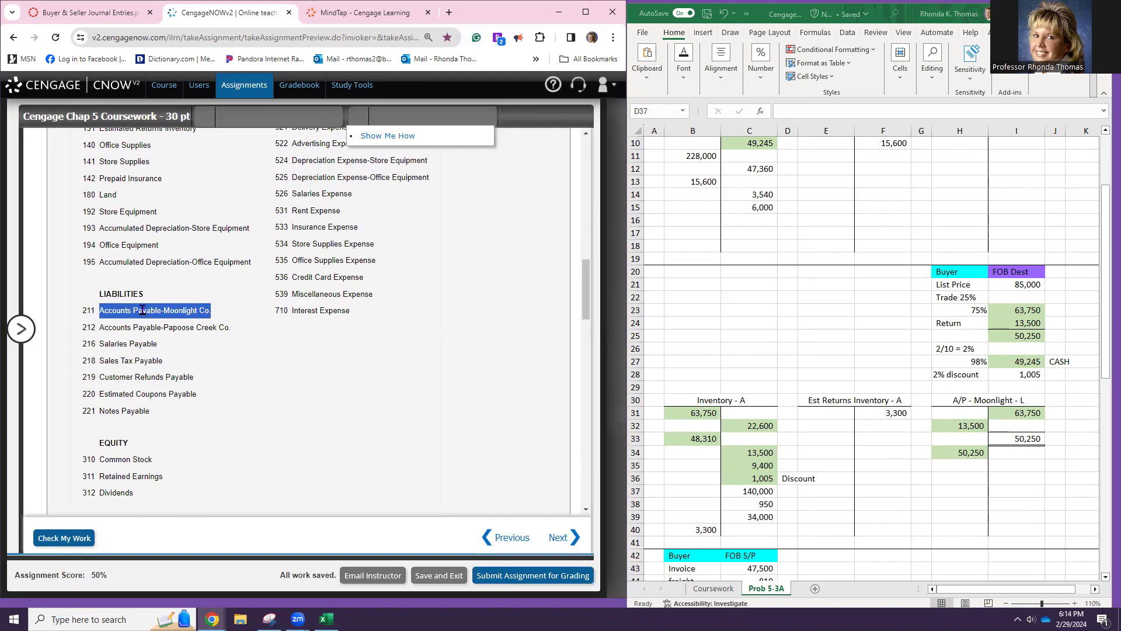
scroll(151, 362, "down", 10)
scroll(248, 445, "down", 3)
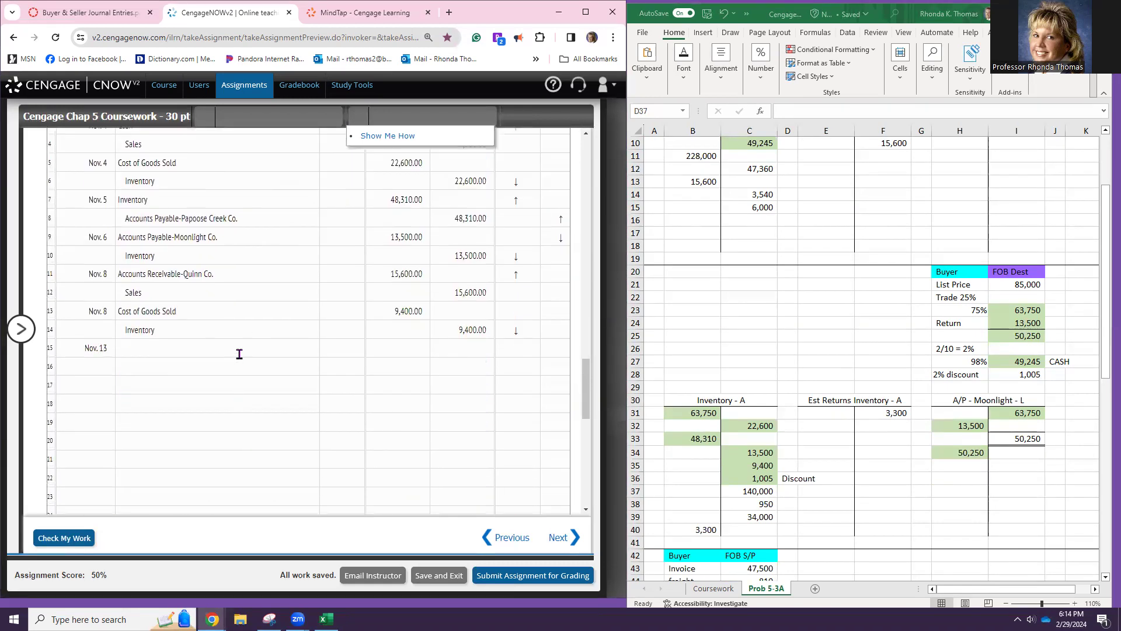
left_click(245, 347)
key("ctrl+v")
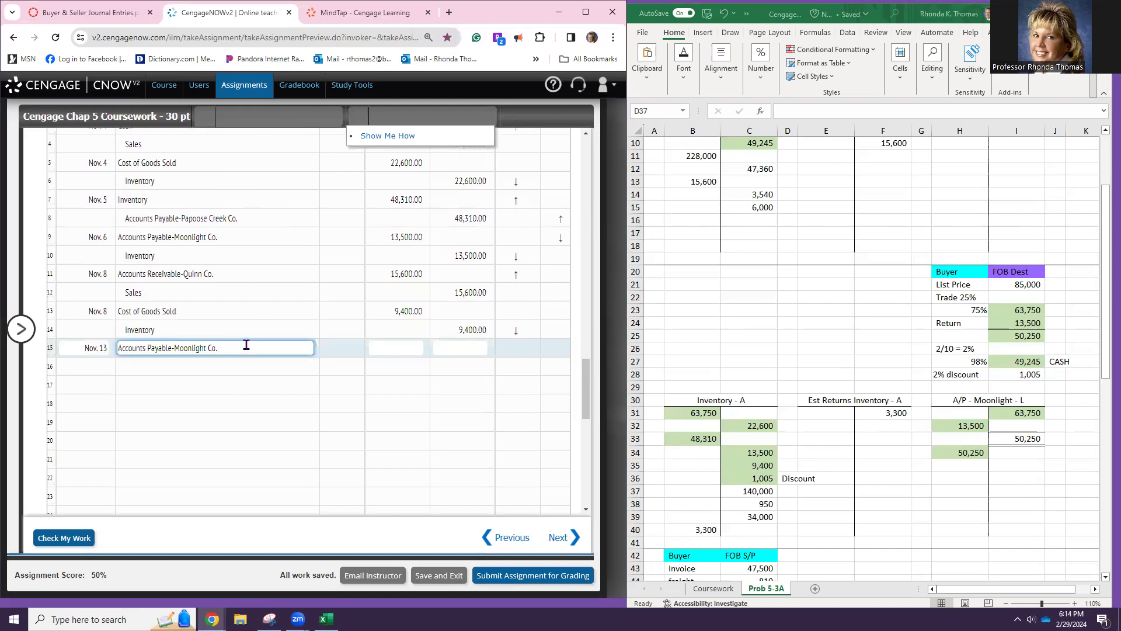
left_click(375, 348)
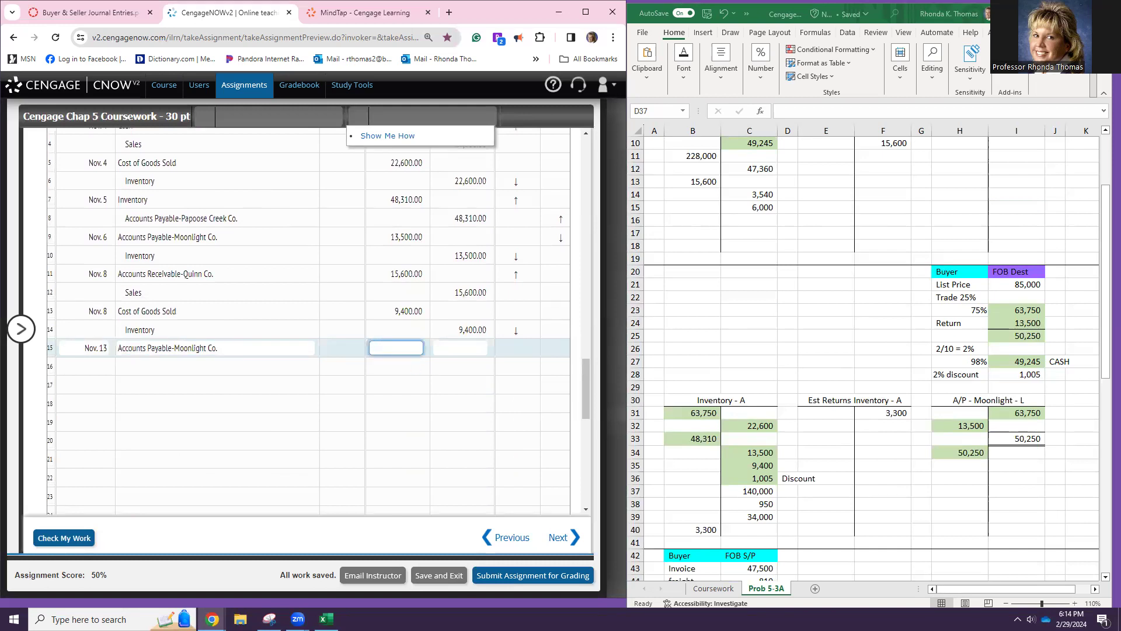
type("50250")
left_click(977, 455)
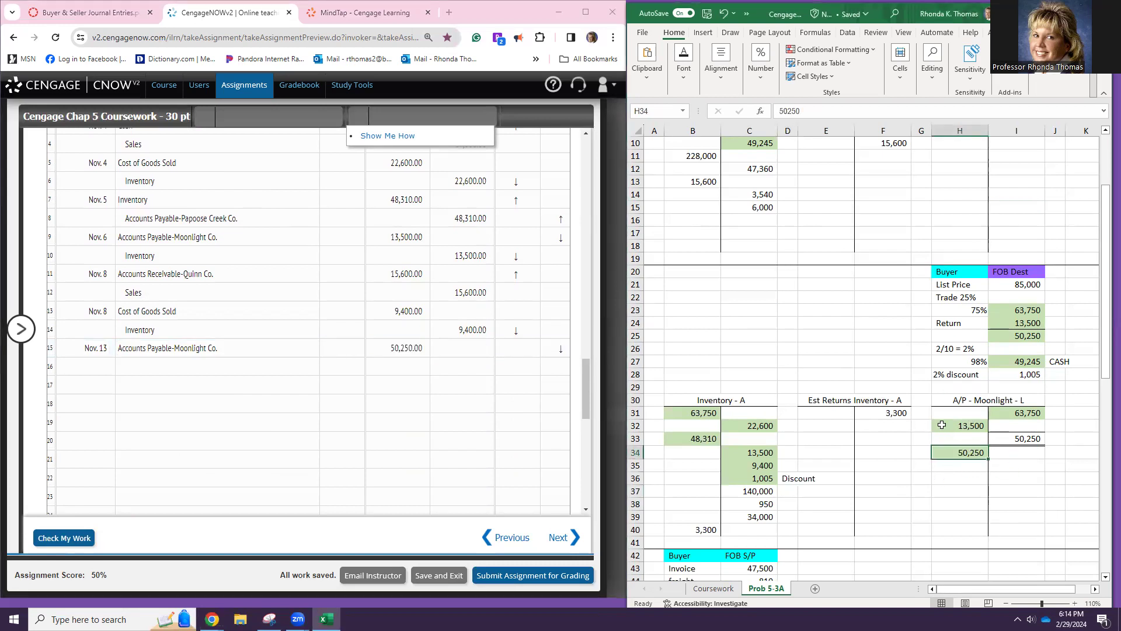
- Add Cash as the second account line of the Nov. 13 entry
left_click(249, 369)
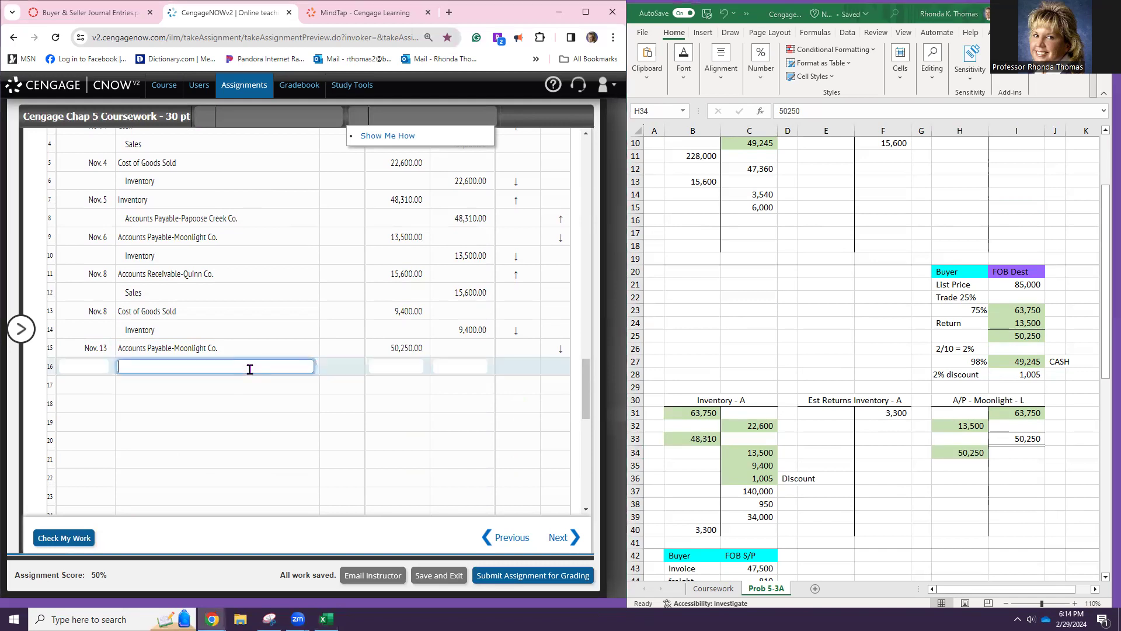
type("Cash")
key("Tab")
key("Tab")
scroll(752, 348, "up", 2)
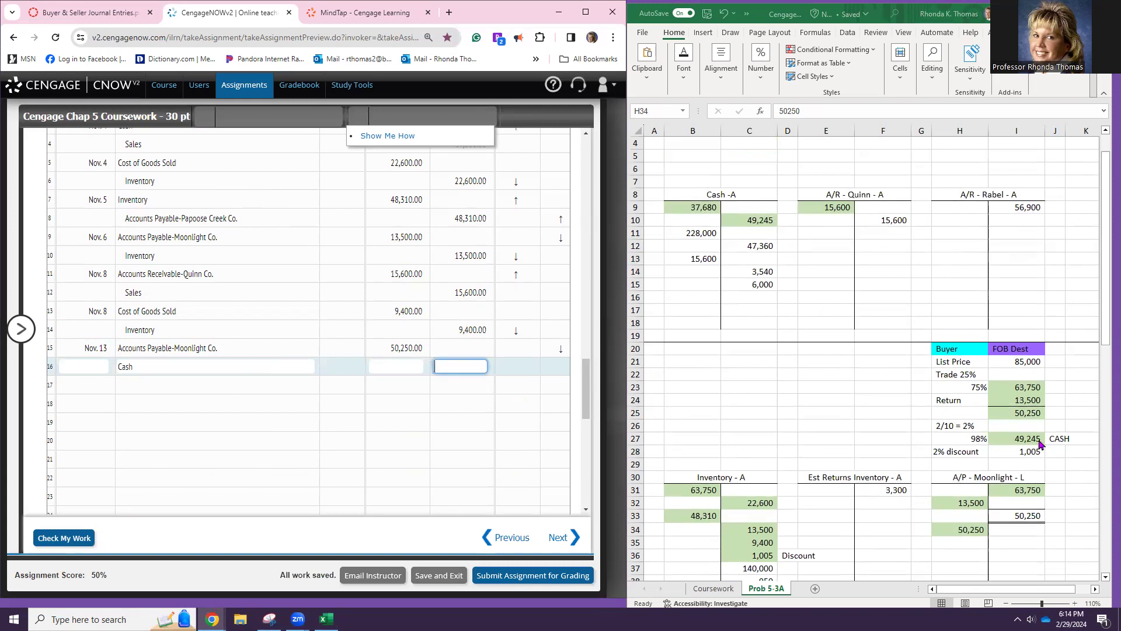
- In Excel, note 'Inventory down' beside the 2% discount
left_click(1059, 453)
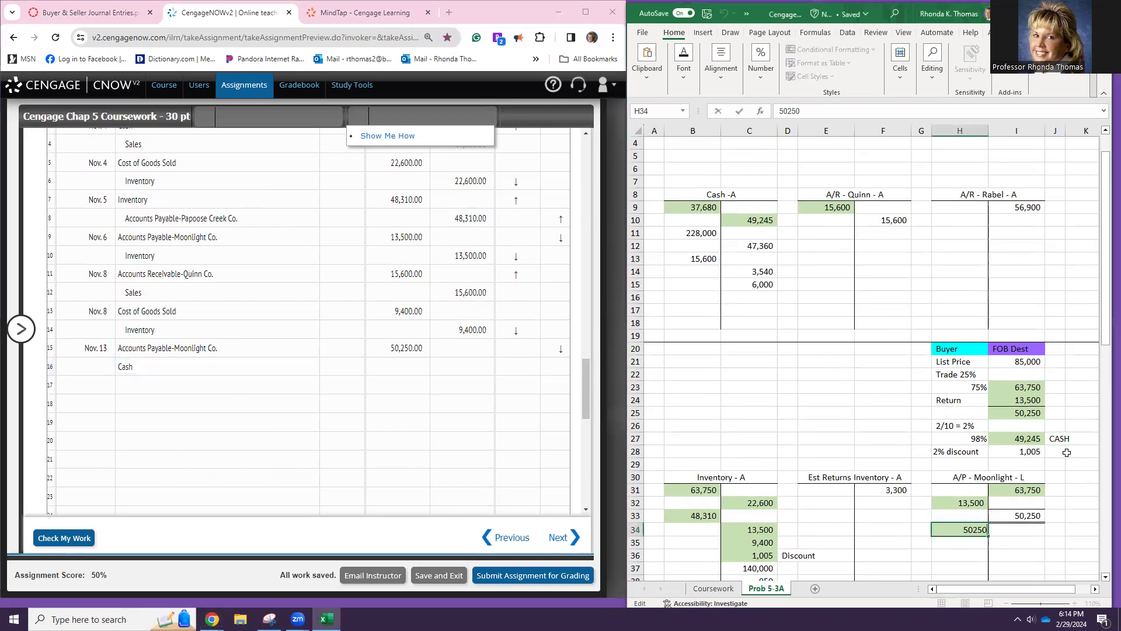
type("Invven")
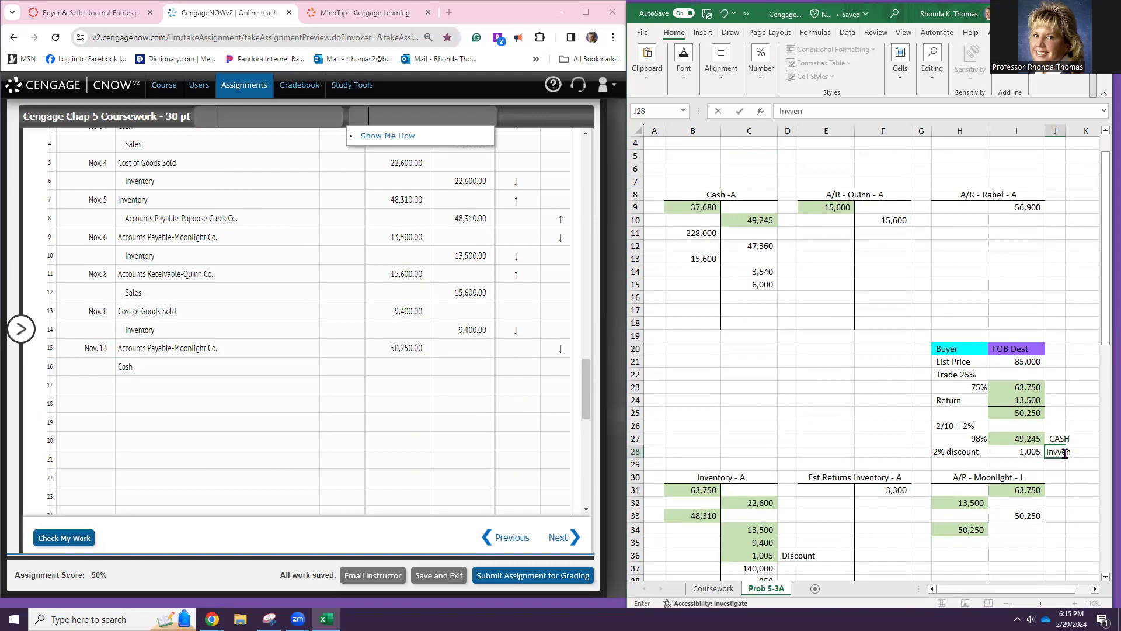
key("BackSpace")
key("BackSpace")
key("BackSpace")
type("entory down")
key("Return")
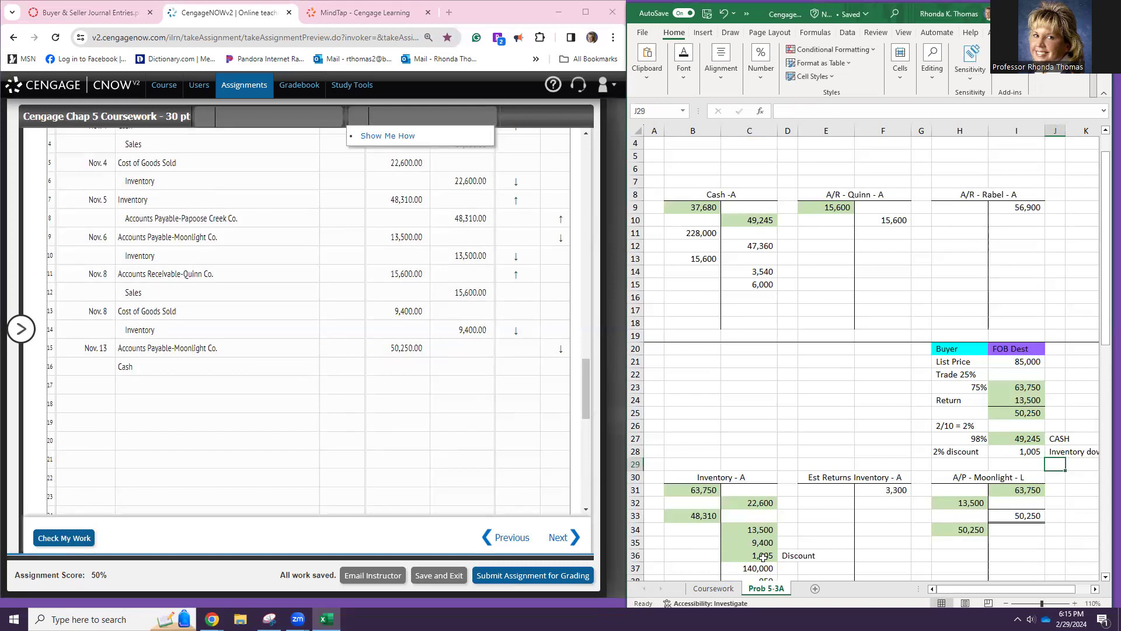
- Credit Inventory 1,005 and Cash 49,245 in the Nov. 13 entry
left_click(305, 383)
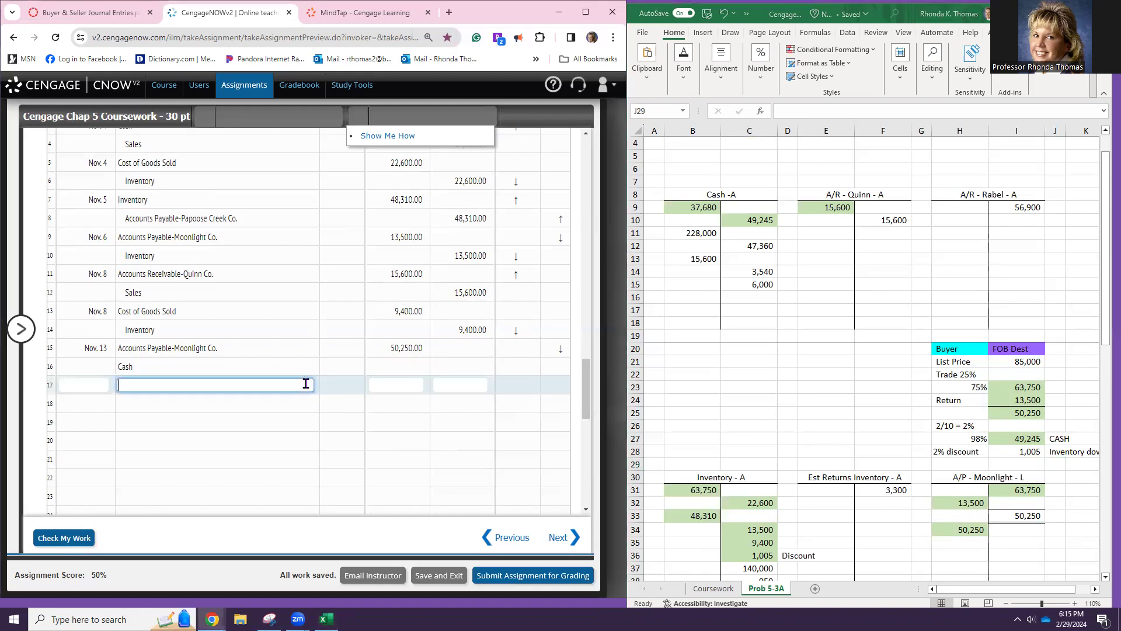
type("Inventory")
key("Tab")
key("Tab")
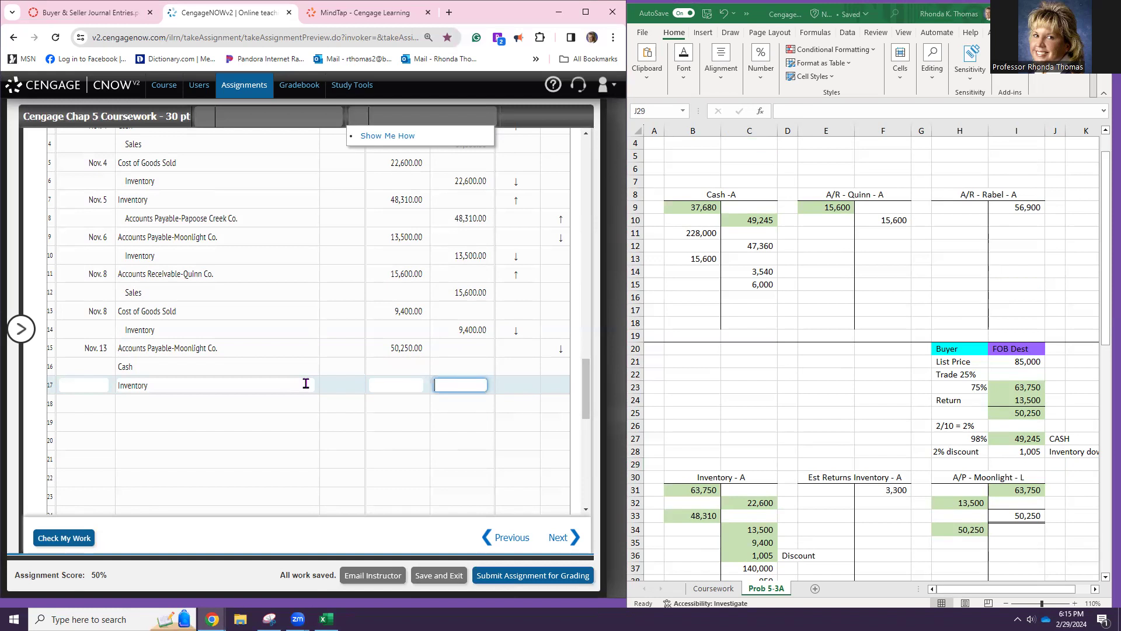
type("1005")
left_click(446, 368)
type("4")
type("9,245")
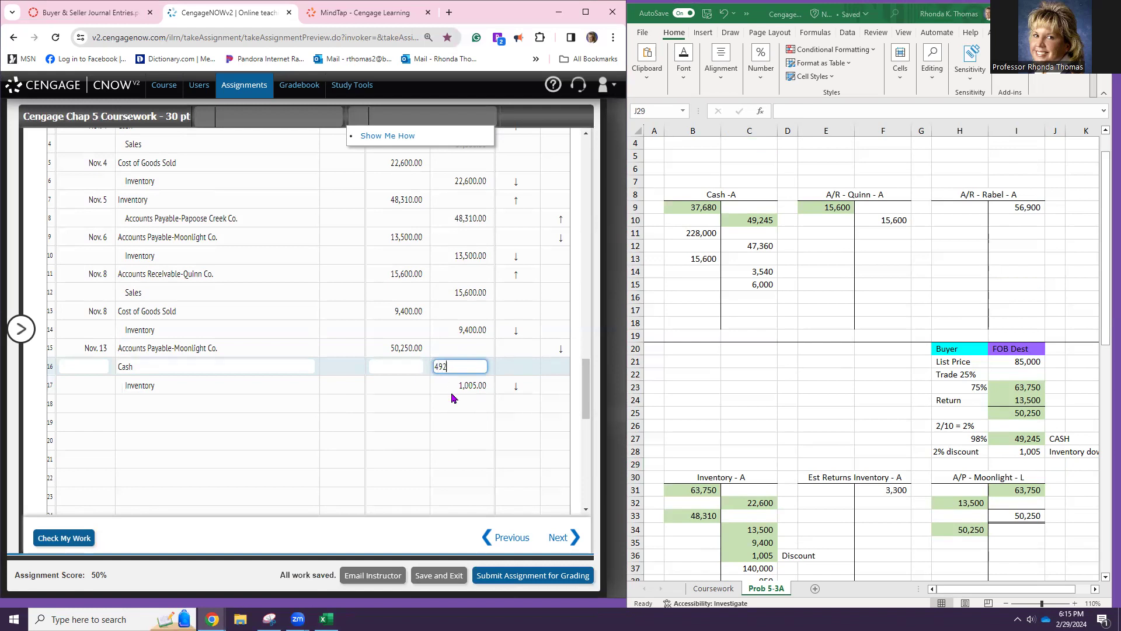
key("Return")
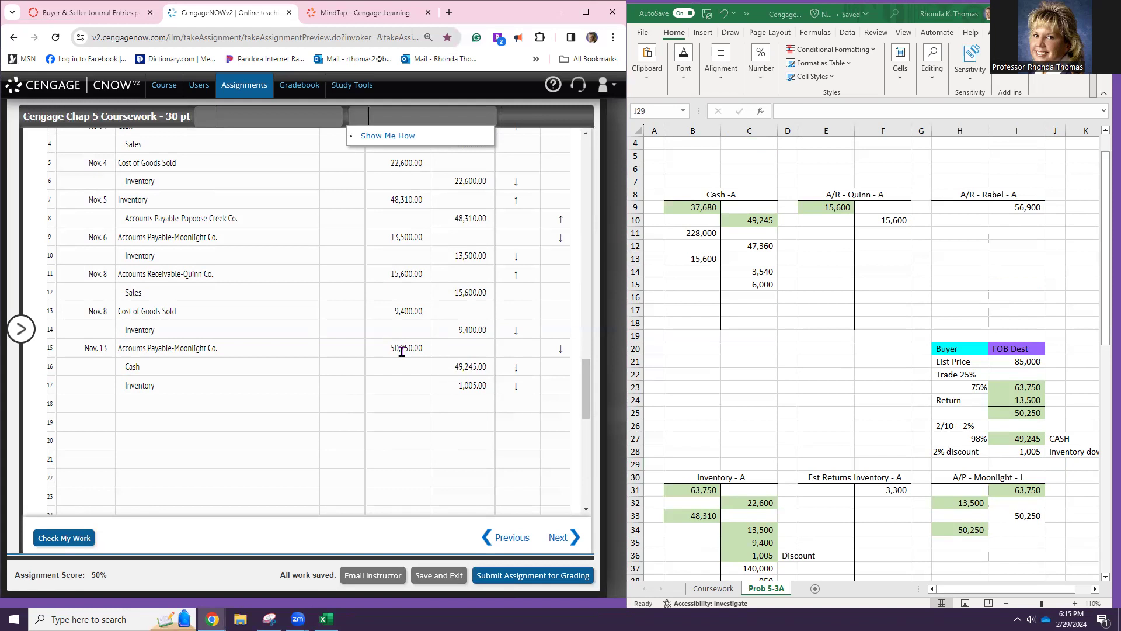
left_click(104, 403)
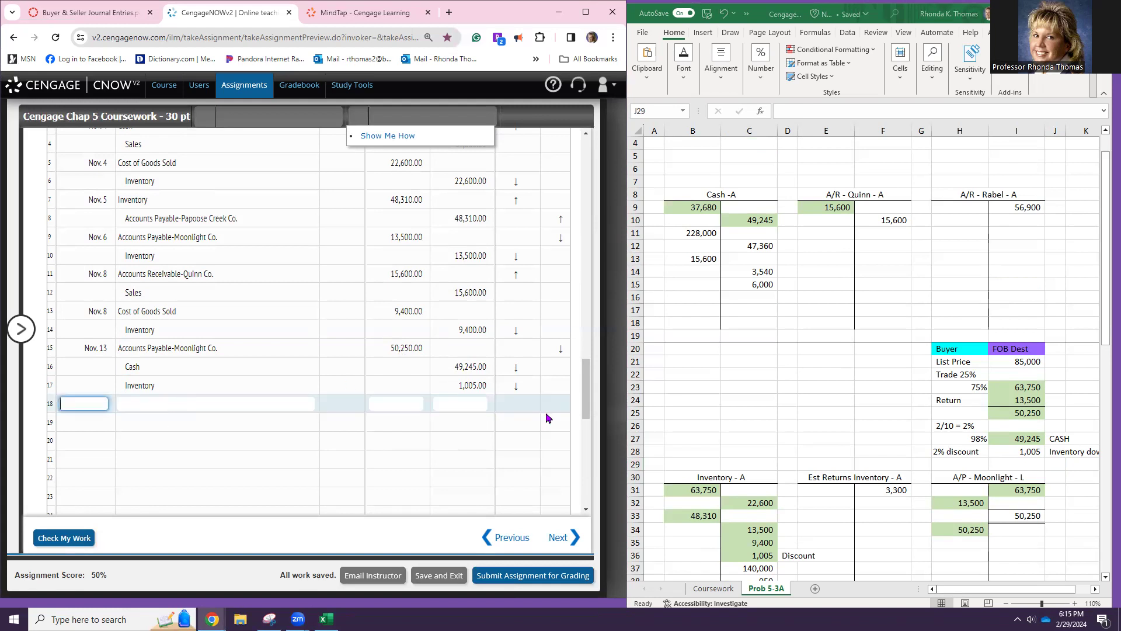
- Date the next journal line Nov. 14, then select Excel rows 66–71 above the Sales T-account
type("Nov 14")
key("Tab")
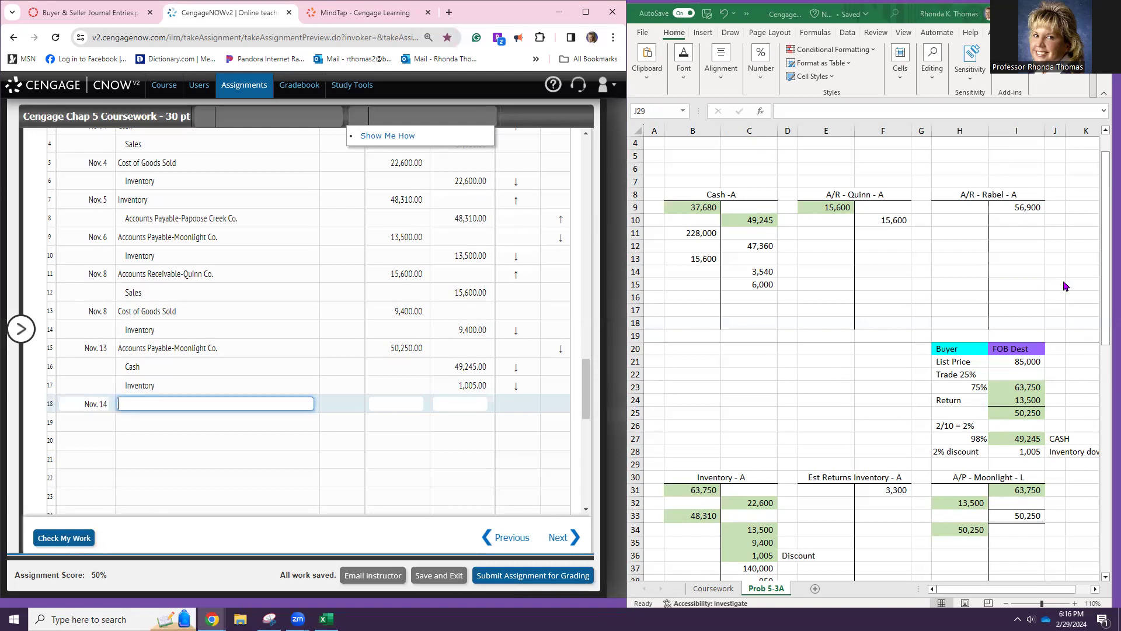
scroll(833, 452, "down", 5)
scroll(834, 451, "down", 9)
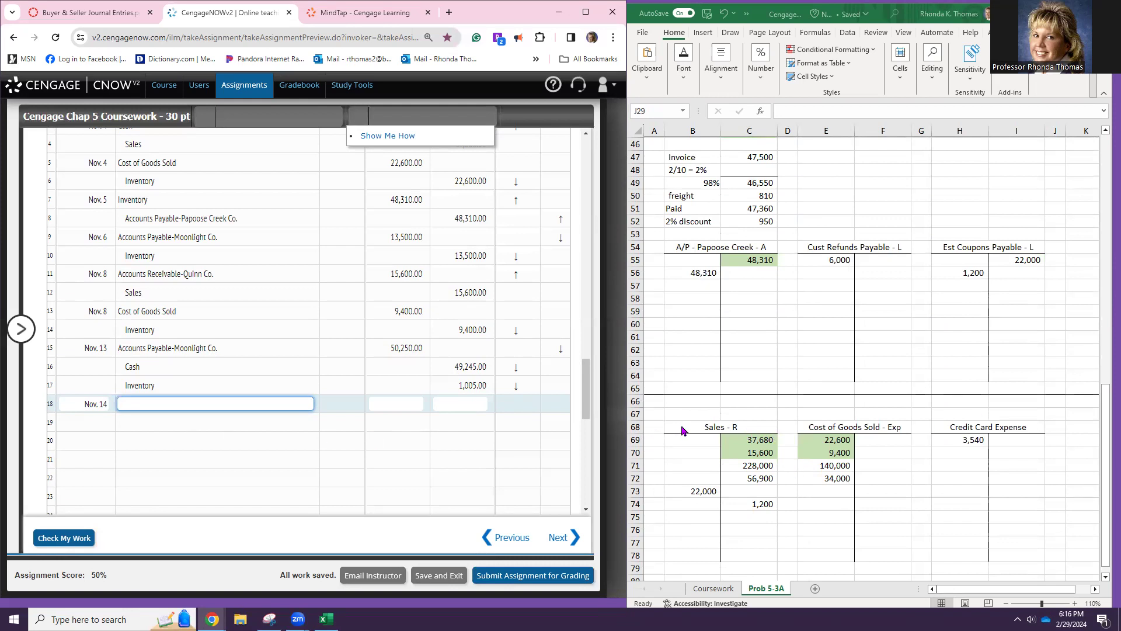
left_click(635, 402)
left_click_drag(635, 412, 637, 460)
right_click(637, 460)
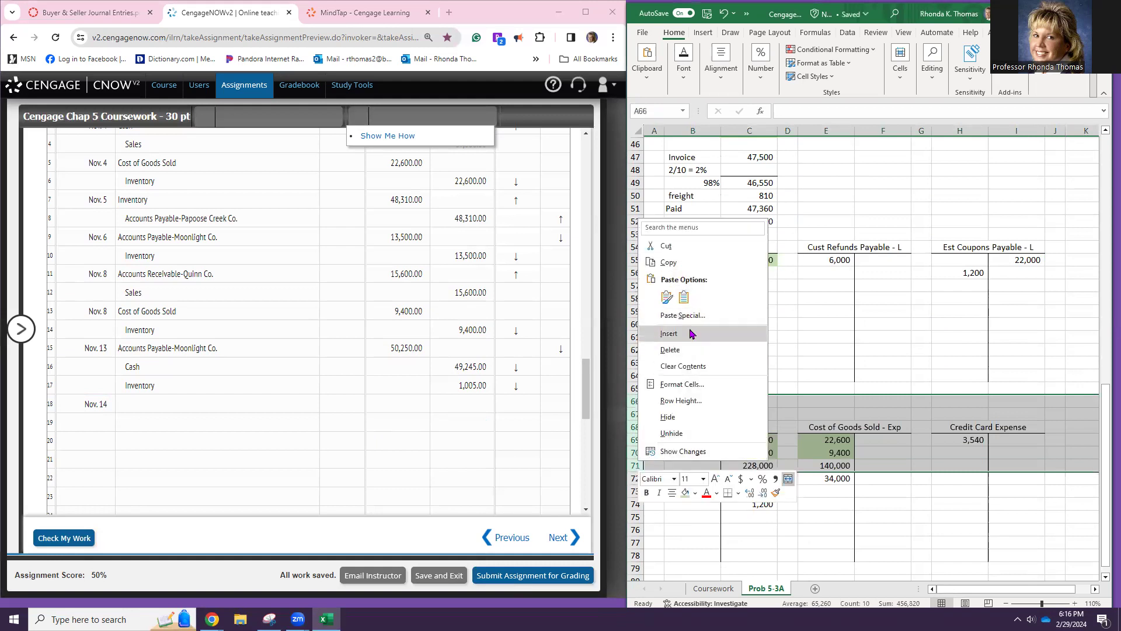
- Insert blank rows above the Sales T-account and enter Total Sale 236,000
left_click(671, 333)
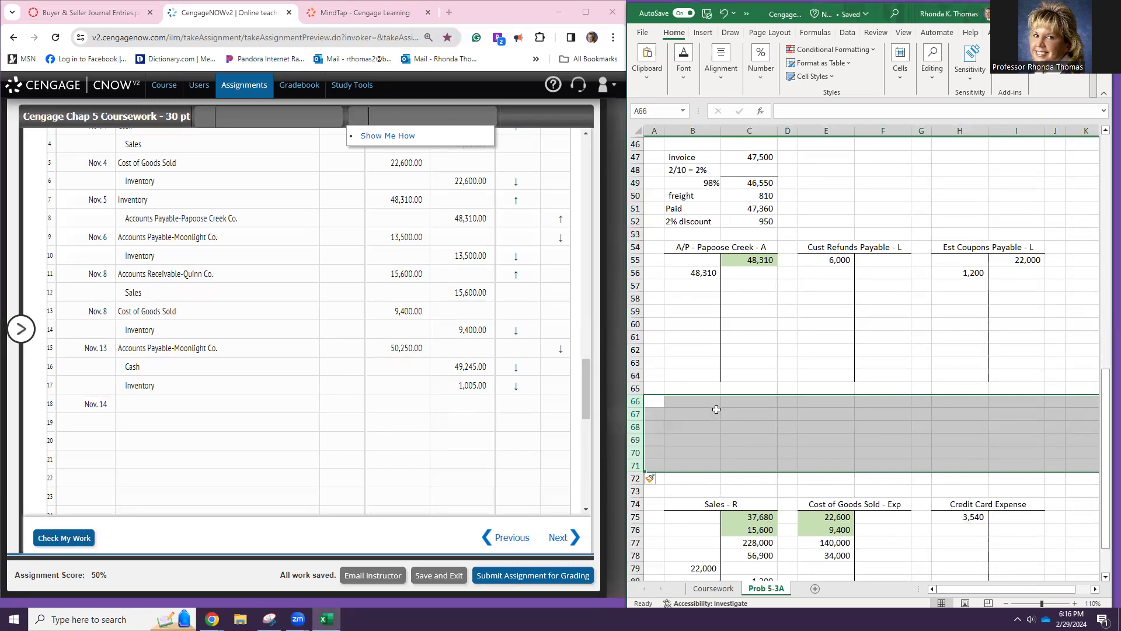
left_click(716, 412)
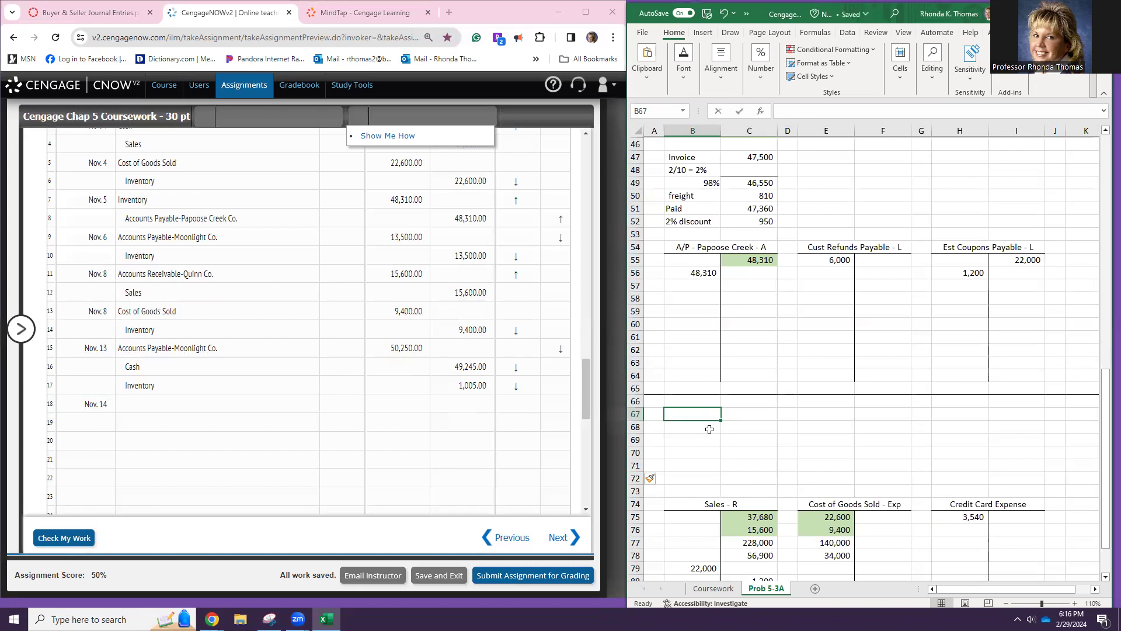
type("Total sa")
key("BackSpace")
key("BackSpace")
key("BackSpace")
type("Sale")
key("Tab")
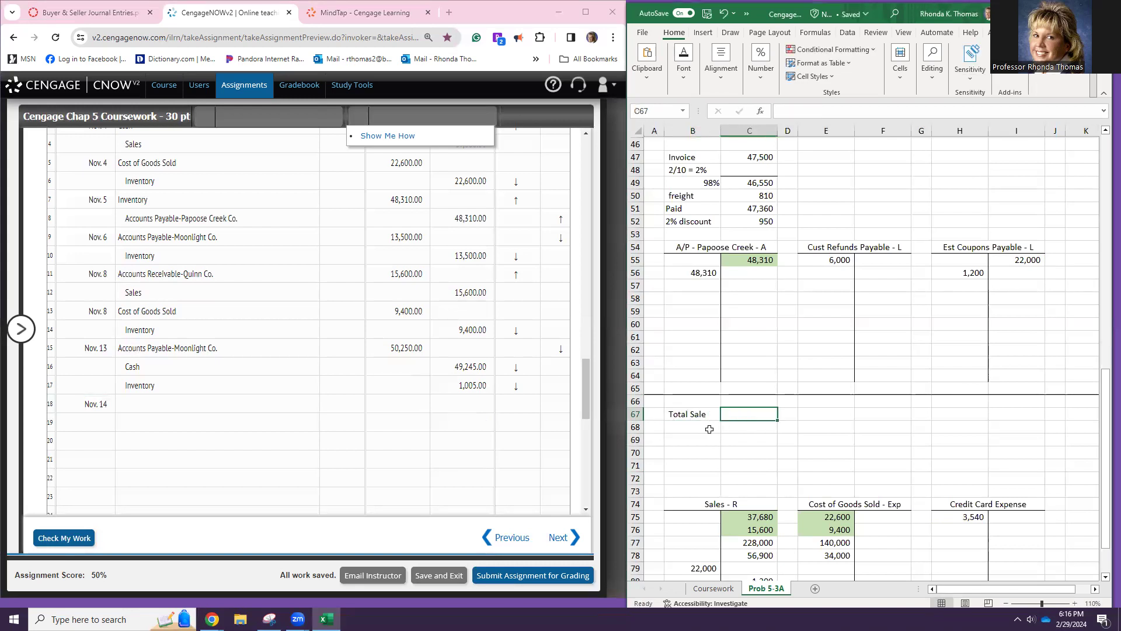
type("23600")
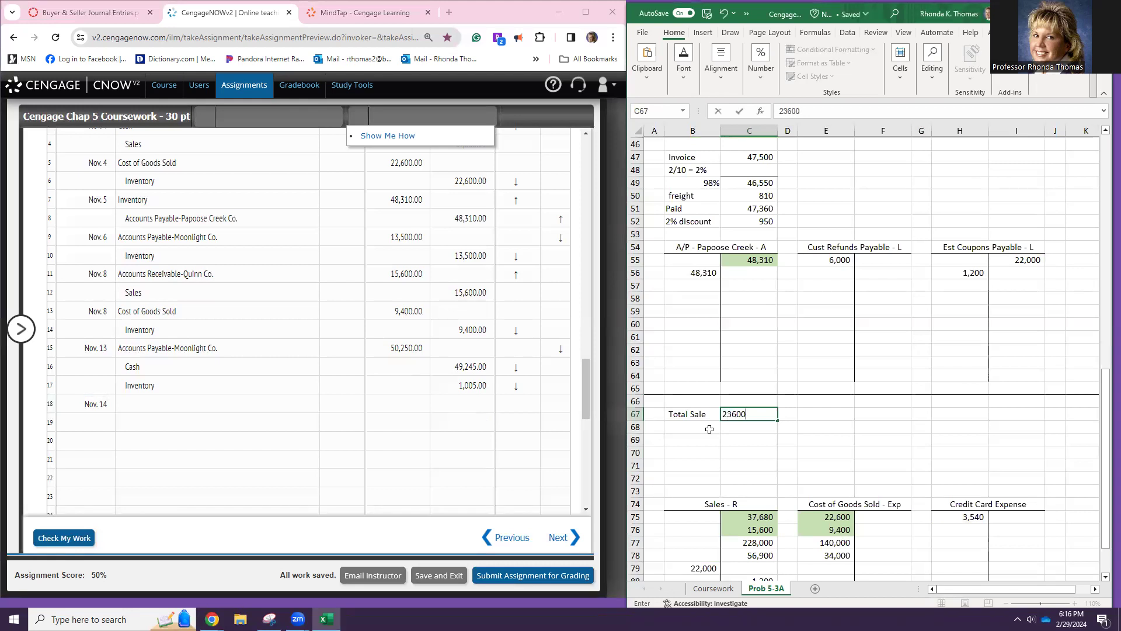
left_click(710, 429)
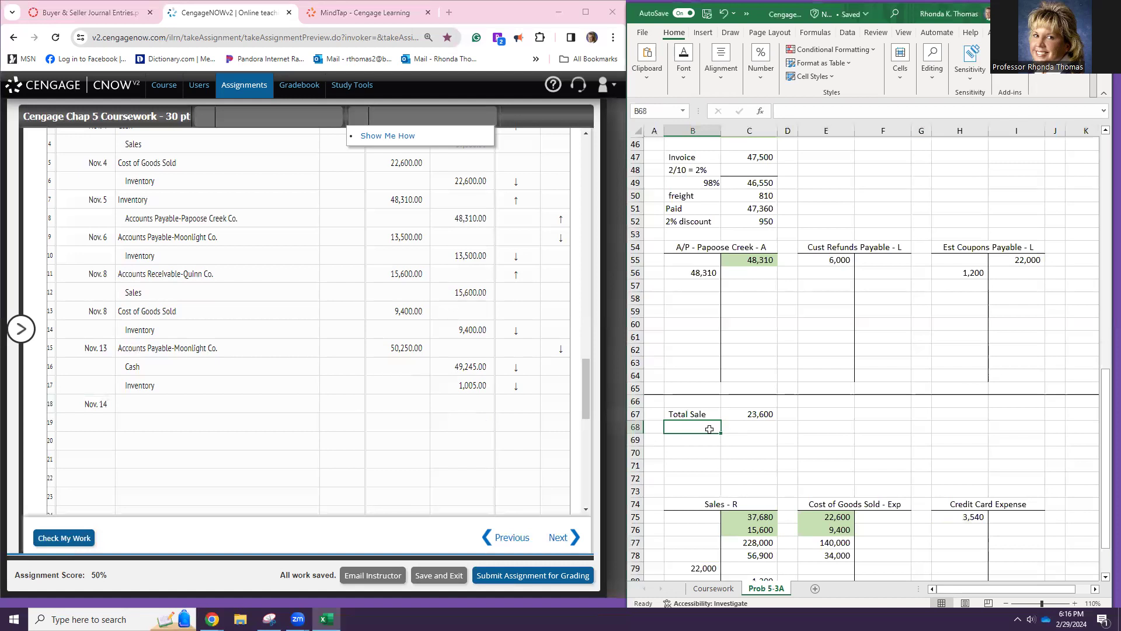
left_click(728, 415)
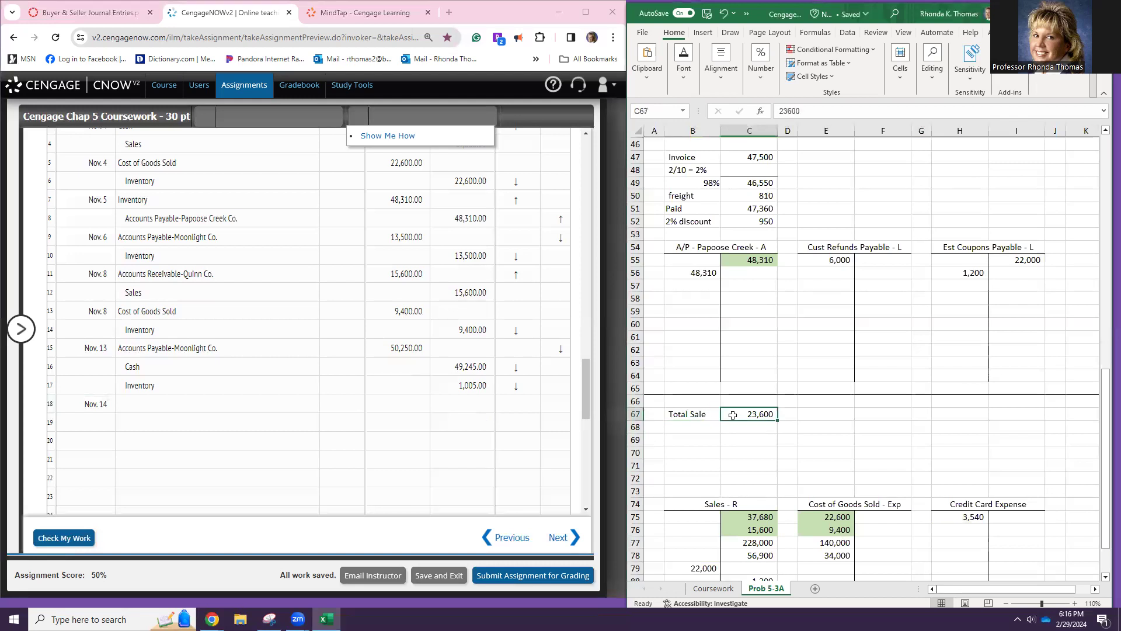
type("236,000")
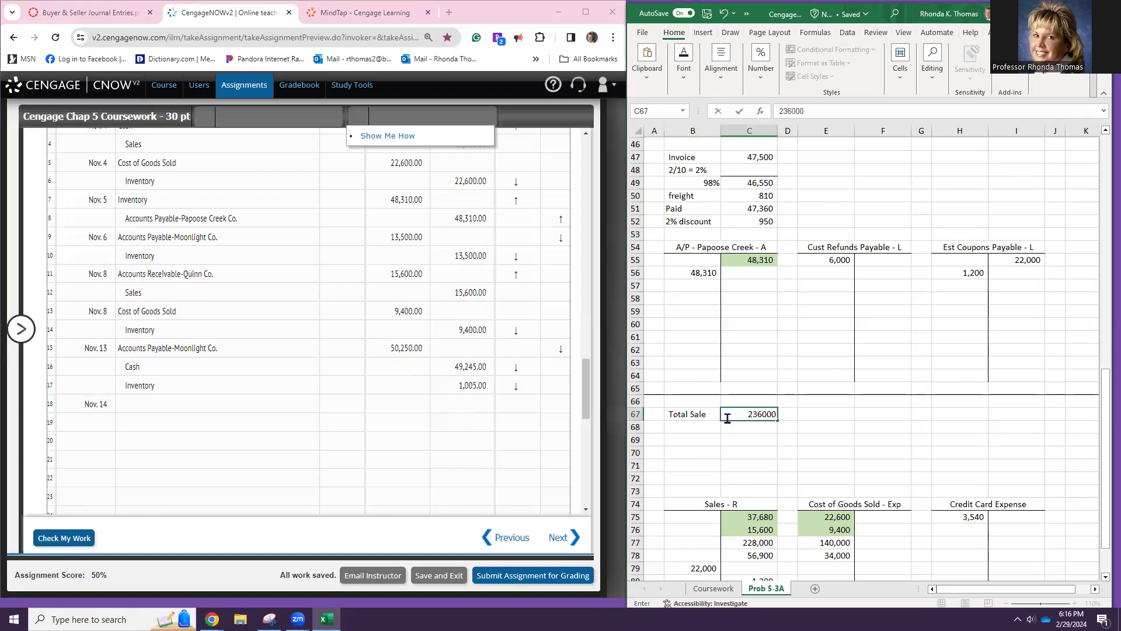
left_click(713, 428)
- Enter Coupons with an amount of 8,000 on the next row
type("Cou")
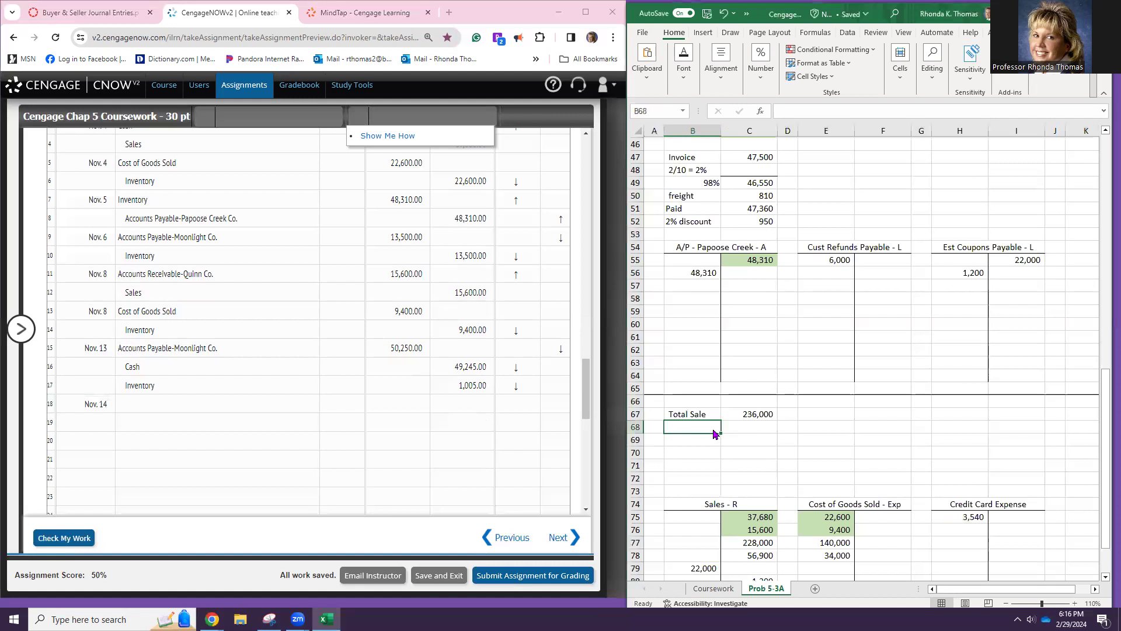
type("pons")
key("Tab")
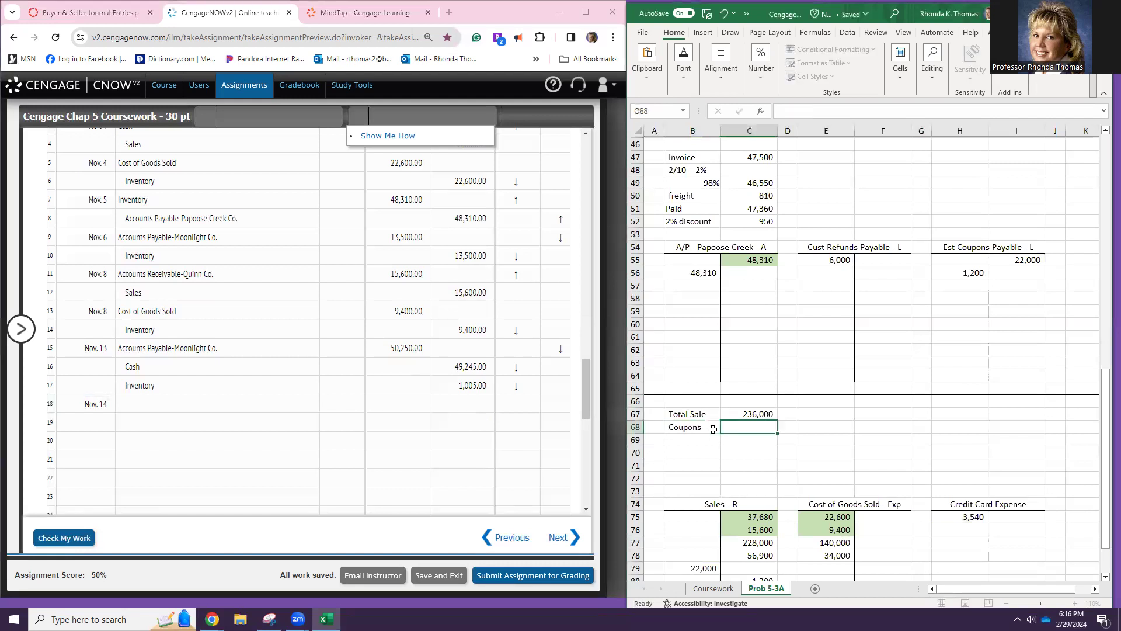
type("8000")
key("Return")
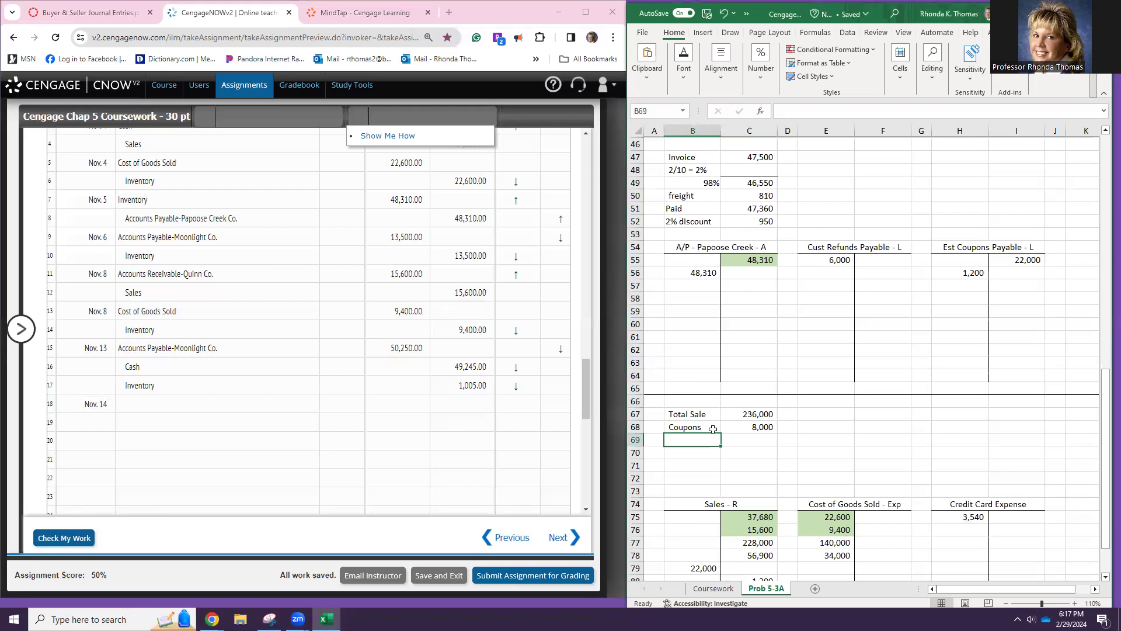
- Add Record Sale as =C67-C68, giving 228,000 to match the Sales T-account
type("R")
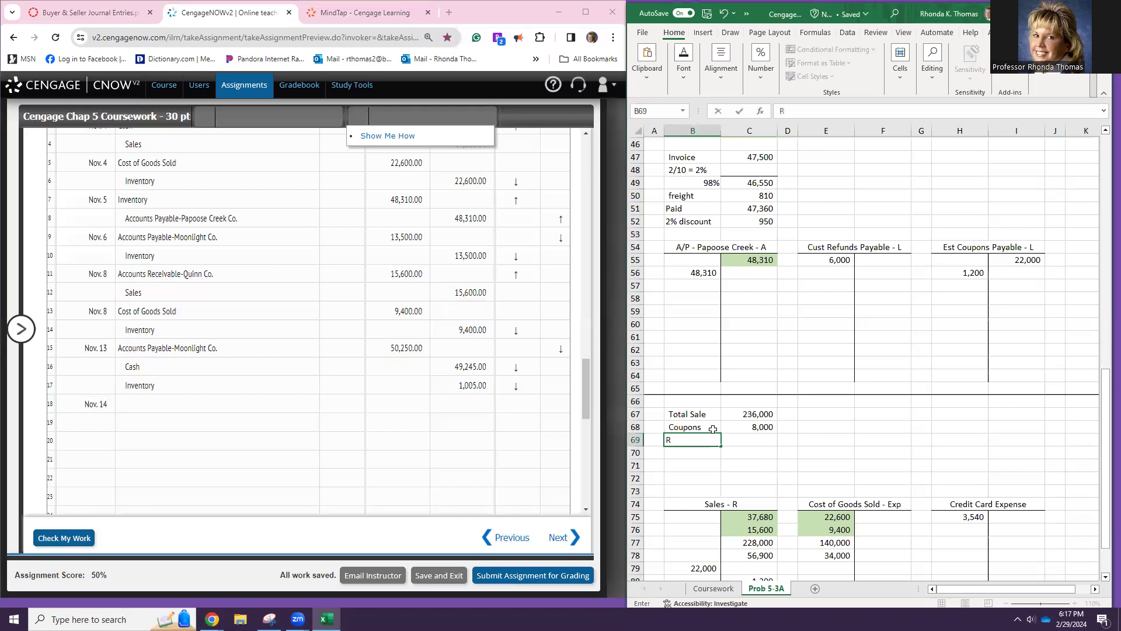
type("ecord Sale")
key("Tab")
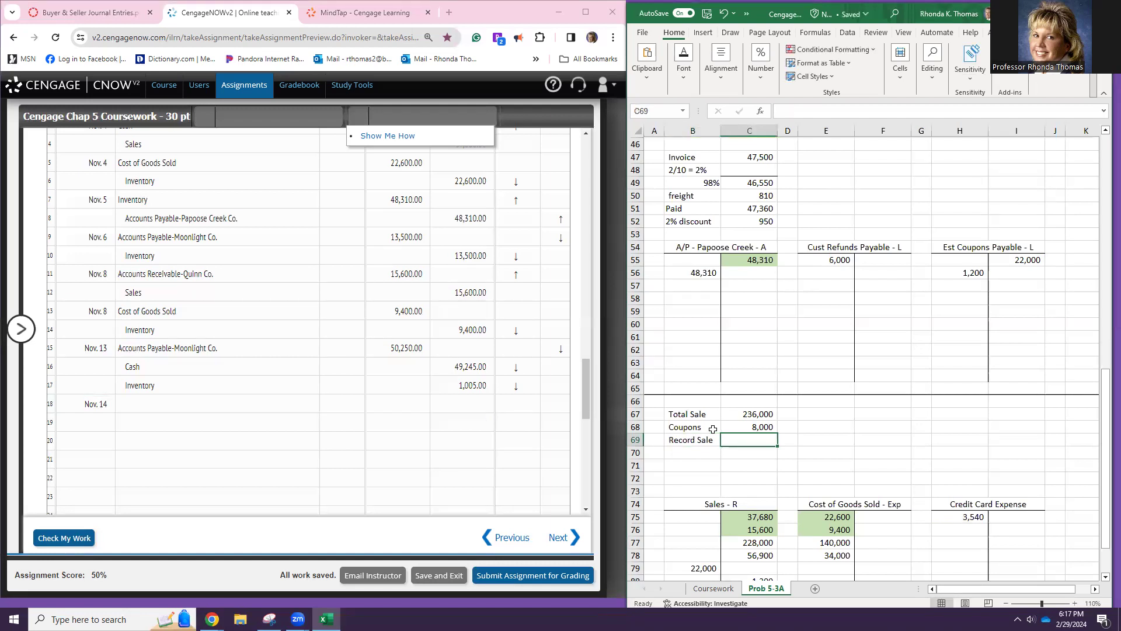
type("=")
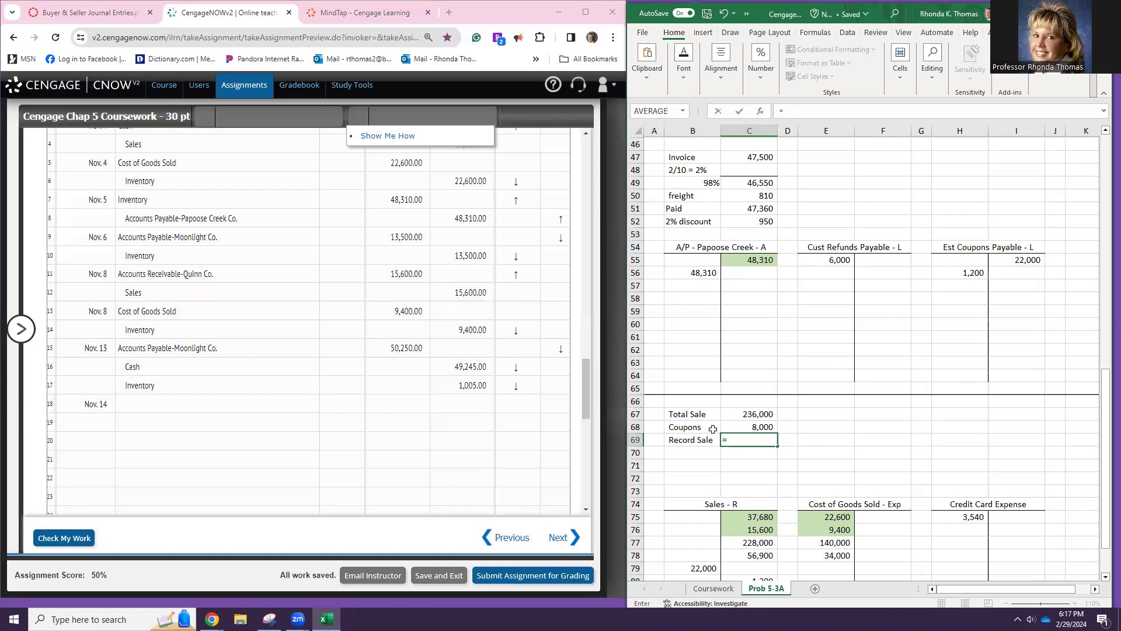
left_click(735, 413)
type("-")
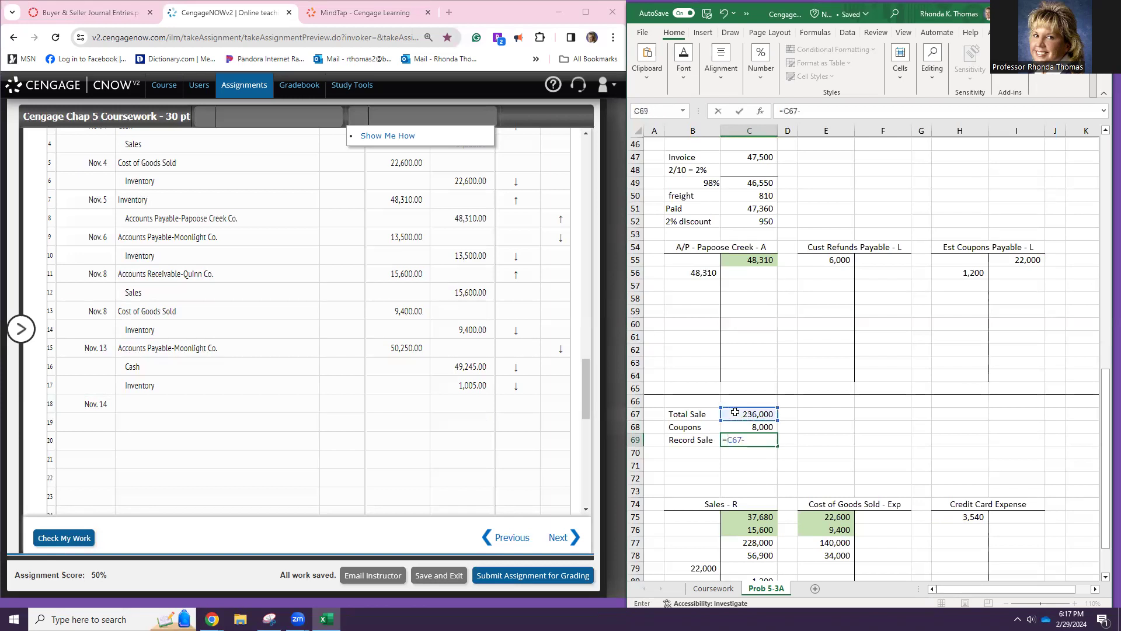
left_click(734, 425)
key("Return")
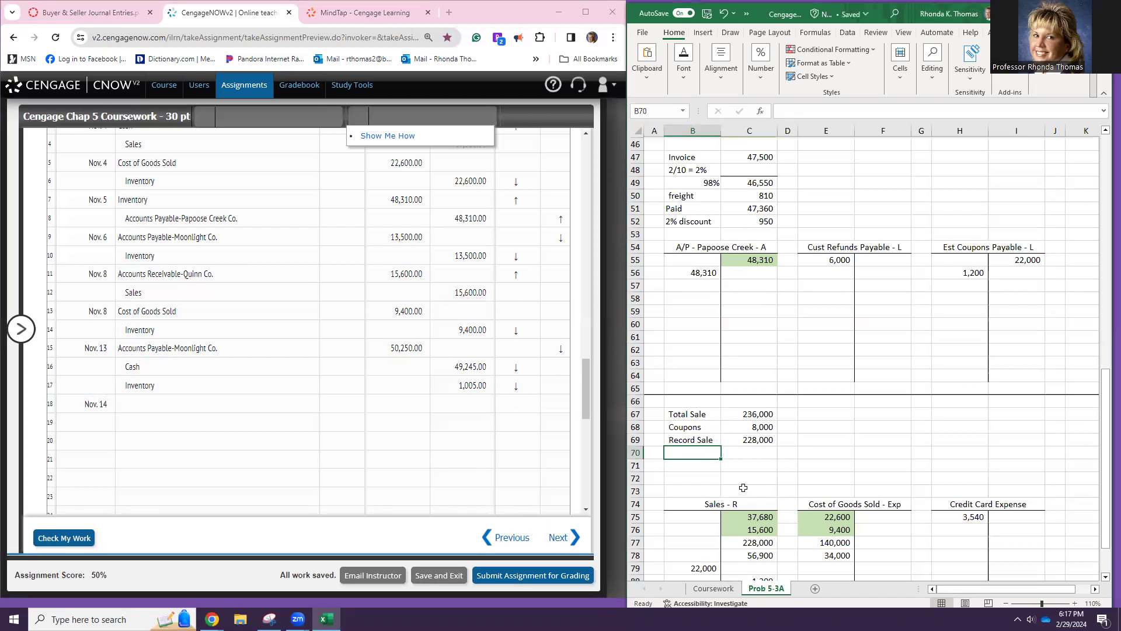
left_click(748, 542)
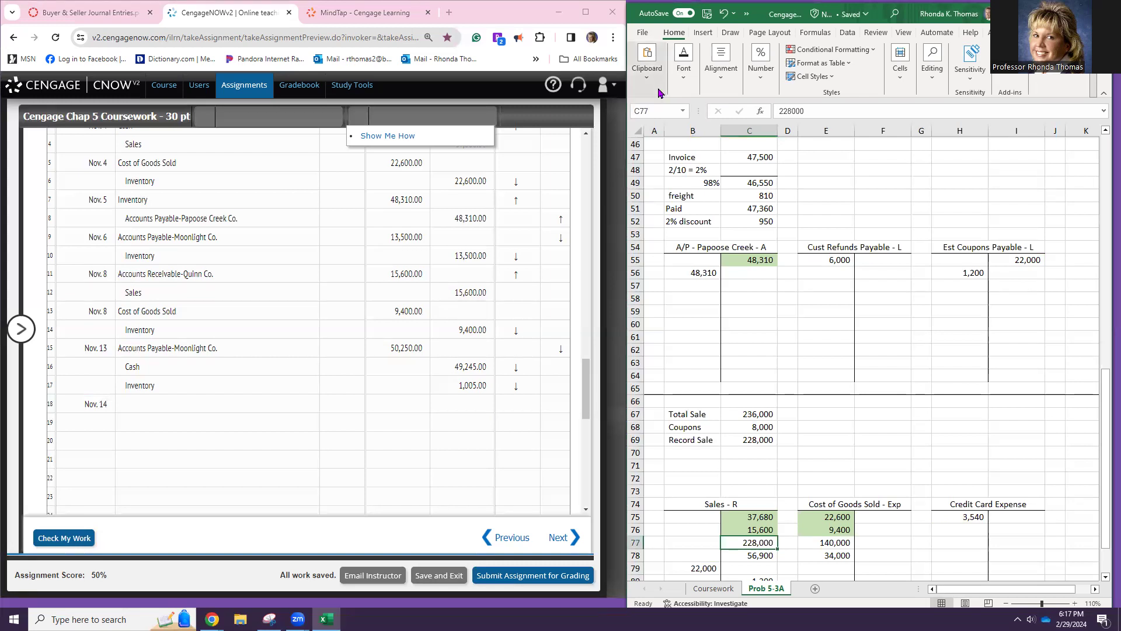
- Shade the 228,000 Record Sale amount and the Sales T-account 228,000 green
left_click_drag(703, 439, 740, 440)
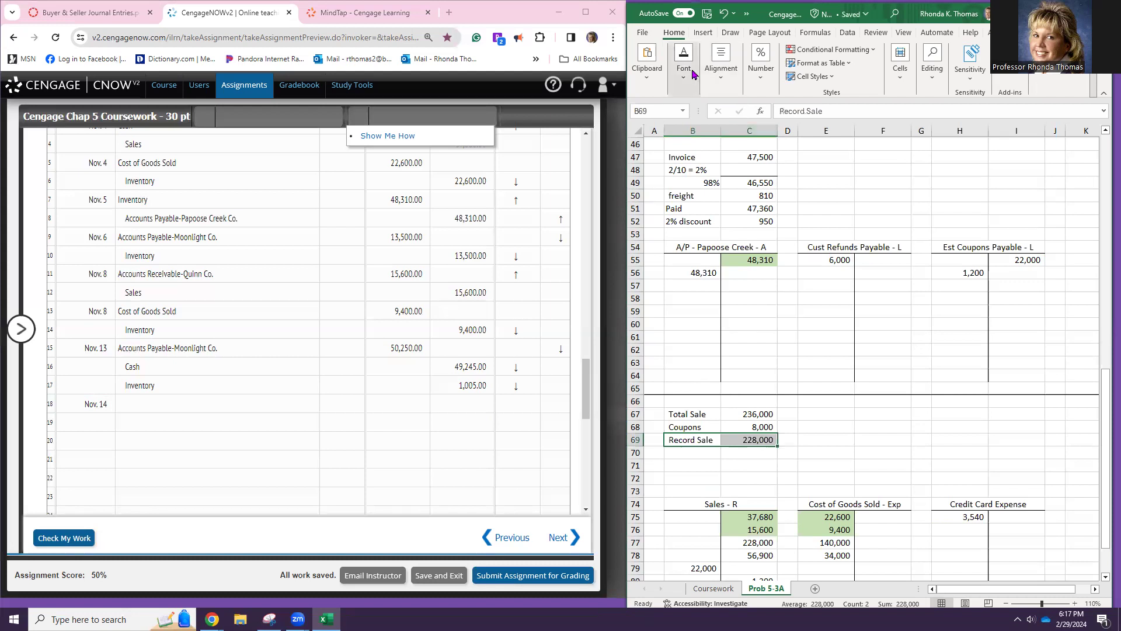
left_click(747, 443)
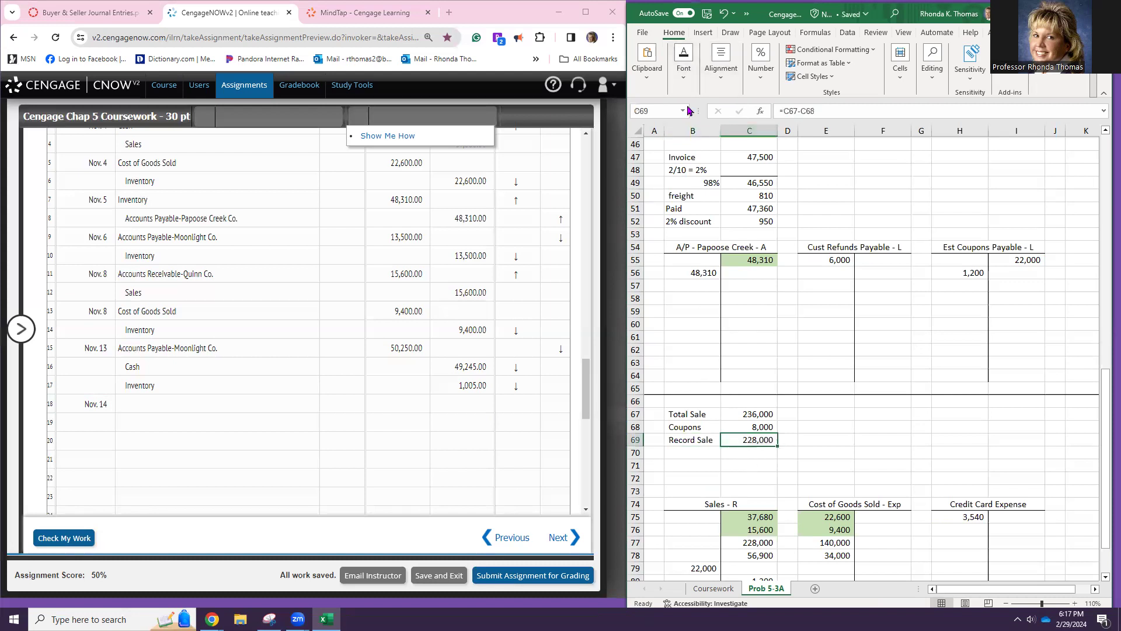
left_click(685, 75)
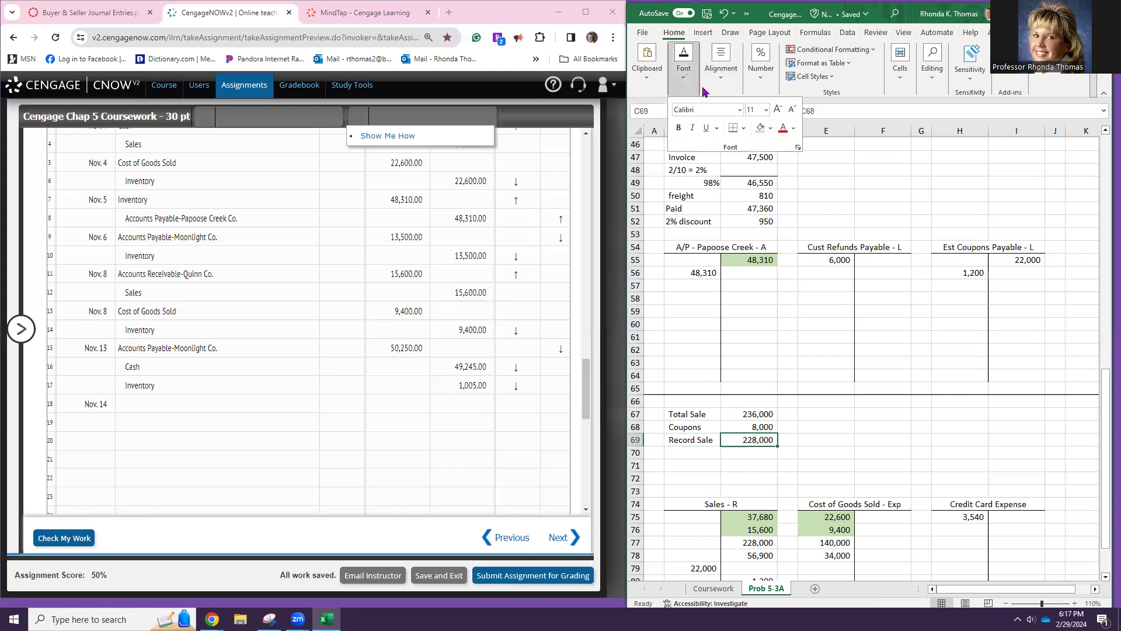
left_click(759, 127)
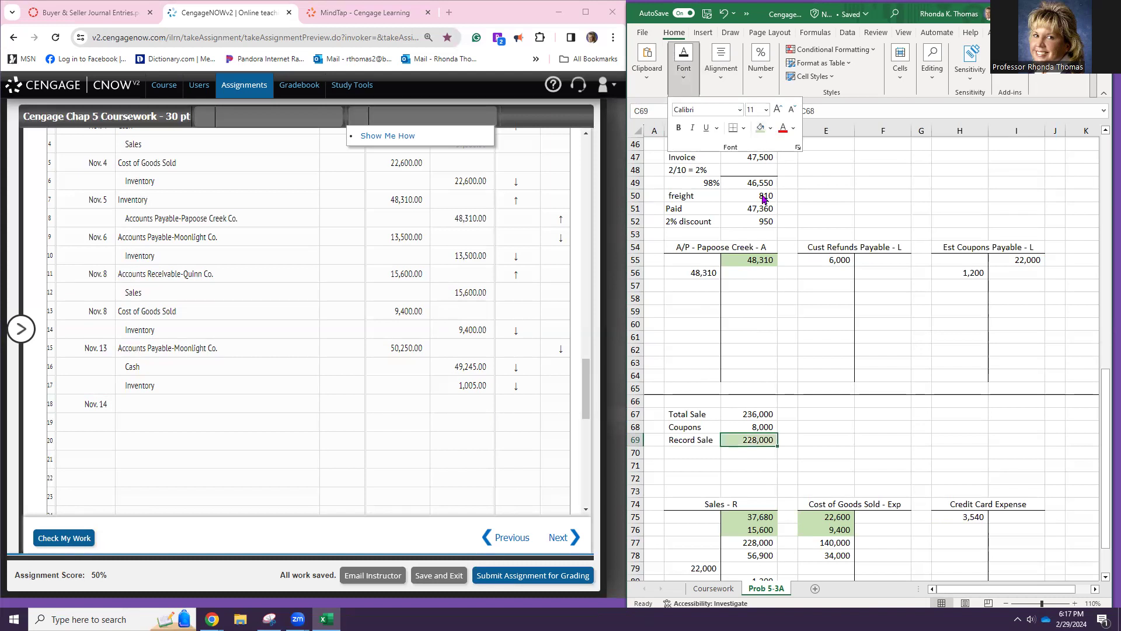
left_click(770, 542)
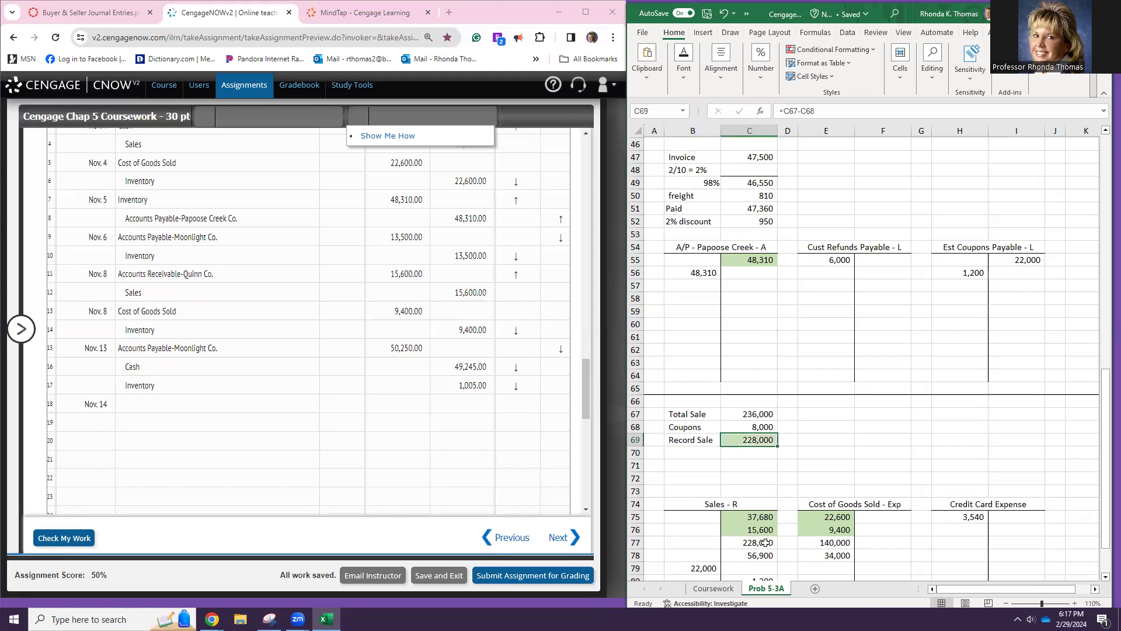
left_click(685, 64)
left_click(759, 128)
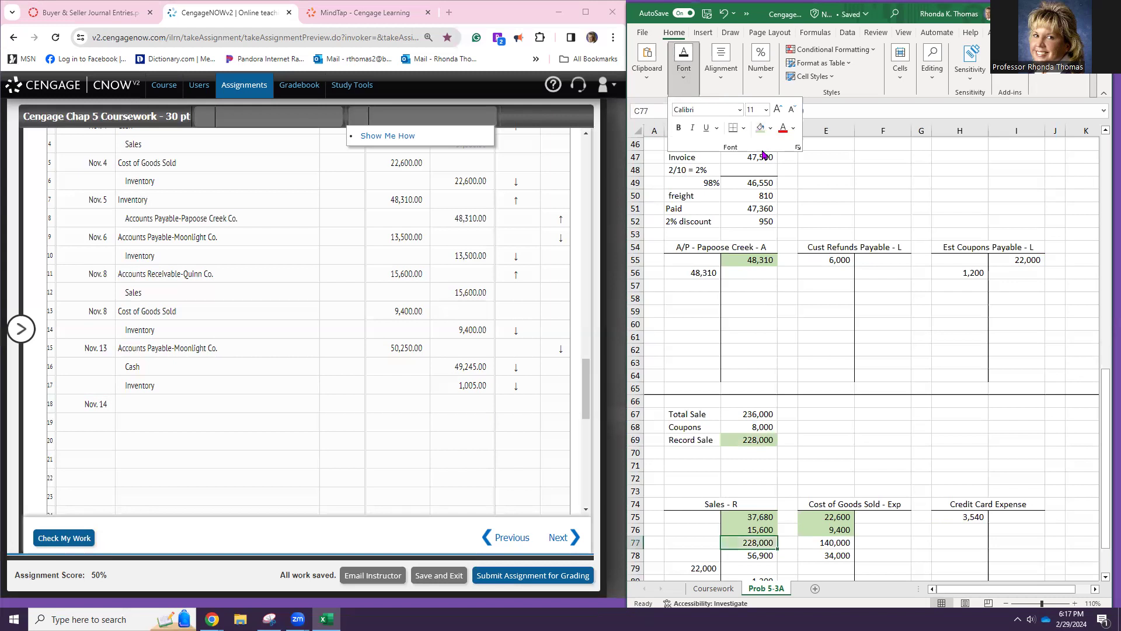
- Shade the 228,000 debit in the Cash T-account green
scroll(780, 222, "up", 4)
scroll(780, 222, "up", 11)
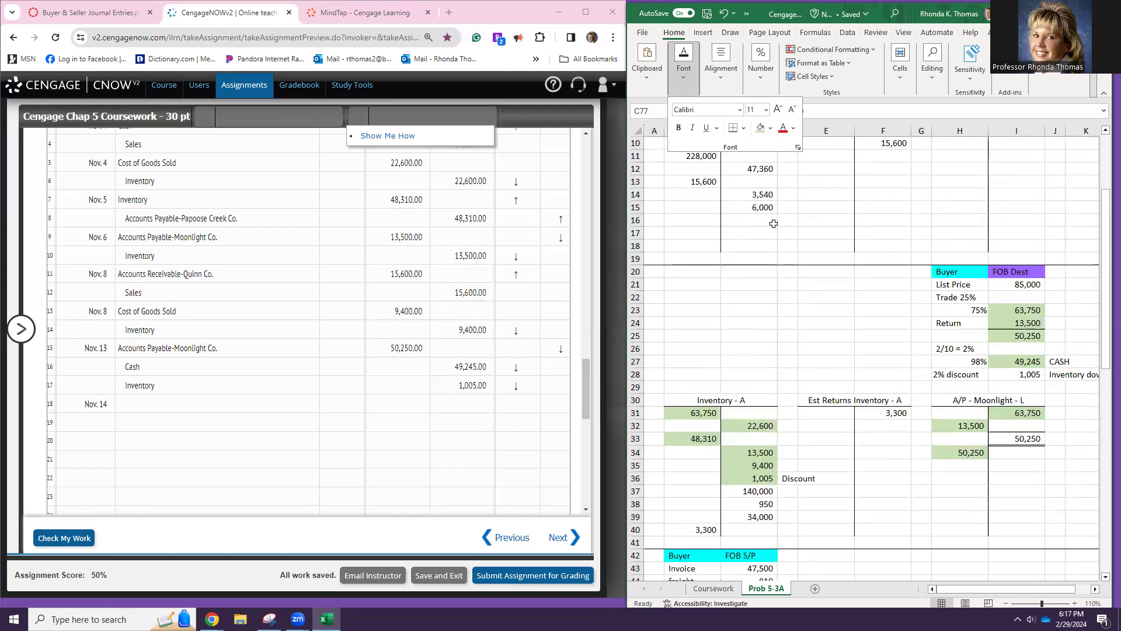
left_click(713, 271)
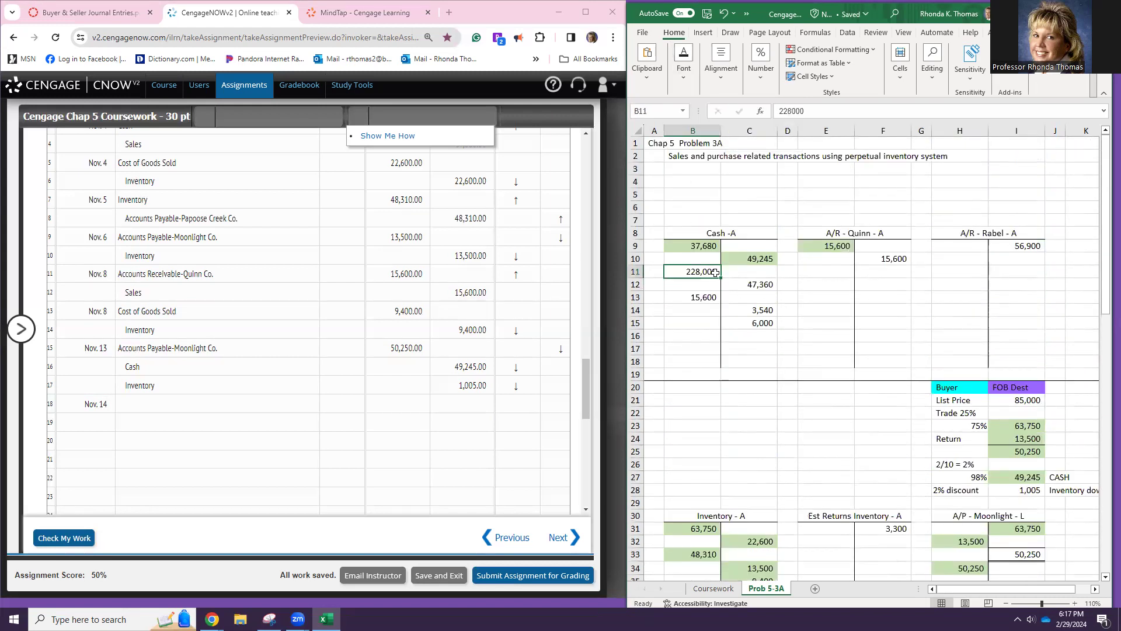
left_click(686, 77)
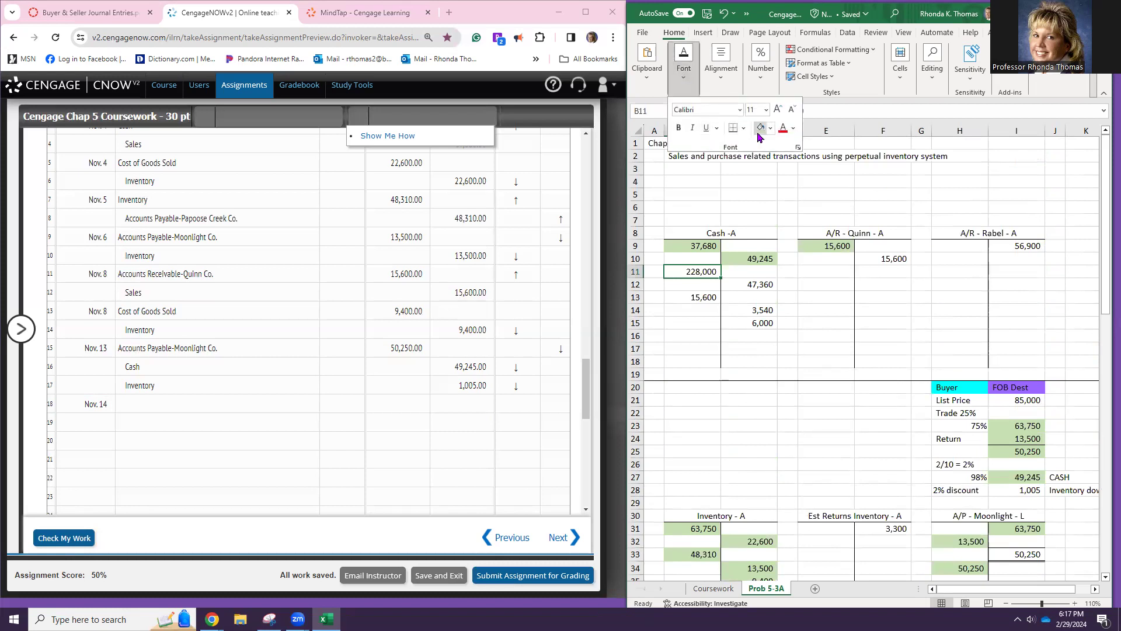
left_click(760, 128)
- Debit Cash 228,000 on journal row 18
left_click(298, 401)
type("Cash")
key("Tab")
type("228,000")
key("Tab")
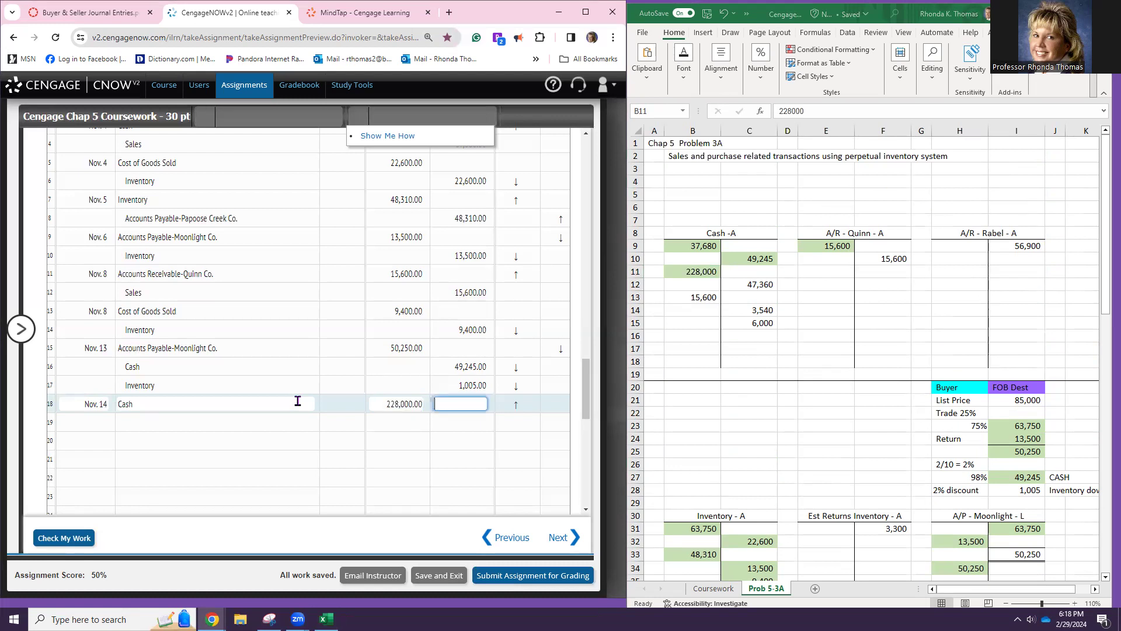
- Credit Sales 228,000 on the second line of the Nov. 14 entry
left_click(285, 421)
type("Sales")
key("Tab")
key("Tab")
type("228000")
key("Tab")
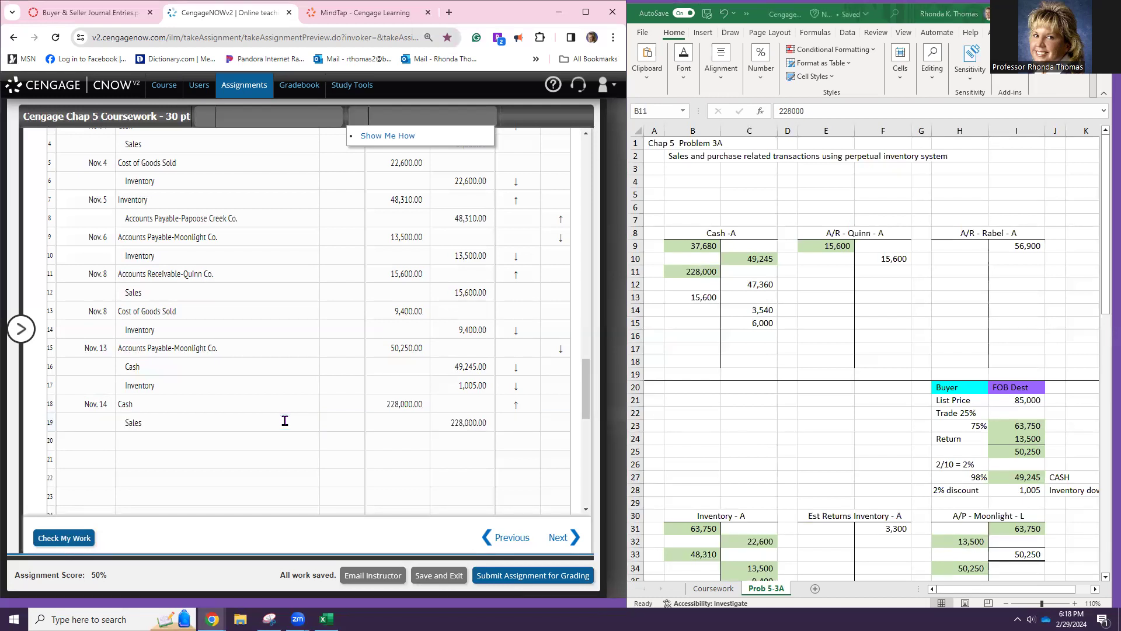
- Date the next journal line Nov. 15
left_click(86, 439)
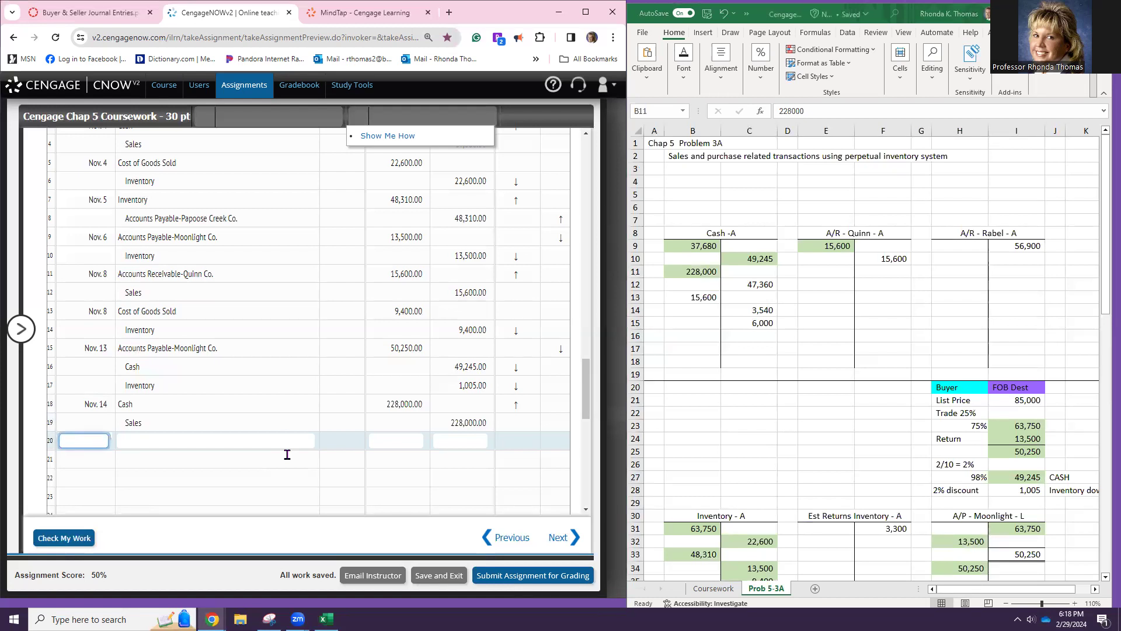
type("NOv 15")
key("Tab")
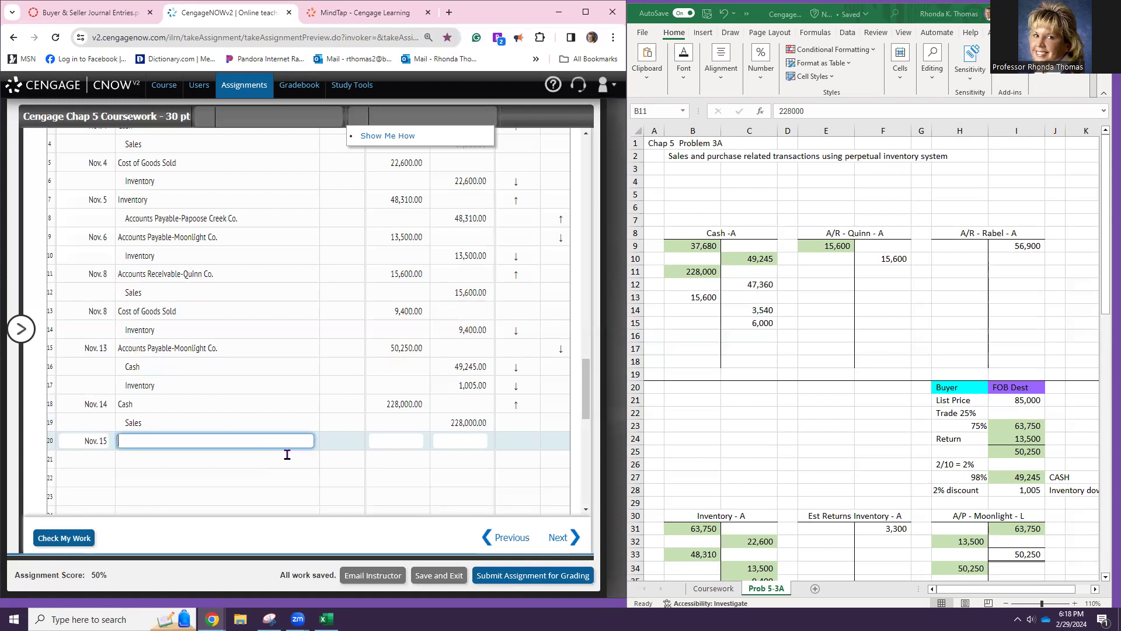
scroll(745, 446, "down", 7)
- Review the invoice and freight amounts and label the 47,360 payment Cash
scroll(744, 446, "down", 4)
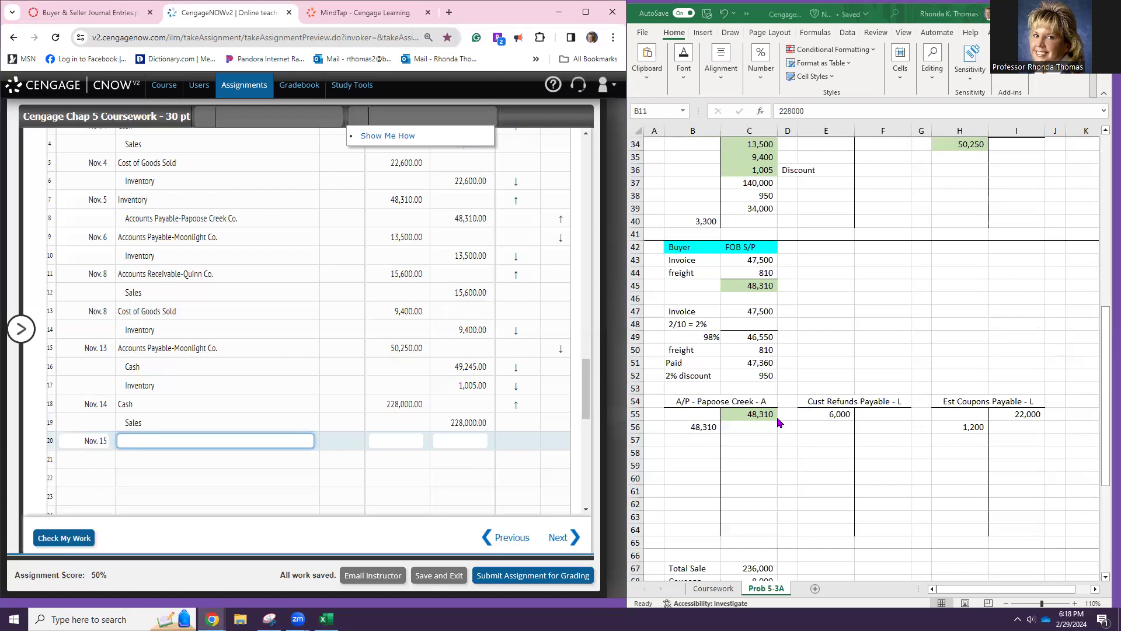
left_click(740, 308)
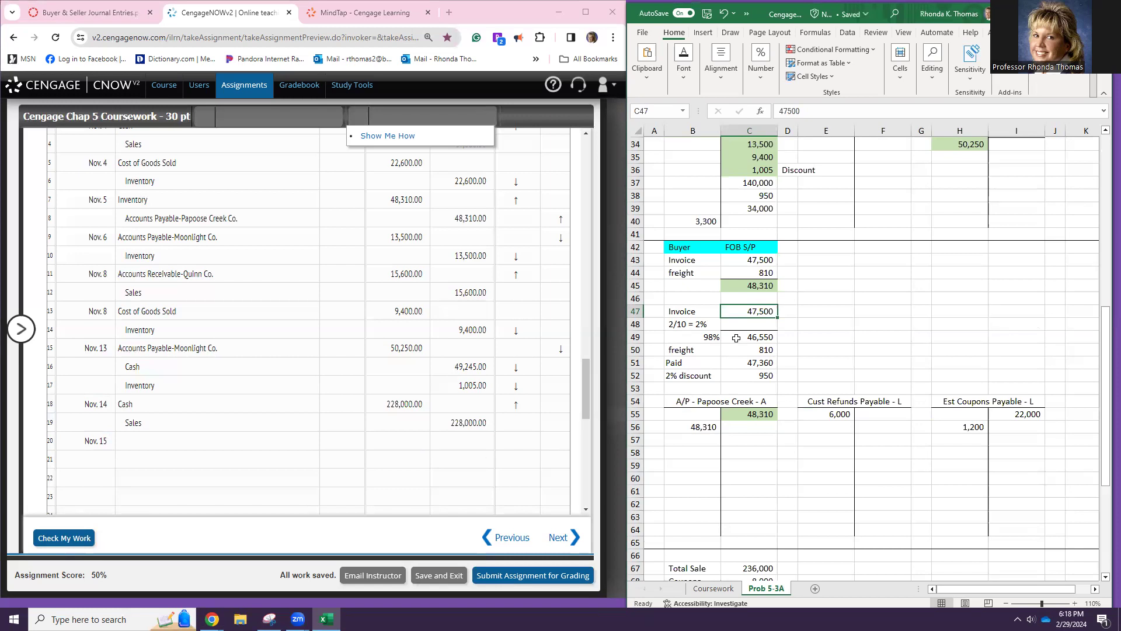
left_click(742, 282)
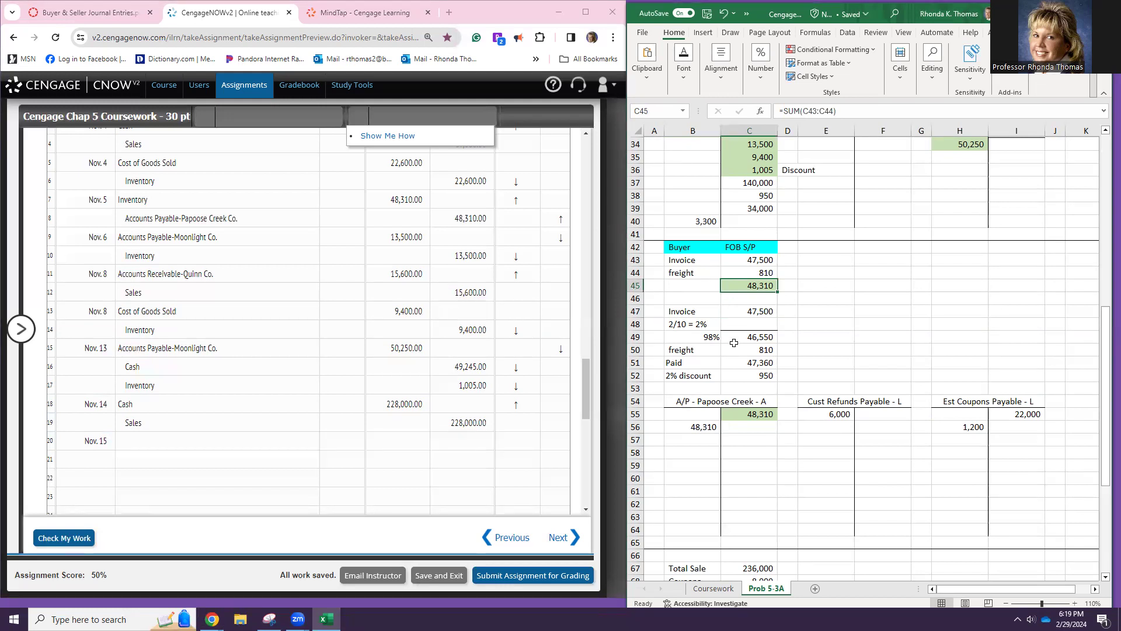
left_click(799, 363)
left_click(786, 364)
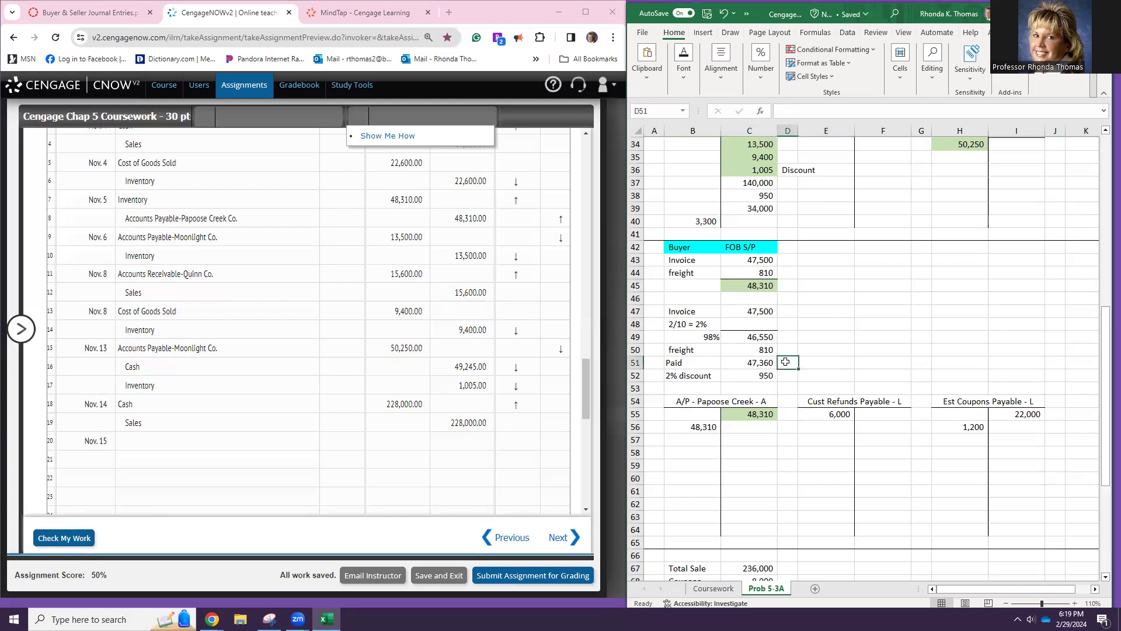
type("Cash")
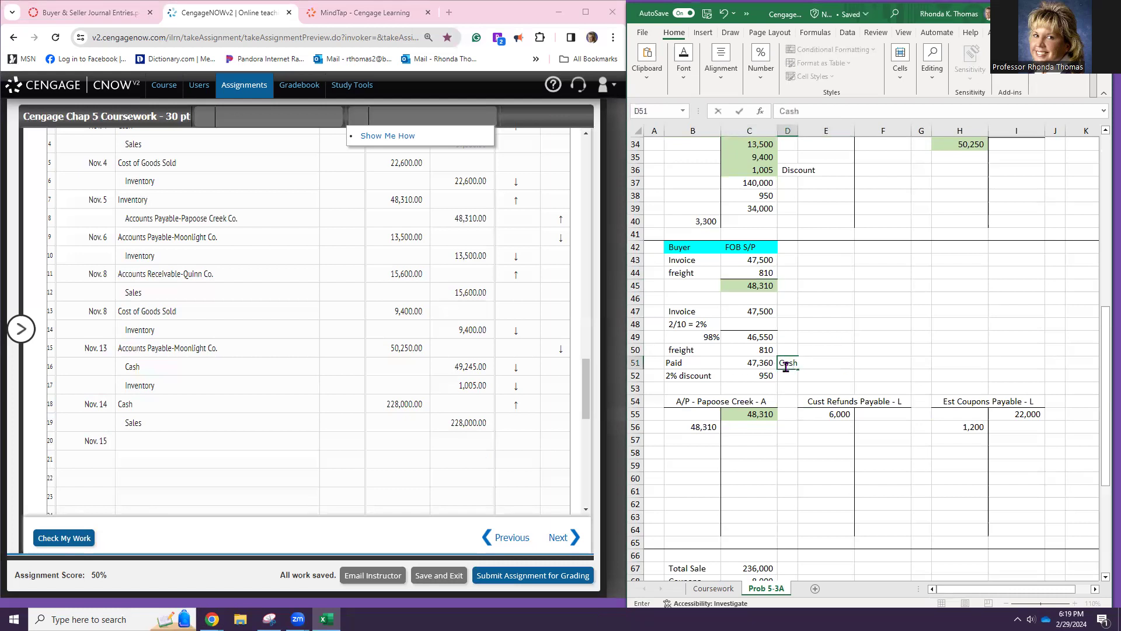
left_click(725, 346)
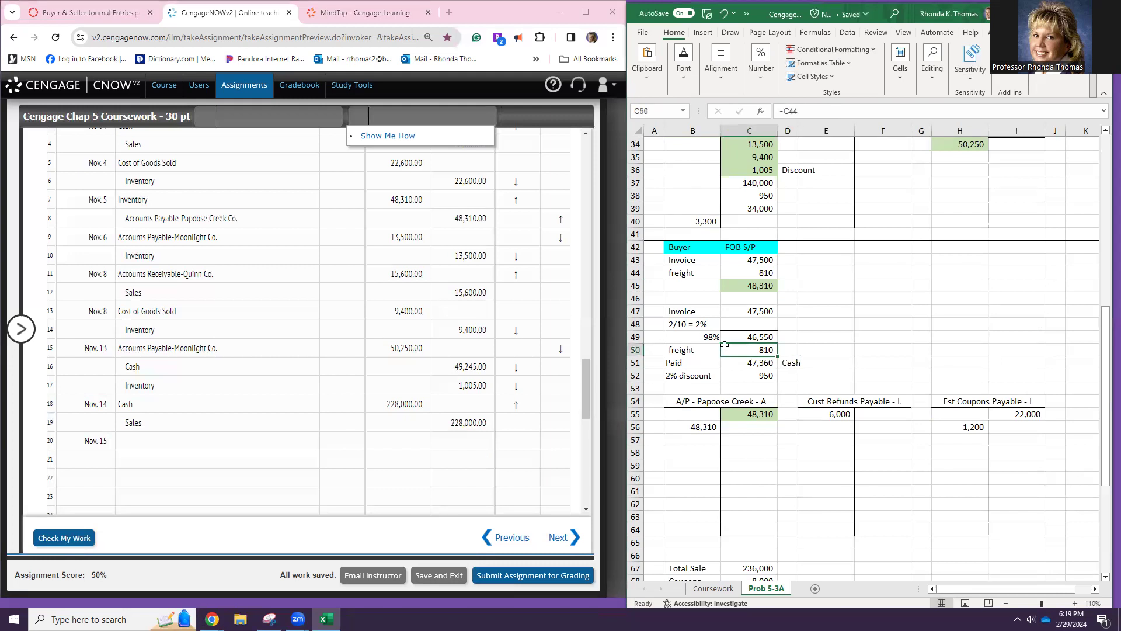
- Check the 98% discount formula and shade the 47,360 paid amount green
left_click(734, 312)
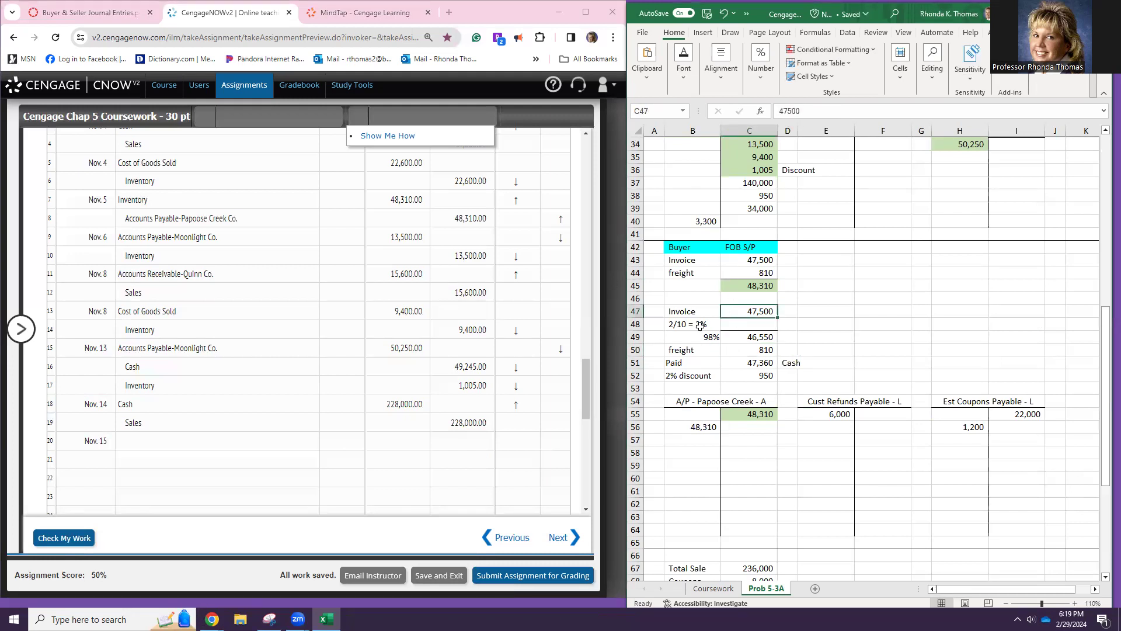
left_click(733, 339)
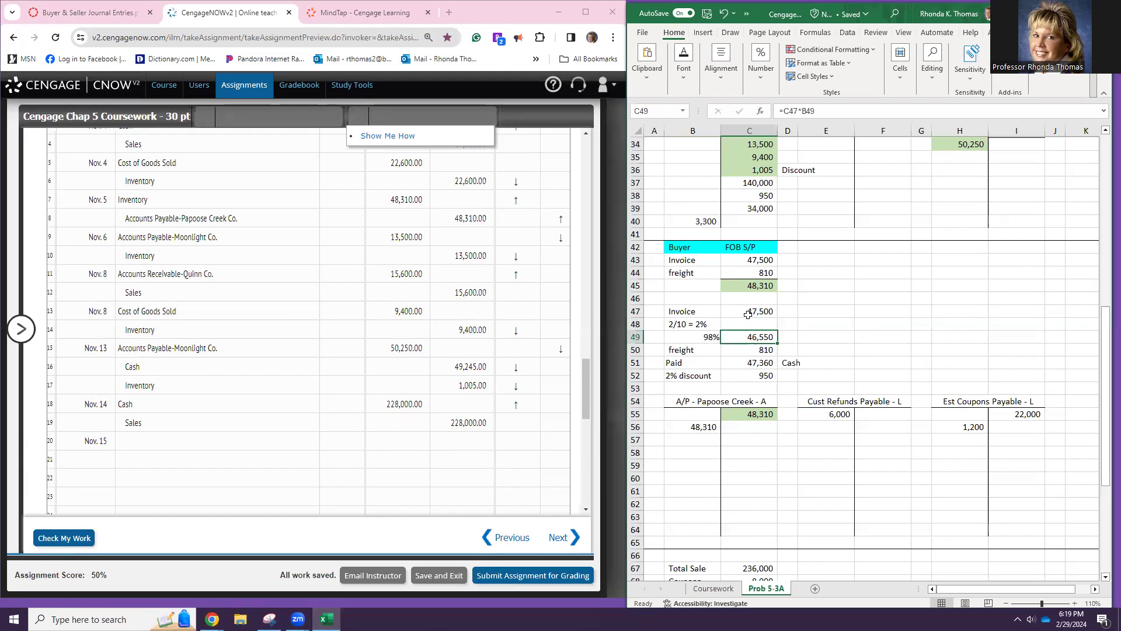
left_click(739, 363)
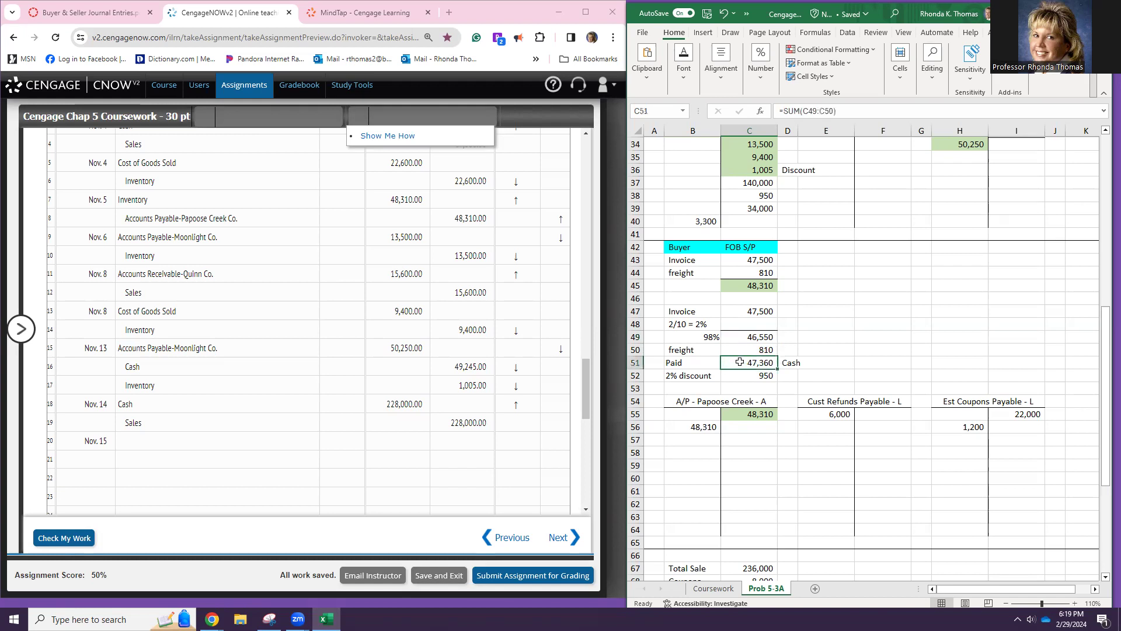
left_click(683, 76)
left_click(760, 128)
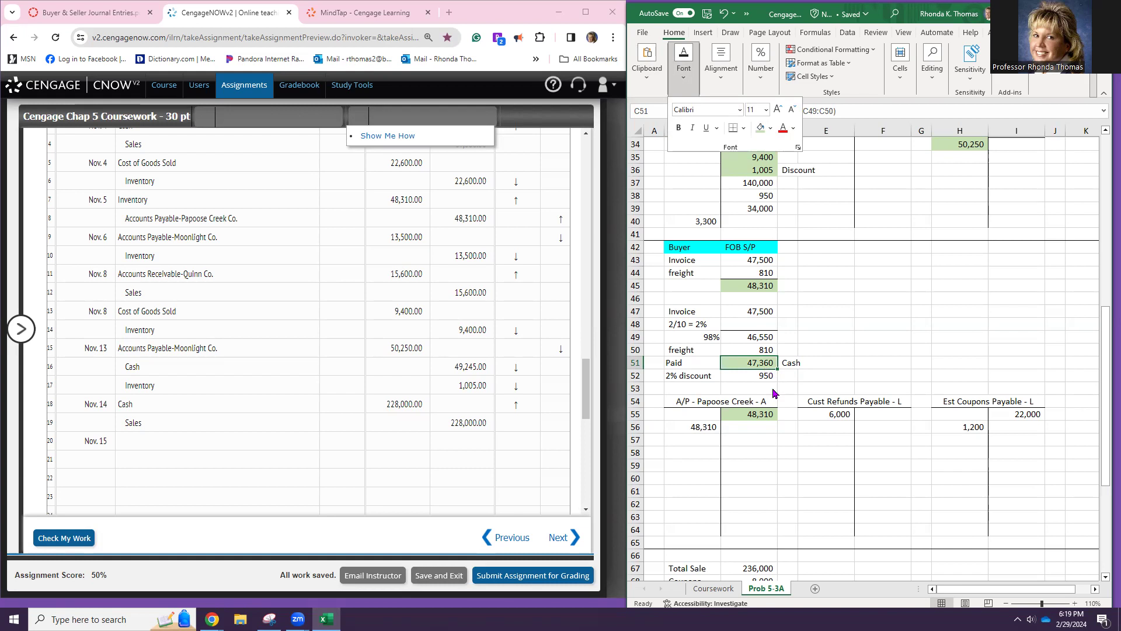
left_click(740, 381)
- Label the 950 discount 'Inventory down'
left_click(740, 376)
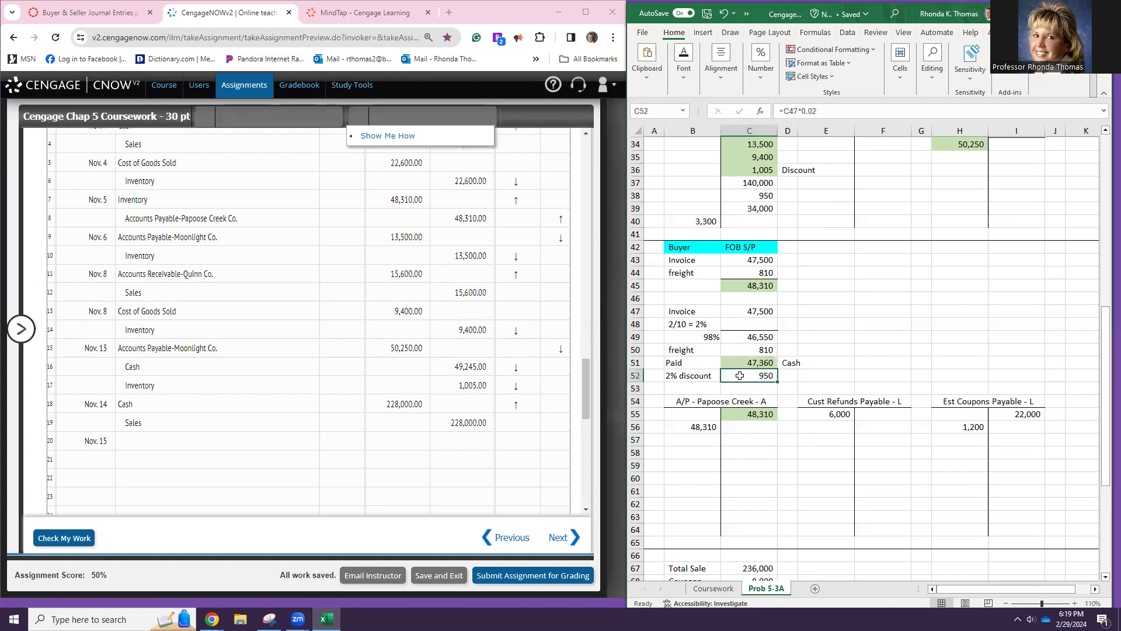
left_click(790, 375)
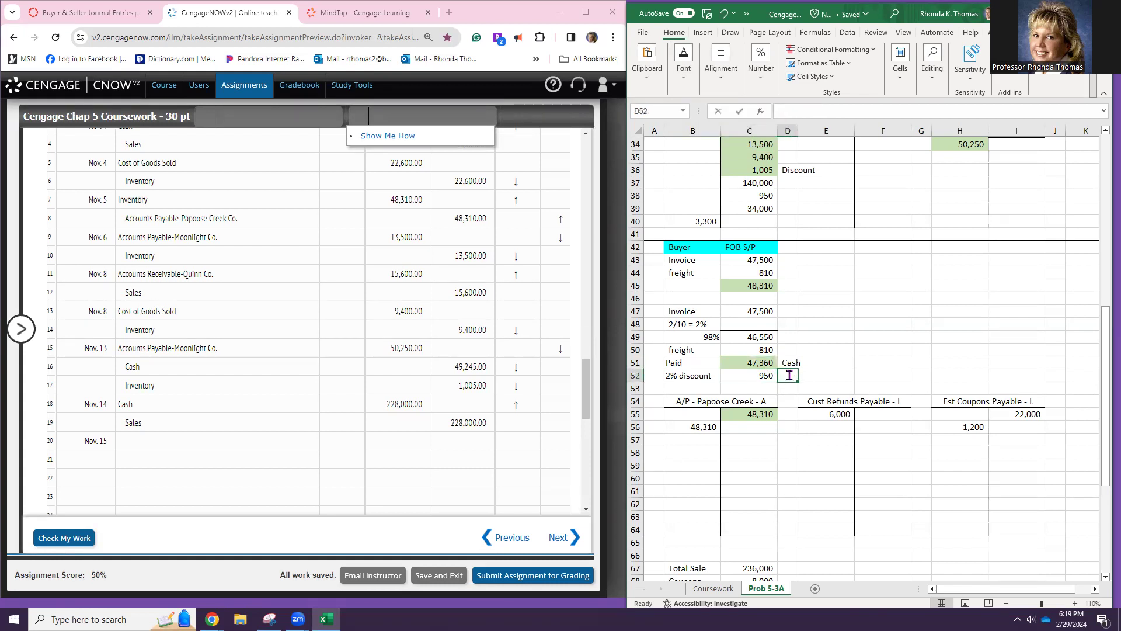
type("Inventory down")
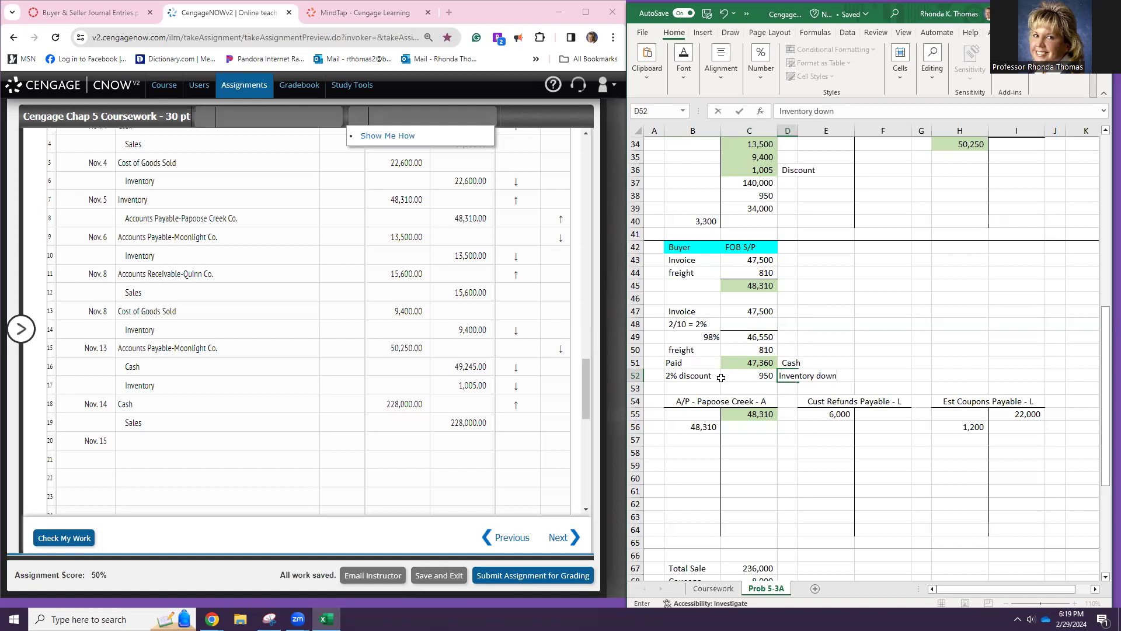
left_click(724, 377)
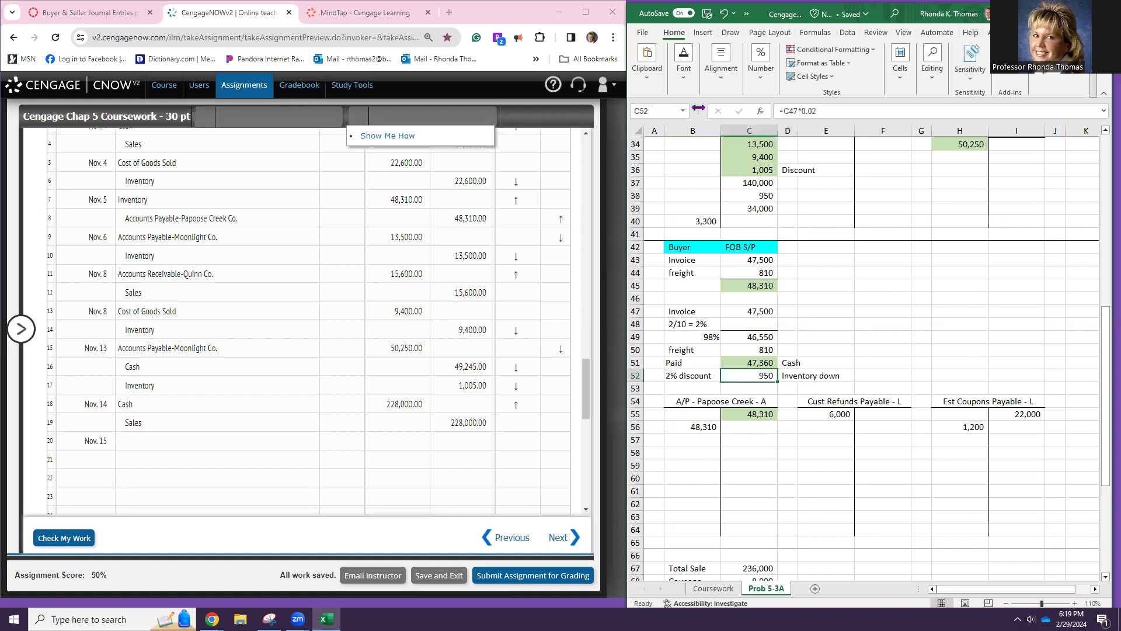
left_click(682, 74)
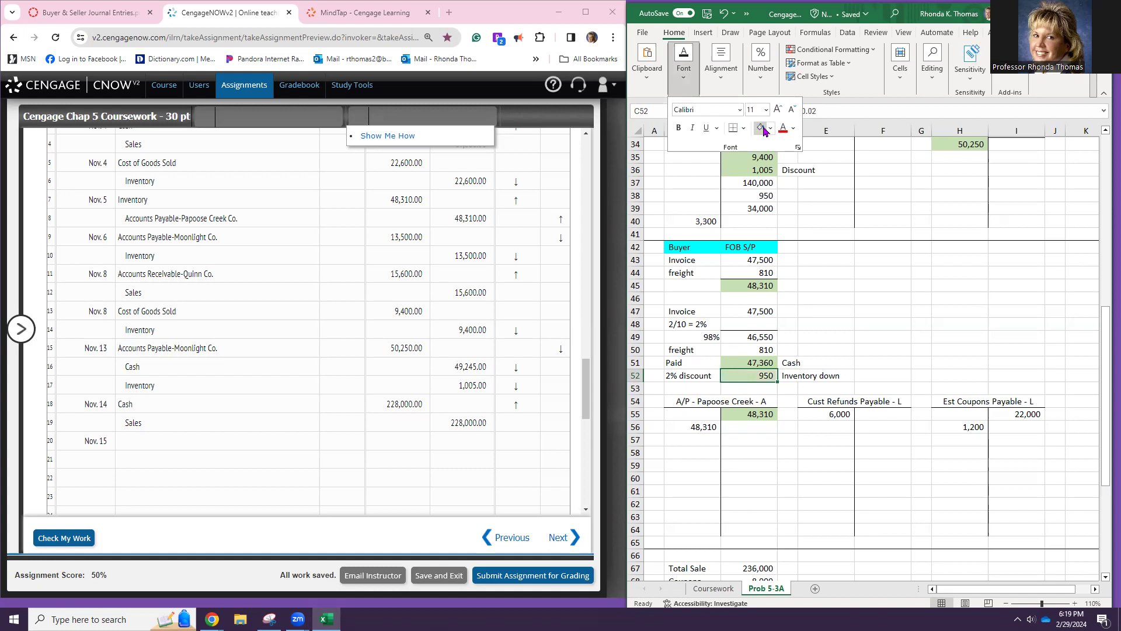
left_click(718, 428)
- Shade the 48,310 A/P - Papoose Creek debit green
left_click(704, 426)
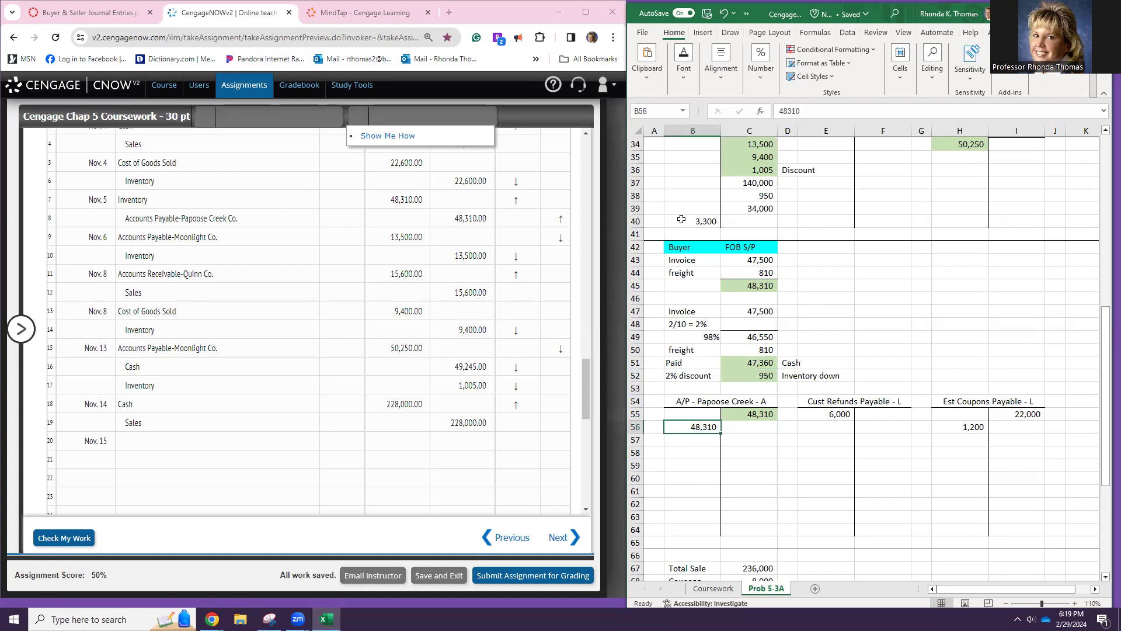
left_click(688, 75)
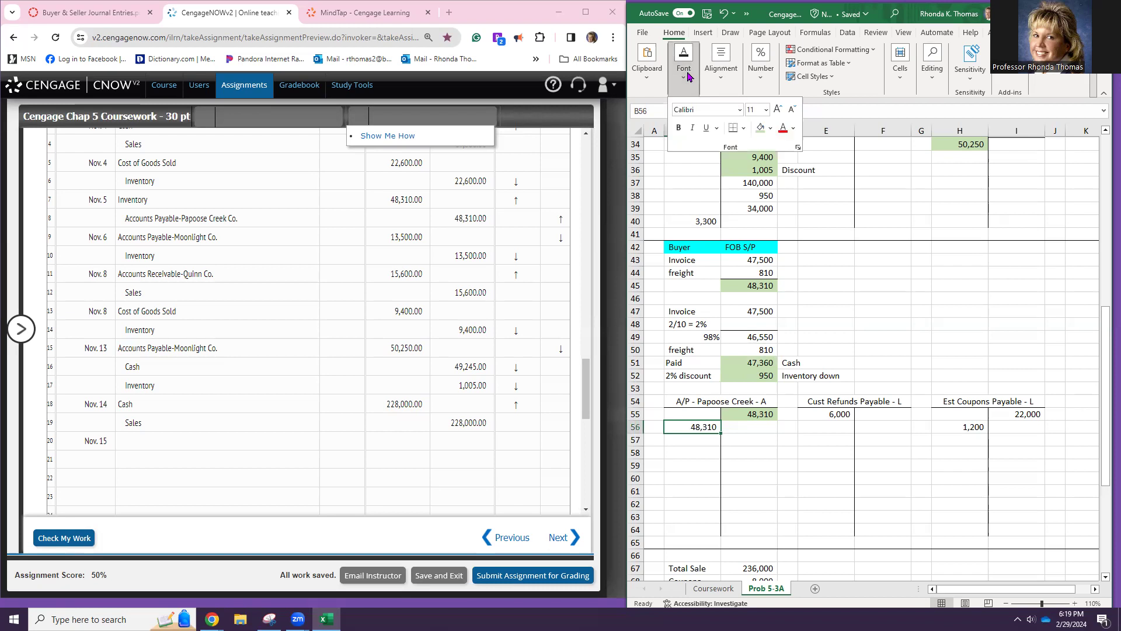
left_click(761, 128)
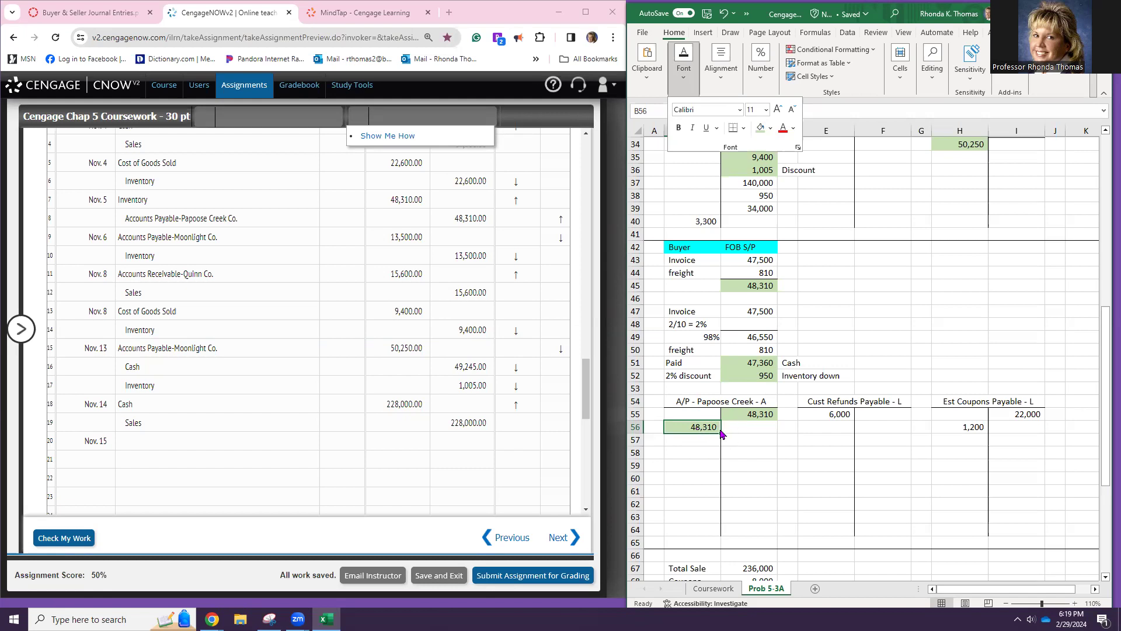
scroll(719, 427, "up", 11)
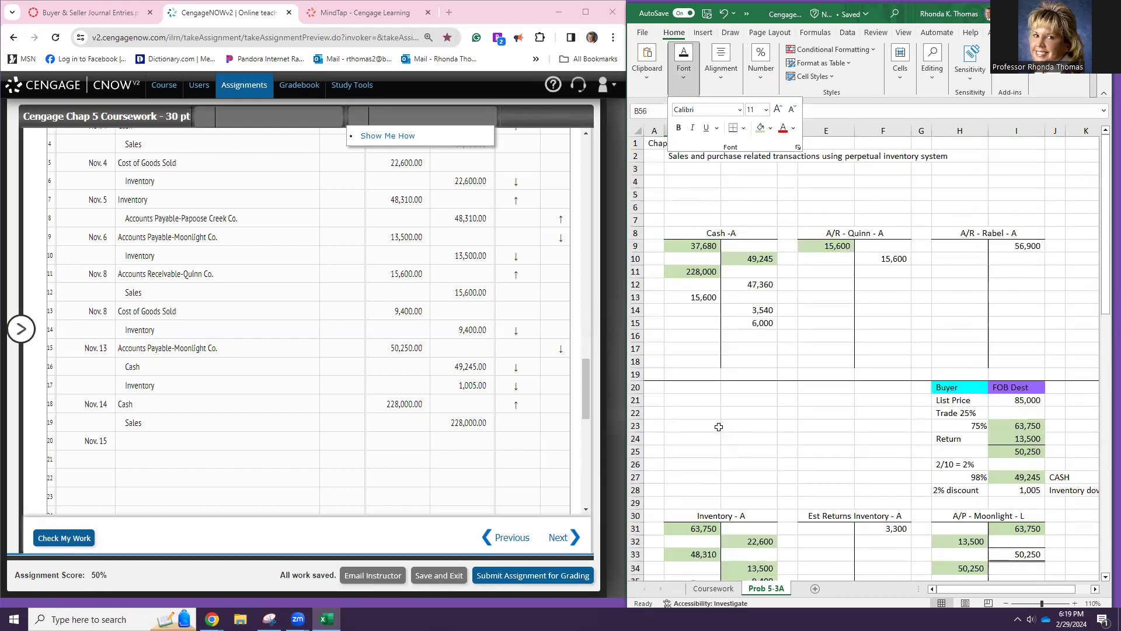
- Fill the 47,360 Cash T-account credit green and select the 950 Inventory entry
left_click(749, 286)
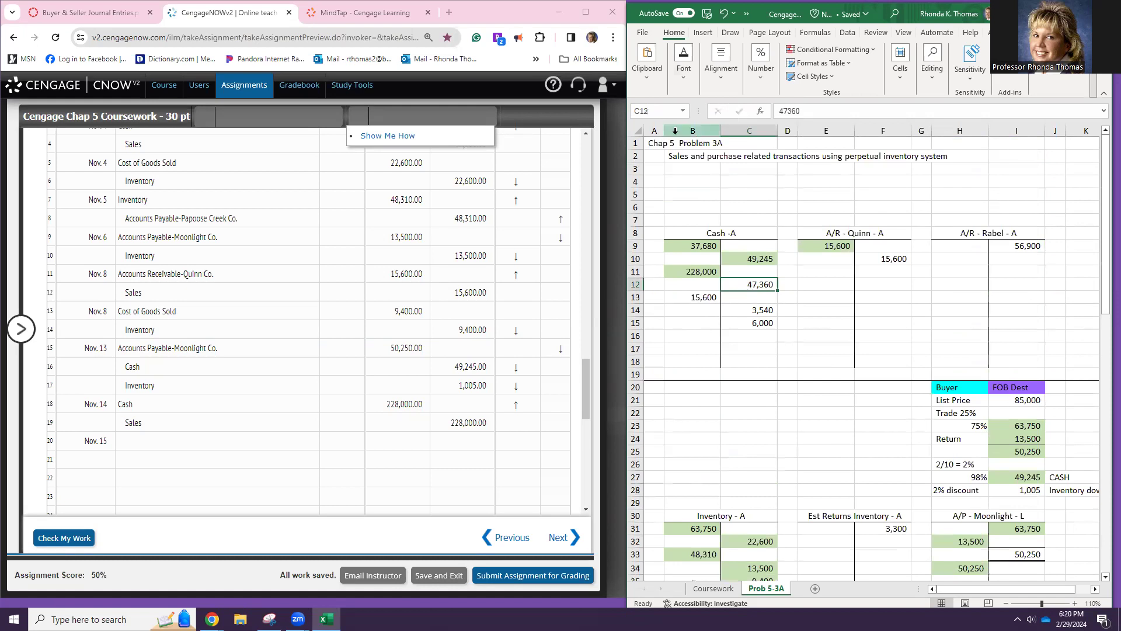
left_click(683, 71)
left_click(761, 129)
scroll(737, 344, "down", 5)
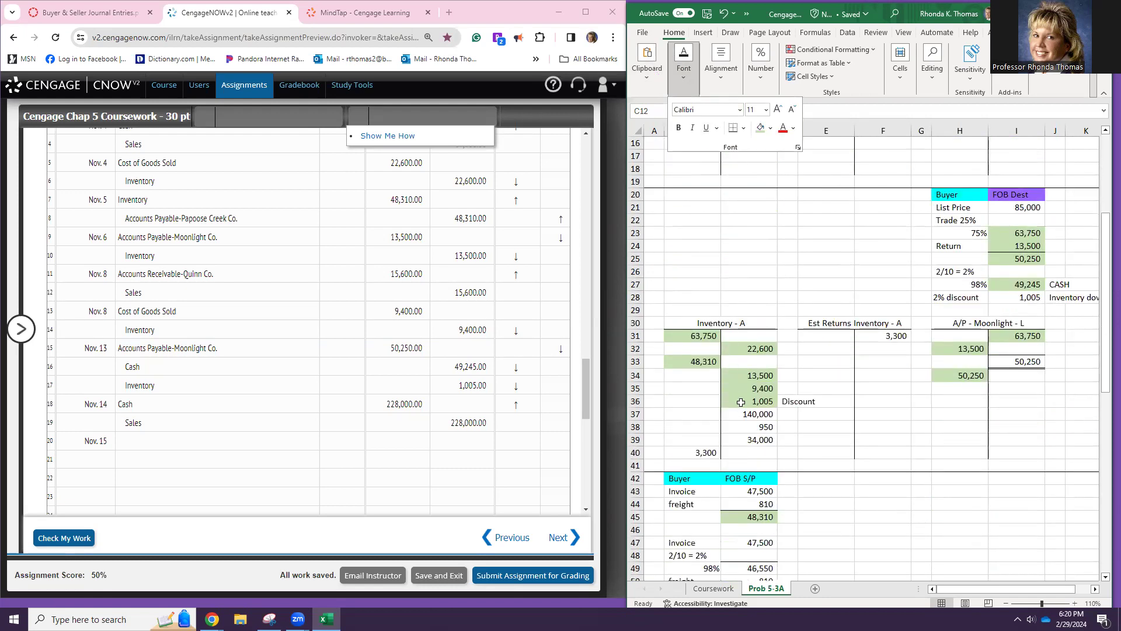
scroll(740, 403, "down", 5)
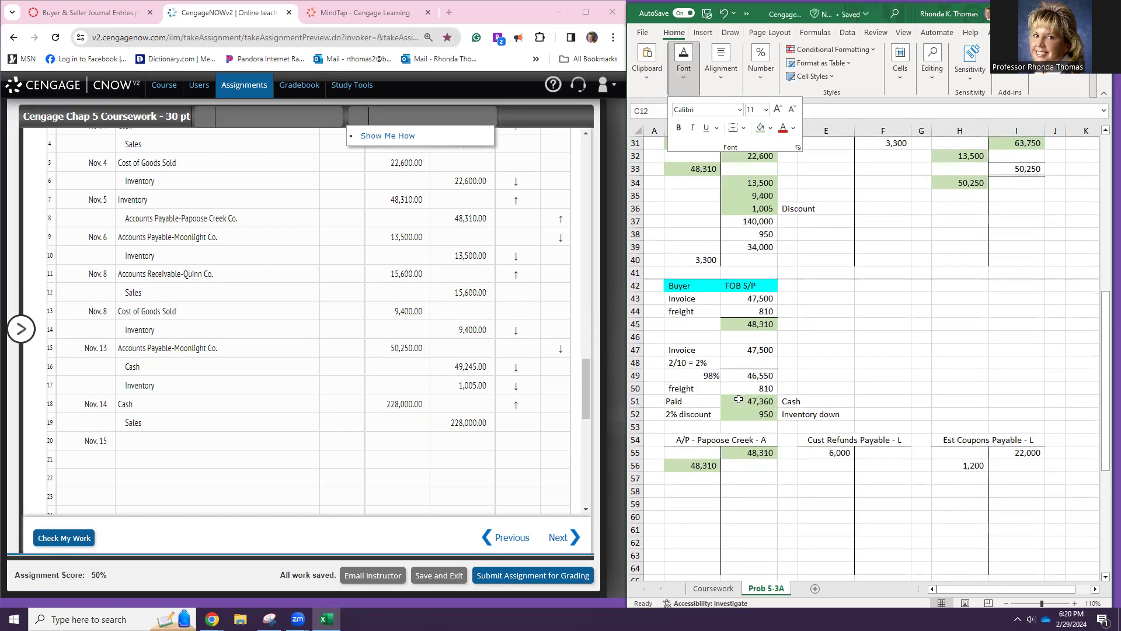
left_click(742, 239)
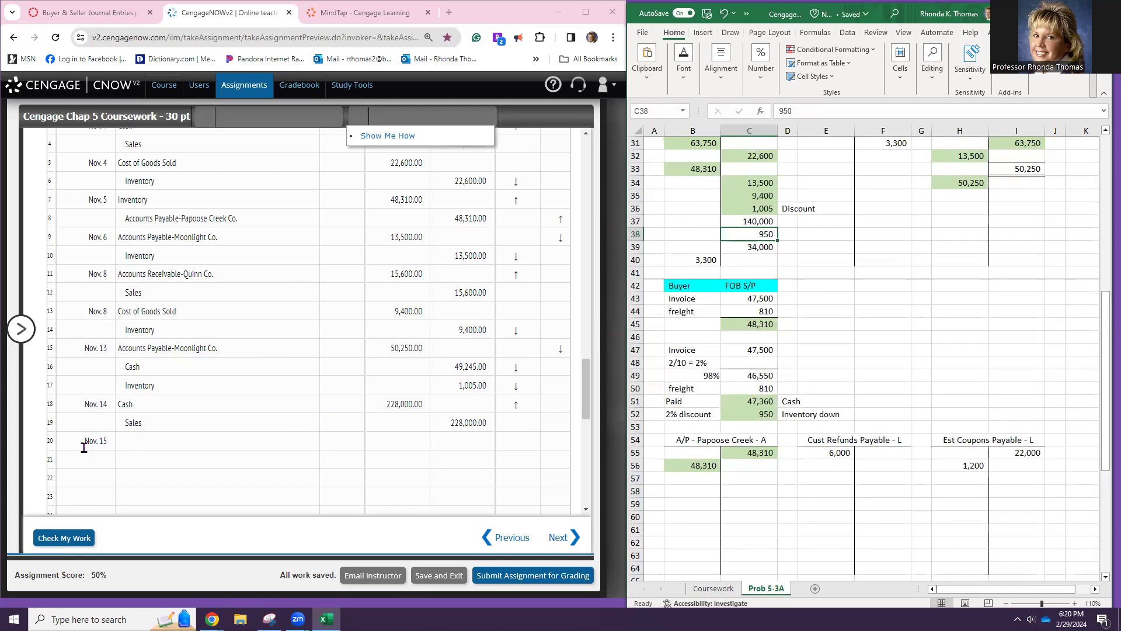
- Correct journal row 20's date to Nov. 14
left_click(111, 442)
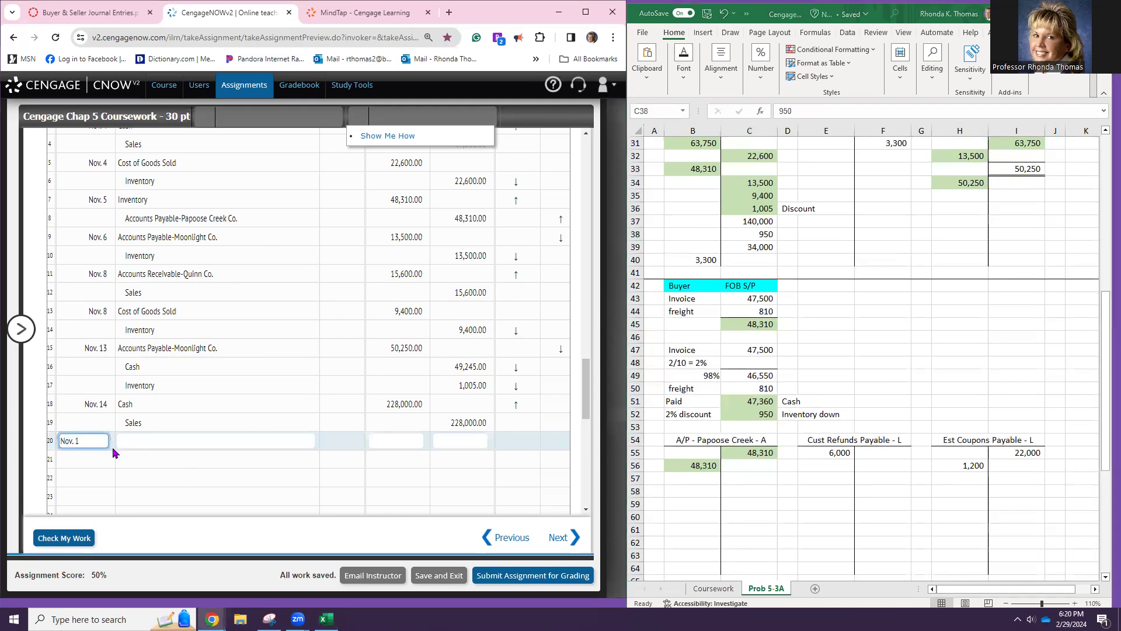
type("4")
left_click(150, 439)
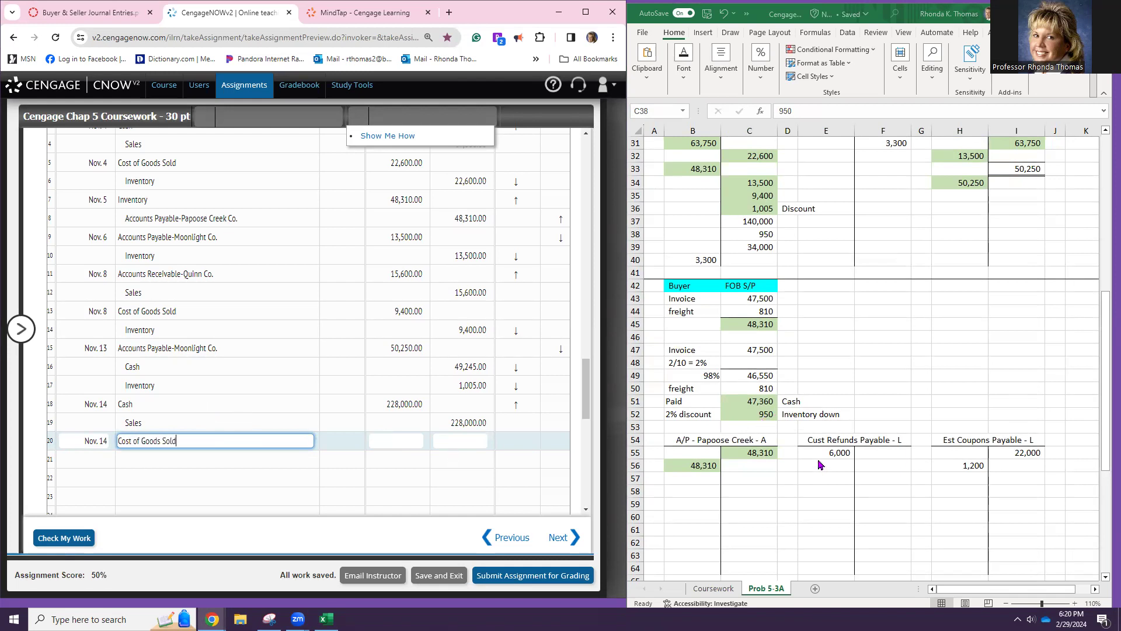
- In Excel, shade the 140,000 Inventory credit green
scroll(824, 465, "down", 4)
scroll(824, 465, "down", 3)
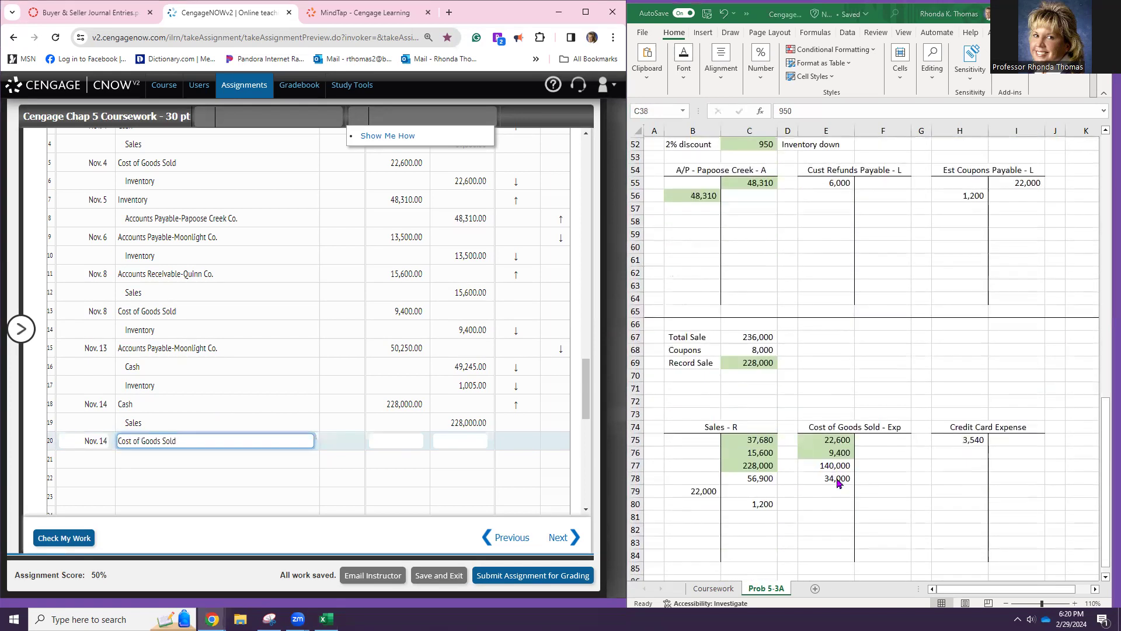
left_click(829, 465)
key("F2")
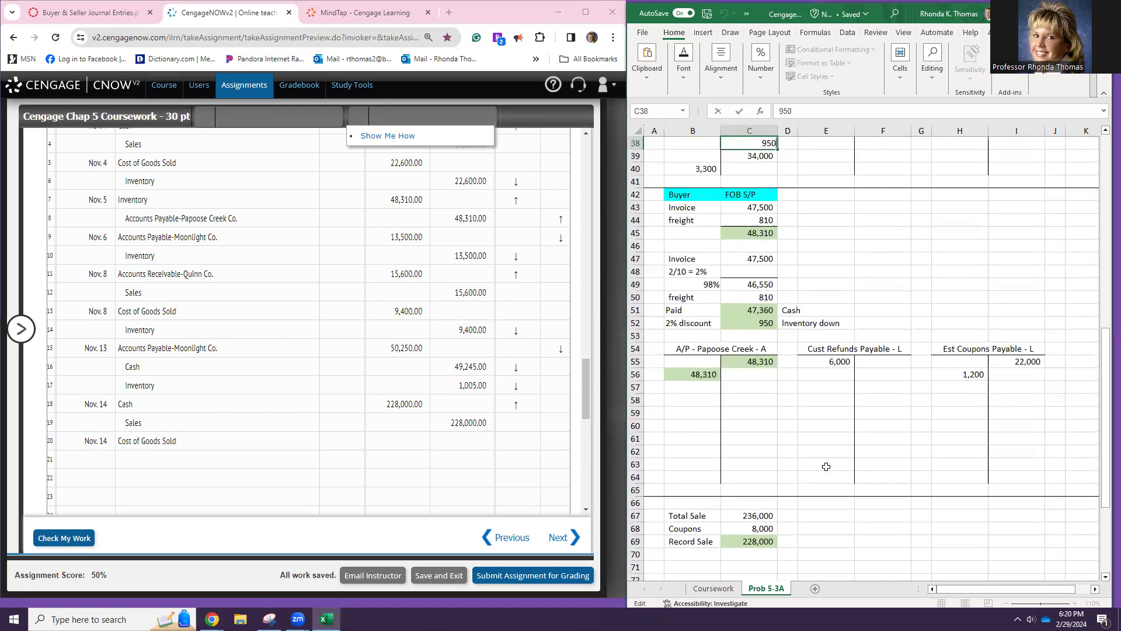
scroll(830, 465, "down", 4)
left_click(829, 490)
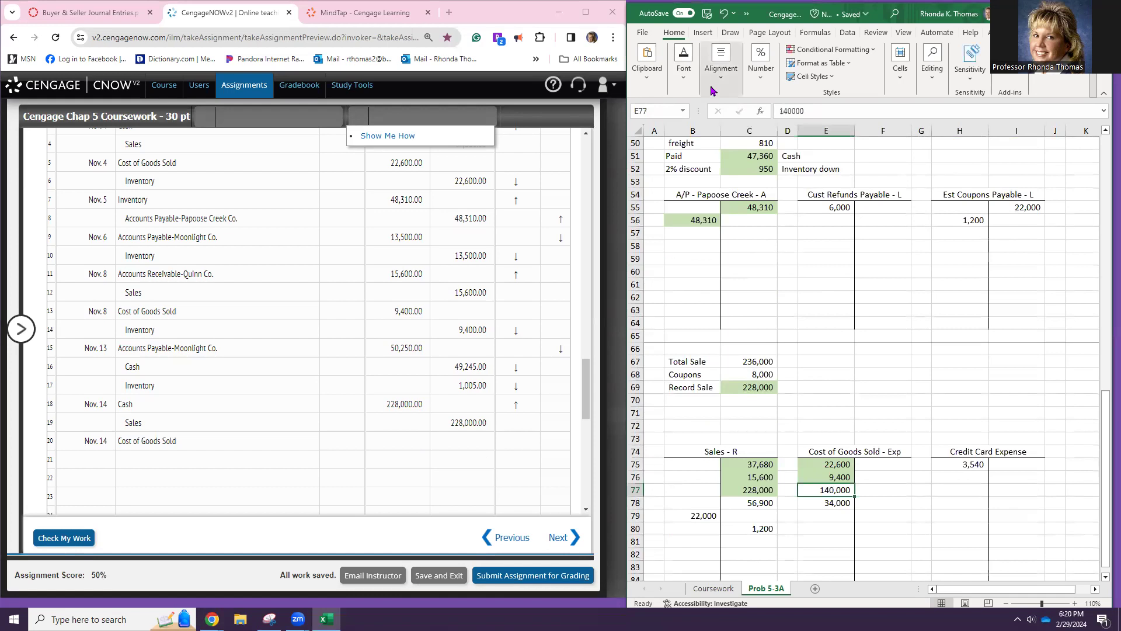
left_click(684, 59)
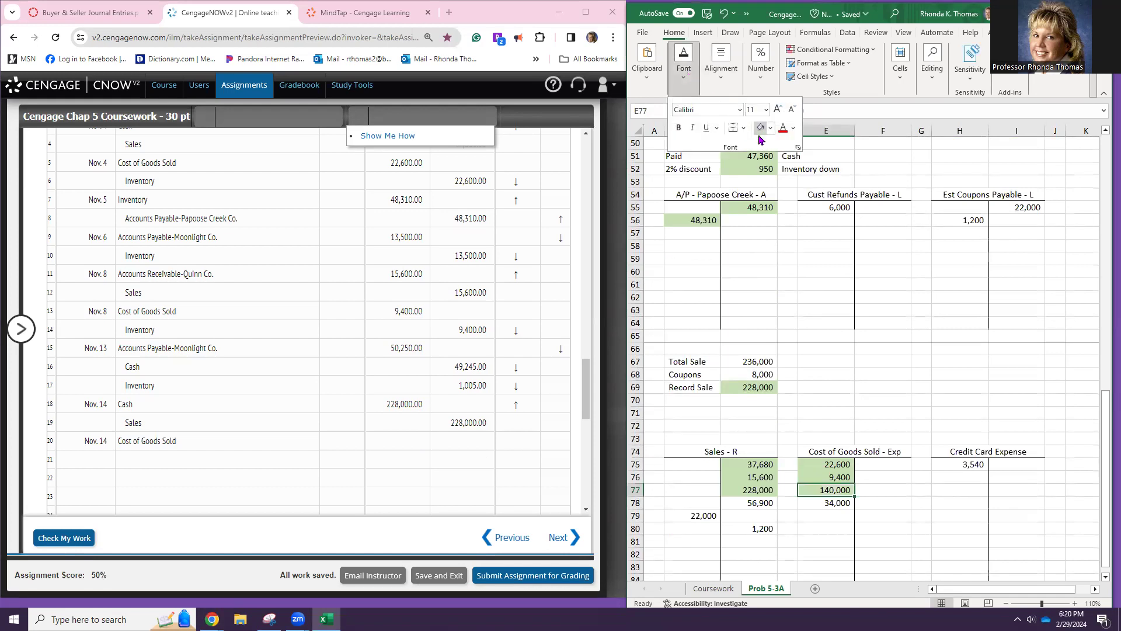
scroll(773, 235, "up", 4)
scroll(759, 242, "up", 3)
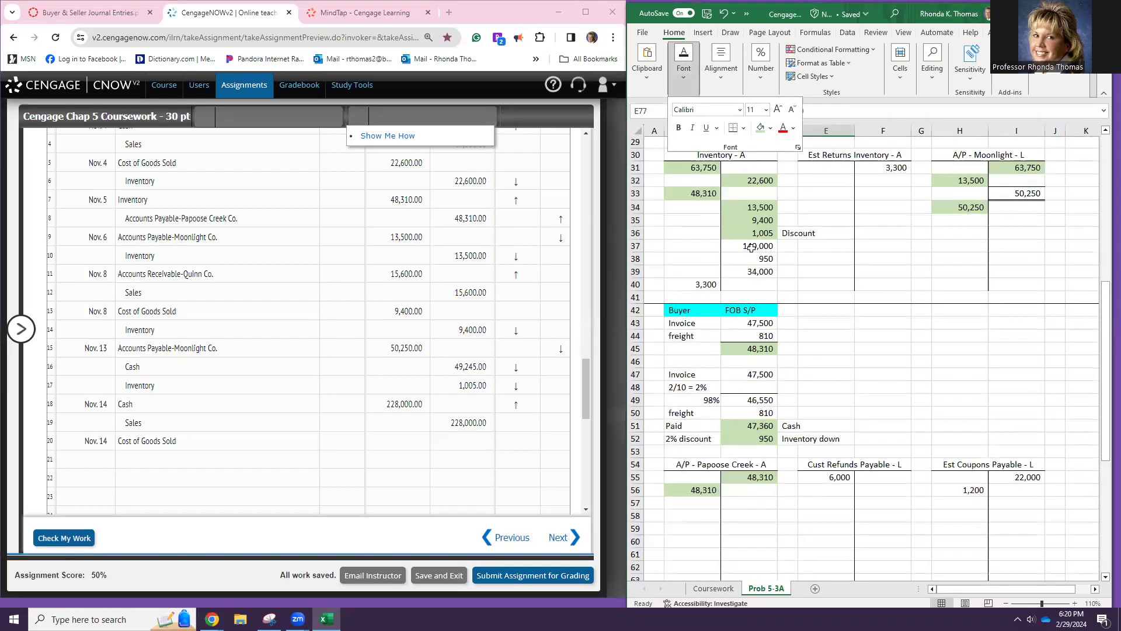
left_click(752, 246)
left_click(684, 59)
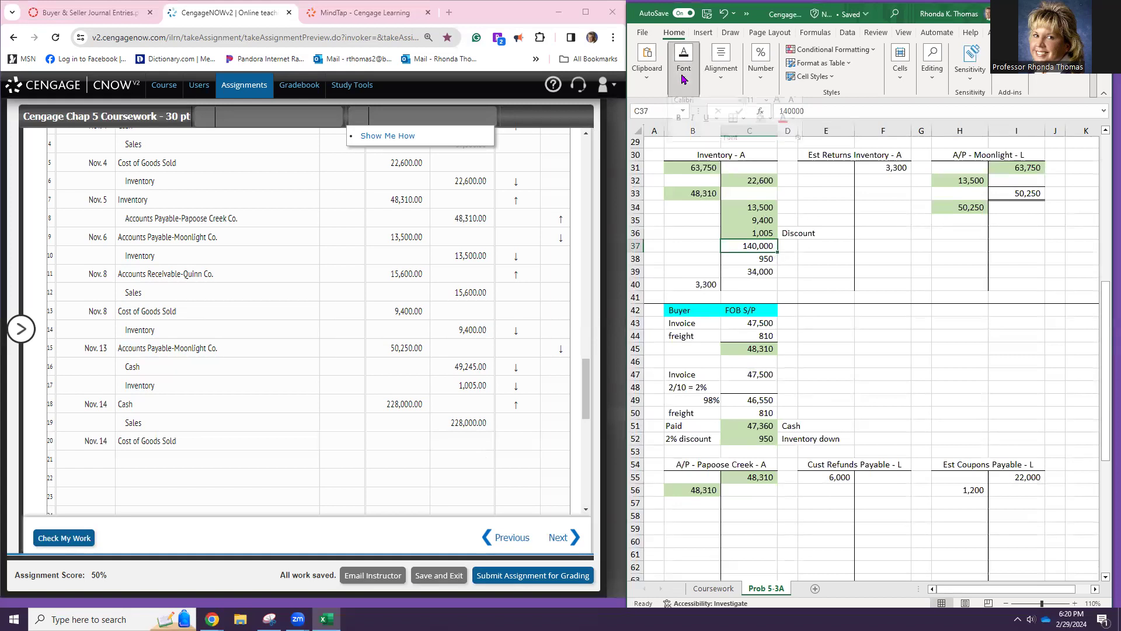
left_click(760, 129)
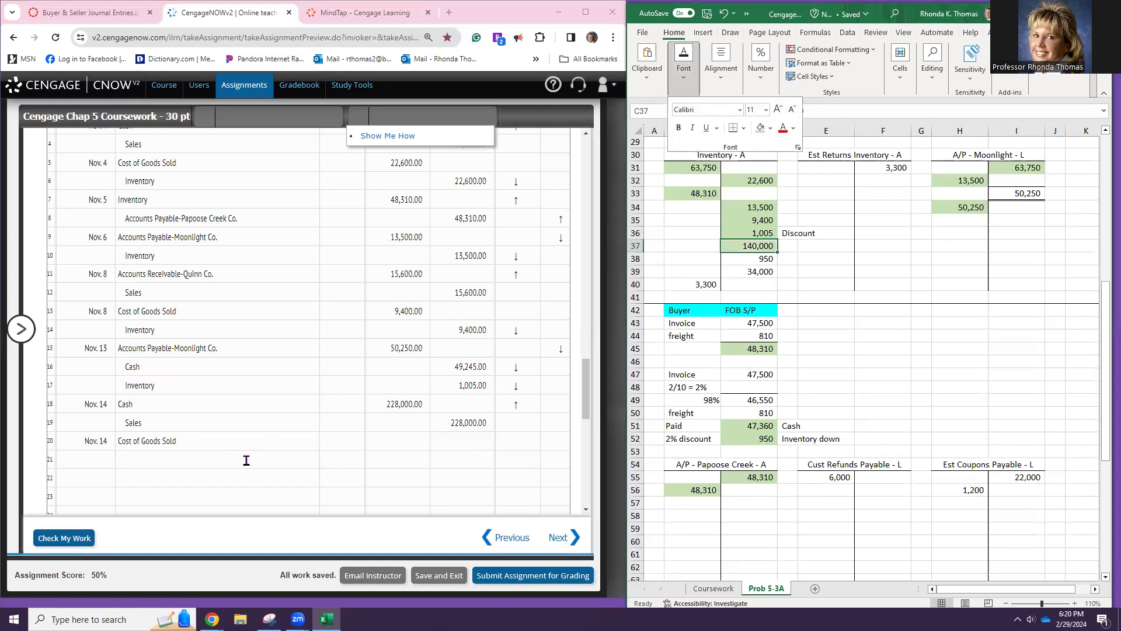
- Debit Cost of Goods Sold 140,000 and credit Inventory 140,000 in the journal
left_click(247, 461)
type("INventory")
key("Tab")
key("Tab")
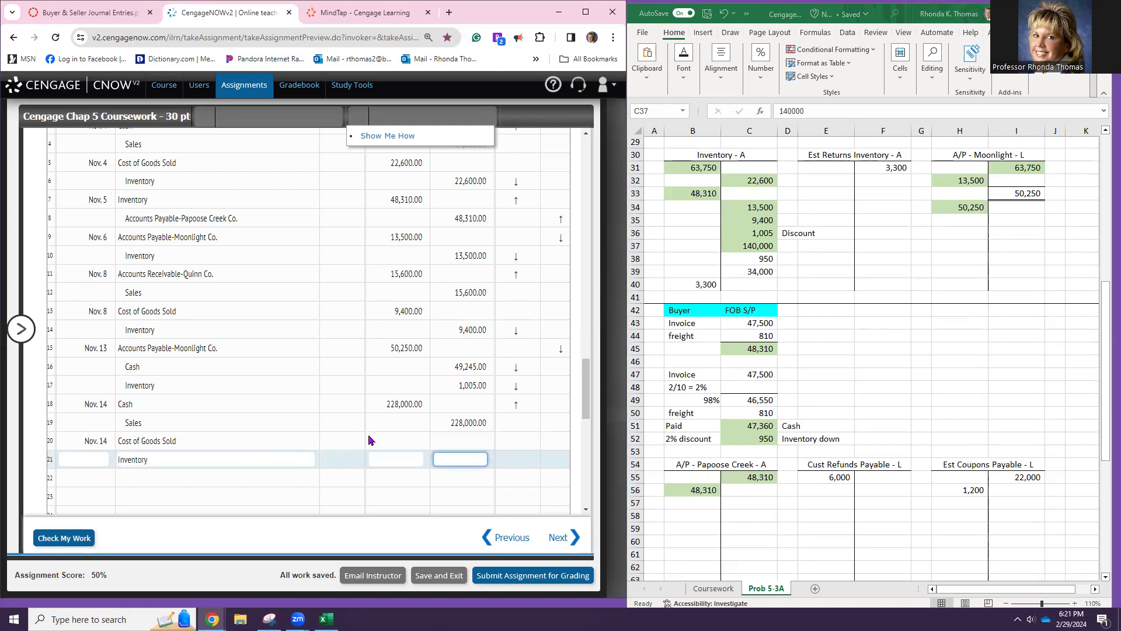
left_click(396, 443)
type("140000")
left_click(451, 458)
type("140000")
key("Return")
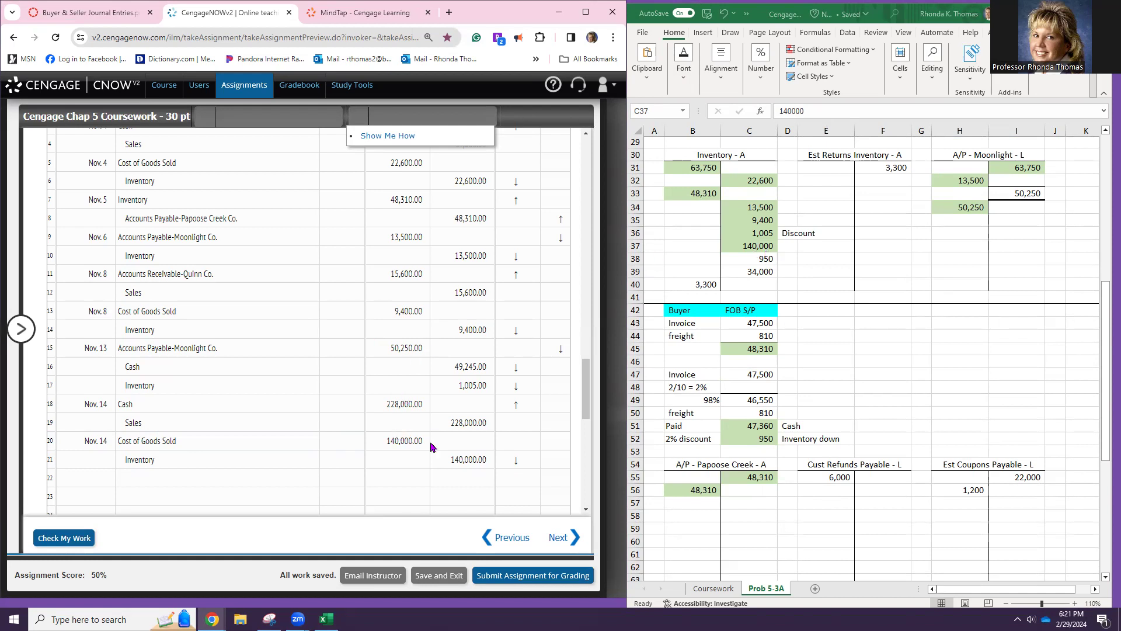
left_click(102, 475)
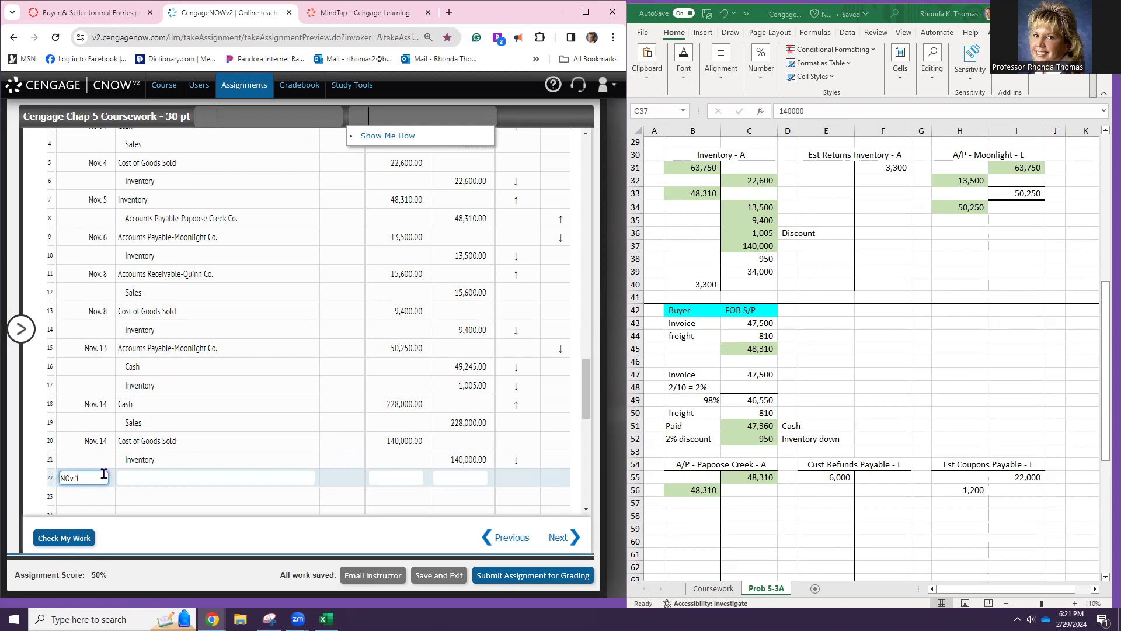
- Check the Excel payment calculation: 47,500 invoice at 98%, with freight, giving 47,360 paid
left_click(131, 479)
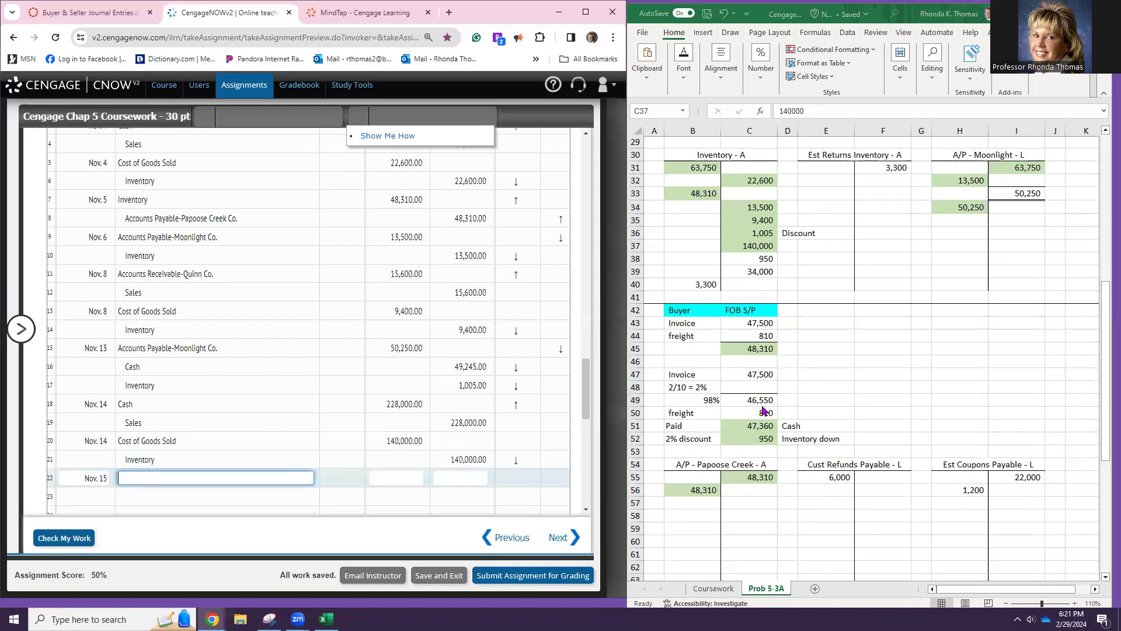
key("alt+Tab")
key("F2")
left_click(727, 375)
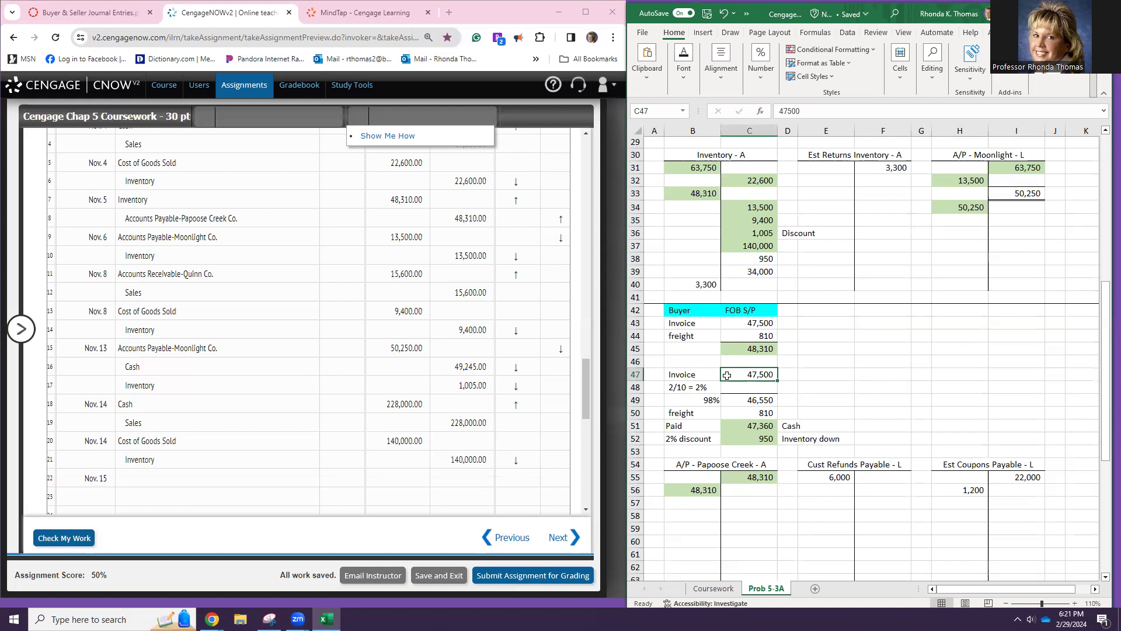
left_click(709, 404)
left_click(749, 404)
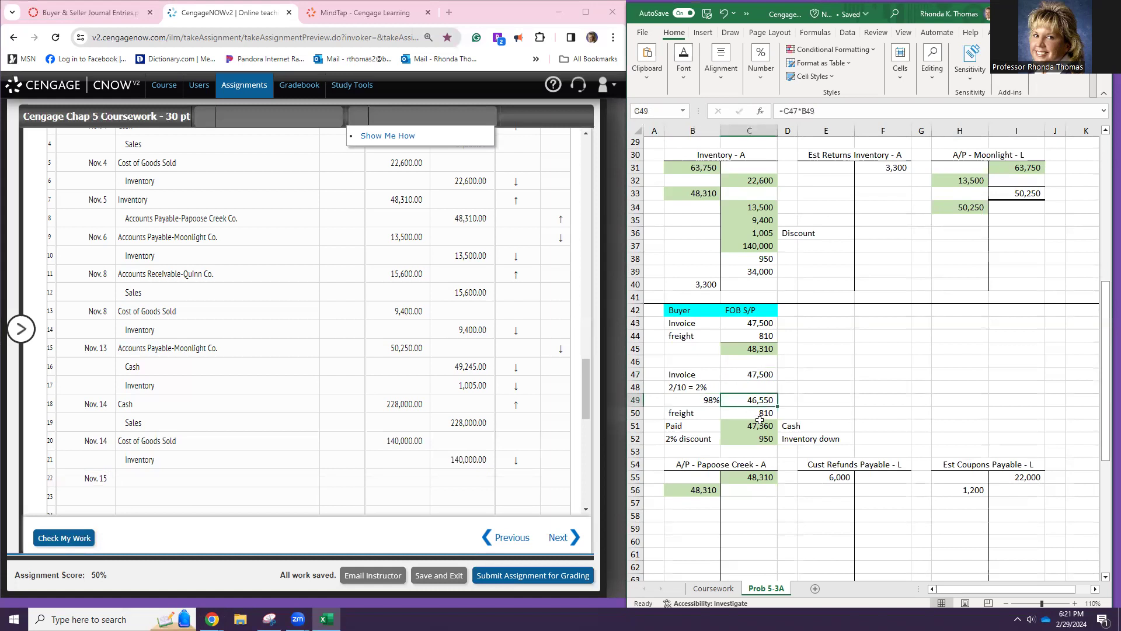
left_click(740, 411)
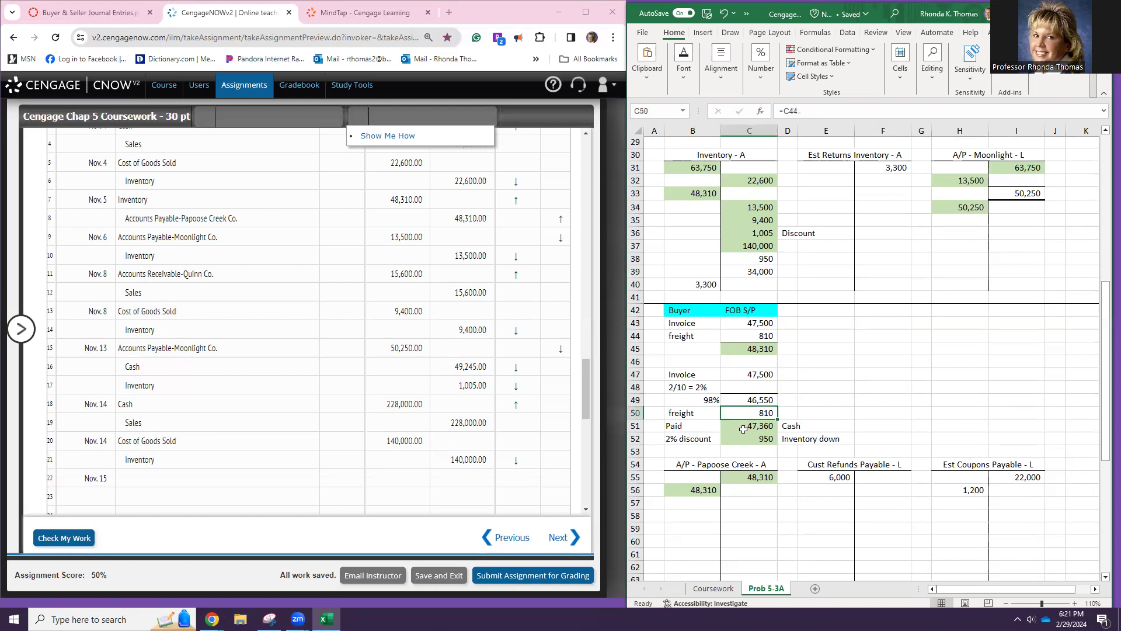
left_click(753, 432)
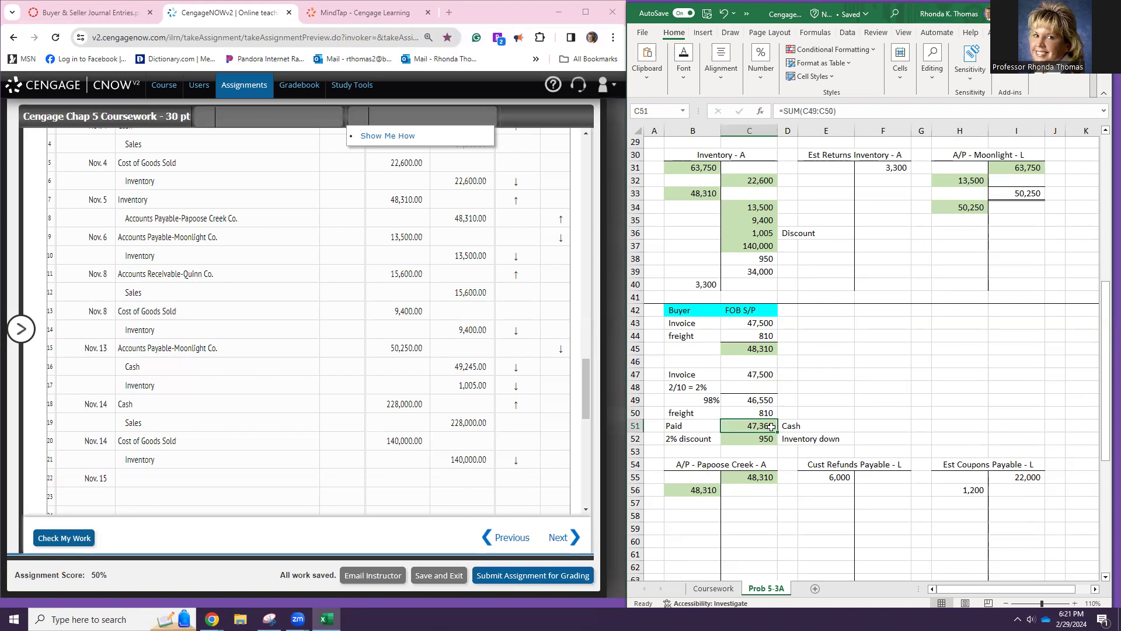
scroll(336, 464, "down", 2)
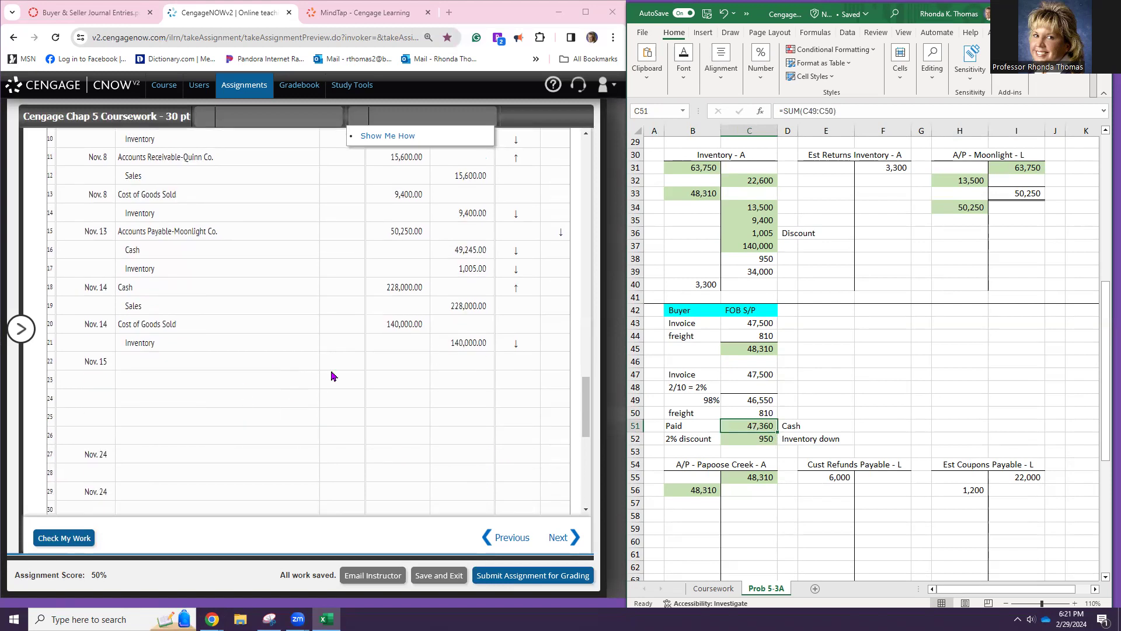
- Enter Cash with a 47,360 debit on the Nov. 15 journal line
left_click(267, 361)
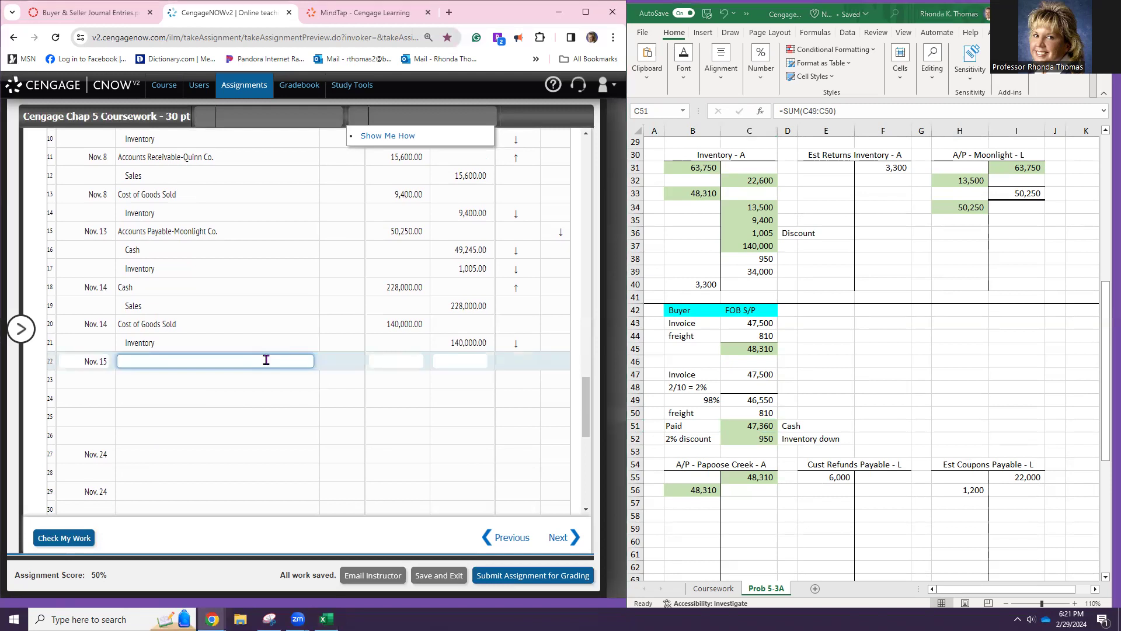
key("Tab")
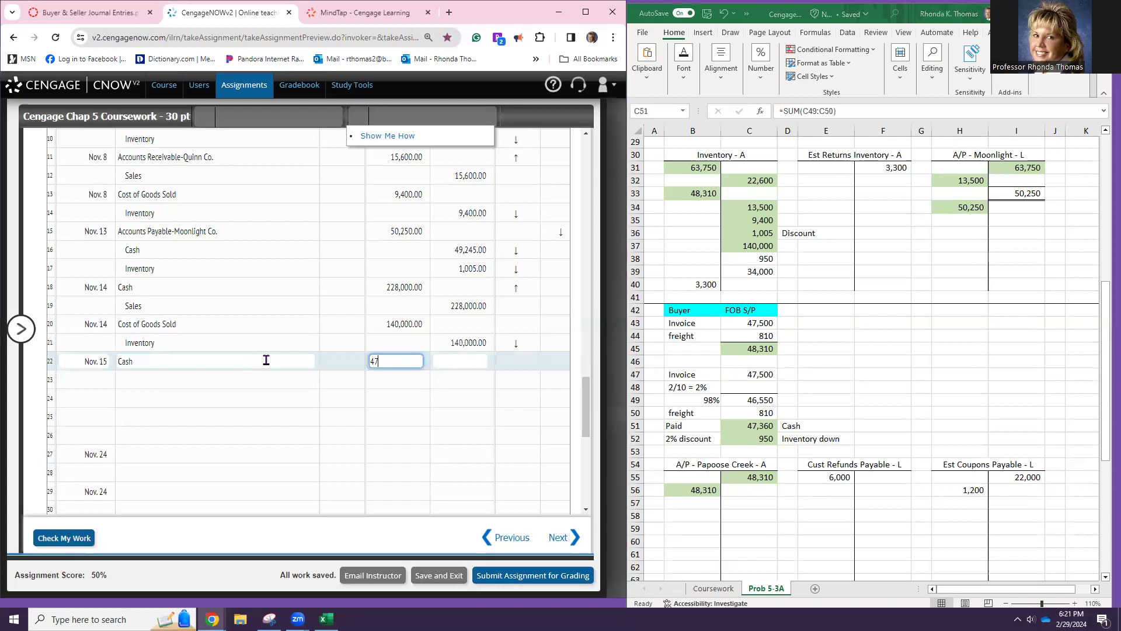
left_click(778, 425)
scroll(795, 408, "up", 1)
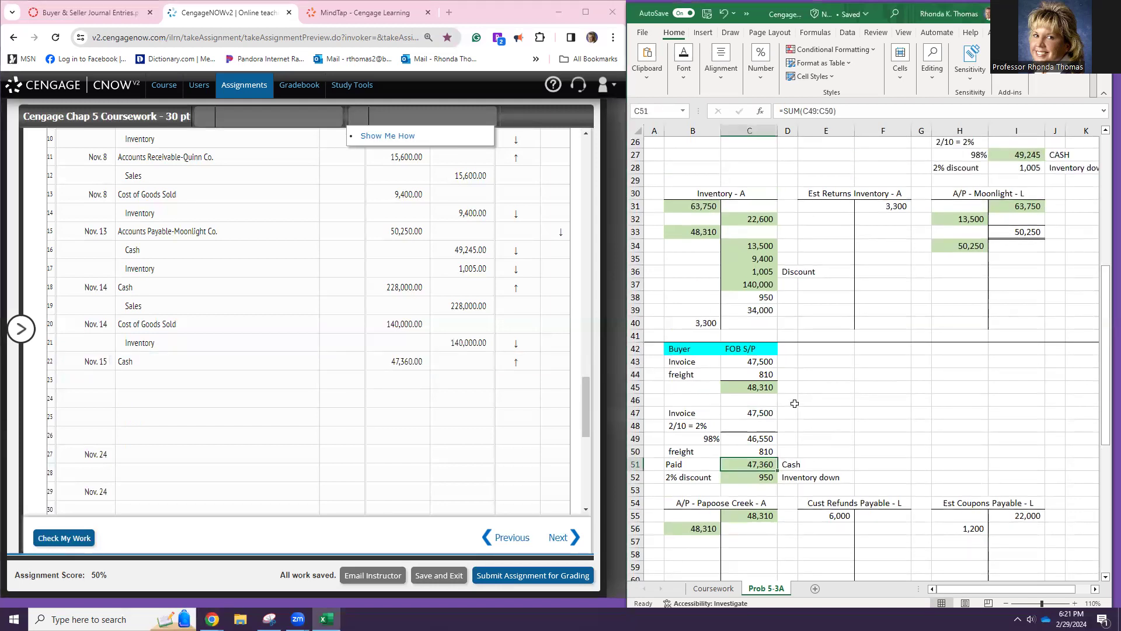
scroll(795, 408, "up", 5)
scroll(792, 393, "up", 3)
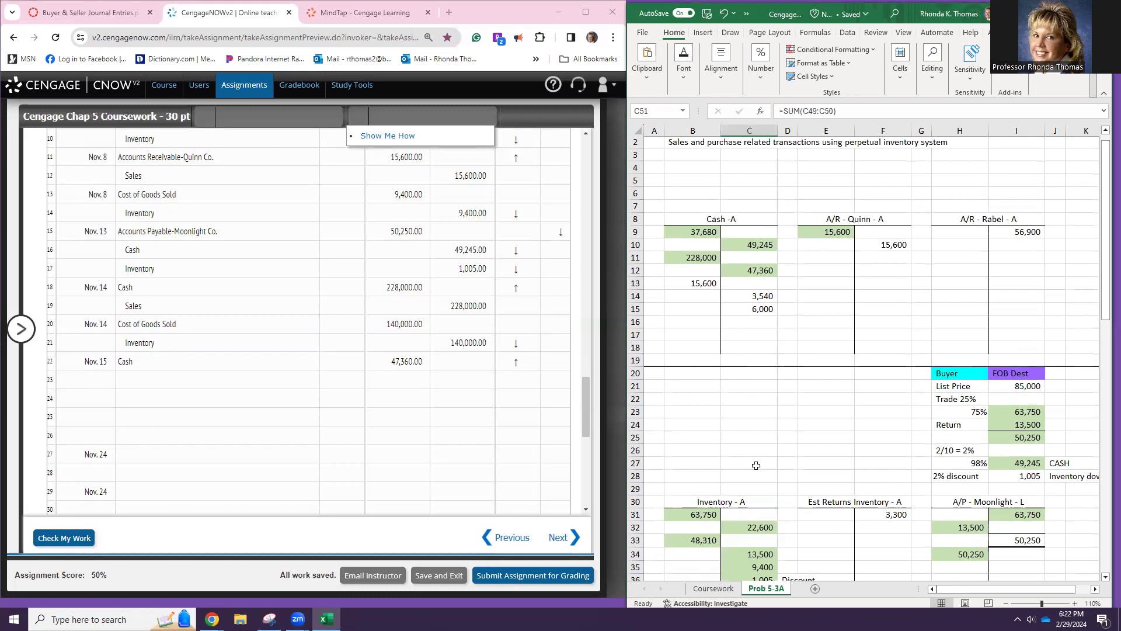
- Delete Cash and the 47,360 debit from the Nov. 15 line, keeping only its date
left_click(293, 376)
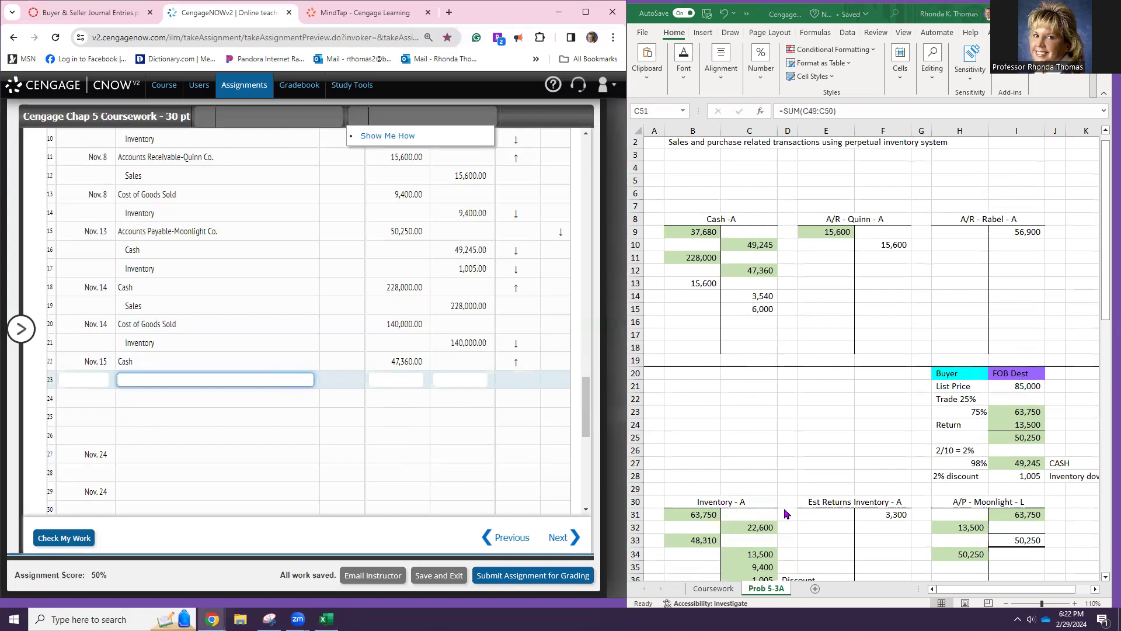
scroll(786, 514, "down", 7)
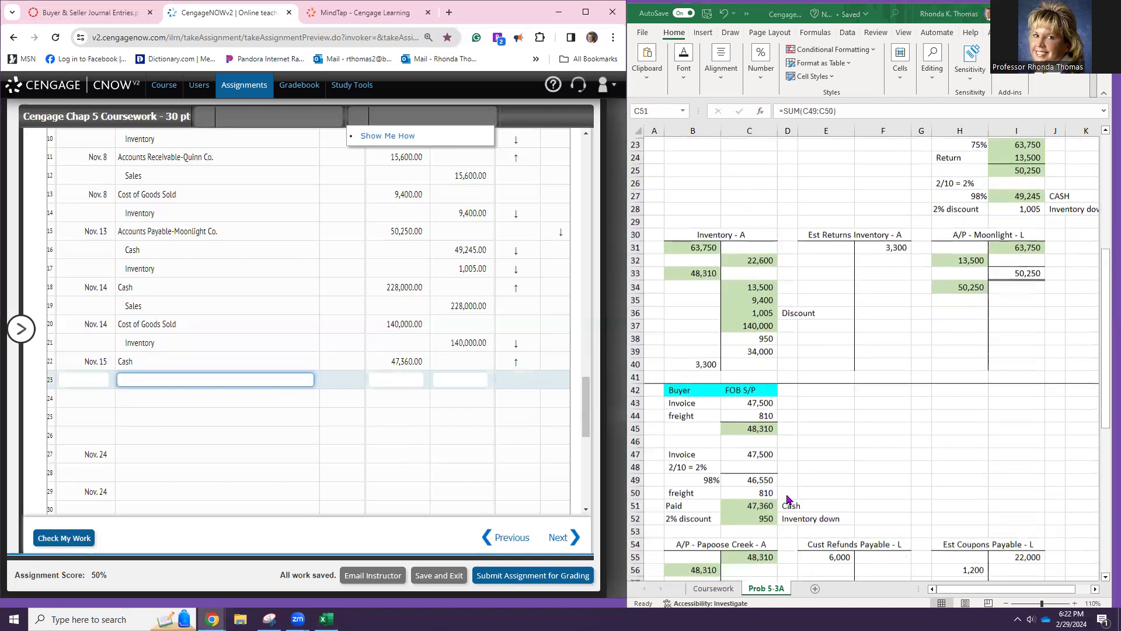
scroll(787, 500, "down", 3)
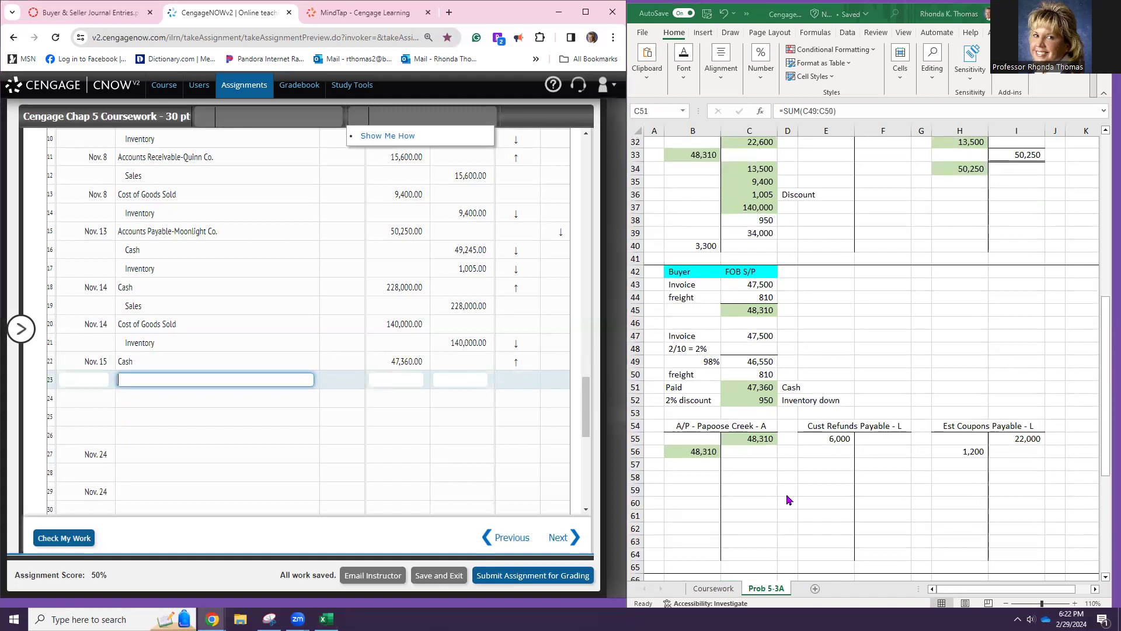
left_click(154, 362)
key("BackSpace")
left_click(386, 365)
type("40")
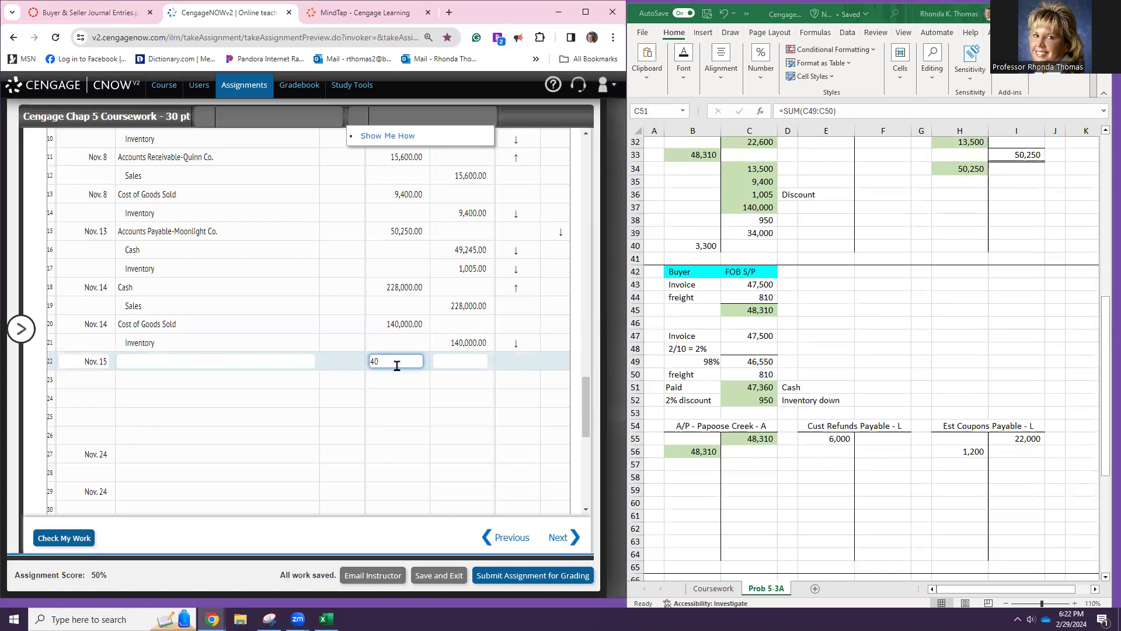
key("BackSpace")
key("BackSpace")
- Review the 47,360 Cash credit and the 48,310 Papoose Creek debit in the Excel T-accounts
left_click(735, 387)
scroll(737, 387, "up", 7)
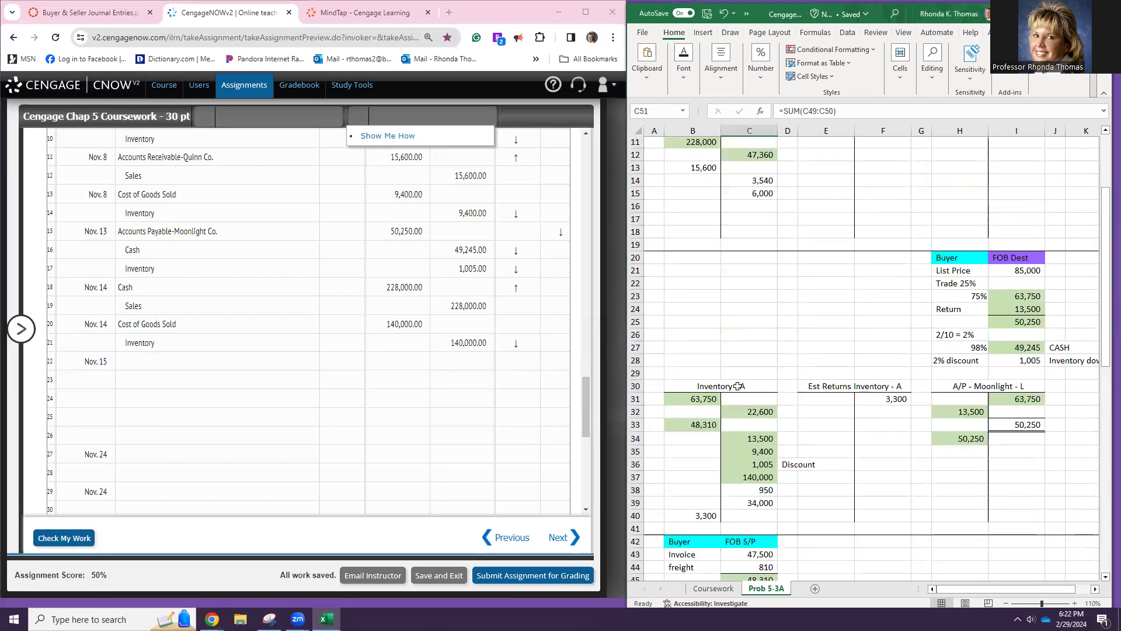
scroll(738, 386, "up", 4)
left_click(765, 284)
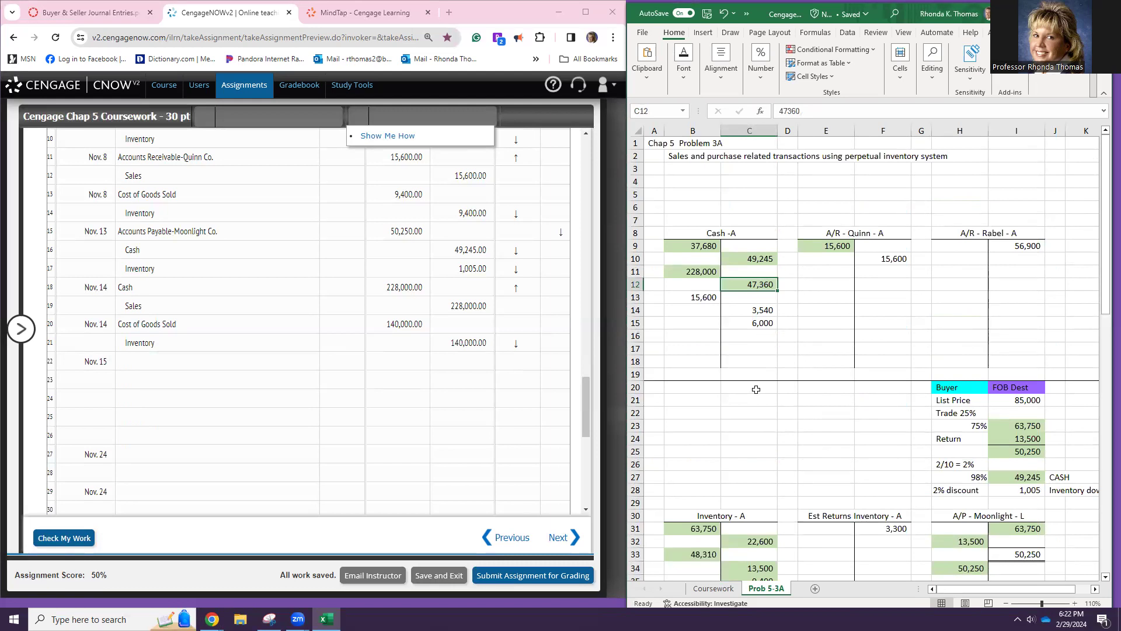
scroll(771, 447, "down", 7)
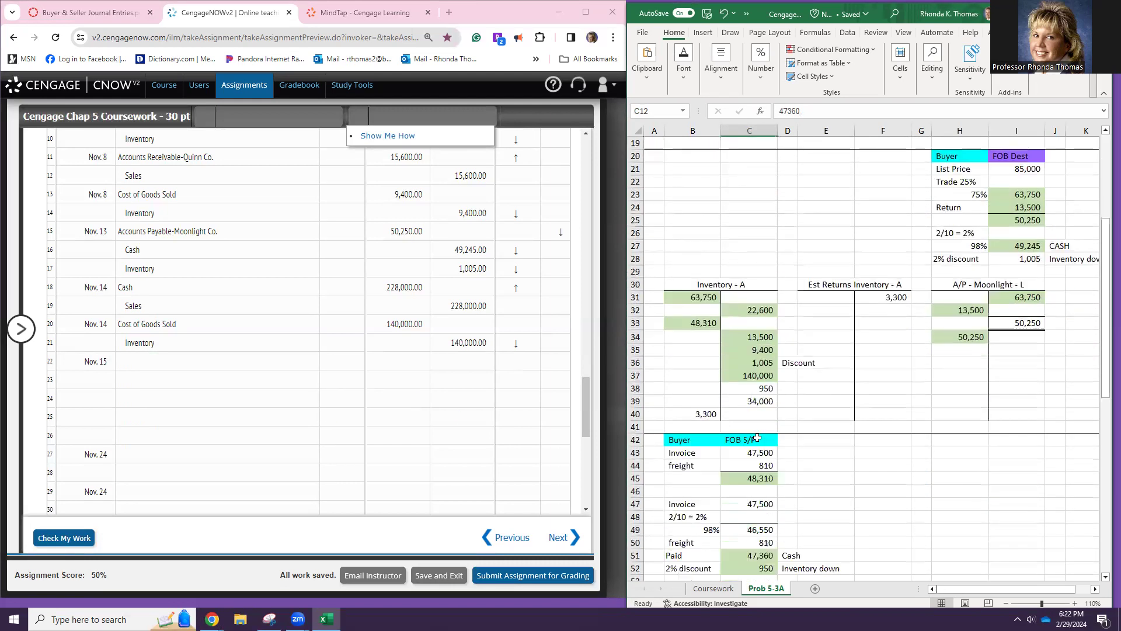
scroll(745, 438, "down", 4)
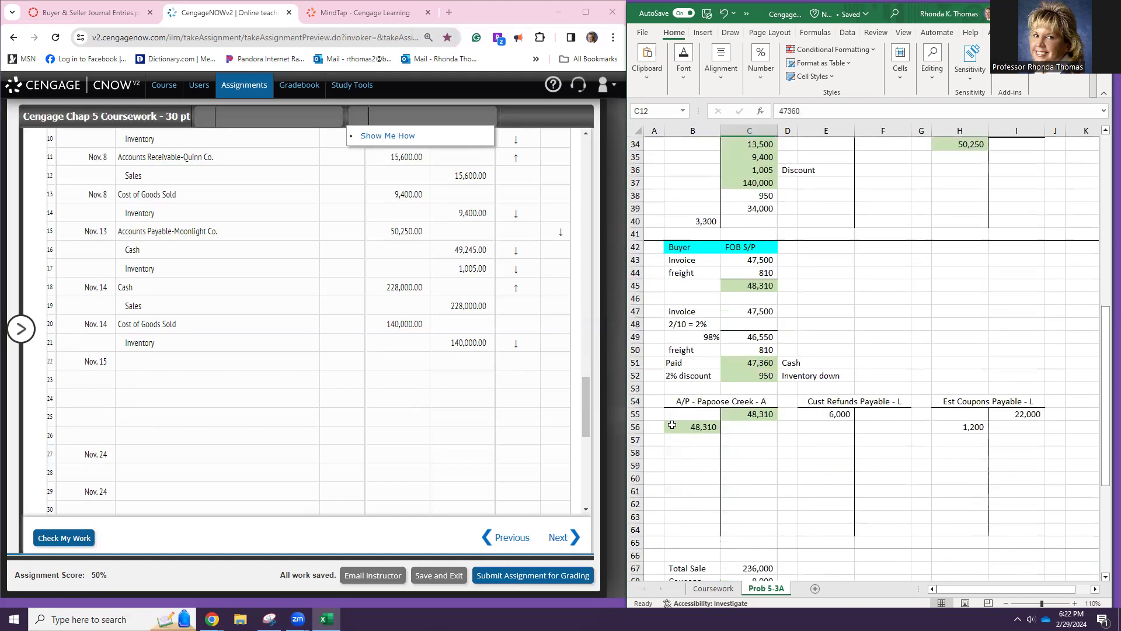
left_click(673, 427)
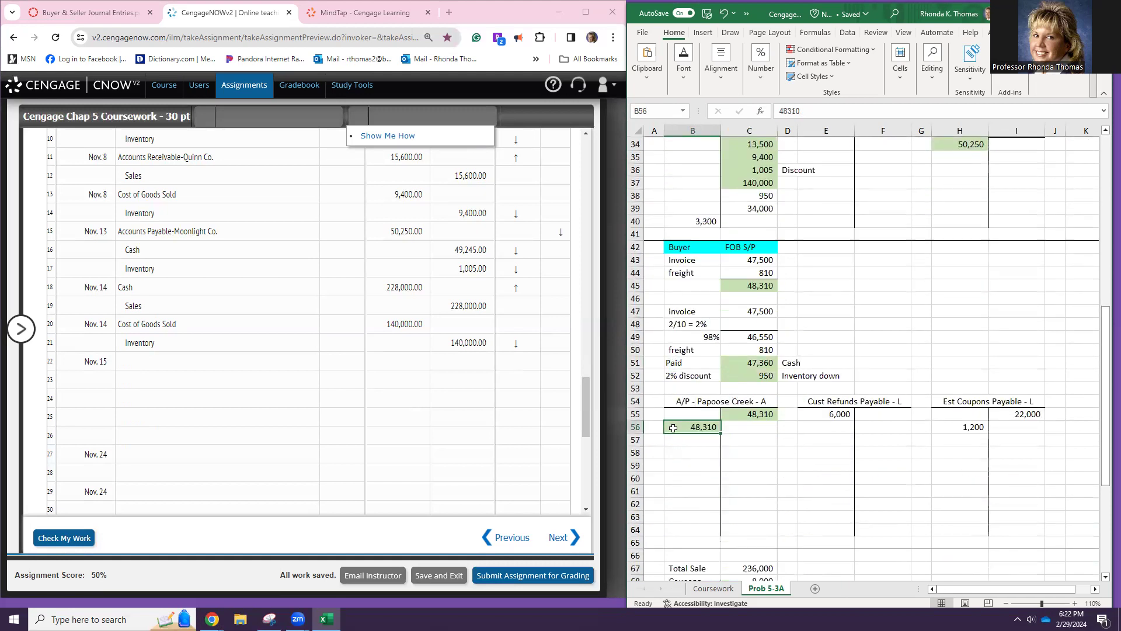
scroll(715, 387, "up", 2)
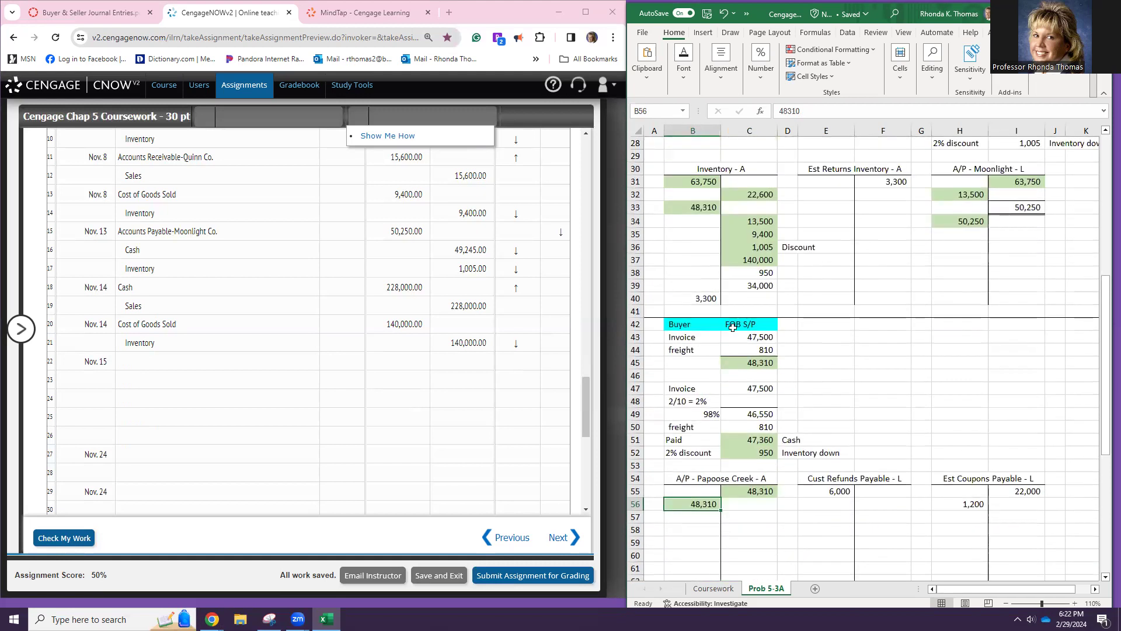
- In Excel, shade the 950 Inventory entry green and label the cell beside it 'Discount'
left_click(756, 273)
left_click(684, 61)
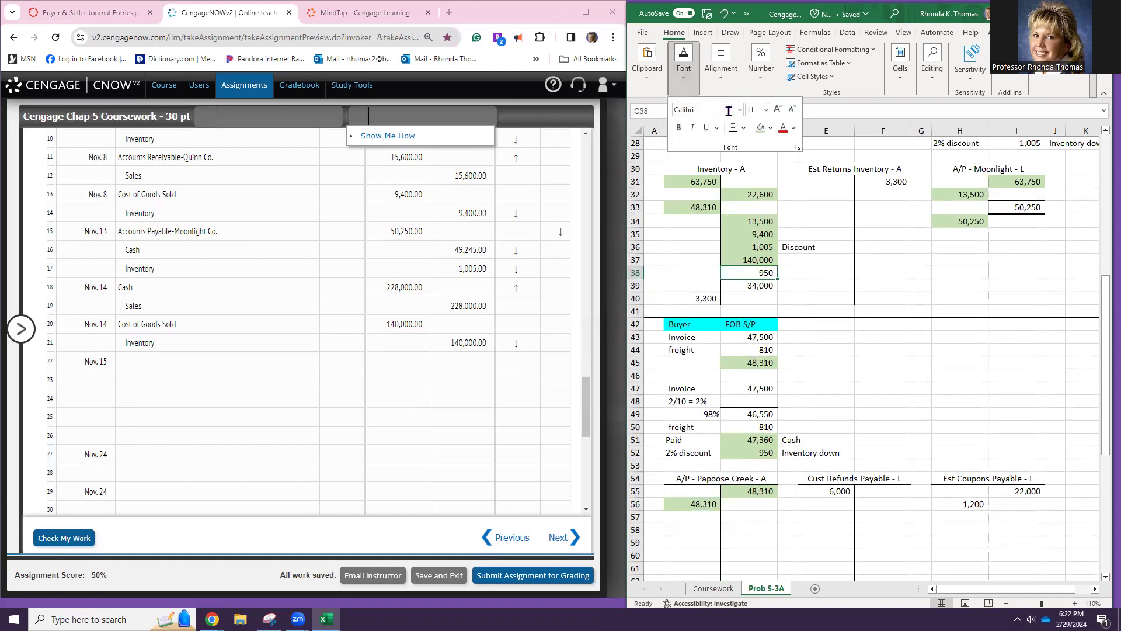
left_click(760, 127)
left_click(790, 274)
type("Discount")
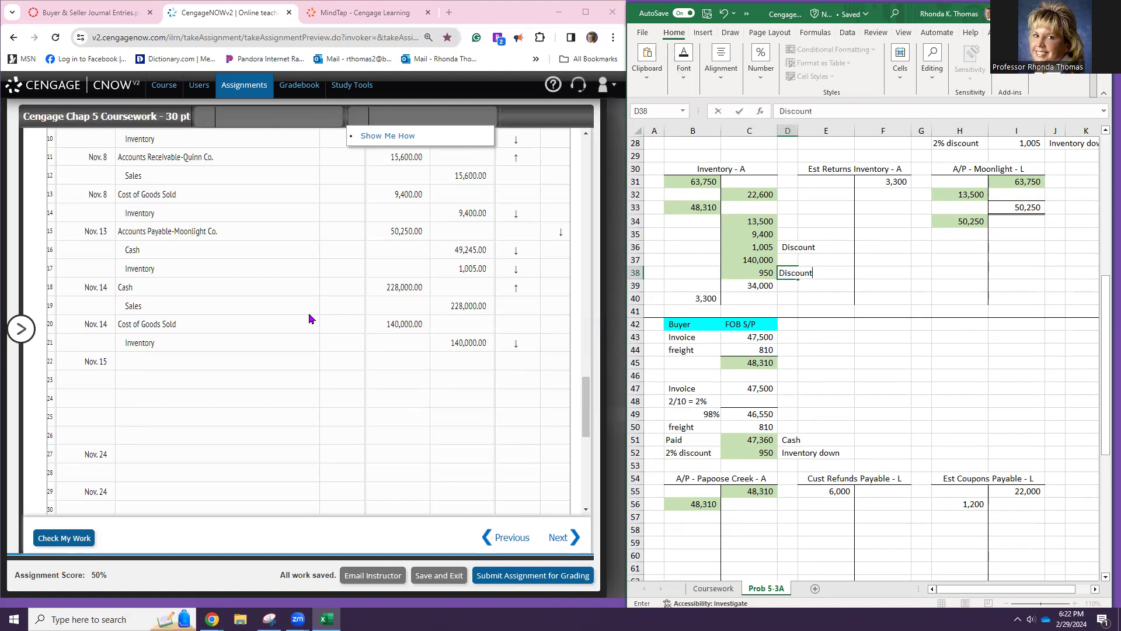
- Copy Accounts Payable-Papoose Creek Co. from the chart of accounts and return to the Nov. 15 line
left_click(267, 360)
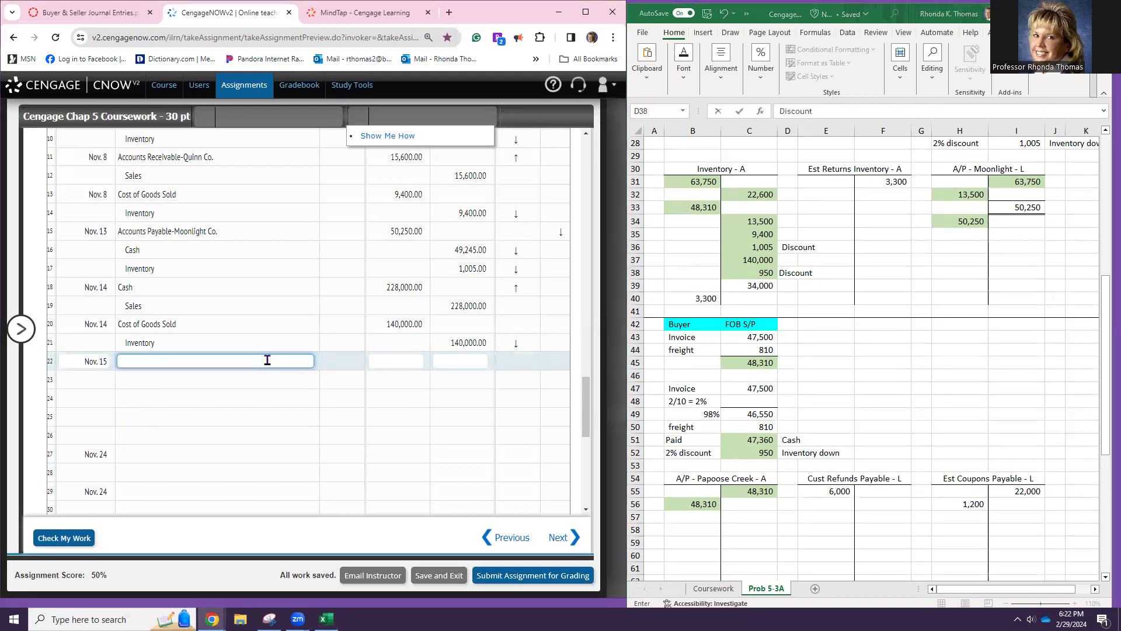
scroll(270, 361, "up", 12)
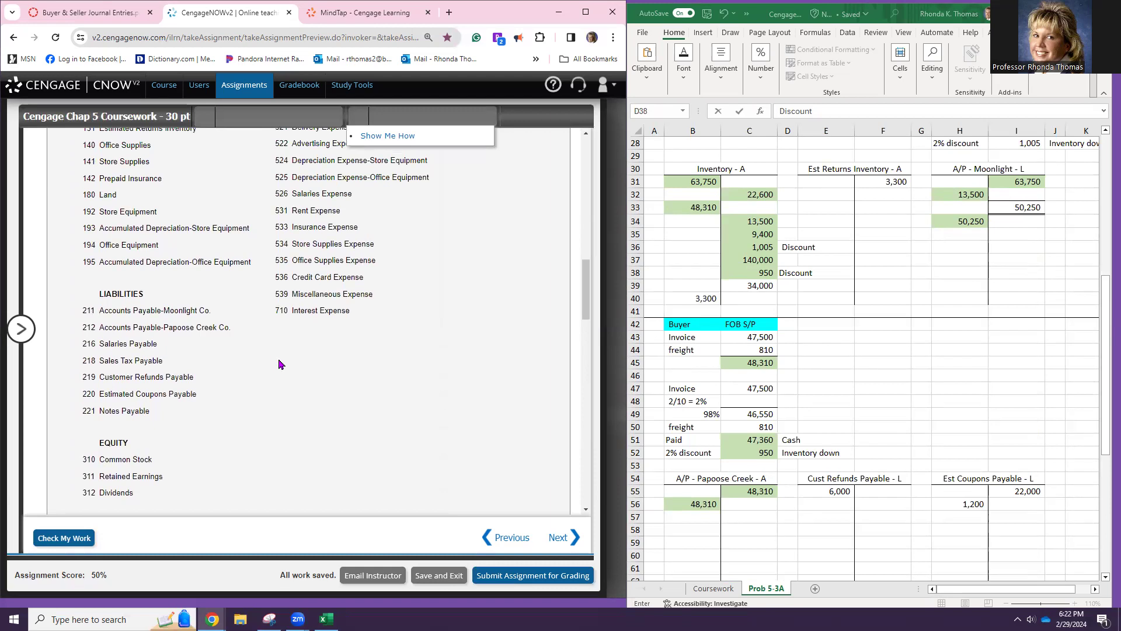
scroll(298, 331, "up", 2)
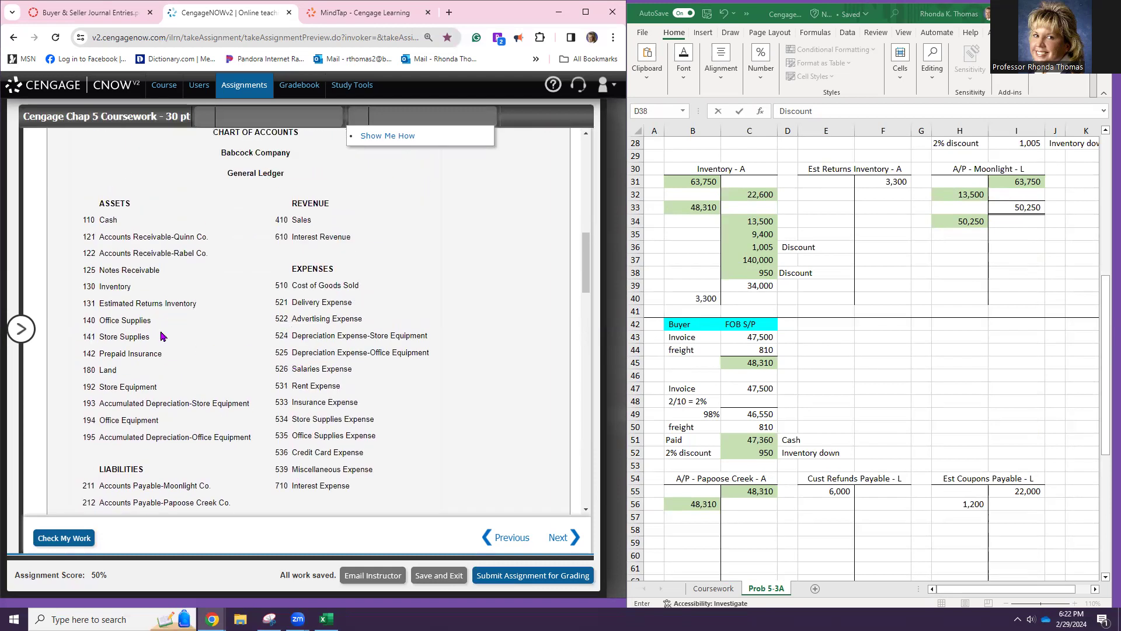
scroll(173, 340, "down", 2)
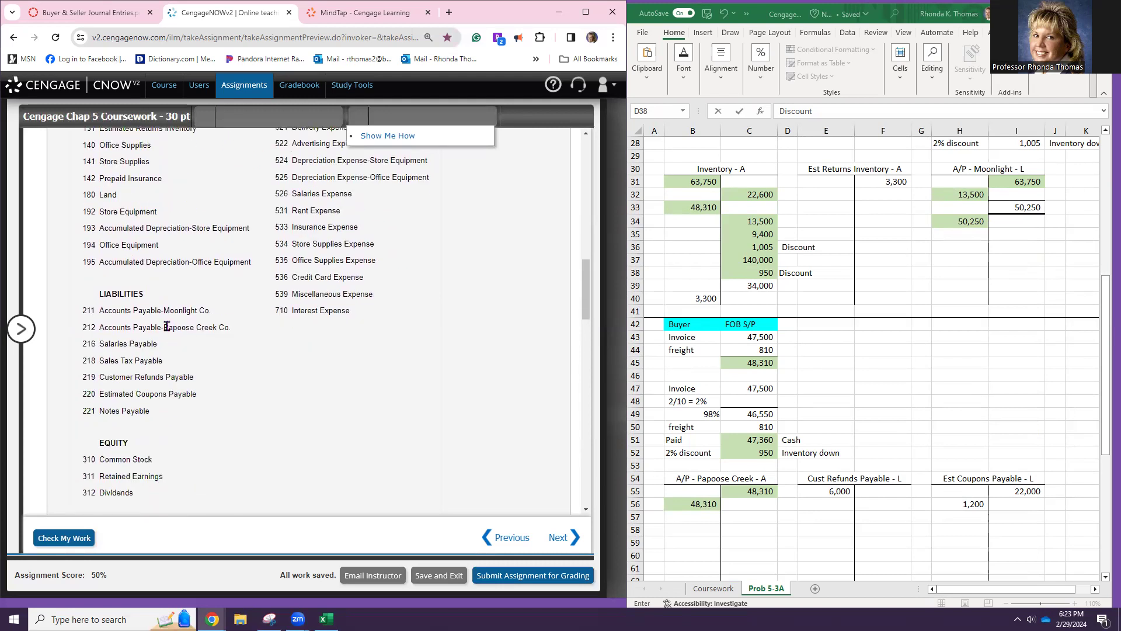
triple_click(167, 327)
key("ctrl+c")
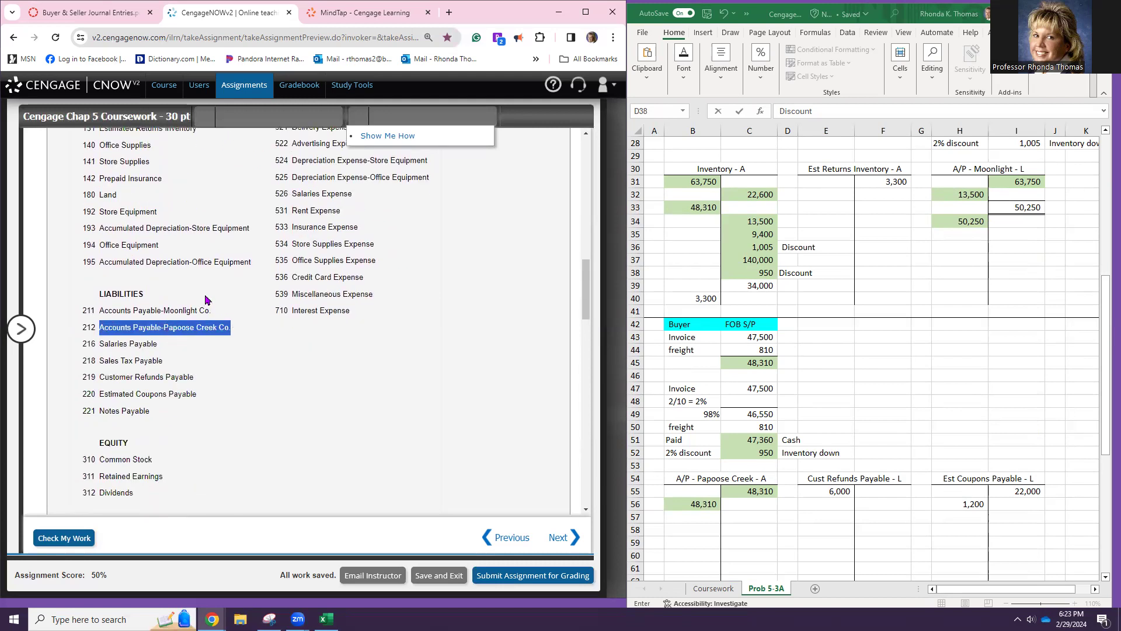
scroll(273, 375, "down", 12)
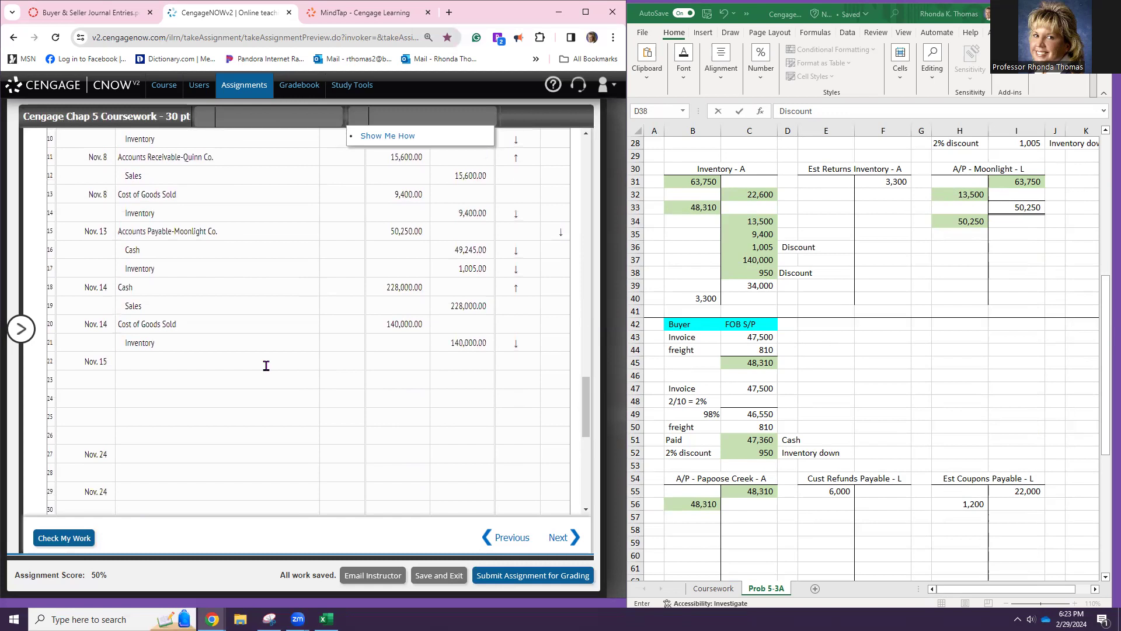
- Debit Accounts Payable-Papoose Creek Co. 48,310 and credit Cash 47,360 for Nov. 15
left_click(266, 364)
key("ctrl+v")
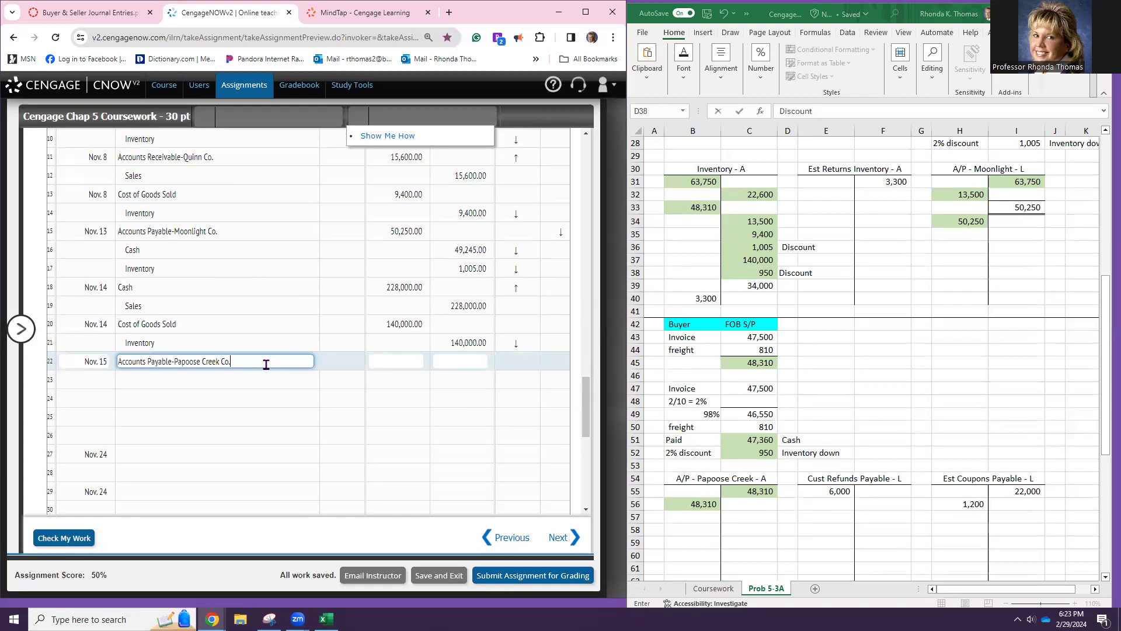
left_click(400, 362)
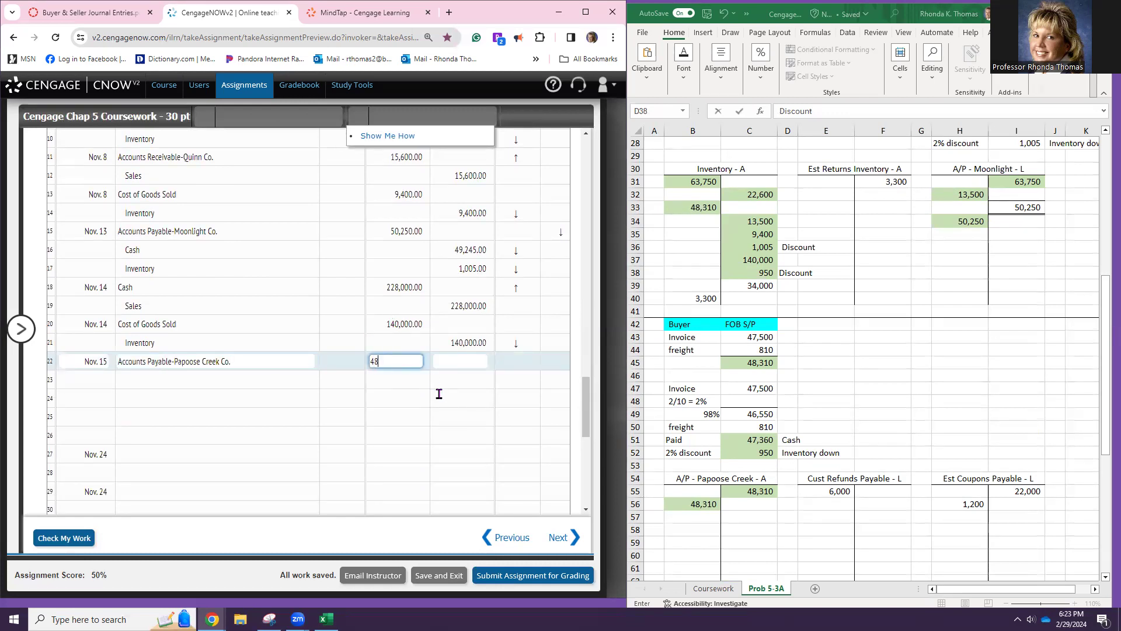
key("Return")
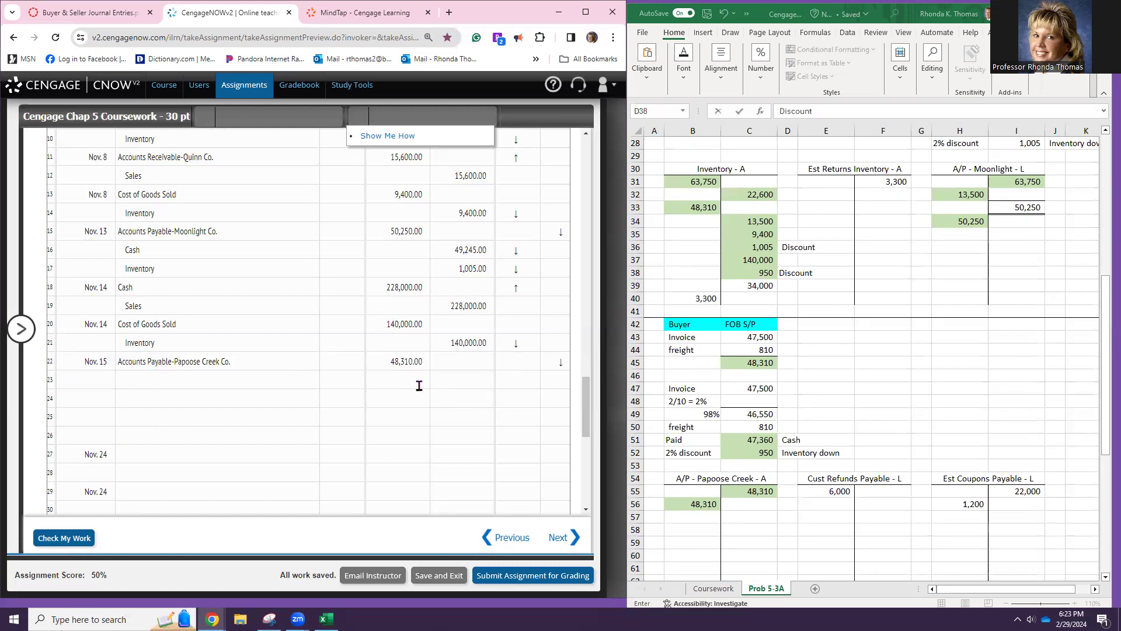
left_click(298, 382)
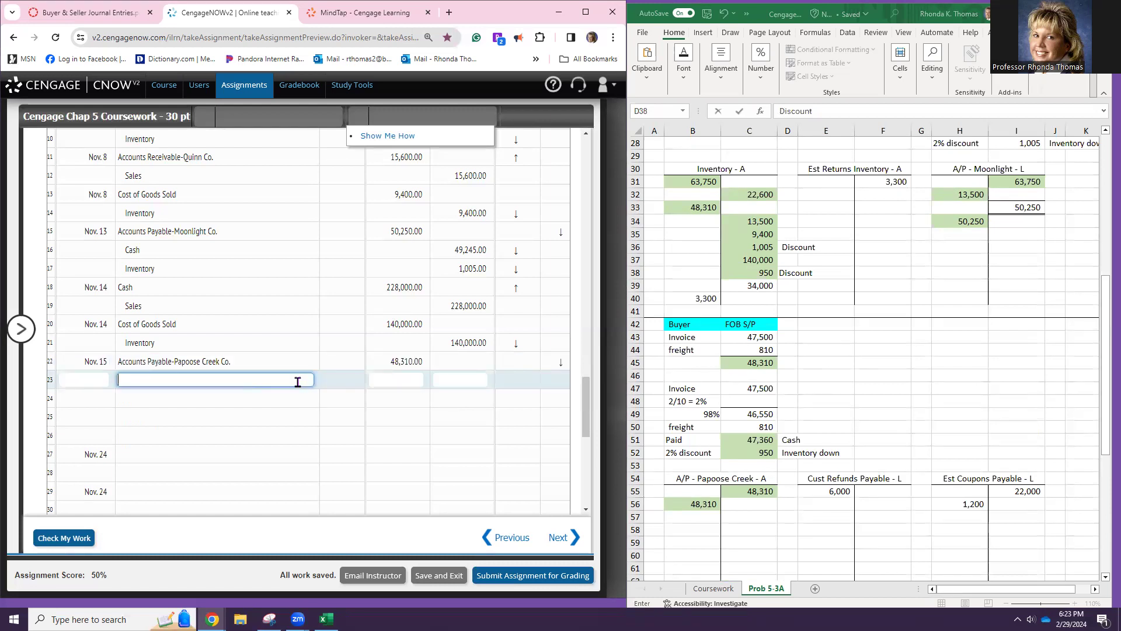
type("C")
key("Tab")
key("Tab")
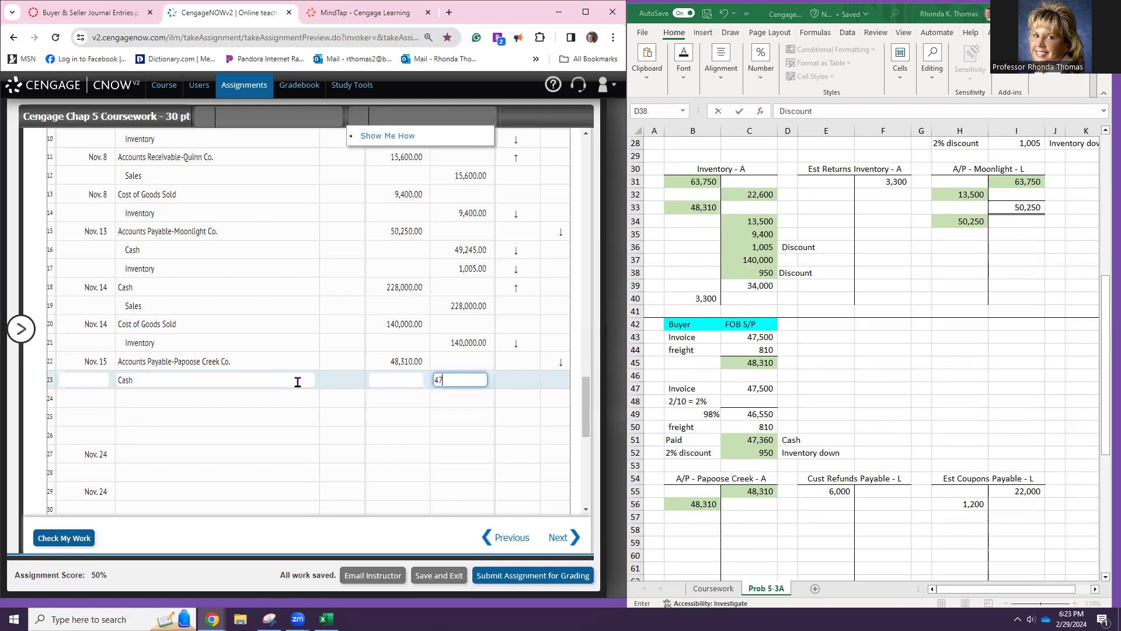
type("360")
key("Return")
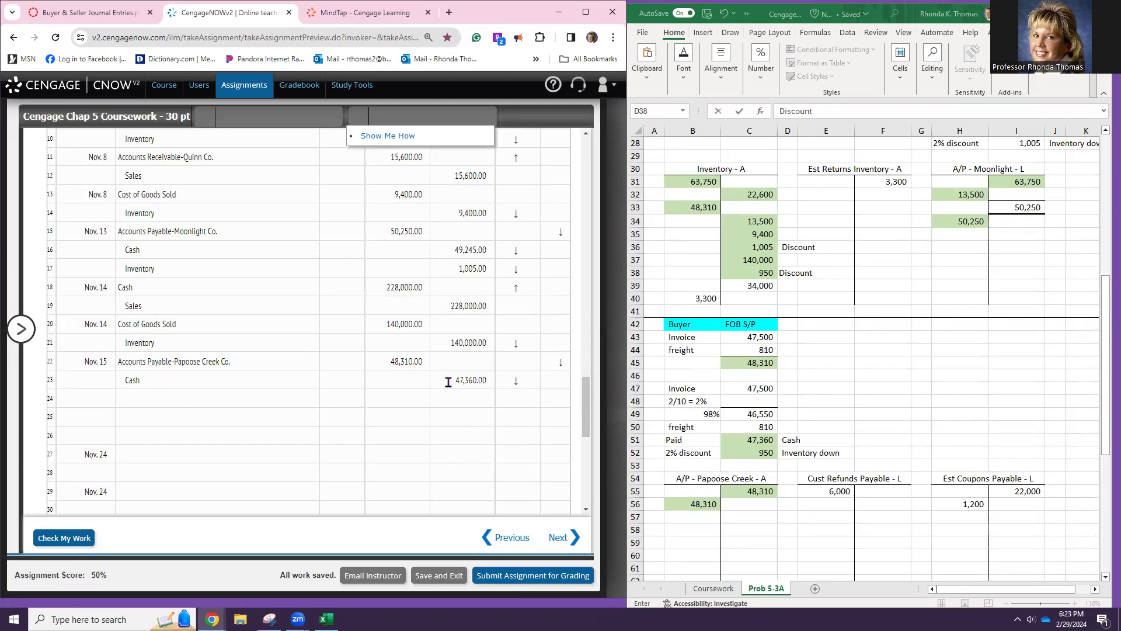
- Add a 950 credit to Inventory as the entry's last line
left_click(467, 398)
type("950")
left_click(211, 399)
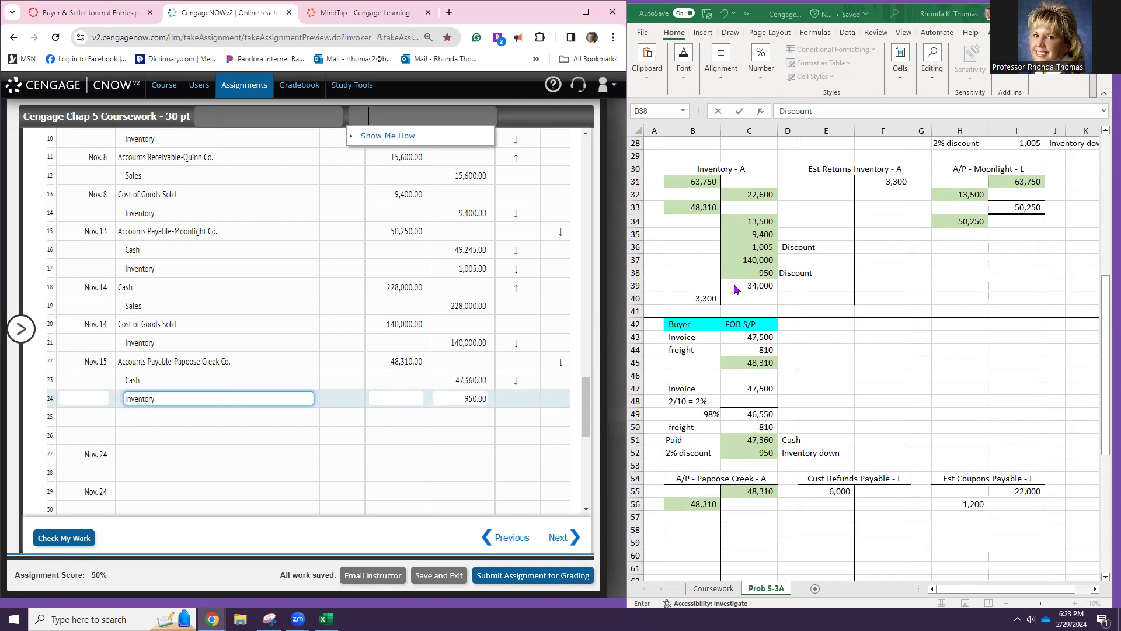
left_click(147, 439)
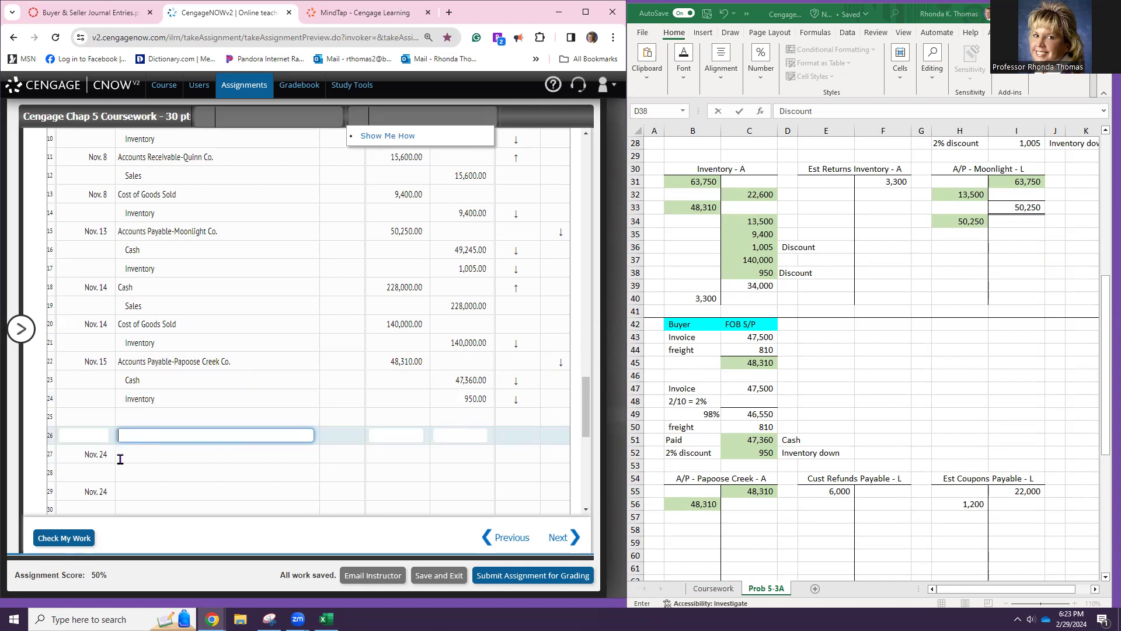
- Clear the extra Nov. 24 dates on rows 27 and 29, then check the work
left_click(76, 457)
key("BackSpace")
key("BackSpace")
key("BackSpace")
key("BackSpace")
key("BackSpace")
key("BackSpace")
key("BackSpace")
left_click(109, 494)
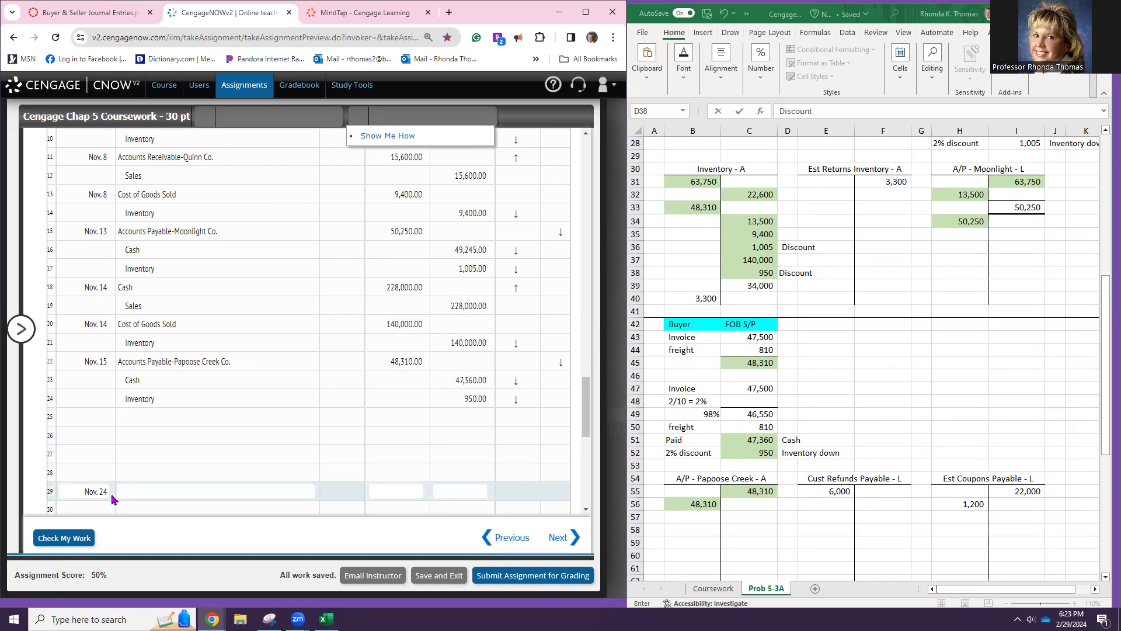
left_click(106, 491)
key("BackSpace")
key("BackSpace")
key("BackSpace")
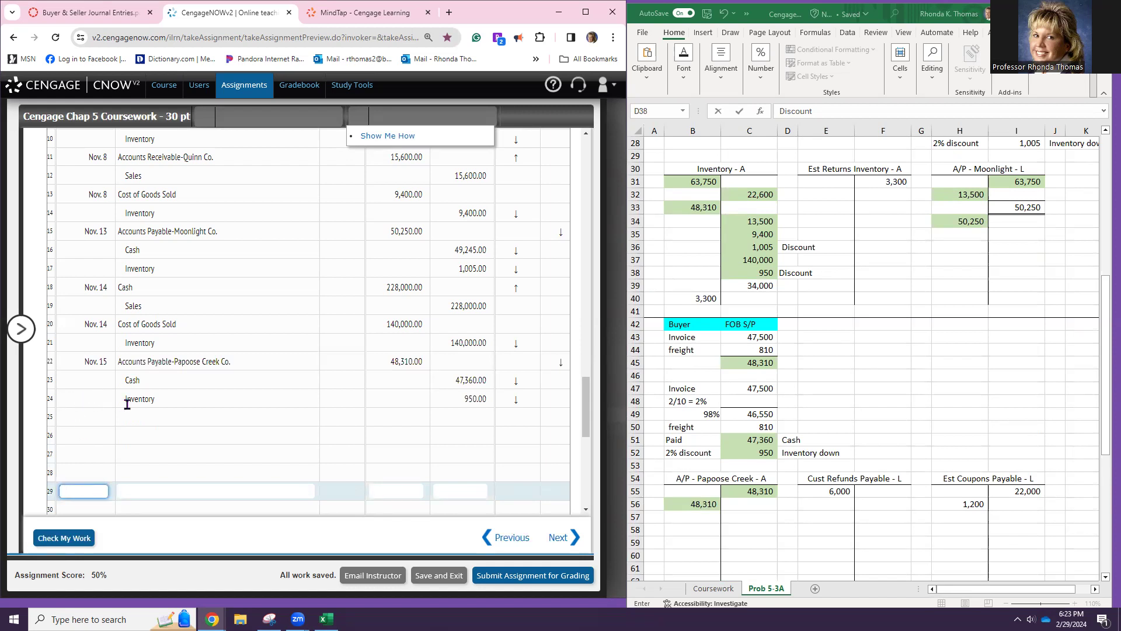
left_click(72, 542)
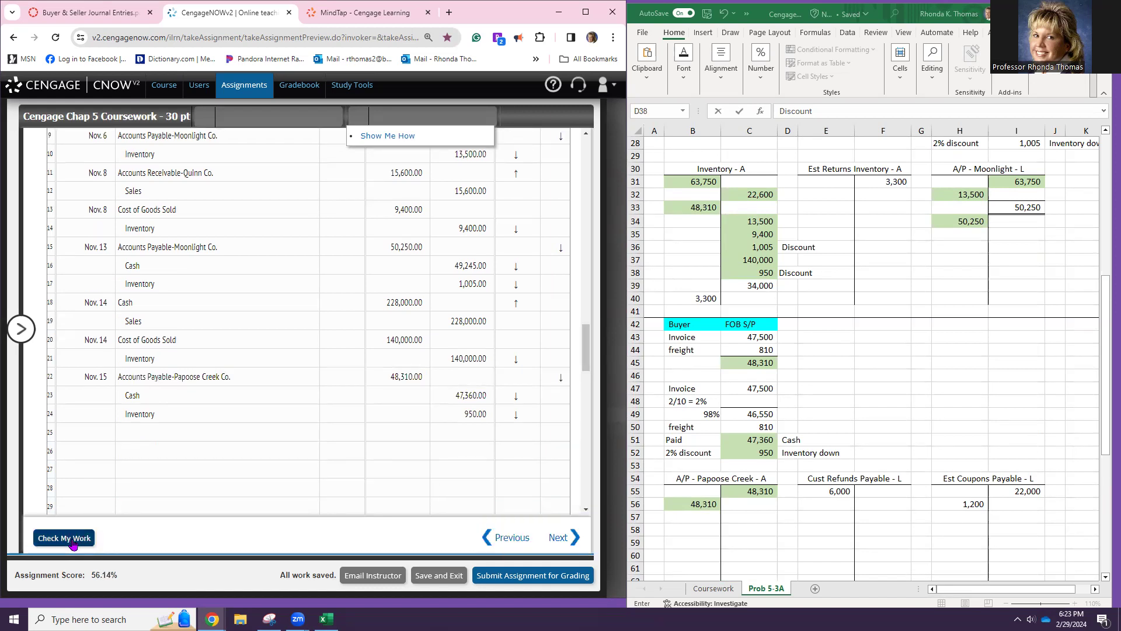
- Delete the leftover Nov. 28 date from row 31
scroll(185, 468, "up", 4)
scroll(186, 474, "down", 5)
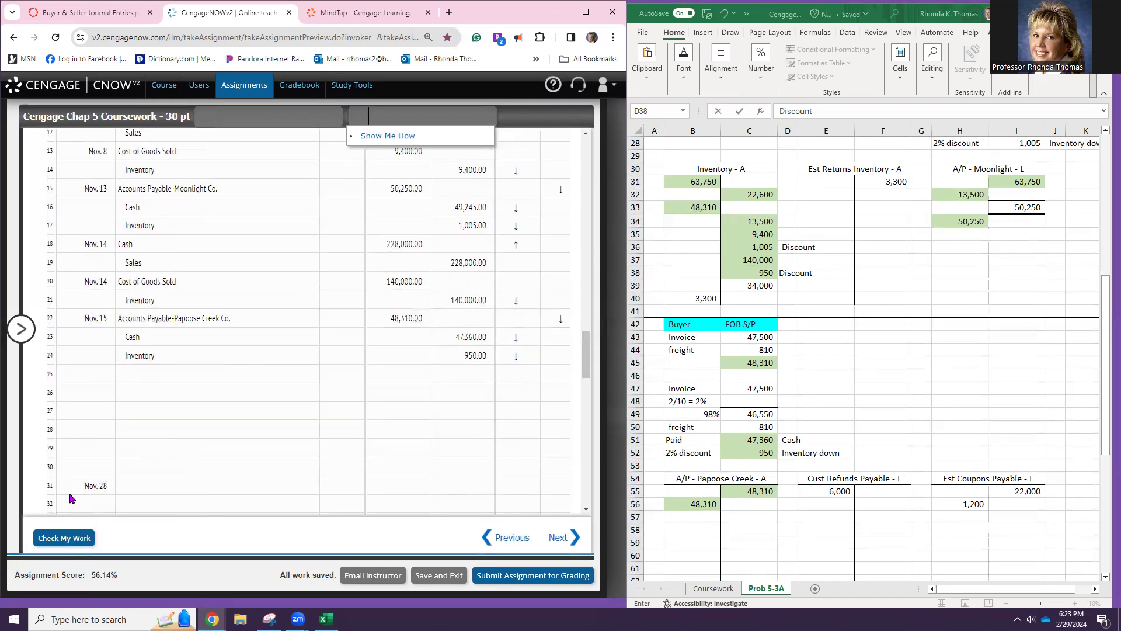
left_click(76, 485)
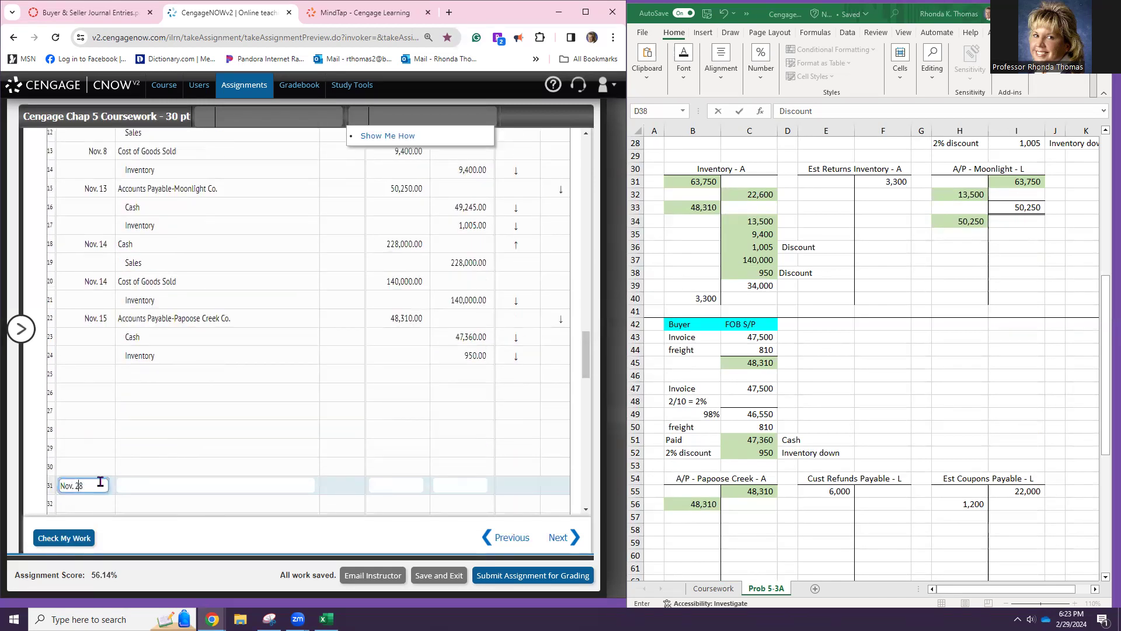
key("Delete")
key("BackSpace")
key("BackSpace")
key("BackSpace")
key("BackSpace")
- Date row 25 as Nov. 23 to begin the next entry
left_click(92, 371)
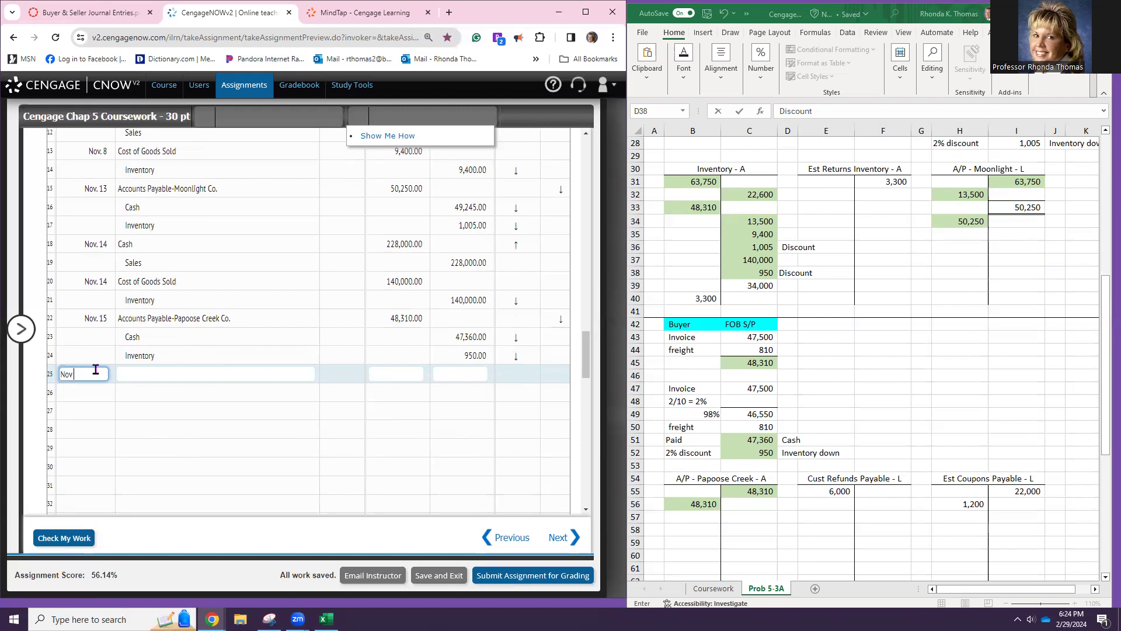
type("23")
key("Tab")
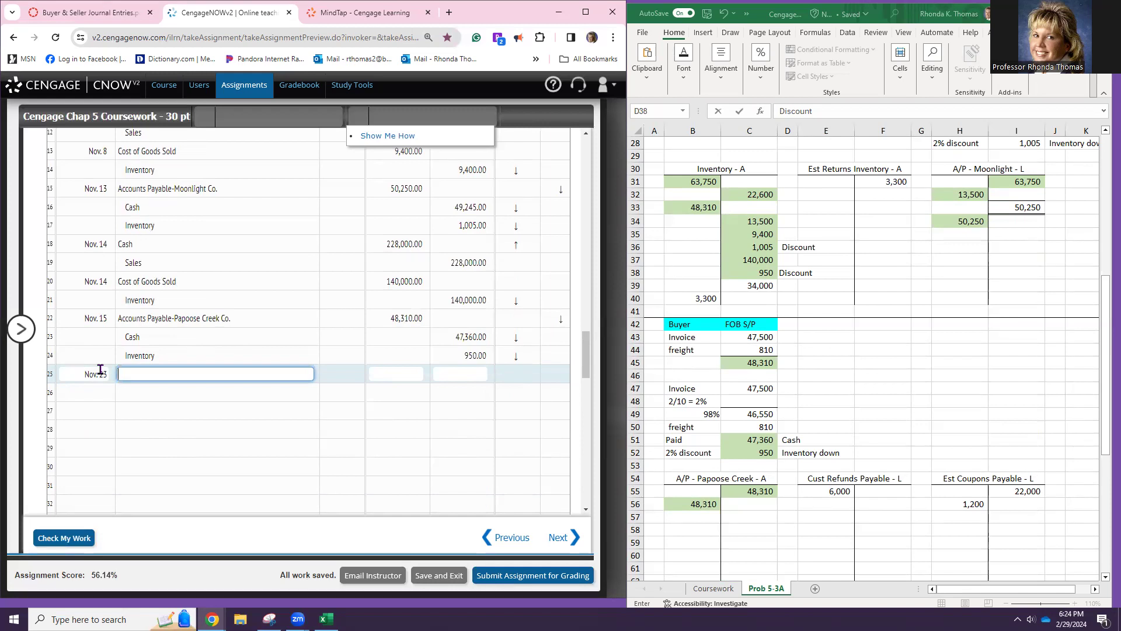
scroll(868, 318, "up", 9)
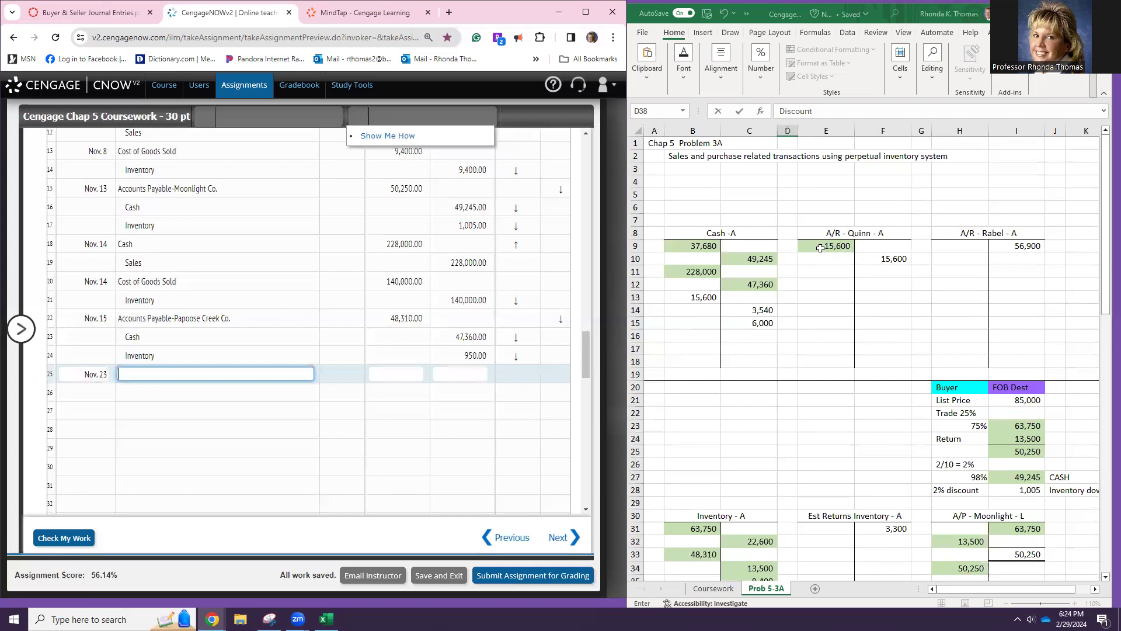
- In Excel, shade the 15,600 amounts in B13 (Cash) and F10 (A/R - Quinn) green
left_click(820, 248)
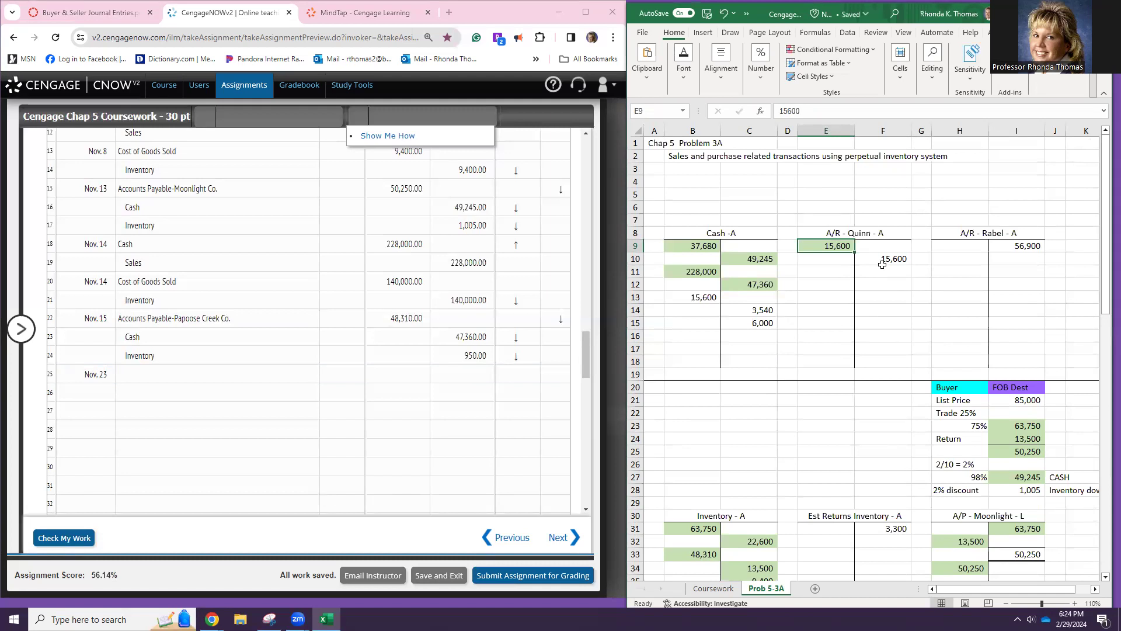
left_click(700, 297)
left_click(685, 70)
left_click(760, 127)
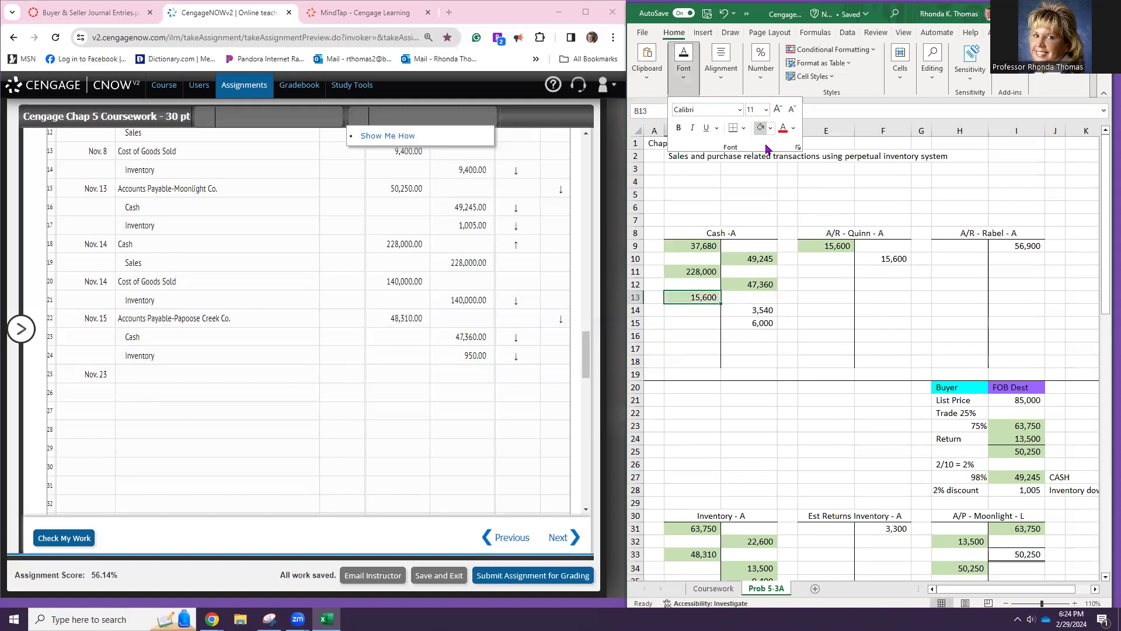
left_click(887, 261)
left_click(885, 258)
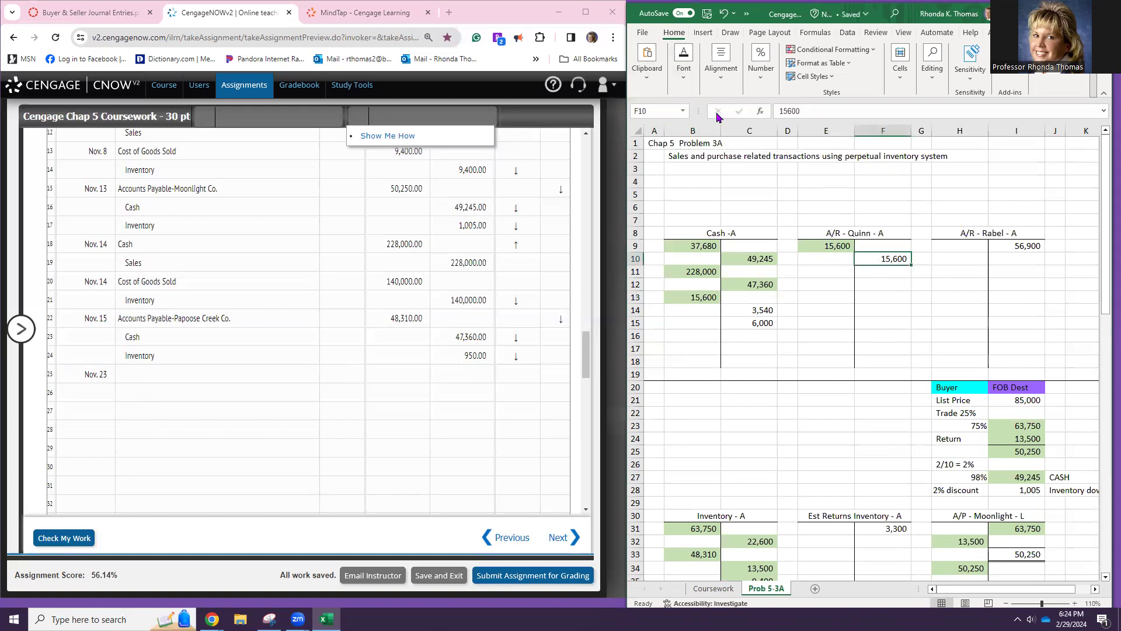
left_click(684, 70)
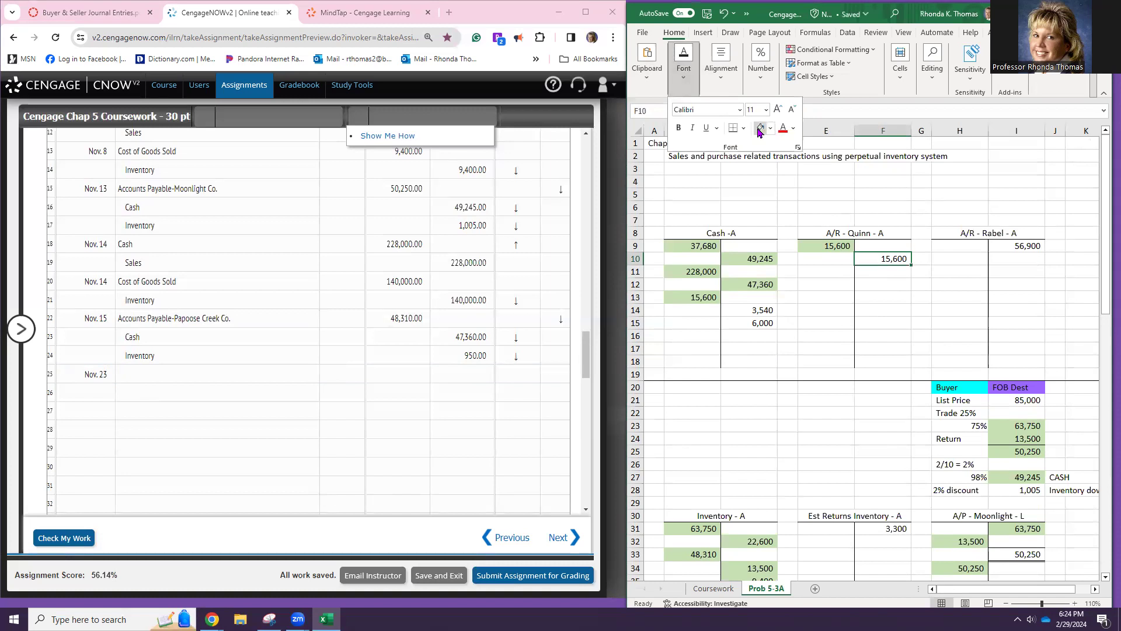
left_click(760, 128)
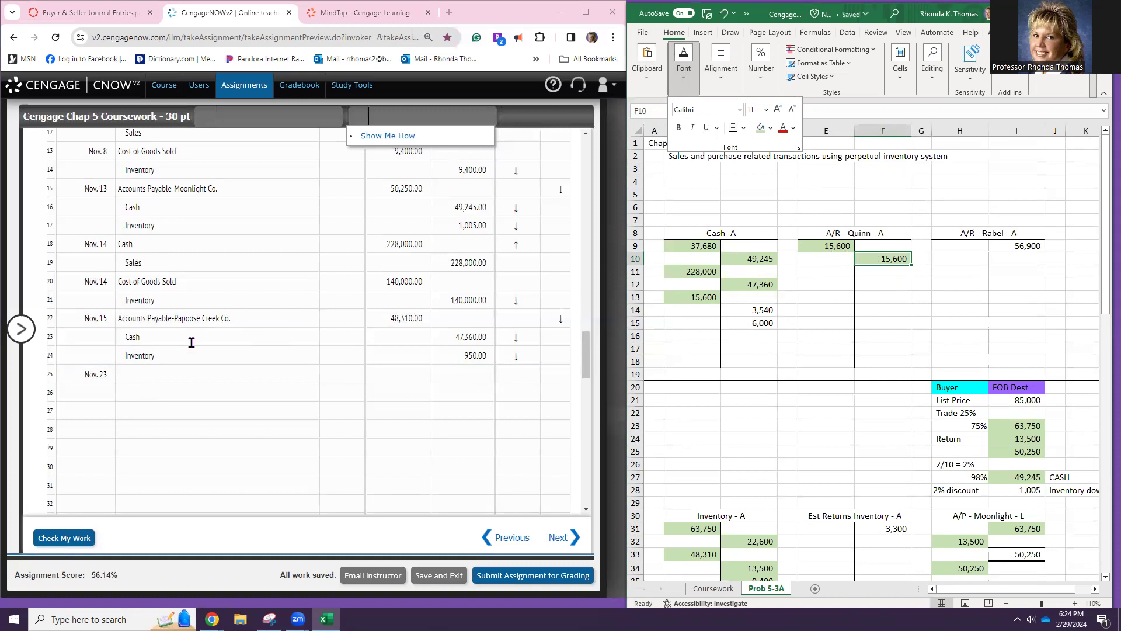
- Enter Cash with a 15,600 debit on the Nov. 23 line
left_click(204, 375)
type("Cash")
key("Tab")
type("1560")
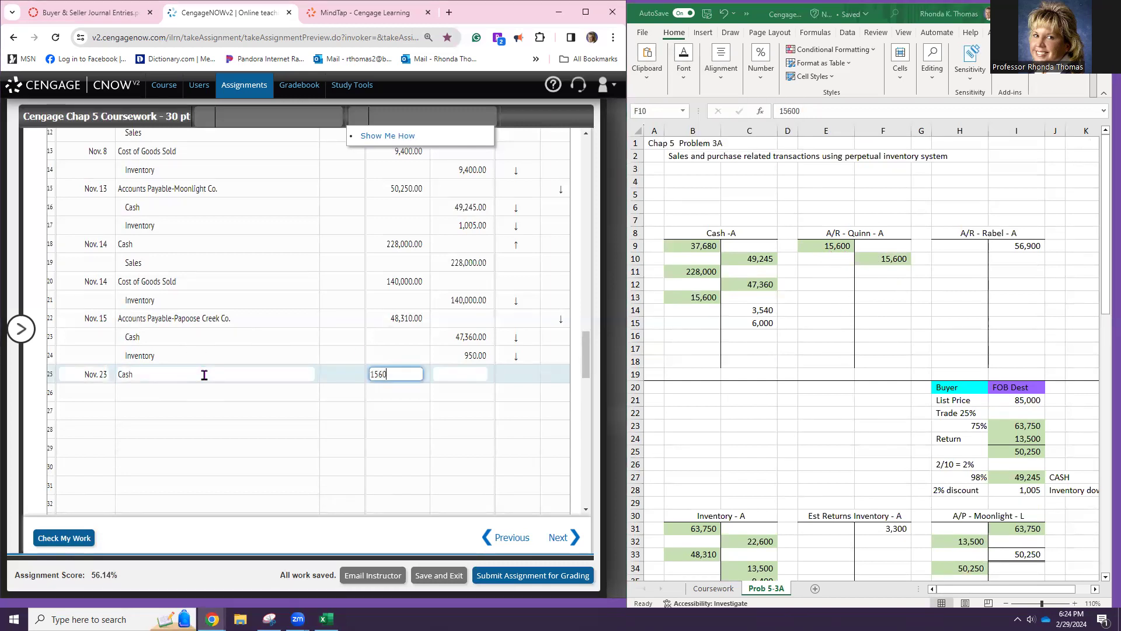
key("Tab")
key("Tab")
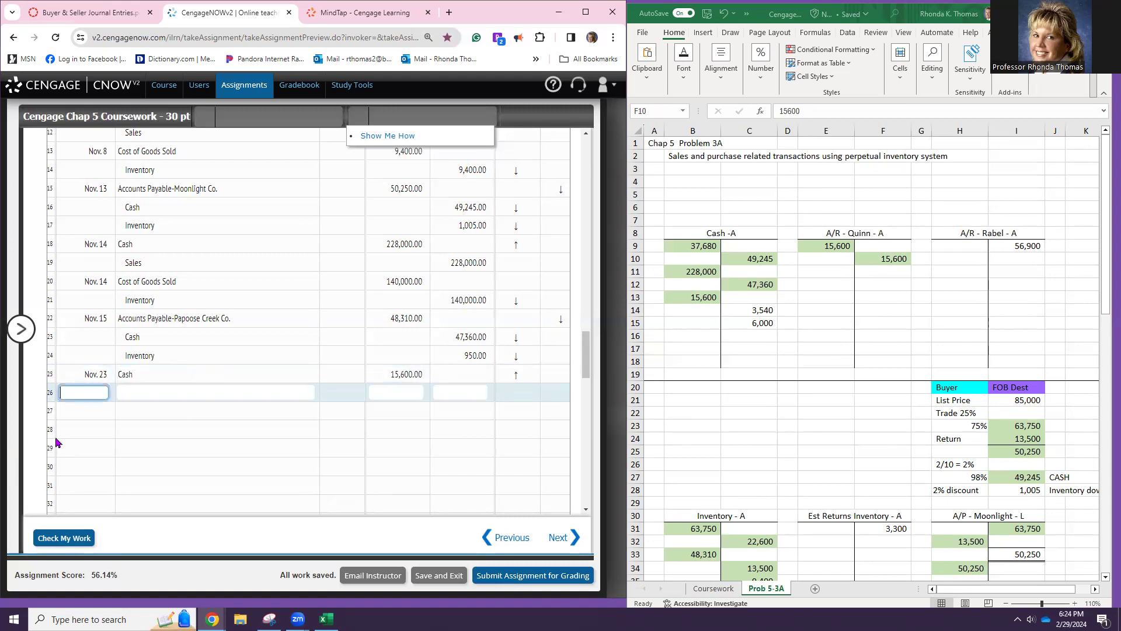
left_click(123, 393)
- Credit Accounts Receivable-Quinn Co. 15,600, copying the account name from the Nov. 8 line
scroll(128, 397, "up", 3)
scroll(128, 397, "up", 2)
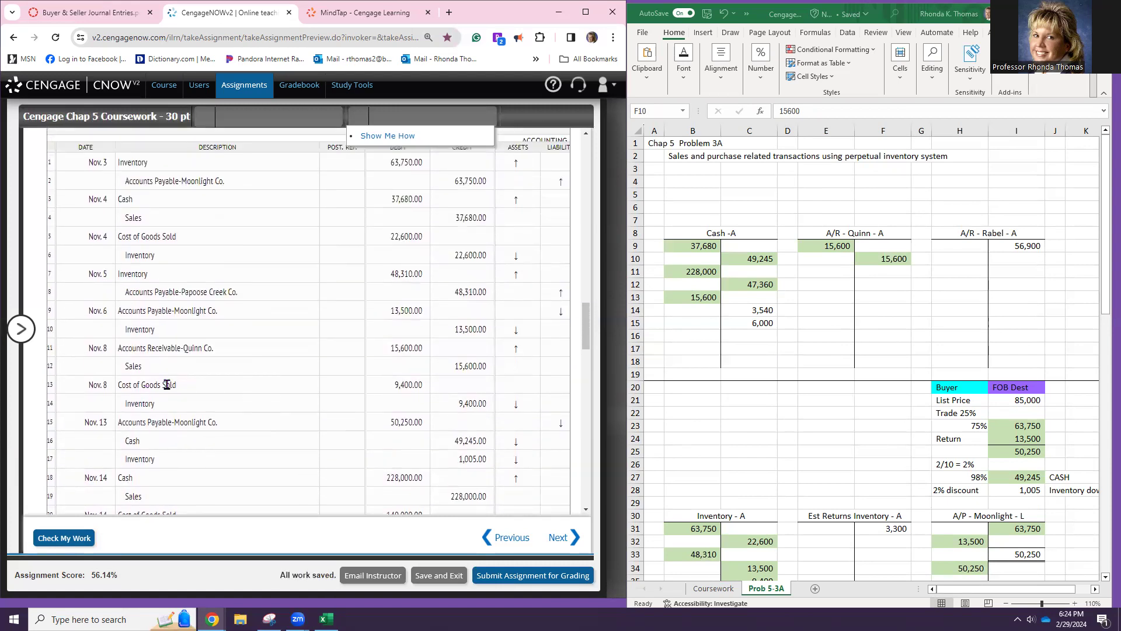
left_click(176, 346)
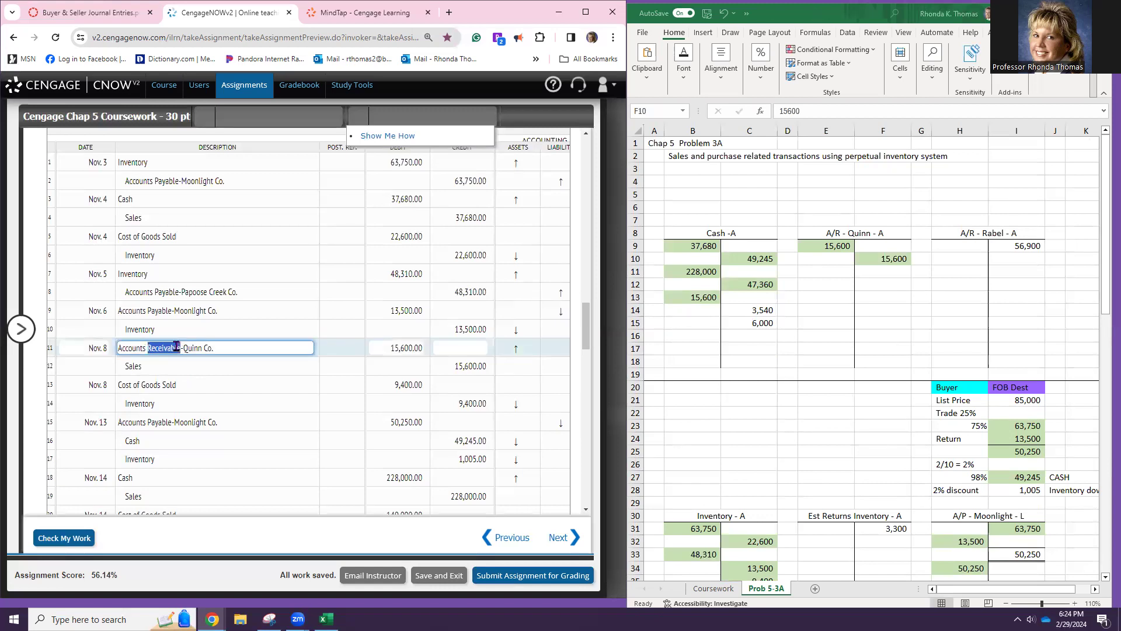
triple_click(167, 345)
key("ctrl+c")
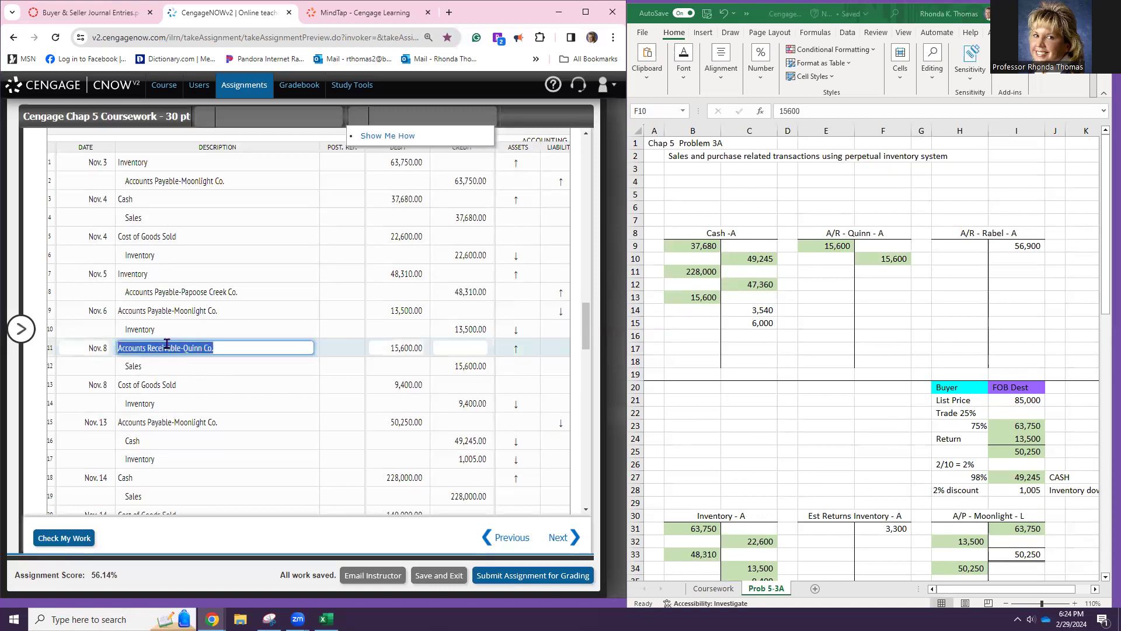
scroll(166, 345, "down", 5)
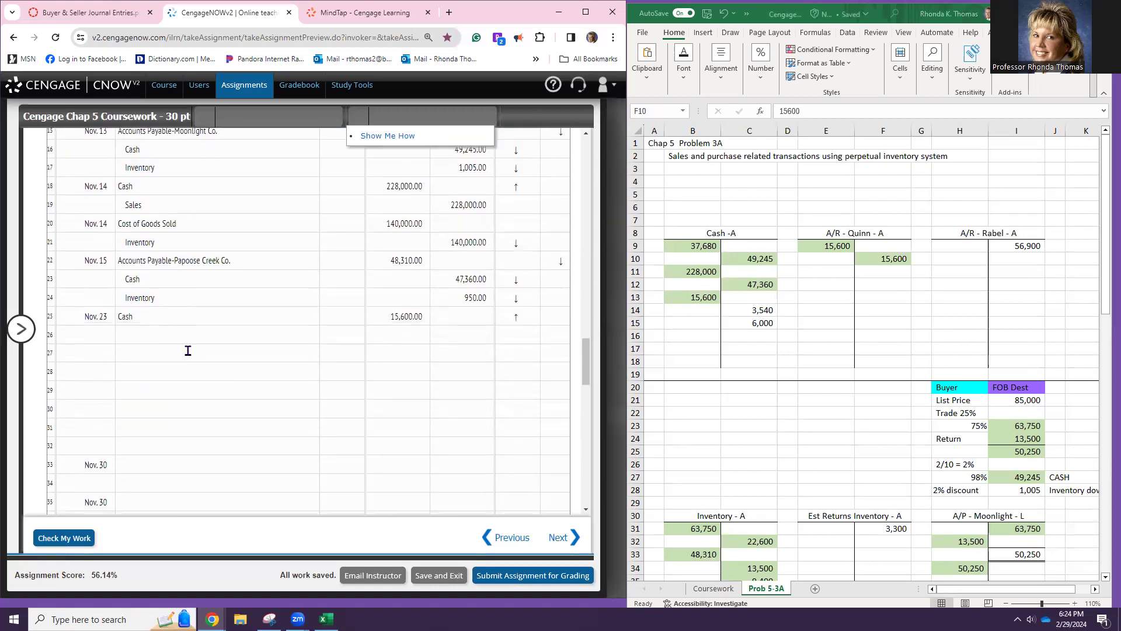
left_click(234, 332)
key("ctrl+v")
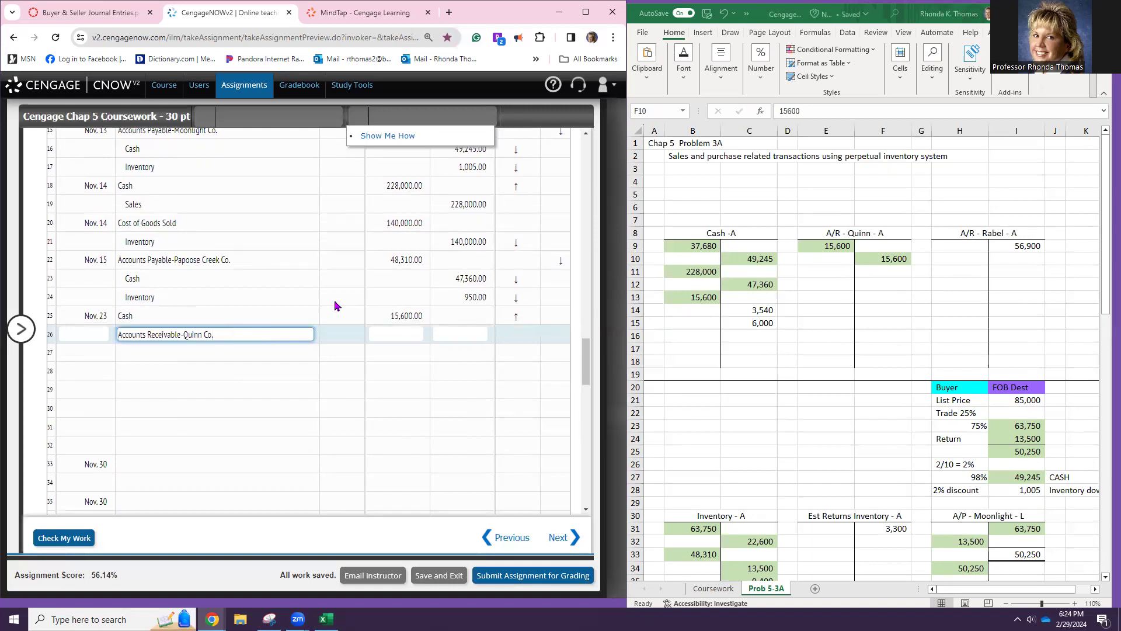
left_click(448, 330)
type("15600")
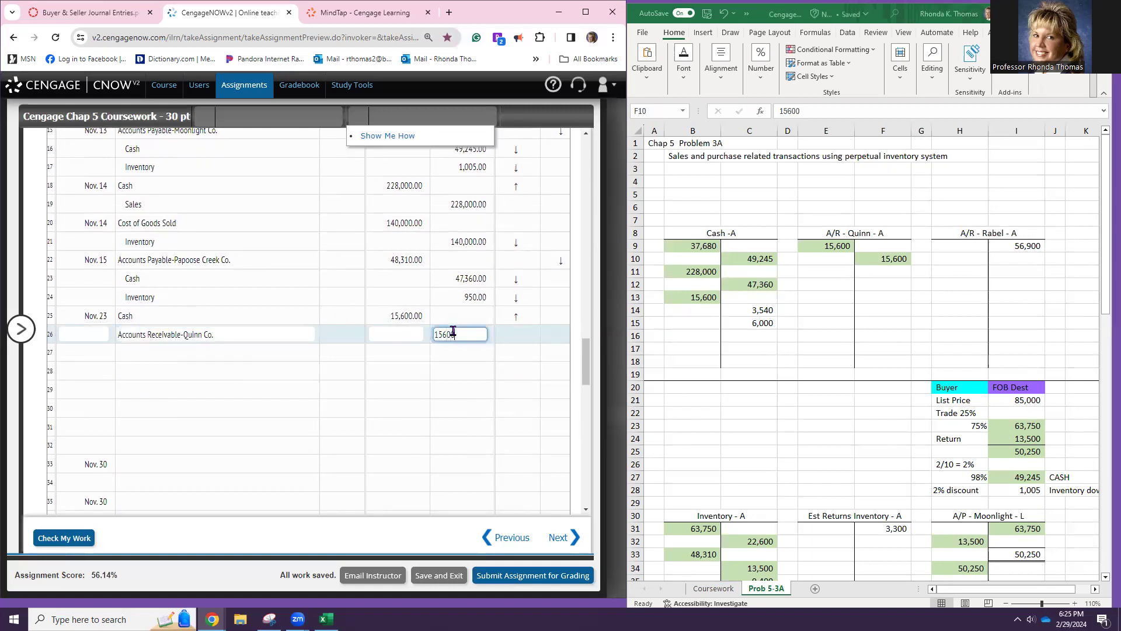
left_click(107, 365)
- Date the next journal line Nov. 24
left_click(90, 353)
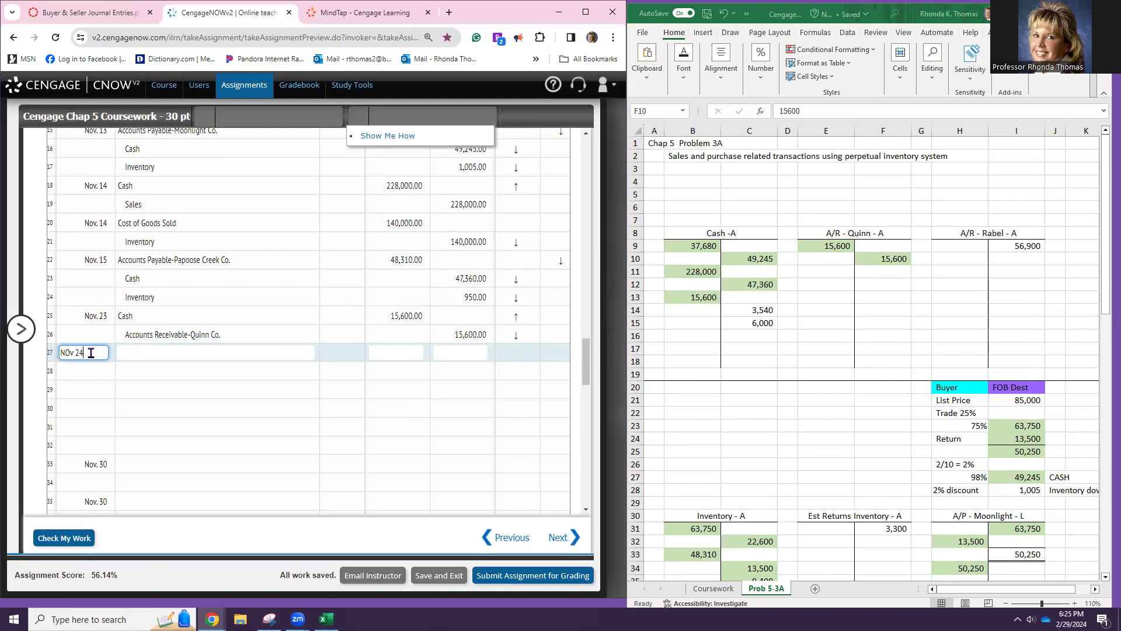
left_click(91, 373)
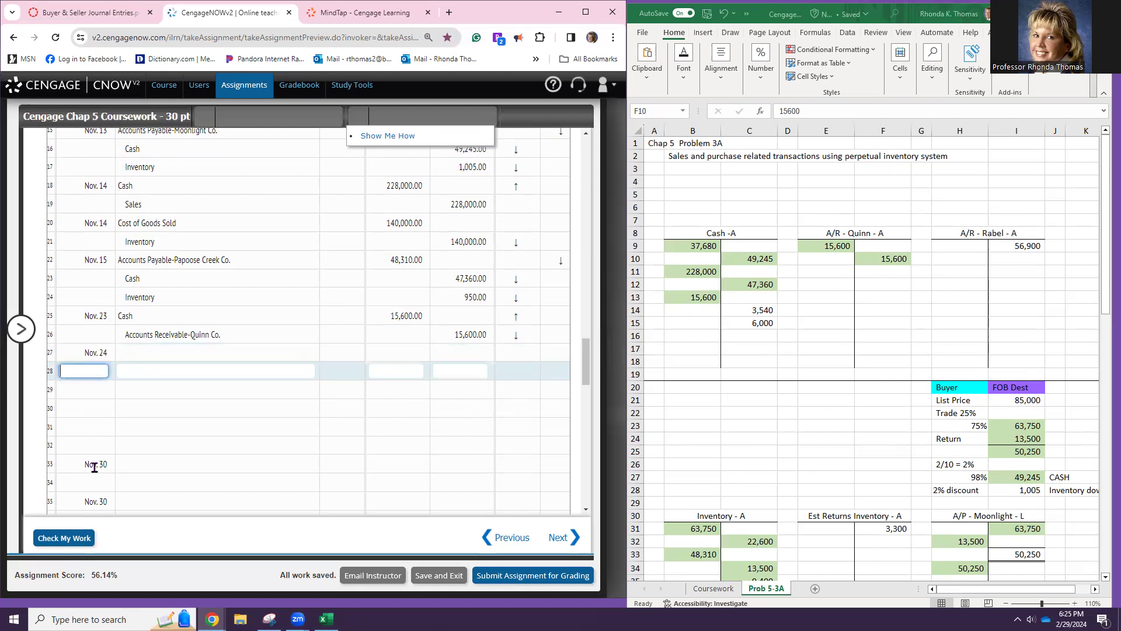
scroll(76, 452, "down", 2)
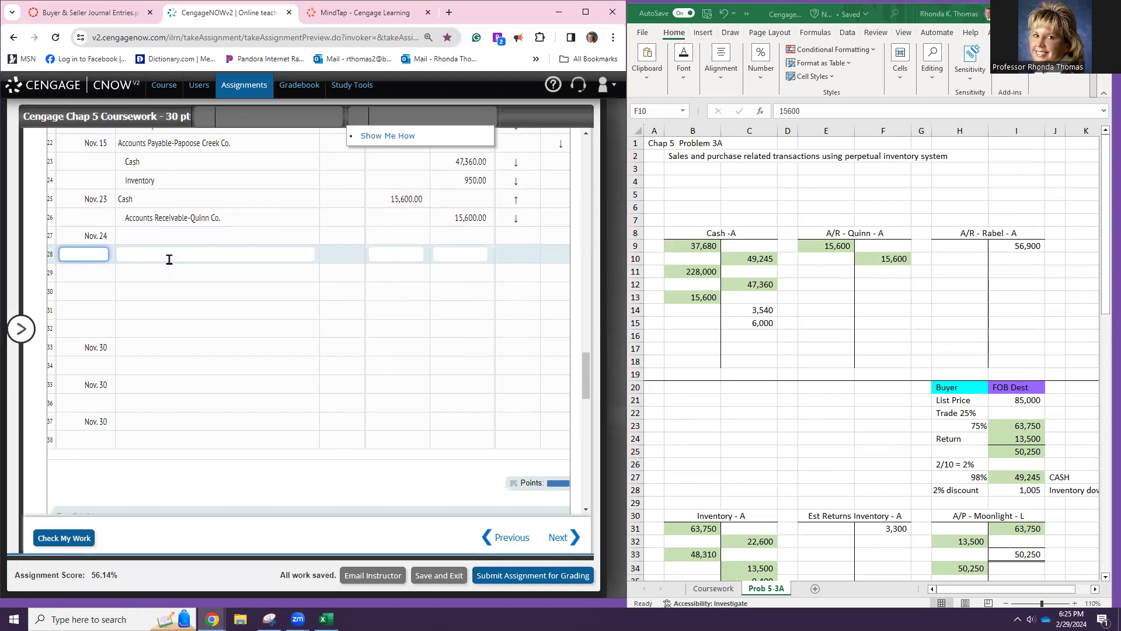
left_click(163, 234)
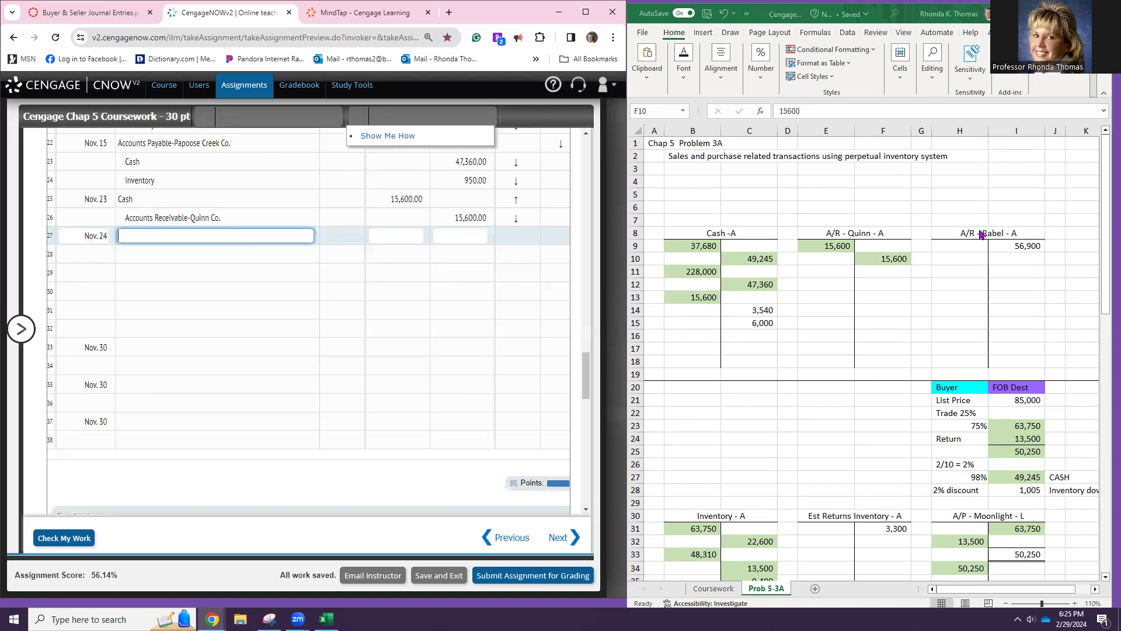
- Move Rabel's 56,900 from credit cell I9 to debit cell H9 in Excel
left_click(1011, 246)
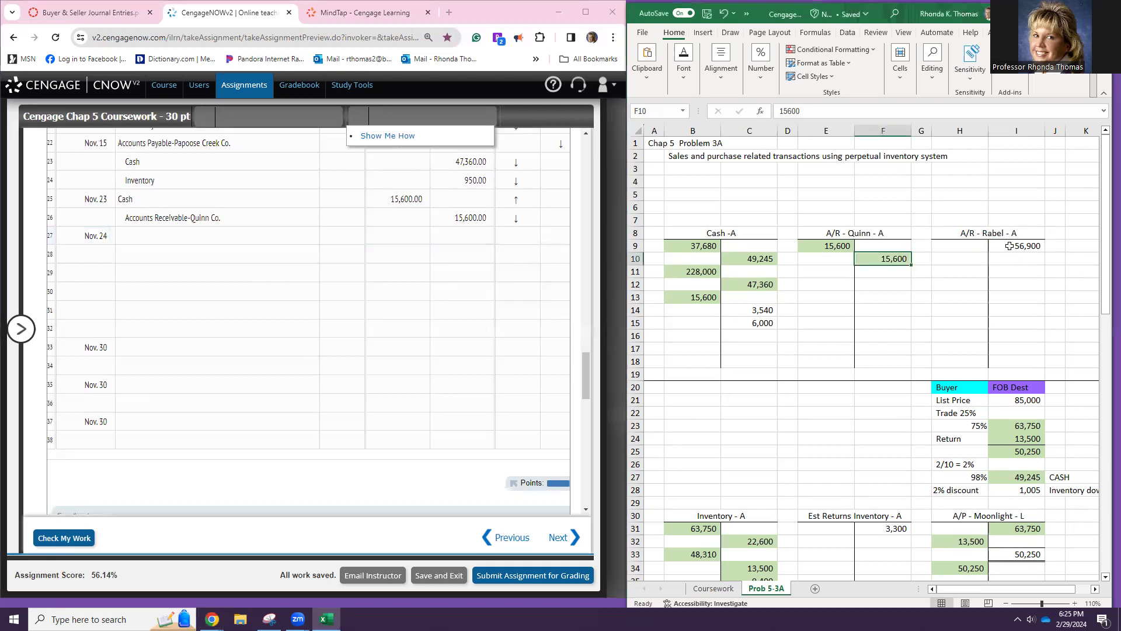
key("Delete")
left_click(963, 246)
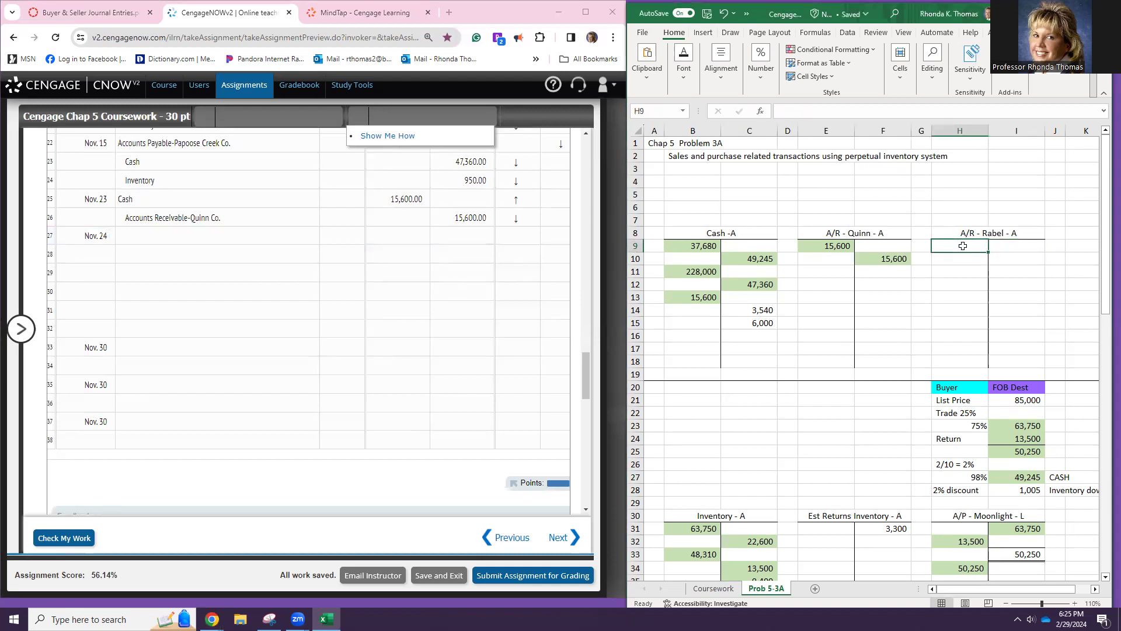
type("56900")
key("Return")
left_click(962, 246)
- Shade the Sales 56,900 and Cost of Goods Sold 34,000 green
scroll(864, 375, "down", 14)
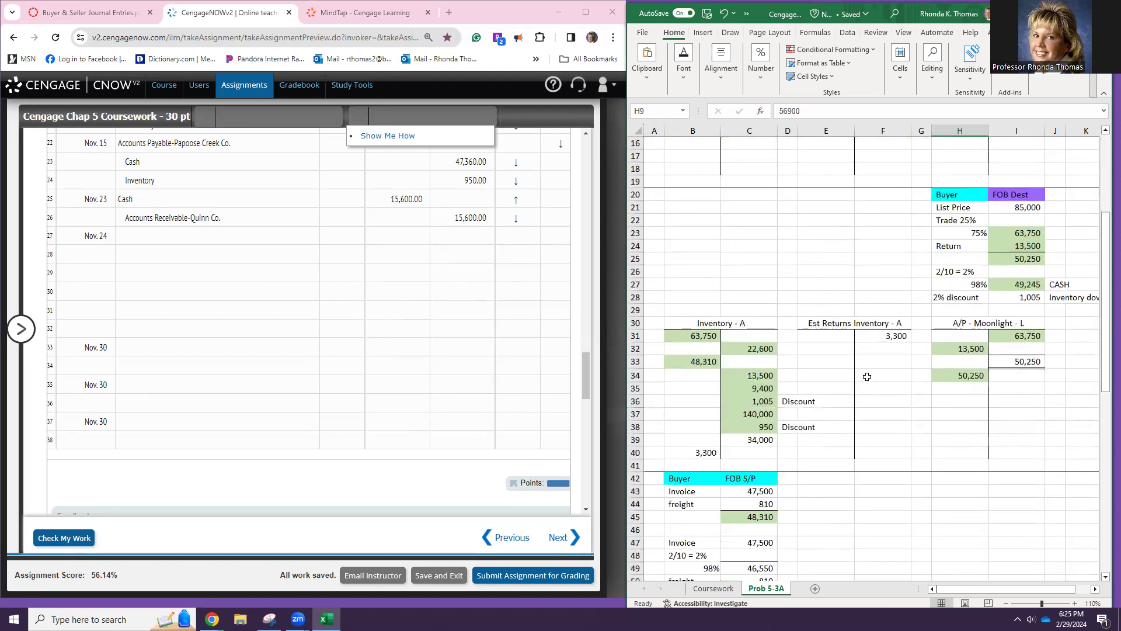
scroll(864, 374, "down", 4)
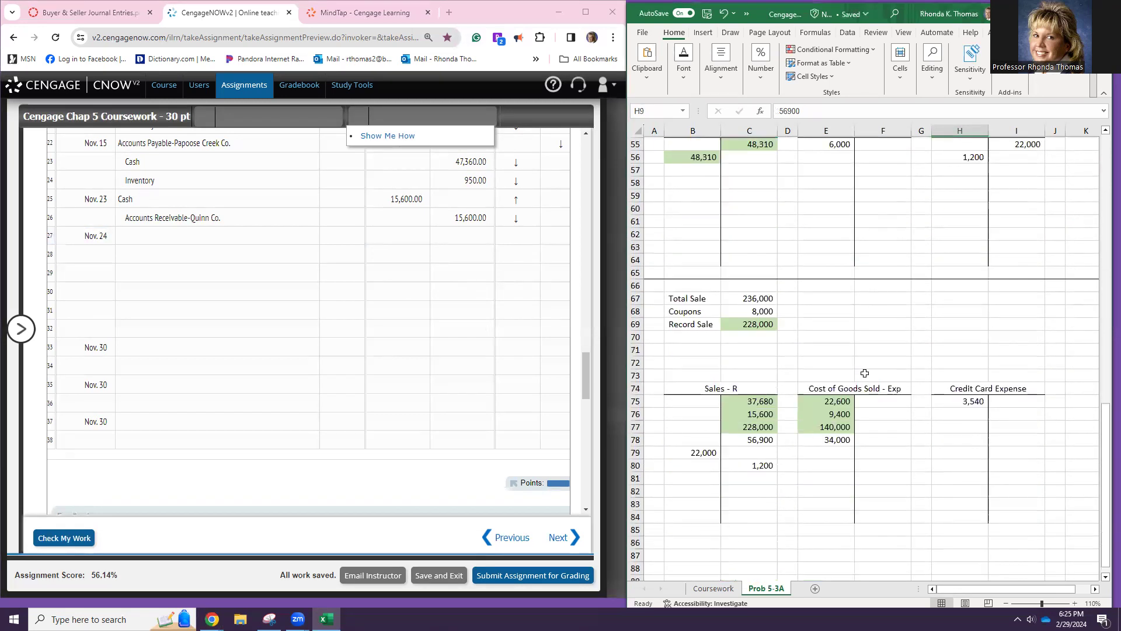
left_click(764, 441)
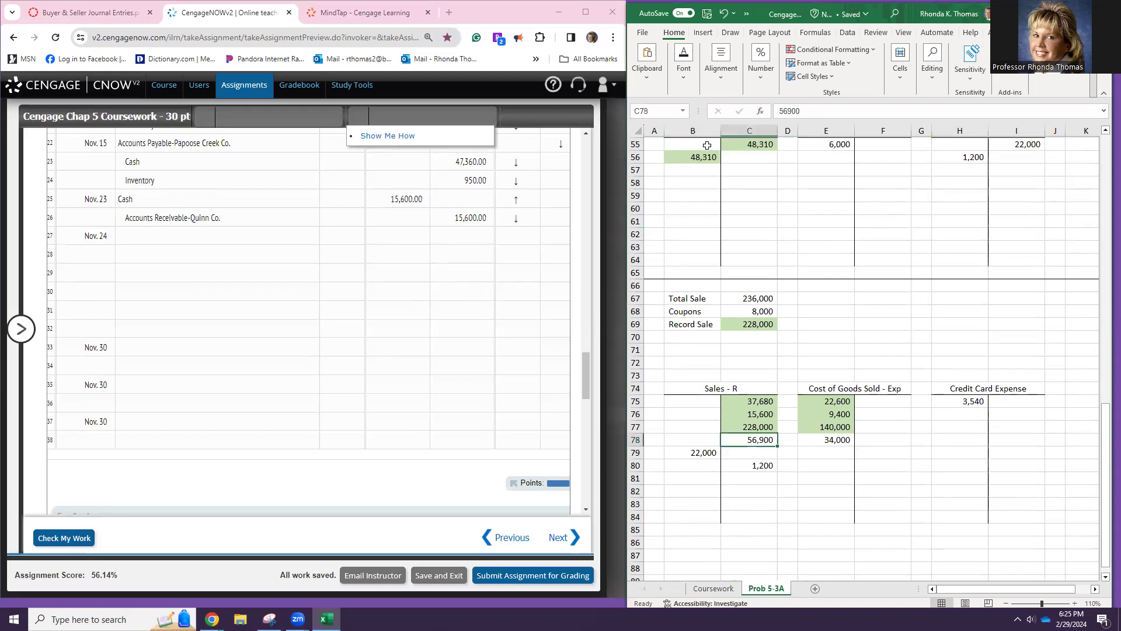
left_click(684, 69)
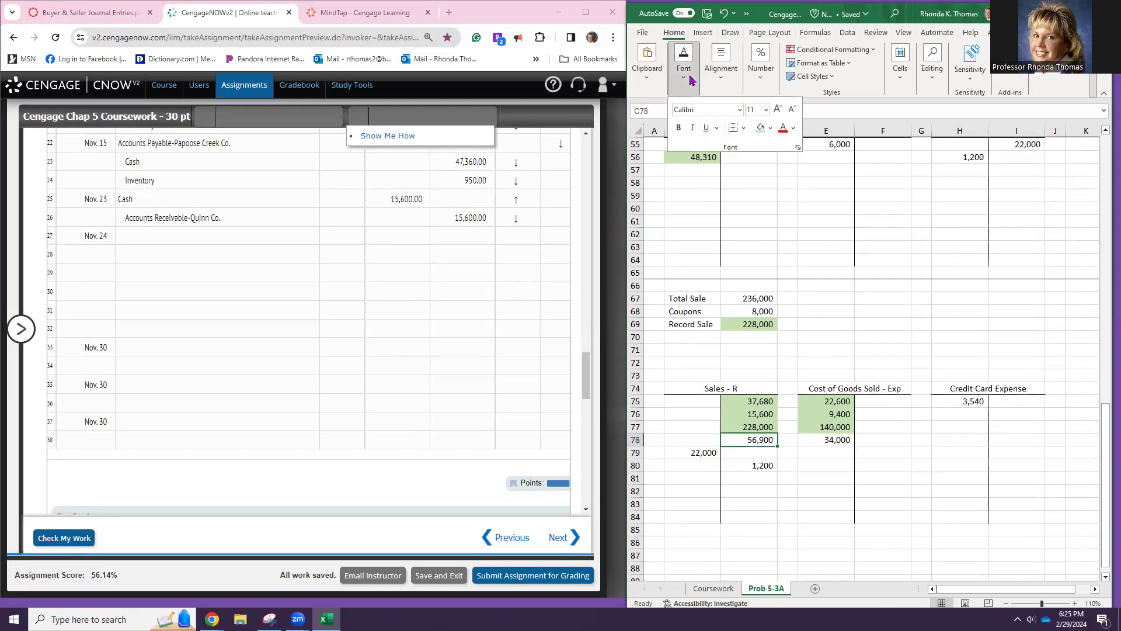
left_click(760, 129)
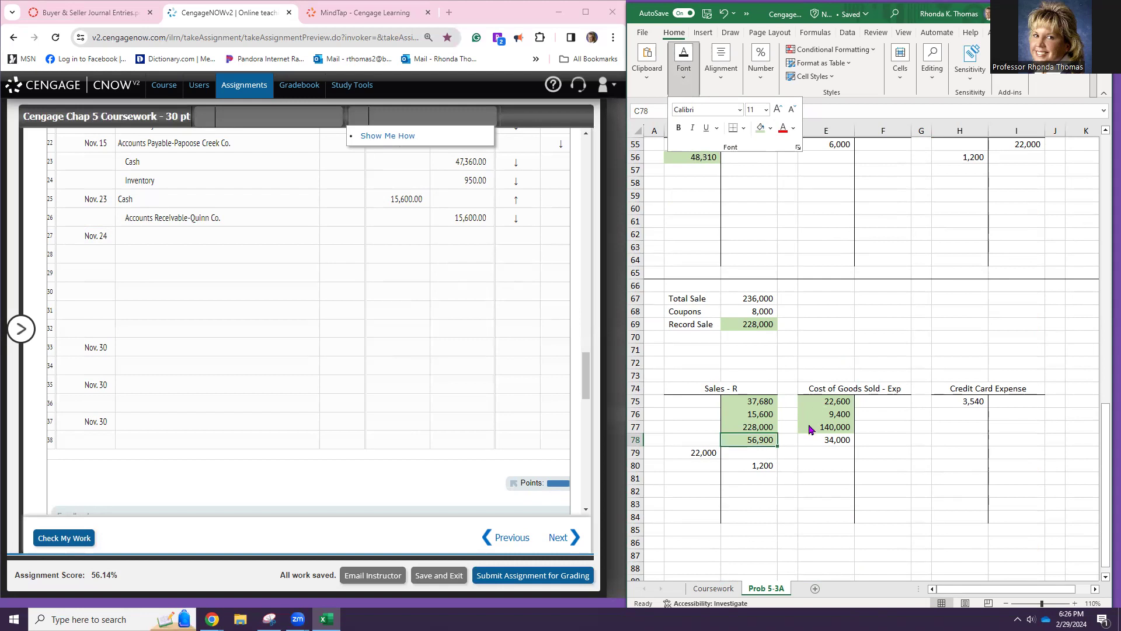
left_click(821, 440)
left_click(820, 440)
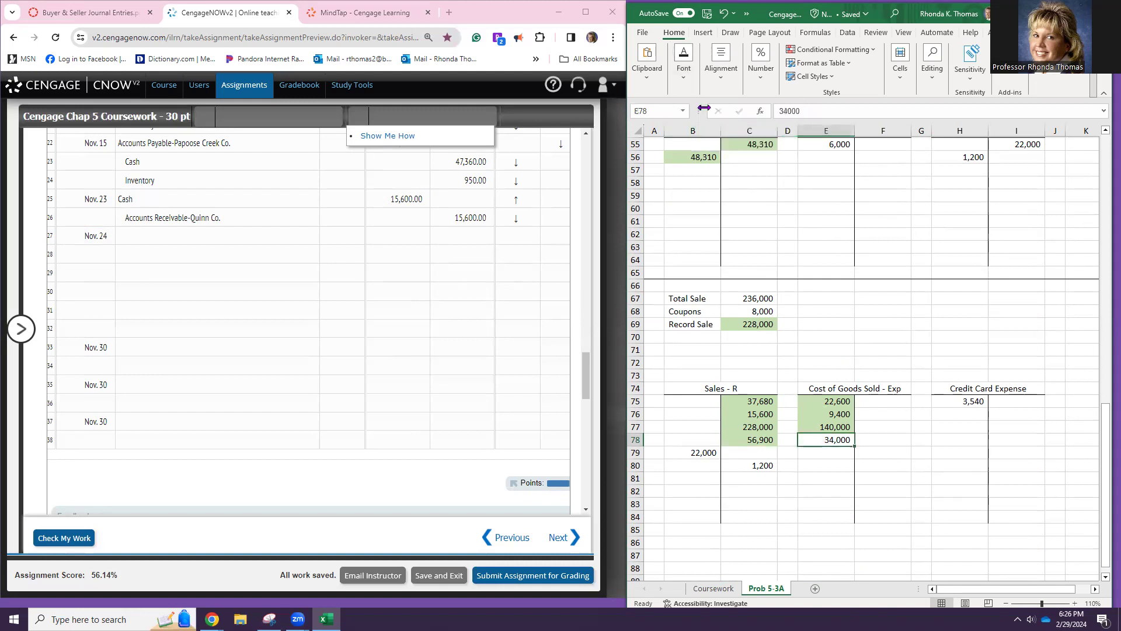
left_click(685, 78)
left_click(761, 131)
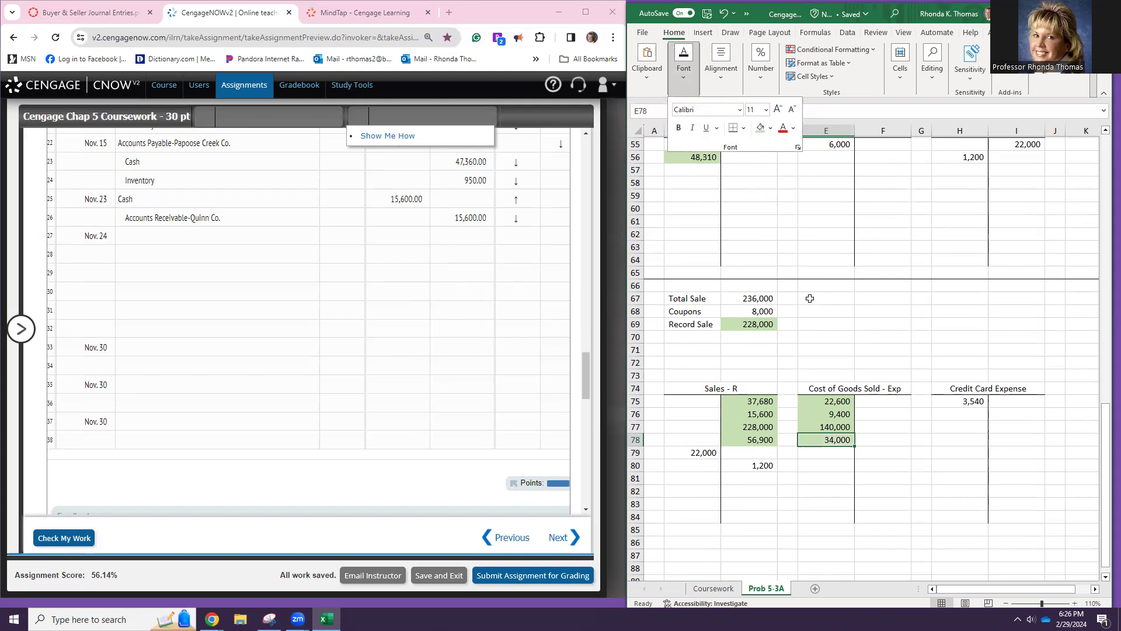
- Shade the Inventory 34,000 credit green, then return to the Nov. 24 journal line
scroll(810, 298, "up", 7)
scroll(811, 299, "up", 2)
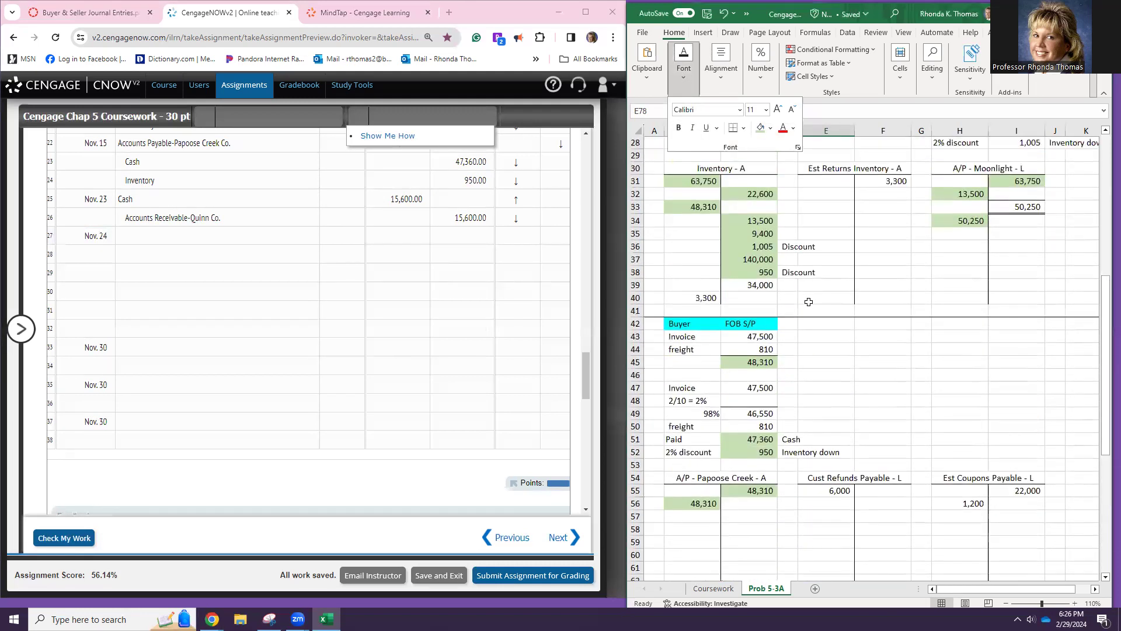
left_click(762, 284)
left_click(686, 76)
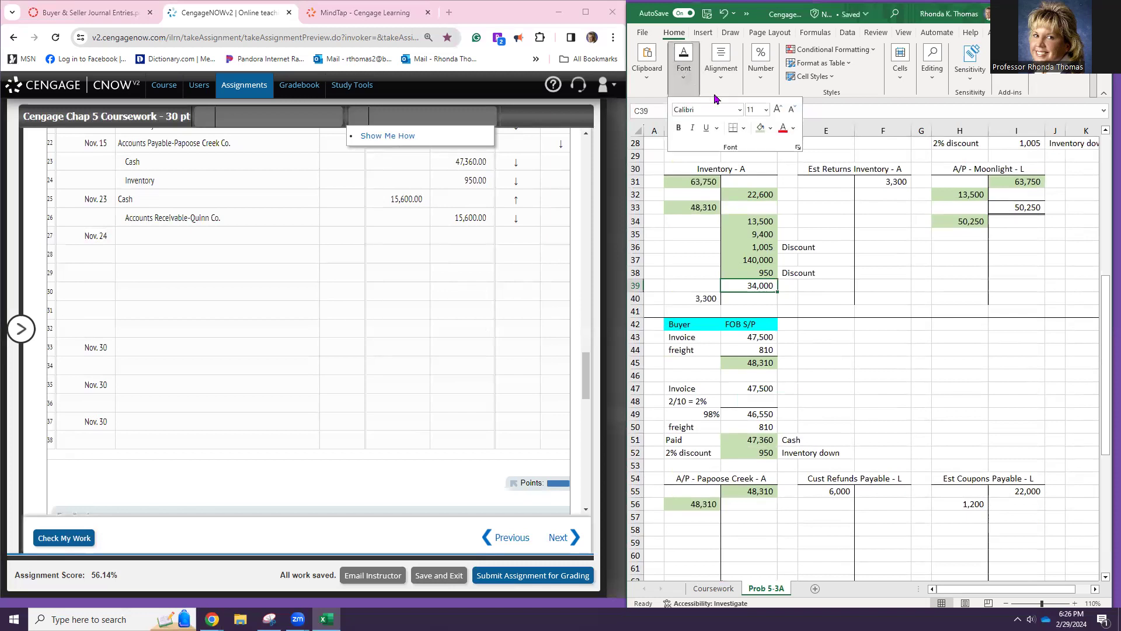
left_click(761, 130)
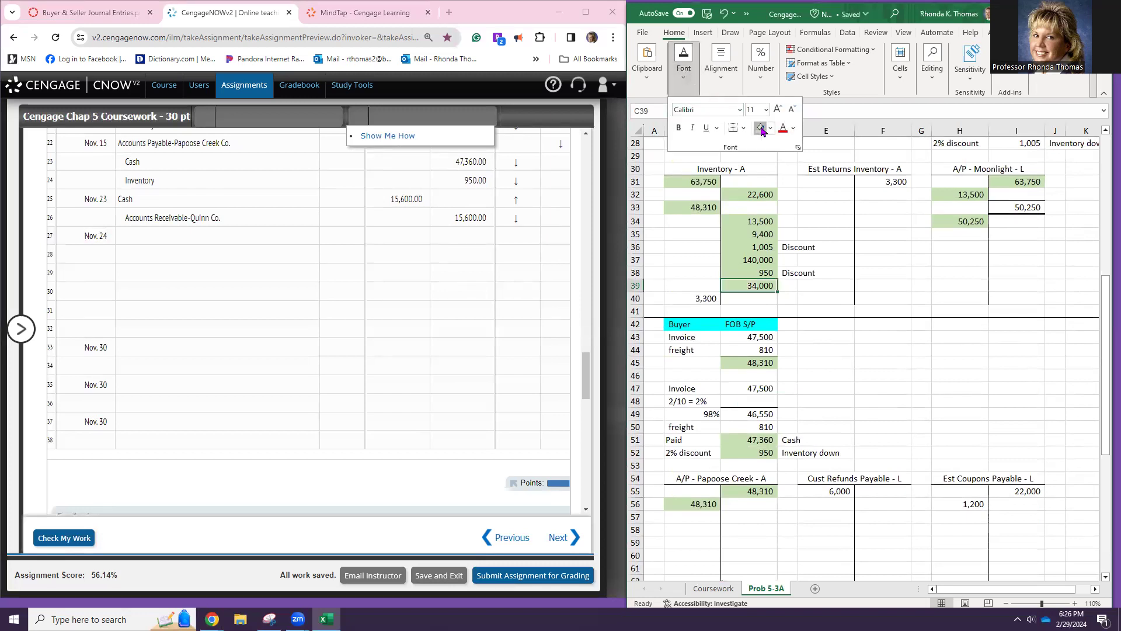
left_click(224, 238)
scroll(207, 237, "up", 10)
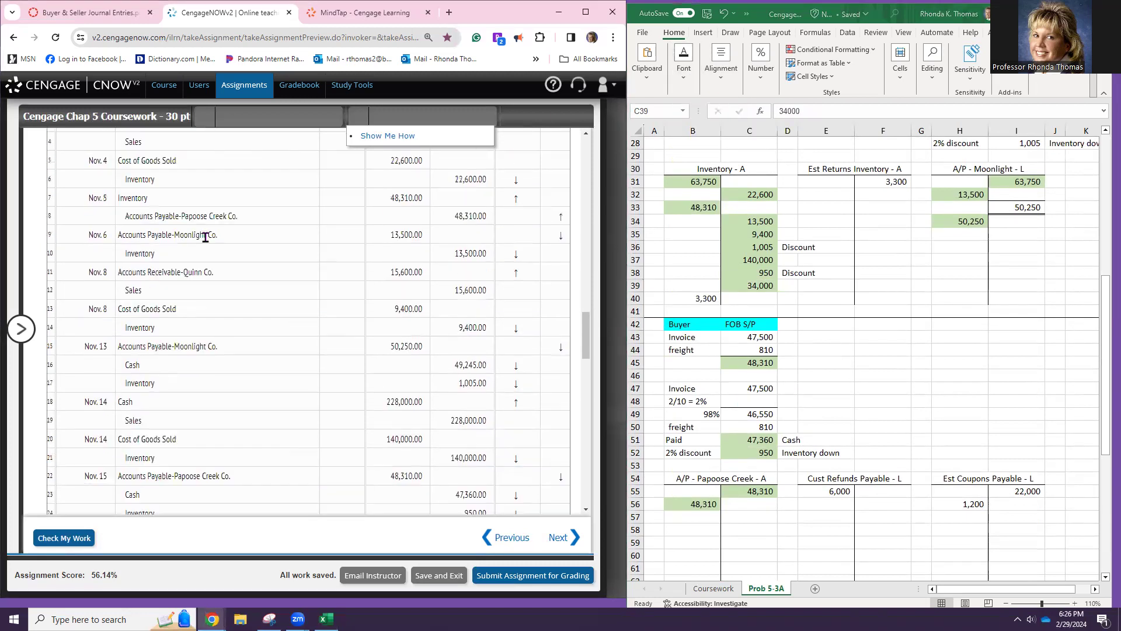
- Copy the Accounts Receivable-Rabel Co. account name into the Nov. 24 journal line
scroll(205, 236, "up", 8)
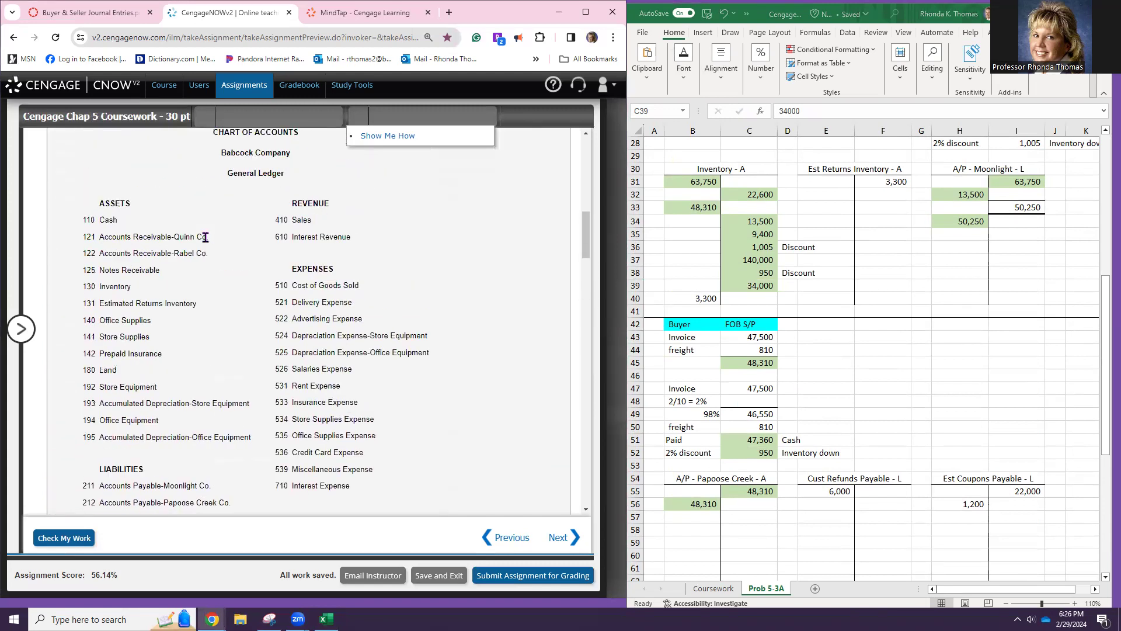
triple_click(189, 253)
key("ctrl+c")
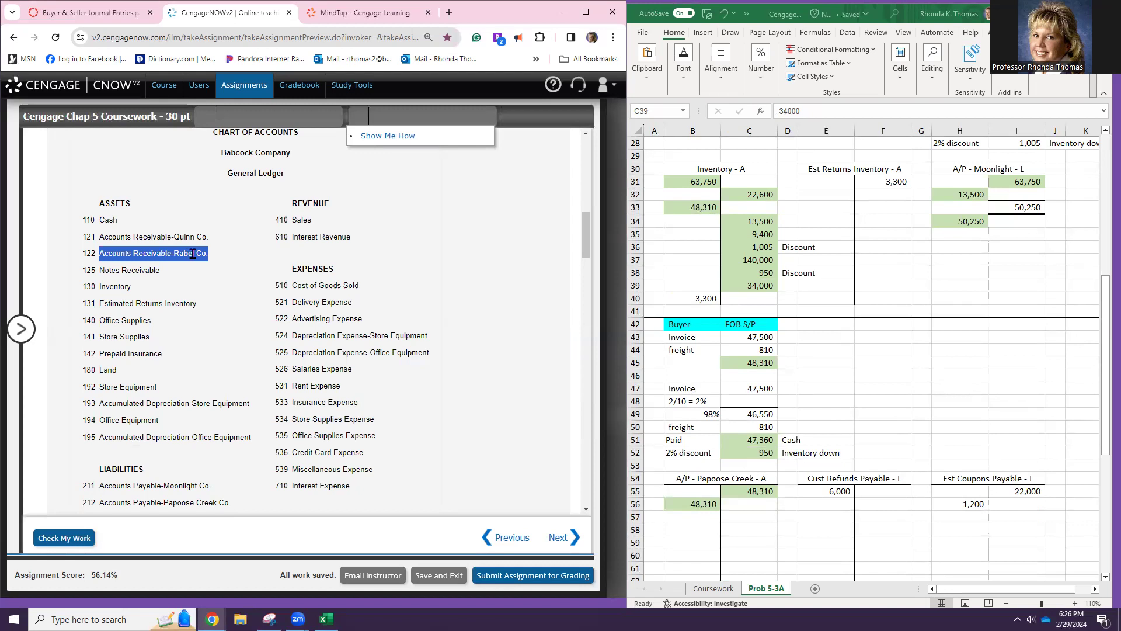
scroll(192, 254, "down", 15)
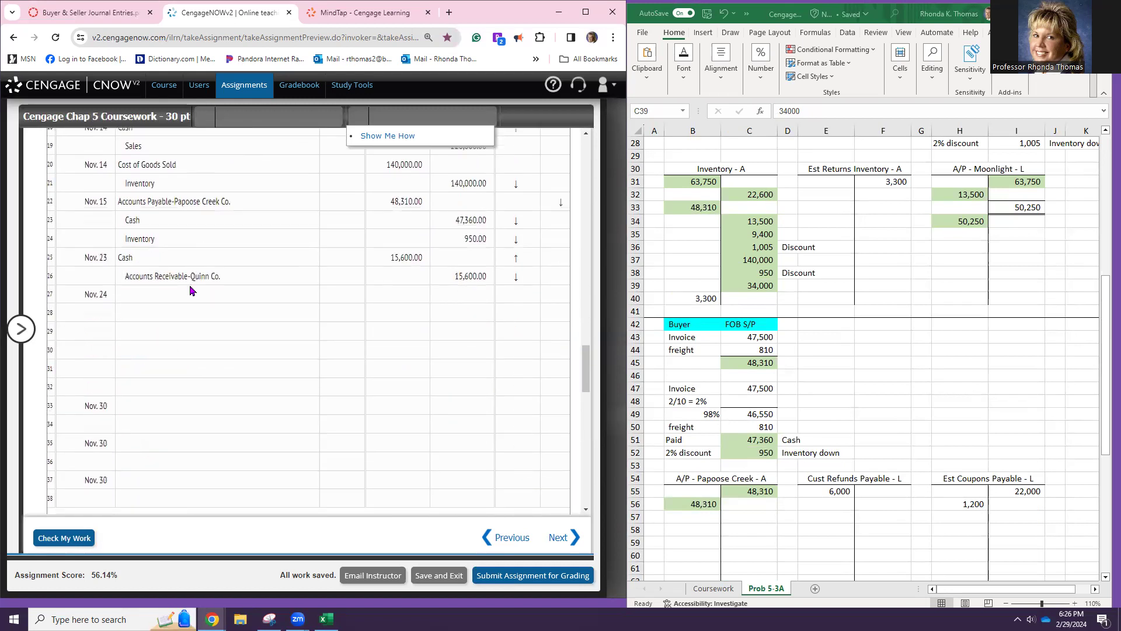
left_click(187, 295)
key("ctrl+v")
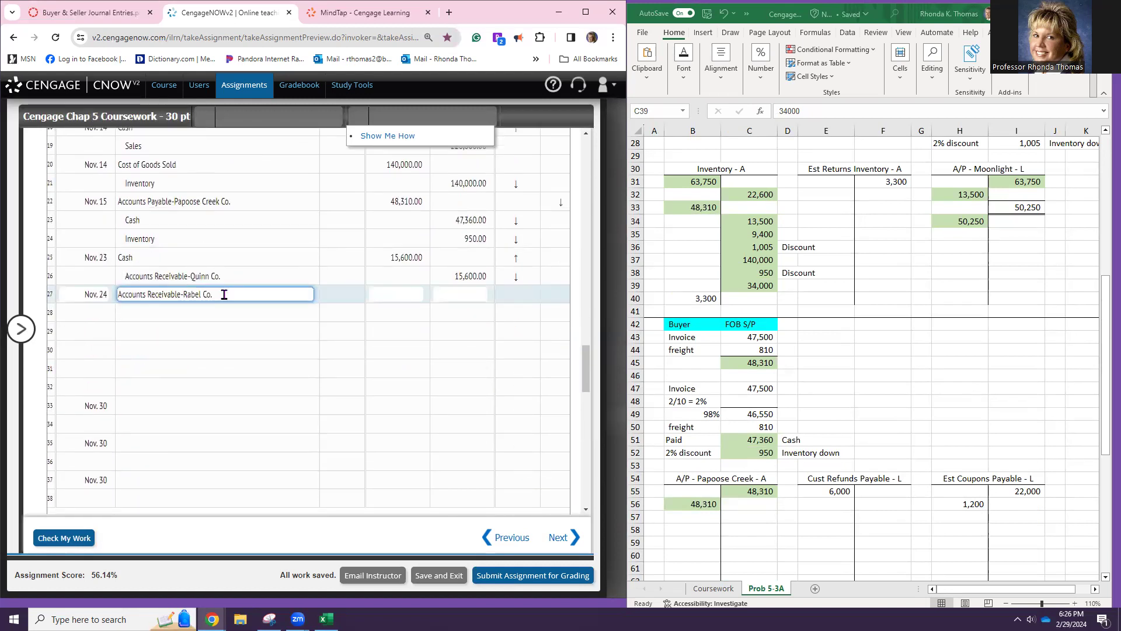
left_click(398, 295)
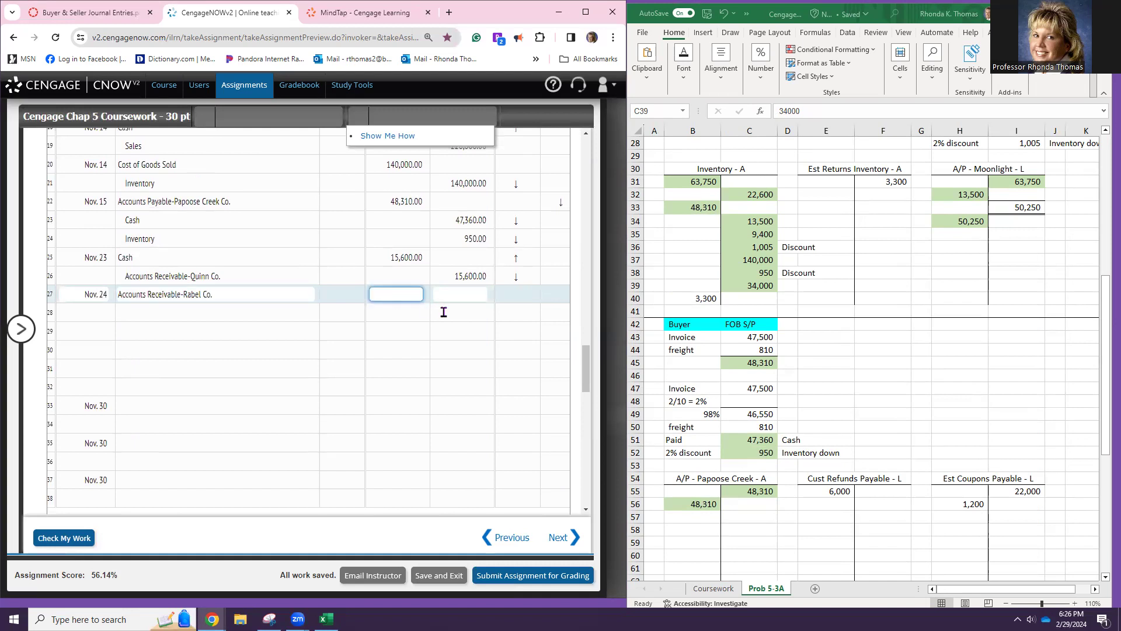
- Shade Rabel's 56,900 debit green in the Excel T-accounts
scroll(853, 403, "up", 7)
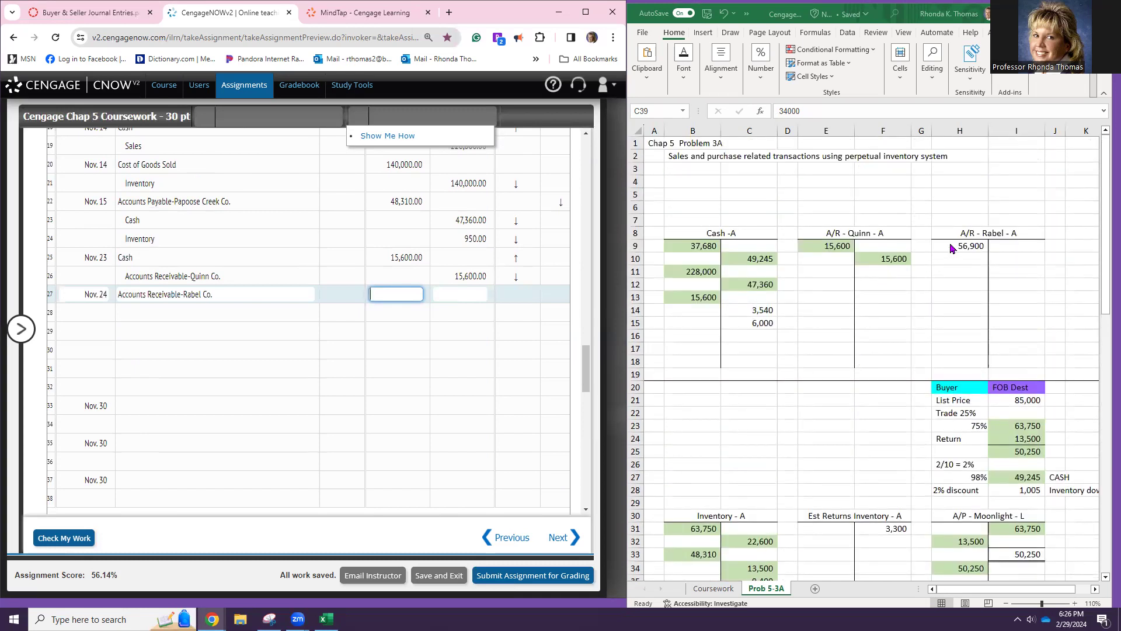
scroll(950, 243, "down", 2)
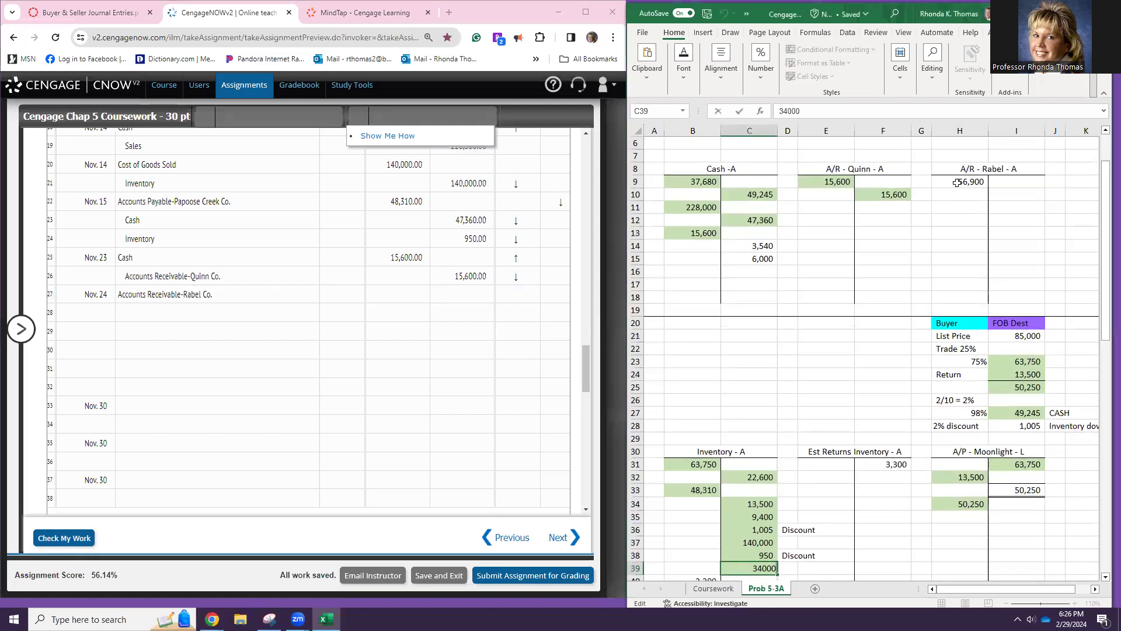
left_click(957, 183)
left_click(684, 61)
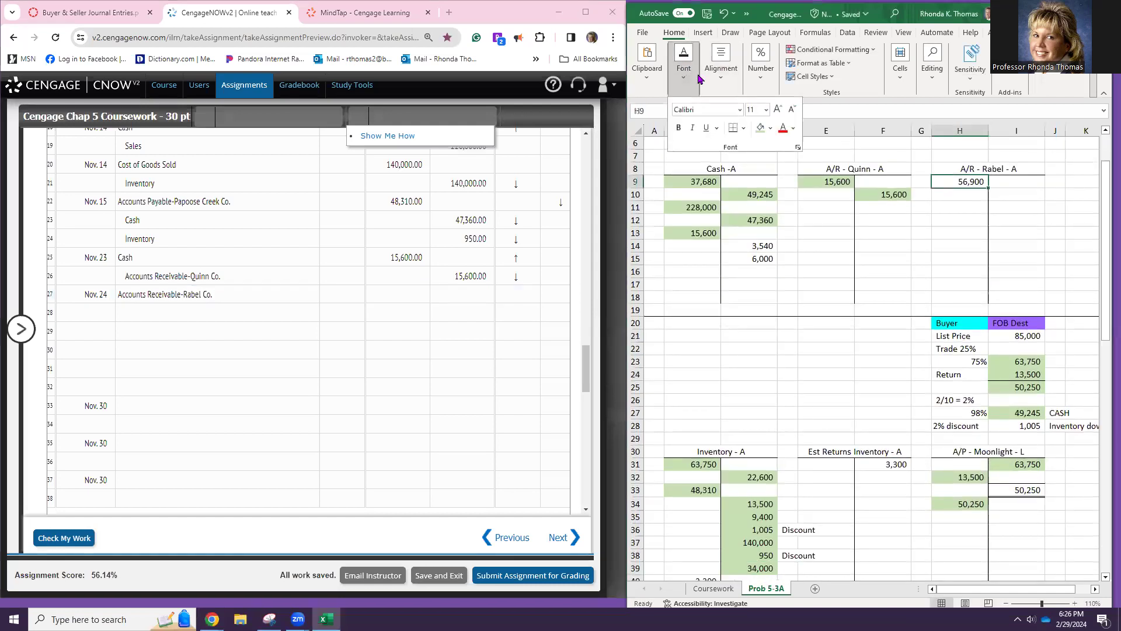
left_click(761, 128)
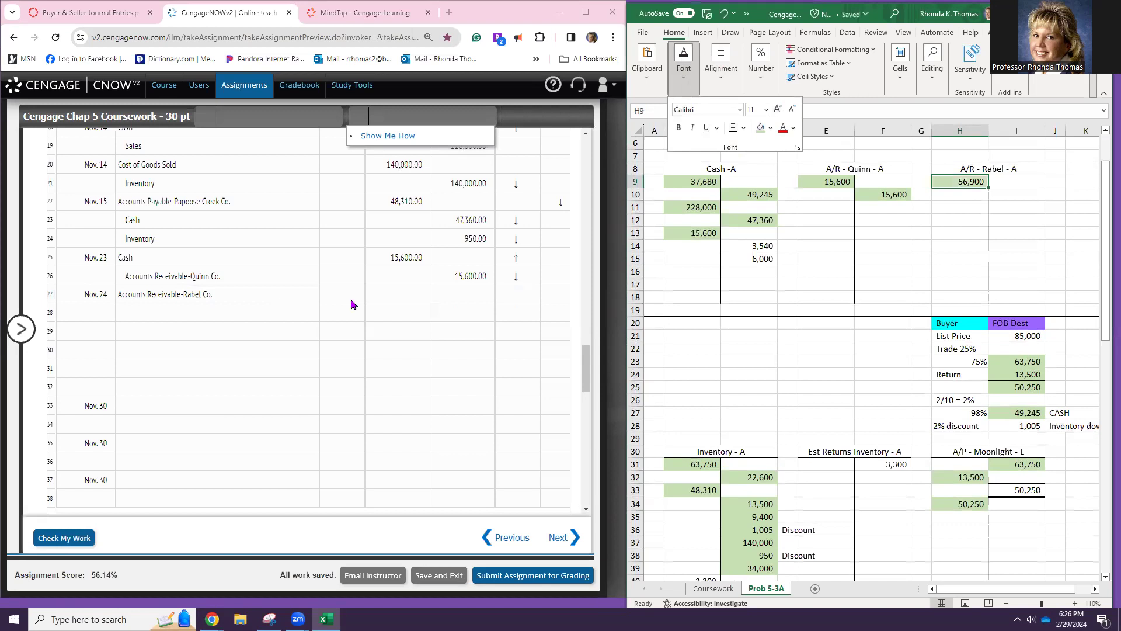
- Enter the 56,900 debit to Rabel and a 56,900 credit to Sales
left_click(420, 294)
type("56900")
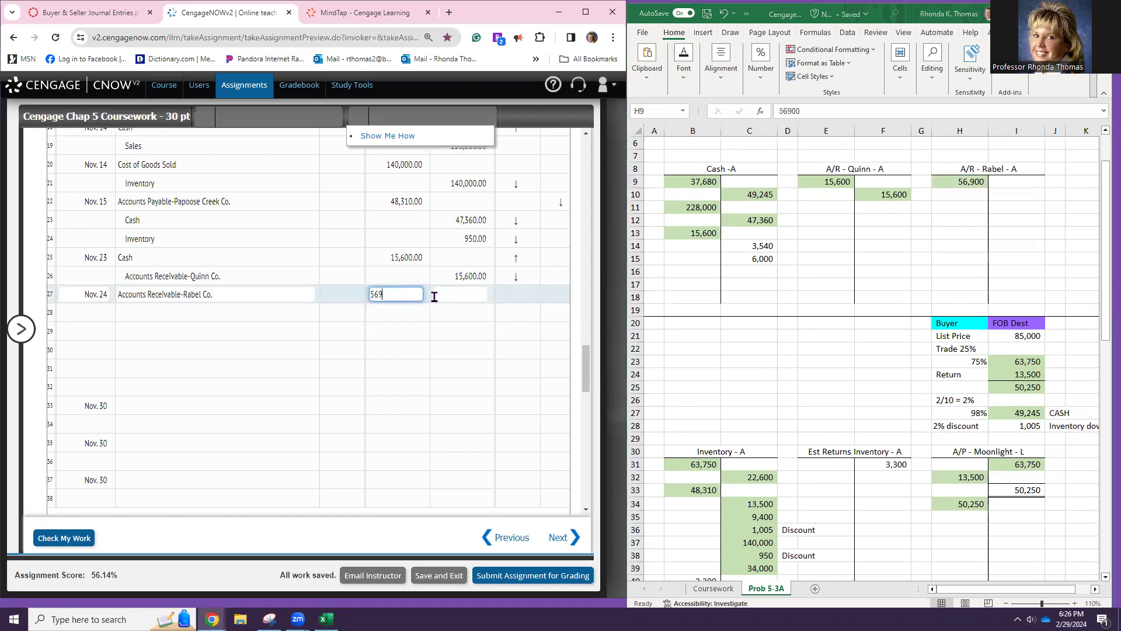
left_click(273, 311)
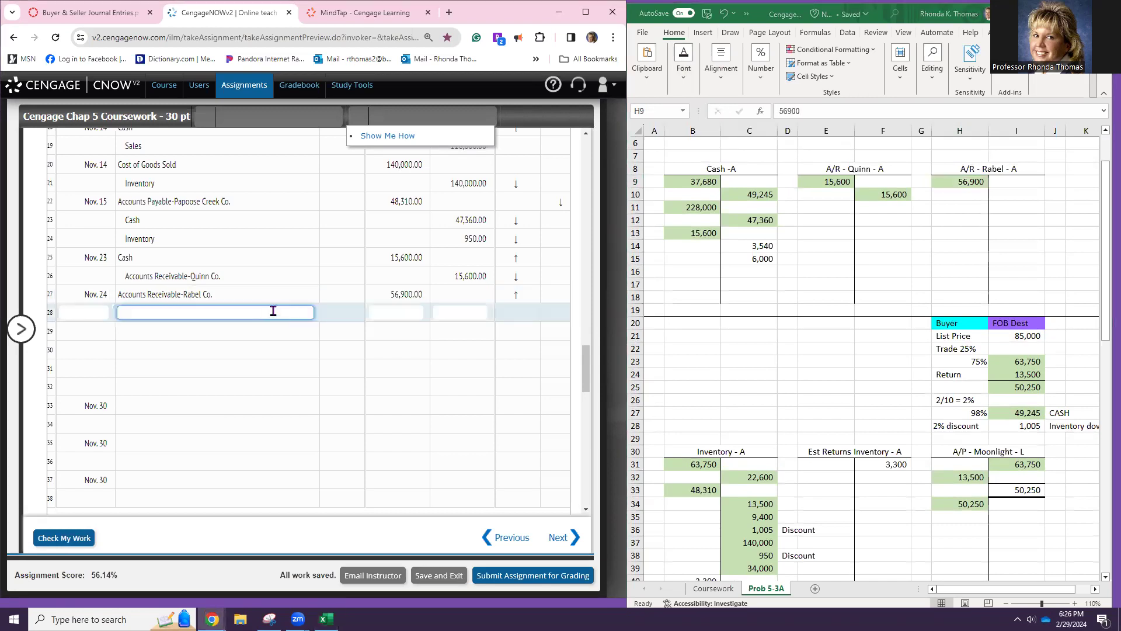
type("Sales")
key("Tab")
key("Tab")
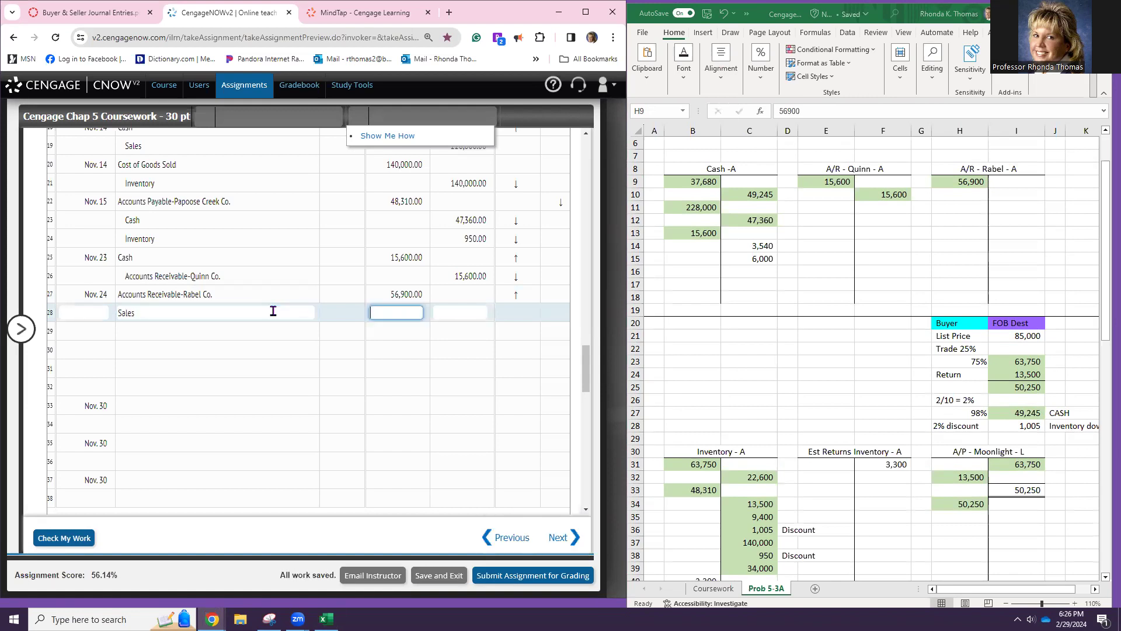
type("56900")
key("Return")
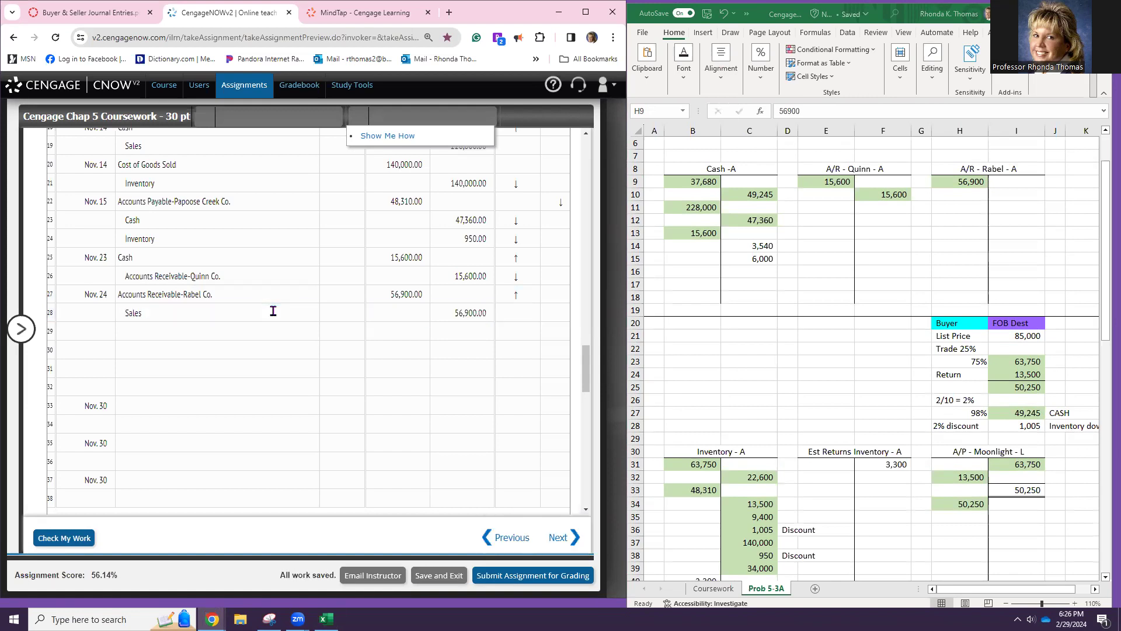
- Add a Nov. 24 entry debiting Cost of Goods Sold 34,000 and crediting Inventory 34,000
left_click(91, 327)
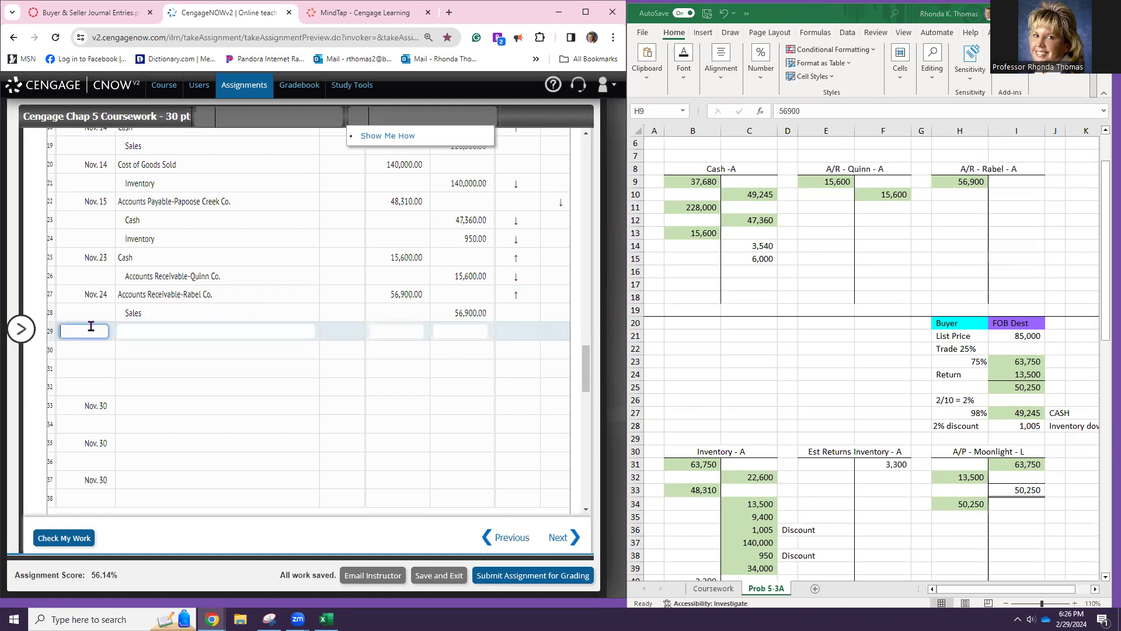
type("NOv 24")
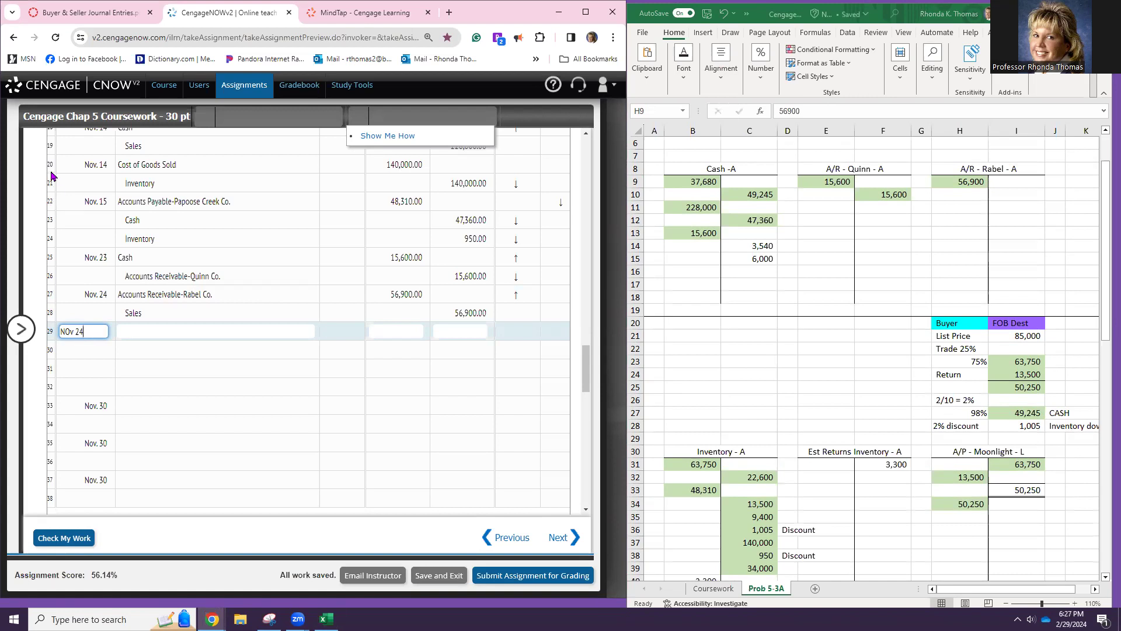
left_click(123, 330)
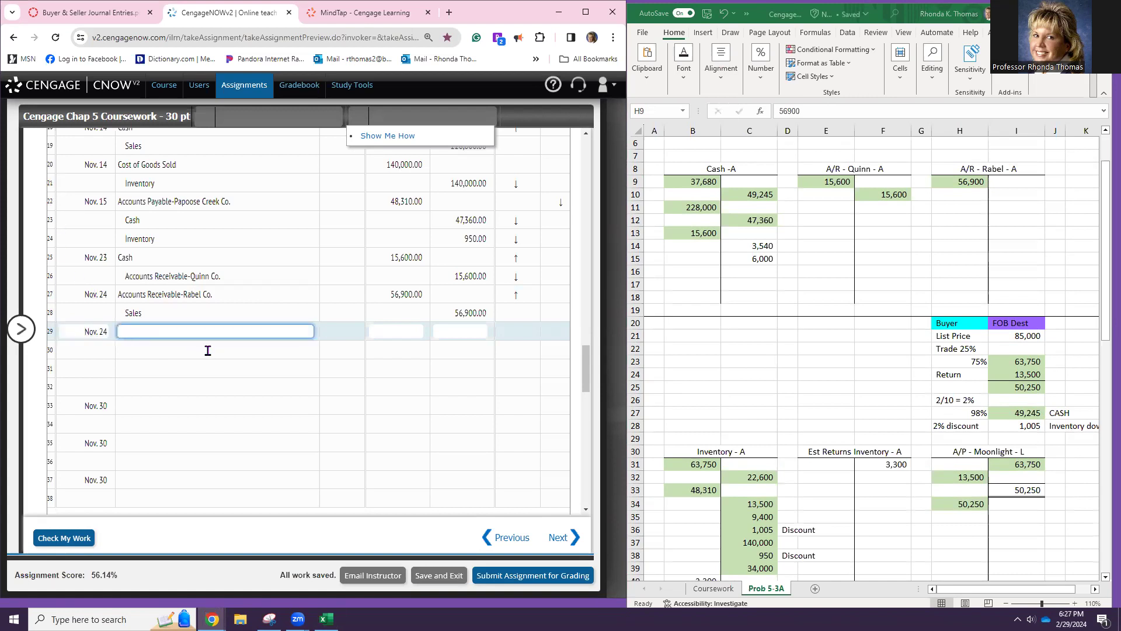
type("Cost of Goods Sold")
key("Tab")
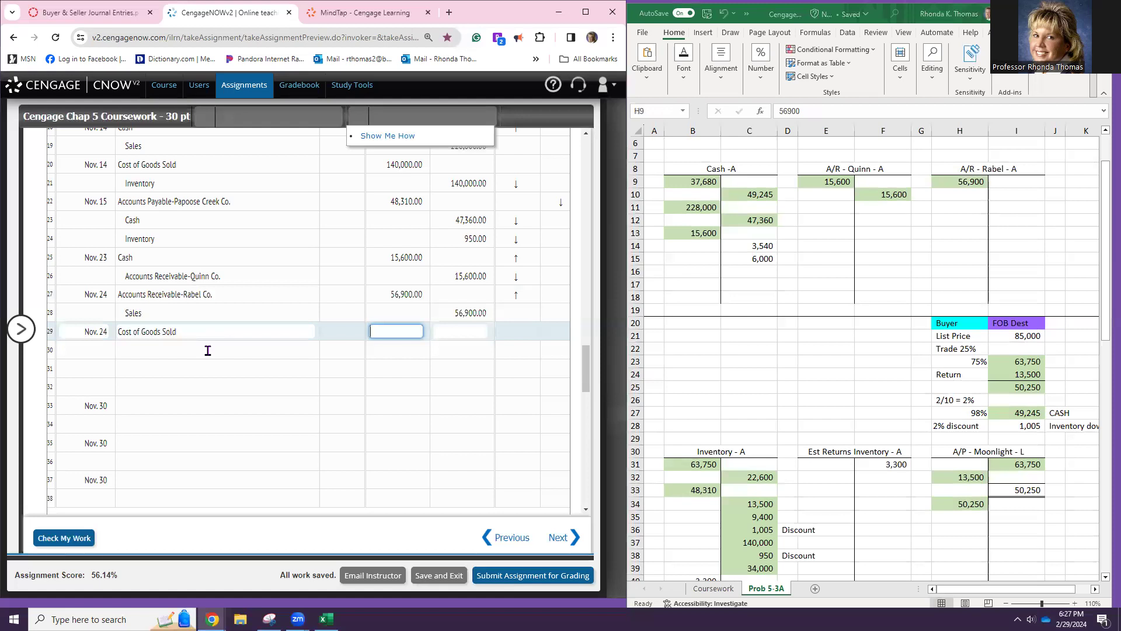
type("34,")
type("000")
key("Tab")
key("Tab")
key("Tab")
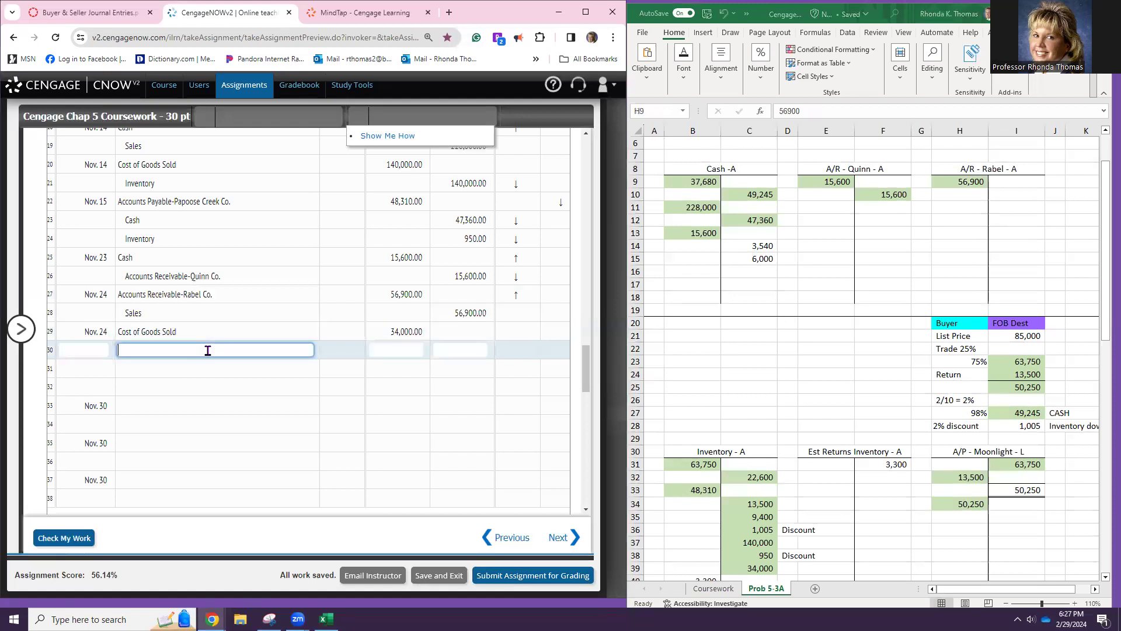
type("Inventory")
key("Tab")
key("Tab")
type("34000")
key("Tab")
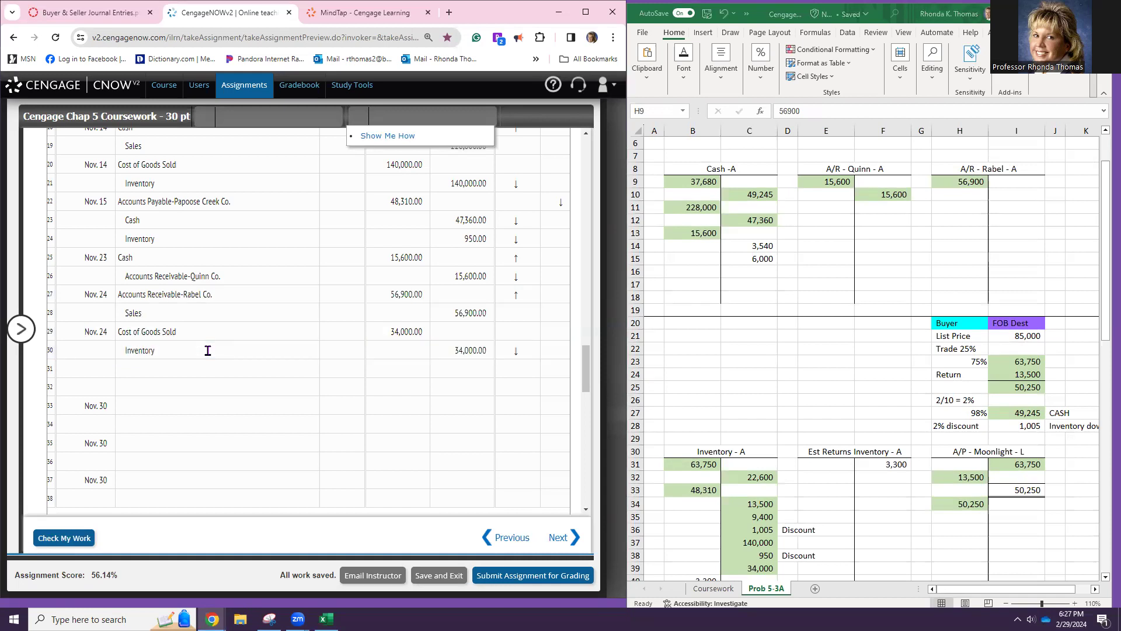
scroll(754, 315, "down", 6)
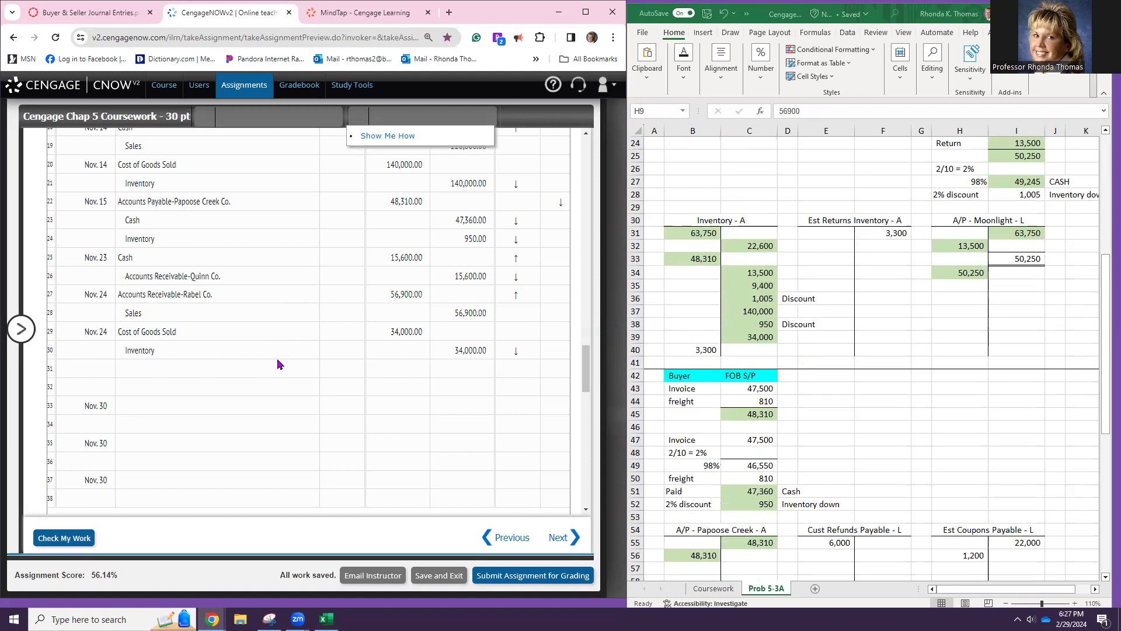
left_click(92, 368)
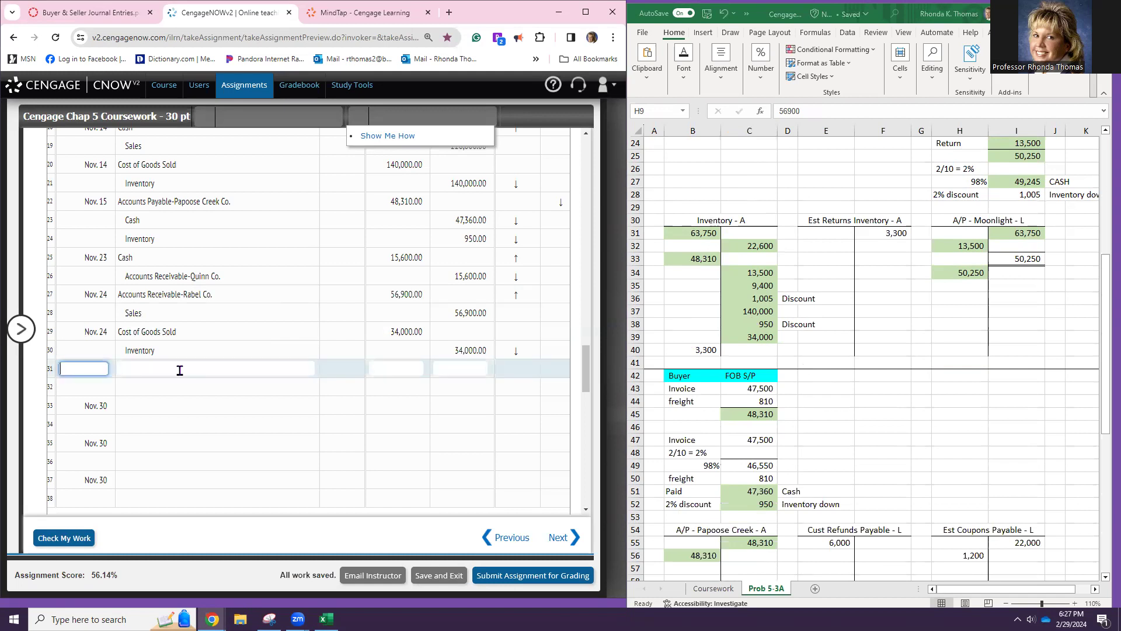
- Date the new journal line Nov. 28 and shade the 3,540 Credit Card Expense amount light green in Excel
type("Nov. 28")
key("Tab")
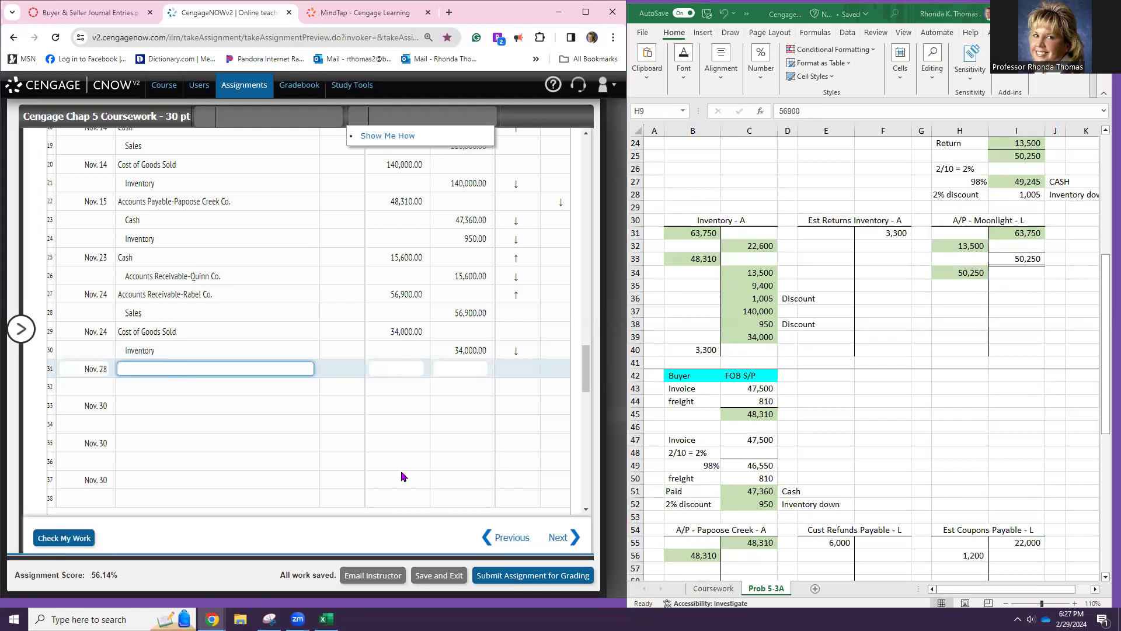
scroll(954, 430, "down", 10)
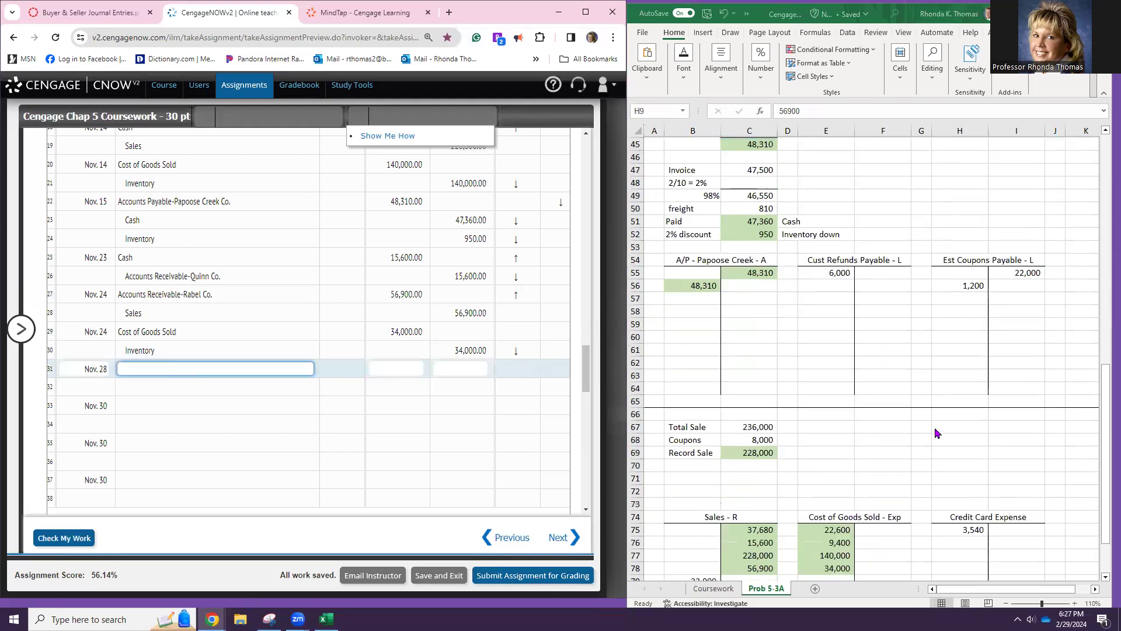
left_click(956, 411)
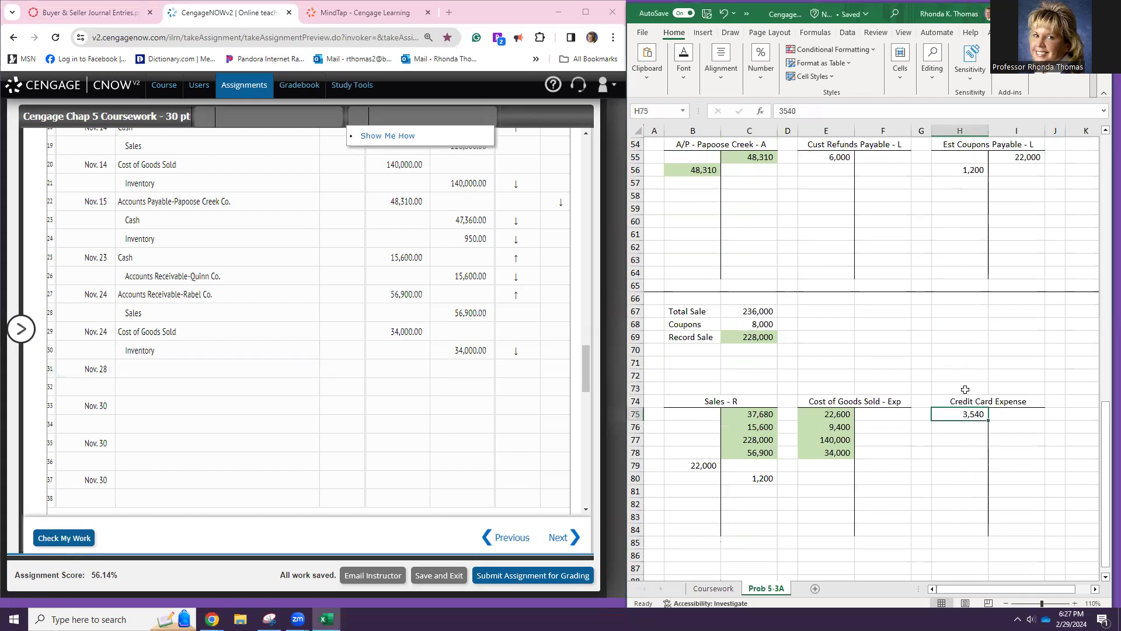
left_click(683, 61)
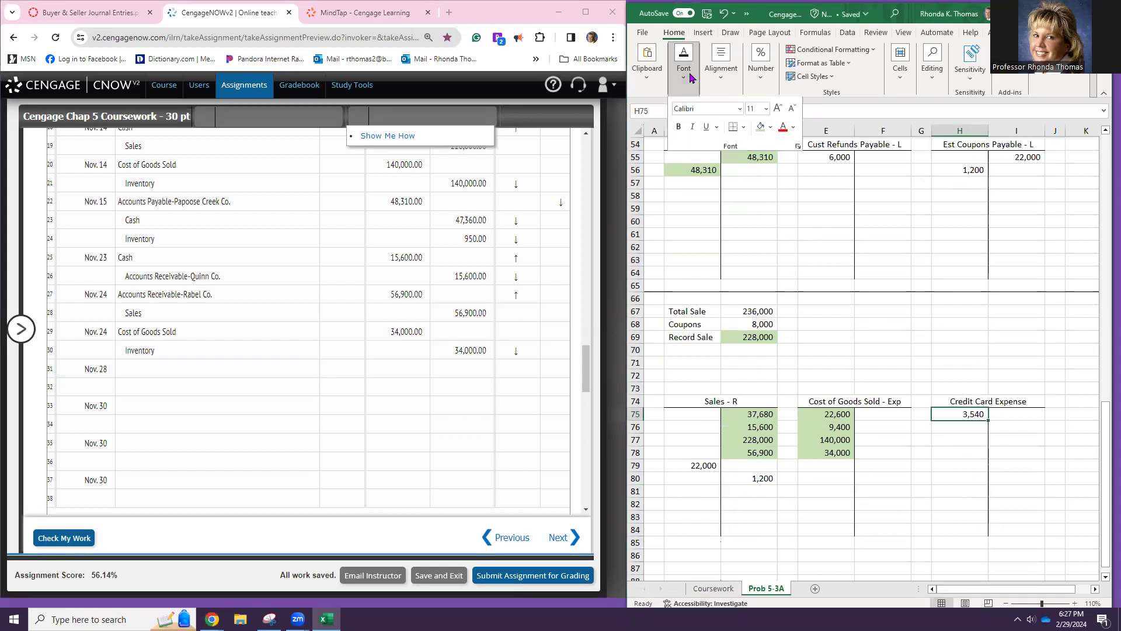
left_click(759, 128)
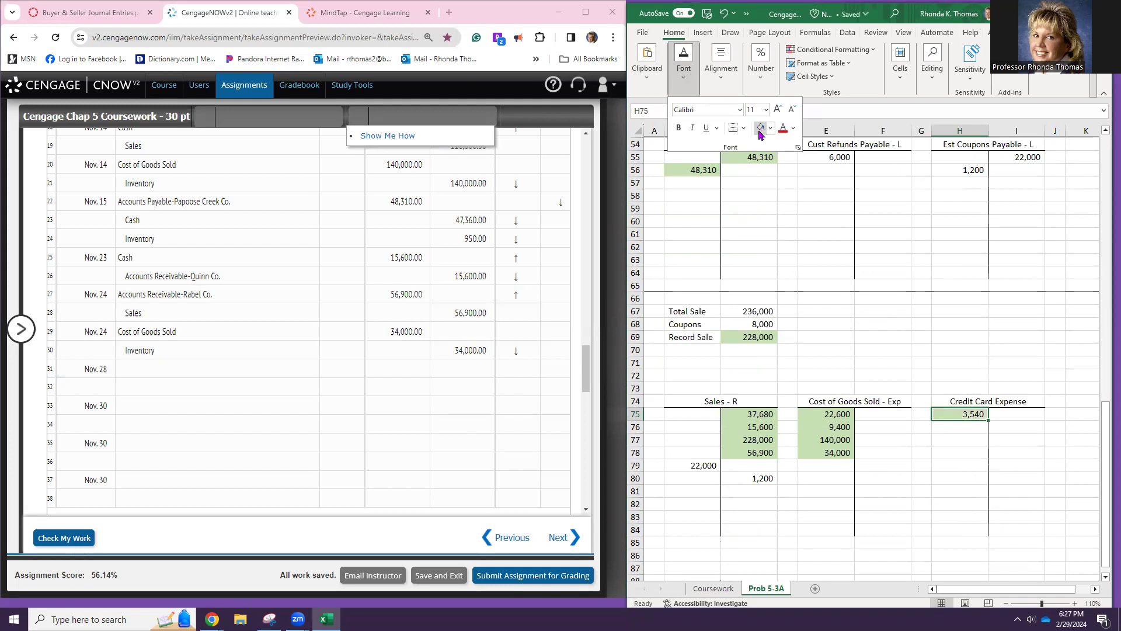
- Select the matching 3,540 amount in the Excel Cash account and bring up its formatting options
scroll(914, 394, "up", 6)
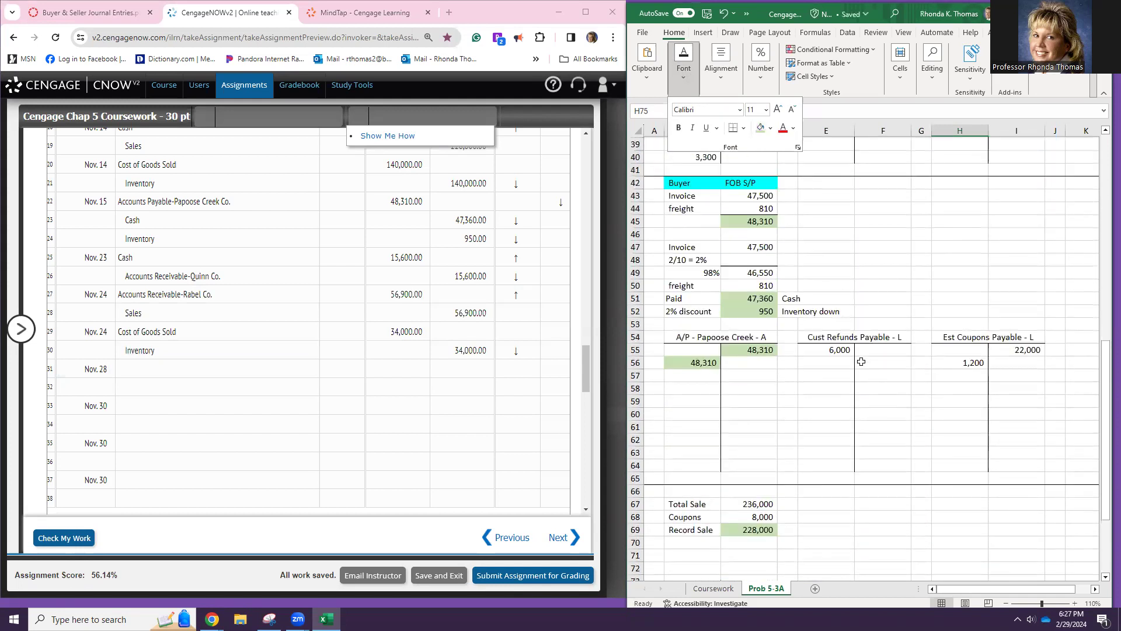
scroll(817, 360, "up", 4)
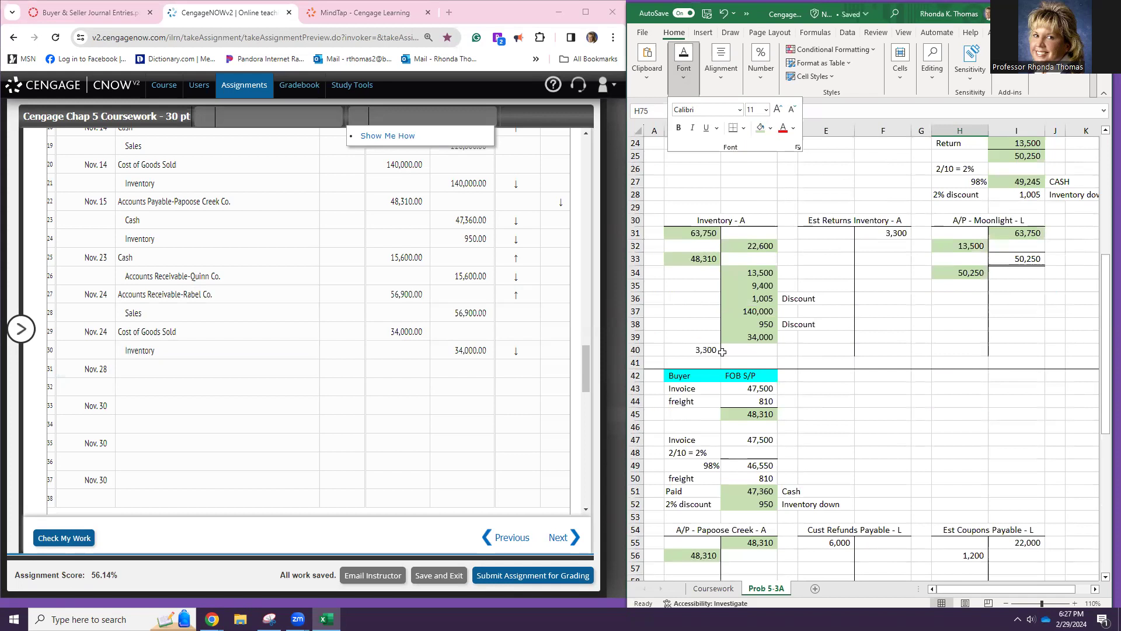
scroll(763, 350, "up", 5)
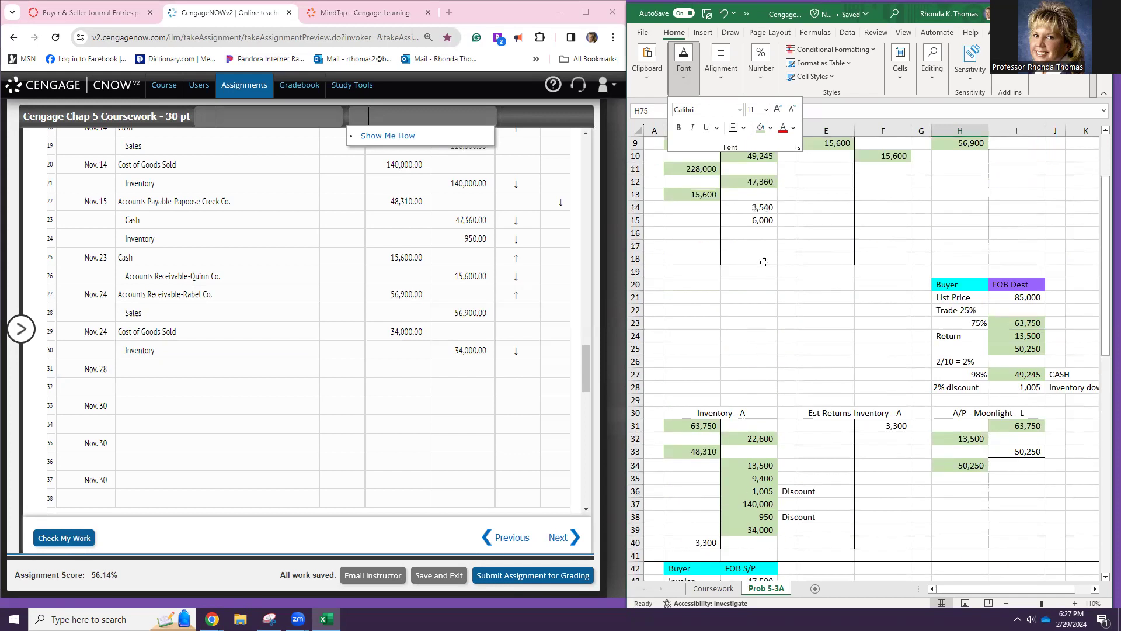
left_click(750, 204)
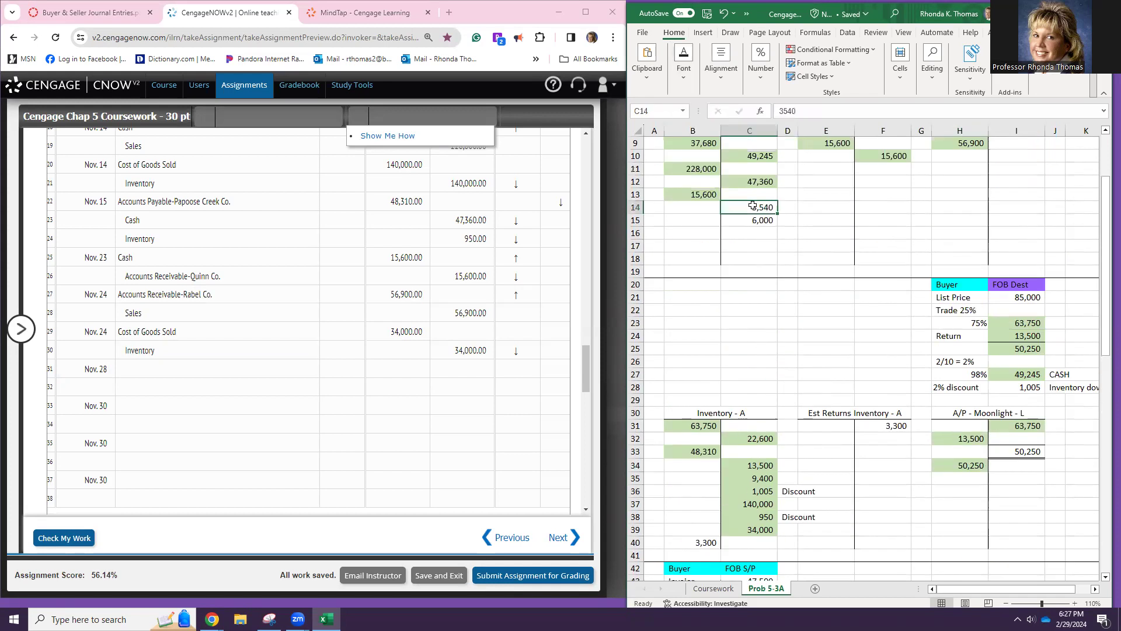
left_click(691, 78)
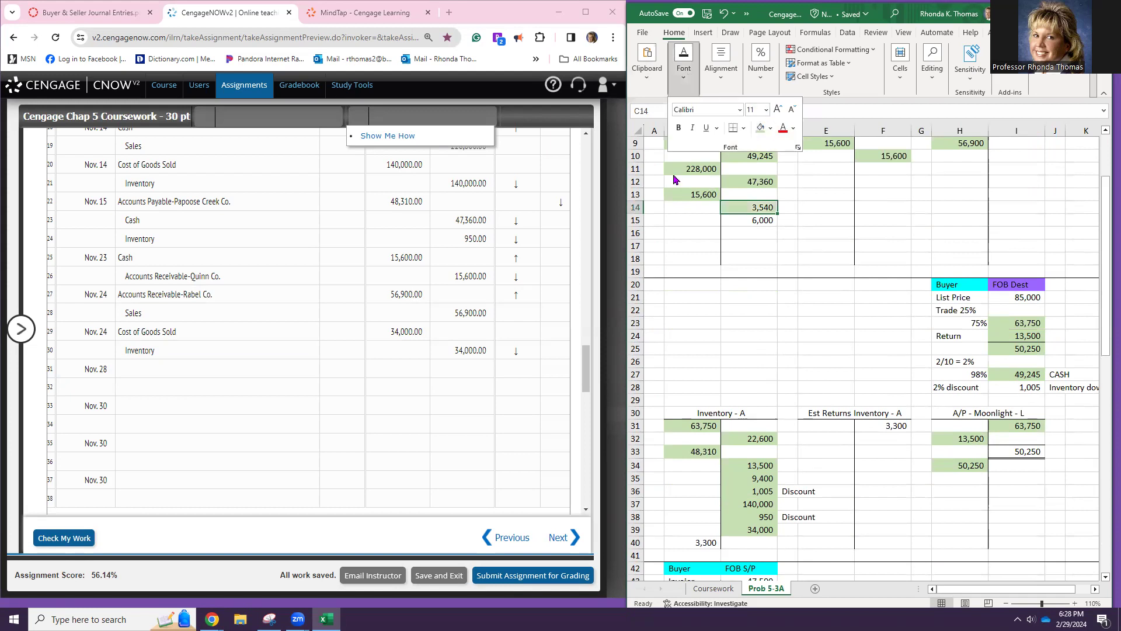
left_click(183, 370)
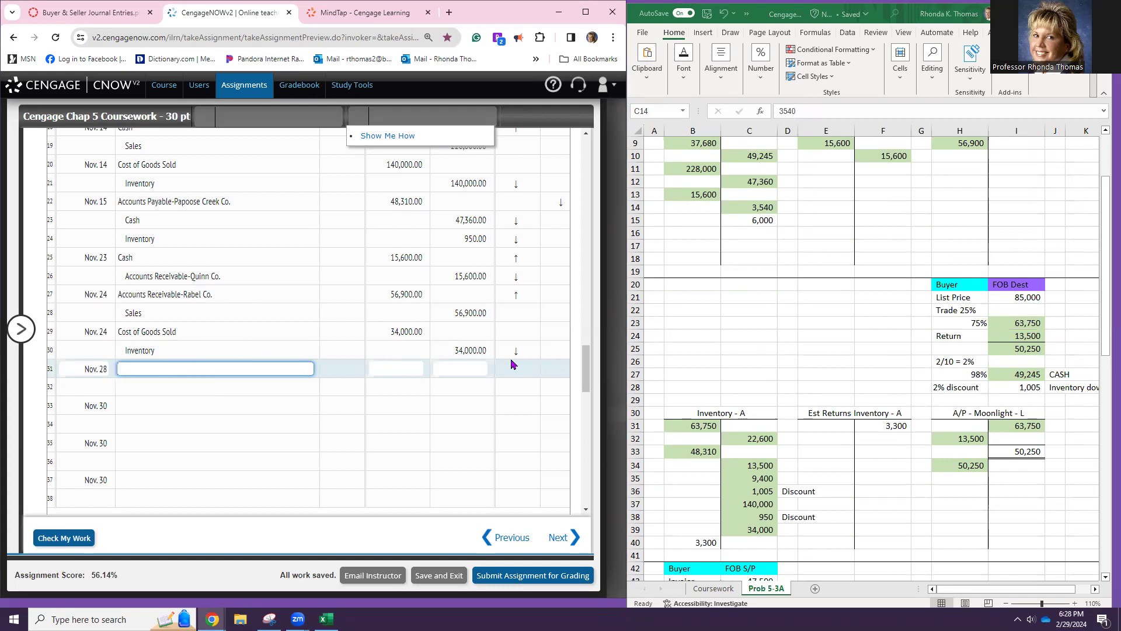
scroll(134, 345, "up", 10)
scroll(144, 345, "up", 5)
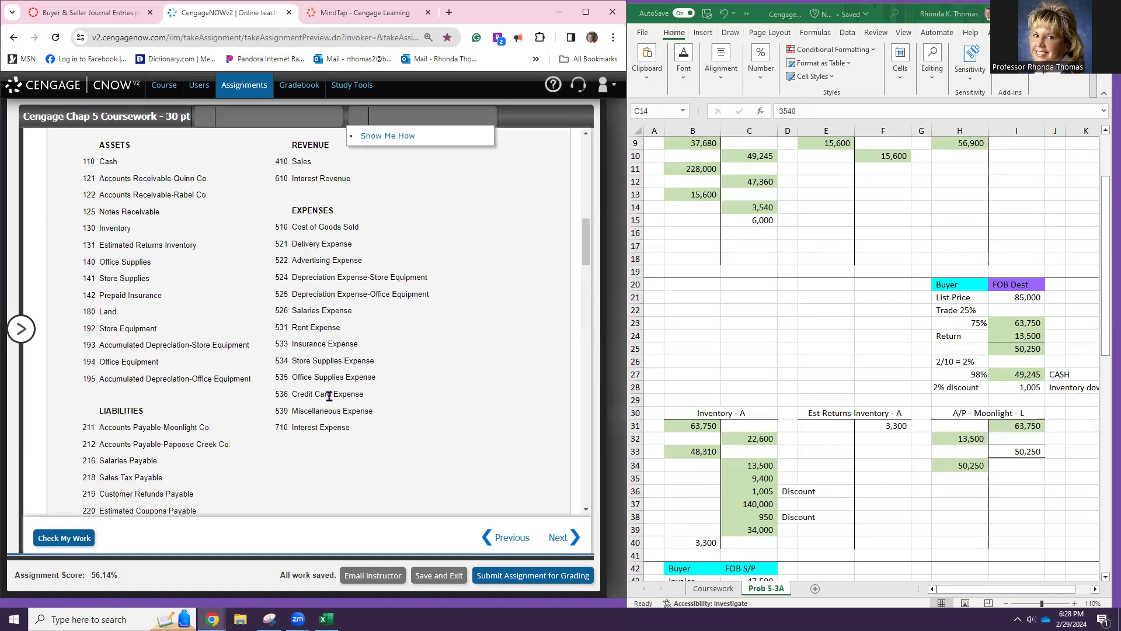
- Debit Credit Card Expense 3,450 on the Nov. 28 line
triple_click(330, 396)
scroll(298, 409, "down", 15)
scroll(286, 412, "down", 5)
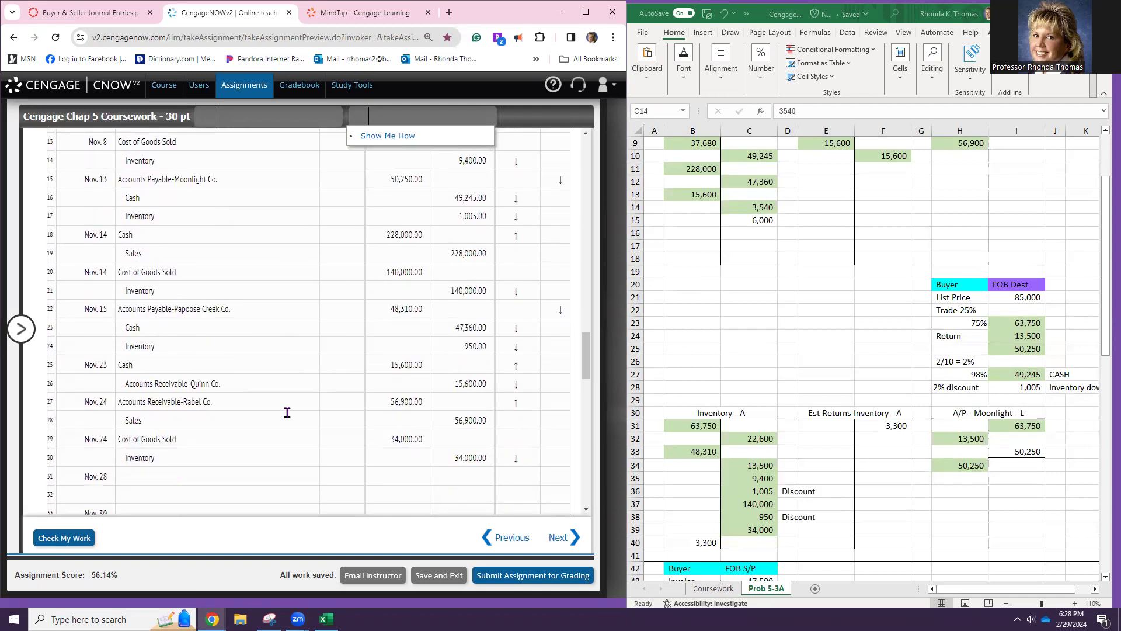
left_click(223, 254)
type("Credit Card Expense")
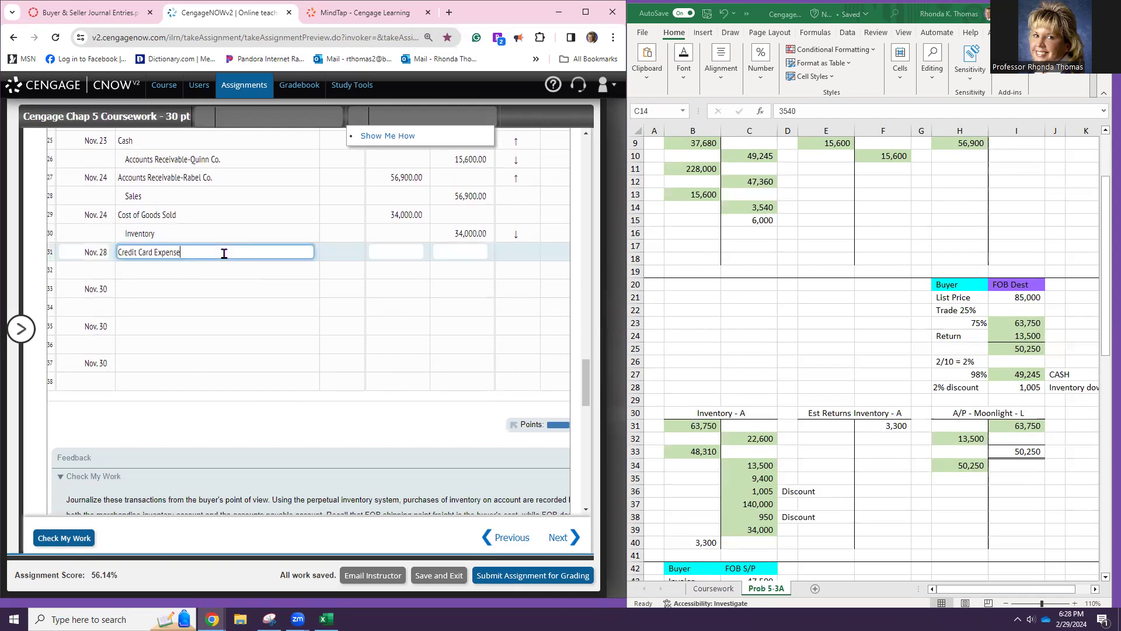
left_click(396, 248)
type("3")
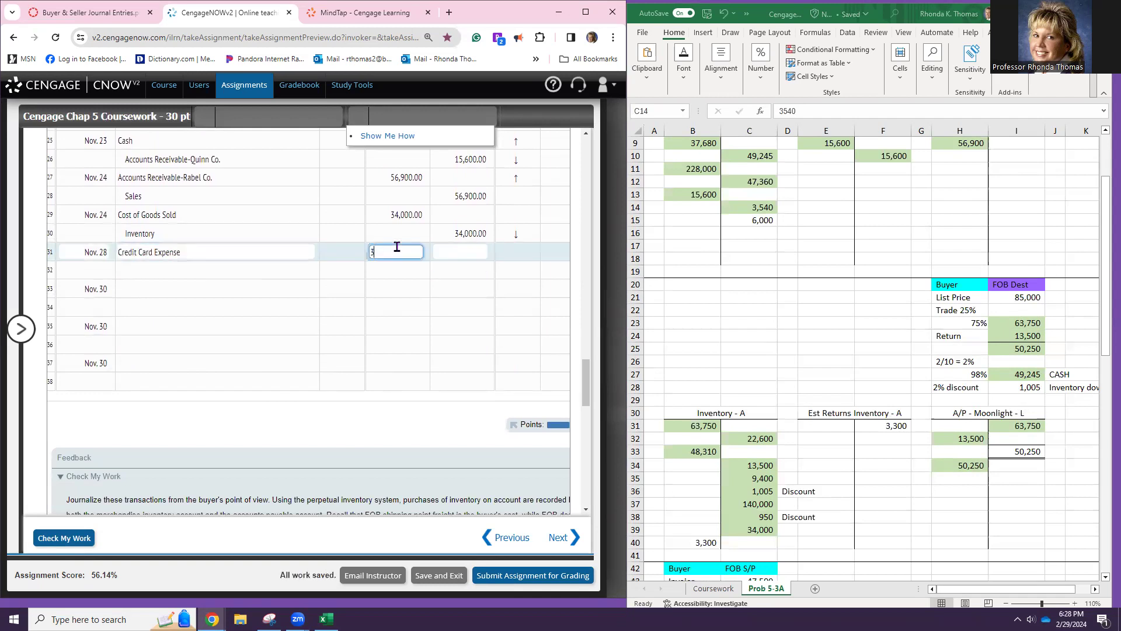
type(",450")
key("Return")
- Credit Cash 3,450 on the line below to complete the Nov. 28 entry
left_click(270, 273)
type("Cash")
key("Tab")
key("Tab")
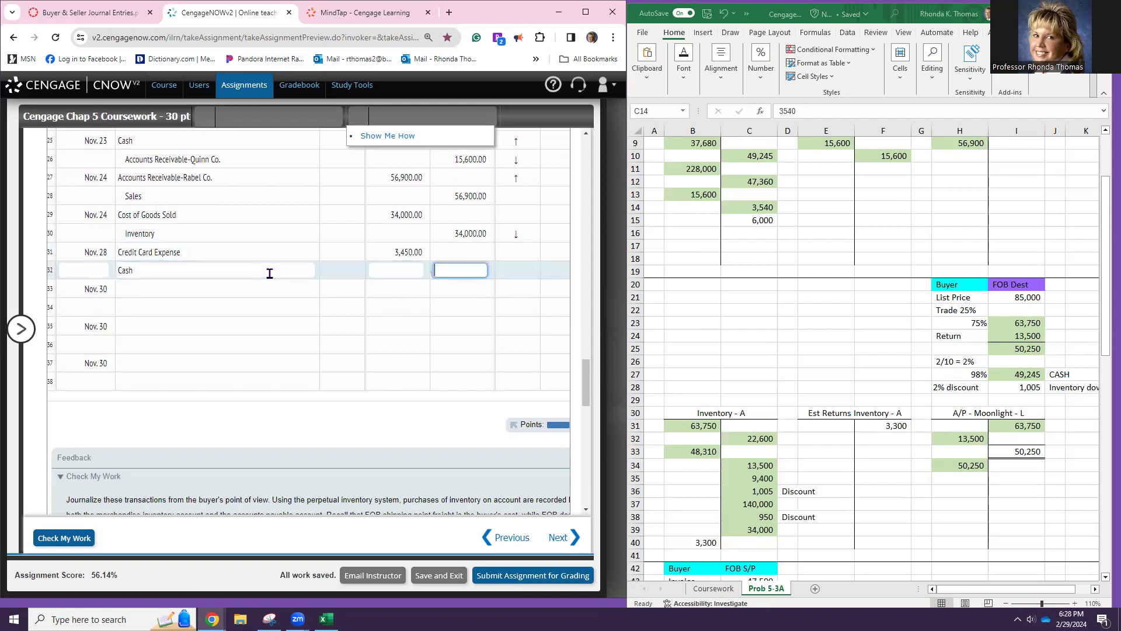
type("3450")
key("Return")
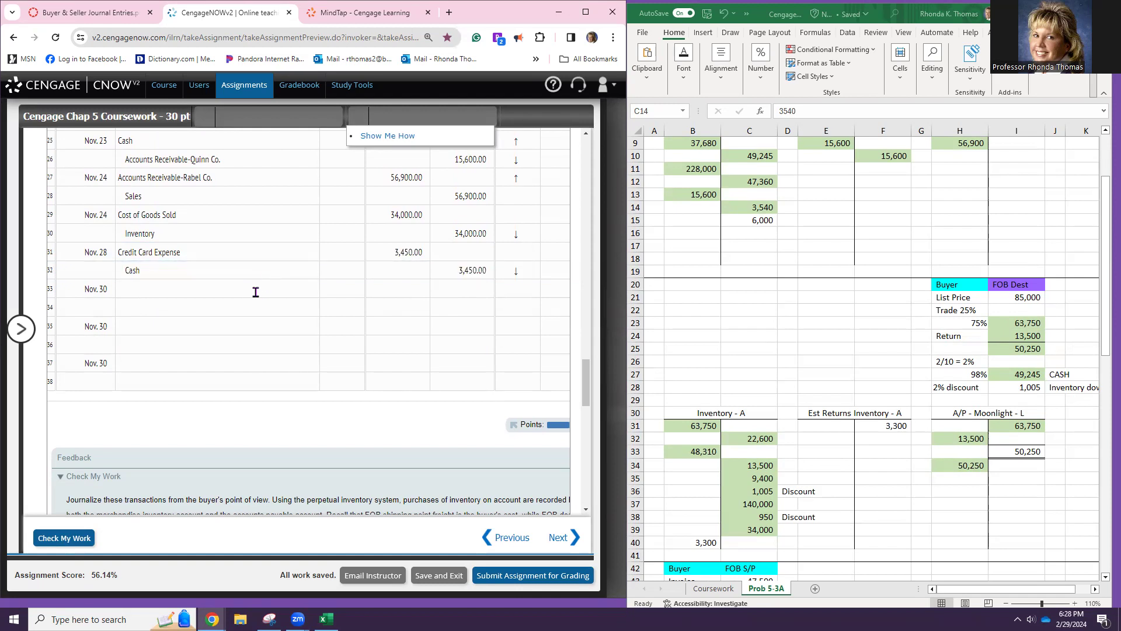
left_click(255, 288)
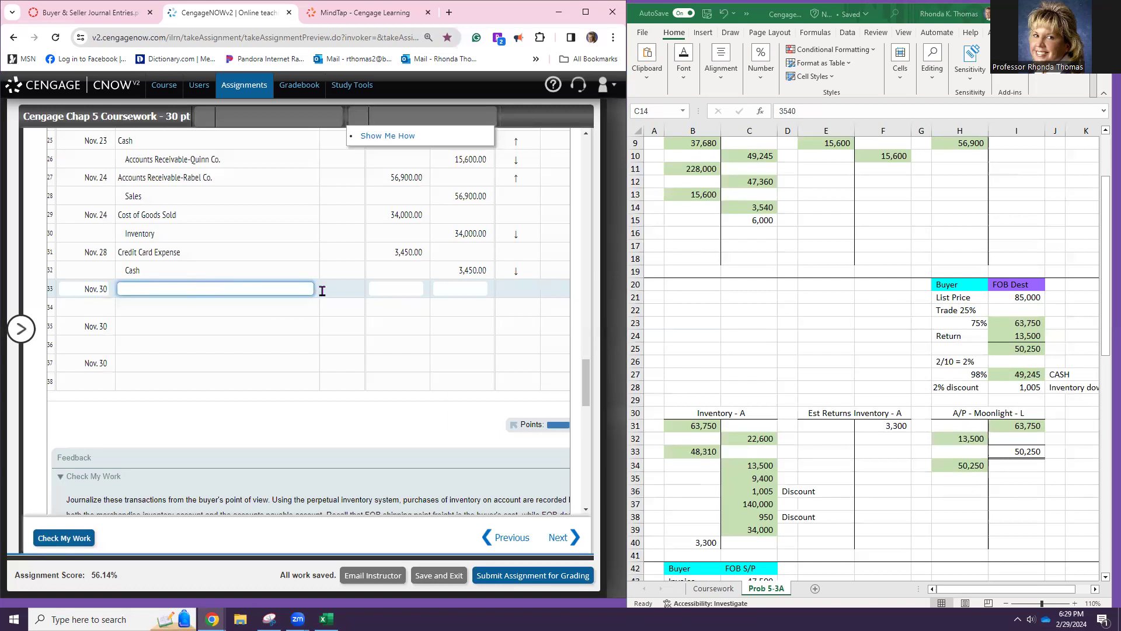
- Shade the 6,000 credit in the Cash T-account green
scroll(749, 325, "up", 3)
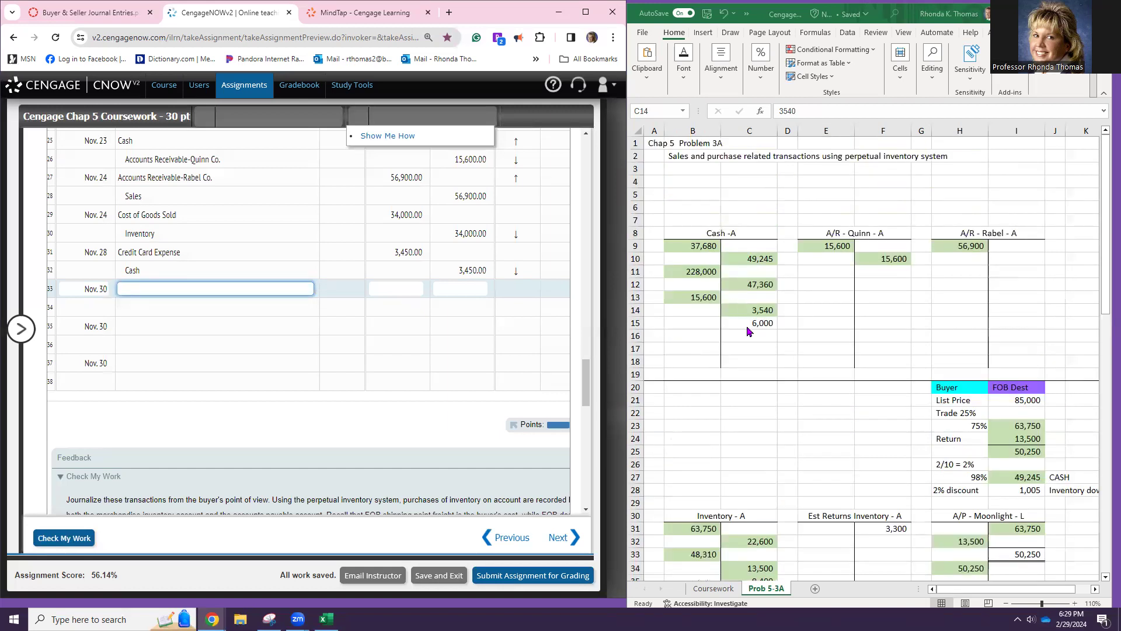
left_click(747, 325)
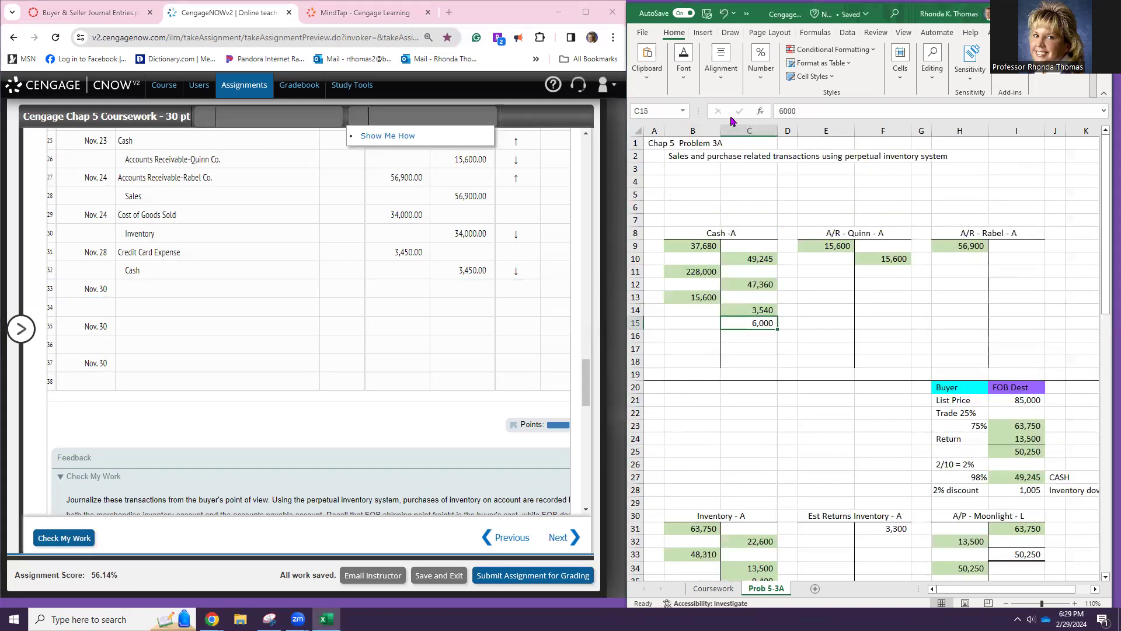
left_click(684, 62)
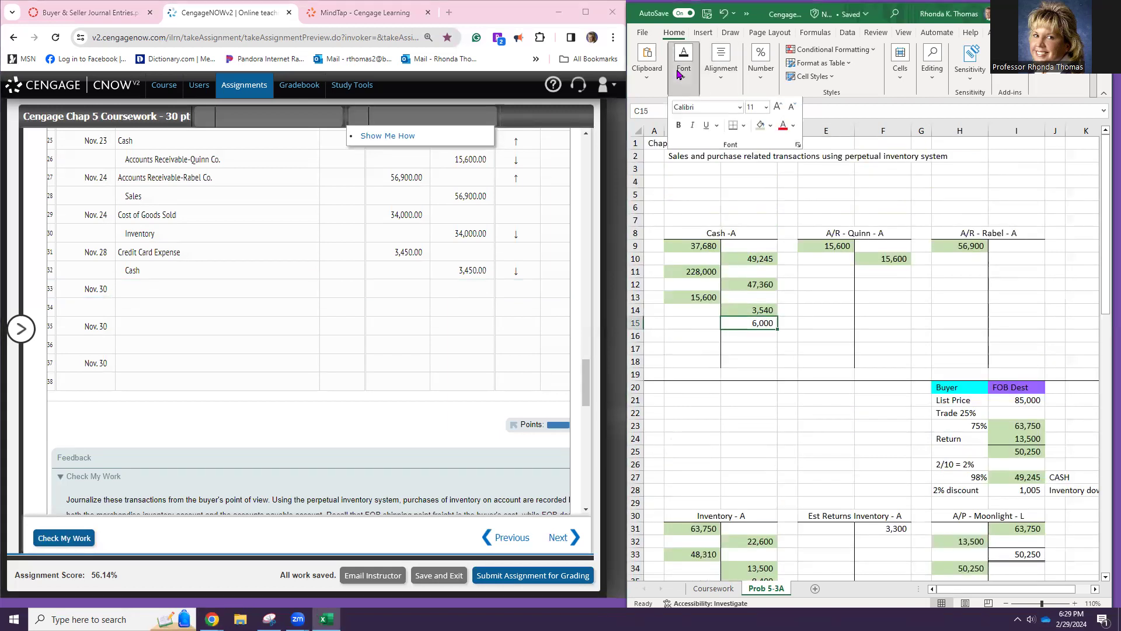
left_click(761, 128)
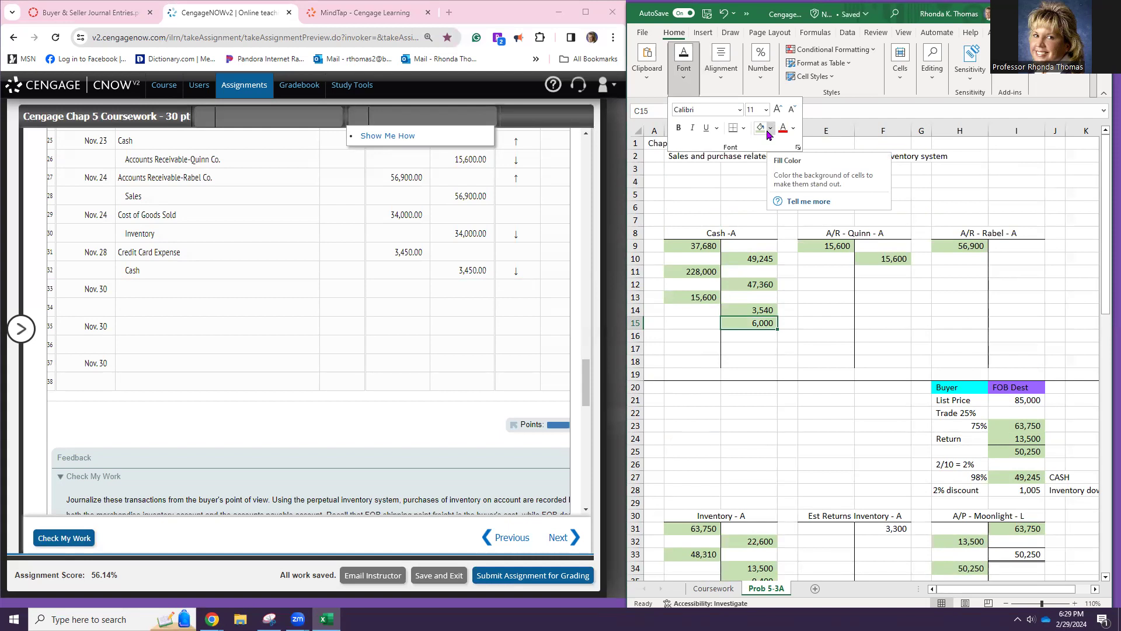
- Shade the matching 6,000 in the Cust Refunds Payable T-account green too
scroll(870, 473, "down", 2)
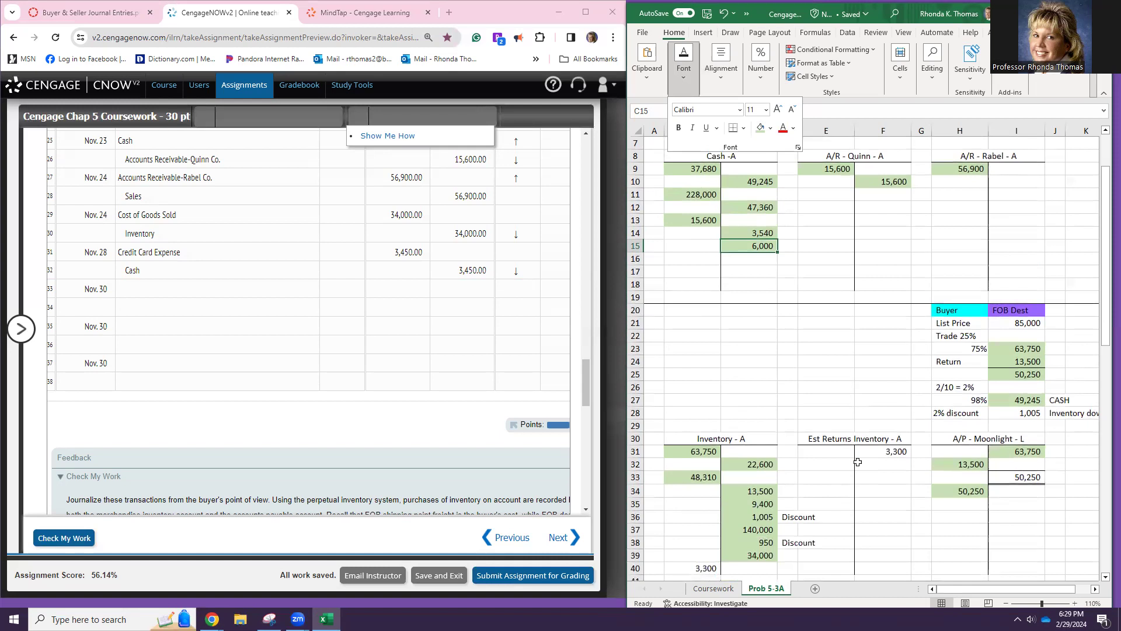
scroll(856, 448, "down", 7)
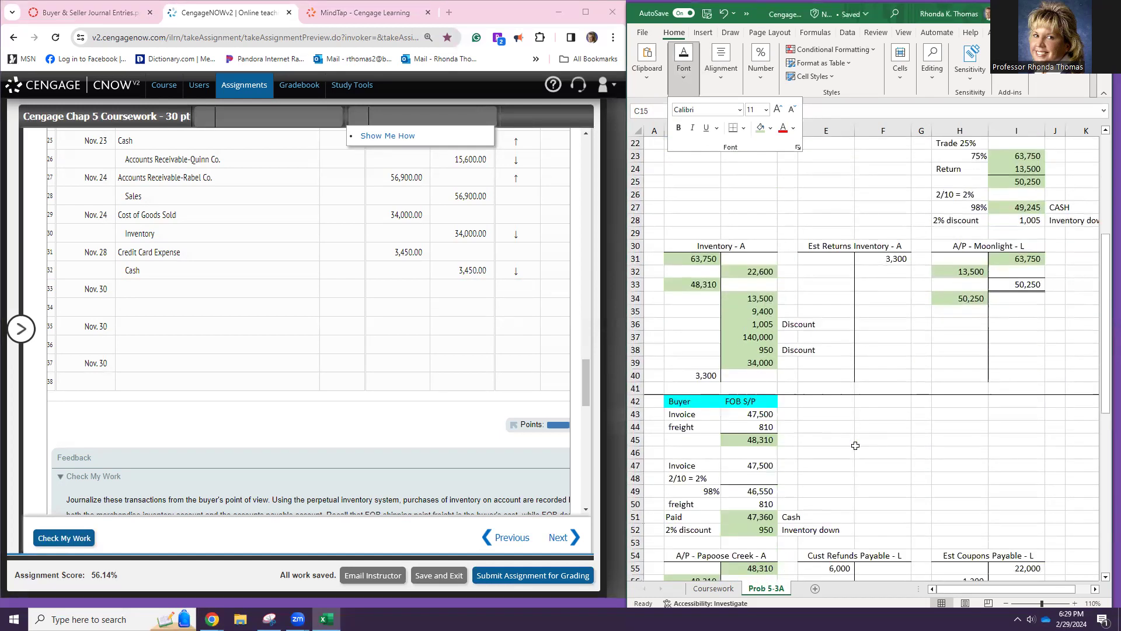
scroll(855, 446, "down", 2)
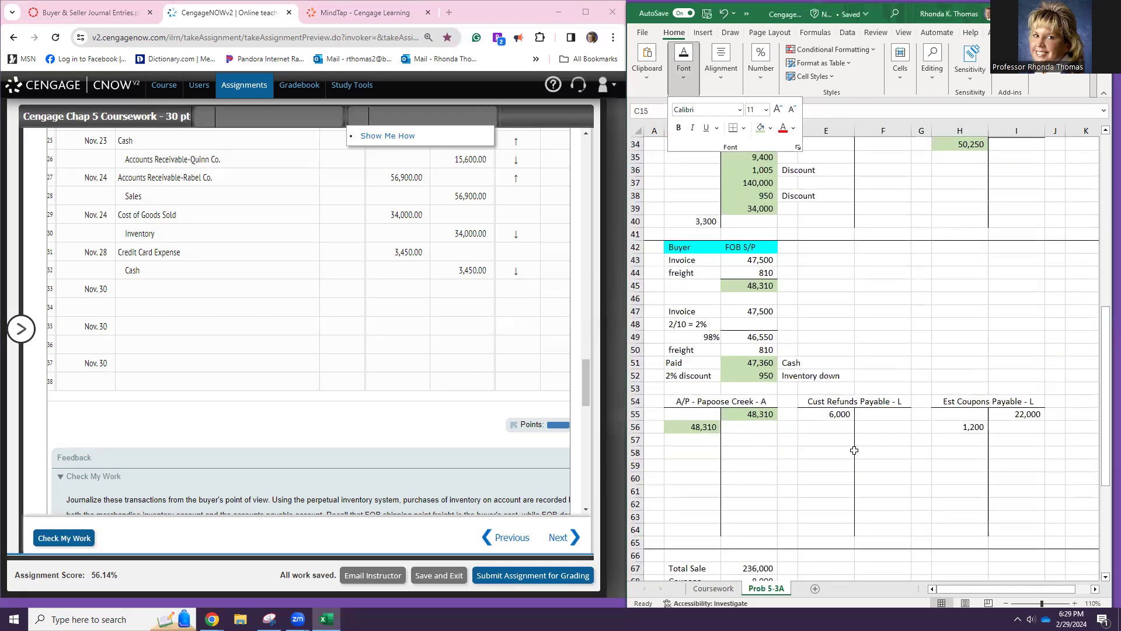
left_click(844, 413)
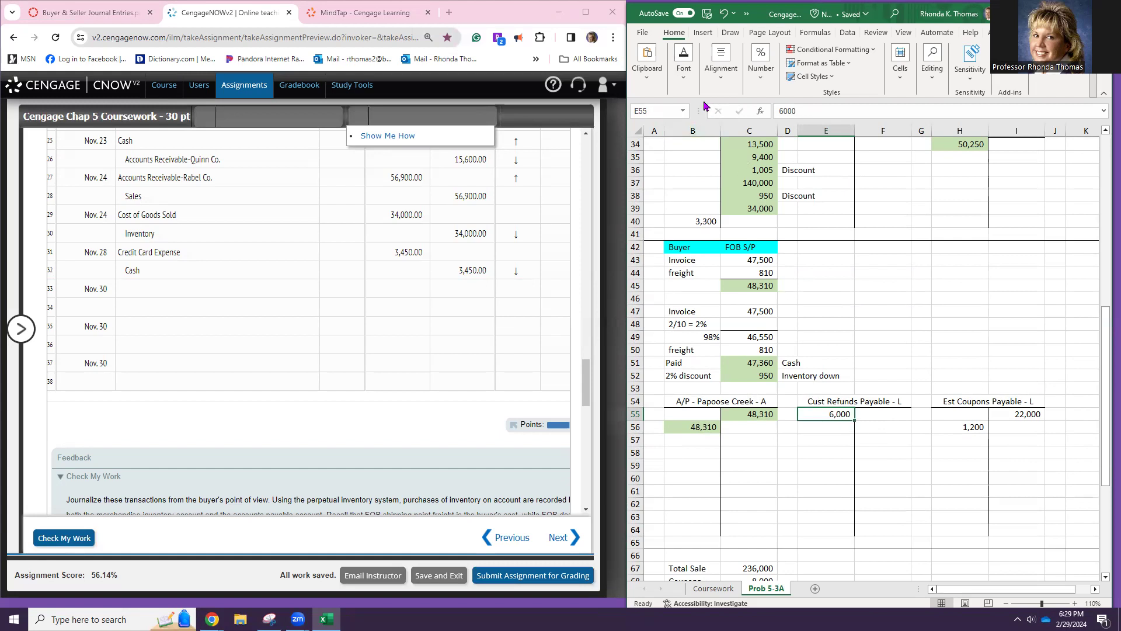
left_click(684, 61)
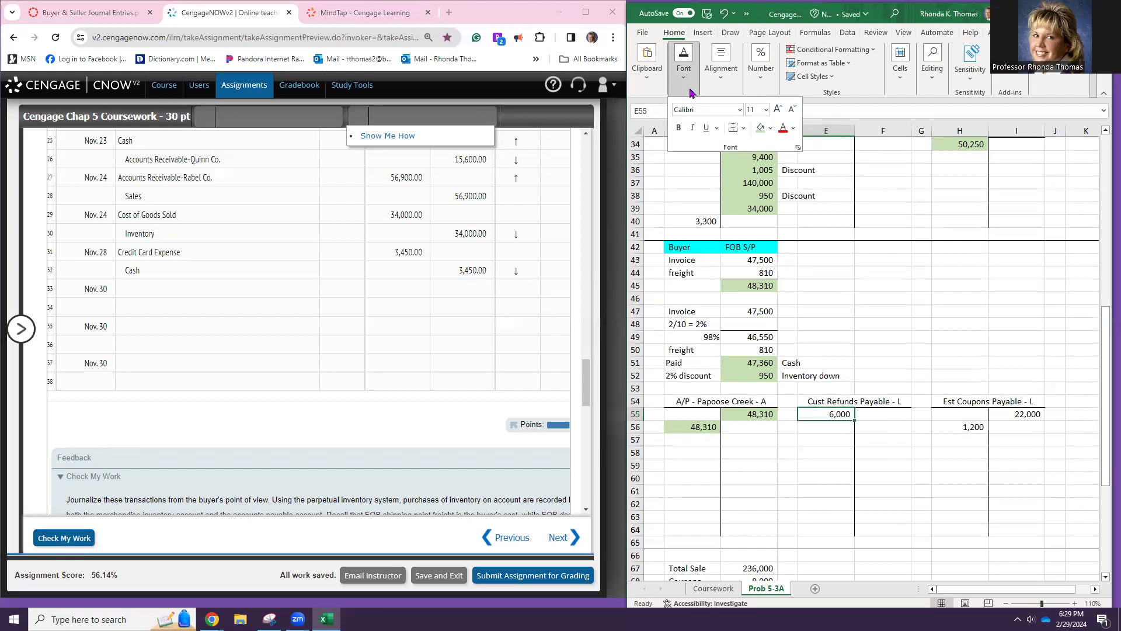
left_click(760, 129)
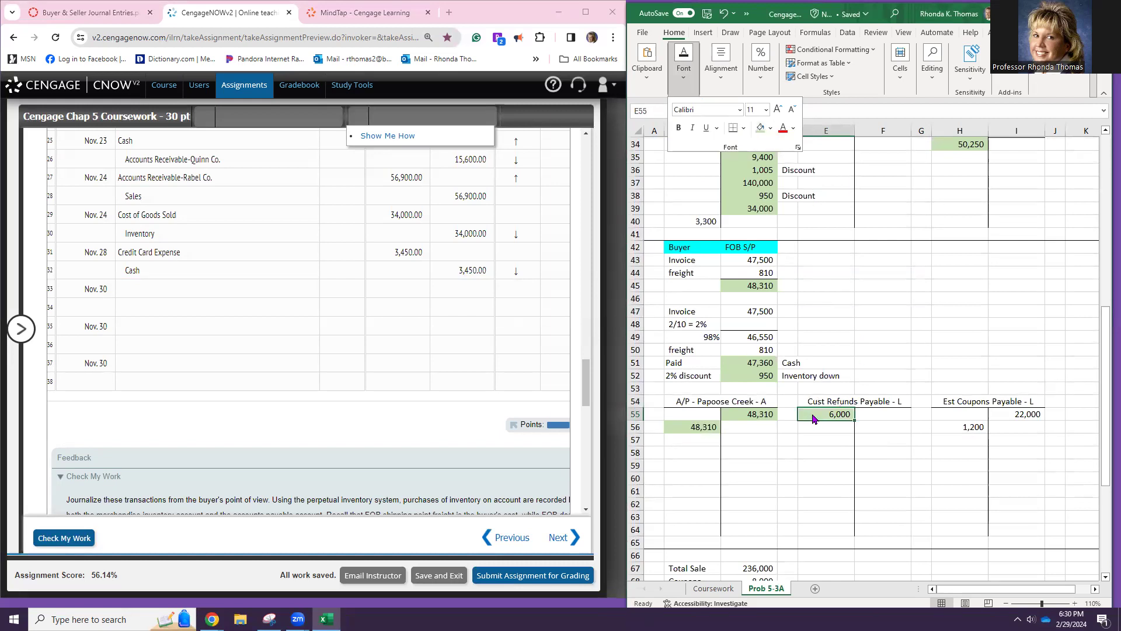
scroll(830, 401, "up", 10)
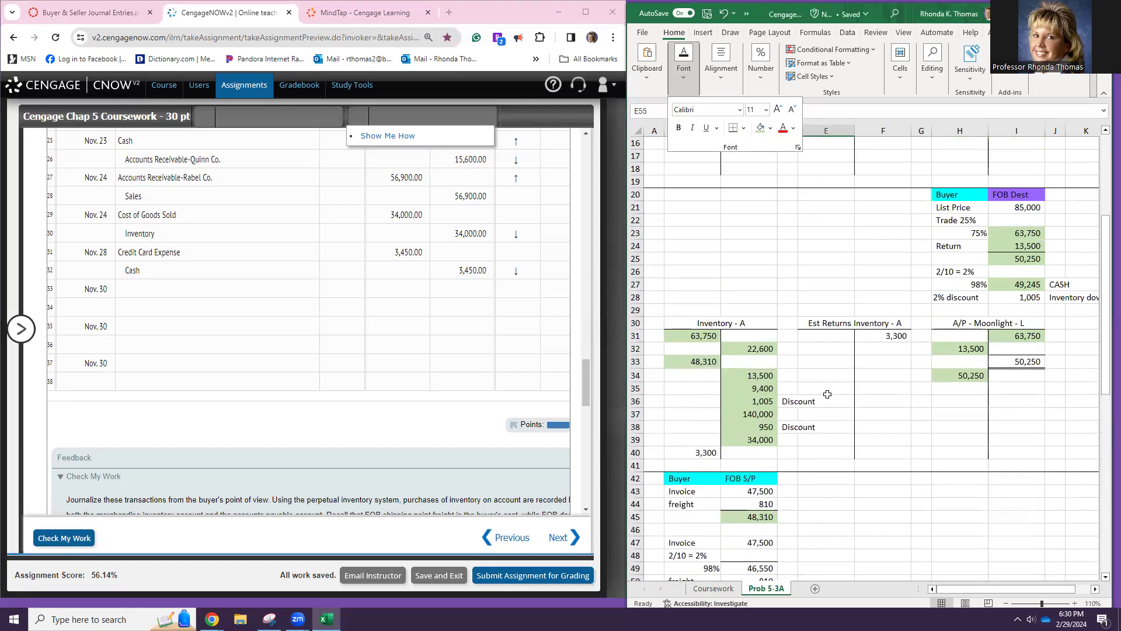
left_click(746, 284)
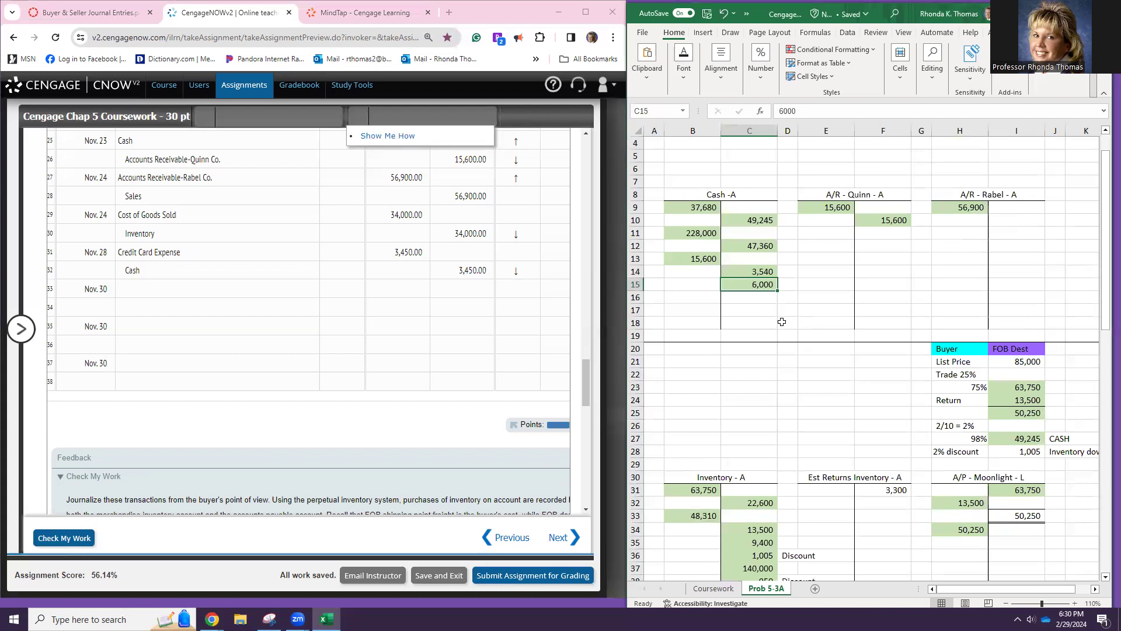
- Enter Customer Refunds Payable, copied from the chart of accounts, as the Nov. 30 debit of 6,000
left_click(237, 288)
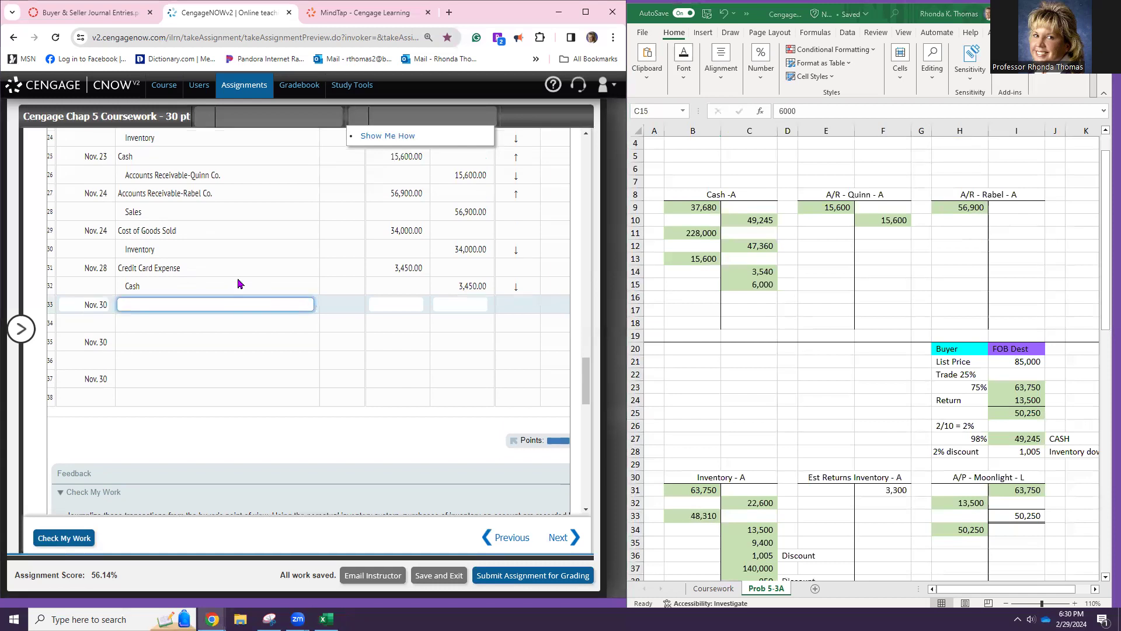
scroll(237, 283, "up", 10)
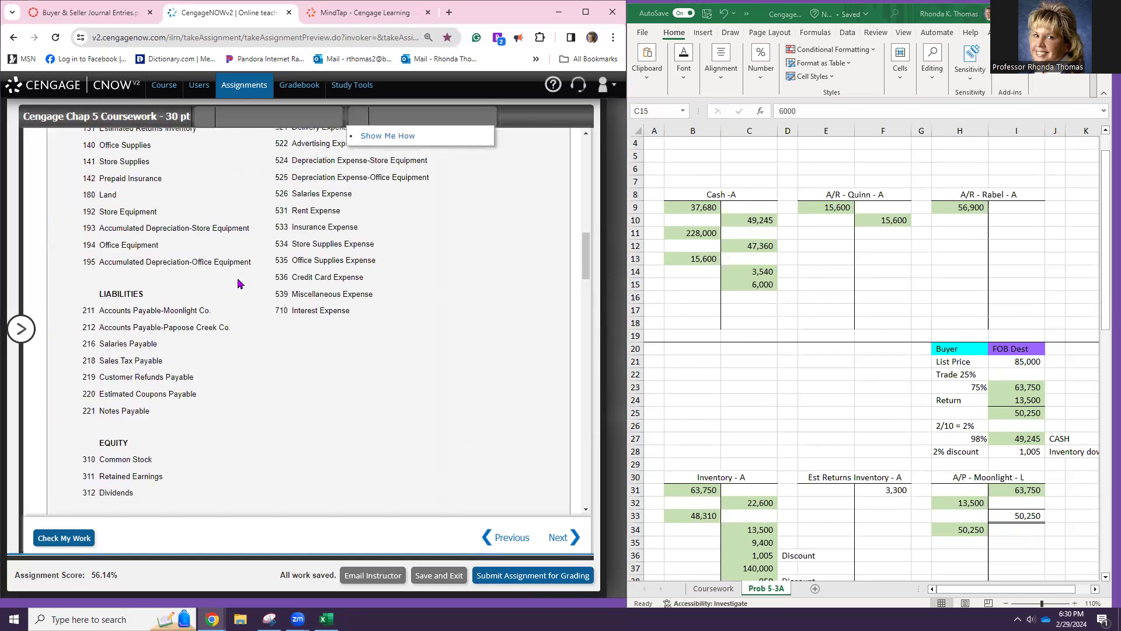
scroll(198, 375, "up", 2)
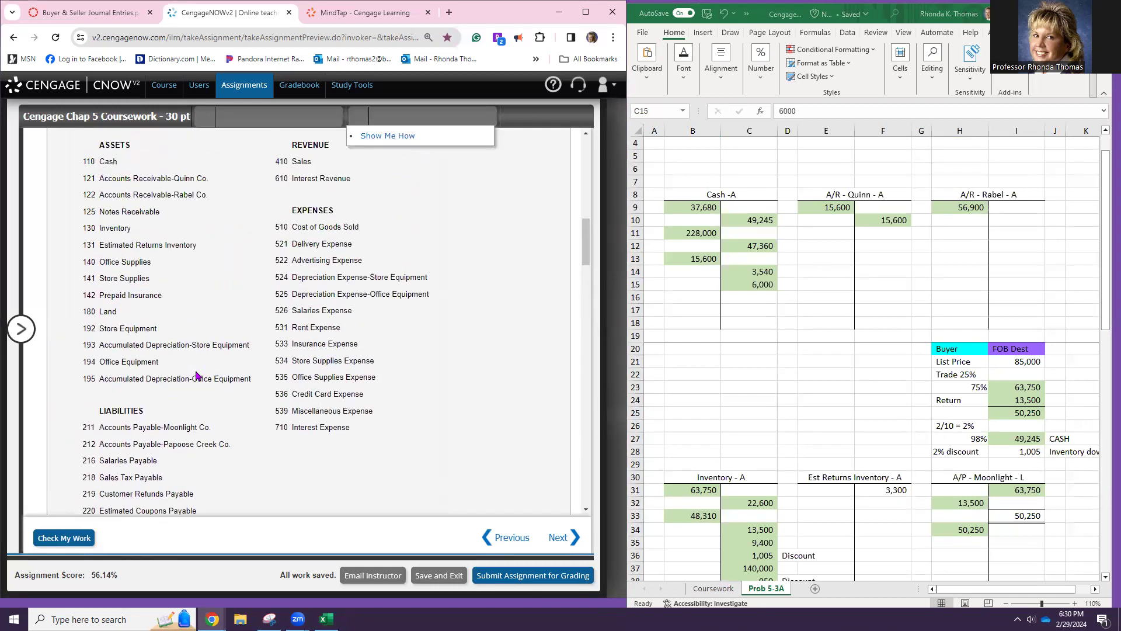
scroll(264, 354, "up", 1)
scroll(264, 349, "up", 5)
scroll(262, 349, "down", 9)
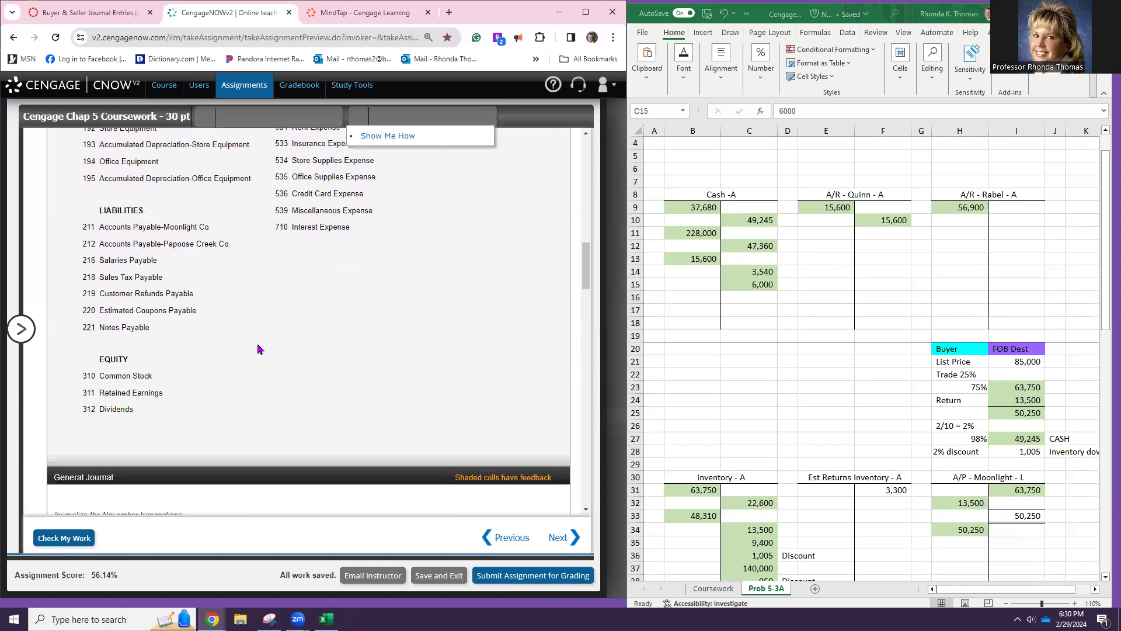
scroll(257, 349, "down", 1)
double_click(150, 263)
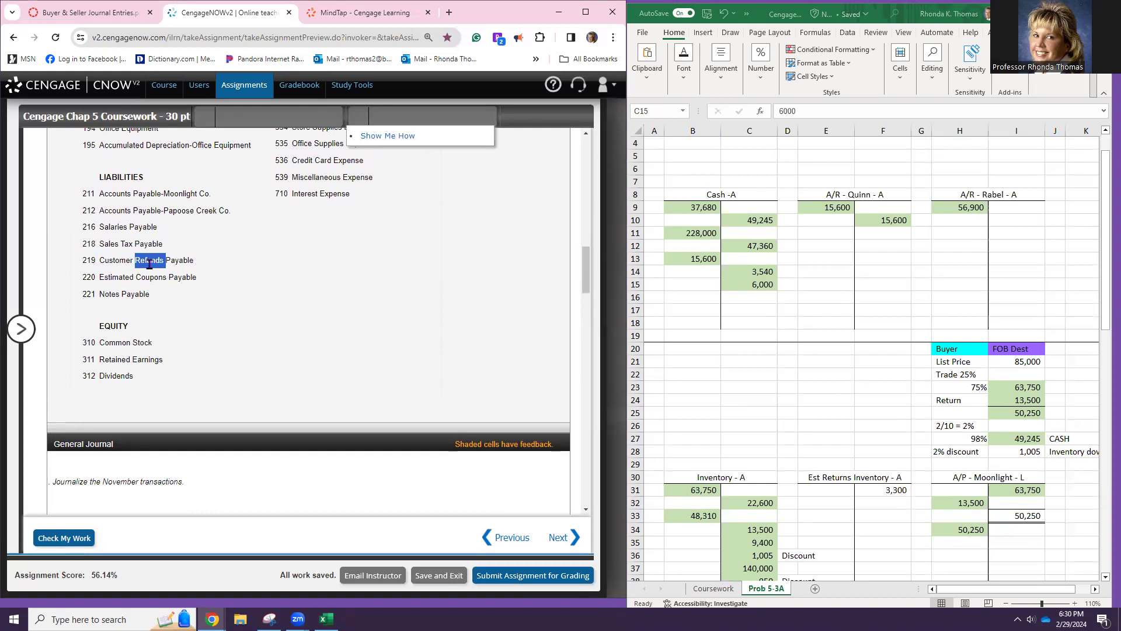
triple_click(149, 264)
key("ctrl+c")
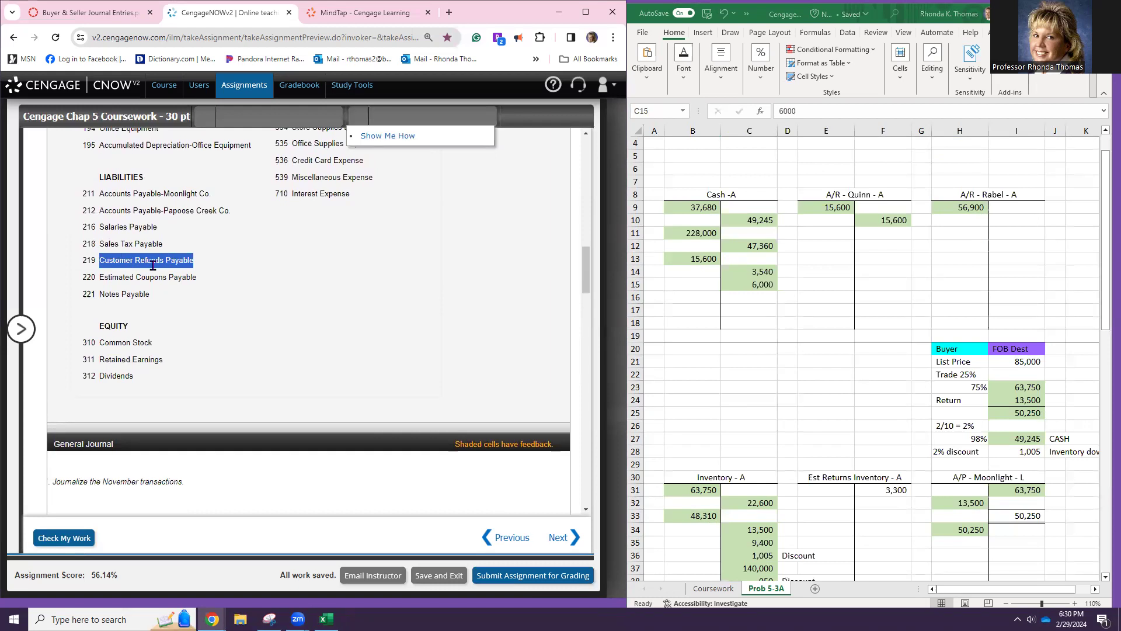
scroll(310, 275, "down", 10)
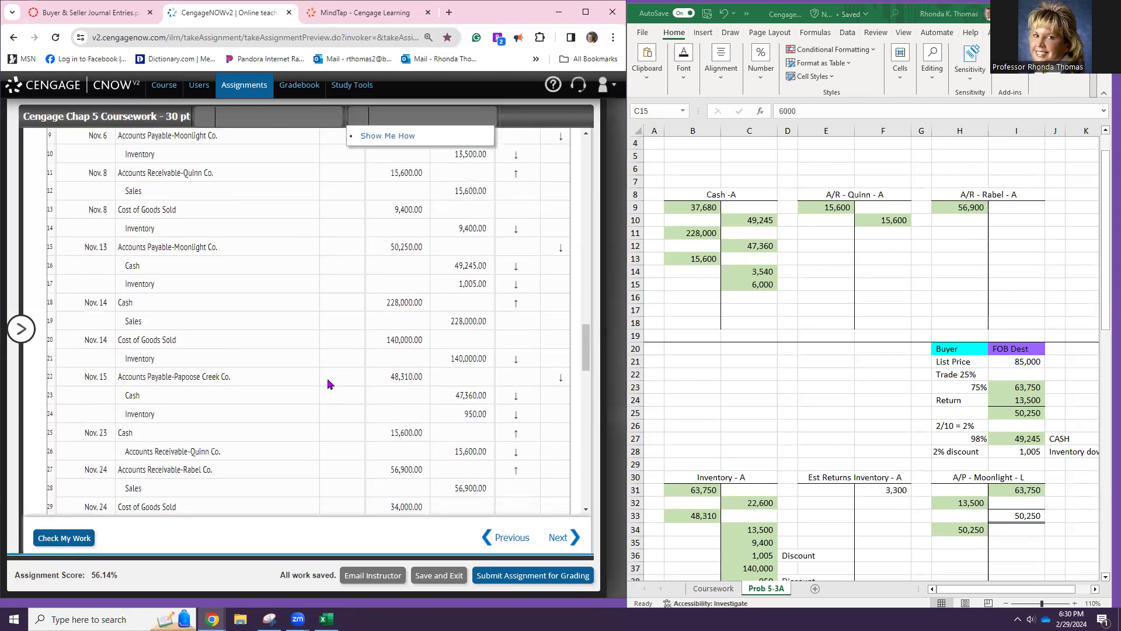
scroll(329, 384, "down", 4)
left_click(236, 346)
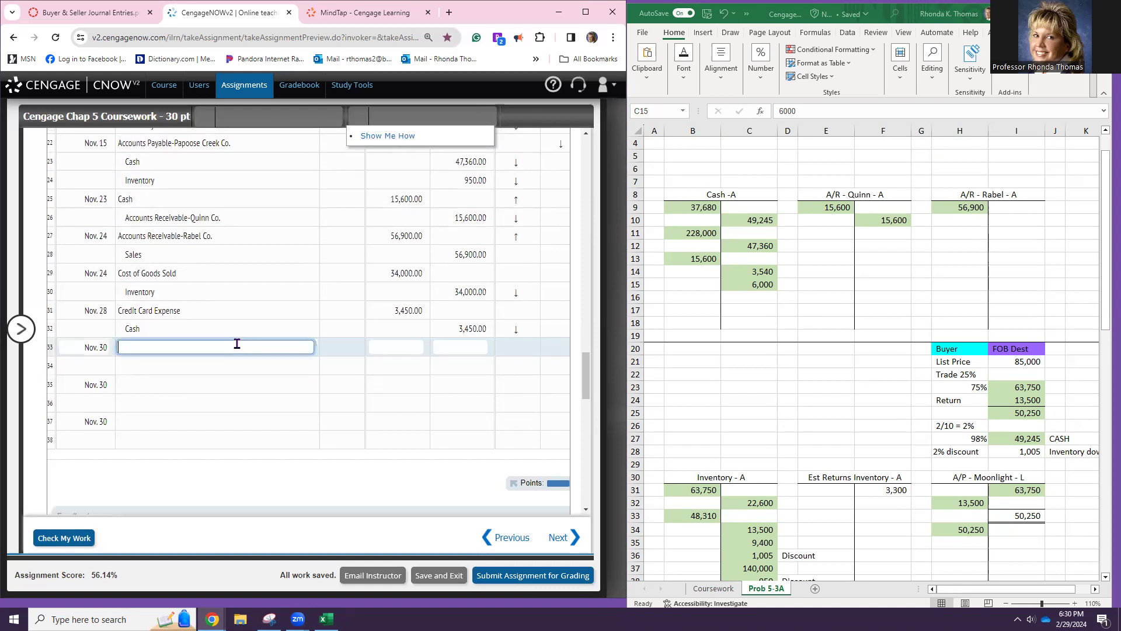
key("ctrl+v")
left_click(372, 347)
type("6000")
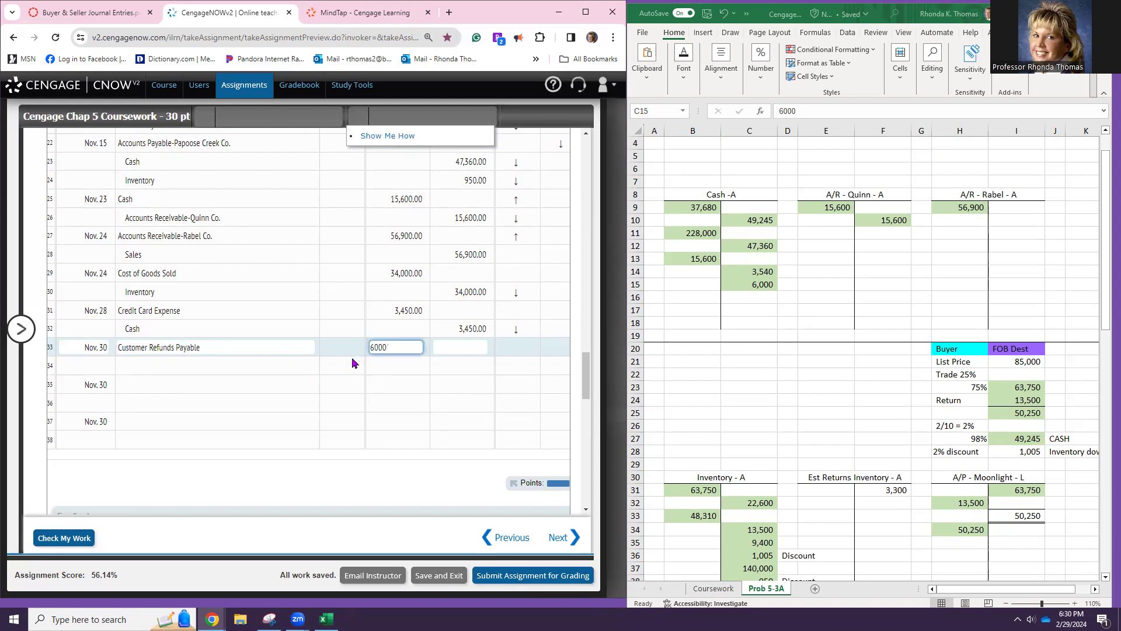
- Credit Cash 6,000 on the next Nov. 30 journal line
left_click(304, 367)
type("Cash")
key("Tab")
key("Tab")
type("6000")
key("Return")
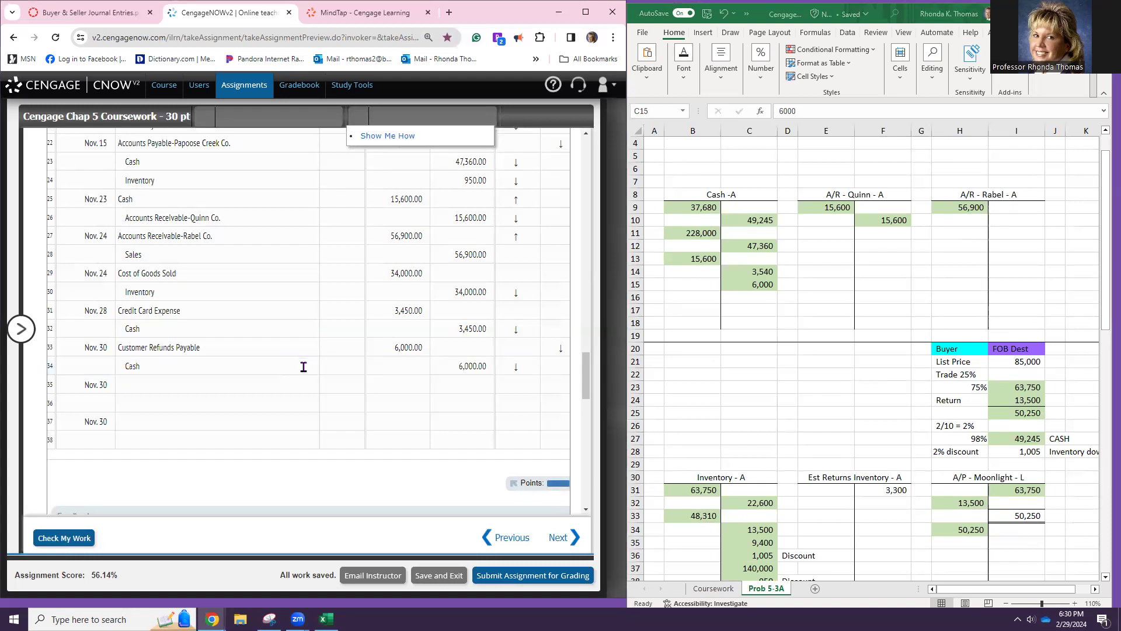
left_click(276, 389)
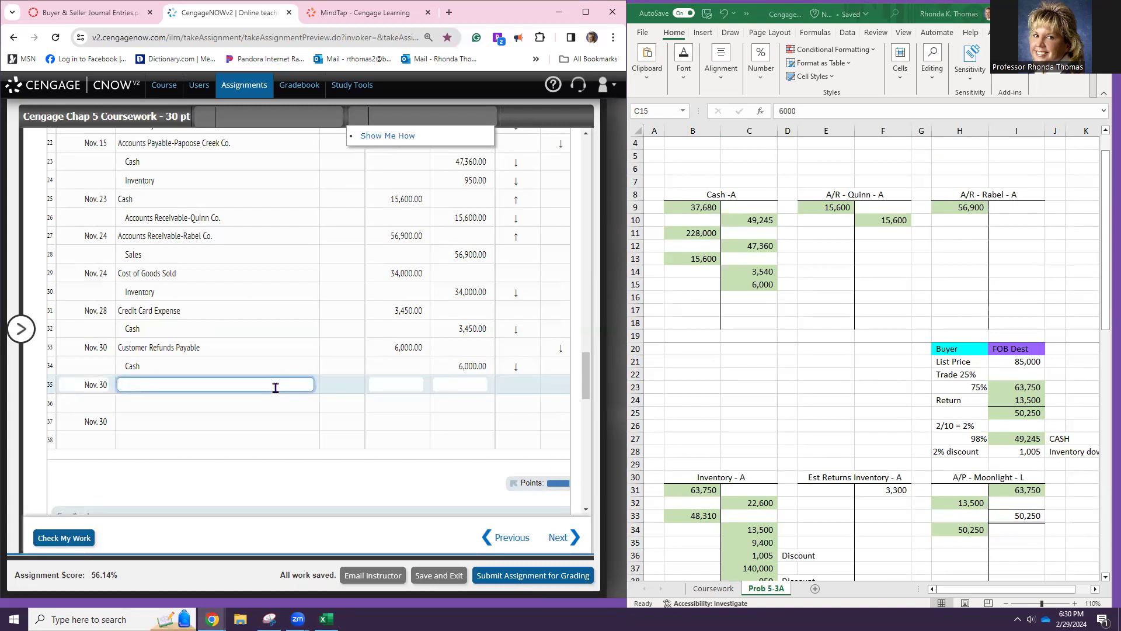
scroll(753, 479, "down", 2)
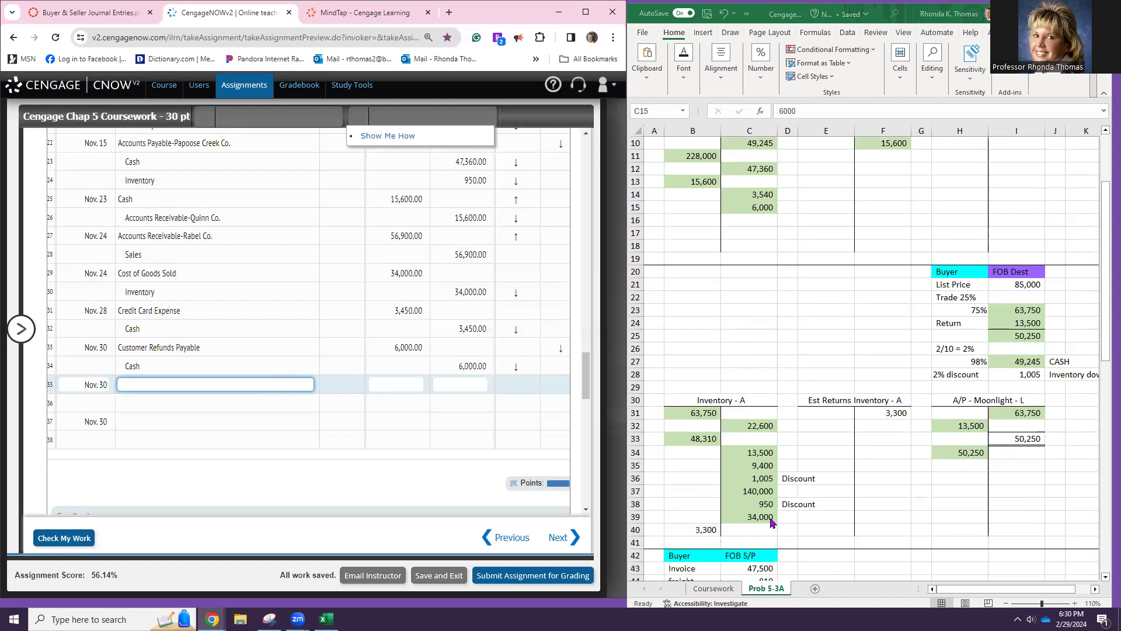
- Shade the 3,300 Inventory balance green in the Excel worksheet
left_click(706, 529)
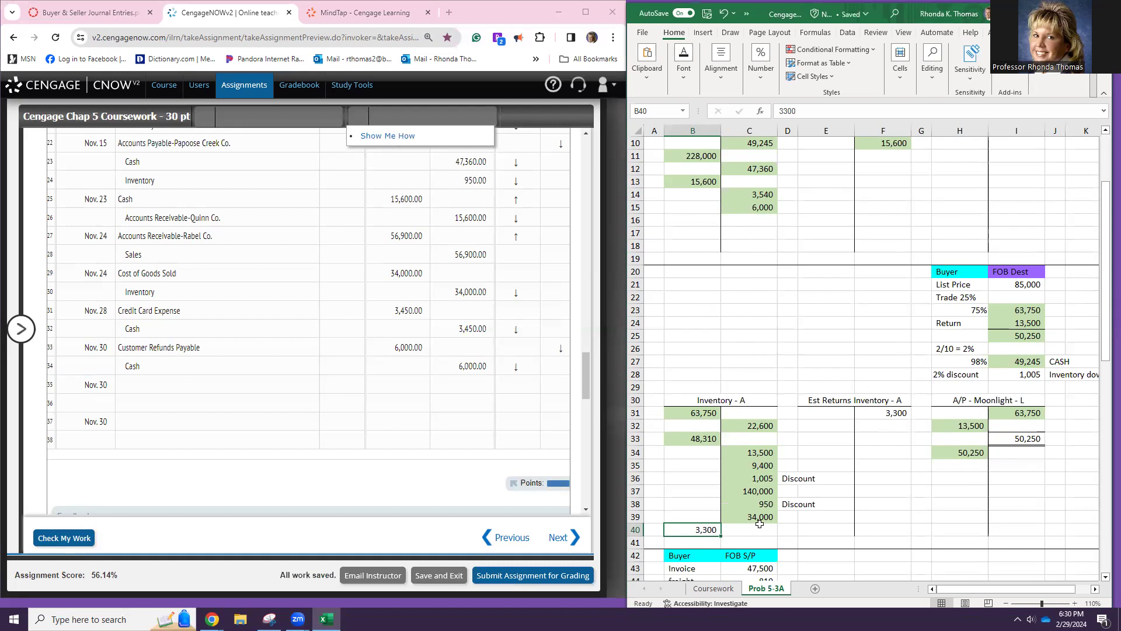
left_click(686, 73)
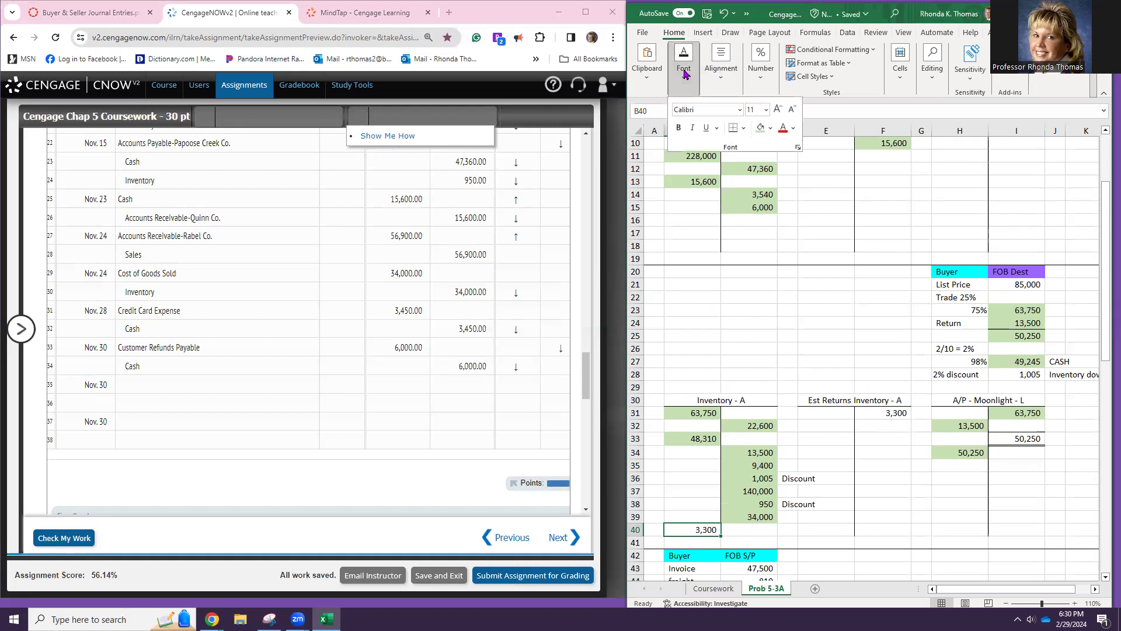
left_click(761, 127)
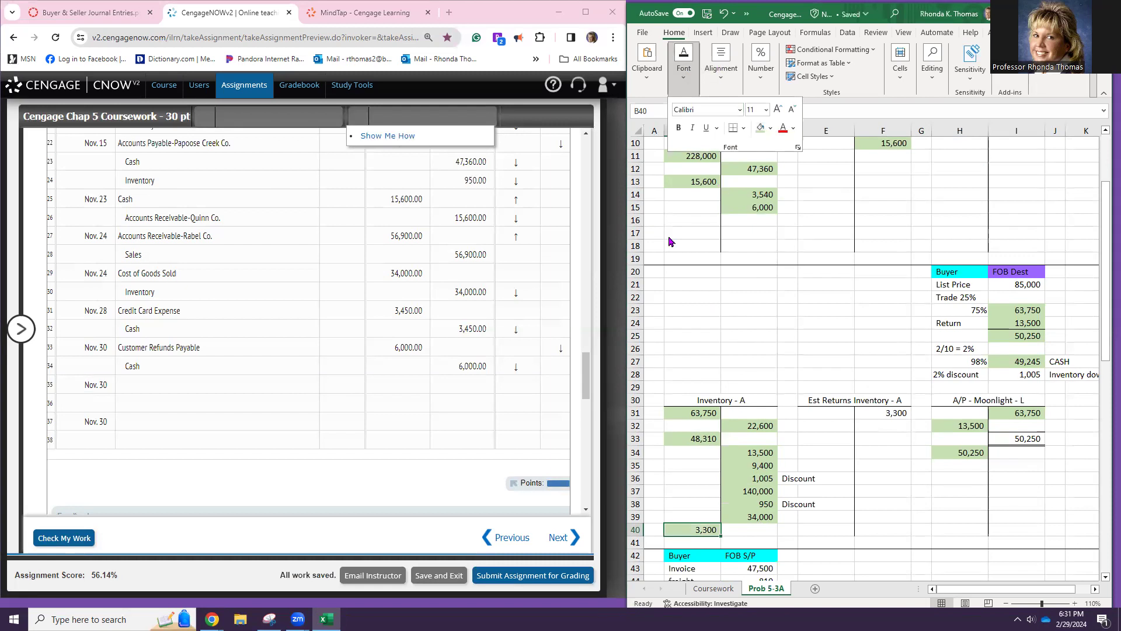
- Debit Inventory 3,300 on a new Nov. 30 journal line
left_click(149, 386)
type("Inventory")
key("Tab")
type("3300")
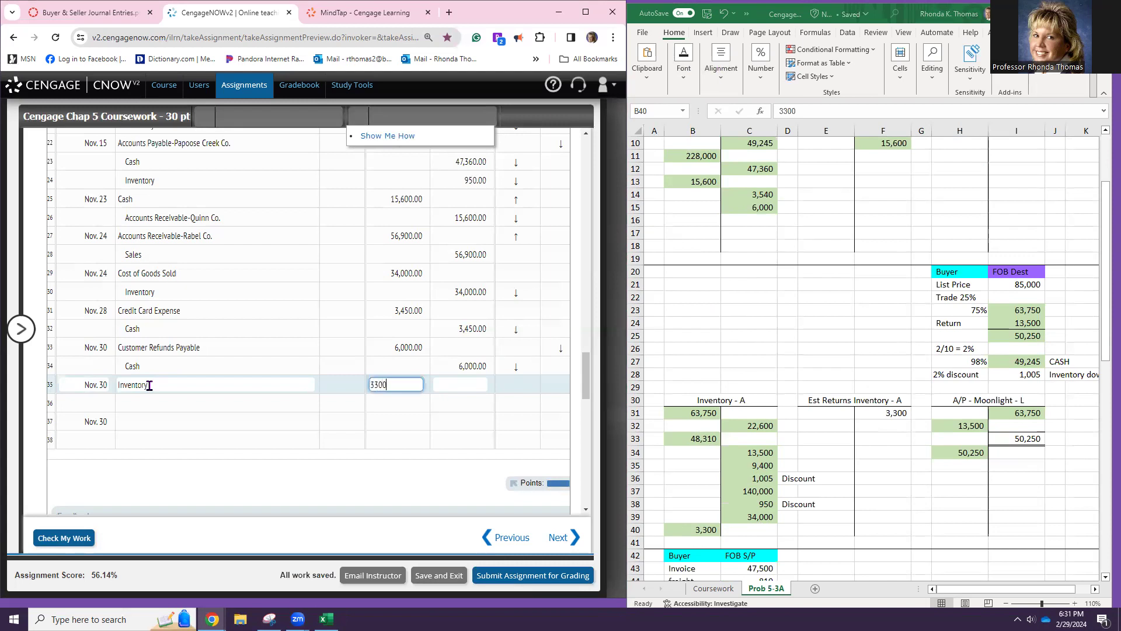
key("Return")
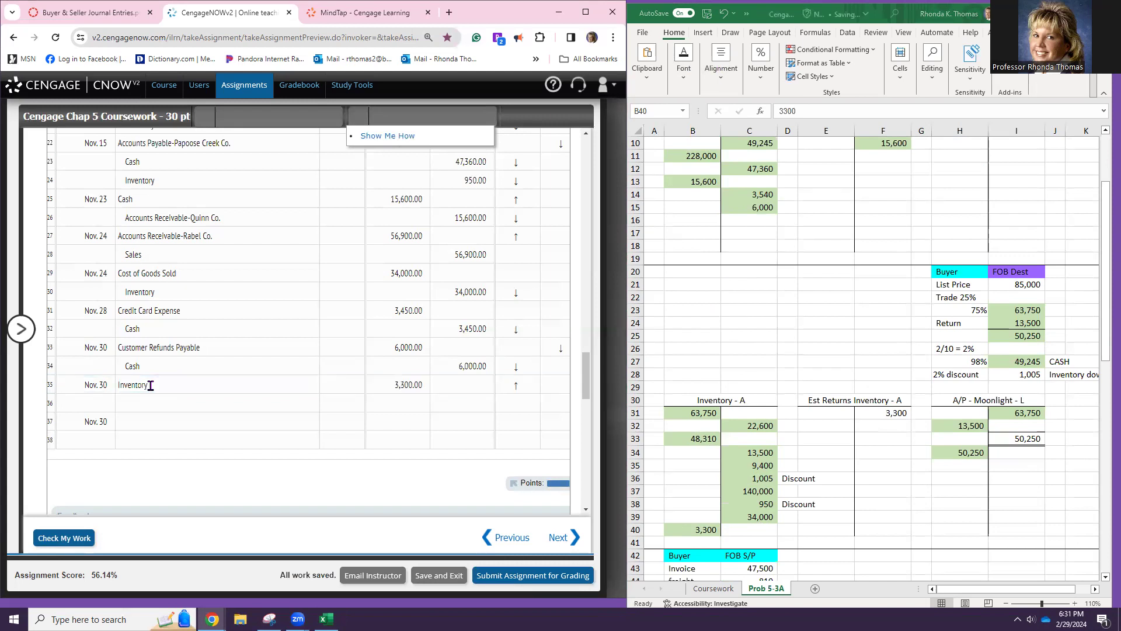
left_click(156, 404)
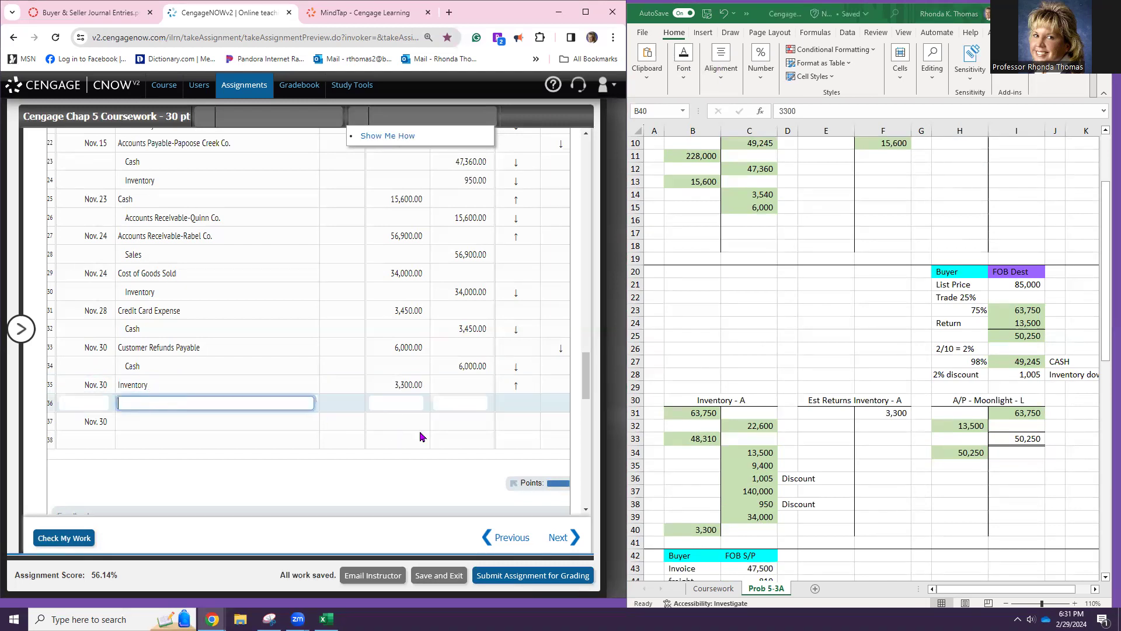
left_click(878, 416)
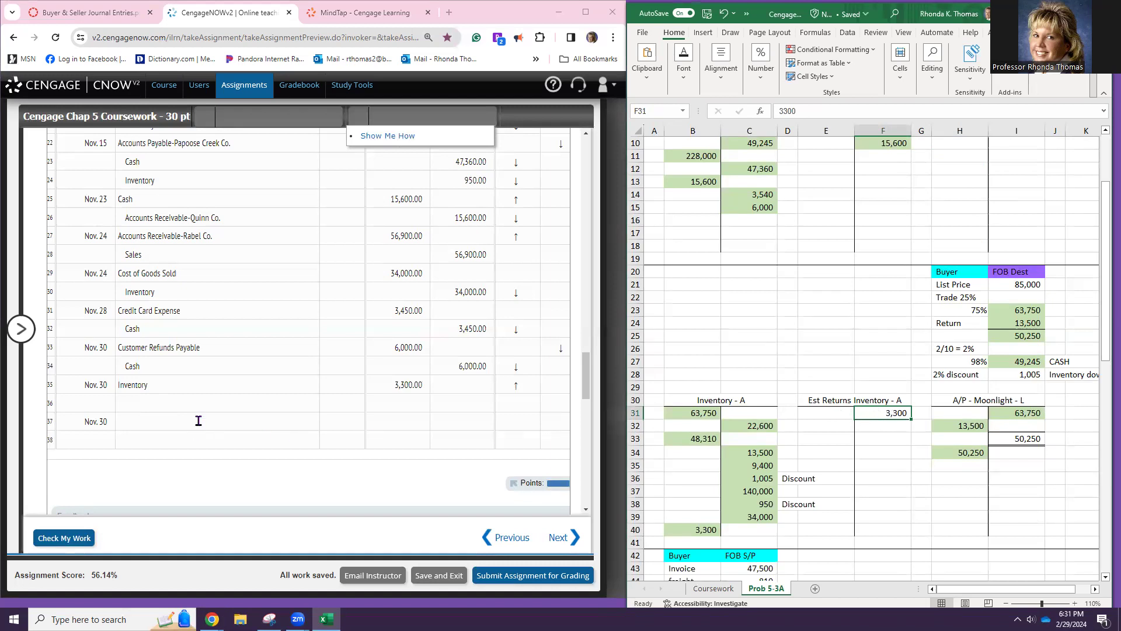
left_click(207, 400)
- Enter Estimated Returns Inventory with a 3,300 credit on journal row 36
scroll(339, 276, "down", 15)
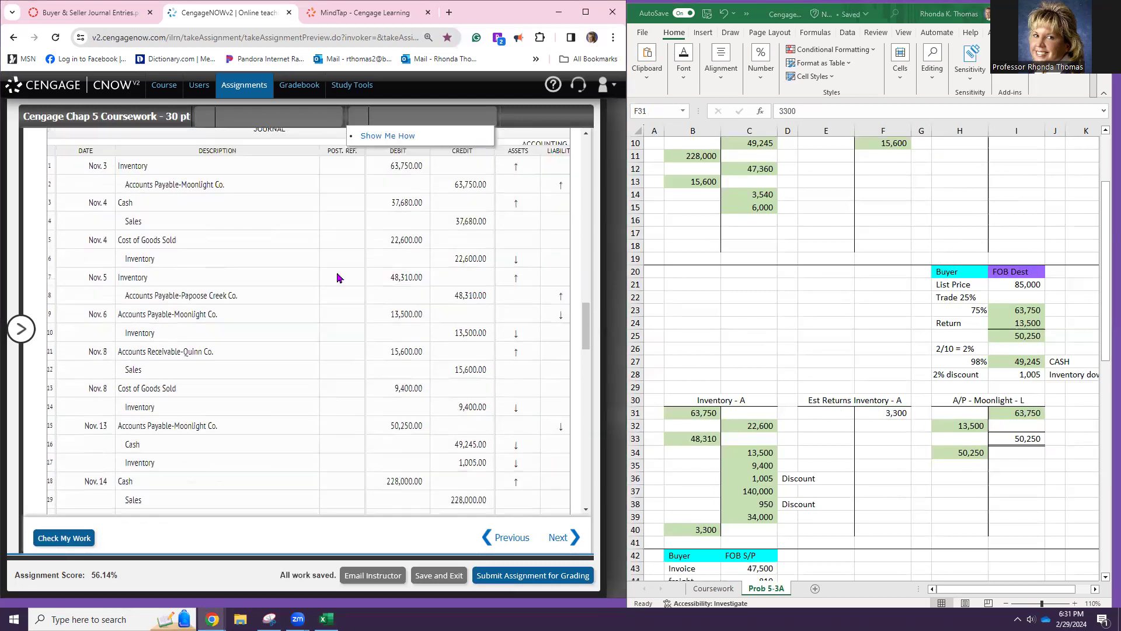
scroll(302, 312, "up", 2)
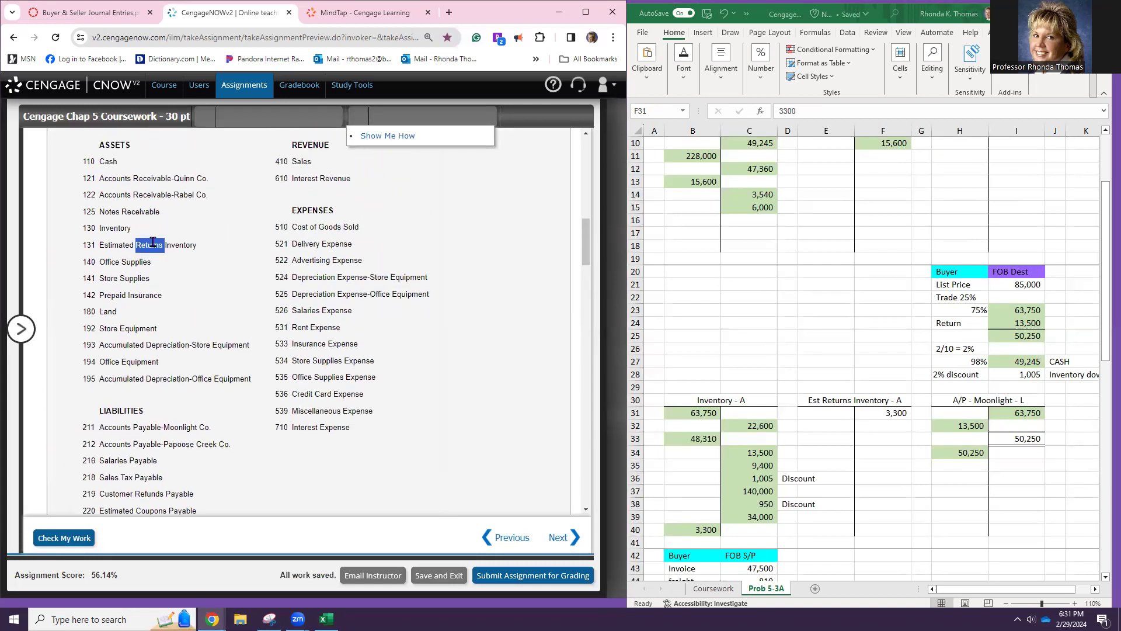
triple_click(153, 243)
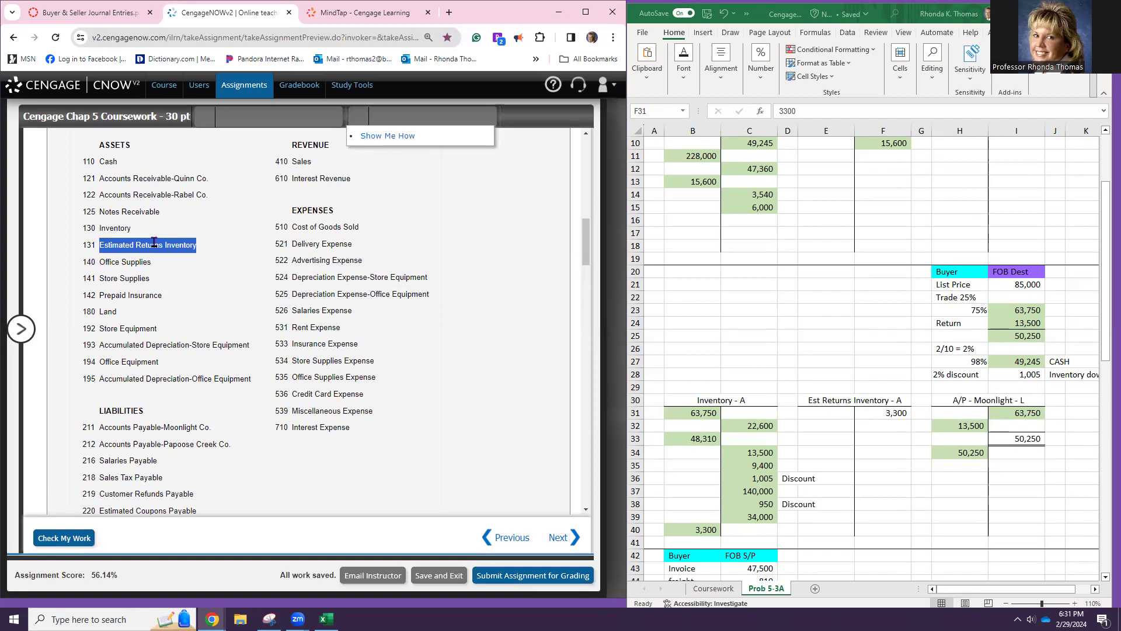
scroll(250, 401, "down", 12)
scroll(237, 399, "down", 7)
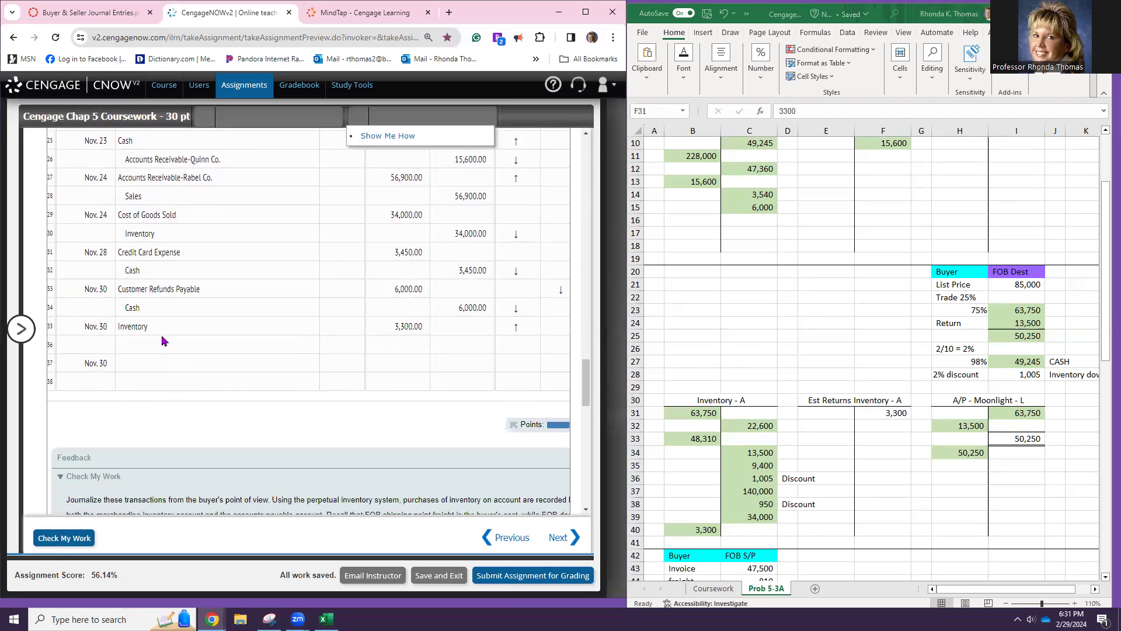
left_click(162, 340)
type("Estimated Returns Inventory")
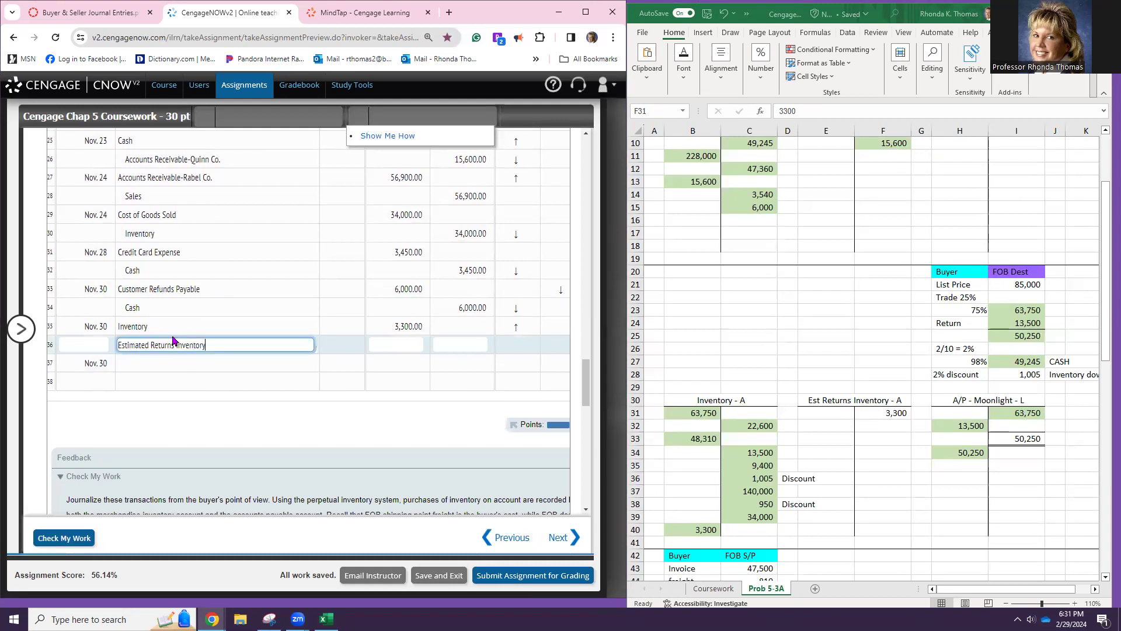
left_click(444, 345)
type("3,300")
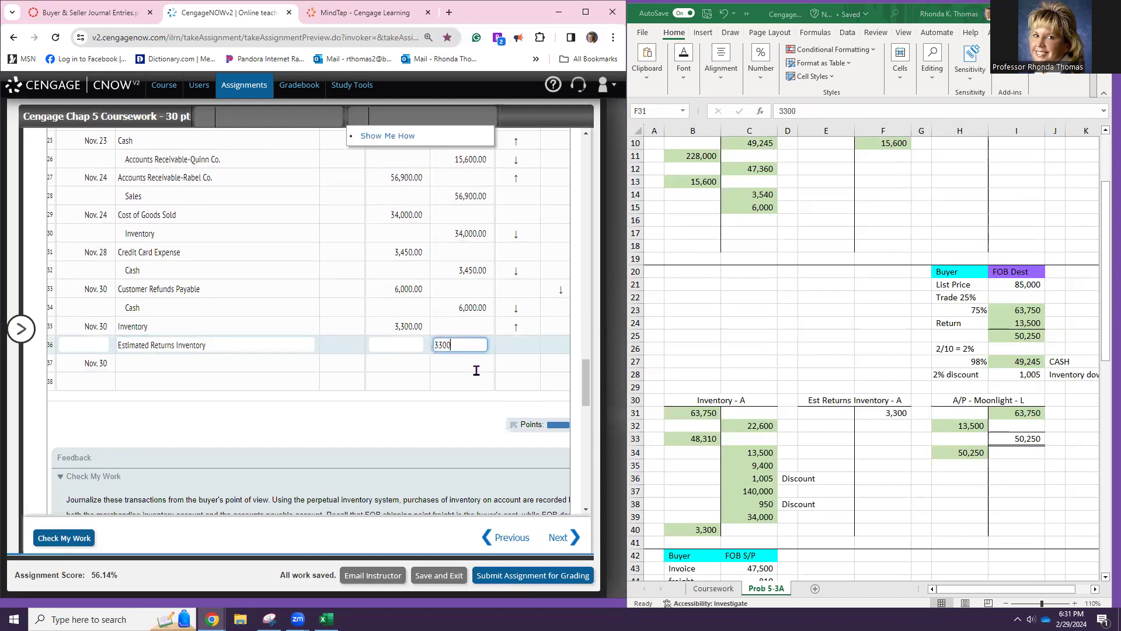
key("Return")
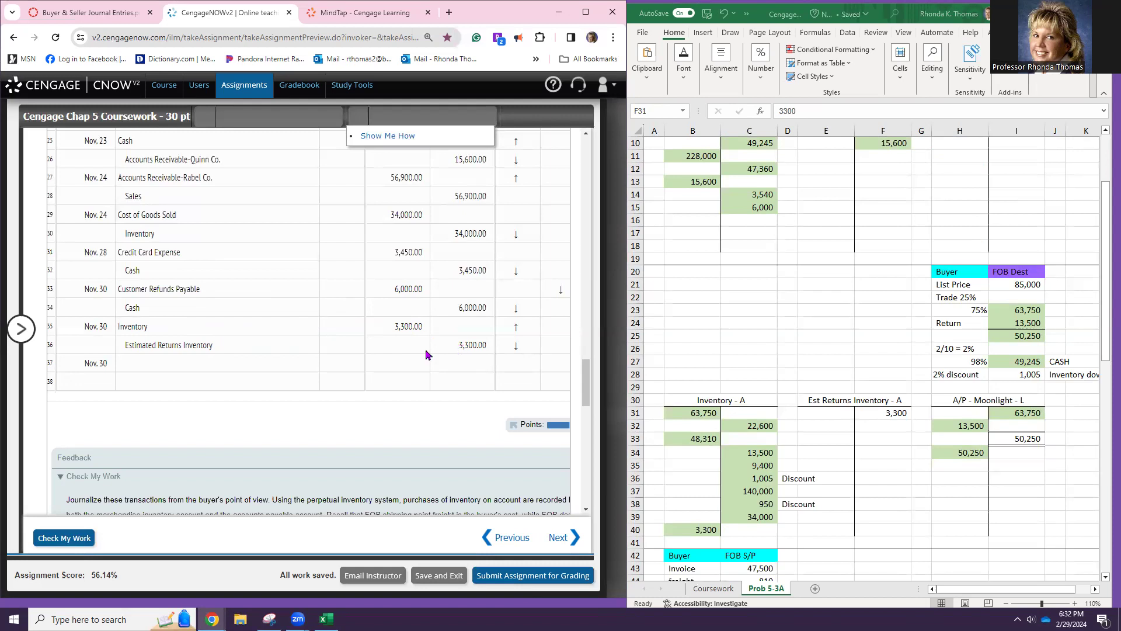
left_click(223, 363)
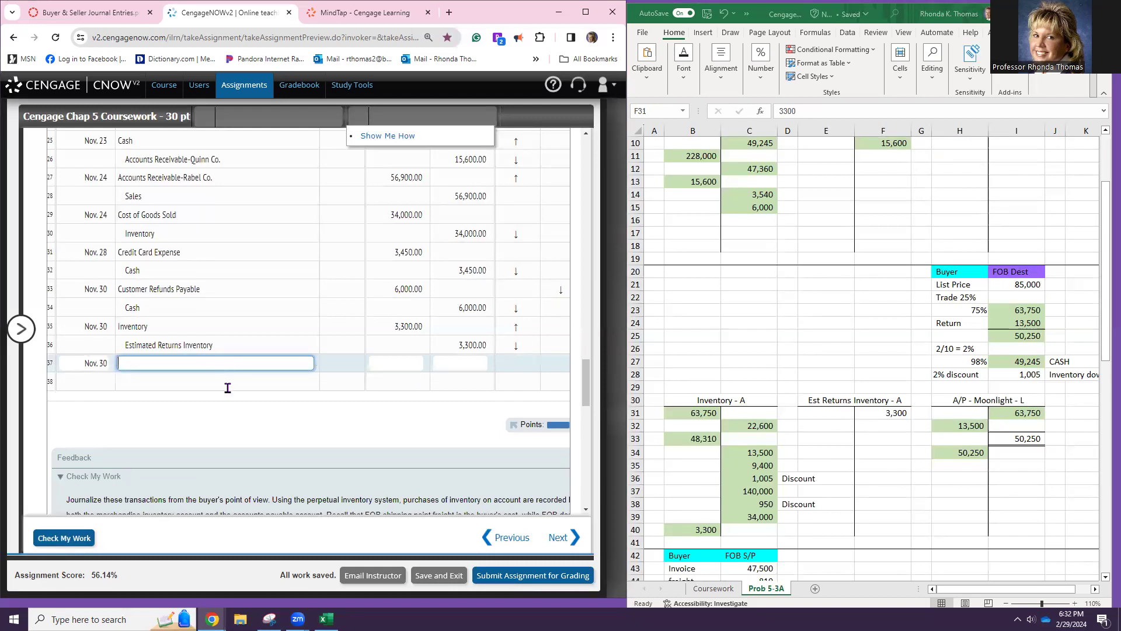
- Scroll the journal down to the empty Nov. 30 line in row 37
scroll(921, 373, "down", 6)
- Scroll Excel to the Est Coupons Payable T-account area and select cell H43
scroll(920, 372, "down", 3)
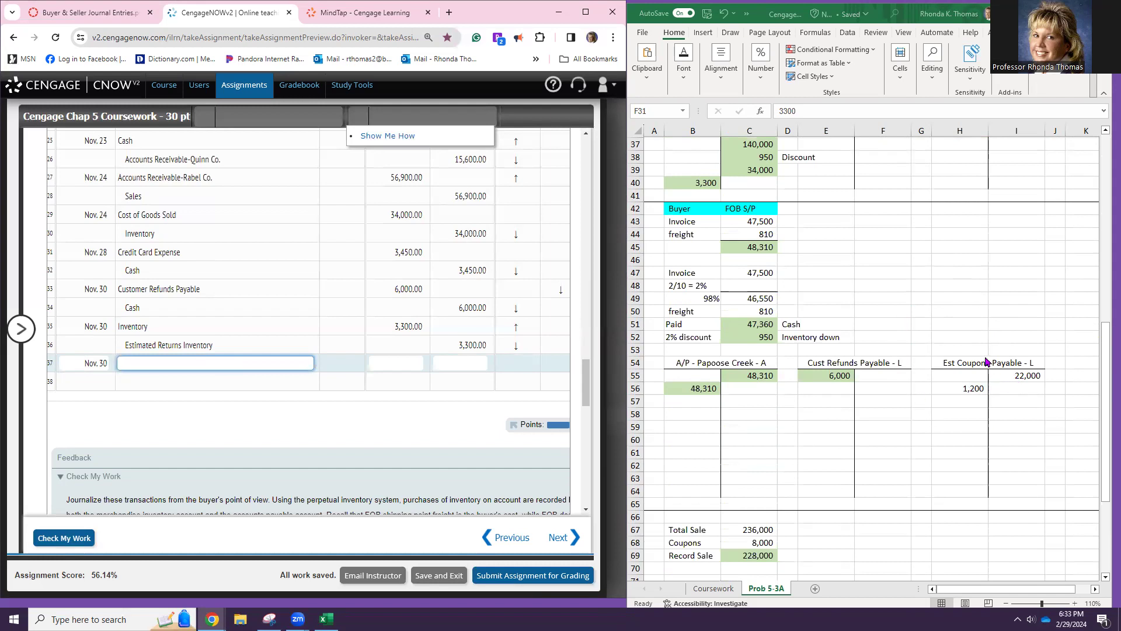
left_click(948, 223)
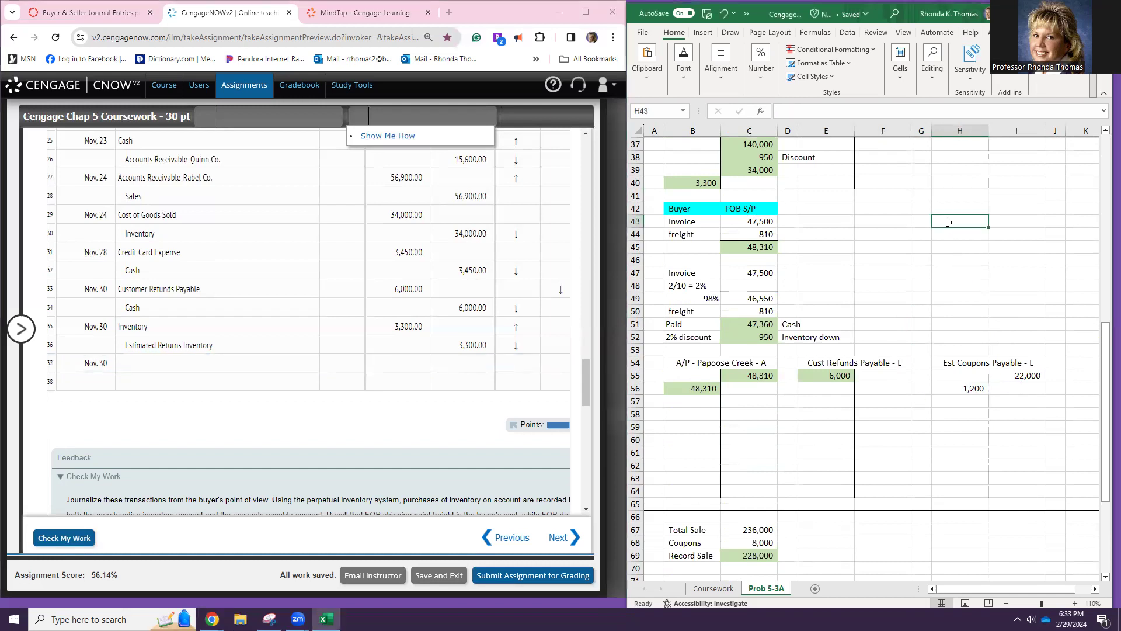
- Add a 'Coupon transaction' heading and '# of Coupons' with 20,000 beside it
type("Cou")
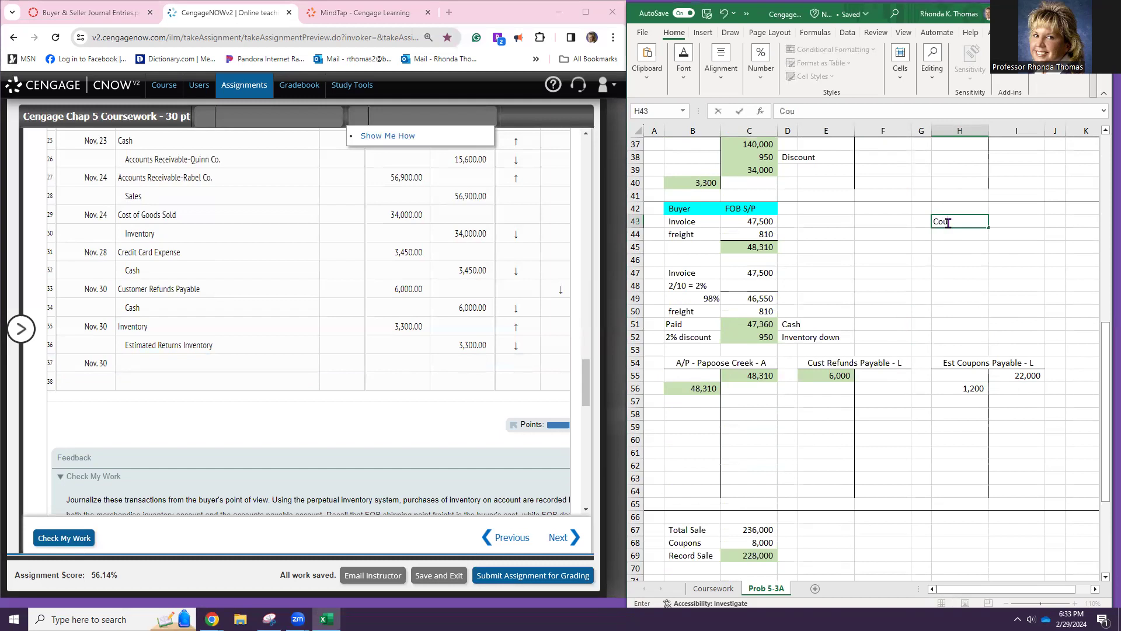
type("pon transactions")
key("BackSpace")
key("Return")
key("Return")
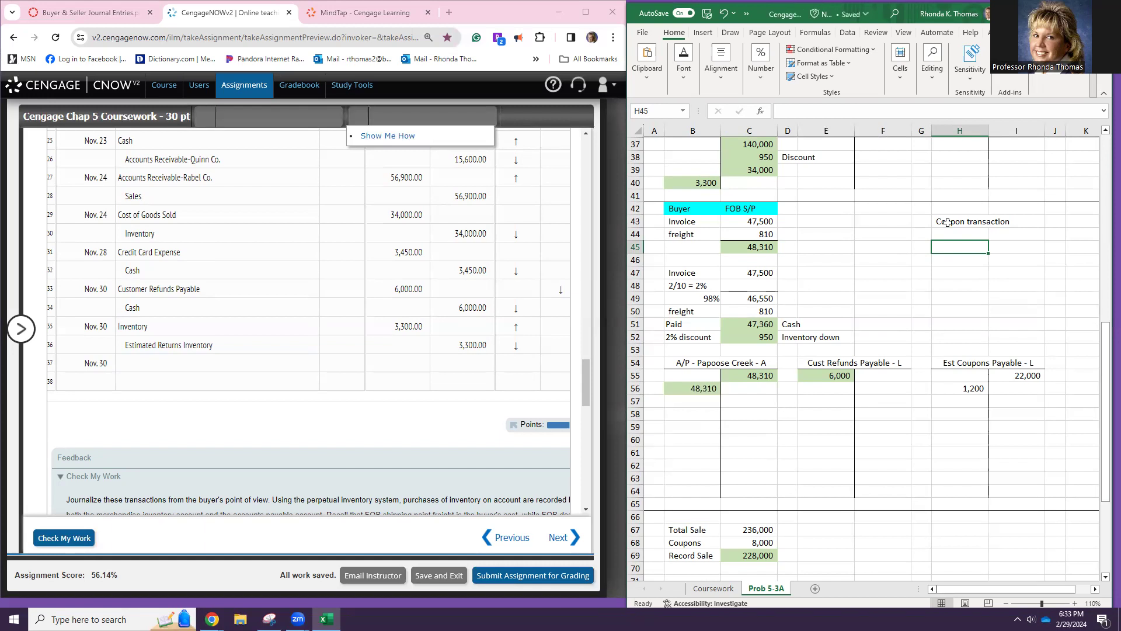
type("# of")
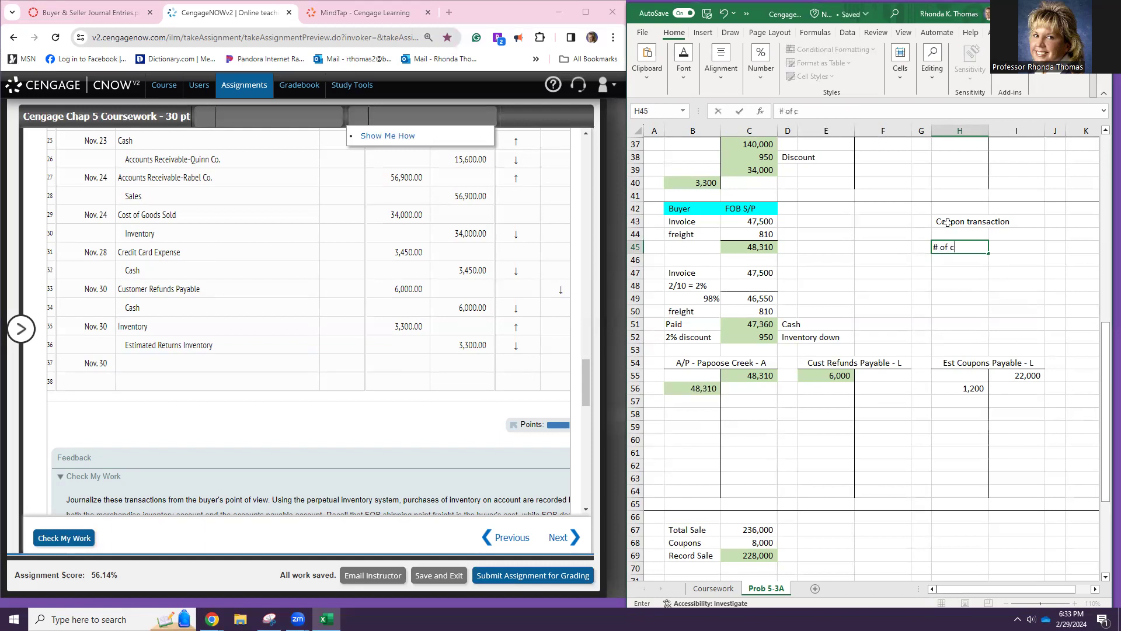
type(" Coupons")
key("Tab")
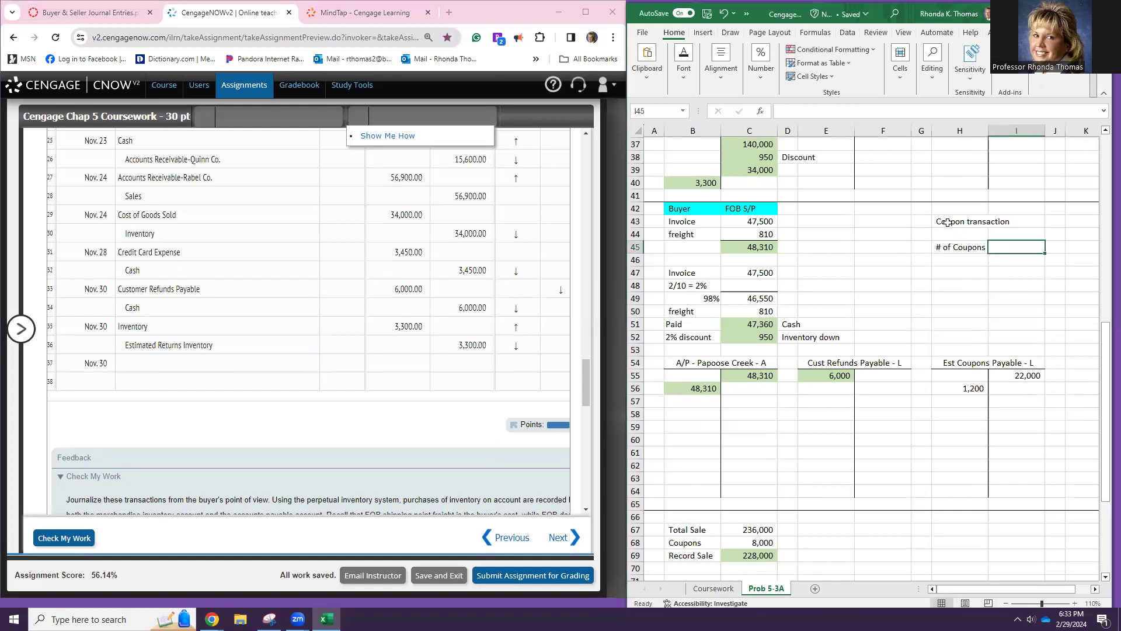
type("20,00")
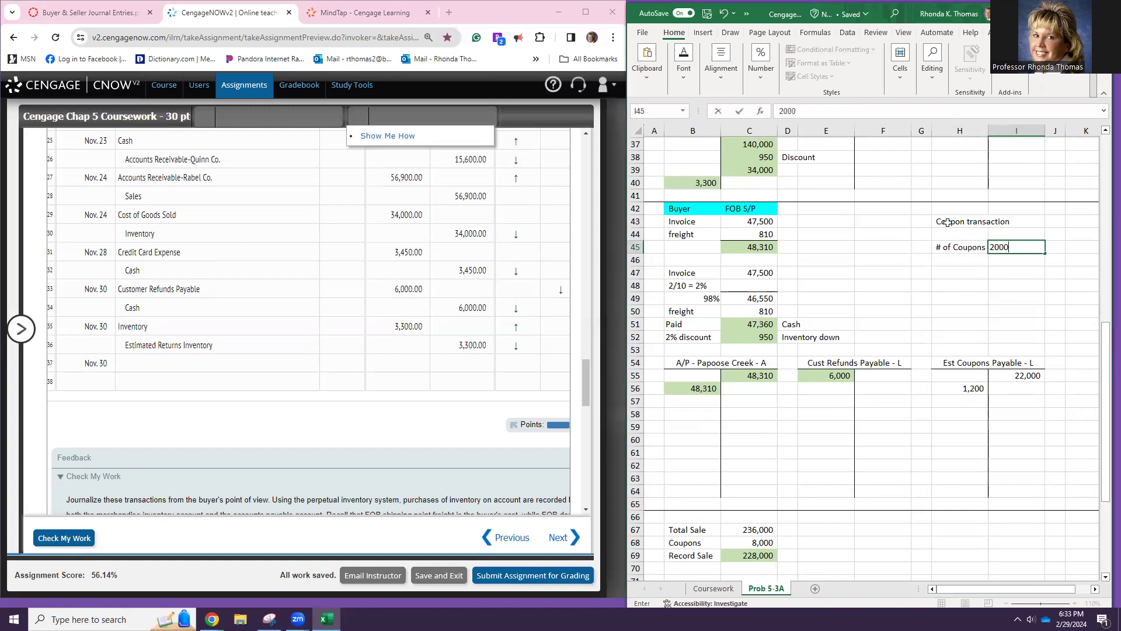
type("0")
key("Return")
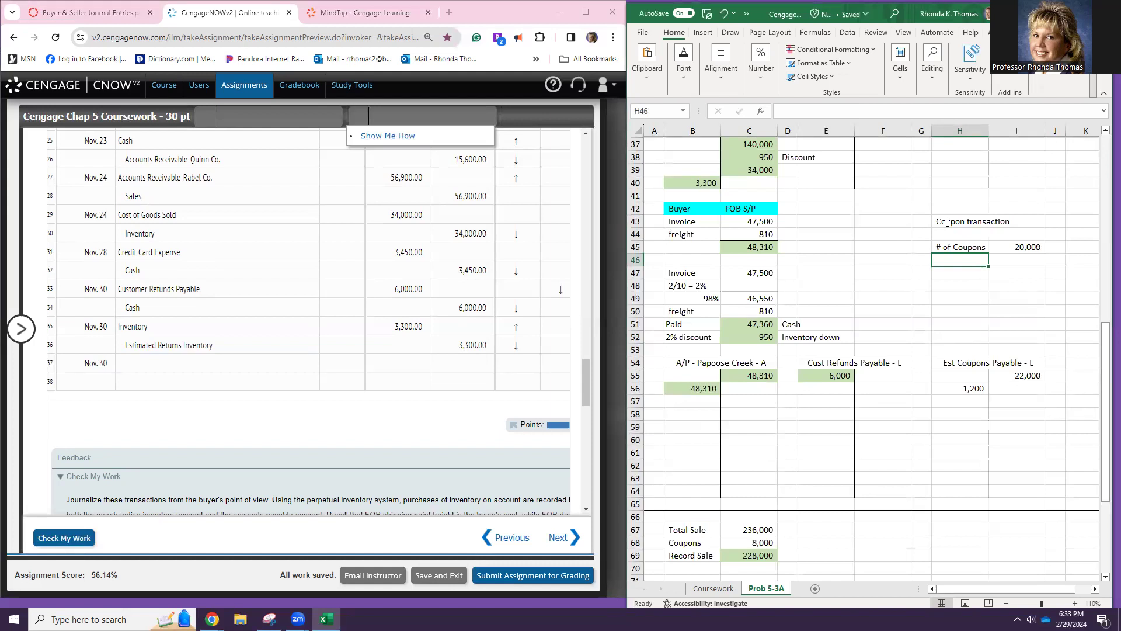
- Add a '$2.00 Coupon' label with value 2 shown in Accounting format
type("$")
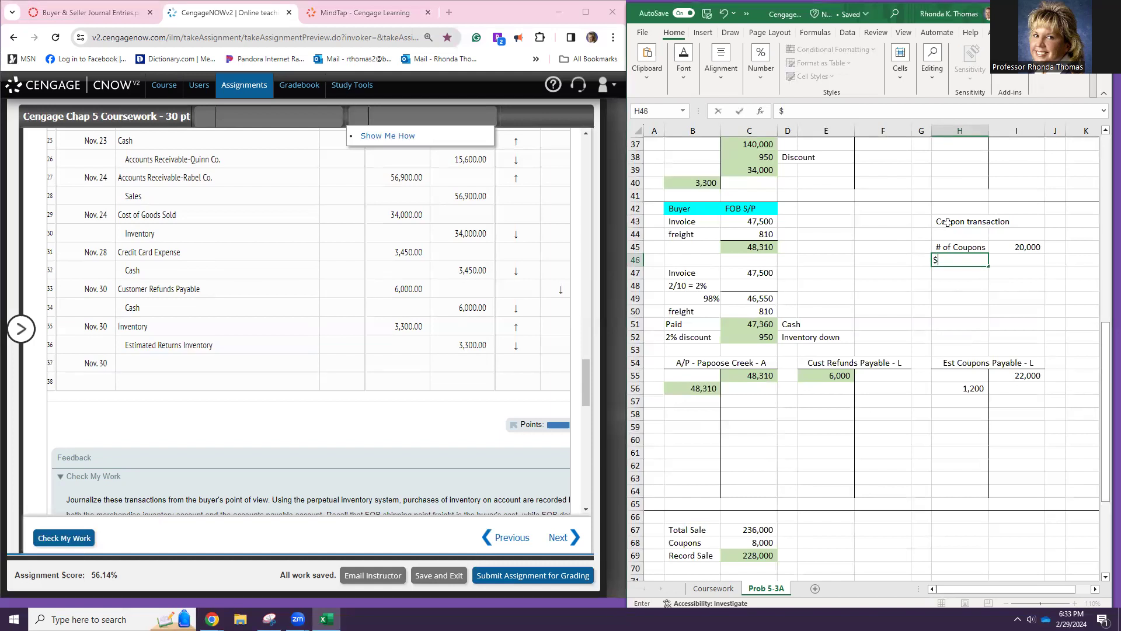
type("2.00 Coupon")
key("Tab")
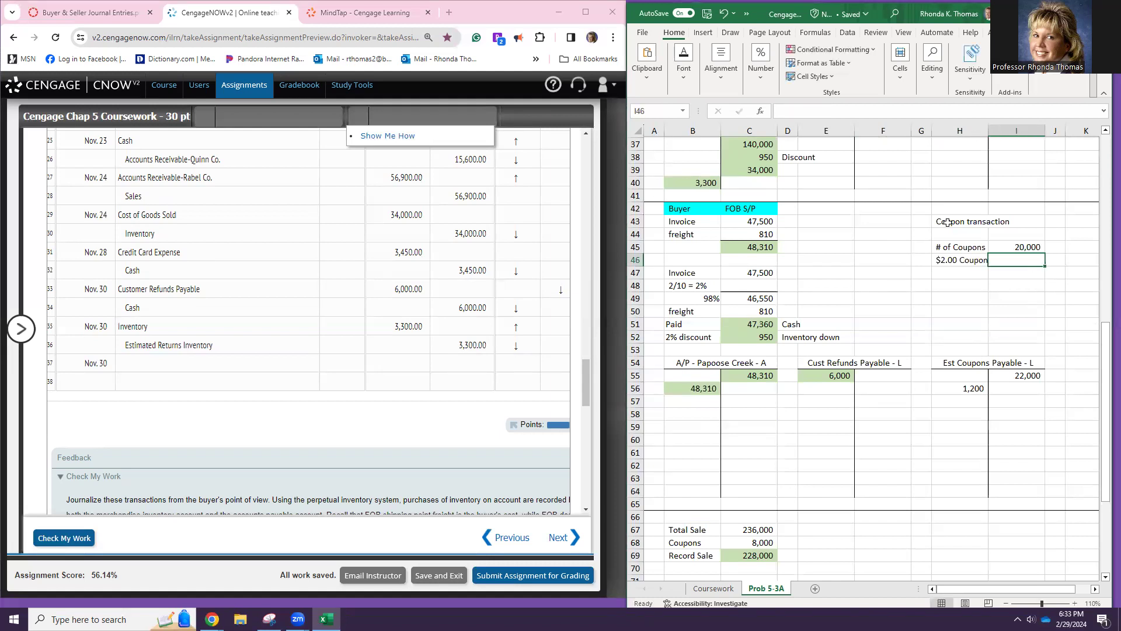
type("2")
key("Return")
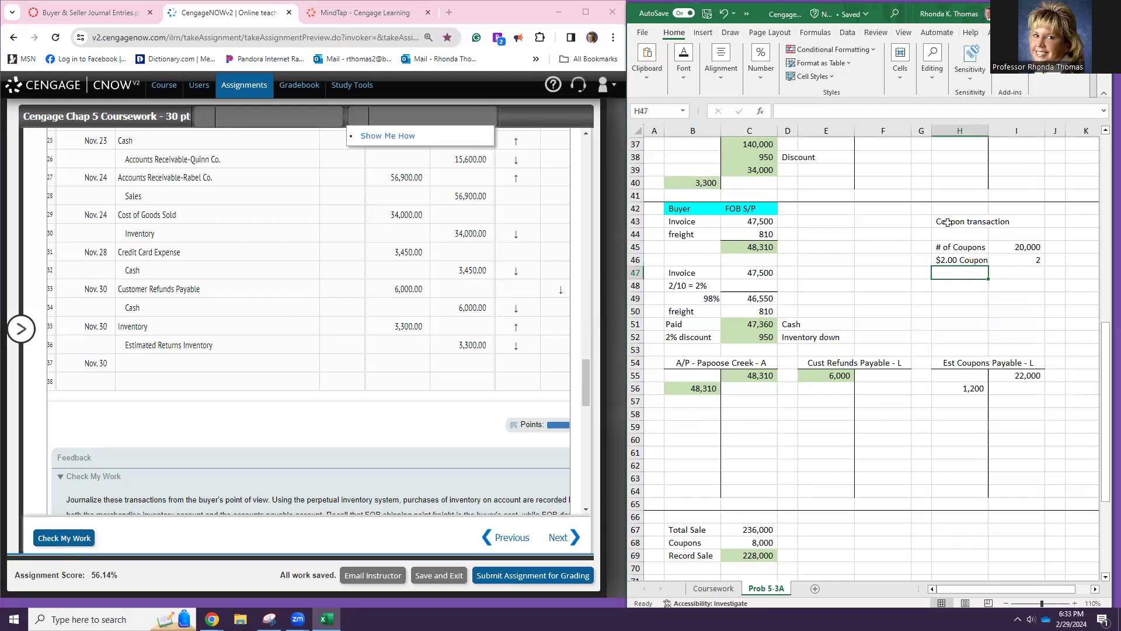
left_click(1016, 257)
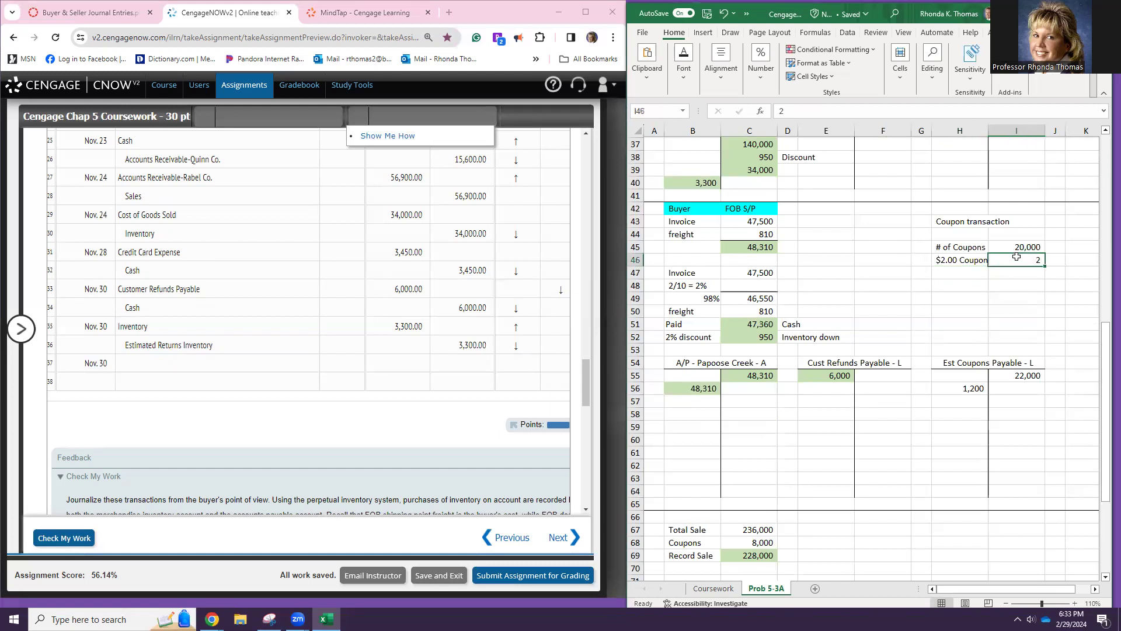
left_click(761, 64)
left_click(754, 129)
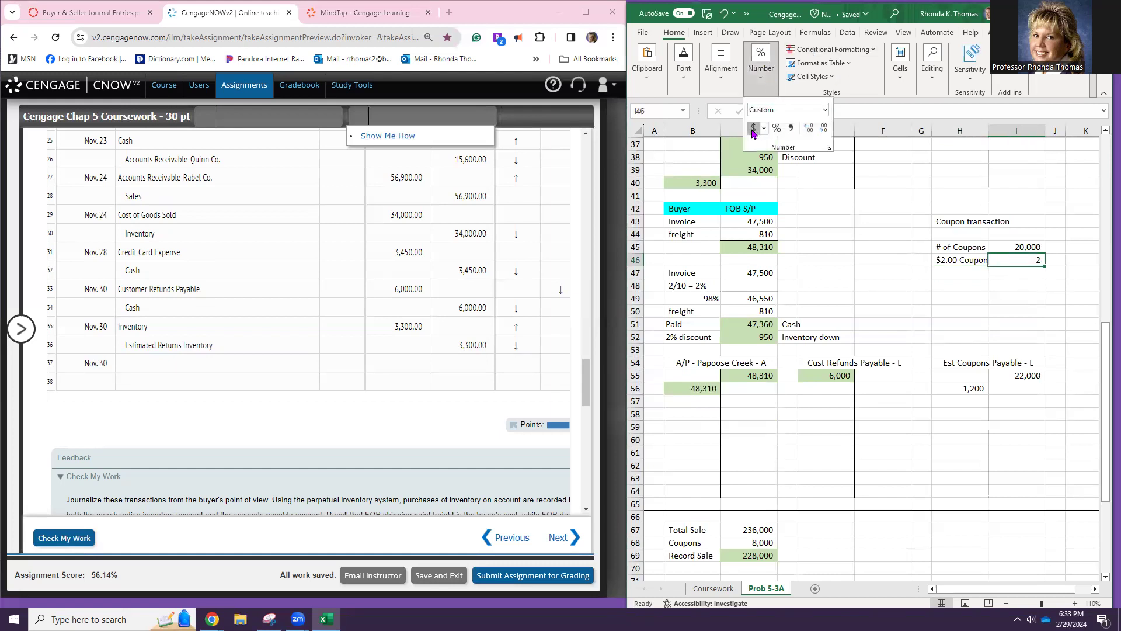
left_click(962, 279)
left_click(962, 279)
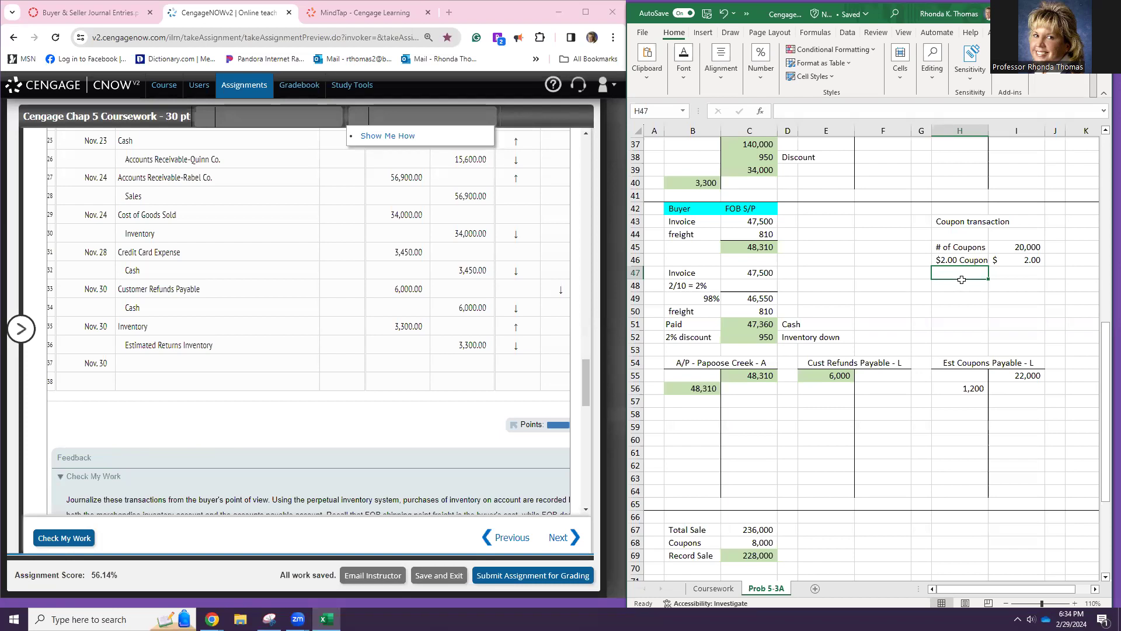
- Enter 'Redeemed' and 'Percentage' labels with 55% in H49, formatted as a percentage
type("Re")
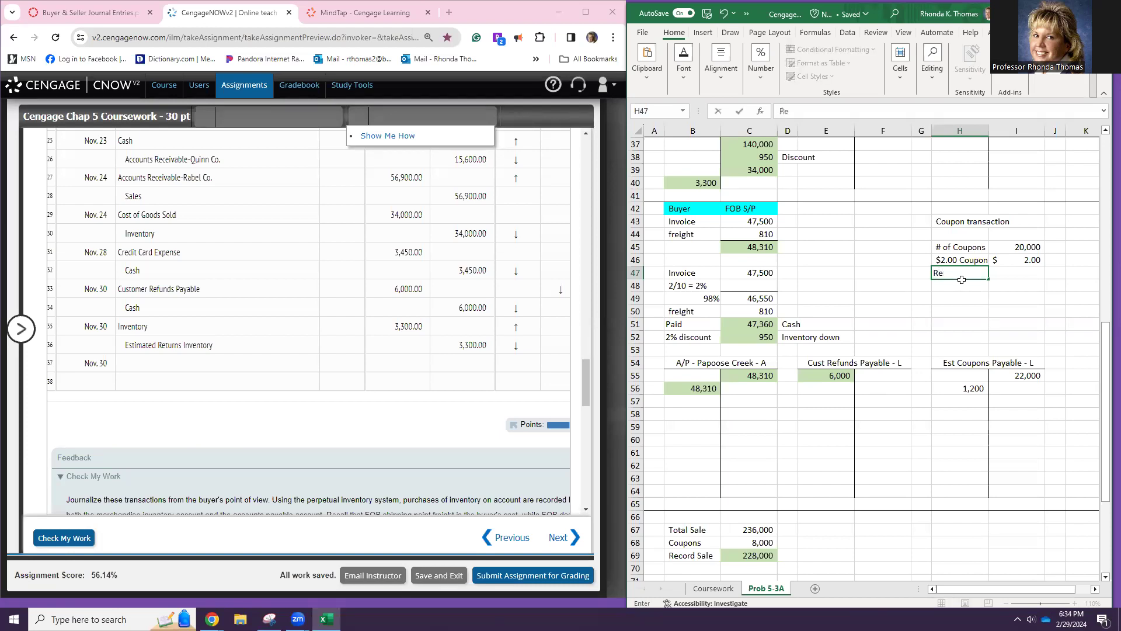
type("demm")
key("BackSpace")
type("emed")
key("Return")
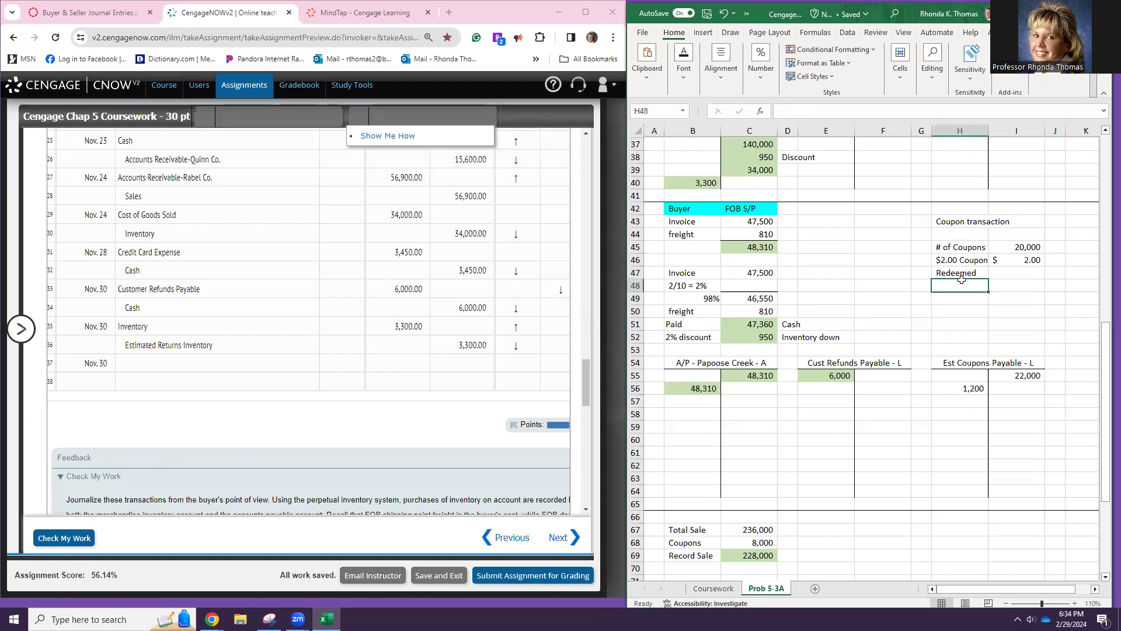
type("Percentage")
key("Return")
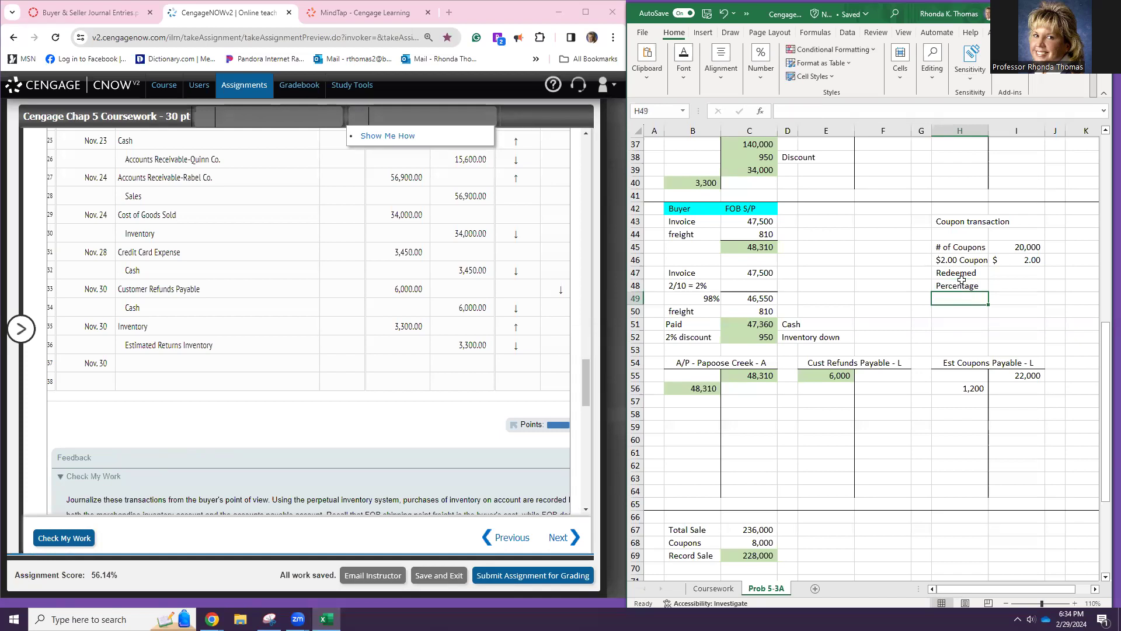
type("55%")
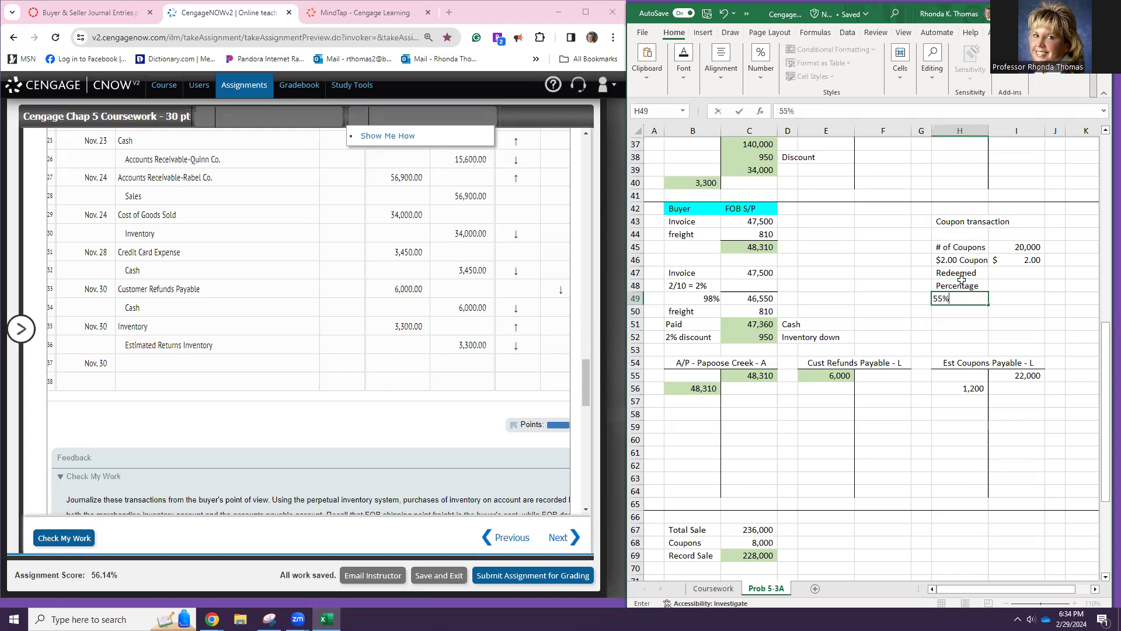
key("Return")
left_click(963, 299)
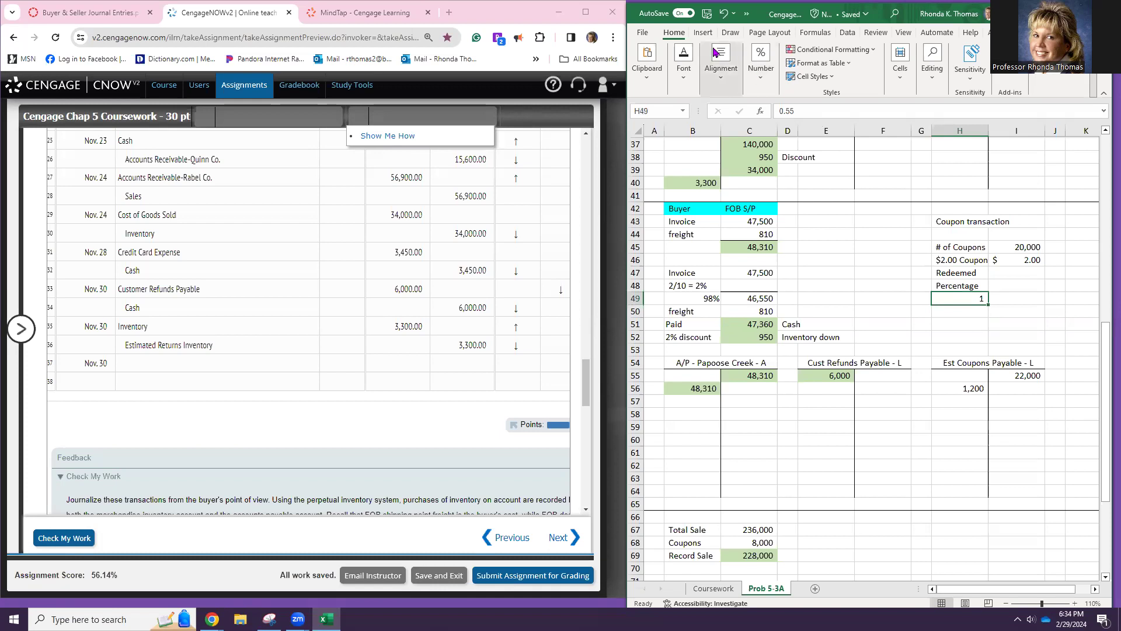
left_click(761, 62)
left_click(777, 129)
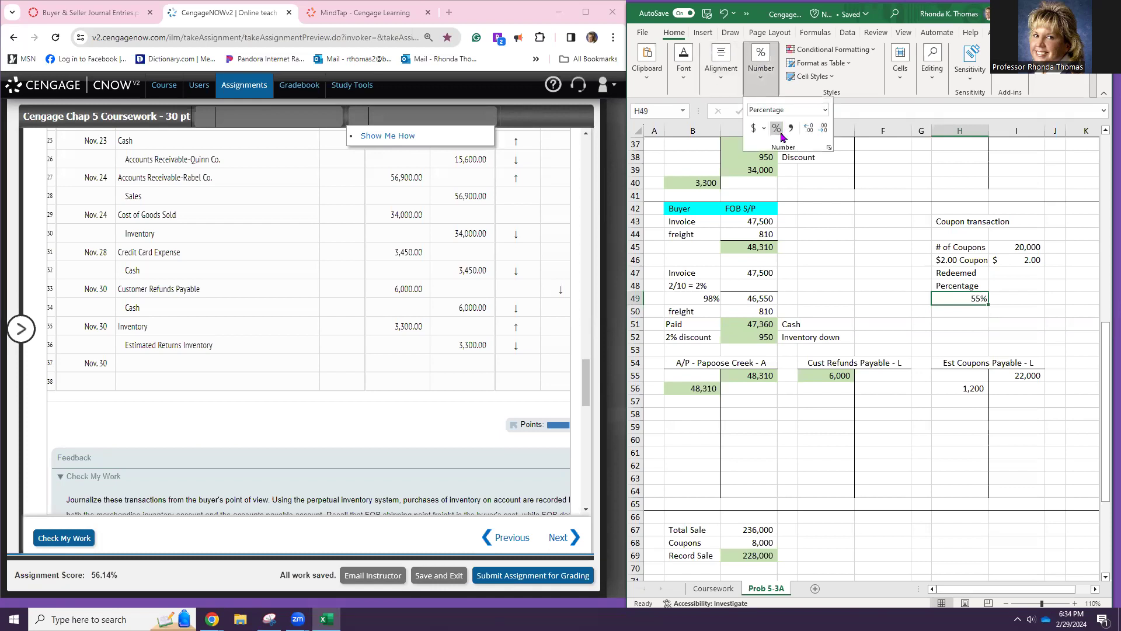
left_click(1016, 298)
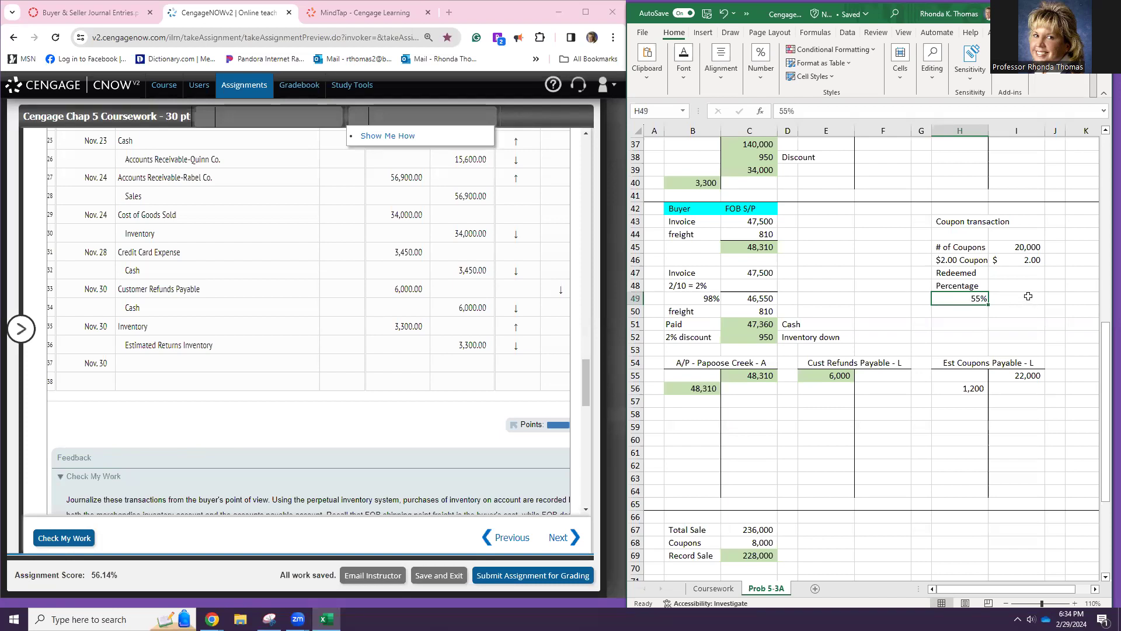
- Link I49 to H49 with =H49 and format it as a percentage
left_click(1029, 296)
type("=")
left_click(961, 298)
key("Return")
left_click(1005, 298)
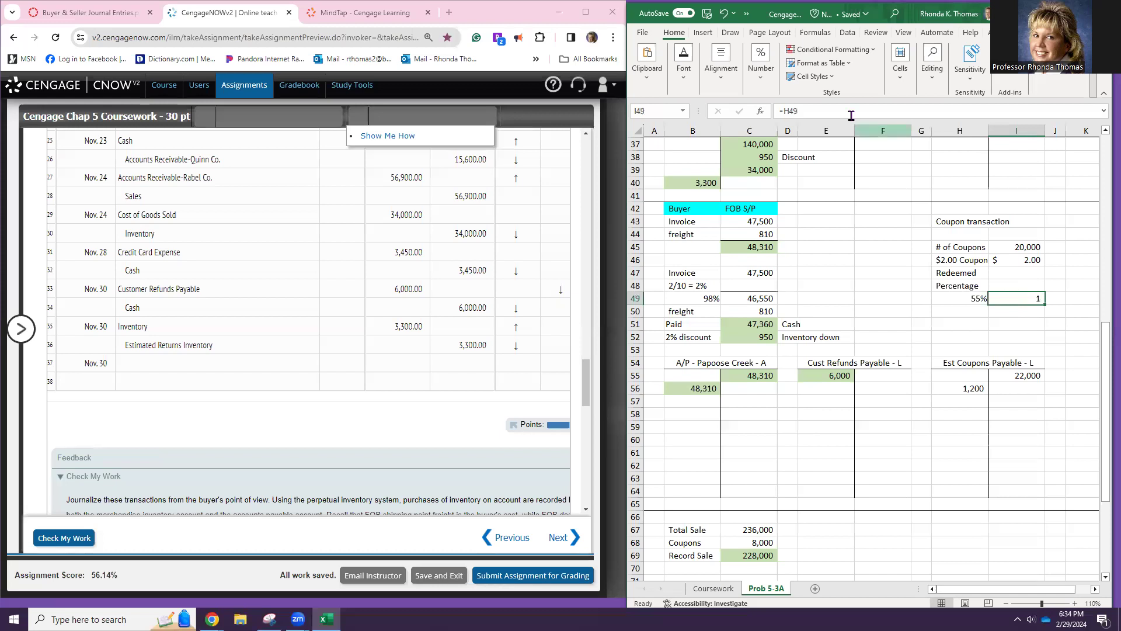
left_click(761, 63)
left_click(777, 130)
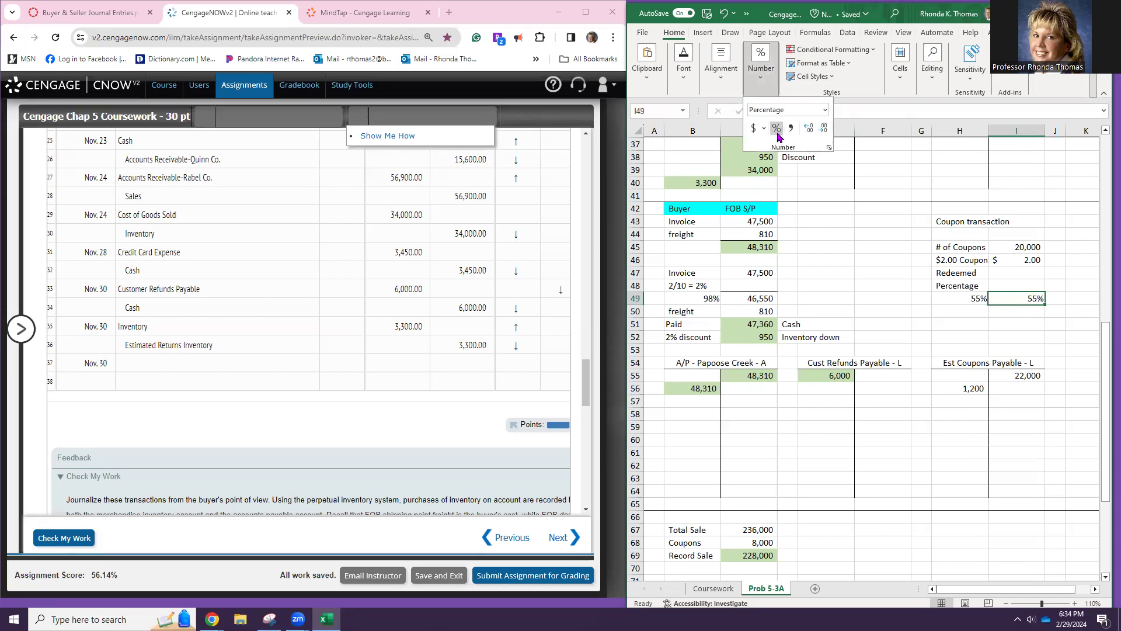
left_click(1016, 309)
left_click(1015, 310)
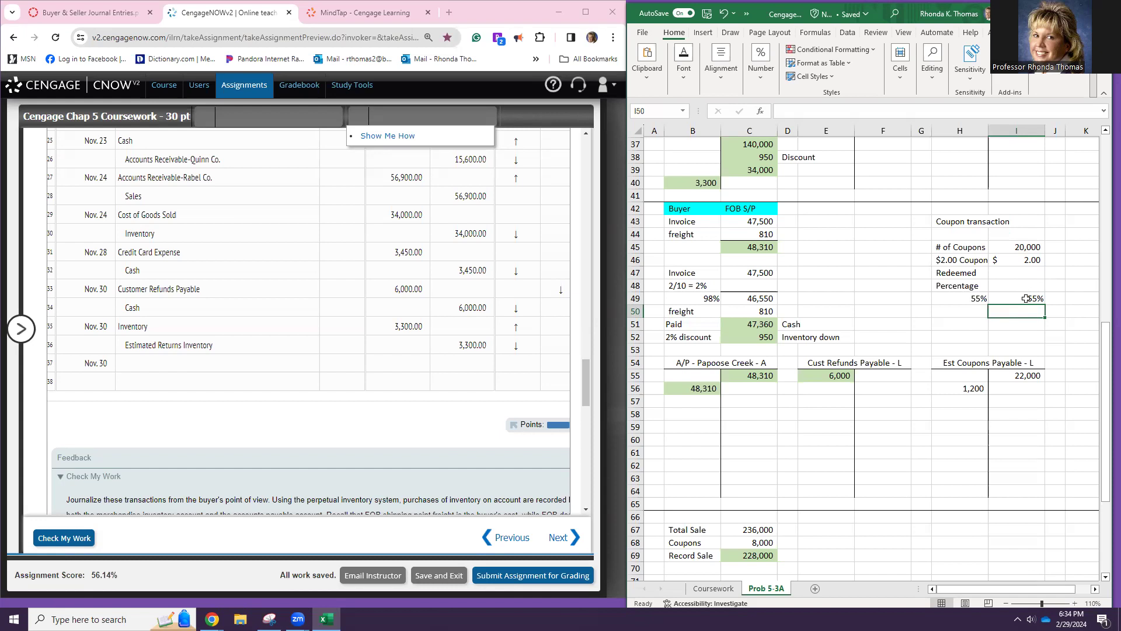
- Enter =I45*I46*I49 in I50, confirm the 22,000 result, and begin an 'Est Coupon' label
type("=")
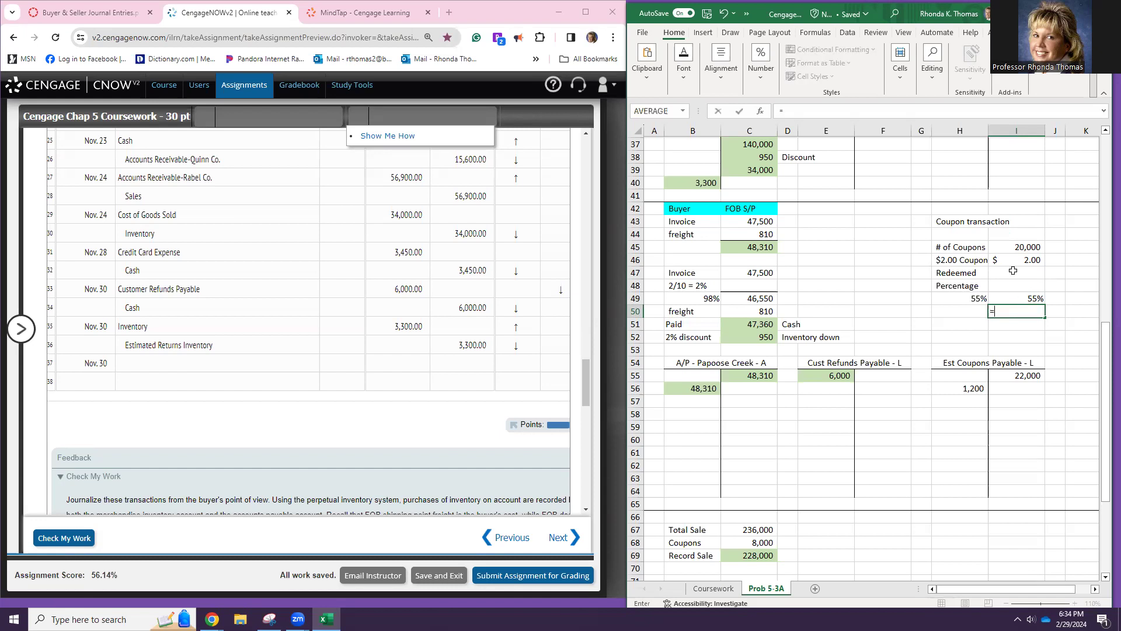
left_click(1019, 250)
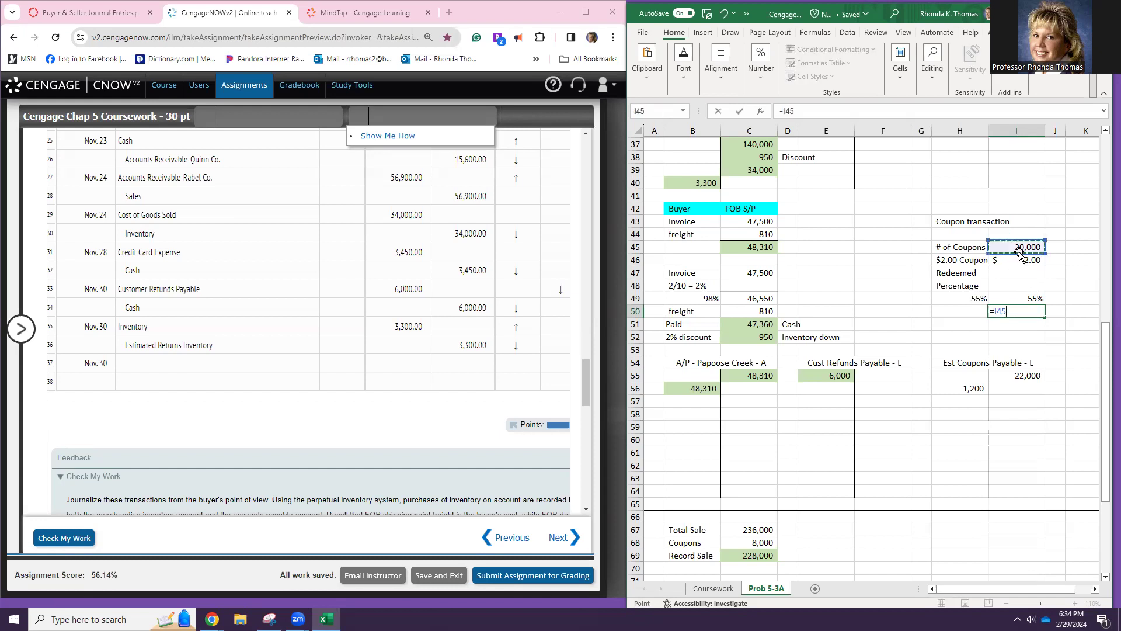
type("*")
left_click(1019, 260)
type("*")
left_click(1008, 297)
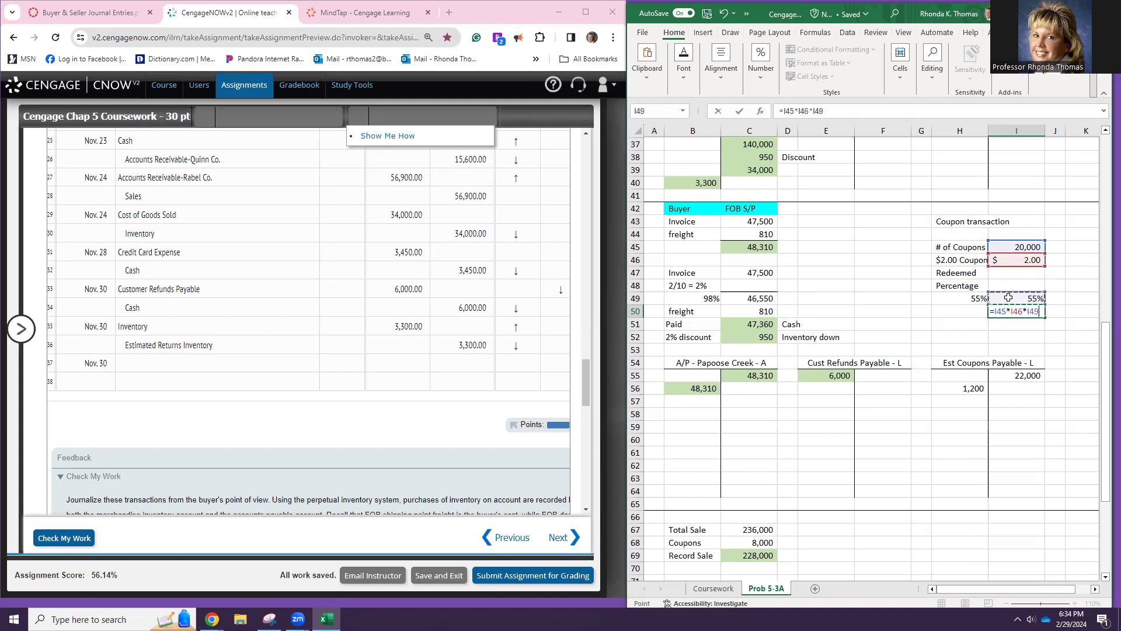
key("Return")
double_click(1010, 312)
key("Return")
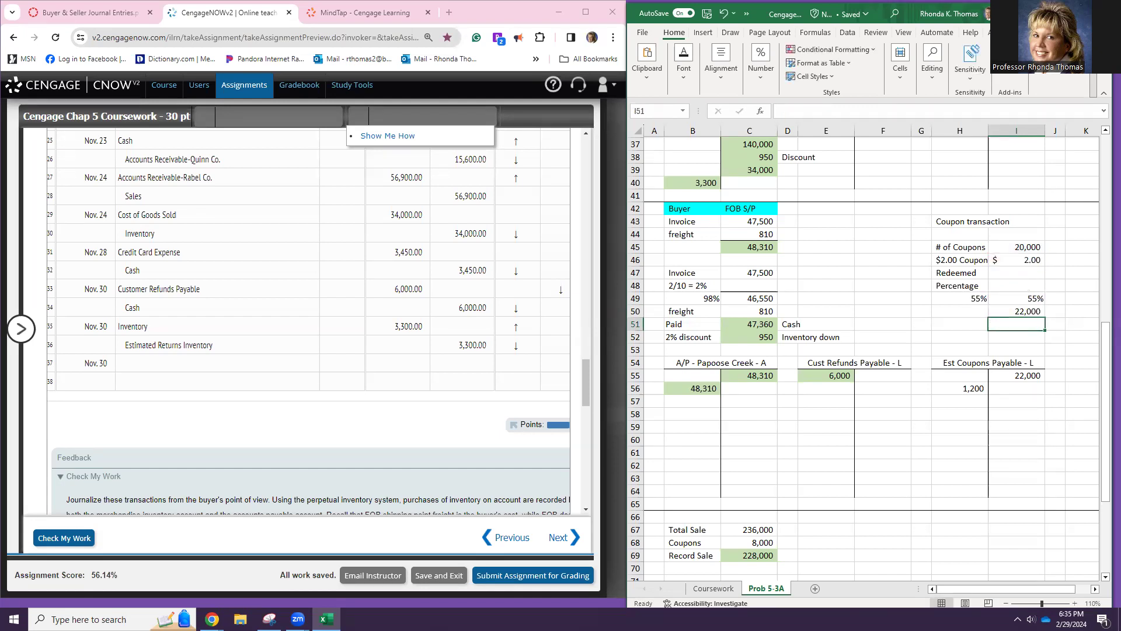
left_click(961, 312)
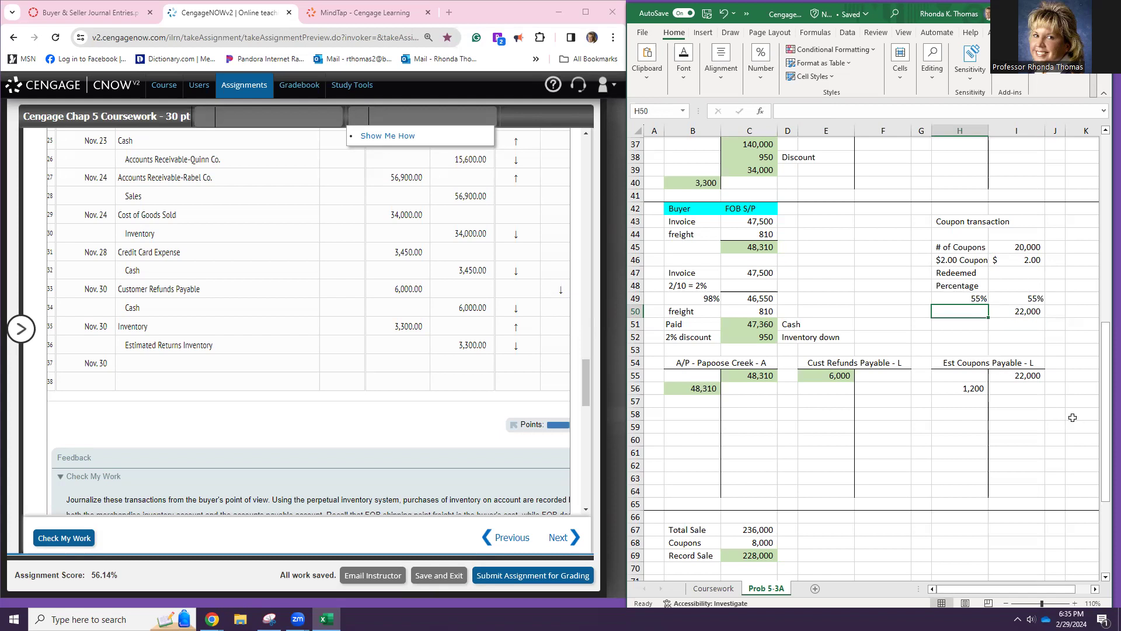
type("Est Coupon")
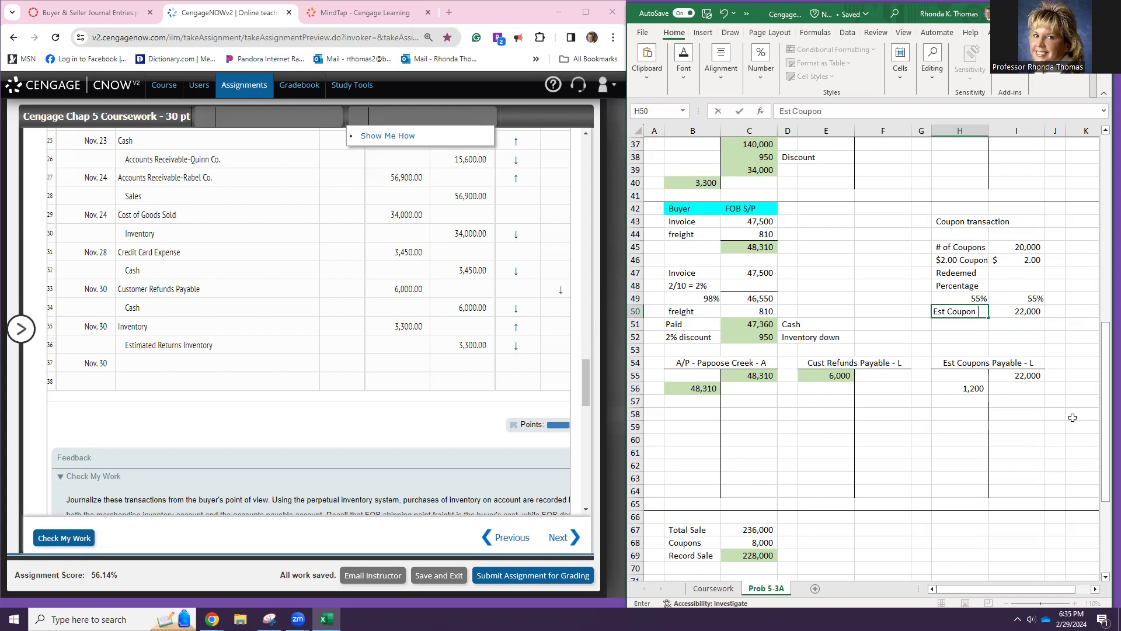
- Finish the 'Est Coupon Payable' label and move the 22,000 result down to I51
key("Return")
type("Payable")
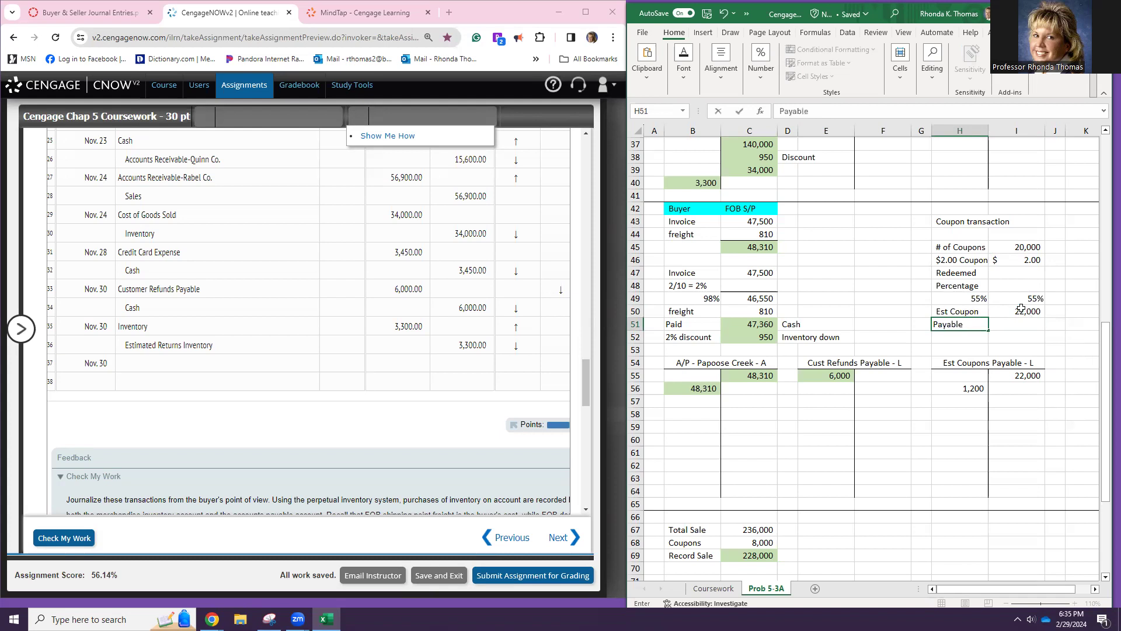
left_click(1022, 311)
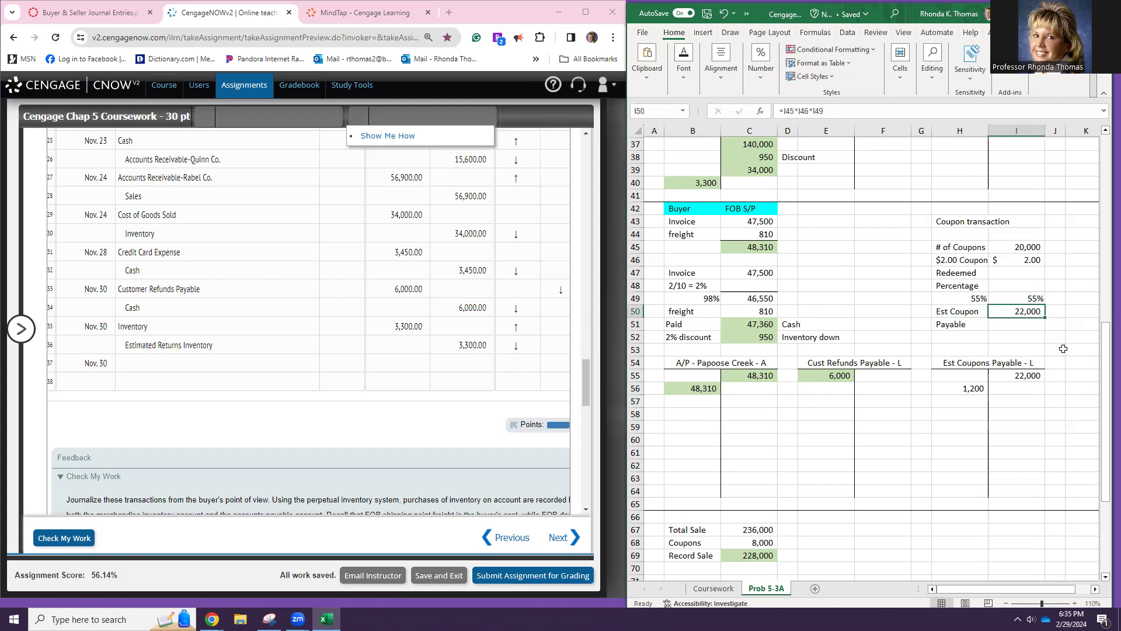
key("ctrl+c")
left_click(1017, 324)
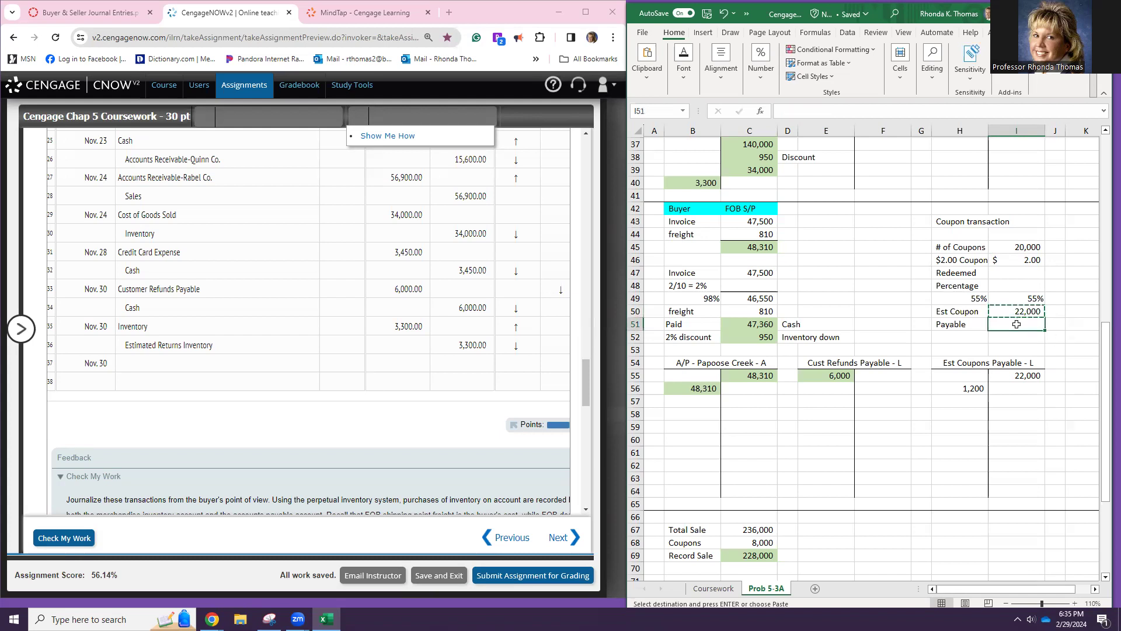
key("ctrl+v")
left_click(1038, 350)
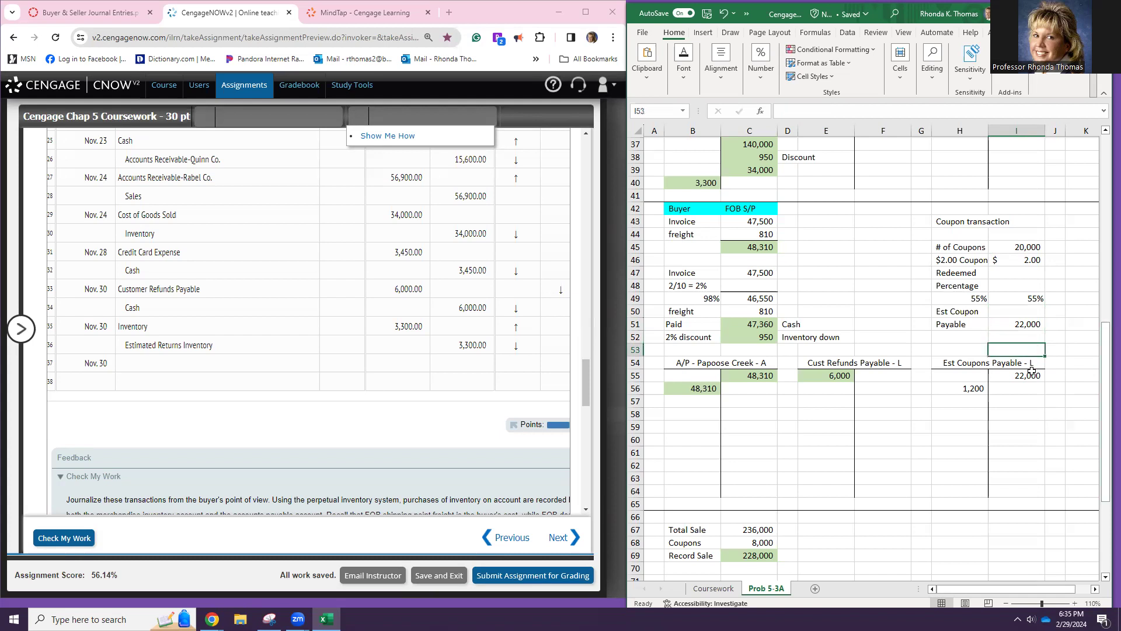
left_click(1019, 327)
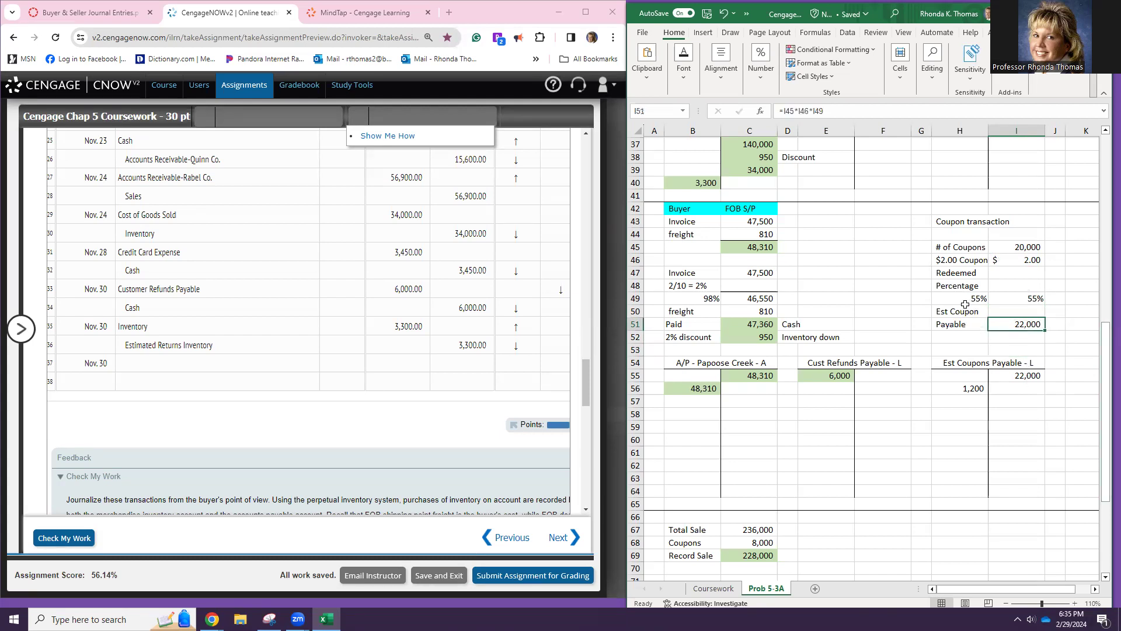
- Shade the label, its 22,000 amount, and the T-account's 22,000 credit green
left_click_drag(965, 310, 1020, 325)
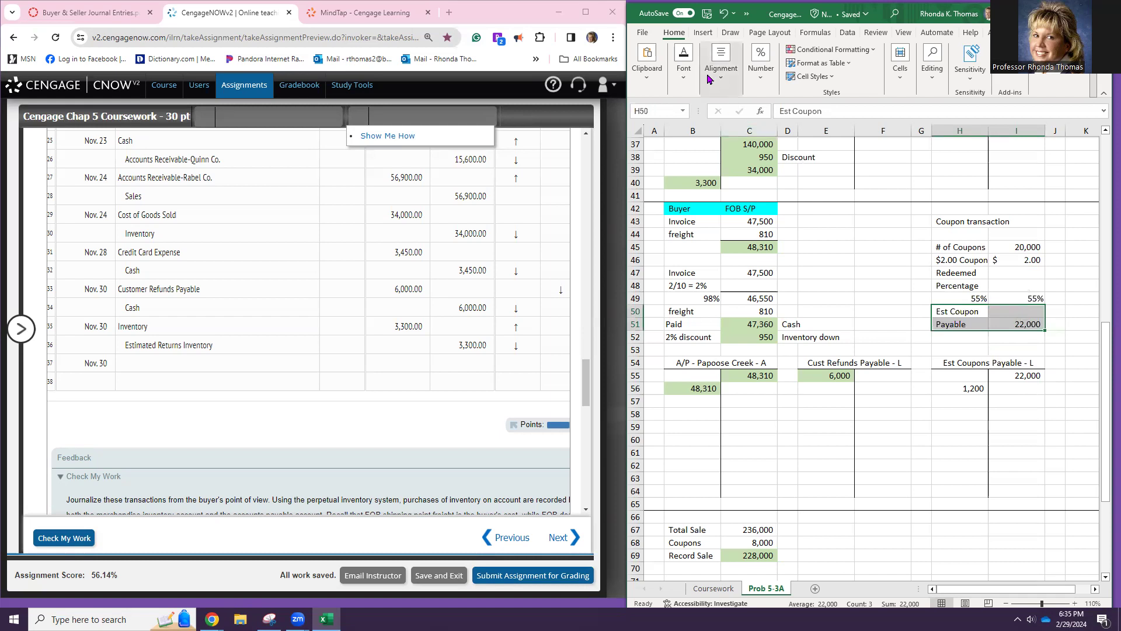
left_click(684, 61)
left_click(765, 132)
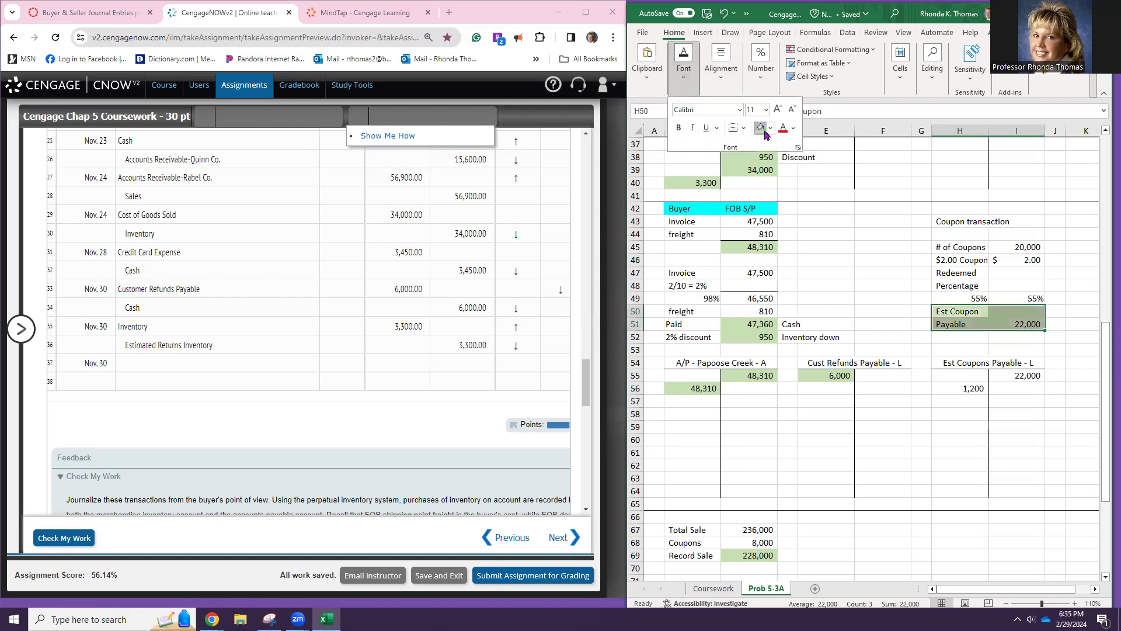
left_click(1020, 376)
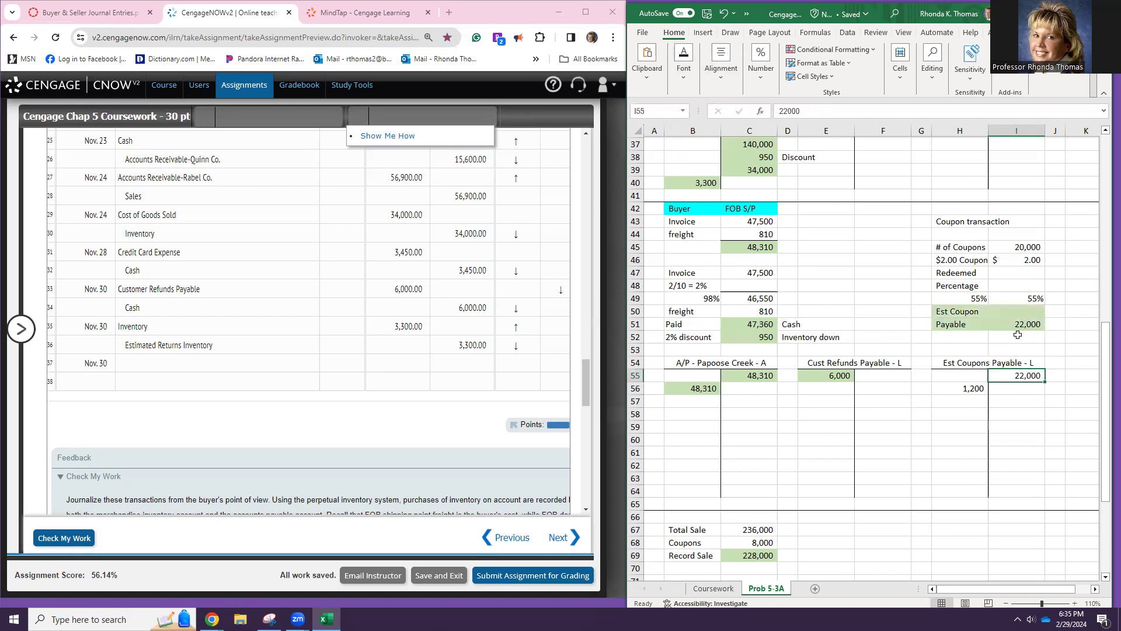
left_click(687, 73)
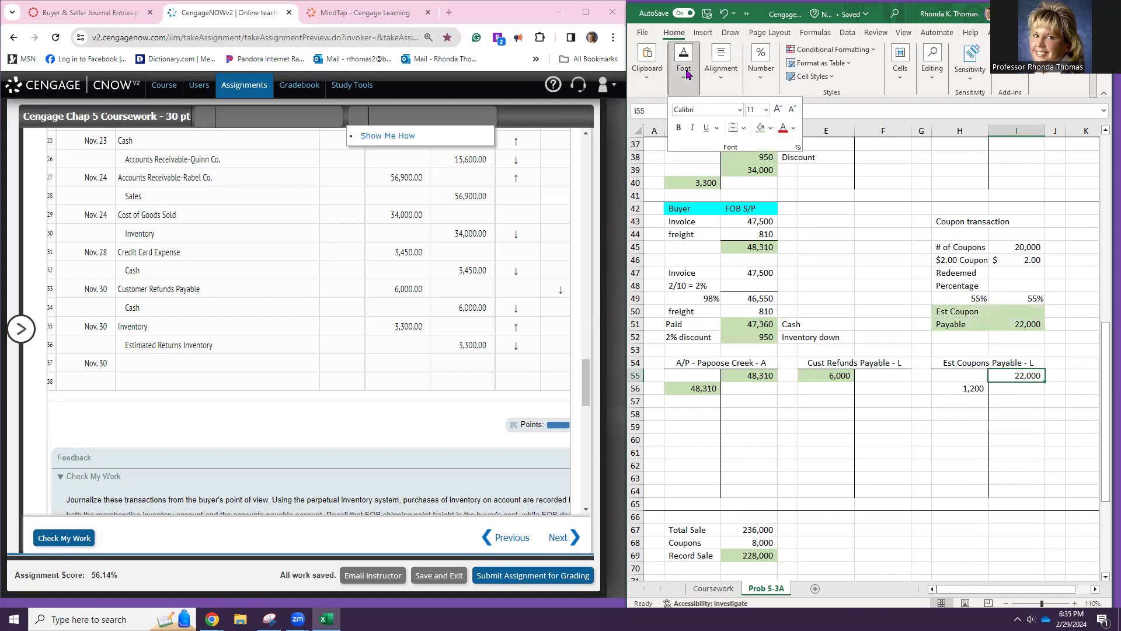
left_click(760, 128)
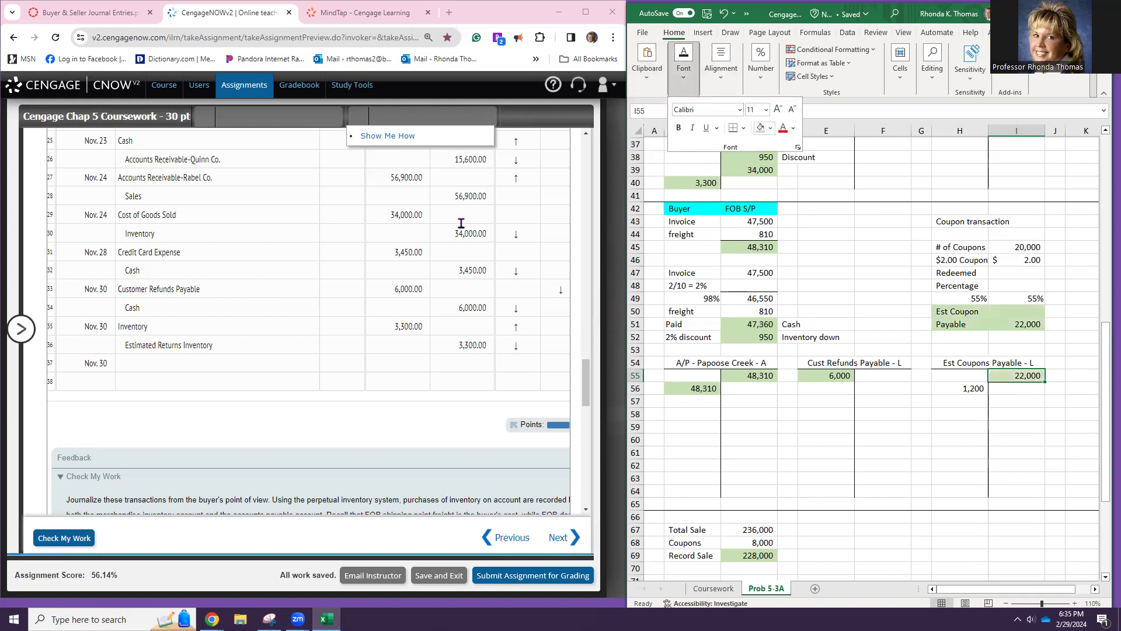
left_click(233, 381)
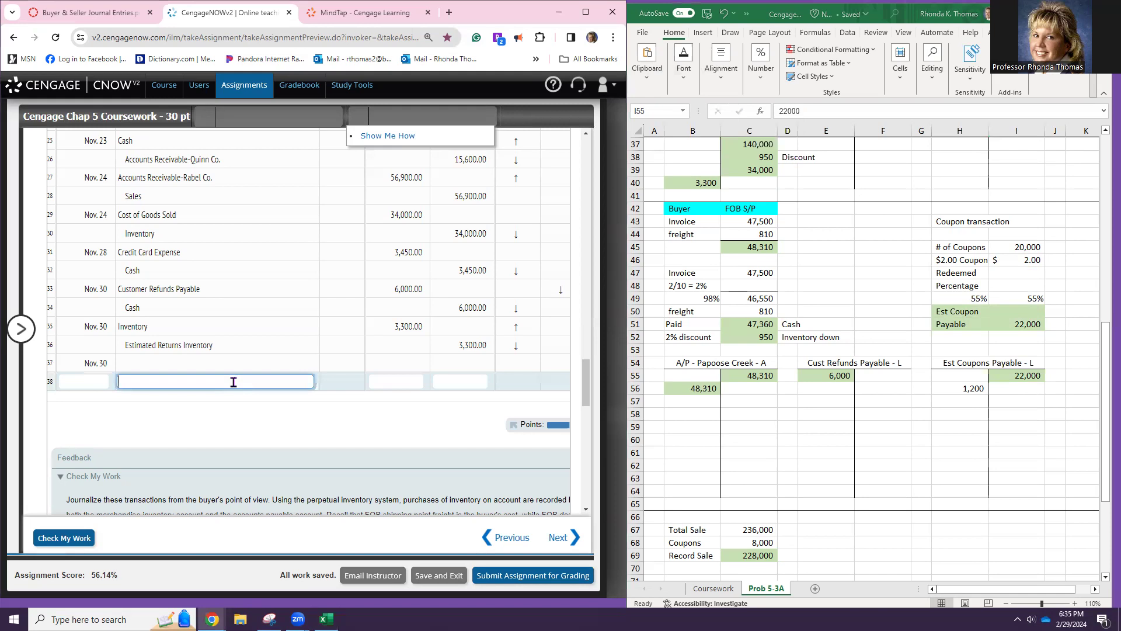
- Copy the Estimated Coupons Payable account name from the chart of accounts
scroll(138, 231, "up", 10)
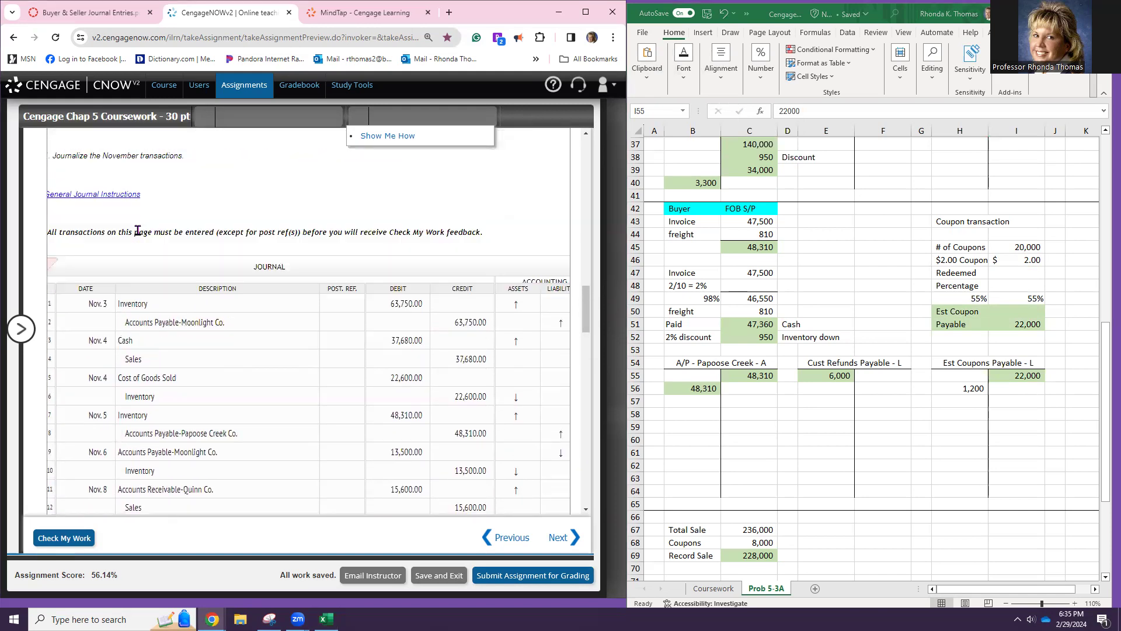
scroll(138, 232, "up", 5)
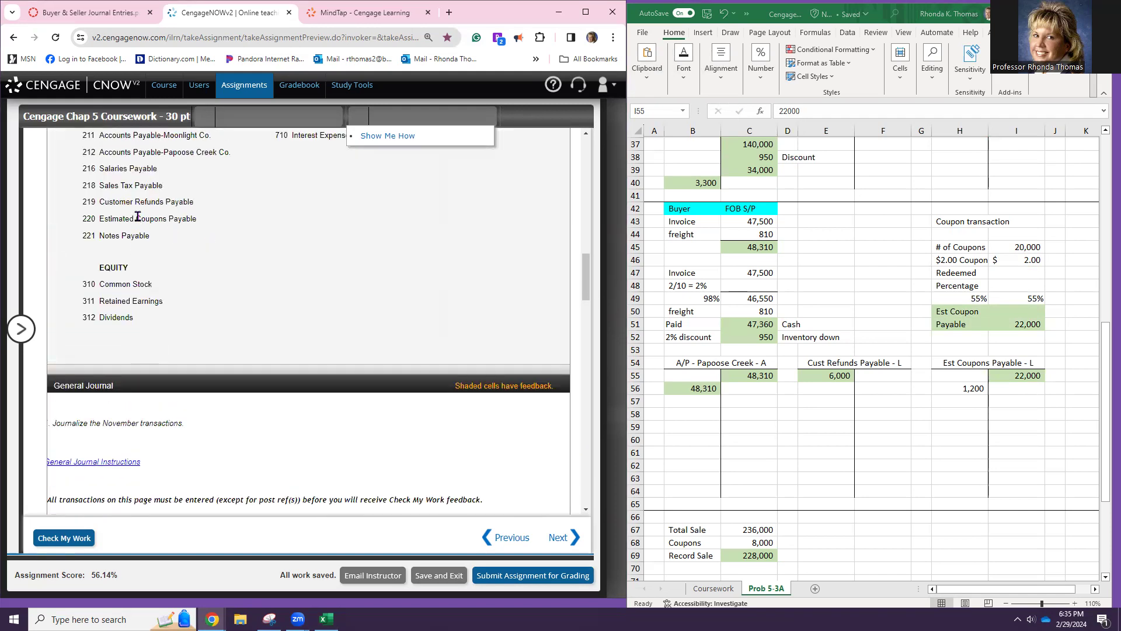
triple_click(138, 217)
key("ctrl+c")
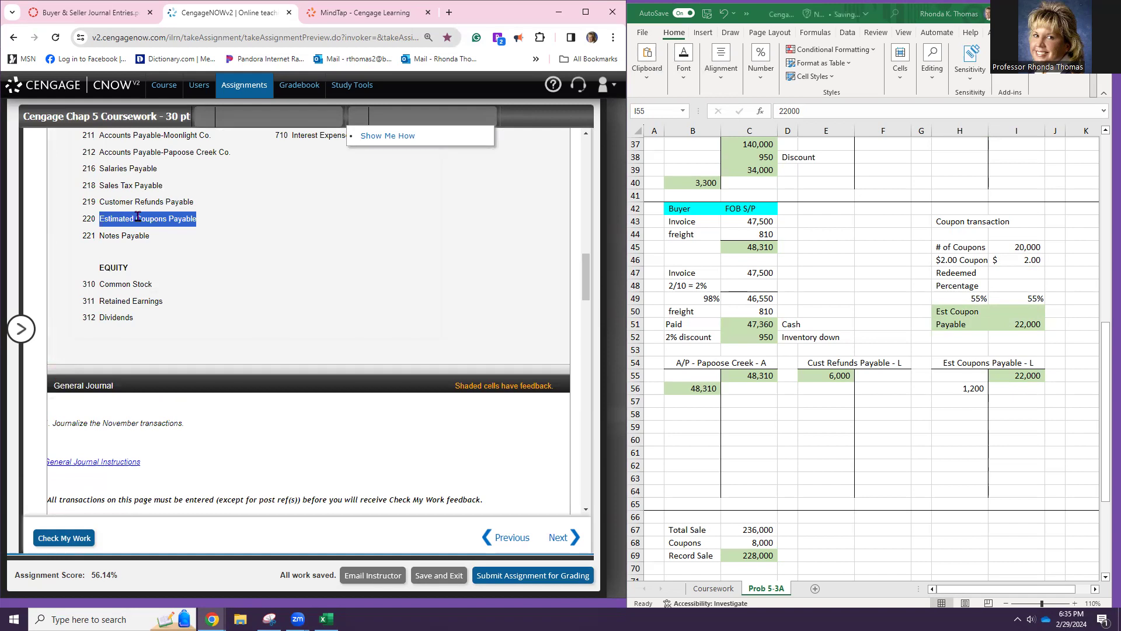
scroll(238, 291, "down", 3)
scroll(240, 289, "down", 15)
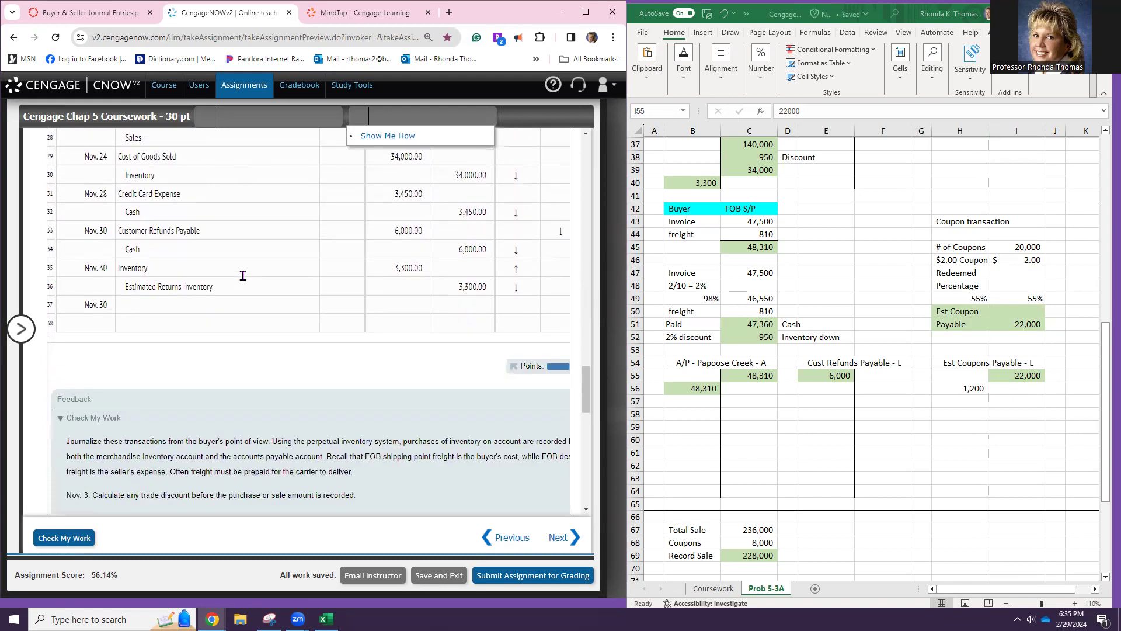
- Paste Estimated Coupons Payable into journal row 38 and credit it 22,000.00
left_click(238, 321)
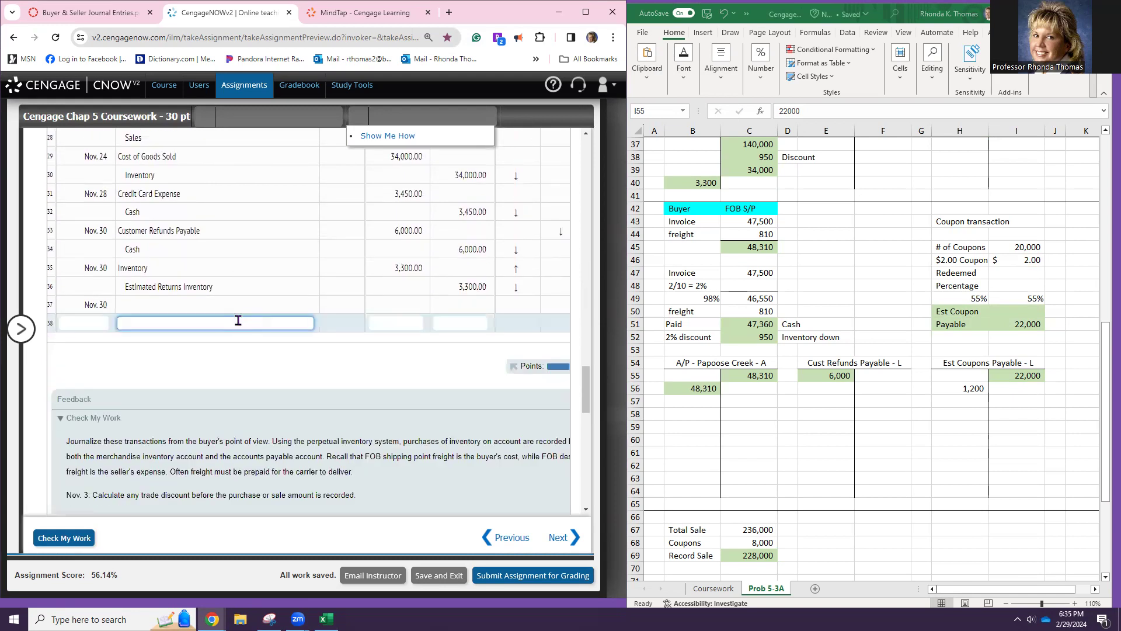
key("ctrl+v")
left_click(452, 318)
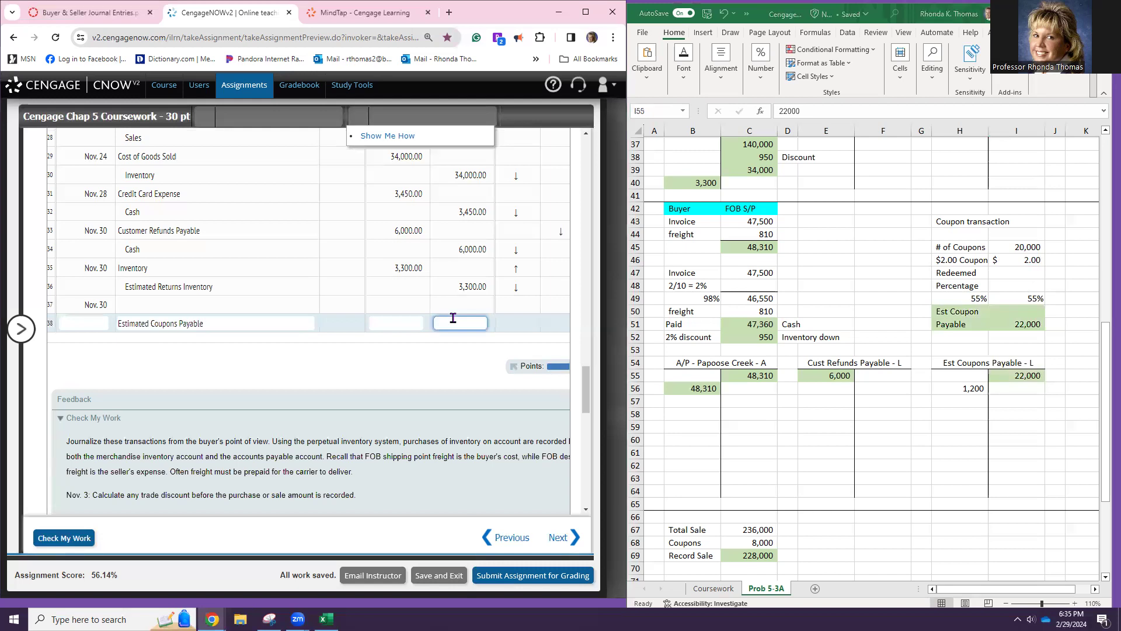
type("22000")
key("Return")
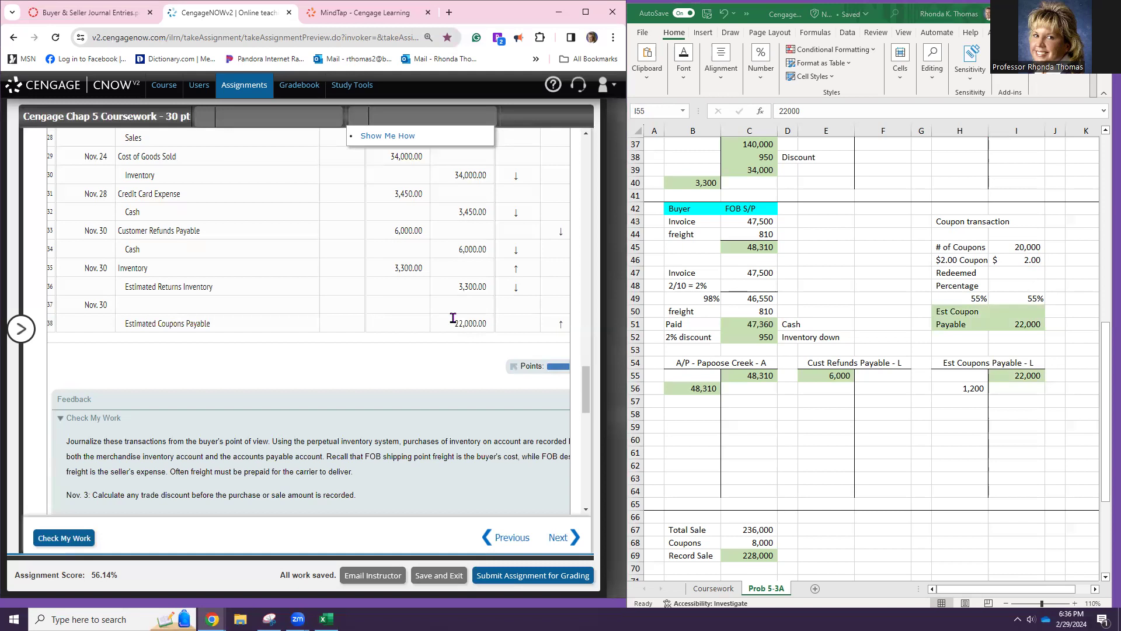
left_click(975, 338)
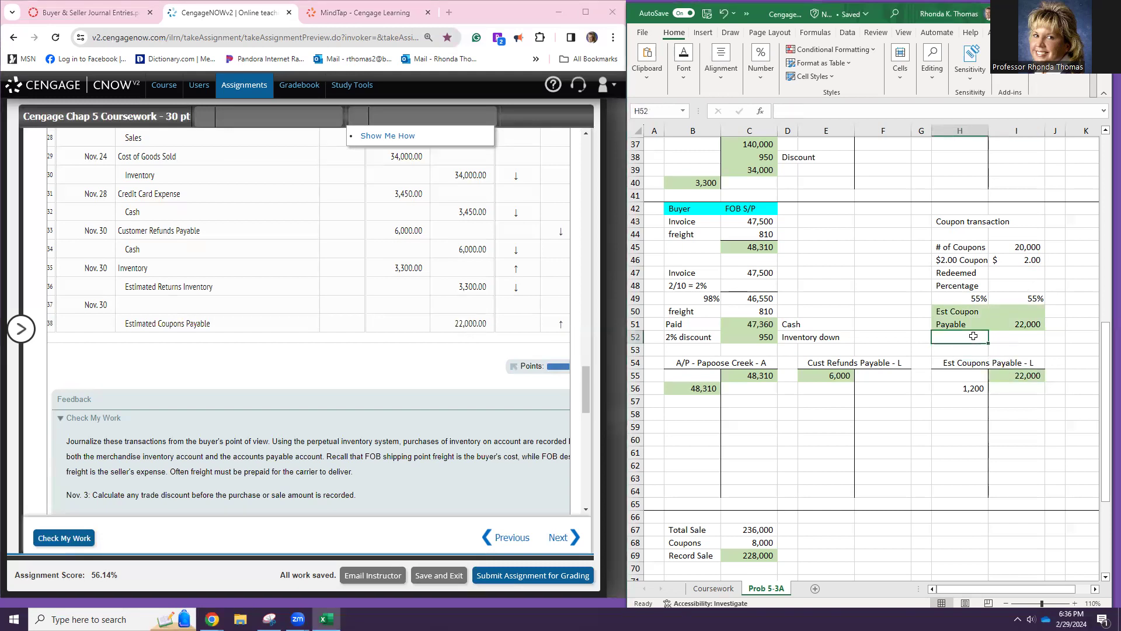
- Add a Sales label in H52 with amount =I51 (22,000) in I52
type("Sales")
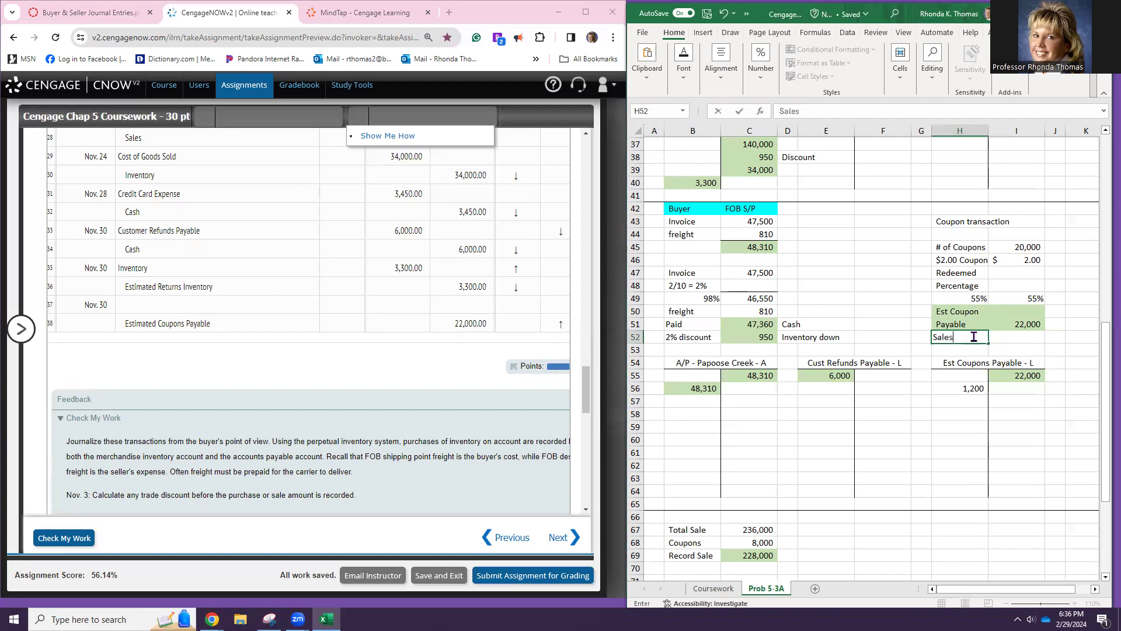
key("Tab")
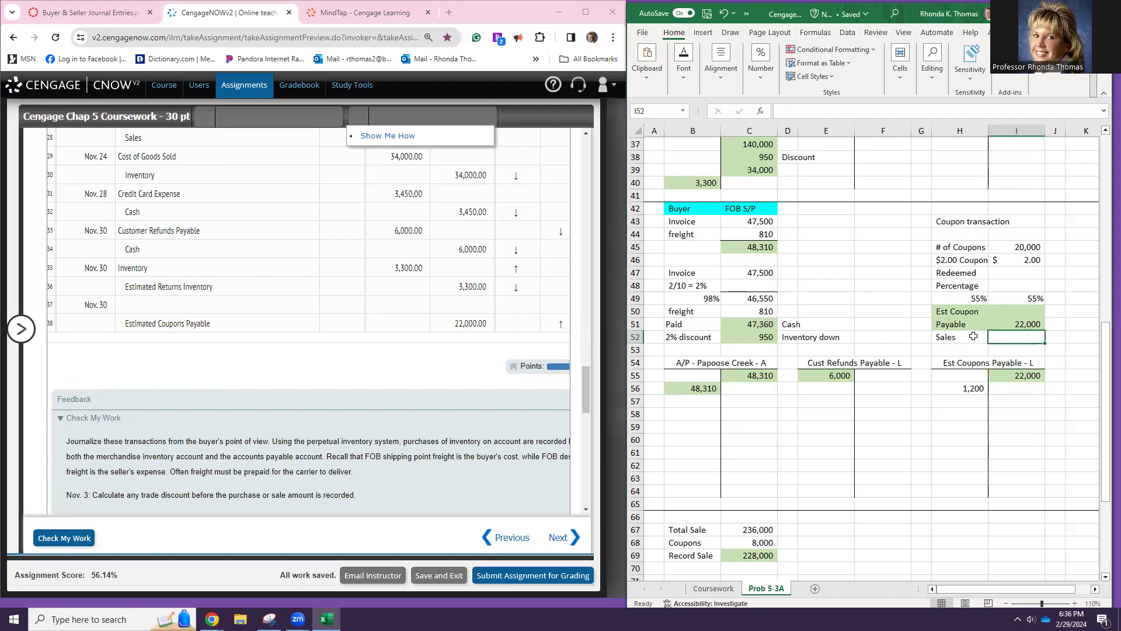
type("=")
left_click(992, 320)
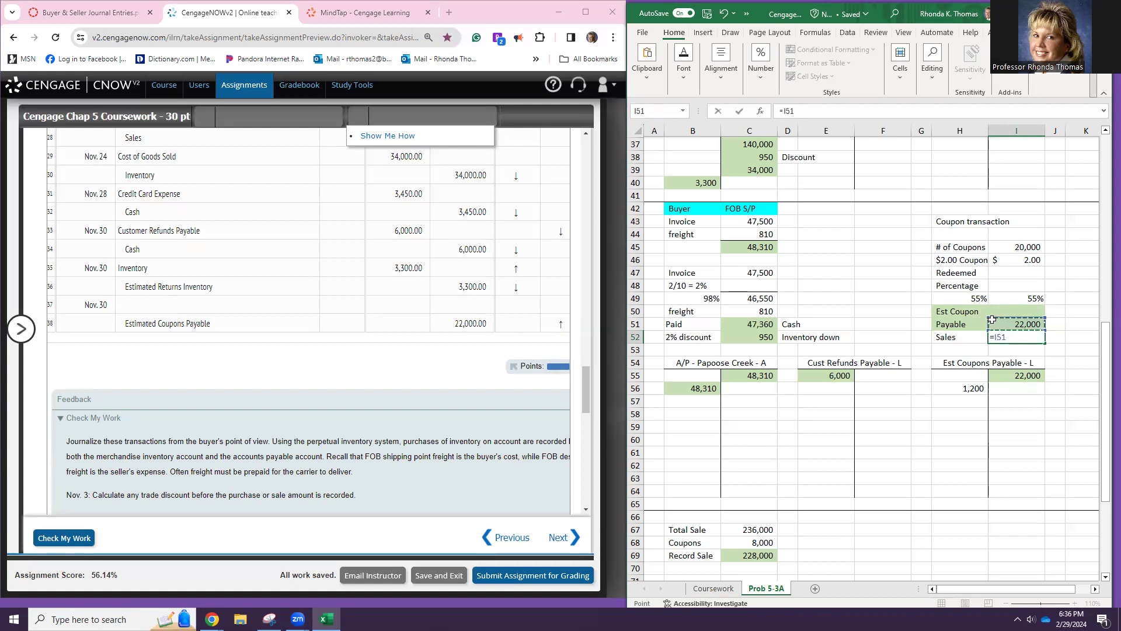
key("Return")
- Shade the 22,000 debit in the Sales T-account (B79) green
scroll(936, 396, "up", 12)
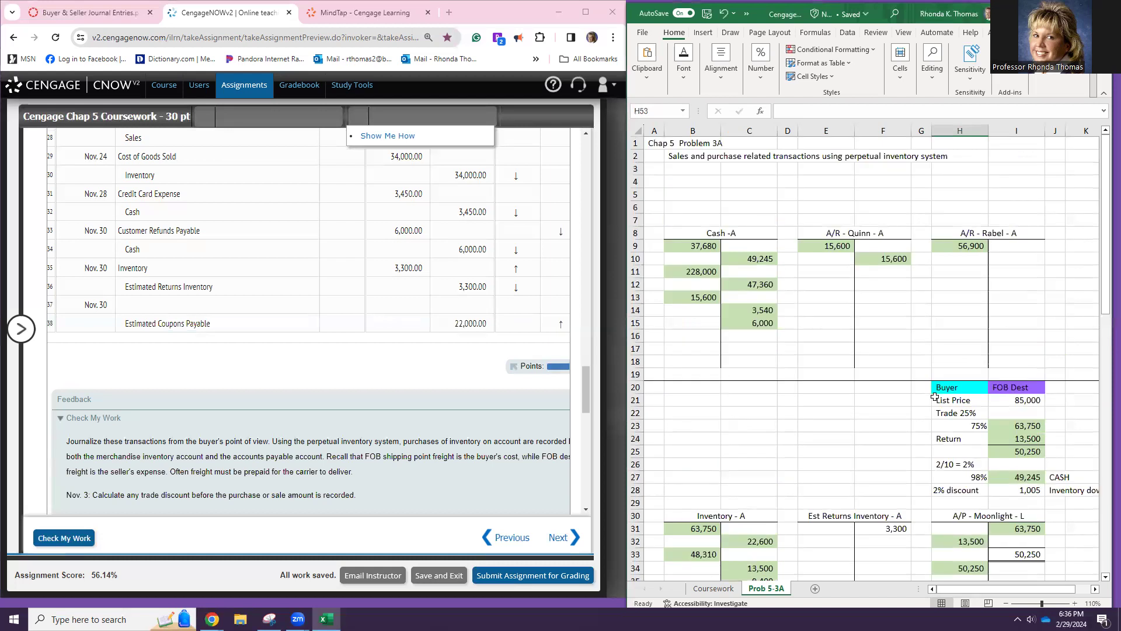
scroll(935, 397, "down", 16)
scroll(929, 394, "down", 3)
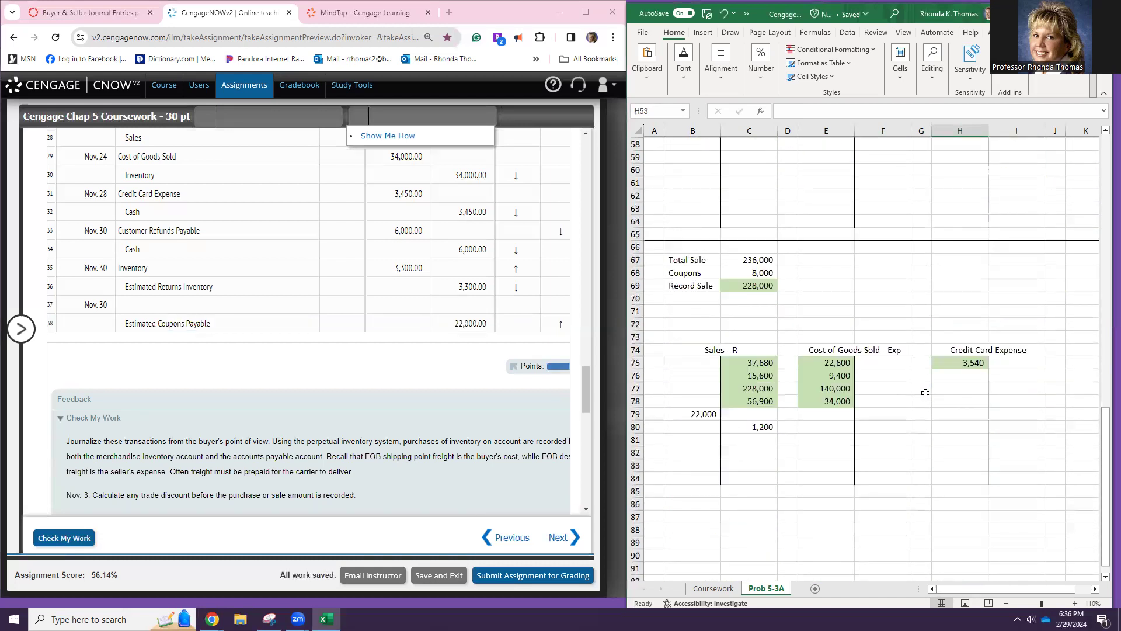
left_click(705, 415)
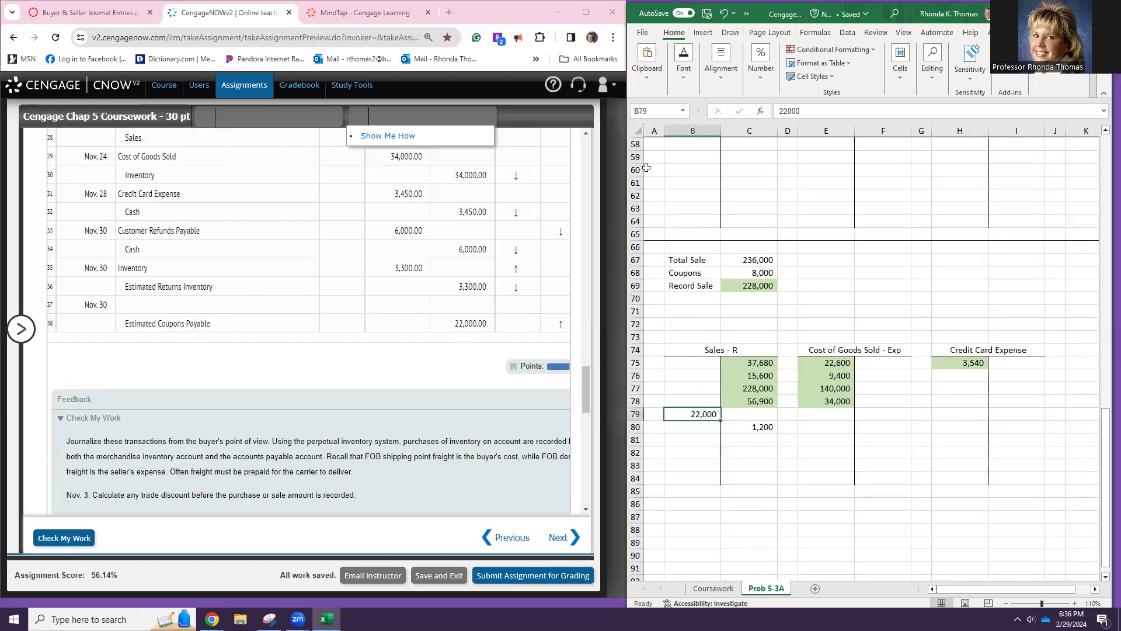
left_click(684, 58)
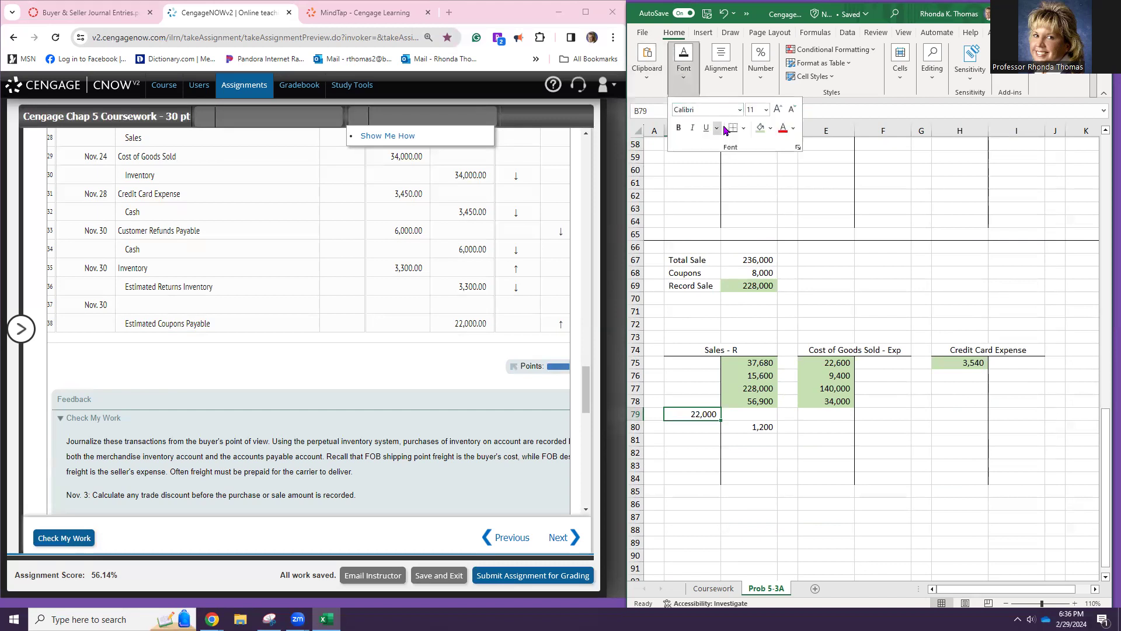
left_click(760, 127)
left_click(248, 302)
- Debit Sales 22,000 on the Nov. 30 coupon line and check the work
type("Sales")
key("Tab")
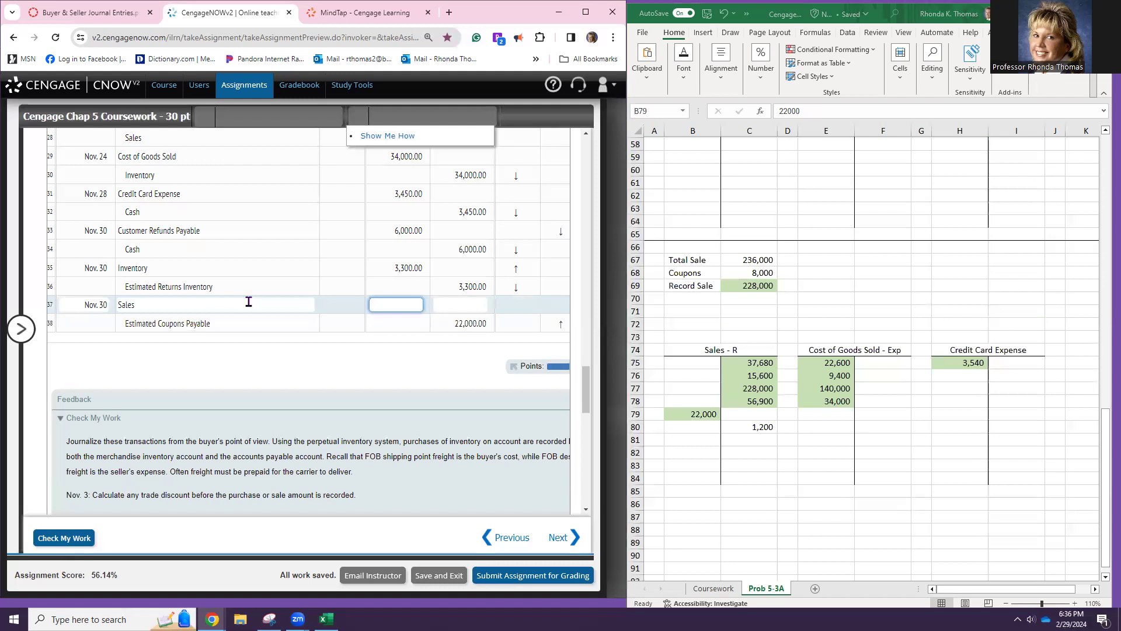
type("22000")
key("Return")
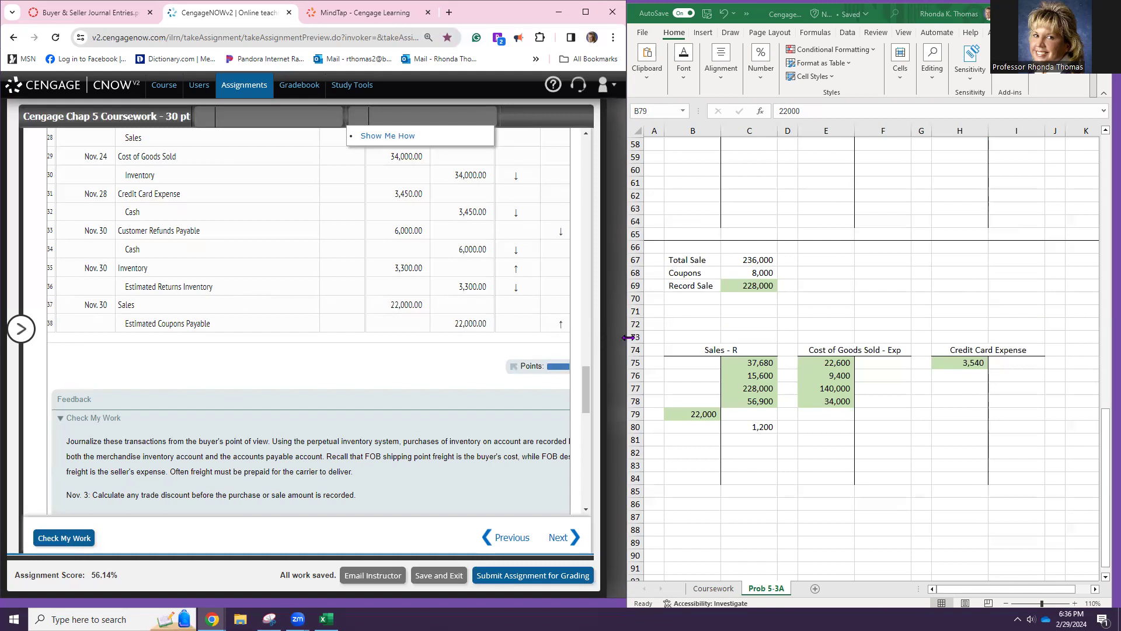
left_click_drag(628, 337, 681, 338)
scroll(479, 395, "down", 10)
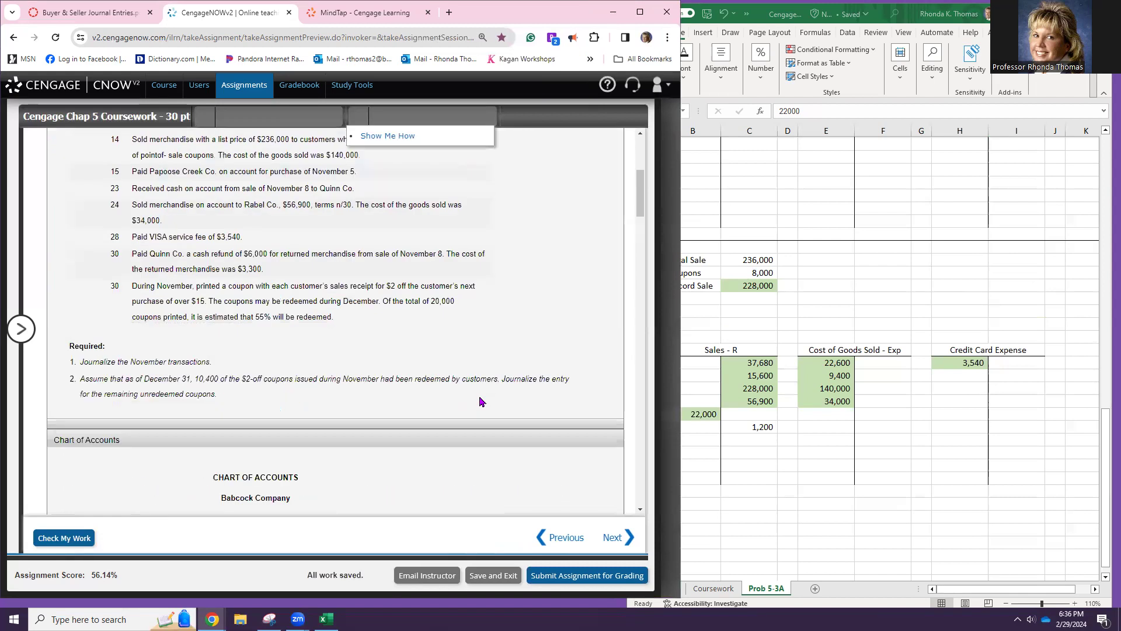
scroll(480, 399, "down", 15)
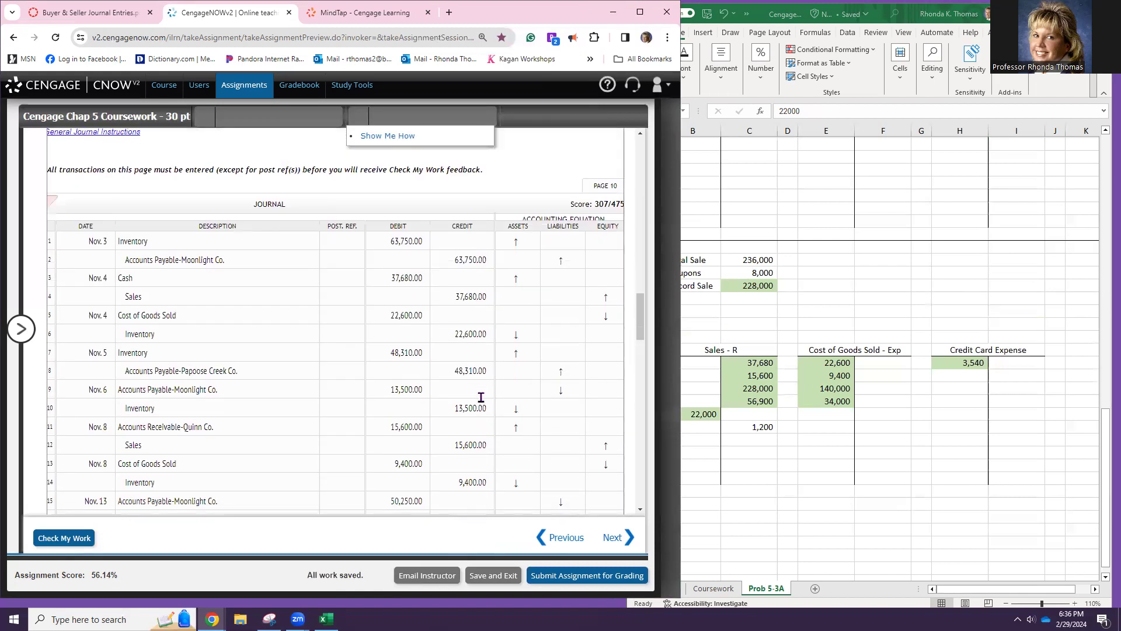
left_click(51, 538)
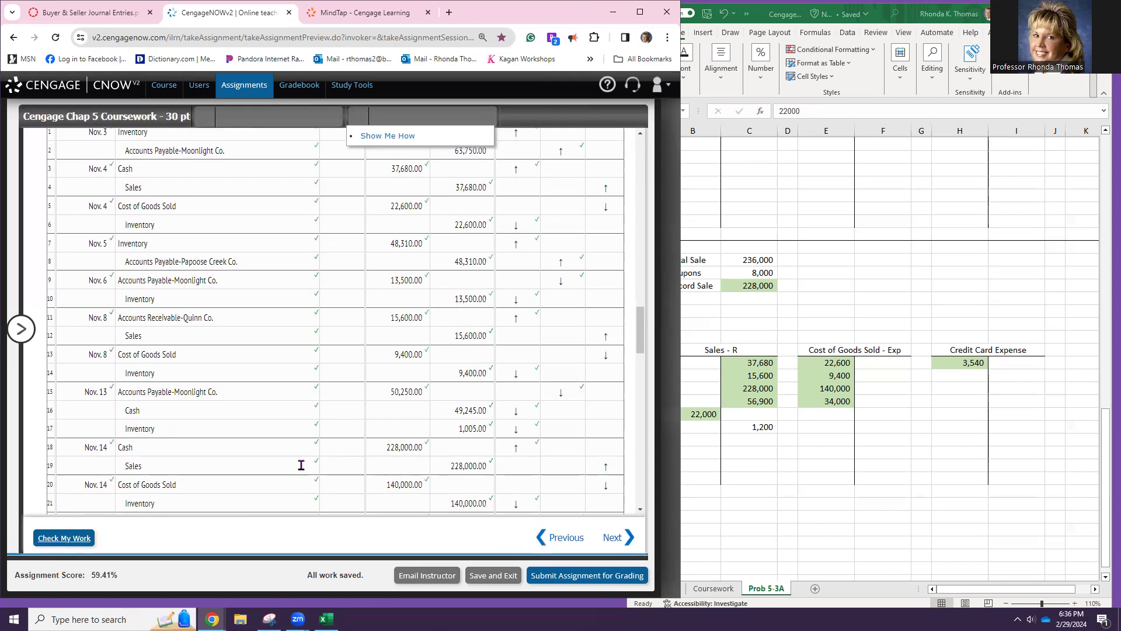
- Correct the Nov. 28 Credit Card Expense debit to 3,540
scroll(296, 456, "down", 3)
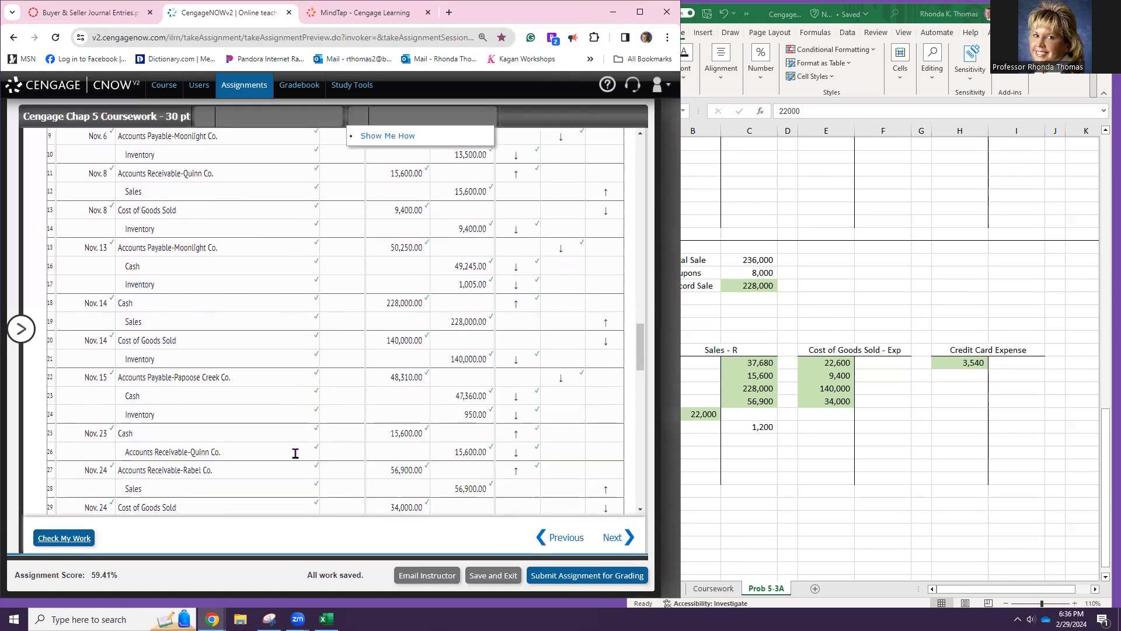
scroll(295, 453, "down", 2)
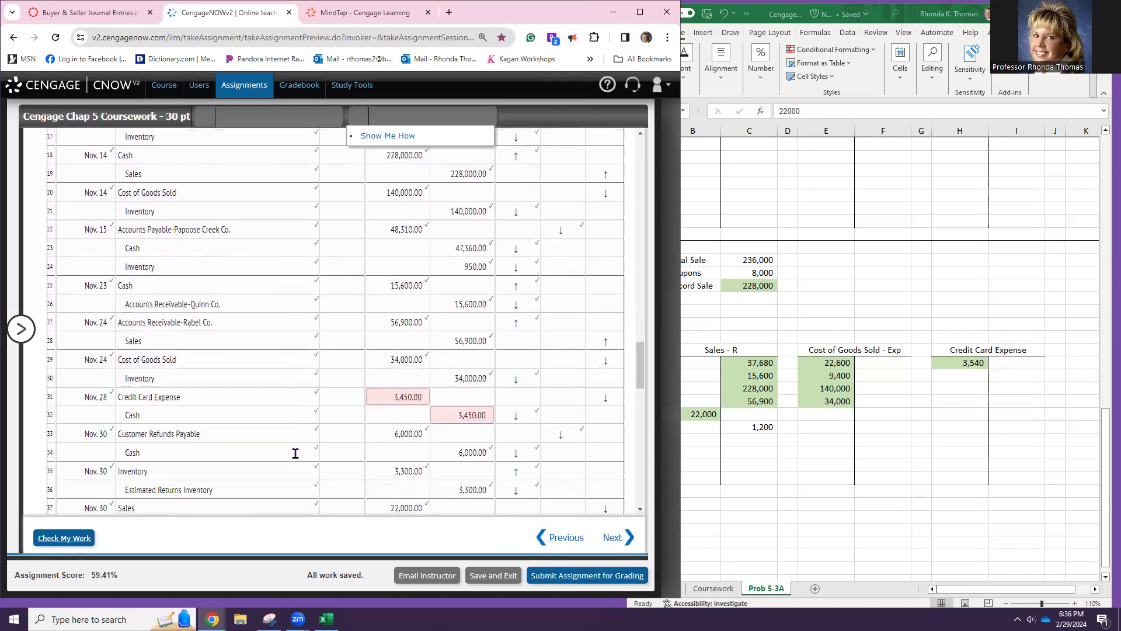
left_click(381, 399)
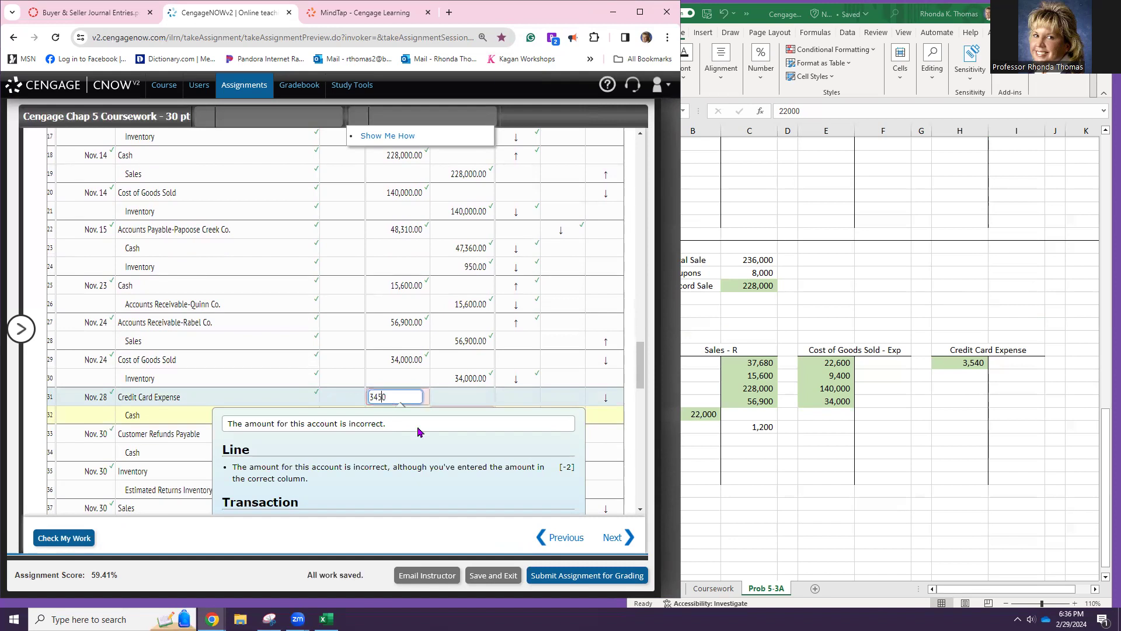
key("BackSpace")
type("5")
key("Tab")
- Correct the Nov. 28 Cash credit to 3,540 and recheck, scoring 94/94
left_click(435, 416)
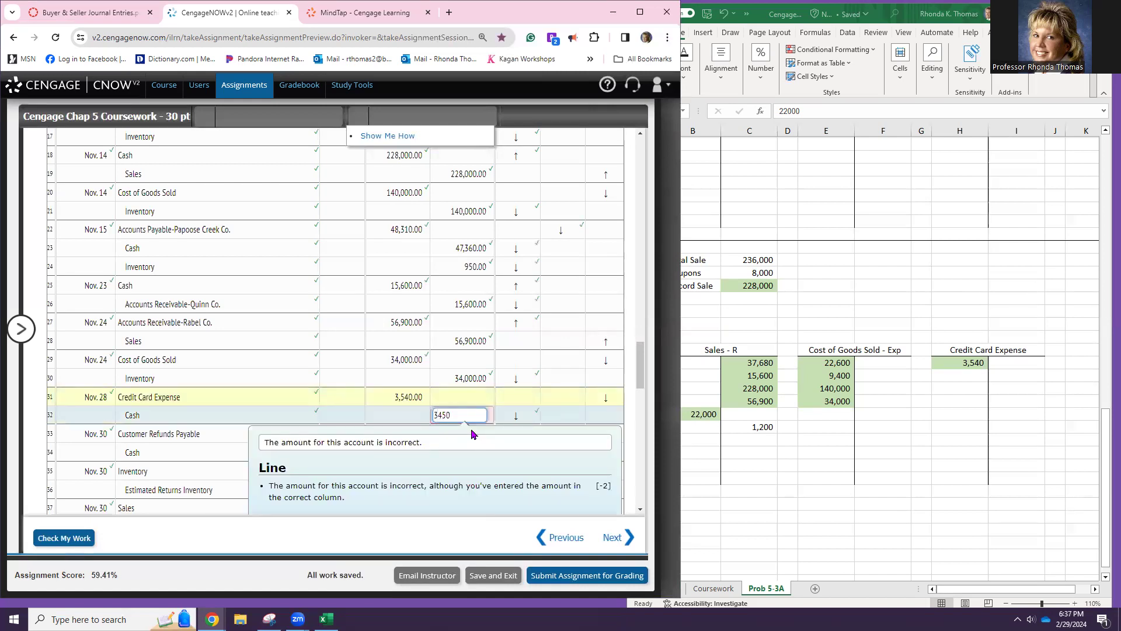
left_click(440, 415)
type("0")
left_click(664, 440)
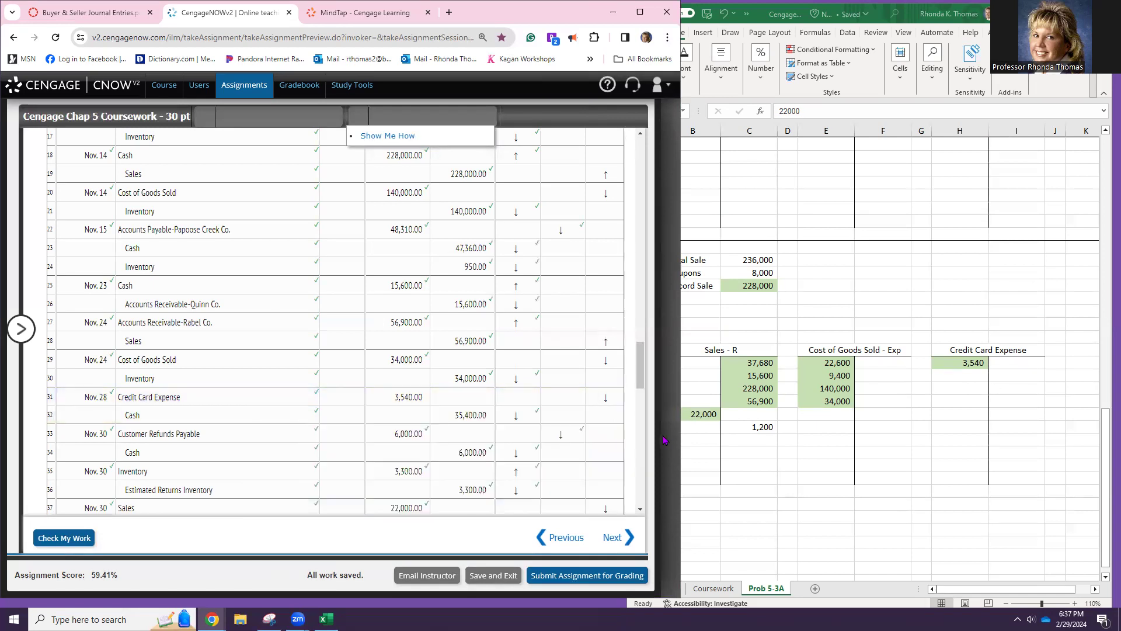
left_click(476, 413)
key("BackSpace")
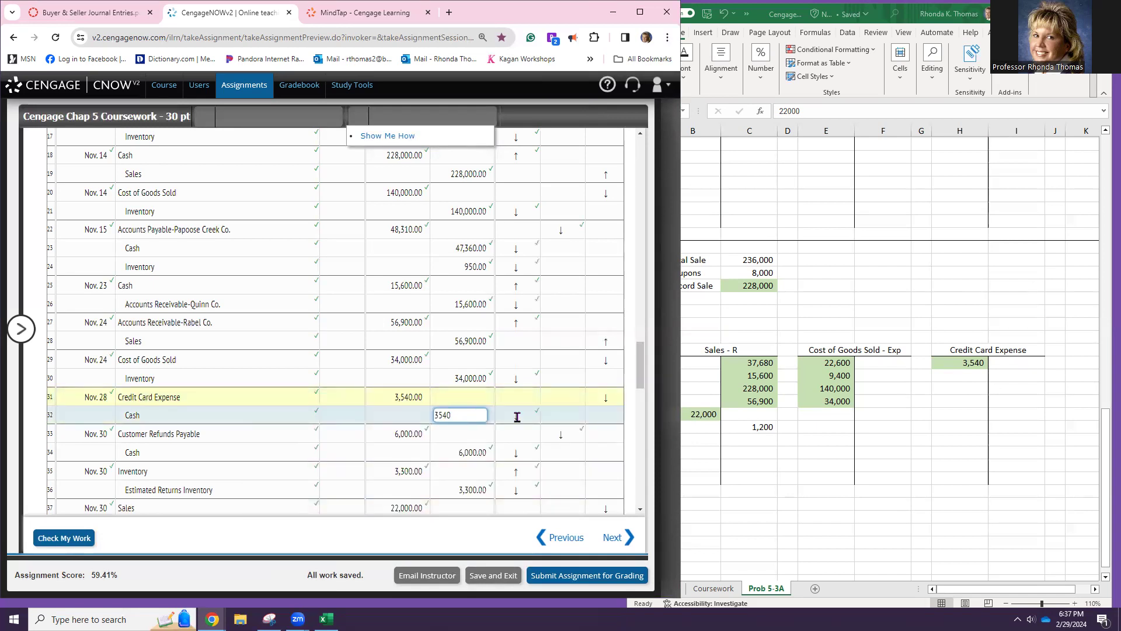
key("alt+Tab")
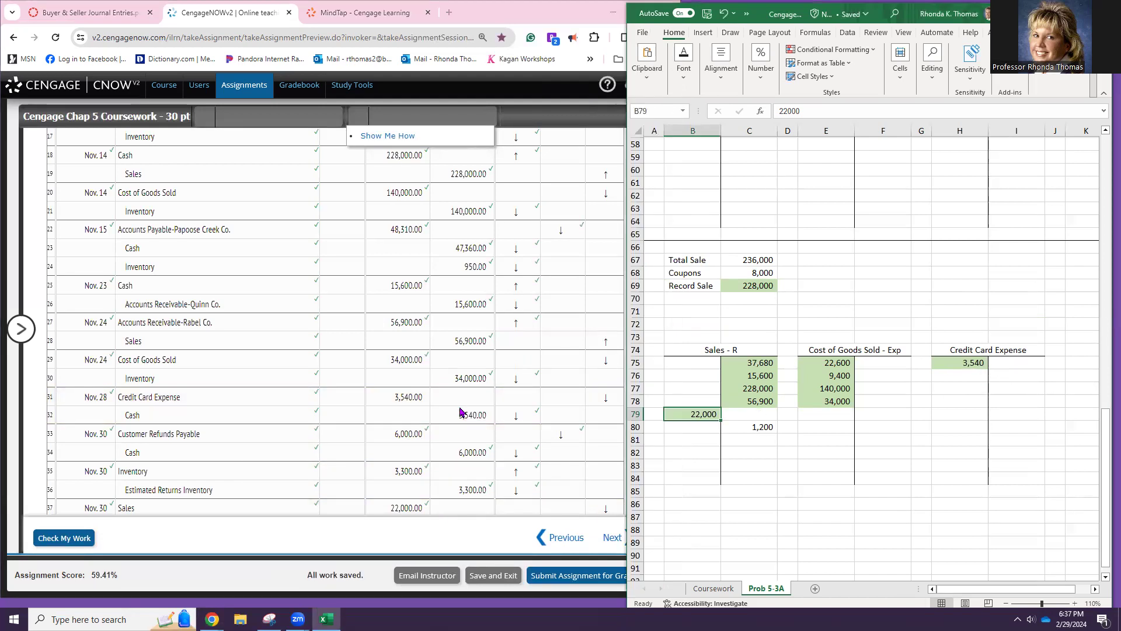
scroll(512, 423, "down", 3)
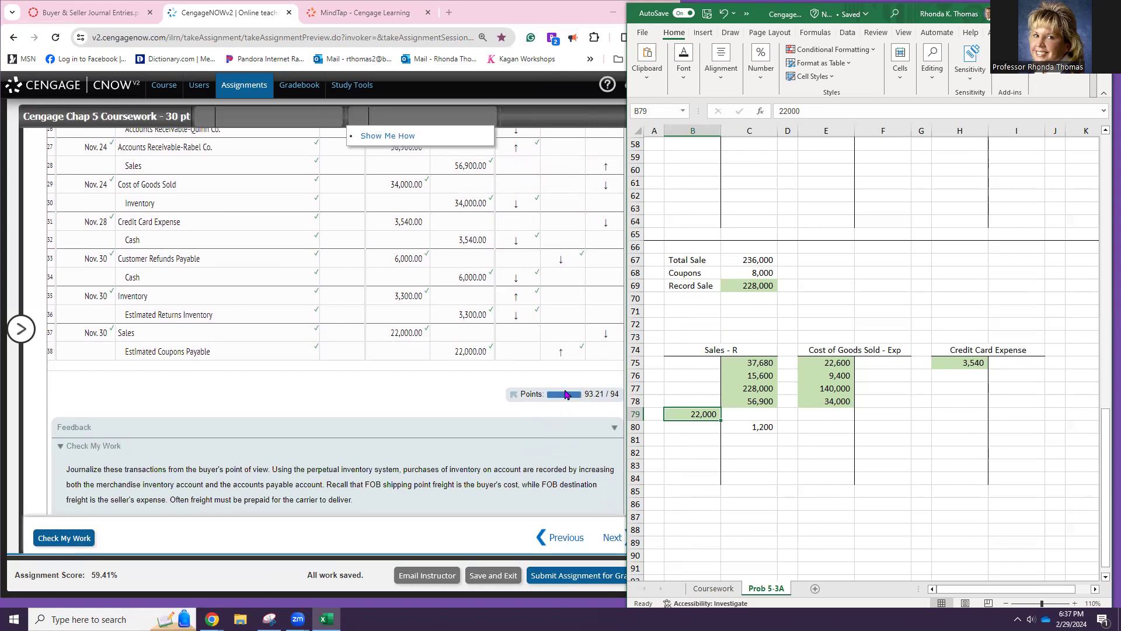
left_click(72, 547)
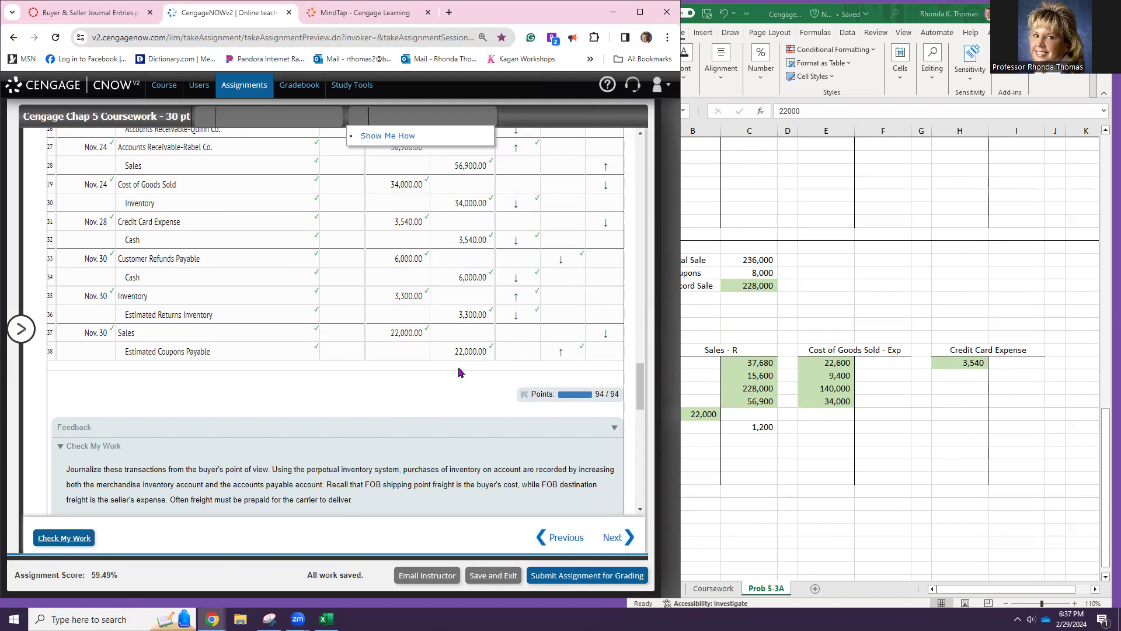
- Scroll past the feedback to part 2's unredeemed-coupons journal and activate its first Date box
scroll(458, 368, "up", 10)
scroll(440, 367, "up", 4)
scroll(439, 367, "down", 4)
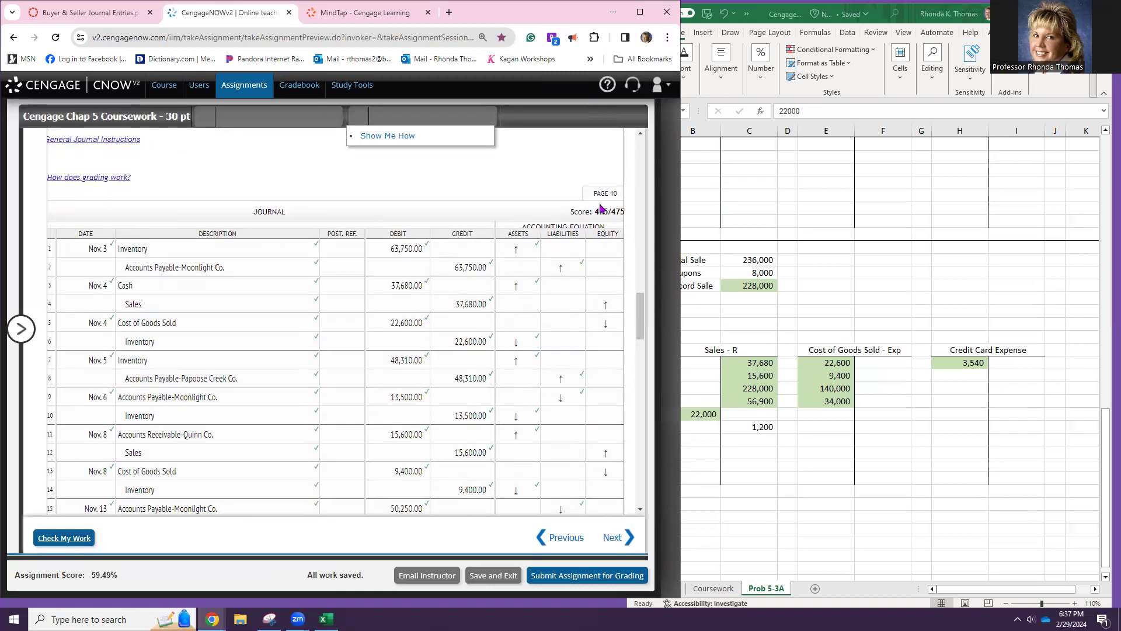
scroll(572, 267, "down", 12)
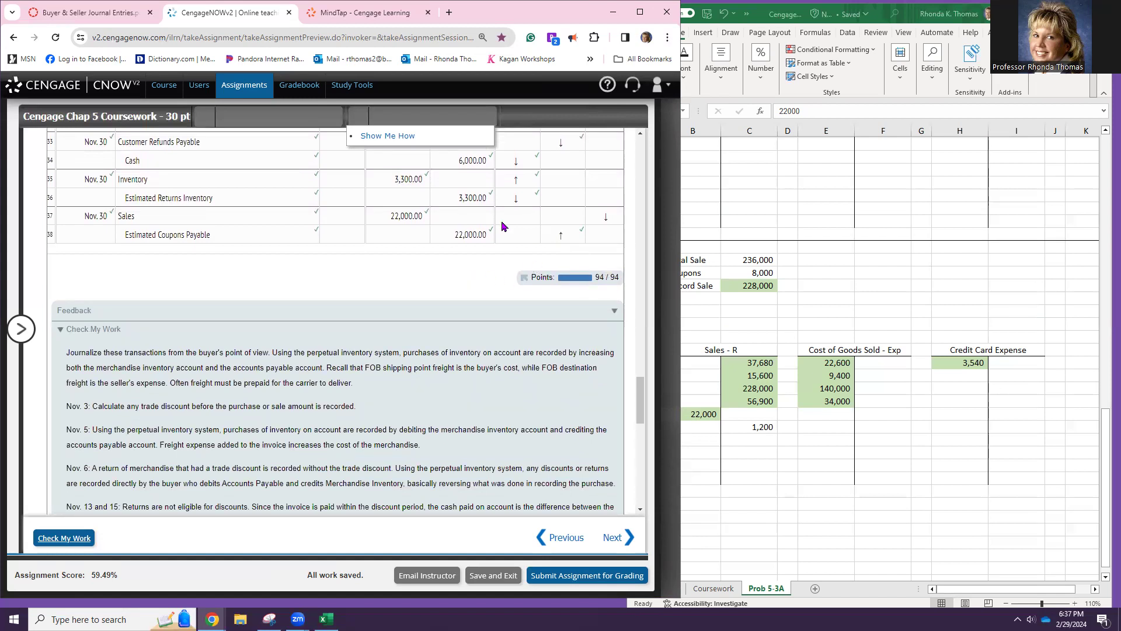
scroll(498, 282, "up", 5)
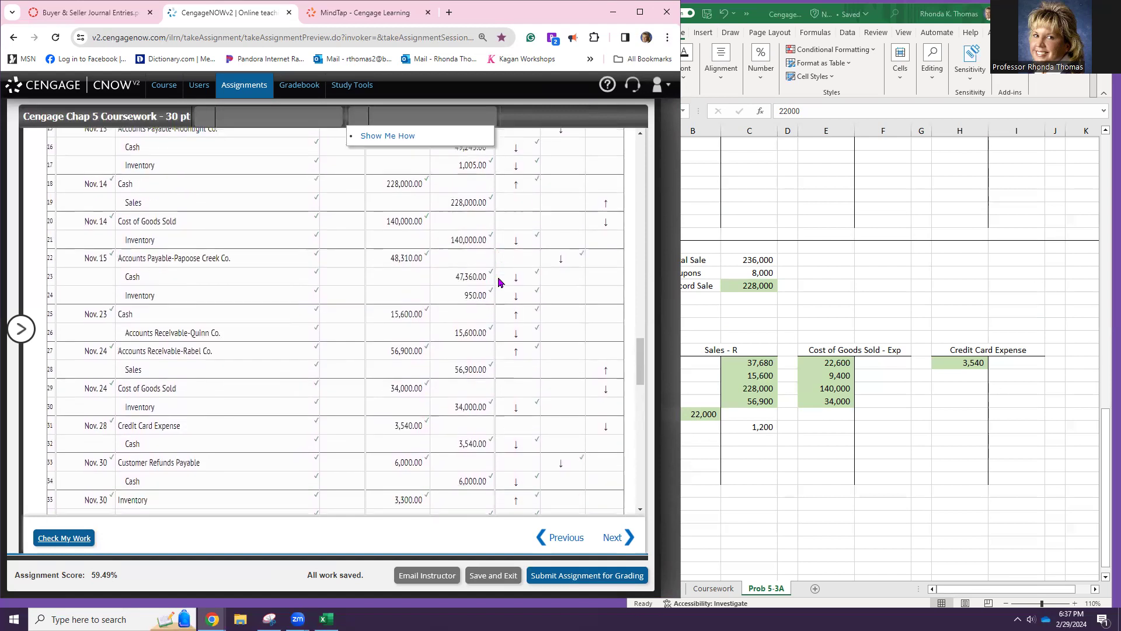
scroll(498, 283, "down", 1)
scroll(140, 343, "down", 8)
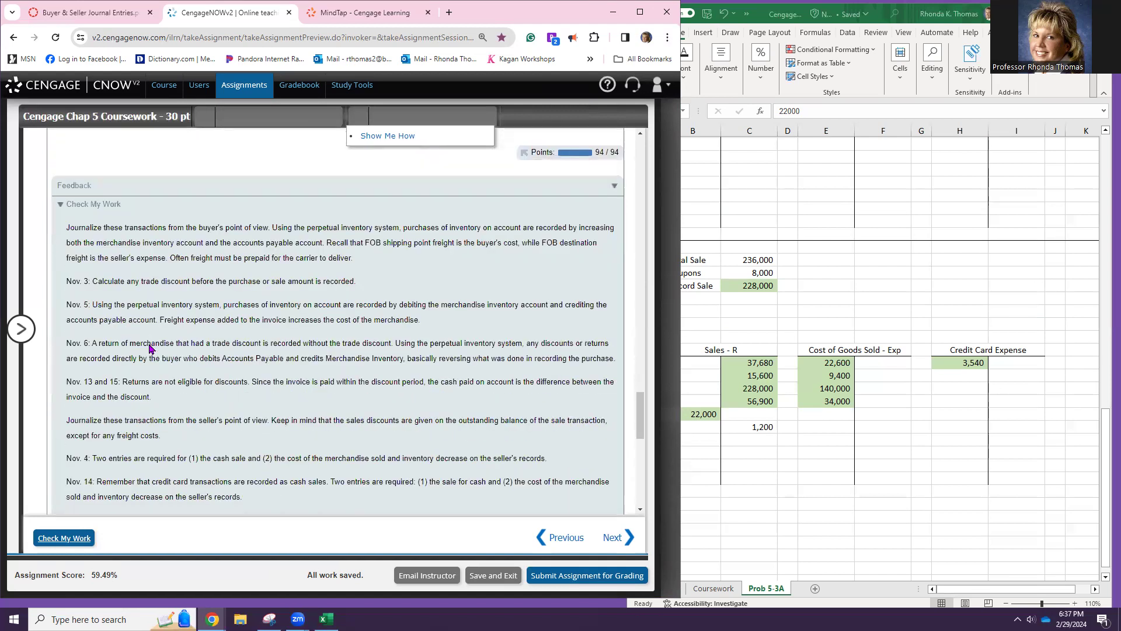
scroll(151, 345, "down", 10)
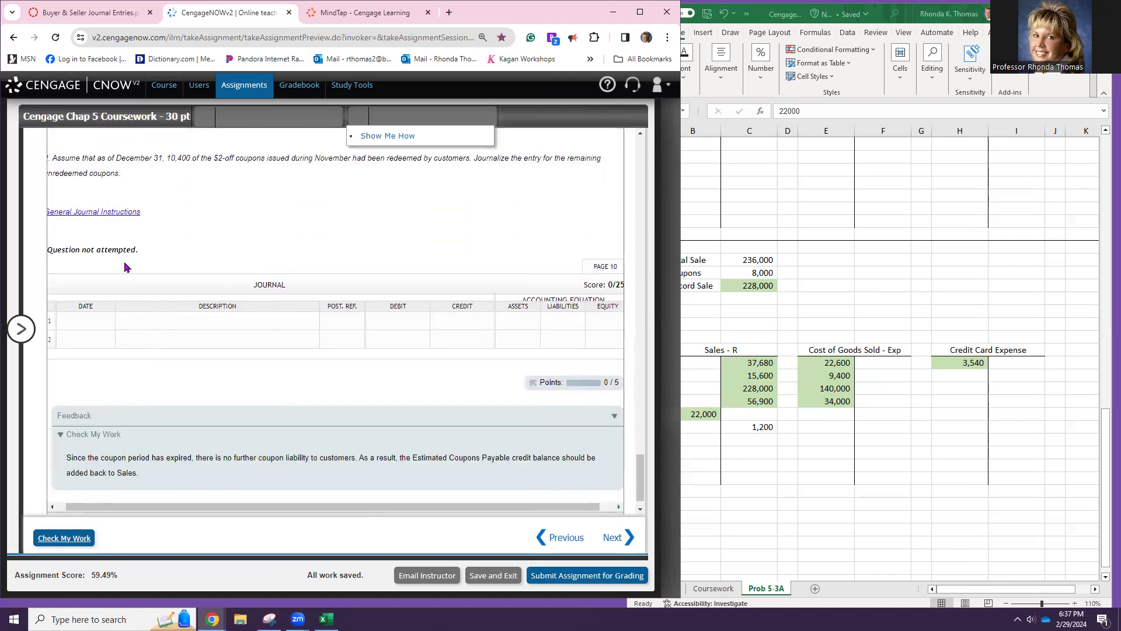
left_click(106, 319)
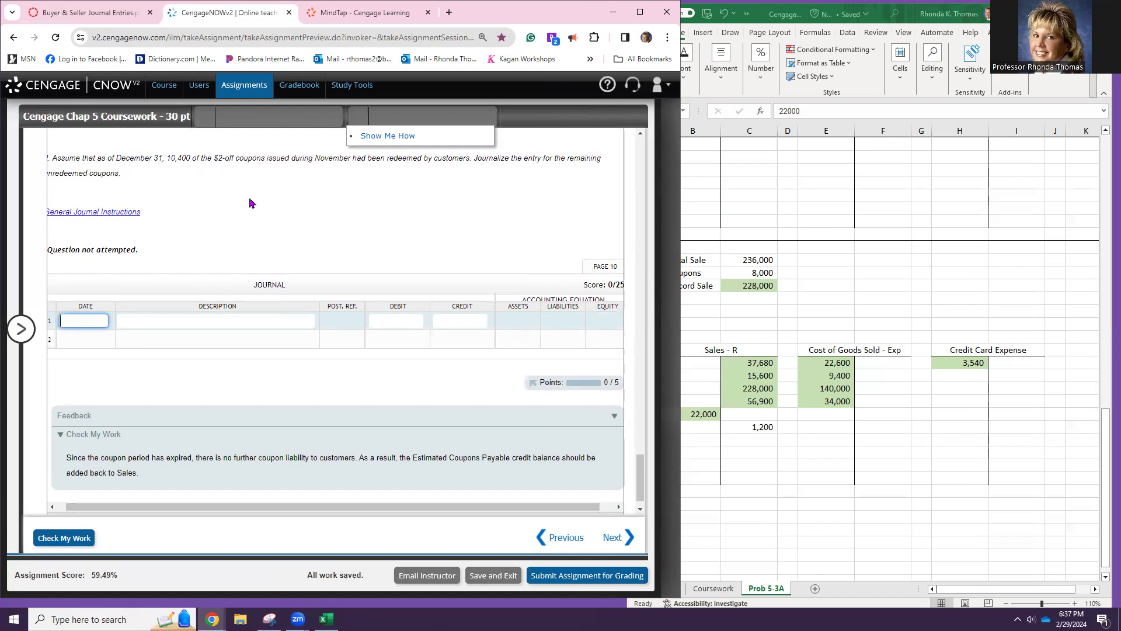
scroll(249, 199, "up", 1)
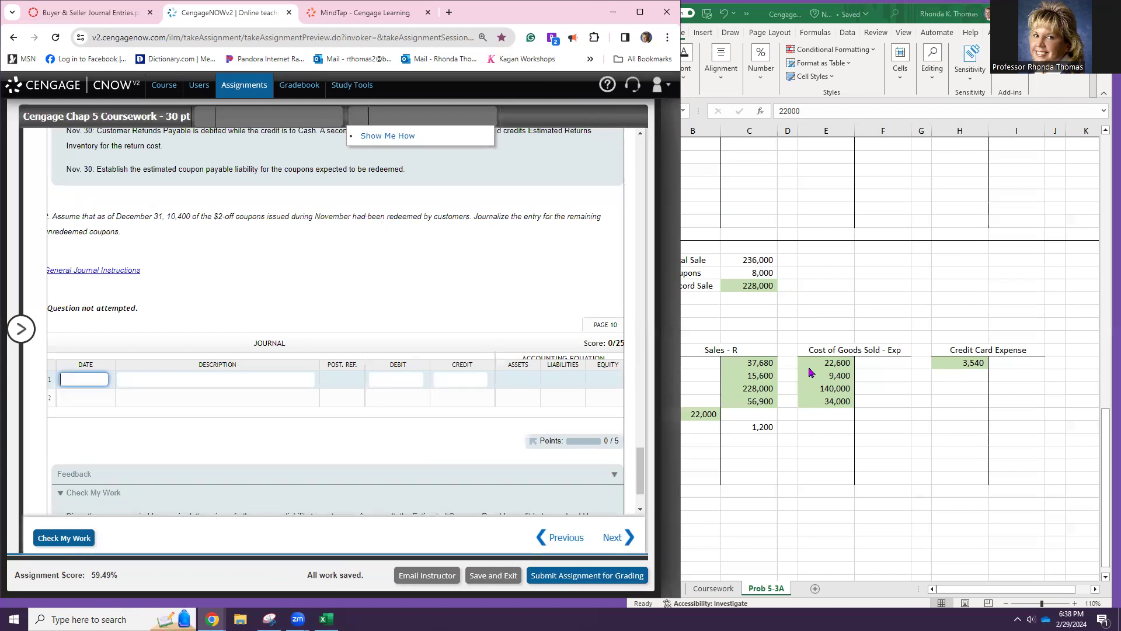
scroll(941, 390, "down", 4)
scroll(938, 390, "down", 4)
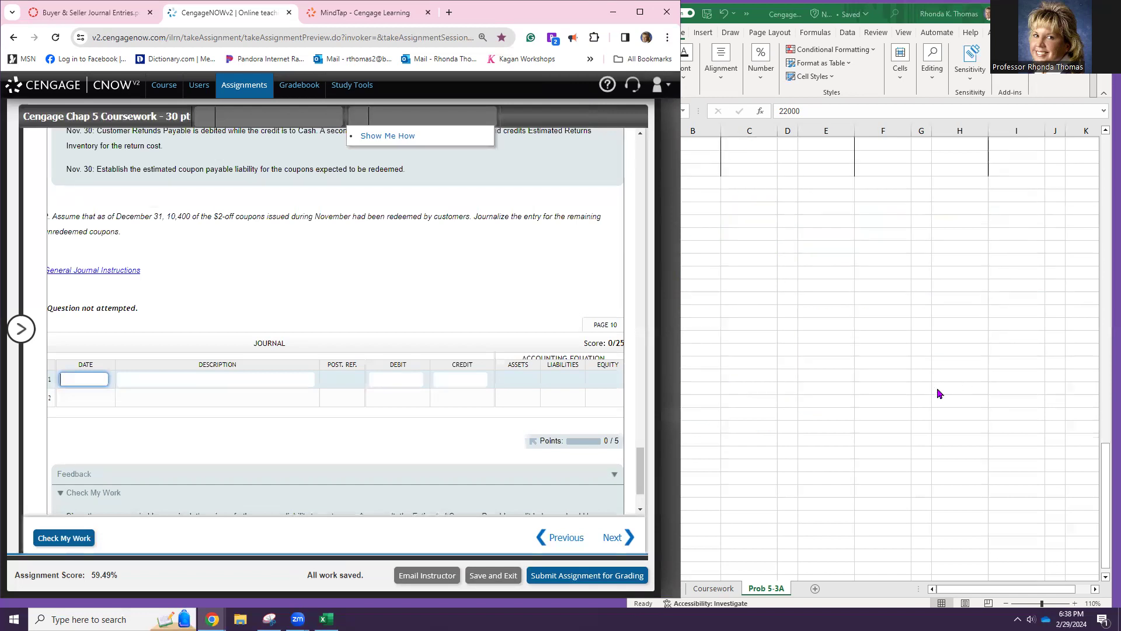
scroll(936, 387, "up", 11)
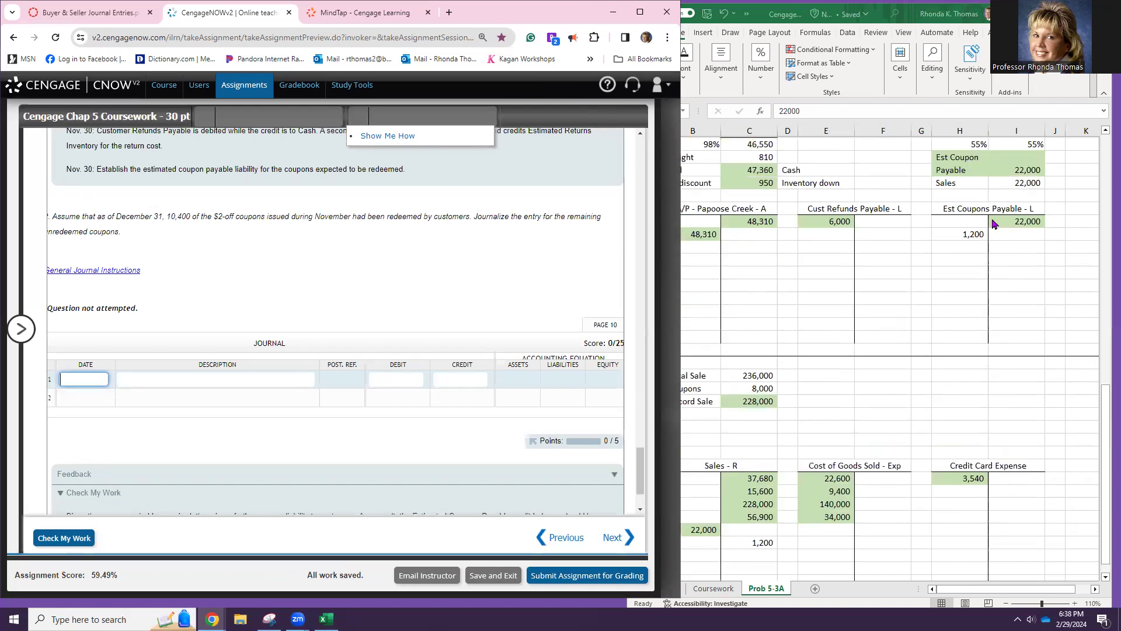
- Label H67 'Coupons' and H68 'Redeemed' in the Prob 5-3A worksheet
left_click(999, 221)
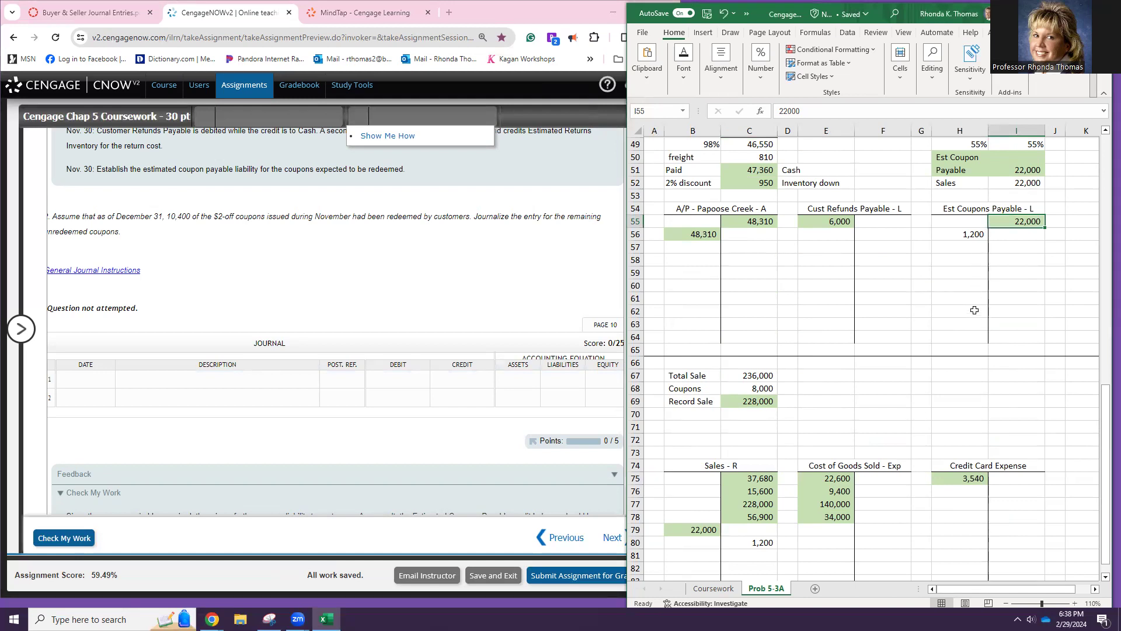
left_click(980, 373)
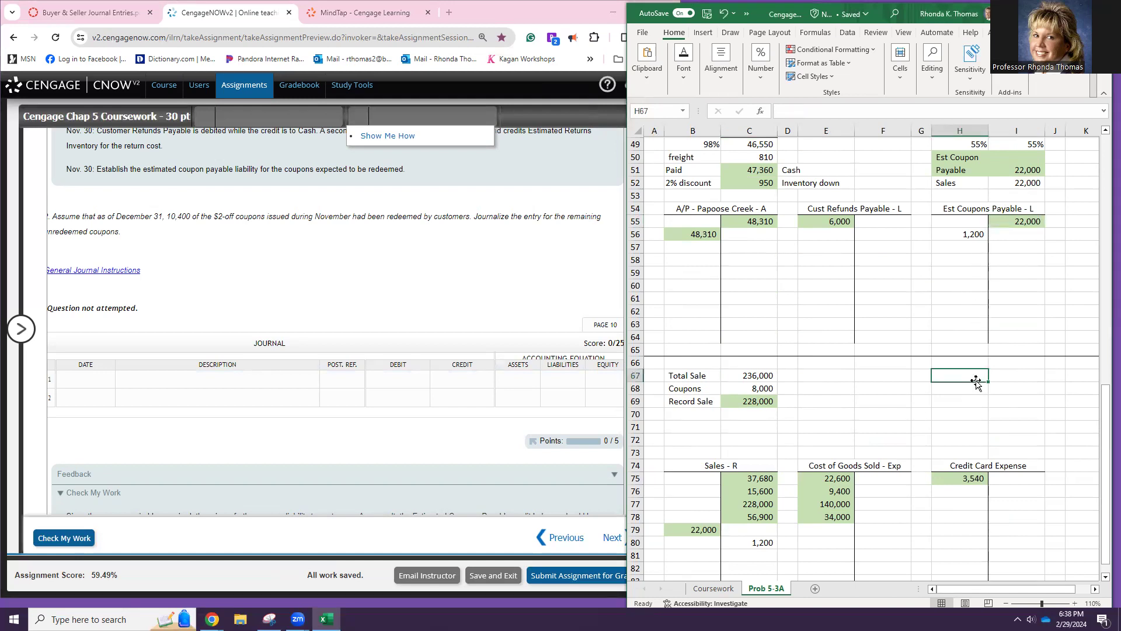
type("10400")
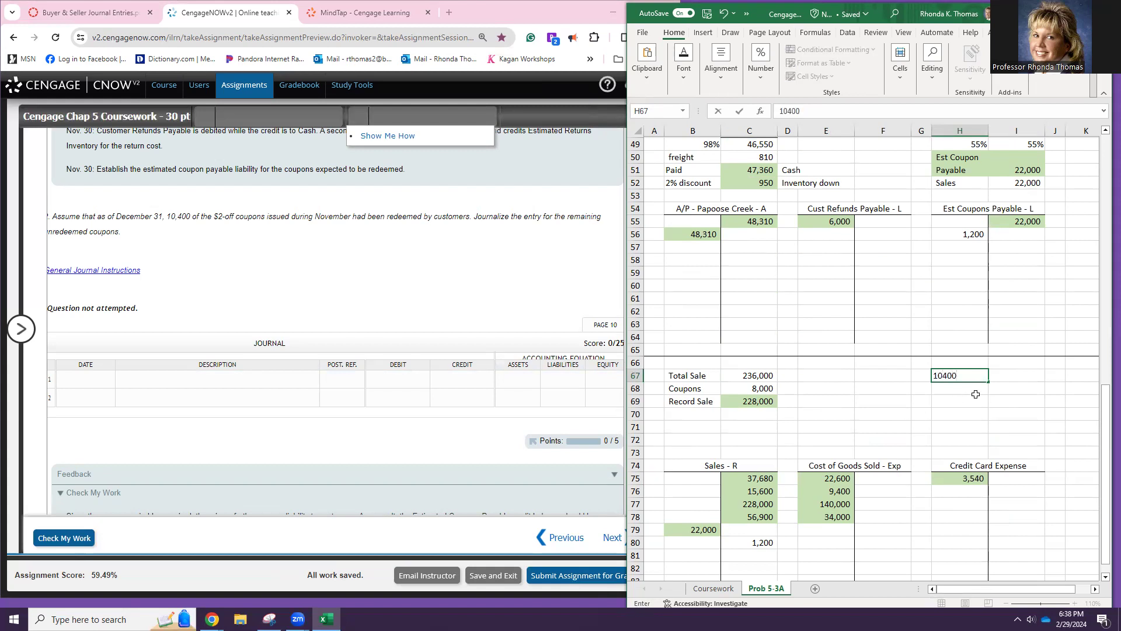
key("BackSpace")
key("BackSpace")
key("BackSpace")
key("BackSpace")
key("BackSpace")
type("Coup")
key("Return")
type("Redeemed")
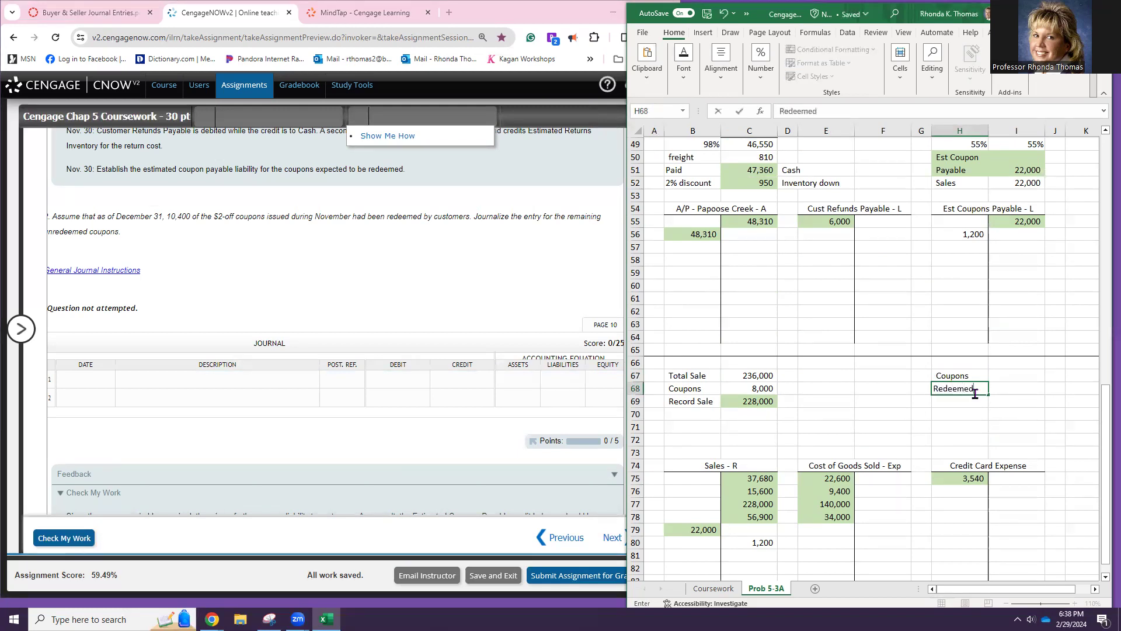
key("Tab")
- Enter 10,400 redeemed coupons at '$2.00 each' with a value formula giving 20,800
type("10,400")
key("Return")
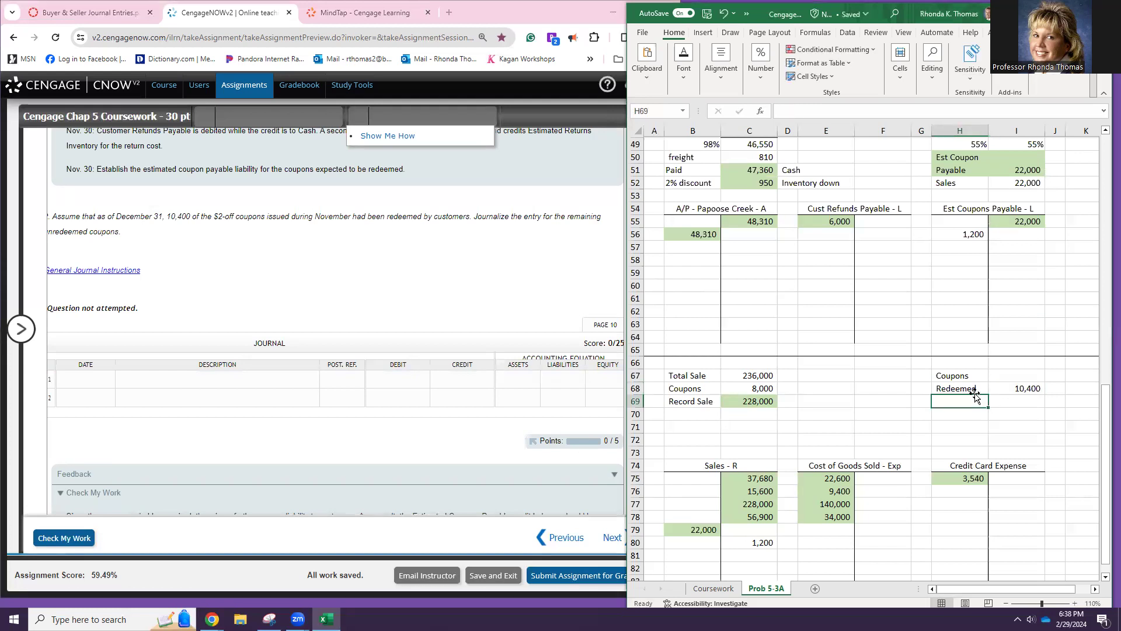
type("$2.00 each")
key("Tab")
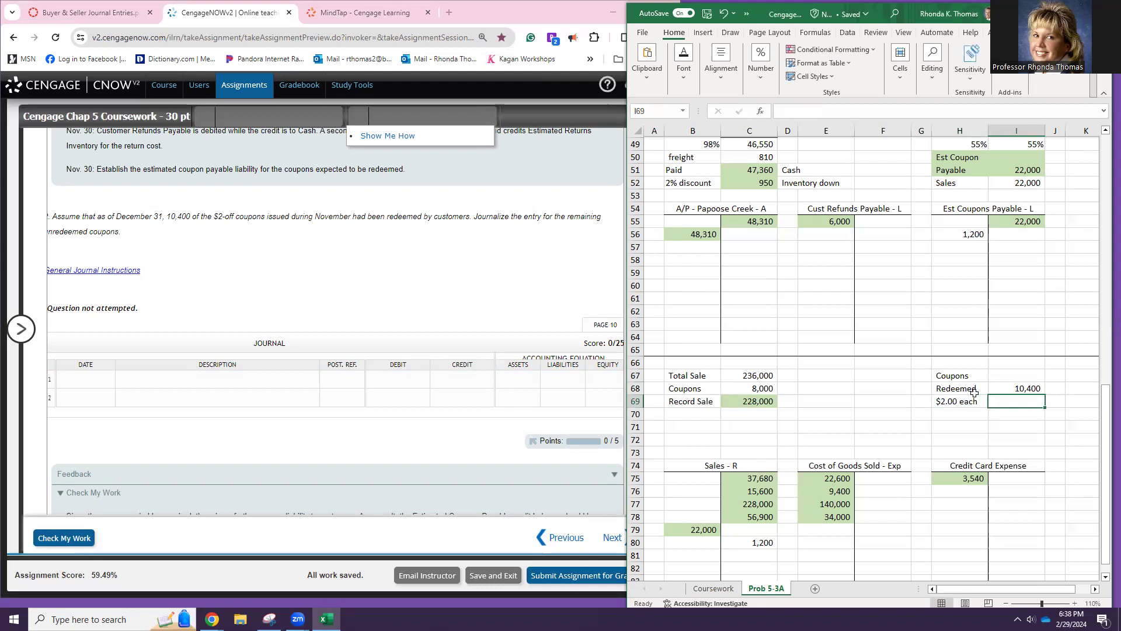
type("=")
left_click(1002, 390)
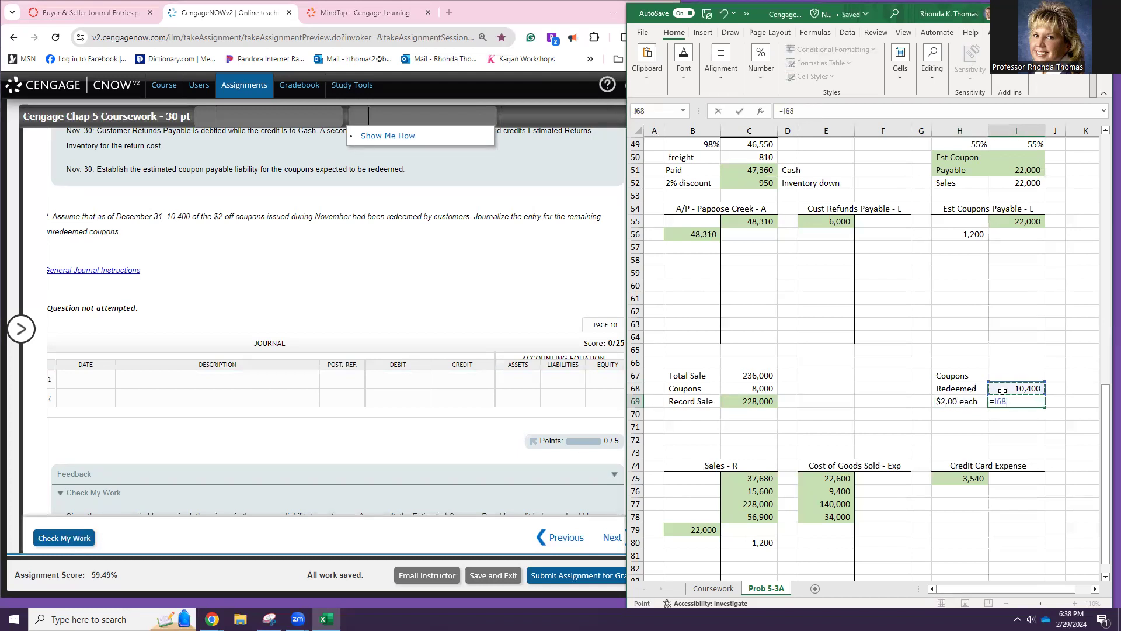
type("*")
left_click(961, 419)
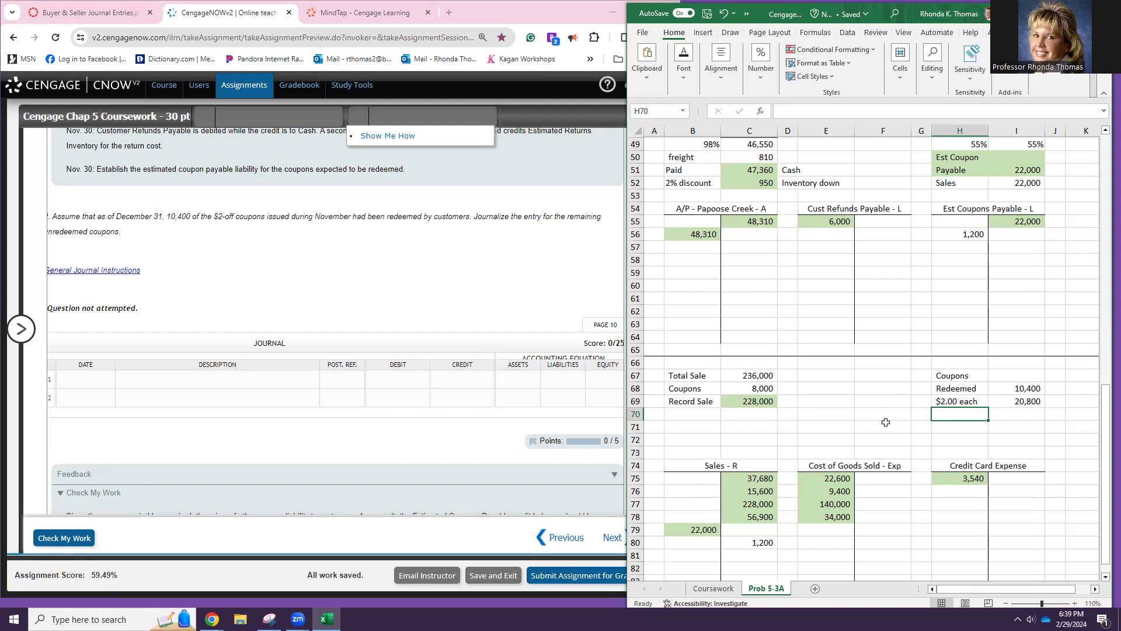
- Clear the 10,400 redeemed count and the '$2.00 each' label
left_click(1011, 389)
key("Delete")
left_click(958, 400)
key("Delete")
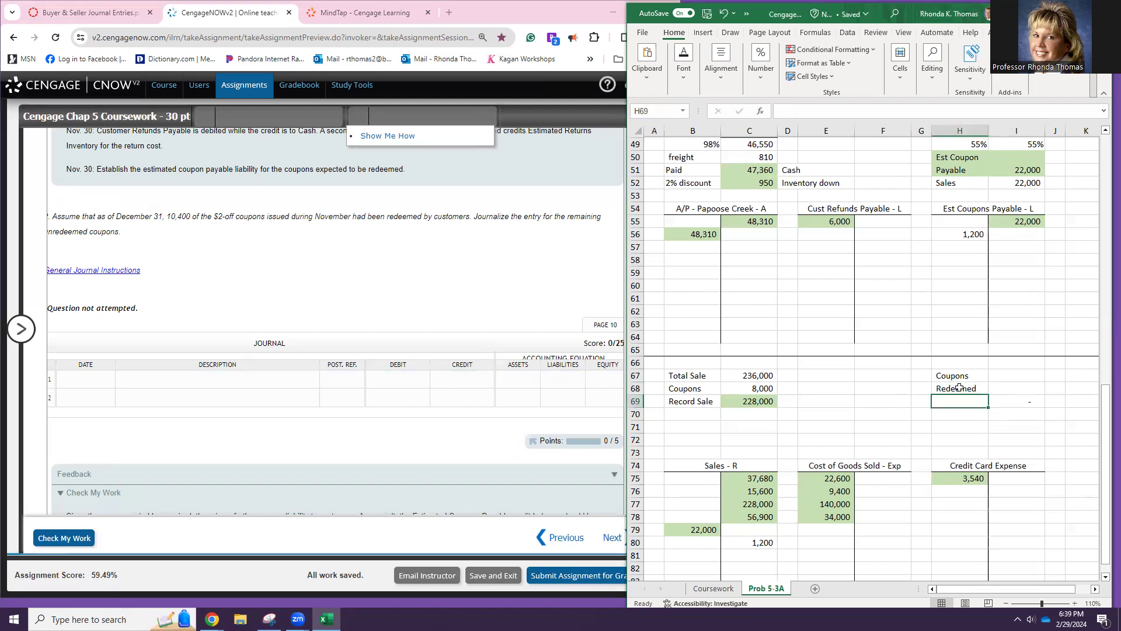
scroll(938, 338, "up", 4)
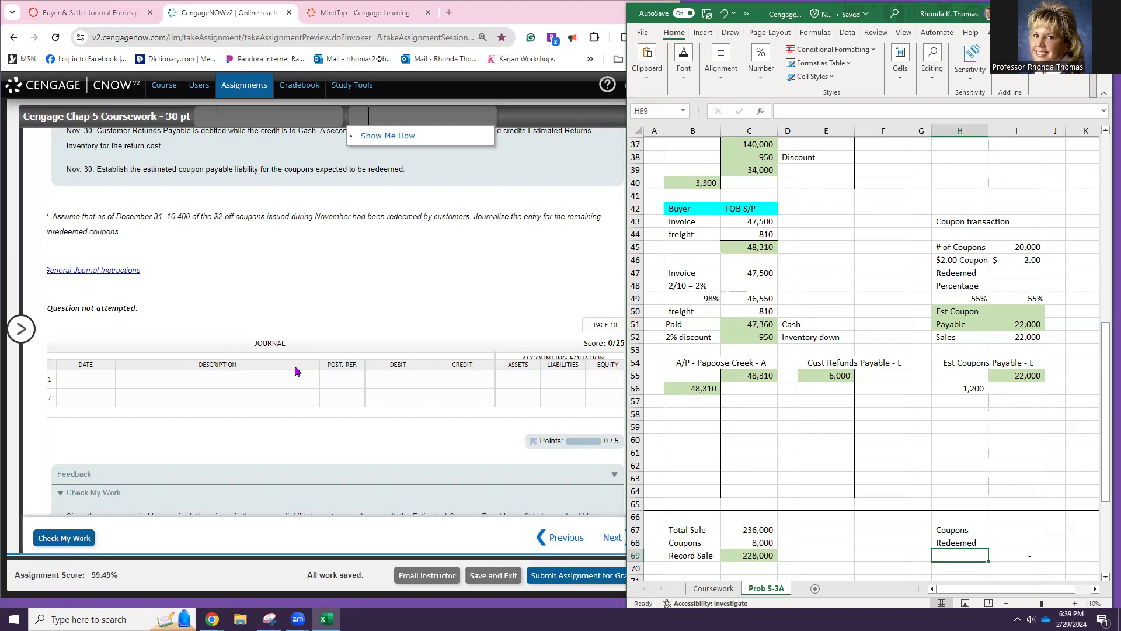
- Date the first unredeemed-coupon journal line Dec. 31 and zoom the page out
left_click(77, 380)
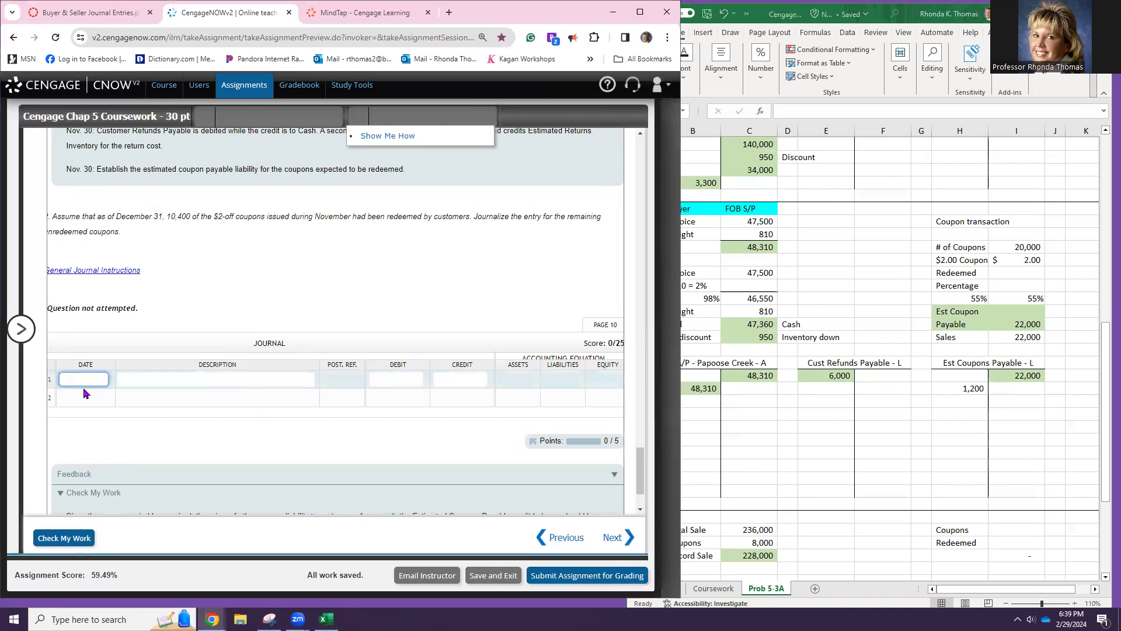
type("Dec")
left_click(493, 286)
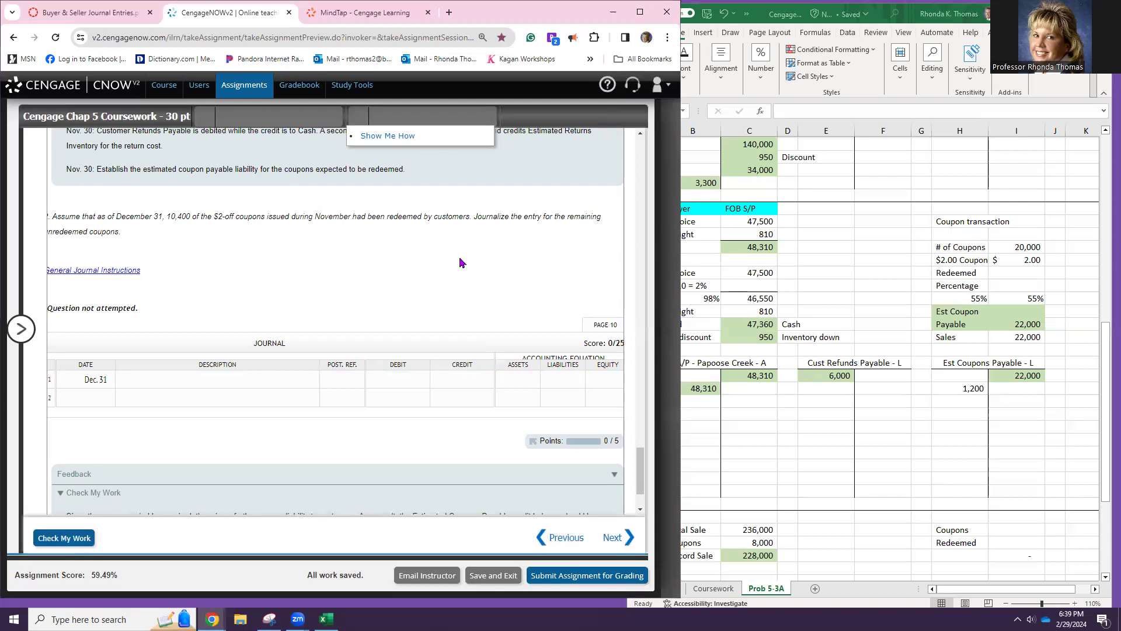
key("ctrl+minus")
scroll(396, 272, "down", 20)
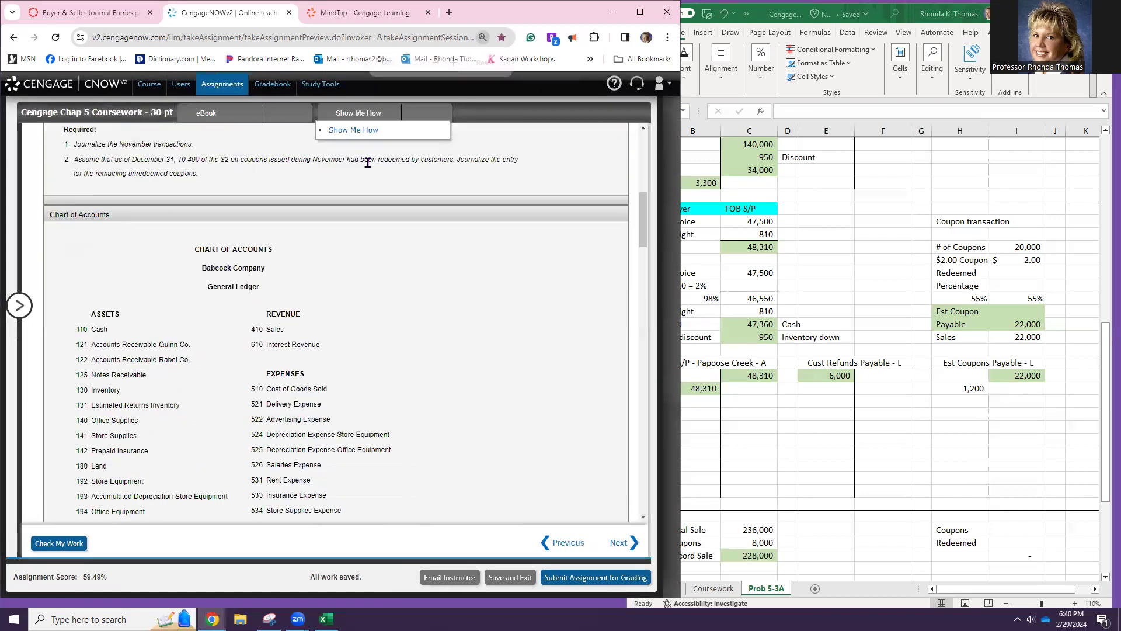
- Scroll past the Chart of Accounts and graded November entries to question 2's journal
scroll(358, 163, "down", 8)
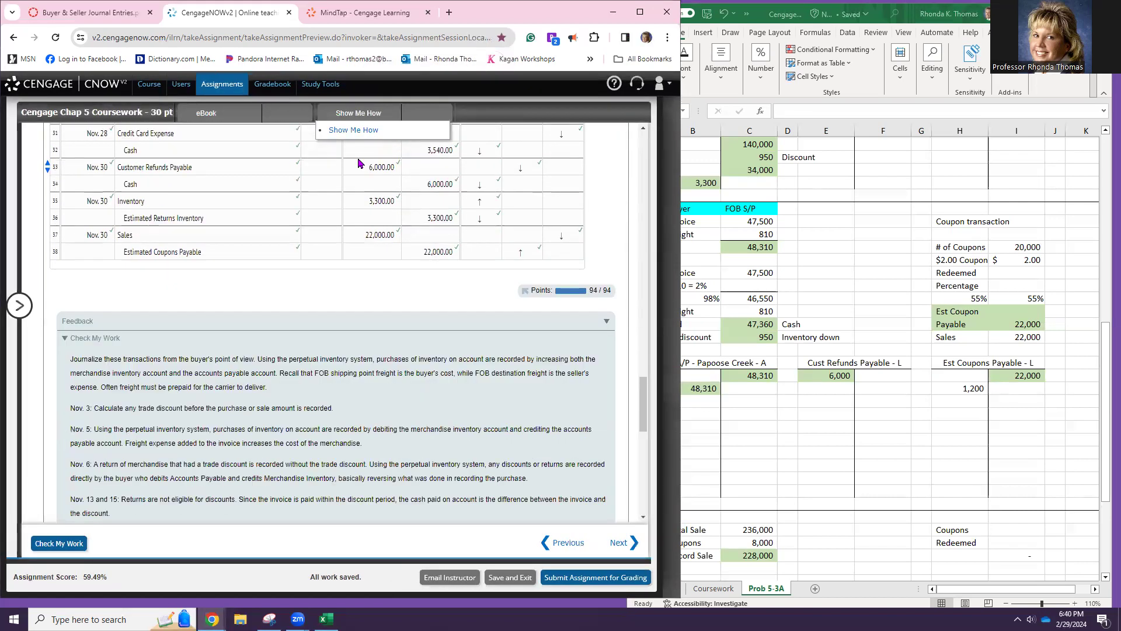
scroll(358, 163, "down", 5)
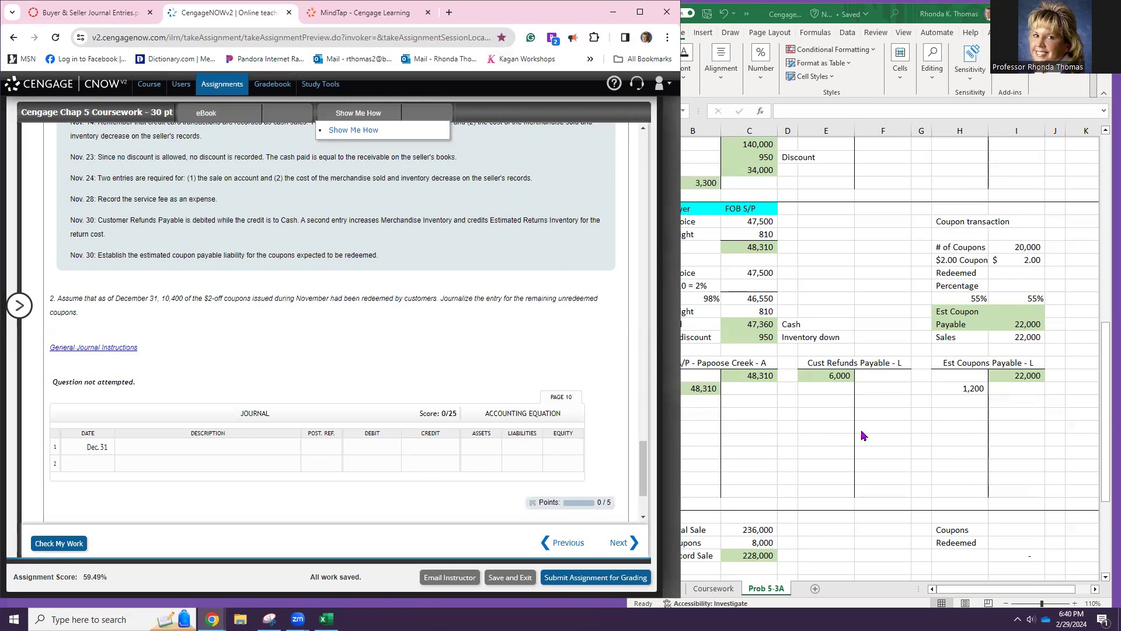
scroll(967, 475, "down", 2)
scroll(997, 455, "down", 1)
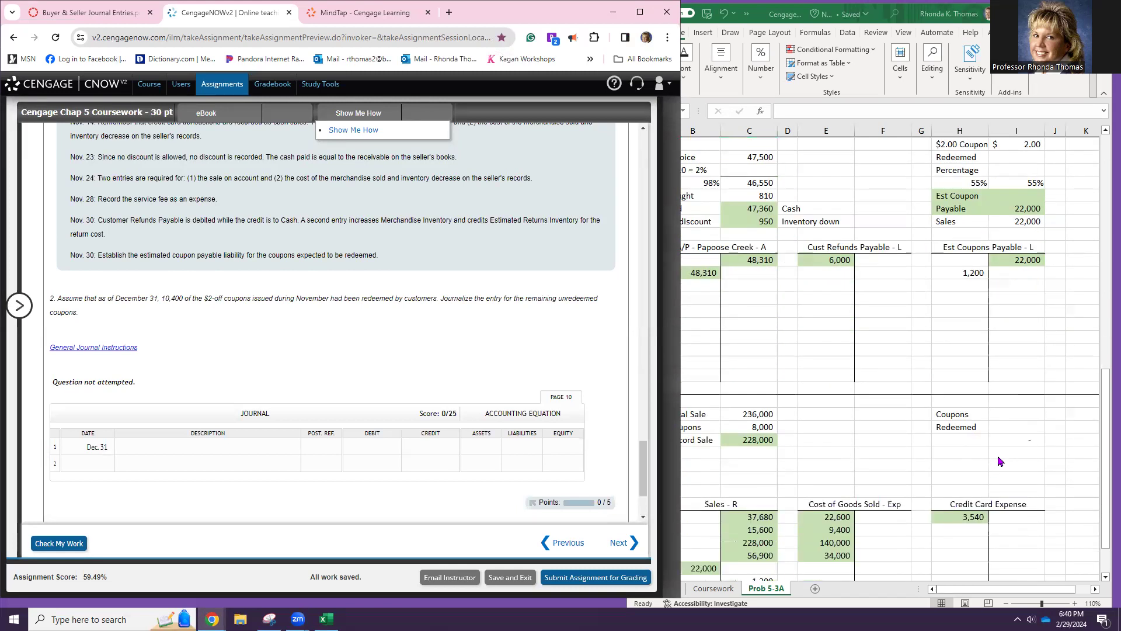
scroll(999, 461, "down", 1)
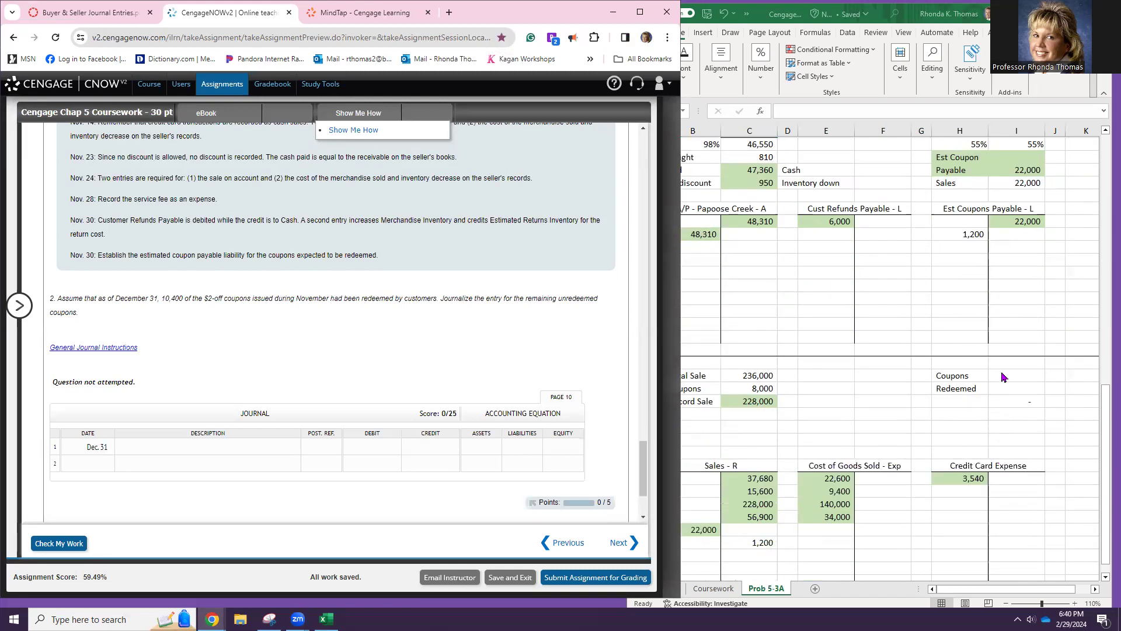
- Review the 22,000 Est Coupons Payable balance around cell I55 of the coupon worksheet
left_click(1001, 370)
scroll(1018, 376, "up", 1)
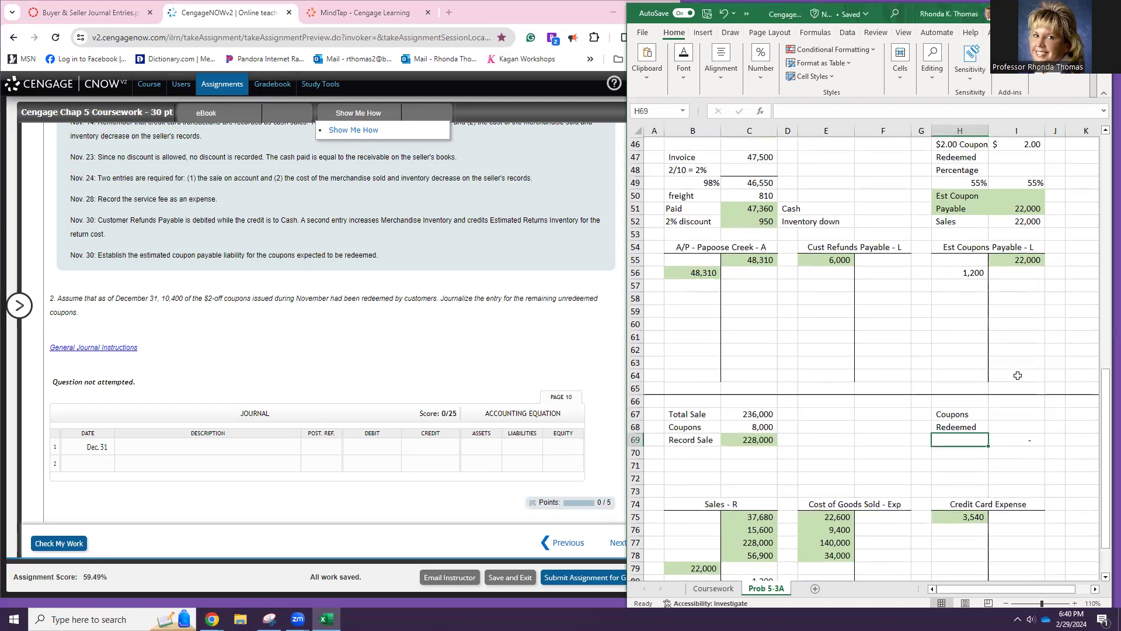
scroll(1018, 375, "up", 3)
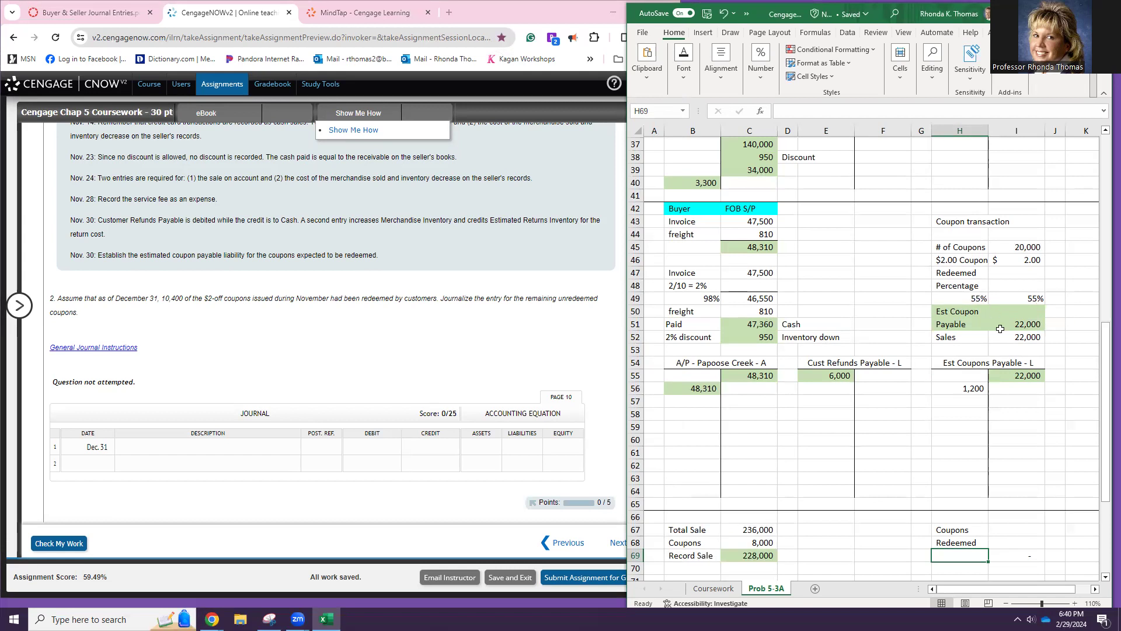
left_click(1022, 373)
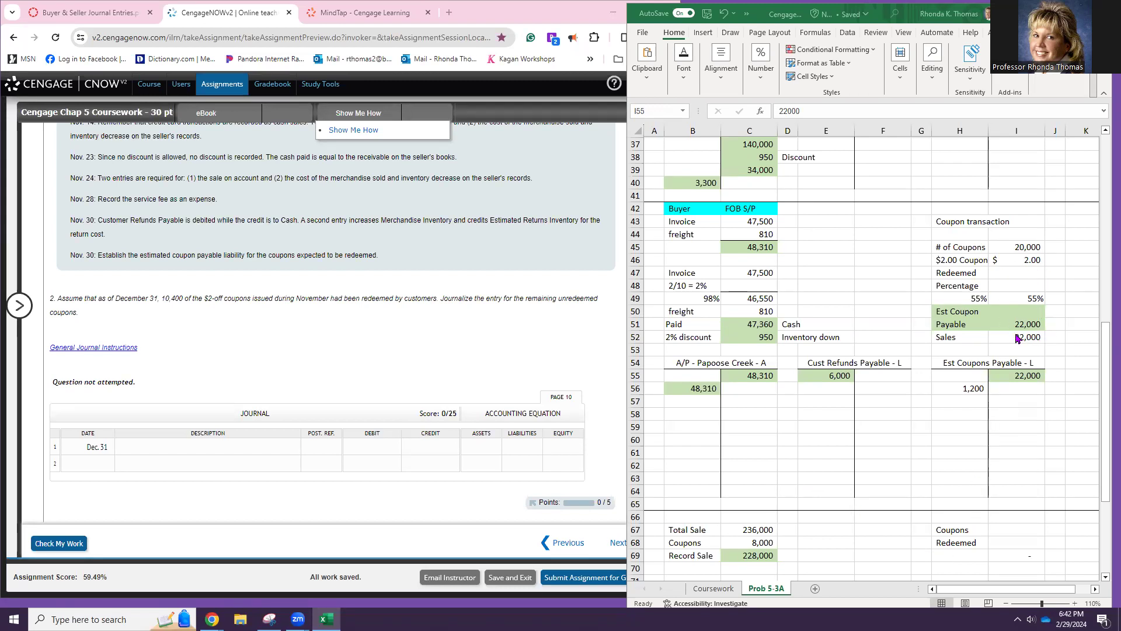
left_click(1012, 375)
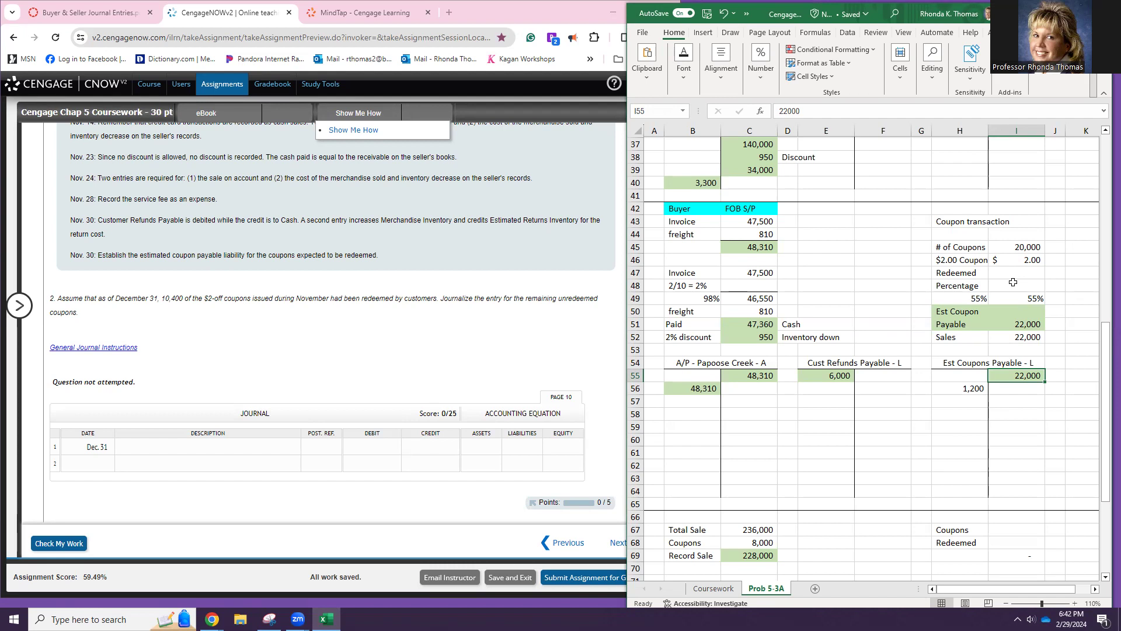
- Clear the 55% rate and move the $2.00 Coupon cells from row 46 to row 49
left_click(978, 299)
key("Delete")
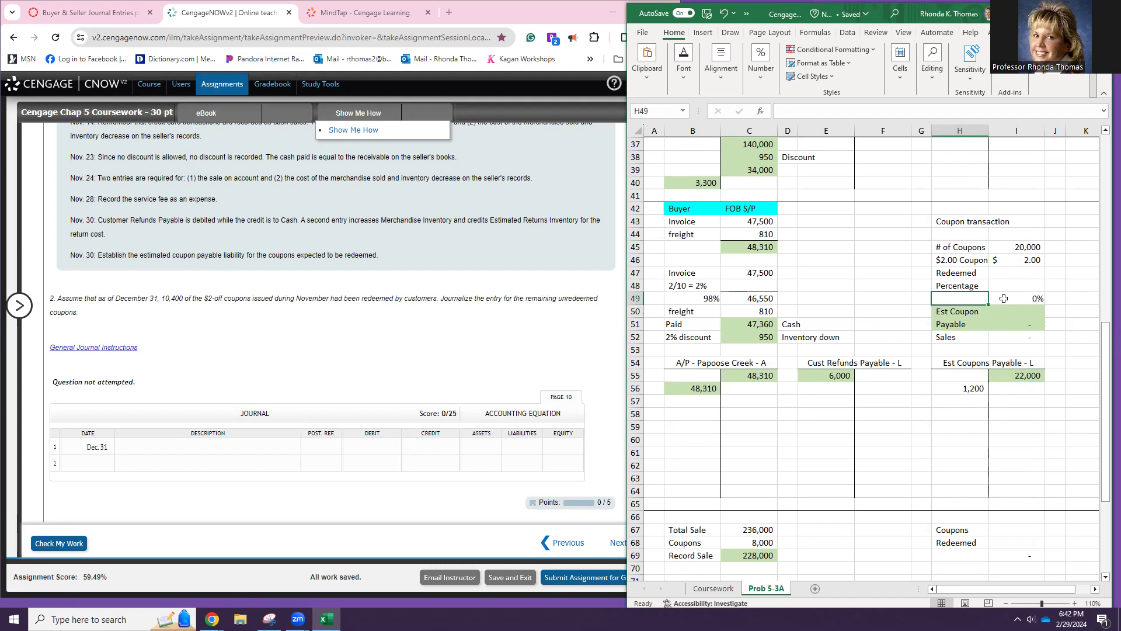
left_click(968, 262)
left_click_drag(968, 261, 1009, 264)
key("ctrl+c")
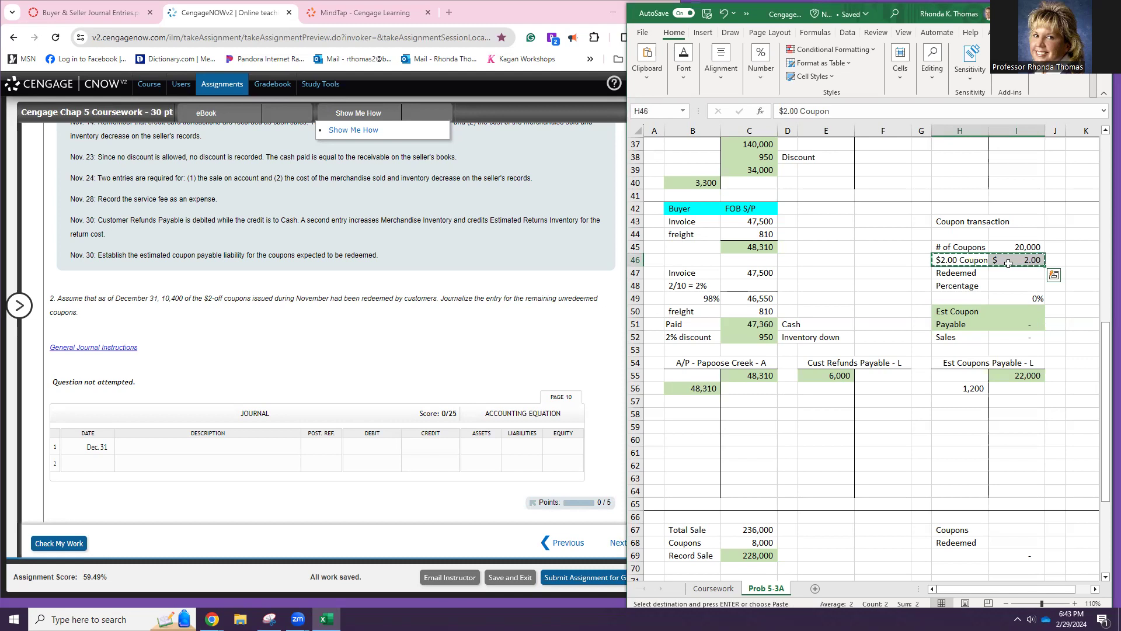
left_click(975, 298)
key("ctrl+v")
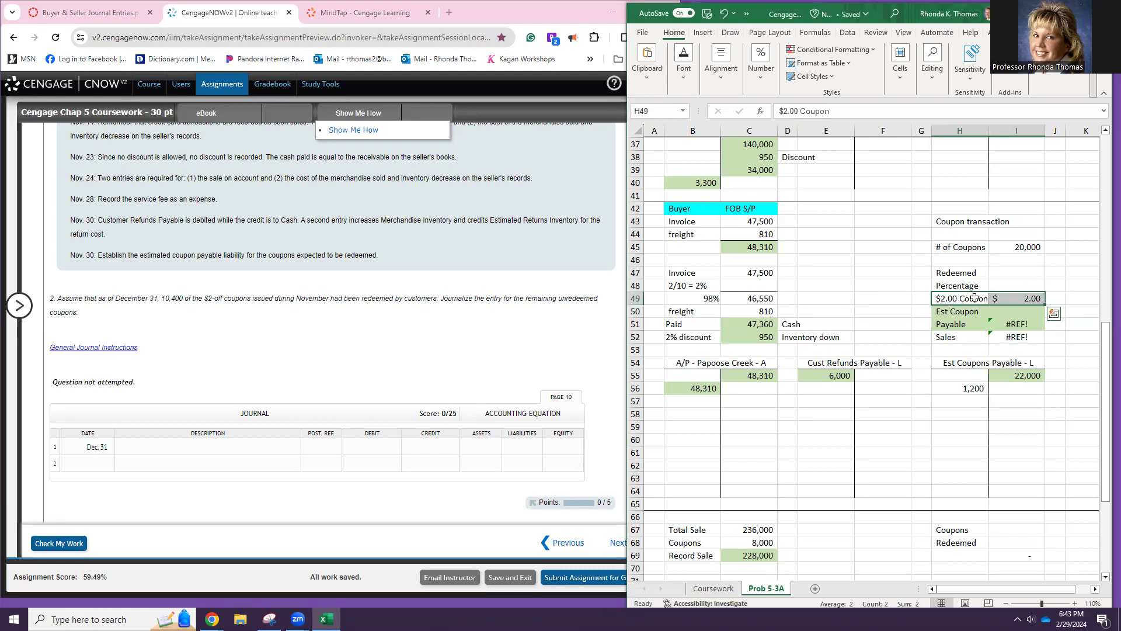
- Enter 55% in H46, formatted as a percentage
left_click(970, 261)
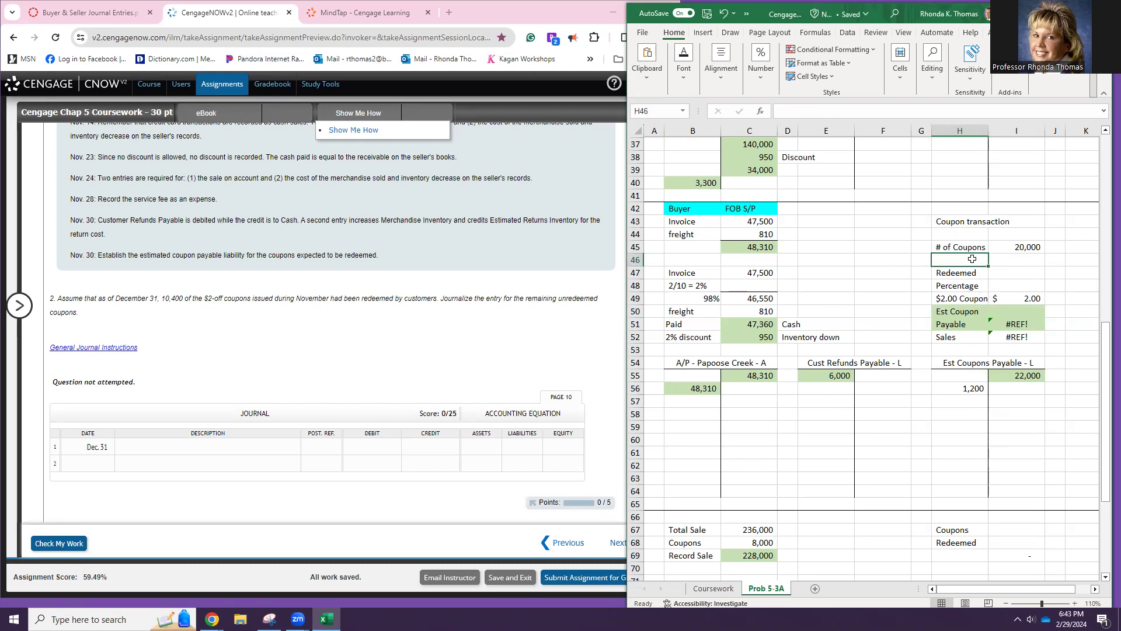
type("55%")
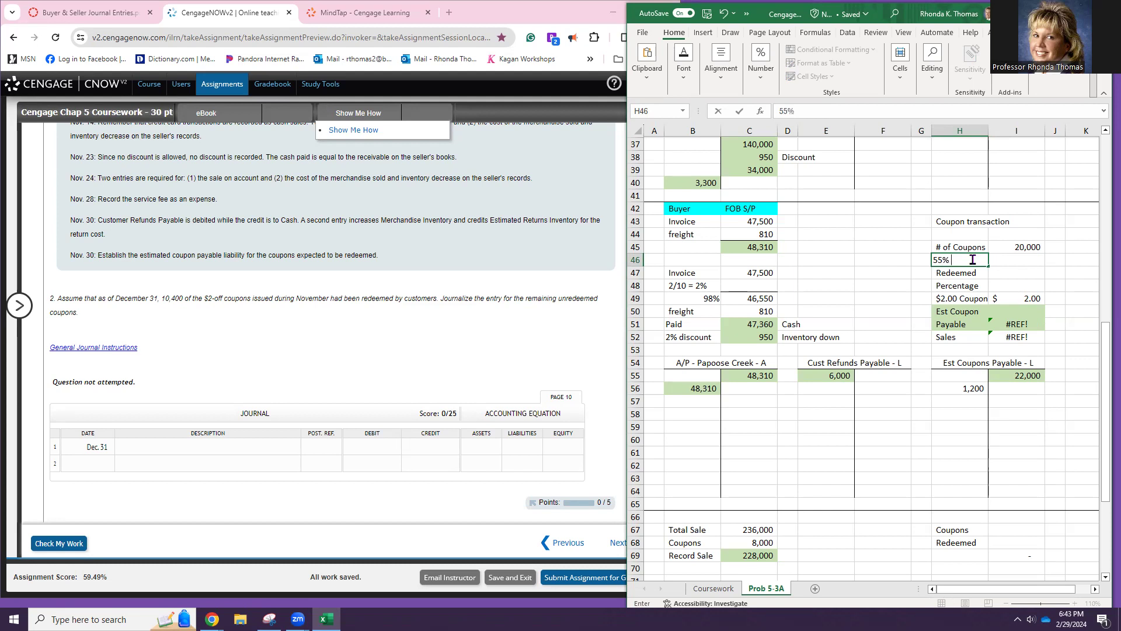
left_click(974, 286)
left_click(979, 260)
left_click(767, 67)
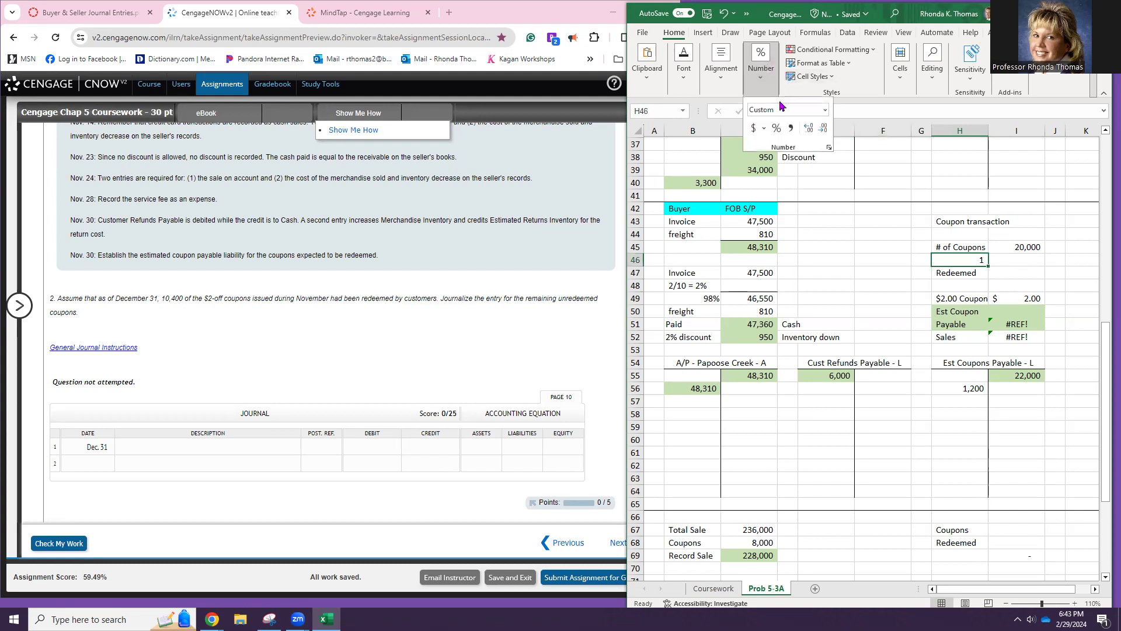
left_click(773, 129)
- Compute coupons expected with =I45*H46 (11,000) in I46, labelled 'Coupons expected' in J46
left_click(1015, 258)
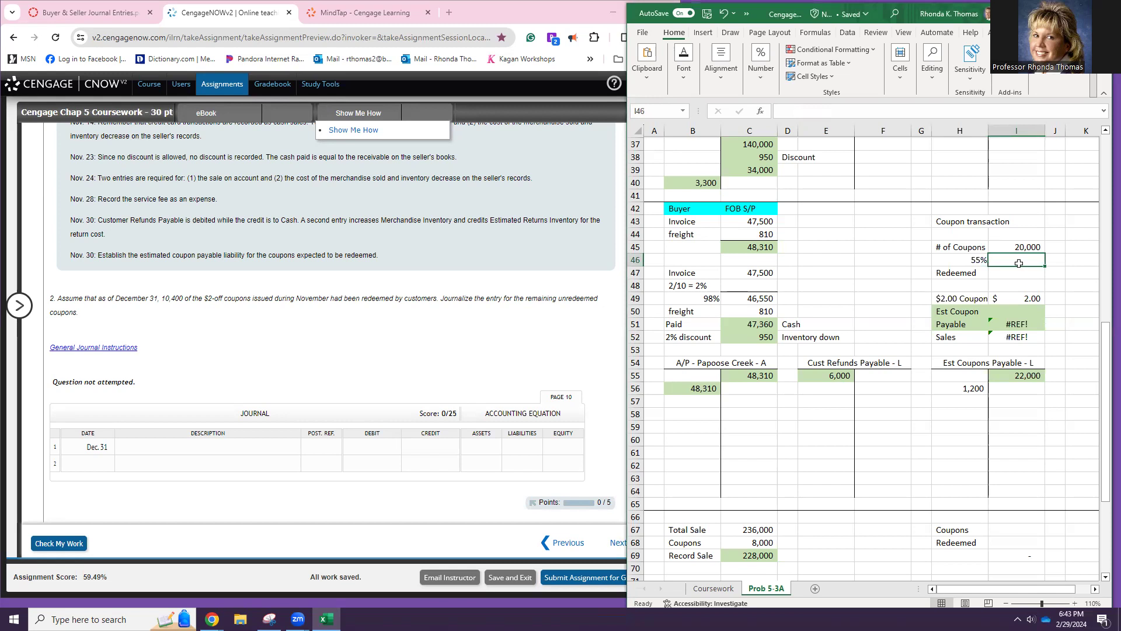
type("=")
left_click(1009, 248)
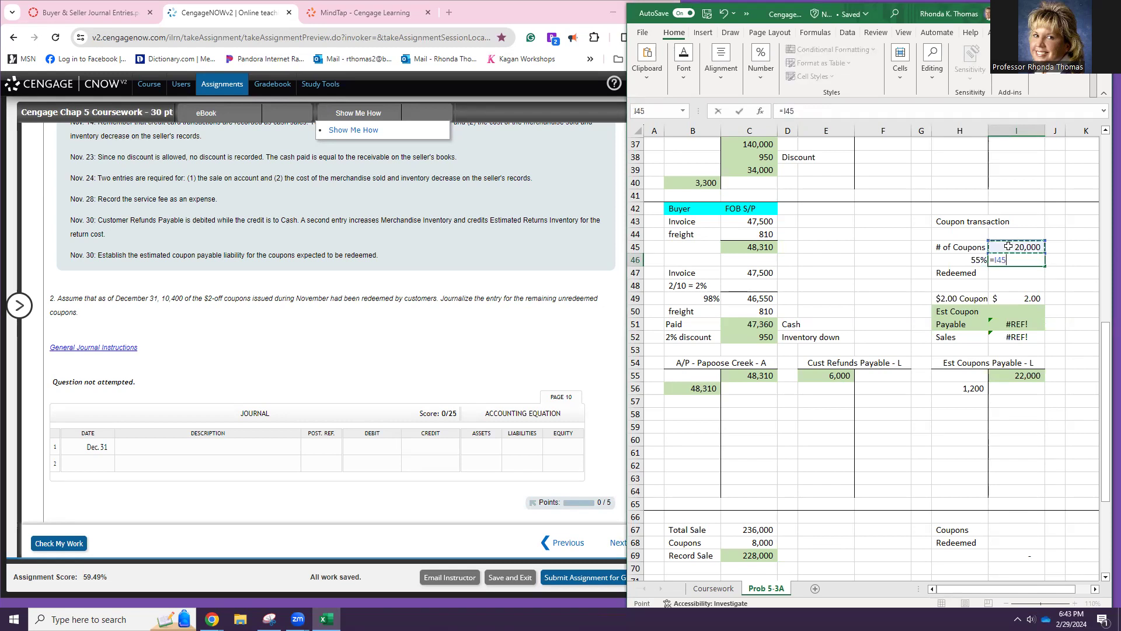
type("*")
left_click(981, 260)
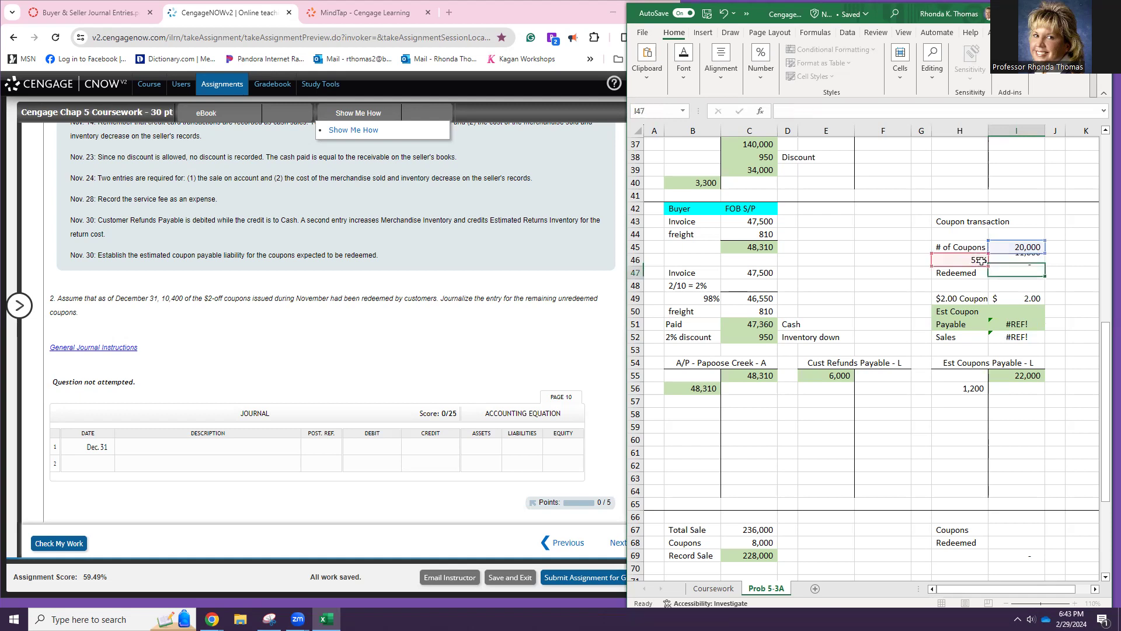
key("Return")
left_click(1059, 261)
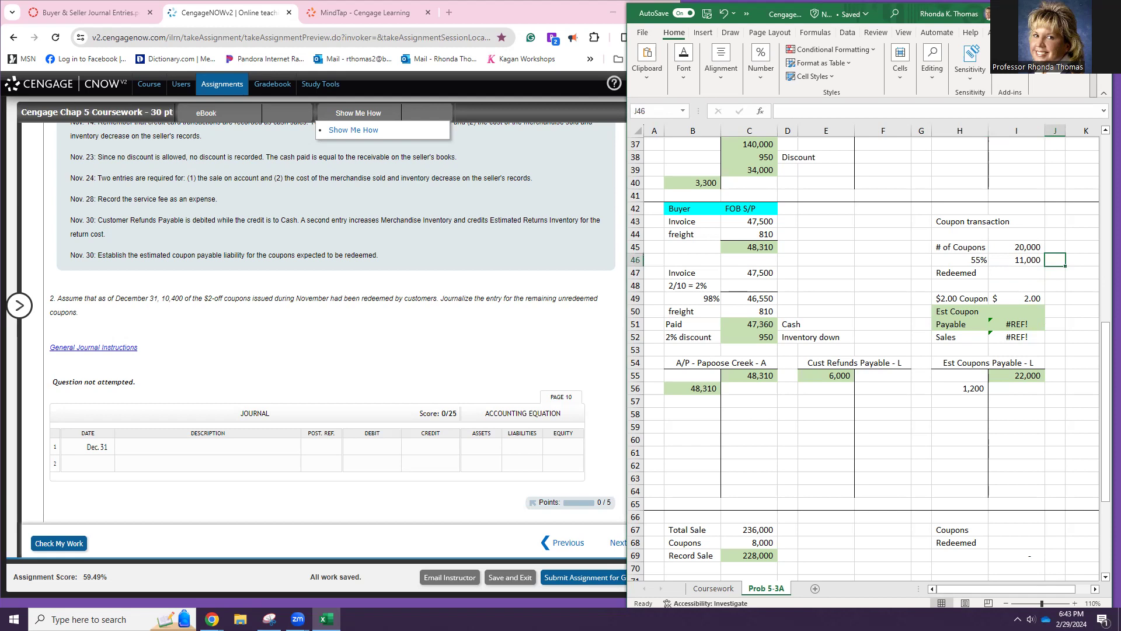
type("Coupons")
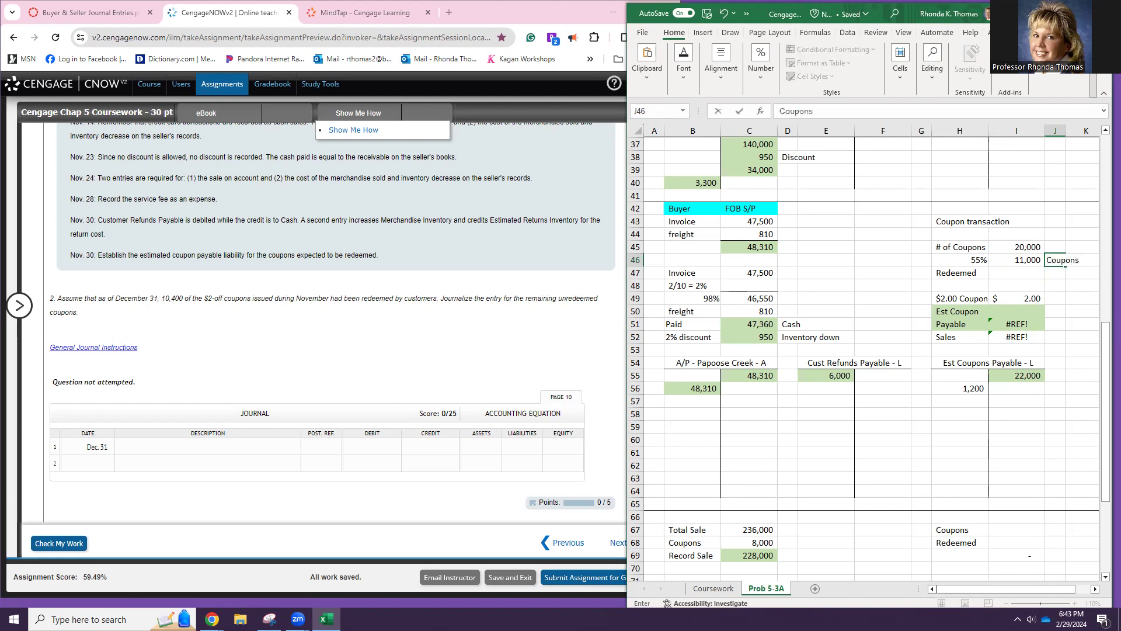
type(" expected")
key("Return")
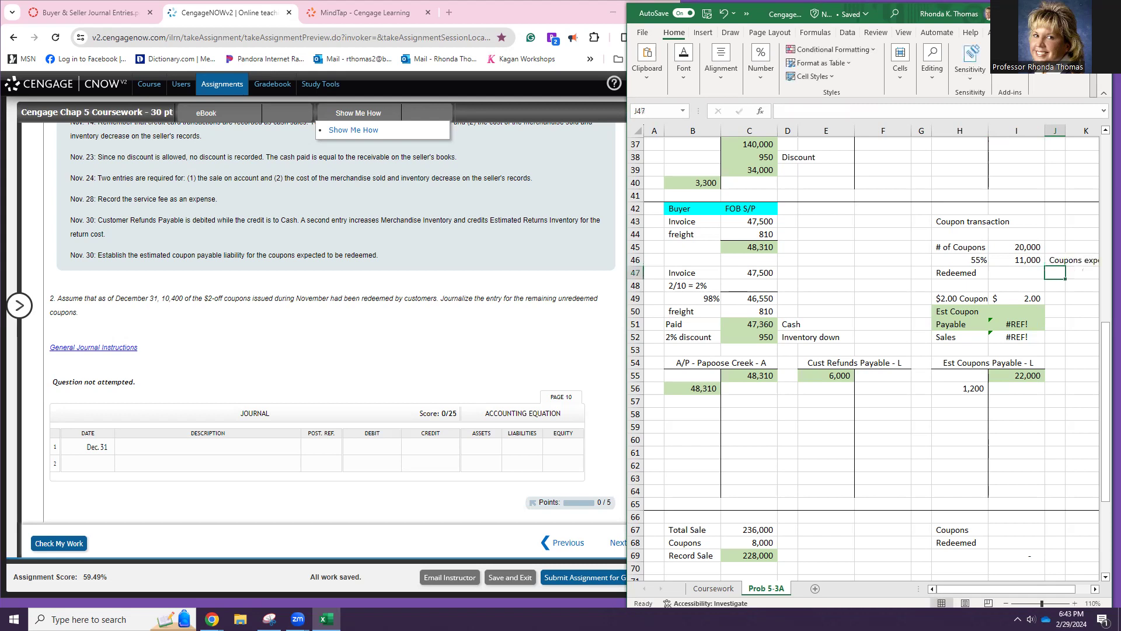
- Set Est Coupon Payable in I51 to =I46*I49, giving 22,000
left_click(1013, 325)
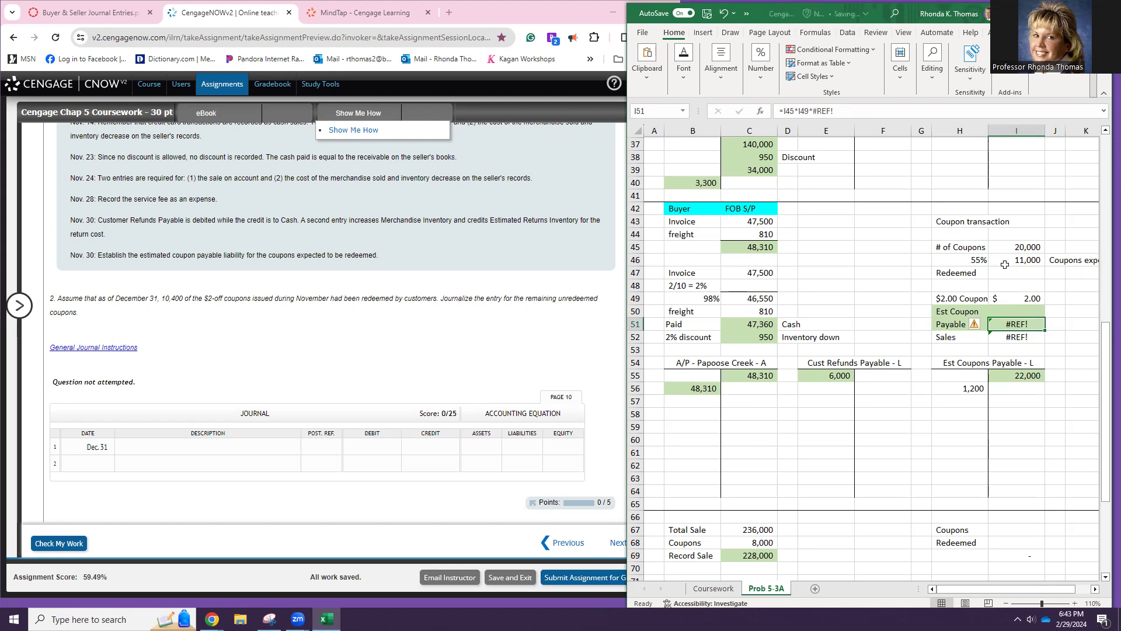
type("=")
left_click(1005, 261)
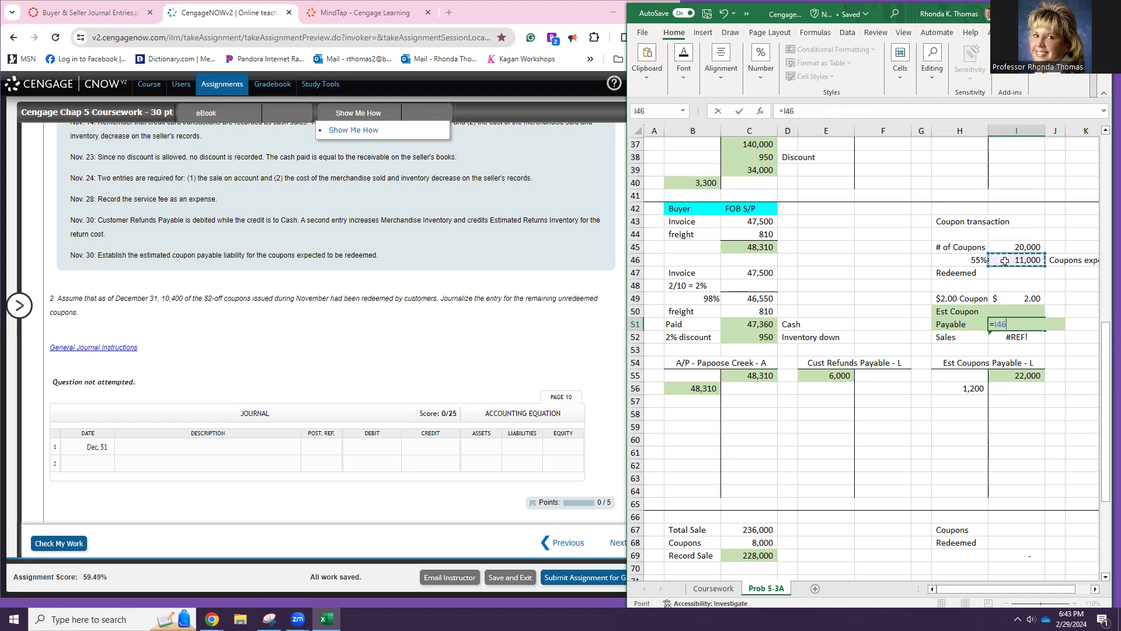
type("*")
left_click(1022, 295)
key("Return")
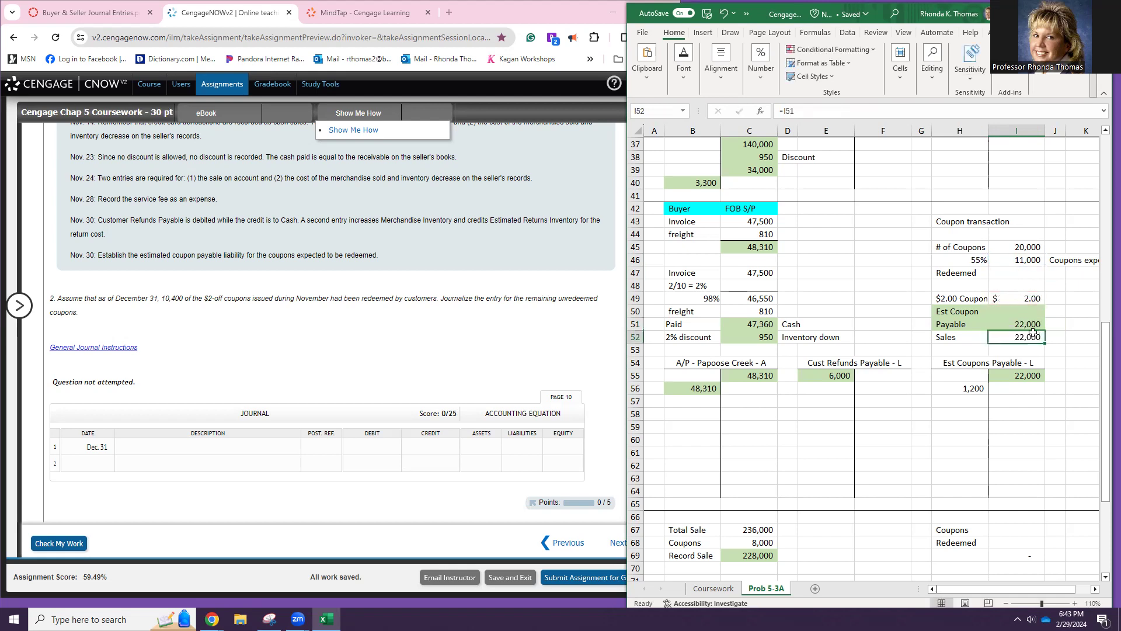
left_click(1029, 378)
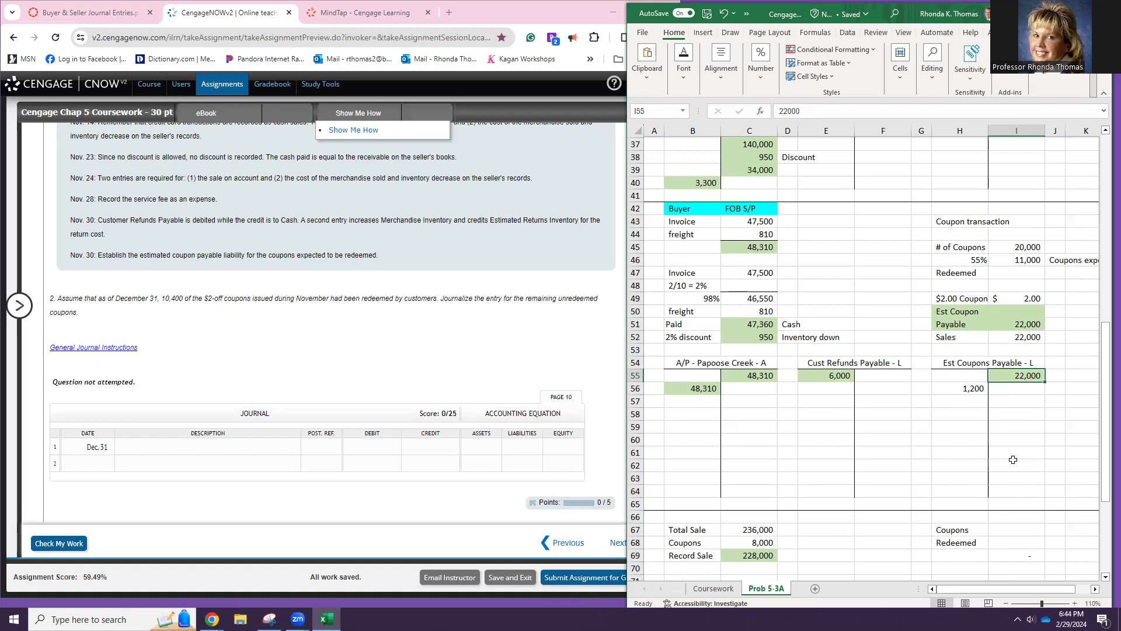
- Add the note '11,000 @$2.00' beside the coupon T-account credit
left_click(1011, 529)
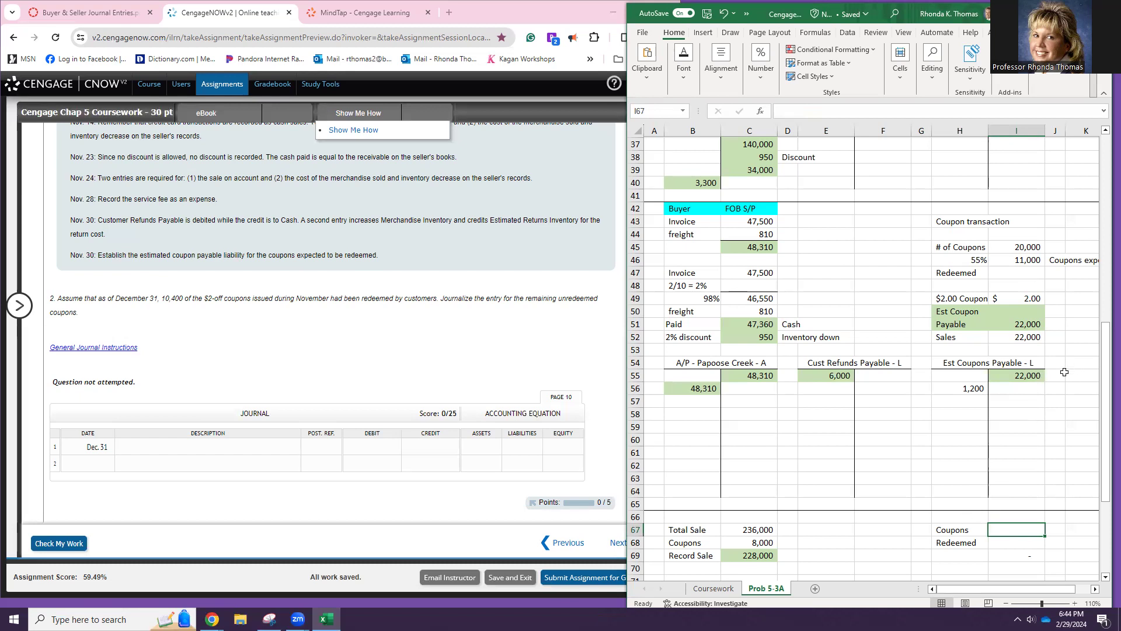
left_click(1063, 376)
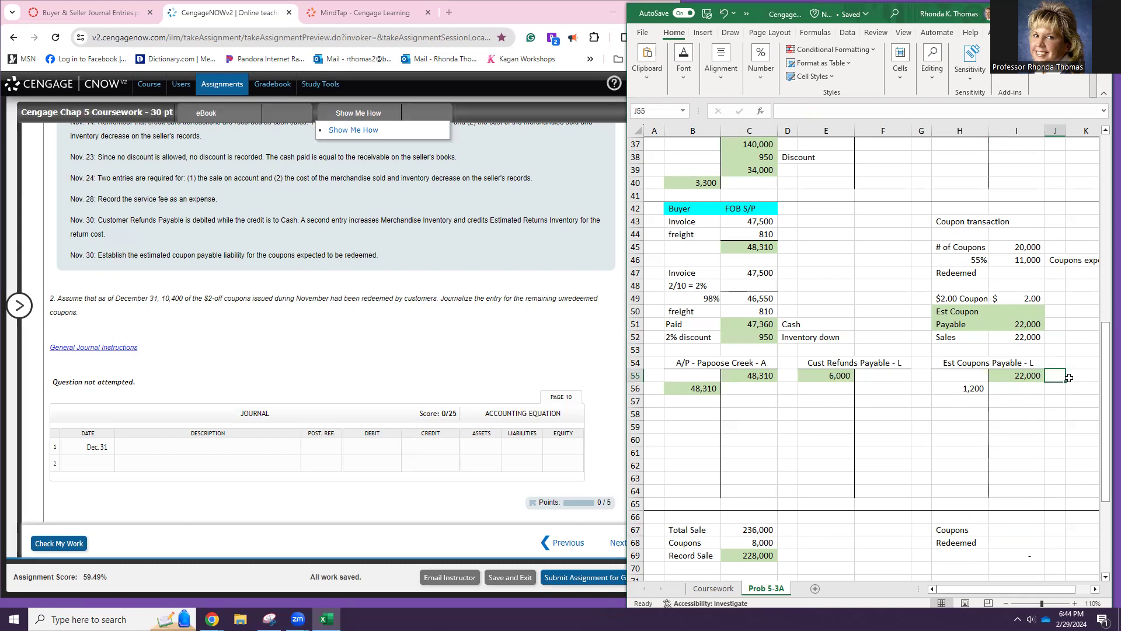
type("11,000")
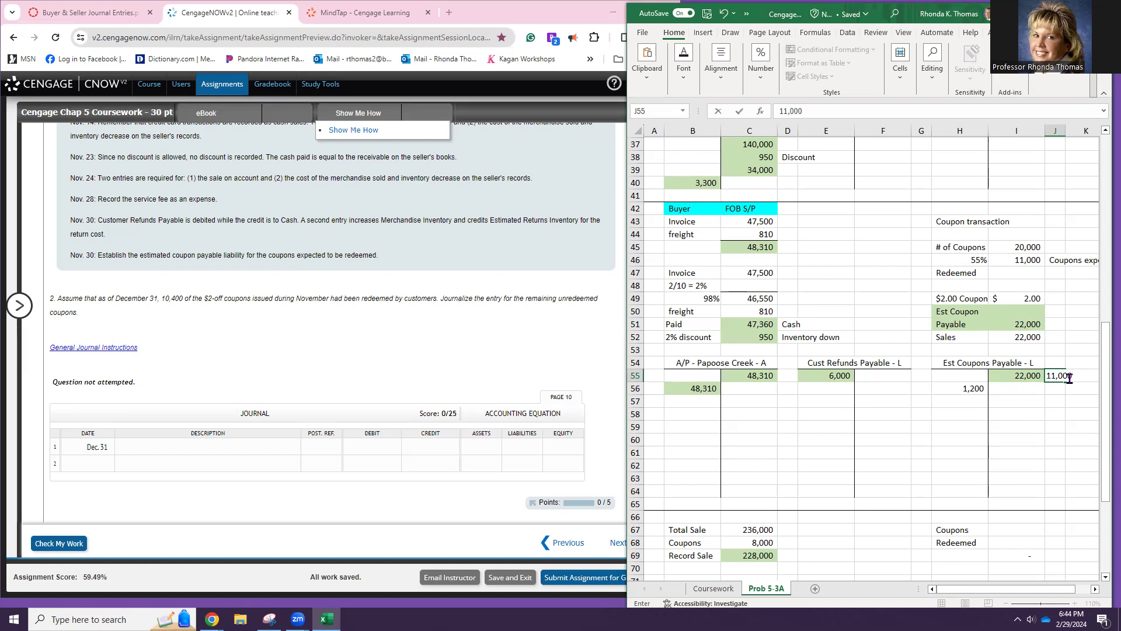
type(" @")
type("$2.")
type("0")
type("0")
key("Return")
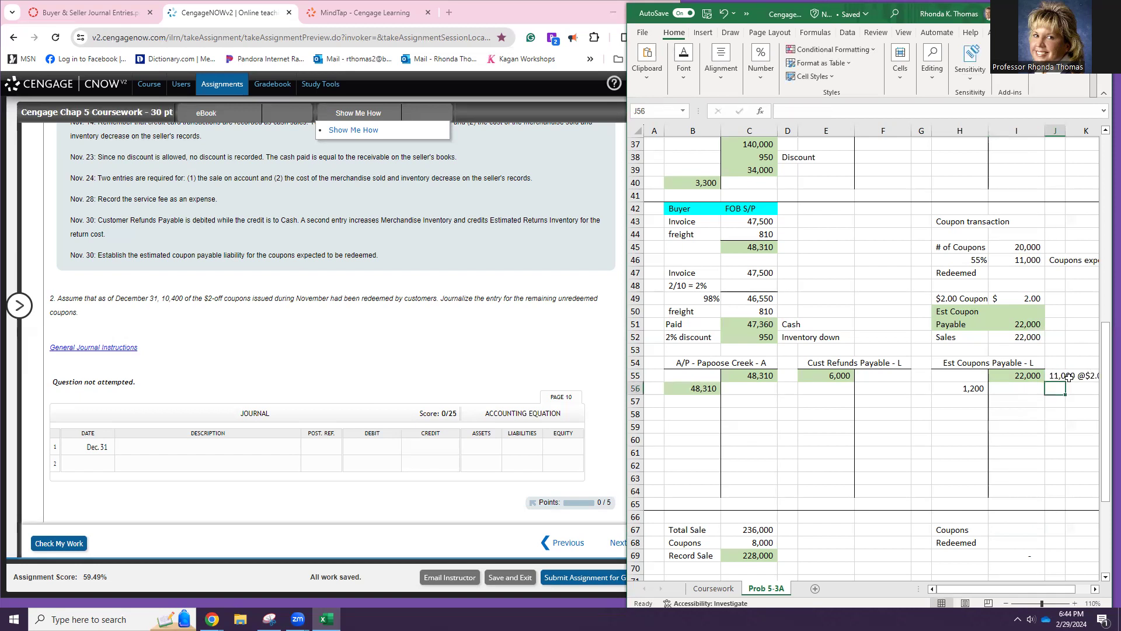
- Relabel the block 'Coupons' and 'Expected' with 11,000, and clear the stray 22,000
left_click(971, 540)
left_click(964, 533)
key("Delete")
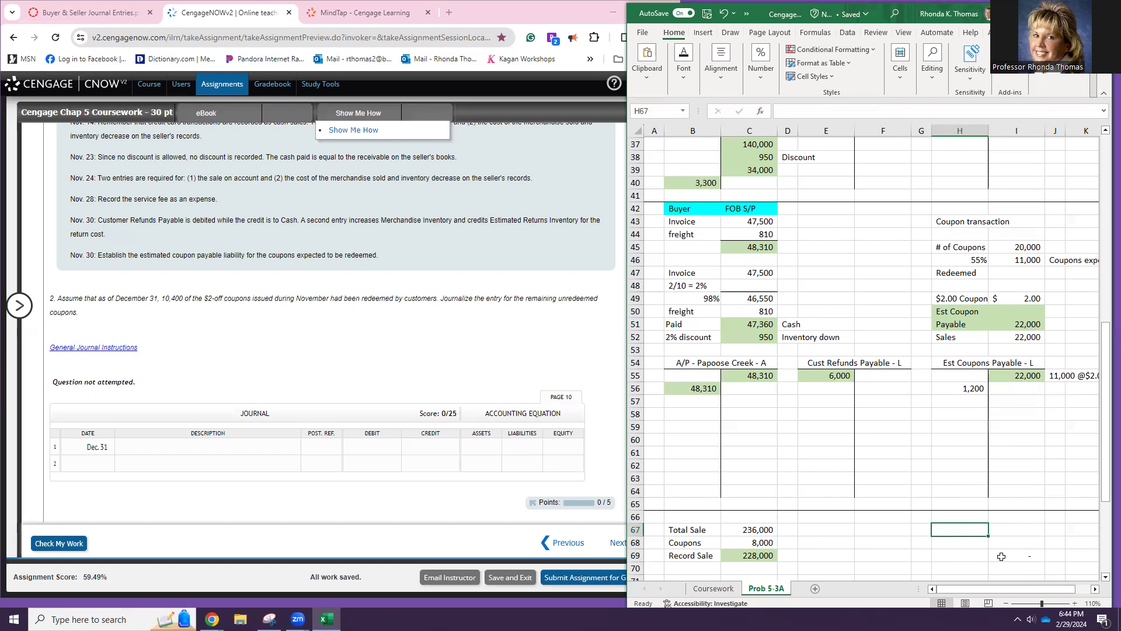
type("Coupon")
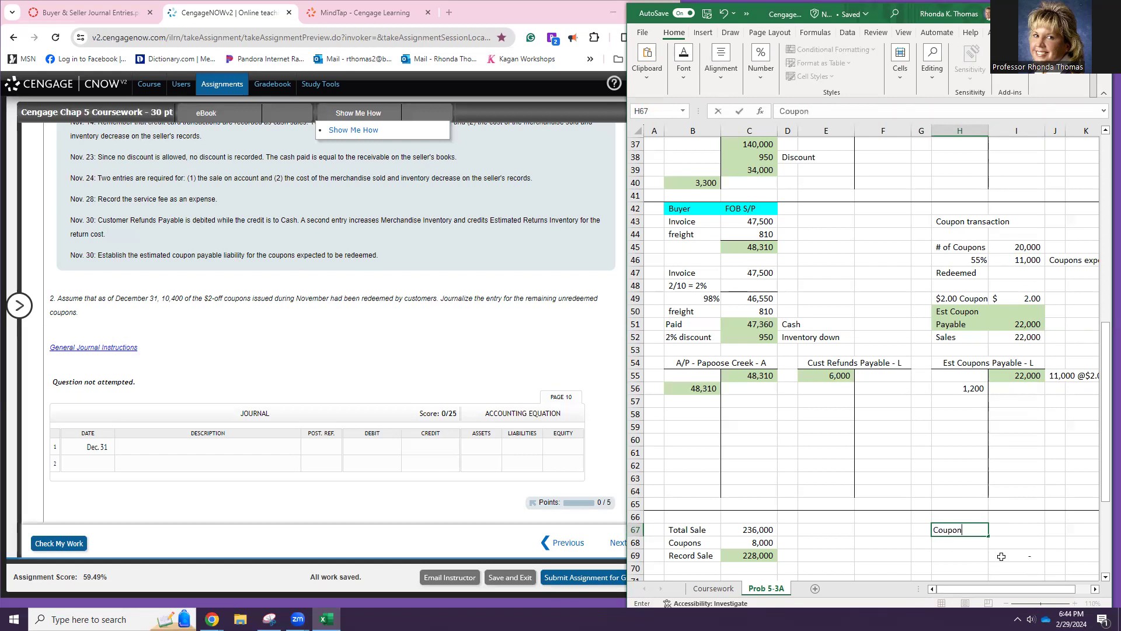
type("s")
key("Return")
type("Expected")
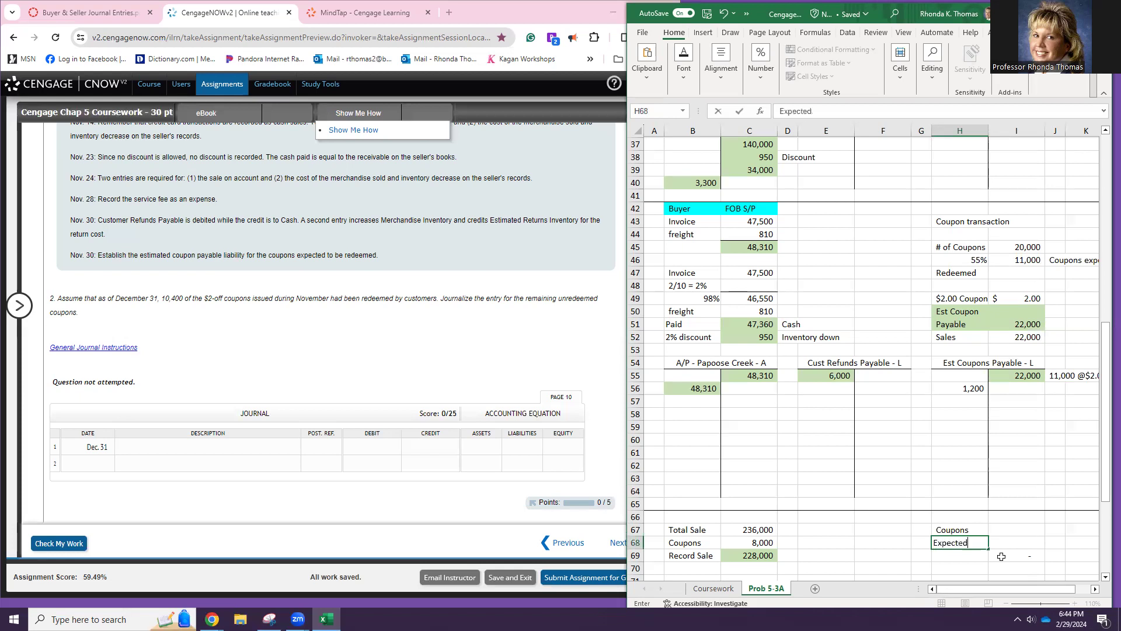
key("Tab")
type("11,0")
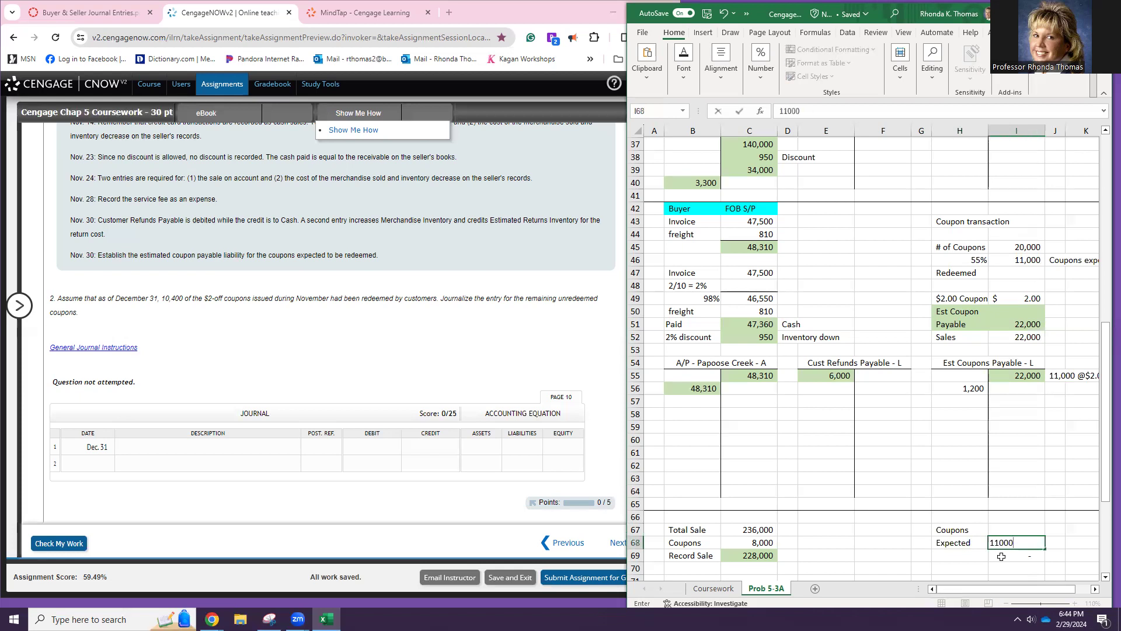
type("00")
key("Return")
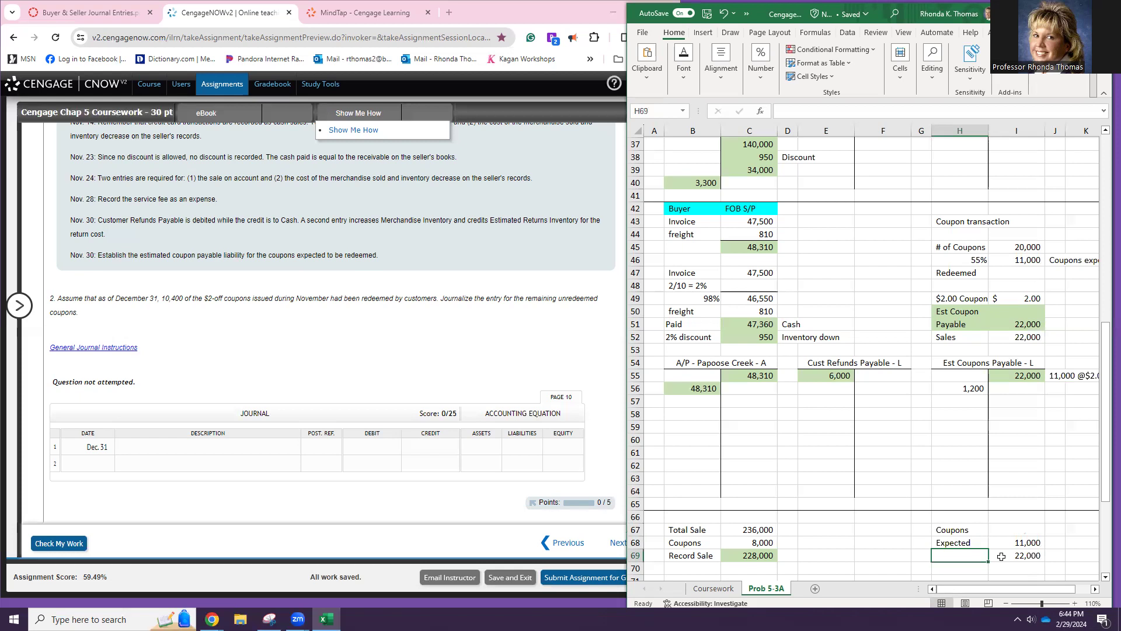
left_click(1001, 557)
key("Delete")
- Add 'To Be' and 'Redeemed' labels and link the value to the 11,000 estimate (=I46)
scroll(983, 572, "down", 1)
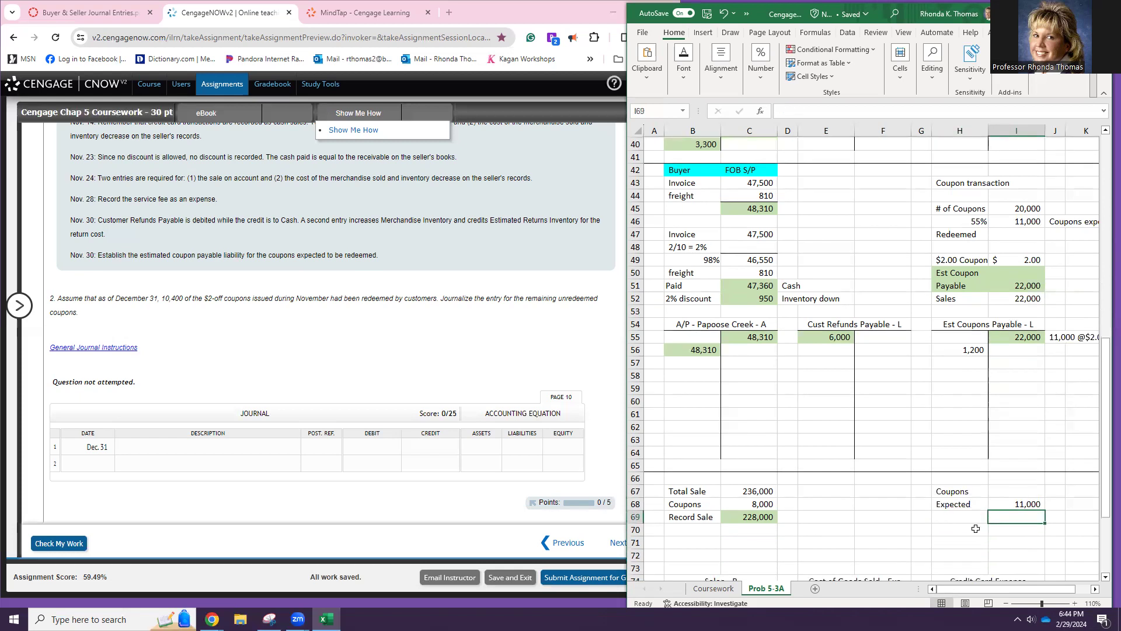
left_click(975, 530)
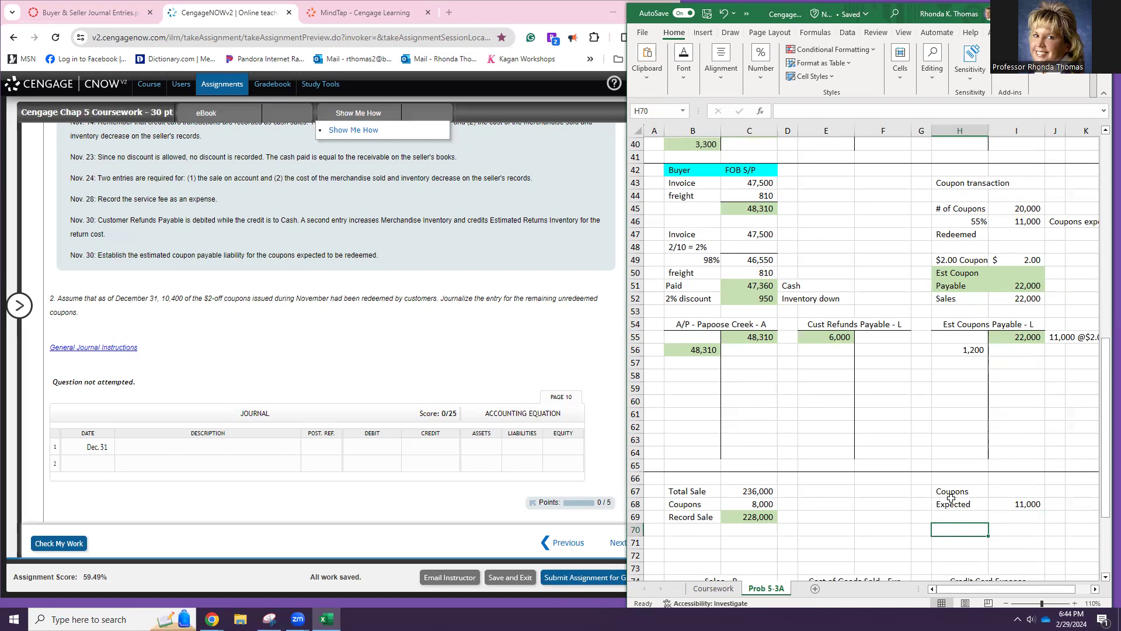
left_click(1003, 507)
key("Delete")
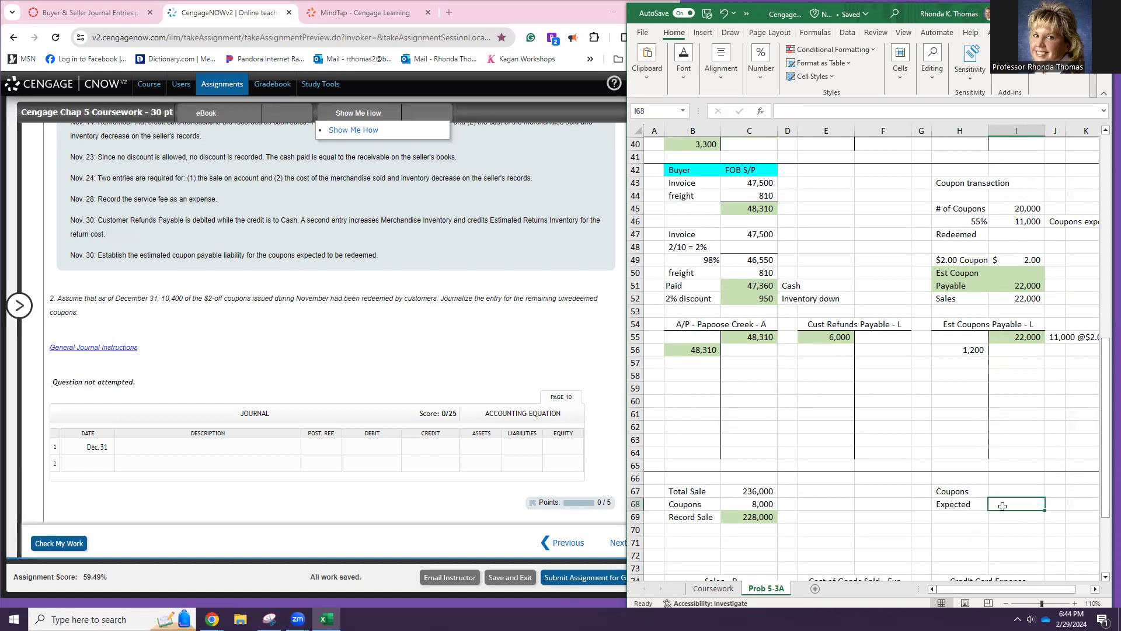
left_click(966, 516)
type("To Be")
key("Return")
type("Redeemed")
key("Tab")
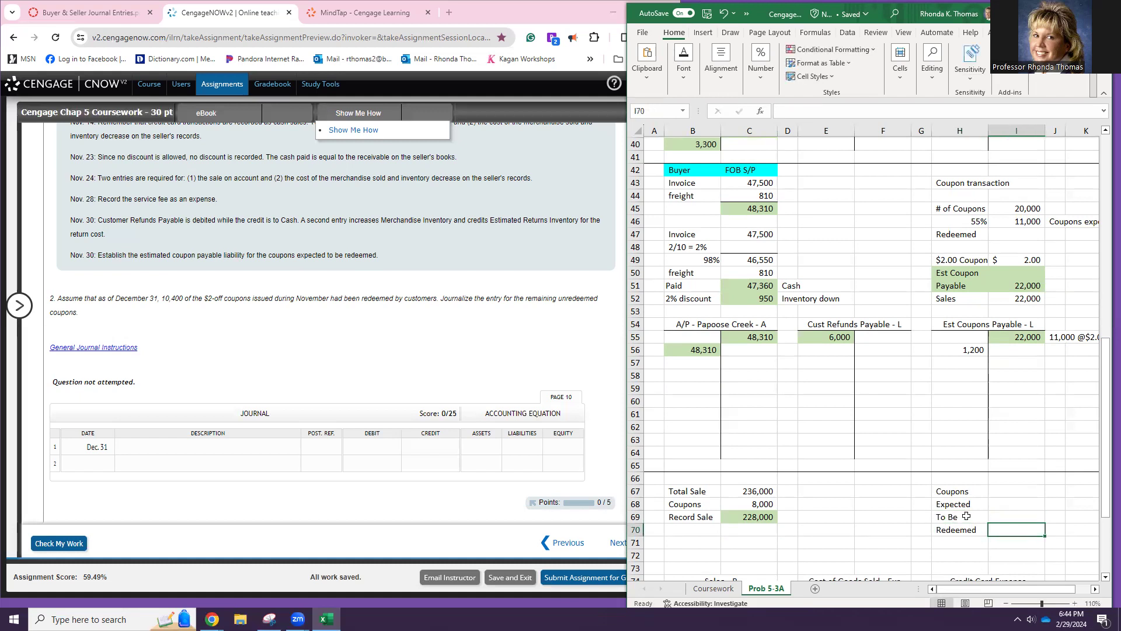
type("=")
left_click(1014, 222)
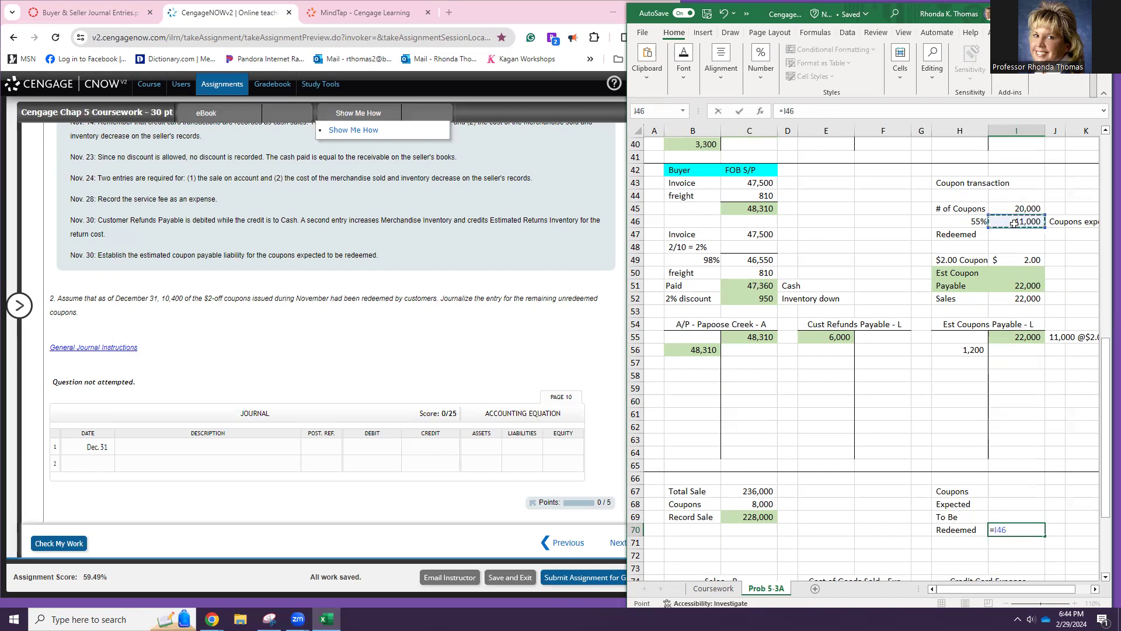
key("Return")
- Select rows 71–73 below the new coupon block
scroll(655, 429, "down", 3)
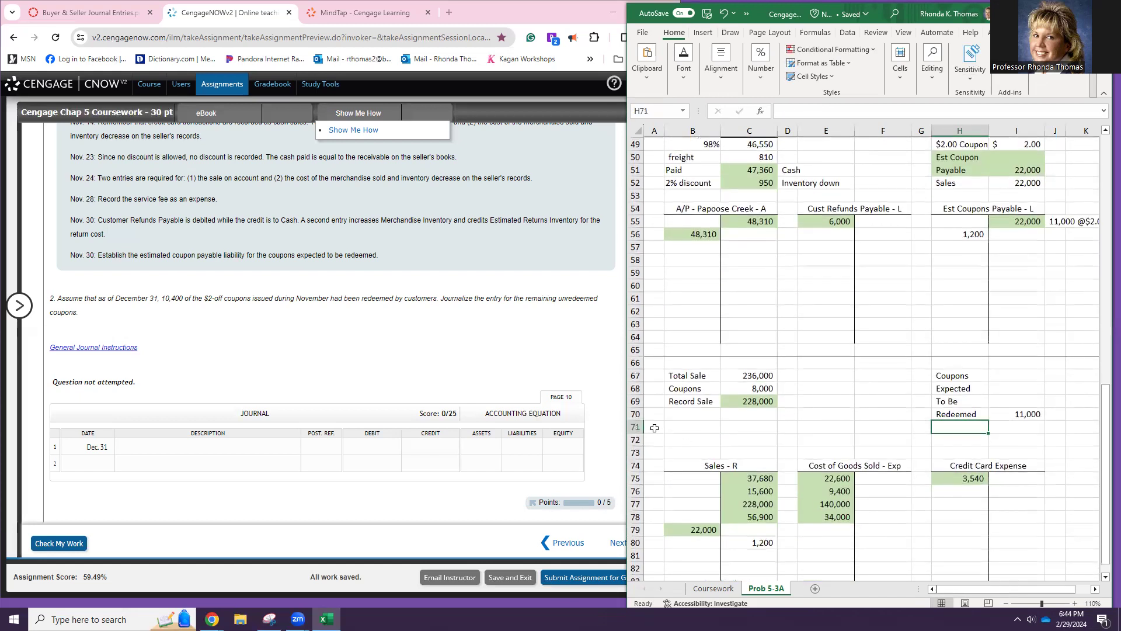
left_click_drag(635, 426, 635, 453)
right_click(635, 453)
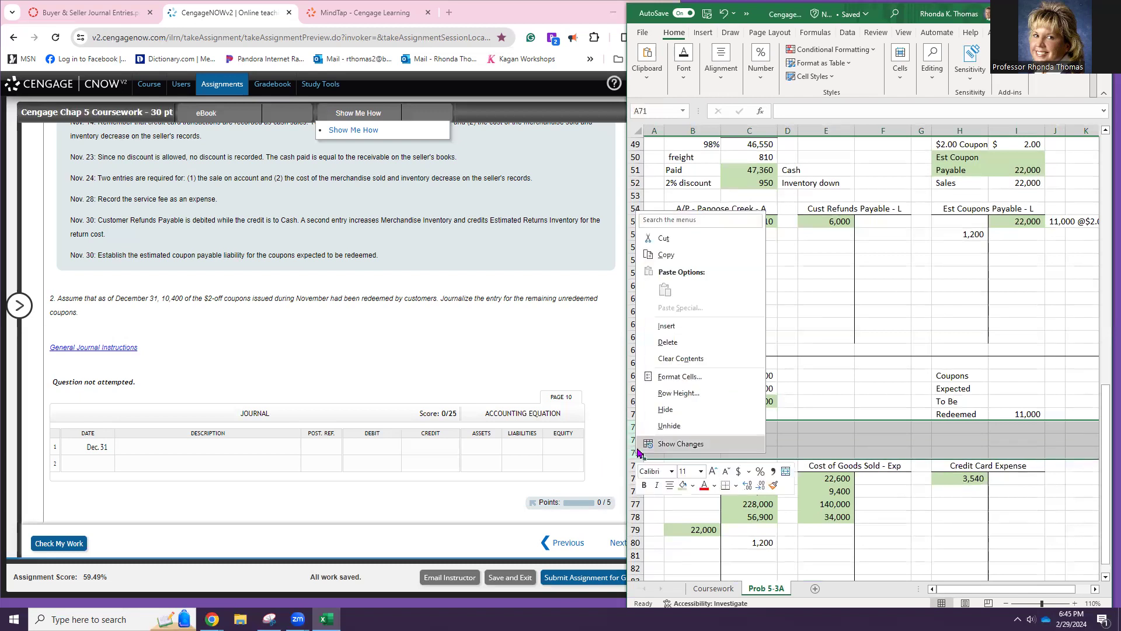
- Insert three rows above the Sales T-account and enter 'Actual Coupons Redeemed' of 10,400
left_click(671, 328)
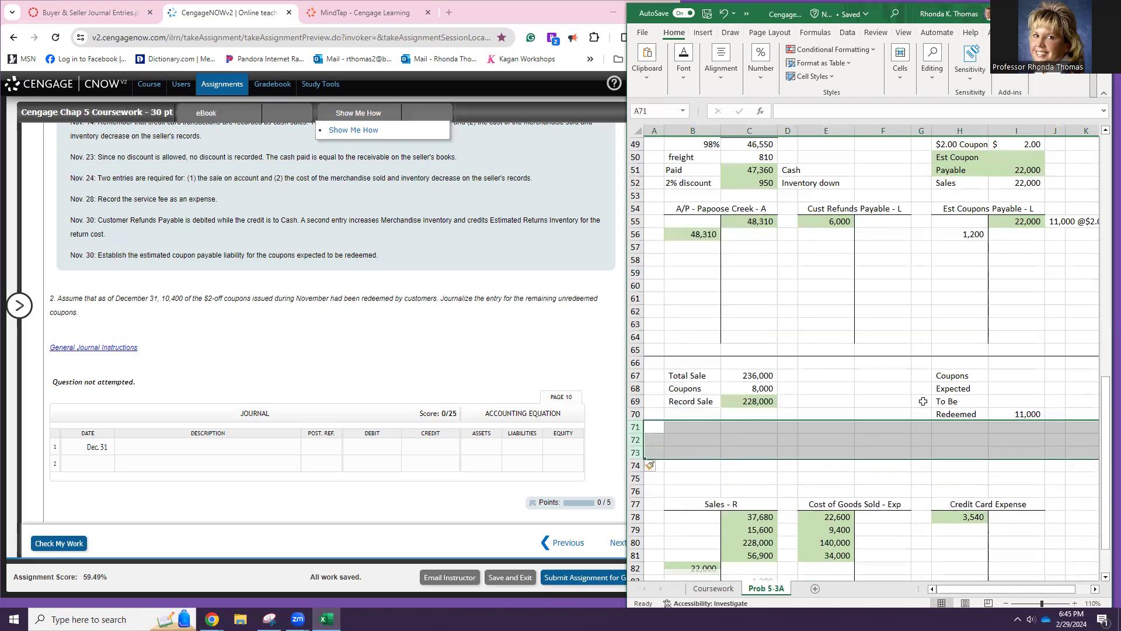
left_click(962, 437)
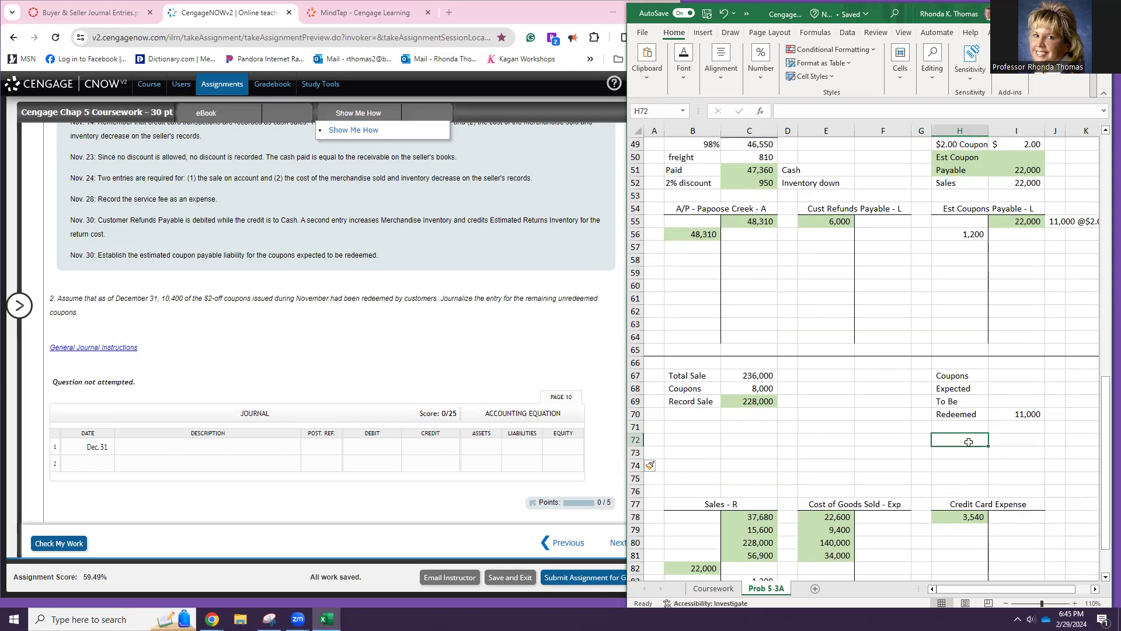
type("Actual Coupons")
key("Return")
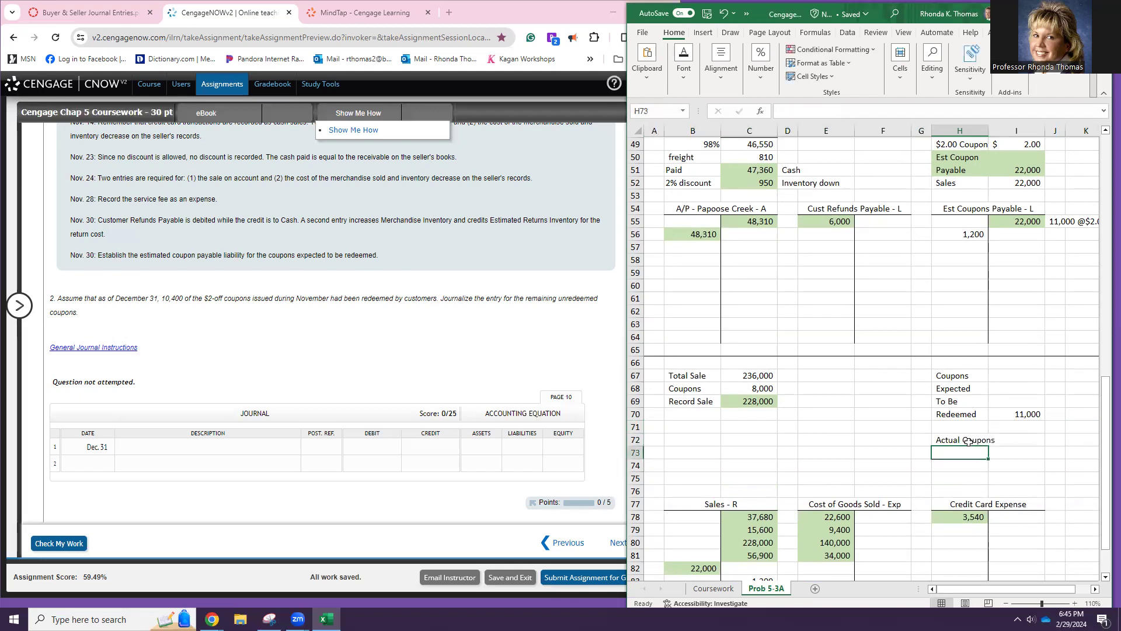
type("Dedee")
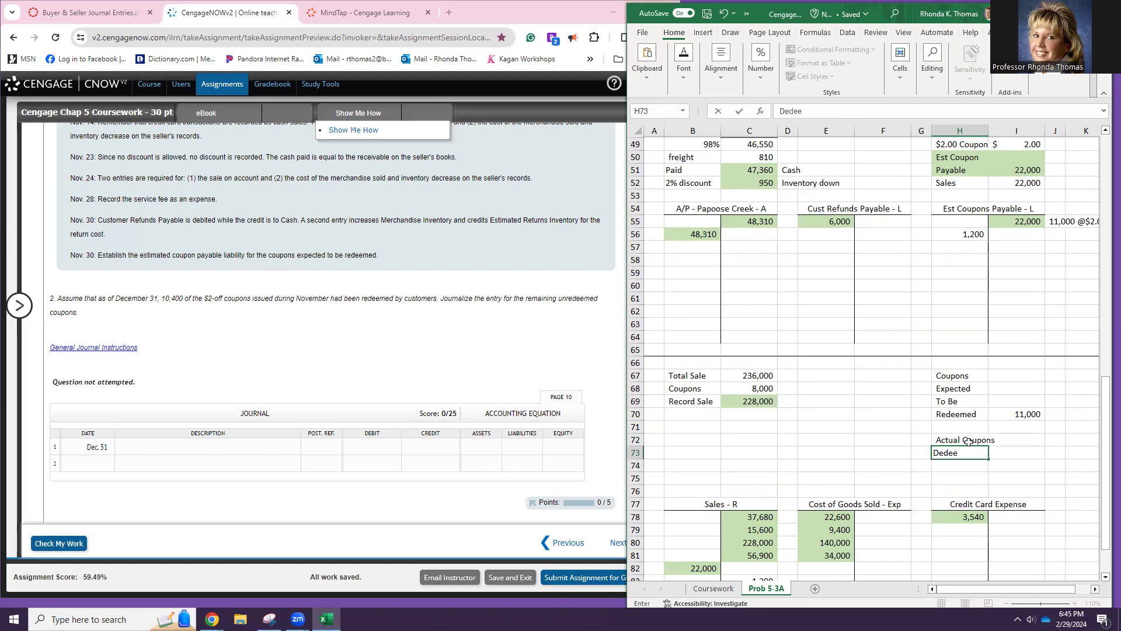
key("BackSpace")
key("BackSpace")
key("BackSpace")
key("BackSpace")
key("BackSpace")
type("Redeemed")
key("Tab")
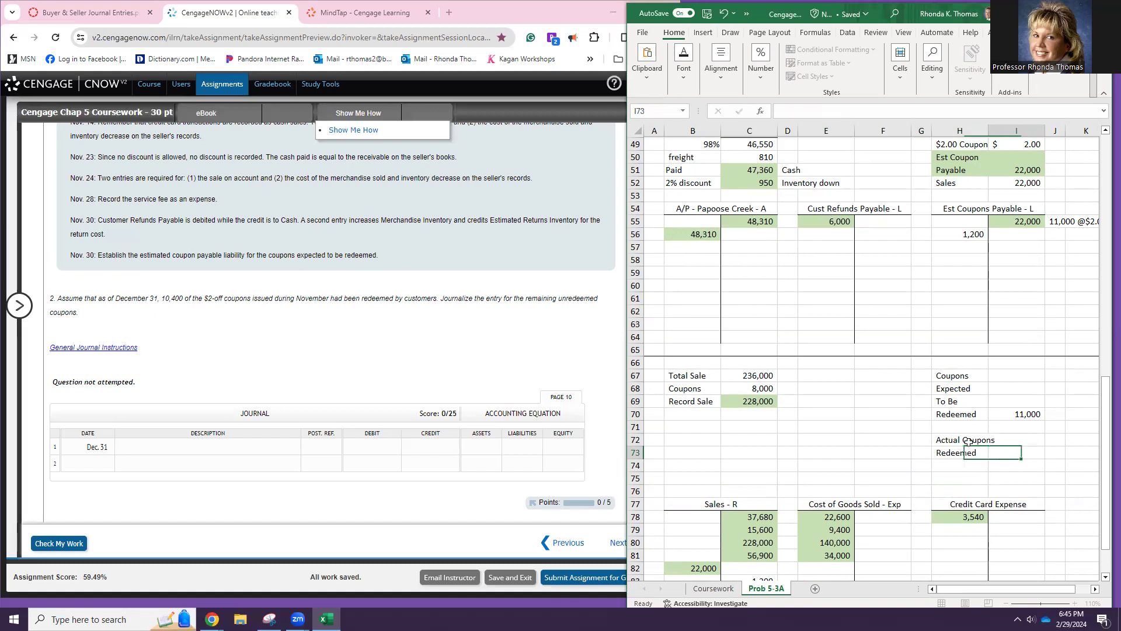
type("10,400")
key("Return")
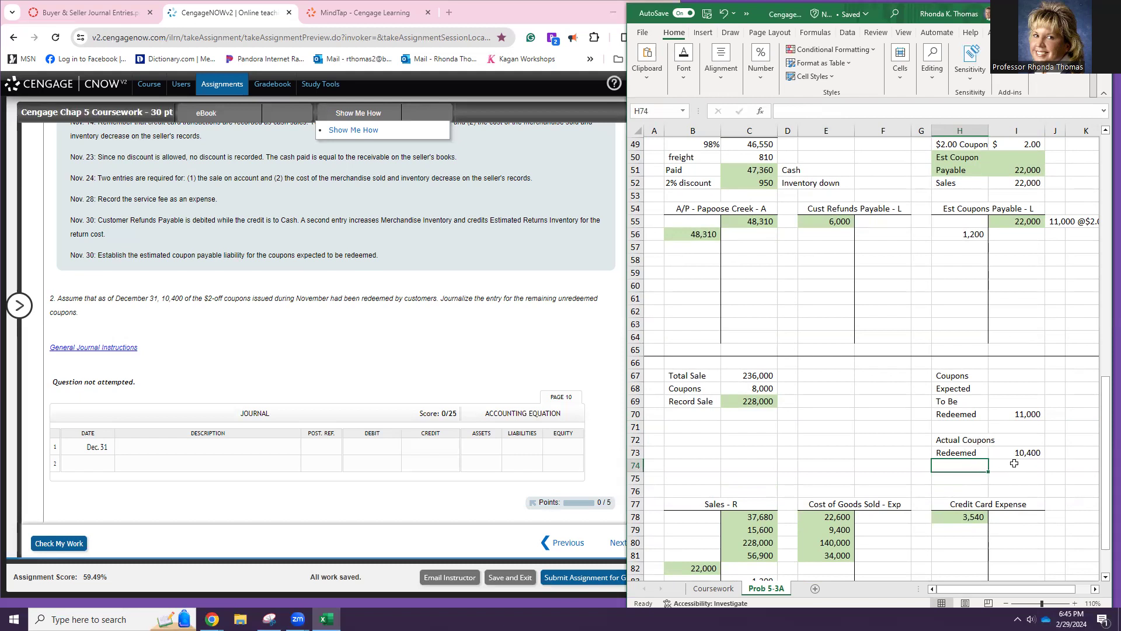
left_click(979, 479)
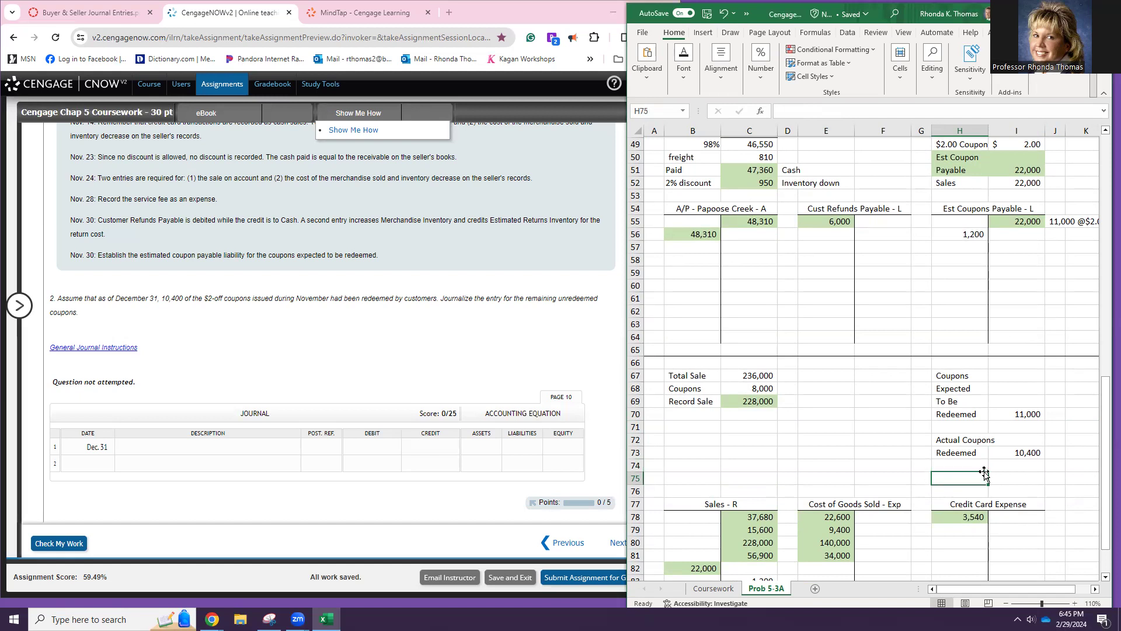
left_click(643, 478)
- Insert a row at 75 and compute Remaining coupons as expected minus actual, giving 600
right_click(643, 478)
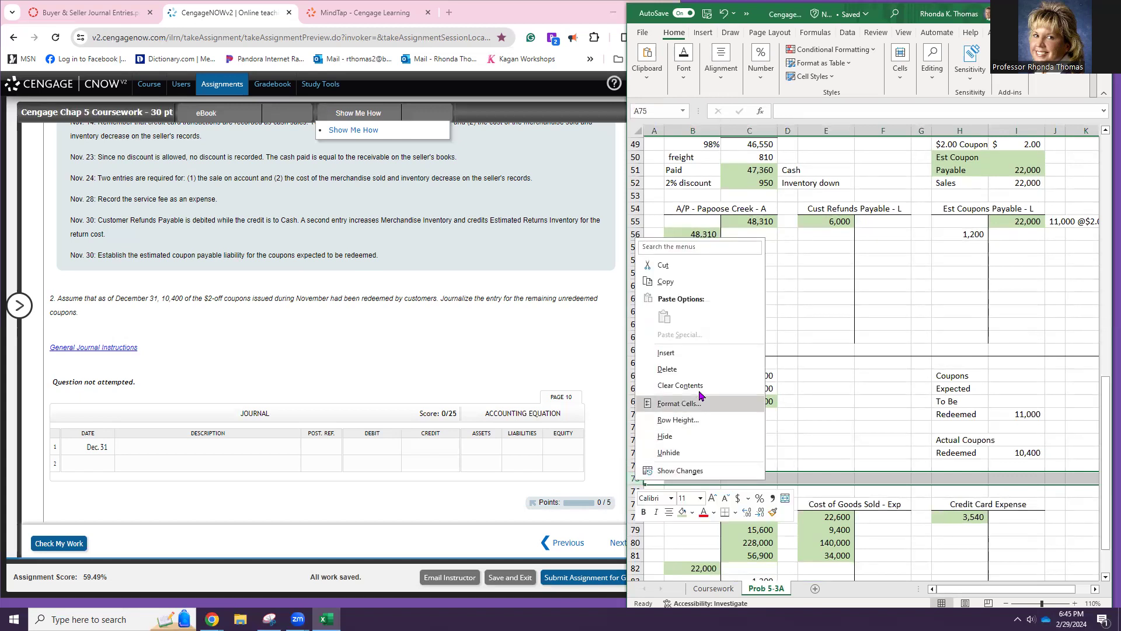
left_click(666, 353)
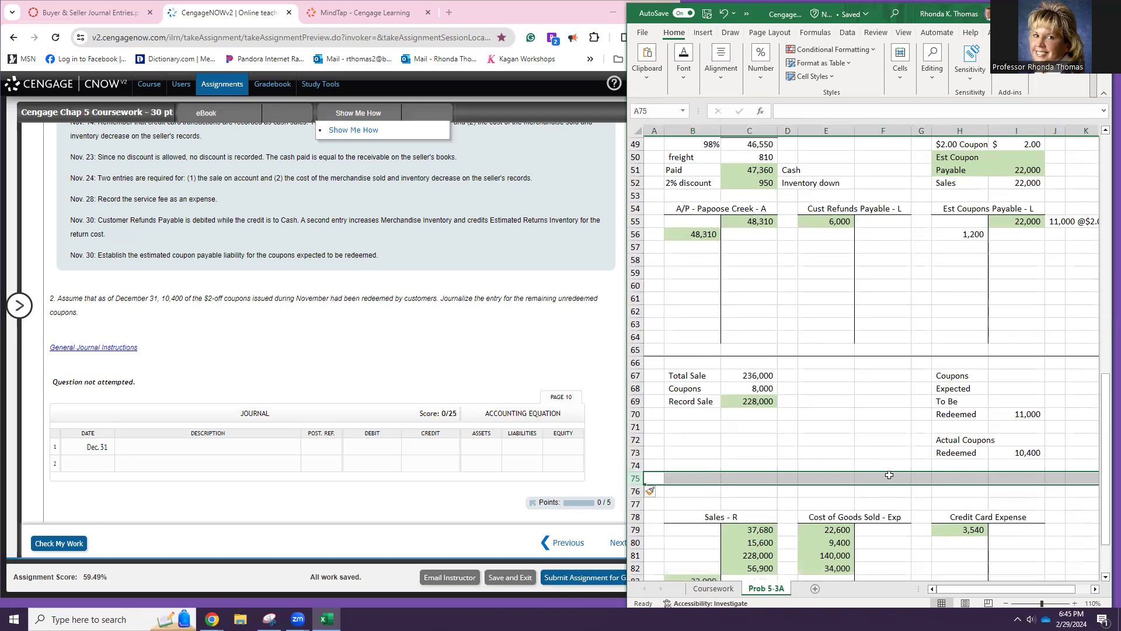
left_click(968, 478)
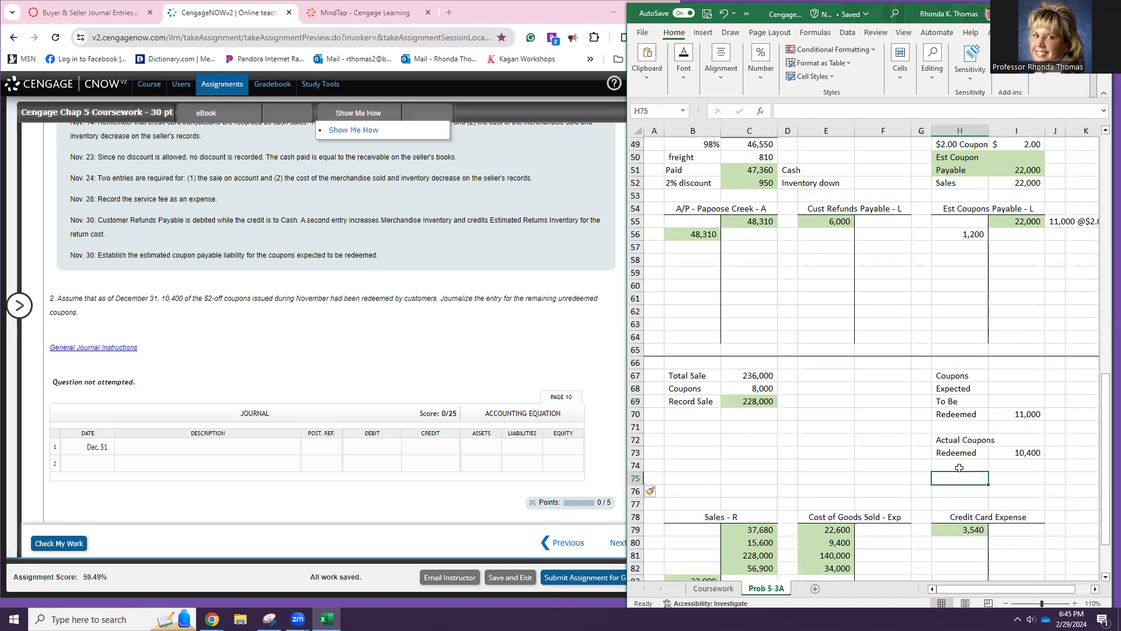
type("REma")
key("BackSpace")
key("BackSpace")
key("BackSpace")
type("emaining")
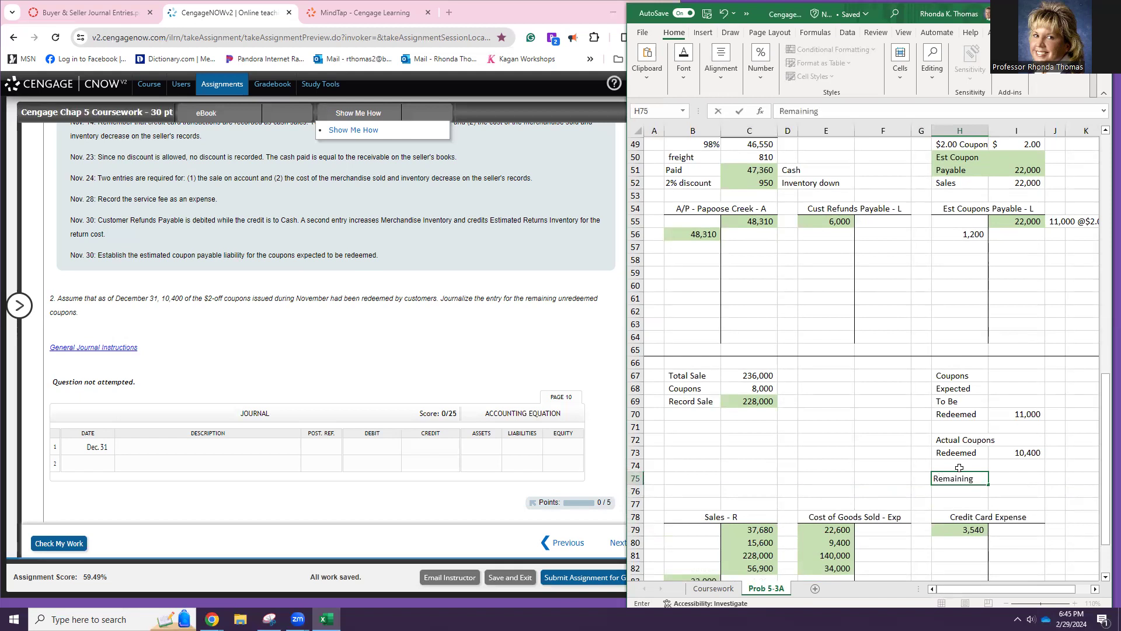
key("Tab")
type("=")
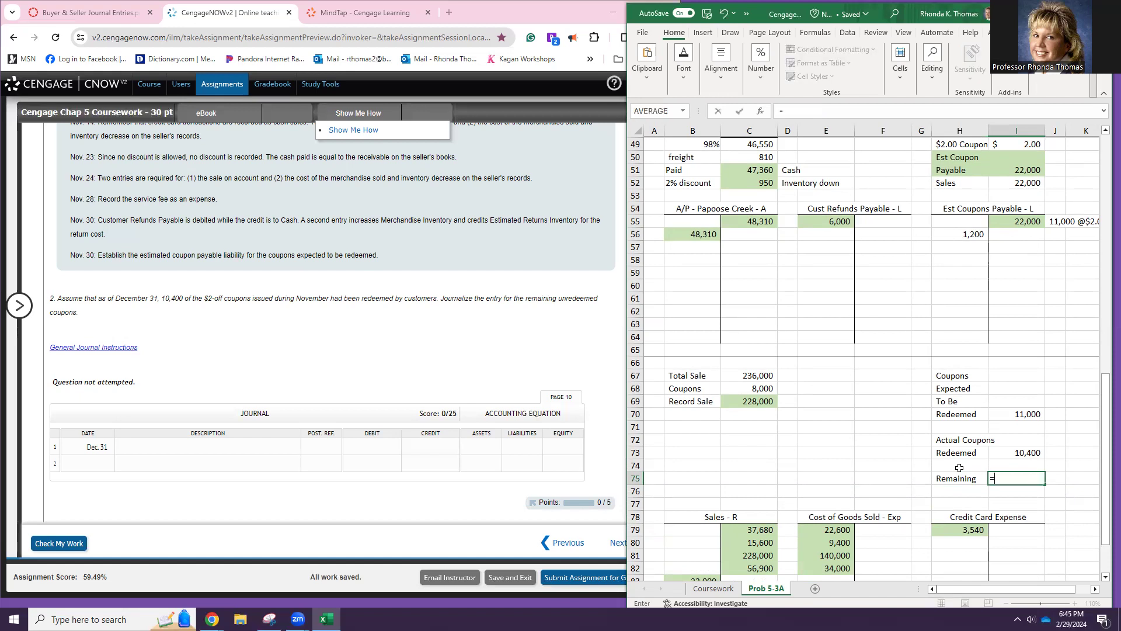
left_click(1034, 414)
type("-")
left_click(1032, 453)
key("Return")
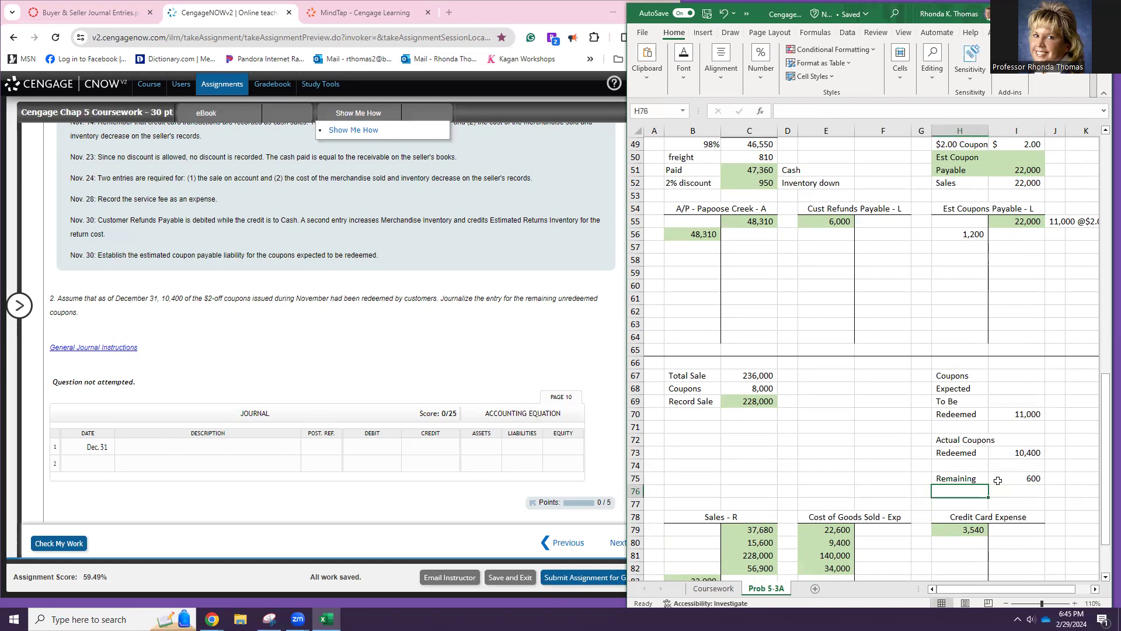
- Enter the $2.00 coupon value and format it as accounting currency
type("$2.00")
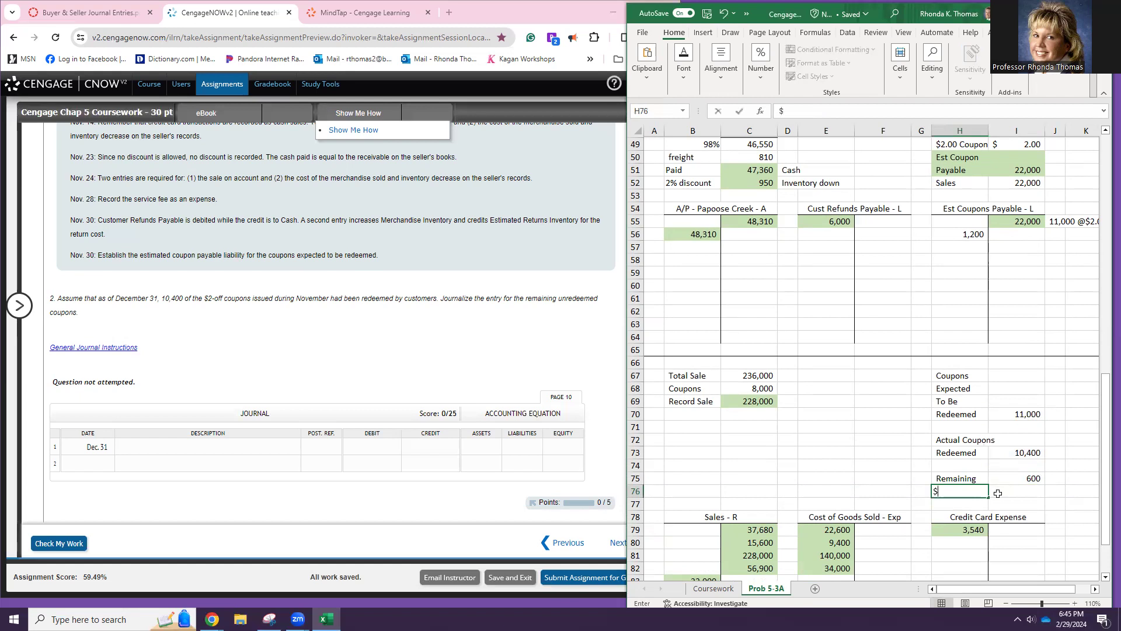
left_click(1028, 491)
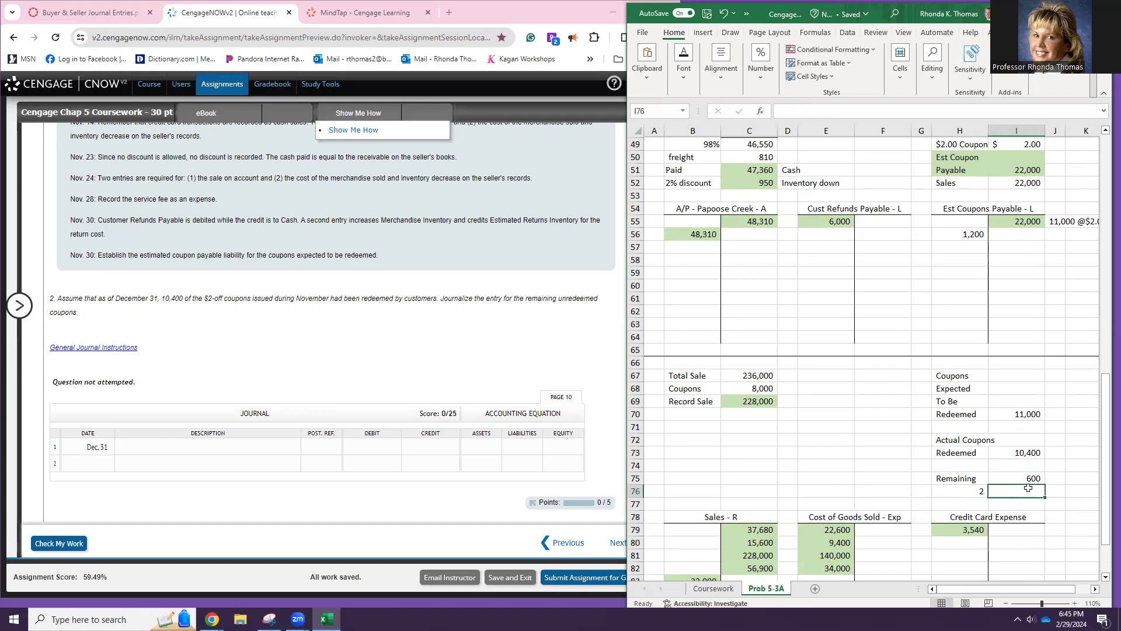
left_click(977, 491)
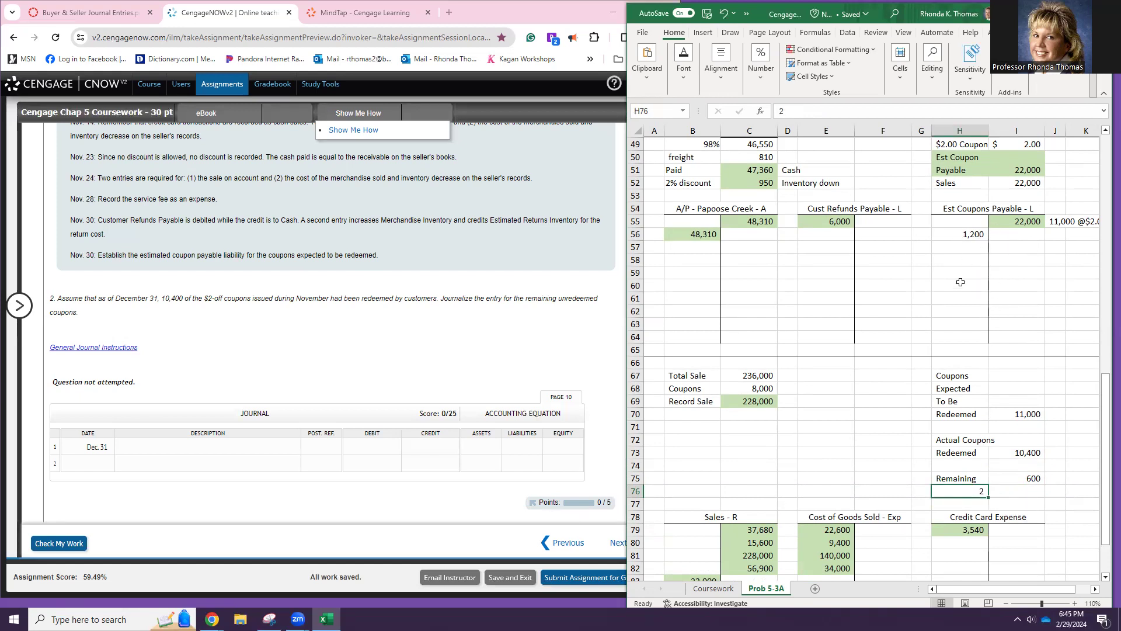
left_click(1028, 222)
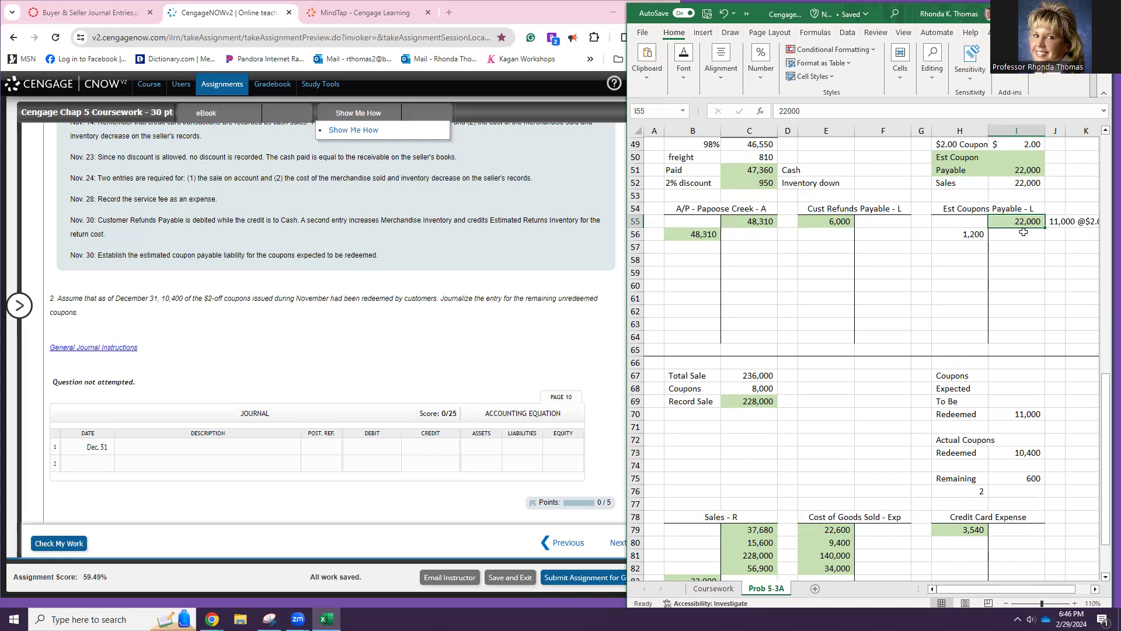
left_click(977, 492)
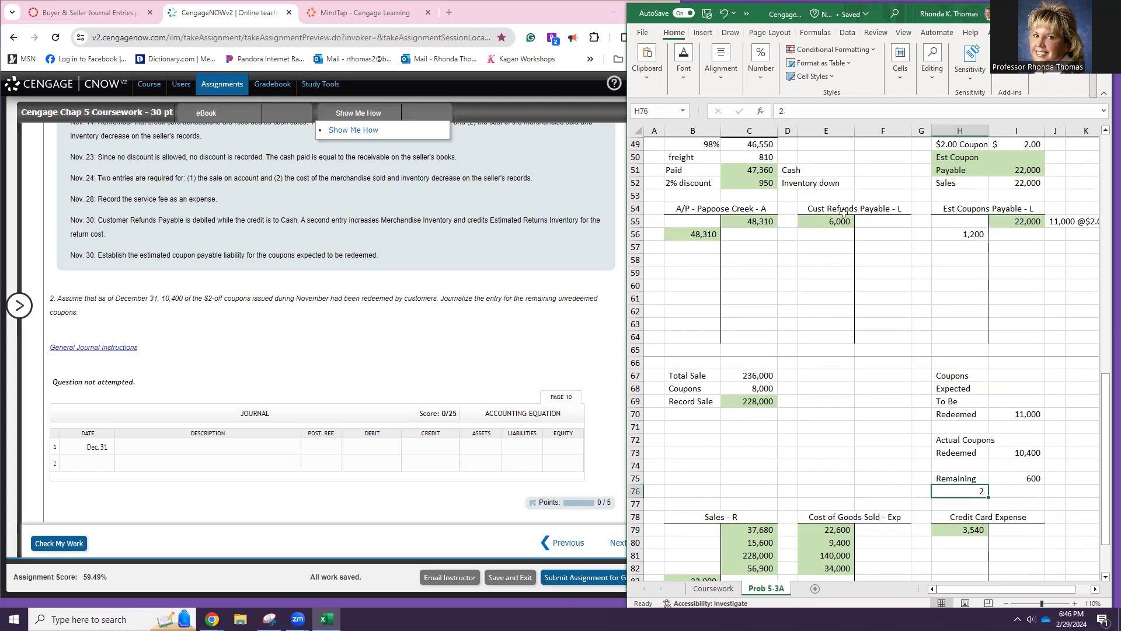
left_click(759, 74)
left_click(755, 128)
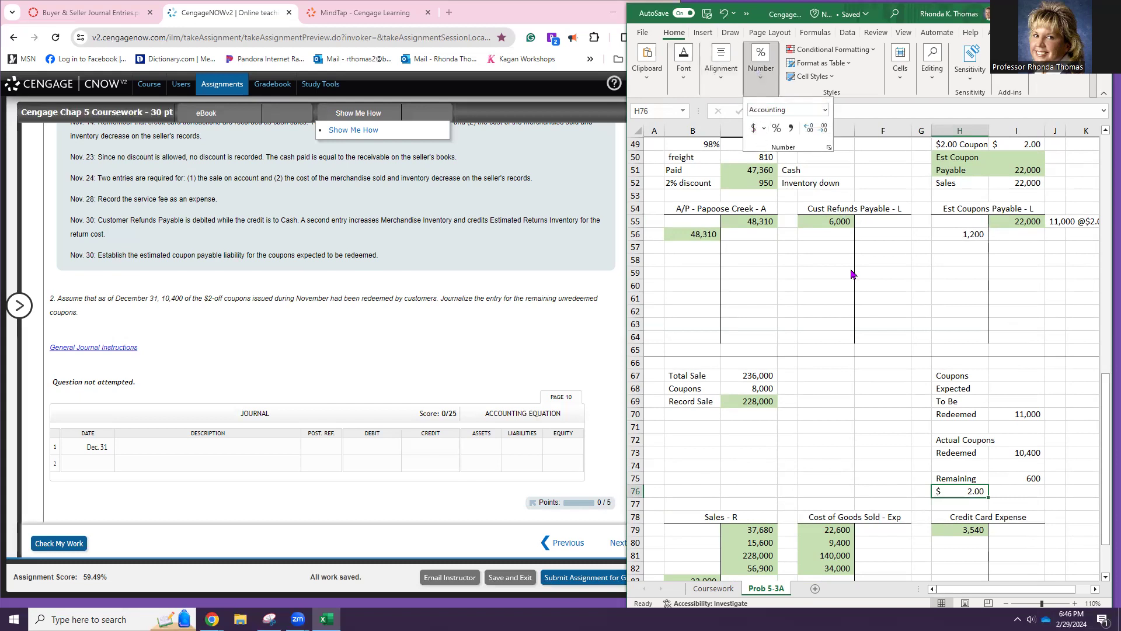
left_click(1031, 502)
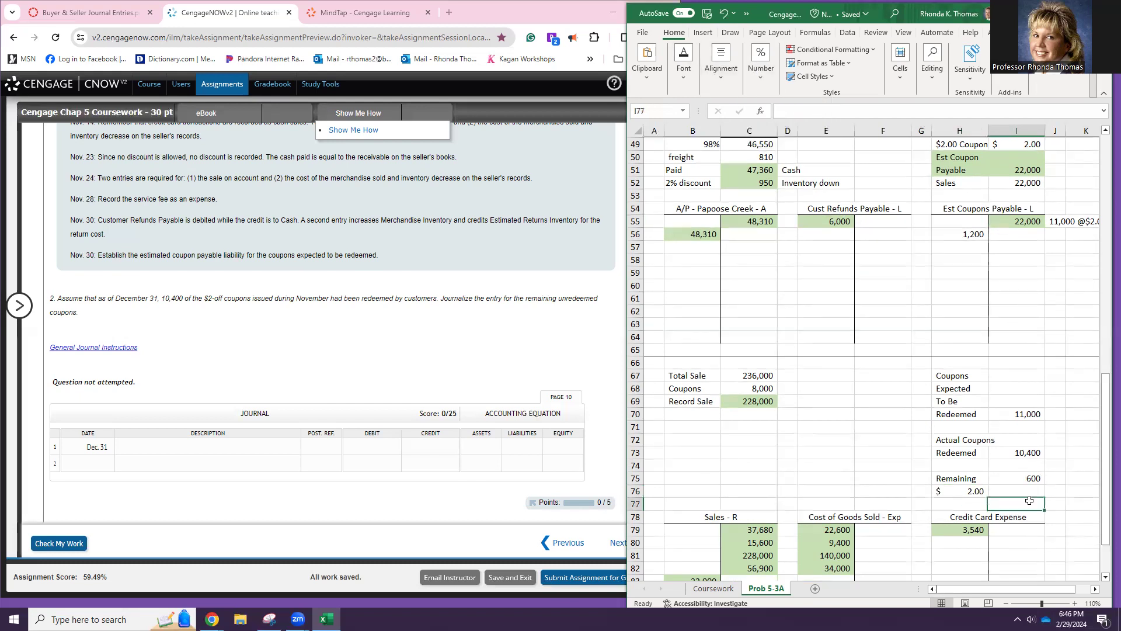
- Insert three rows above the T-accounts and set I76 to =I75*H76, giving 1,200
left_click_drag(636, 517, 636, 542)
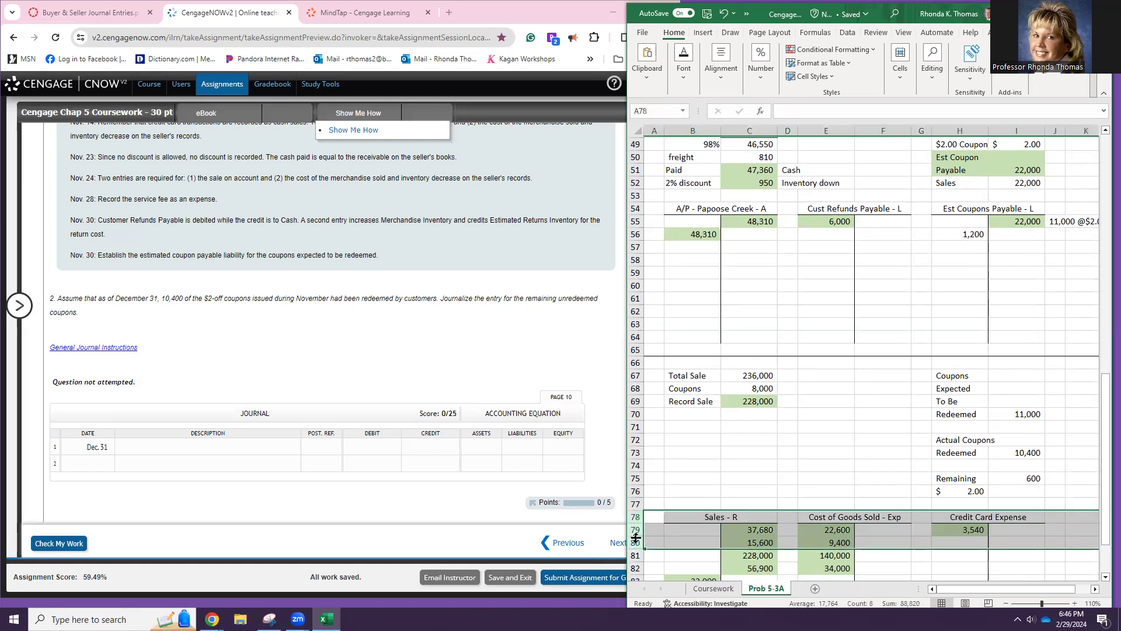
right_click(636, 542)
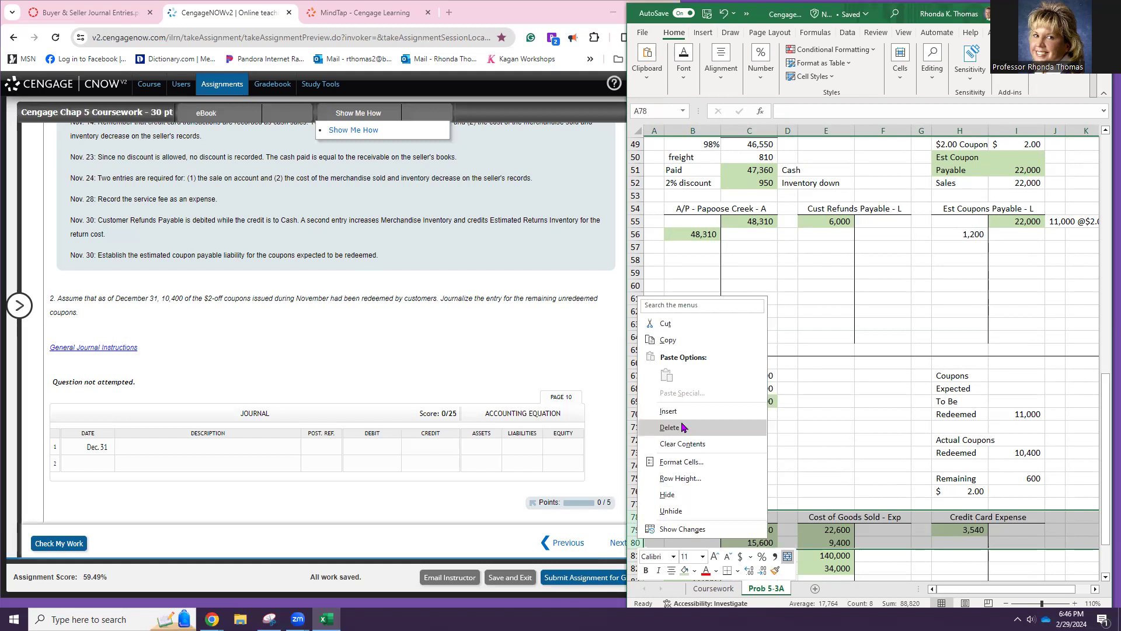
left_click(668, 412)
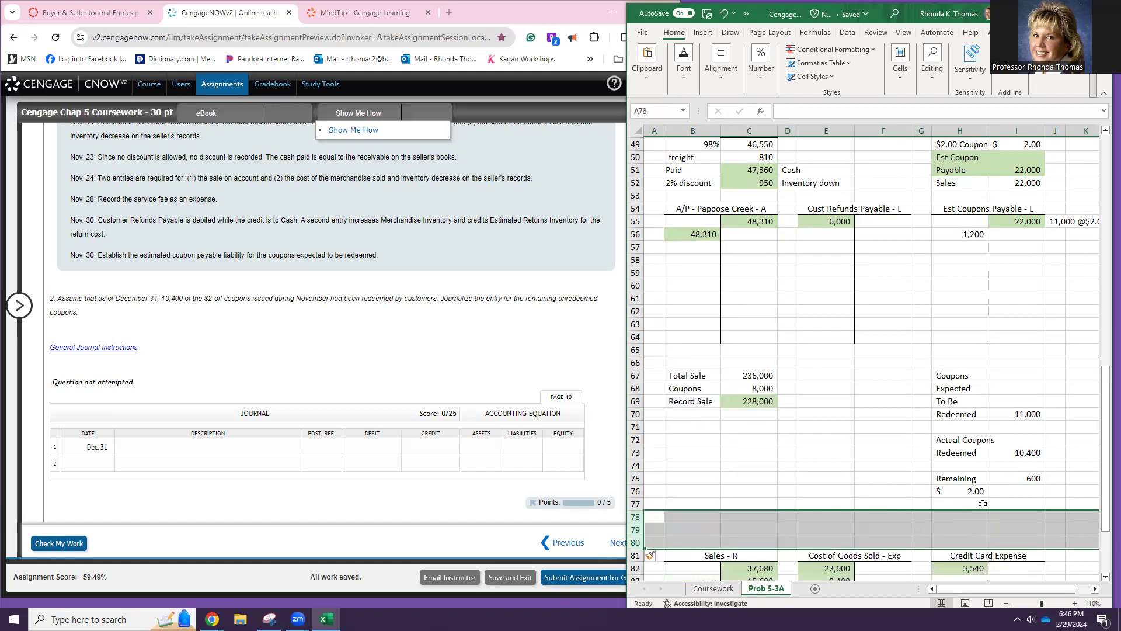
left_click(1025, 494)
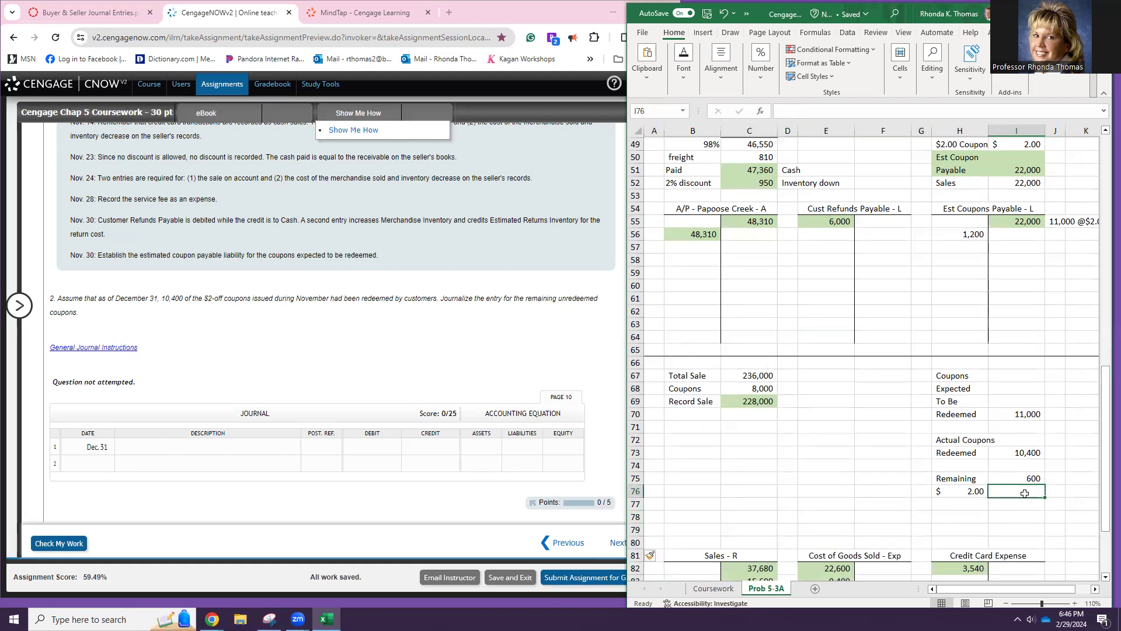
type("=")
left_click(1012, 476)
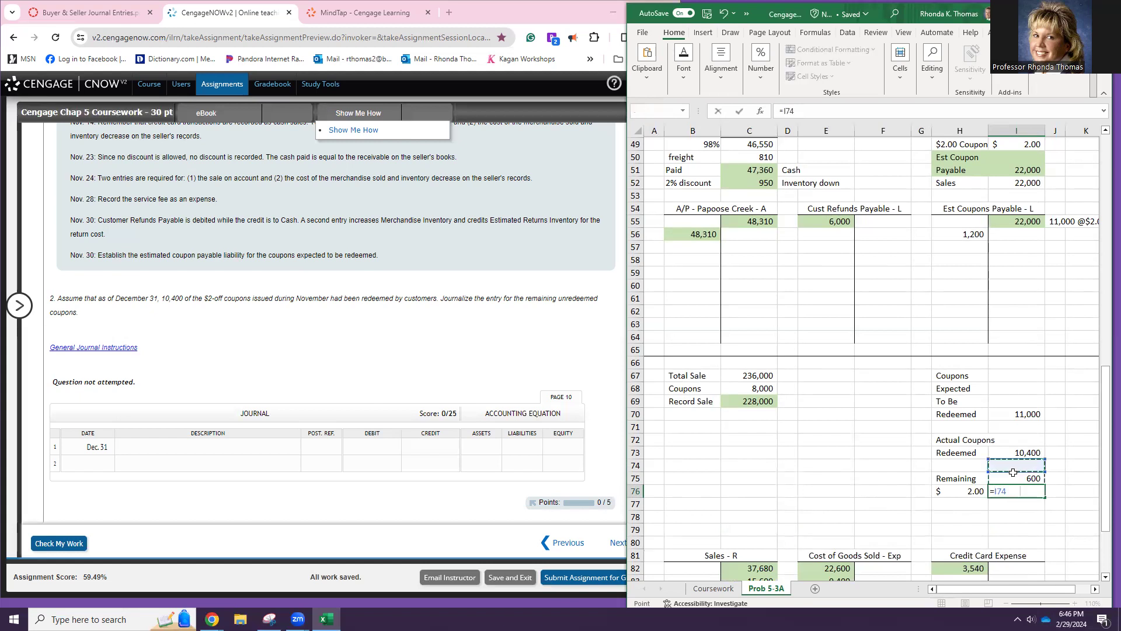
type("*")
left_click(973, 491)
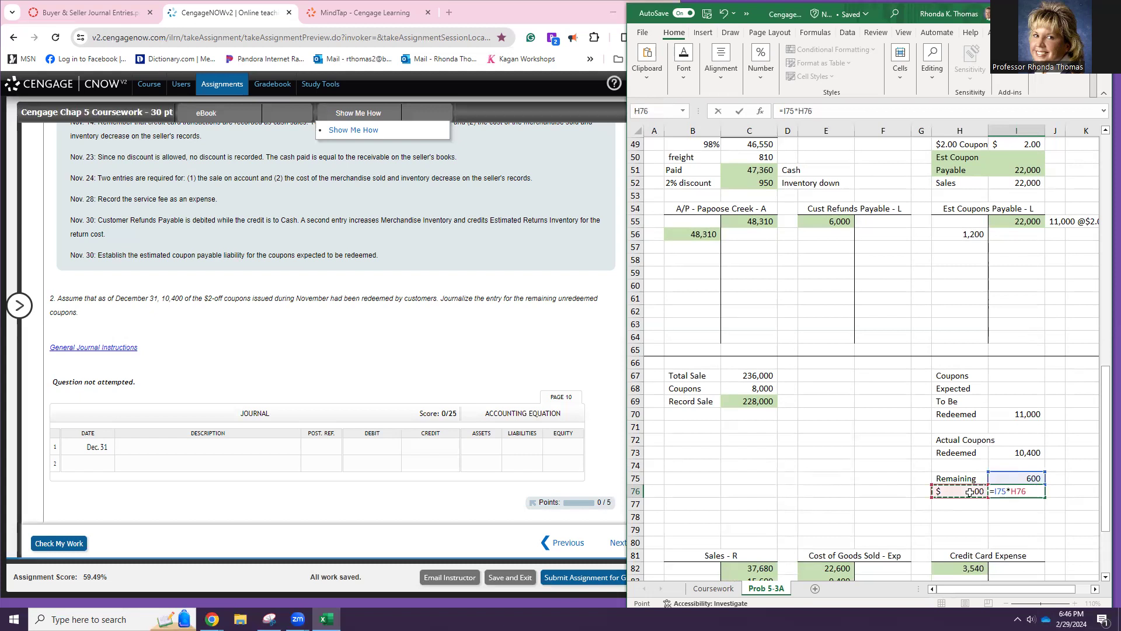
key("Return")
scroll(1025, 559, "down", 1)
scroll(1025, 559, "down", 1)
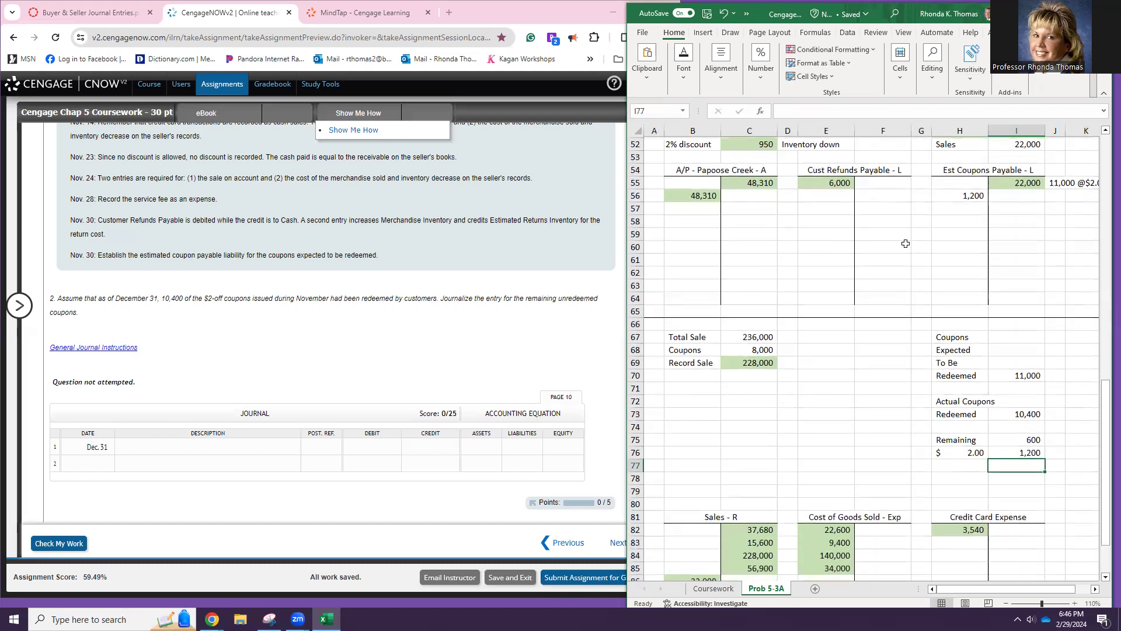
left_click(968, 197)
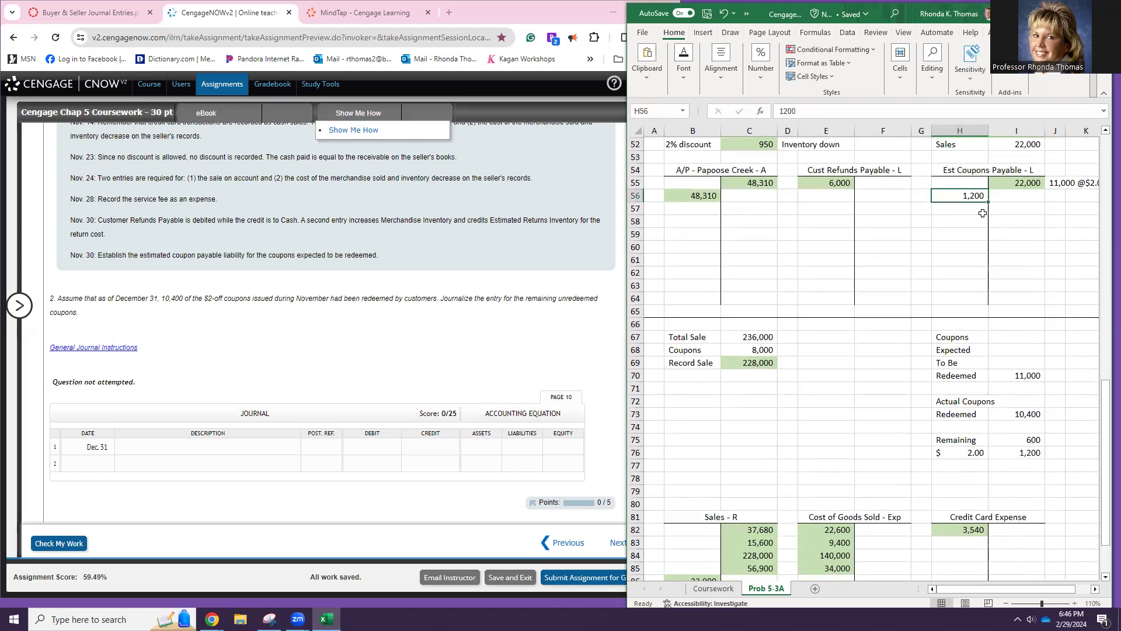
- Fill the 1,200 Est Coupons Payable debit in H56 green
scroll(992, 201, "up", 2)
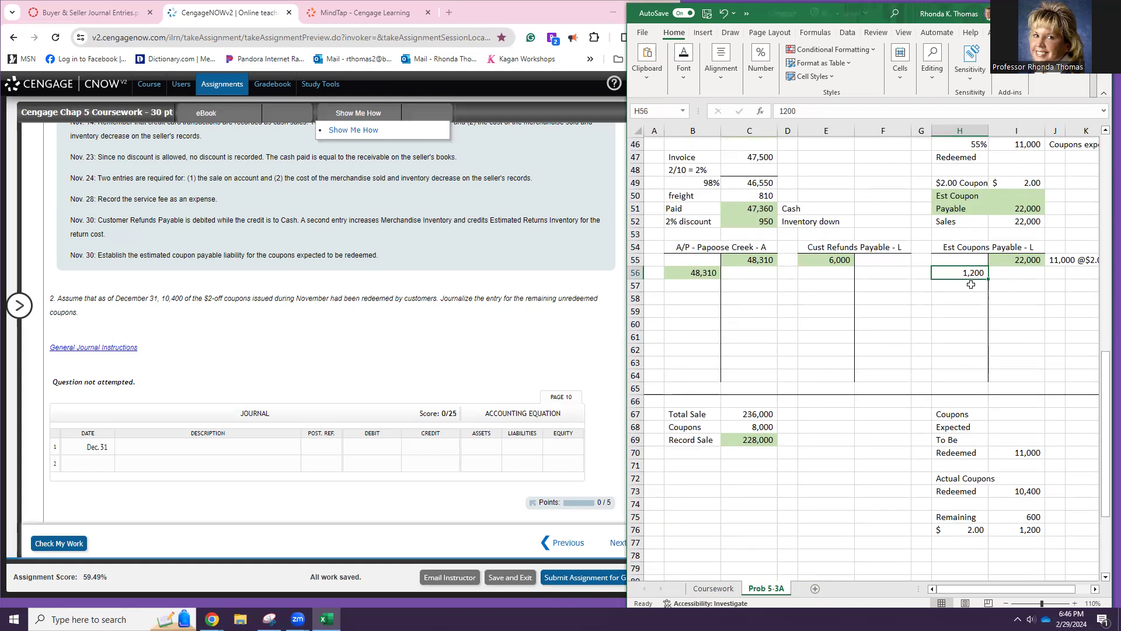
left_click(1005, 265)
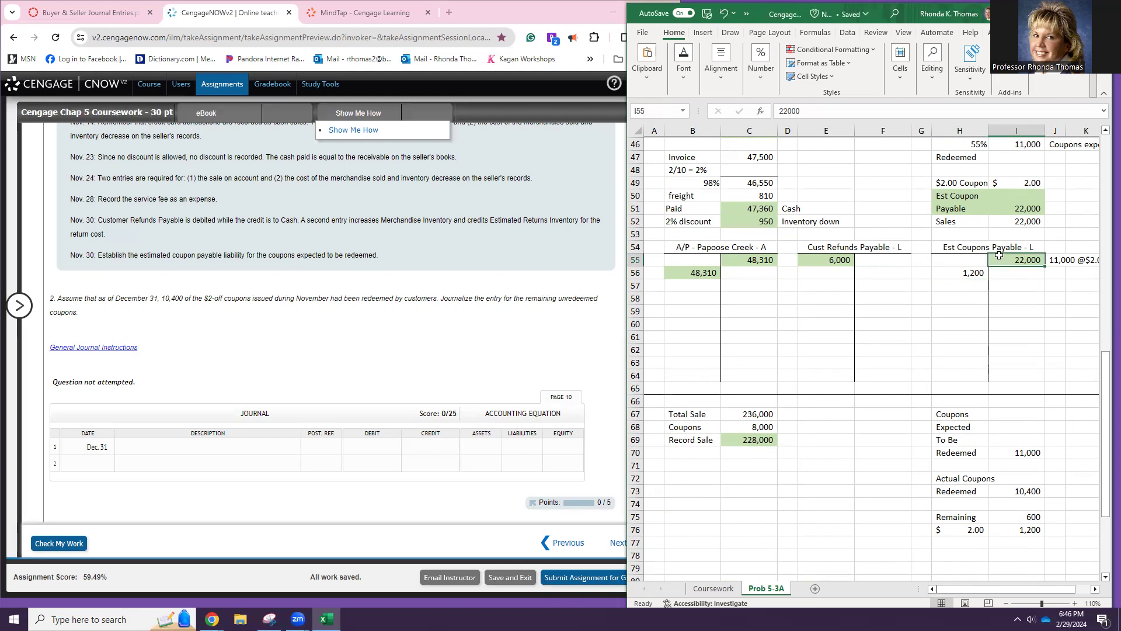
scroll(1000, 255, "up", 4)
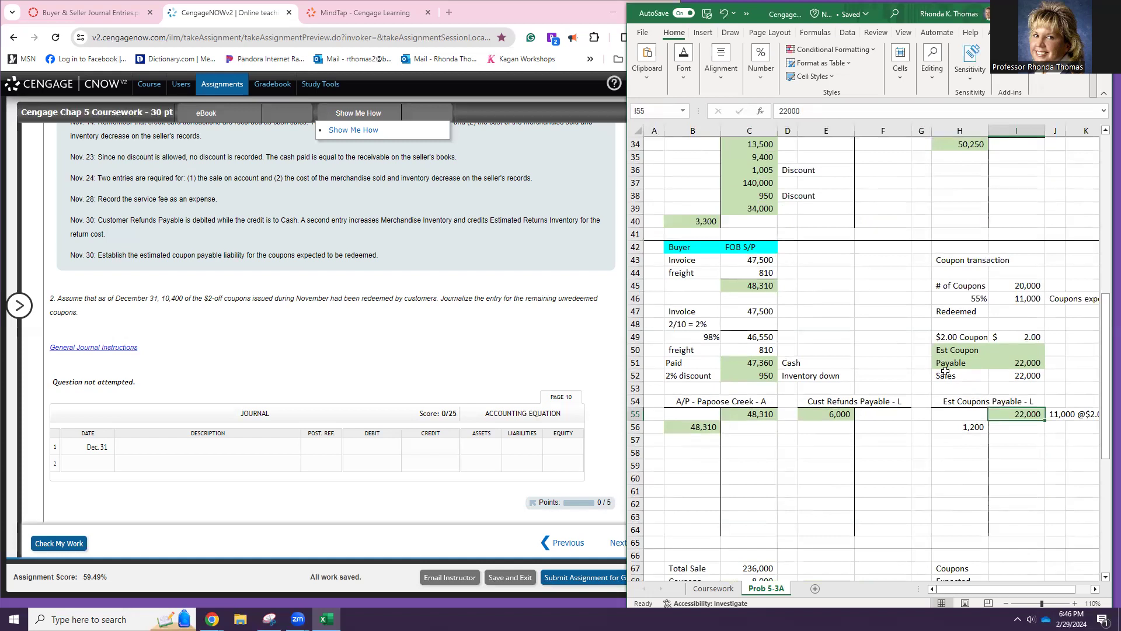
left_click(949, 427)
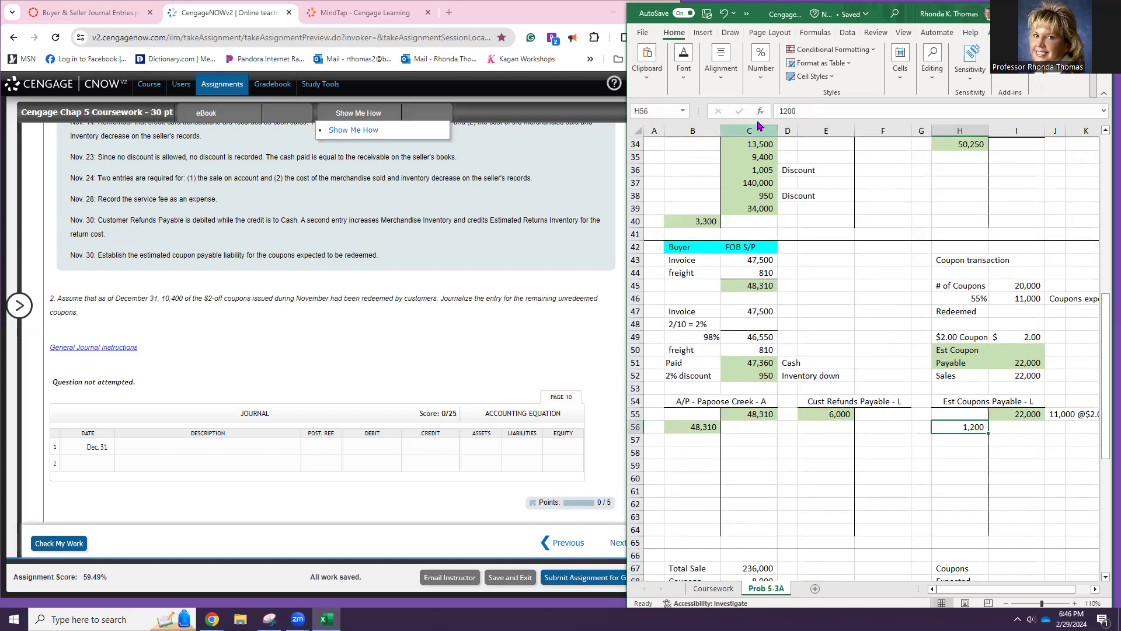
left_click(683, 61)
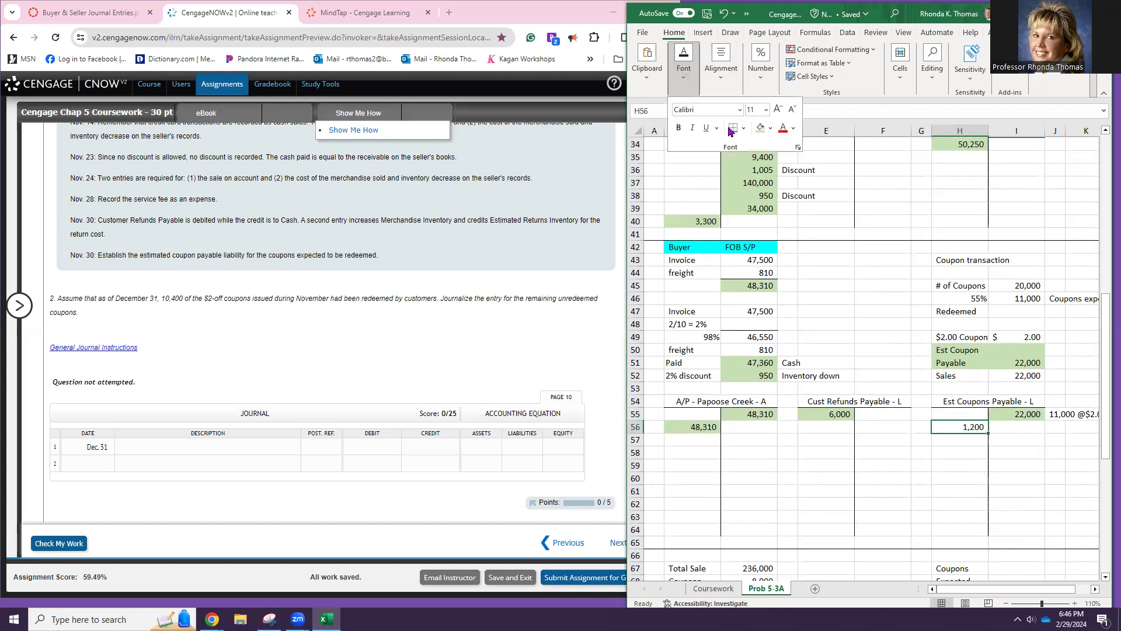
left_click(760, 127)
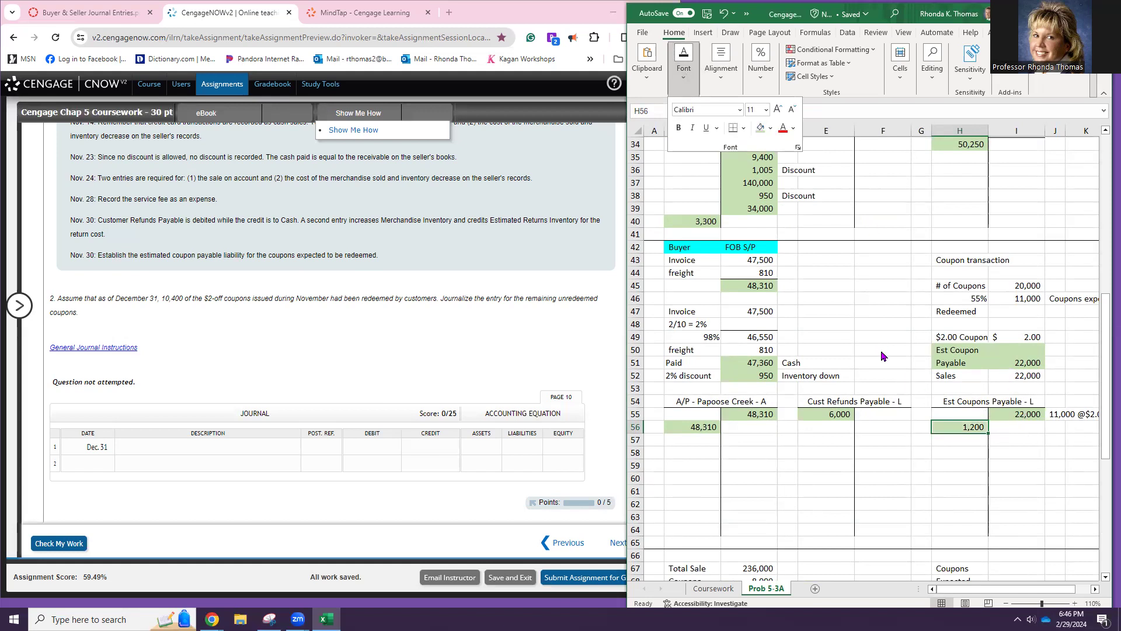
- Fill the matching 1,200 Sales credit in C87 light green
scroll(882, 356, "down", 5)
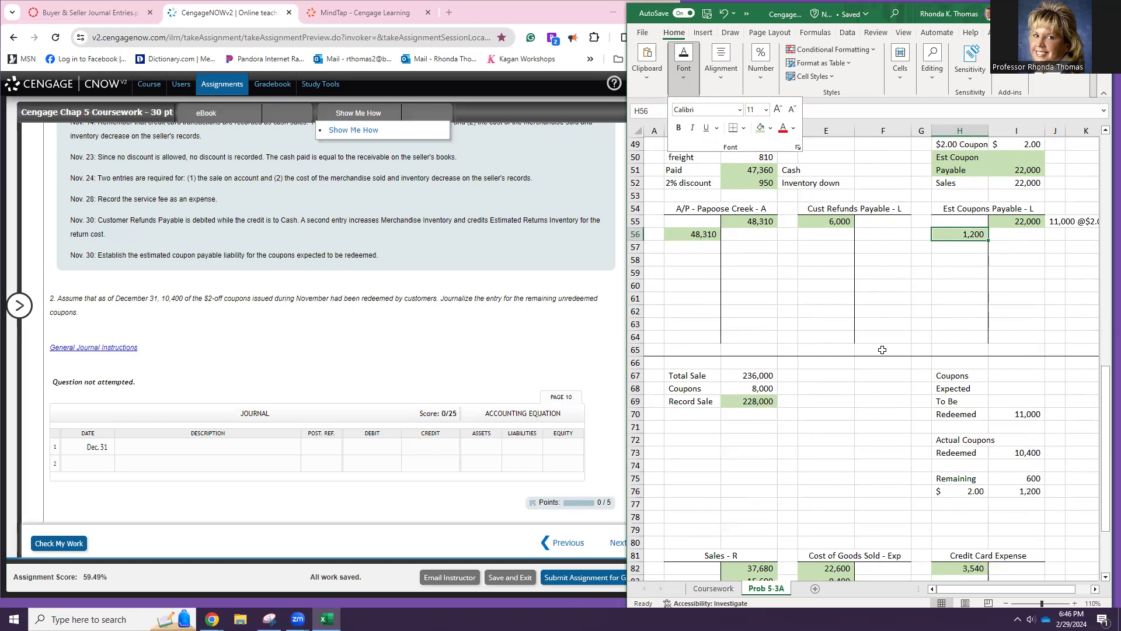
scroll(882, 349, "down", 4)
left_click(734, 477)
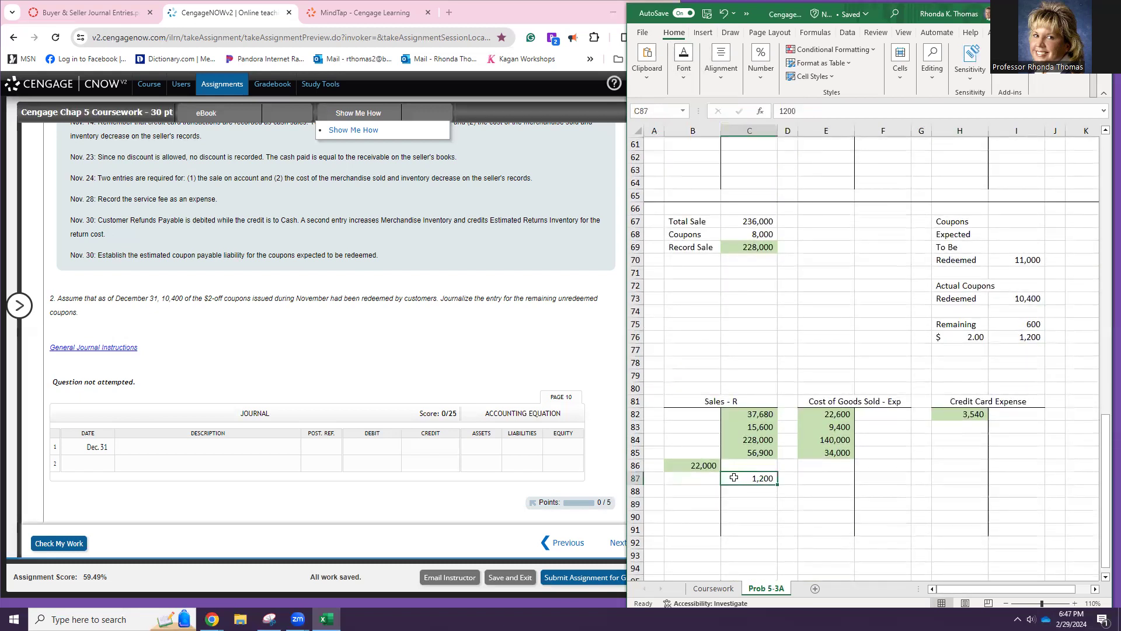
left_click(683, 63)
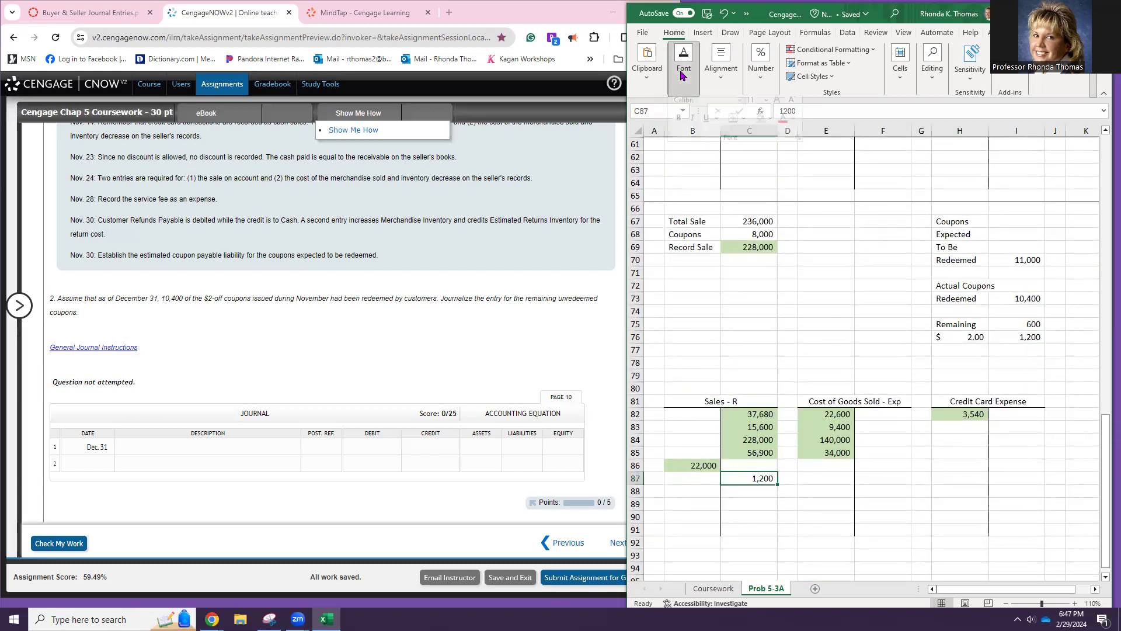
left_click(759, 132)
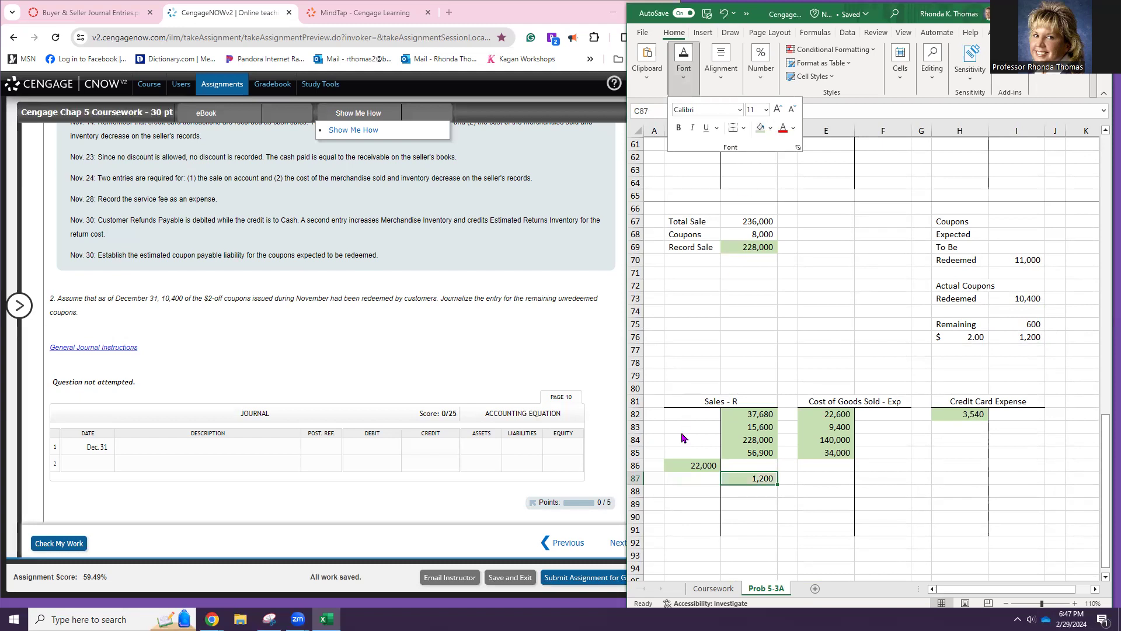
left_click(689, 462)
left_click(688, 463)
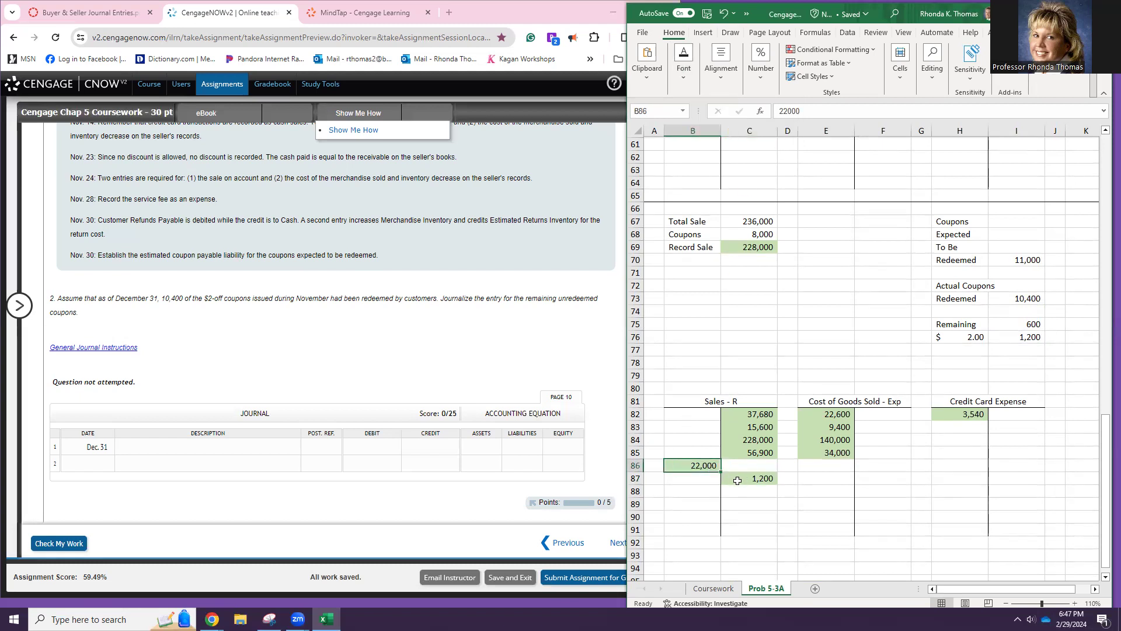
- Enter the 1,200 Sales credit on row 2 of the Dec 31 journal entry
left_click(738, 481)
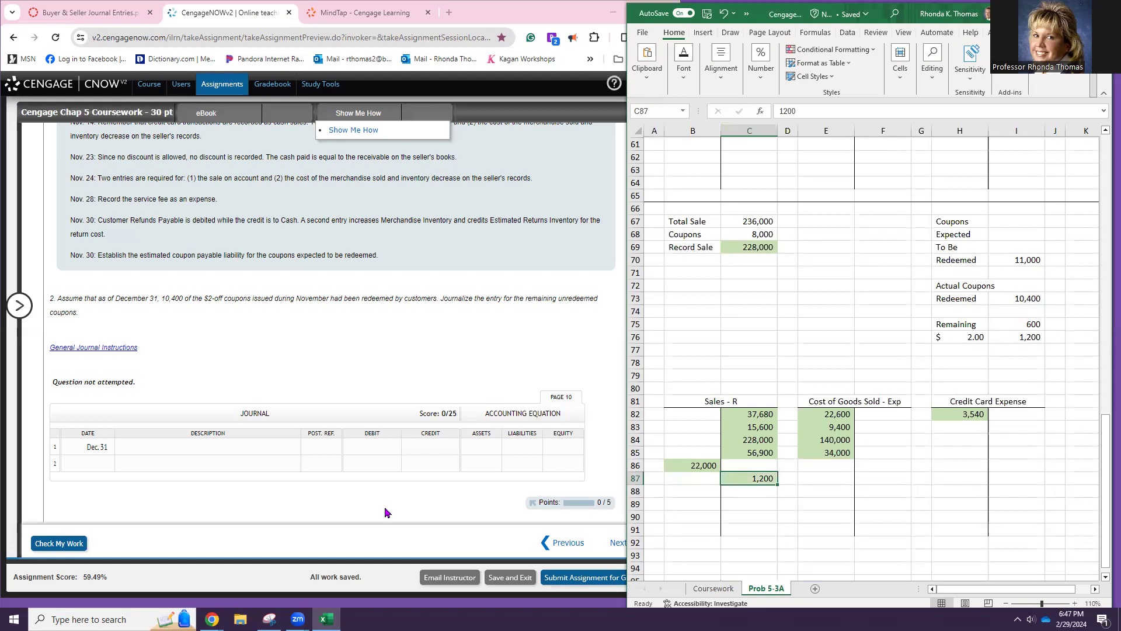
left_click(252, 444)
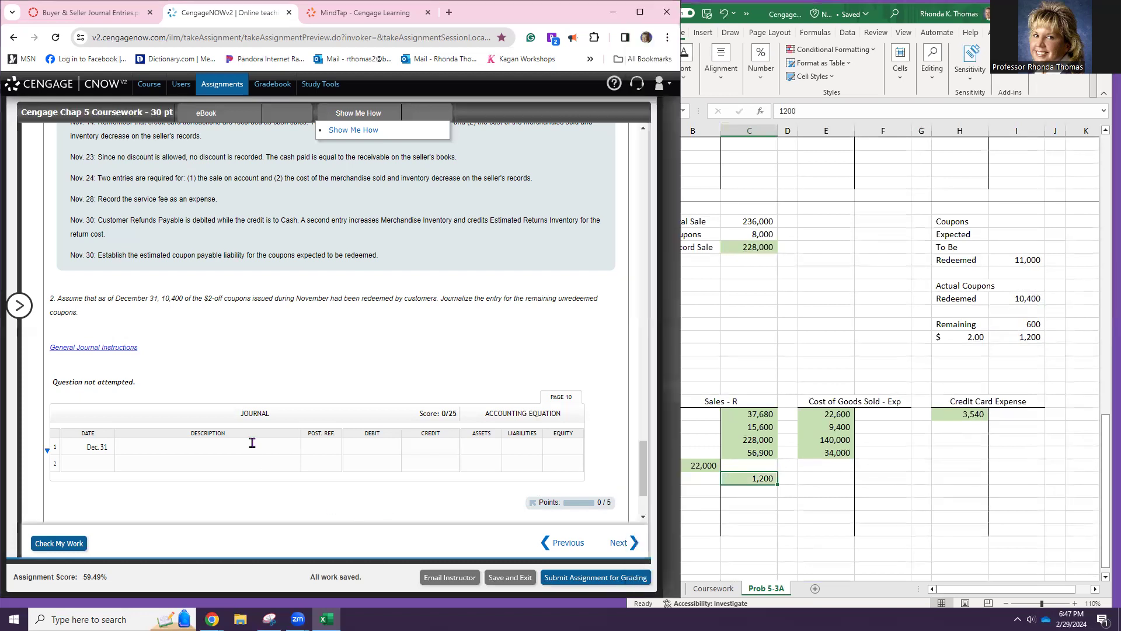
scroll(979, 295, "up", 4)
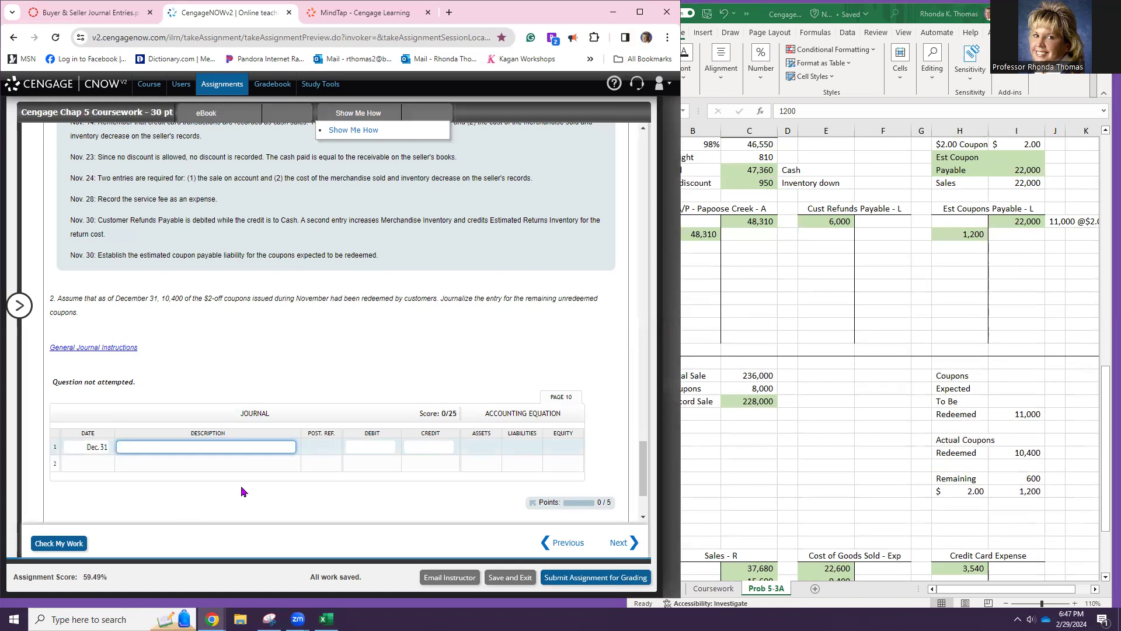
left_click(250, 463)
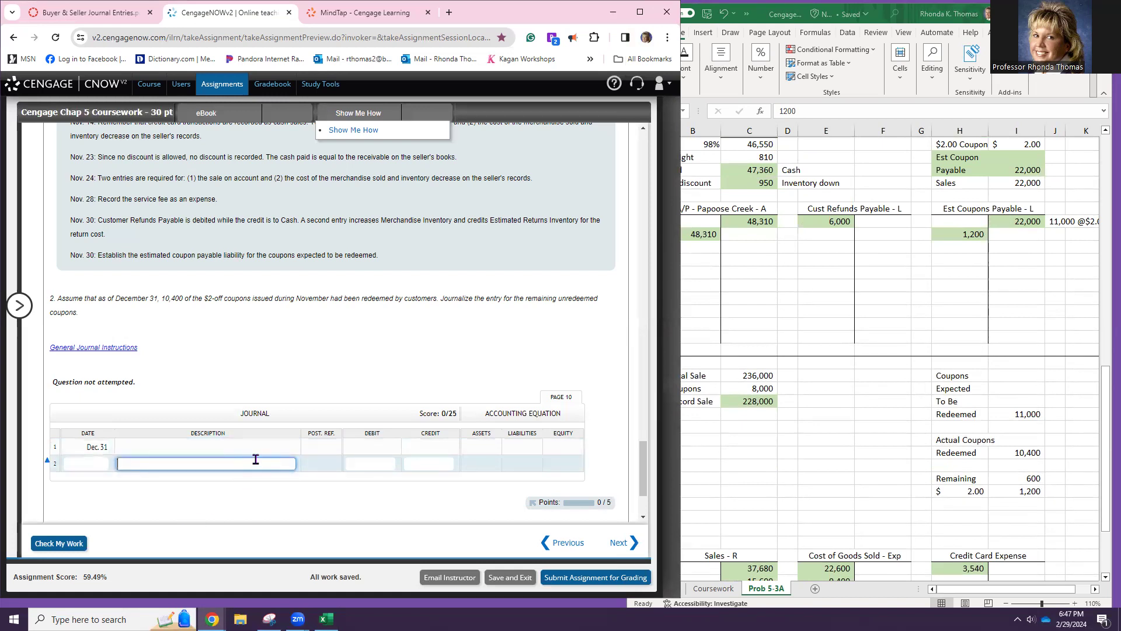
key("Tab")
key("Tab")
type("1")
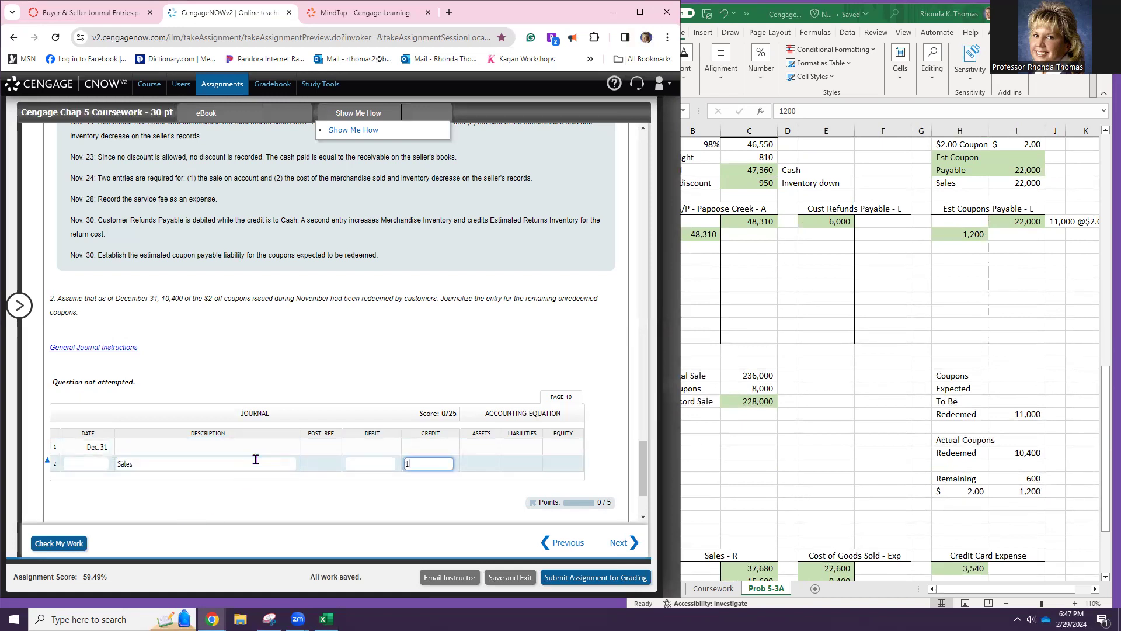
left_click(224, 446)
- Copy Estimated Coupons Payable into row 1 and debit it 1,200
scroll(228, 451, "up", 5)
scroll(228, 451, "up", 6)
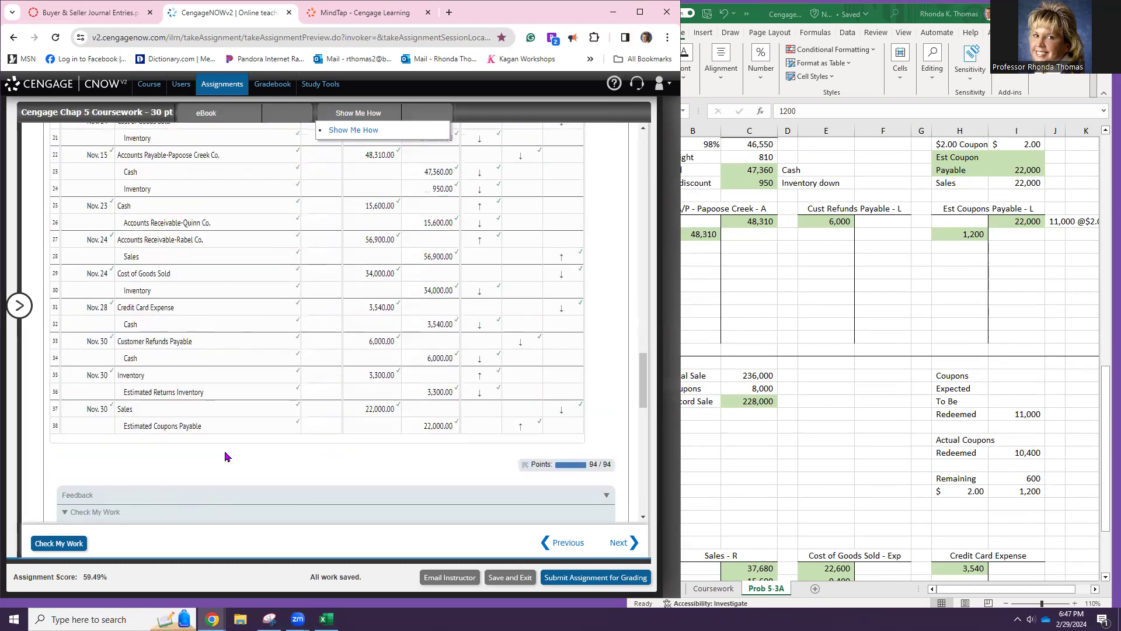
left_click(187, 430)
triple_click(181, 429)
key("ctrl+c")
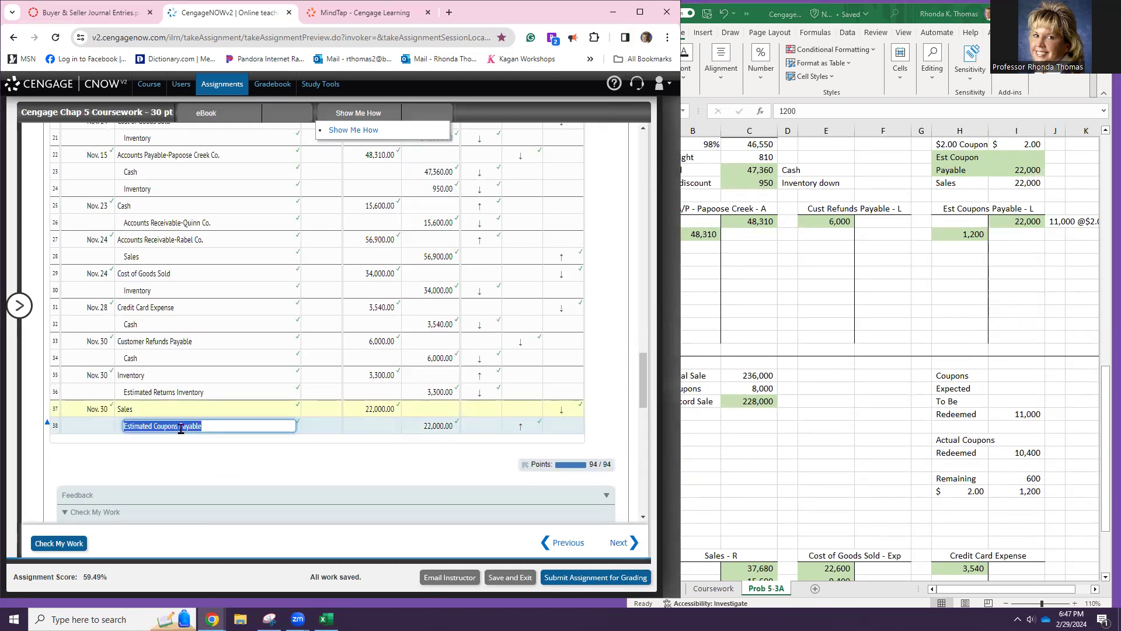
scroll(252, 454, "down", 8)
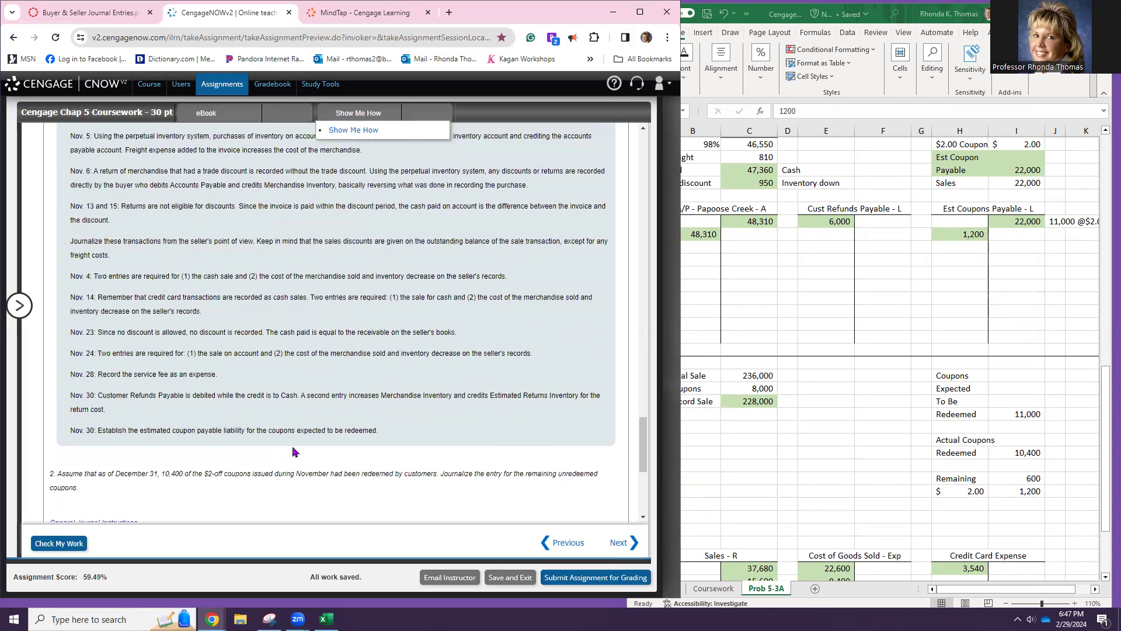
scroll(293, 451, "down", 4)
left_click(269, 391)
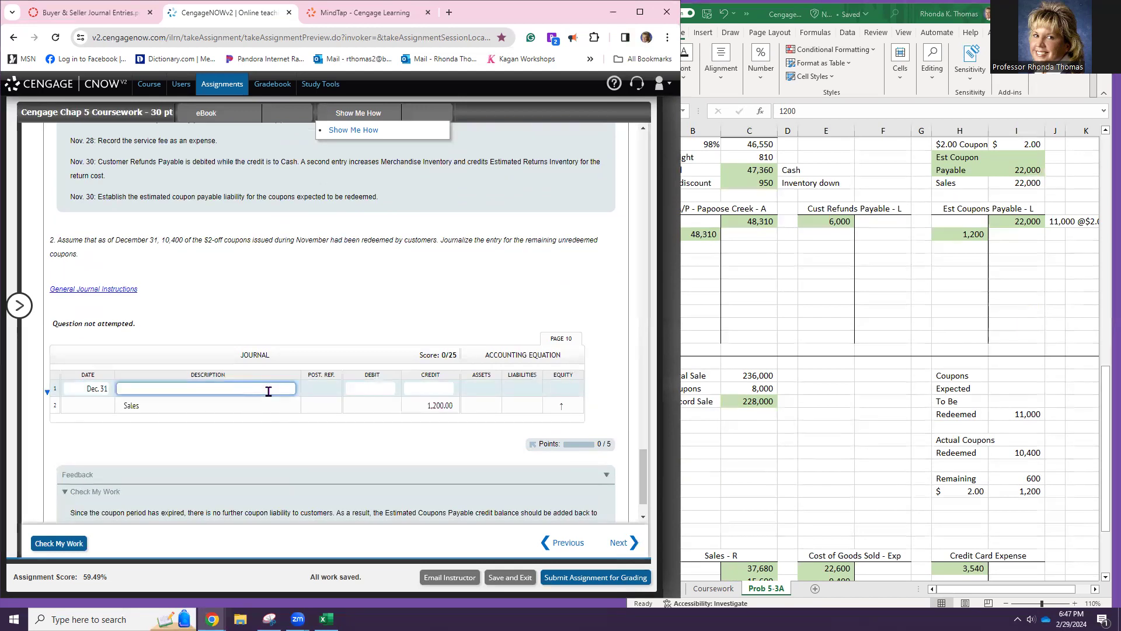
key("ctrl+v")
left_click(387, 387)
type("12")
left_click(383, 454)
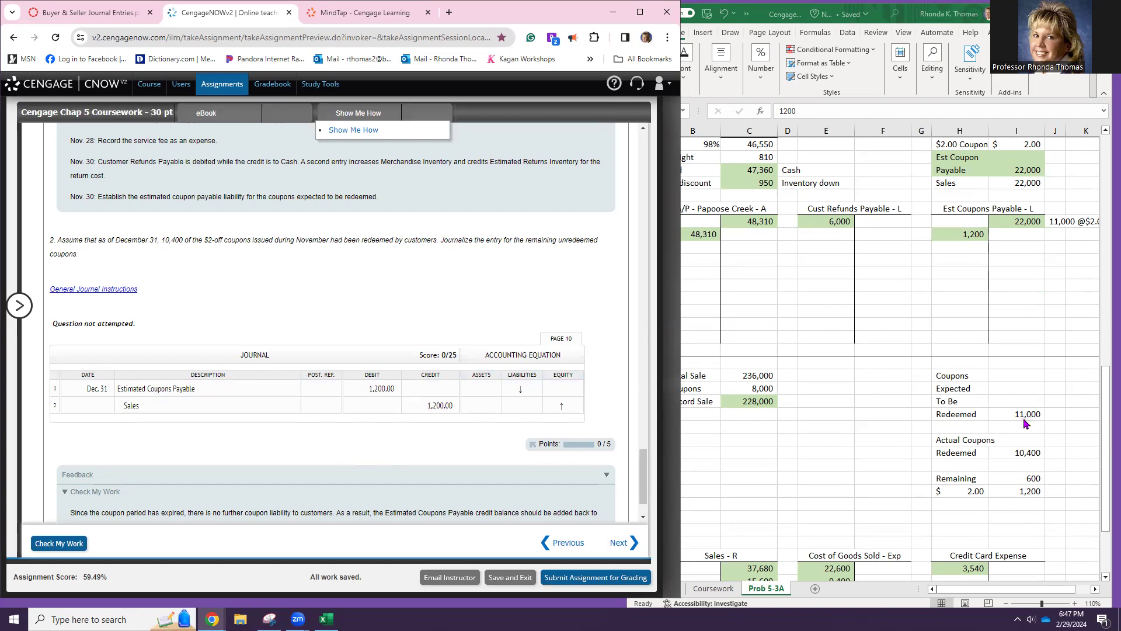
left_click(1002, 398)
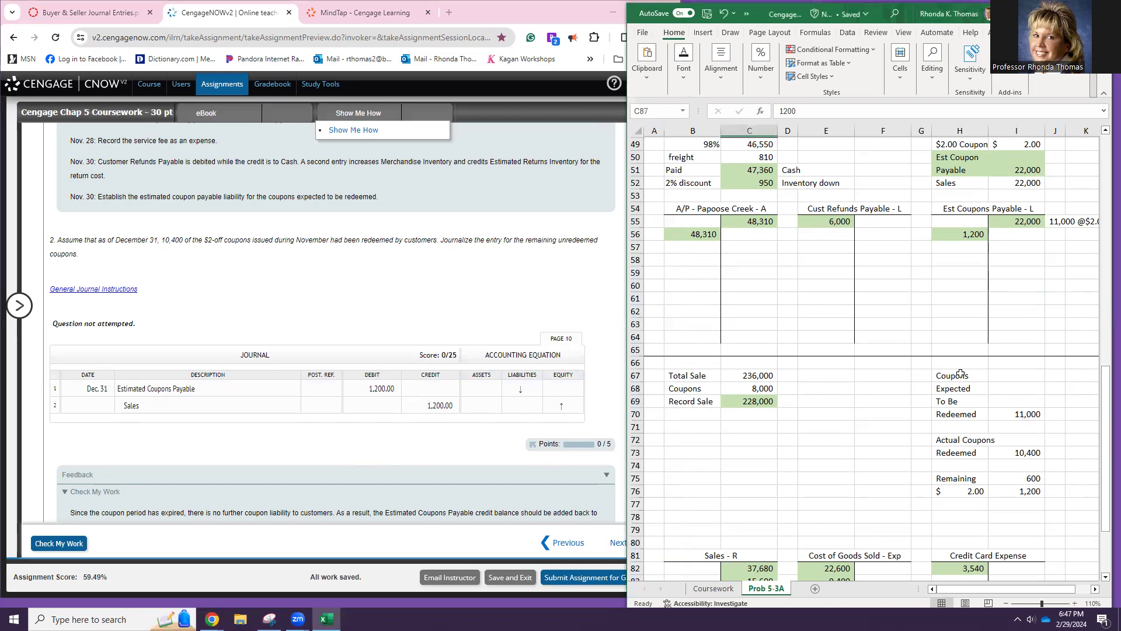
- Verify the 11,000 expected-coupons formula, then check the entry for a 25/25 score
left_click(1020, 414)
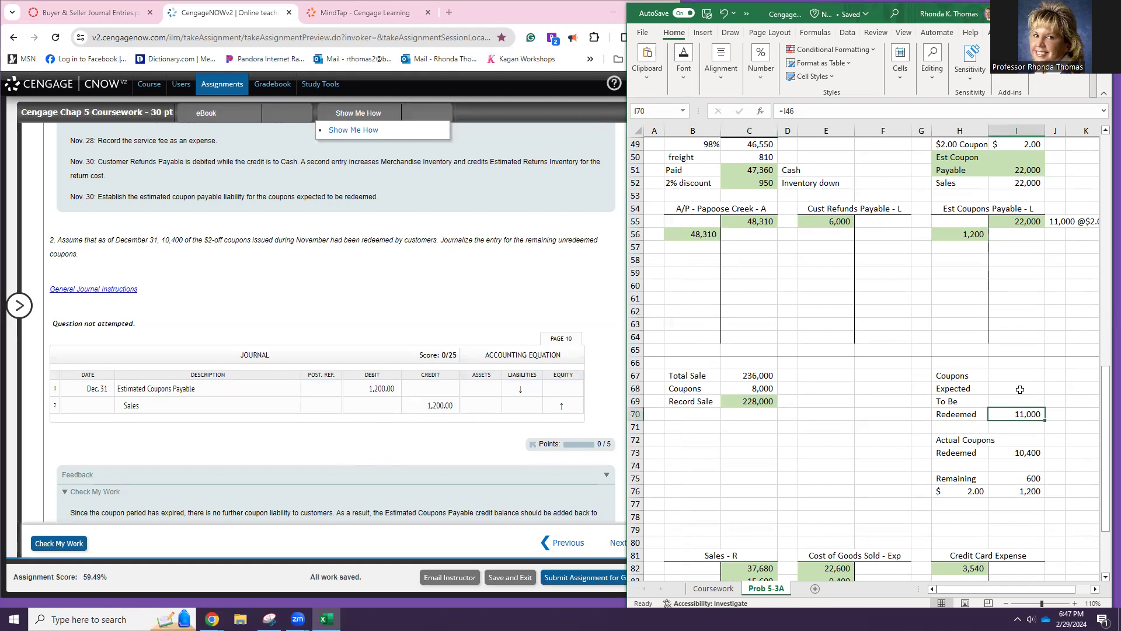
scroll(1021, 389, "up", 3)
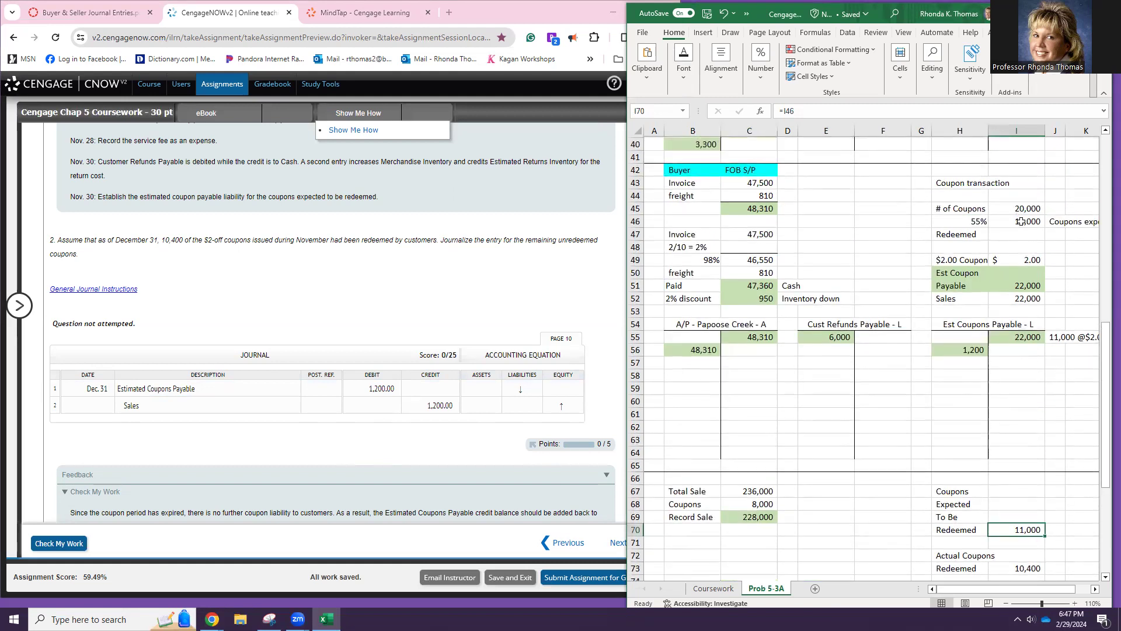
left_click(1018, 220)
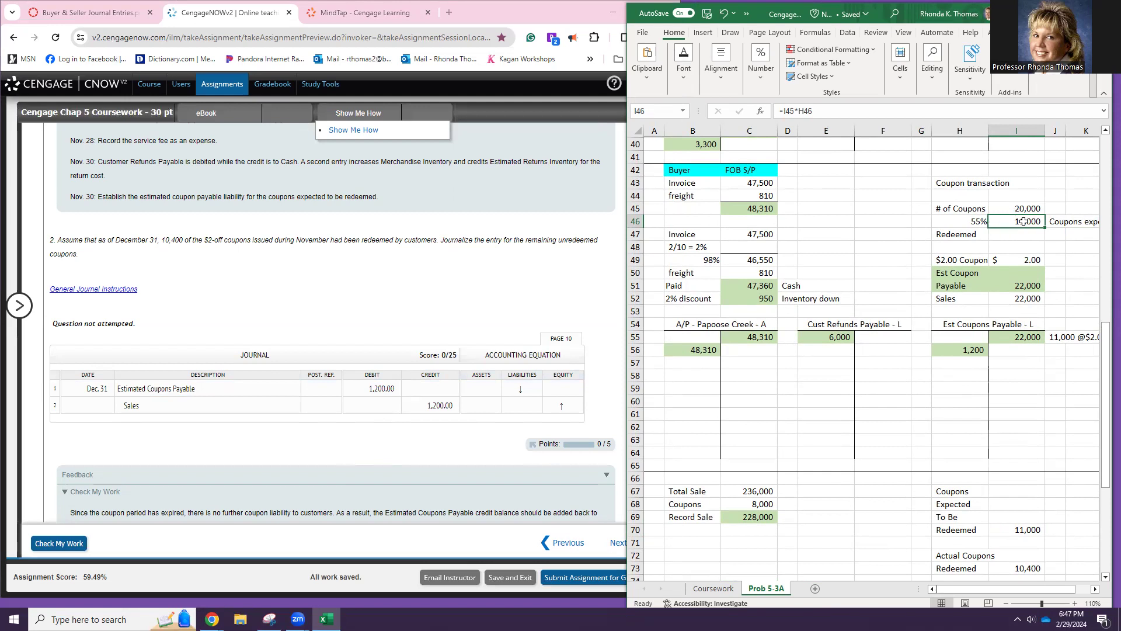
left_click(52, 543)
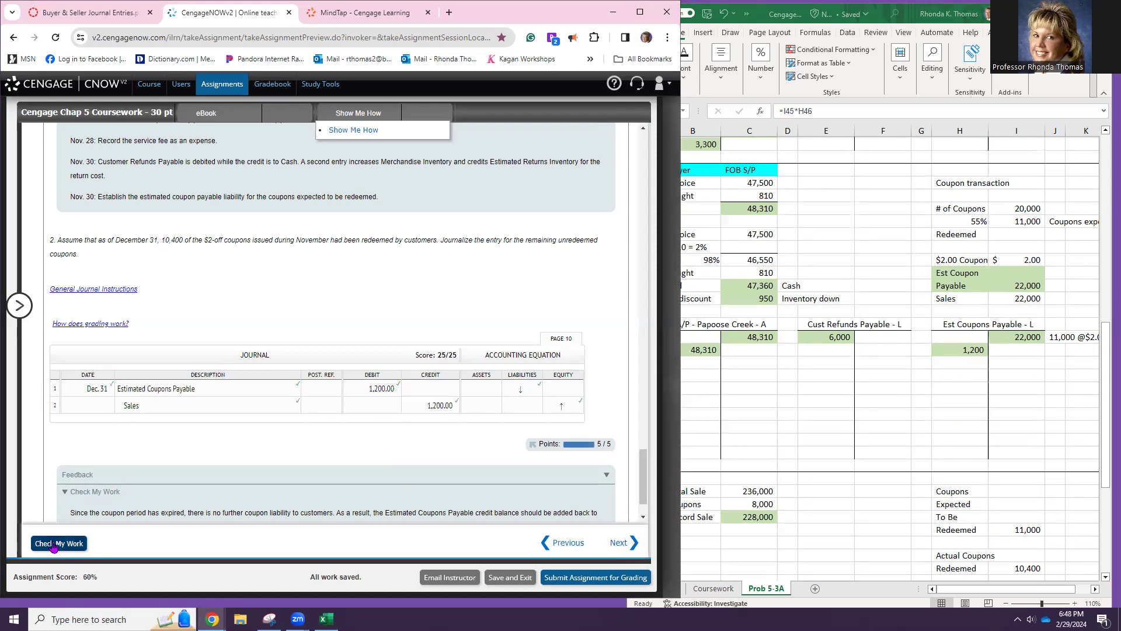
left_click(52, 543)
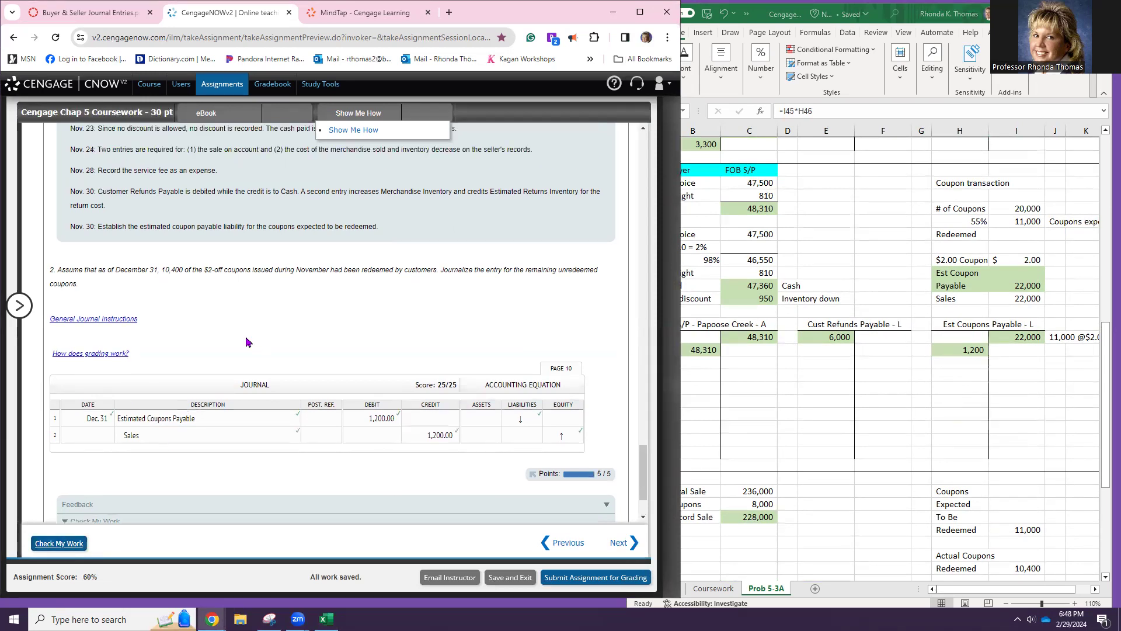
scroll(271, 338, "up", 20)
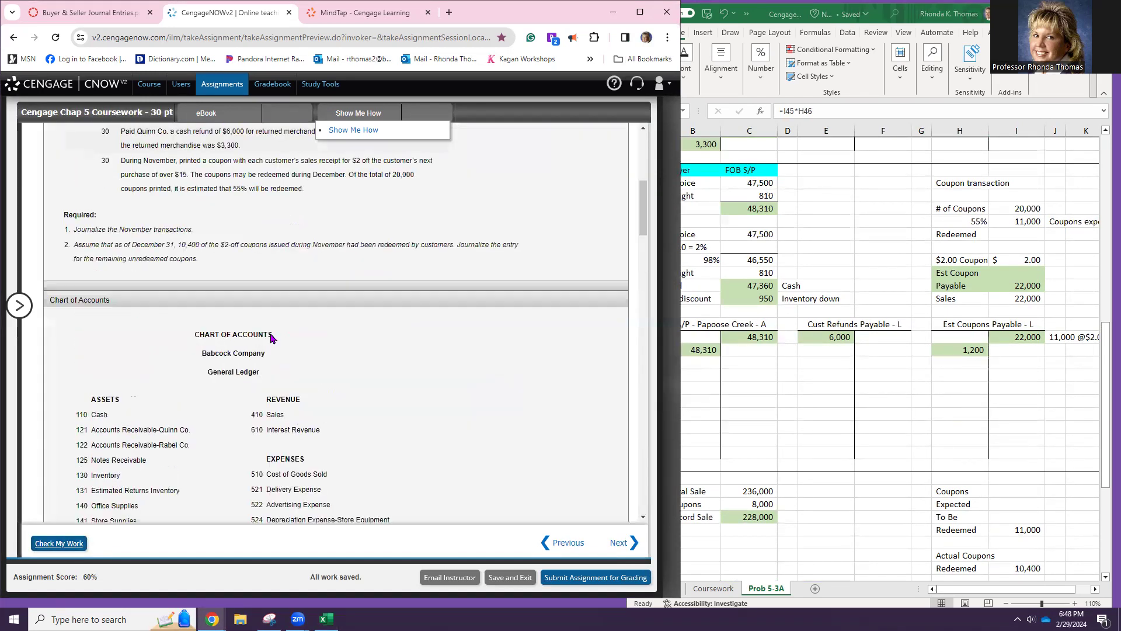
left_click(15, 305)
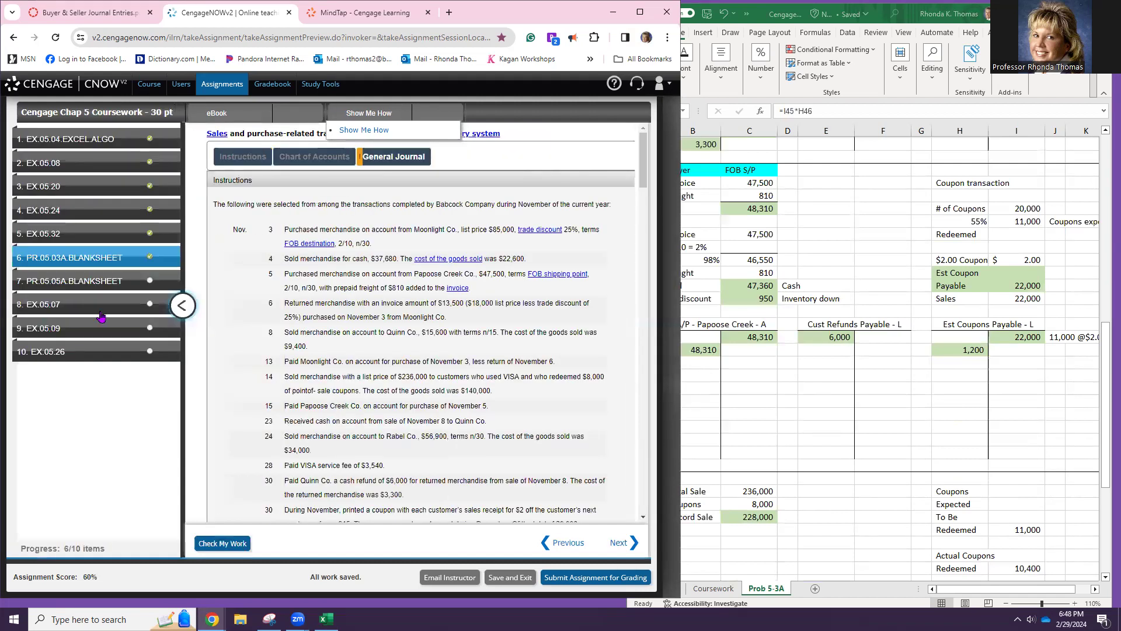
- Open item 7 PR.05.05A's Income Statement tab and review labels and account balances
left_click(75, 283)
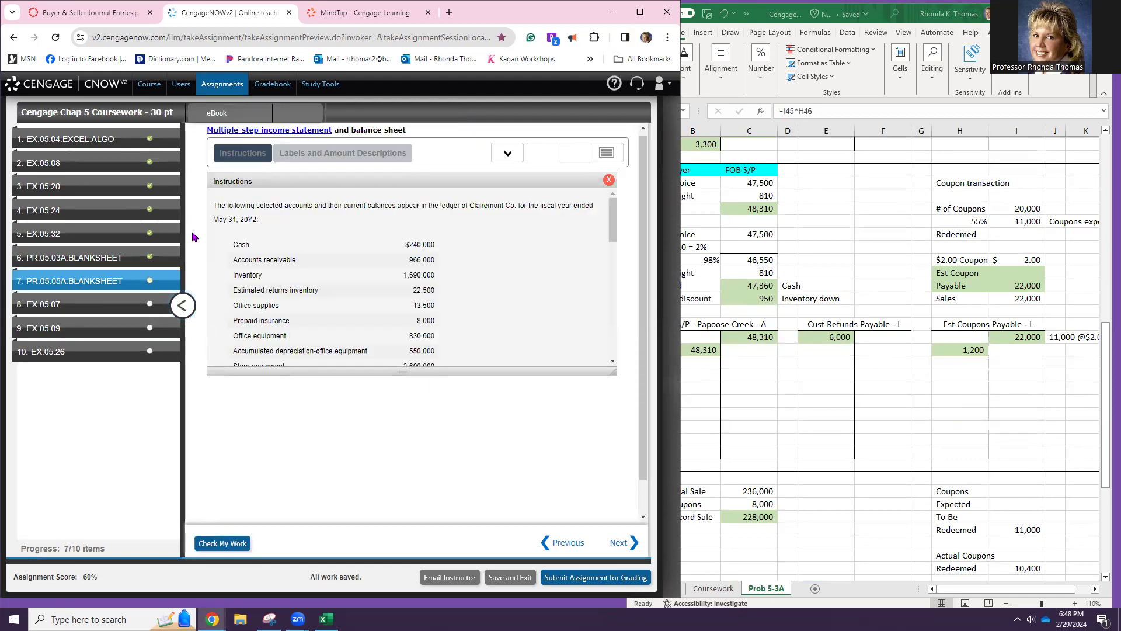
mouse_move(312, 163)
left_click(282, 177)
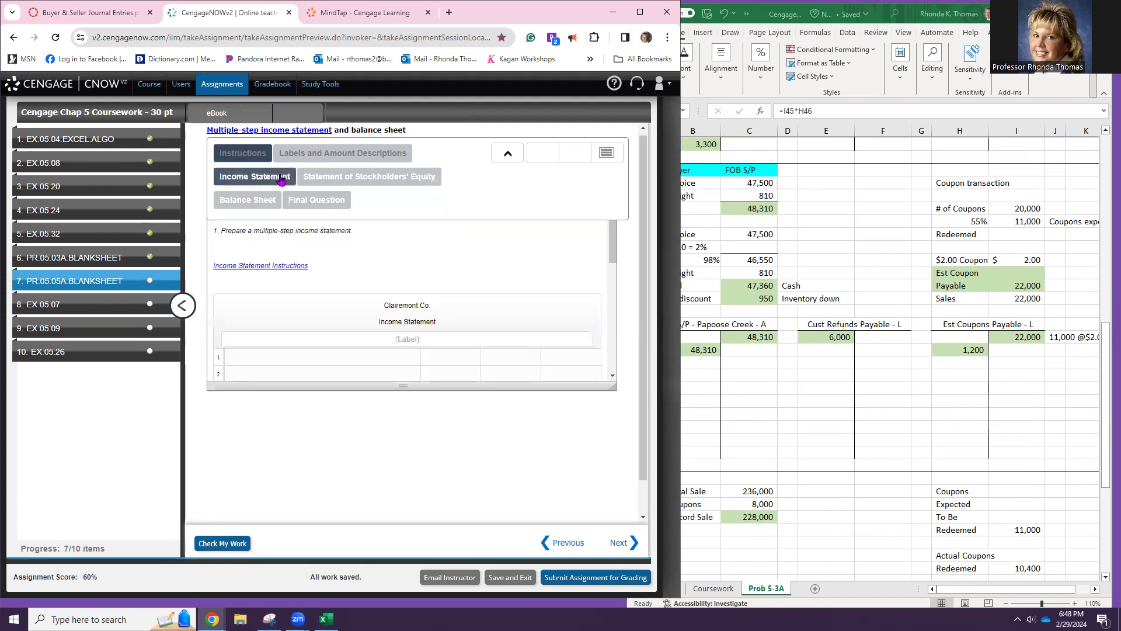
left_click(182, 306)
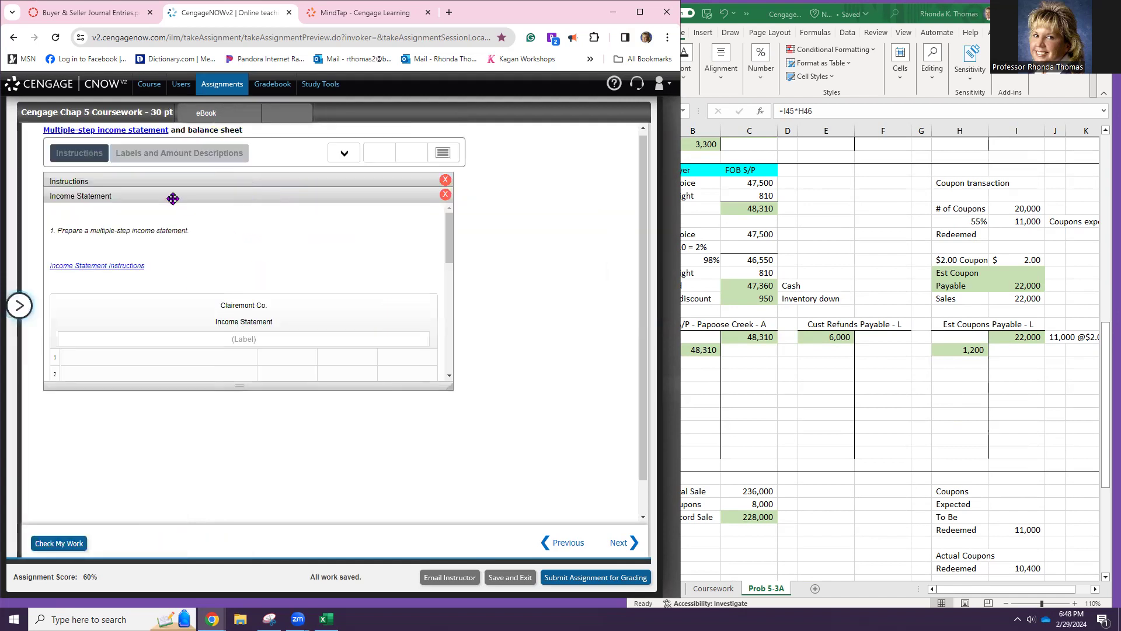
left_click(180, 155)
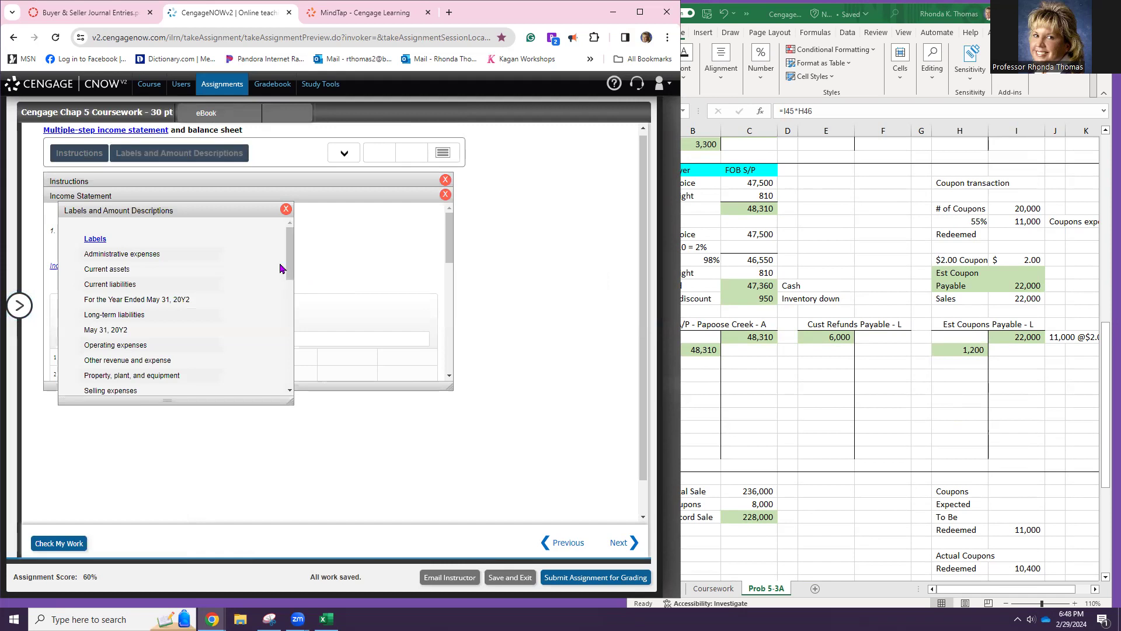
left_click(449, 159)
- Adjust page zoom and scroll to Clairemont Co.'s blank income statement table
scroll(202, 289, "down", 3)
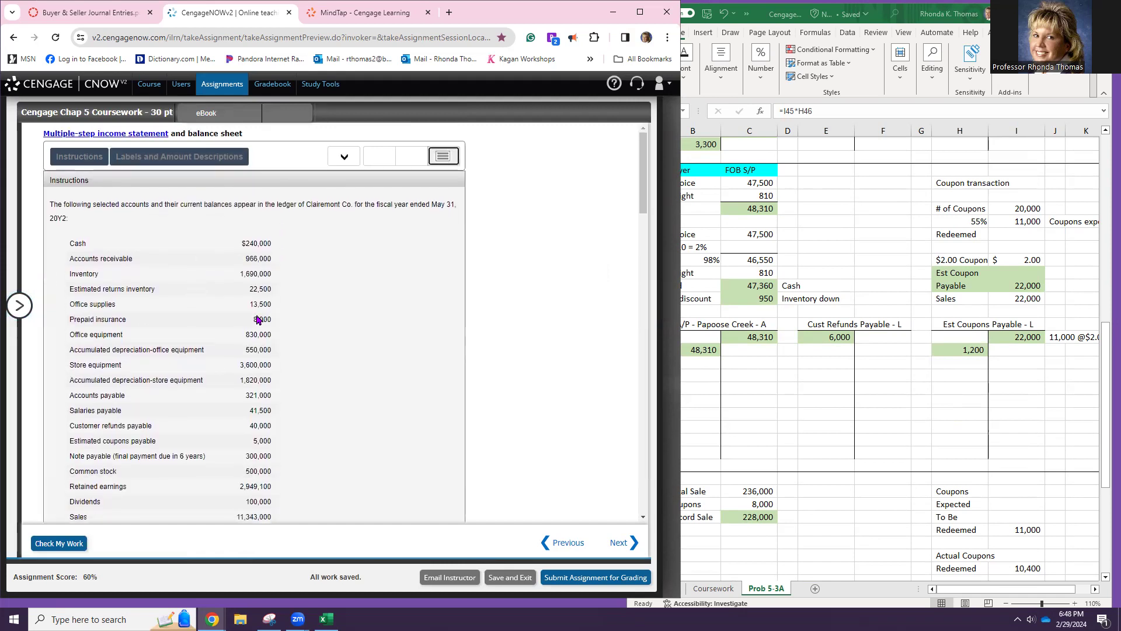
scroll(255, 319, "down", 5)
scroll(274, 298, "up", 5)
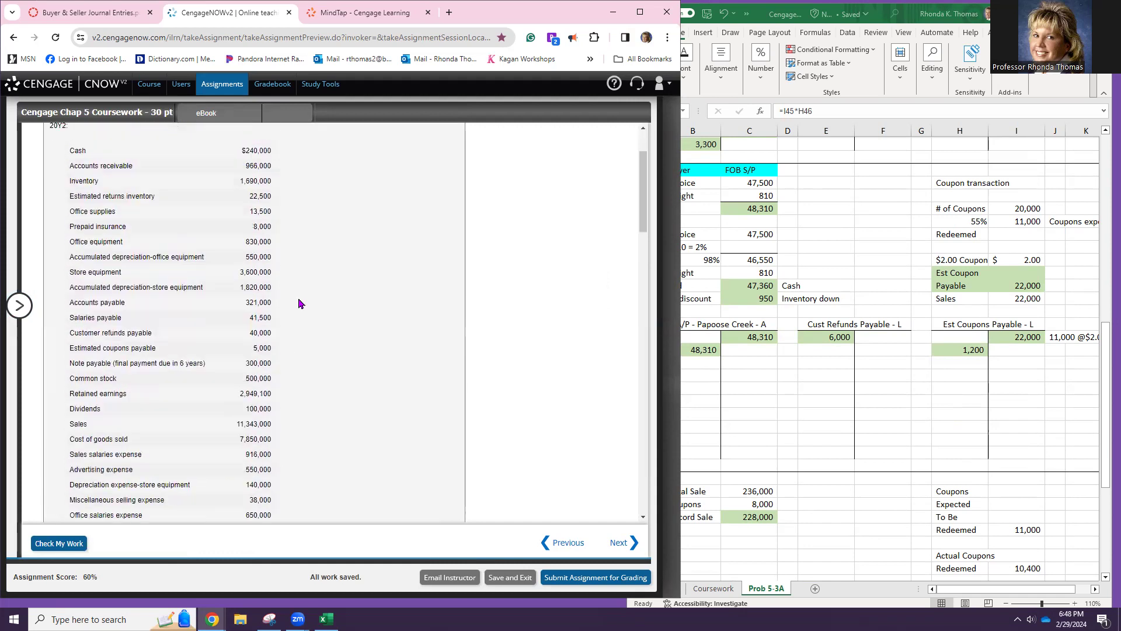
scroll(221, 272, "down", 2)
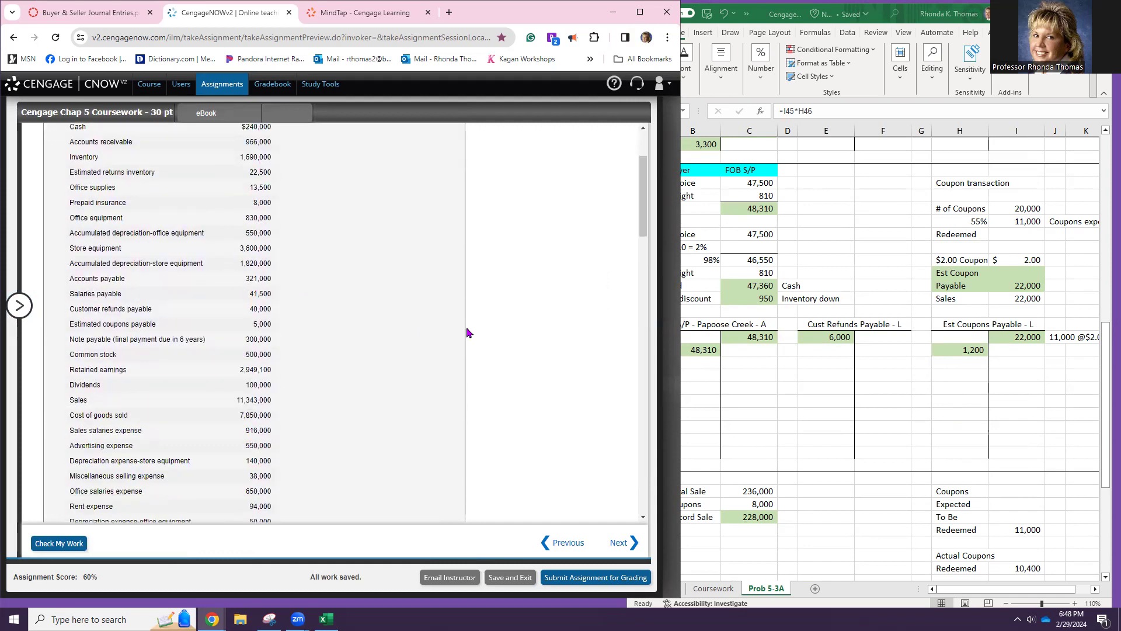
key("ctrl+minus")
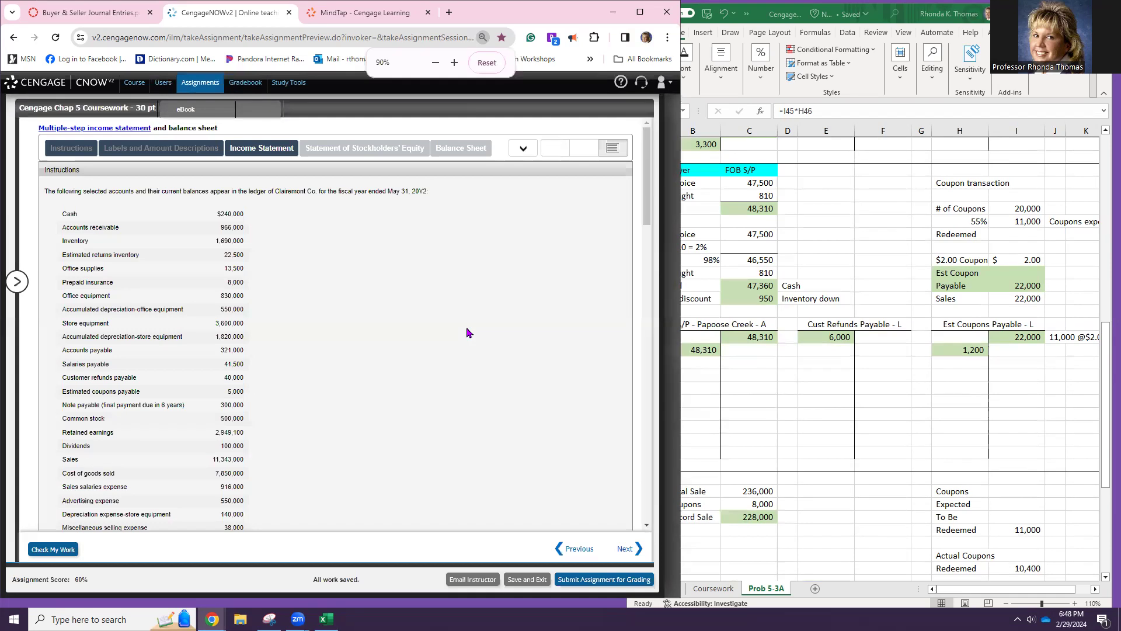
key("ctrl+plus")
key("ctrl+plus")
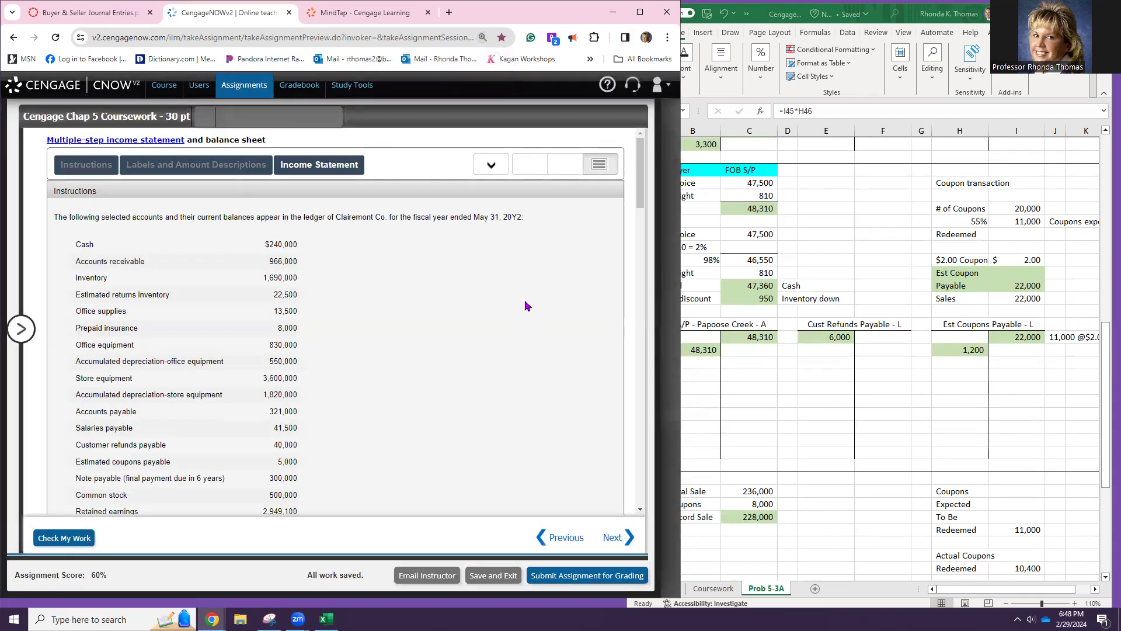
scroll(475, 301, "down", 8)
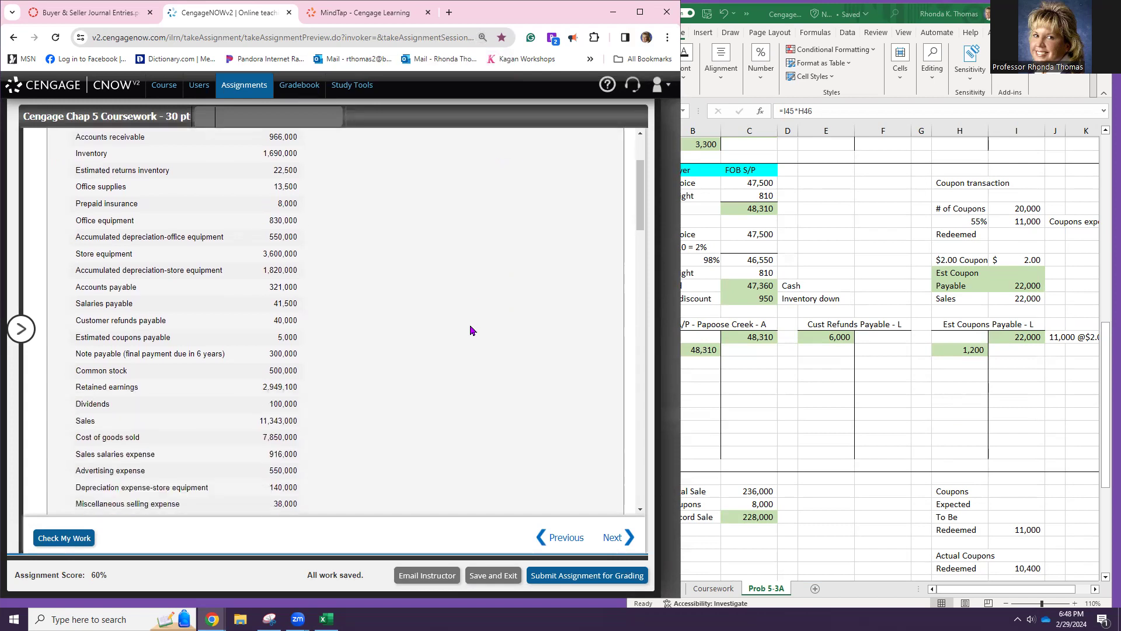
scroll(469, 334, "down", 10)
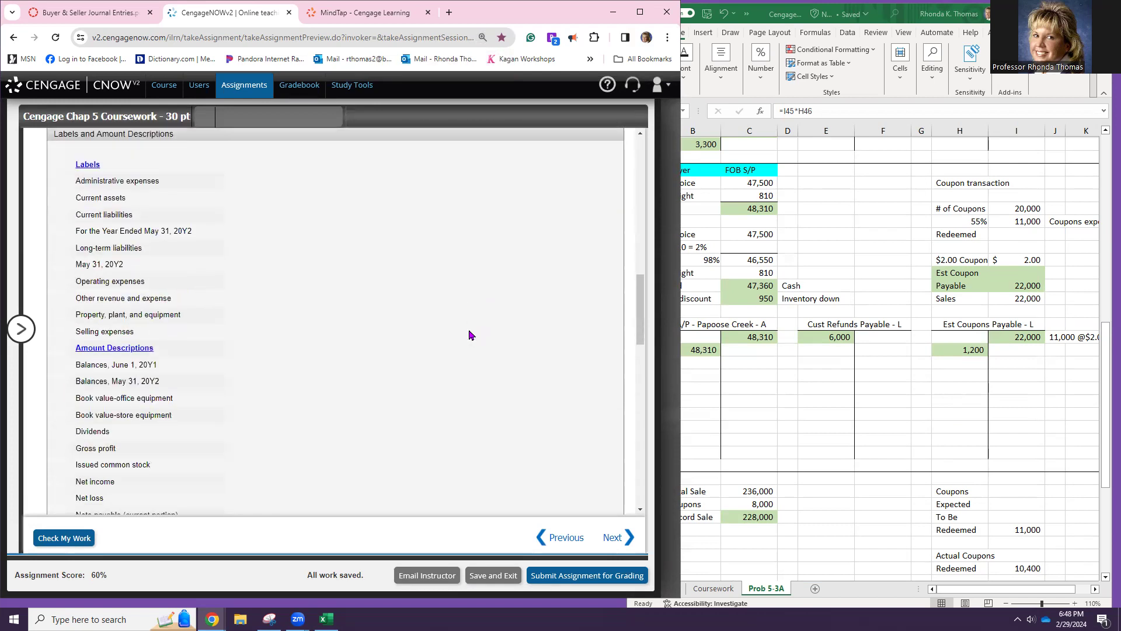
scroll(470, 337, "down", 8)
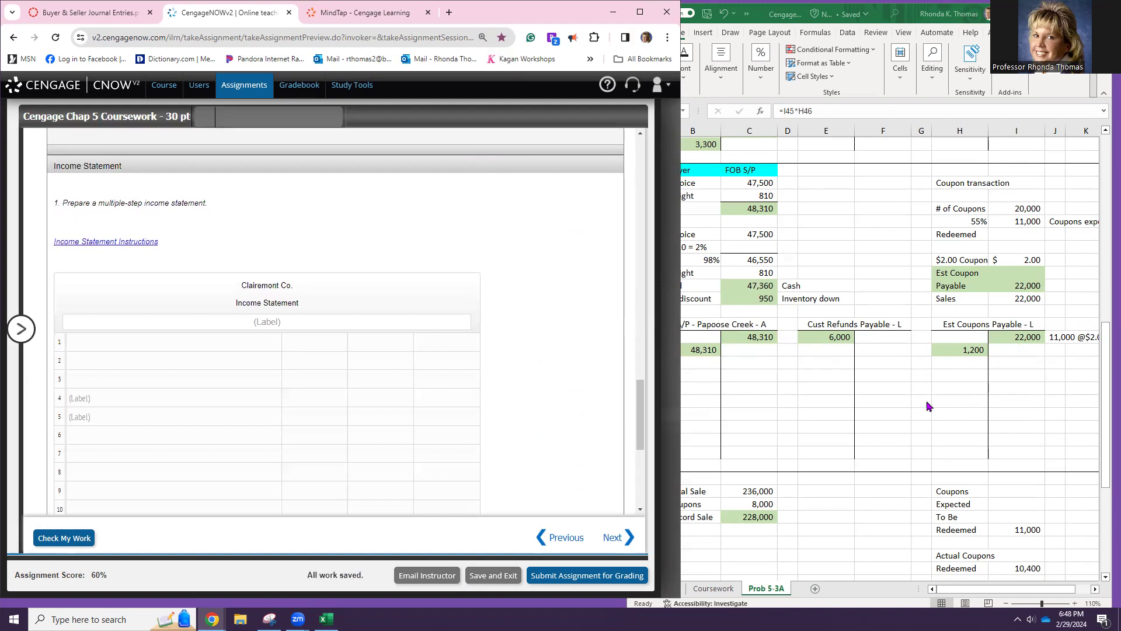
left_click(847, 589)
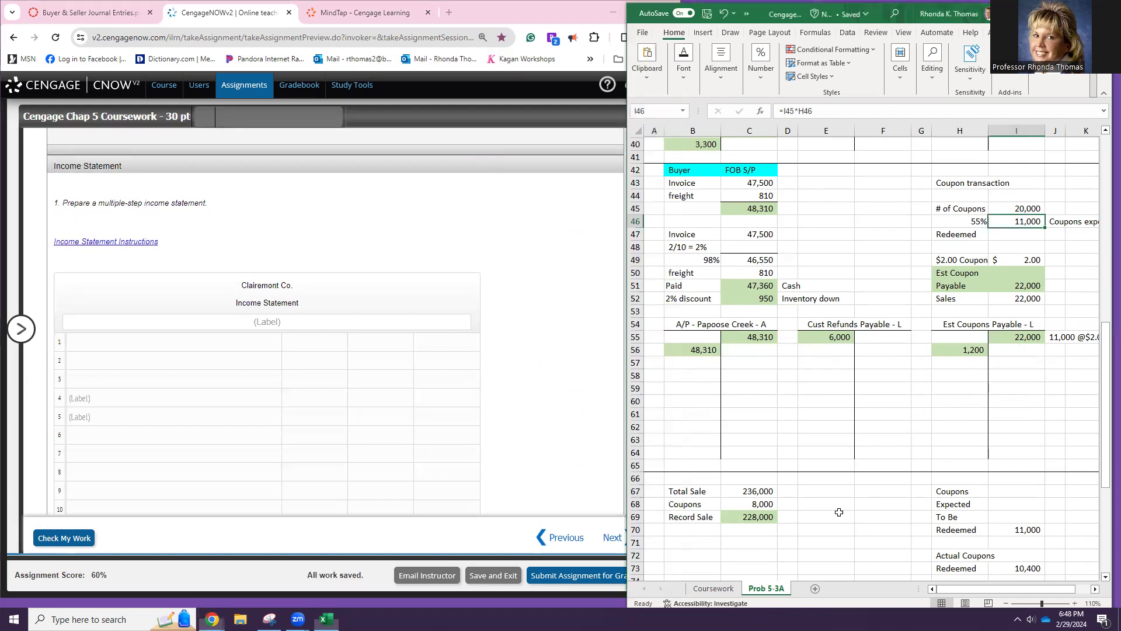
- Copy the Exhibit 12 multiple-step income statement picture on the Coursework sheet
left_click(733, 592)
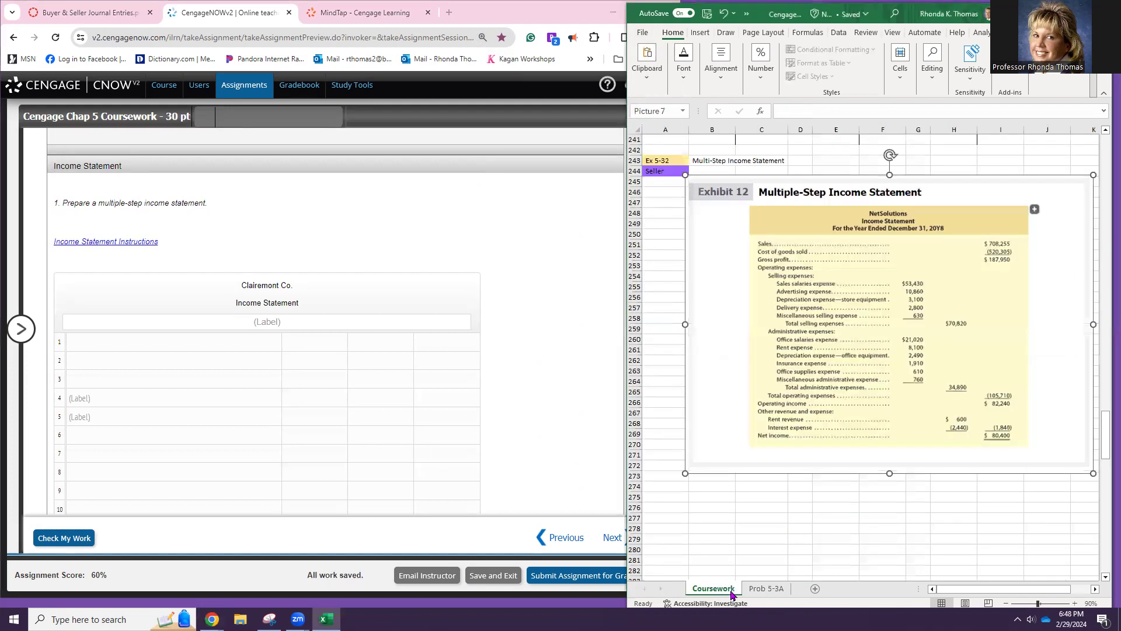
right_click(829, 331)
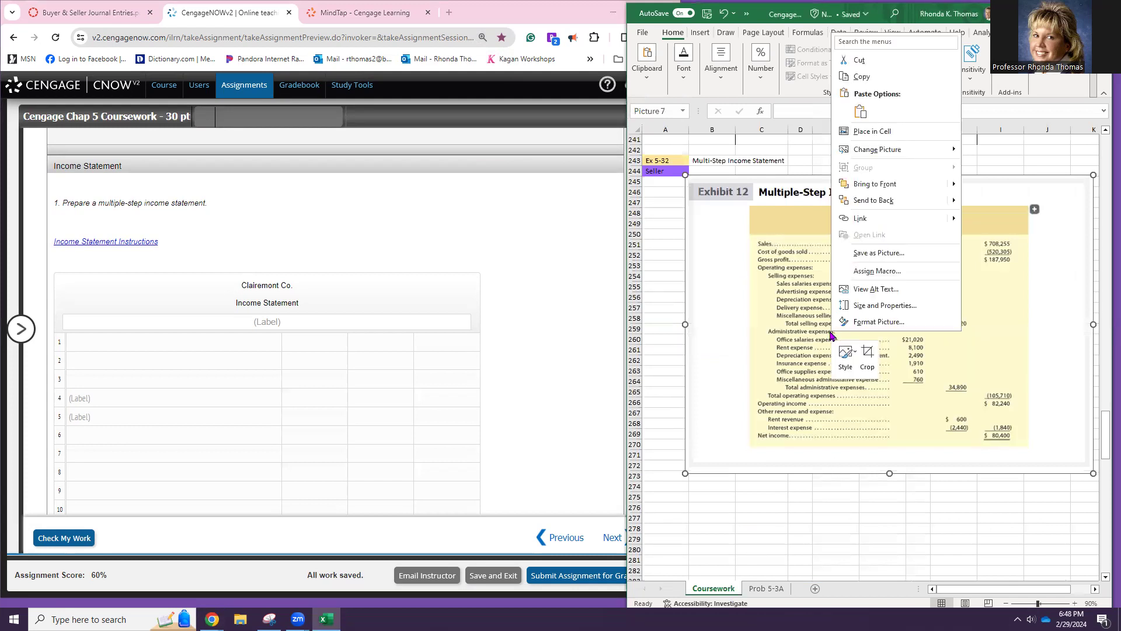
left_click(876, 78)
left_click(767, 589)
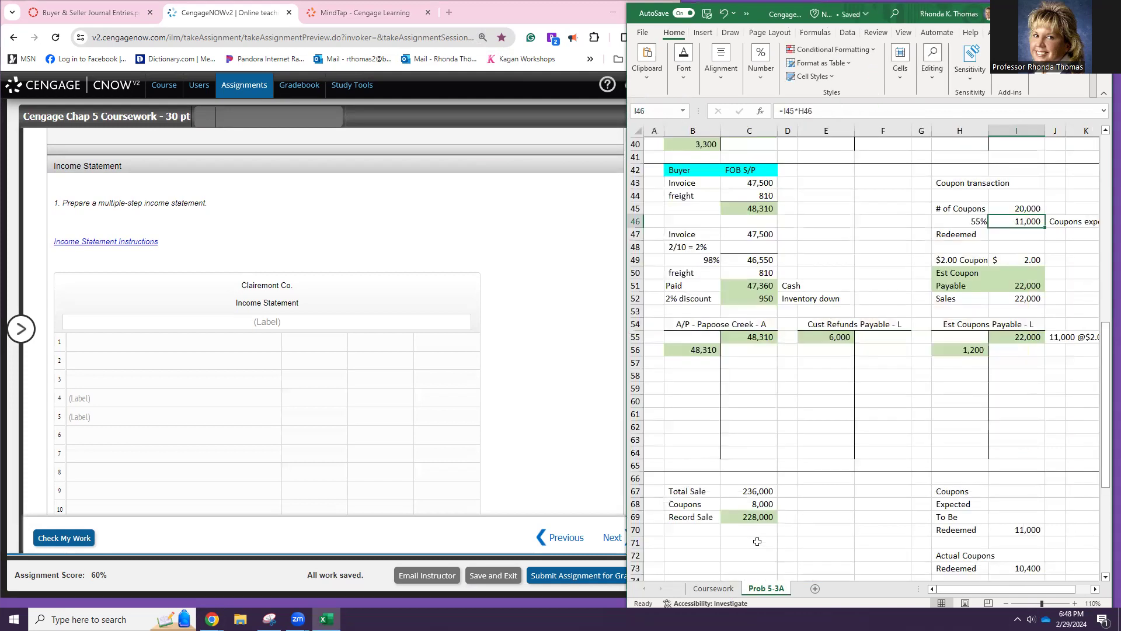
left_click(714, 589)
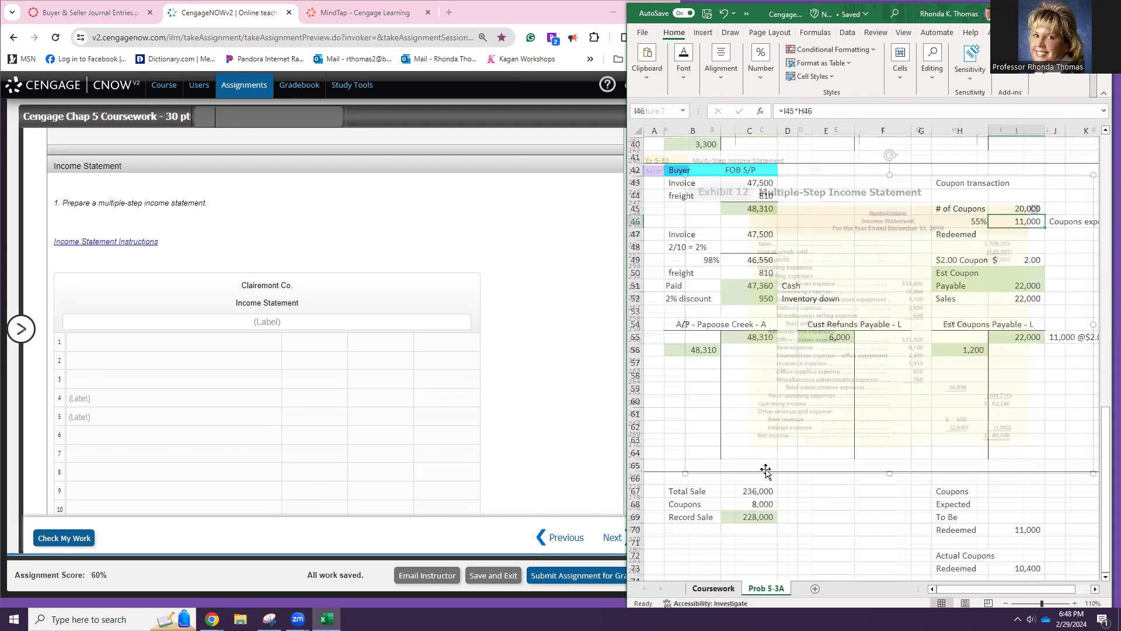
scroll(738, 470, "down", 5)
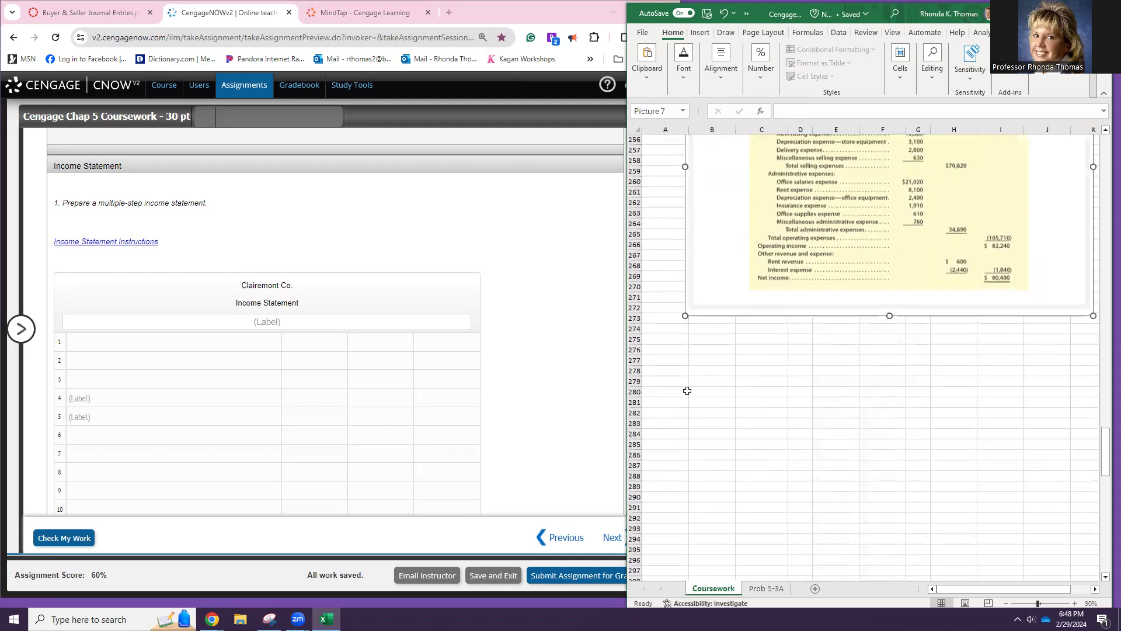
left_click(664, 359)
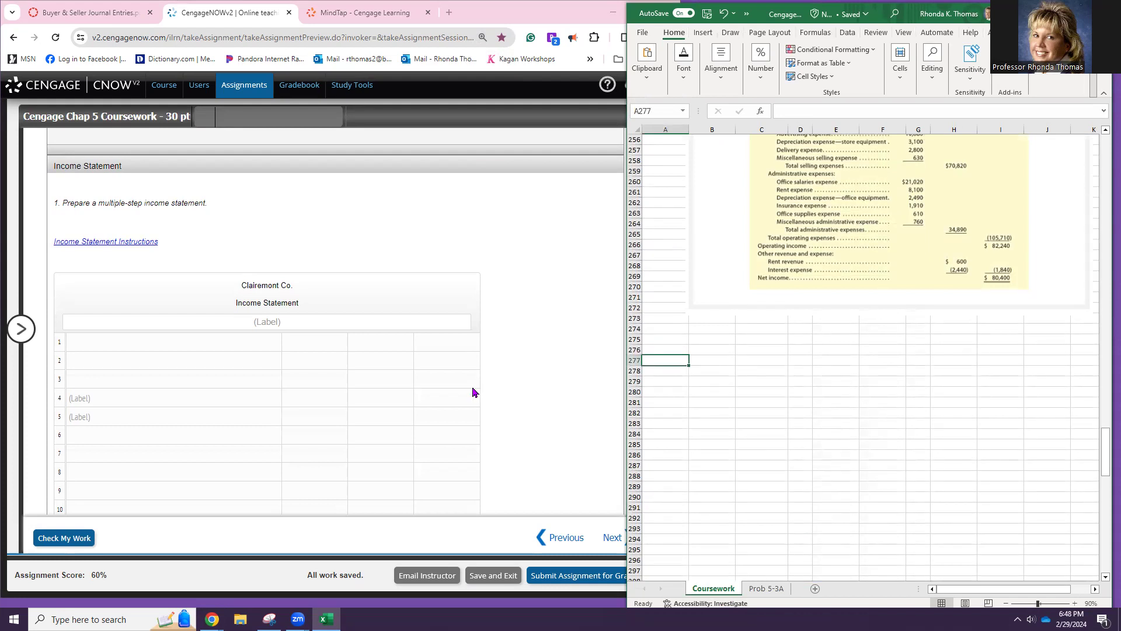
left_click(21, 329)
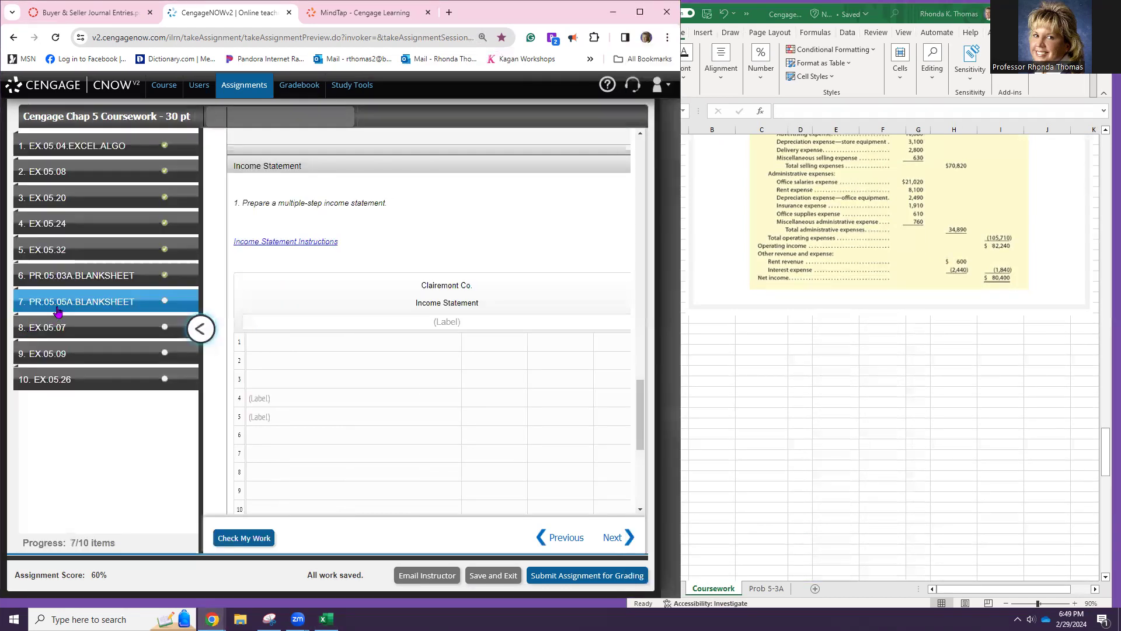
left_click(201, 329)
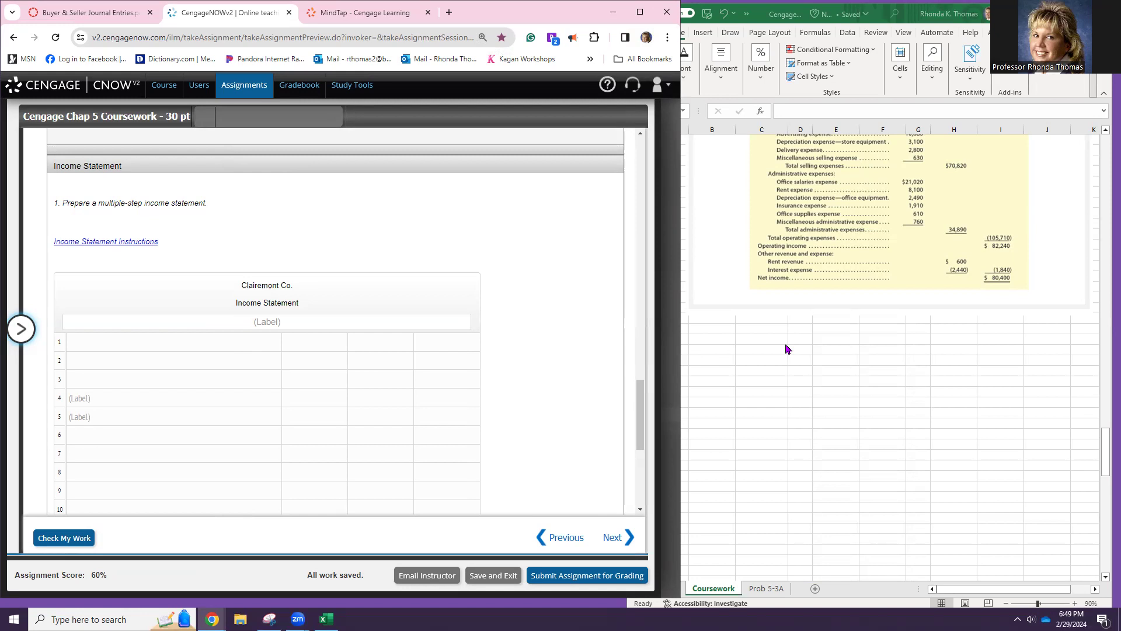
- Narrow Excel to the right half, move Exhibit 12 down and Exhibit 14 up
left_click(833, 233)
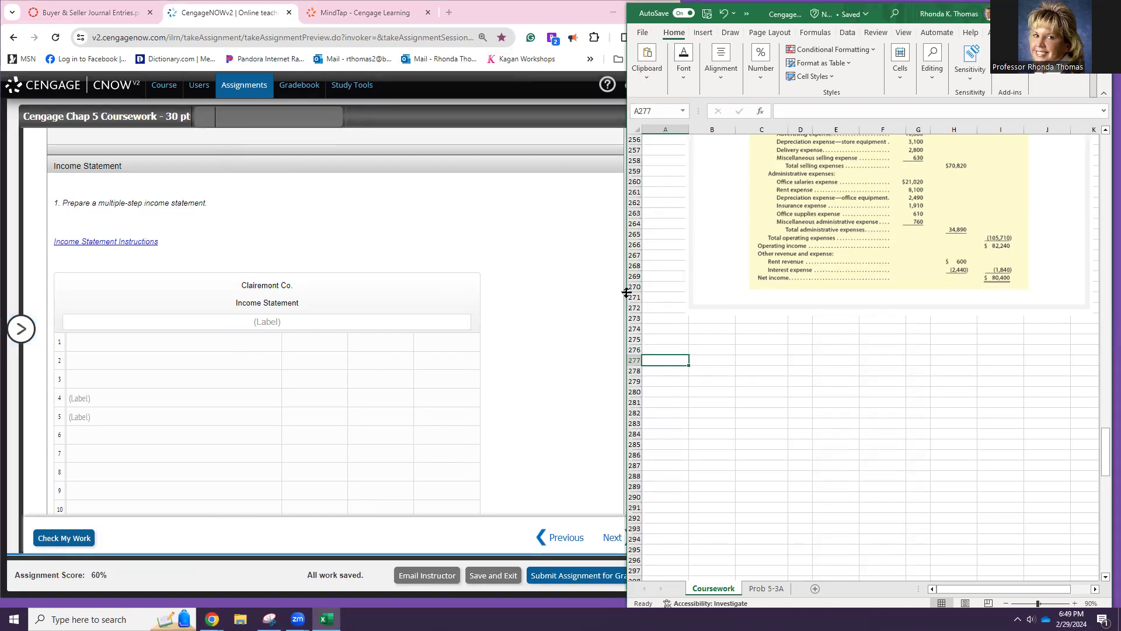
left_click_drag(624, 297, 680, 297)
left_click_drag(848, 269, 841, 379)
scroll(853, 392, "down", 20)
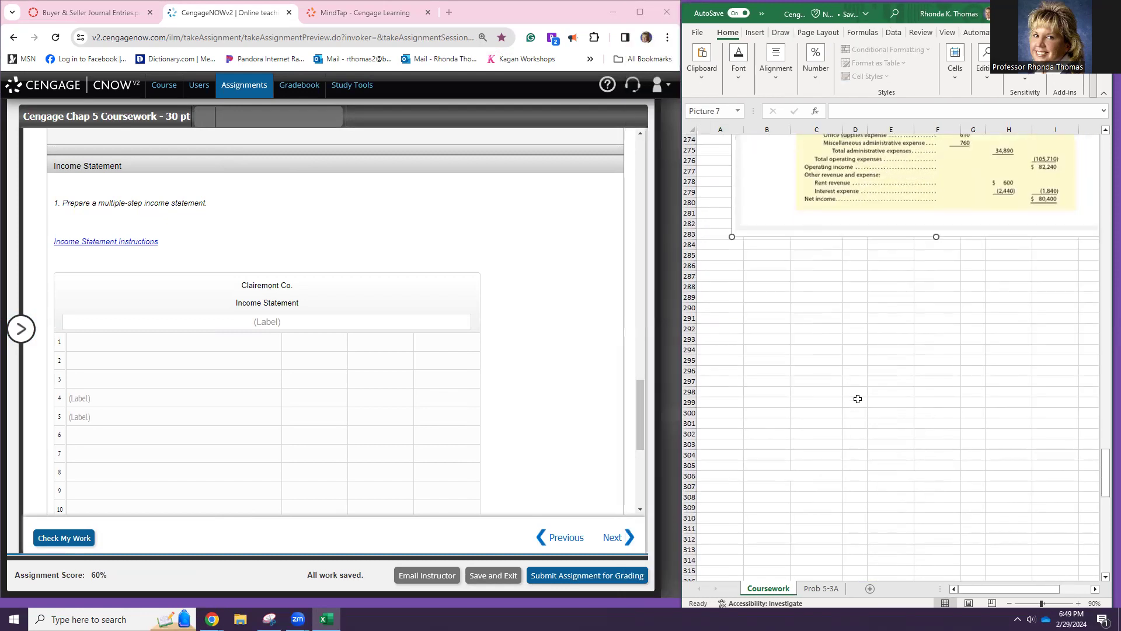
scroll(866, 407, "down", 6)
left_click_drag(824, 367, 827, 168)
left_click_drag(856, 494, 874, 266)
scroll(851, 296, "up", 5)
left_click_drag(877, 360, 881, 238)
left_click_drag(870, 382, 875, 274)
scroll(870, 419, "down", 7)
scroll(870, 419, "down", 5)
- Paste the Exhibit 15 balance sheet picture and position it directly below Exhibit 14
key("ctrl+v")
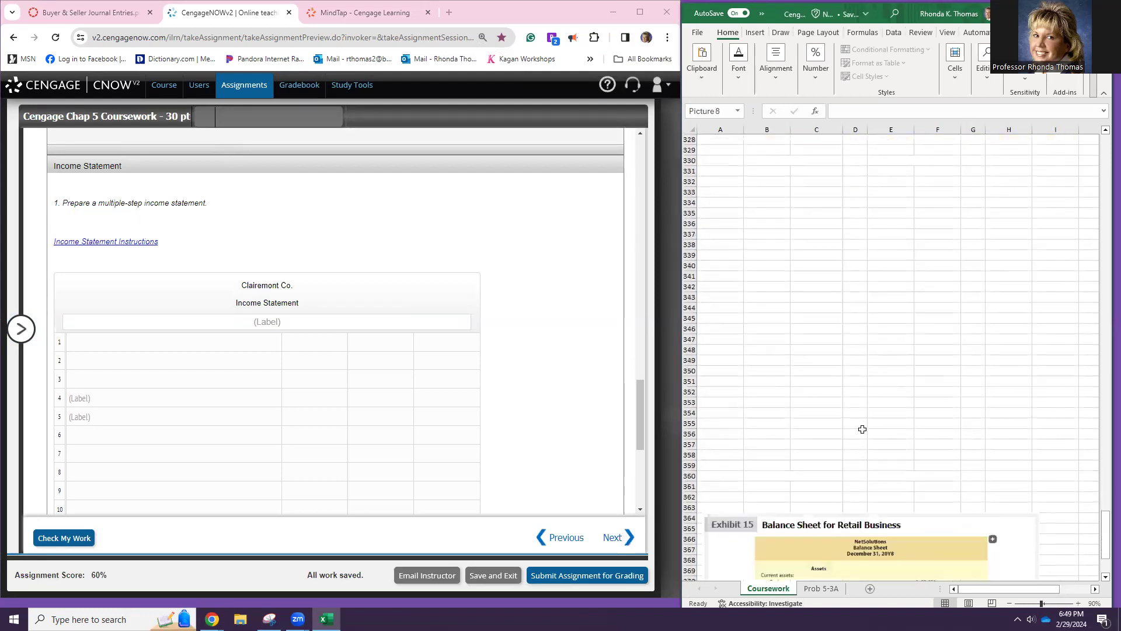
left_click_drag(851, 371, 842, 223)
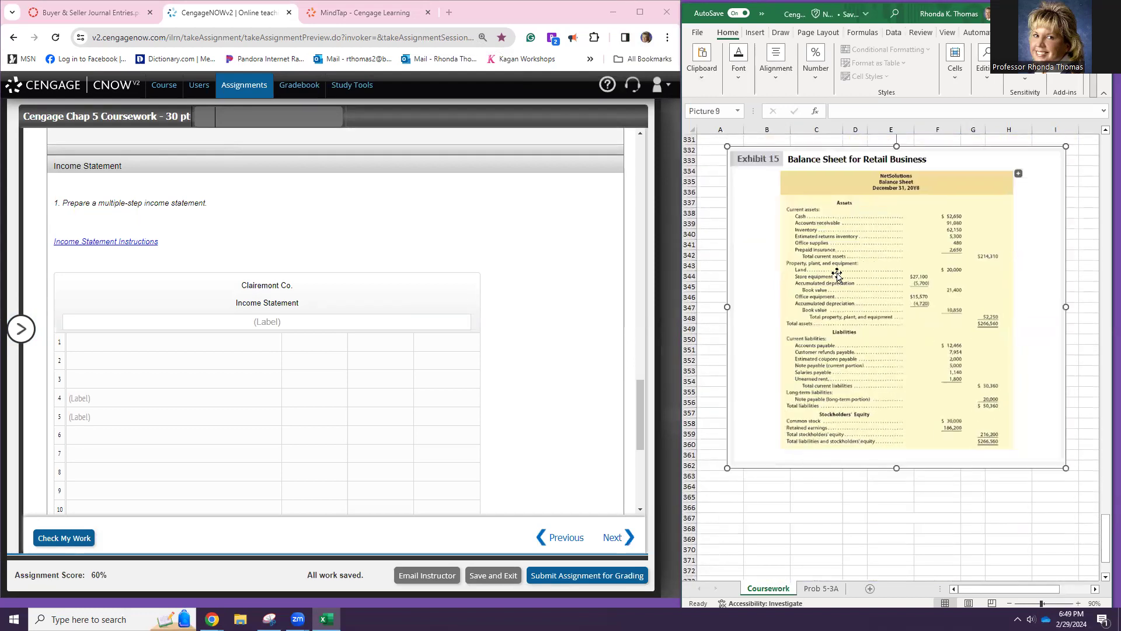
scroll(843, 222, "up", 7)
left_click_drag(849, 472, 833, 243)
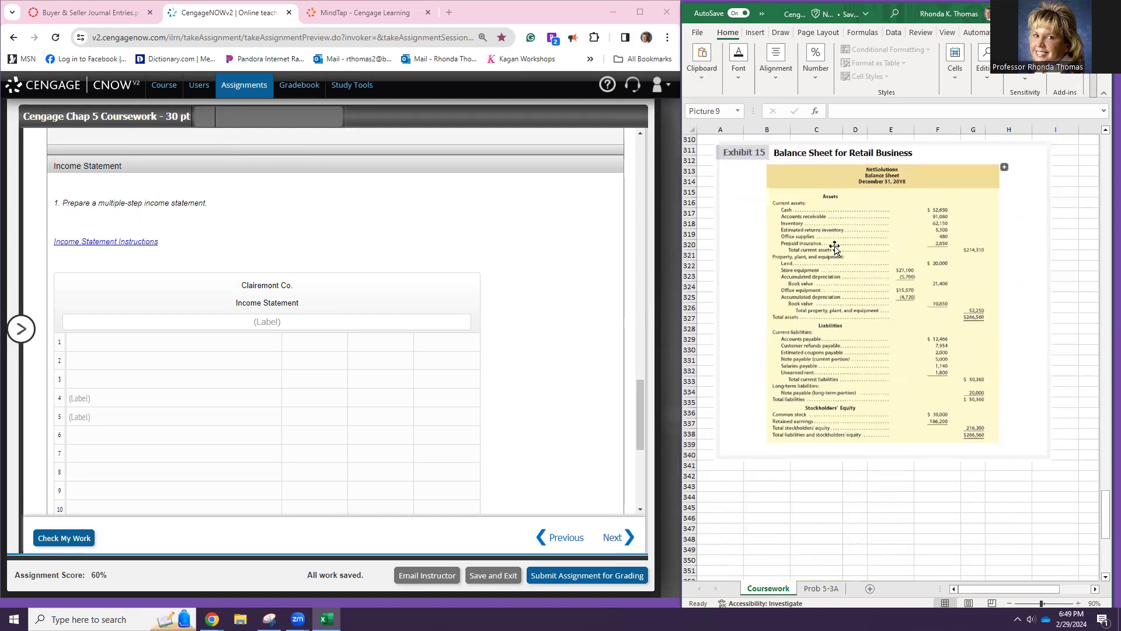
scroll(835, 251, "up", 5)
left_click_drag(851, 393, 861, 320)
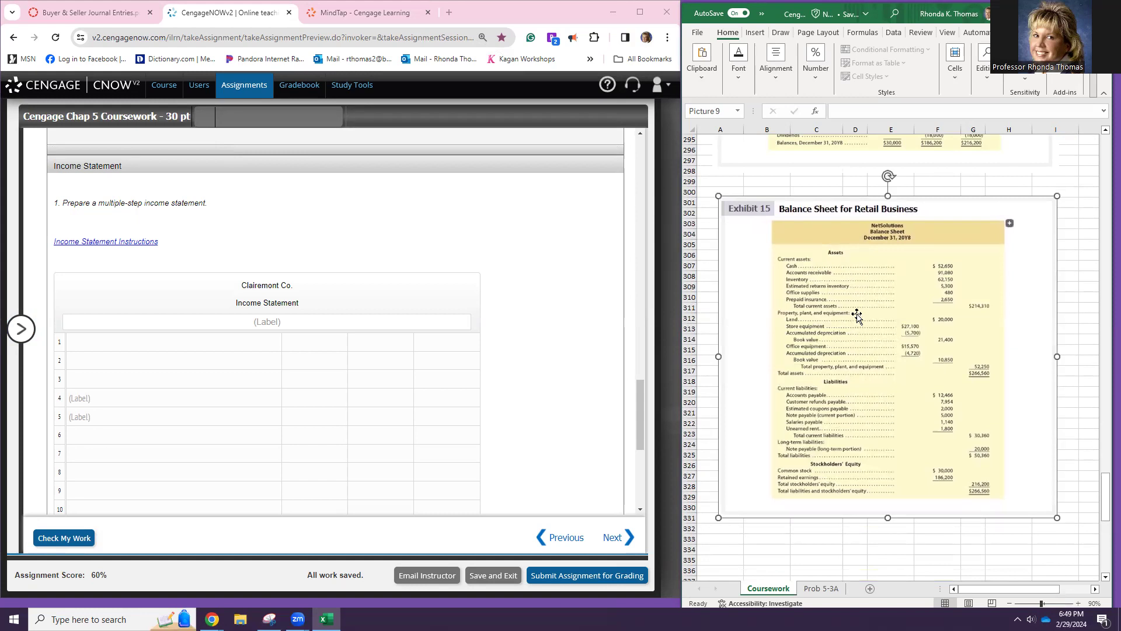
left_click_drag(857, 316, 861, 300)
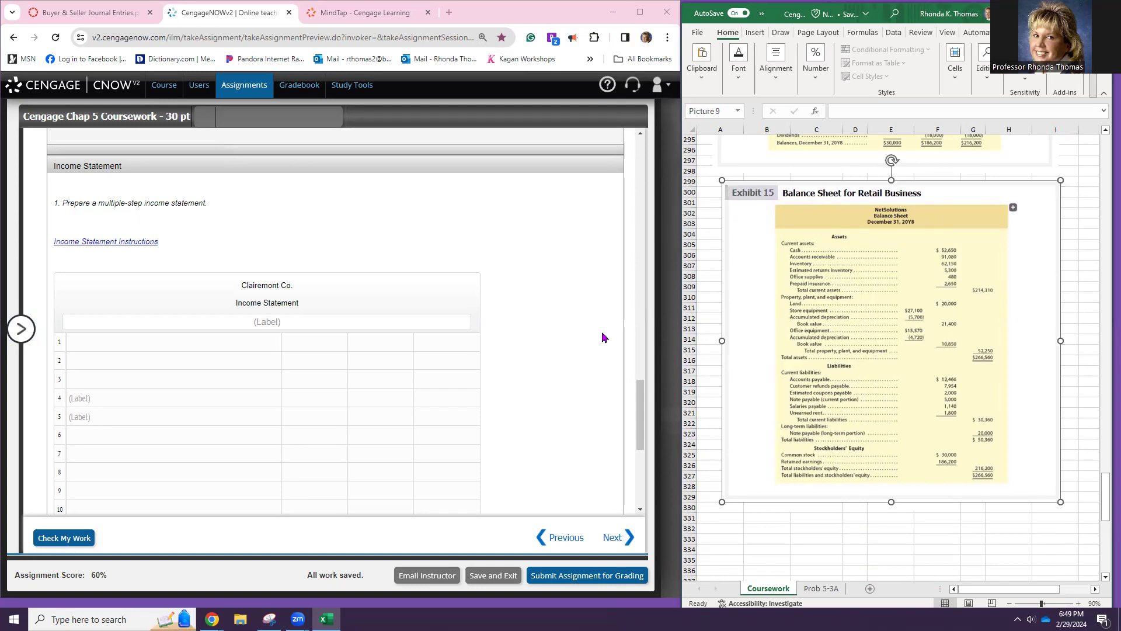
scroll(602, 338, "up", 10)
scroll(362, 339, "up", 4)
scroll(326, 344, "down", 4)
scroll(325, 342, "up", 10)
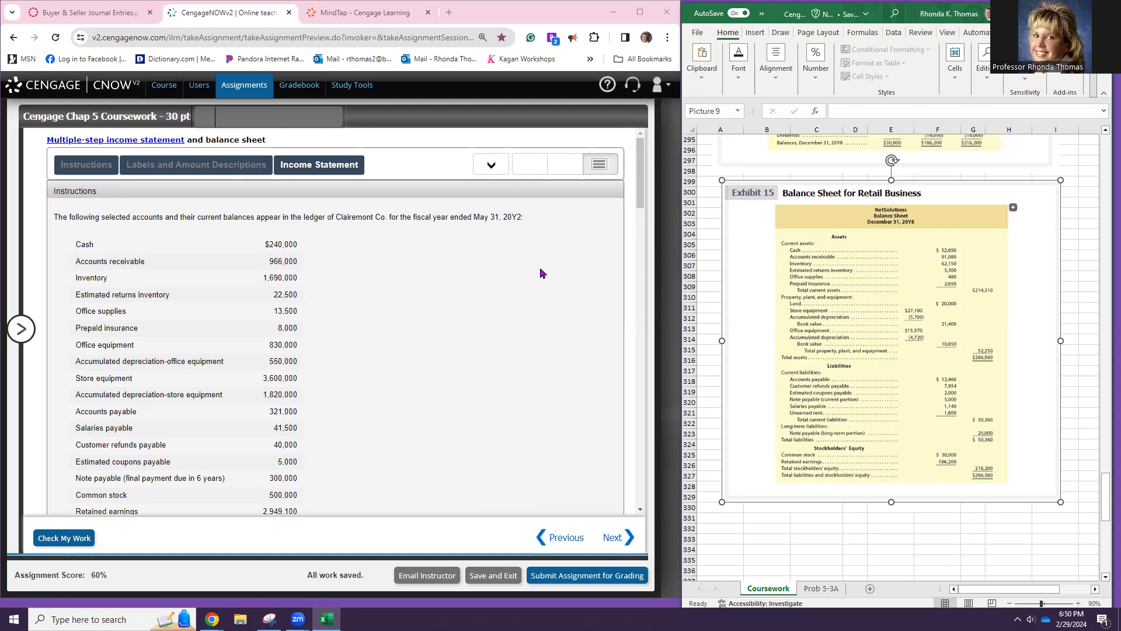
- Copy 'For the Year Ended May 31, 20Y2' into the income statement's date heading
scroll(826, 272, "up", 14)
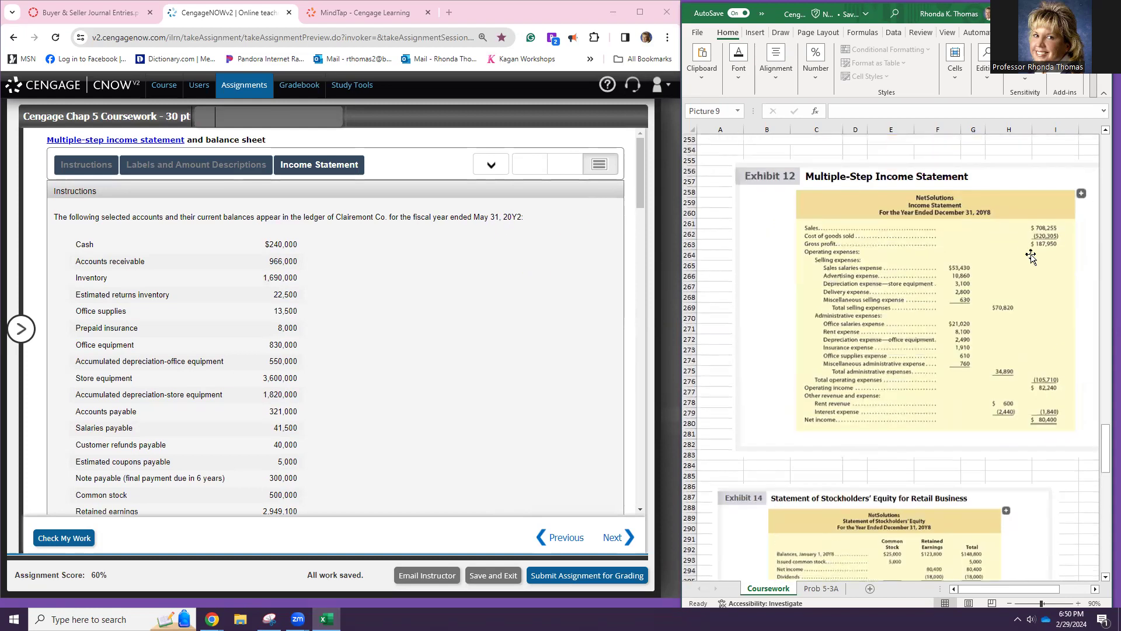
scroll(1010, 310, "up", 1)
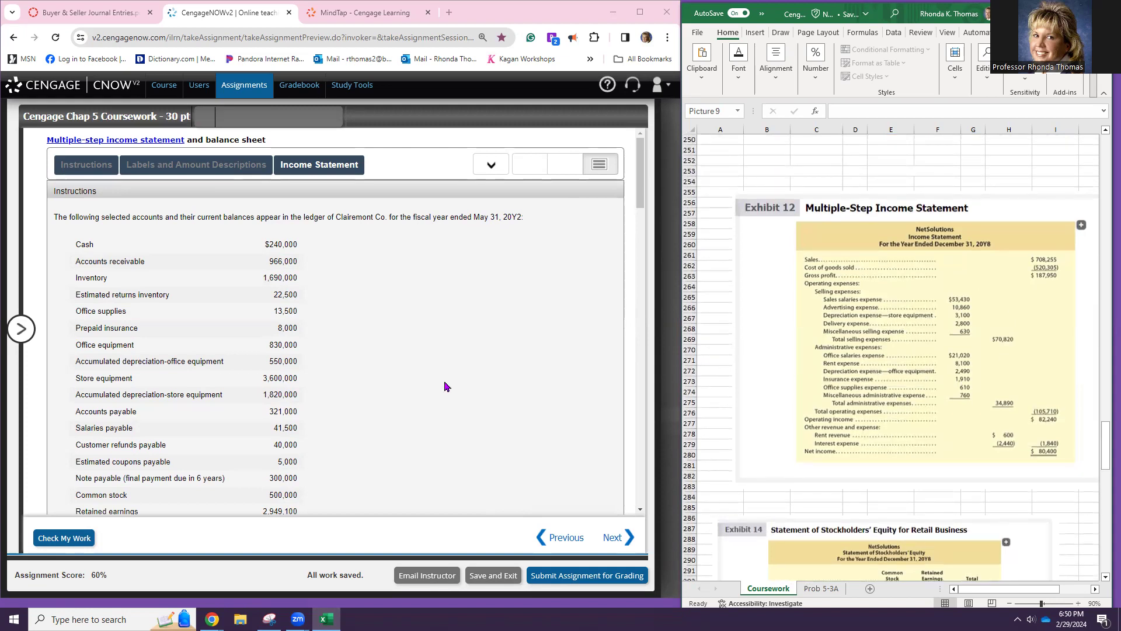
scroll(471, 339, "down", 4)
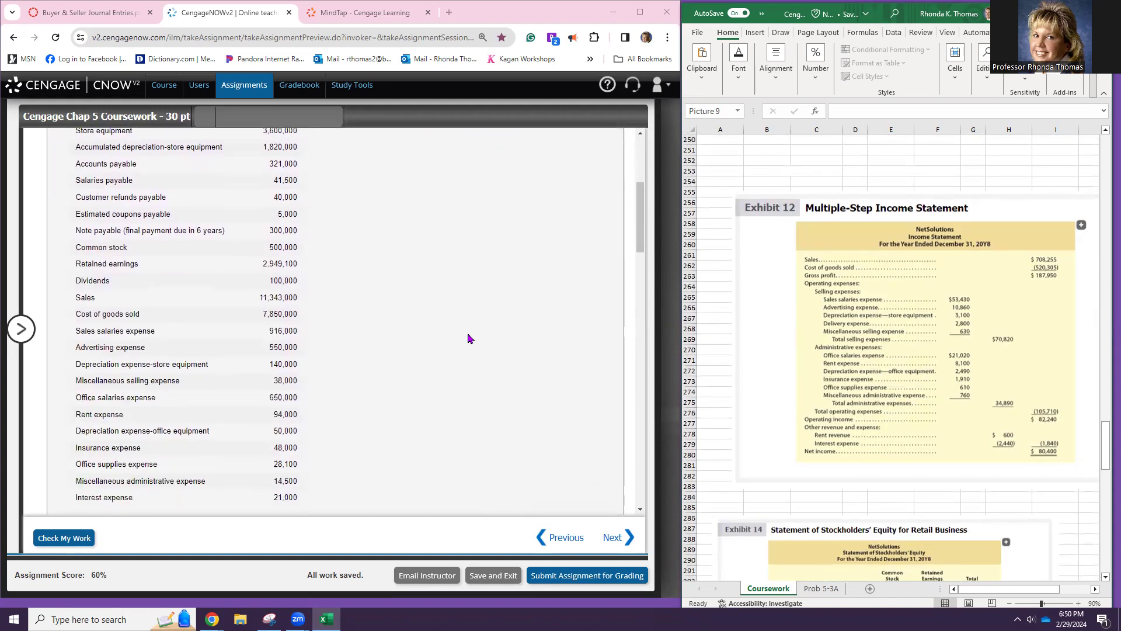
scroll(471, 339, "down", 5)
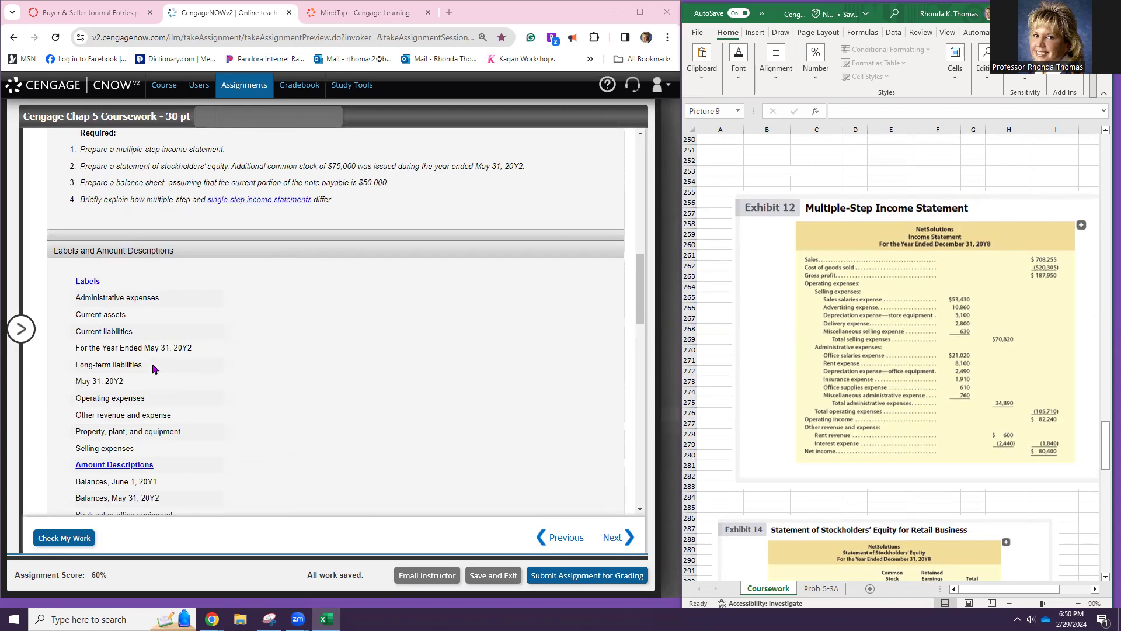
triple_click(129, 350)
key("ctrl+c")
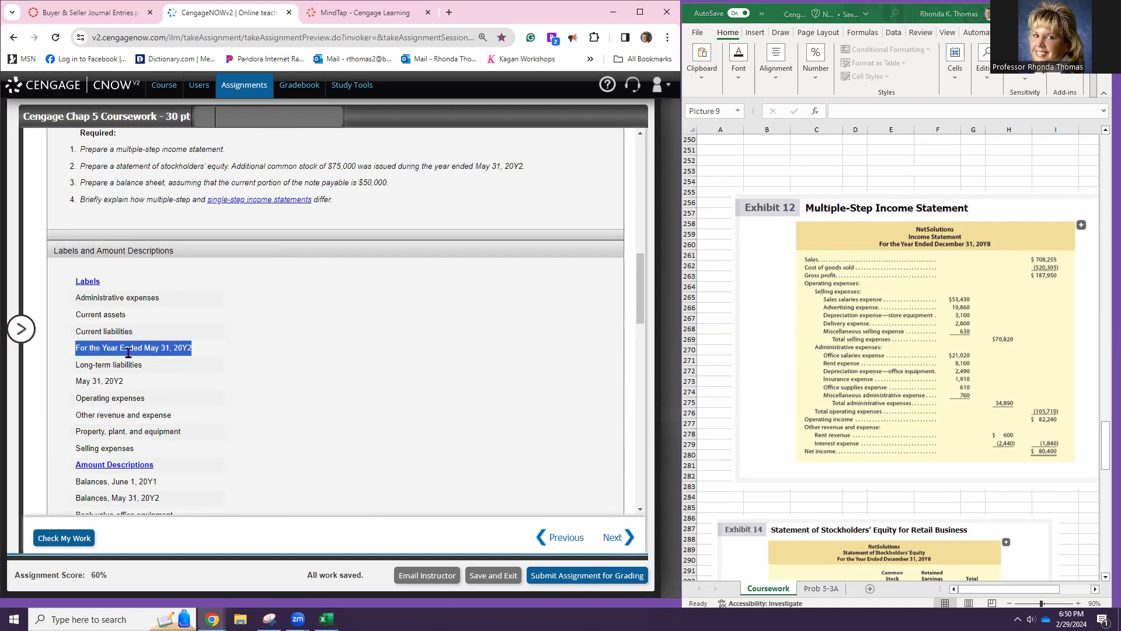
scroll(275, 350, "down", 10)
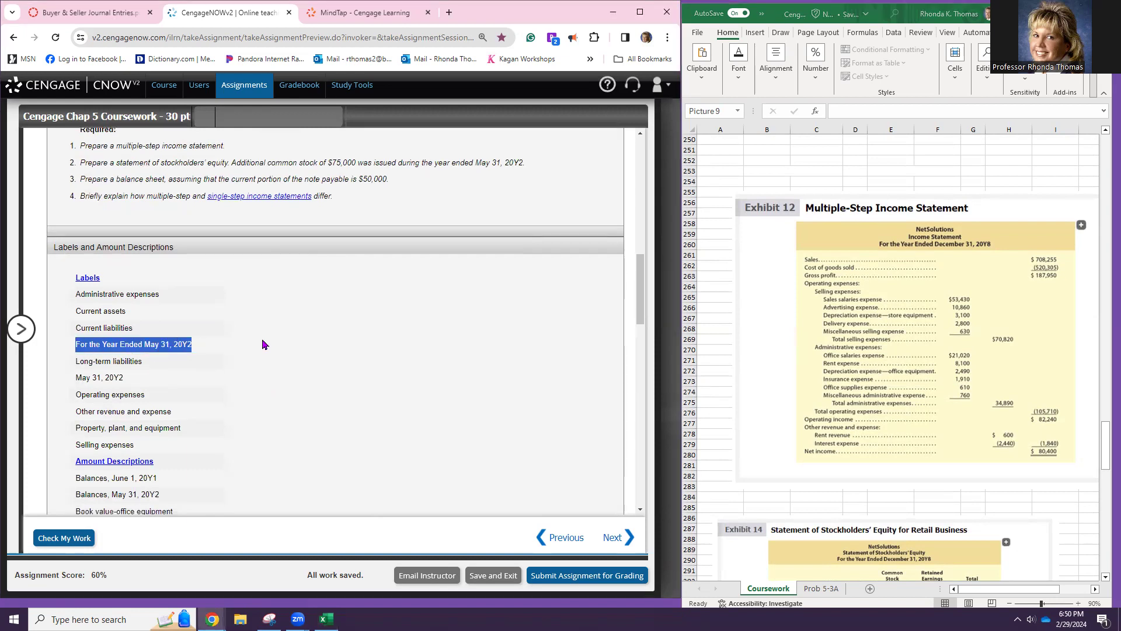
left_click(293, 206)
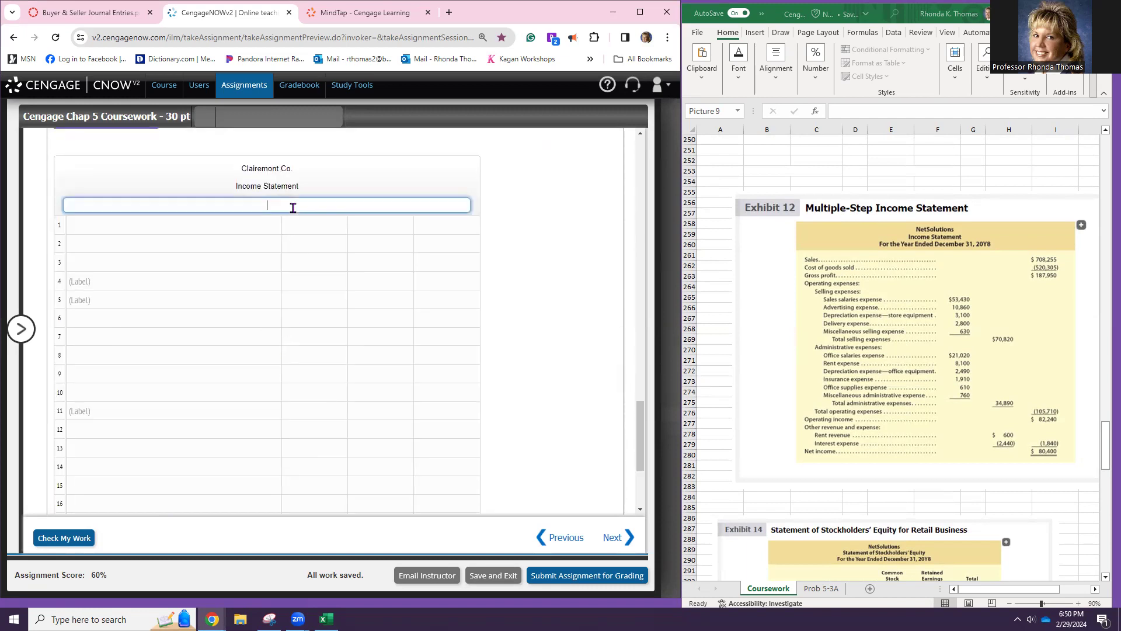
key("ctrl+v")
- Enter Sales as the income statement's first account line
left_click(262, 227)
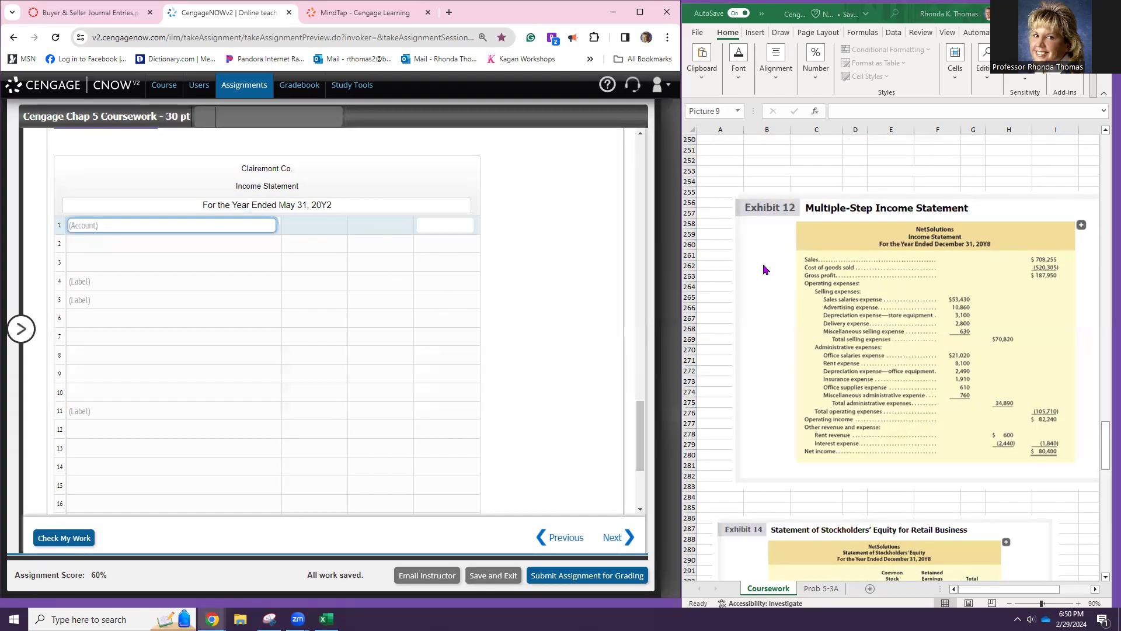
type("Sales")
key("Tab")
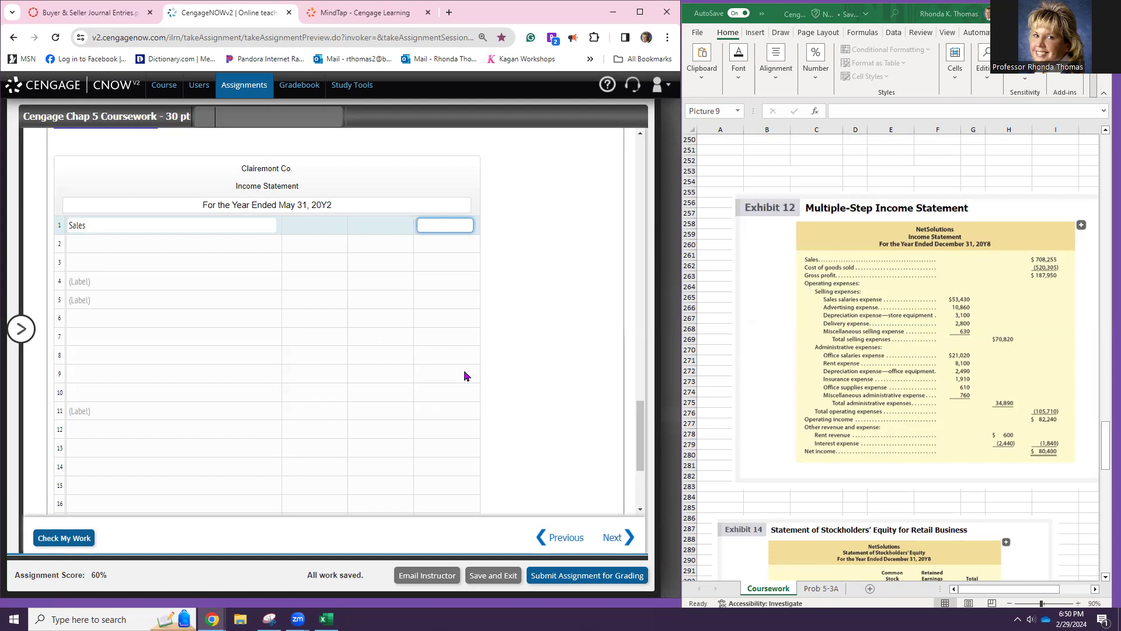
- Zoom the assignment page to 80% so Cash through interest expense 21,000 fits on screen
scroll(467, 376, "up", 12)
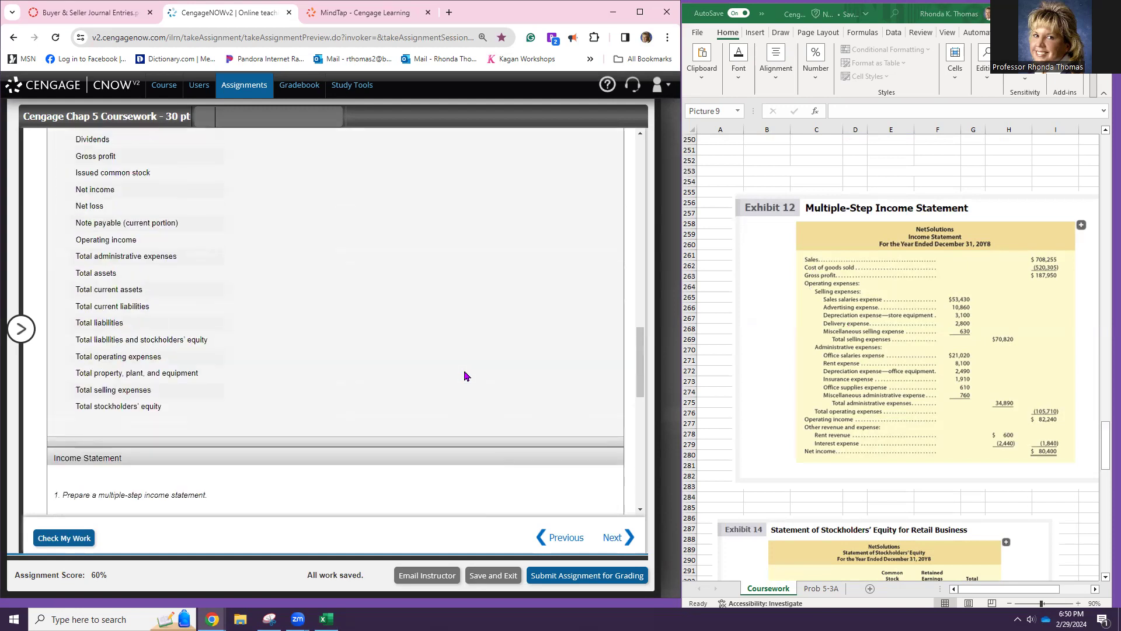
scroll(466, 376, "up", 10)
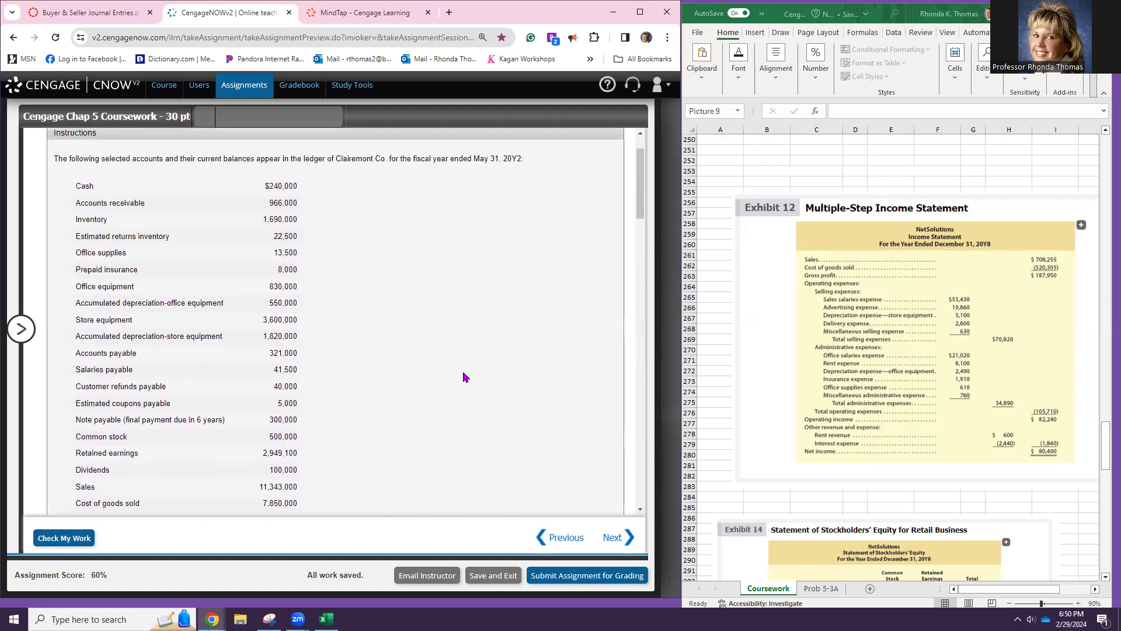
key("ctrl+minus")
key("ctrl+minus")
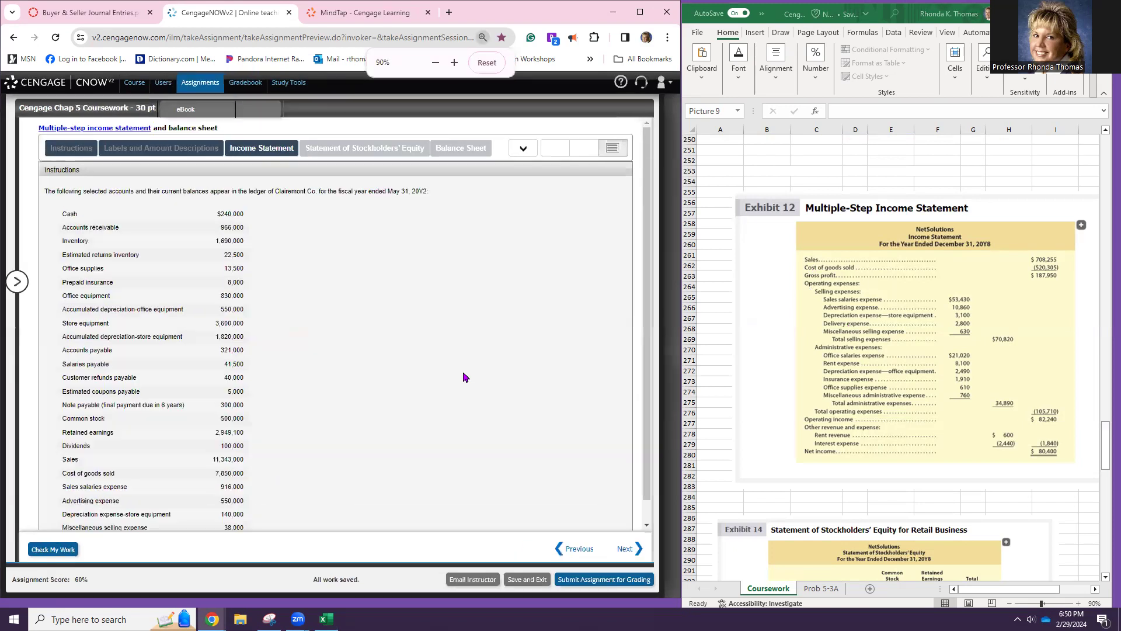
scroll(330, 358, "down", 2)
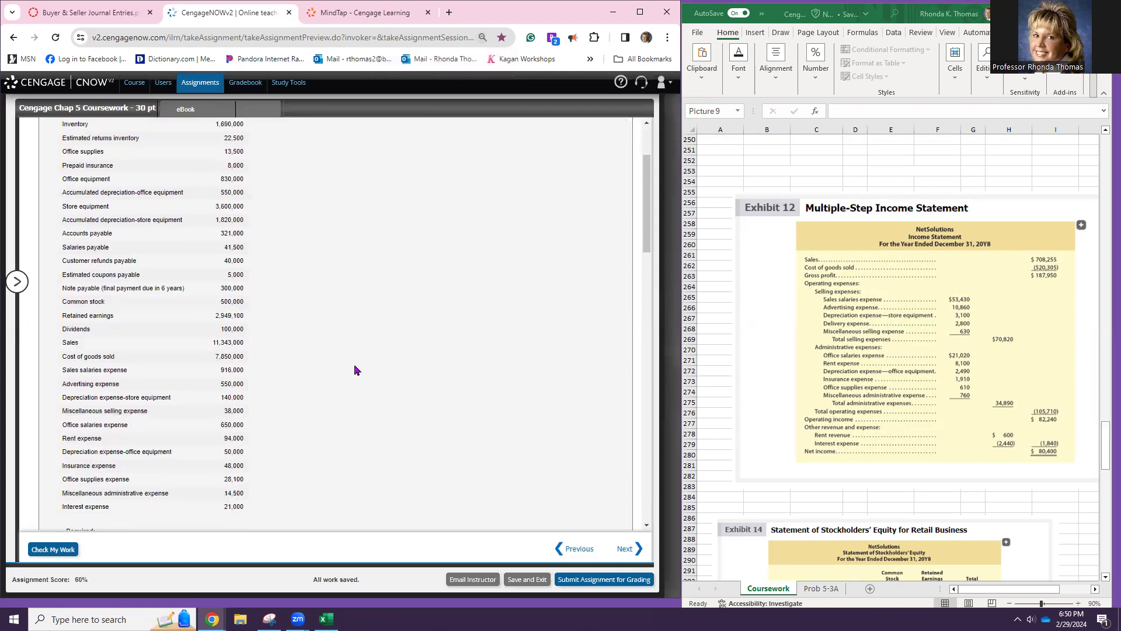
scroll(355, 374, "up", 1)
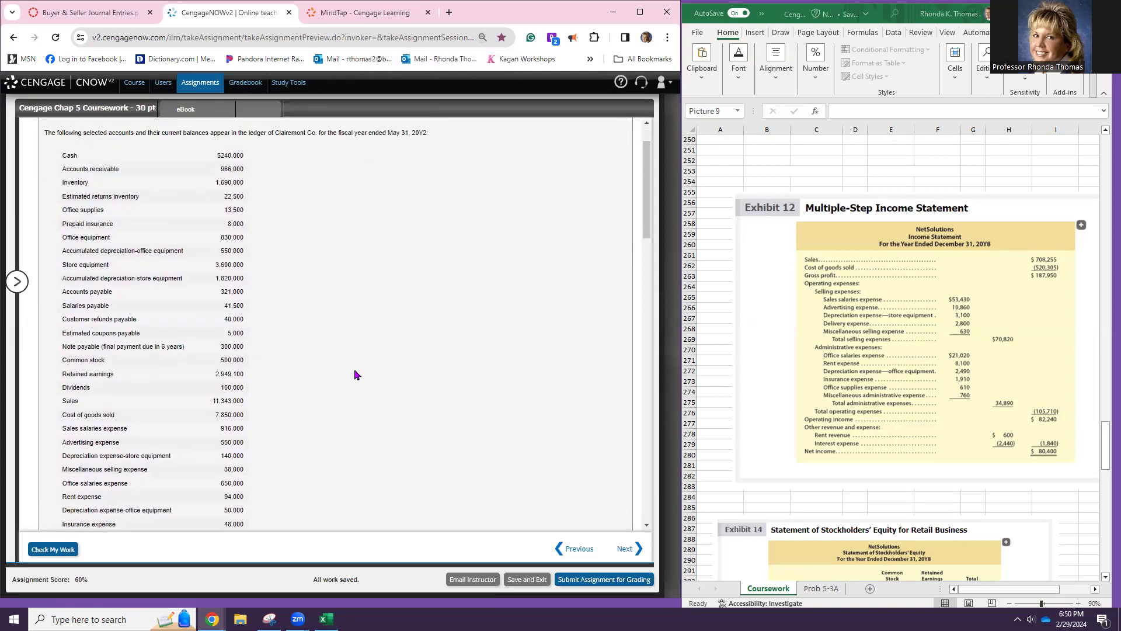
scroll(355, 374, "down", 1)
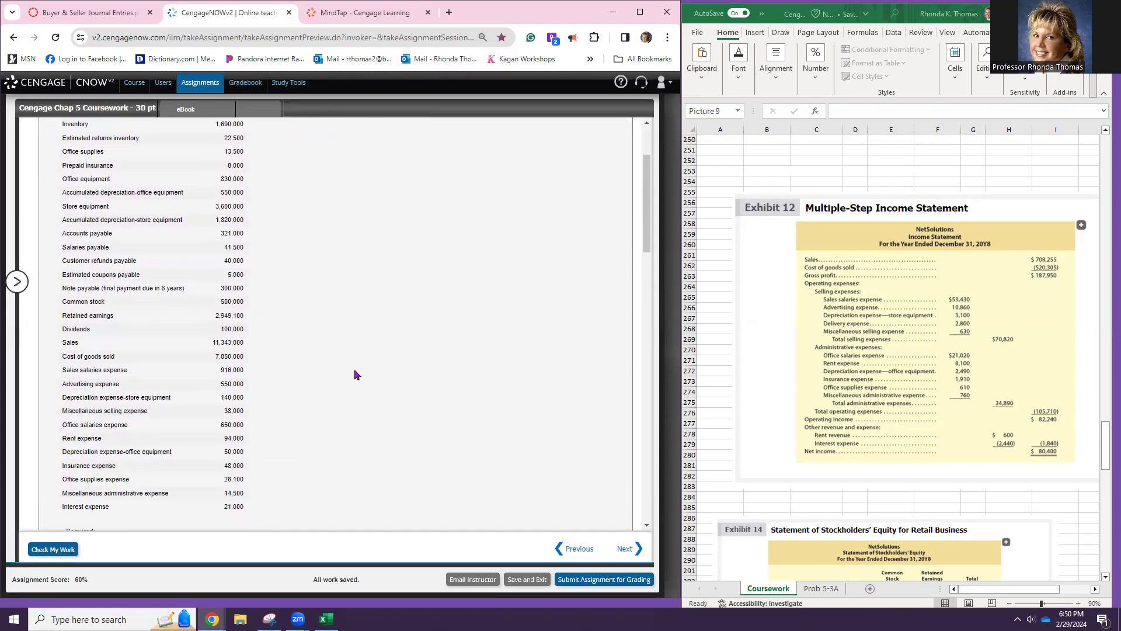
scroll(354, 375, "up", 2)
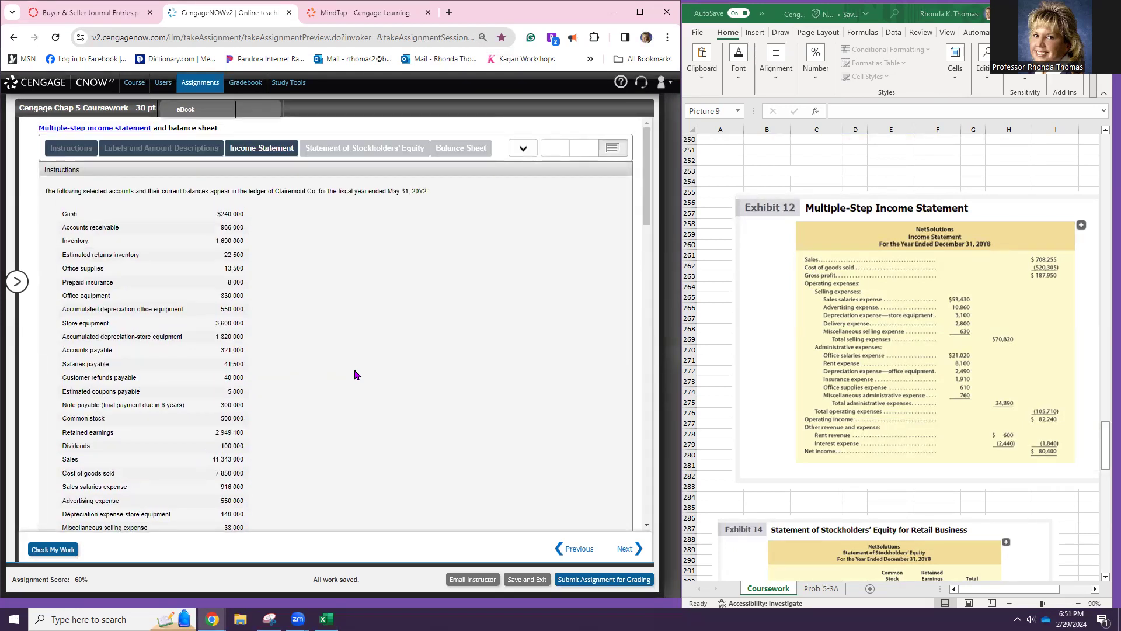
scroll(355, 375, "down", 1)
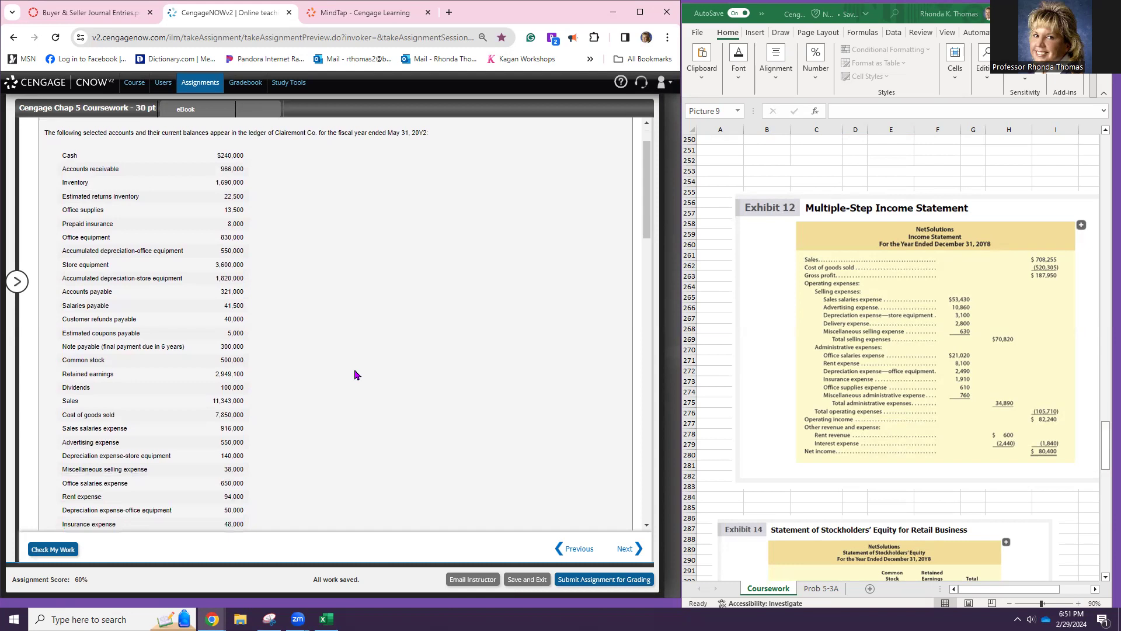
scroll(355, 374, "down", 1)
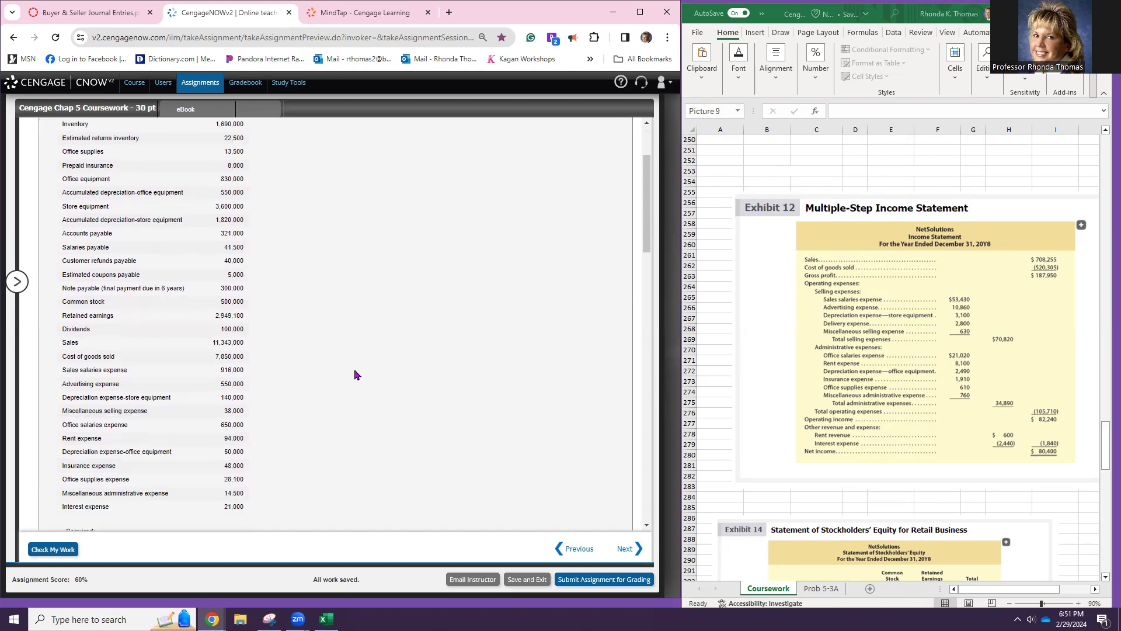
key("ctrl+minus")
key("ctrl+minus")
scroll(422, 354, "down", 1)
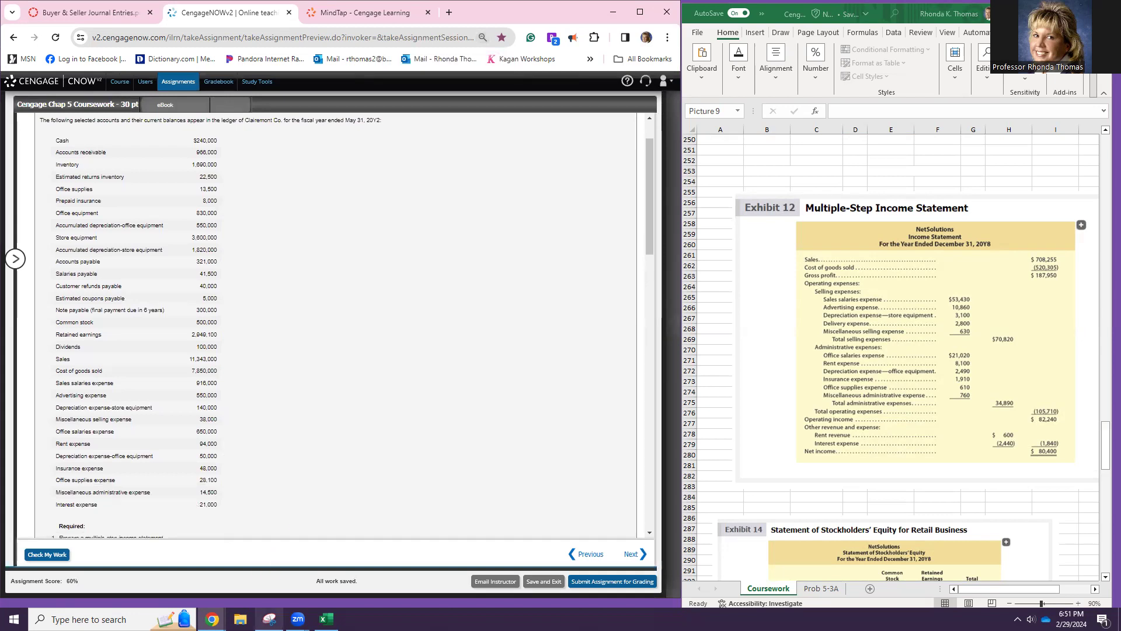
left_click(269, 619)
- Snip the Clairemont Co. account balance list and copy the image
left_click(173, 218)
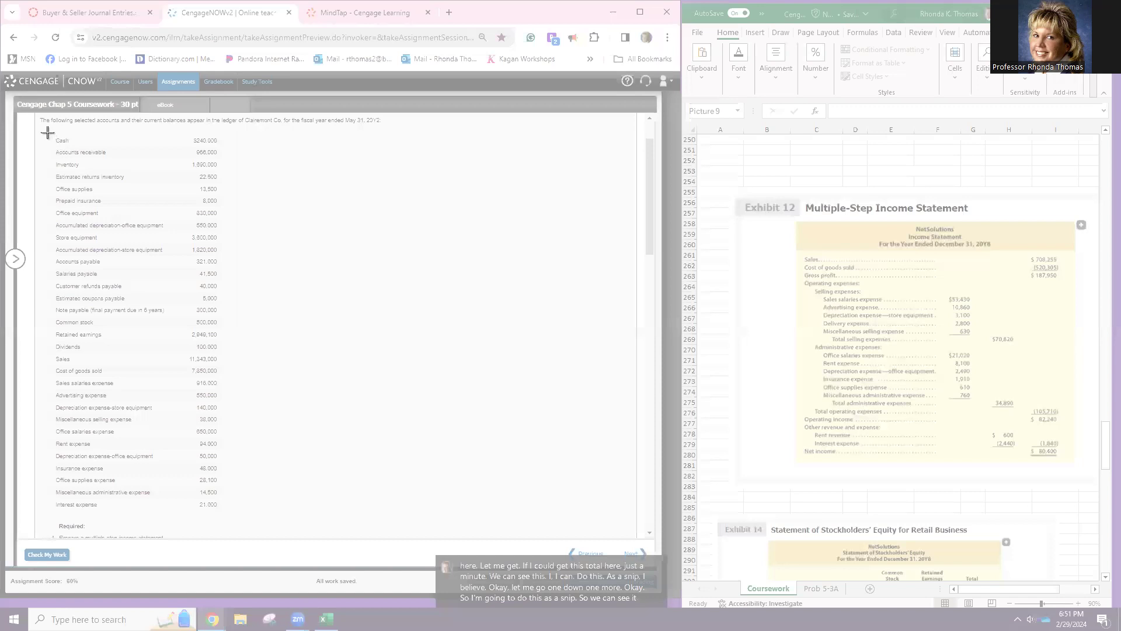
left_click_drag(45, 129, 241, 516)
right_click(125, 300)
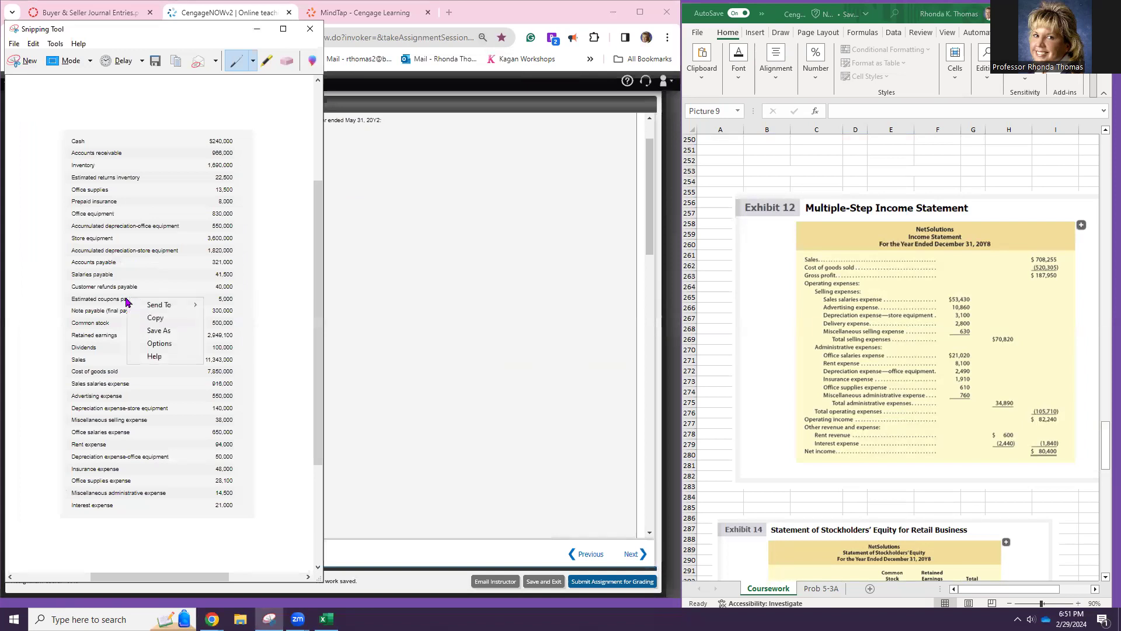
left_click(155, 317)
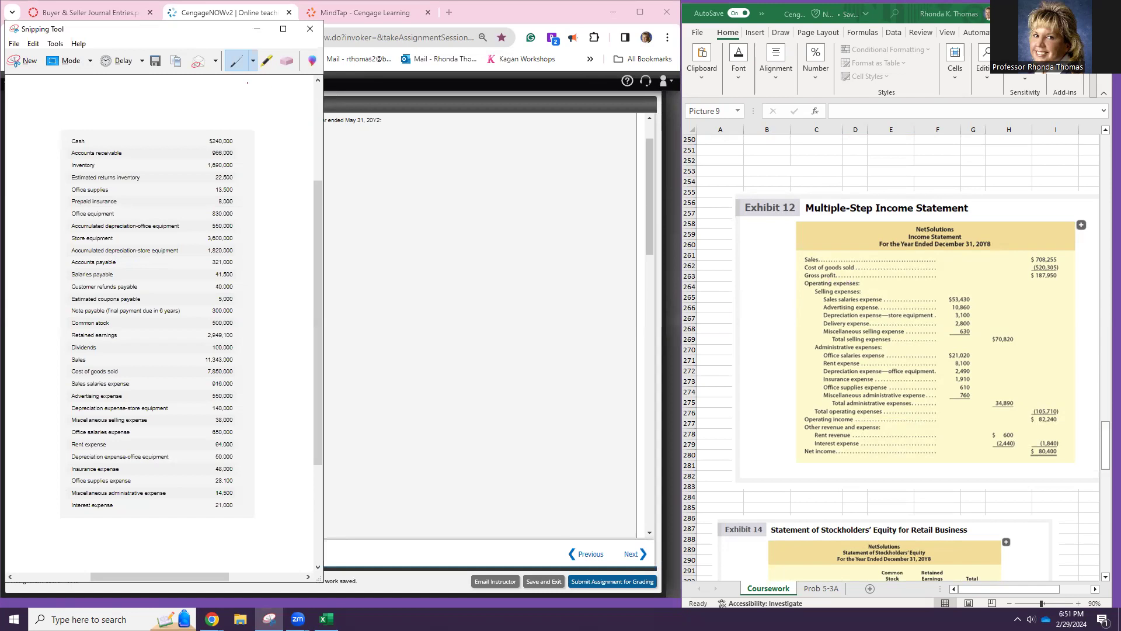
left_click(257, 29)
- Move the Exhibit 12 picture up and to the right, clearing columns A–H
scroll(502, 292, "down", 3)
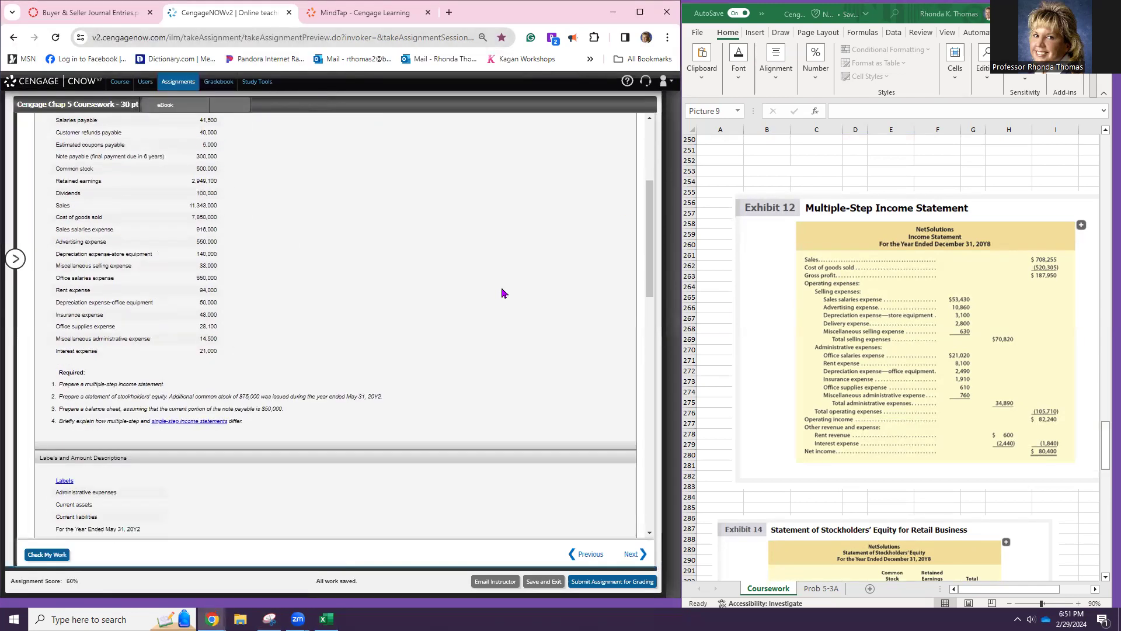
scroll(501, 292, "down", 6)
scroll(502, 292, "down", 5)
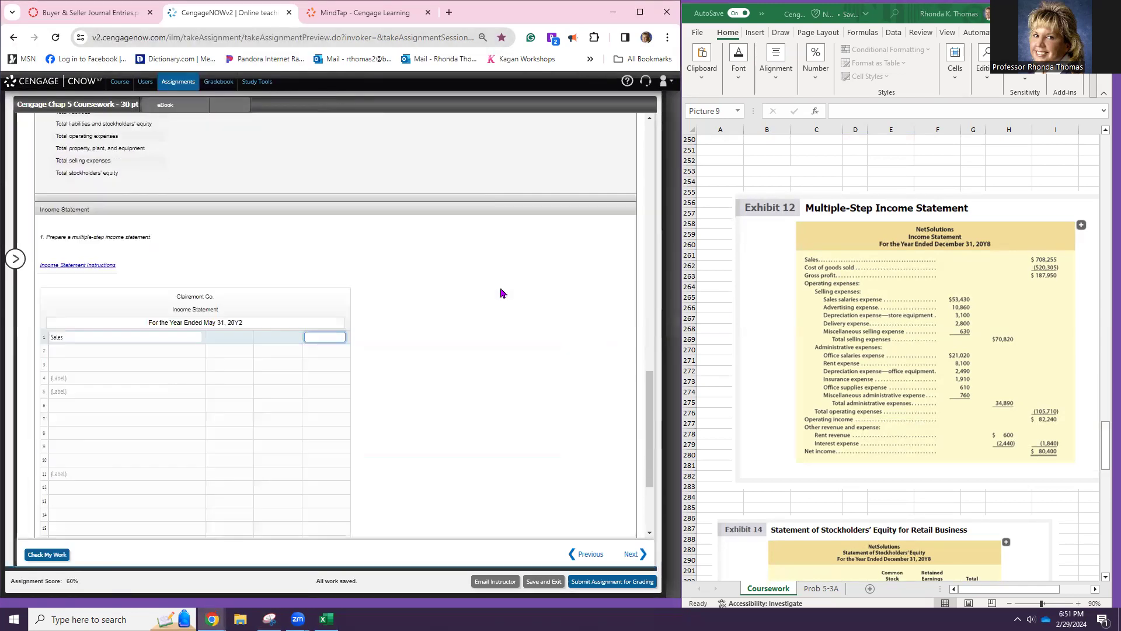
scroll(500, 292, "down", 1)
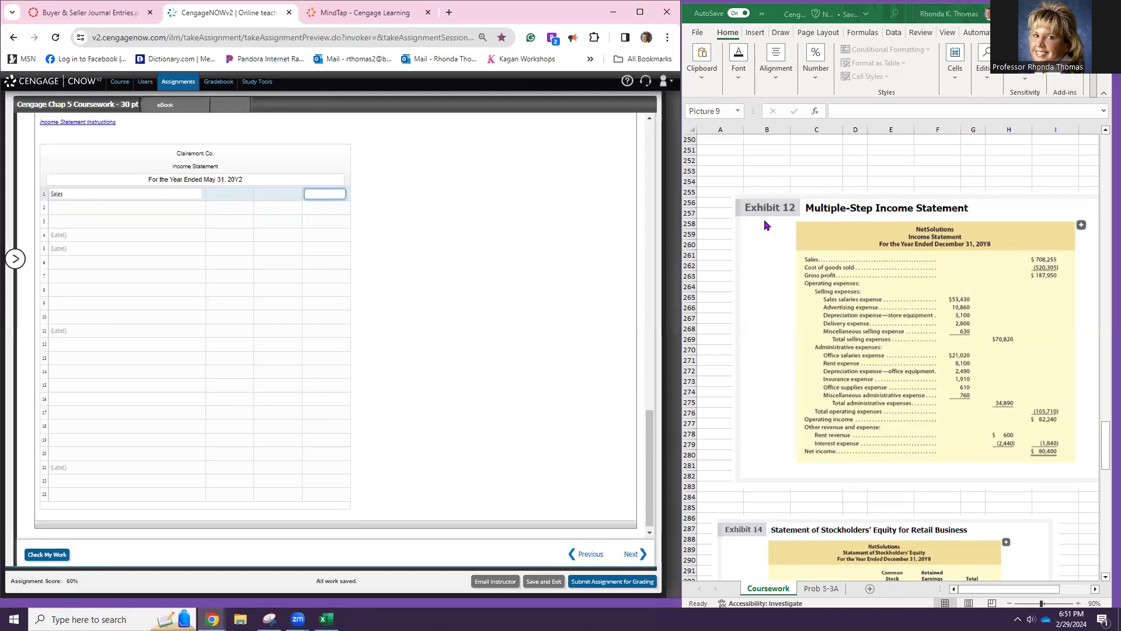
left_click_drag(829, 237, 840, 120)
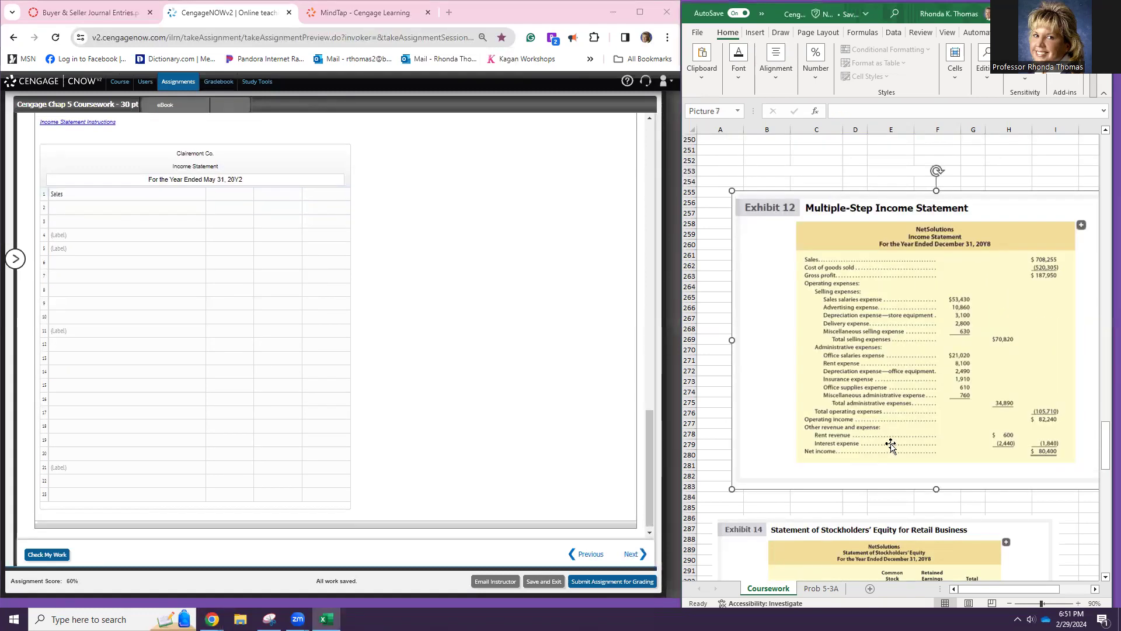
left_click_drag(776, 362, 1044, 346)
- Paste the account-balance picture at cell B256 and move it up to row 250
left_click(787, 203)
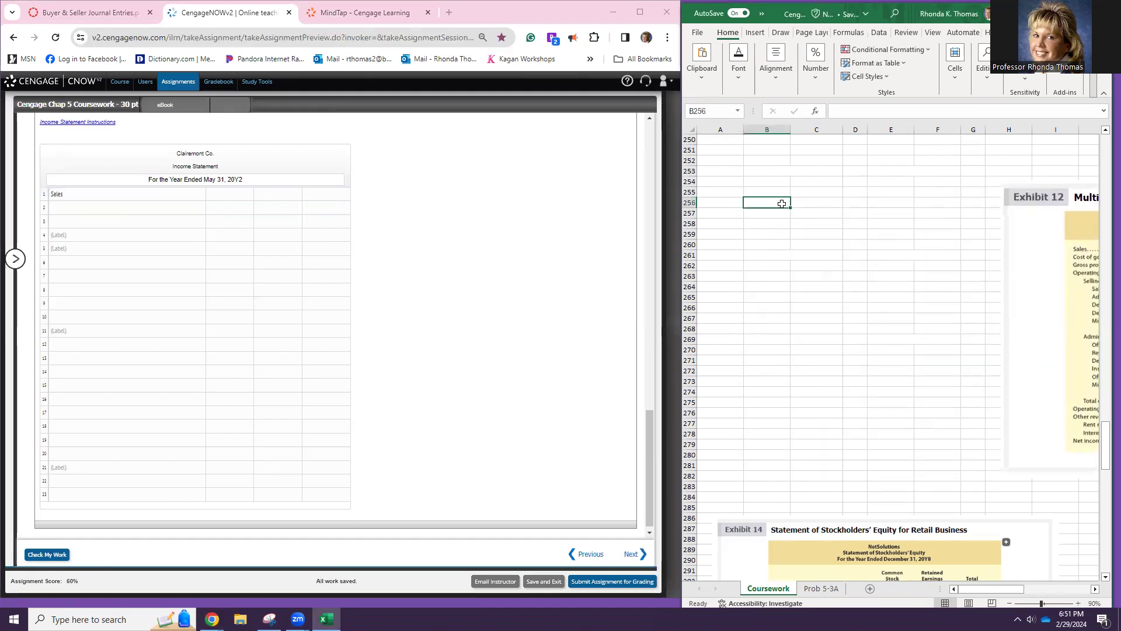
right_click(756, 205)
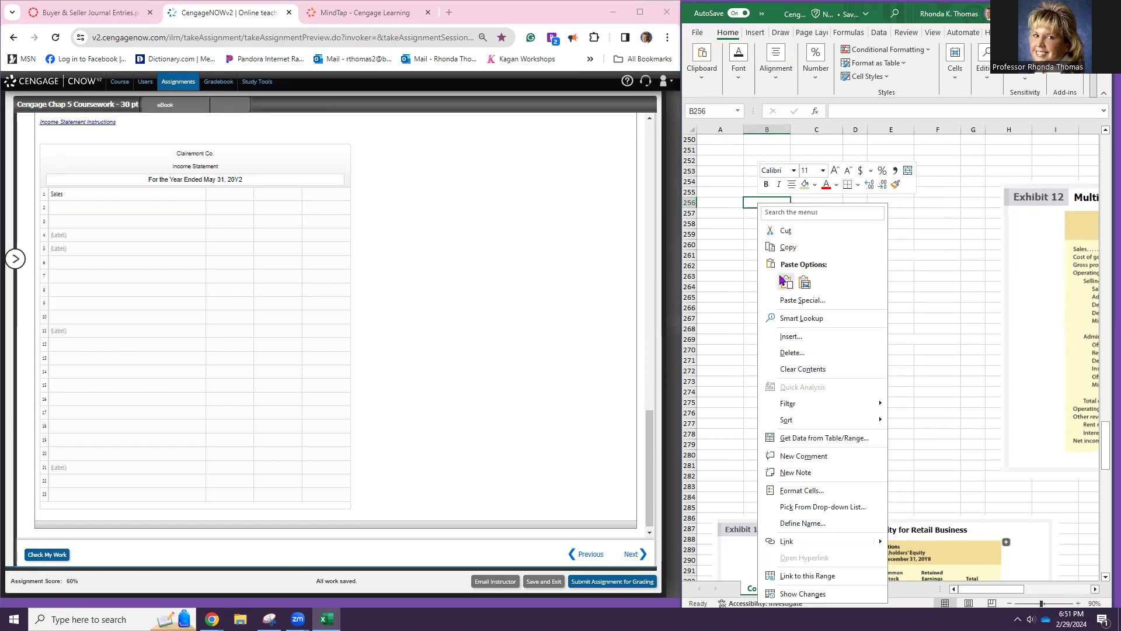
left_click(786, 282)
left_click_drag(783, 281, 767, 224)
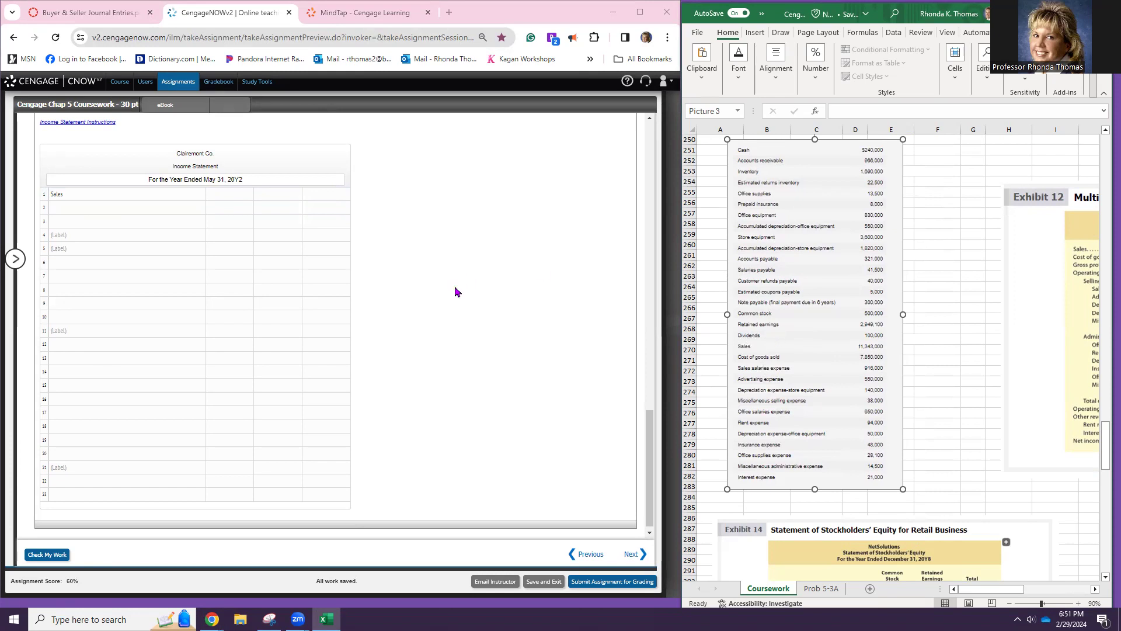
scroll(430, 286, "up", 7)
scroll(430, 286, "up", 8)
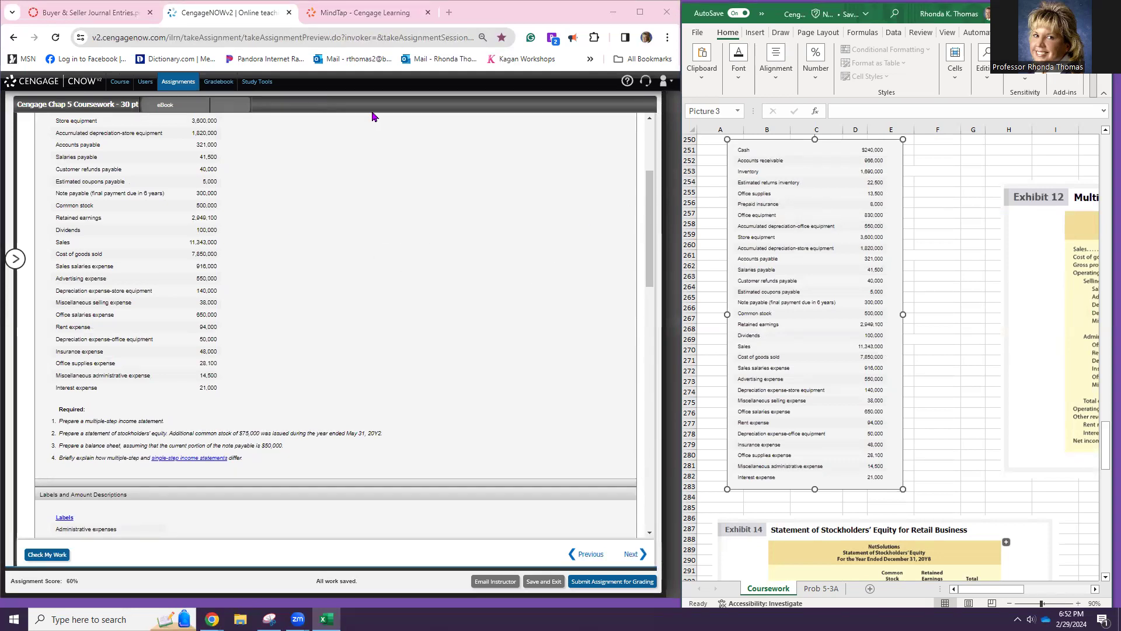
- Switch to the MindTap eBook, stay signed in, and advance to section 5-2g
left_click(337, 14)
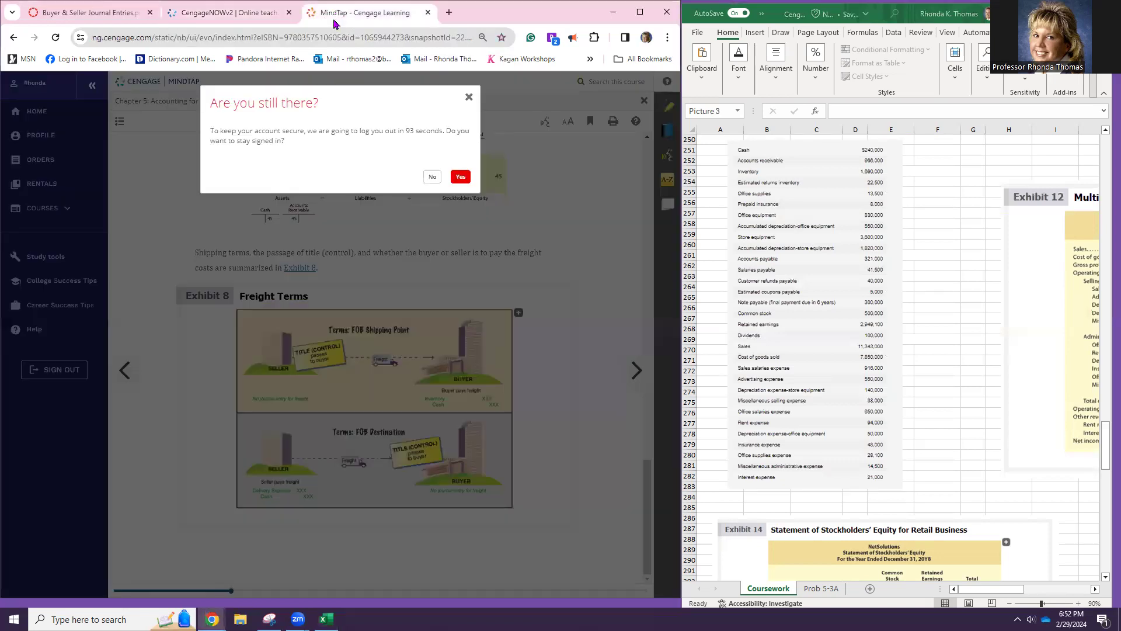
left_click(465, 178)
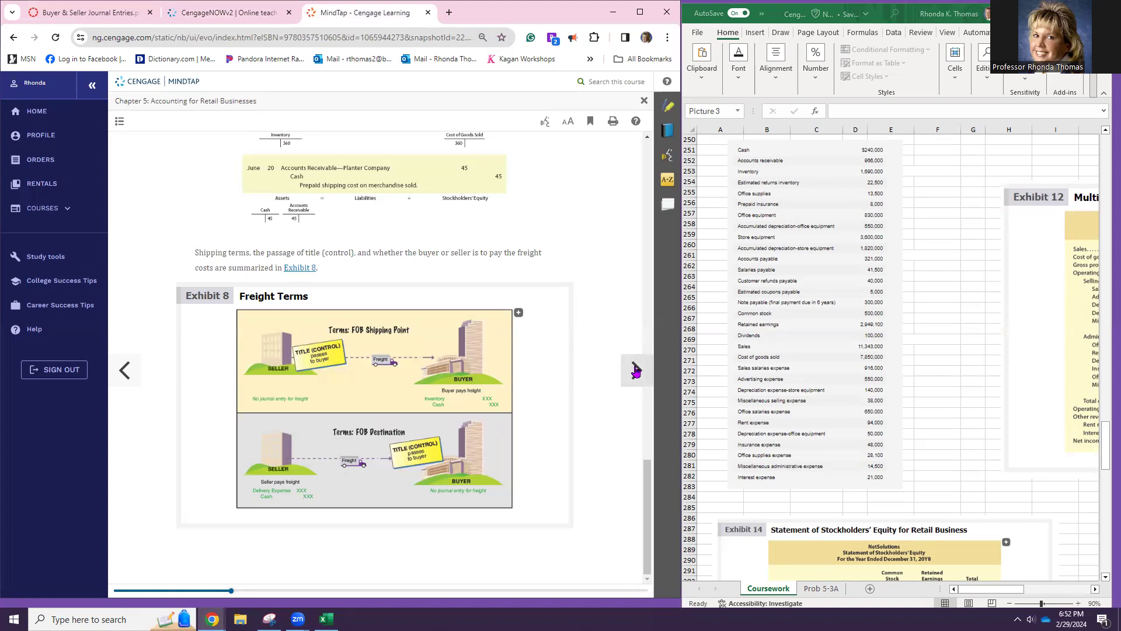
left_click(636, 371)
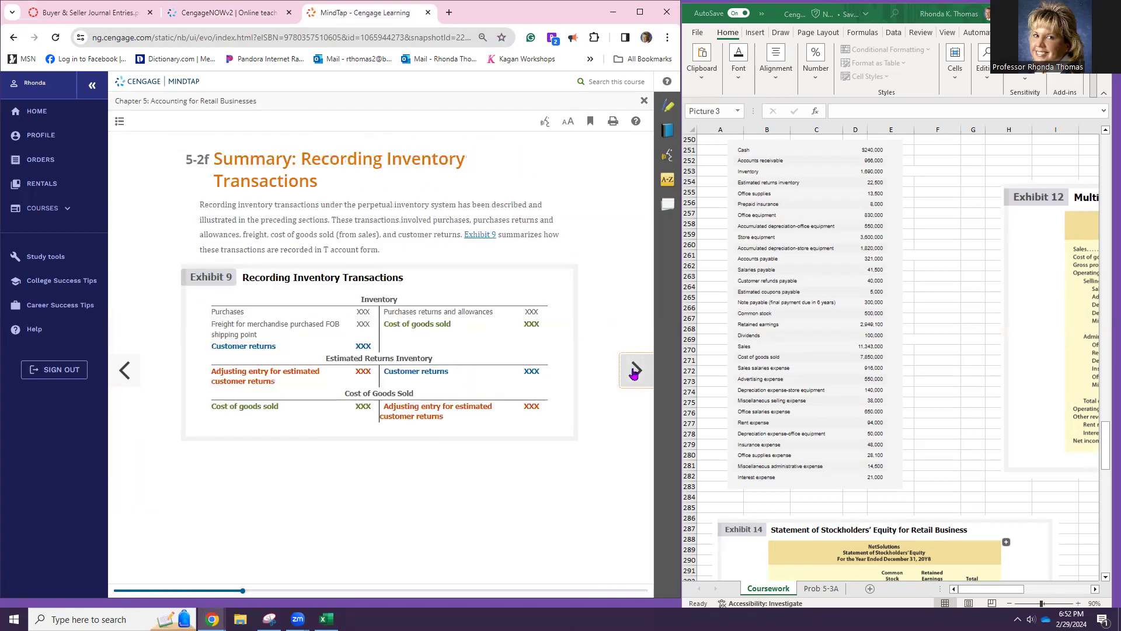
left_click(635, 371)
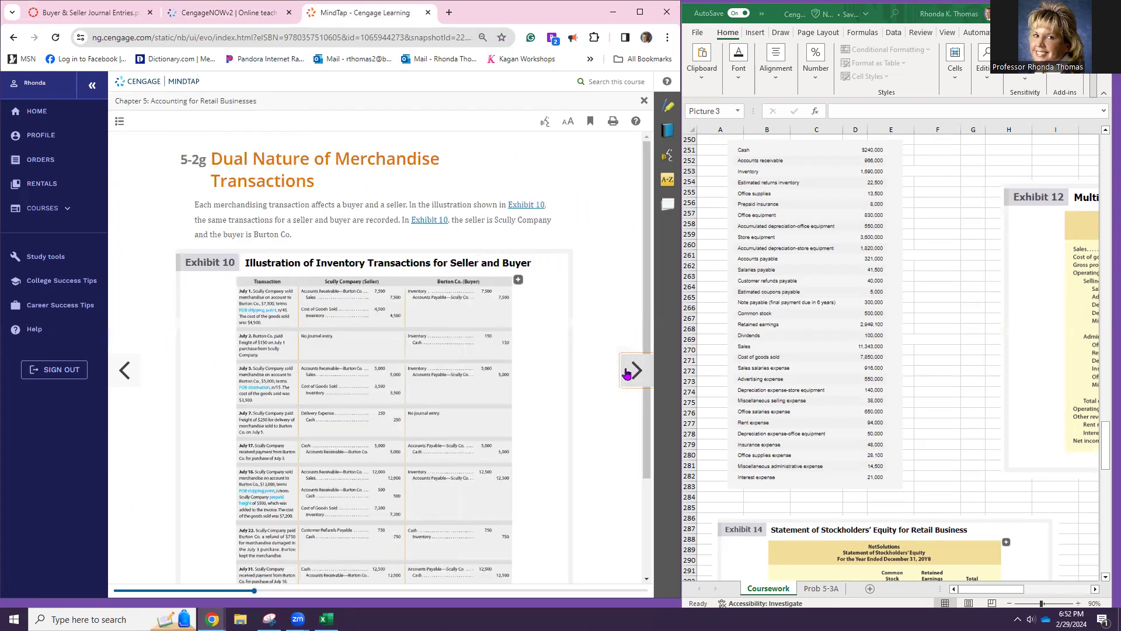
- Go to Problems: Series A and reveal PR 5-5A's check figure, net income $943,400
left_click(120, 121)
scroll(275, 330, "down", 10)
scroll(274, 330, "down", 3)
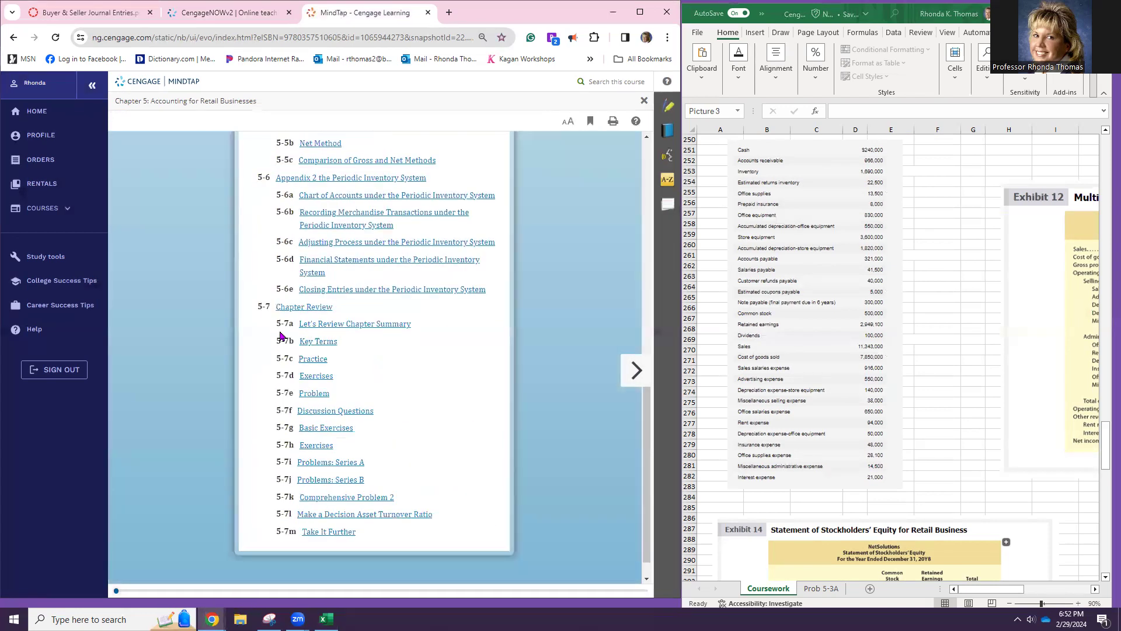
left_click(332, 462)
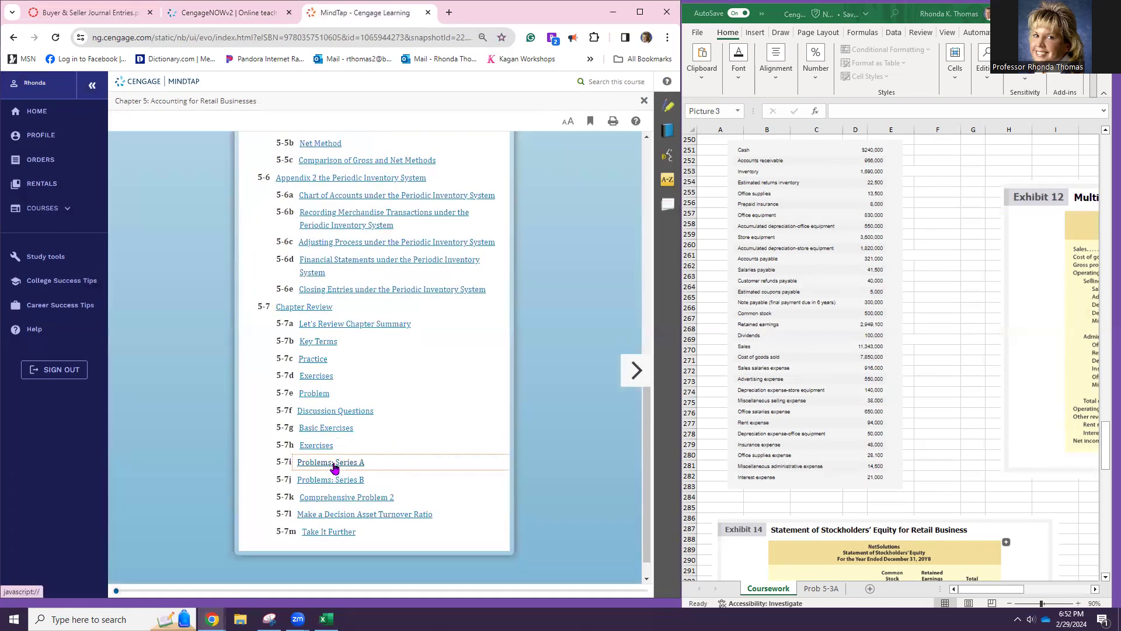
scroll(322, 463, "down", 3)
scroll(319, 461, "down", 15)
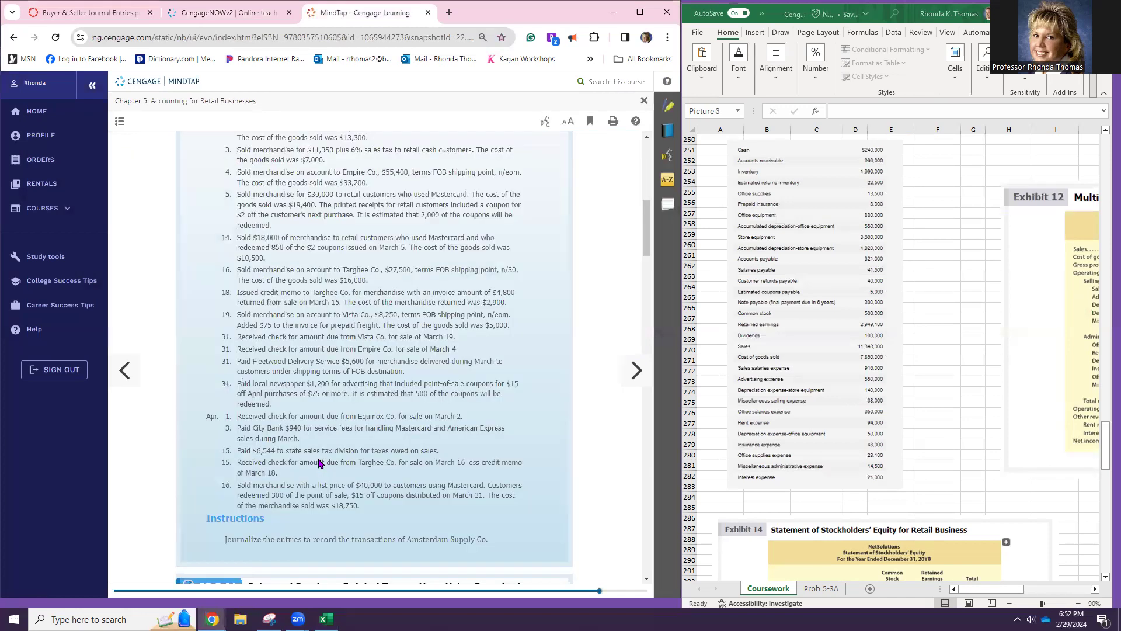
scroll(319, 458, "down", 5)
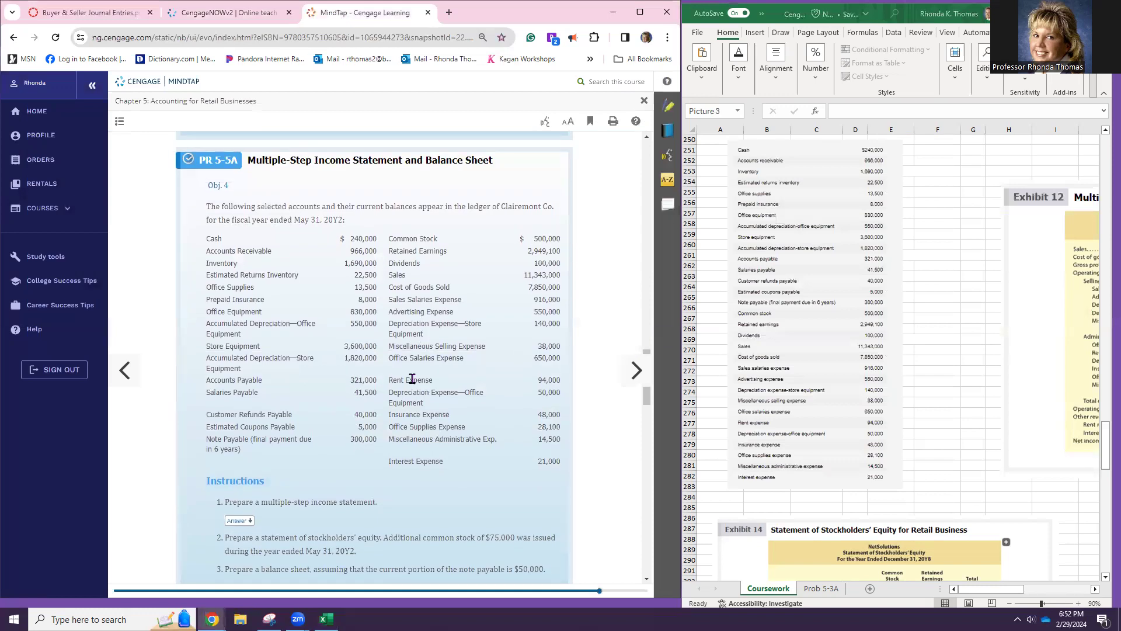
scroll(804, 352, "down", 1)
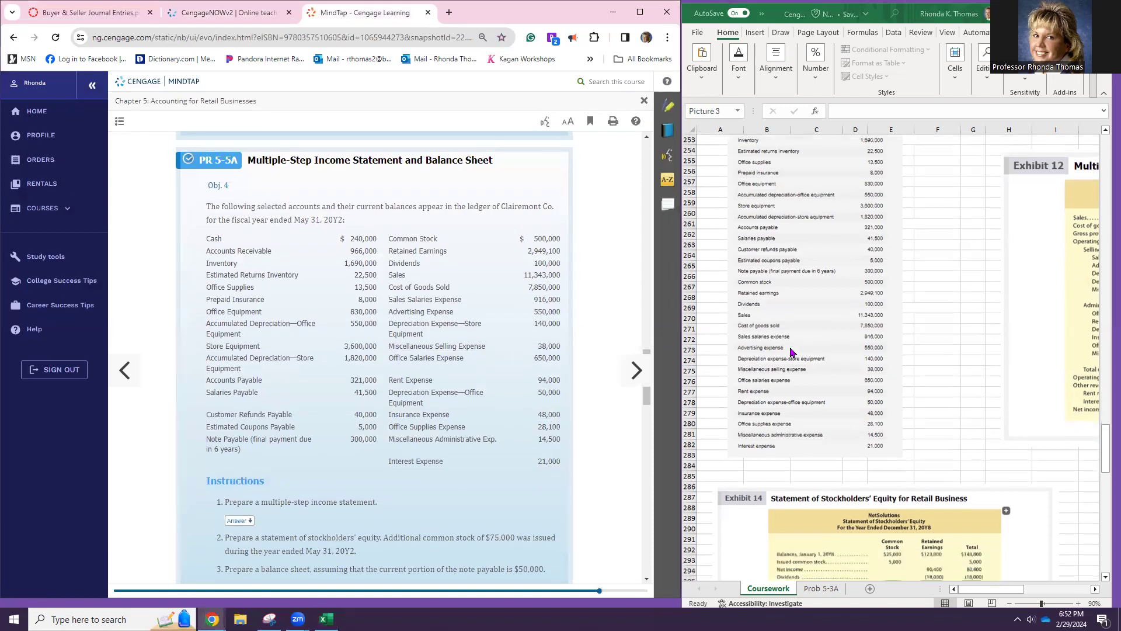
scroll(425, 375, "down", 1)
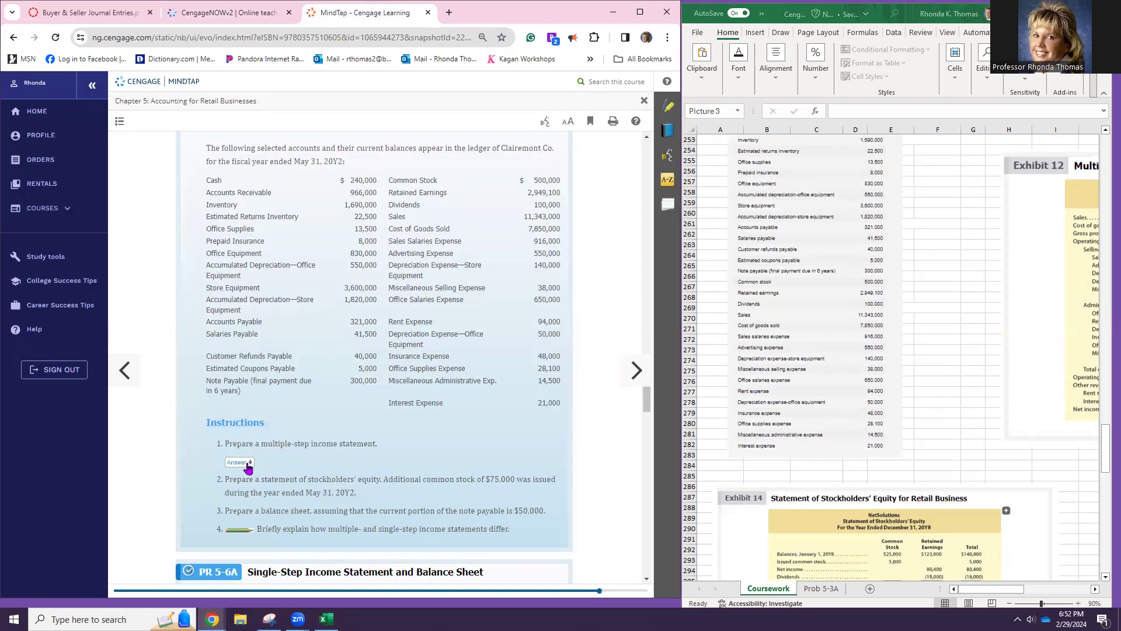
left_click(245, 463)
- Delete the account-list picture from Excel and shift the Exhibit 12 picture down and right
left_click(798, 344)
key("Delete")
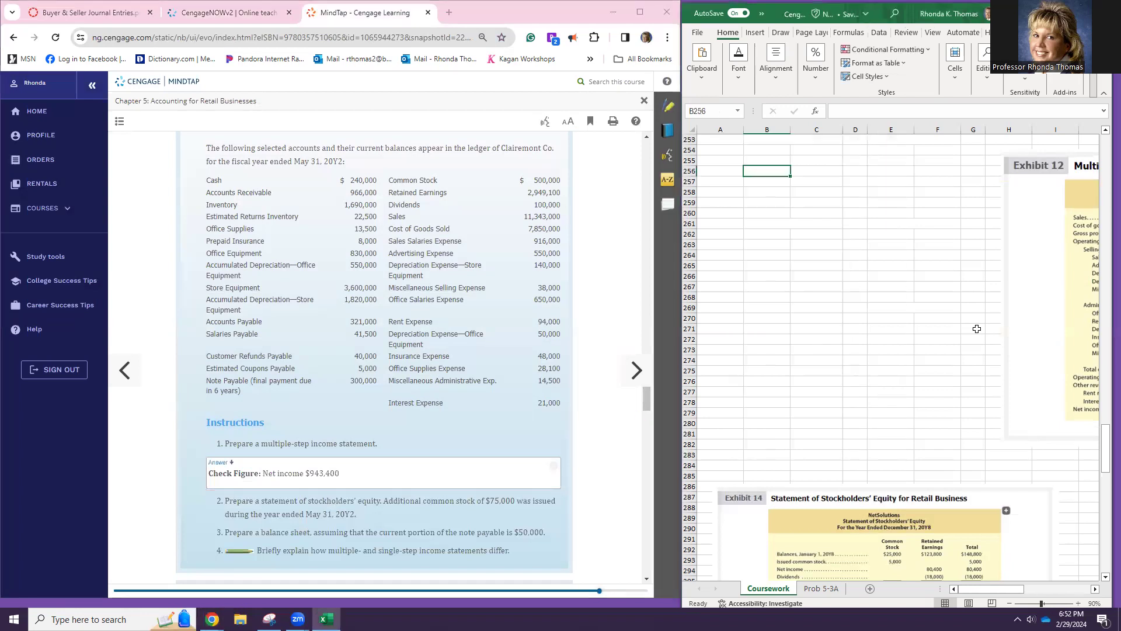
left_click_drag(1051, 295, 1084, 331)
scroll(419, 337, "up", 1)
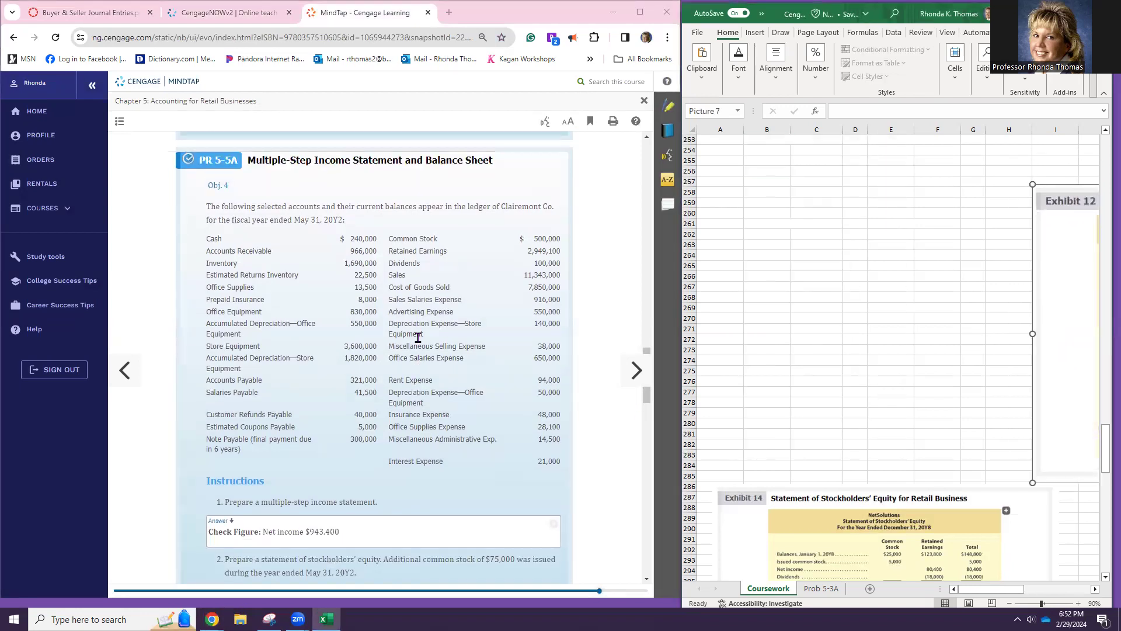
left_click(522, 527)
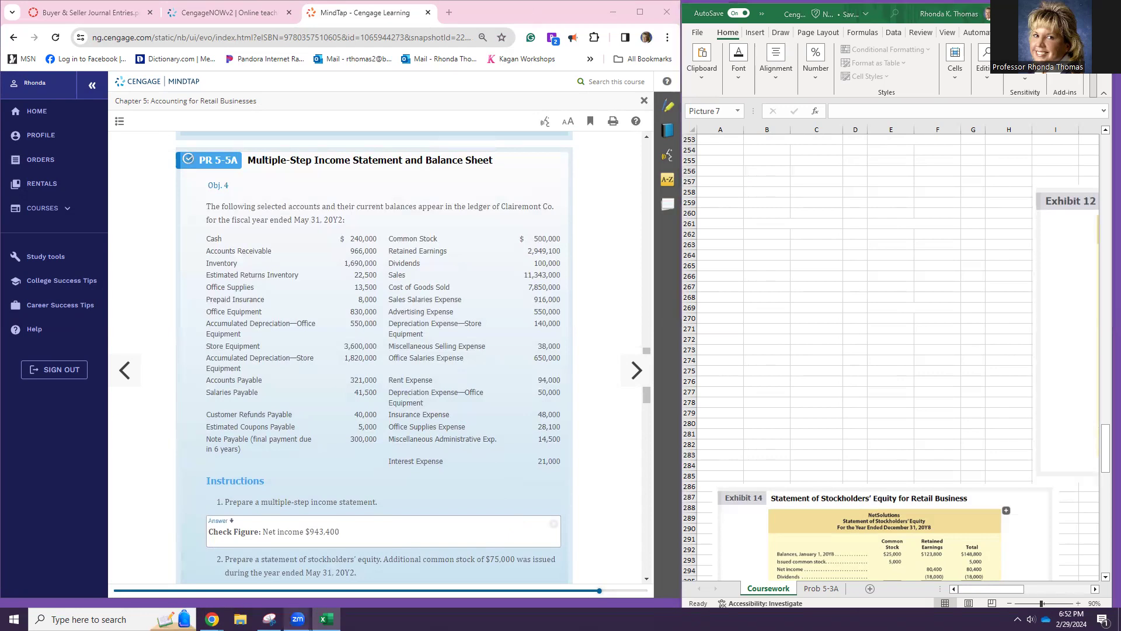
left_click(269, 619)
left_click(10, 59)
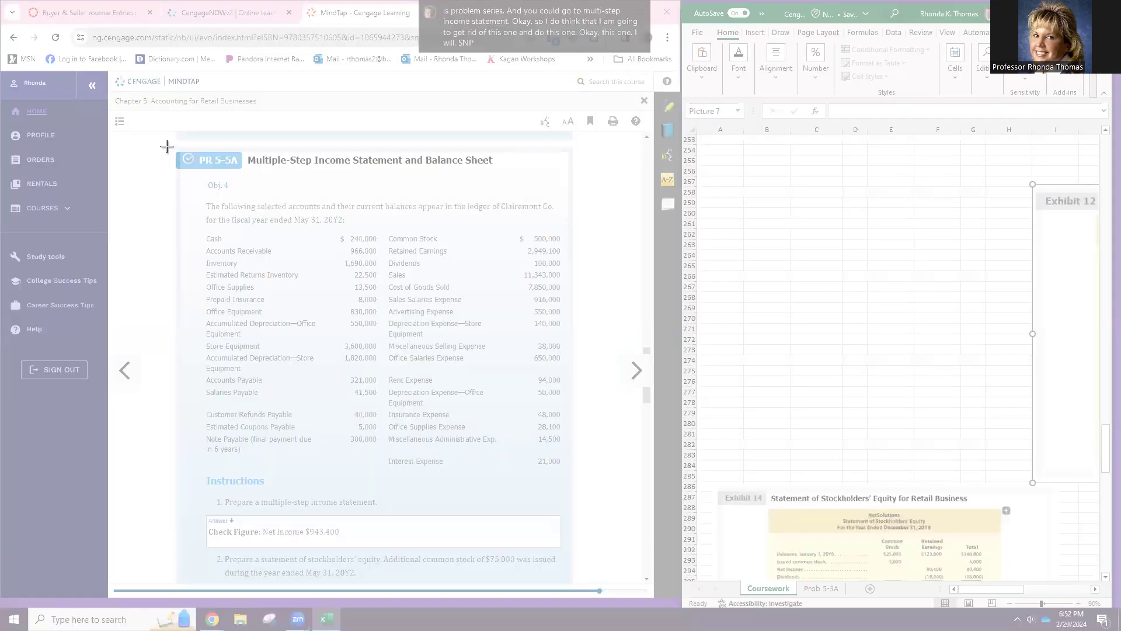
- Snip PR 5-5A with its account balances and $943,400 check figure, then close the snip window
left_click_drag(167, 147, 596, 587)
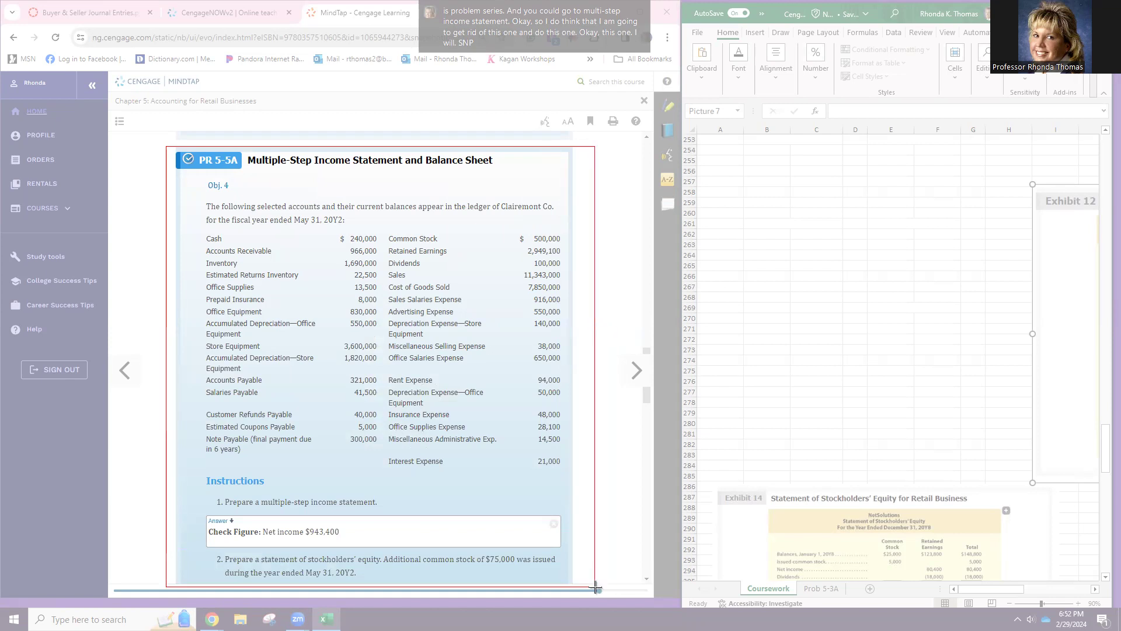
left_click_drag(595, 587, 596, 587)
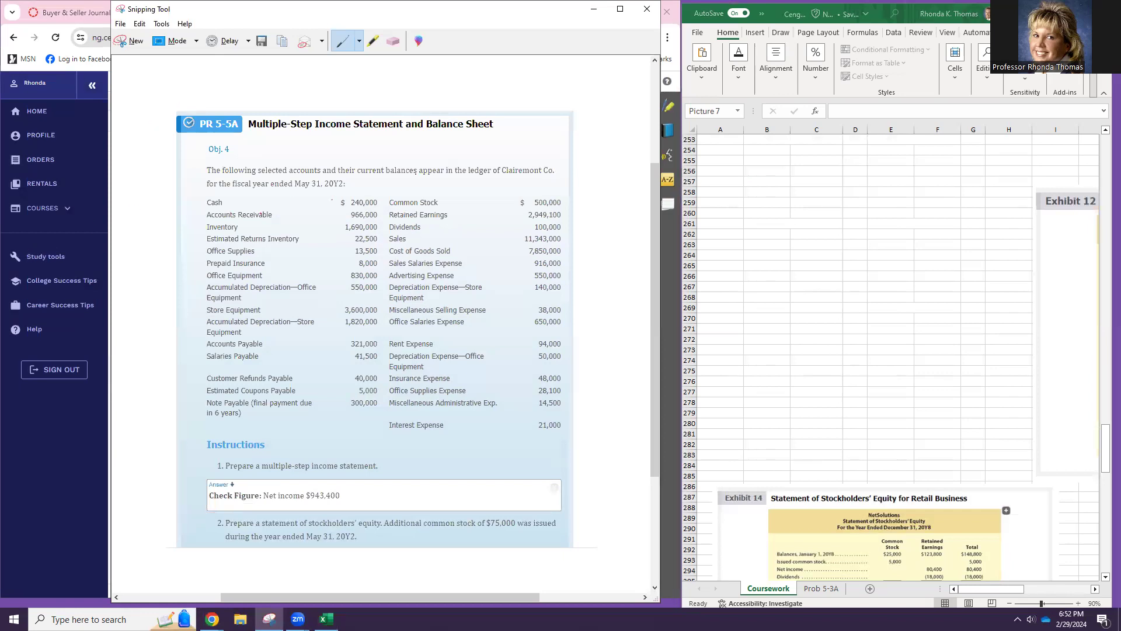
right_click(325, 175)
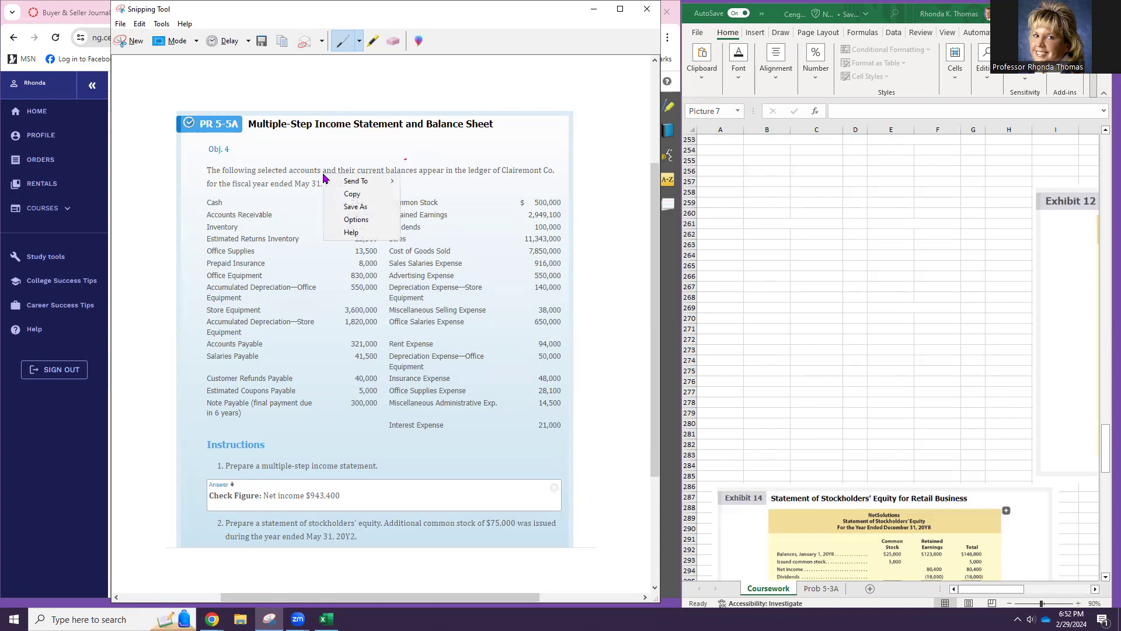
right_click(260, 239)
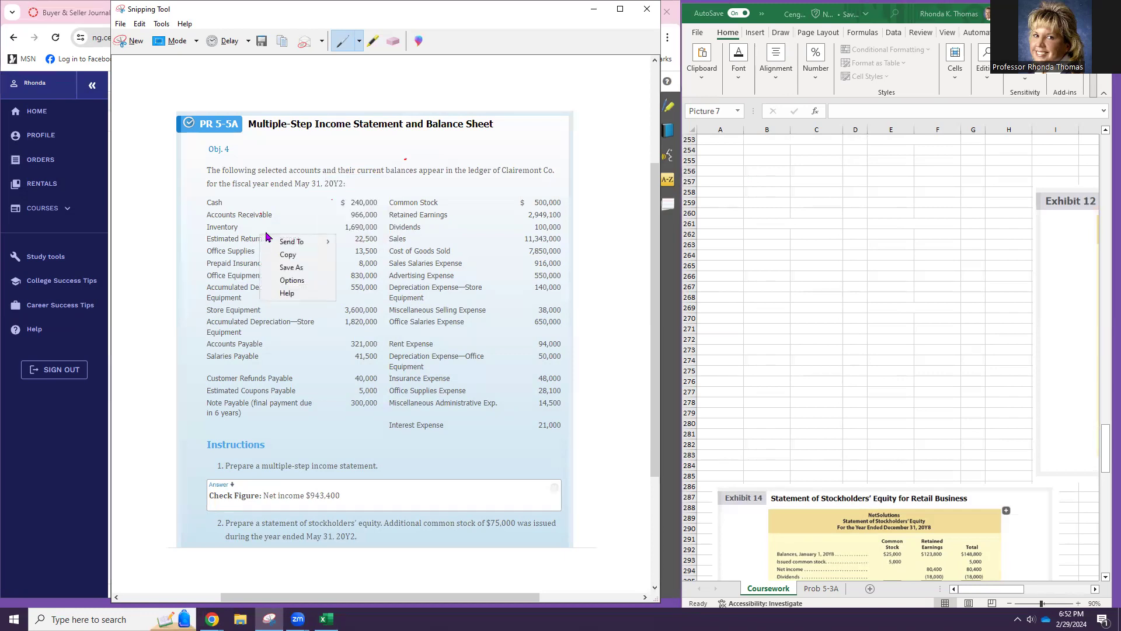
key("Escape")
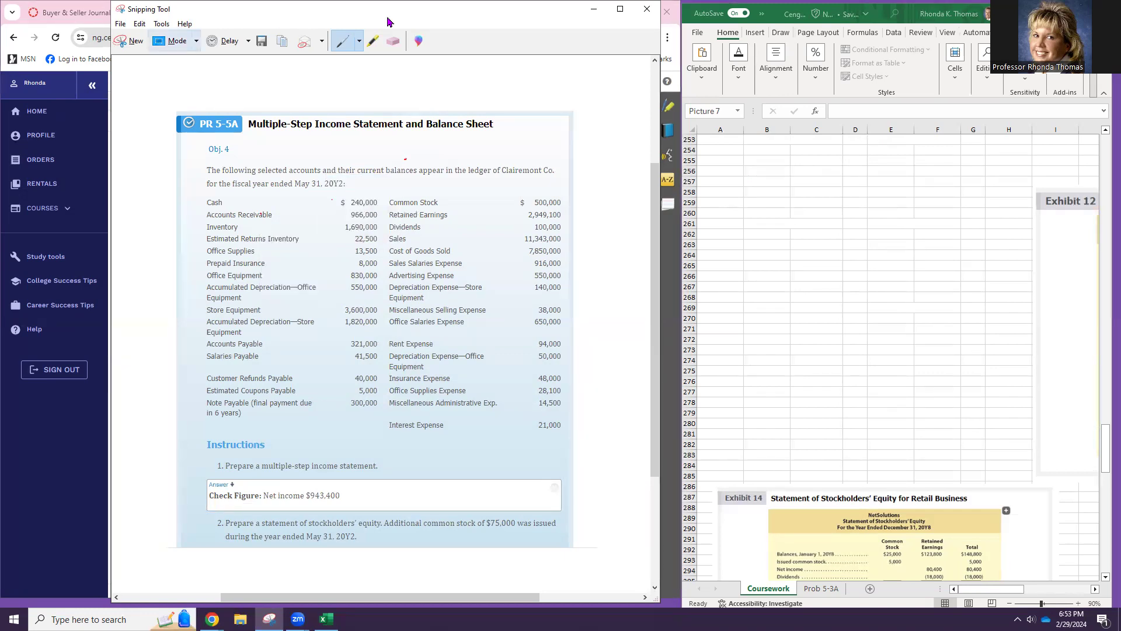
left_click_drag(336, 18, 336, 151)
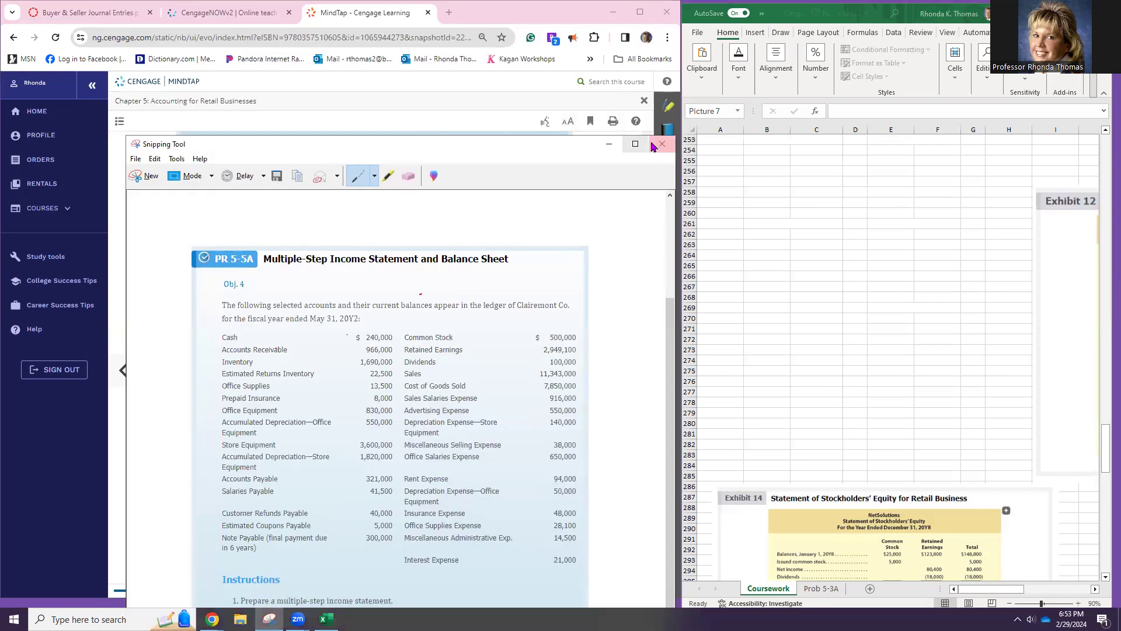
left_click(594, 143)
scroll(202, 309, "down", 1)
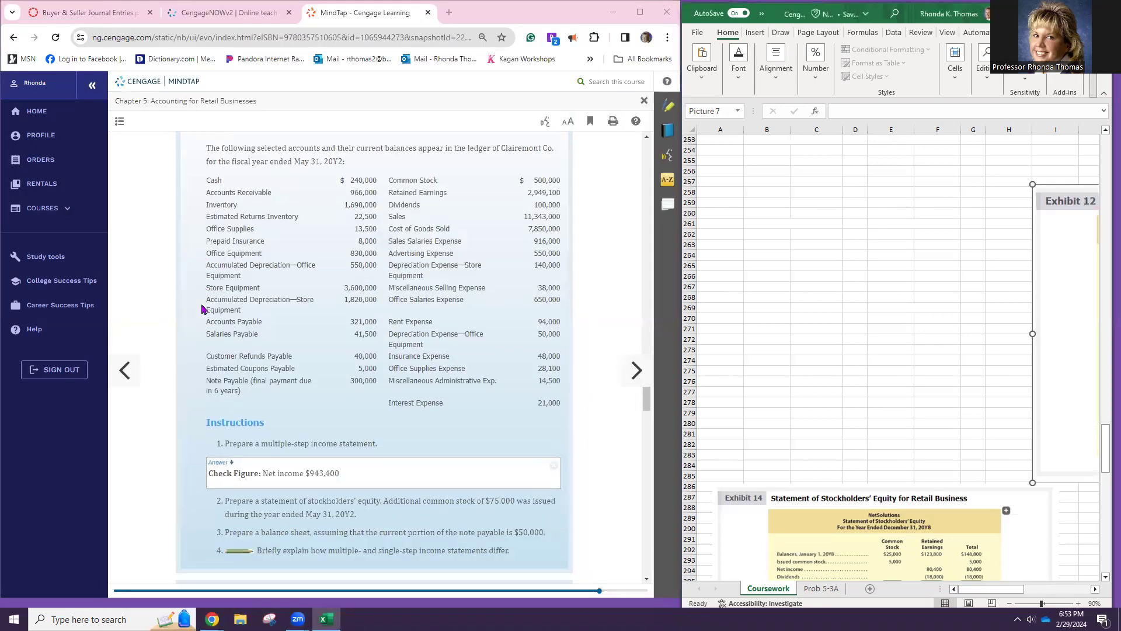
- Zoom the eBook out a step so PR 5-5A's balances and instructions show together
scroll(202, 309, "up", 2)
scroll(203, 309, "down", 1)
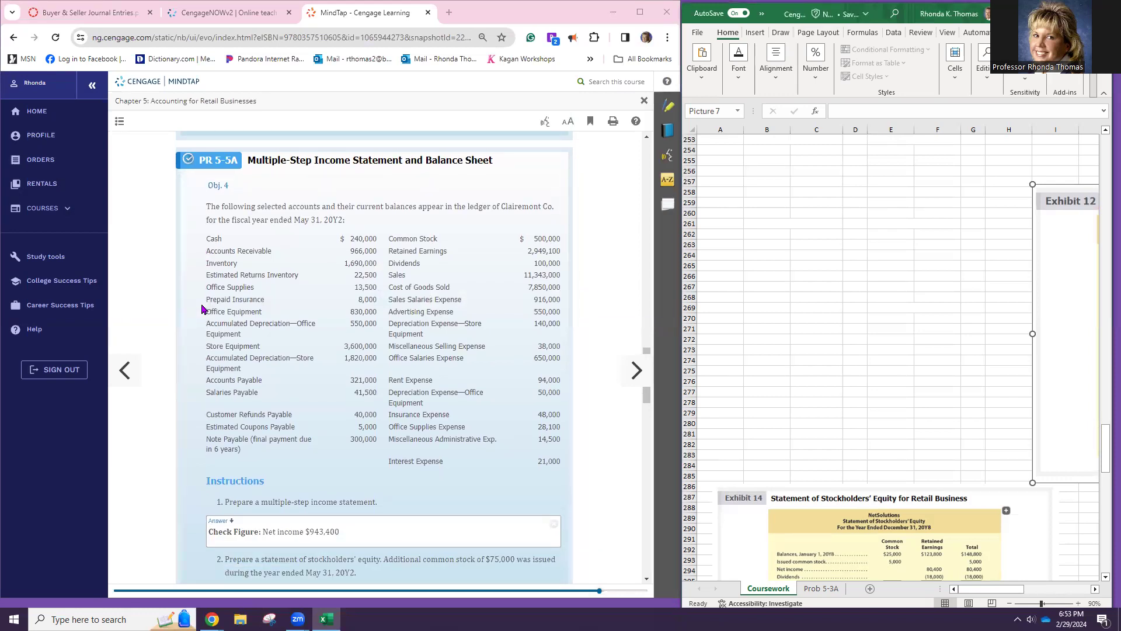
scroll(205, 316, "down", 2)
scroll(203, 316, "up", 2)
left_click(604, 247)
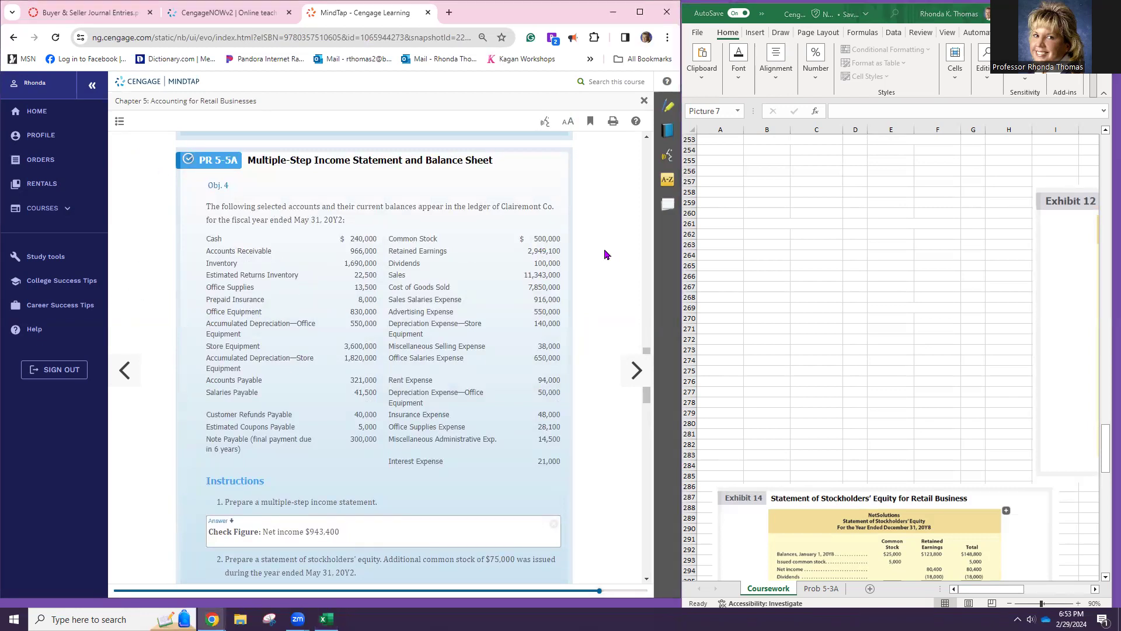
key("ctrl+minus")
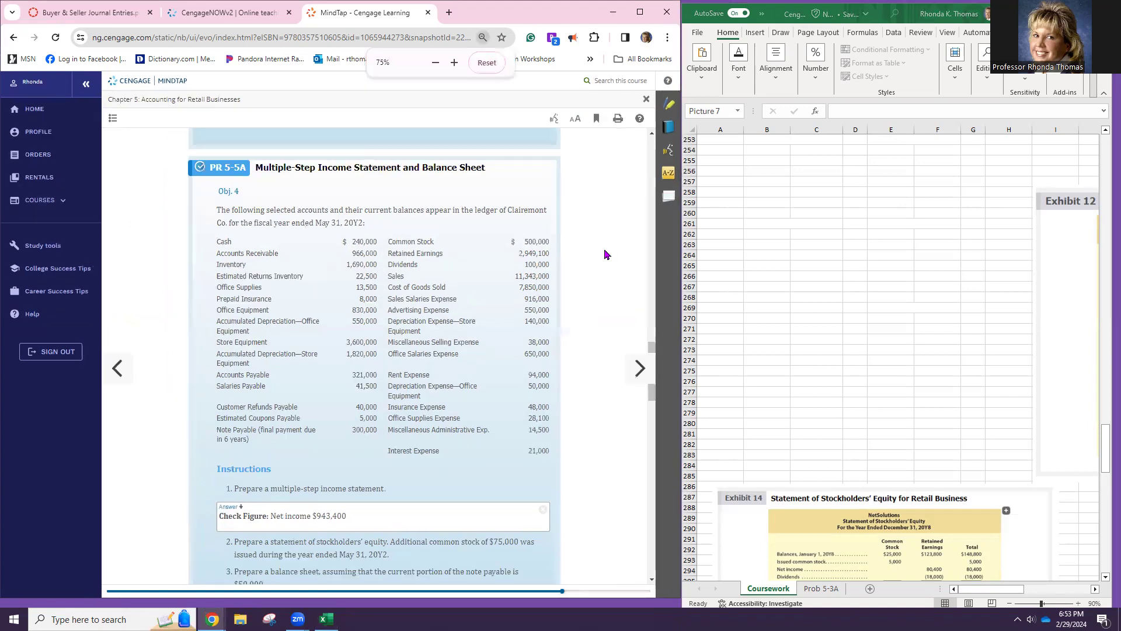
scroll(604, 254, "down", 1)
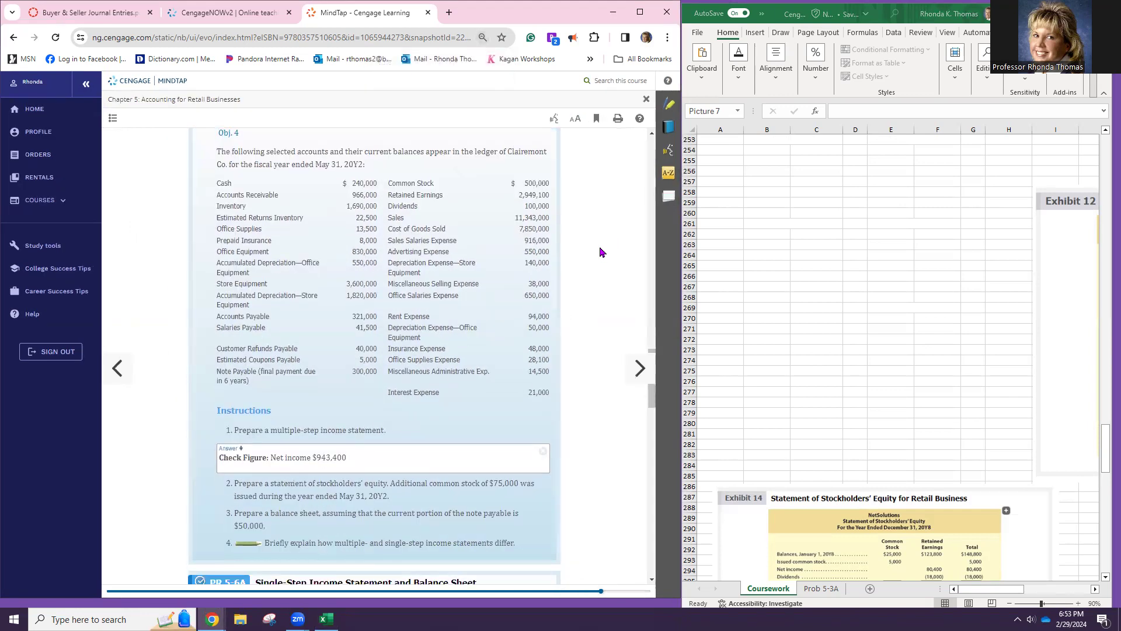
scroll(567, 243, "up", 1)
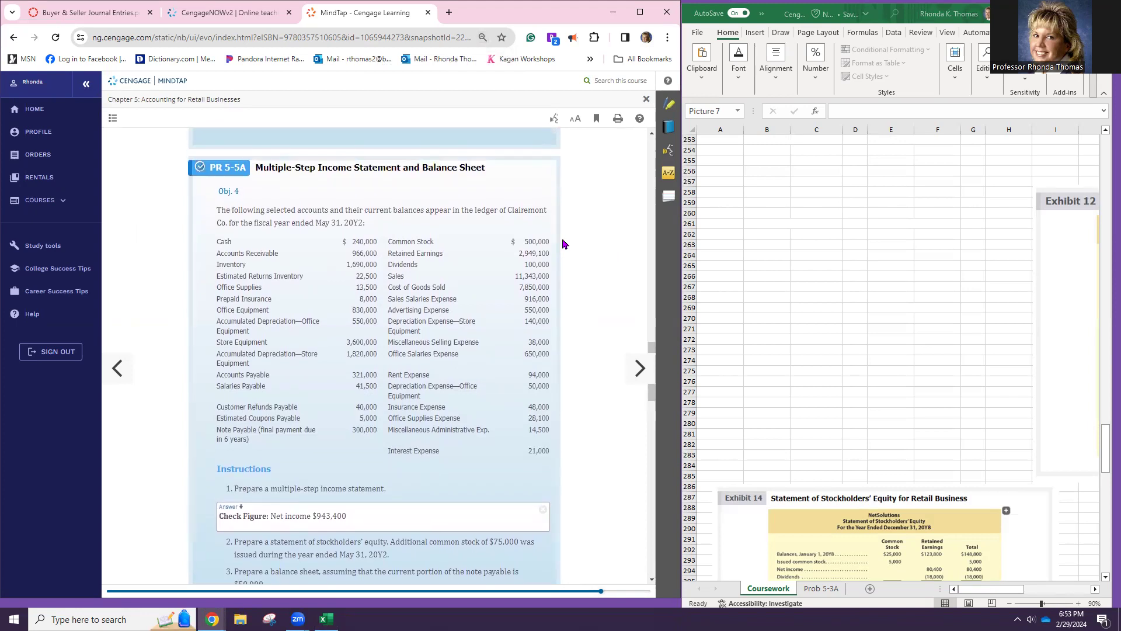
scroll(561, 241, "down", 1)
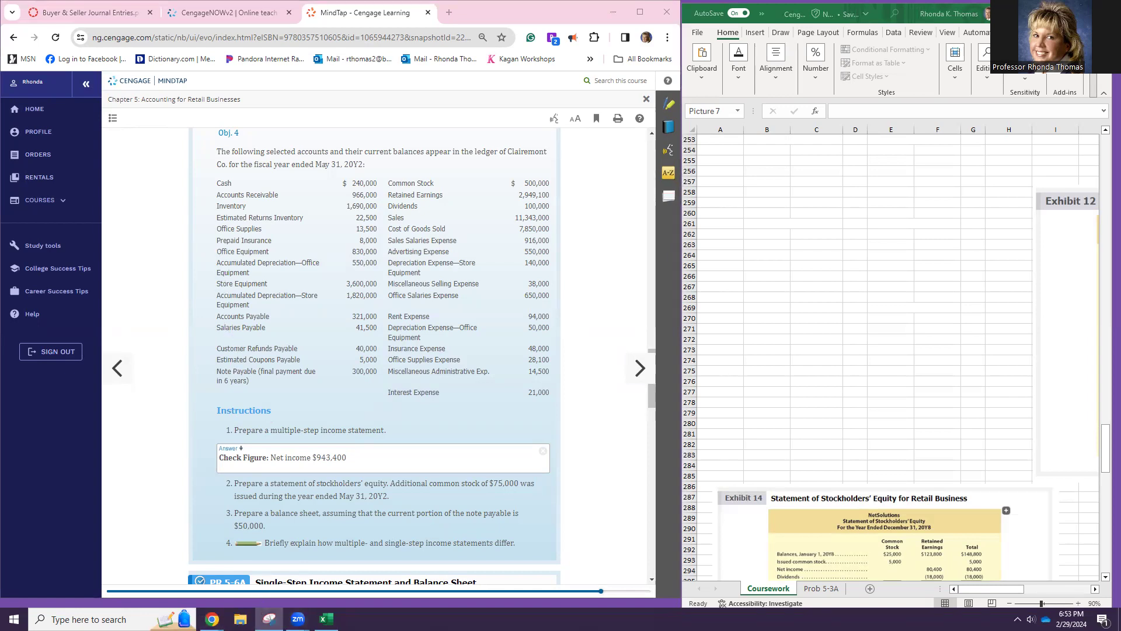
- Snip PR 5-5A's account listing and instructions and copy the image
key("super+shift+s")
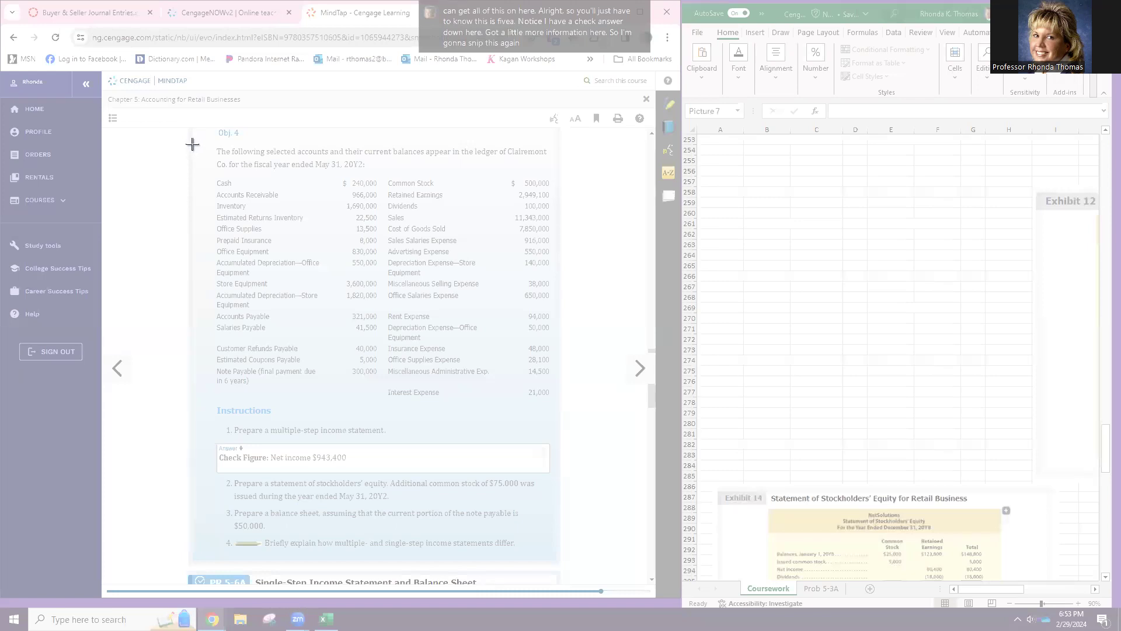
left_click_drag(187, 143, 575, 567)
right_click(422, 270)
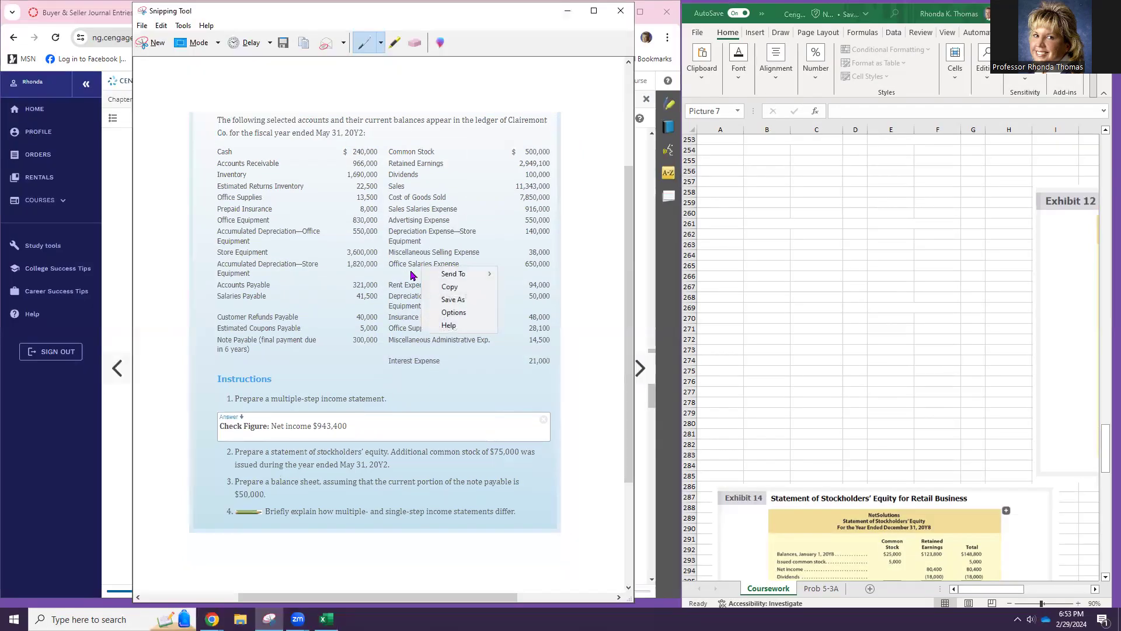
left_click(443, 287)
- Paste the PR 5-5A image into Excel near row 249, move Exhibit 12 up, and close the snip window
right_click(735, 167)
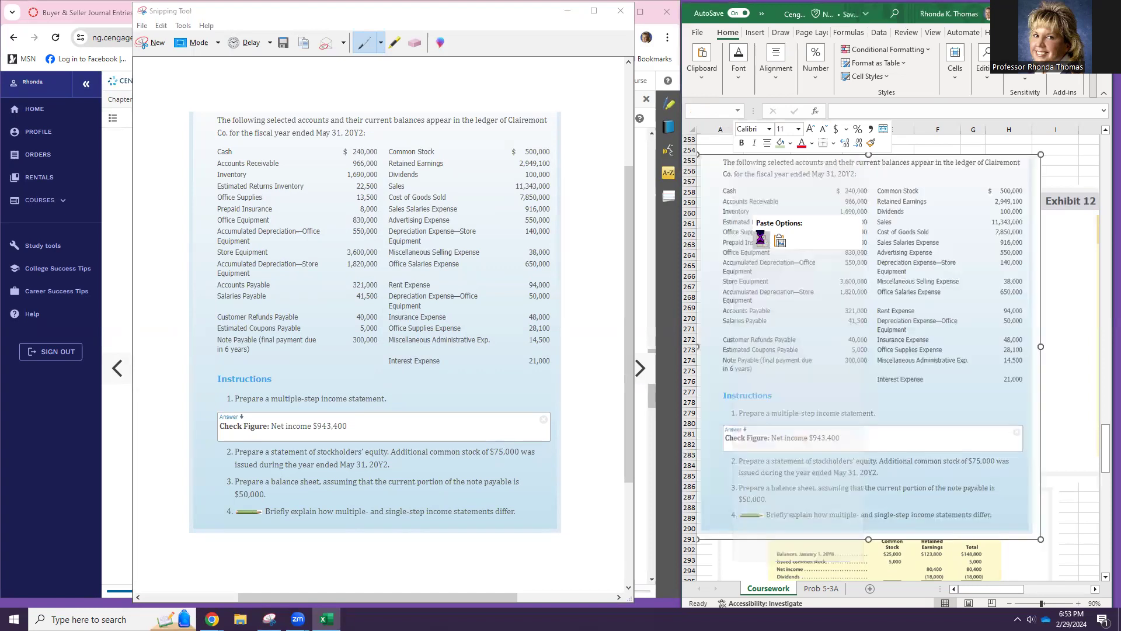
left_click(762, 241)
left_click_drag(845, 306, 841, 239)
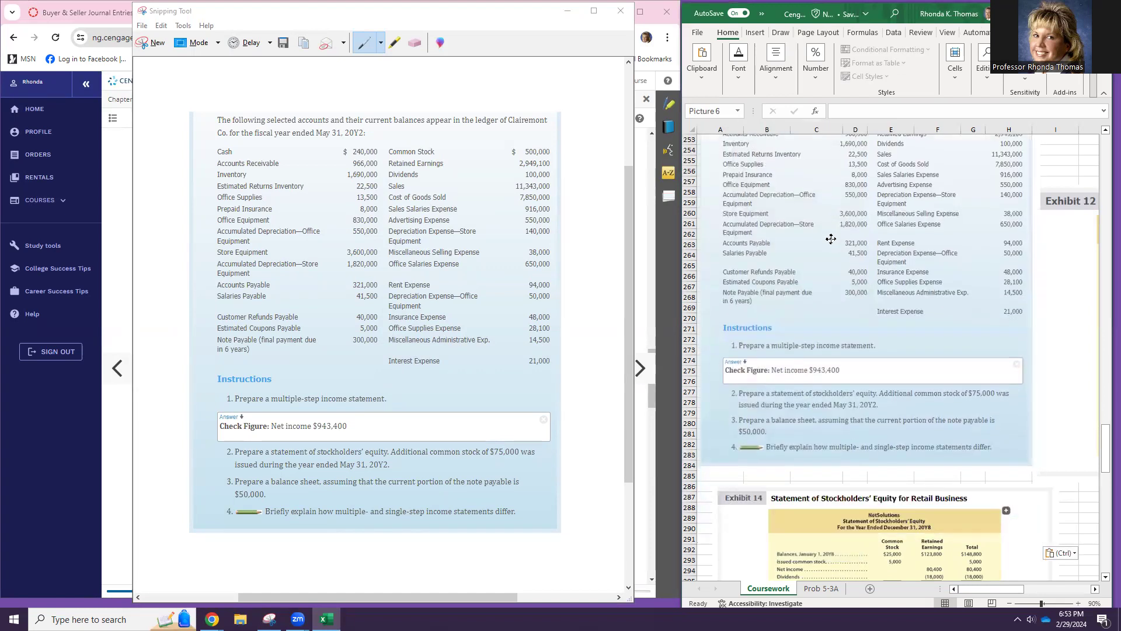
left_click_drag(1076, 284, 1084, 234)
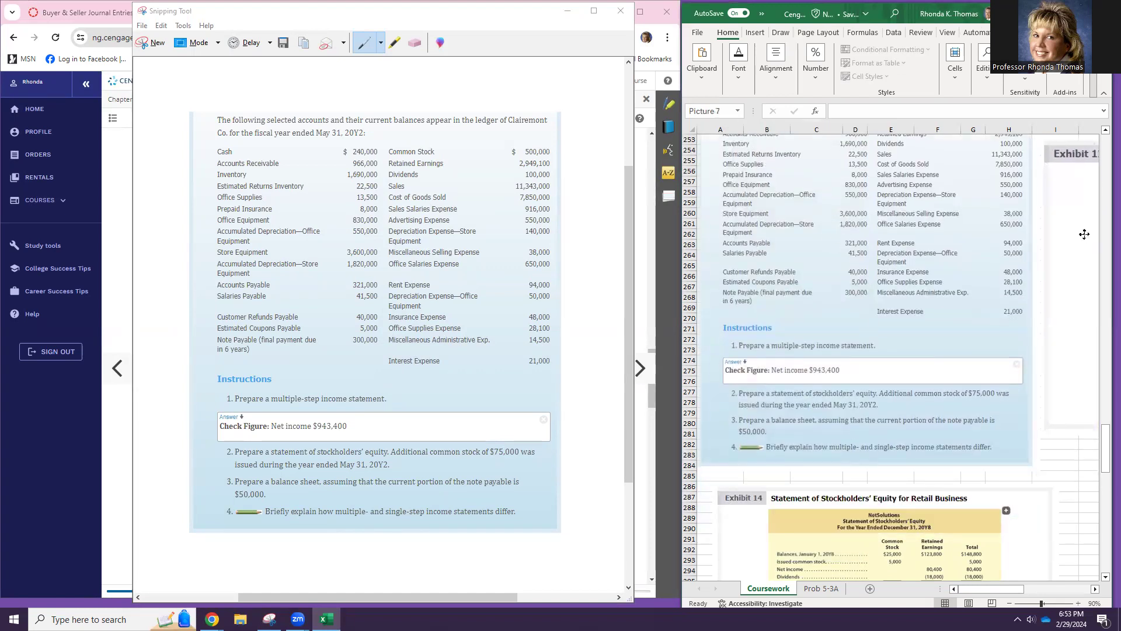
scroll(908, 364, "up", 3)
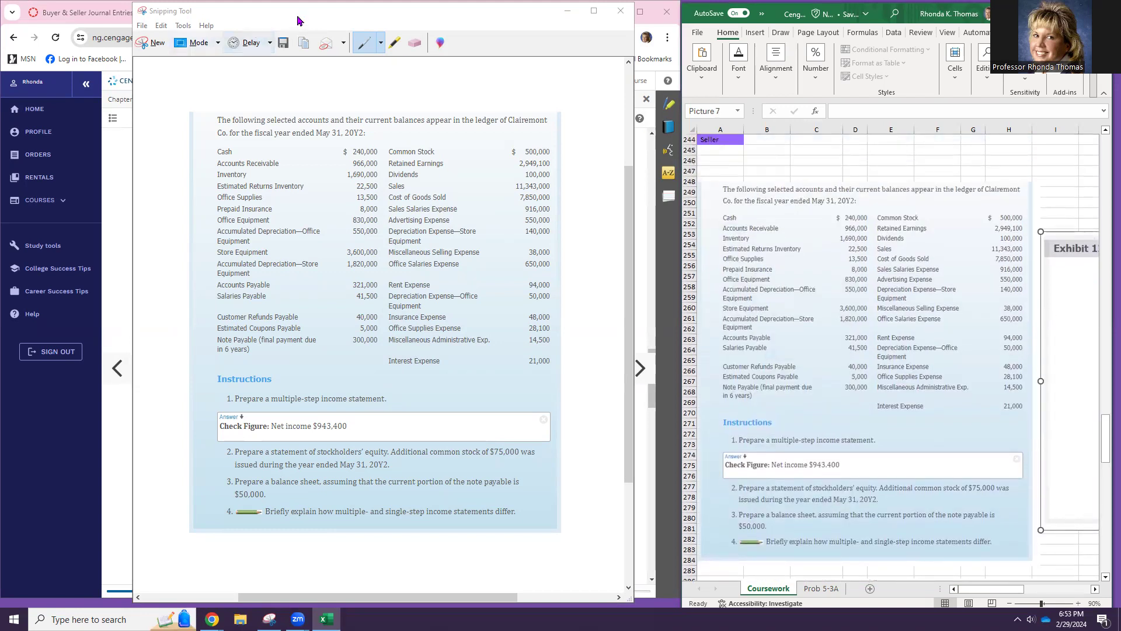
left_click_drag(517, 17, 506, 129)
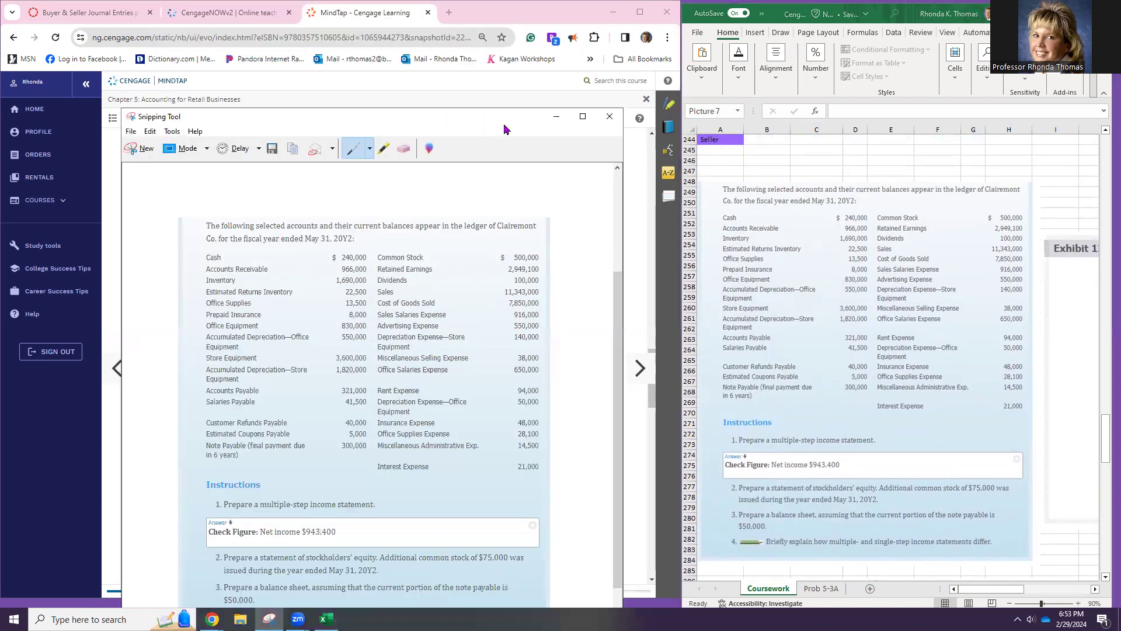
left_click(609, 117)
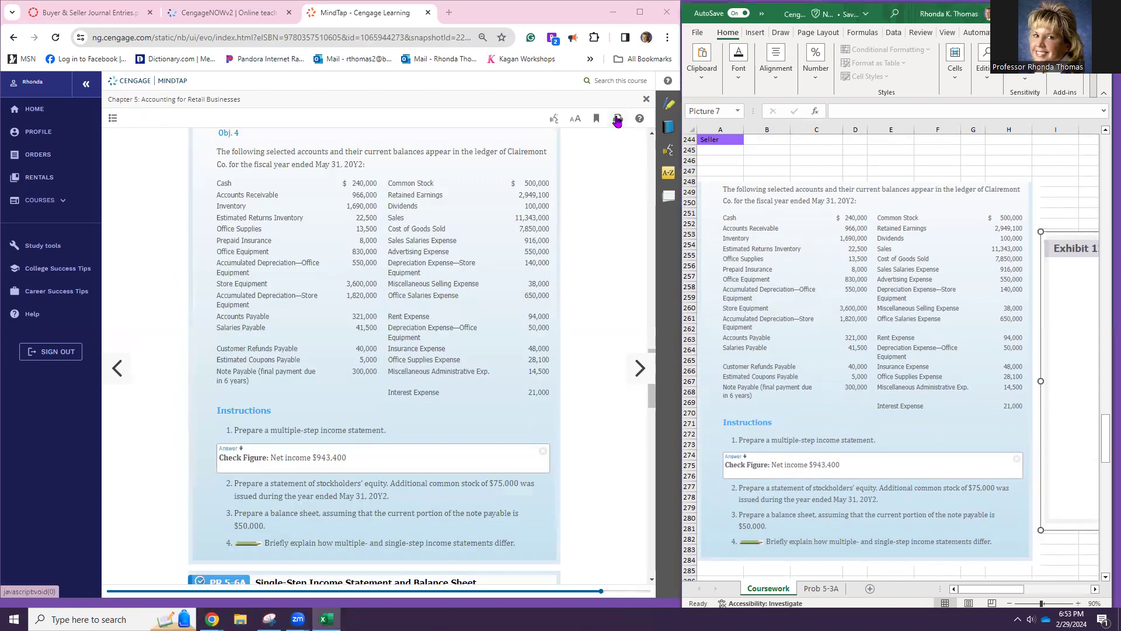
- Return to the CengageNOWv2 assignment at full zoom and scroll to the income statement table
left_click(264, 18)
scroll(281, 214, "down", 5)
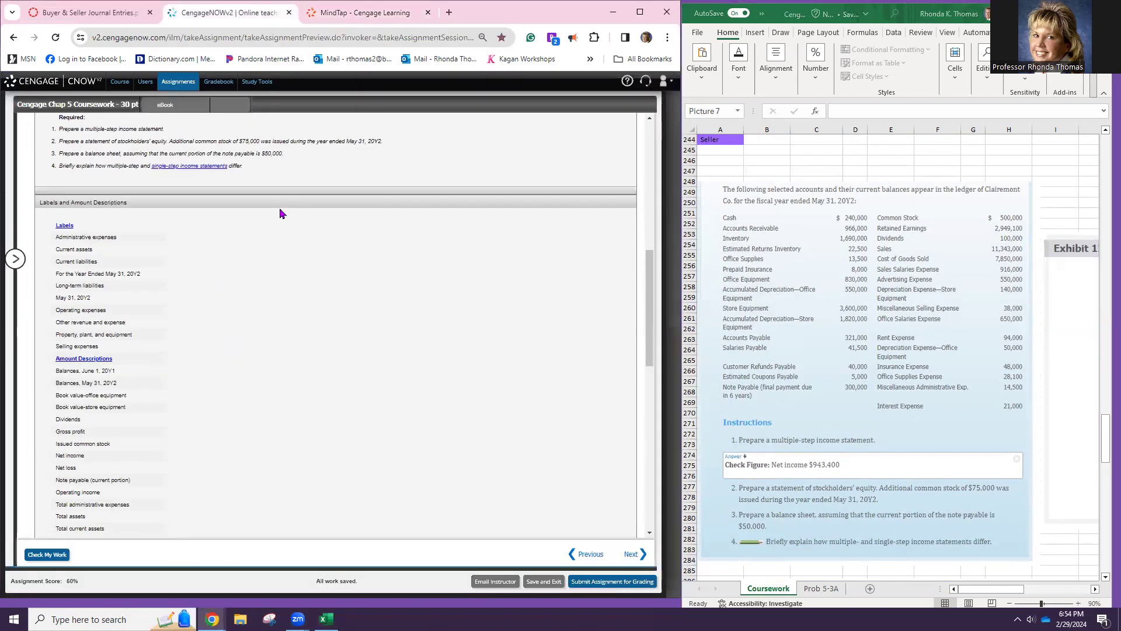
scroll(281, 214, "down", 1)
key("ctrl+plus")
key("ctrl+plus")
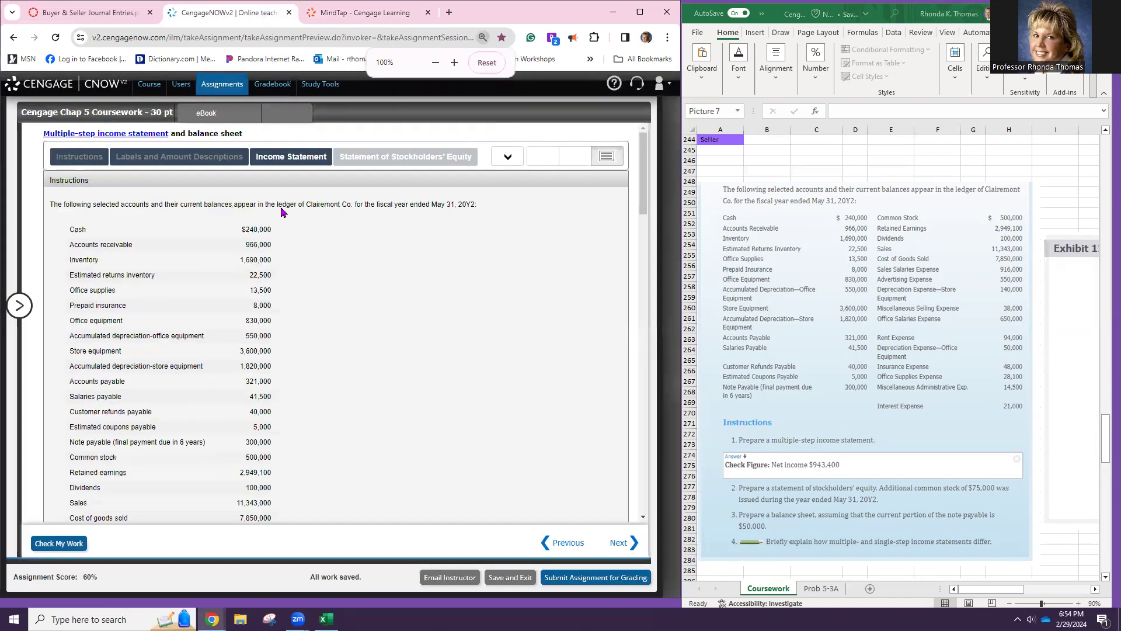
scroll(292, 216, "down", 12)
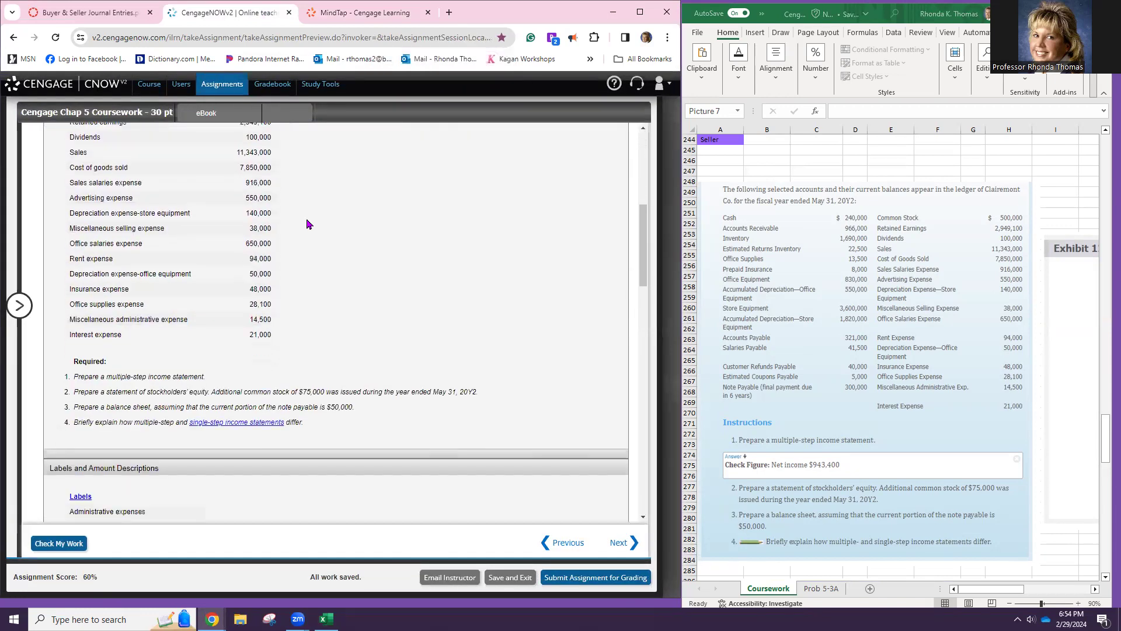
scroll(304, 220, "down", 10)
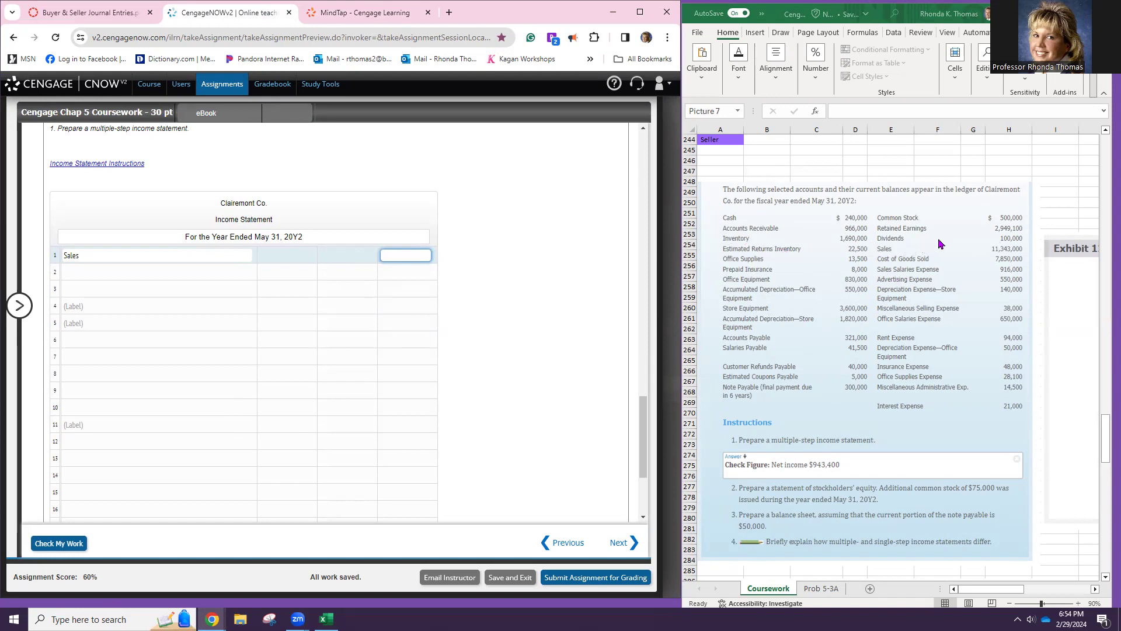
- Select the pasted PR 5-5A image in Excel and snip it
left_click(923, 247)
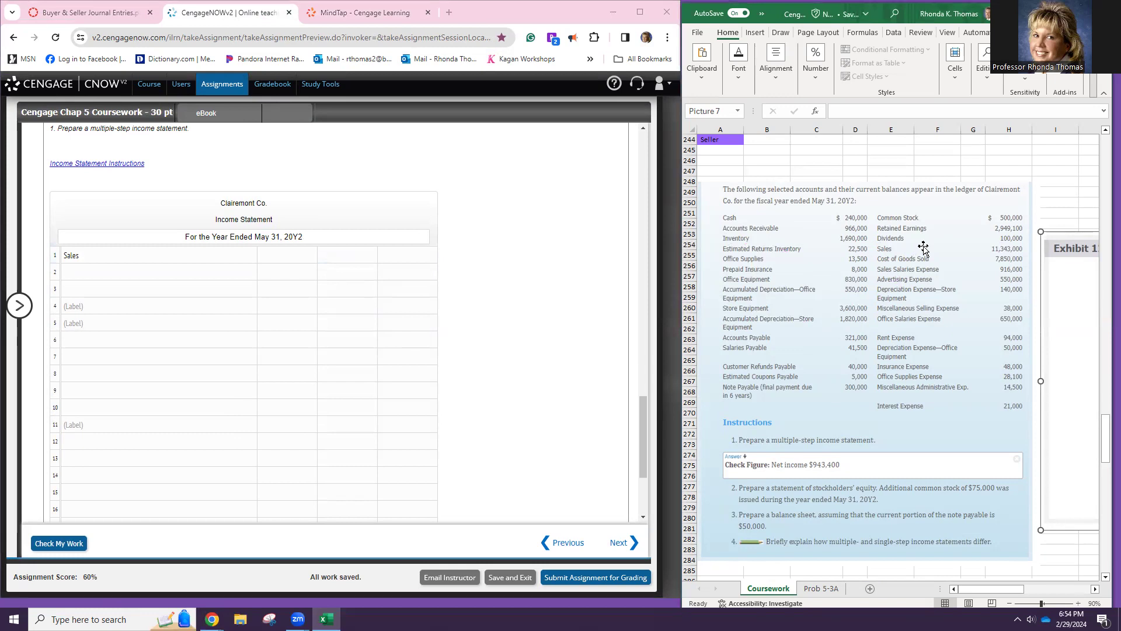
left_click(298, 619)
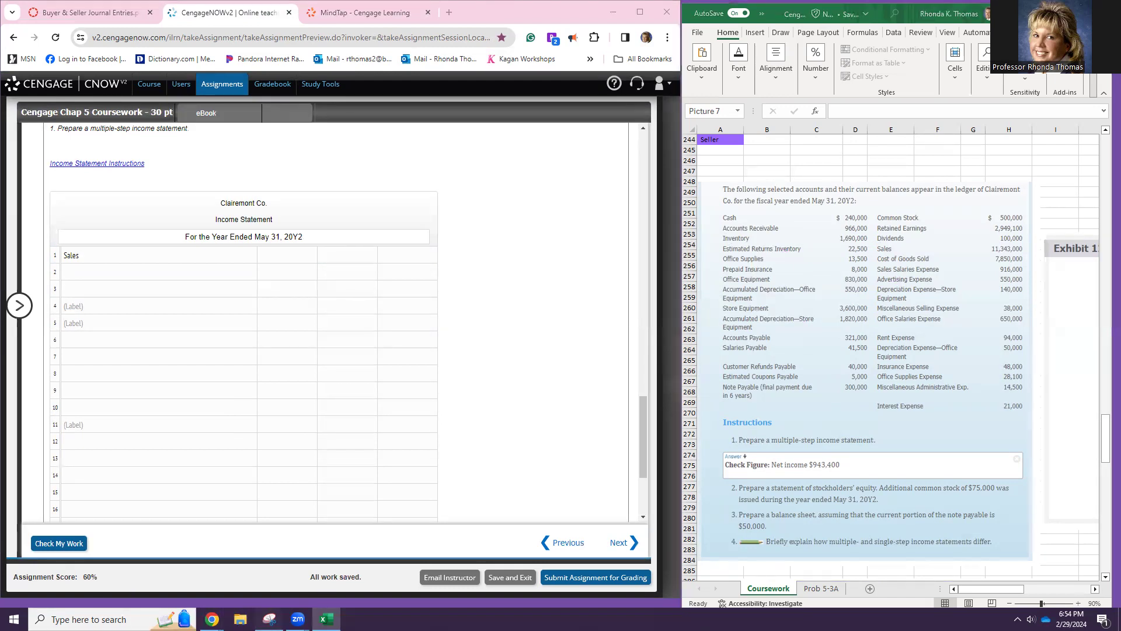
left_click(1104, 252)
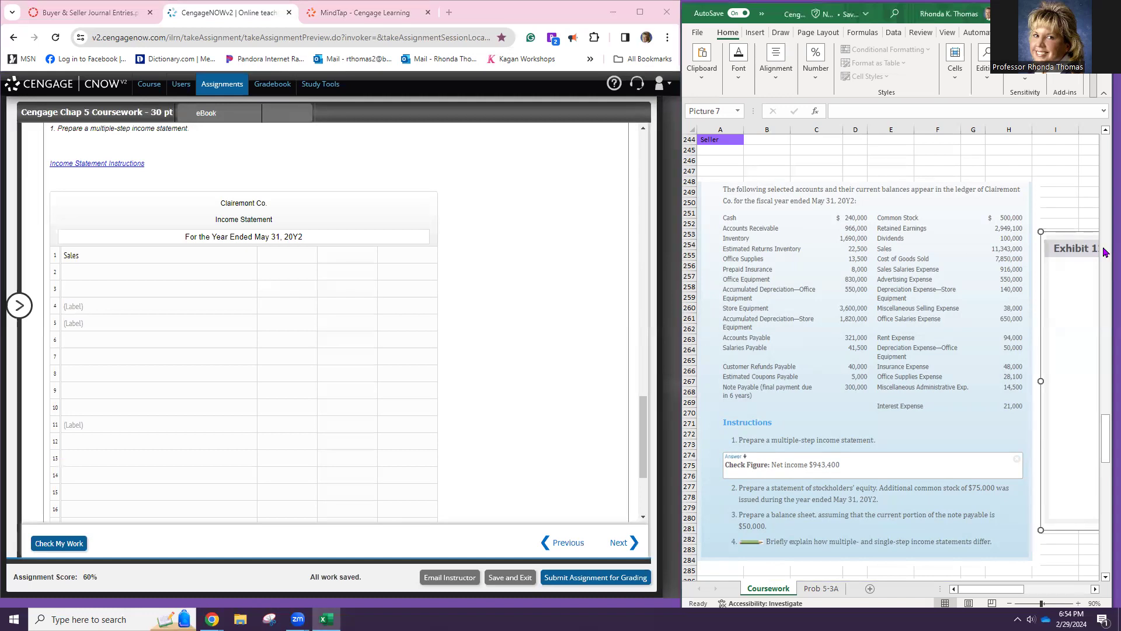
key("super+shift+s")
left_click_drag(701, 175, 1033, 563)
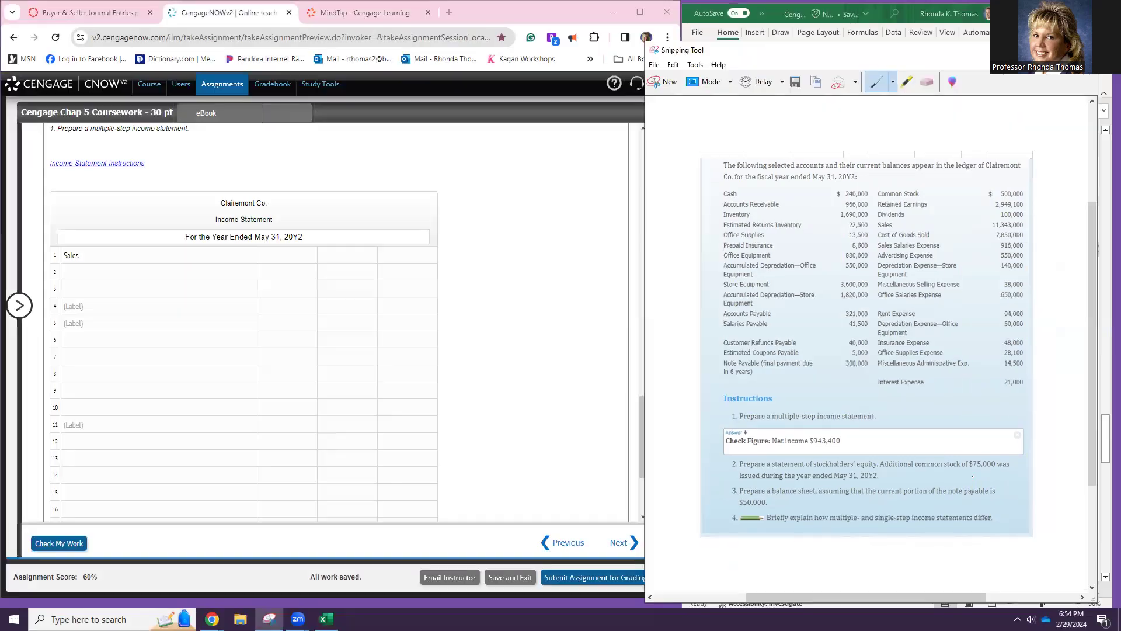
- Highlight the Sales line and its 11,343,000 balance on the capture, then copy it
left_click(904, 89)
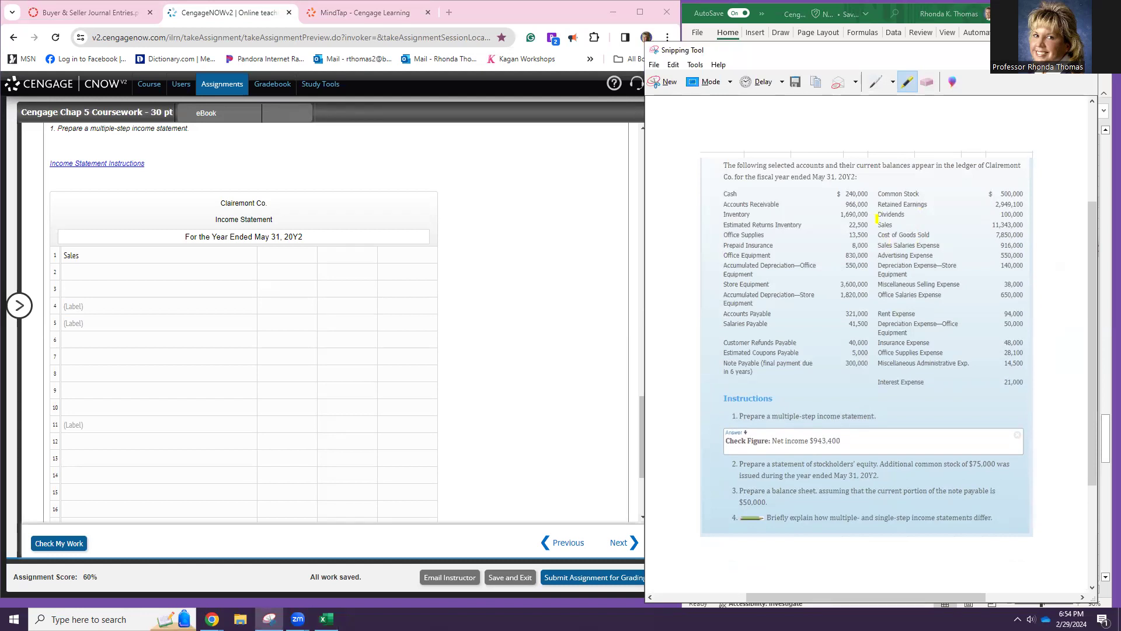
left_click_drag(881, 220, 1022, 222)
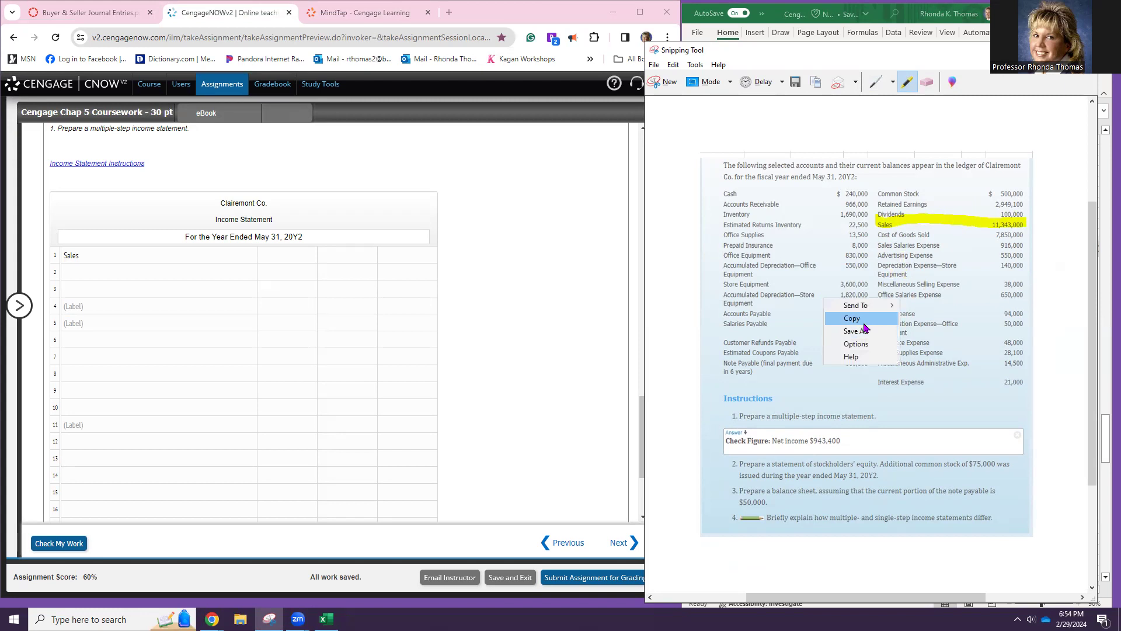
left_click(856, 320)
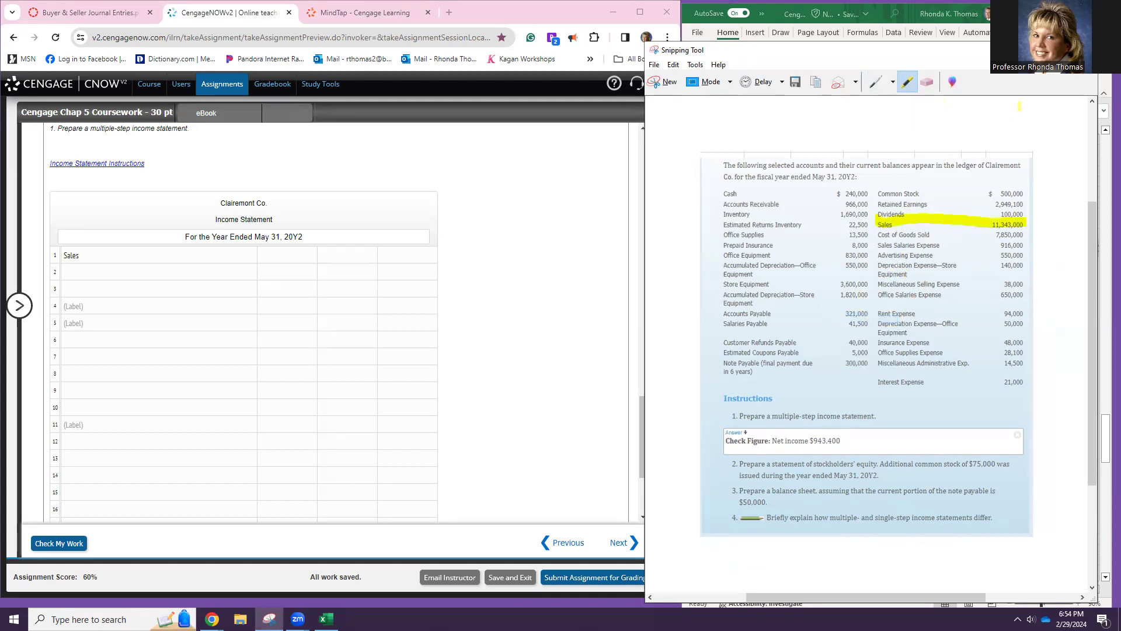
- Replace the plain exhibit picture in Excel with the highlighted capture, placed near row 247
key("alt+Tab")
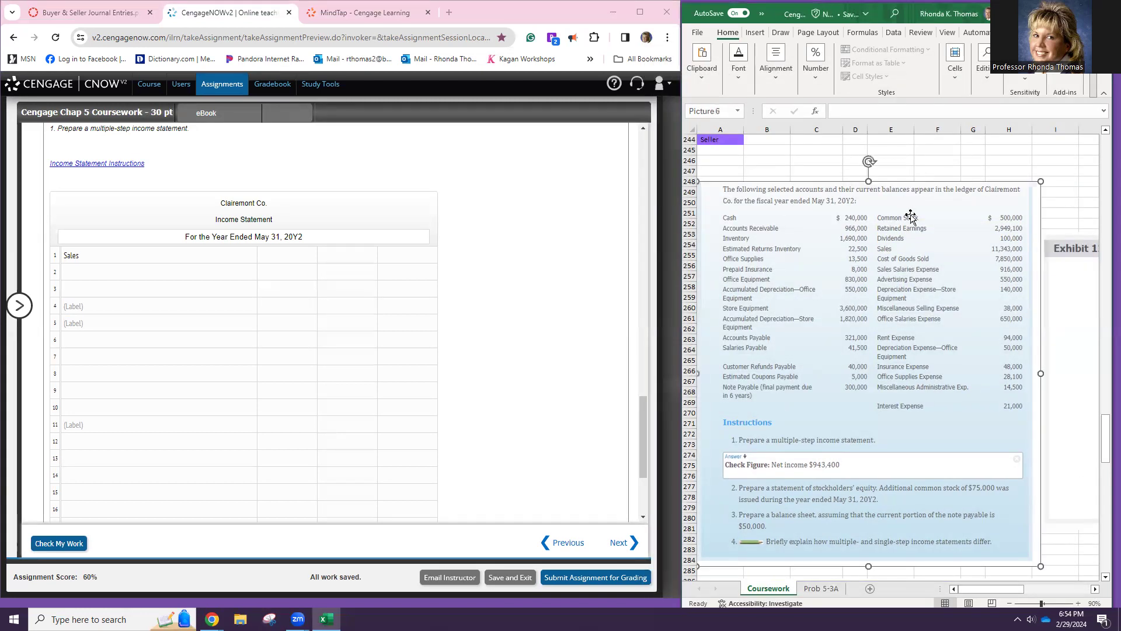
key("Delete")
key("ctrl+v")
left_click_drag(857, 263, 870, 183)
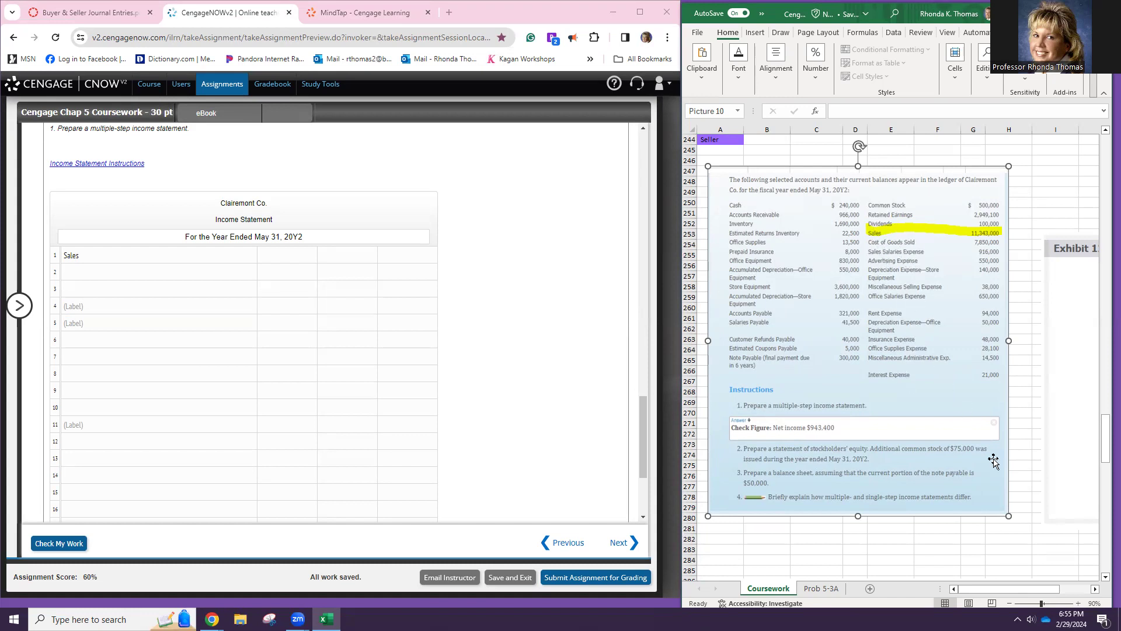
- Enter Cost of goods sold as the account on line 2 of the income statement
left_click(956, 534)
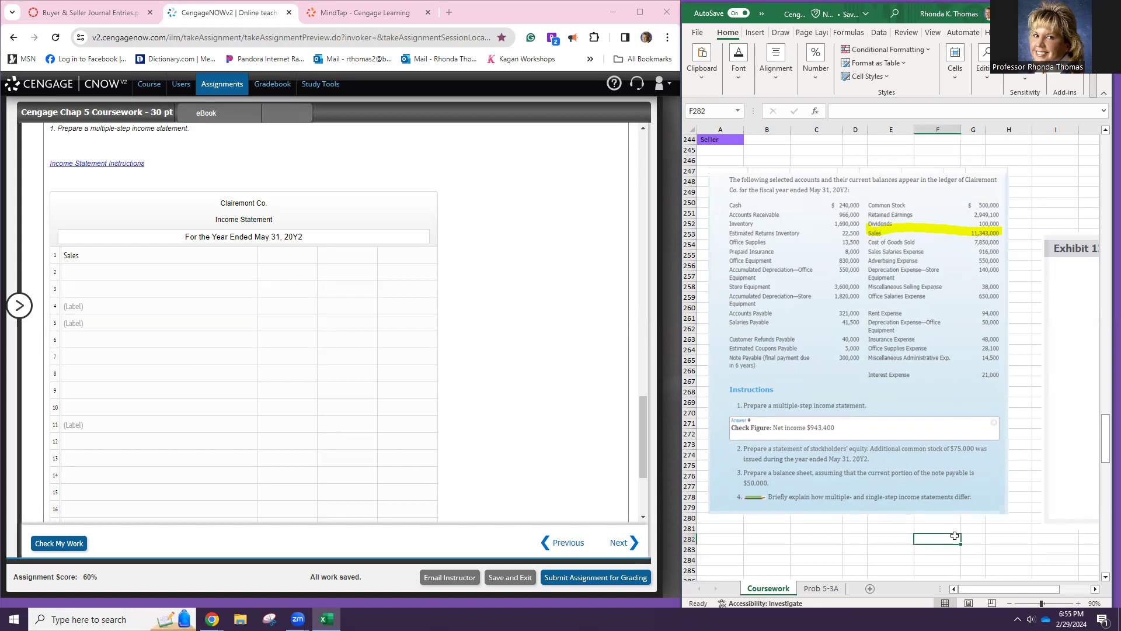
left_click(207, 267)
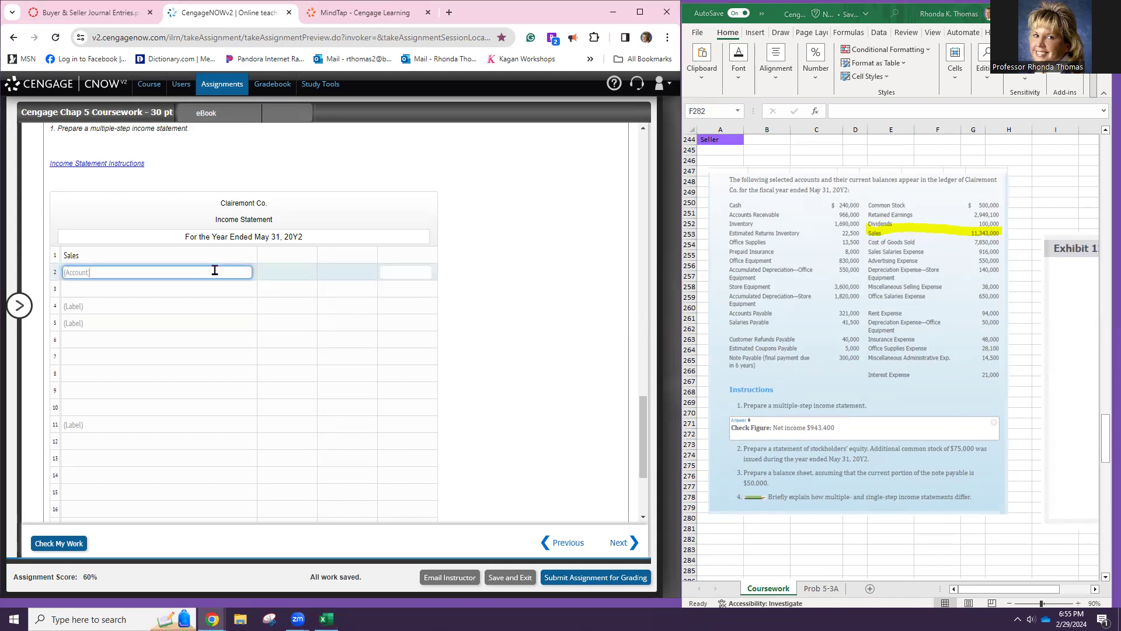
type("Cost of Goods Sold")
key("Tab")
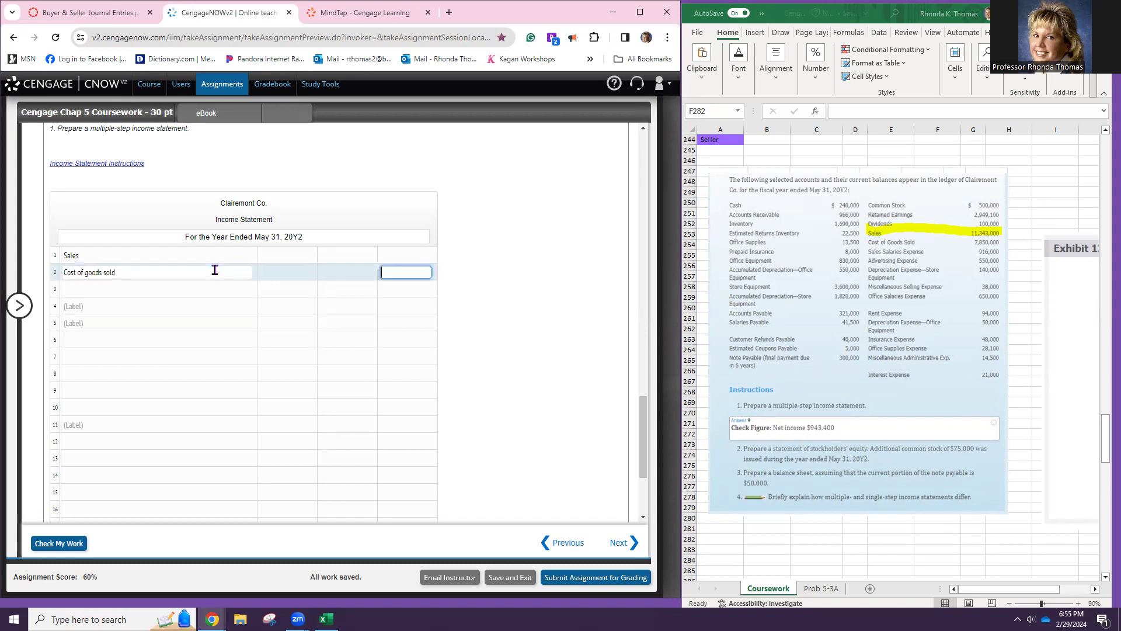
- Enter 11,343,000 as the Sales amount and 7,850,000 as the Cost of goods sold amount
left_click(385, 255)
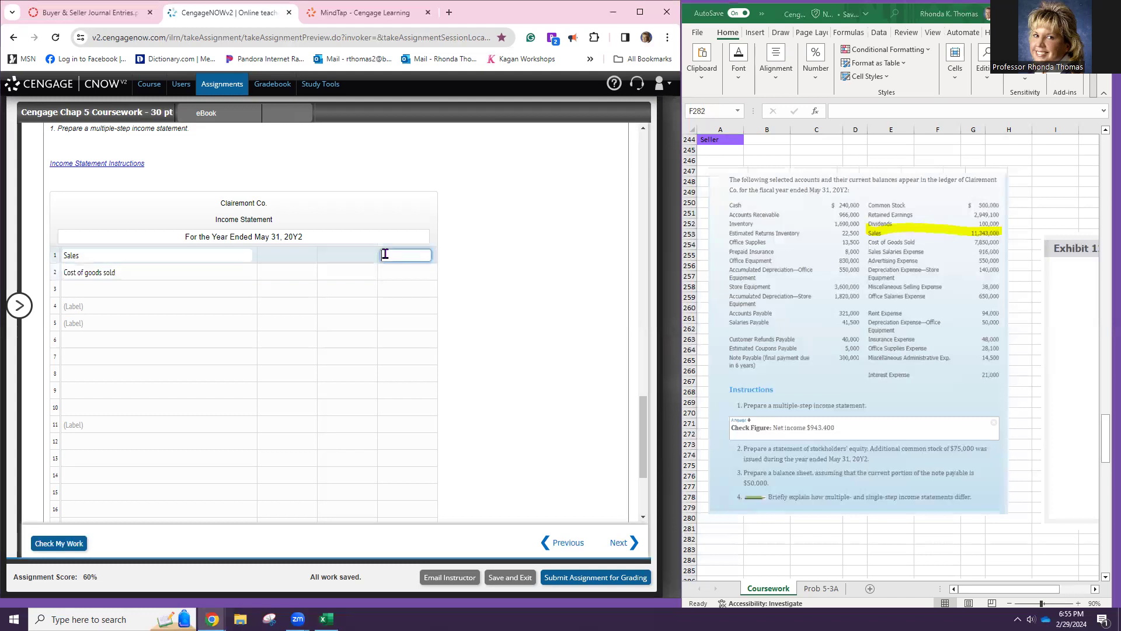
type("11,343,000")
left_click(391, 280)
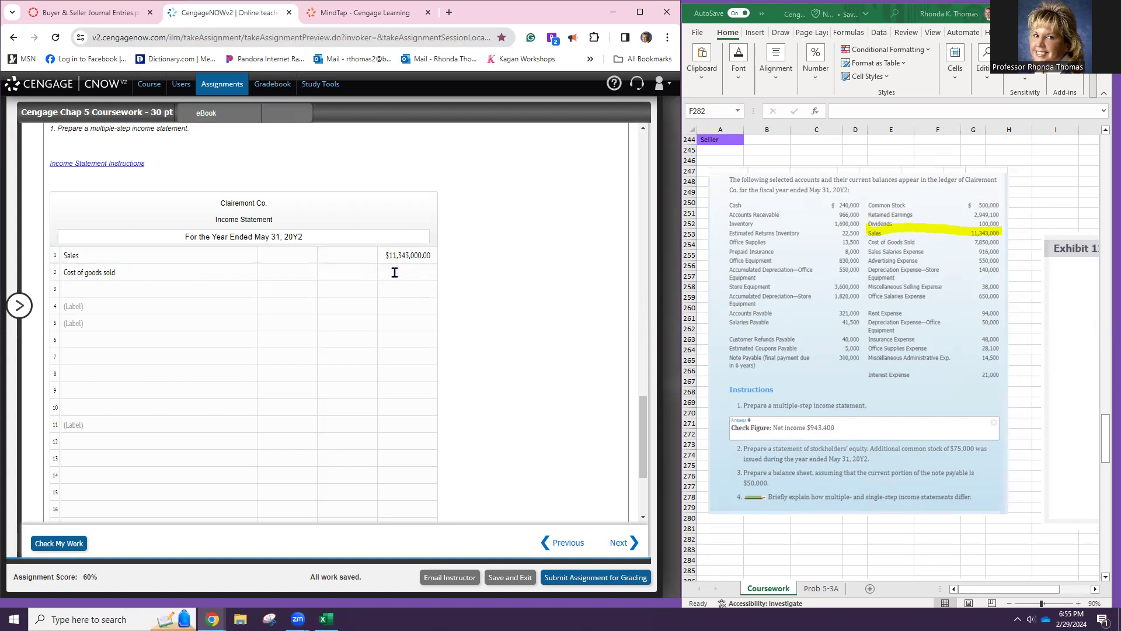
left_click(396, 271)
type("7850000")
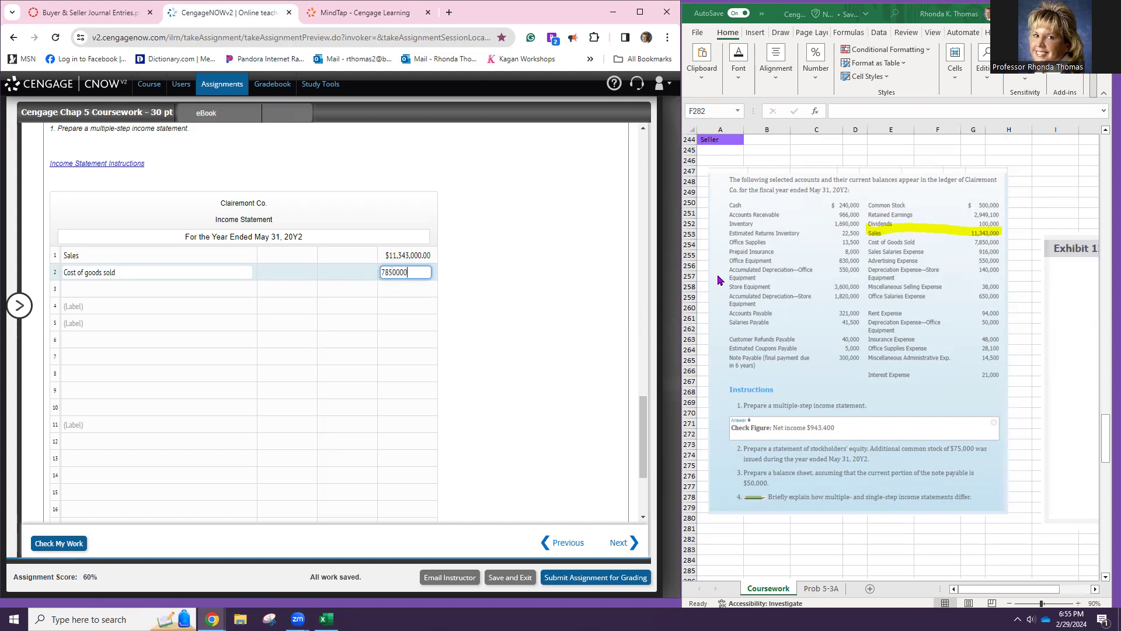
key("Tab")
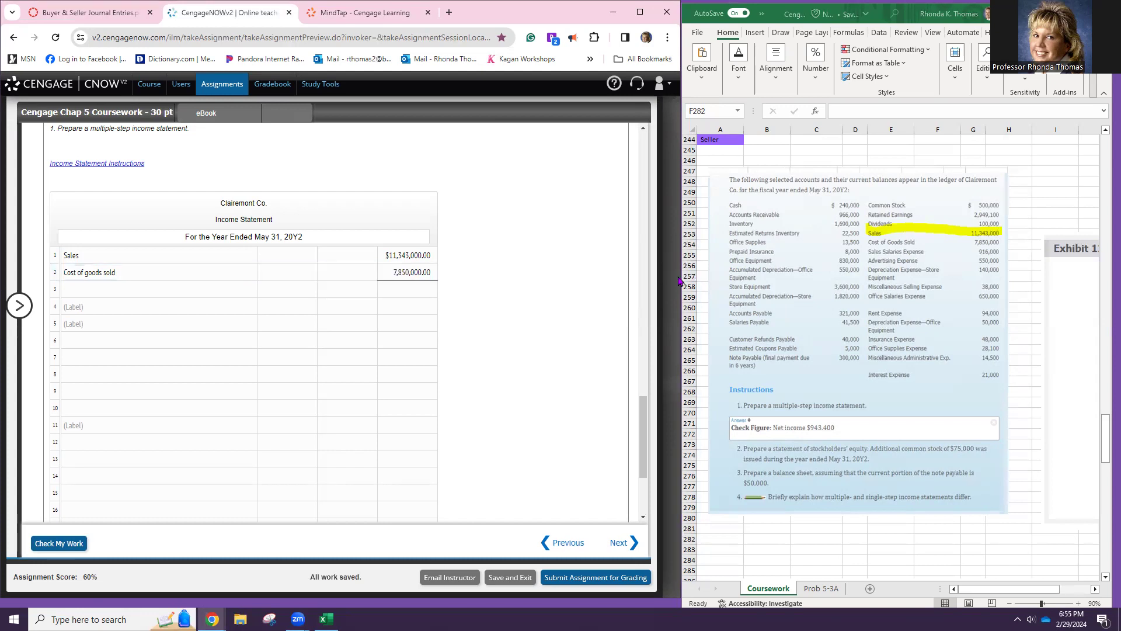
- Label line 3 'Gross Profit', correcting the misspelled 'Proft'
left_click(237, 291)
scroll(223, 289, "up", 1)
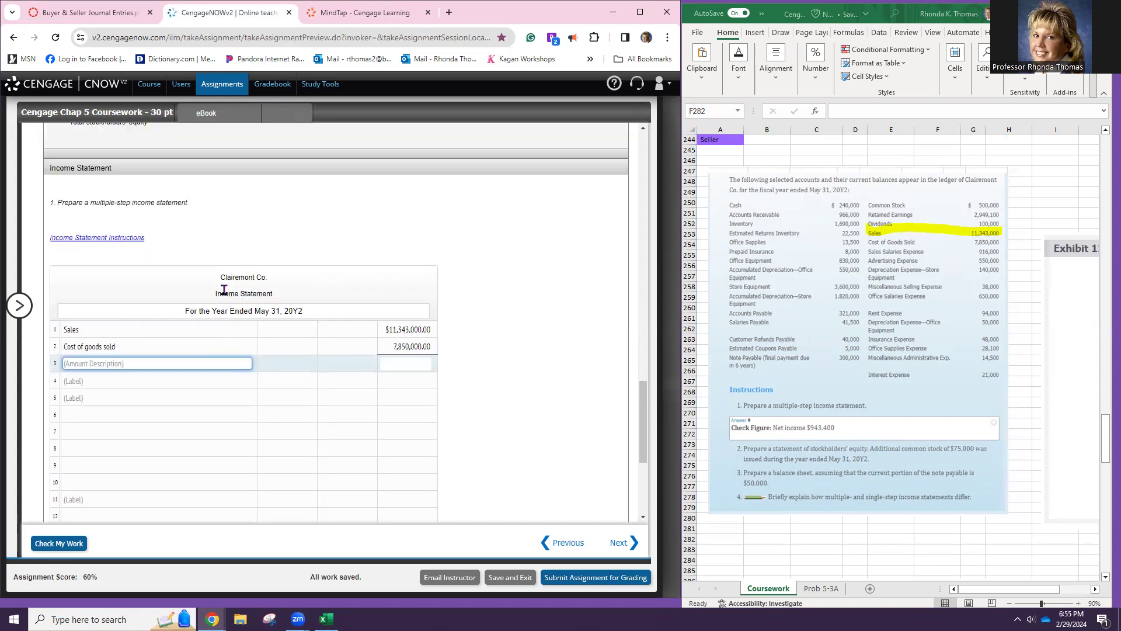
scroll(224, 290, "up", 10)
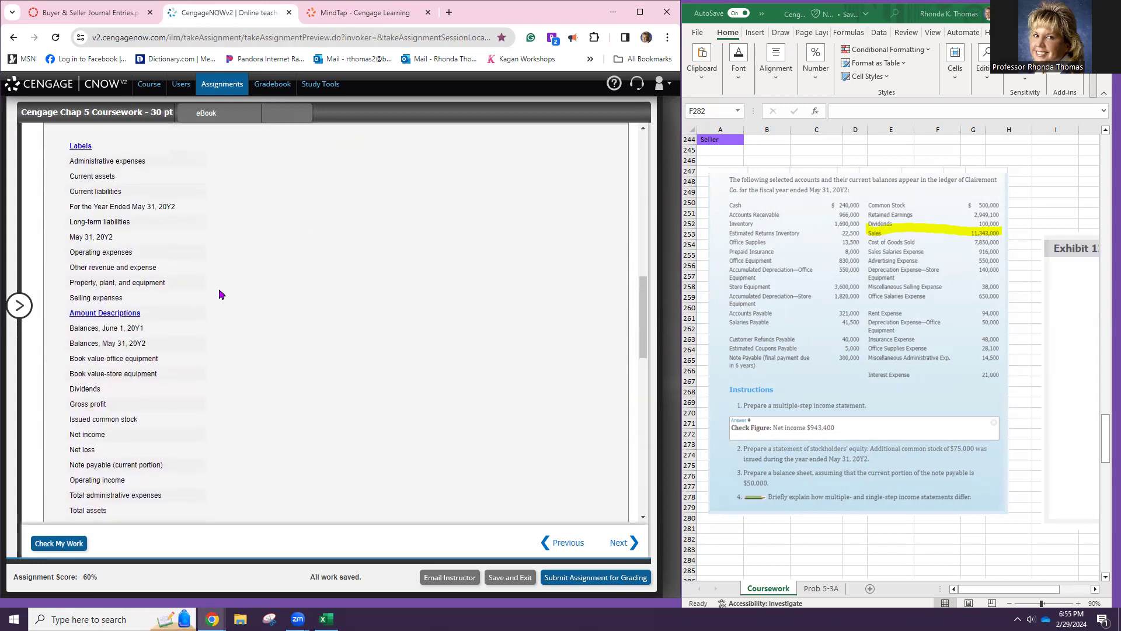
scroll(218, 289, "down", 2)
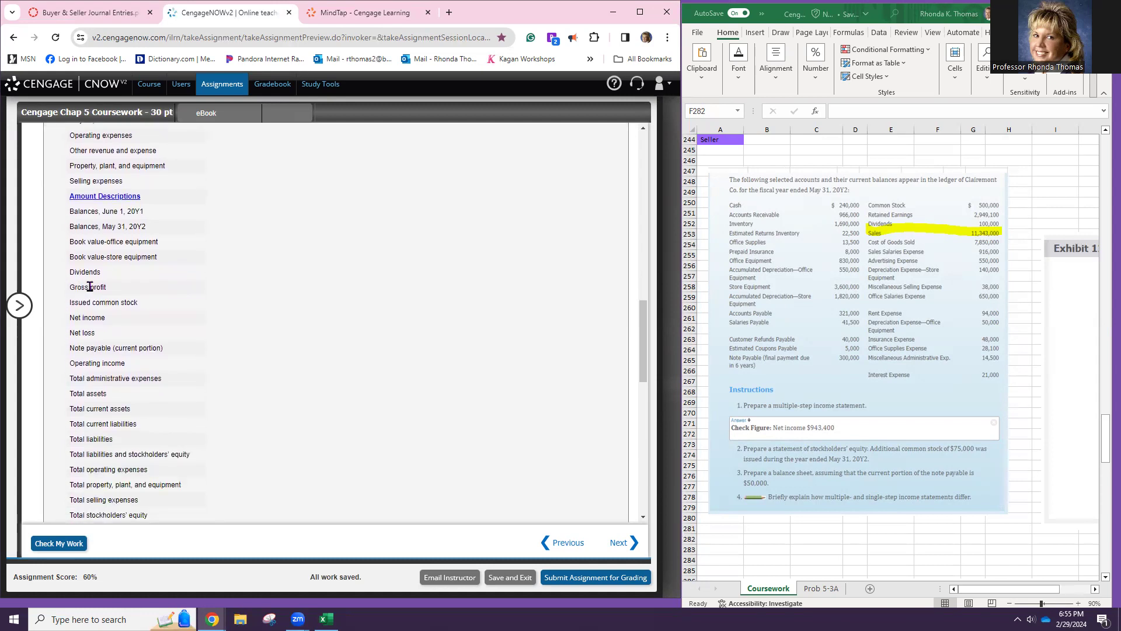
scroll(232, 314, "down", 10)
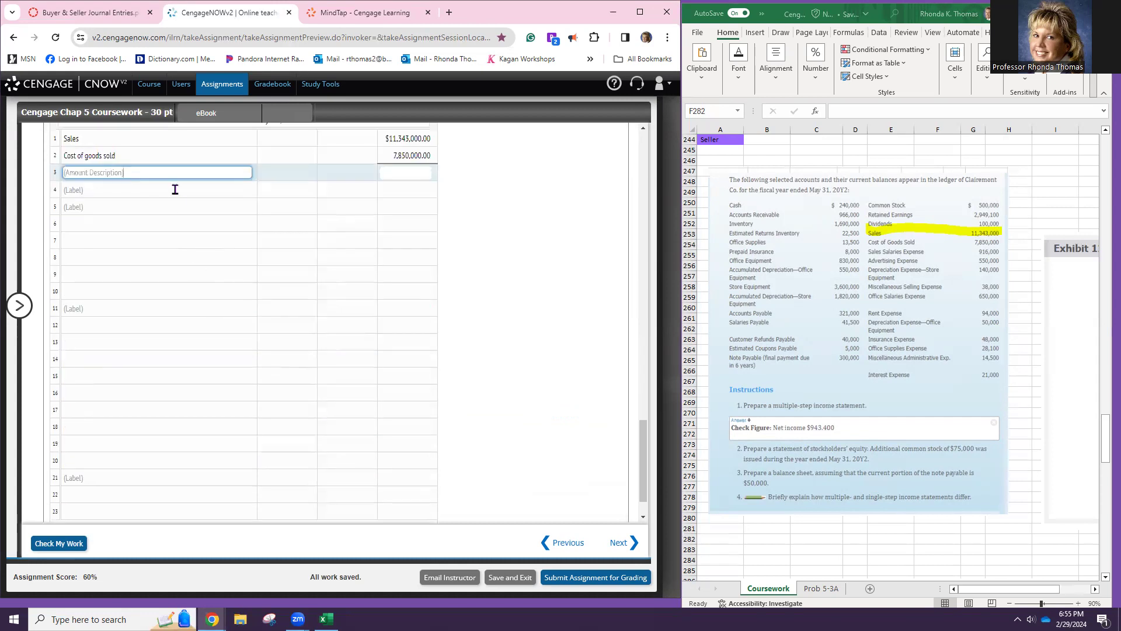
scroll(174, 184, "up", 1)
type("Gross Proft")
key("Tab")
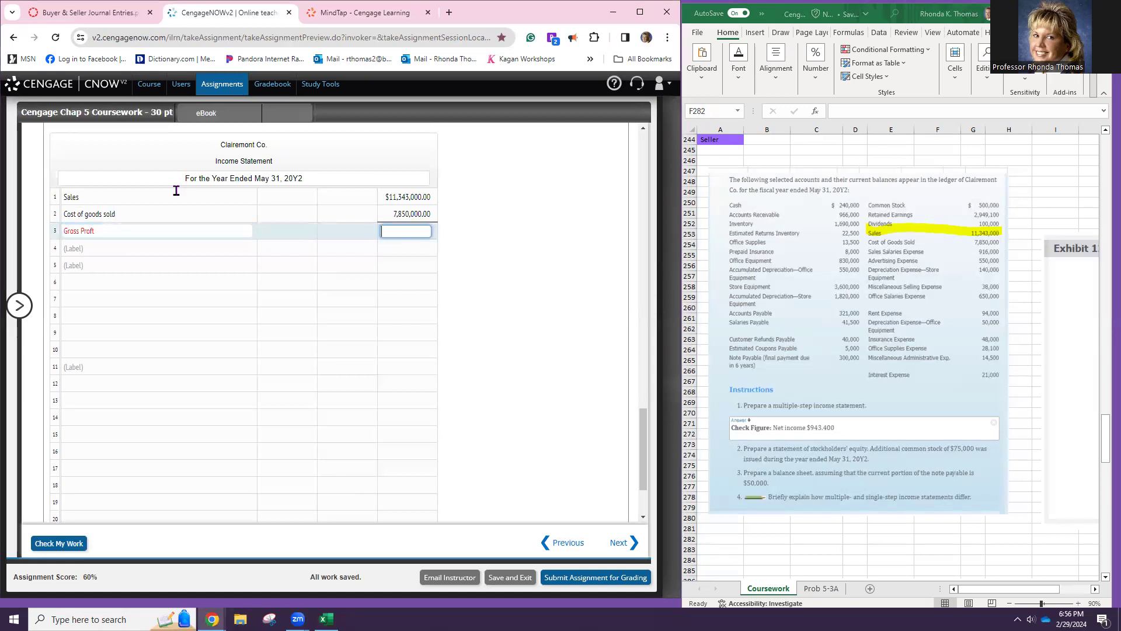
left_click(142, 229)
key("BackSpace")
type("it")
key("Return")
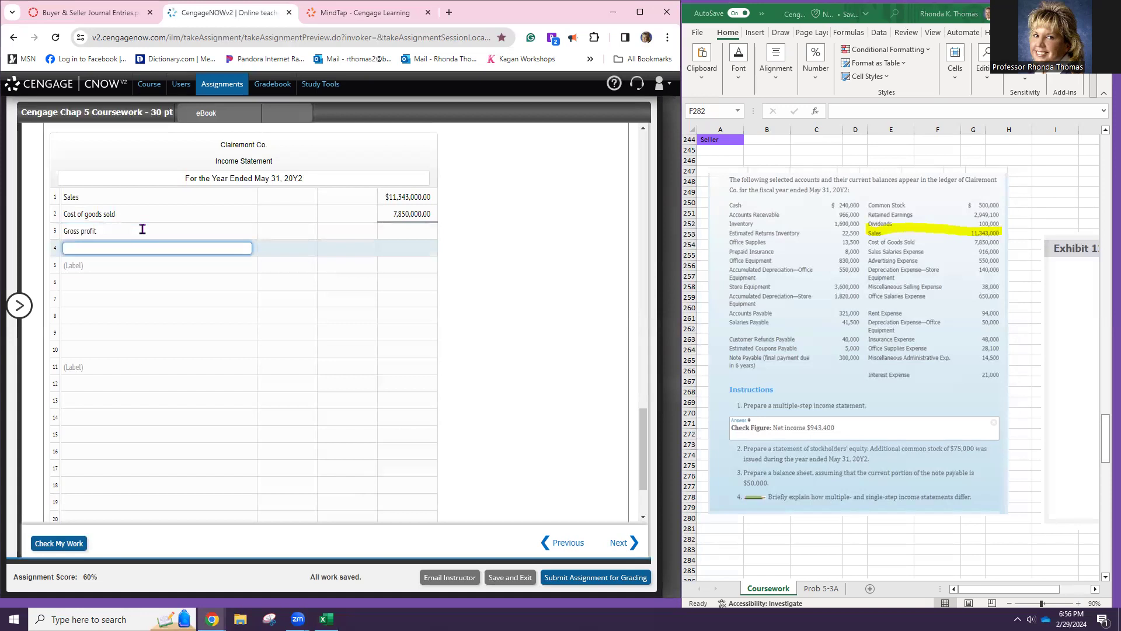
- Enter 3,493,000 as the Gross profit amount on line 3
key("shift+Tab")
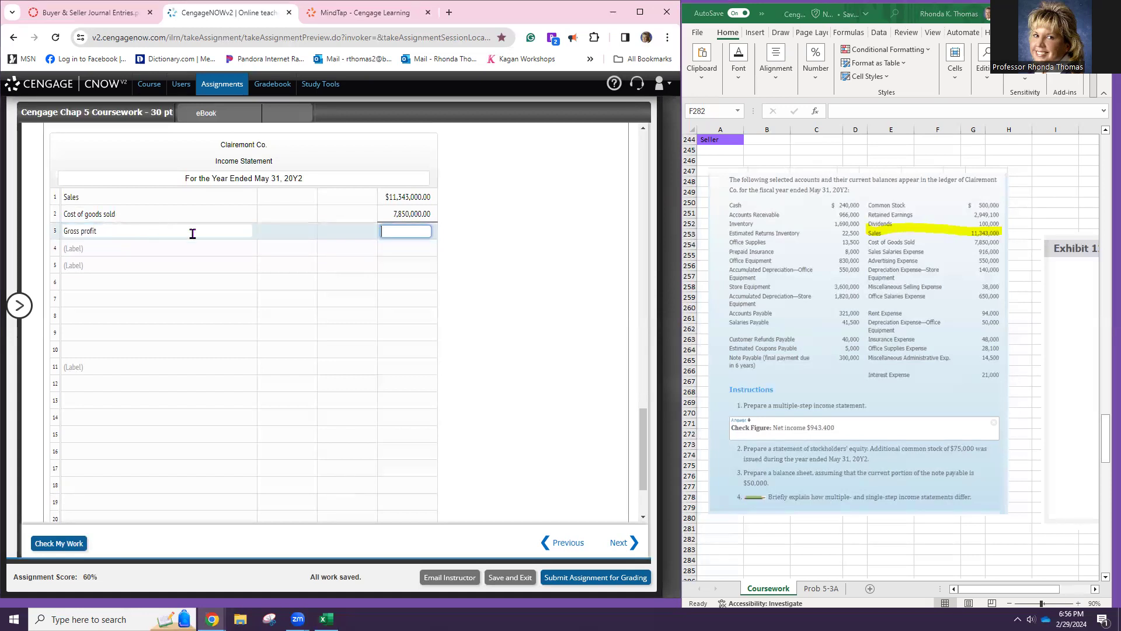
type("3,493,000")
key("Return")
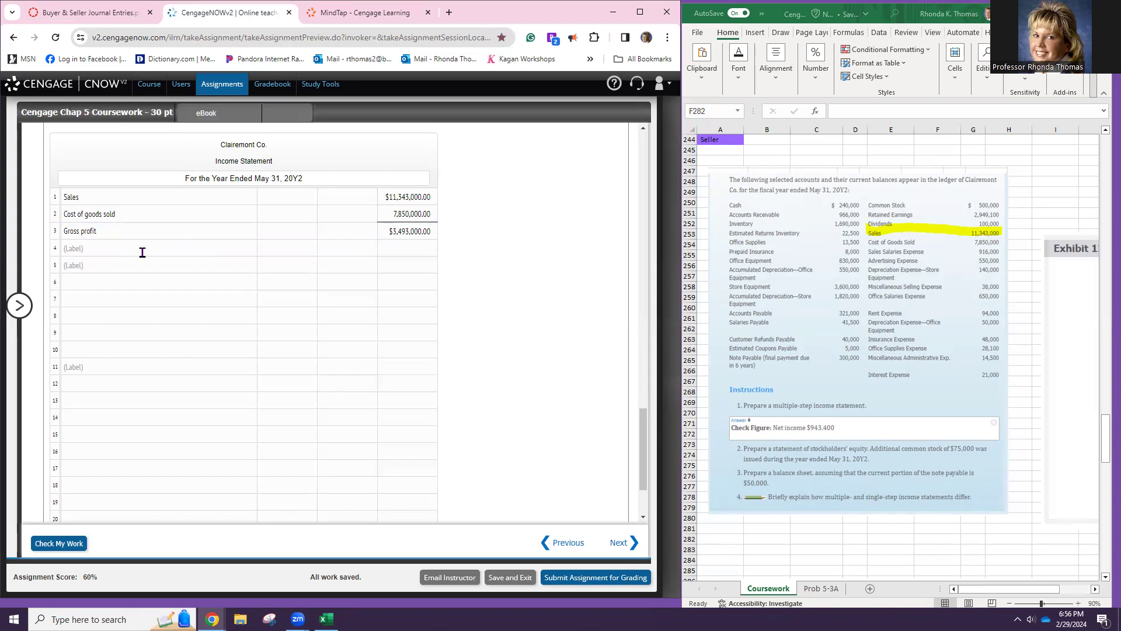
left_click(142, 252)
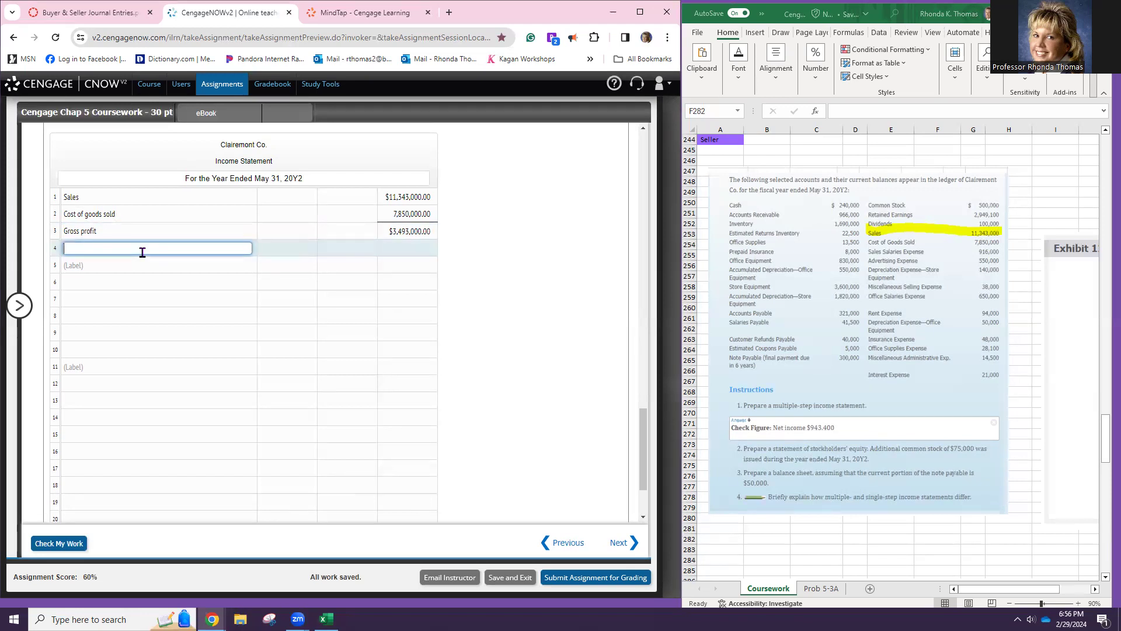
left_click(1054, 275)
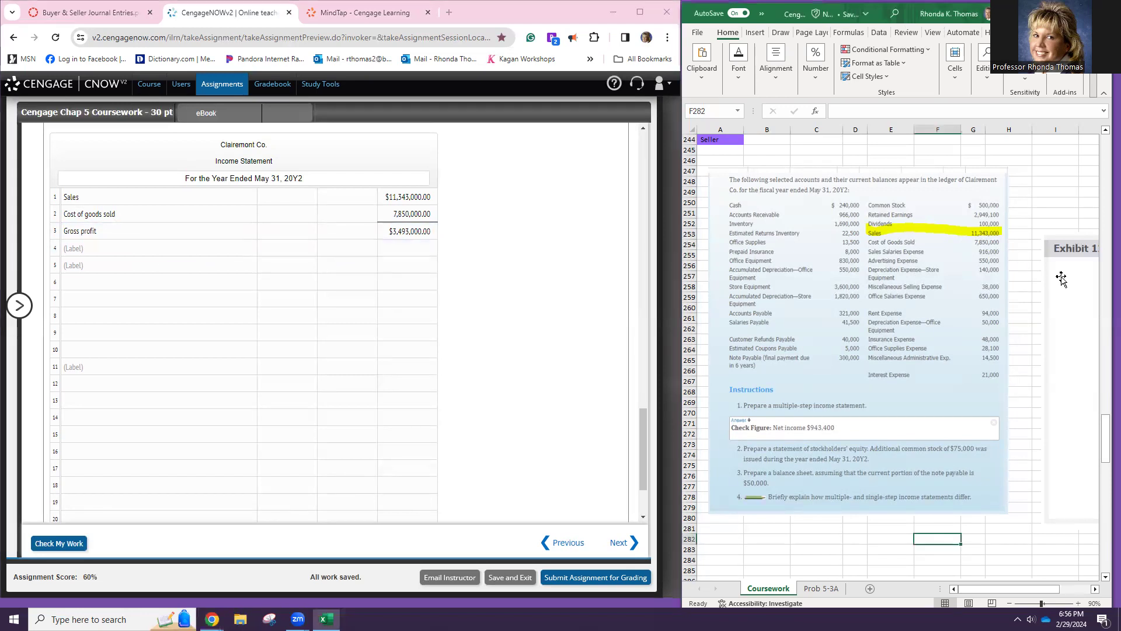
- Drag the Exhibit 12 picture to rows 283–307, directly above Exhibit 14
left_click_drag(1054, 276, 843, 463)
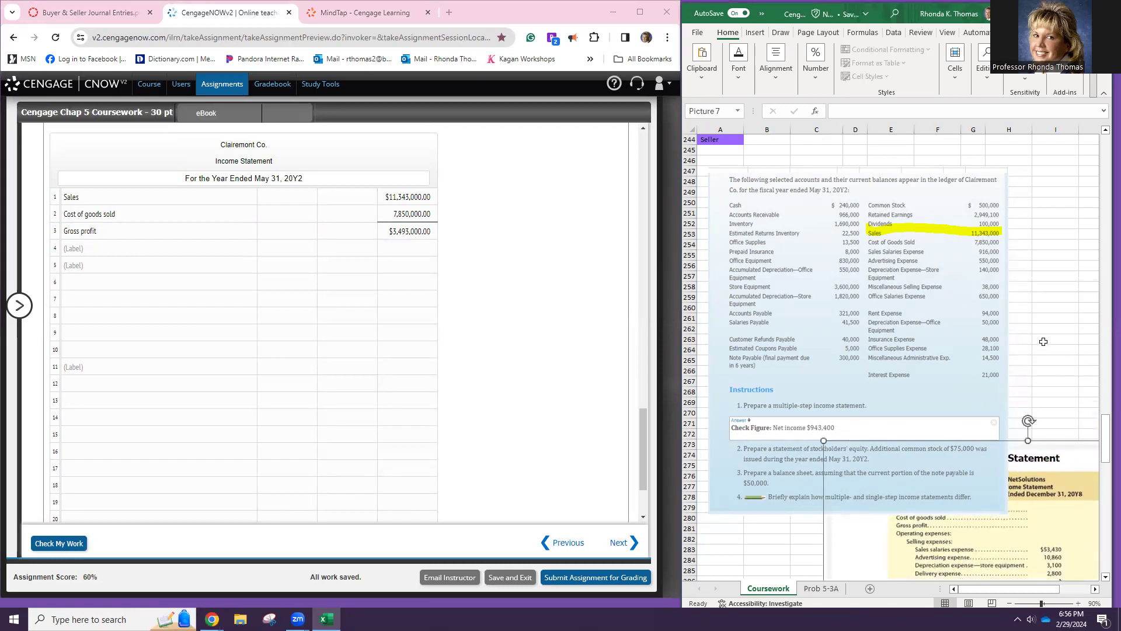
scroll(1044, 342, "down", 9)
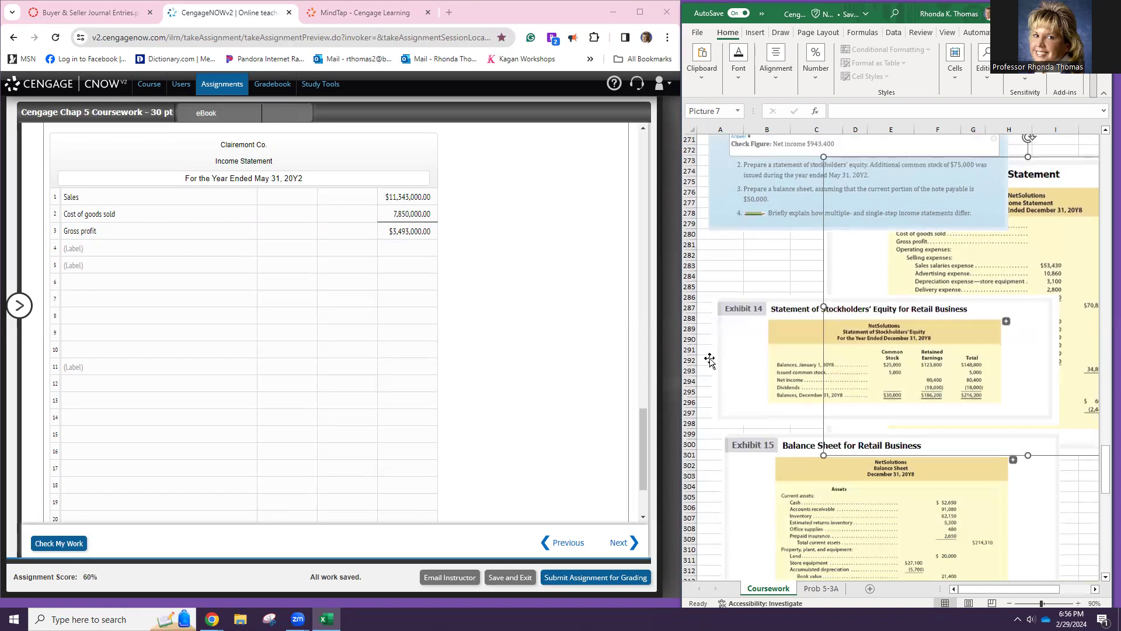
scroll(710, 360, "down", 11)
left_click_drag(756, 333, 765, 568)
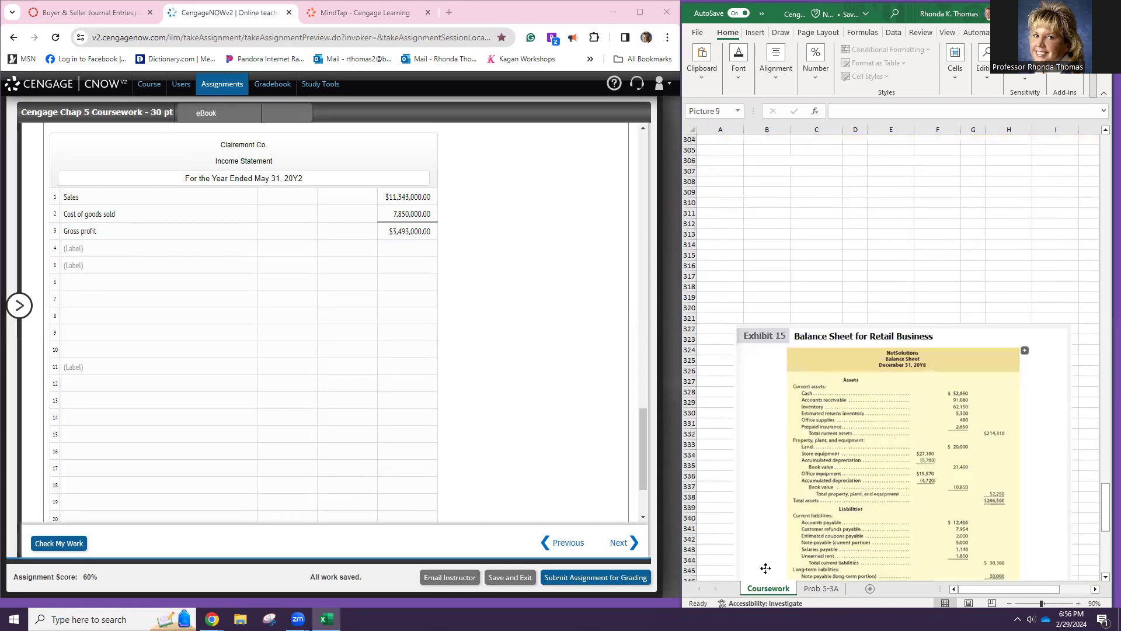
scroll(799, 294, "up", 7)
left_click_drag(794, 248, 840, 478)
left_click_drag(889, 263, 791, 347)
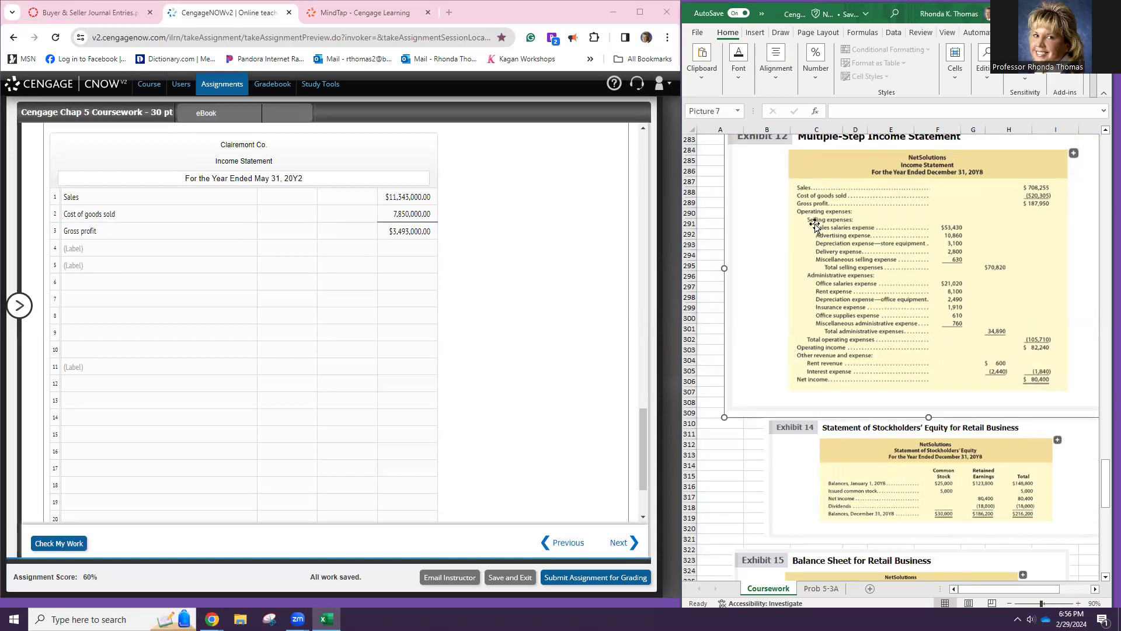
left_click(110, 250)
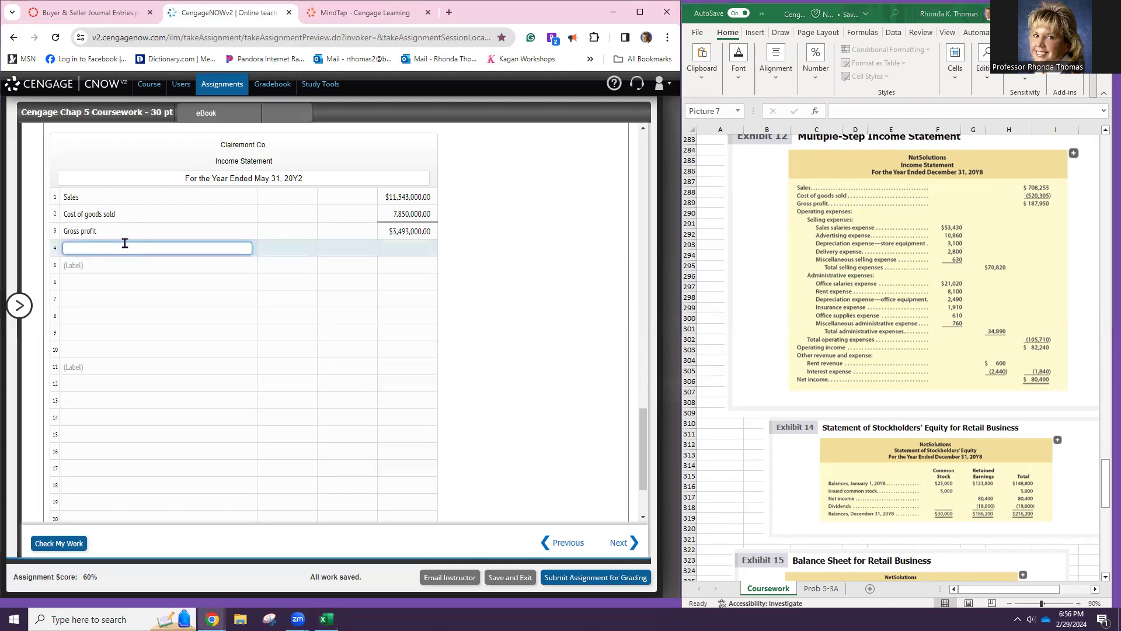
- Copy the Operating expenses label from the Labels list into row 4
scroll(151, 250, "up", 5)
scroll(151, 250, "up", 5)
scroll(151, 250, "up", 2)
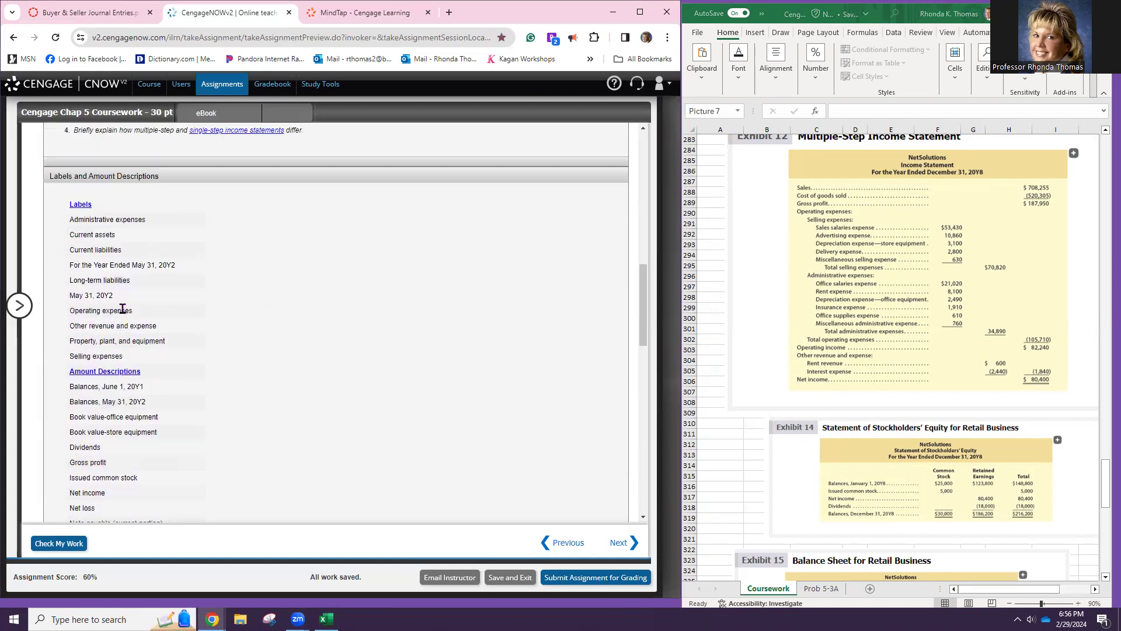
triple_click(123, 309)
key("ctrl+c")
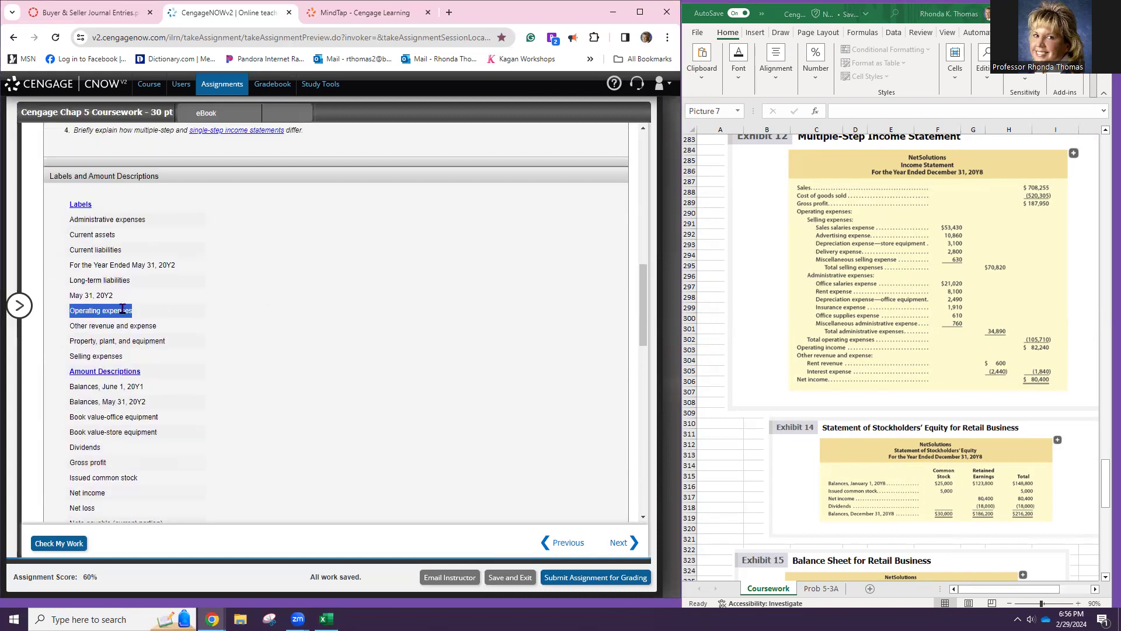
scroll(164, 378, "down", 7)
left_click(163, 367)
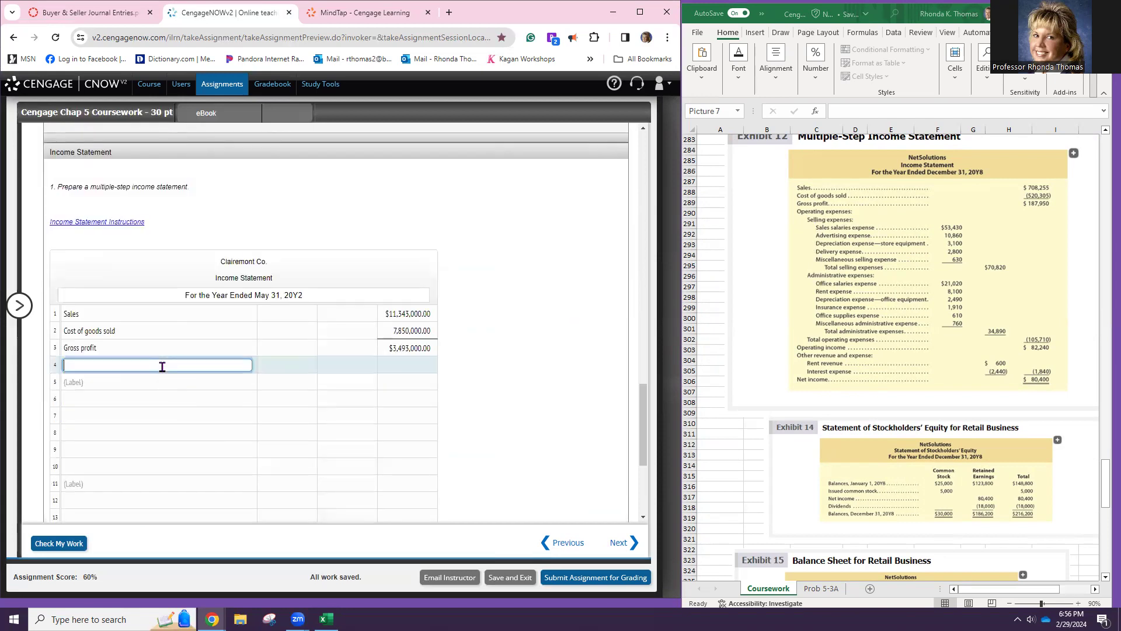
key("ctrl+v")
- Add the Selling expenses heading on row 5
scroll(154, 377, "up", 6)
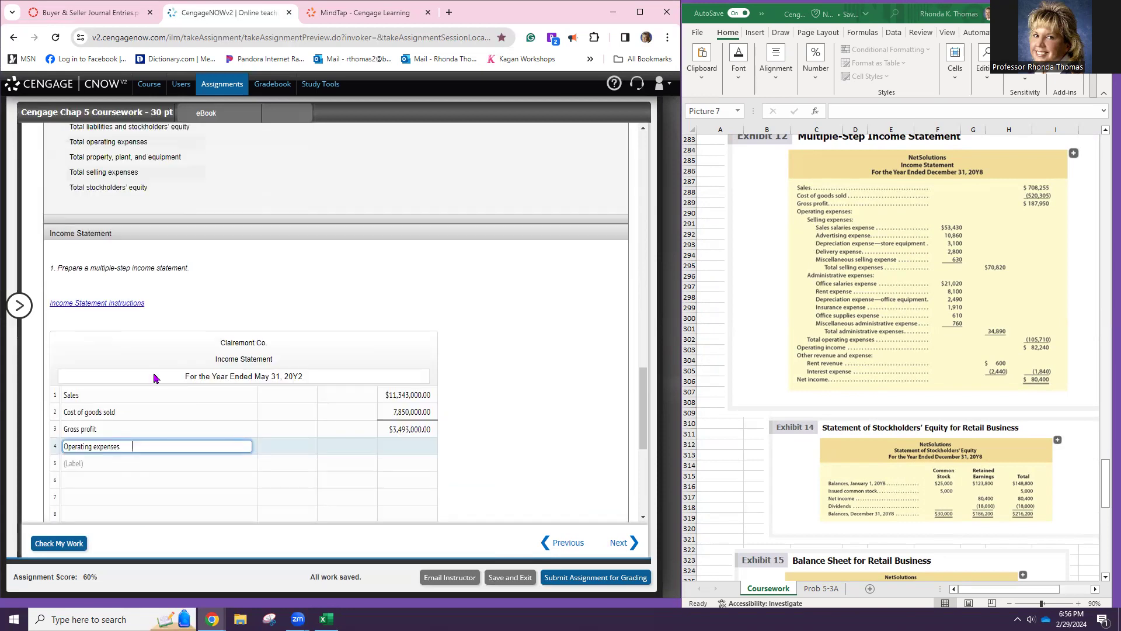
scroll(156, 379, "up", 4)
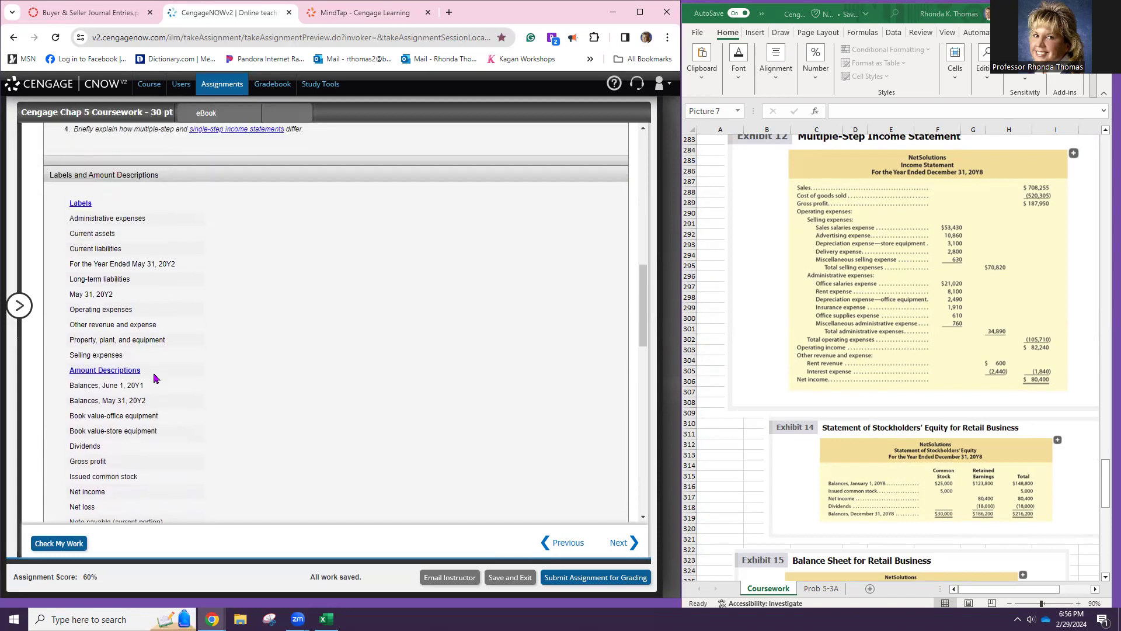
triple_click(105, 356)
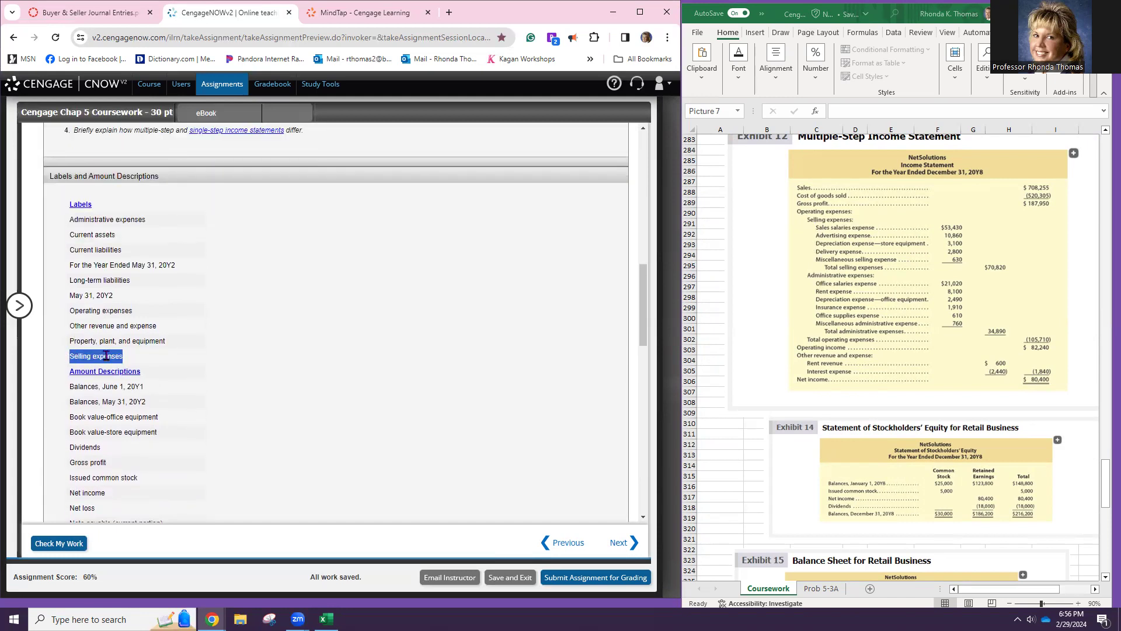
scroll(172, 429, "down", 15)
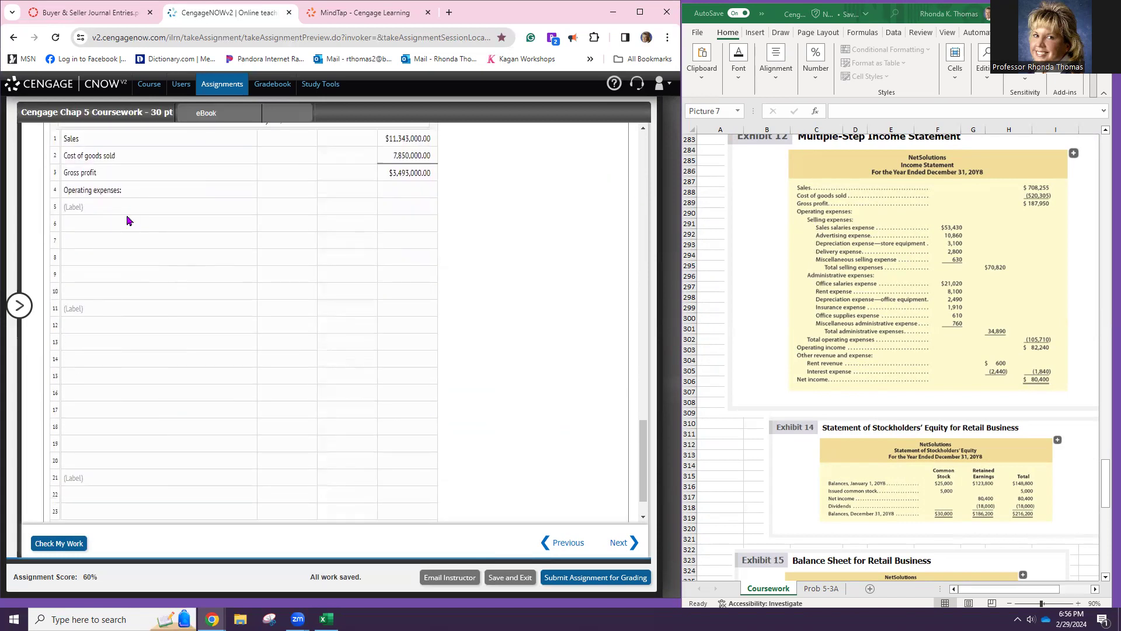
left_click(110, 205)
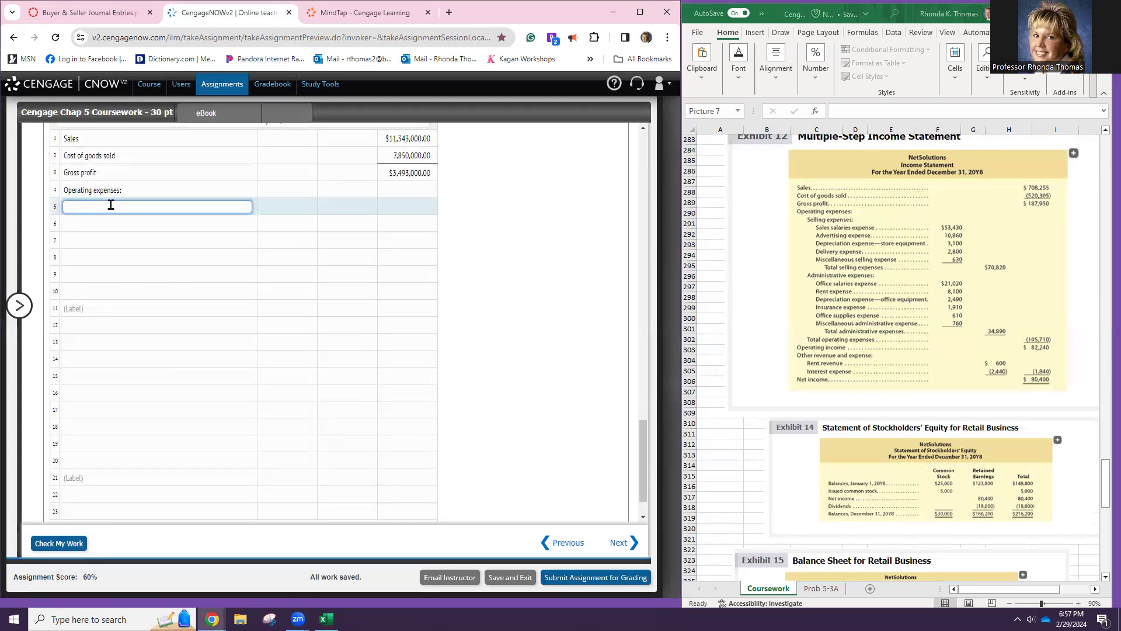
type("Selling expenses")
left_click(98, 306)
- Copy the Administrative expenses label from the Labels list into row 11
scroll(99, 306, "up", 10)
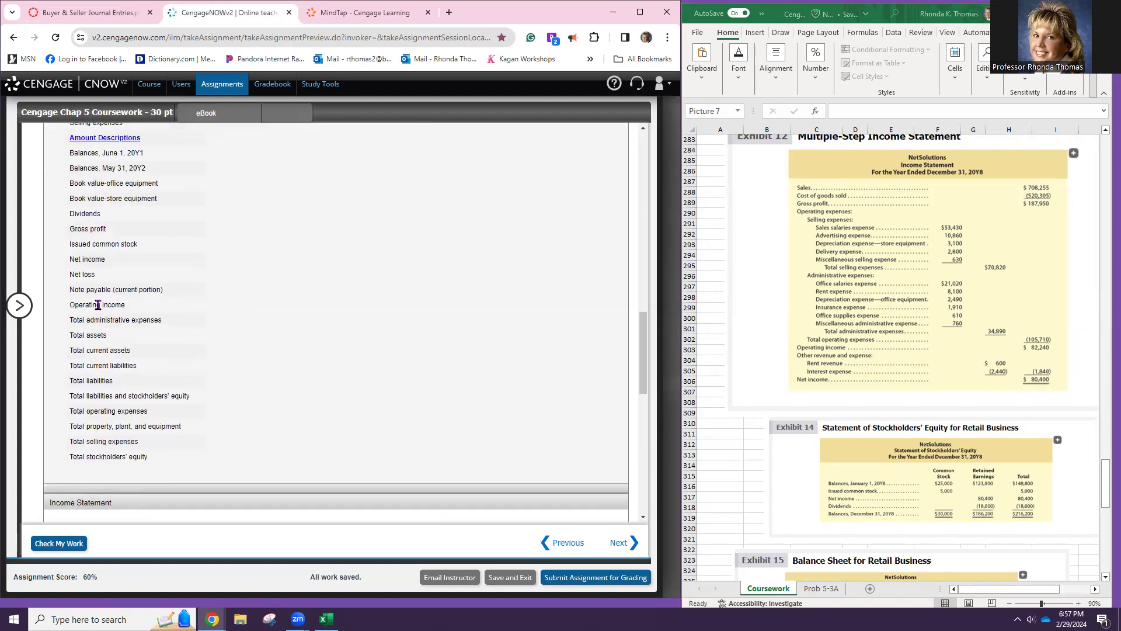
scroll(98, 306, "up", 3)
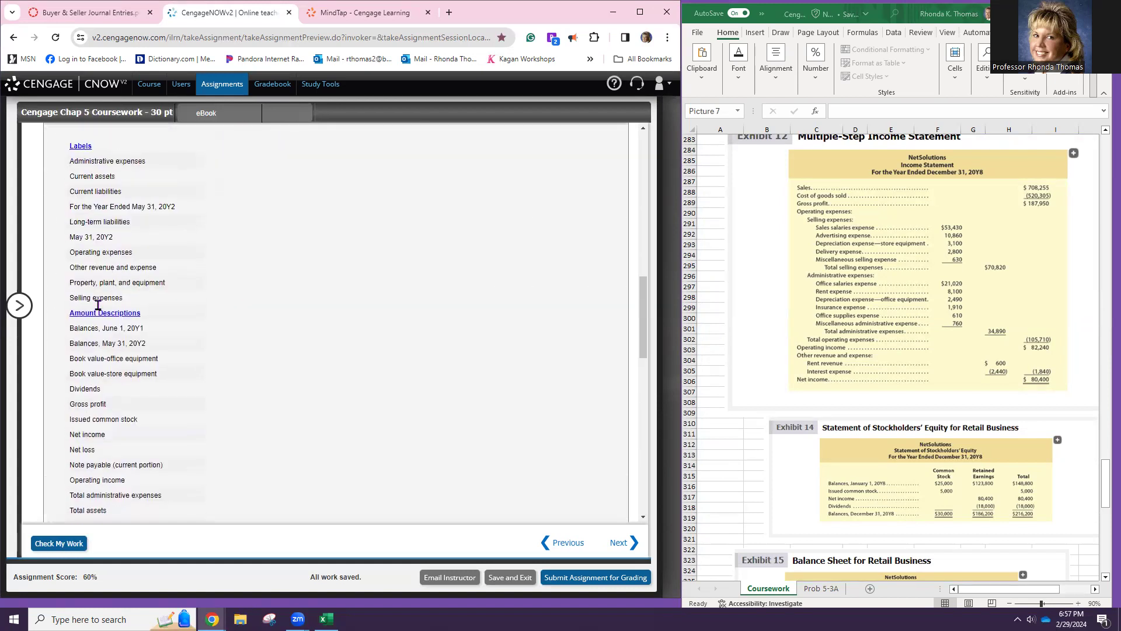
triple_click(96, 160)
key("ctrl+c")
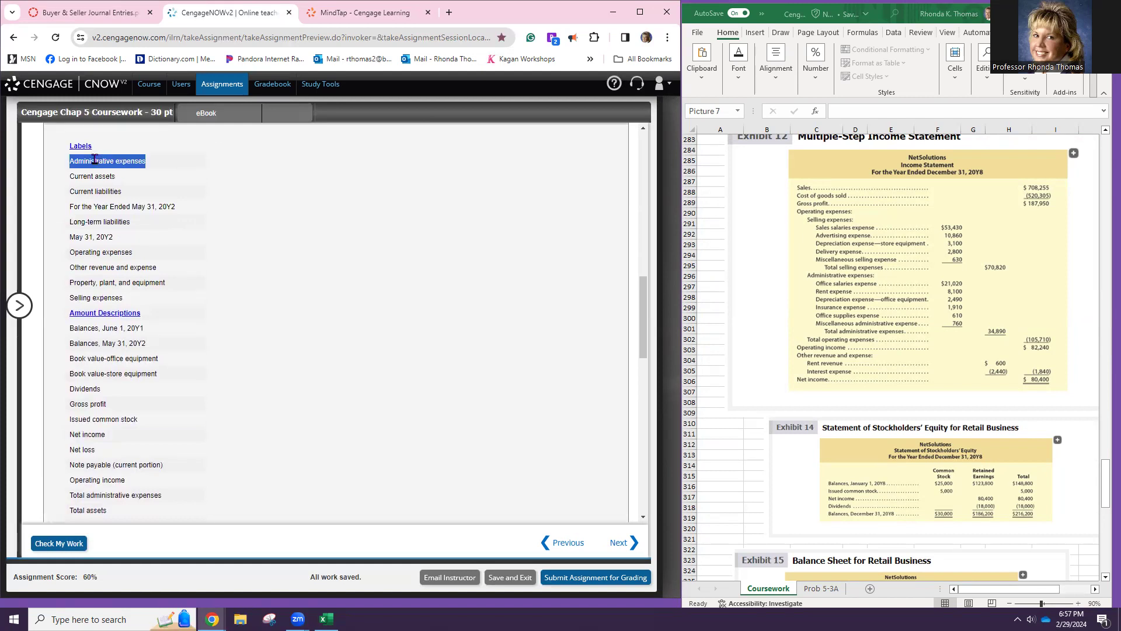
scroll(138, 233, "down", 15)
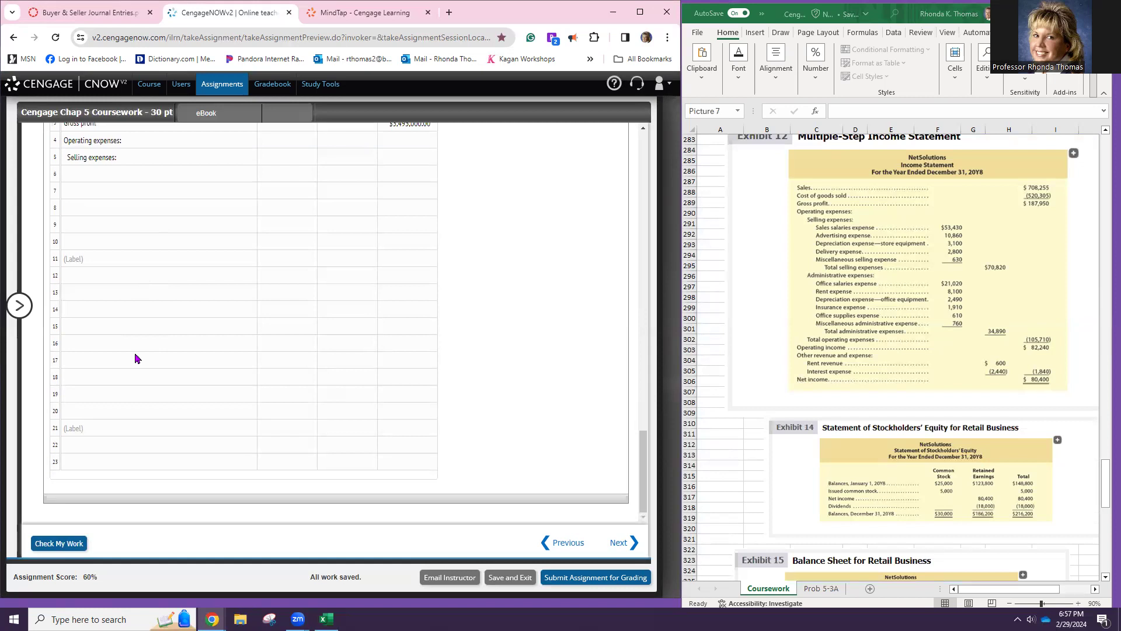
left_click(105, 262)
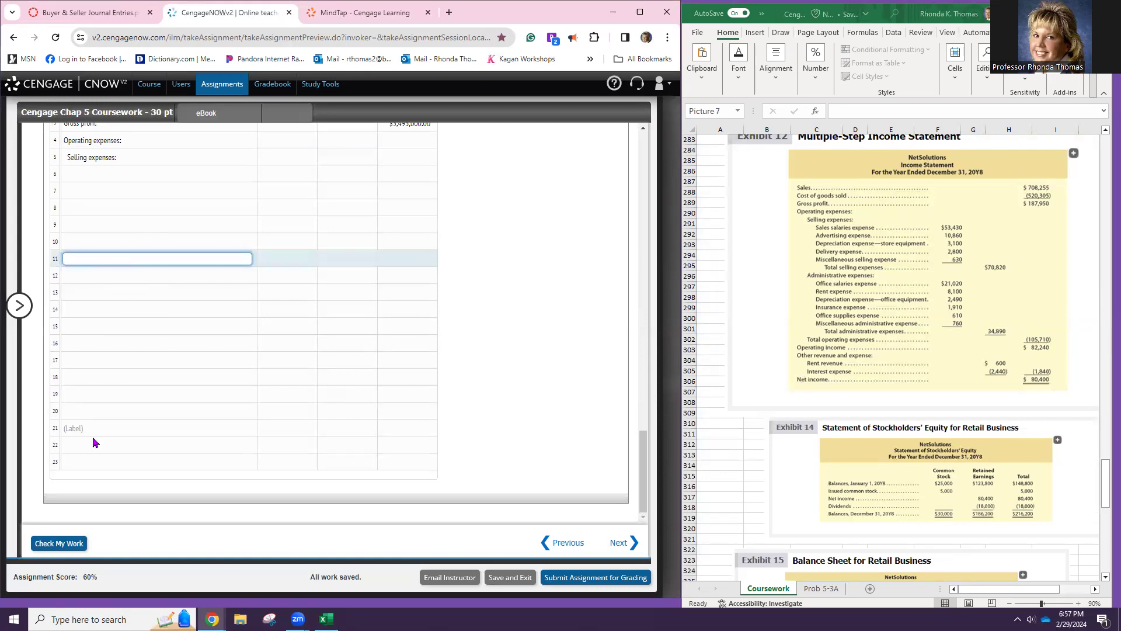
key("ctrl+v")
scroll(291, 309, "up", 4)
left_click(193, 408)
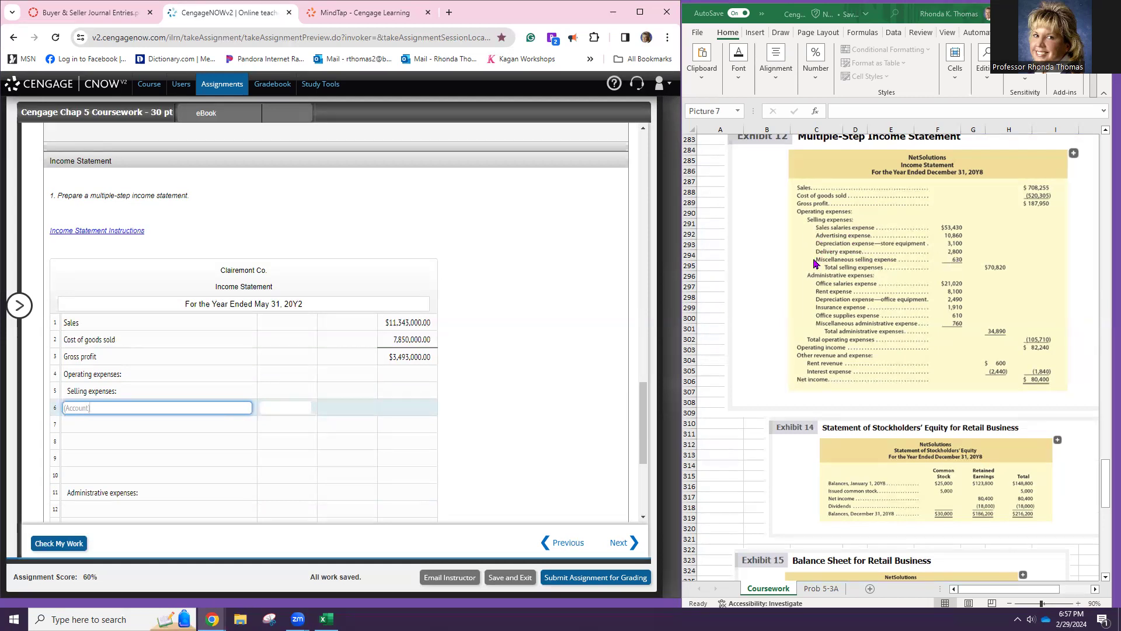
- Enter Sales salaries expense of 916,000 on row 6
scroll(892, 265, "up", 4)
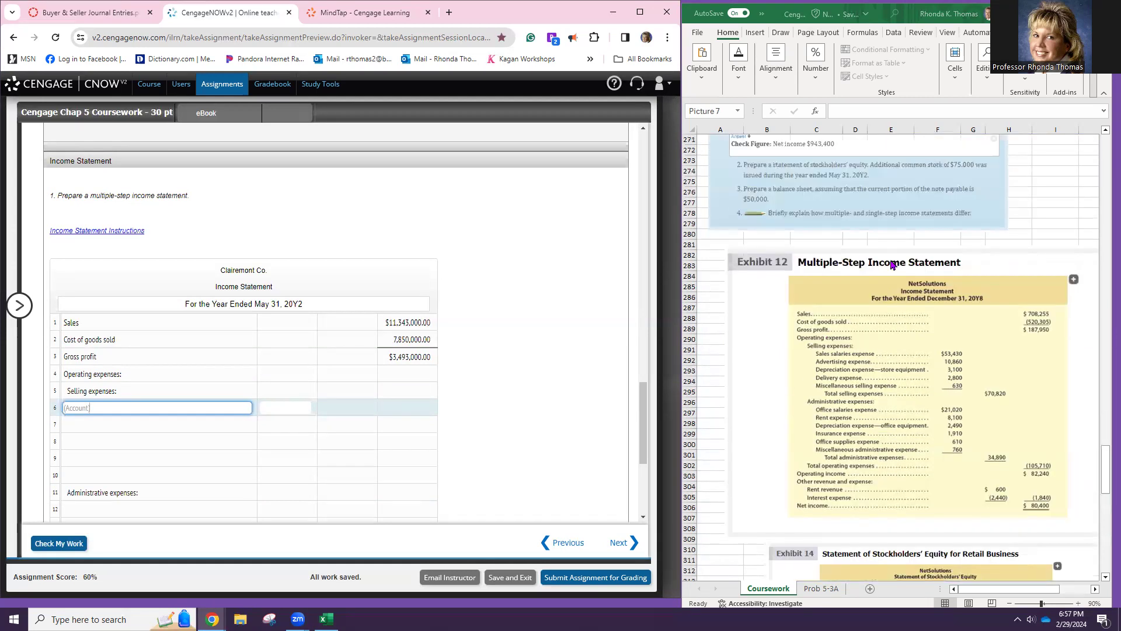
scroll(892, 266, "up", 8)
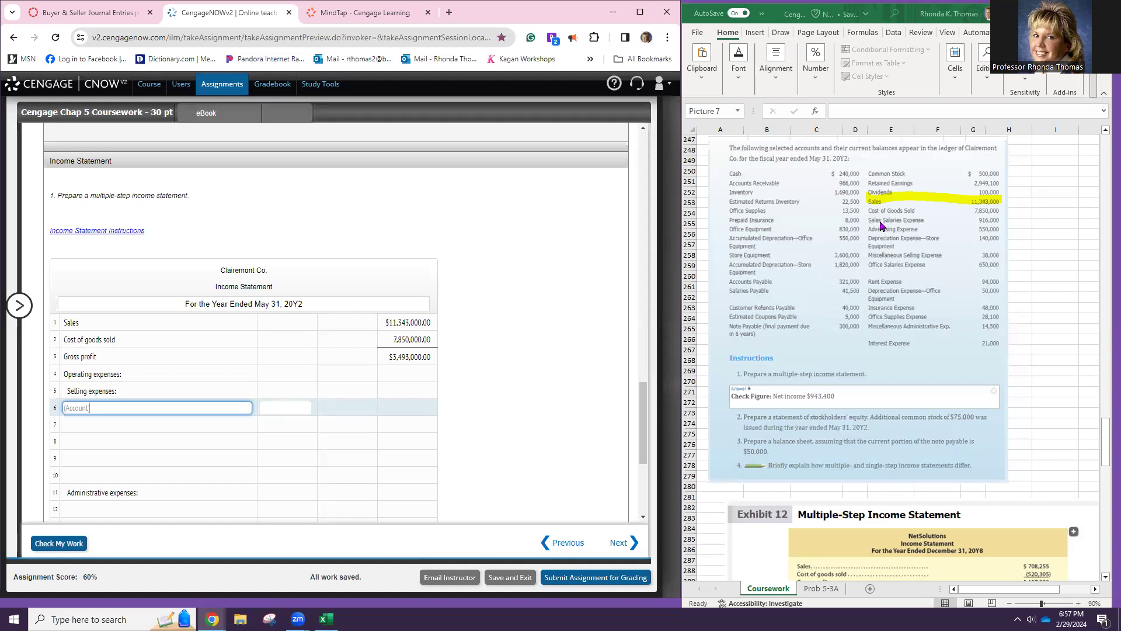
left_click(159, 424)
left_click(182, 444)
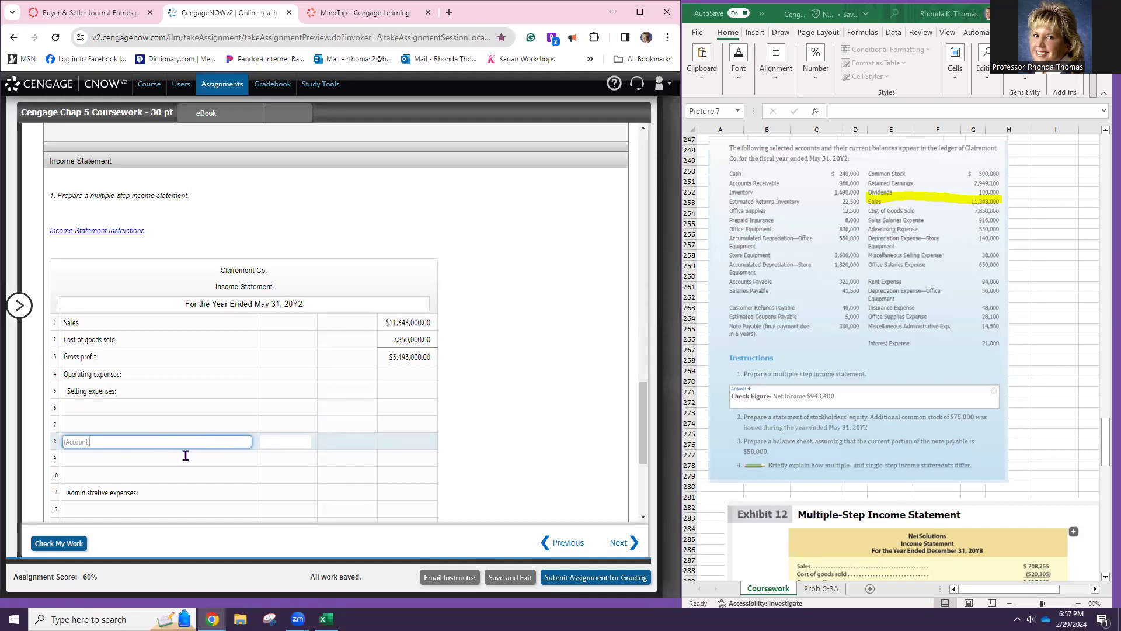
left_click(189, 459)
left_click(197, 473)
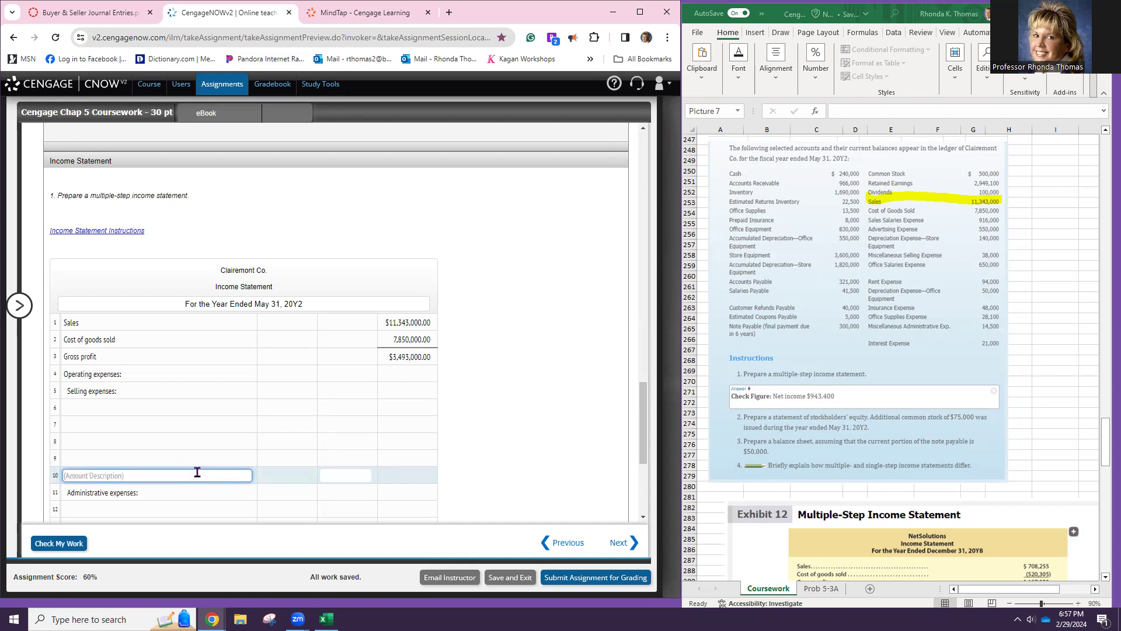
left_click(193, 408)
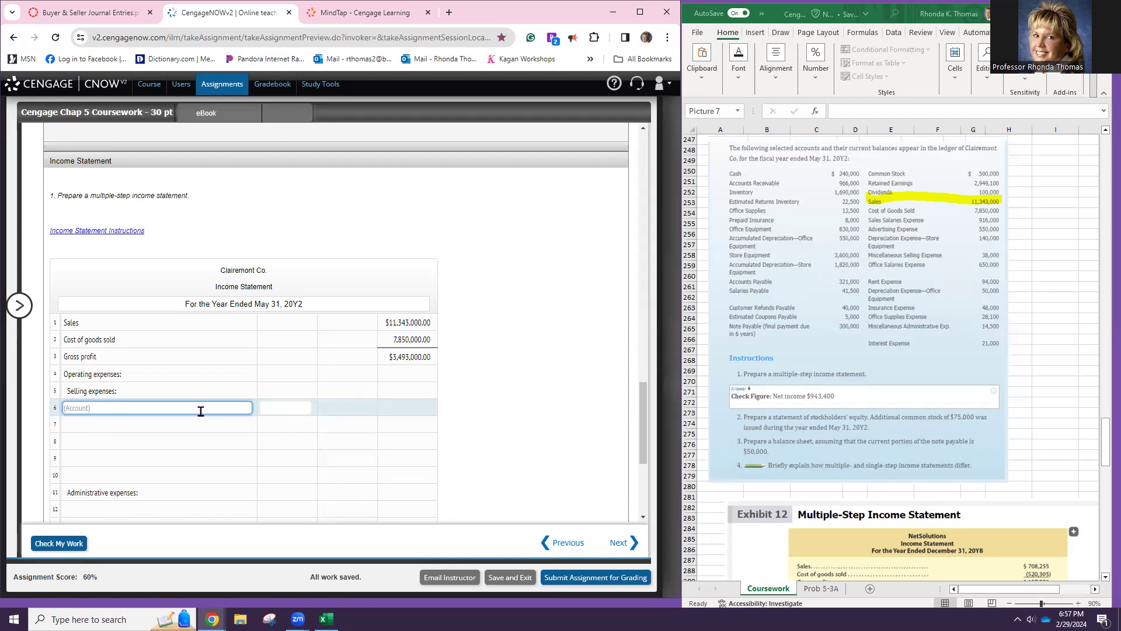
type("Sales SAlaries Expense")
left_click(263, 406)
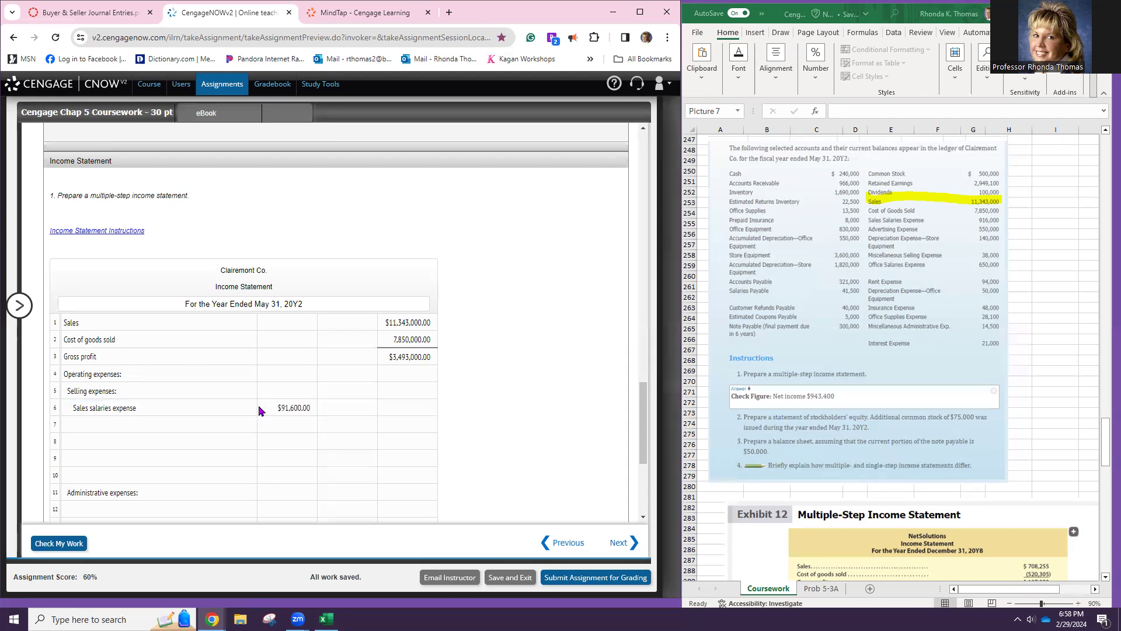
type("0")
left_click(283, 432)
- Enter Advertising expense of 550,000 on row 7
left_click(233, 426)
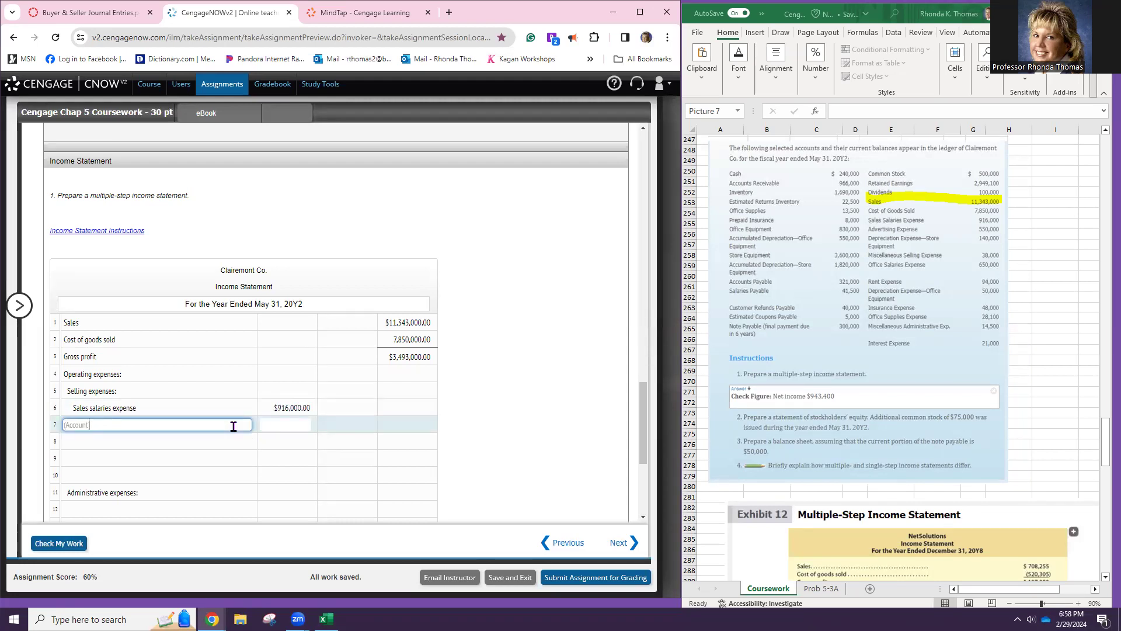
type("Advertising Expense")
key("Tab")
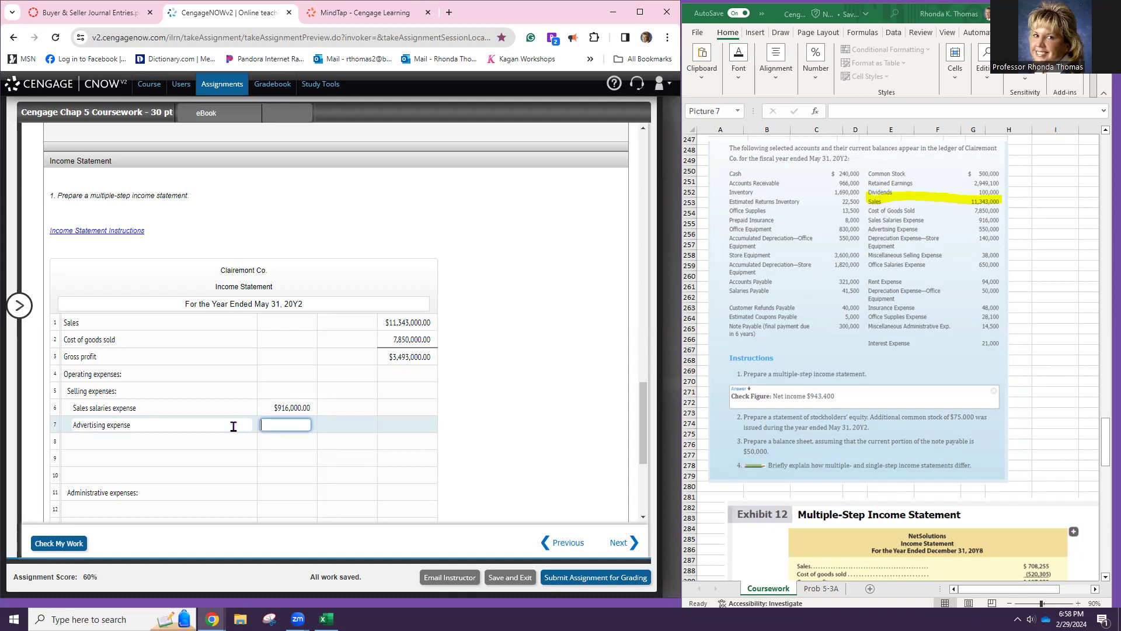
type("550000")
key("Tab")
- Copy the Depreciation expense-store equipment title into row 8 with an amount of 140,000
left_click(230, 439)
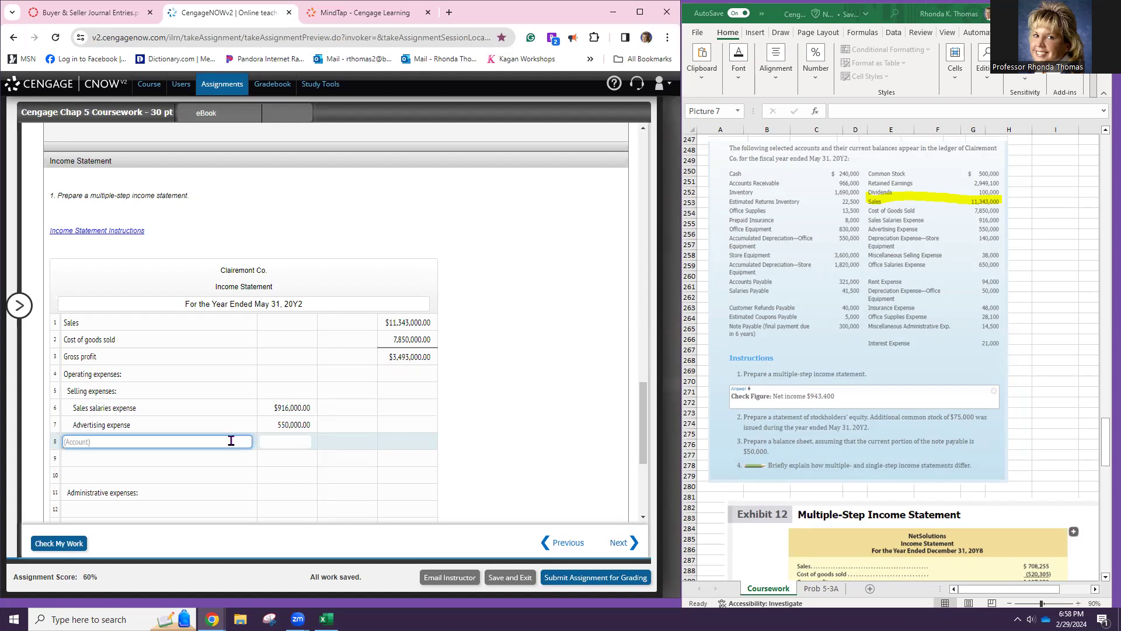
scroll(140, 318, "up", 10)
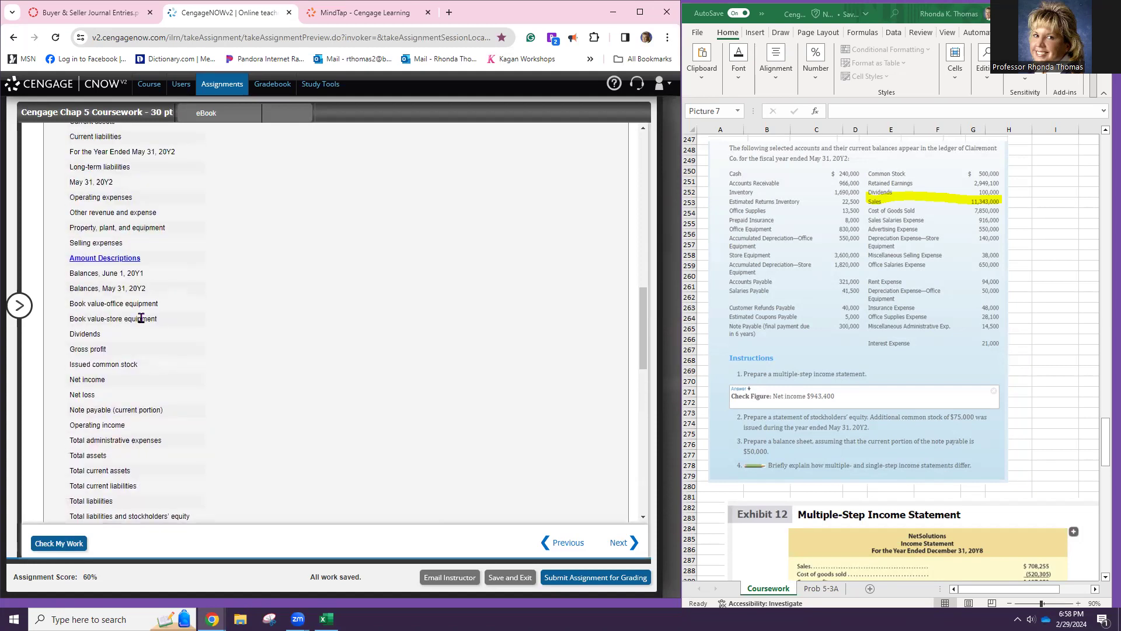
scroll(141, 318, "up", 10)
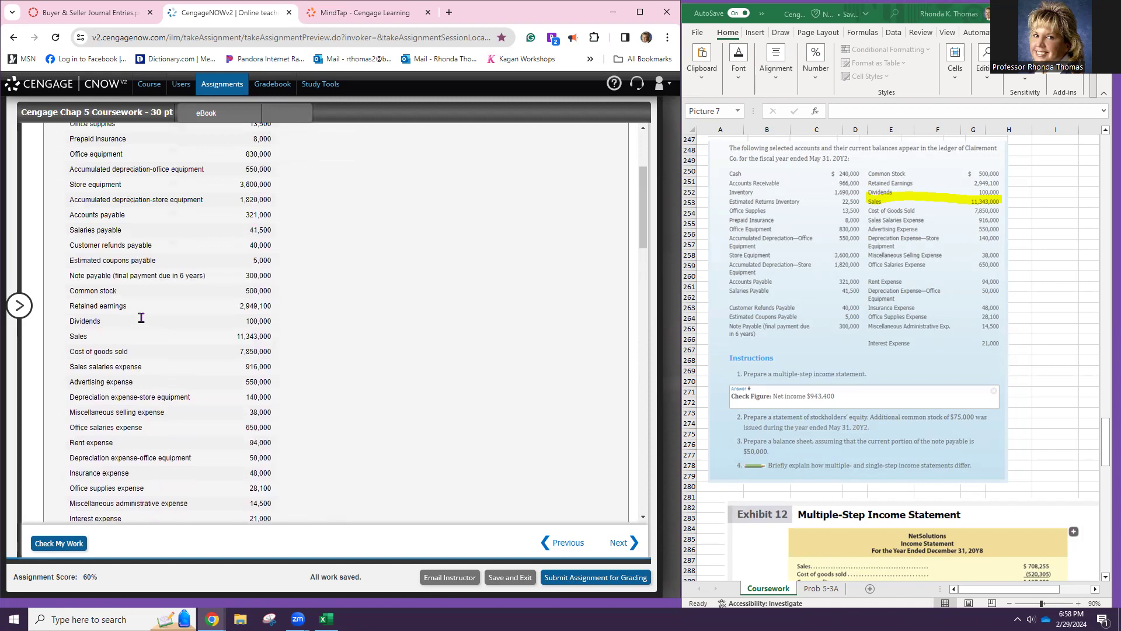
scroll(141, 319, "up", 3)
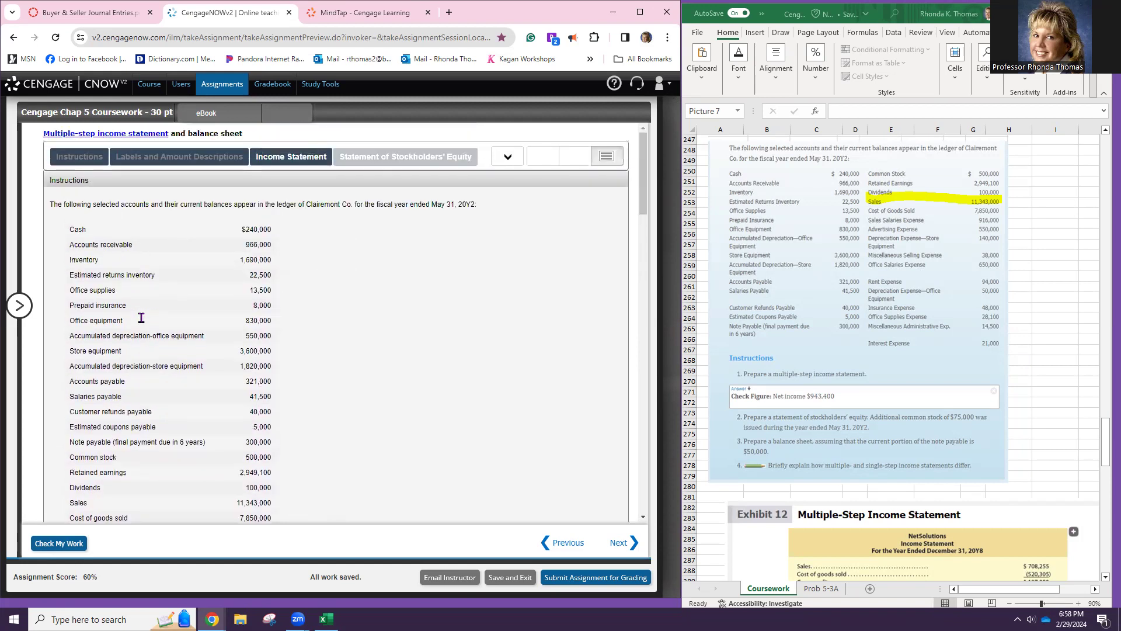
scroll(141, 317, "down", 1)
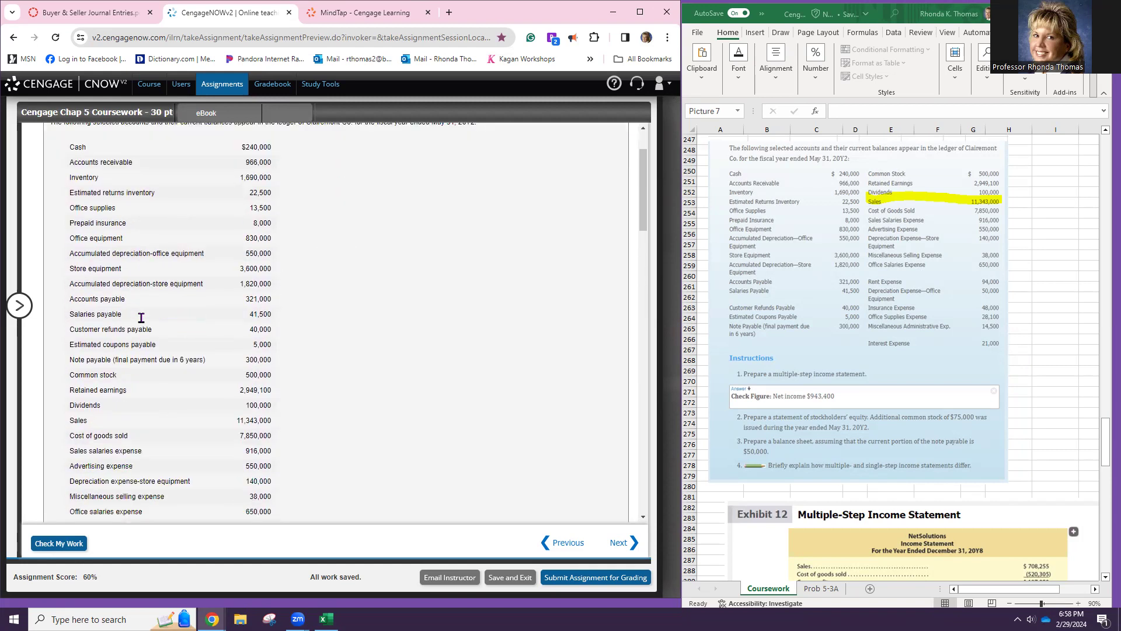
scroll(141, 317, "down", 5)
scroll(141, 318, "down", 5)
scroll(140, 319, "up", 5)
scroll(140, 320, "up", 3)
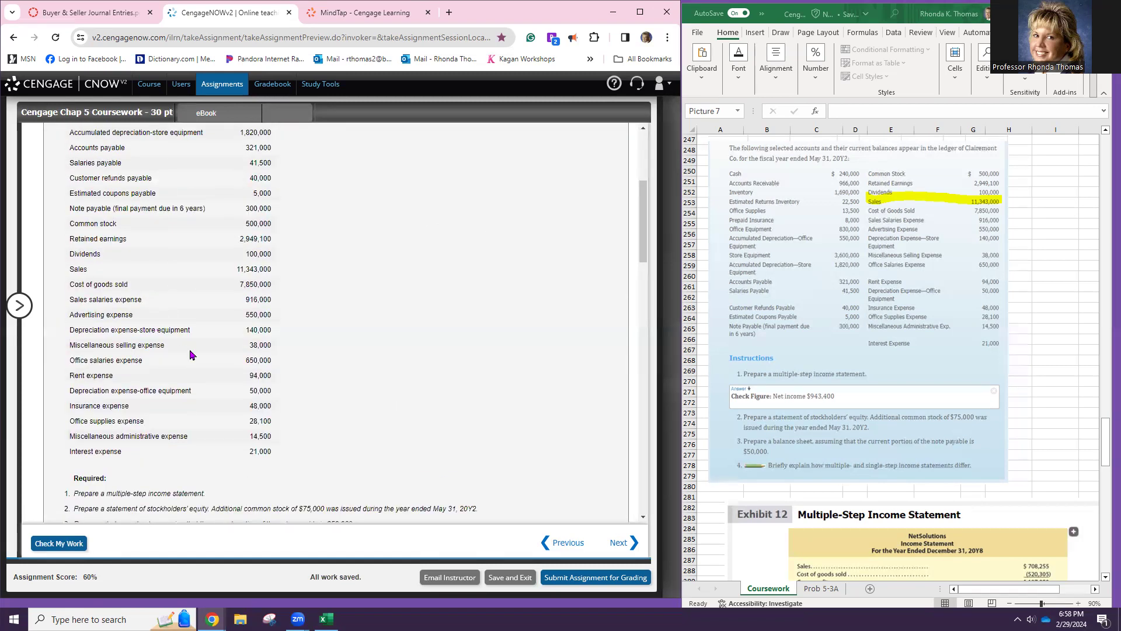
scroll(217, 391, "up", 3)
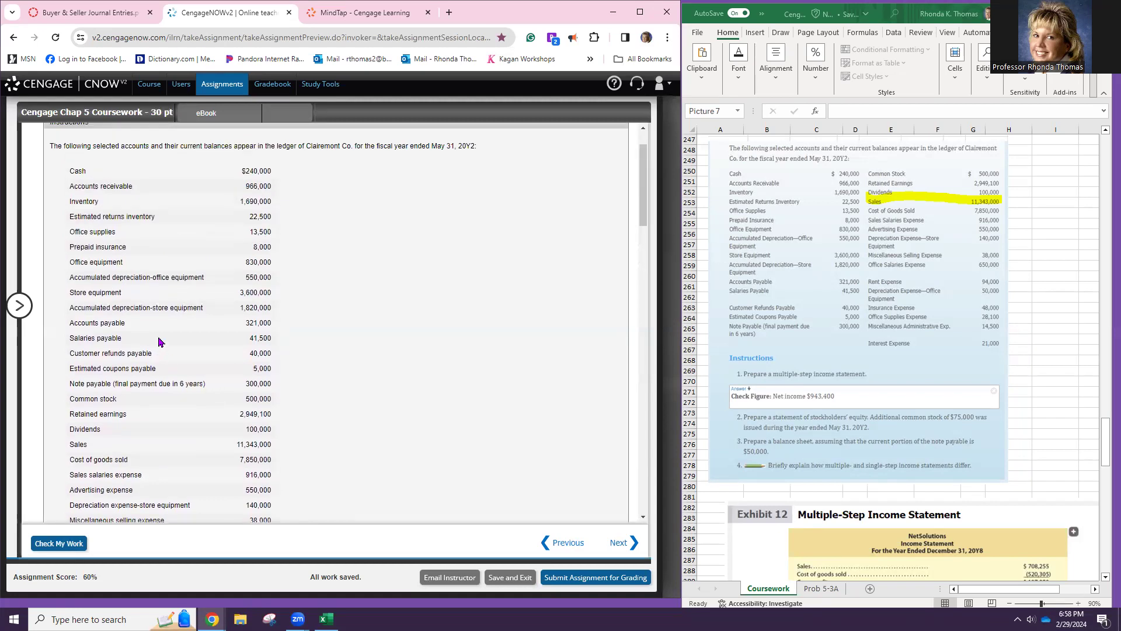
scroll(158, 355, "down", 1)
scroll(159, 358, "down", 4)
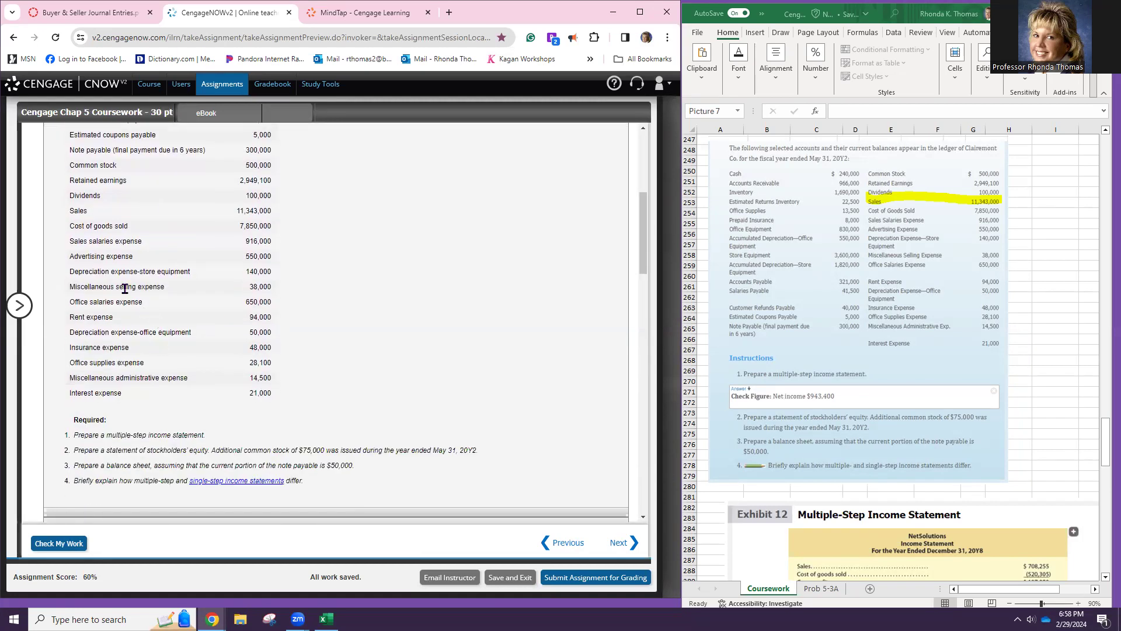
triple_click(134, 272)
key("ctrl+c")
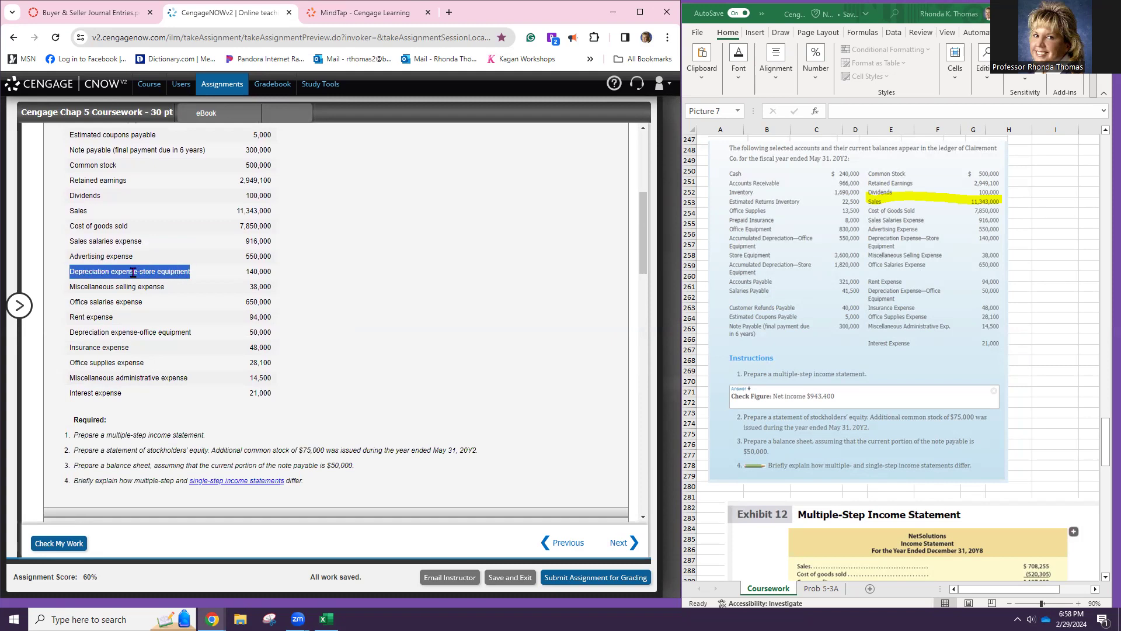
scroll(260, 296, "down", 15)
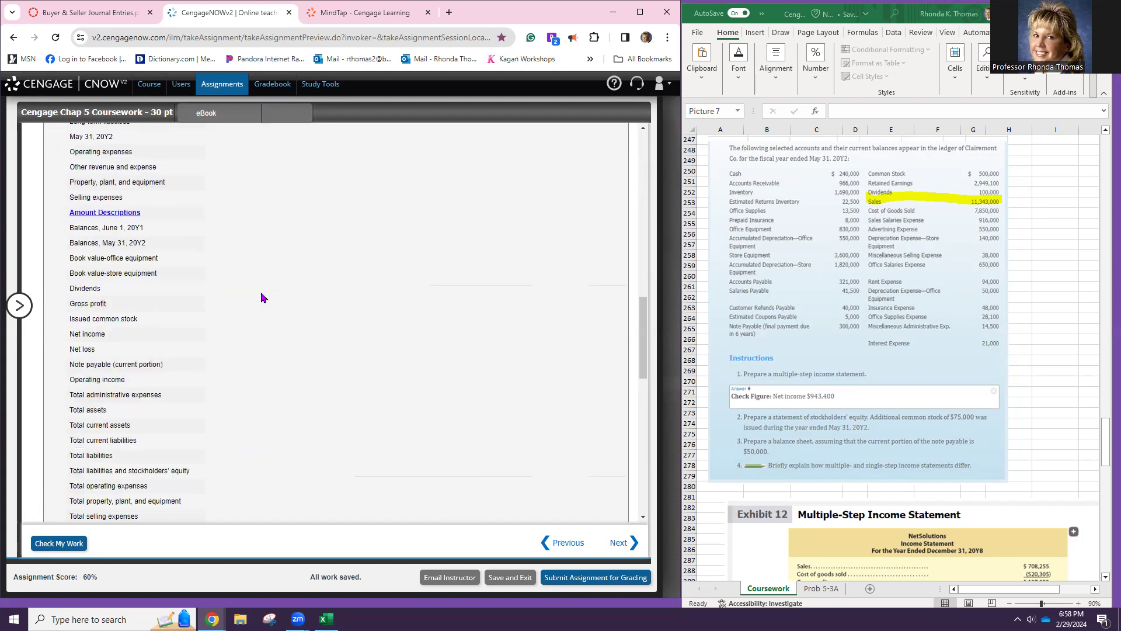
left_click(179, 208)
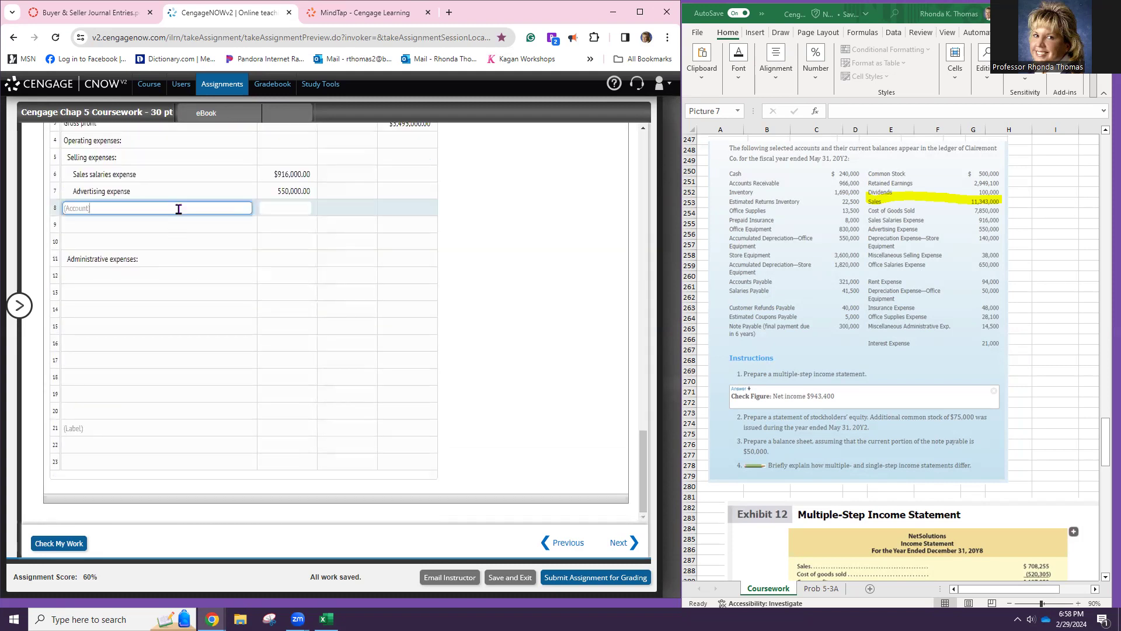
key("ctrl+v")
left_click(286, 206)
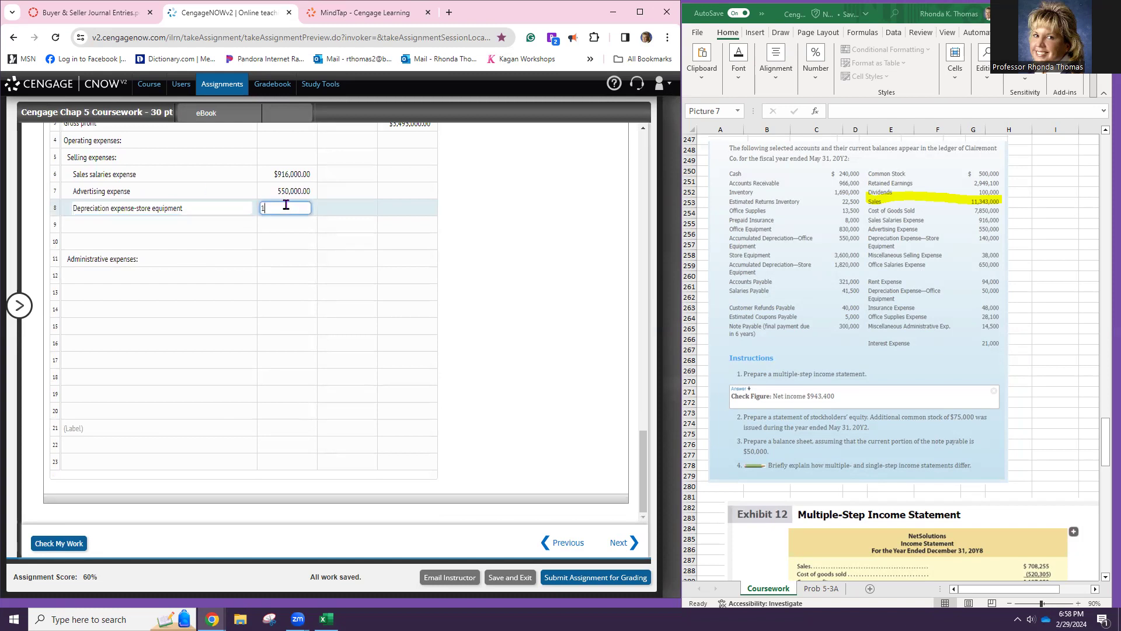
type("140,000")
key("Tab")
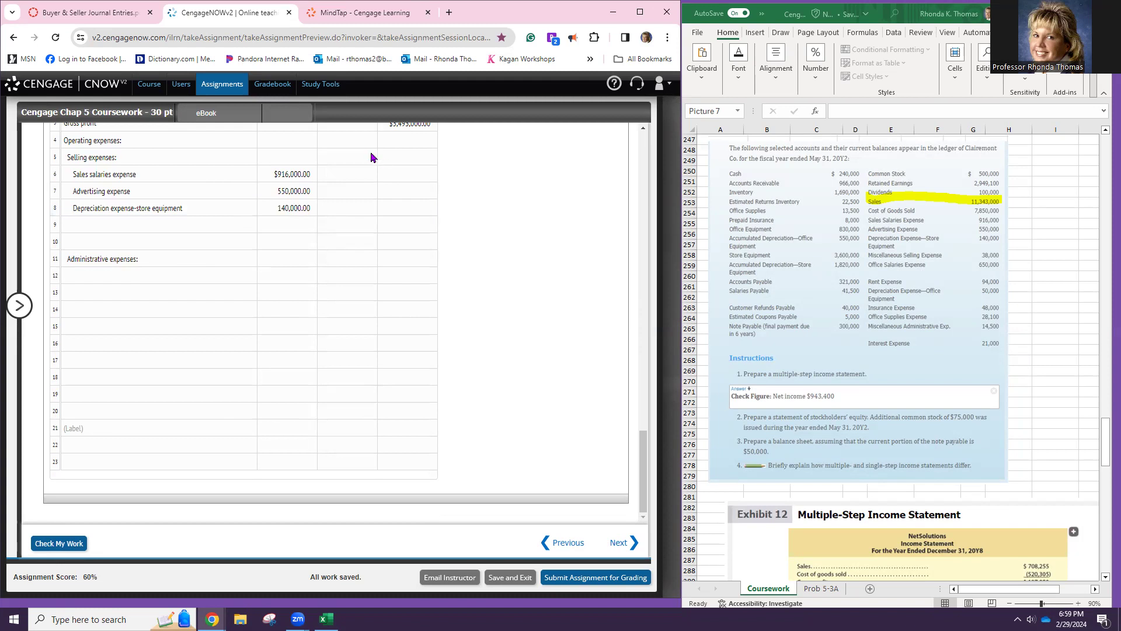
- Copy the Miscellaneous selling expense title into row 9 with an amount of 38,000
left_click(155, 226)
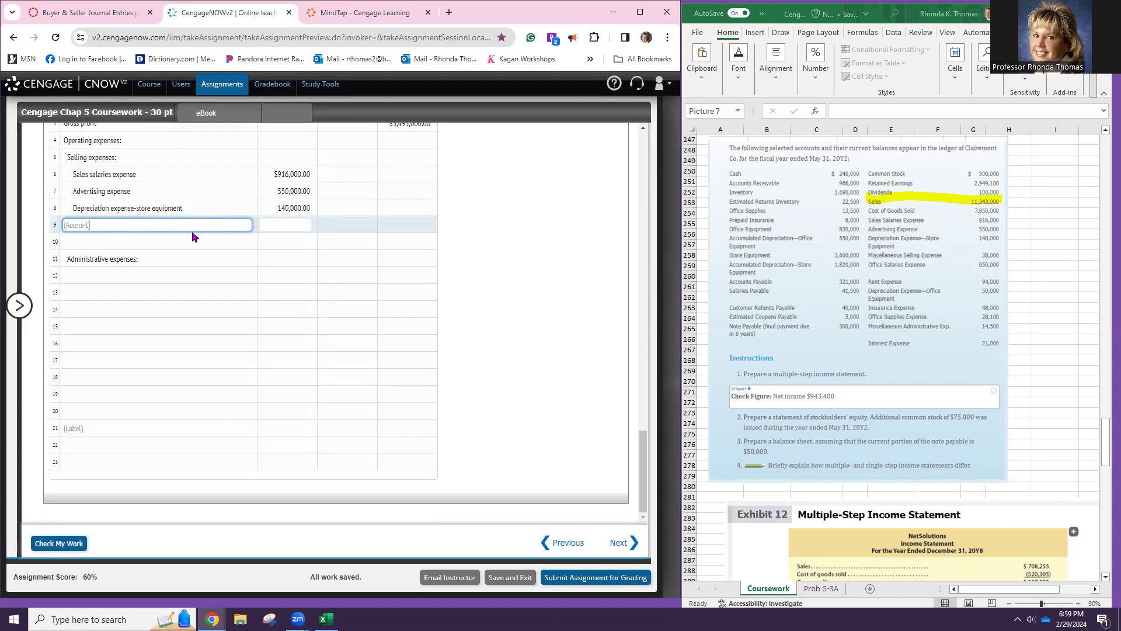
scroll(193, 234, "up", 10)
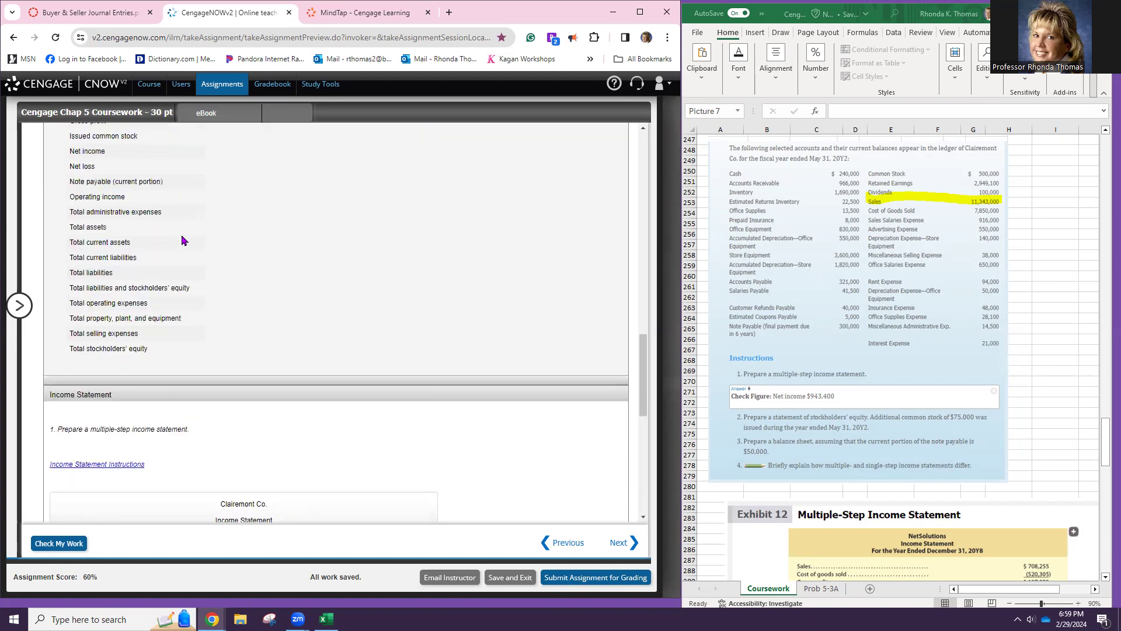
scroll(174, 236, "up", 12)
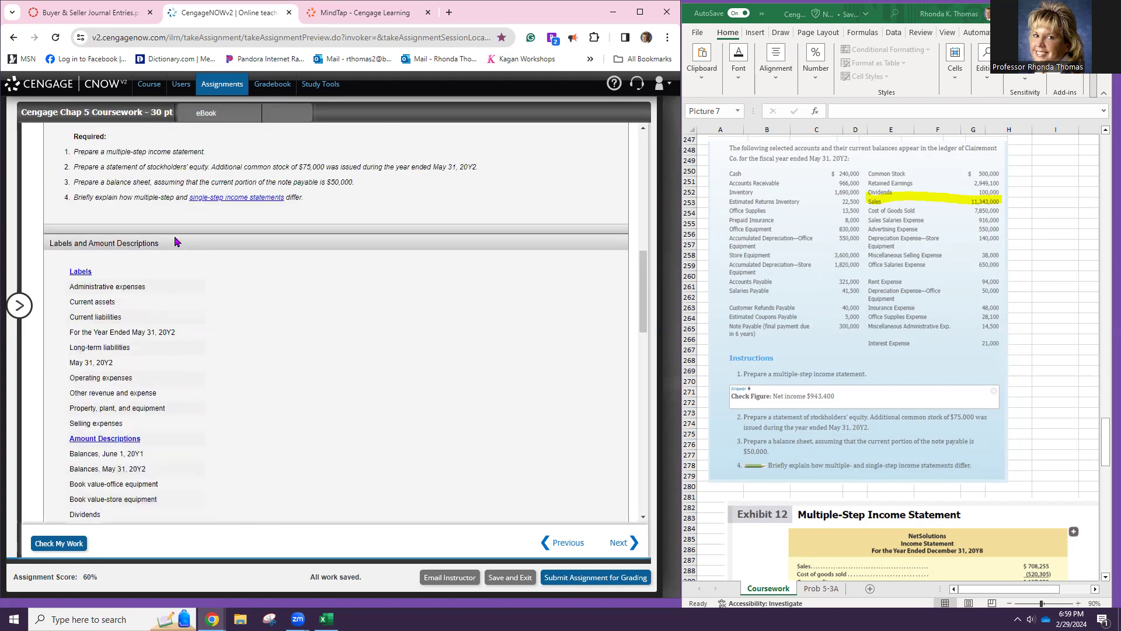
scroll(143, 257, "up", 3)
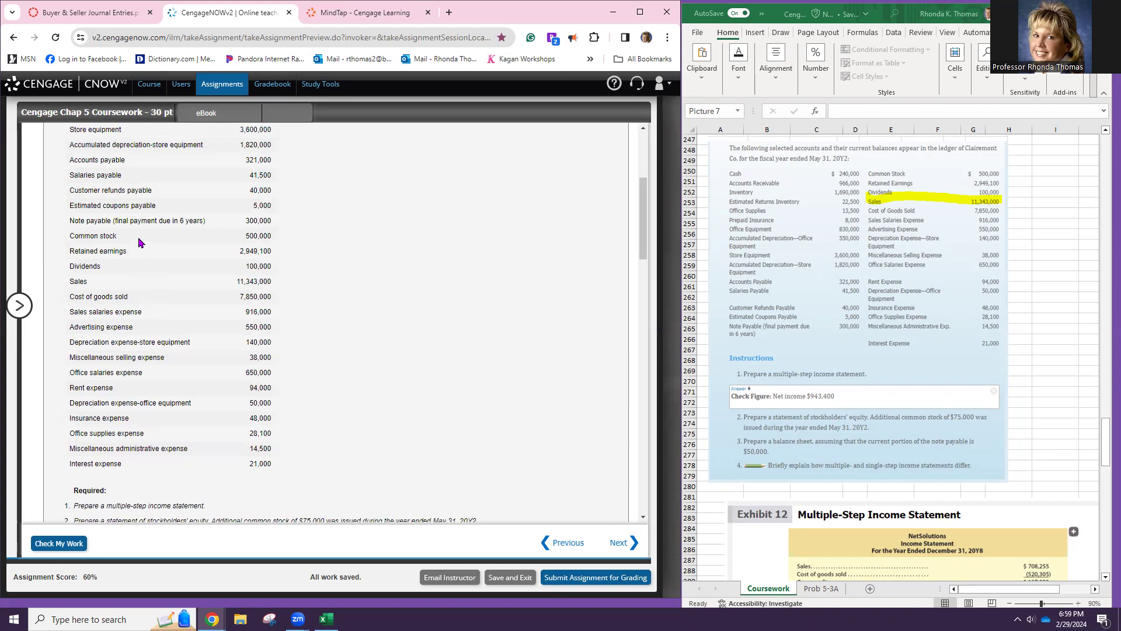
scroll(133, 275, "down", 4)
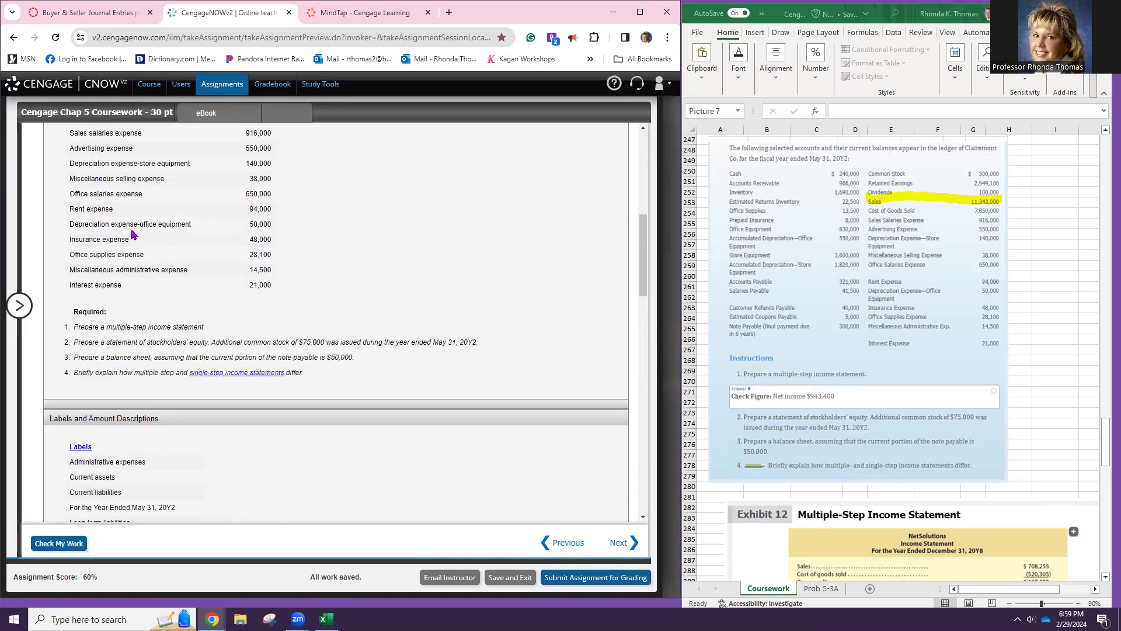
triple_click(125, 177)
key("ctrl+c")
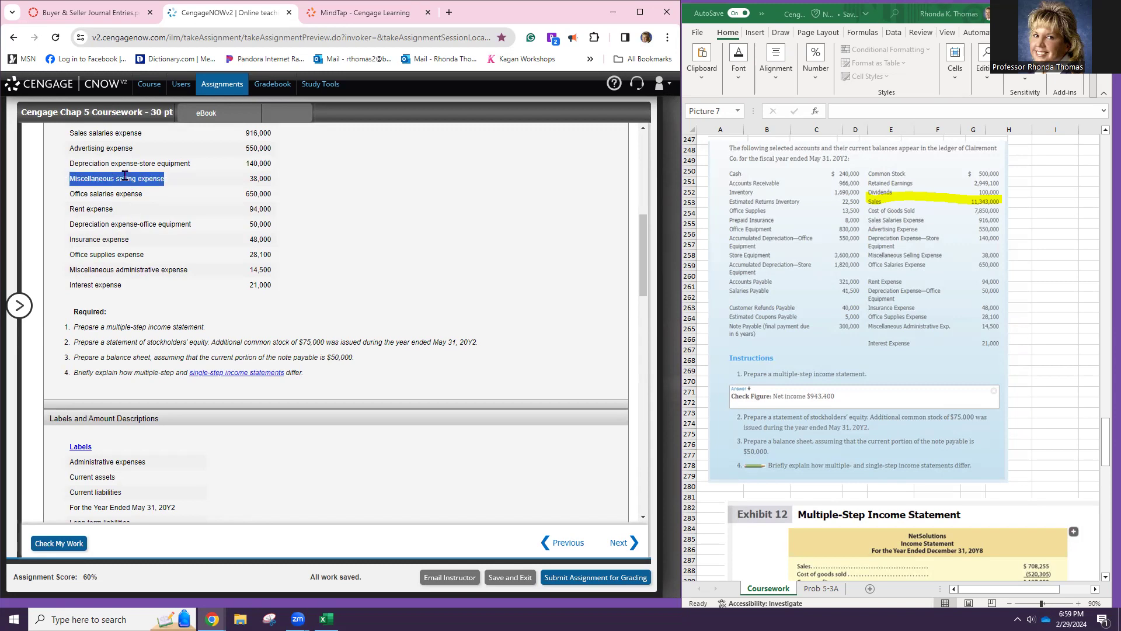
scroll(185, 258, "down", 15)
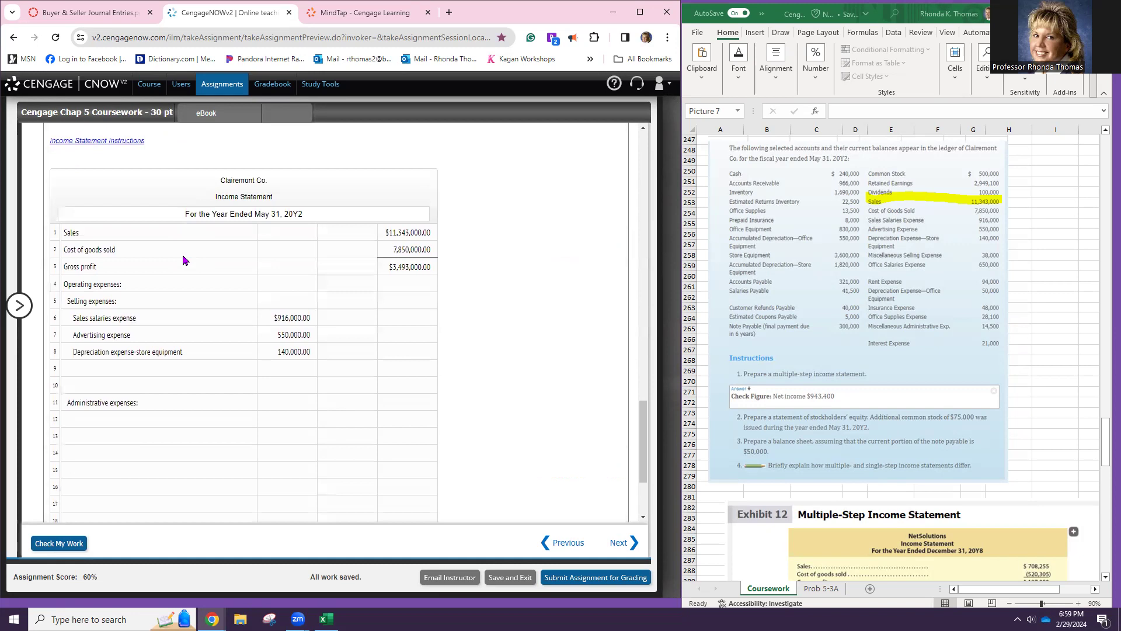
left_click(167, 222)
key("ctrl+v")
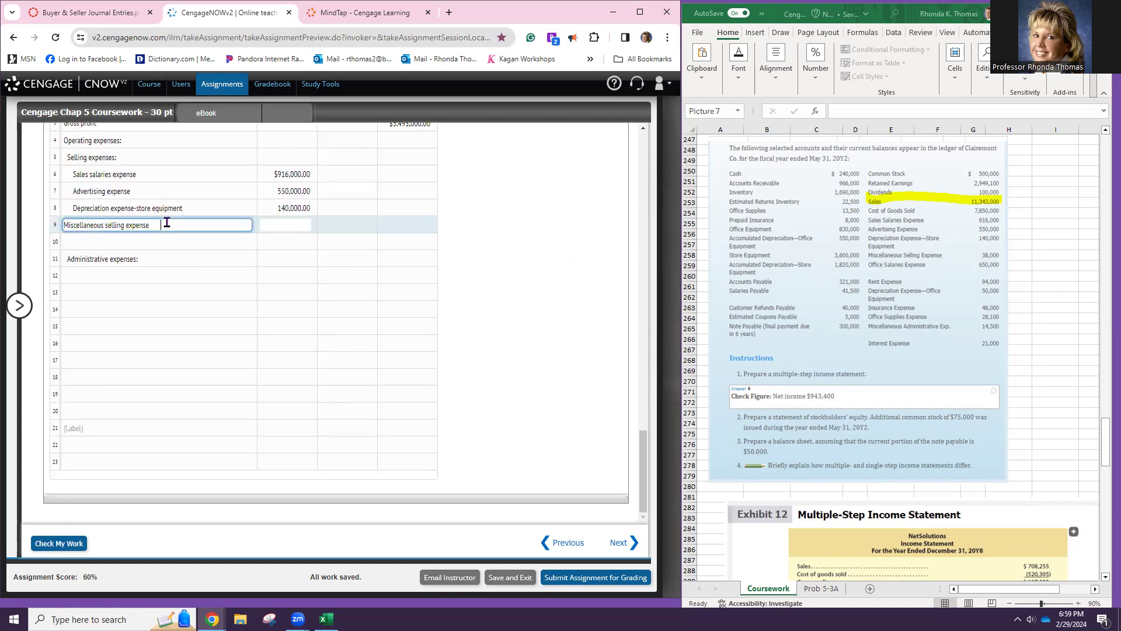
left_click(283, 225)
type("38,000")
key("Return")
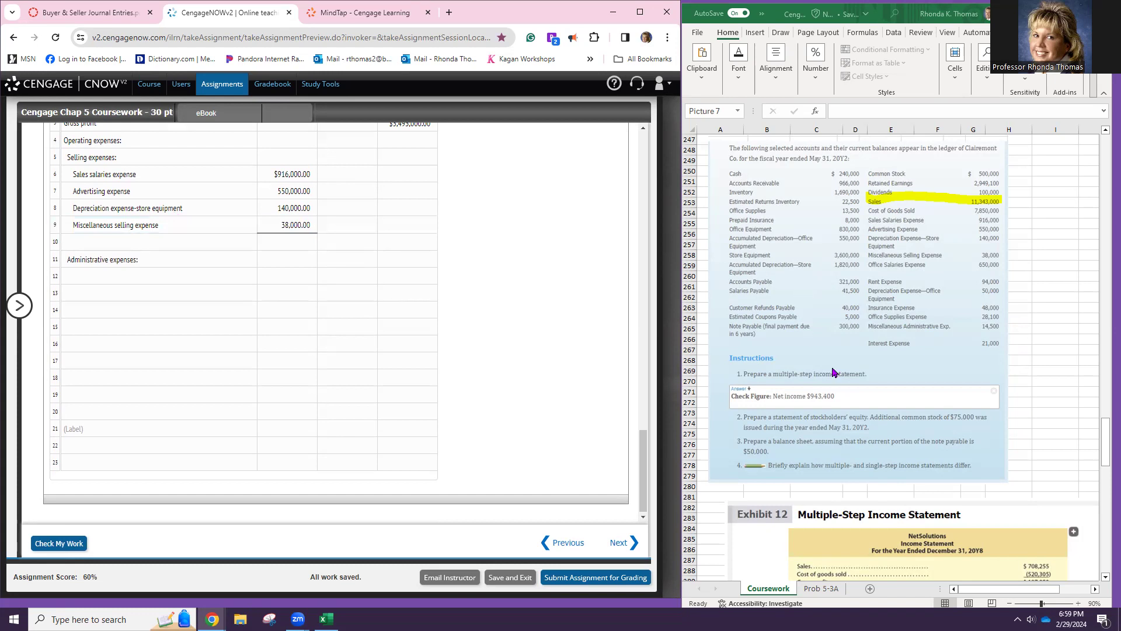
scroll(834, 373, "down", 6)
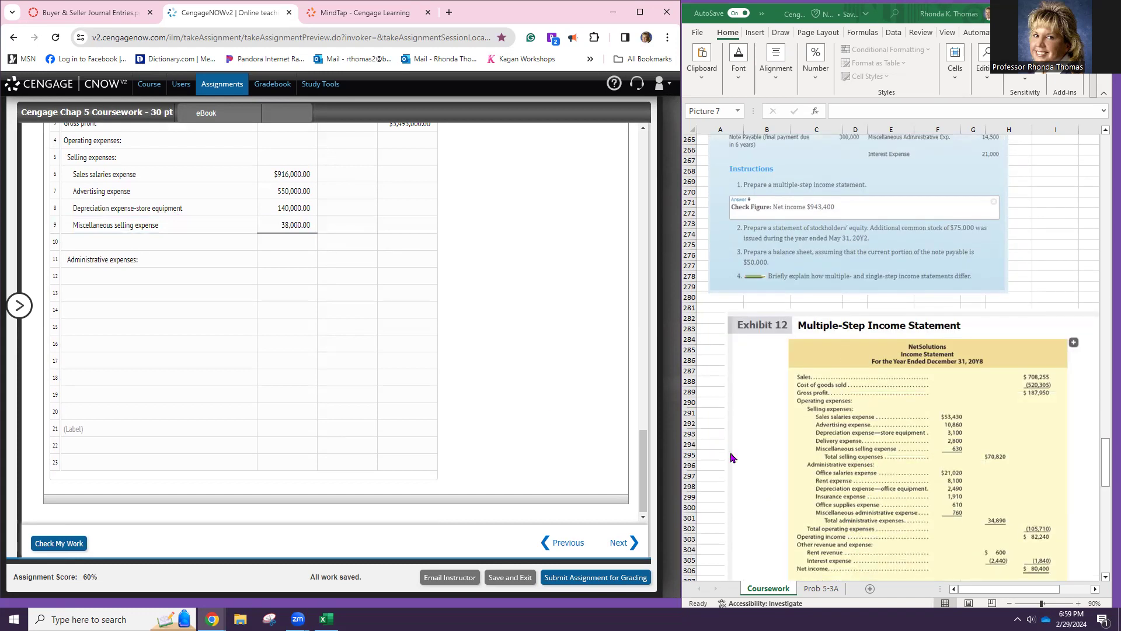
- Copy the Total selling expenses label from the Labels list into row 10
left_click(118, 241)
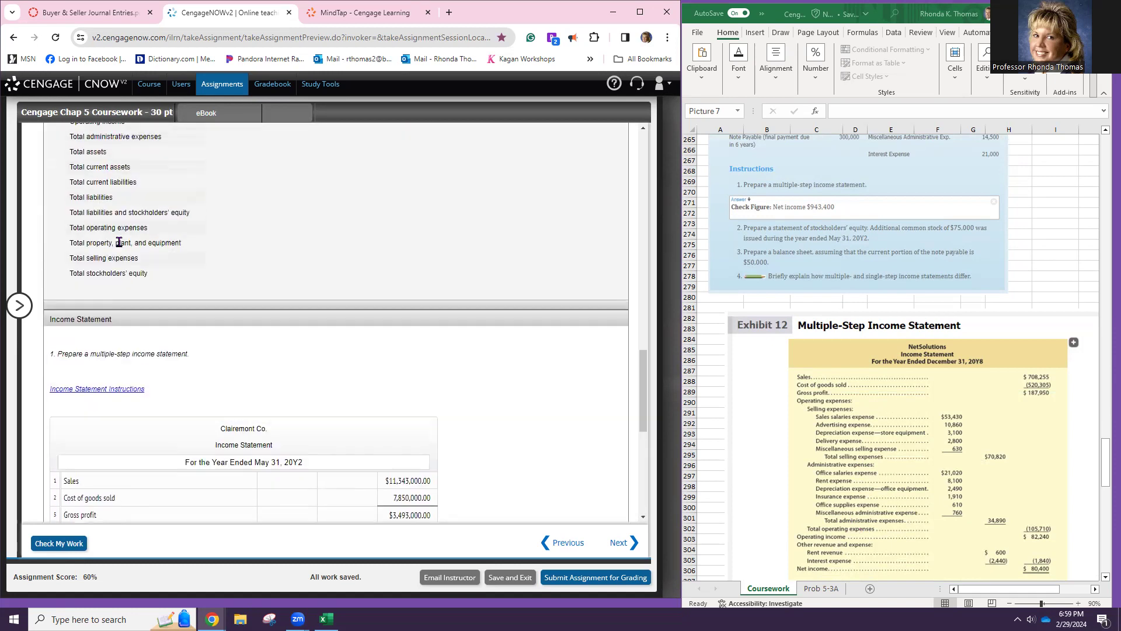
scroll(119, 241, "up", 4)
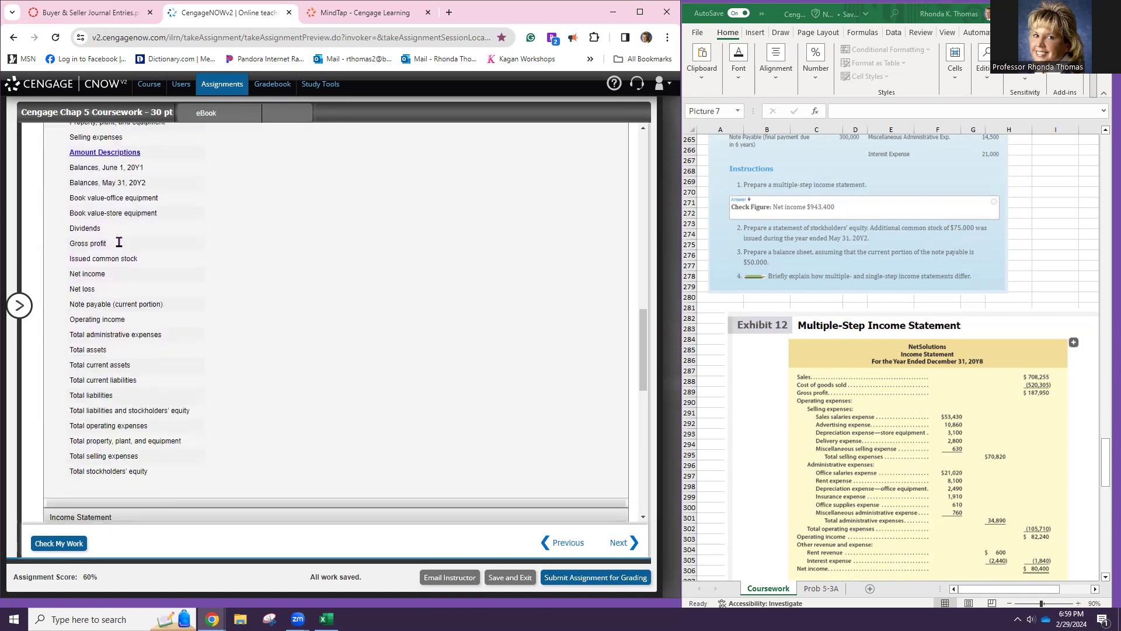
scroll(119, 241, "down", 1)
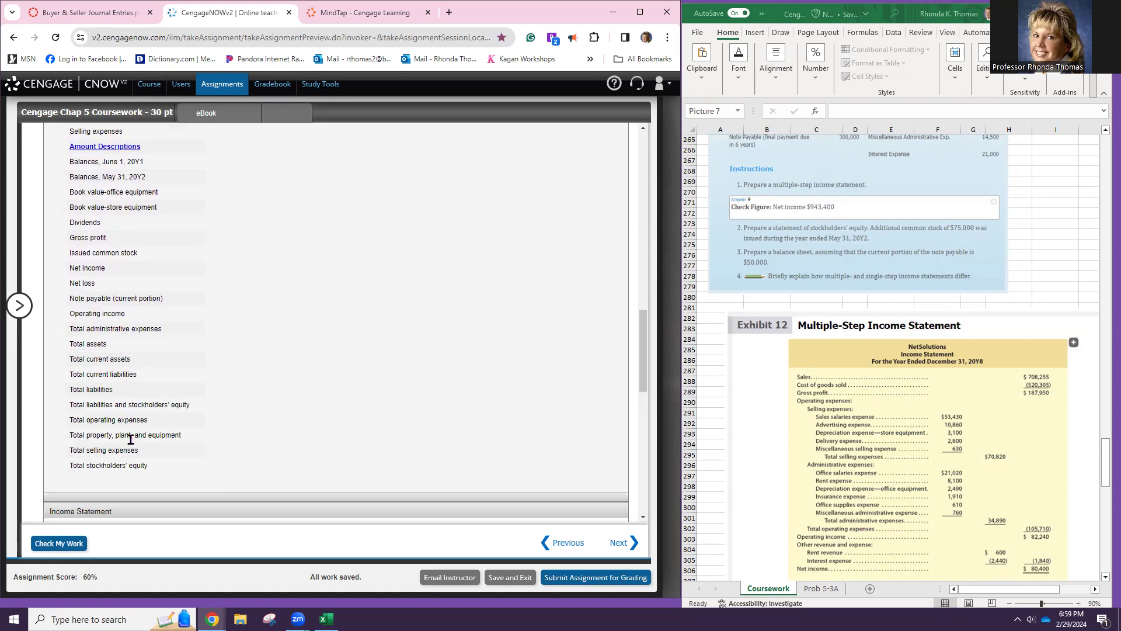
triple_click(102, 449)
key("ctrl+c")
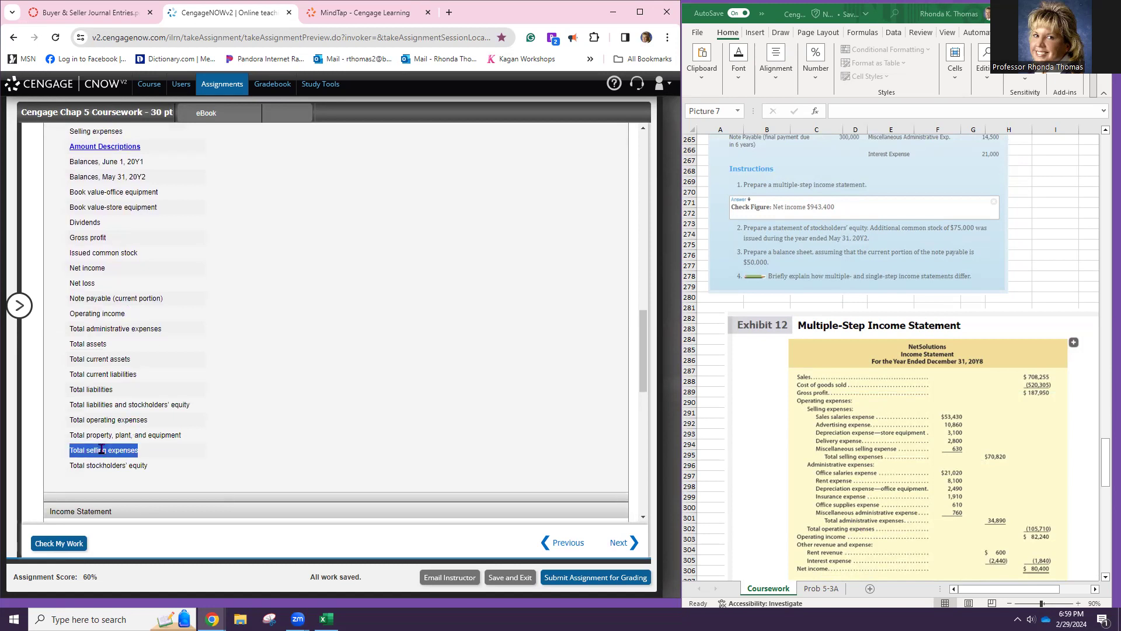
left_click(102, 449)
scroll(143, 270, "down", 3)
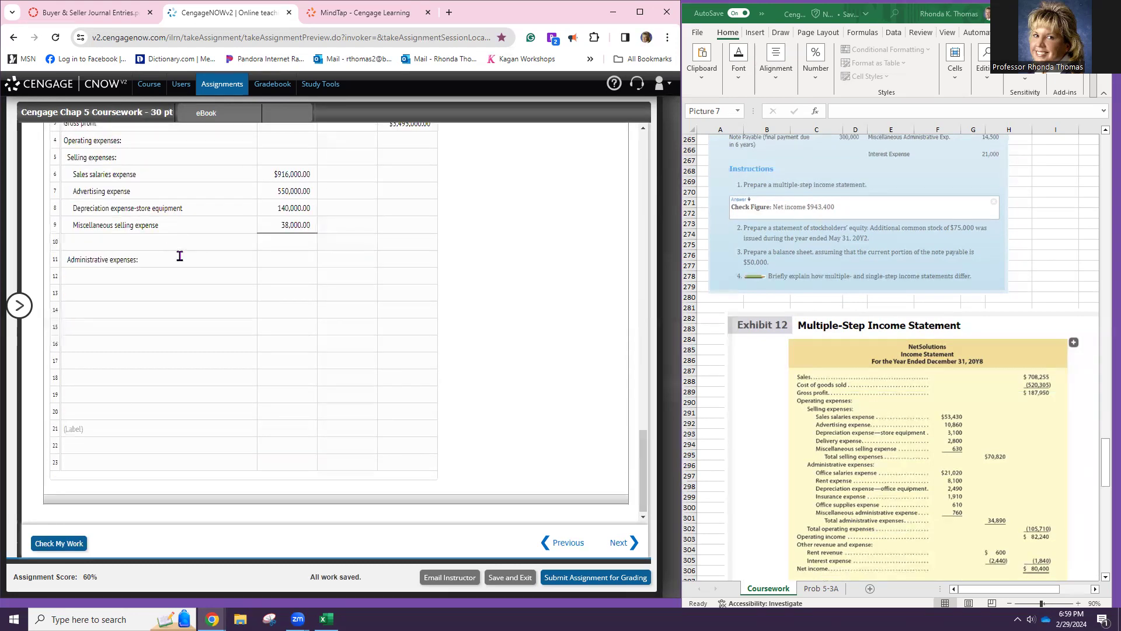
left_click(171, 239)
key("ctrl+v")
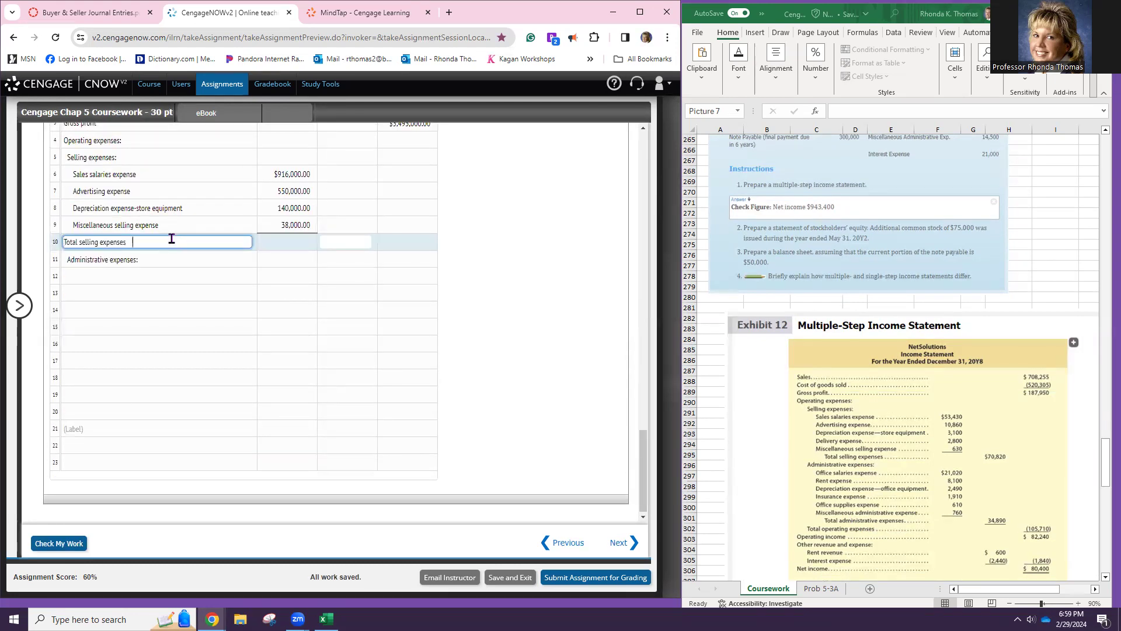
- Enter 1,644,000 as the total selling expenses amount
left_click(337, 243)
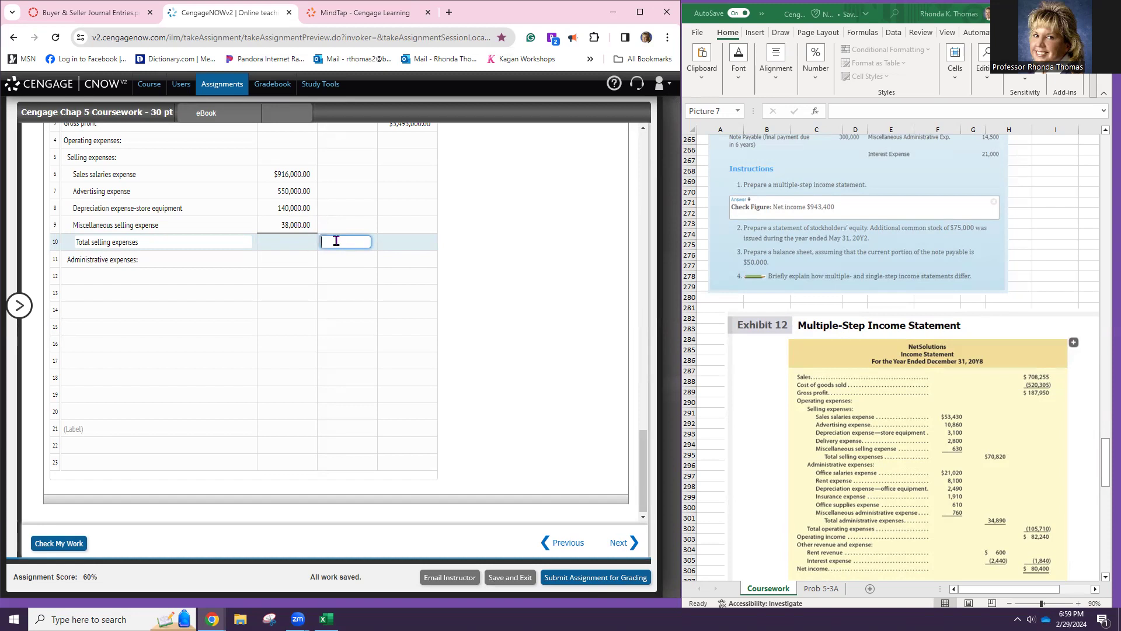
type("1,644,000.00")
key("Return")
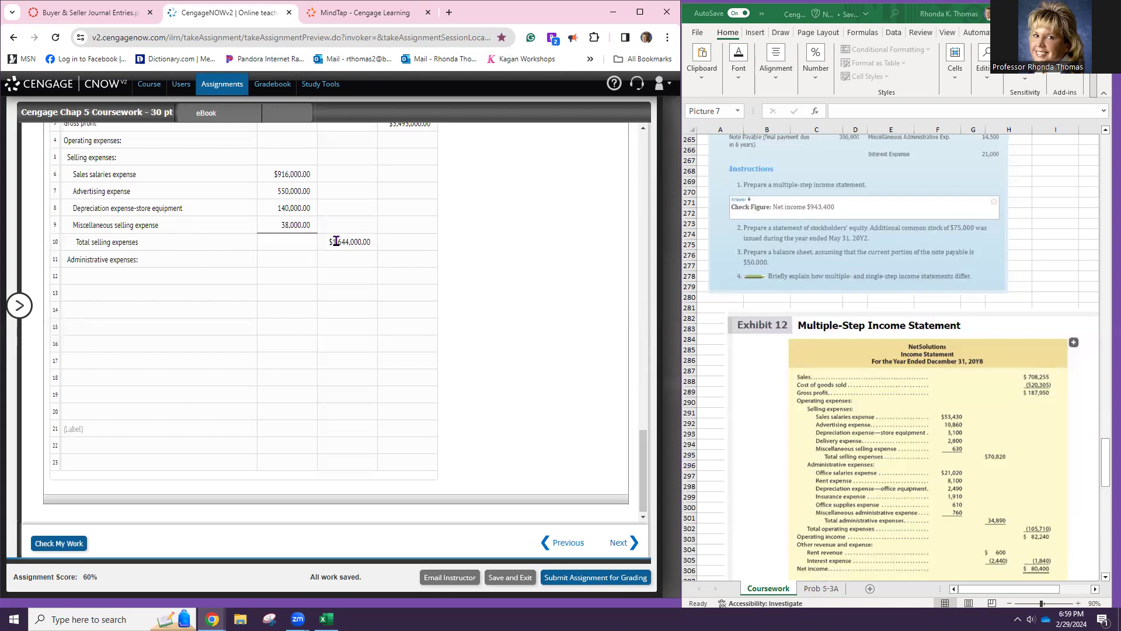
left_click(207, 276)
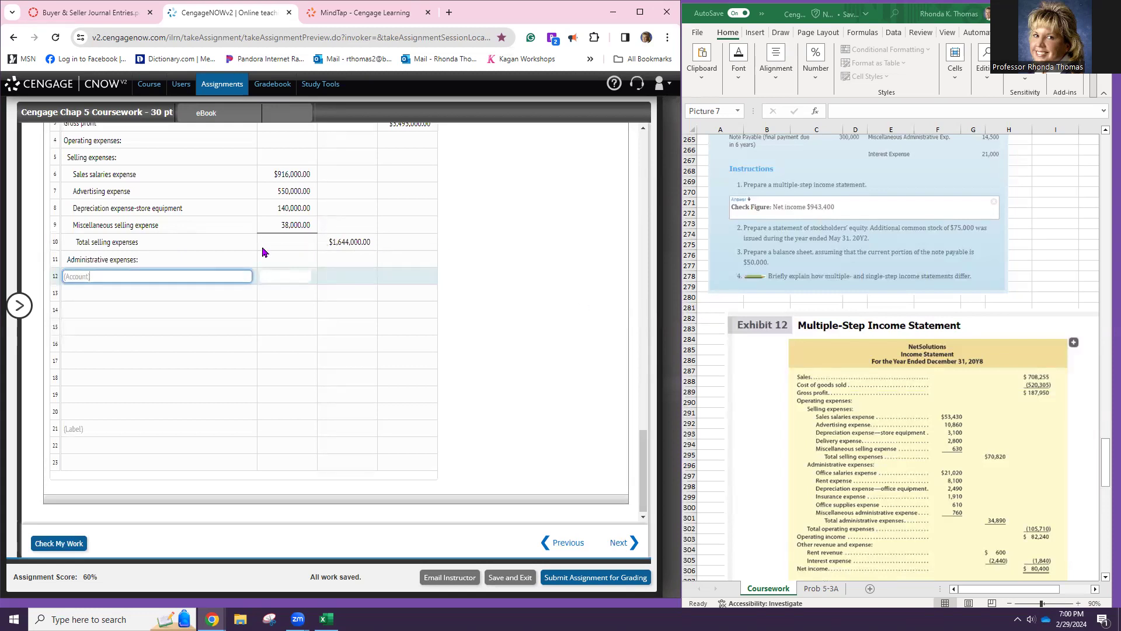
scroll(287, 257, "up", 6)
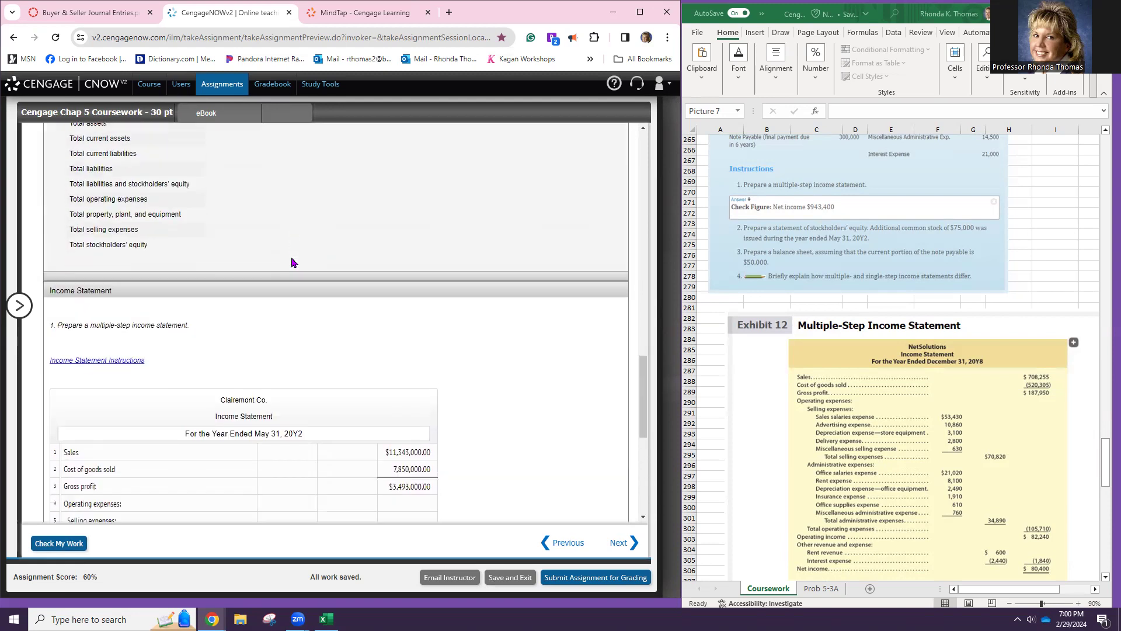
- Enter Office salaries expense 650,000 and Rent expense 94,000 on rows 12–13
scroll(292, 262, "up", 15)
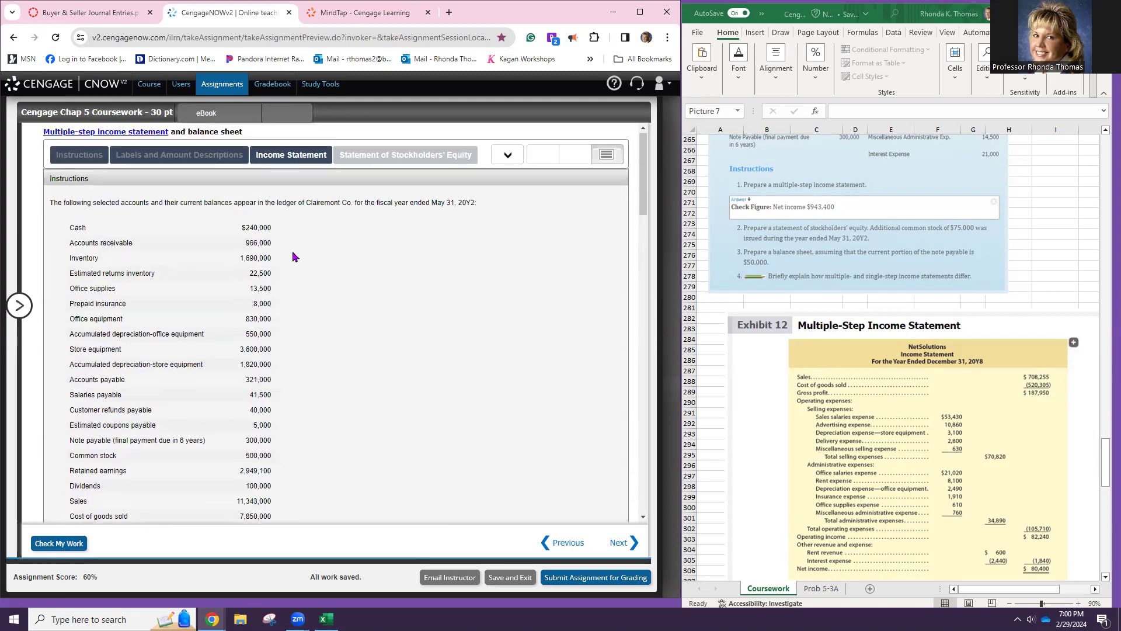
scroll(293, 257, "down", 6)
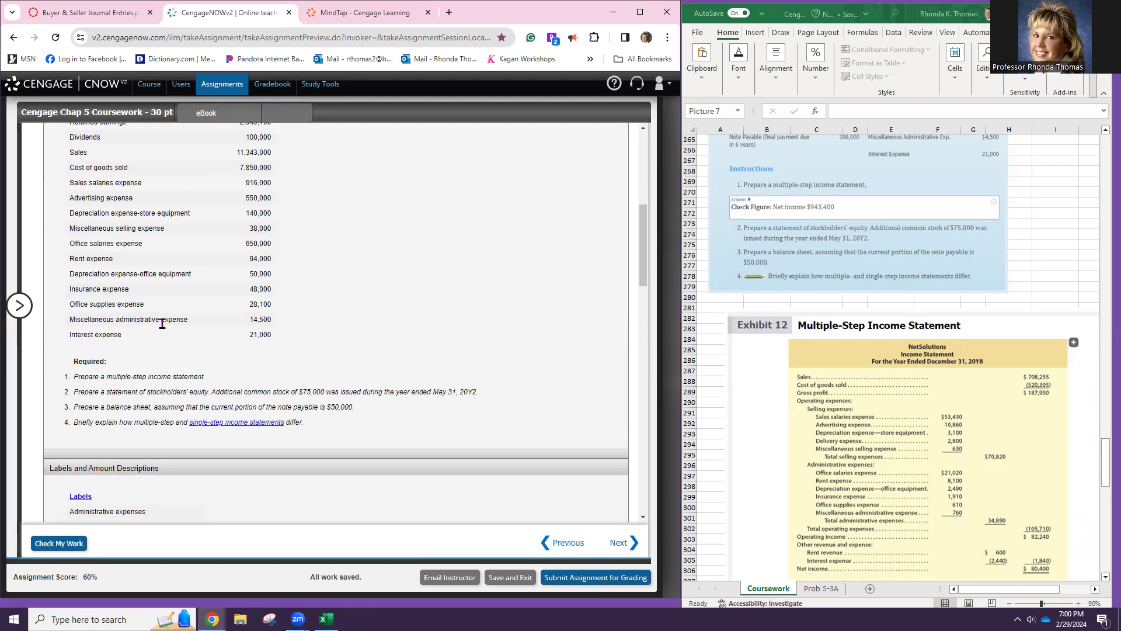
double_click(123, 247)
triple_click(109, 248)
key("ctrl+c")
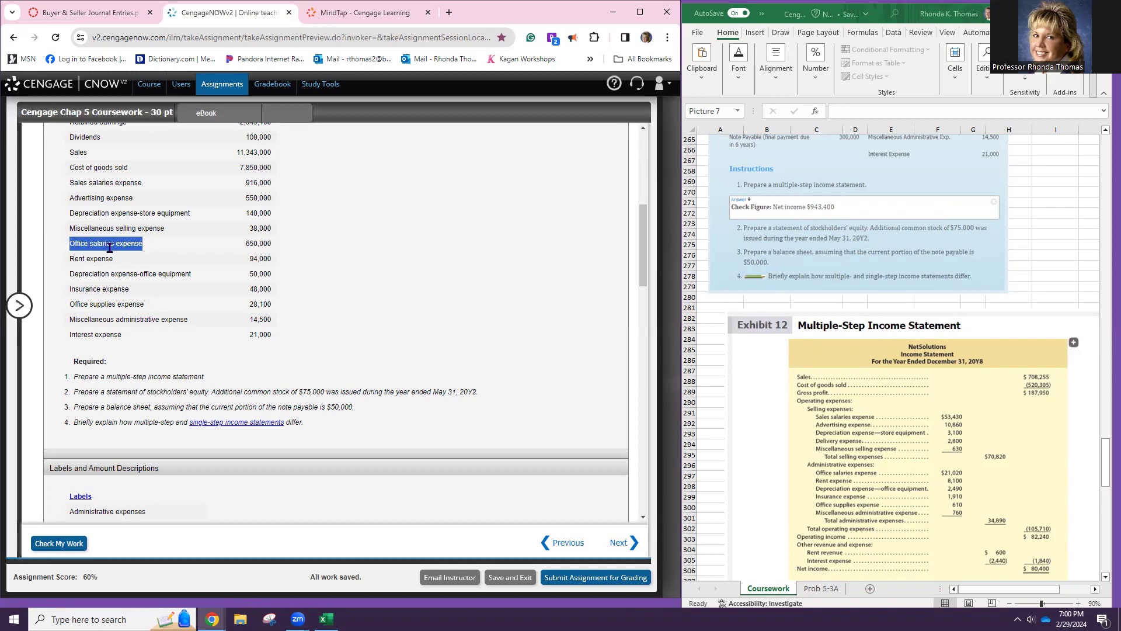
scroll(145, 288, "down", 15)
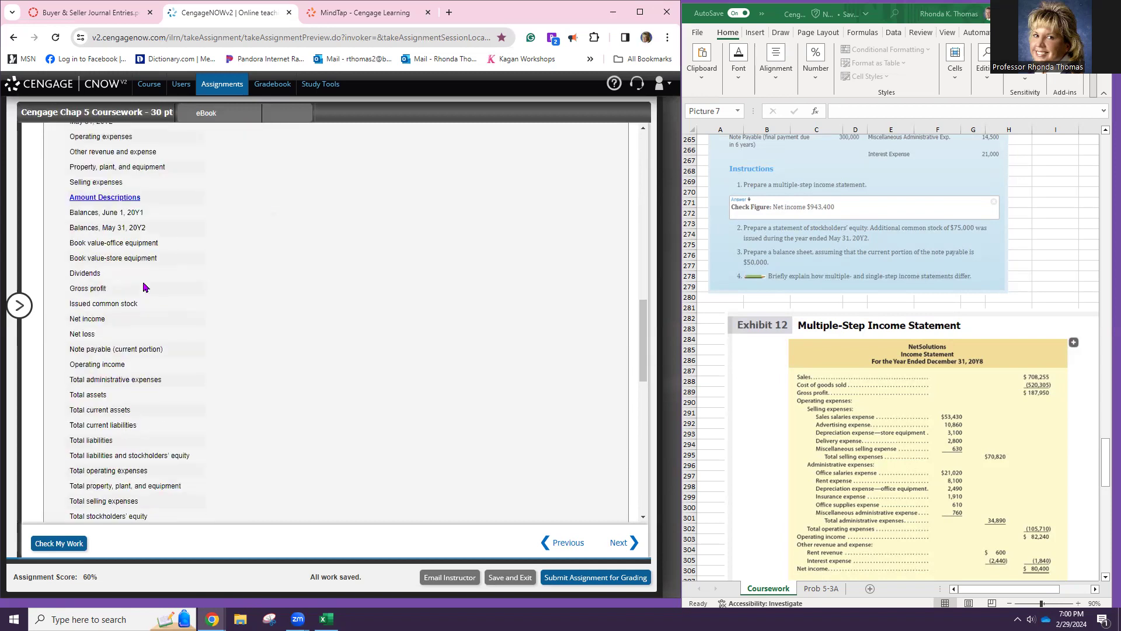
left_click(149, 272)
key("ctrl+v")
left_click(298, 275)
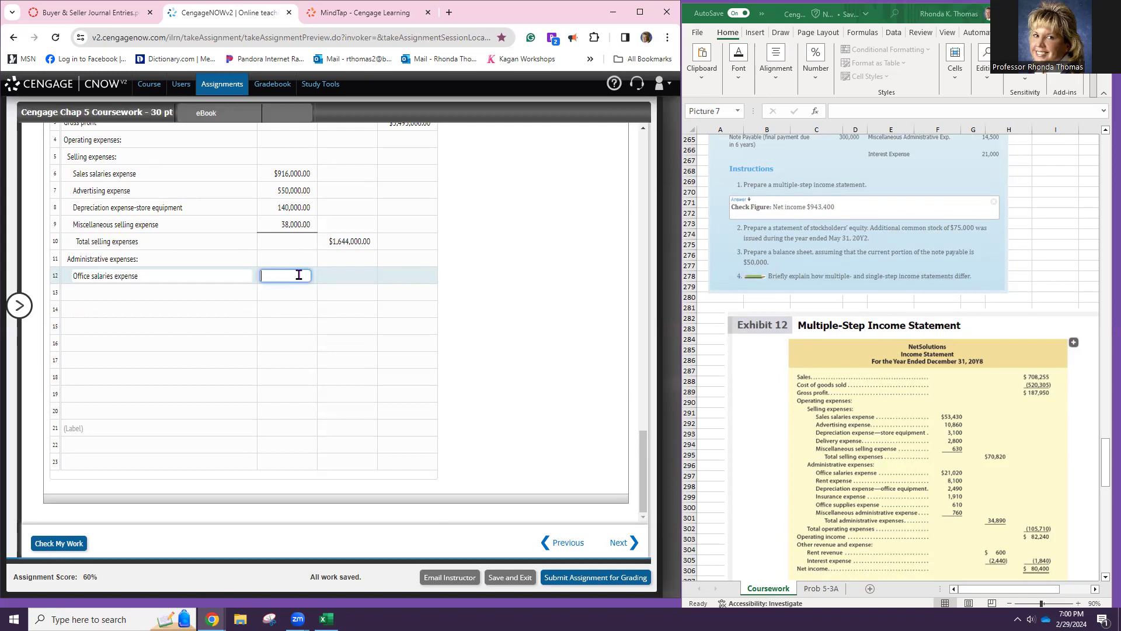
type("650,000")
left_click(173, 293)
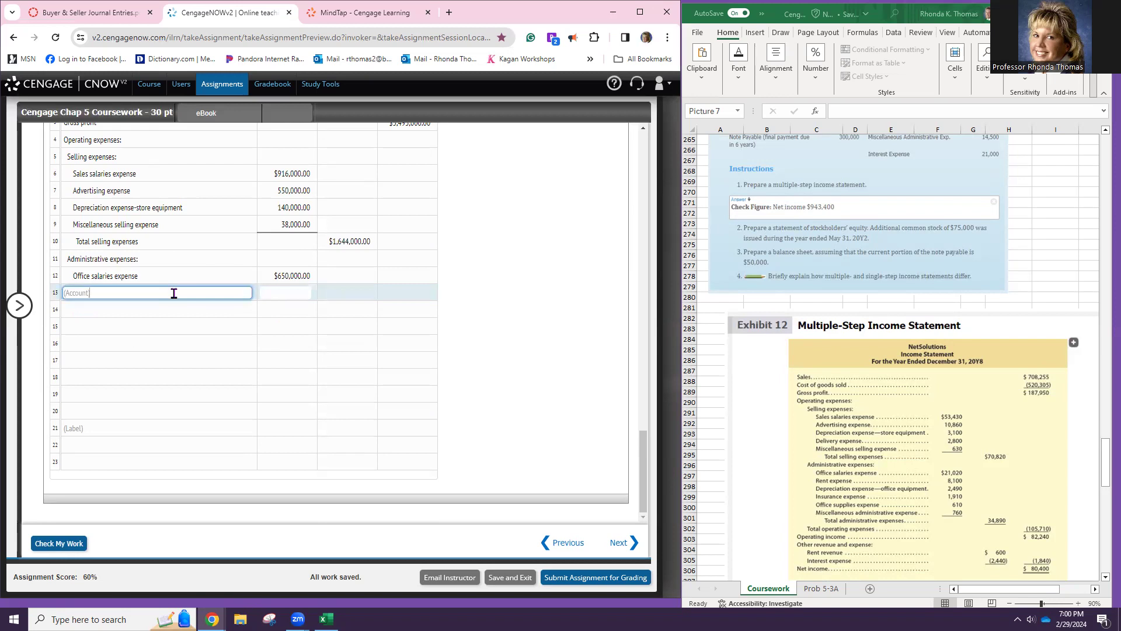
type("REnt Expense")
key("Tab")
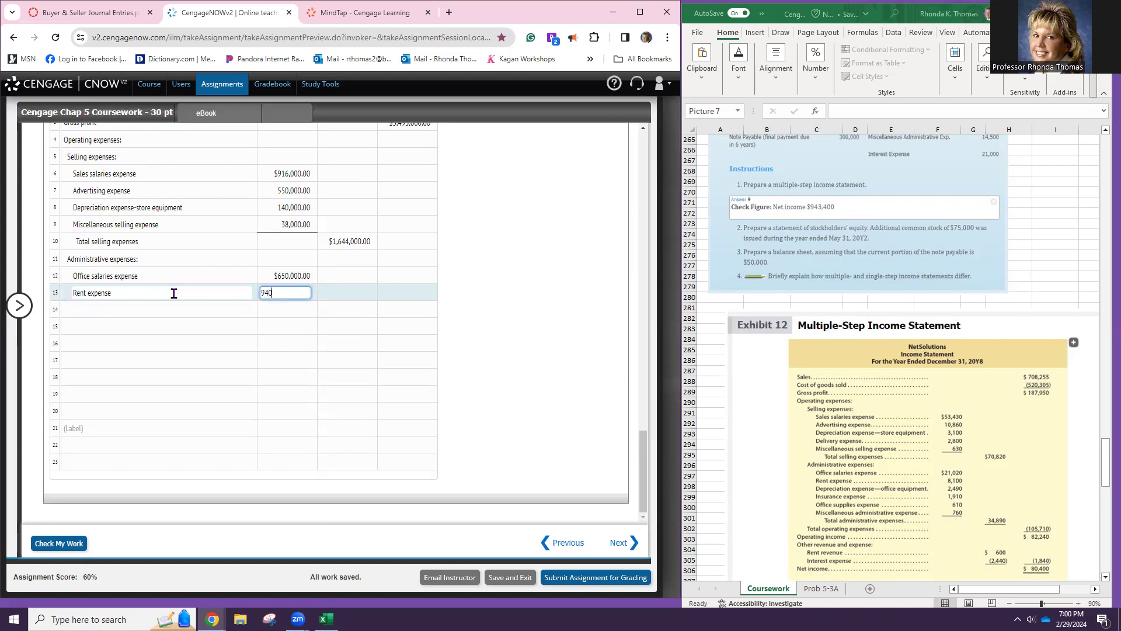
key("Return")
- Enter Depreciation expense–office equipment of 50,000 on row 14
left_click(171, 309)
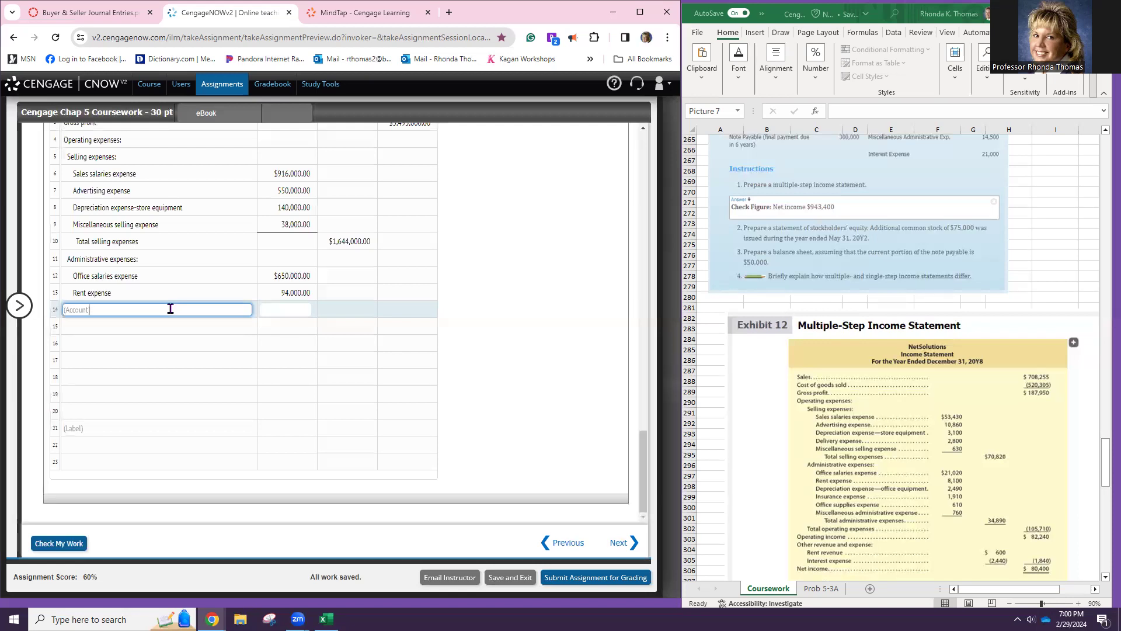
scroll(170, 308, "up", 1)
scroll(170, 309, "up", 10)
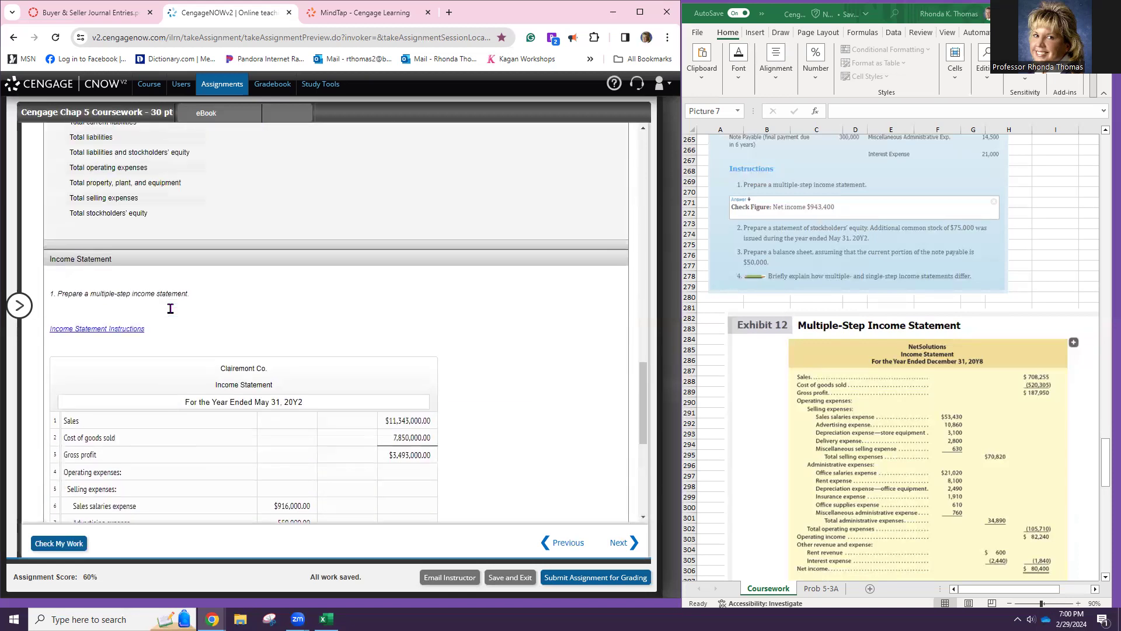
scroll(170, 308, "up", 5)
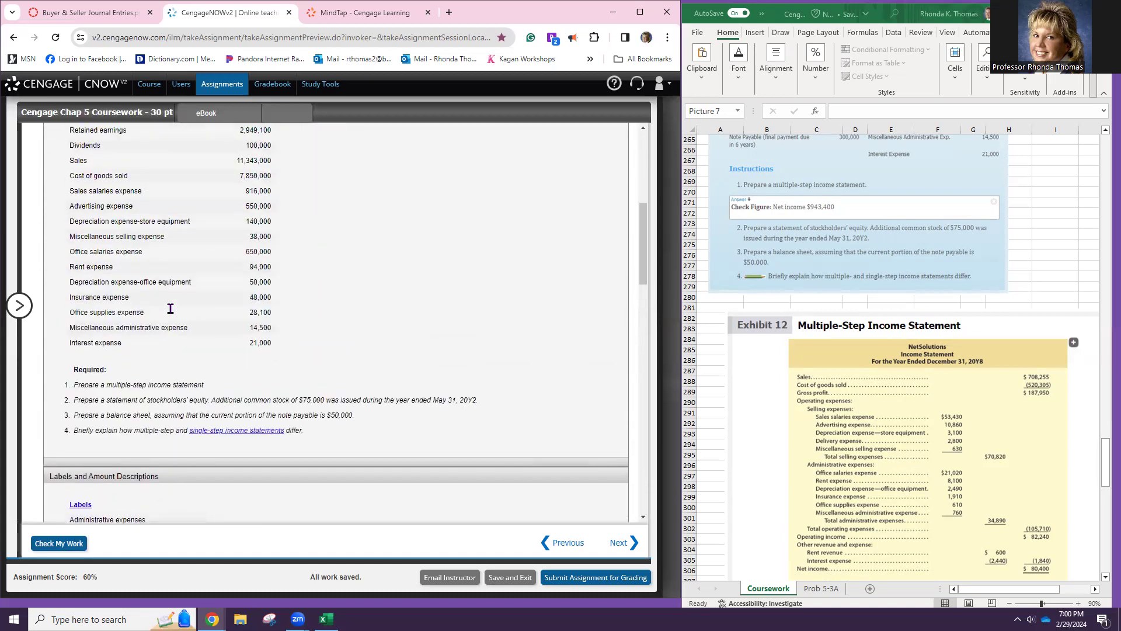
triple_click(141, 280)
key("ctrl+c")
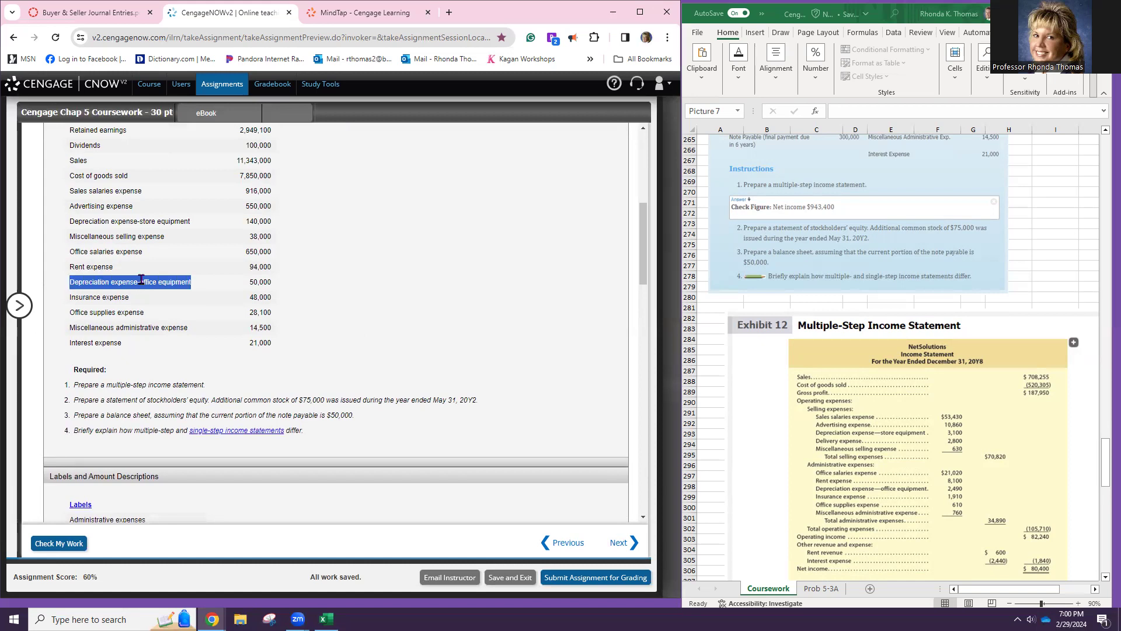
scroll(169, 305, "down", 15)
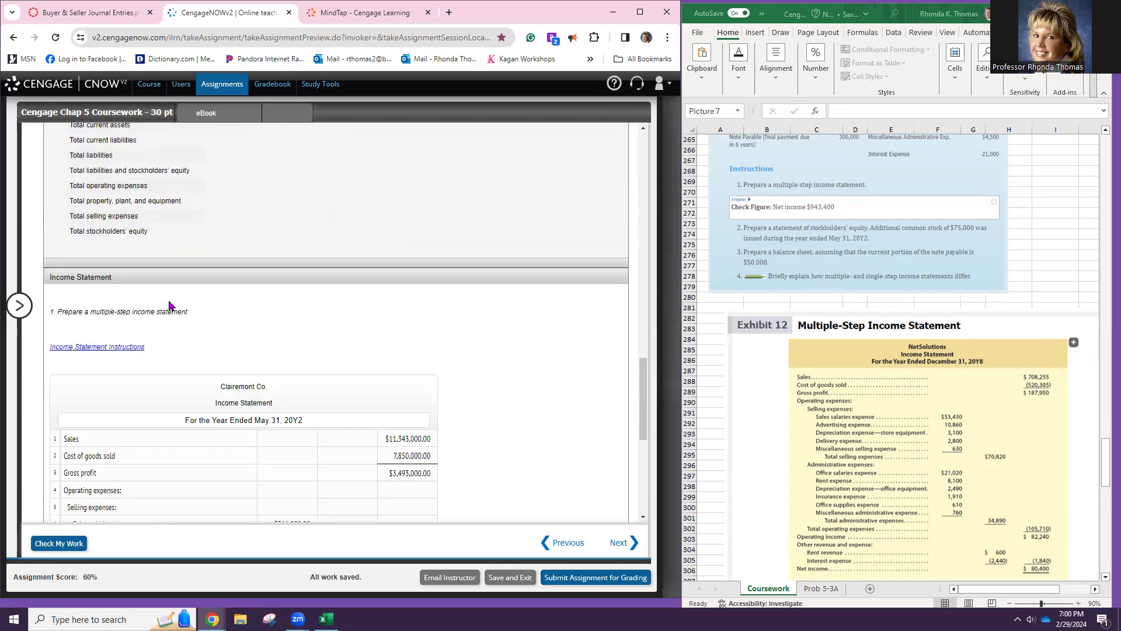
scroll(175, 310, "down", 5)
left_click(197, 365)
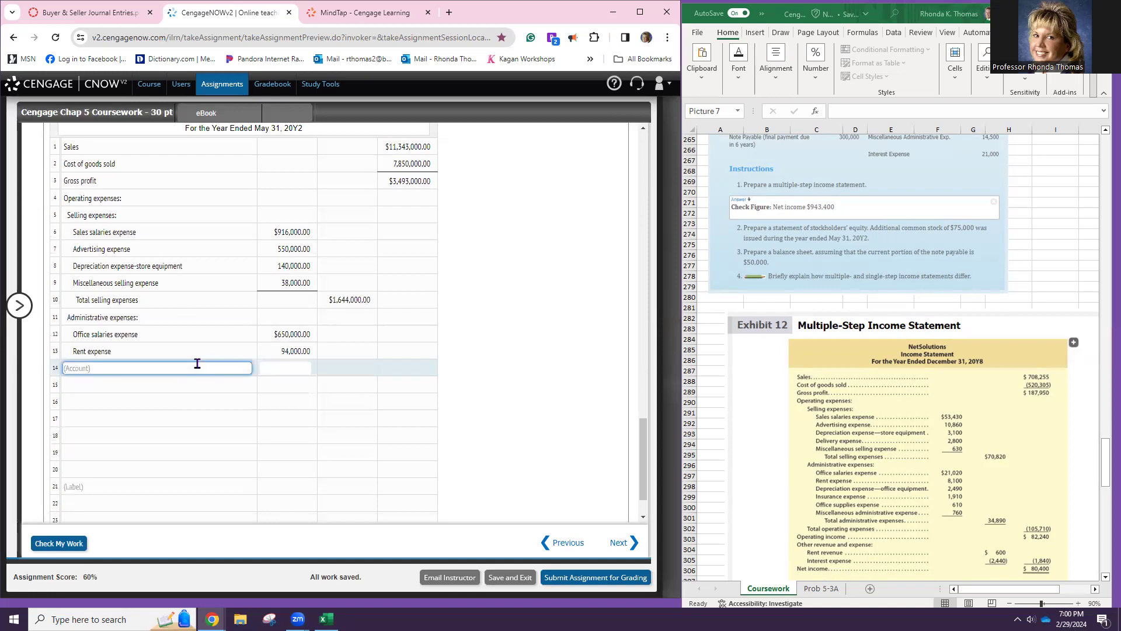
key("ctrl+v")
left_click(274, 368)
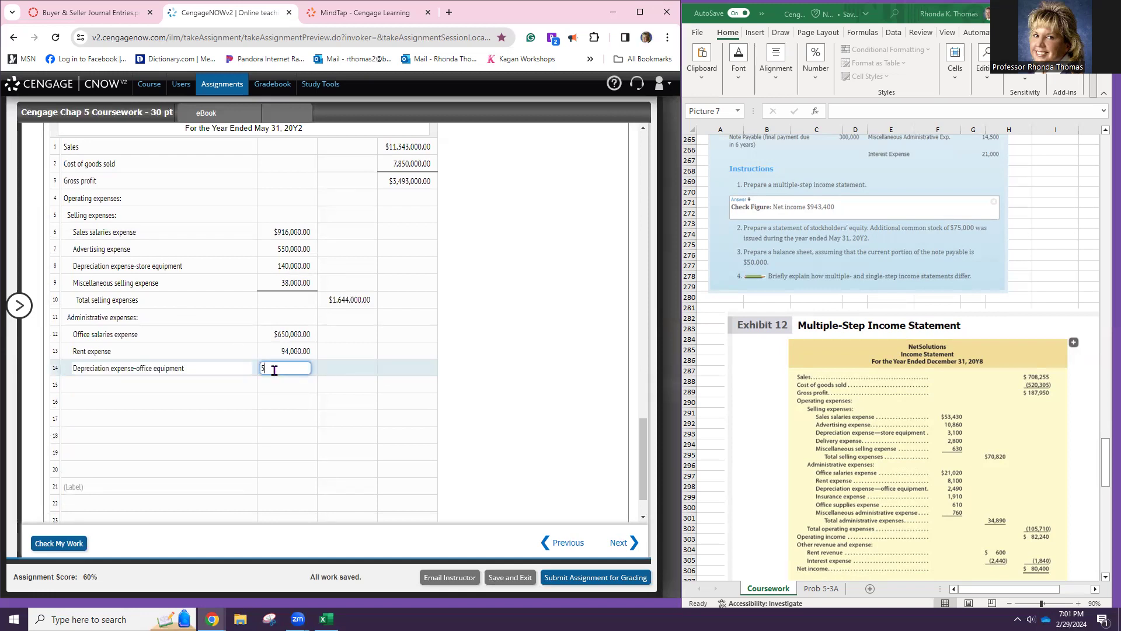
key("Tab")
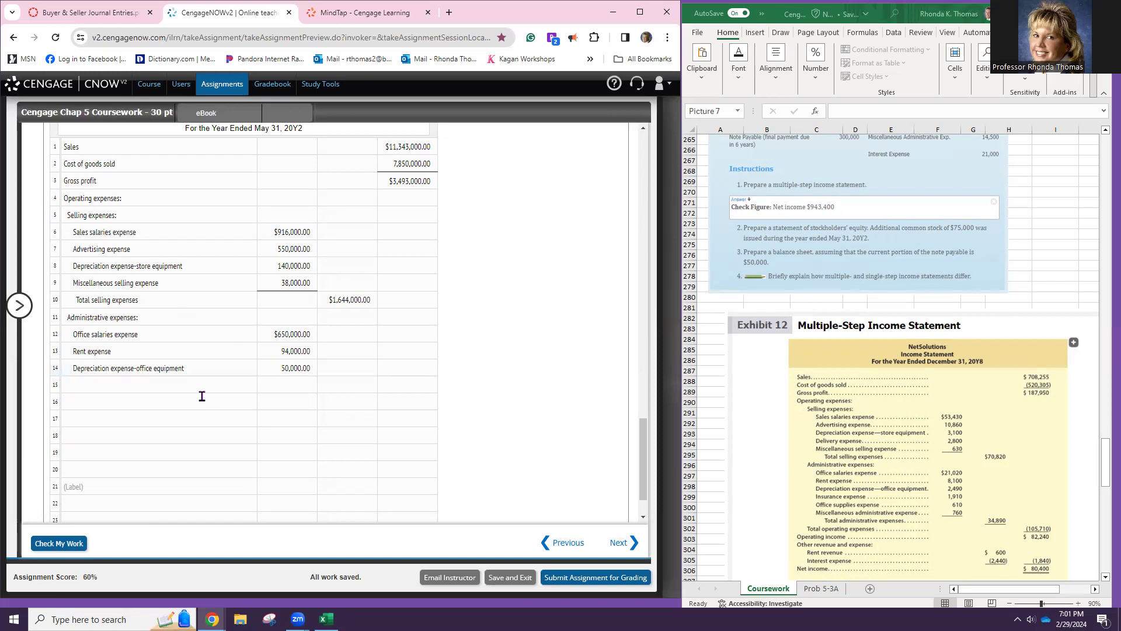
- Enter Insurance expense 48,000 and Office supplies expense 28,100 on rows 15–16
left_click(196, 382)
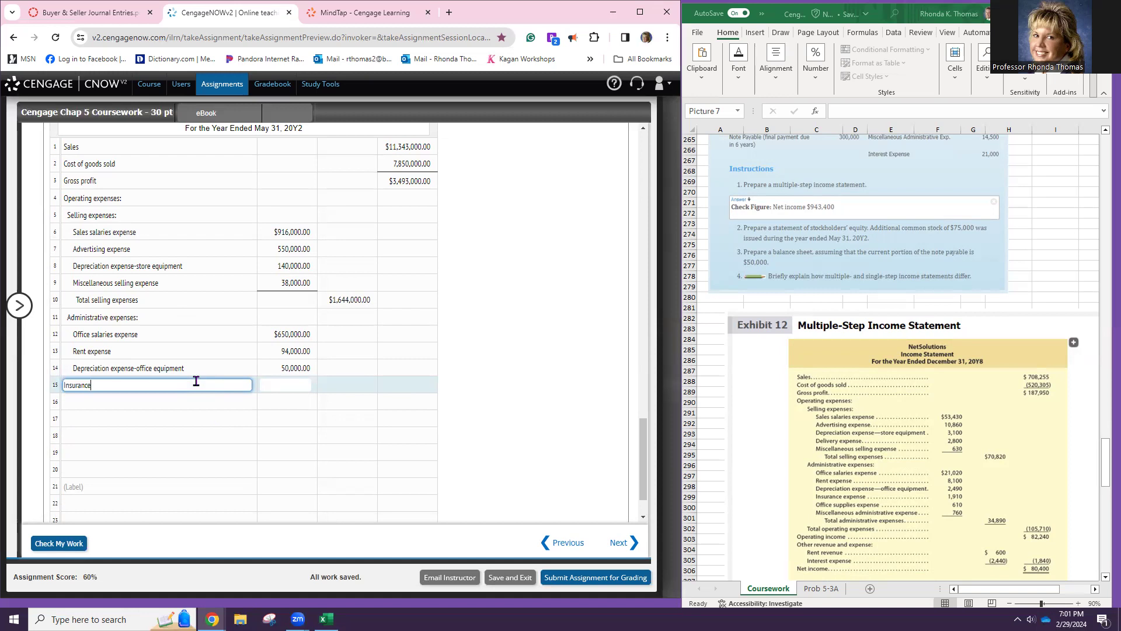
type("xpens")
key("Tab")
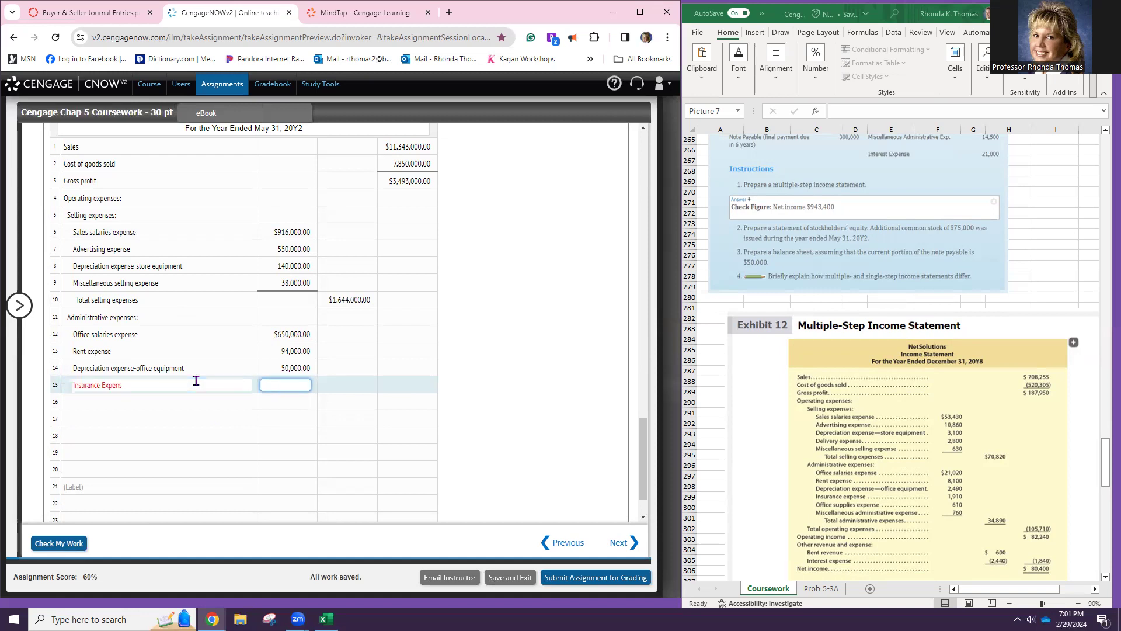
left_click(153, 386)
type("e")
key("Tab")
type("48,000")
key("Return")
left_click(145, 397)
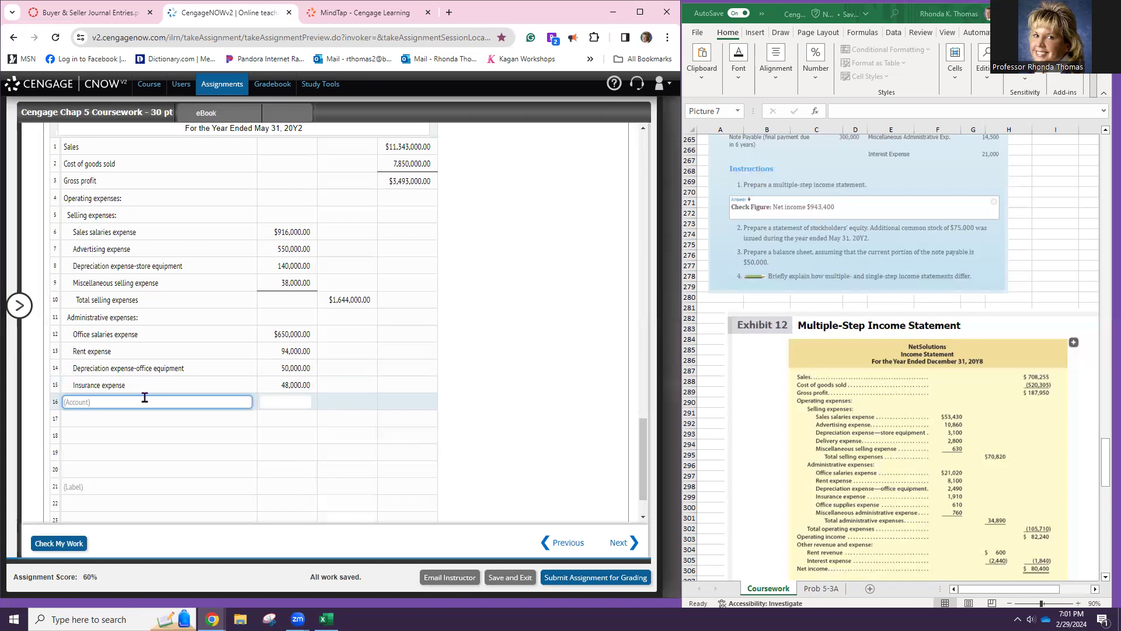
type("Office supplies expense")
key("Tab")
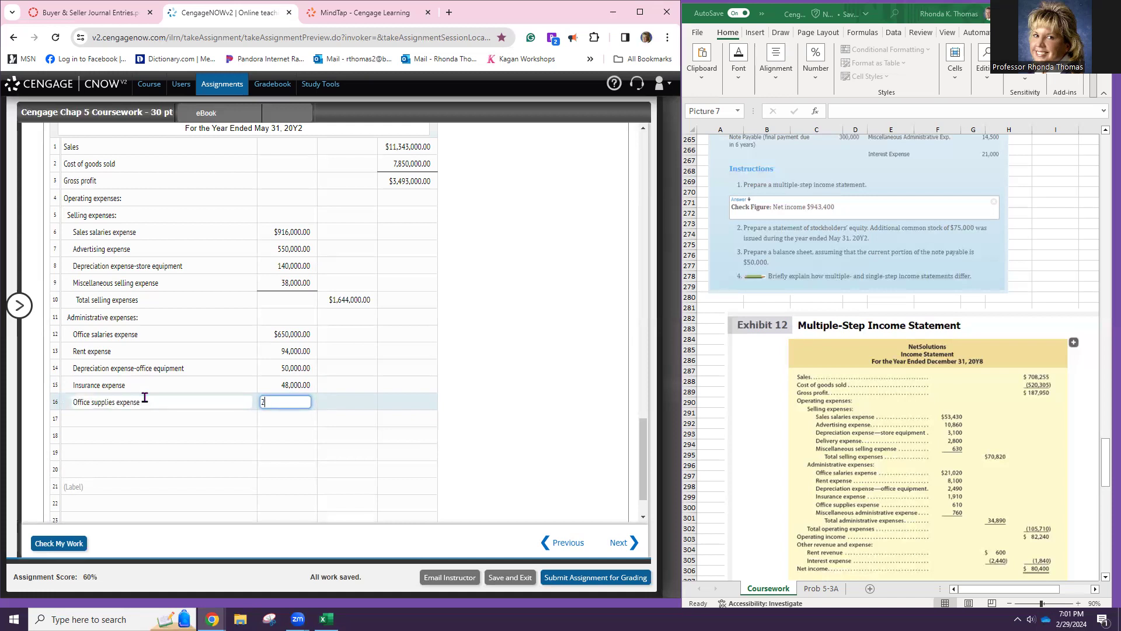
type("28,100")
key("Tab")
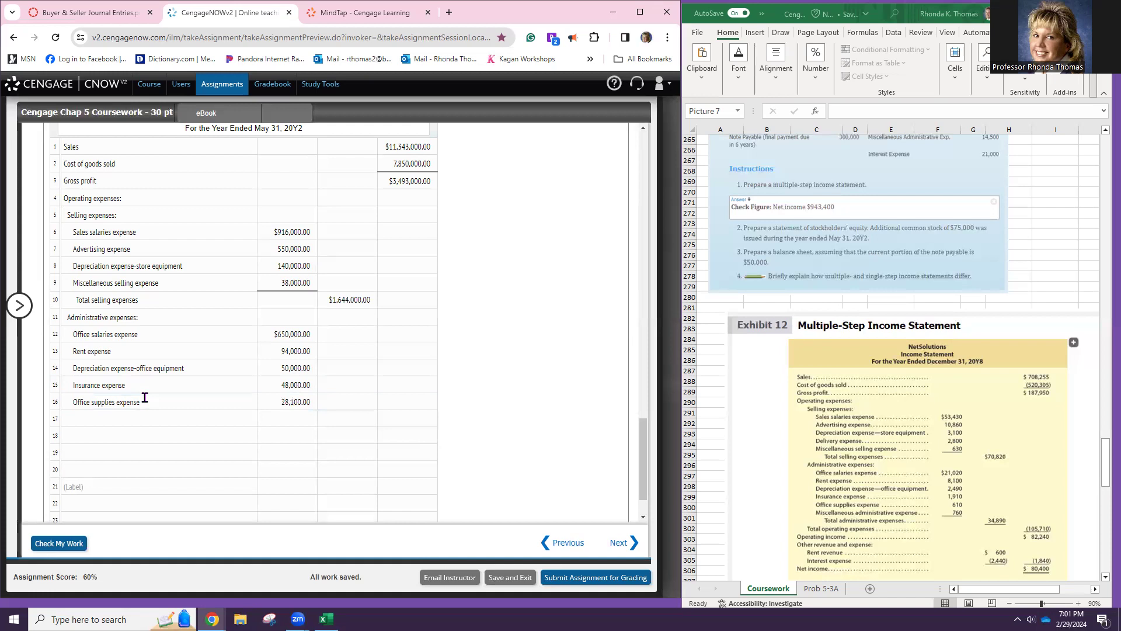
scroll(824, 257, "up", 5)
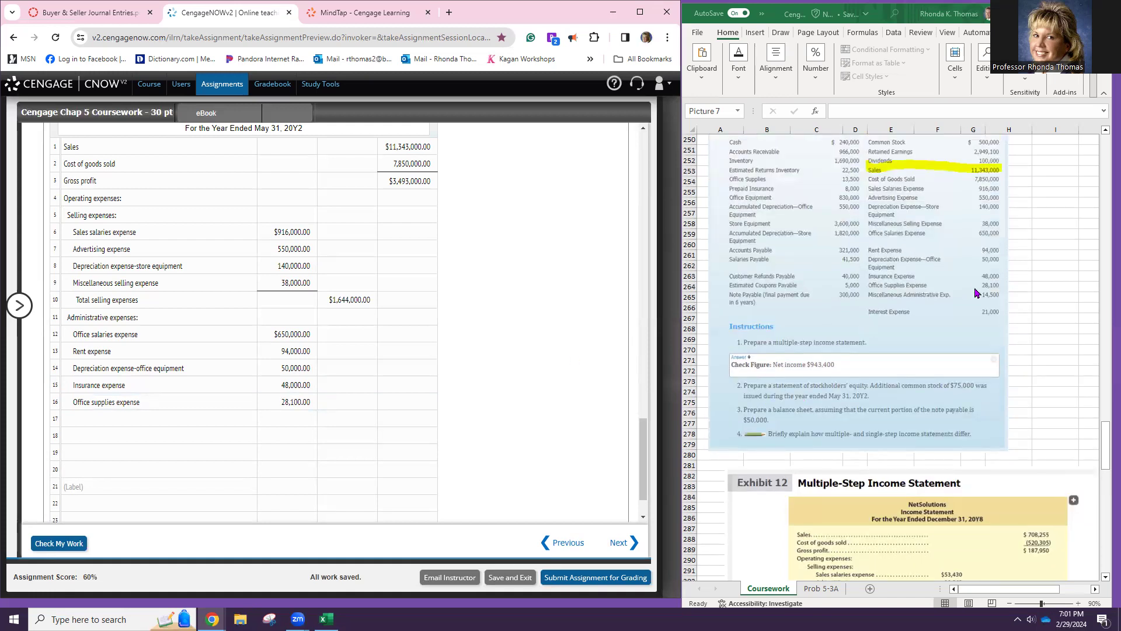
- Enter Miscellaneous administrative expense of 14,500 on row 17
scroll(942, 262, "up", 3)
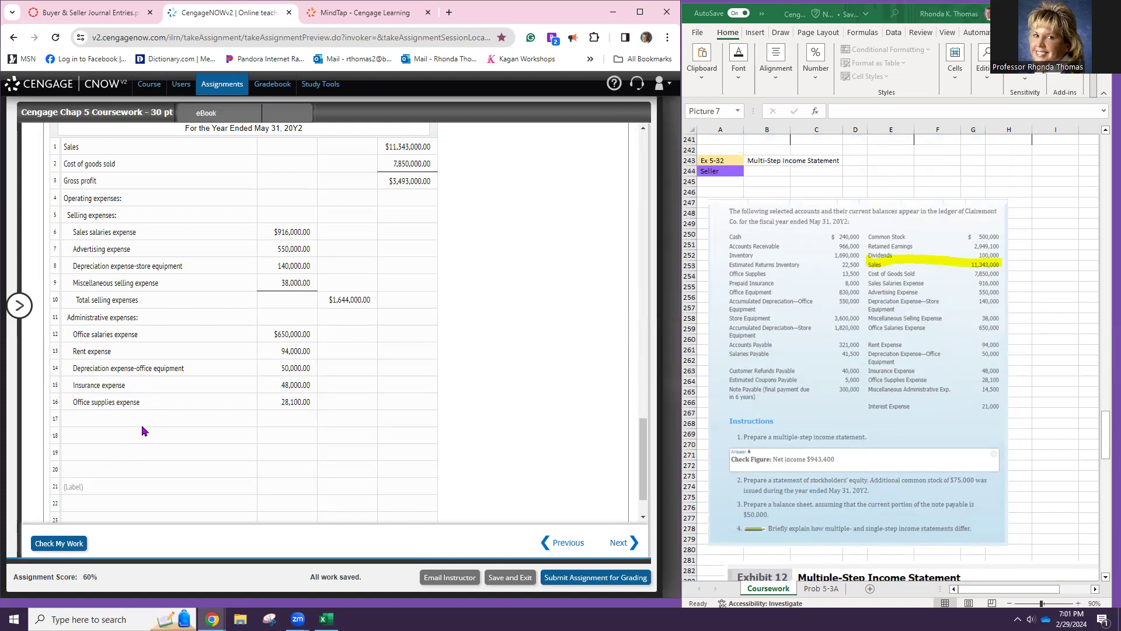
left_click(157, 413)
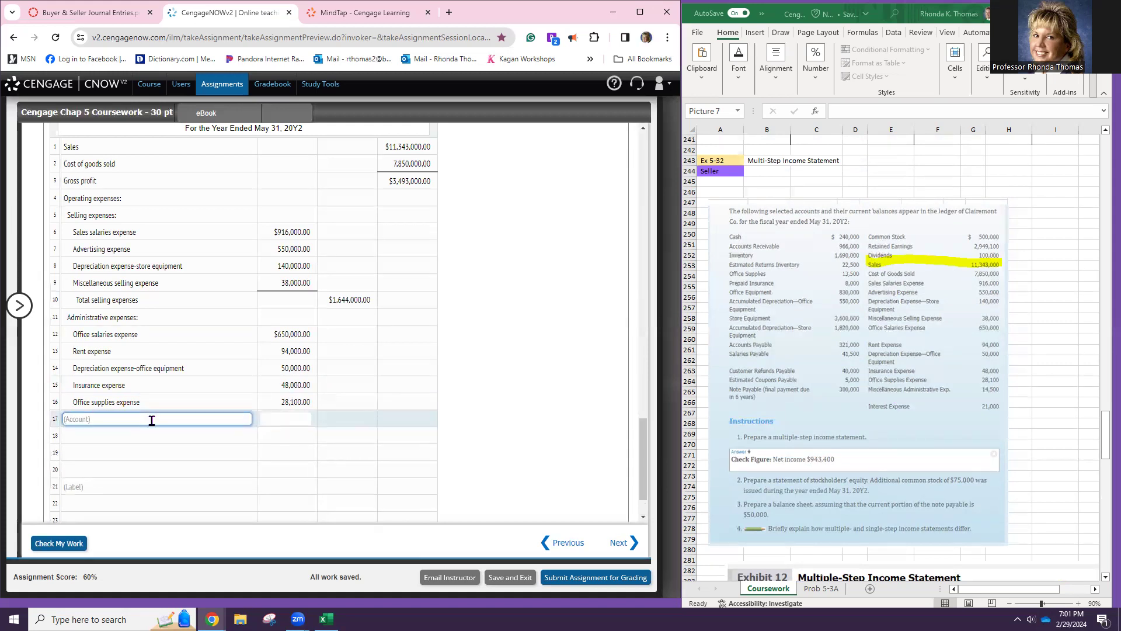
scroll(151, 420, "up", 10)
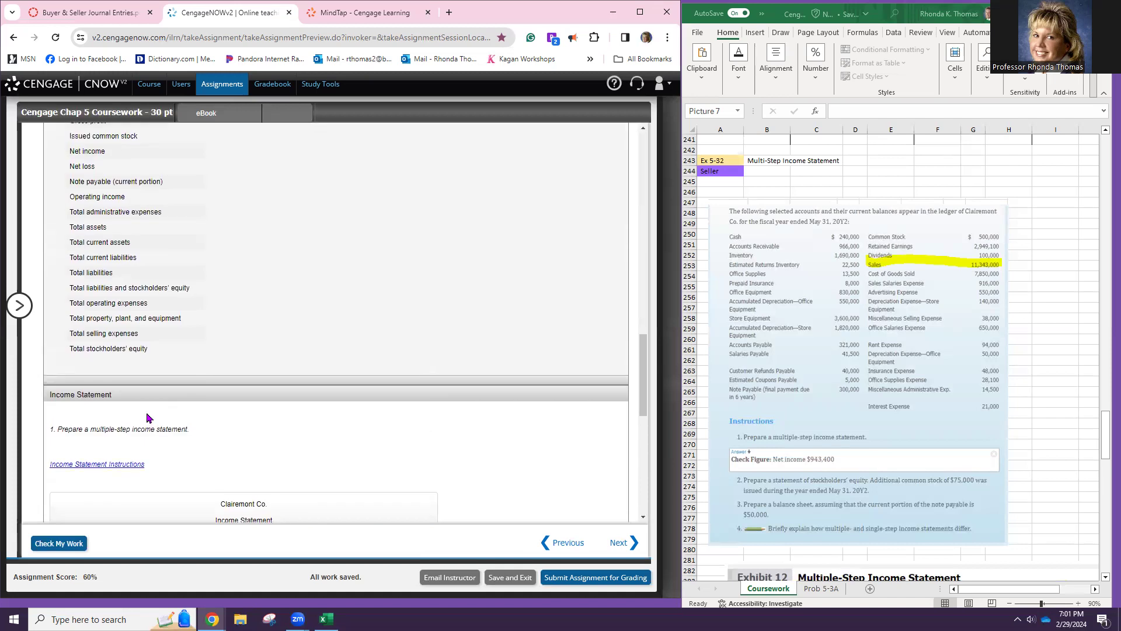
scroll(146, 417, "up", 5)
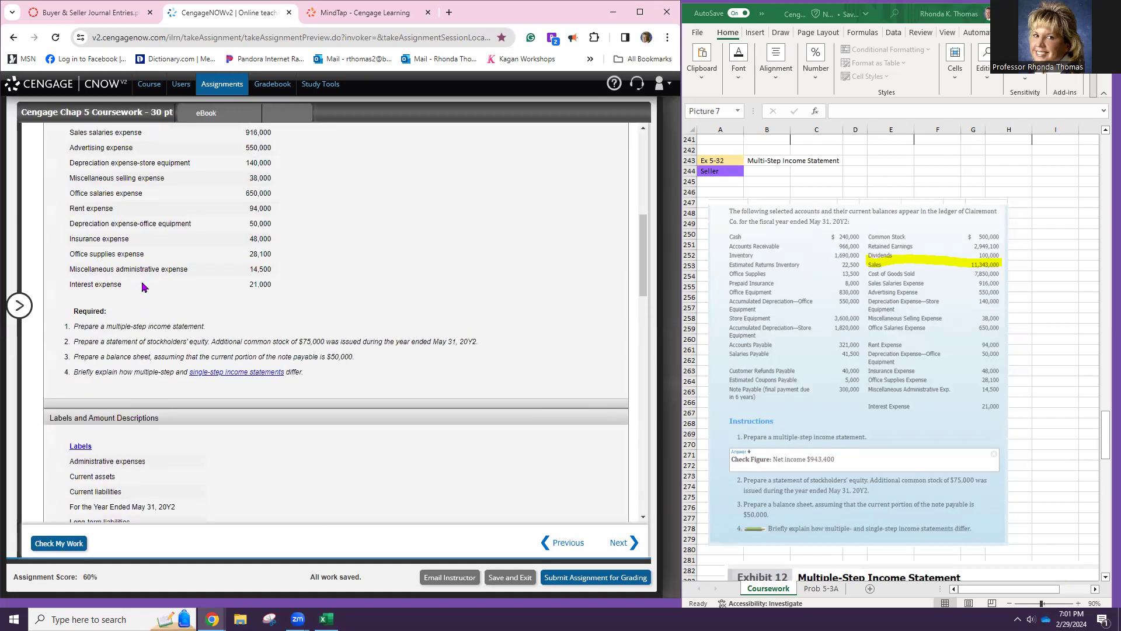
triple_click(142, 268)
key("ctrl+c")
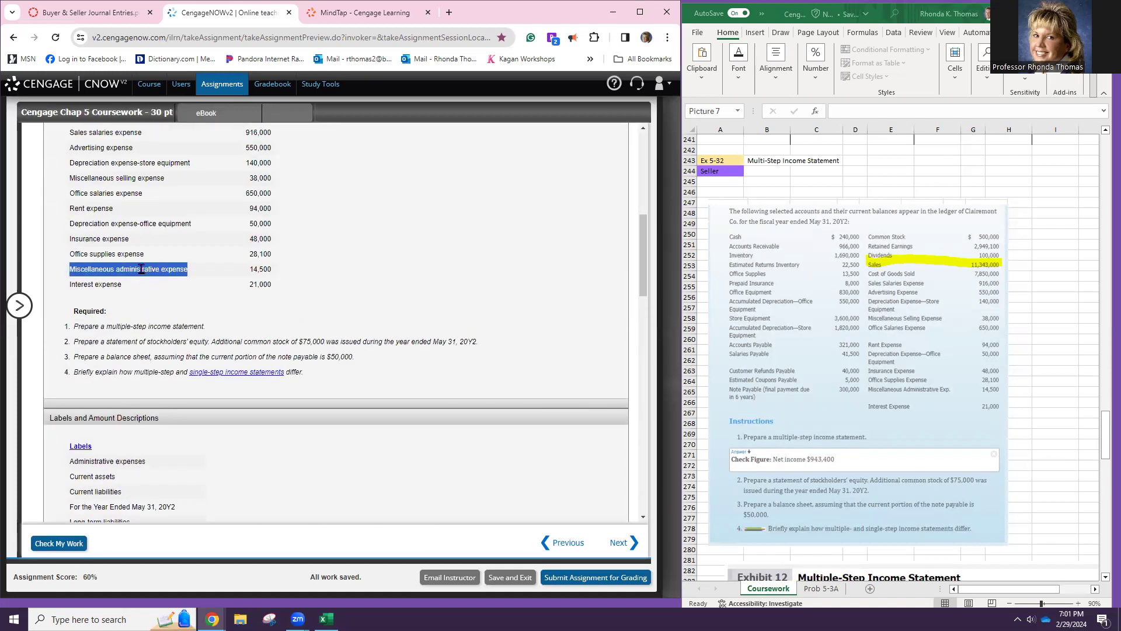
scroll(142, 269, "down", 15)
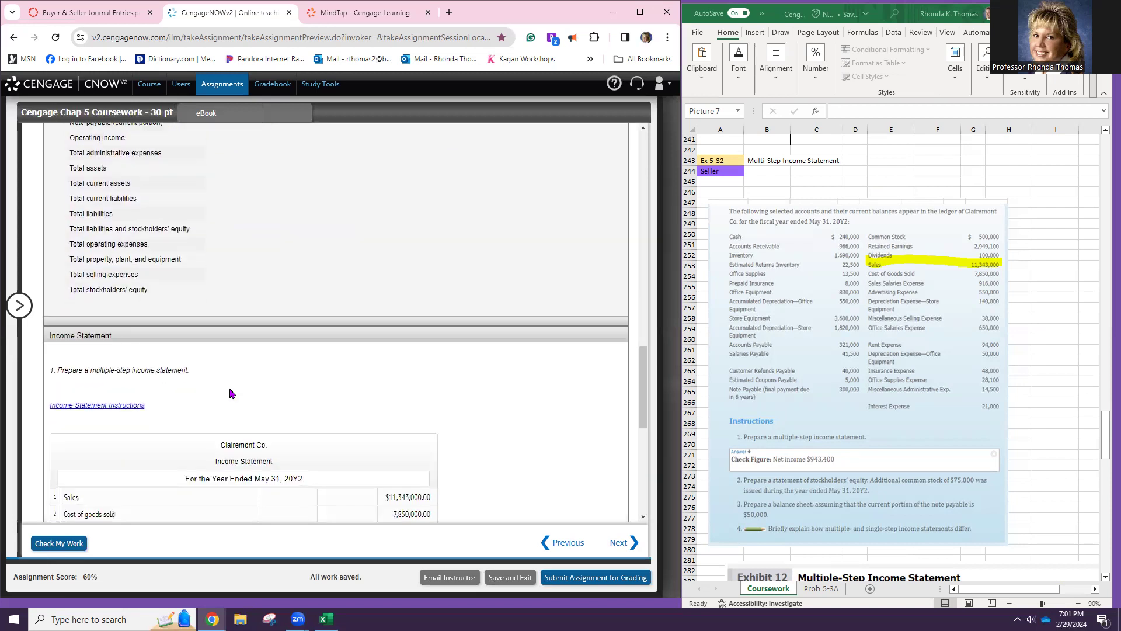
scroll(198, 455, "down", 3)
left_click(186, 358)
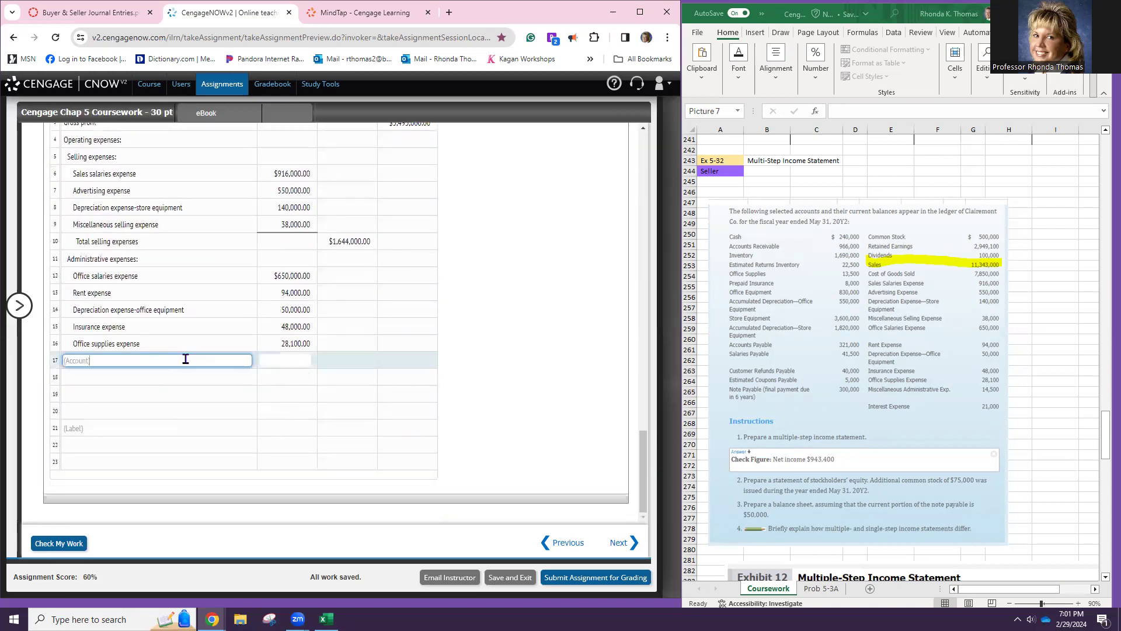
key("ctrl+v")
left_click(270, 363)
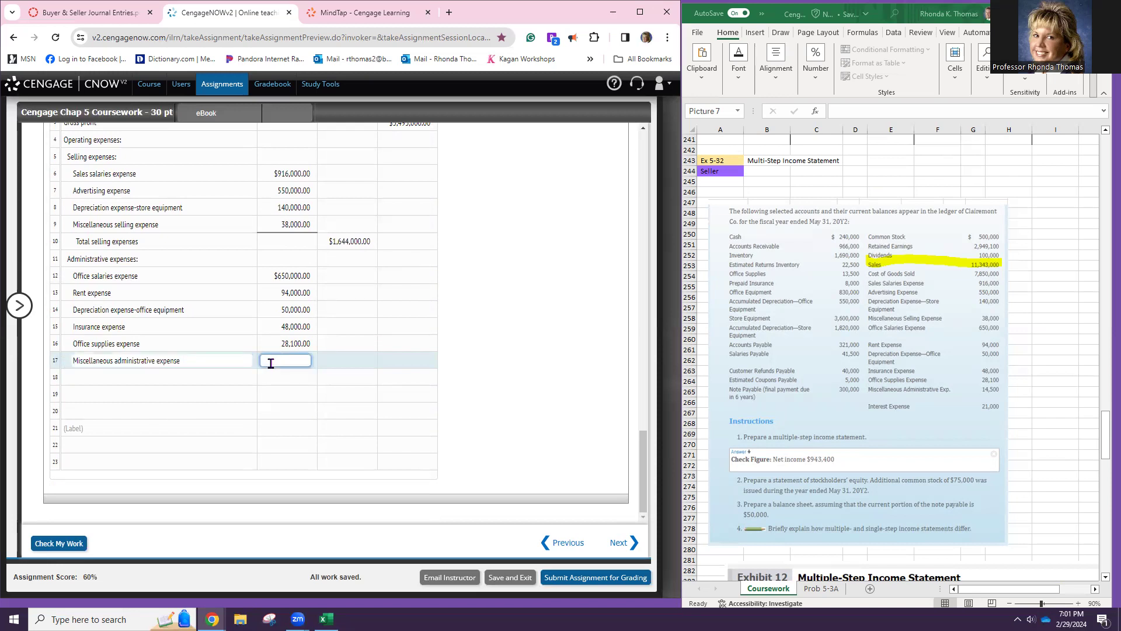
key("Tab")
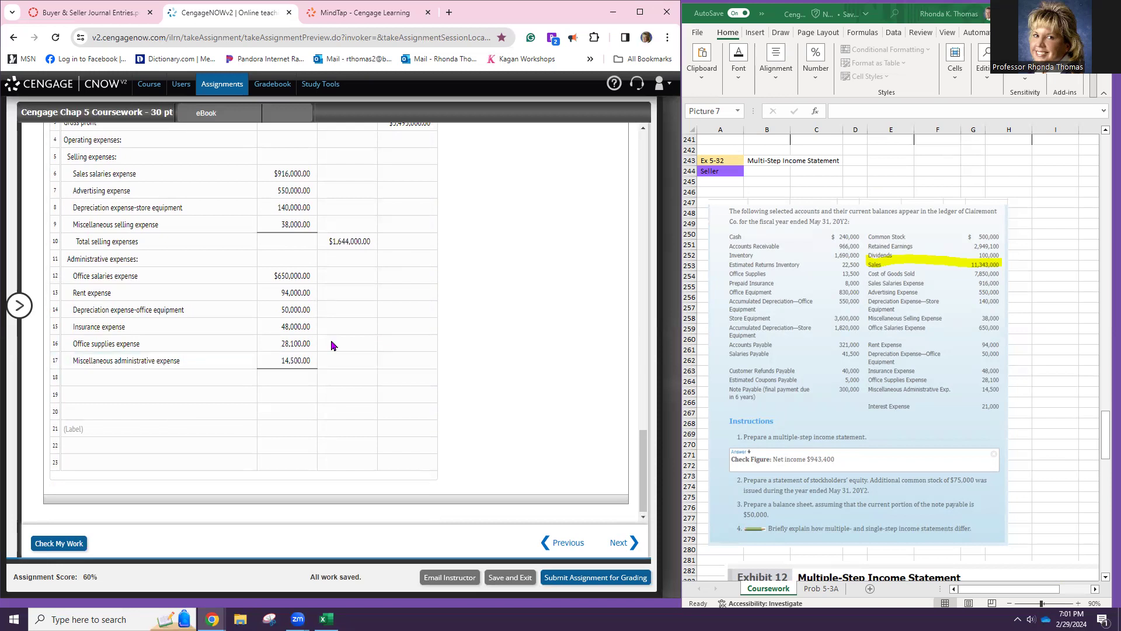
- Add a Total administrative expenses line of 884,600 on row 18
left_click(221, 381)
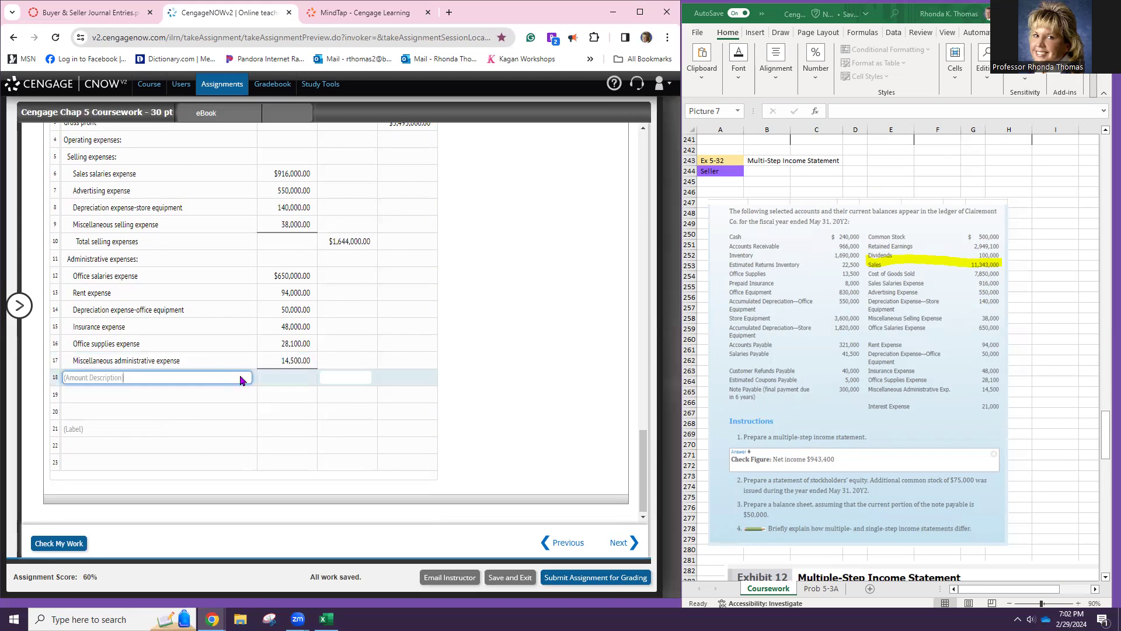
scroll(229, 375, "up", 10)
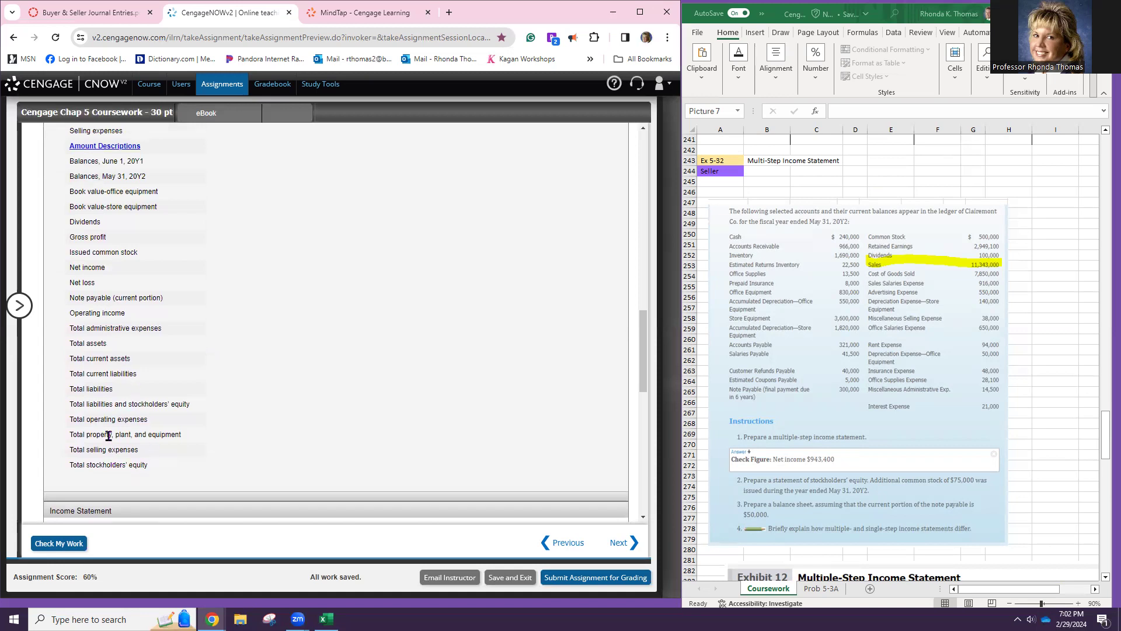
triple_click(111, 329)
key("ctrl+c")
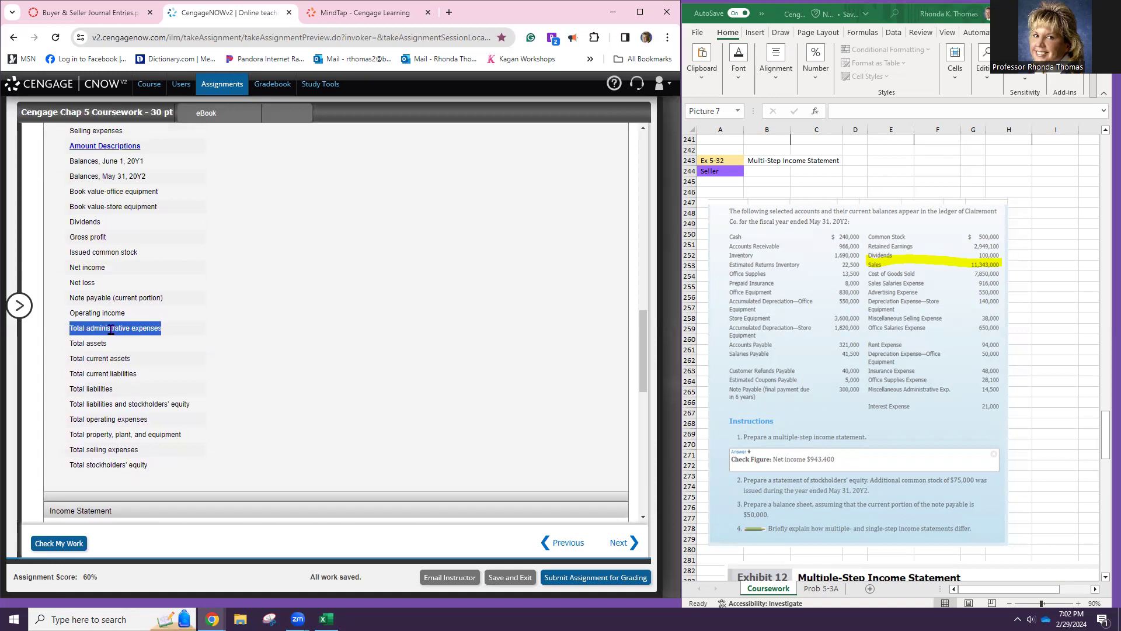
scroll(142, 358, "down", 10)
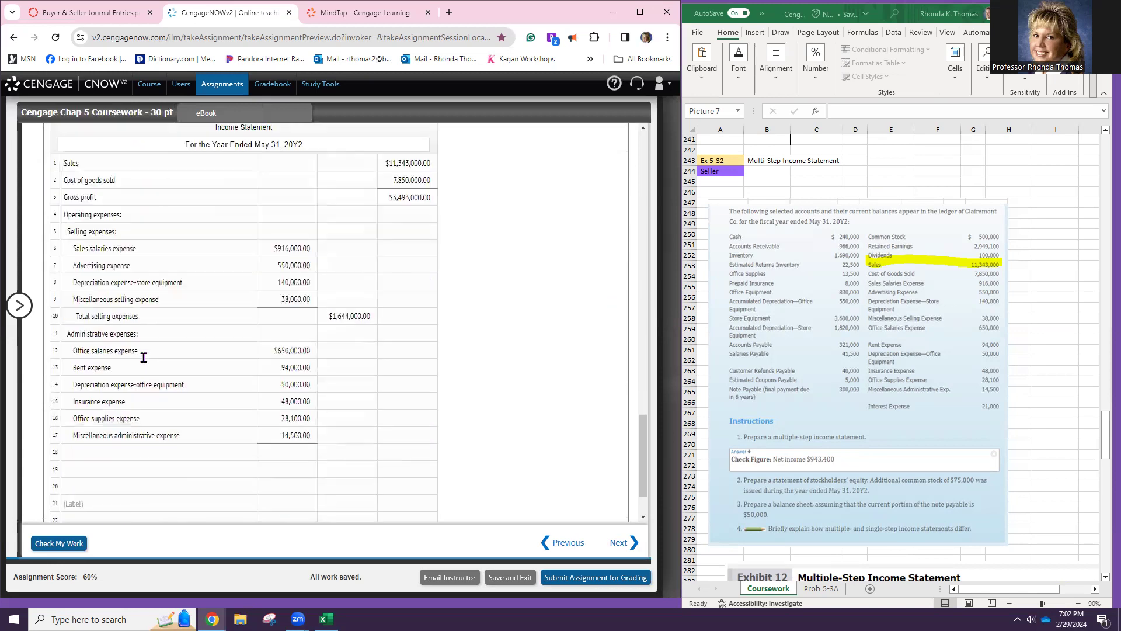
left_click(149, 381)
key("ctrl+v")
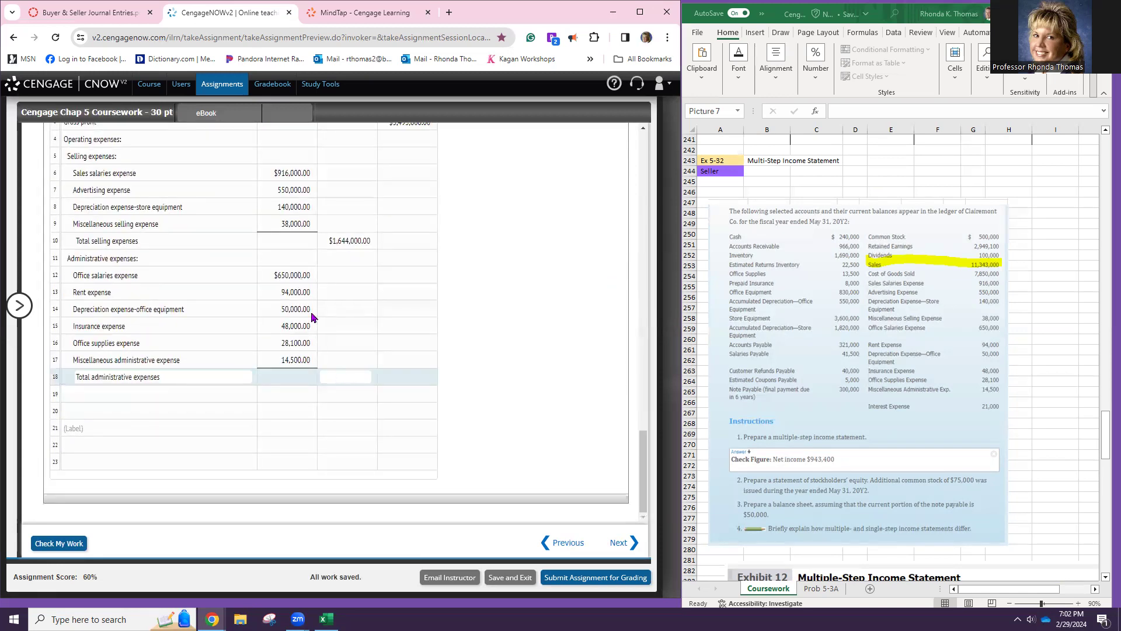
left_click(345, 376)
type("884,600")
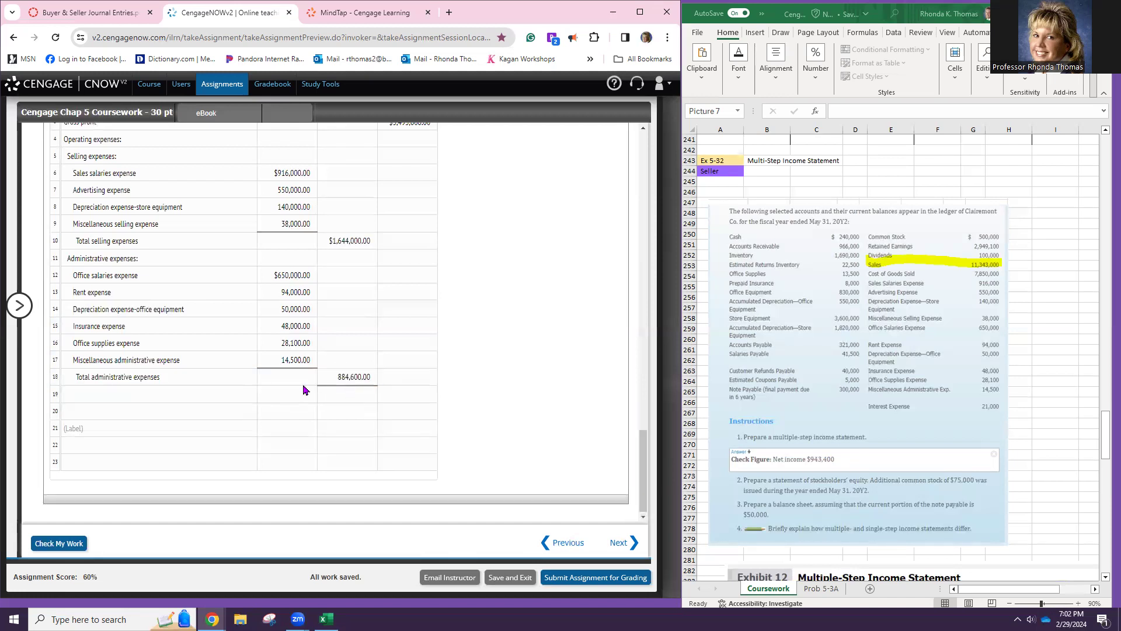
left_click(199, 396)
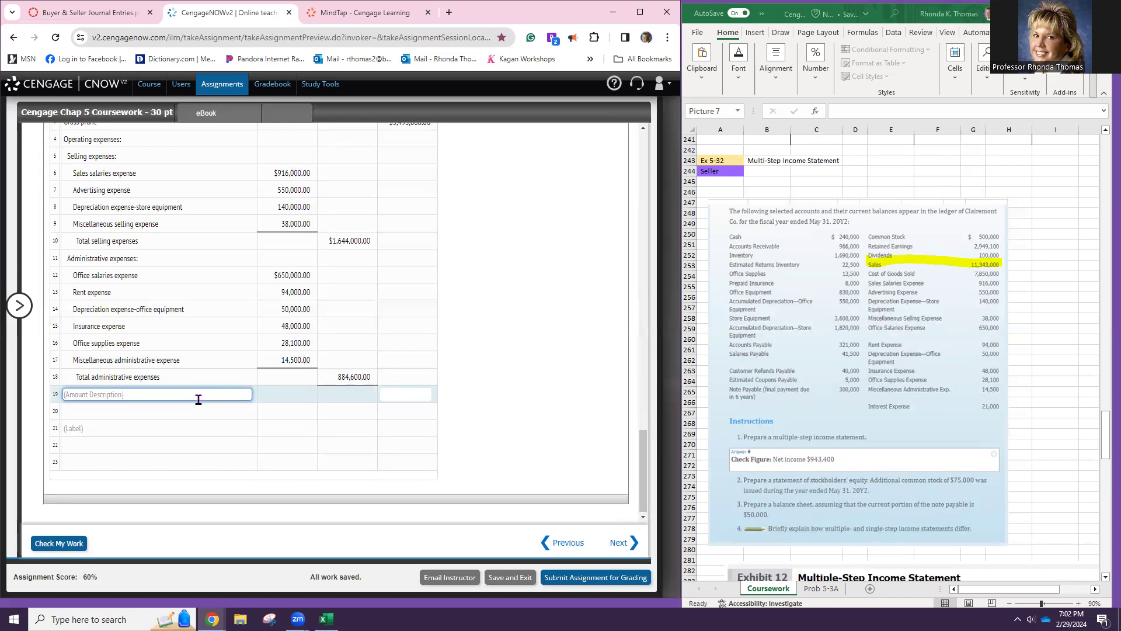
- Add Total operating expenses of 2,528,600 on row 19
type("Total Operating Expne")
key("BackSpace")
type("expenses")
key("Tab")
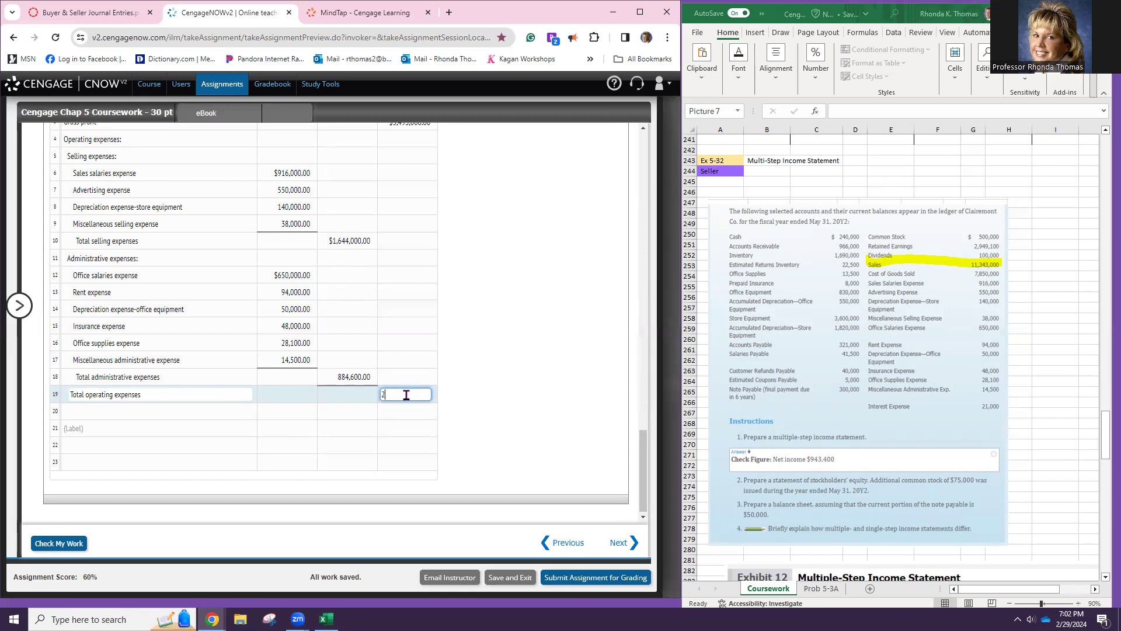
type("2,528,600")
key("Tab")
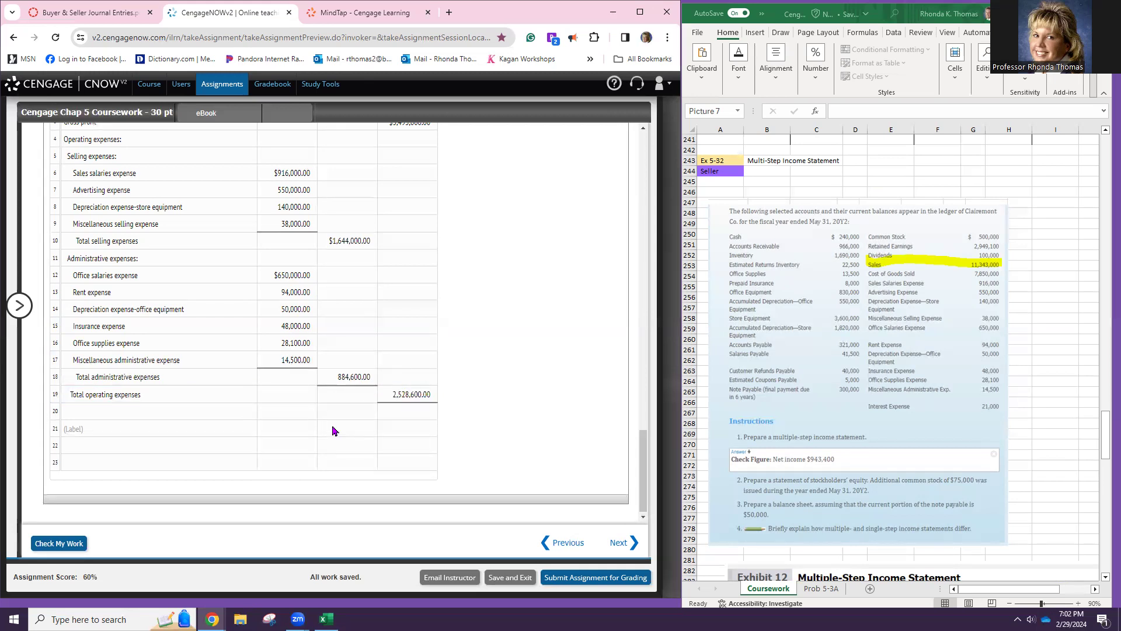
- Add Operating income of 964,400 on row 20
scroll(427, 460, "up", 2)
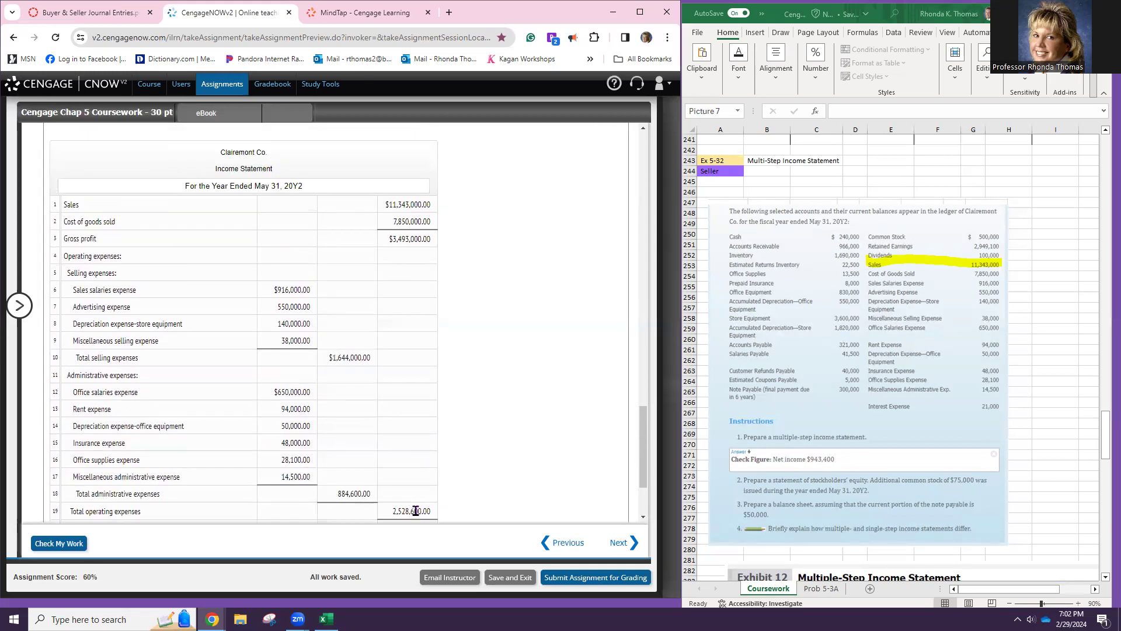
scroll(380, 501, "down", 1)
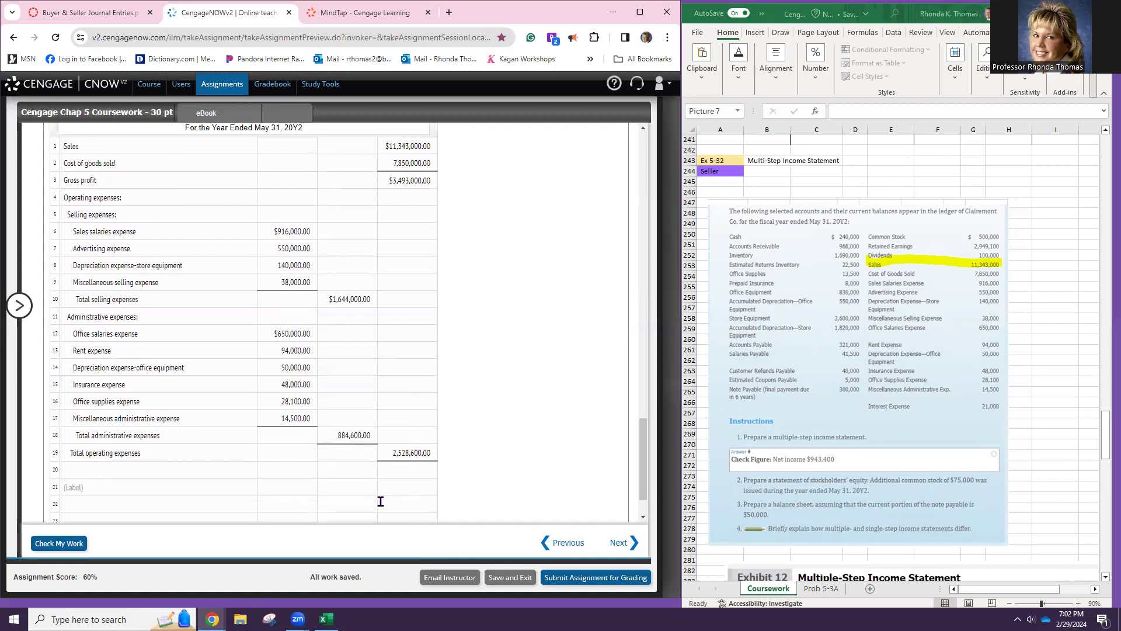
left_click(106, 470)
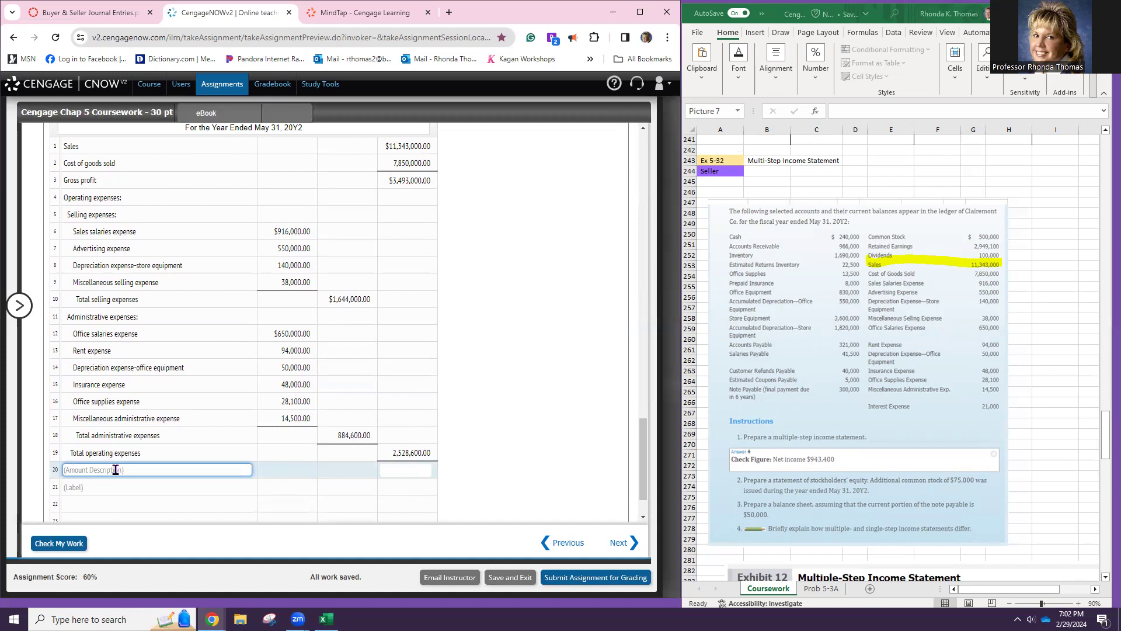
type("Operating Income")
key("Tab")
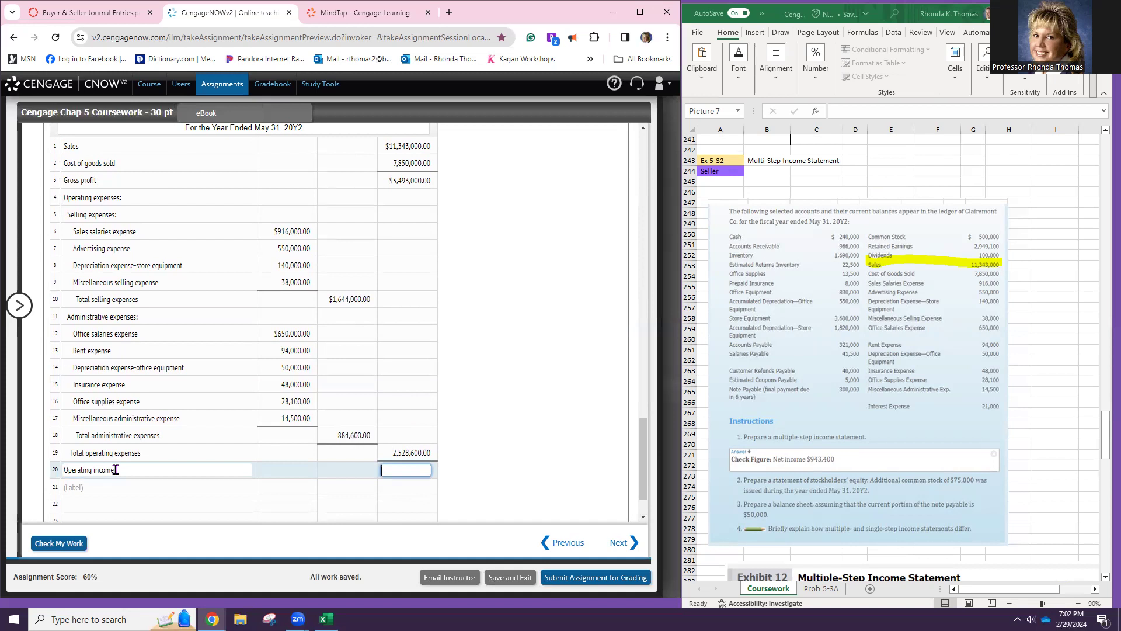
type("964,400")
key("Return")
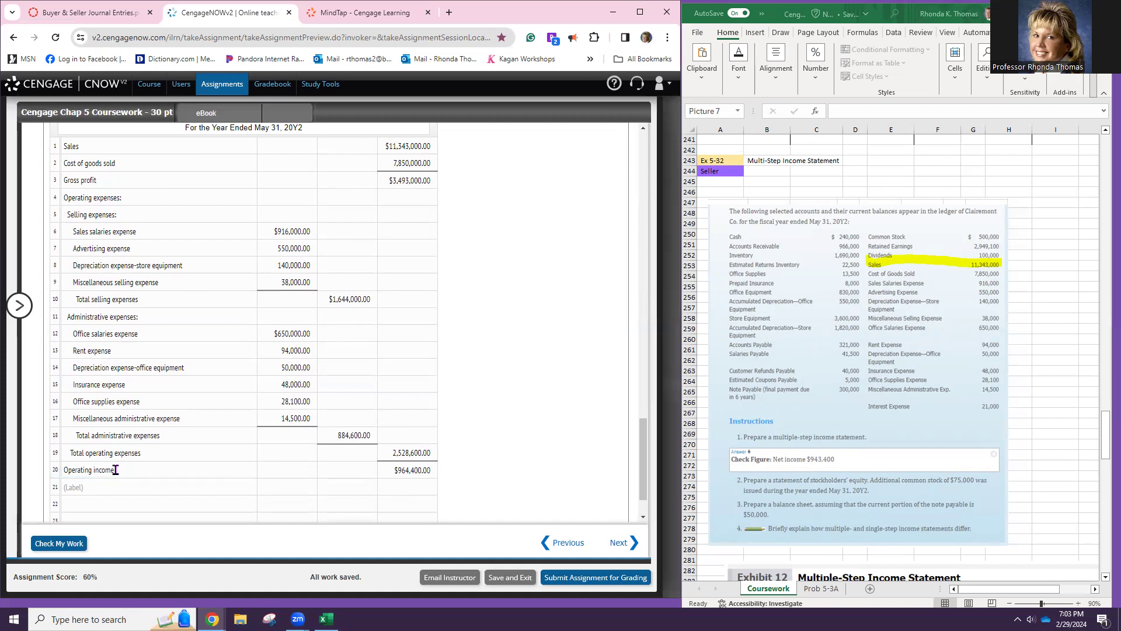
left_click(92, 470)
left_click(247, 111)
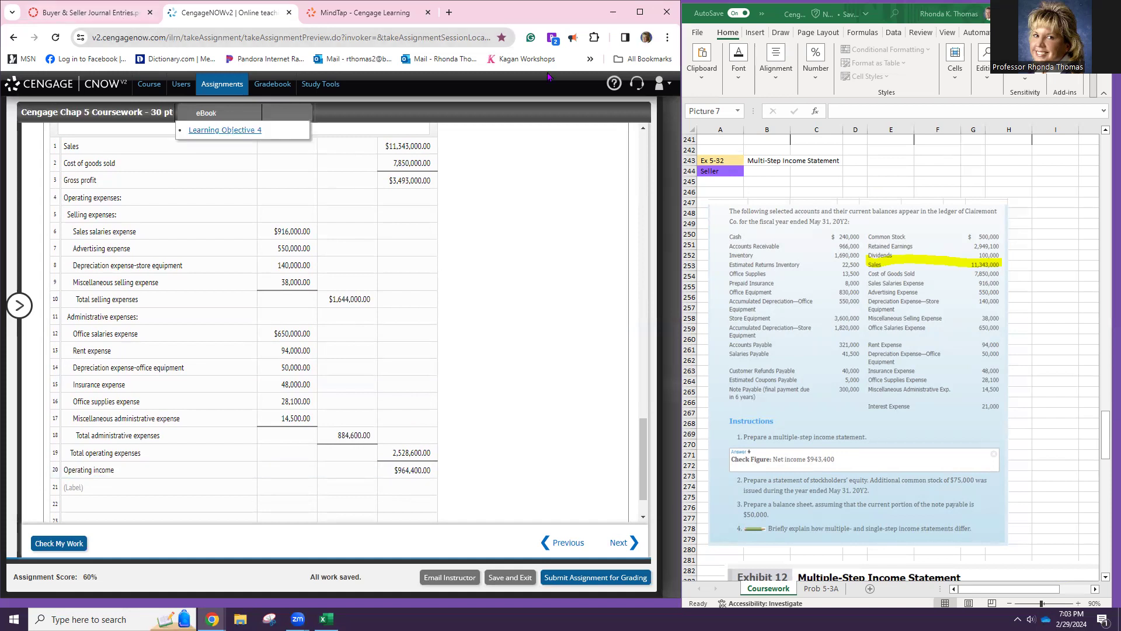
- Label row 21 'Other revenue and expense' using the copied description
left_click(146, 486)
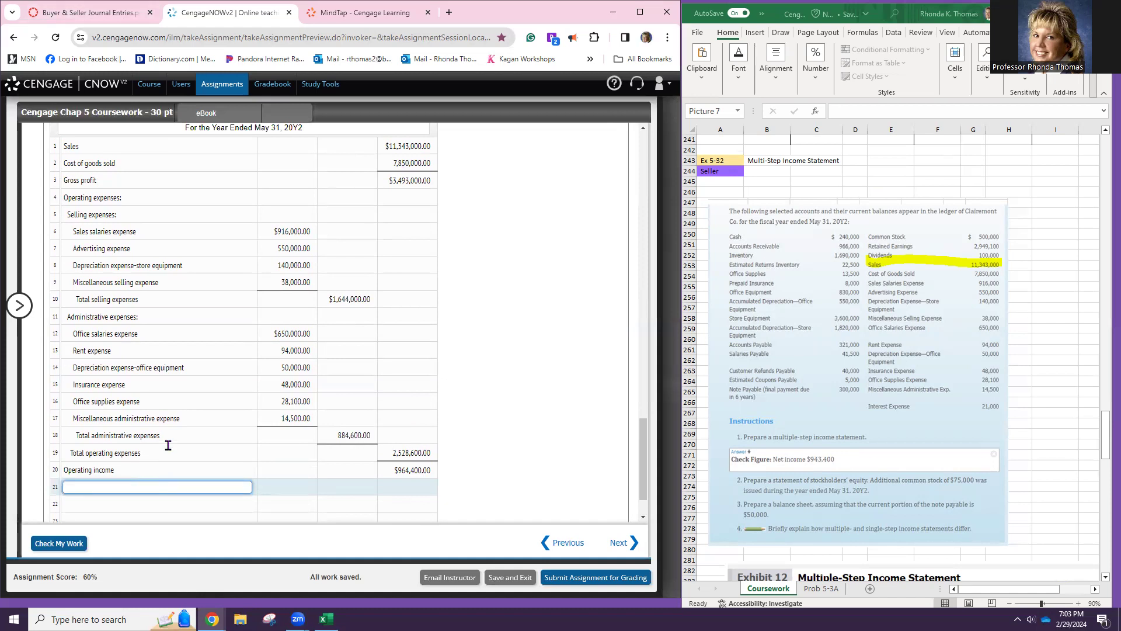
scroll(191, 427, "up", 6)
scroll(191, 432, "up", 6)
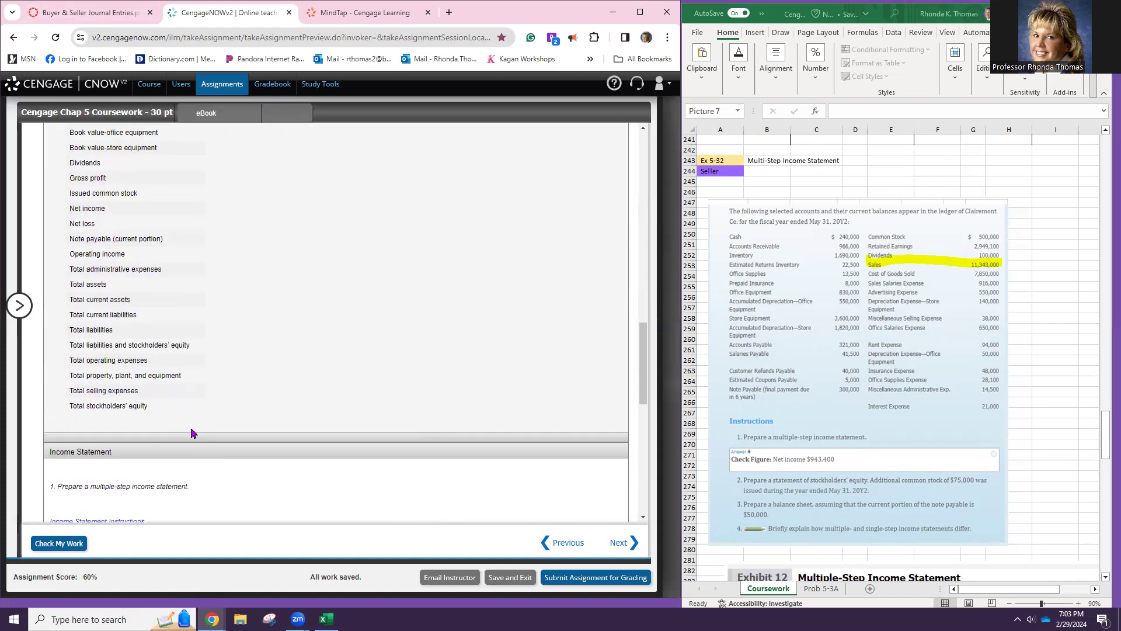
scroll(190, 433, "up", 1)
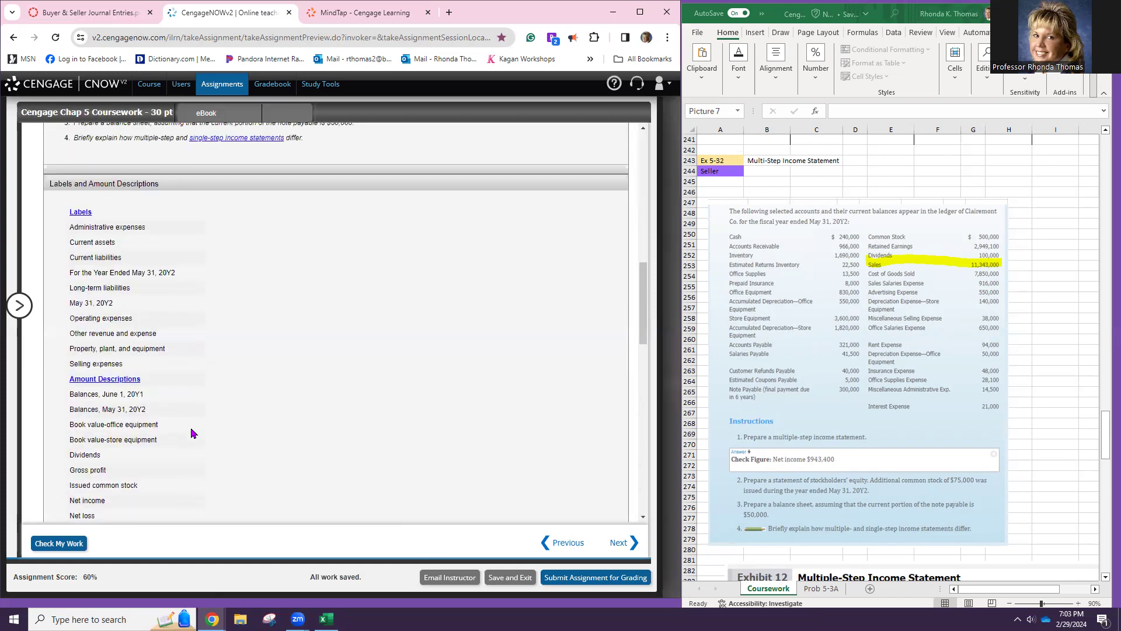
triple_click(115, 334)
key("ctrl+c")
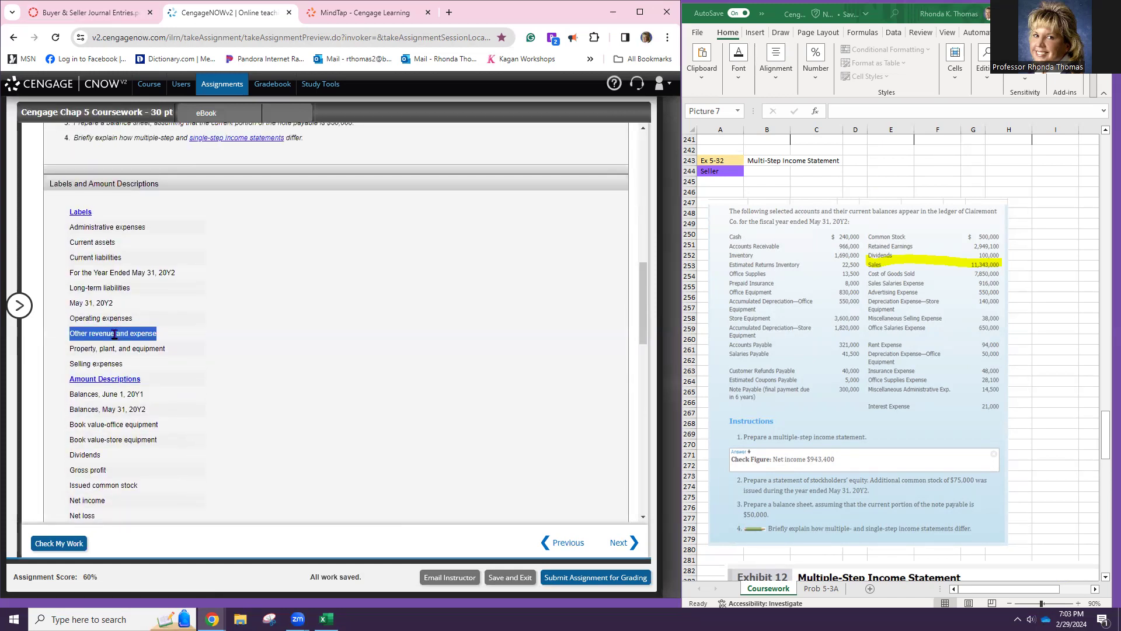
scroll(164, 381, "down", 14)
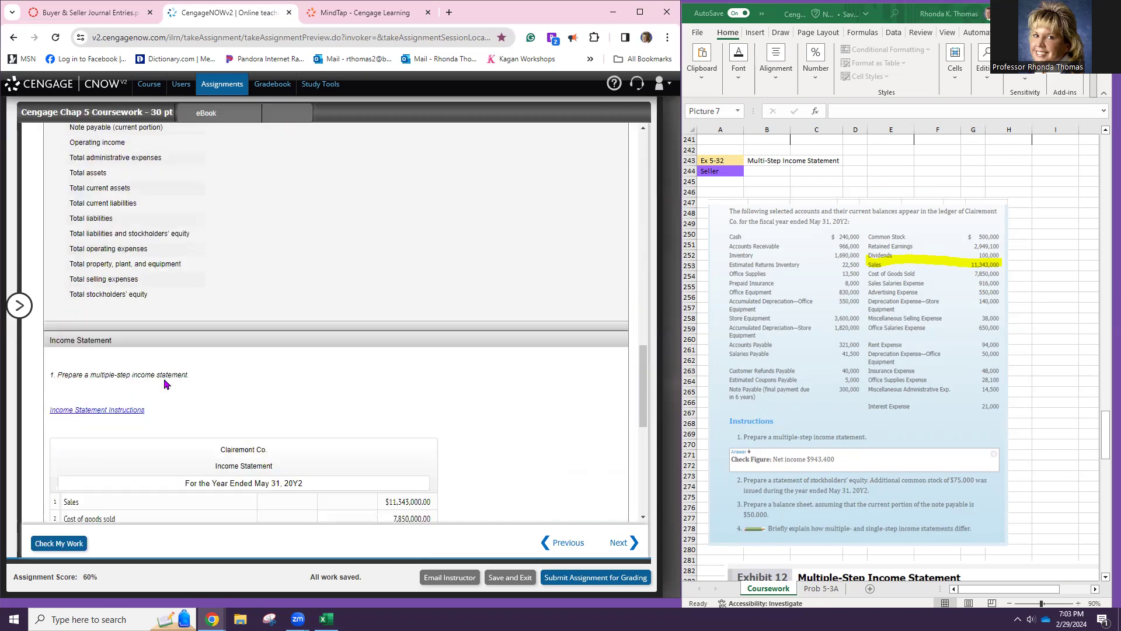
left_click(172, 433)
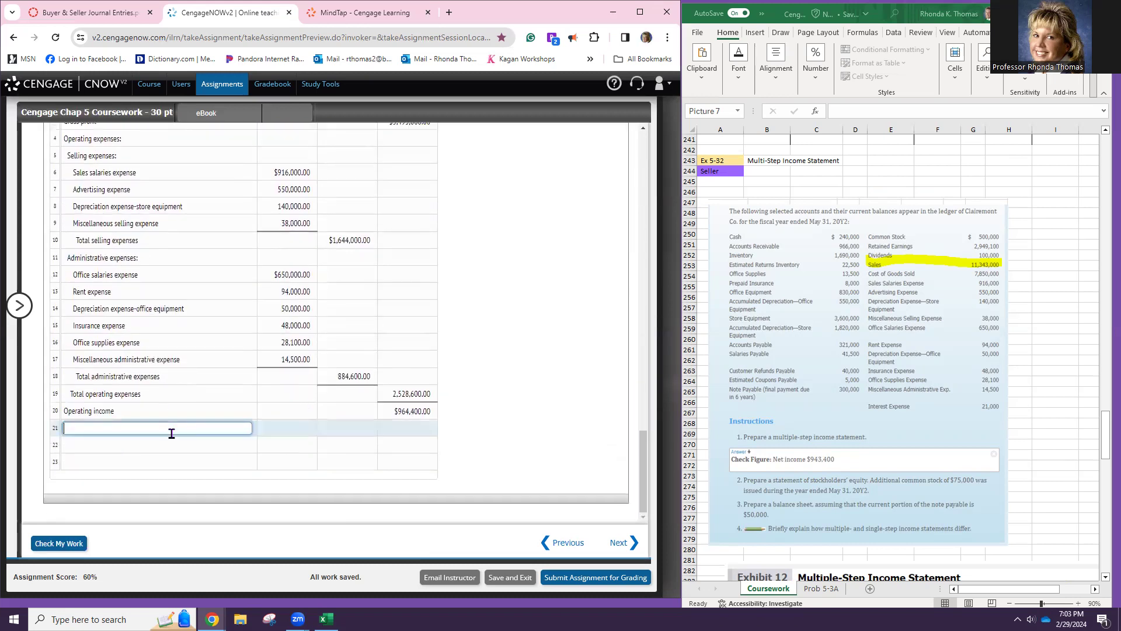
key("ctrl+v")
- Add Interest expense of 21,000 on row 22, correcting the mistyped amount
left_click(143, 446)
type("Int")
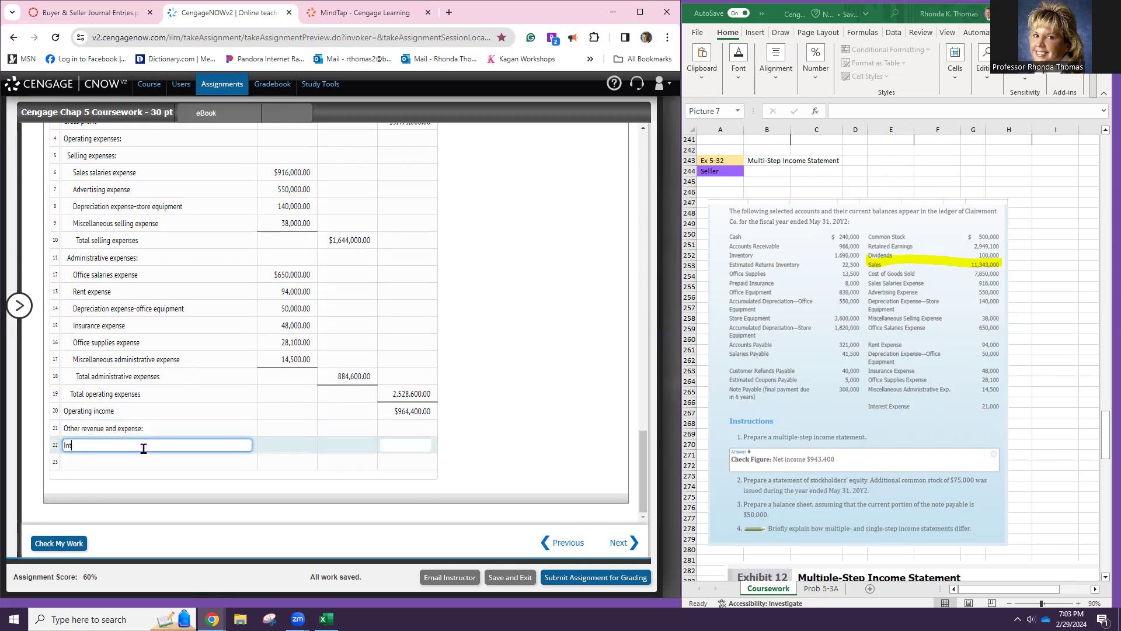
type("erest Expense")
key("Tab")
type("212000")
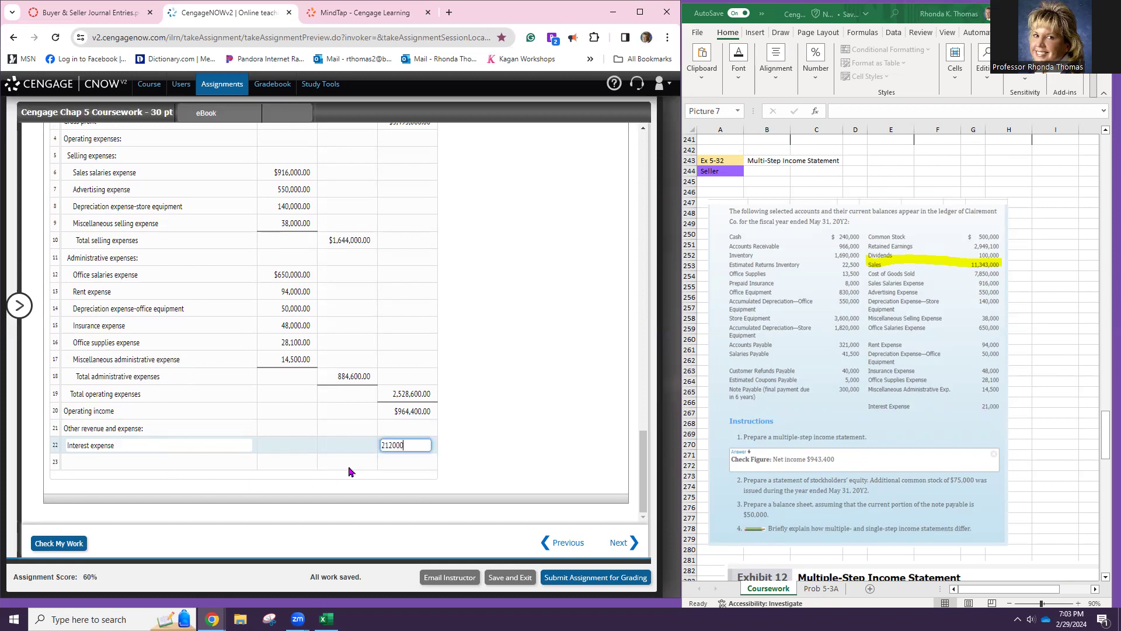
key("Tab")
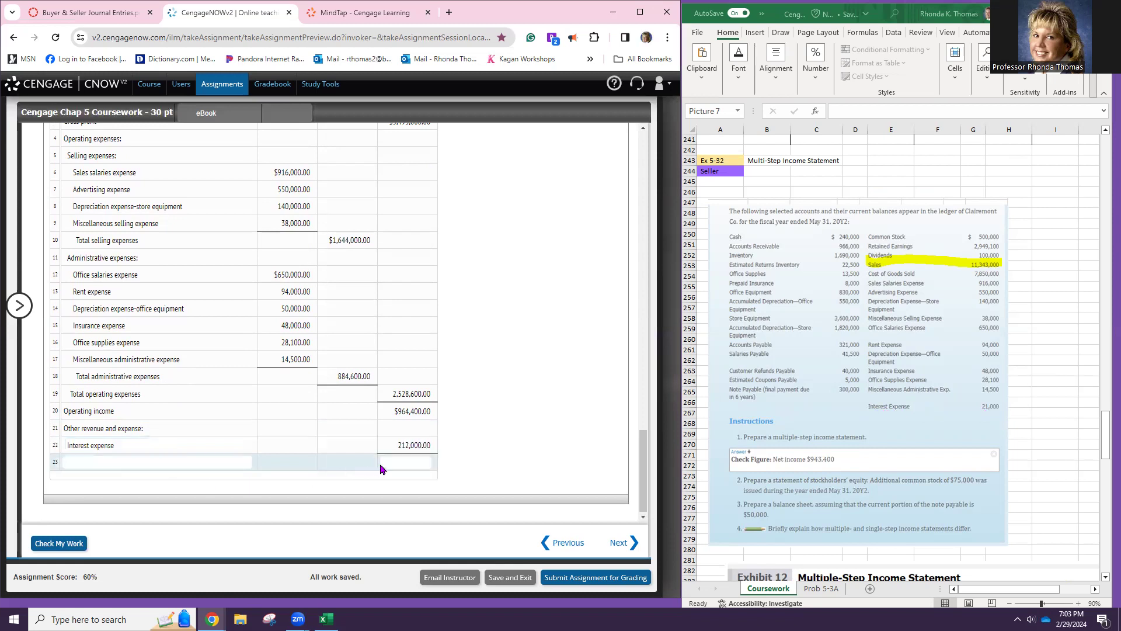
left_click(411, 445)
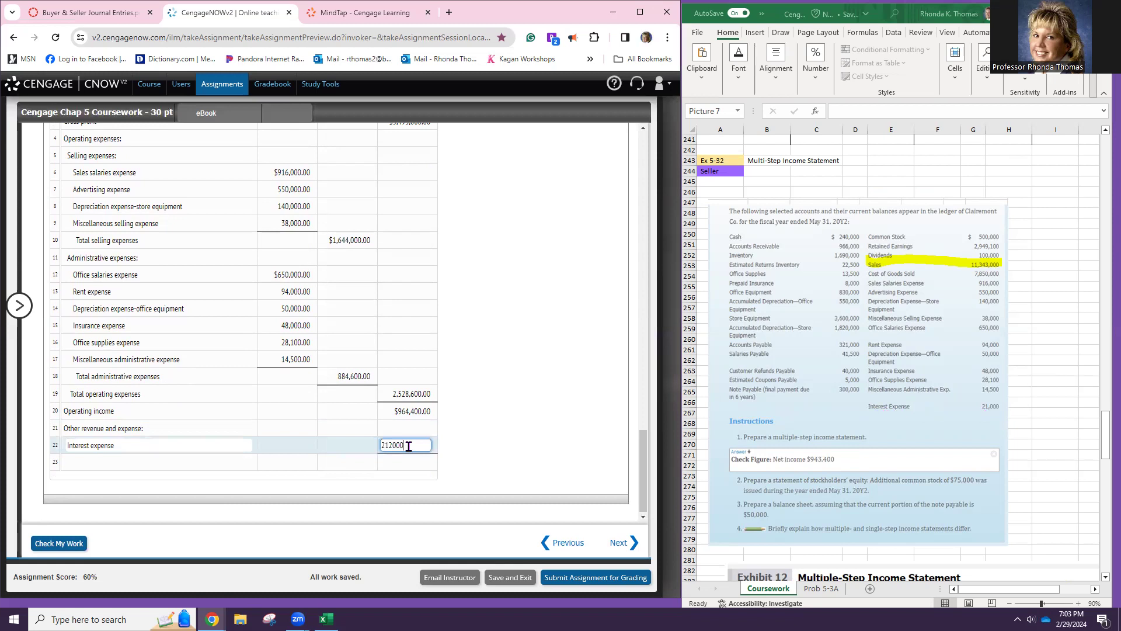
left_click(389, 444)
key("BackSpace")
type("1")
key("Return")
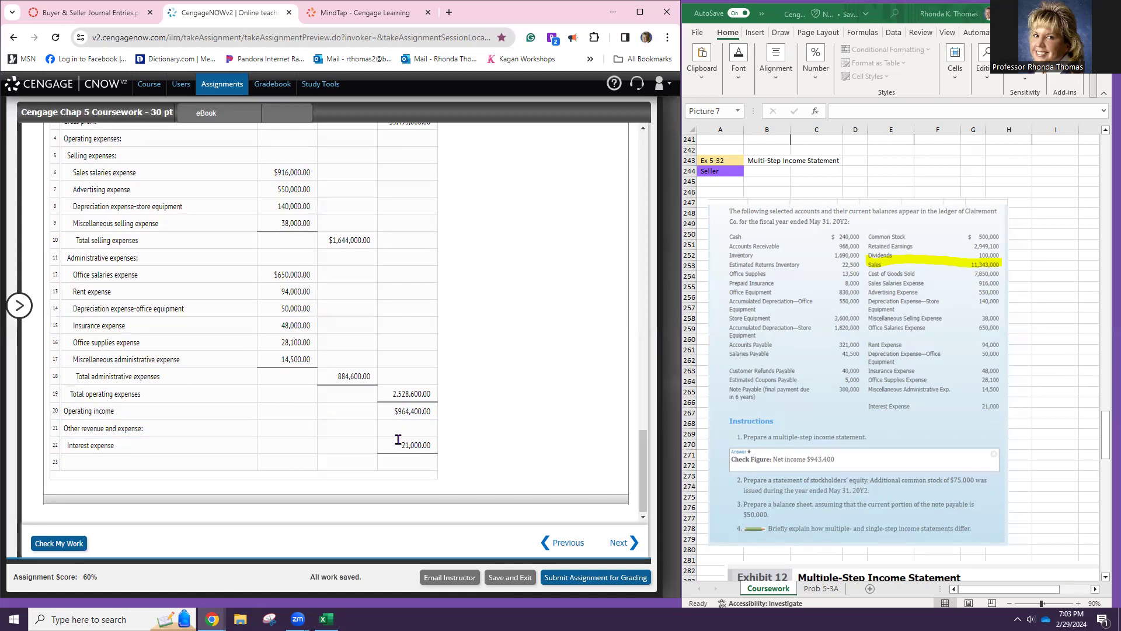
- Add Net income of 943,400 on row 23
left_click(239, 462)
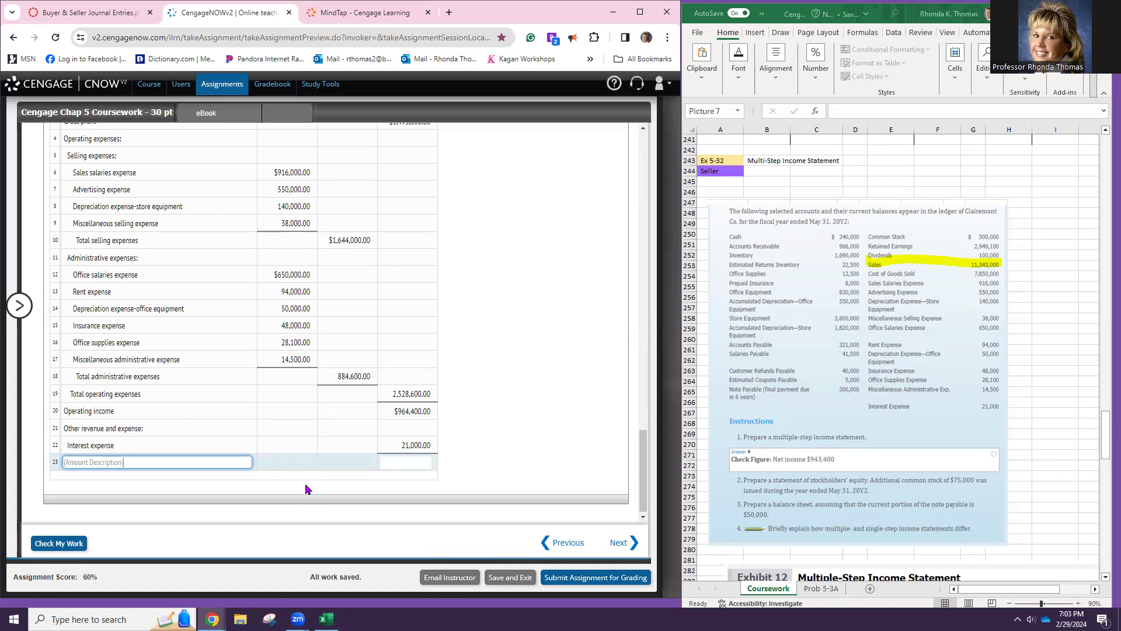
type("NetIncome")
key("Tab")
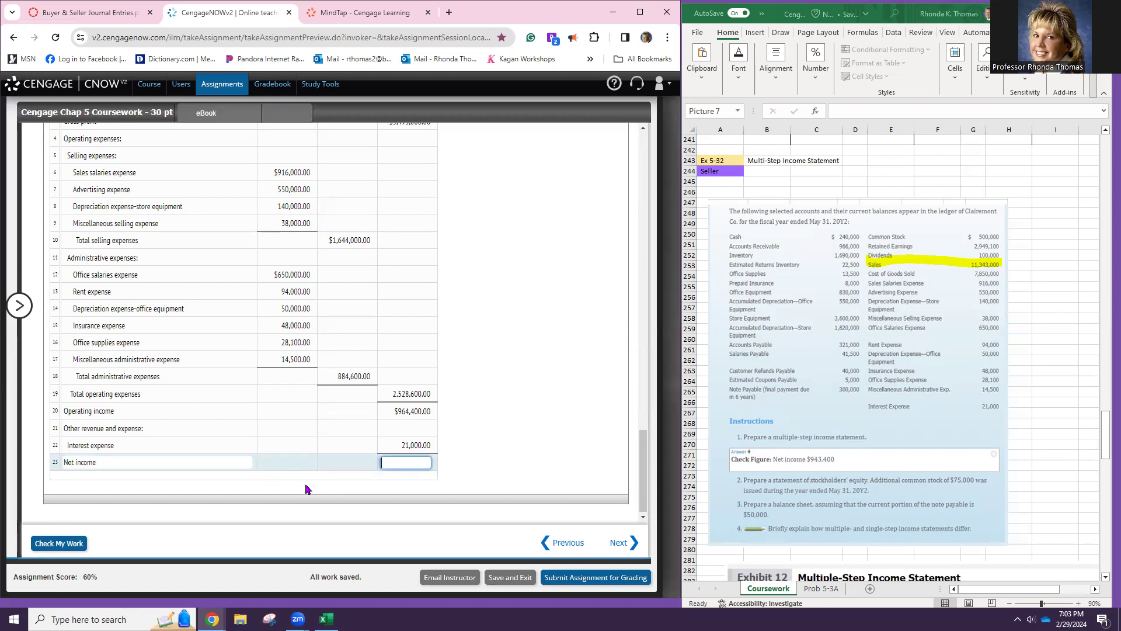
type("943400")
key("Tab")
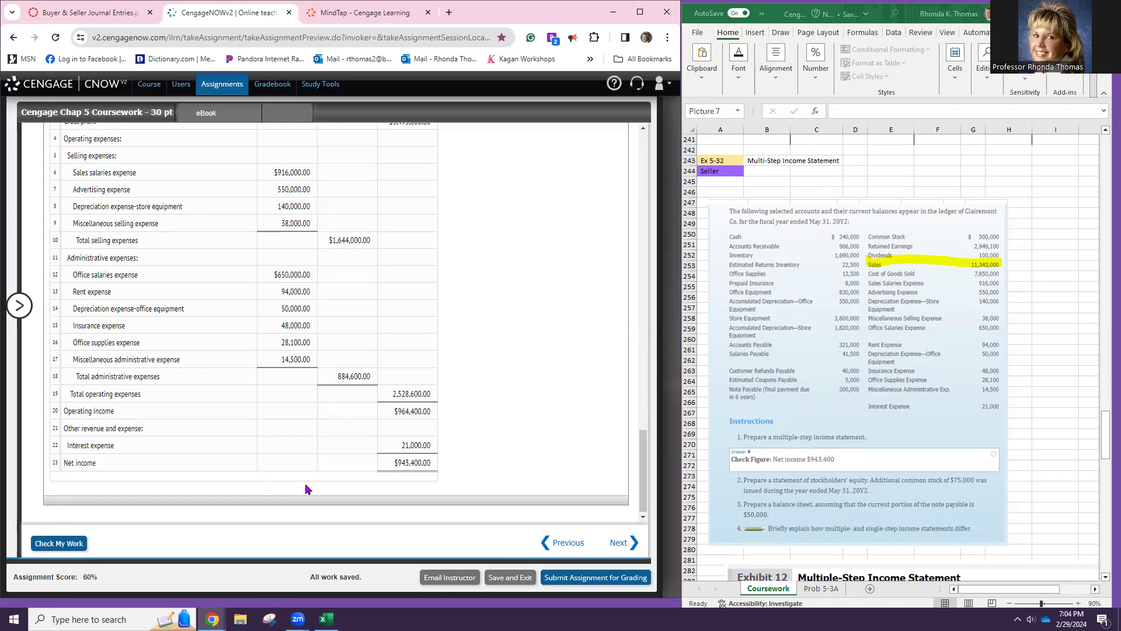
- Check the income statement for a 43/43 score, then scroll to the stockholders' equity statement
left_click(59, 545)
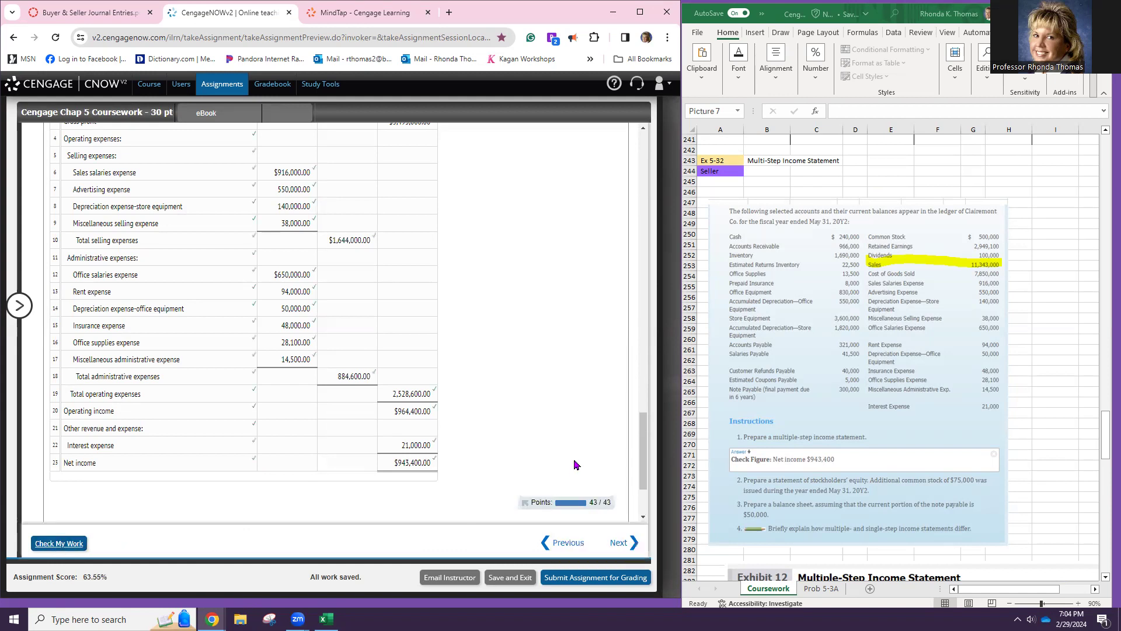
scroll(520, 463, "up", 3)
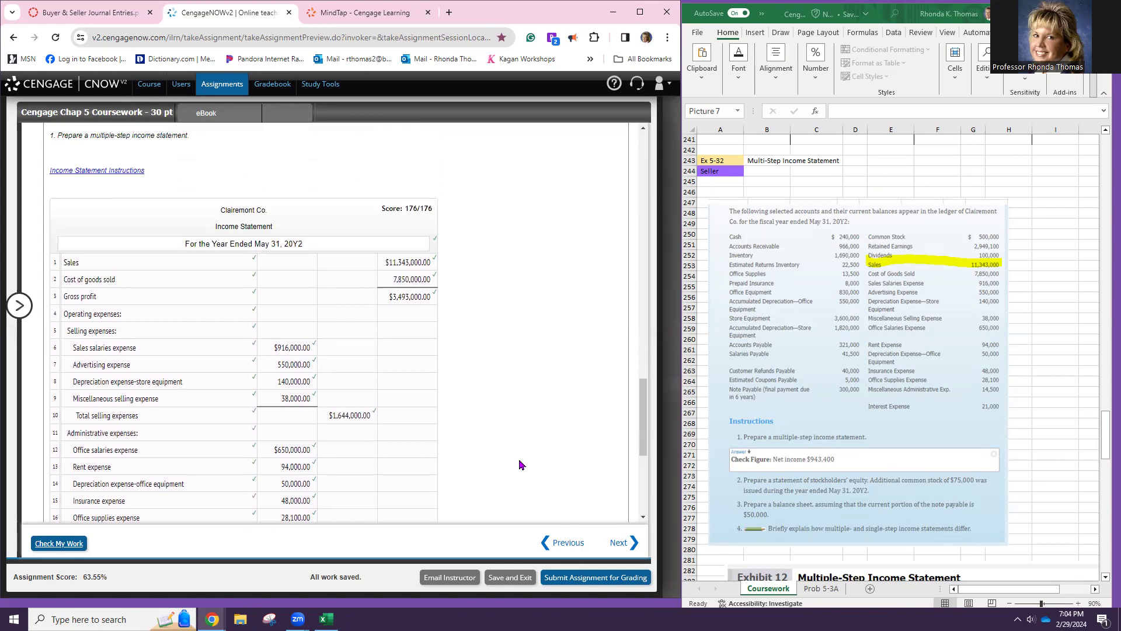
scroll(521, 464, "down", 5)
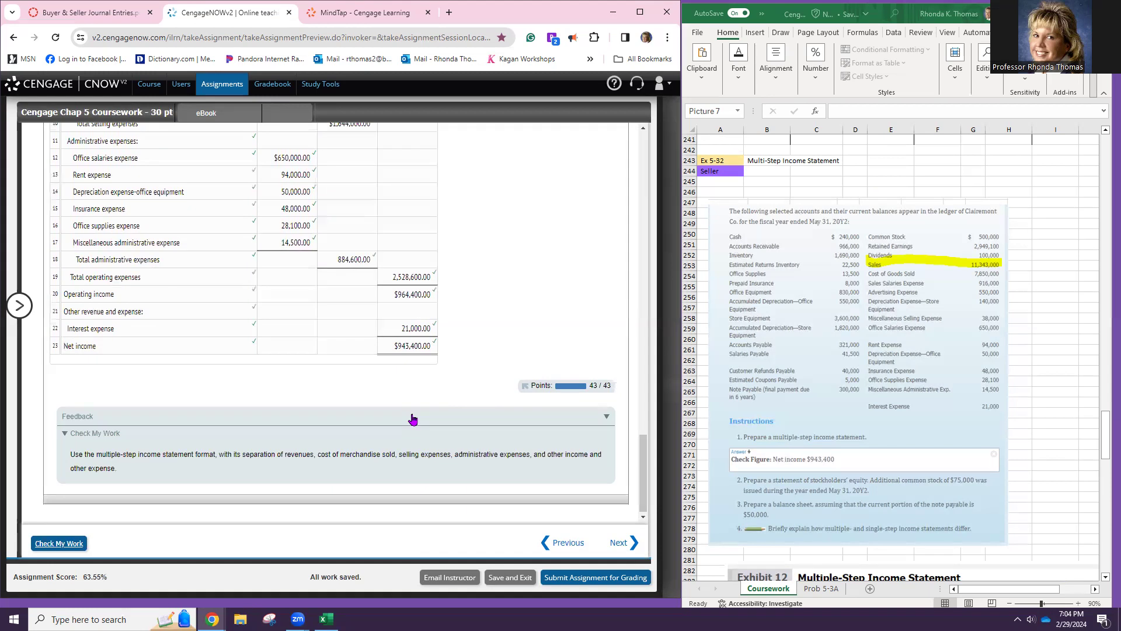
scroll(413, 419, "up", 15)
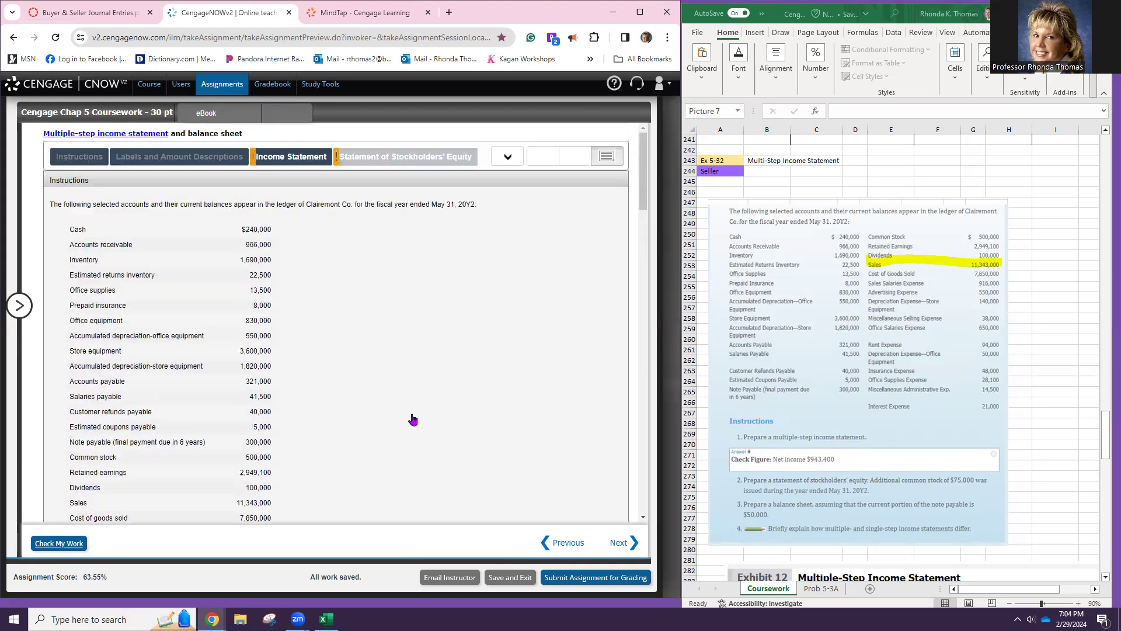
mouse_move(371, 157)
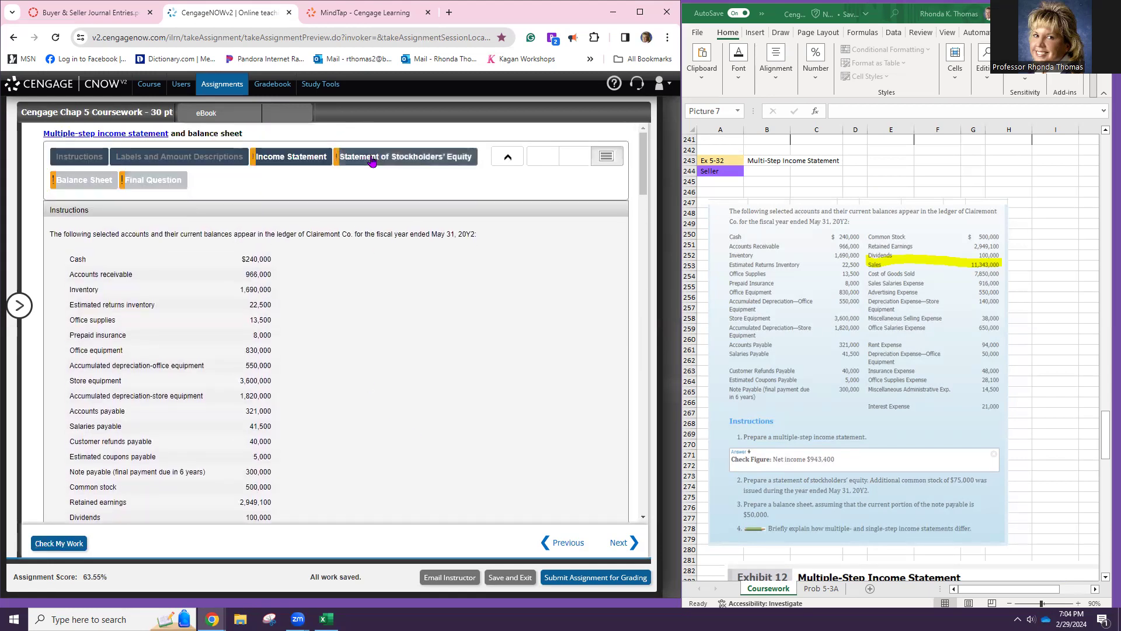
scroll(408, 474, "down", 8)
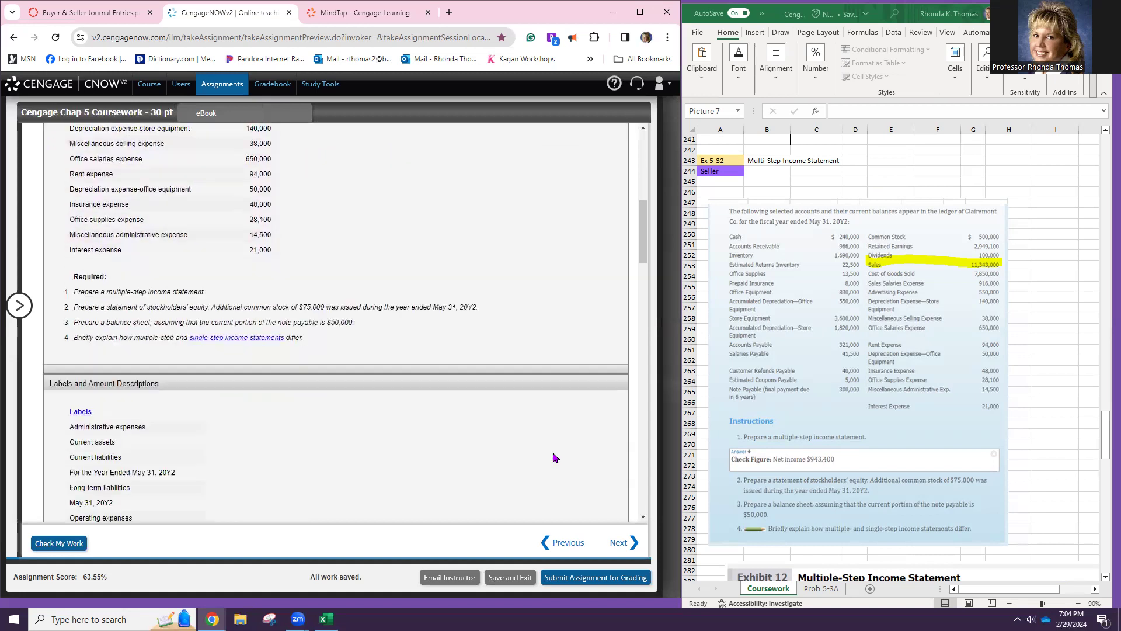
scroll(506, 440, "down", 15)
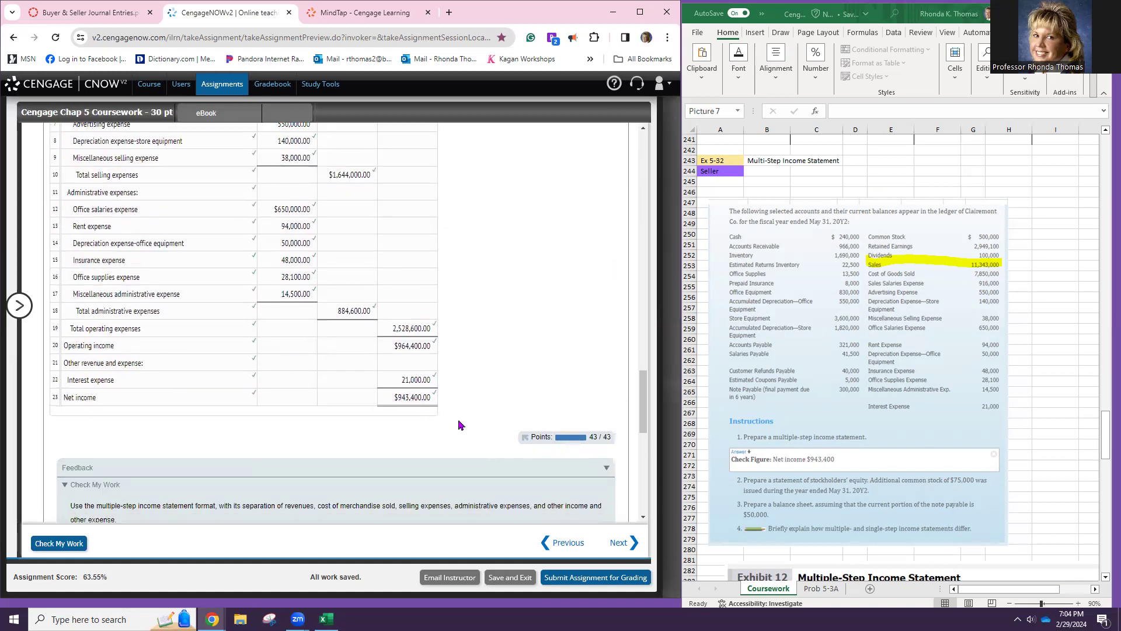
scroll(459, 426, "down", 6)
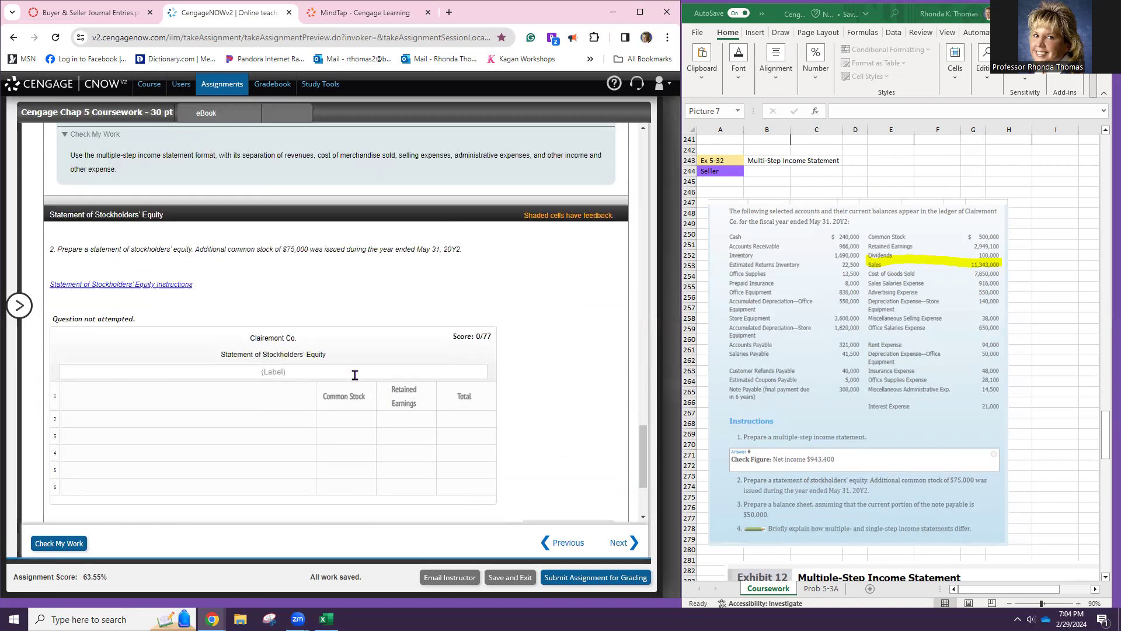
- Head the equity statement 'For the Year Ended May 31, 20Y2' from the income statement
left_click(354, 374)
scroll(802, 410, "down", 6)
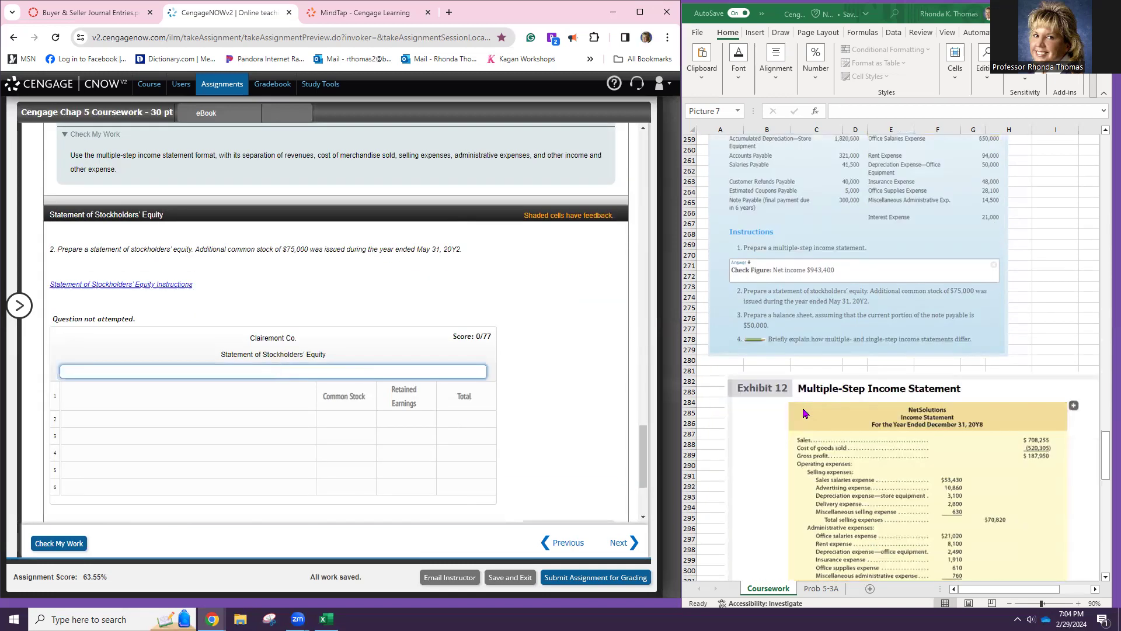
scroll(803, 414, "down", 8)
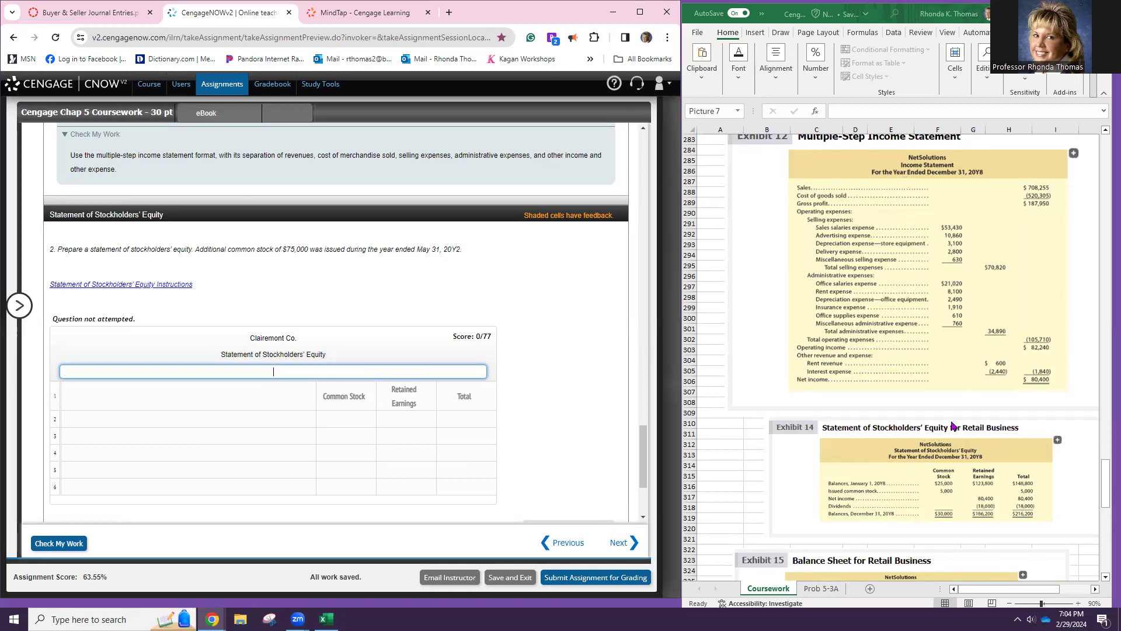
scroll(360, 417, "up", 7)
scroll(360, 417, "up", 5)
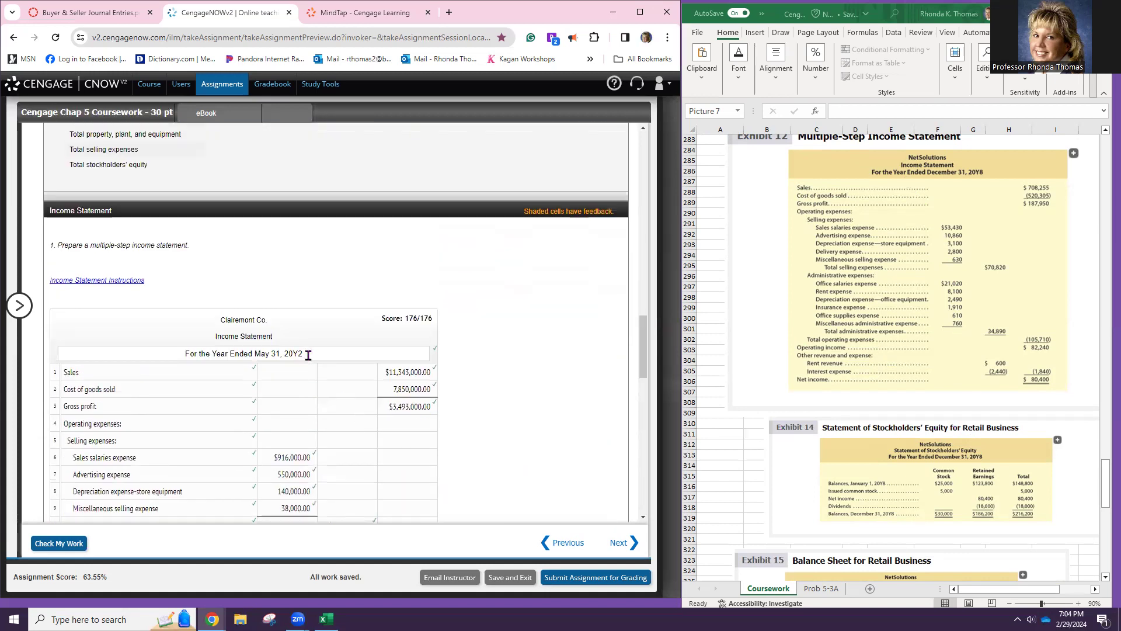
triple_click(273, 356)
key("ctrl+c")
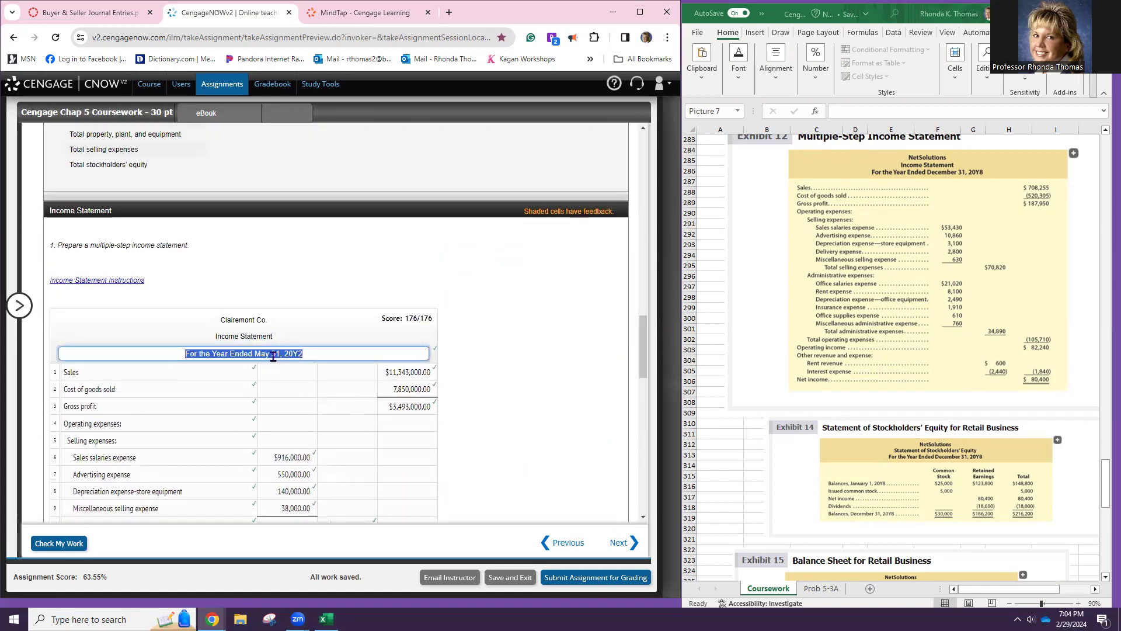
scroll(329, 398, "down", 10)
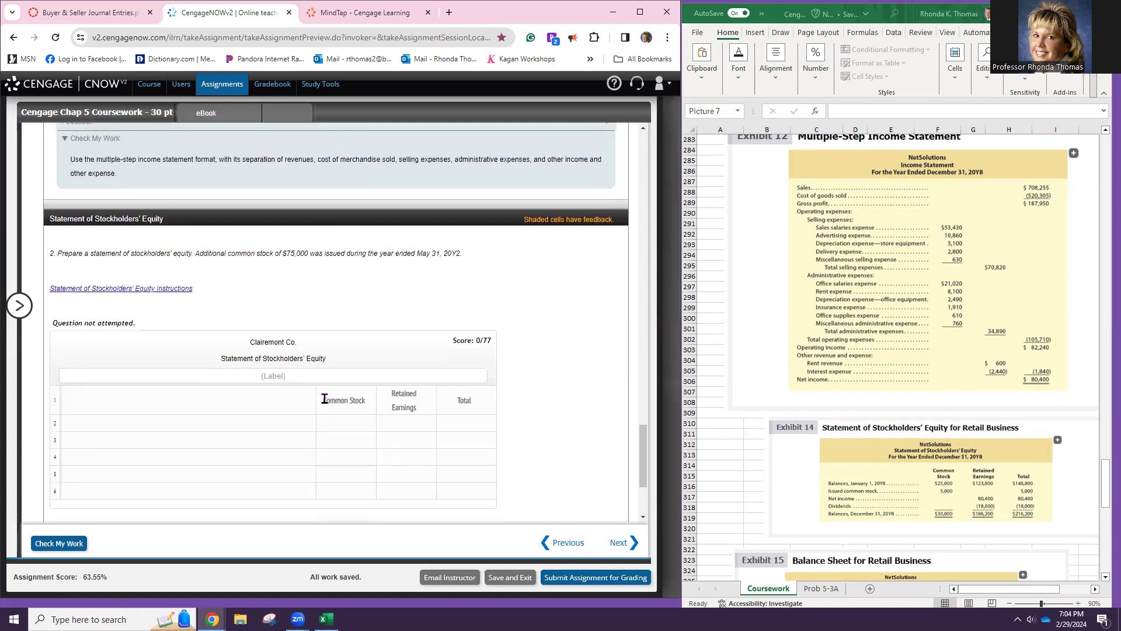
left_click(262, 372)
key("ctrl+v")
- Enter 'Balances, June 1, 20Y1' as the row 2 description
left_click(246, 421)
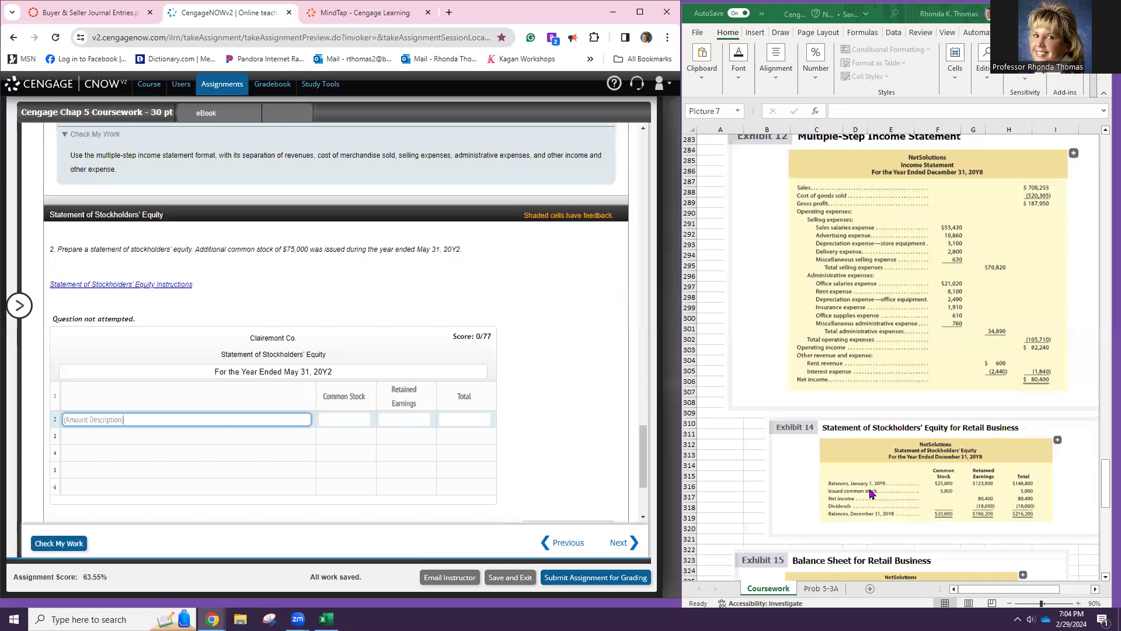
scroll(871, 491, "down", 1)
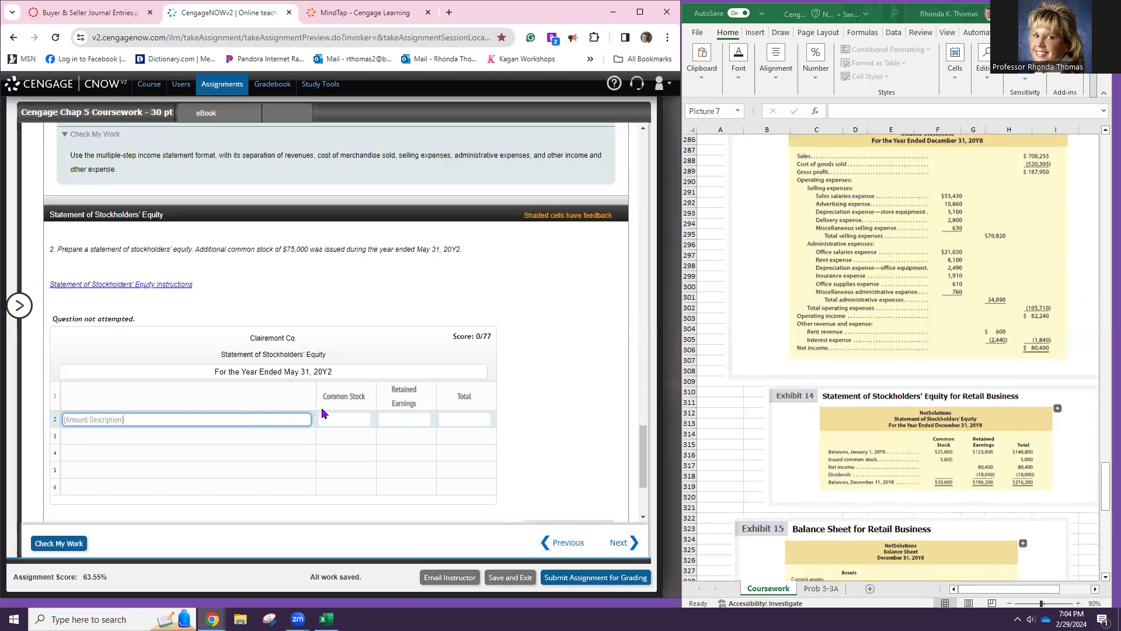
scroll(178, 361, "up", 6)
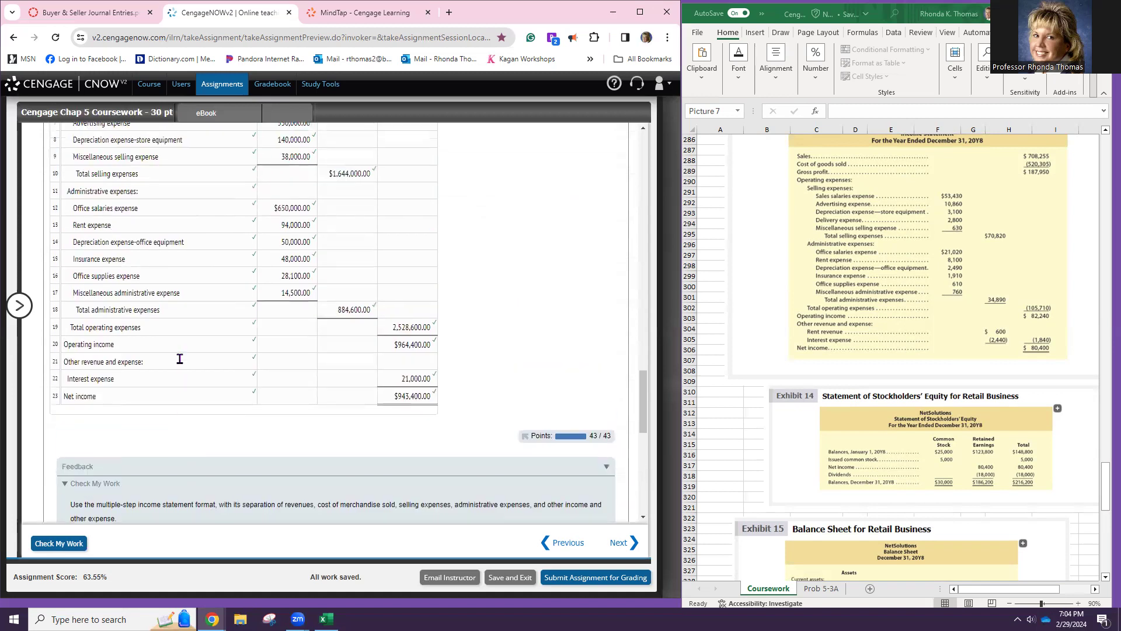
scroll(179, 358, "up", 10)
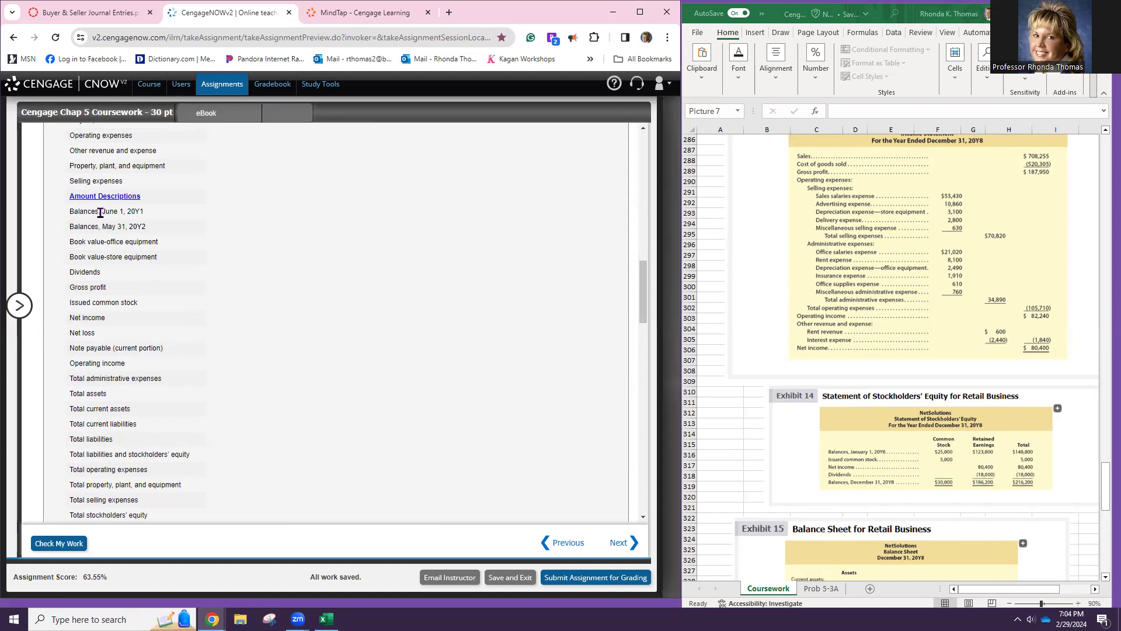
triple_click(100, 213)
key("ctrl+c")
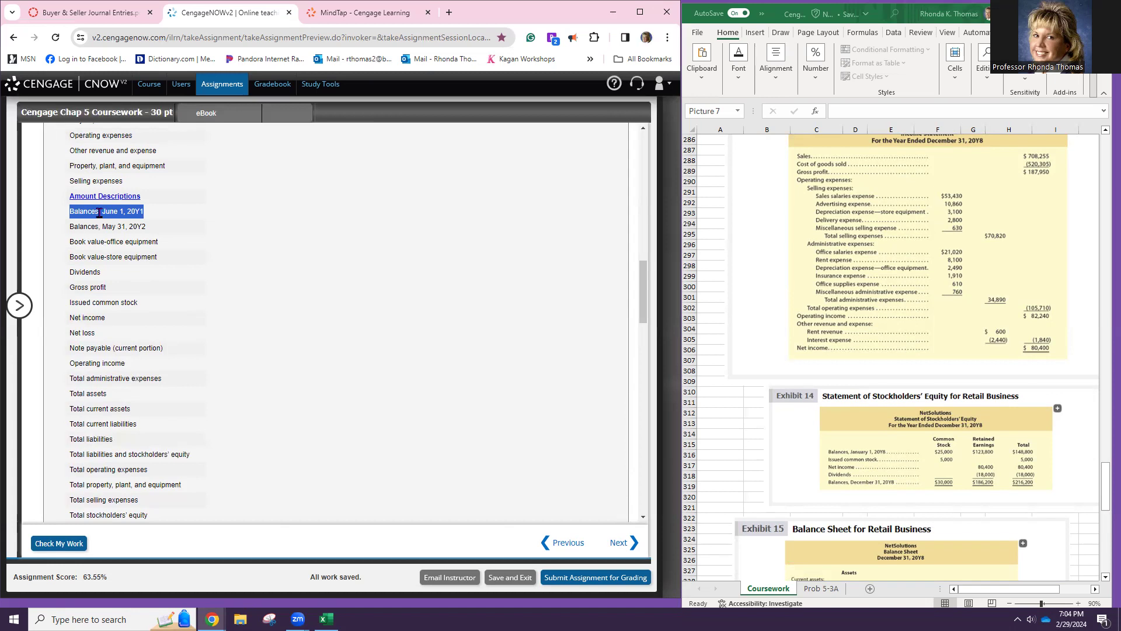
scroll(173, 295, "down", 15)
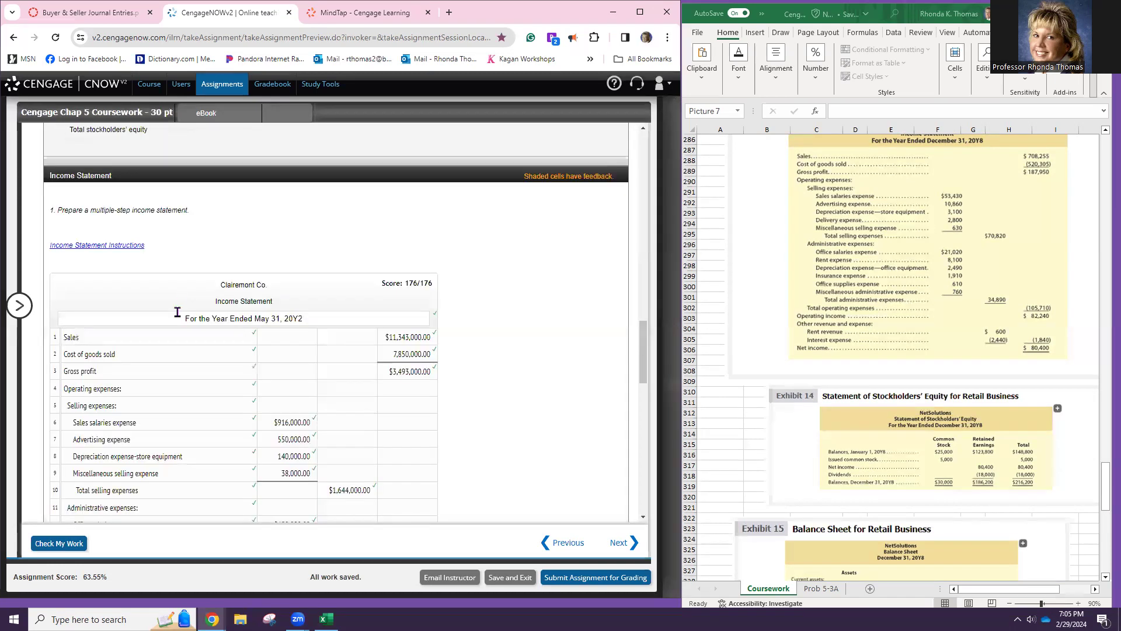
left_click(166, 298)
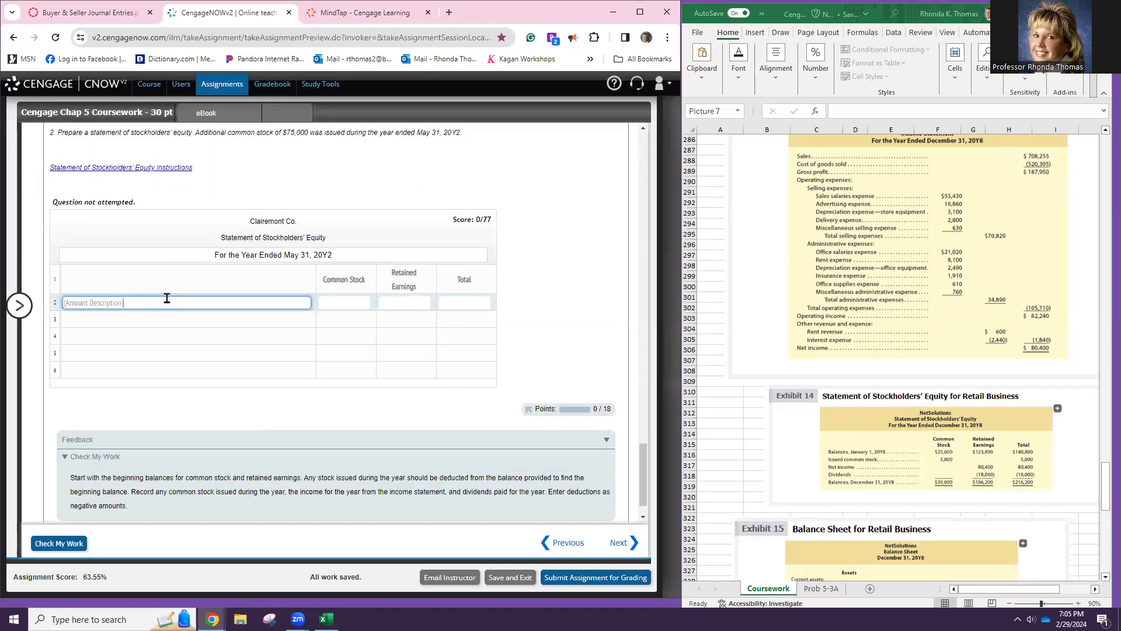
key("ctrl+v")
- Copy the 'Balances, May 31, 20Y2' description for row 6
left_click(178, 370)
scroll(177, 371, "up", 10)
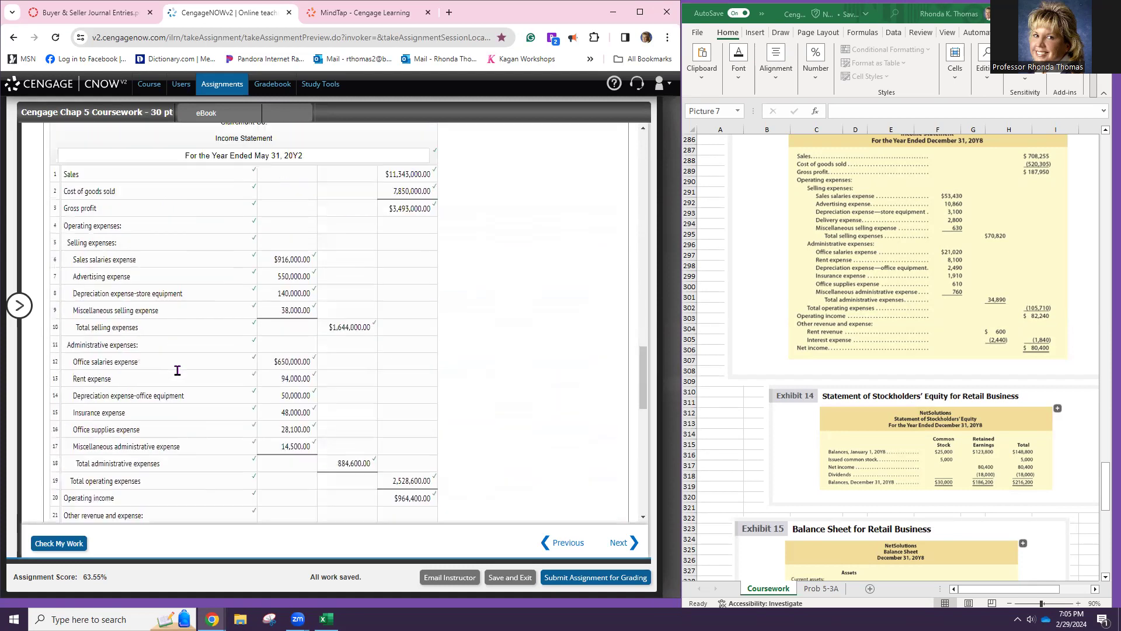
scroll(177, 370, "up", 7)
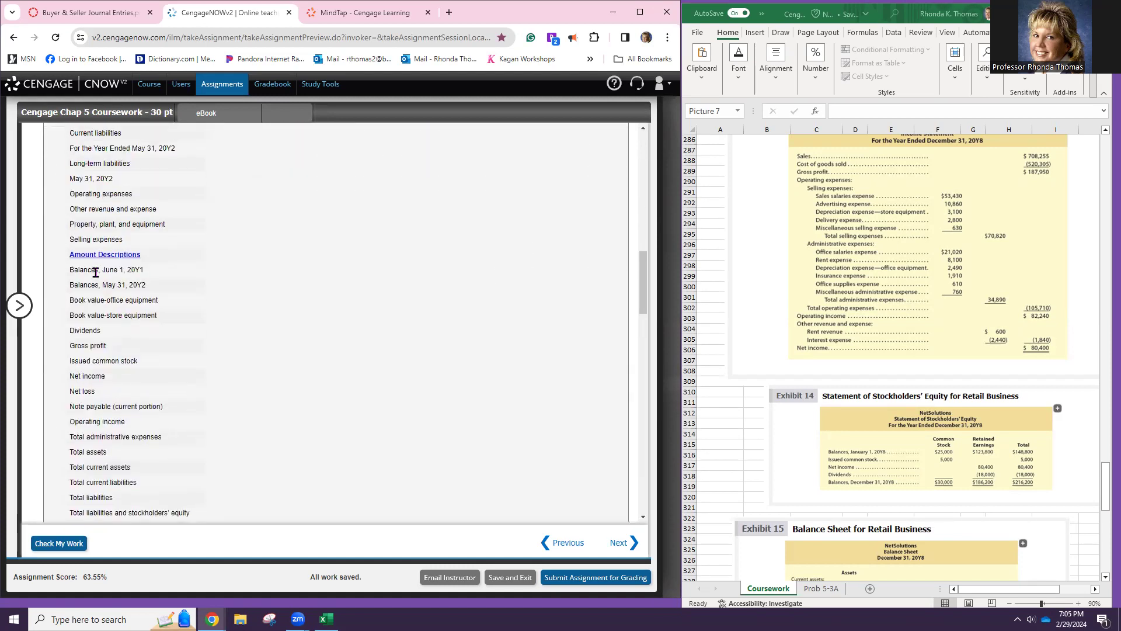
triple_click(104, 284)
key("ctrl+c")
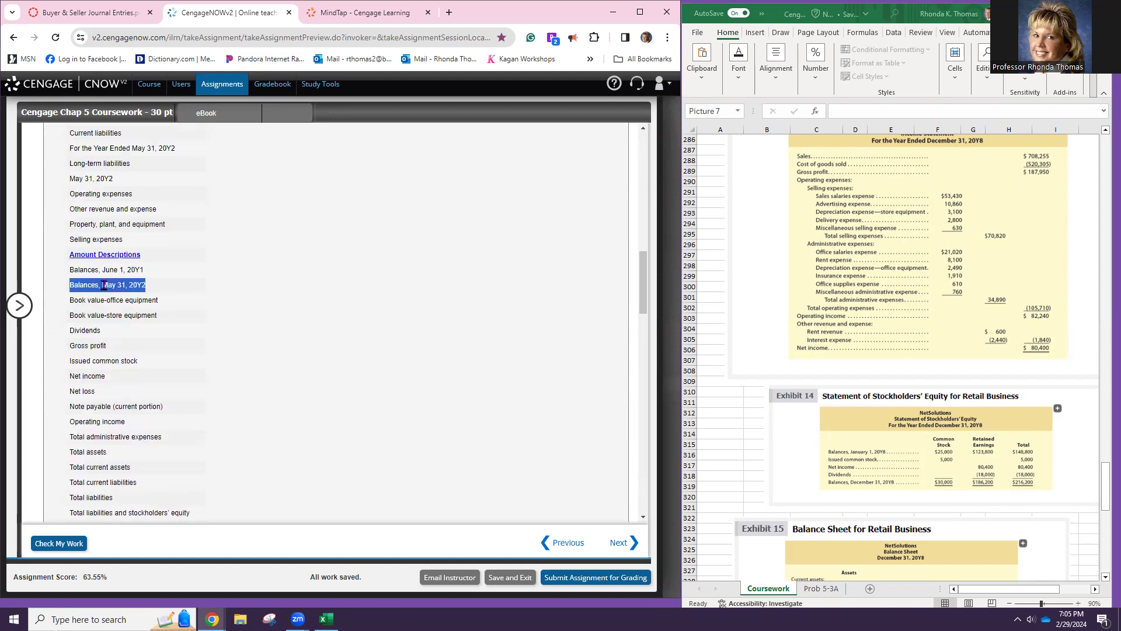
scroll(225, 360, "down", 15)
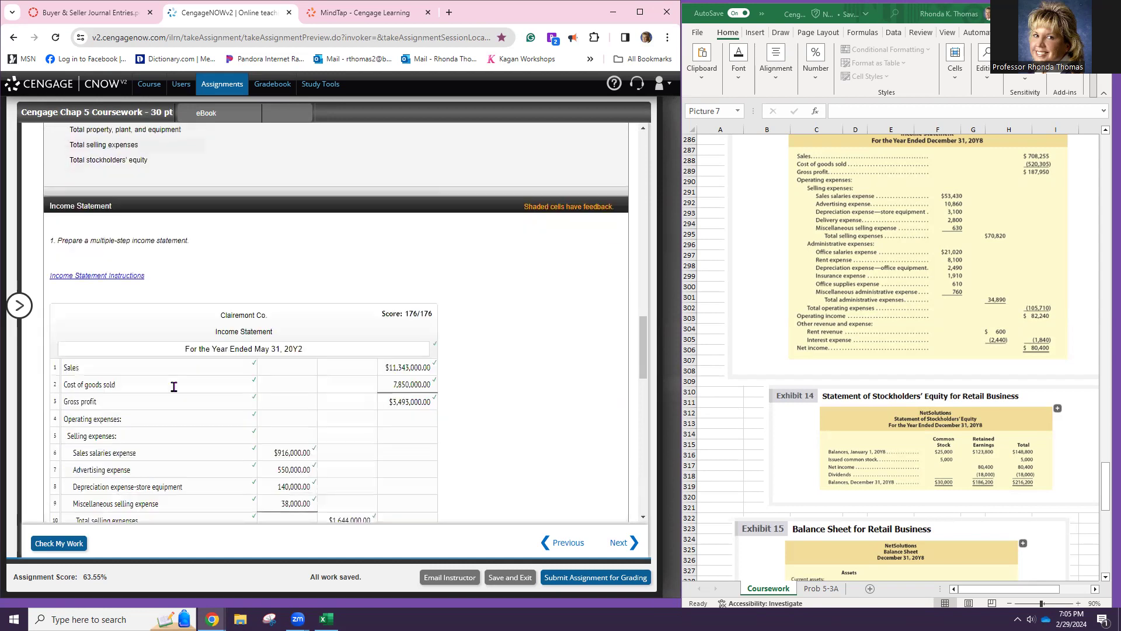
scroll(161, 390, "down", 3)
left_click(140, 333)
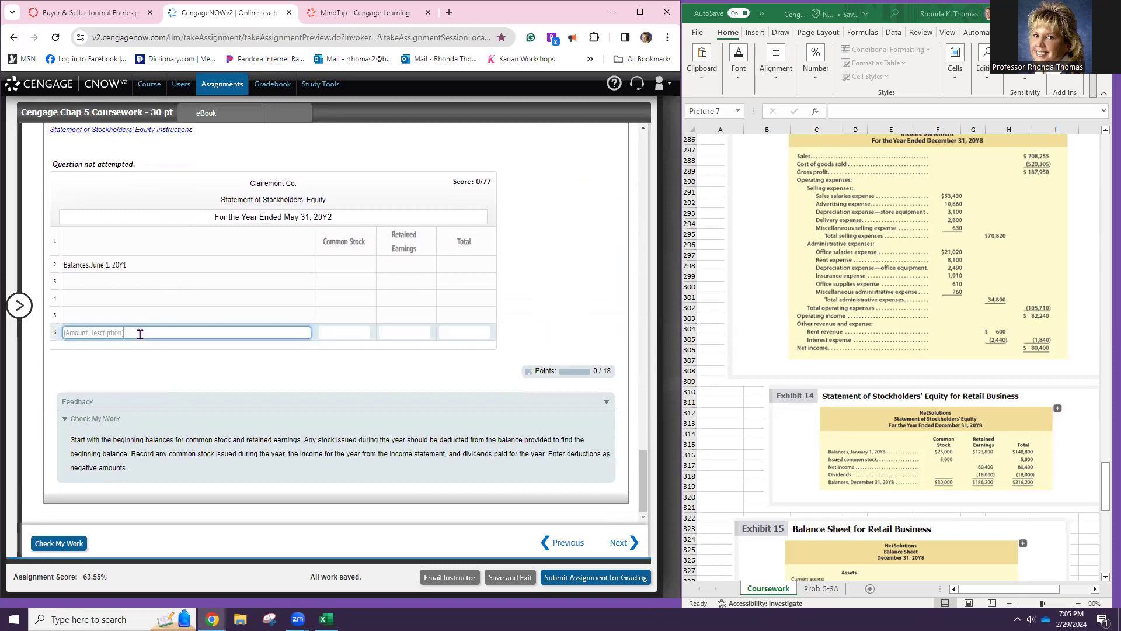
- Label row 6 'Balances, May 31, 20Y2' and enter its common stock of 500,000
key("ctrl+v")
left_click(345, 263)
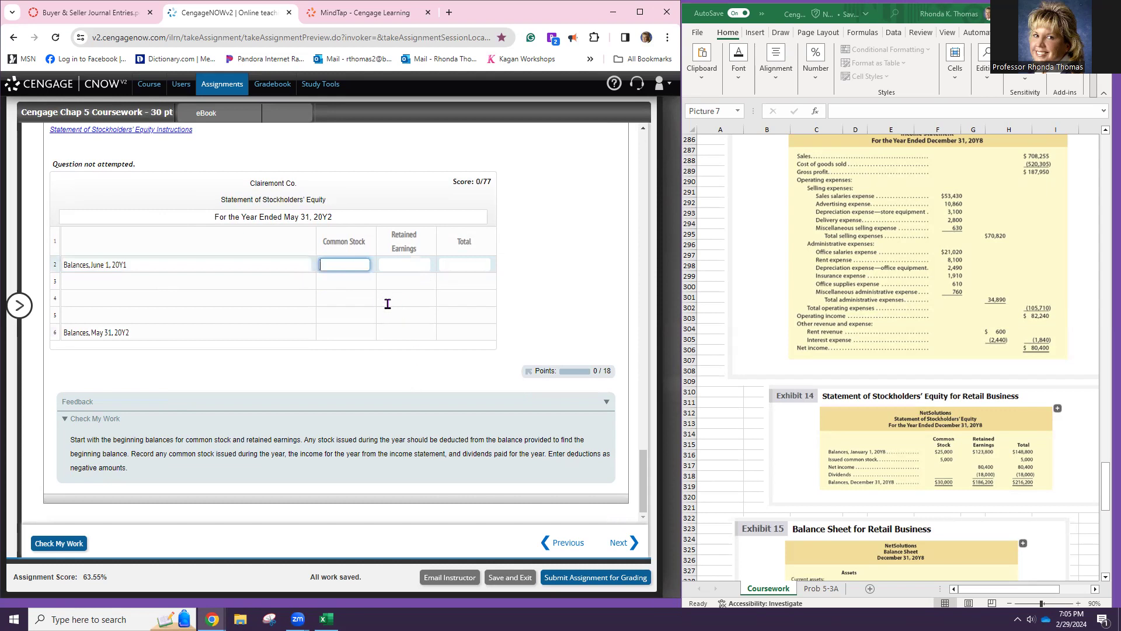
scroll(832, 332, "up", 10)
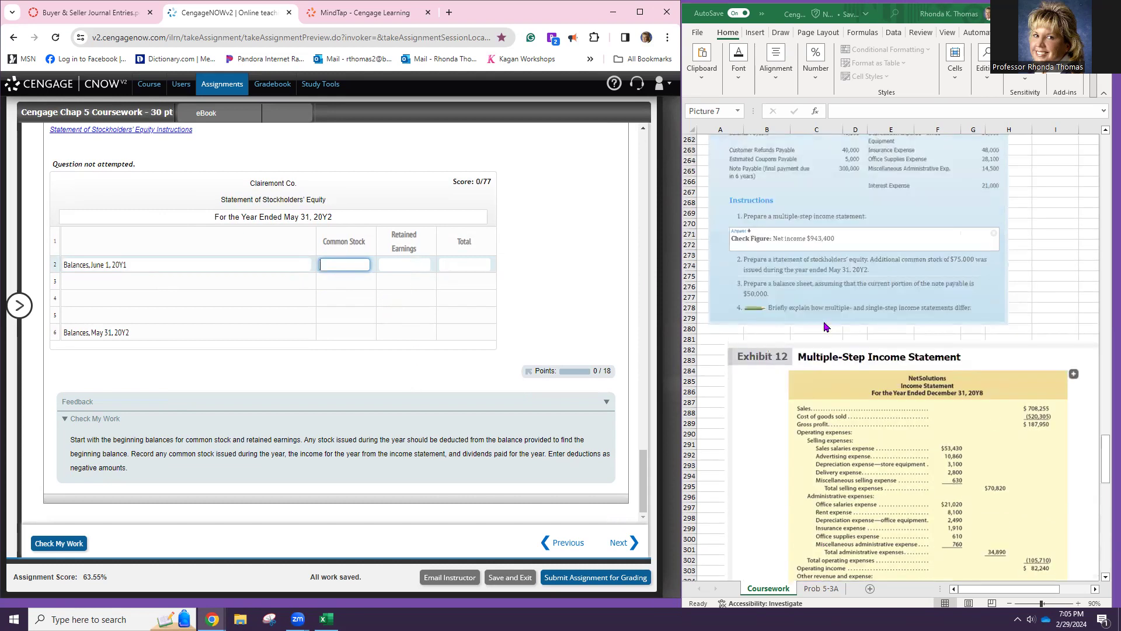
scroll(834, 332, "up", 4)
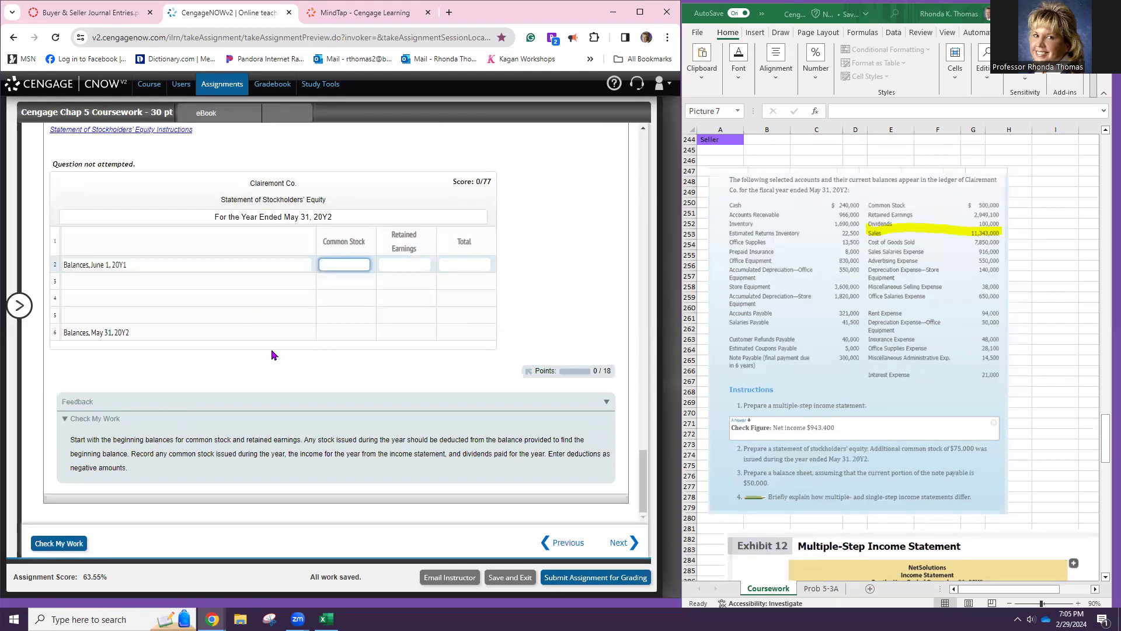
left_click(346, 331)
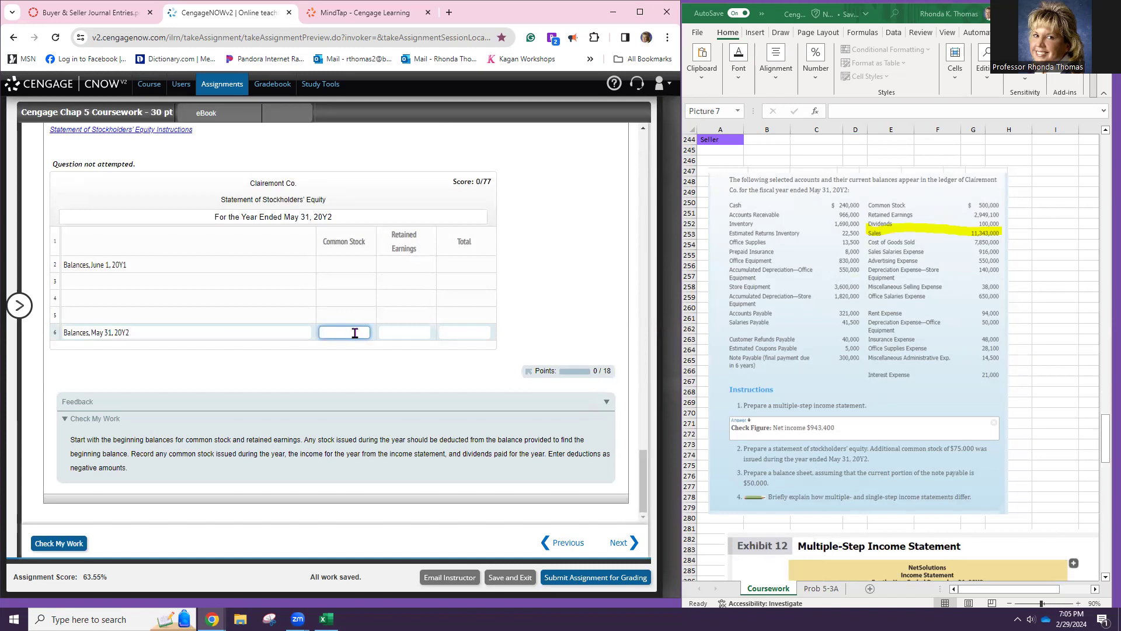
type("500,000")
left_click(363, 348)
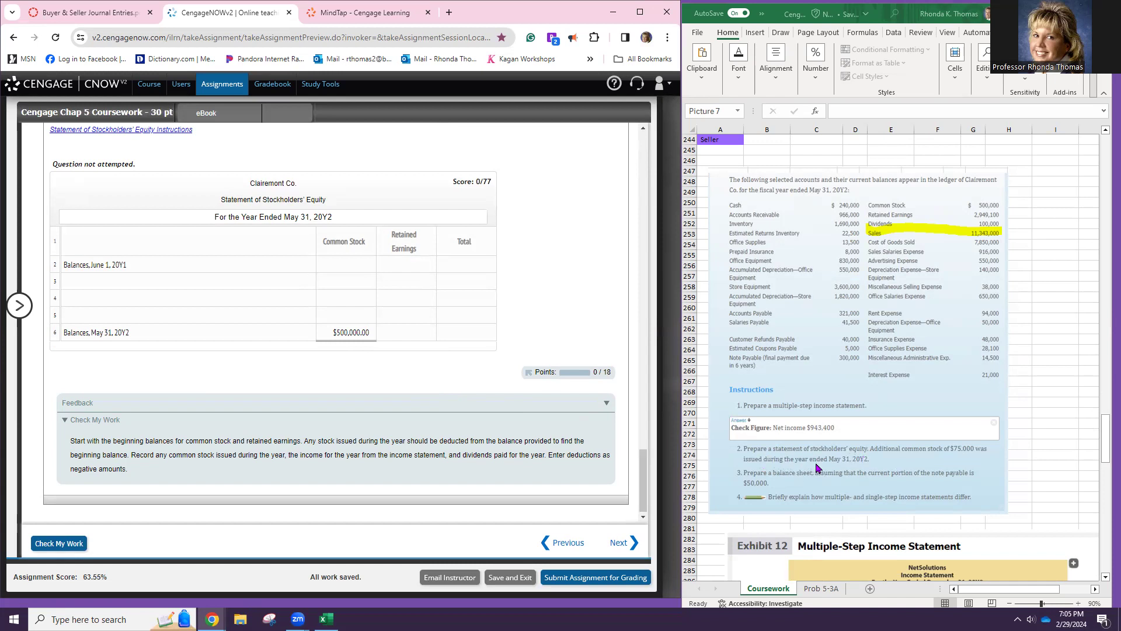
scroll(874, 468, "down", 4)
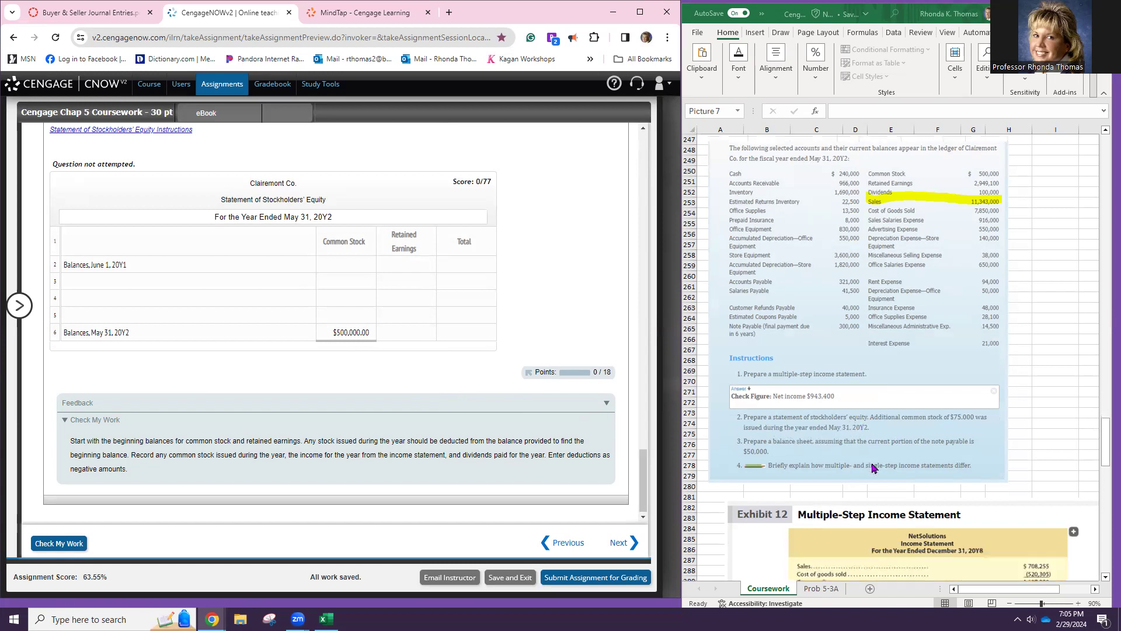
scroll(873, 467, "down", 9)
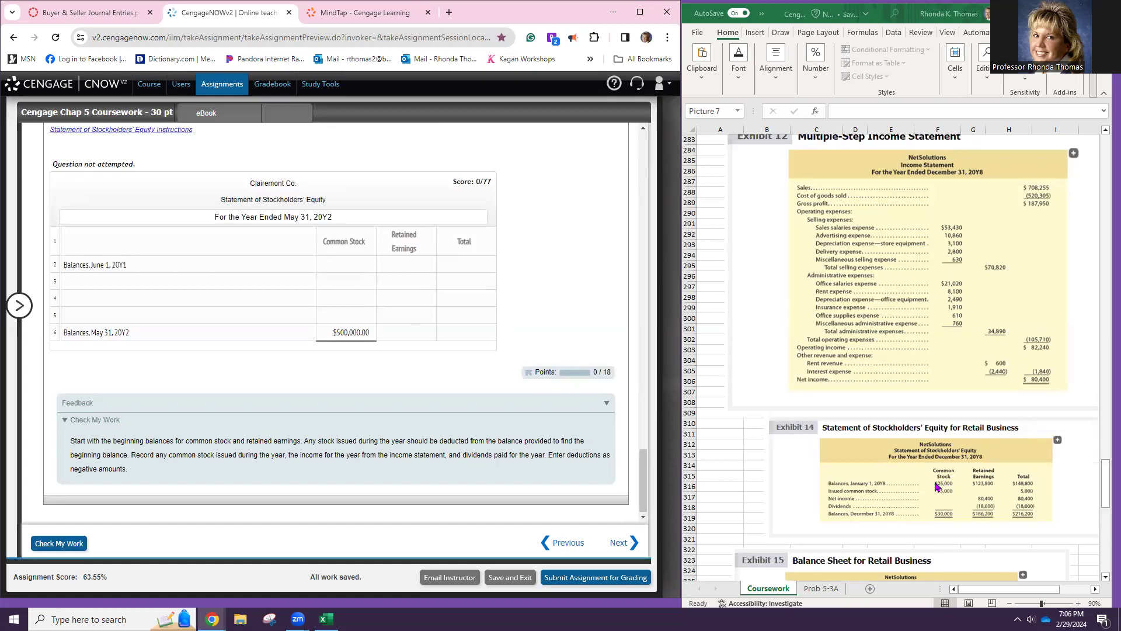
- Add an 'Issued common stock' row in row 3 with 75,000 under Common Stock
left_click(213, 284)
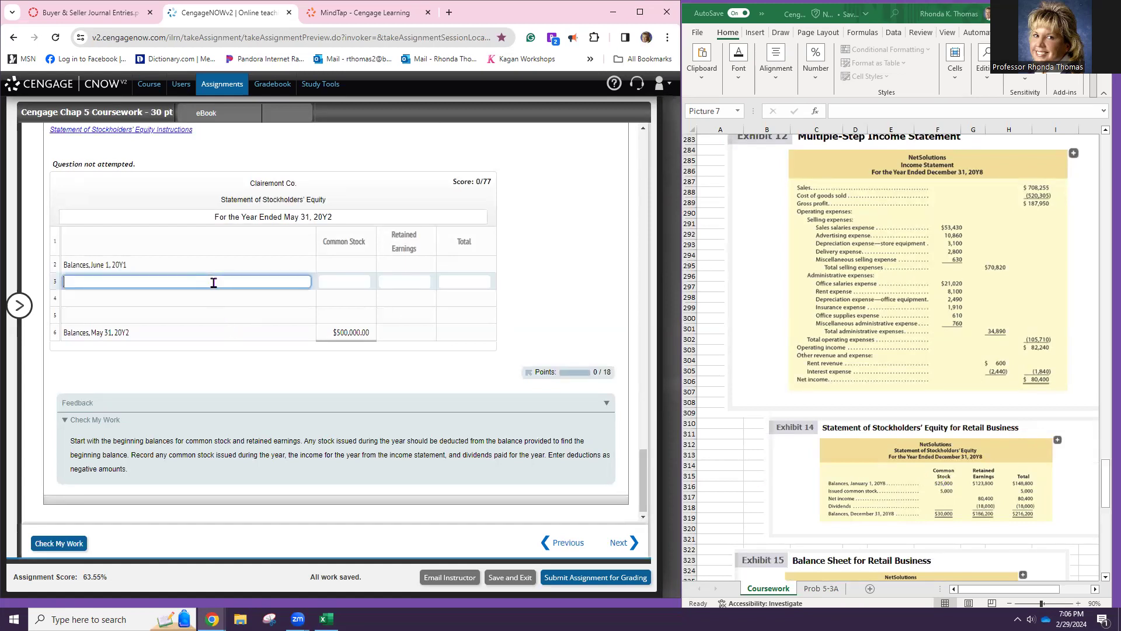
scroll(214, 286, "down", 3)
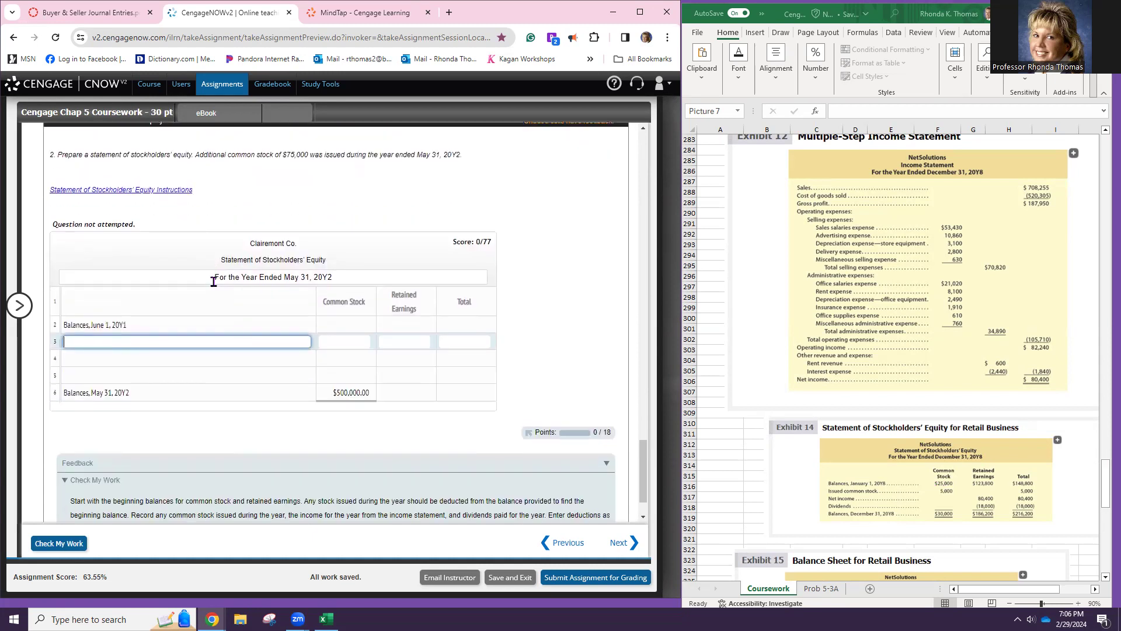
scroll(213, 281, "up", 3)
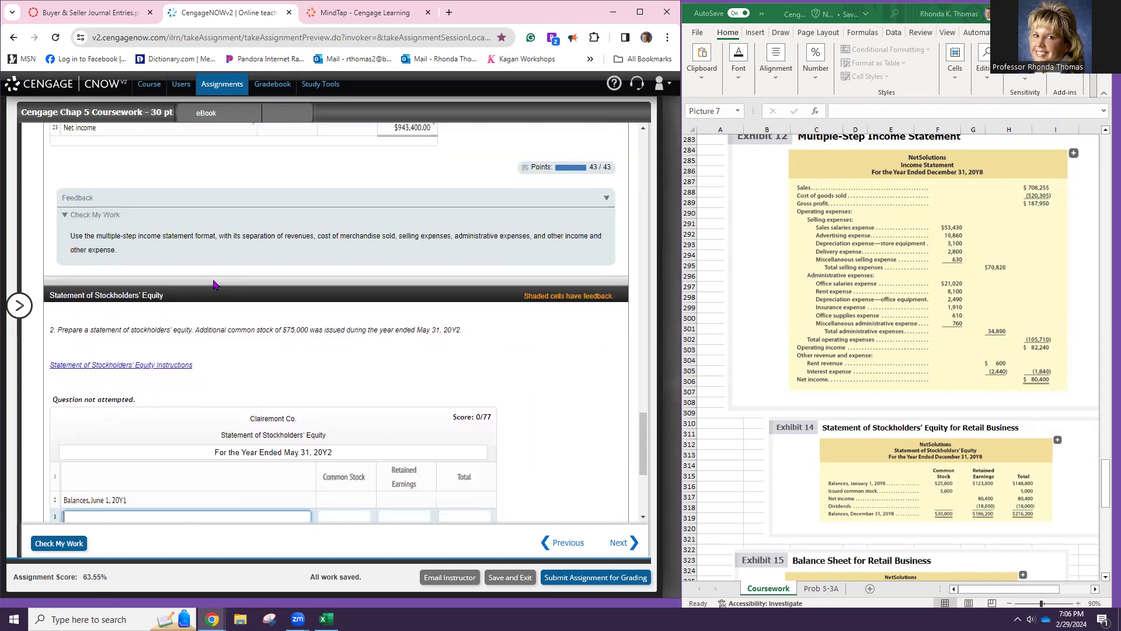
scroll(113, 258, "up", 10)
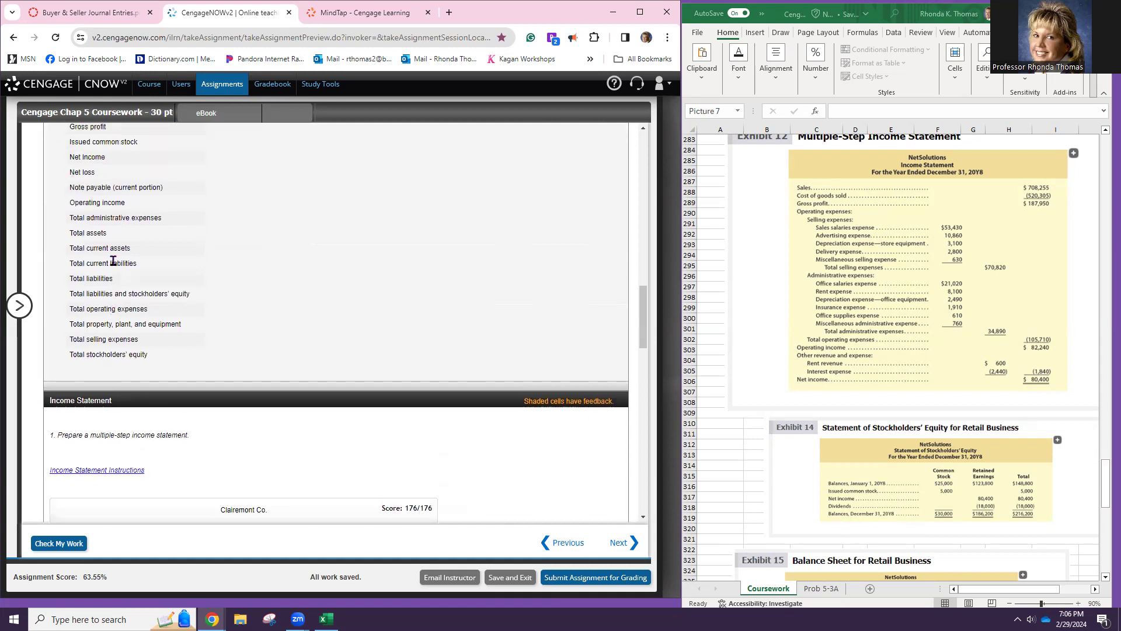
scroll(113, 261, "up", 3)
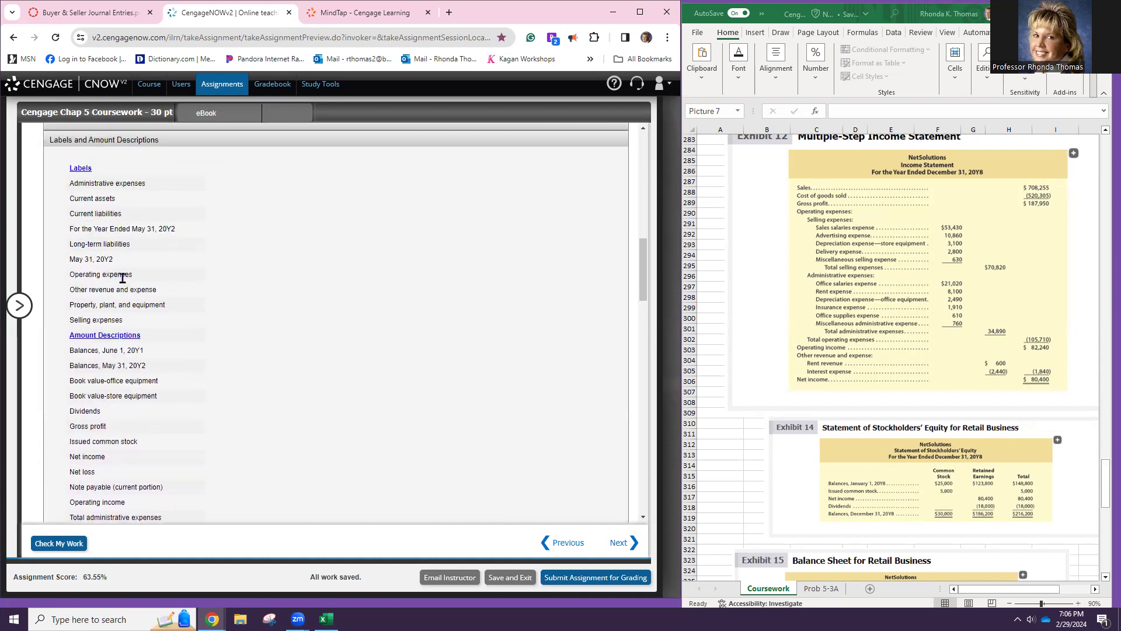
scroll(162, 320, "down", 2)
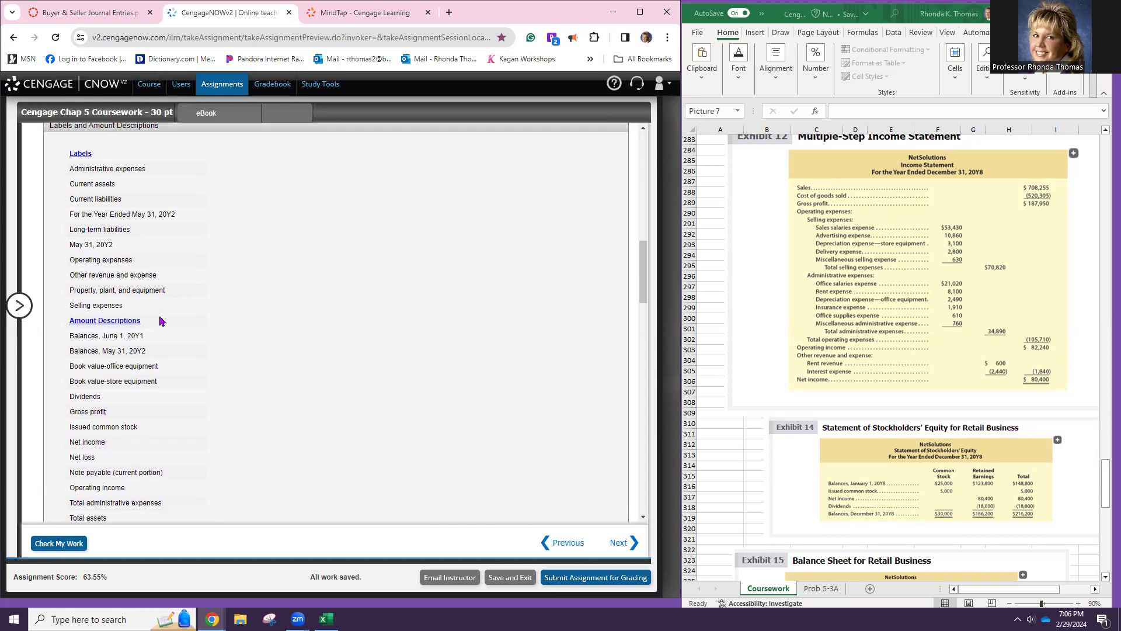
double_click(120, 325)
triple_click(112, 325)
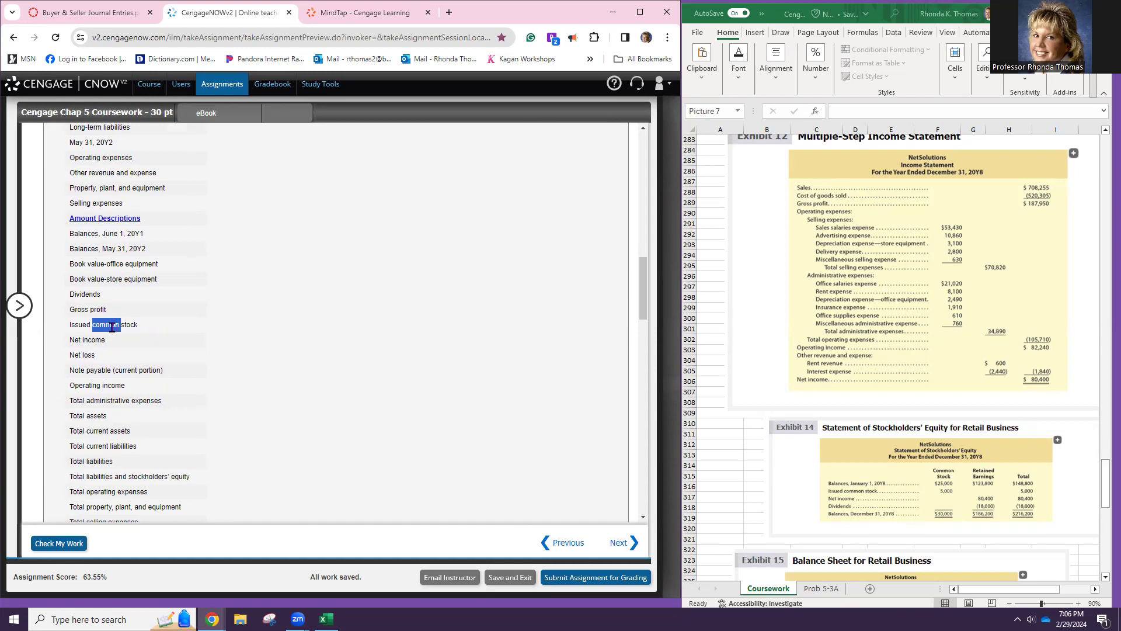
scroll(277, 343, "down", 20)
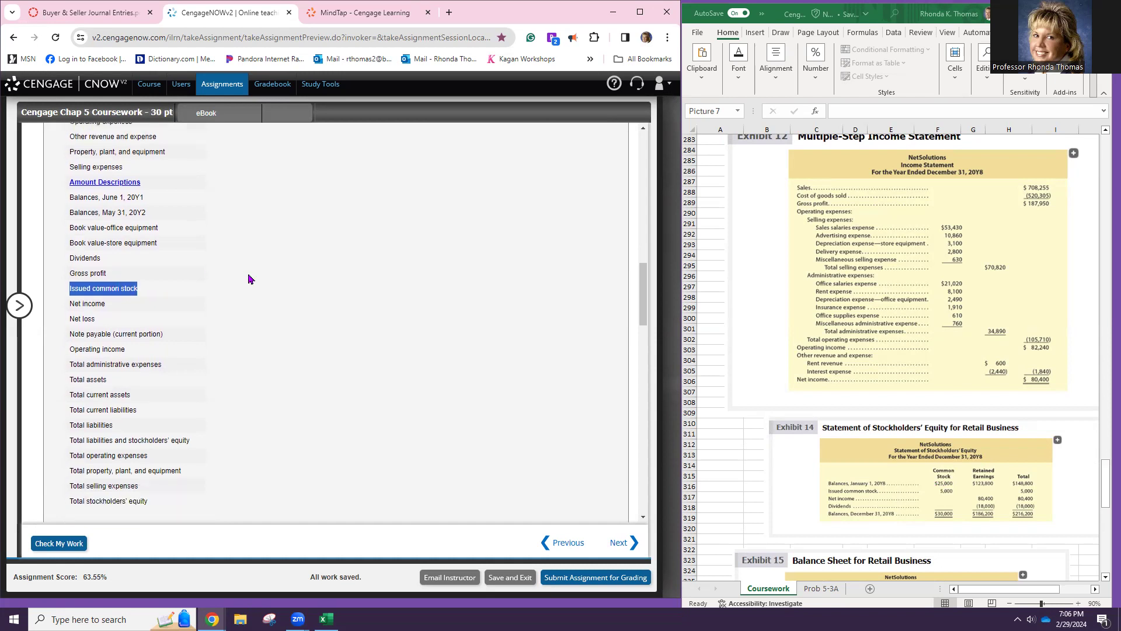
scroll(277, 343, "down", 1)
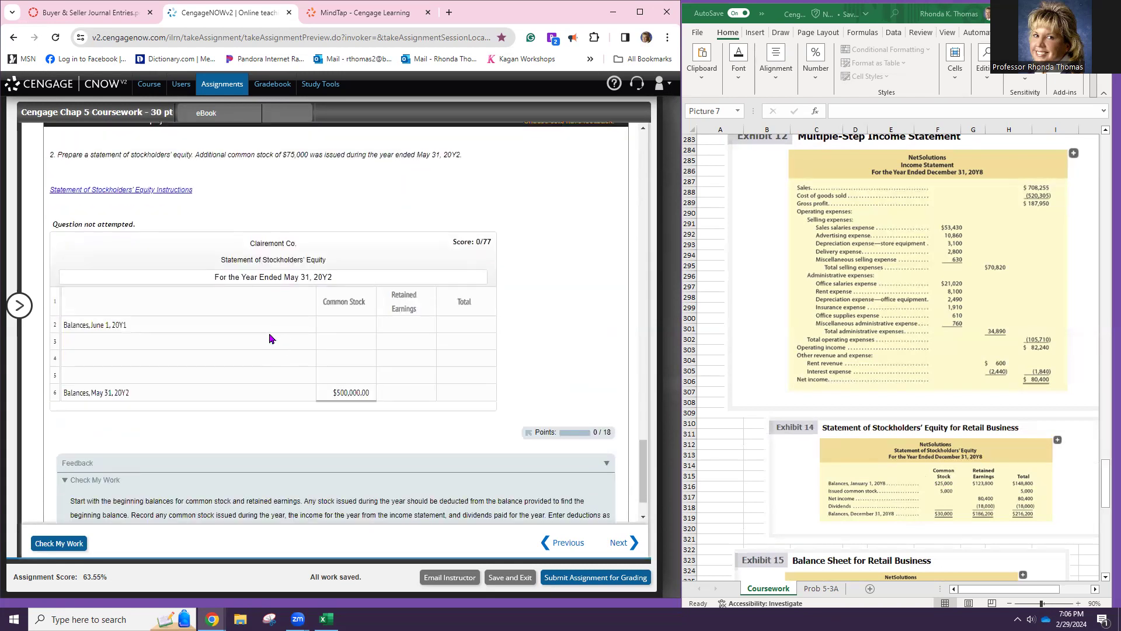
left_click(247, 340)
type("Issued common stock")
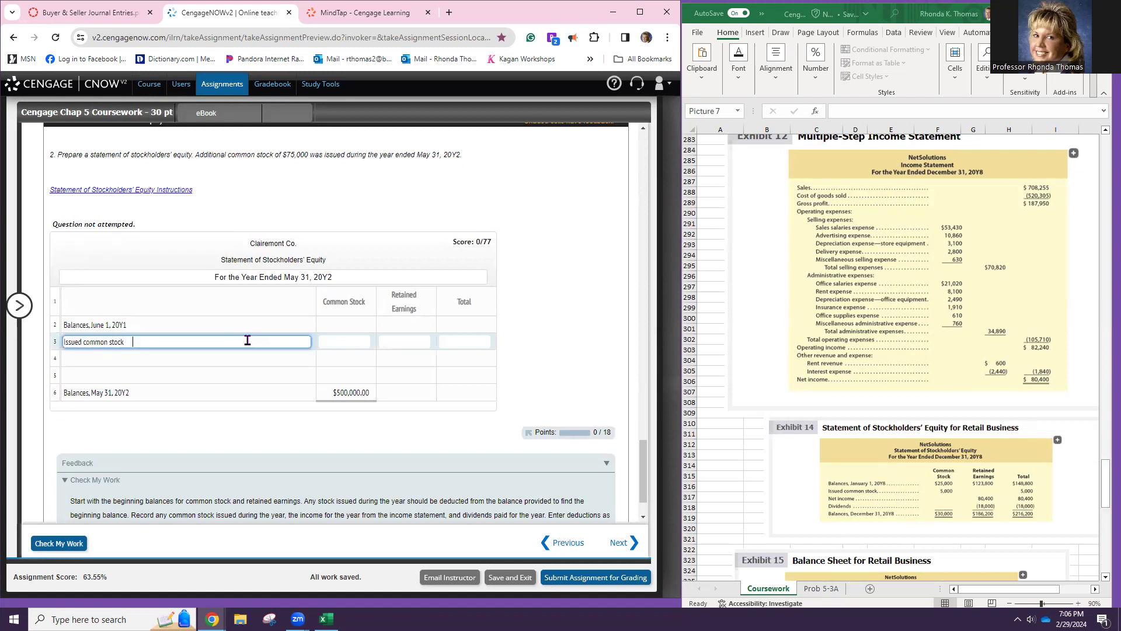
left_click(346, 342)
type("7")
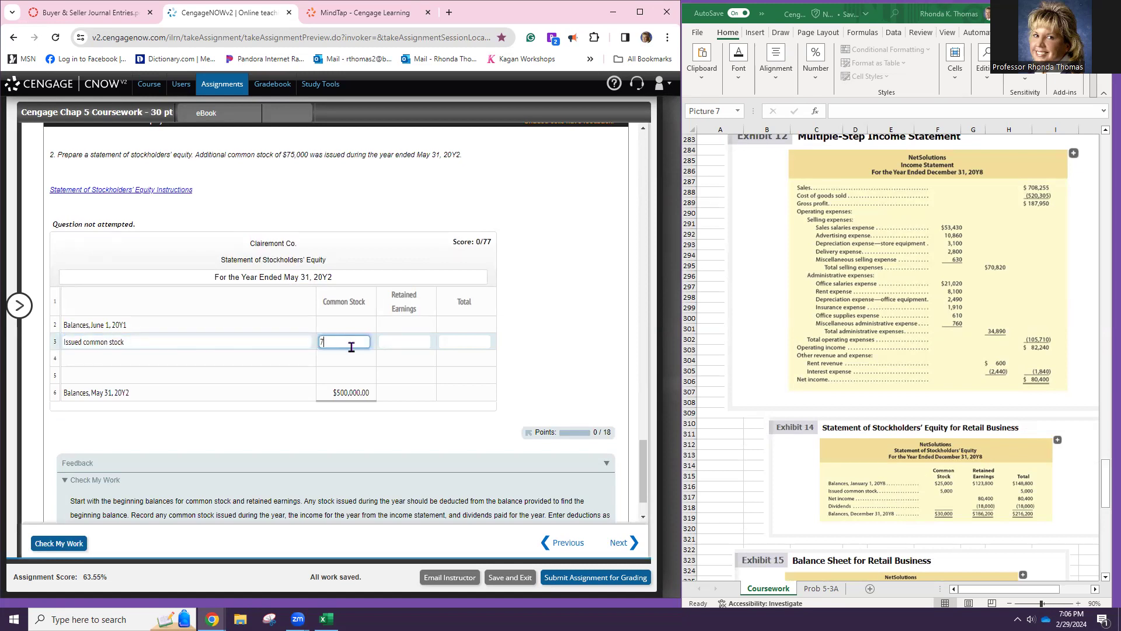
type("5,00000")
key("Return")
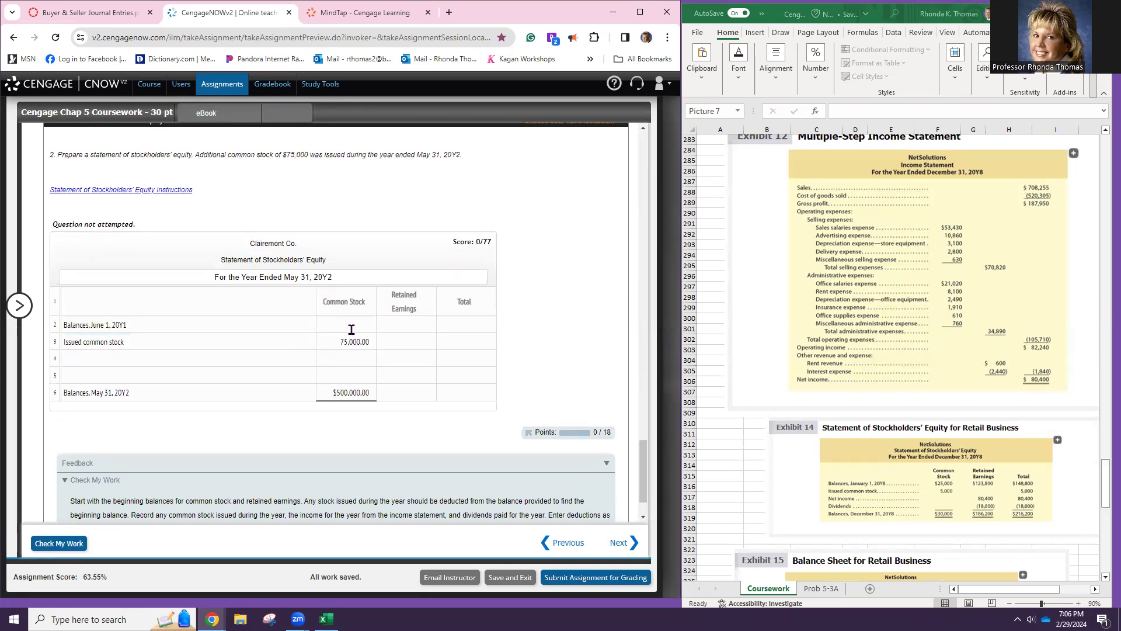
- Enter 425,000 as the June 1 common stock balance and begin the June 1 retained earnings
left_click(354, 391)
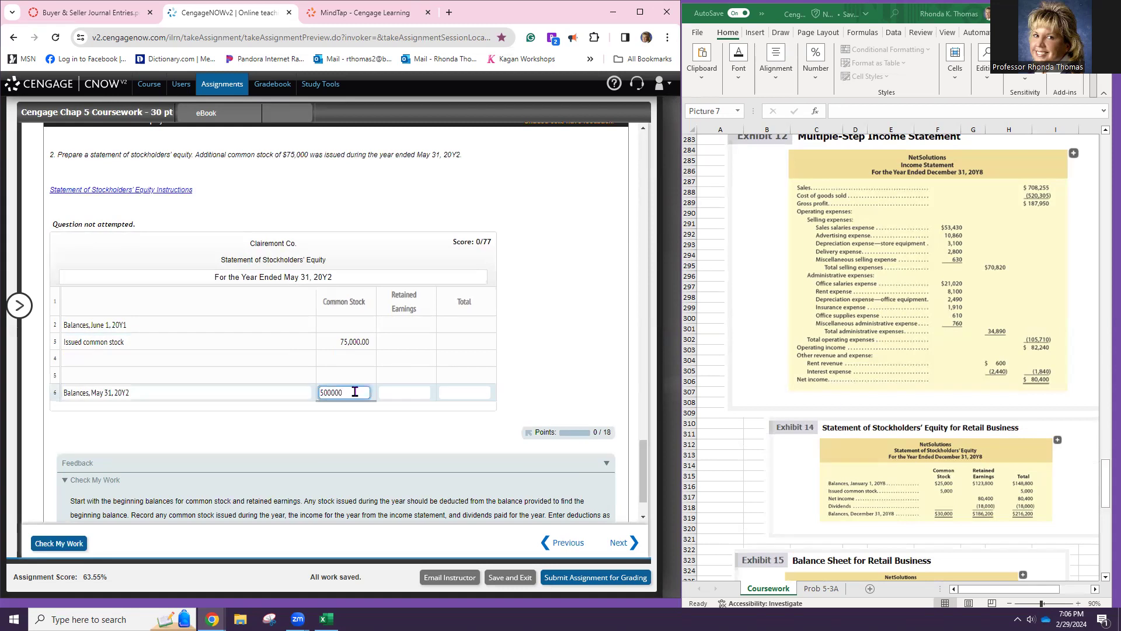
left_click(335, 343)
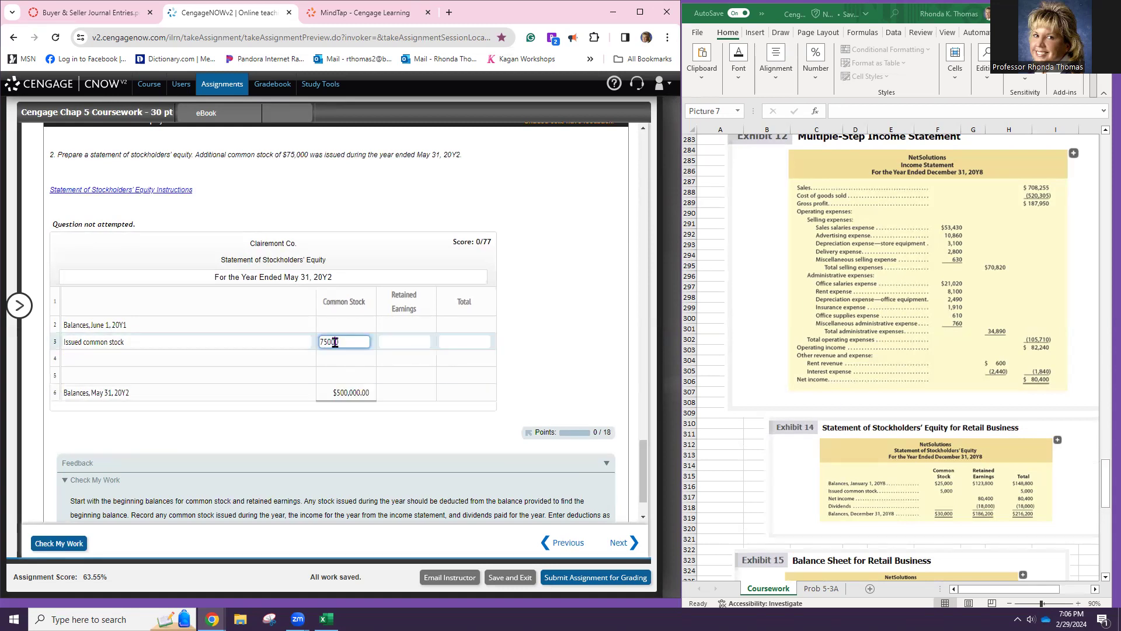
left_click(351, 324)
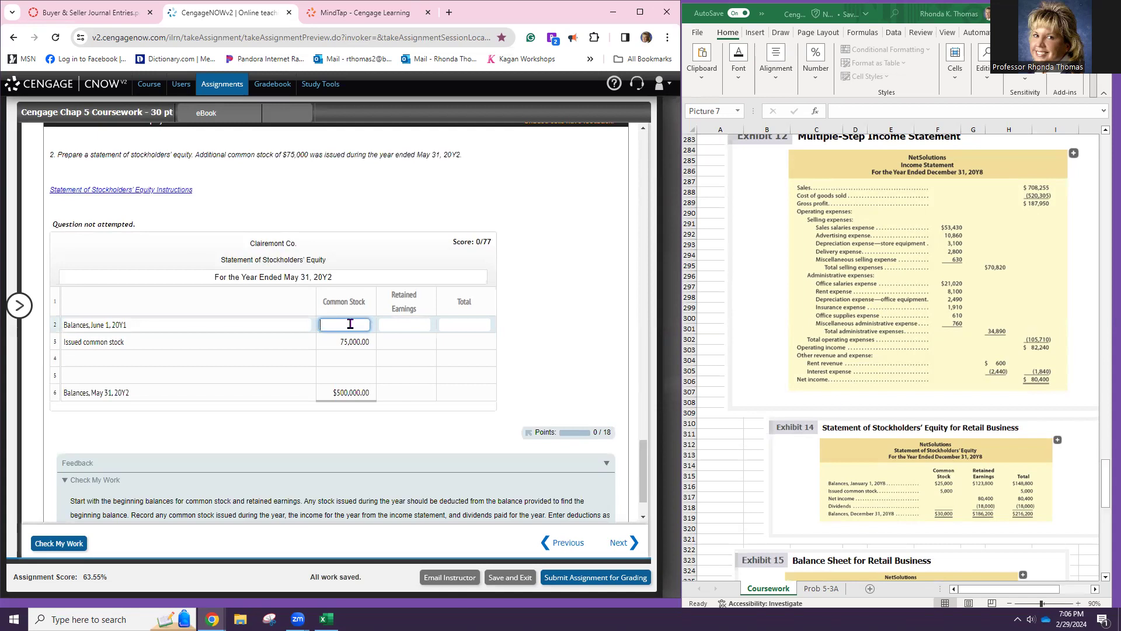
type("425,000")
key("Return")
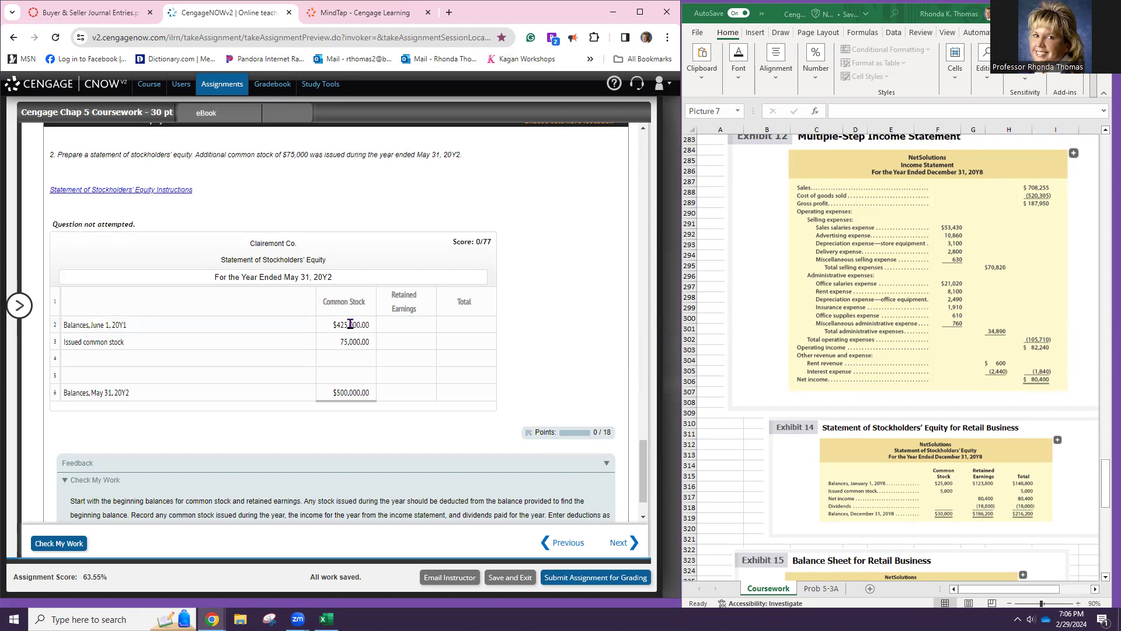
left_click(413, 327)
type("0")
left_click(464, 327)
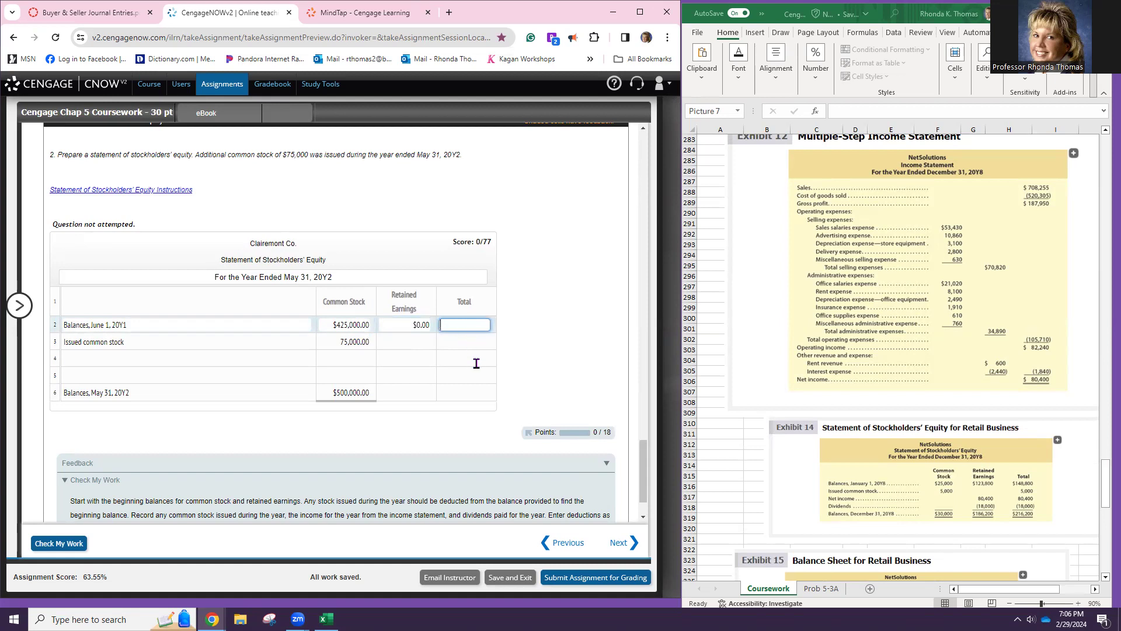
left_click(391, 325)
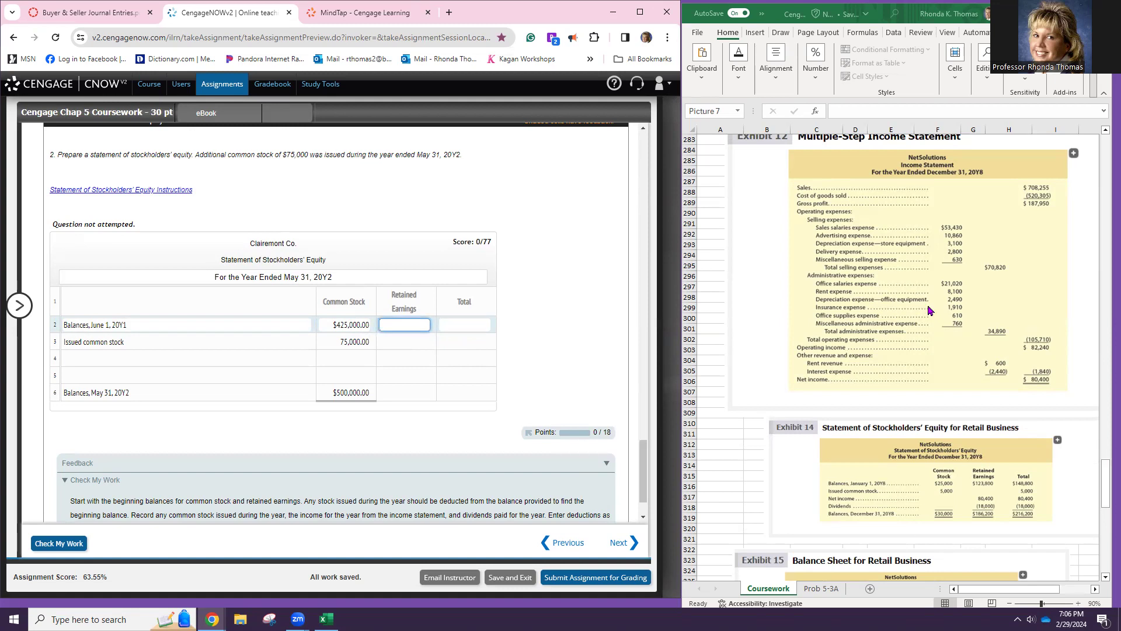
- Enter June 1 retained earnings of 2,949,100 and a June 1 total of 3,374,100
scroll(986, 316, "up", 5)
scroll(986, 316, "up", 7)
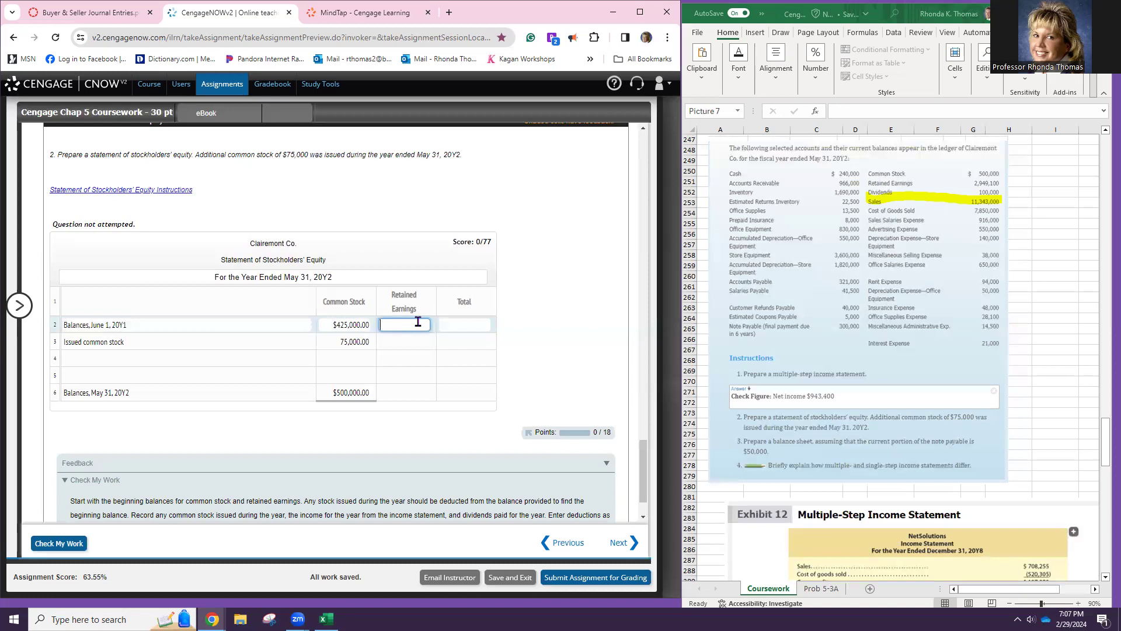
type("2")
type("449100")
left_click(477, 326)
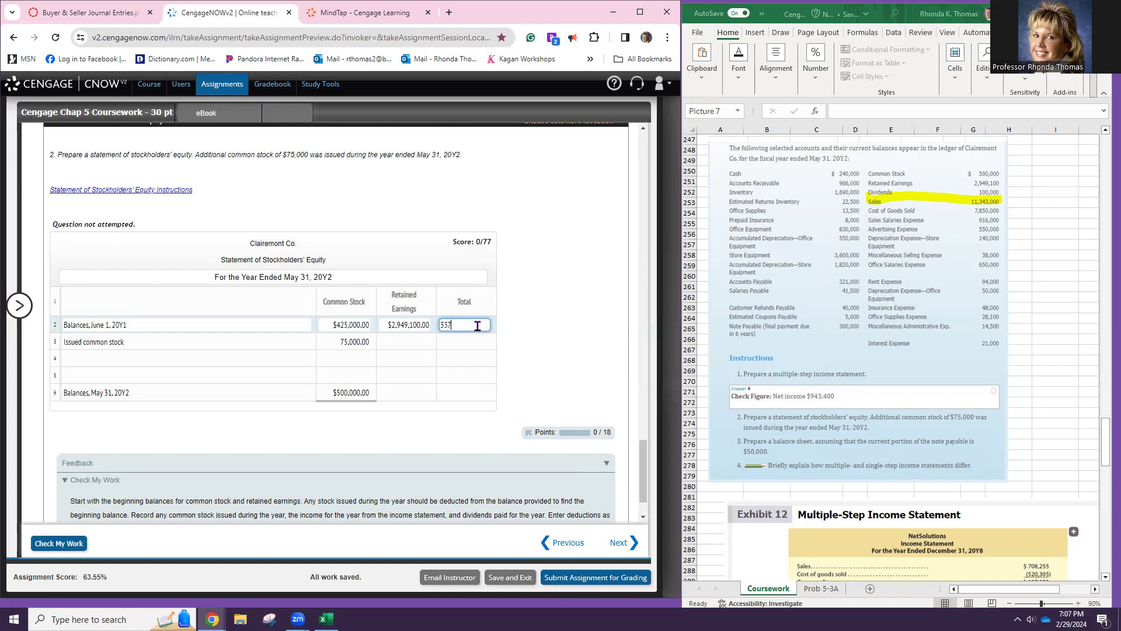
type("3,374,100")
key("Return")
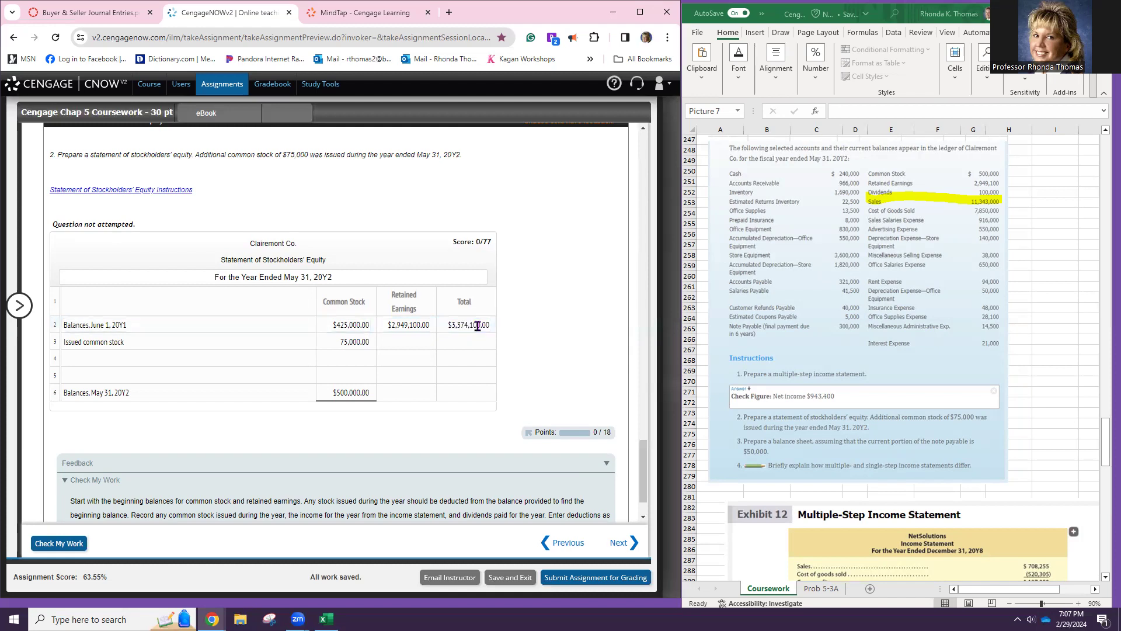
- Enter 75,000 in the Total column of the issued common stock row
left_click(421, 344)
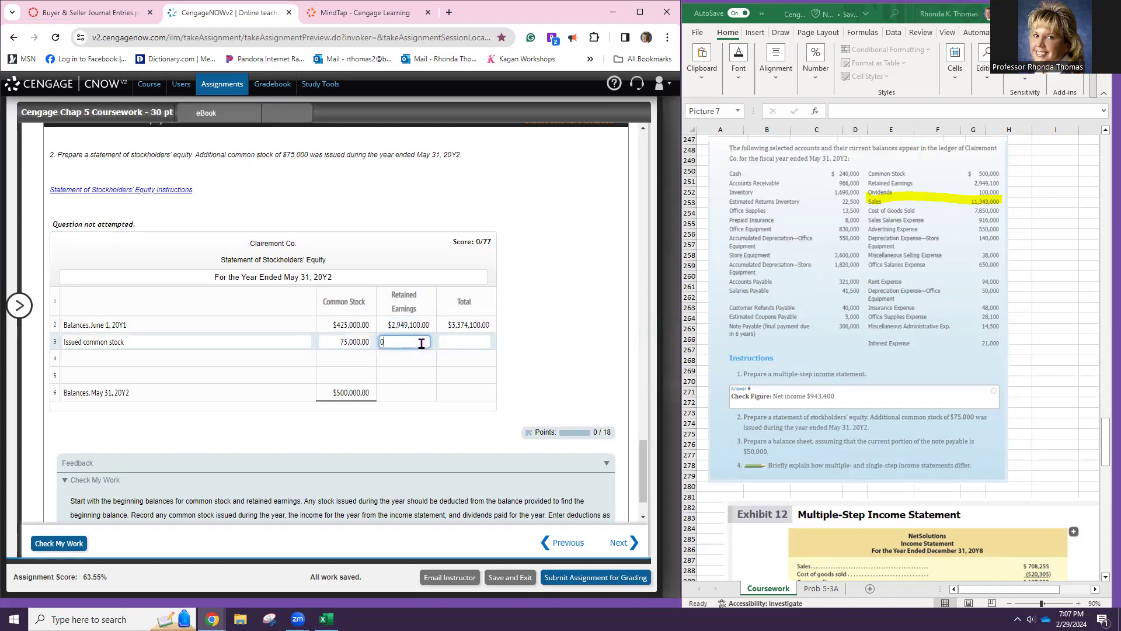
left_click(446, 338)
type("75000")
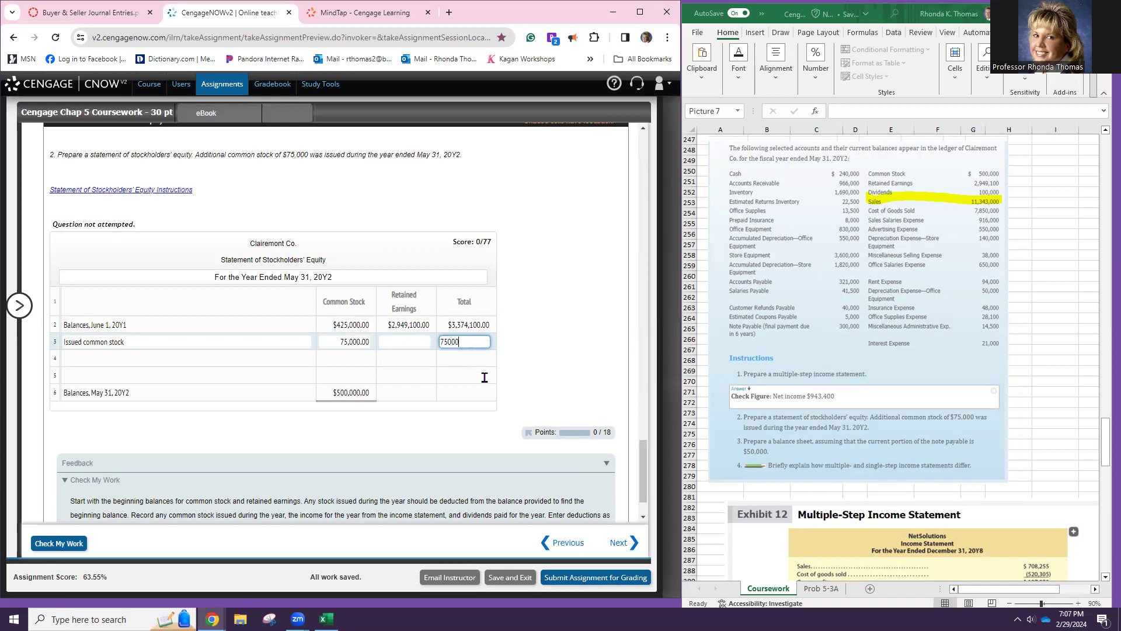
key("Return")
- Add a Net income row with 943,400 under Retained Earnings and Total
left_click(260, 360)
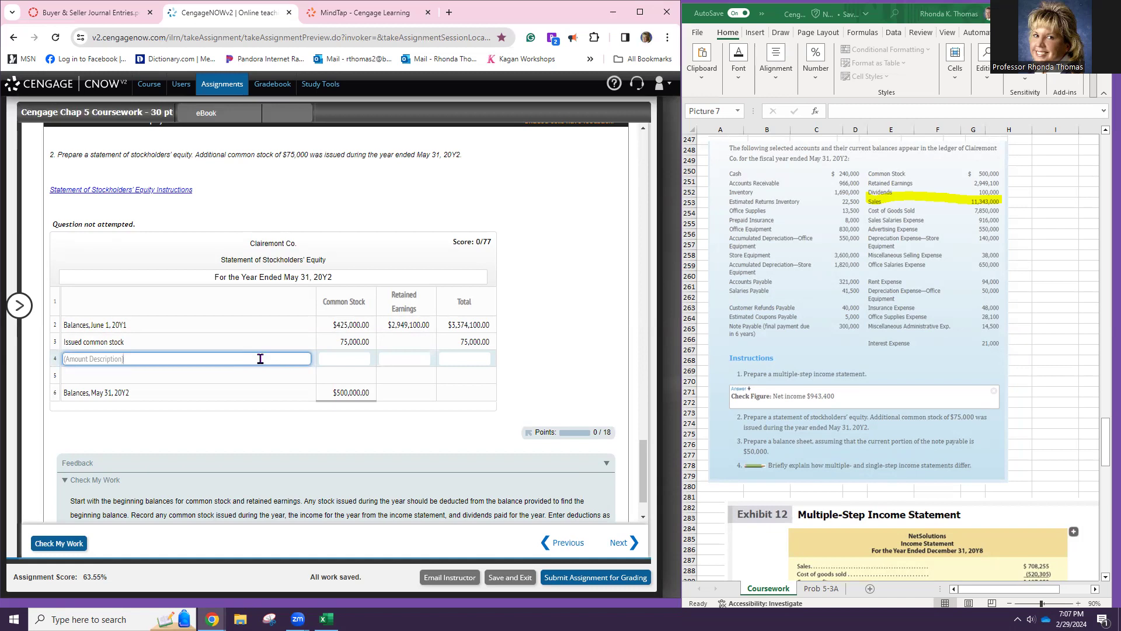
type("Net Income")
key("Tab")
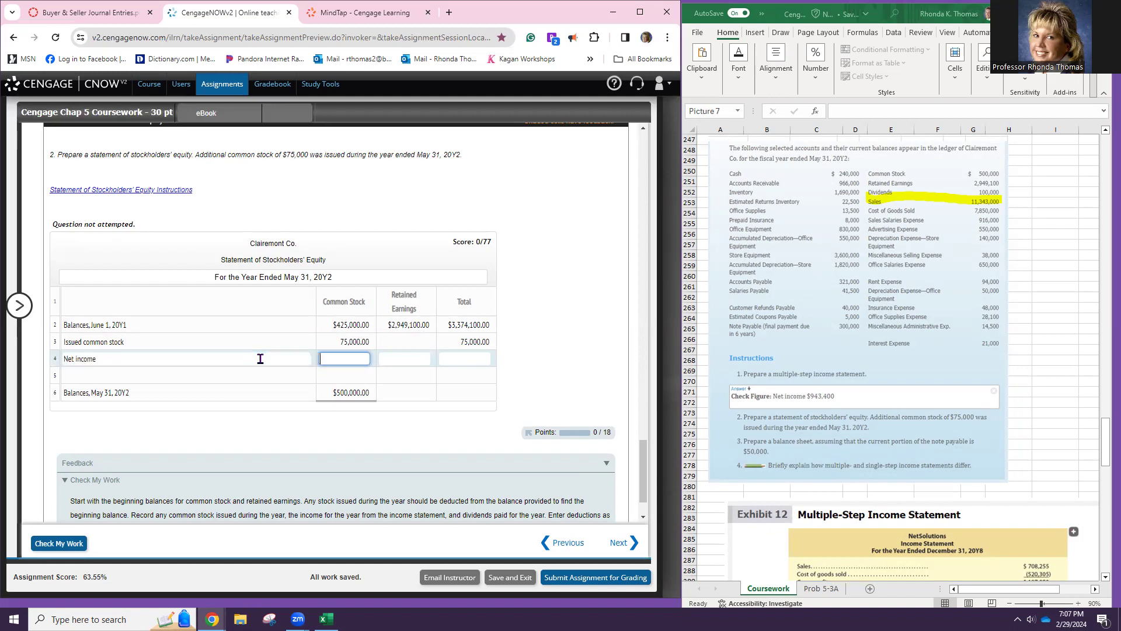
key("Tab")
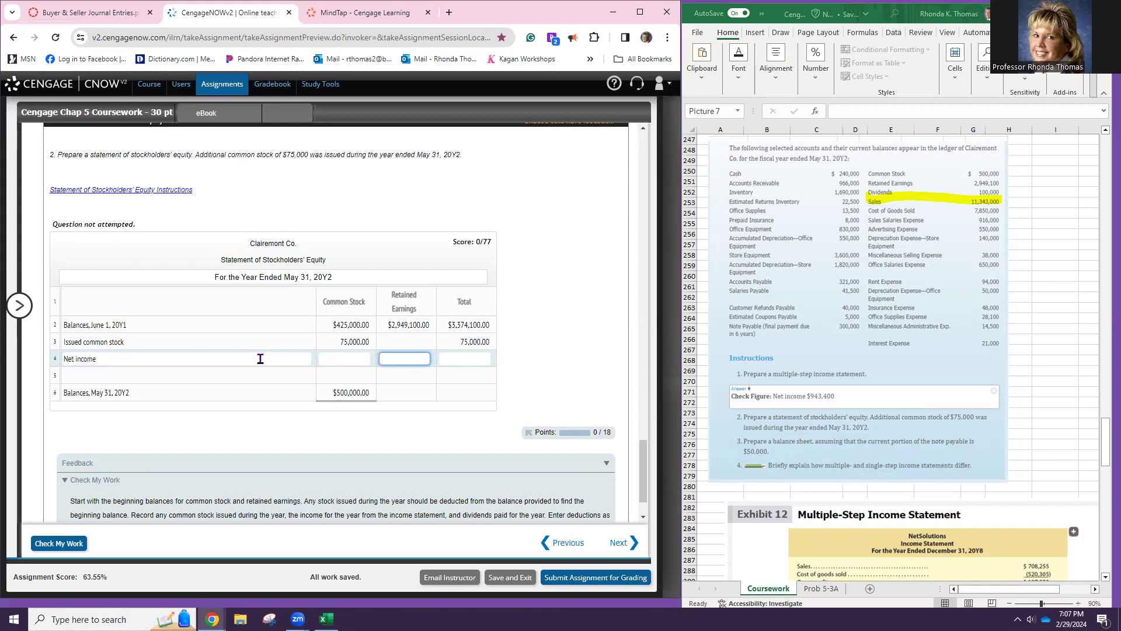
scroll(301, 355, "up", 5)
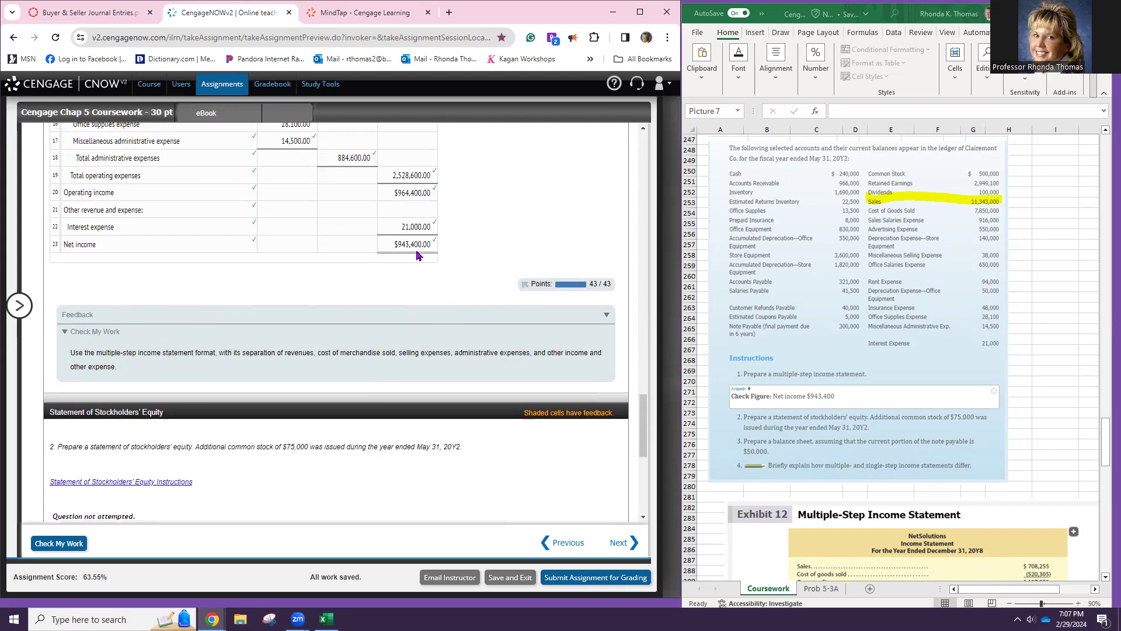
scroll(415, 256, "down", 6)
type("43,400")
left_click(475, 312)
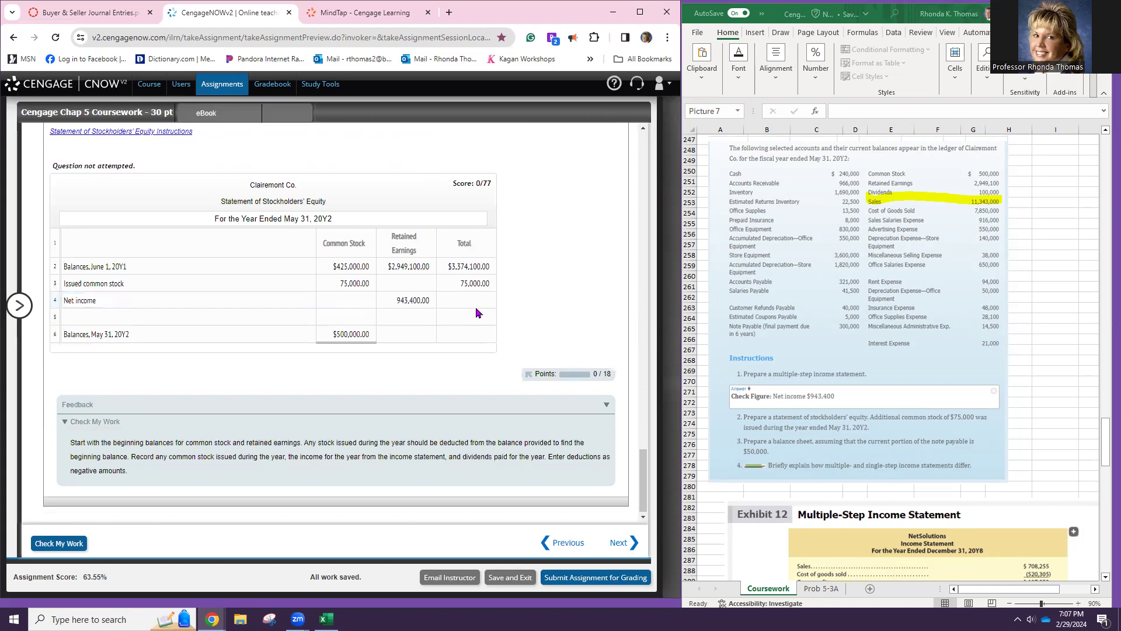
scroll(414, 280, "up", 5)
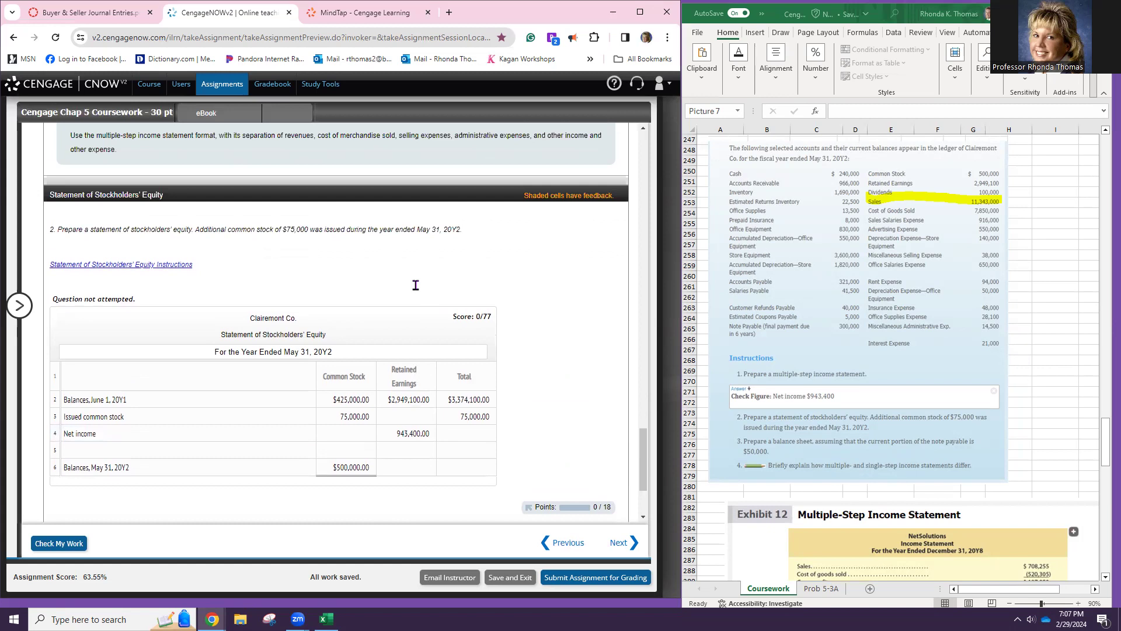
scroll(414, 218, "down", 5)
left_click(472, 300)
type("943,400")
left_click(301, 319)
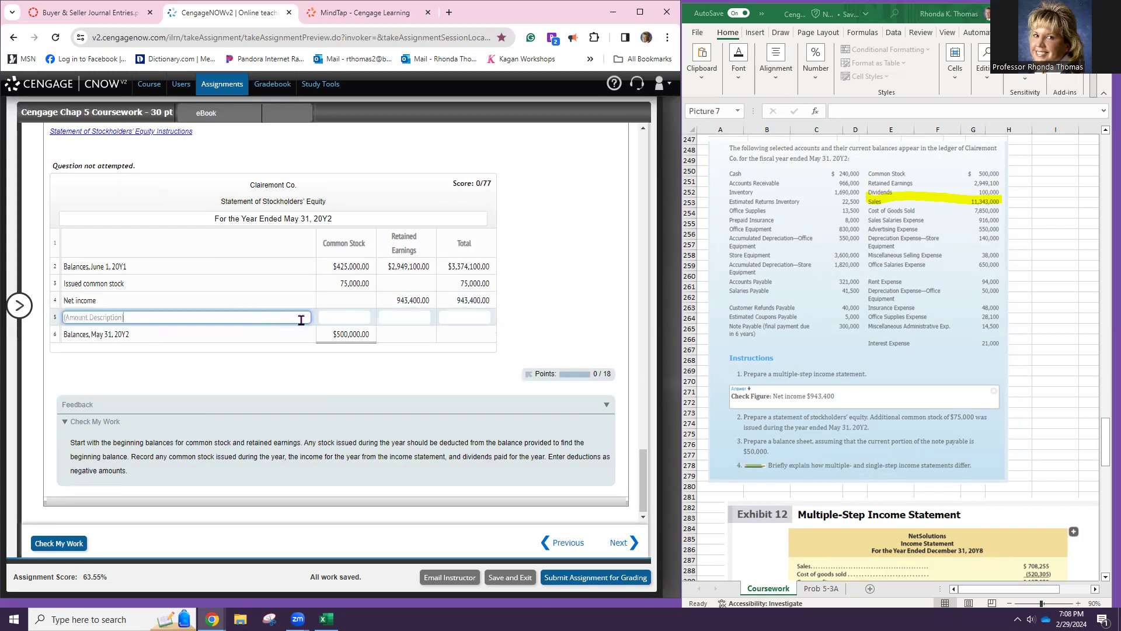
- Add a Dividends row deducting (100,000) from retained earnings and the total
scroll(715, 354, "down", 5)
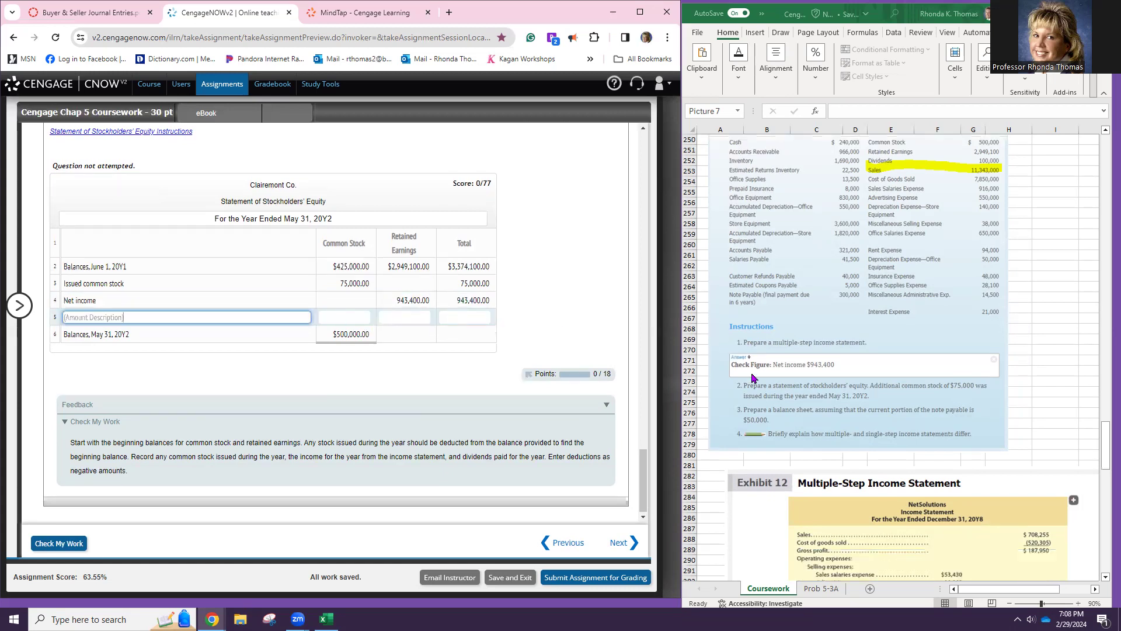
scroll(851, 349, "down", 10)
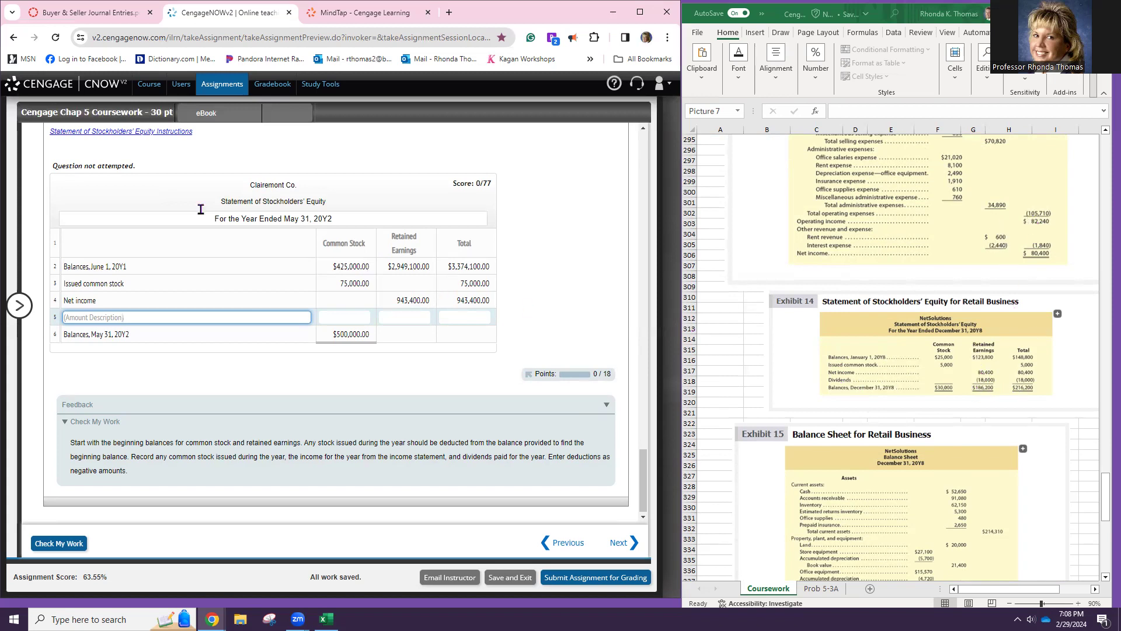
left_click(124, 132)
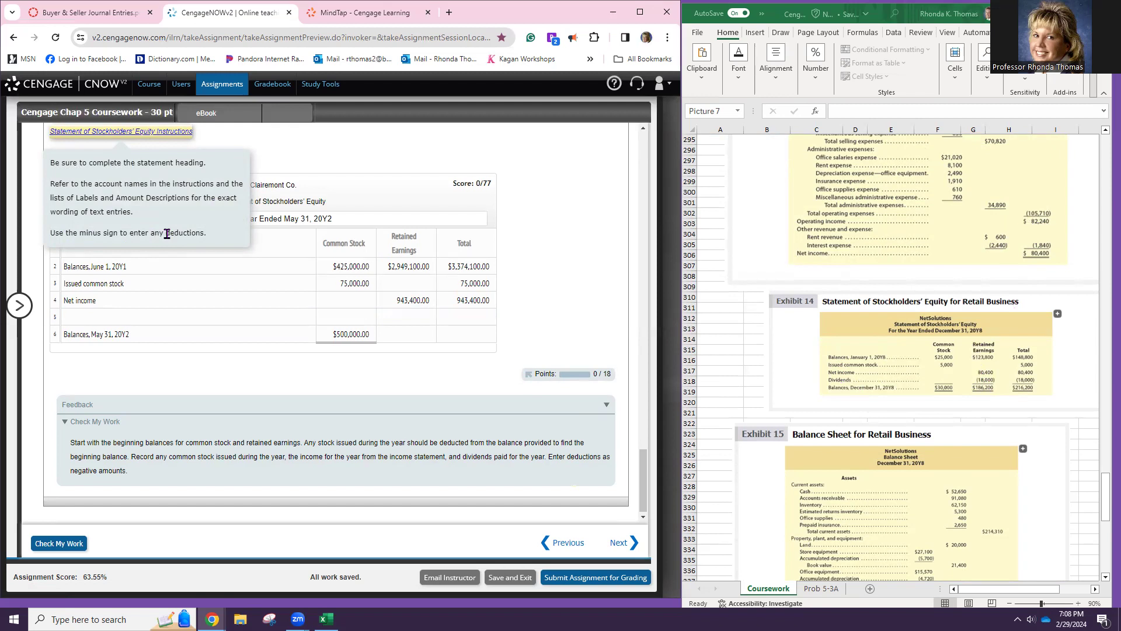
left_click(222, 314)
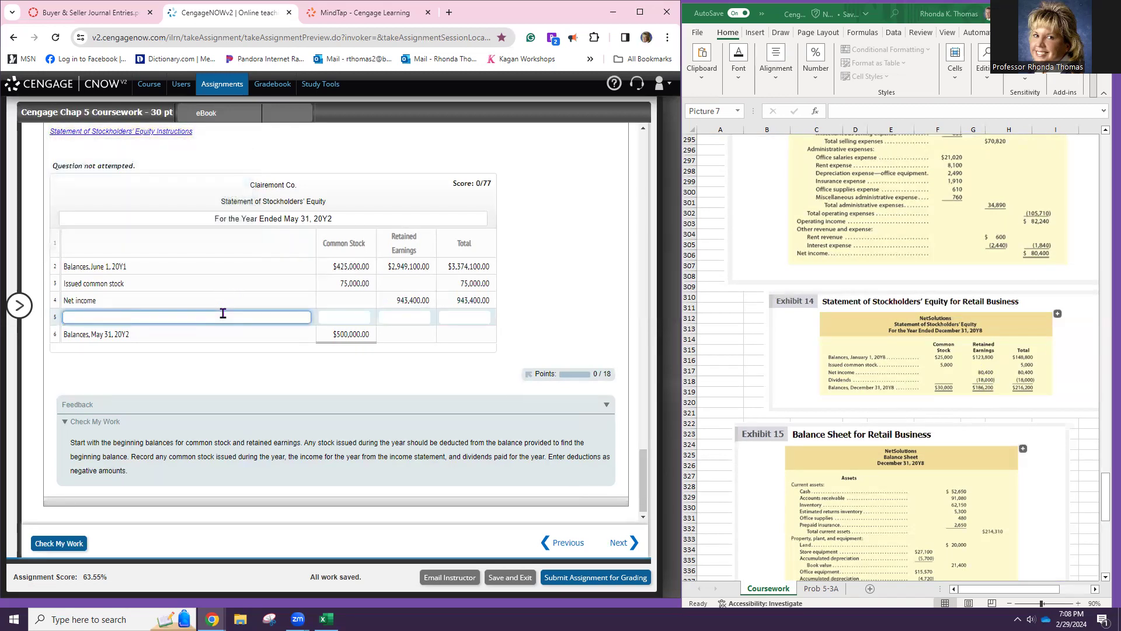
type("Dividends")
key("Tab")
key("Tab")
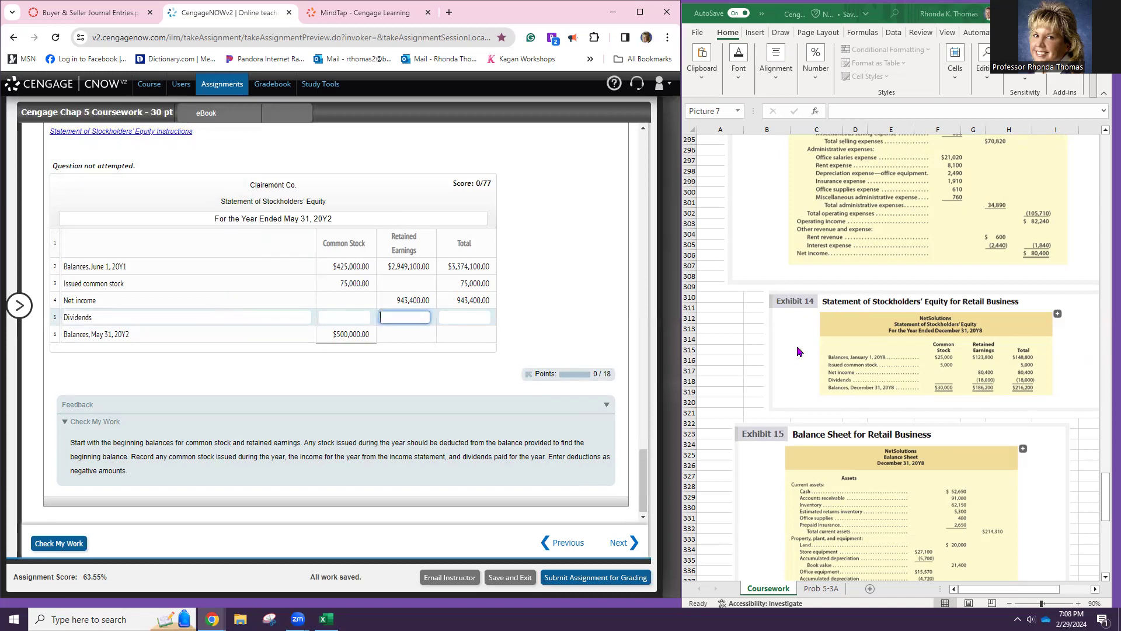
scroll(796, 344, "up", 12)
scroll(952, 257, "up", 5)
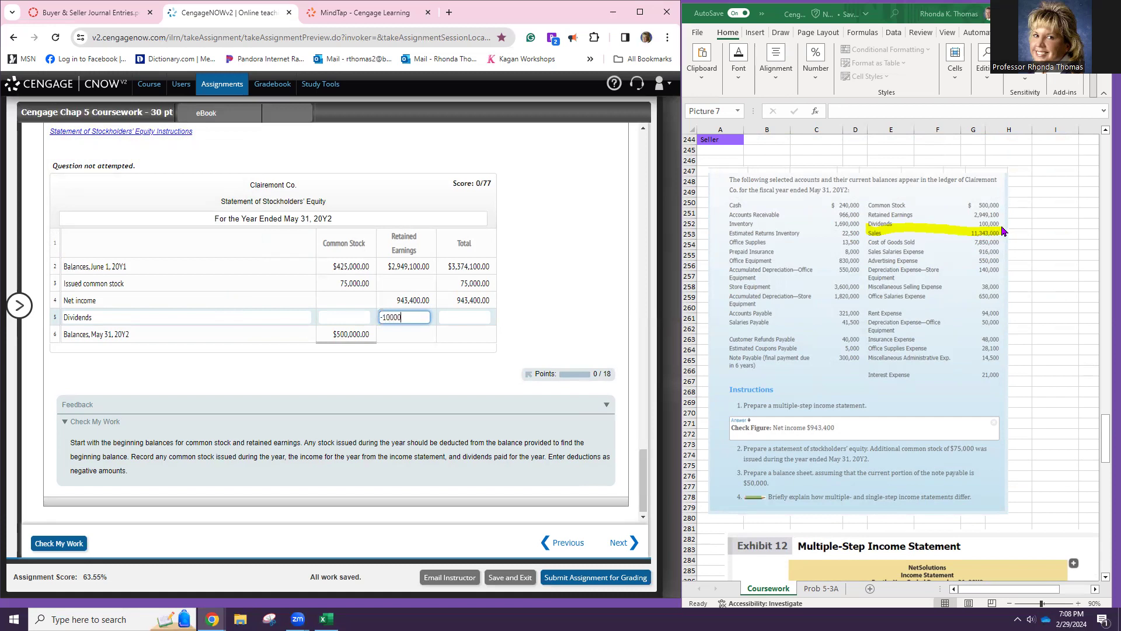
left_click(473, 315)
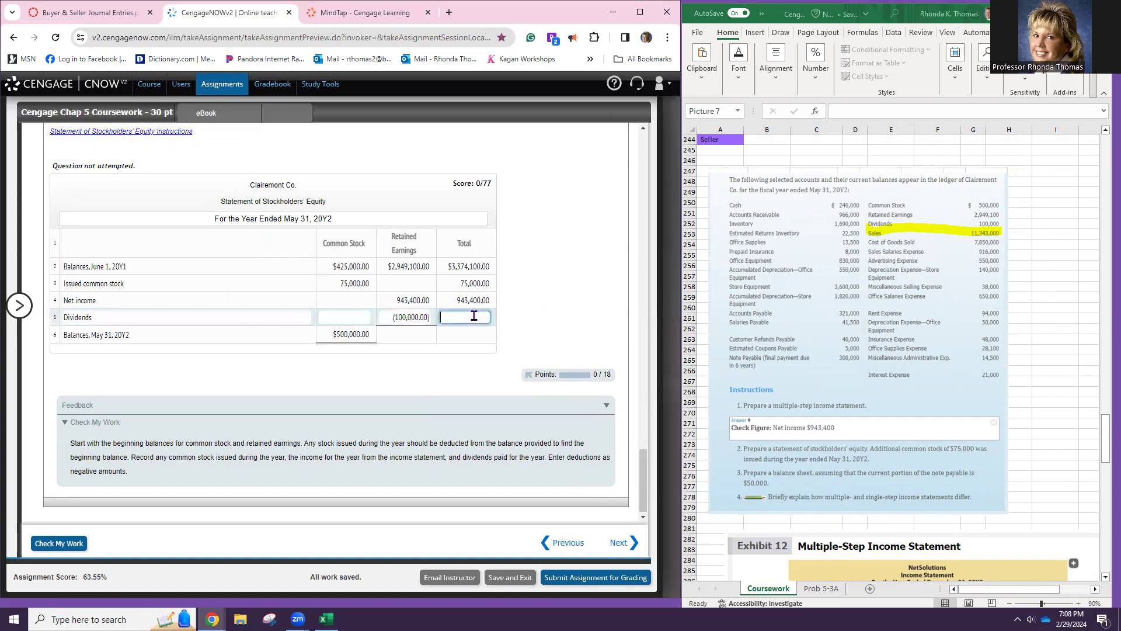
type("-100000")
left_click(468, 347)
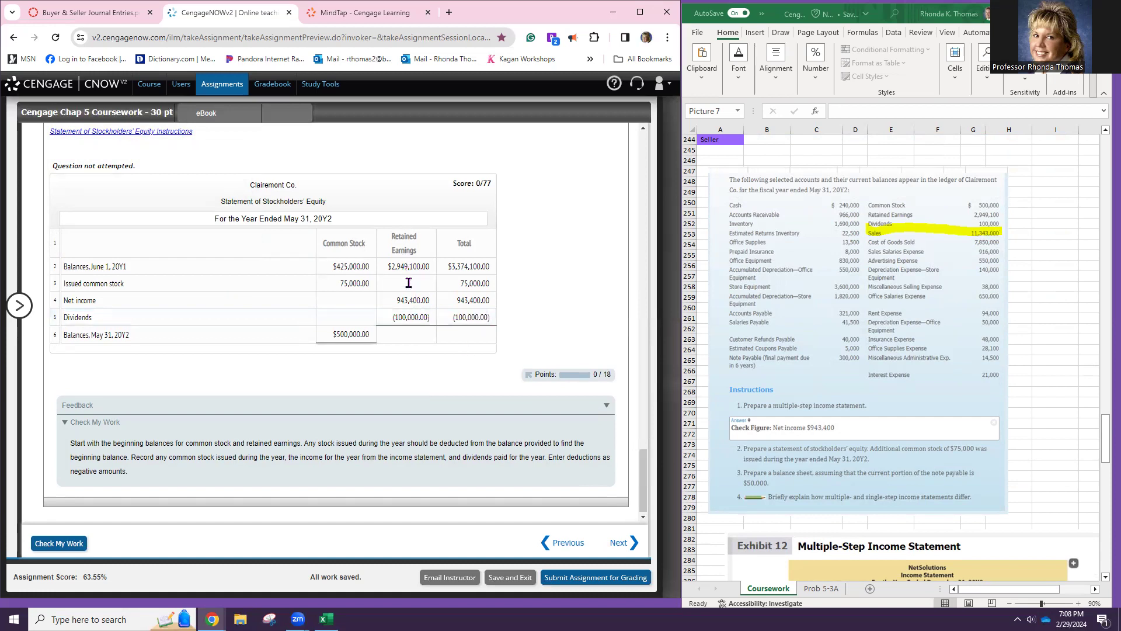
- Enter May 31 balances of 3,792,500 retained earnings and 4,292,500 total, then Check My Work
left_click(416, 336)
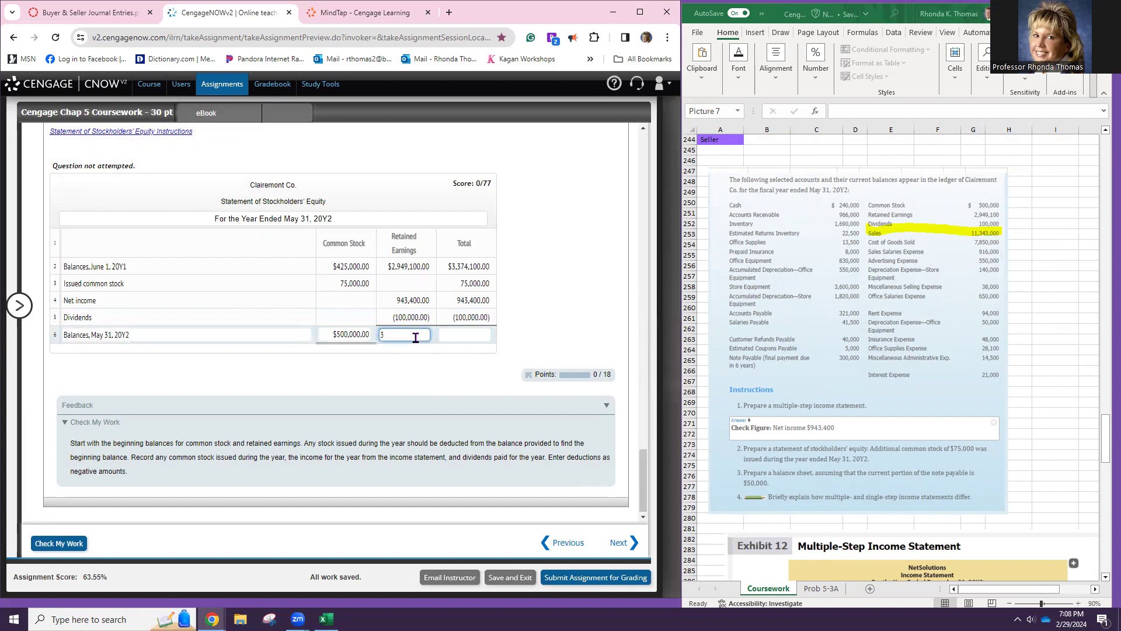
type("3,792,500")
key("Return")
left_click(469, 337)
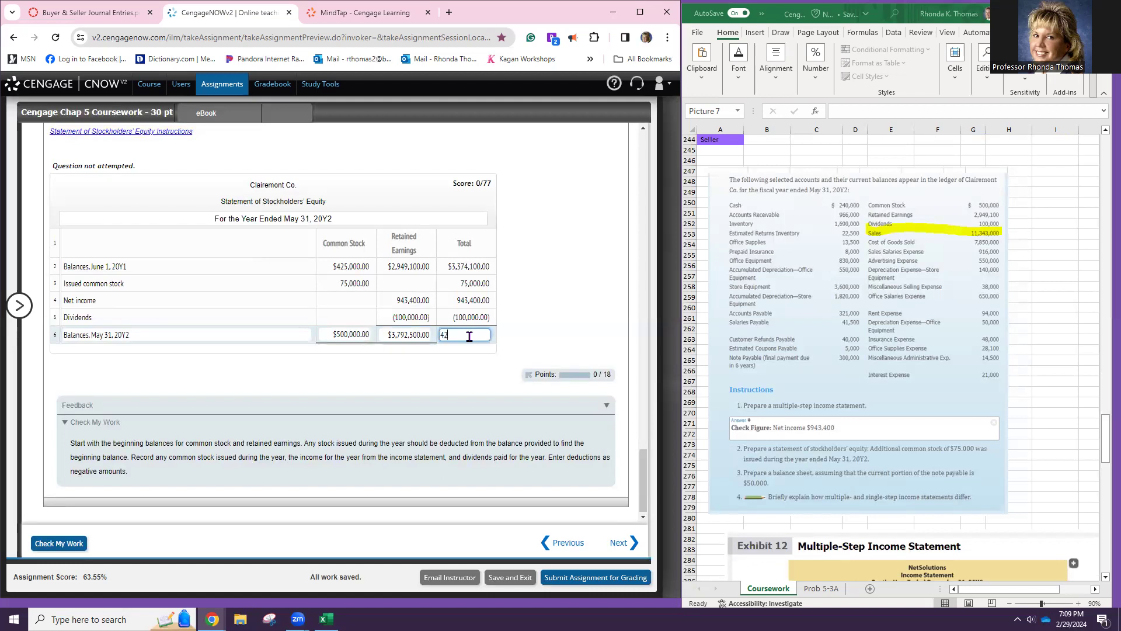
type("4292500")
key("Tab")
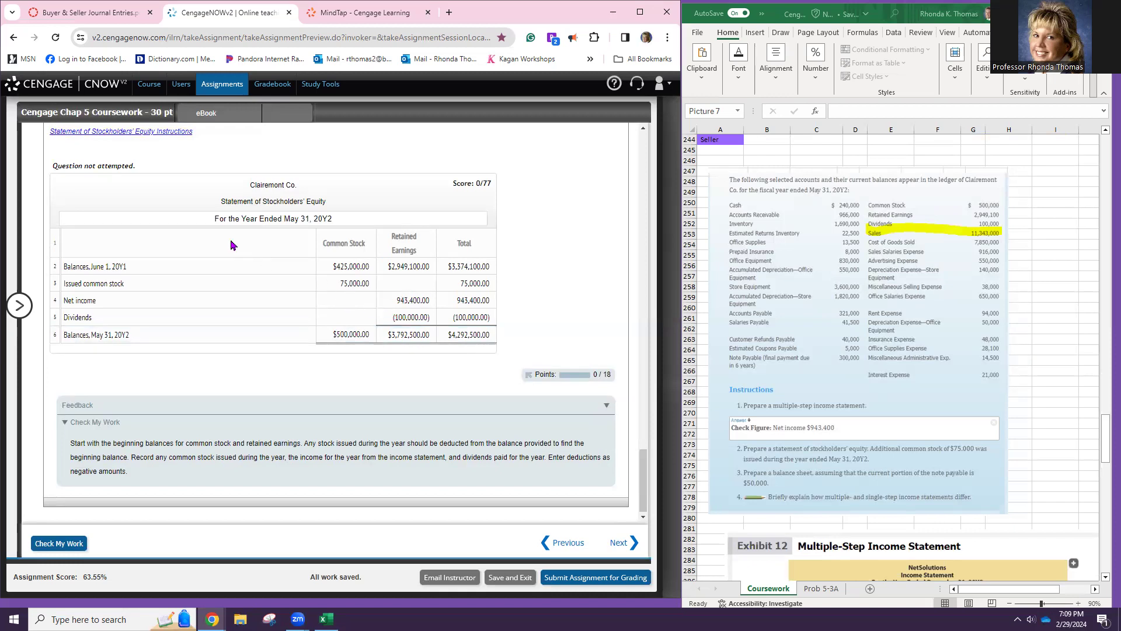
left_click(66, 545)
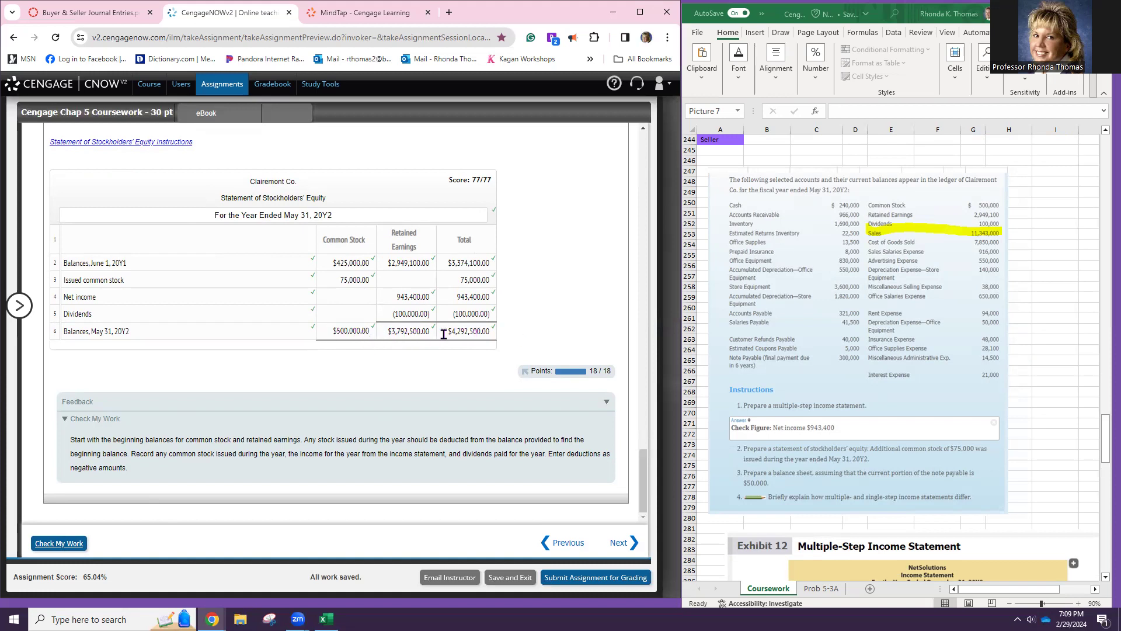
- Show the Labels and Amount Descriptions list, then scroll down to the blank Balance Sheet table
scroll(470, 390, "up", 15)
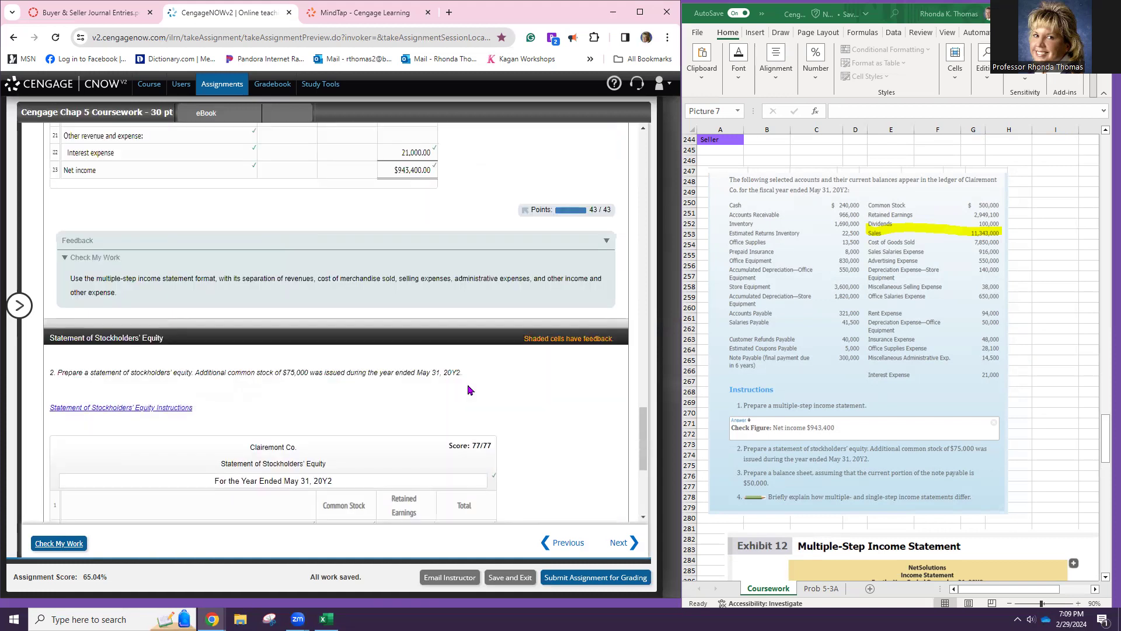
scroll(470, 390, "up", 10)
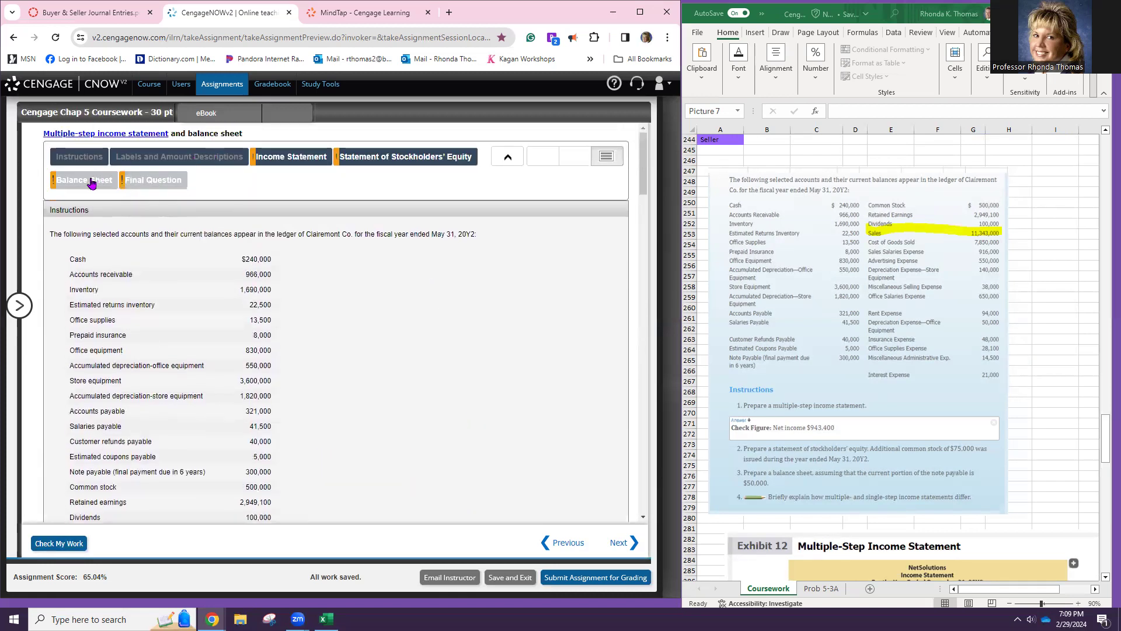
scroll(426, 344, "down", 20)
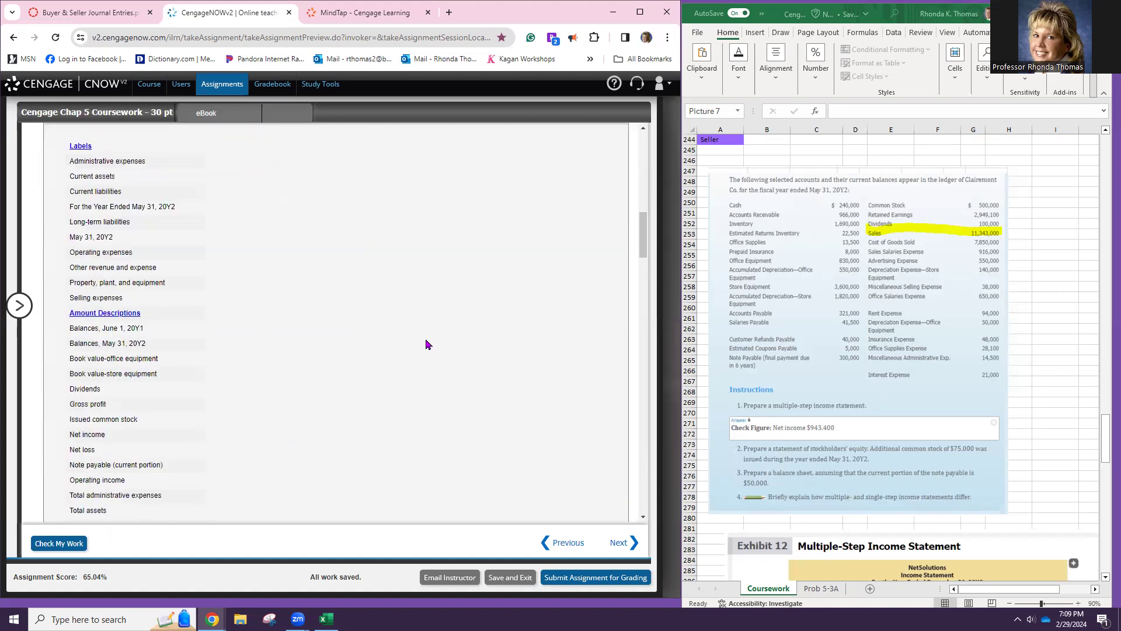
scroll(421, 341, "down", 5)
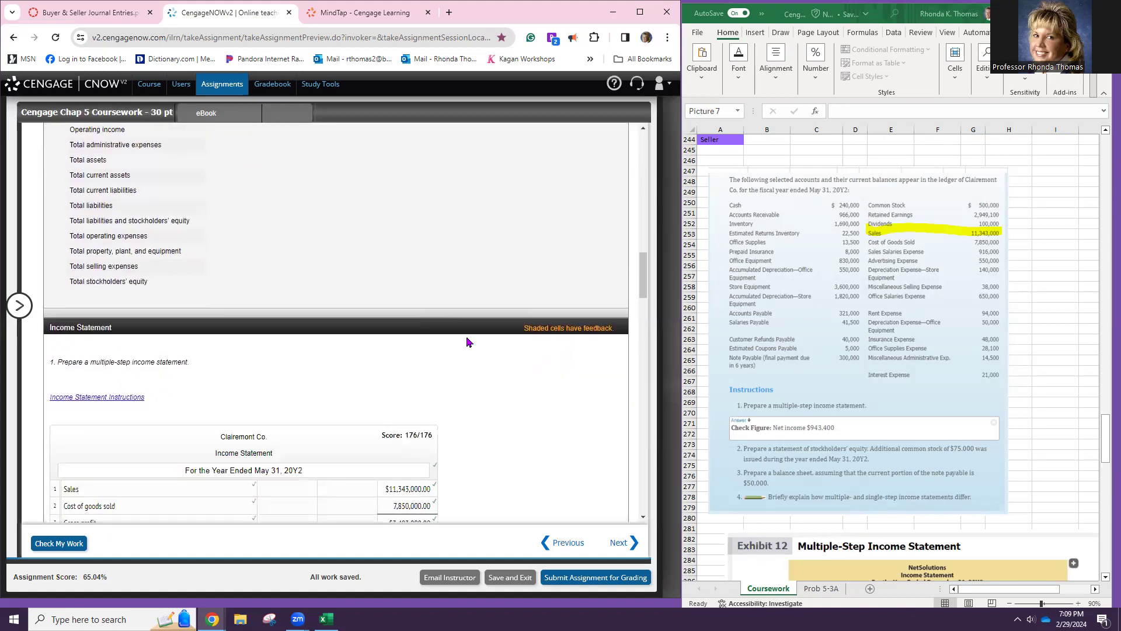
scroll(481, 272, "up", 20)
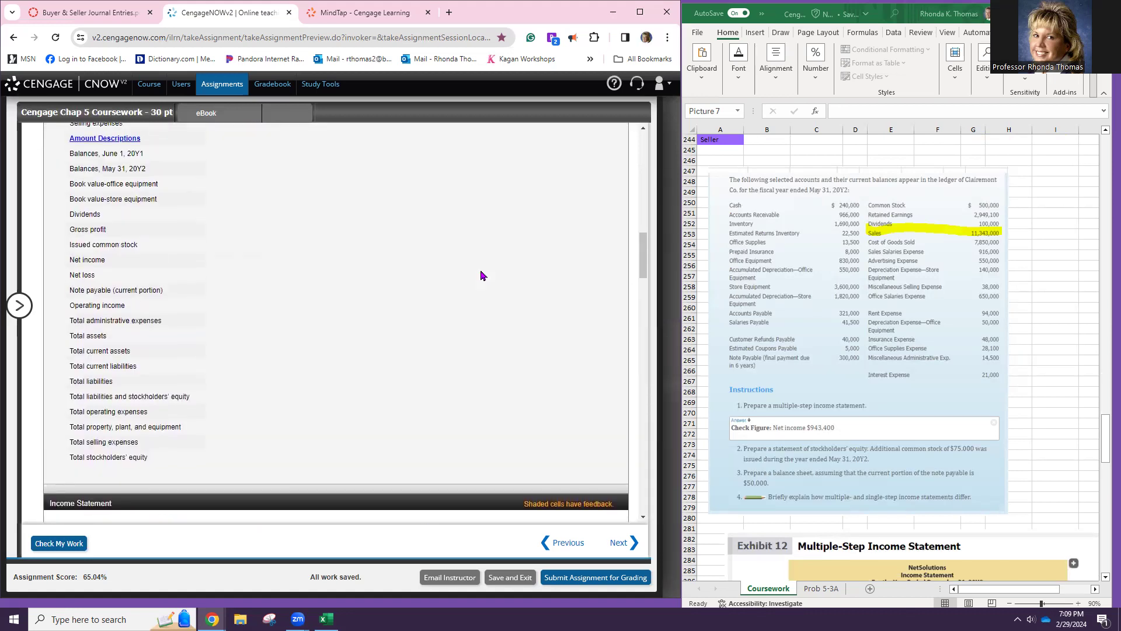
scroll(480, 275, "up", 2)
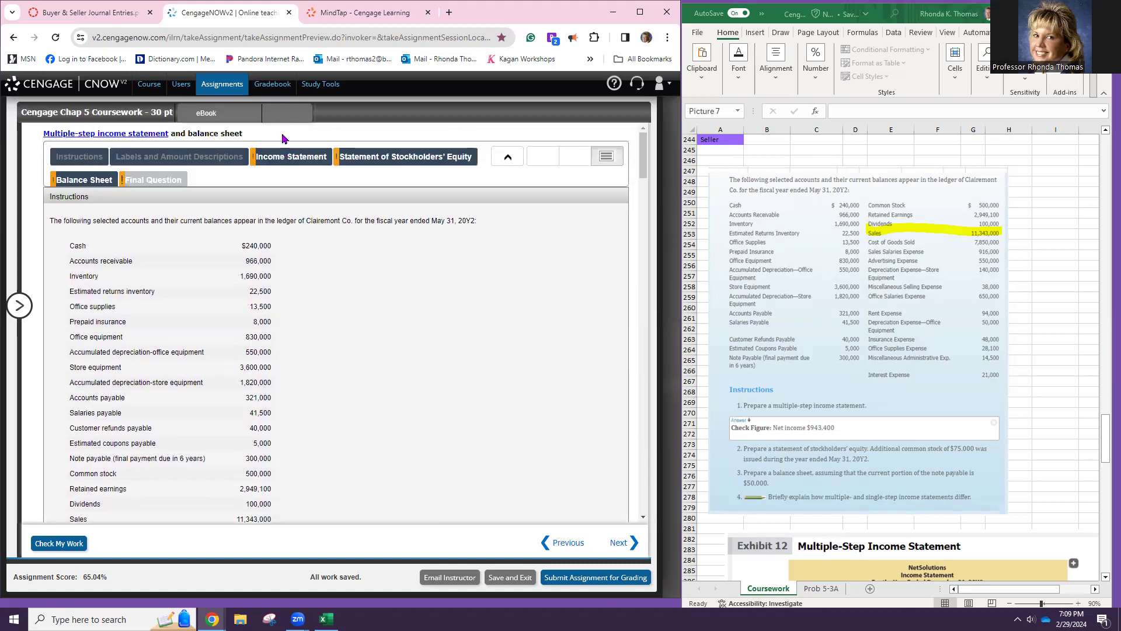
left_click(89, 162)
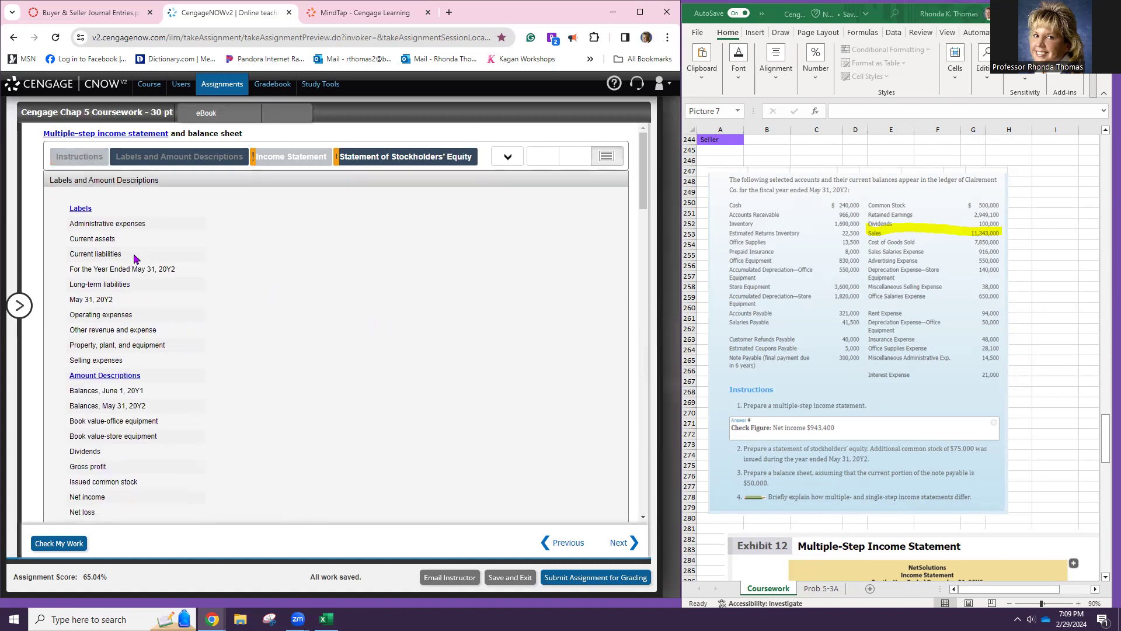
scroll(321, 318, "down", 15)
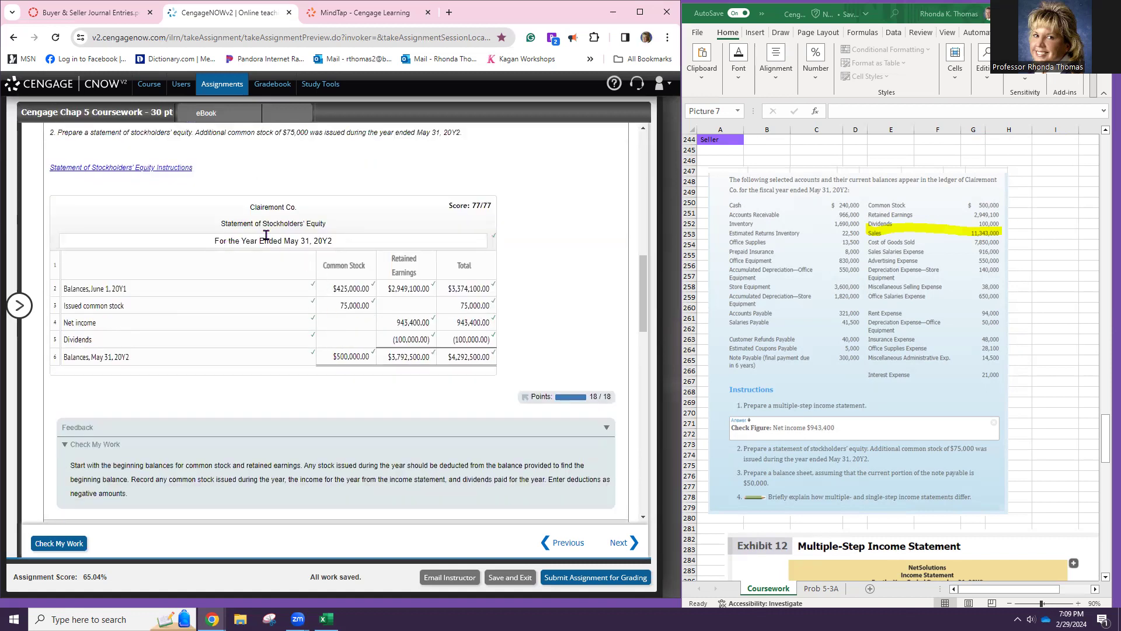
scroll(309, 265, "down", 7)
scroll(333, 296, "down", 6)
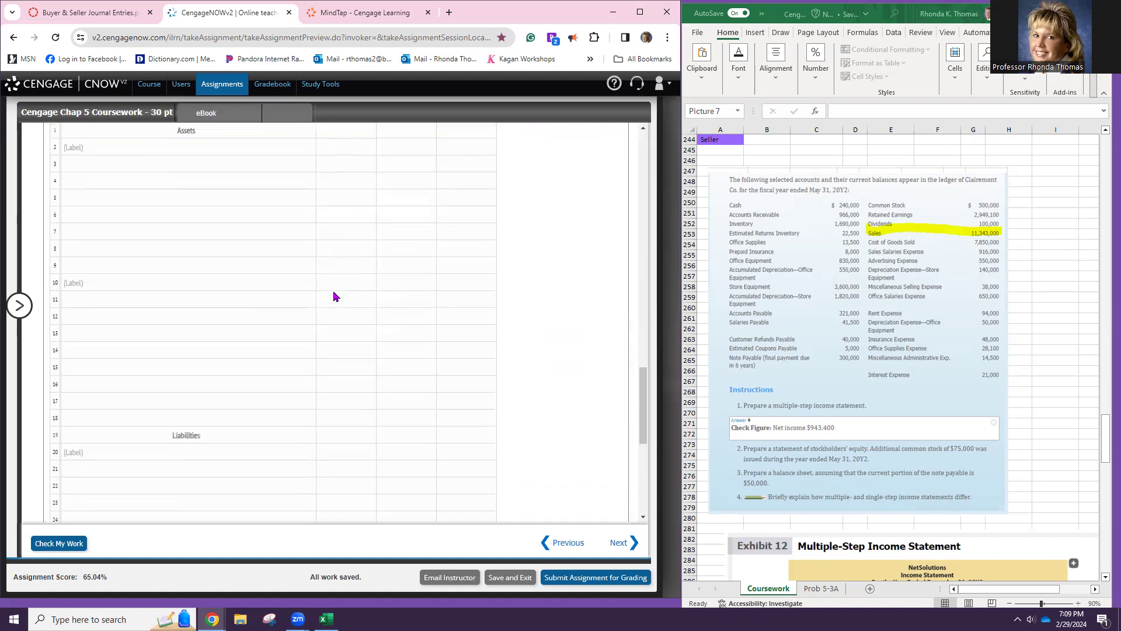
scroll(227, 368, "down", 2)
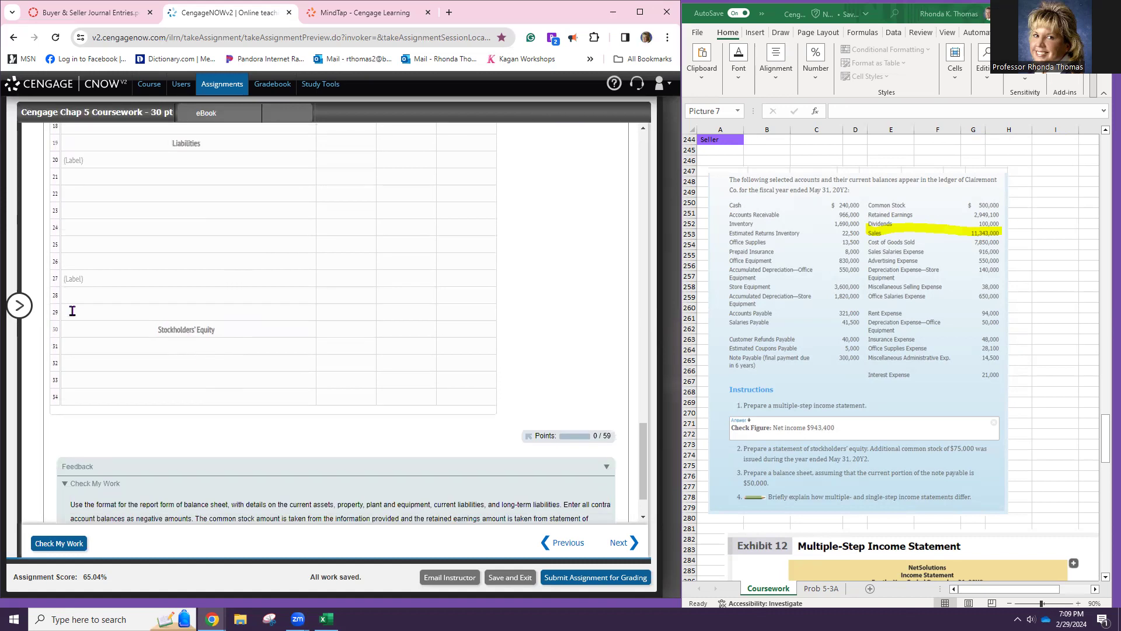
- Enter Common stock with 500,000 in row 31 under Stockholders' Equity
mouse_move(186, 121)
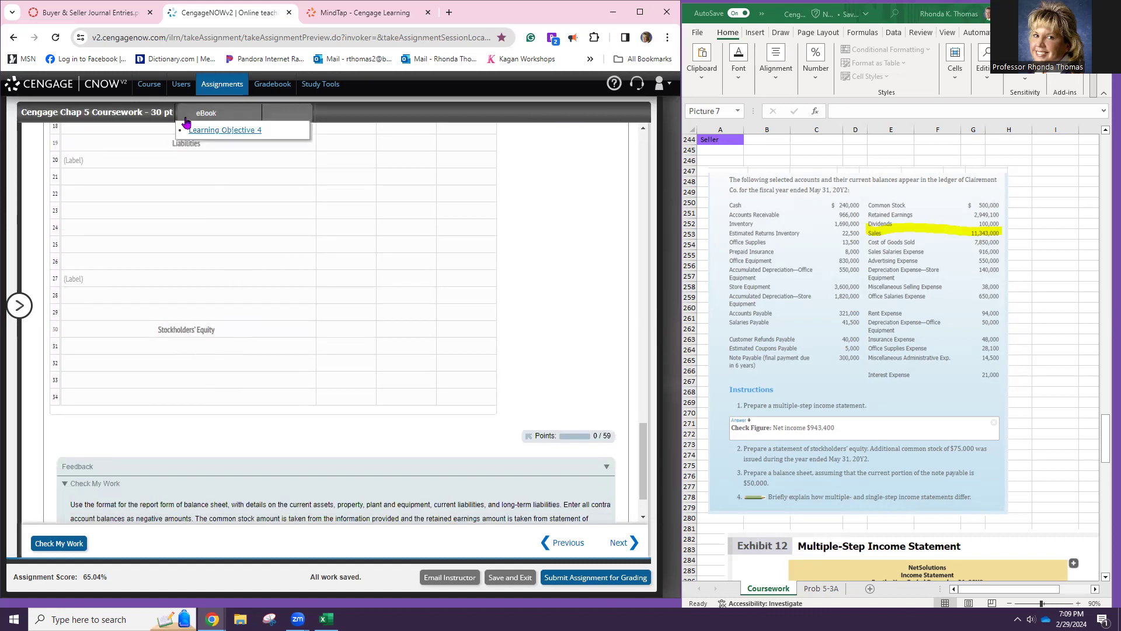
left_click(154, 344)
scroll(779, 388, "down", 4)
scroll(779, 388, "down", 17)
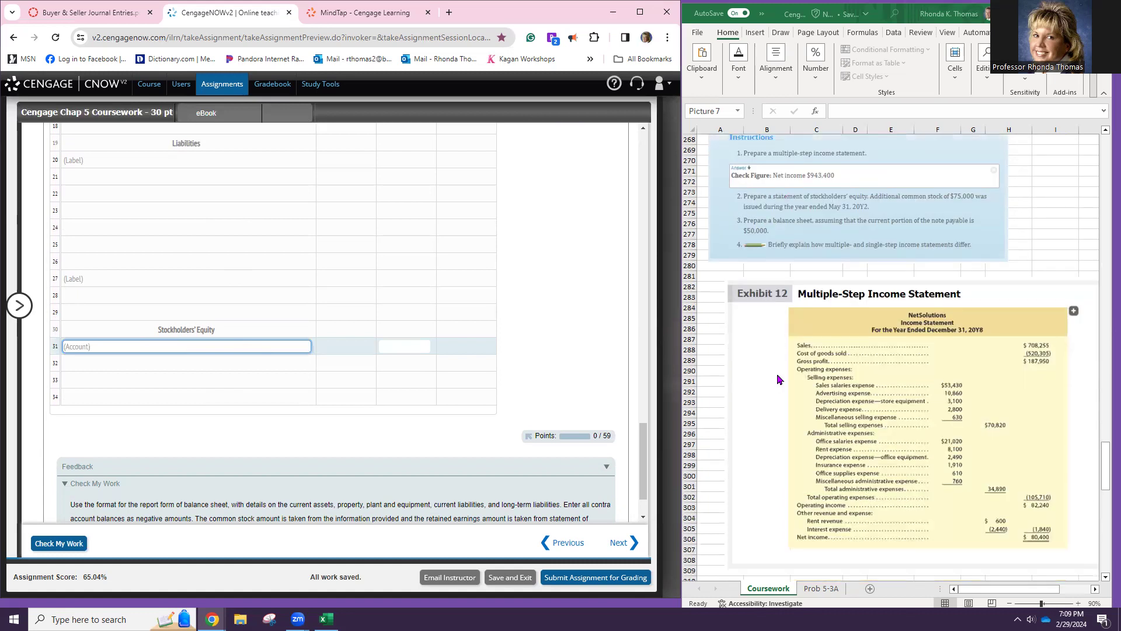
scroll(870, 549, "down", 3)
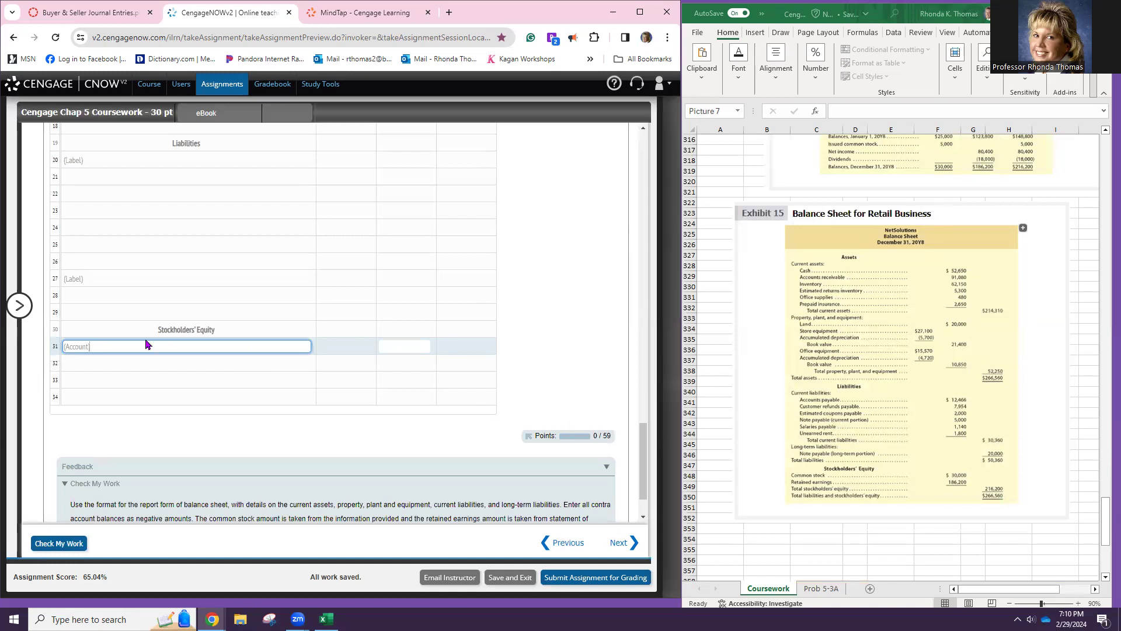
type("Common Stock")
key("Tab")
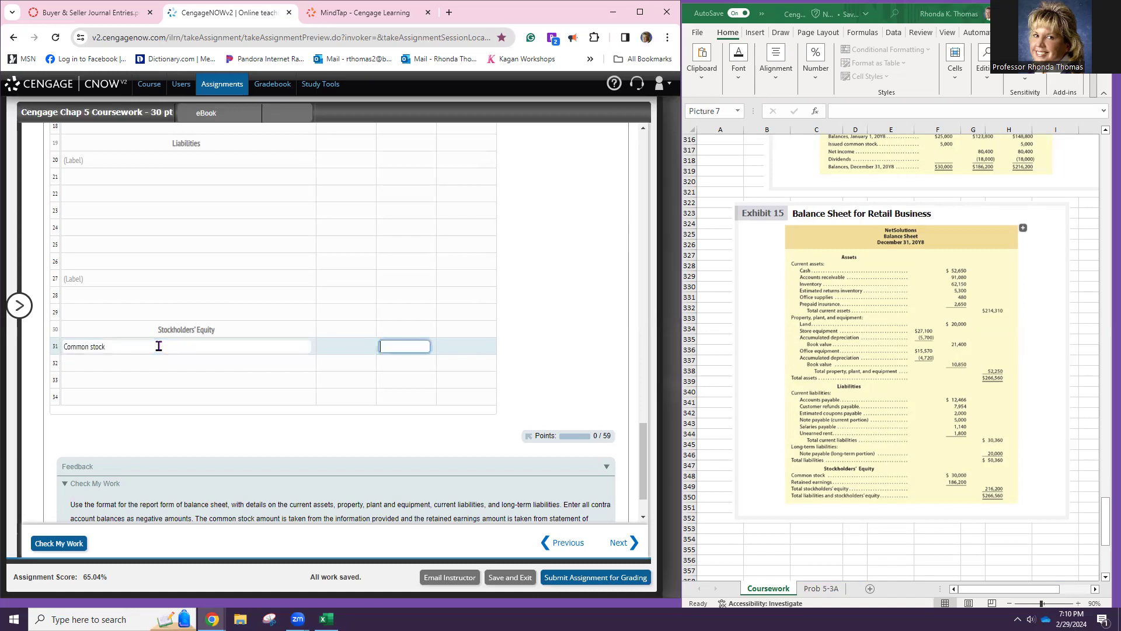
scroll(893, 263, "up", 8)
scroll(522, 289, "up", 2)
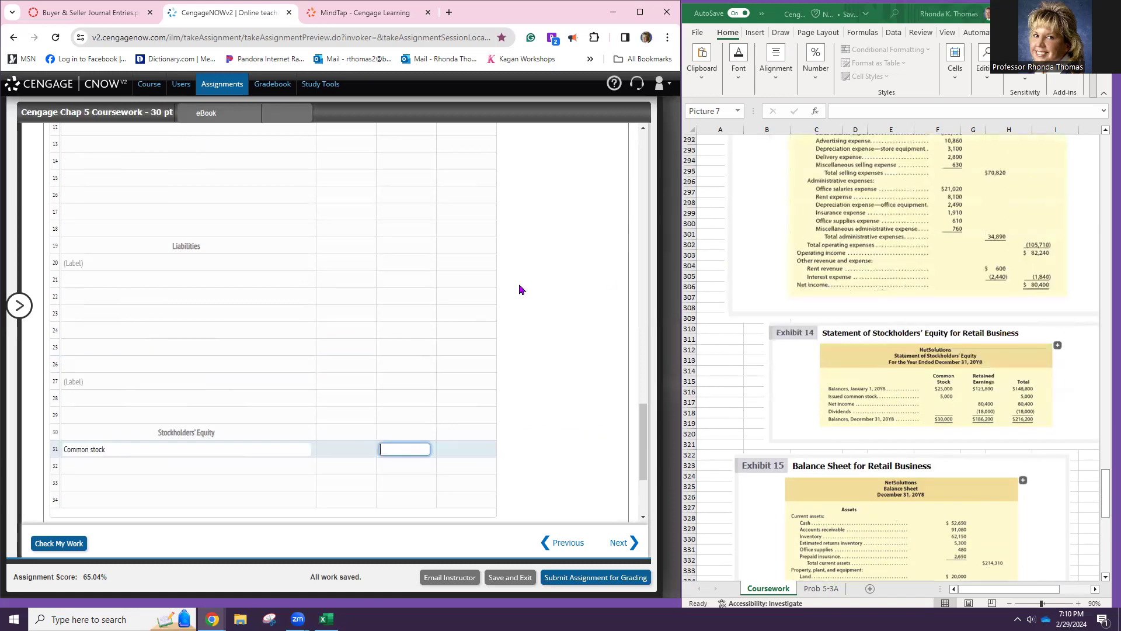
scroll(521, 289, "up", 15)
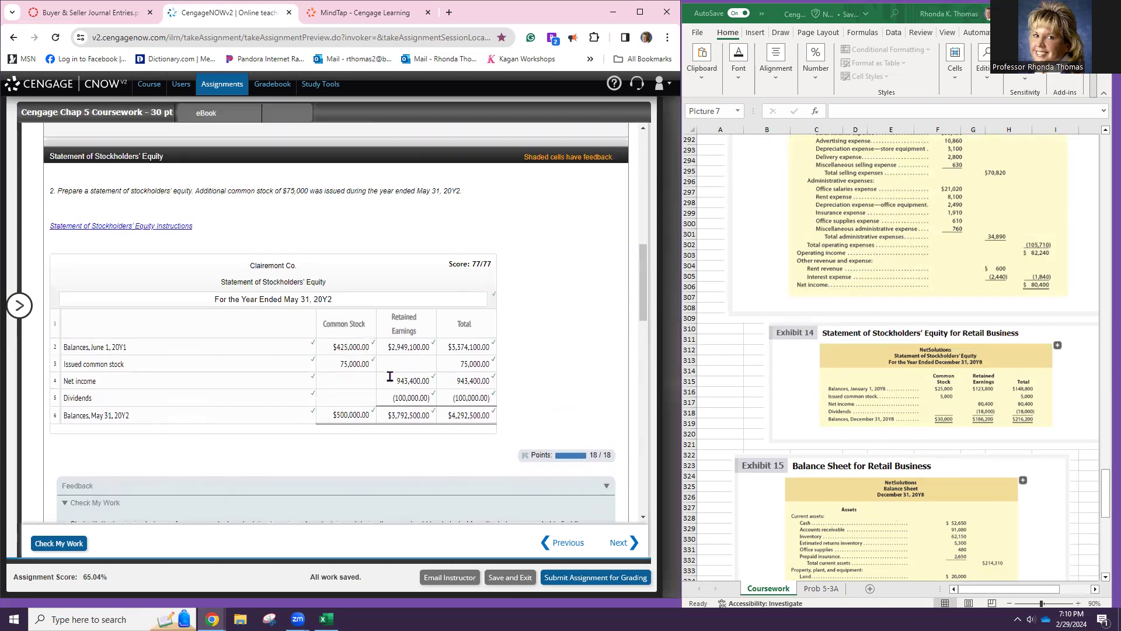
scroll(357, 403, "down", 6)
scroll(355, 398, "down", 10)
type("500,000")
left_click(349, 385)
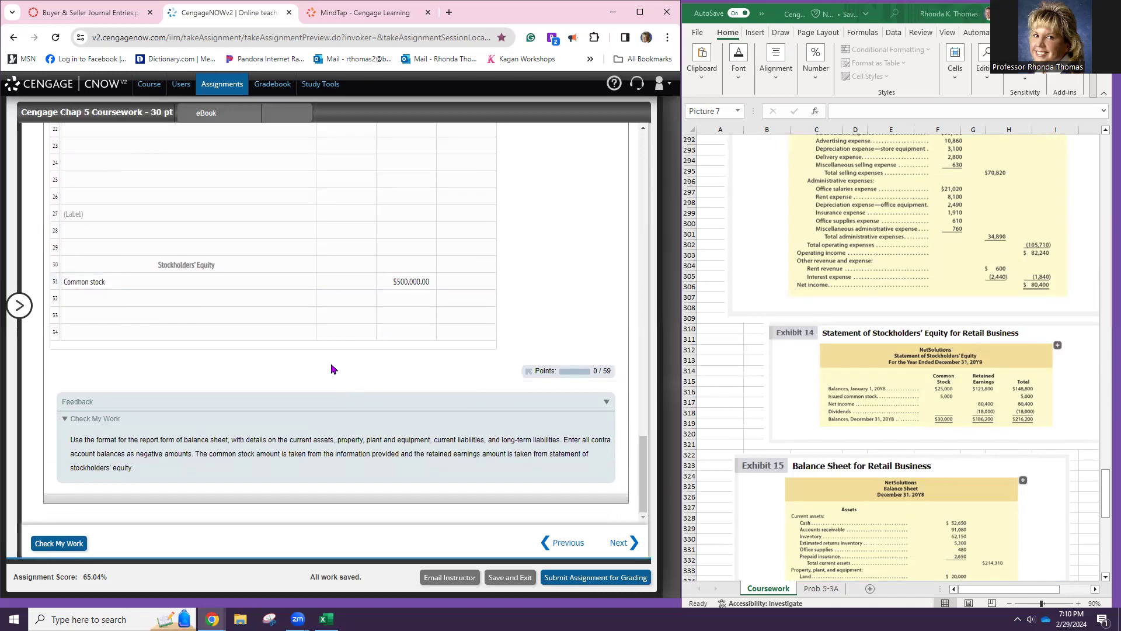
left_click(266, 298)
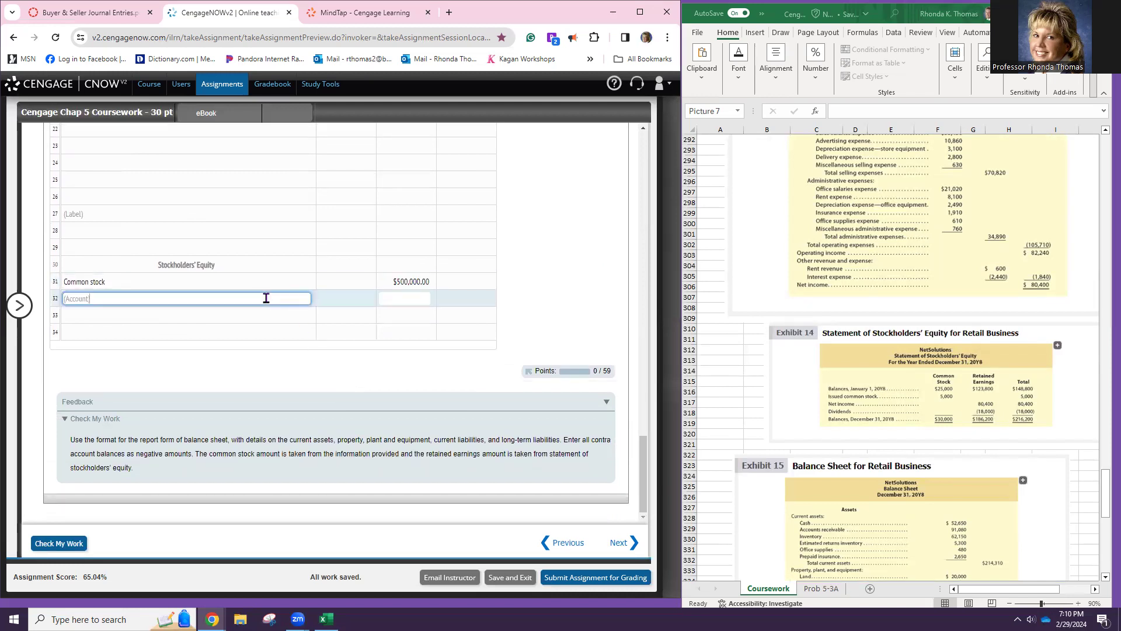
- Enter Retained earnings in row 32, correcting the mistyped amount to 3,792,500
type("Retained Earnings")
key("Tab")
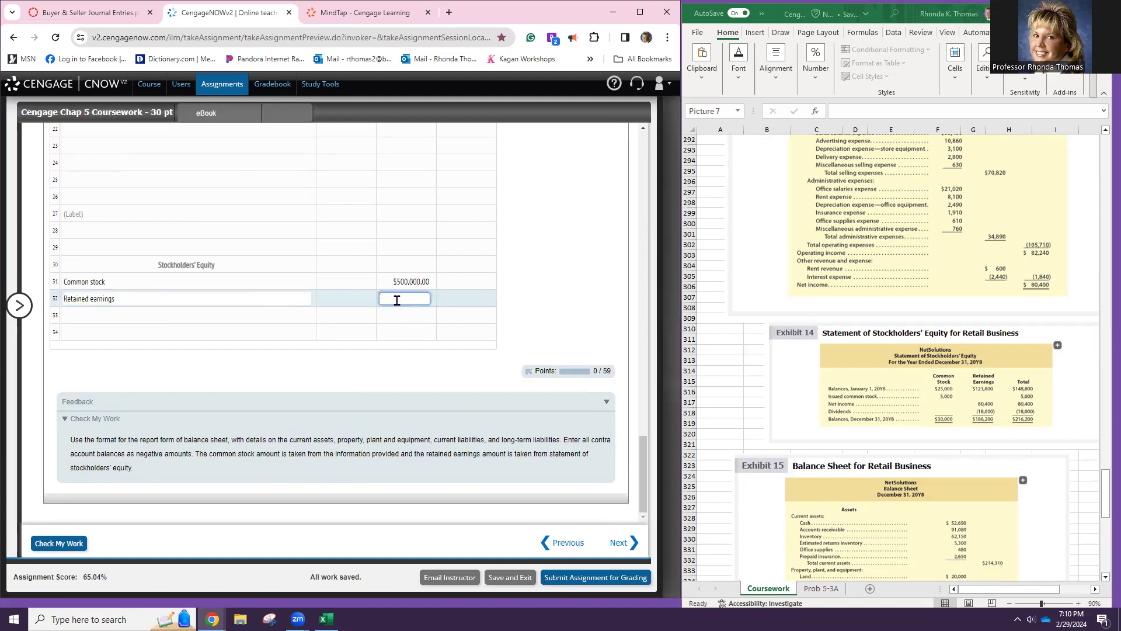
scroll(411, 320, "up", 5)
scroll(411, 320, "up", 6)
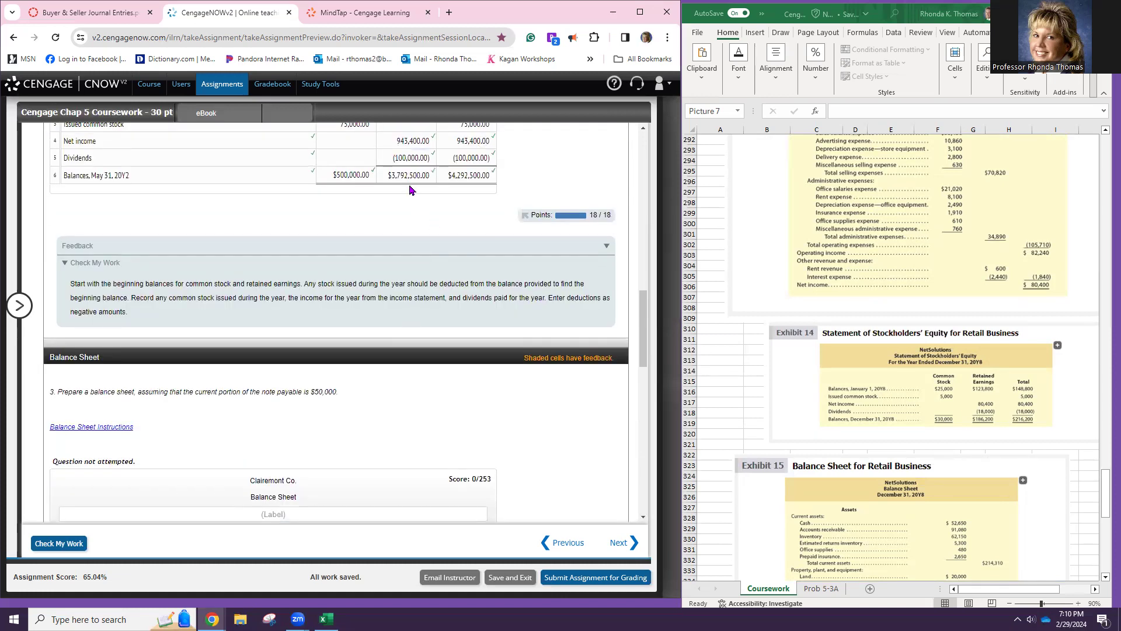
scroll(411, 189, "up", 2)
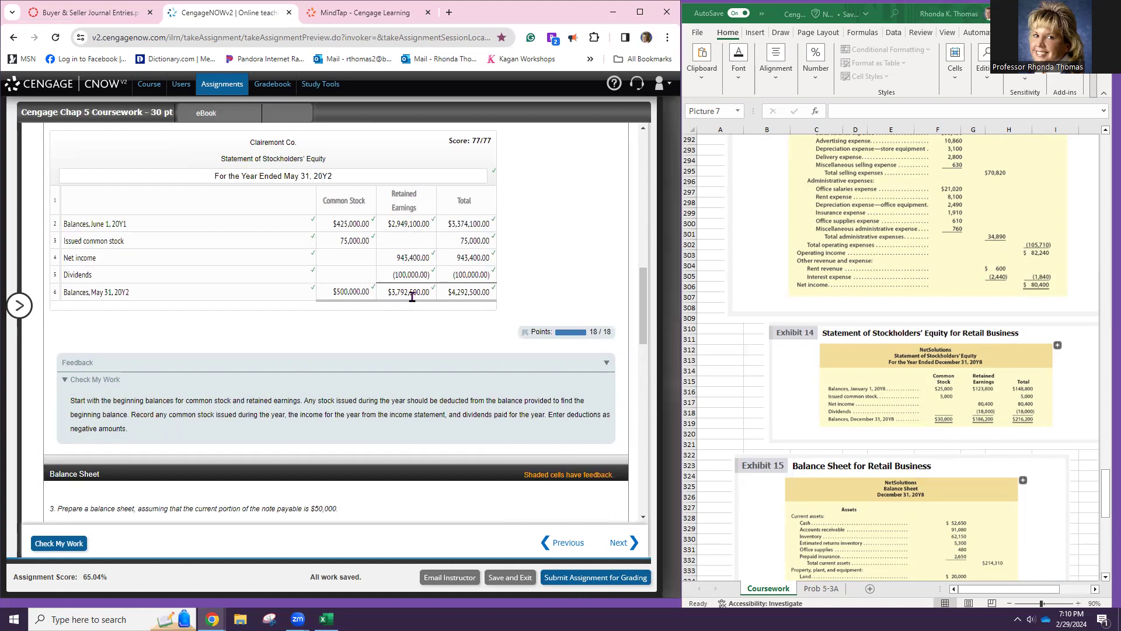
scroll(427, 327, "down", 10)
scroll(423, 354, "down", 4)
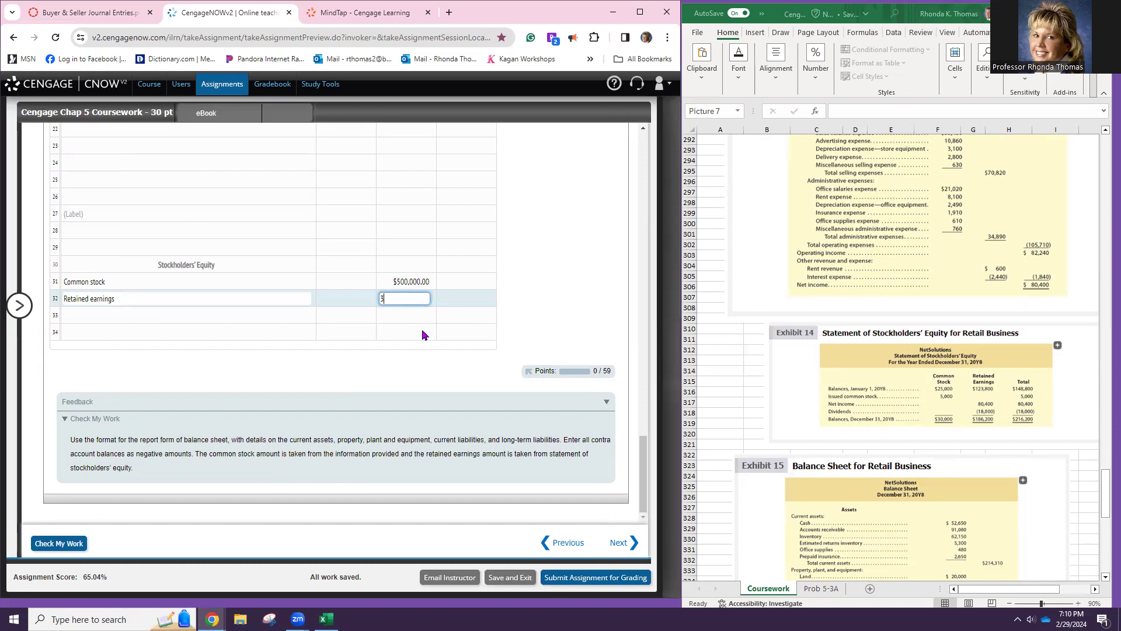
type("00")
key("Tab")
left_click(418, 295)
type("0")
key("Tab")
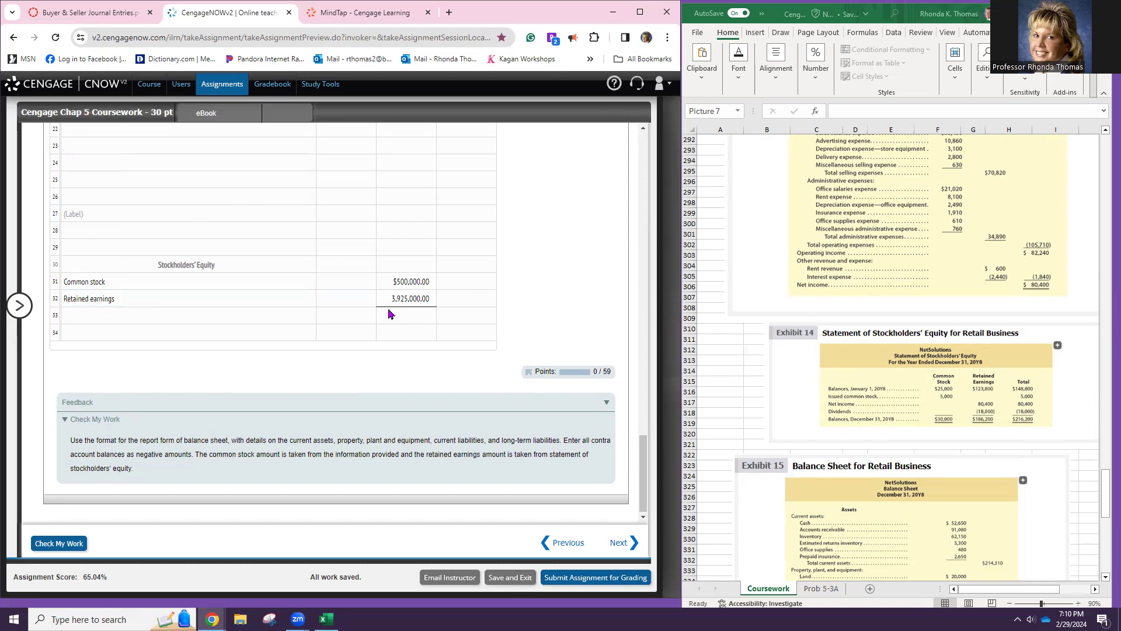
left_click(418, 296)
key("shift+Left")
key("shift+Left")
key("shift+Left")
key("shift+Left")
key("BackSpace")
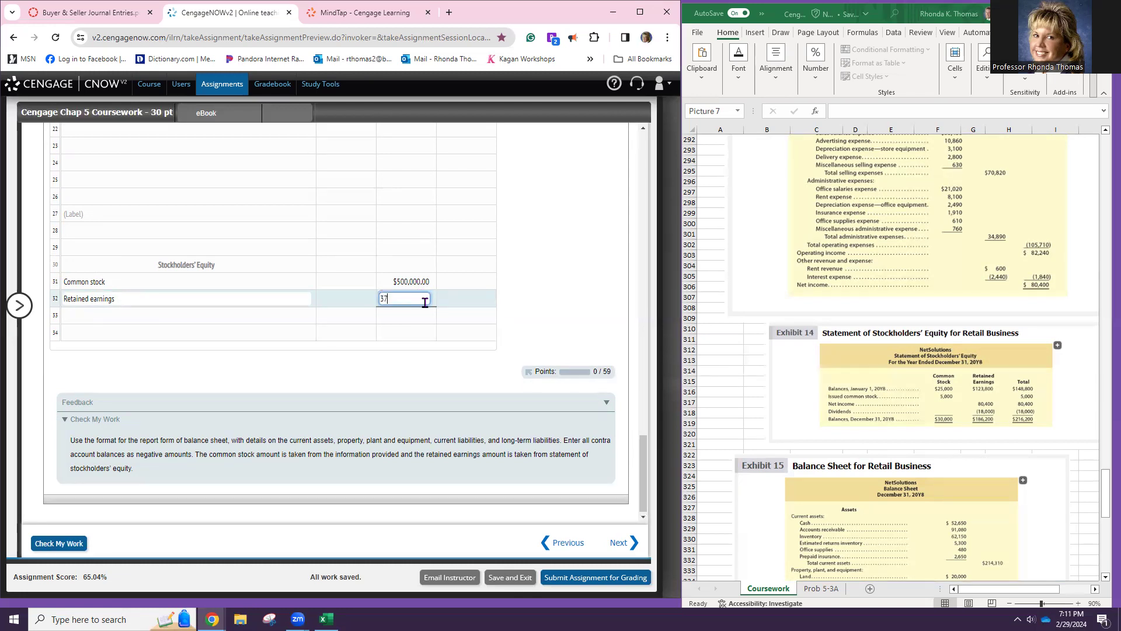
key("Return")
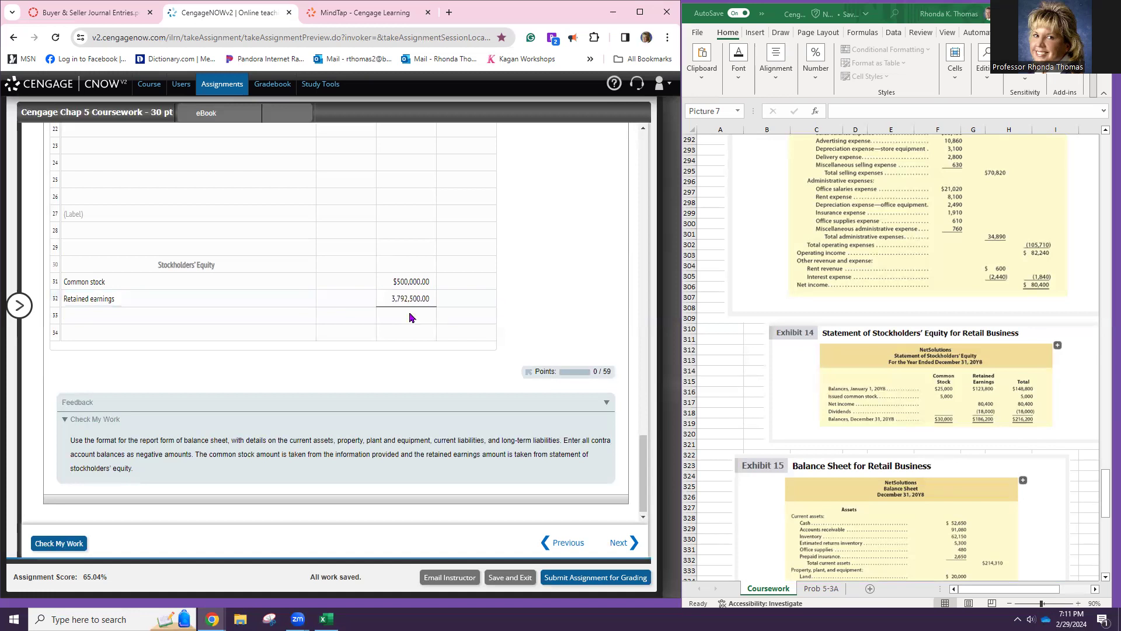
left_click(291, 319)
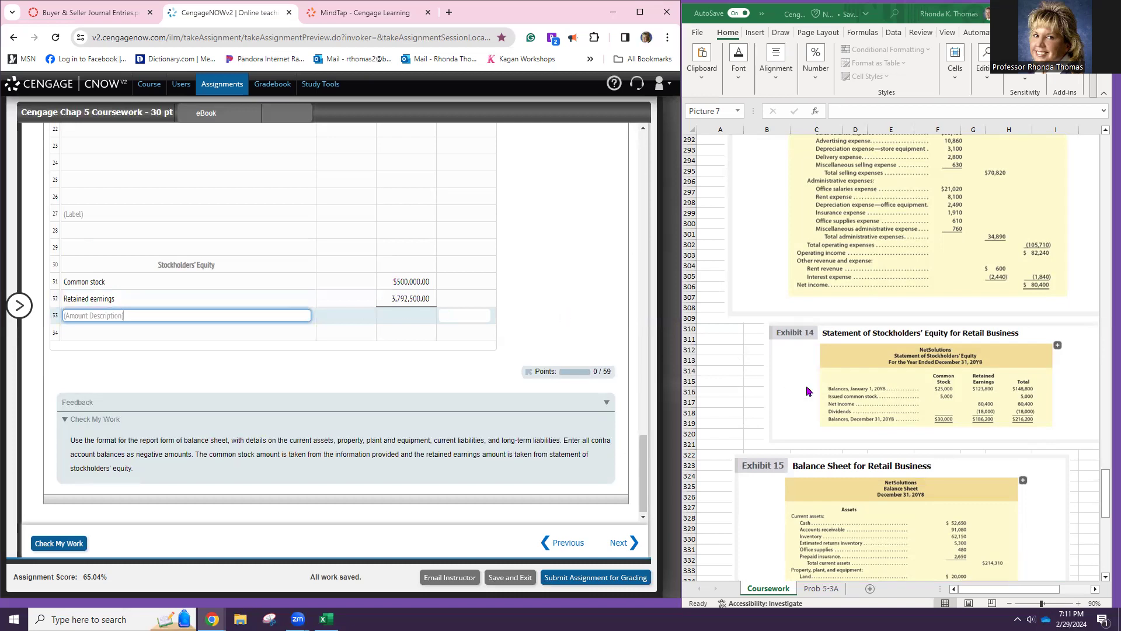
- Add Total stockholders' equity of 4,292,500 in row 33's right-hand amount column
scroll(810, 391, "down", 9)
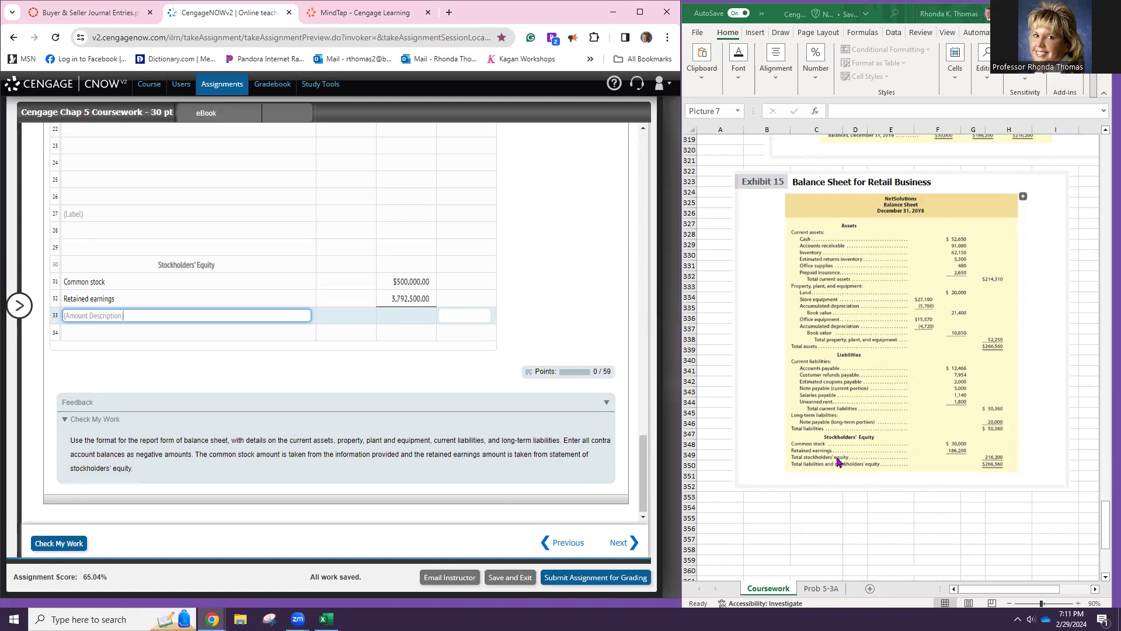
left_click(199, 314)
type("Total stockholders' equi")
type("ty")
key("Tab")
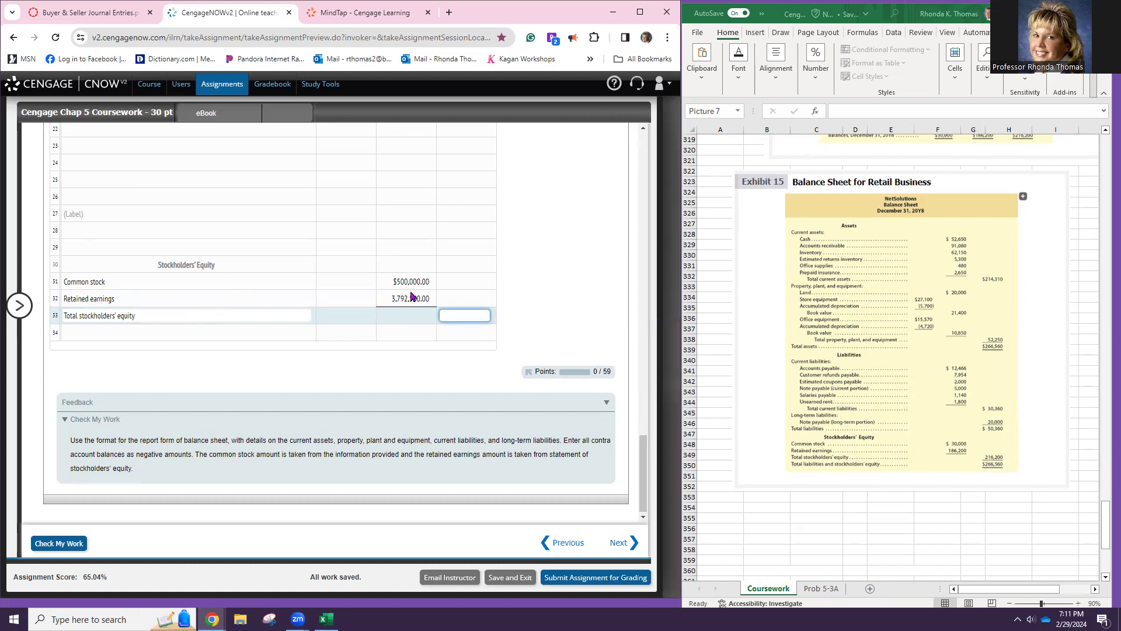
scroll(474, 303, "up", 6)
scroll(474, 303, "up", 10)
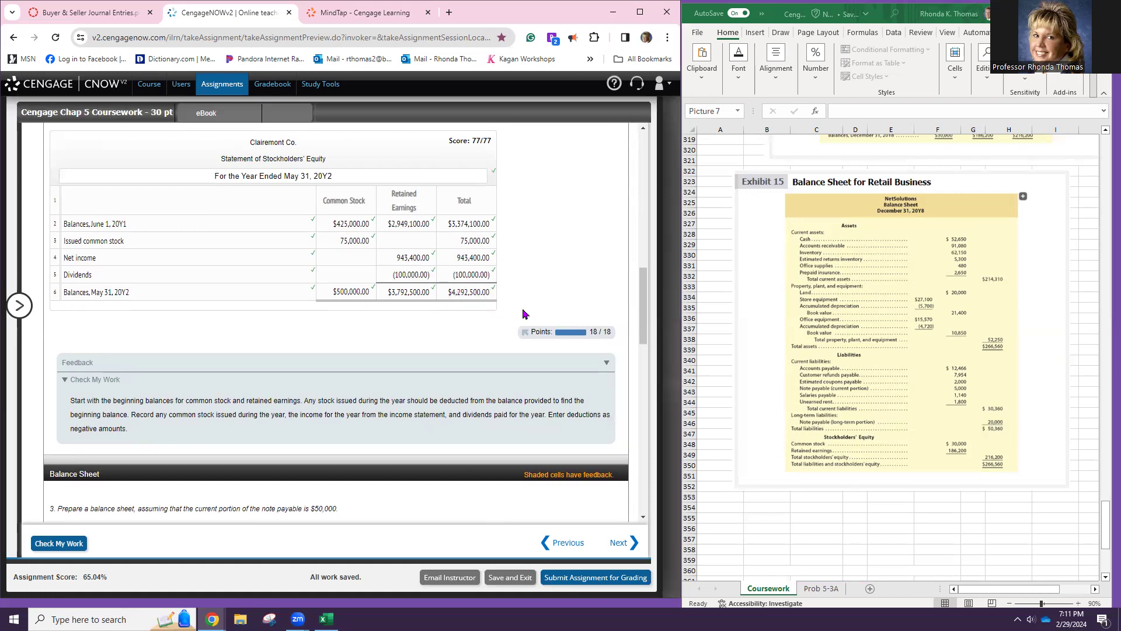
scroll(452, 334, "down", 5)
scroll(465, 416, "down", 10)
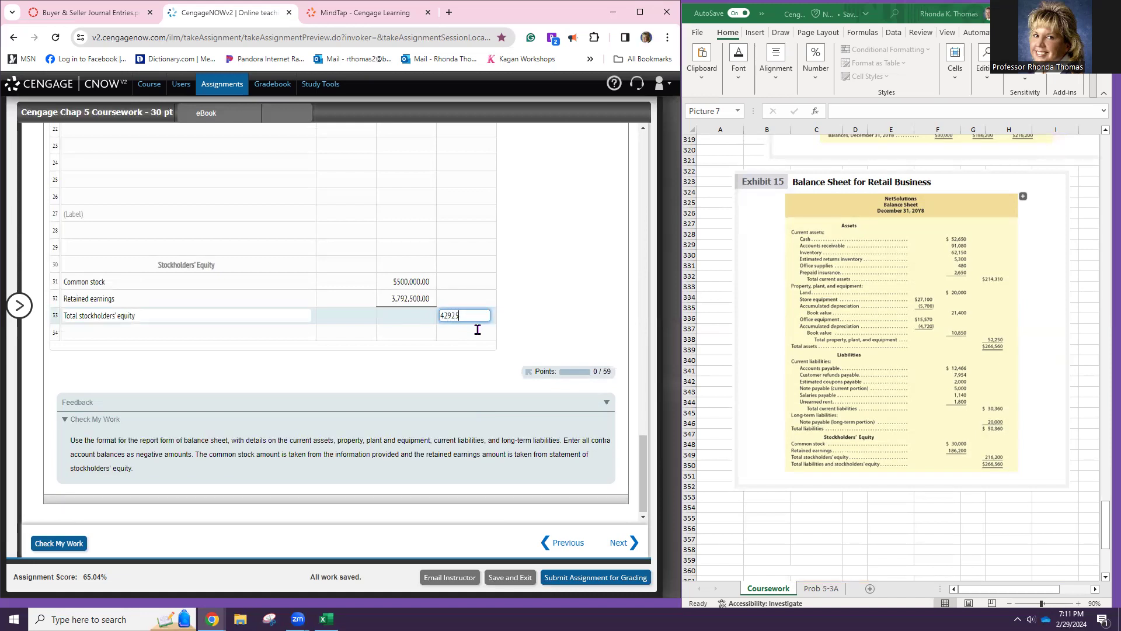
key("Return")
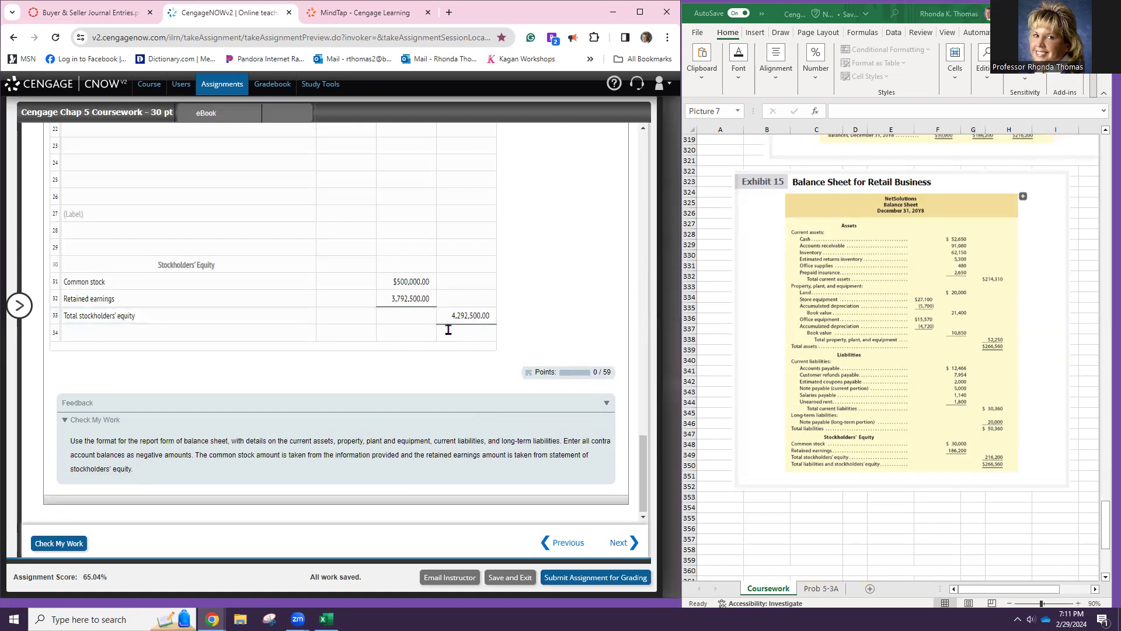
left_click(294, 332)
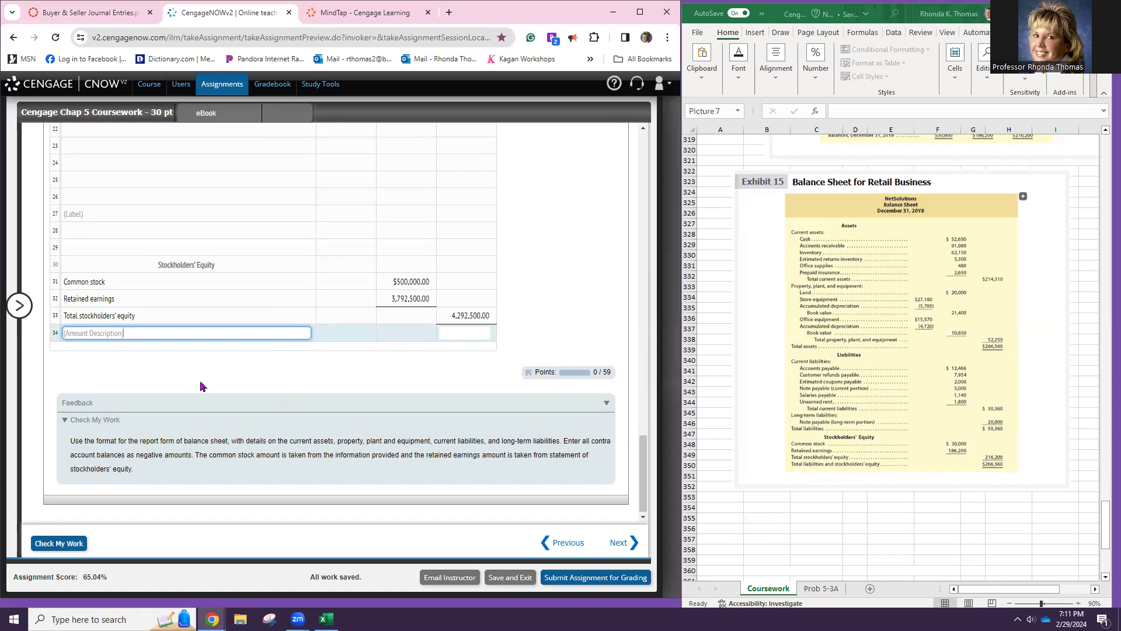
- Copy 'Total liabilities and stockholders' equity' from the descriptions list into row 34's description
scroll(174, 368, "down", 15)
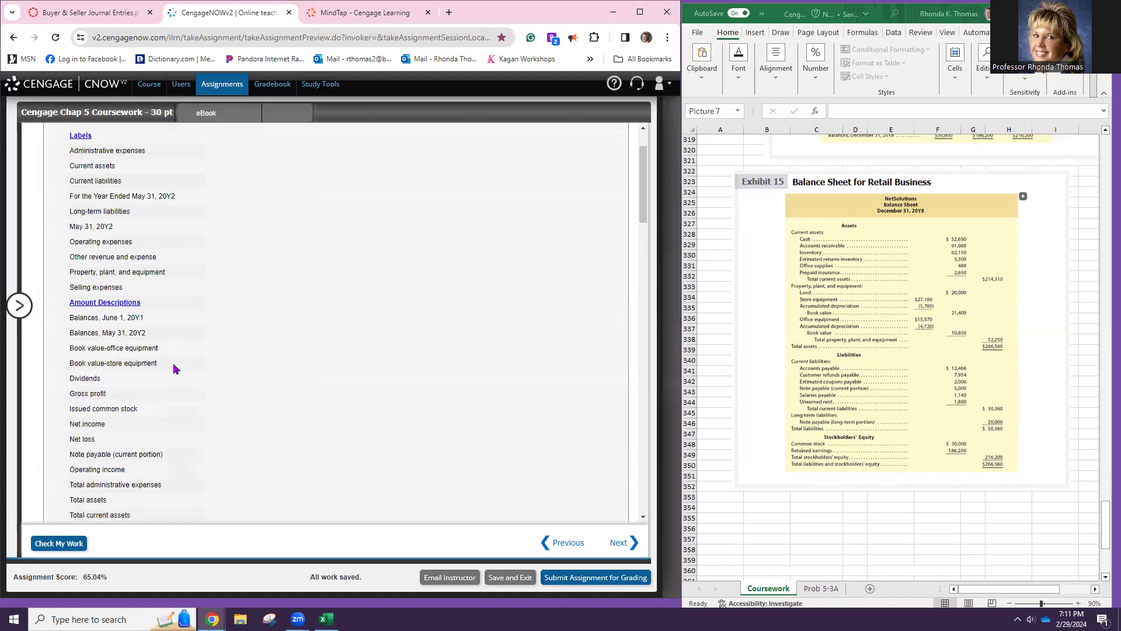
scroll(174, 368, "down", 3)
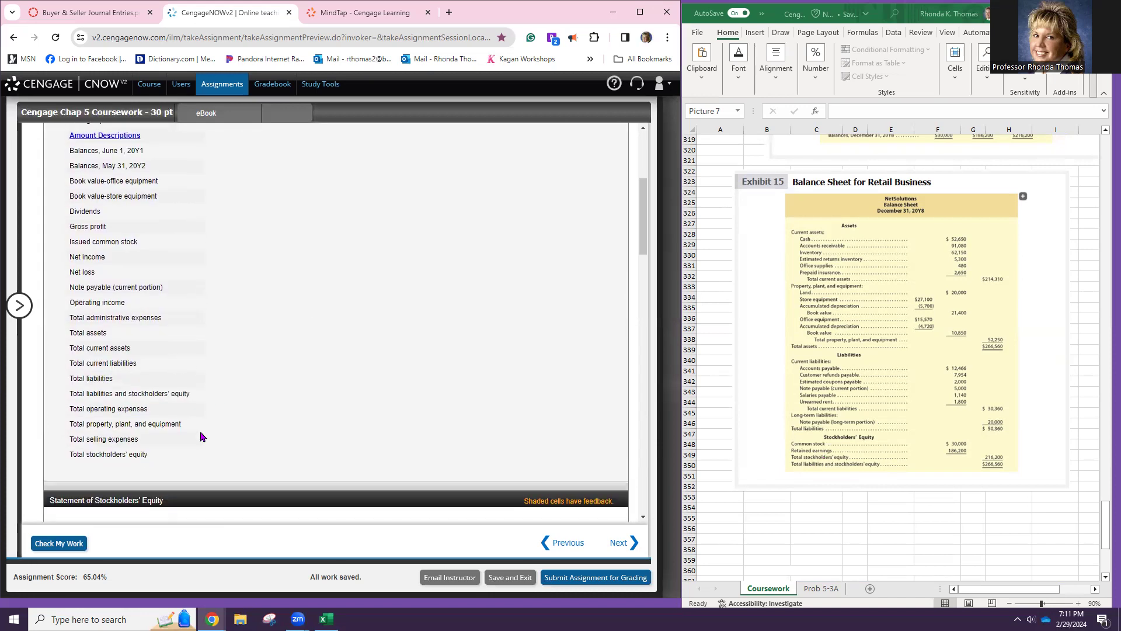
triple_click(140, 394)
key("ctrl+c")
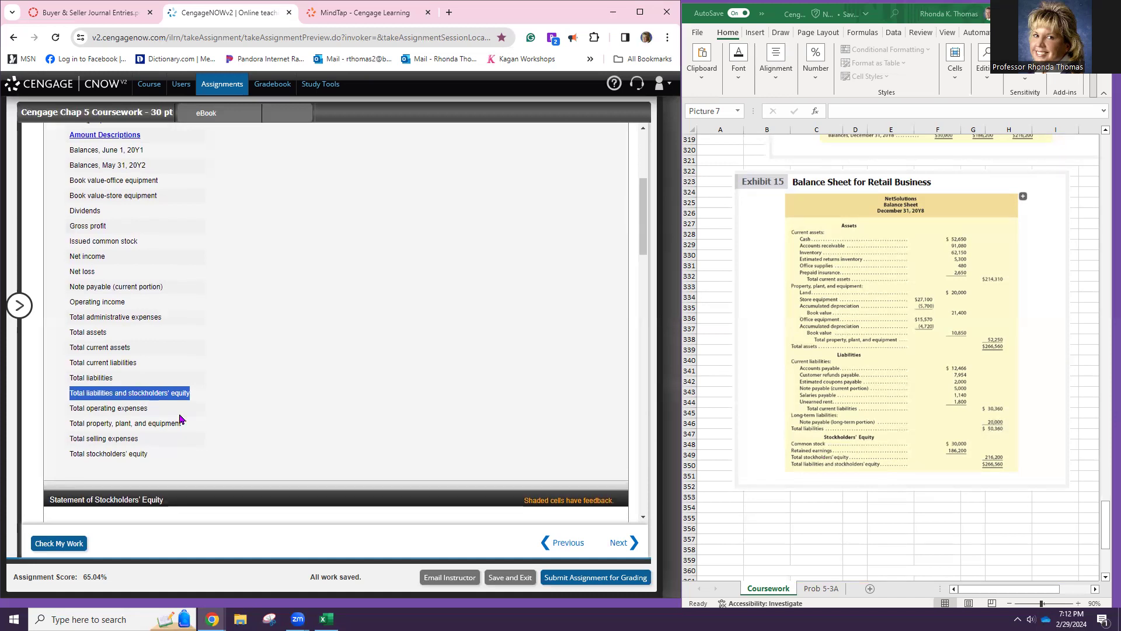
scroll(181, 418, "down", 15)
scroll(212, 431, "down", 4)
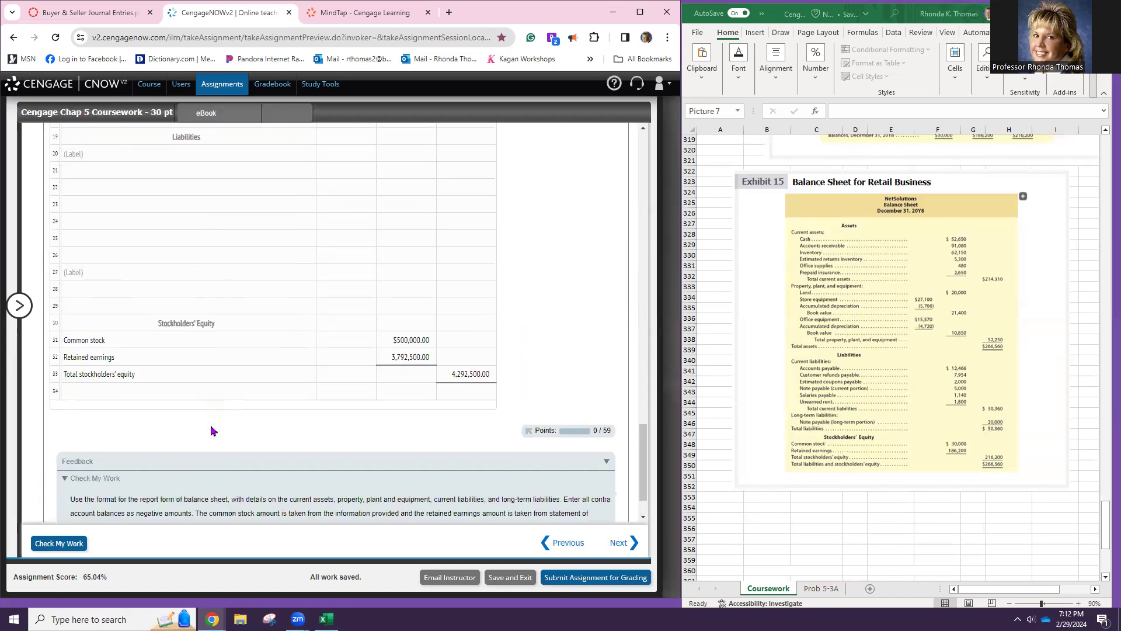
left_click(194, 392)
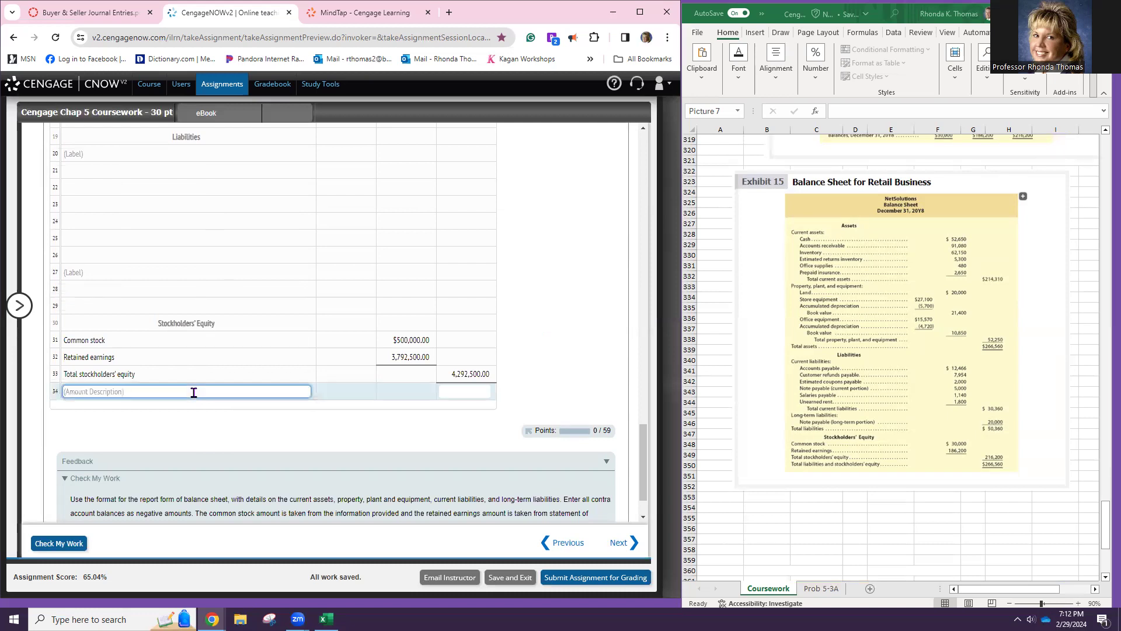
key("ctrl+v")
left_click(477, 393)
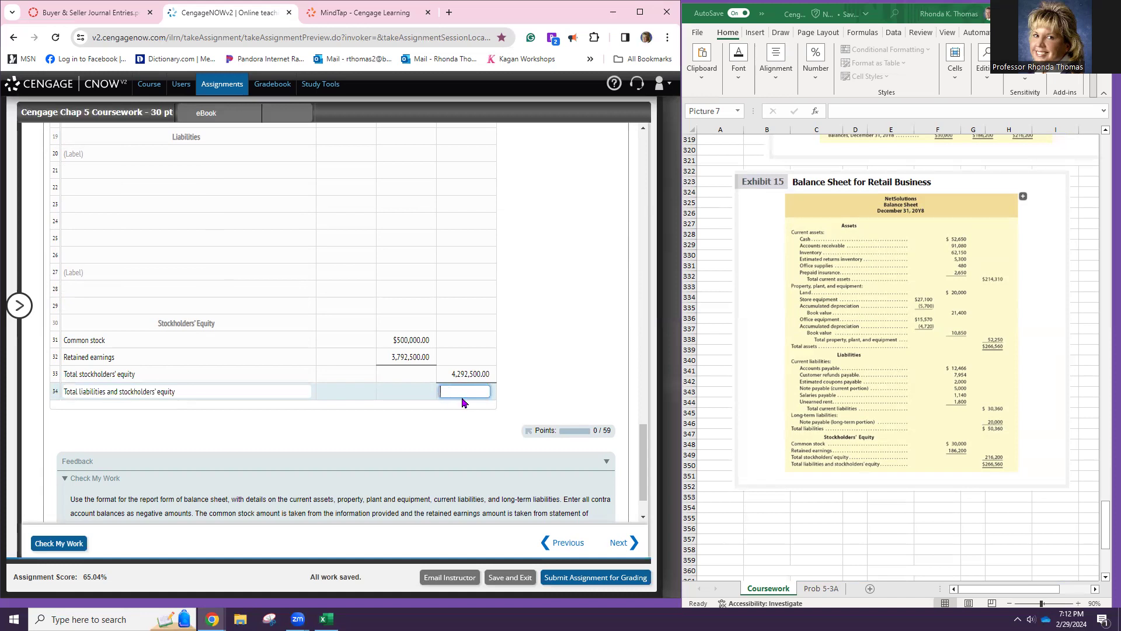
- Select the balance sheet's date heading field and scroll up to the labels list
scroll(436, 335, "up", 5)
scroll(434, 333, "up", 4)
left_click(304, 337)
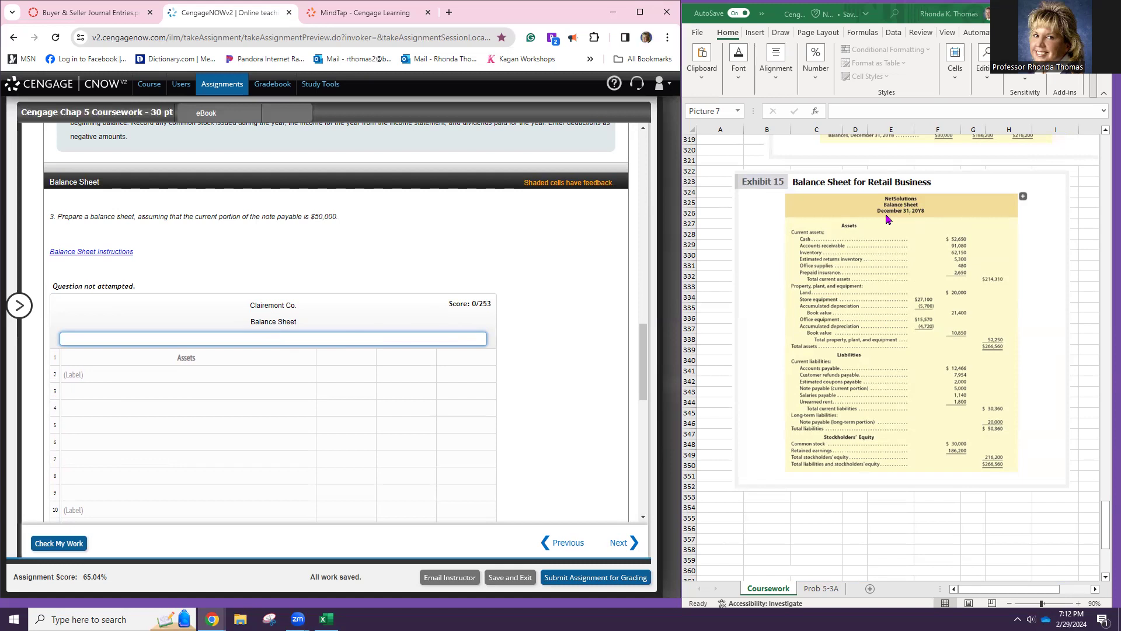
scroll(904, 225, "up", 1)
scroll(904, 225, "up", 5)
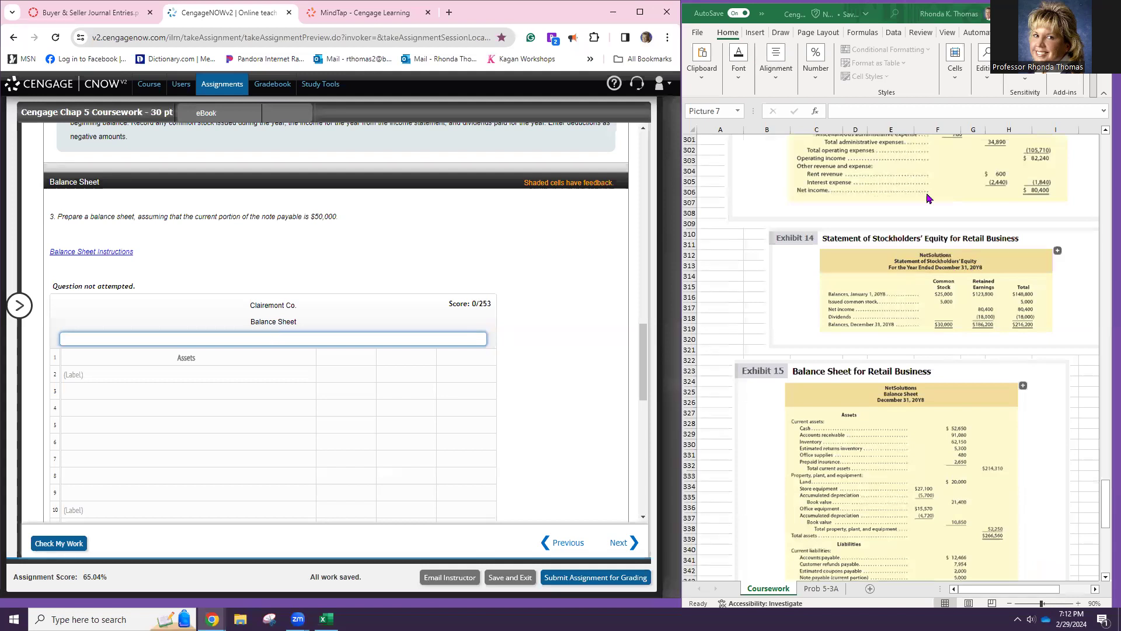
scroll(915, 182, "up", 3)
scroll(298, 274, "up", 10)
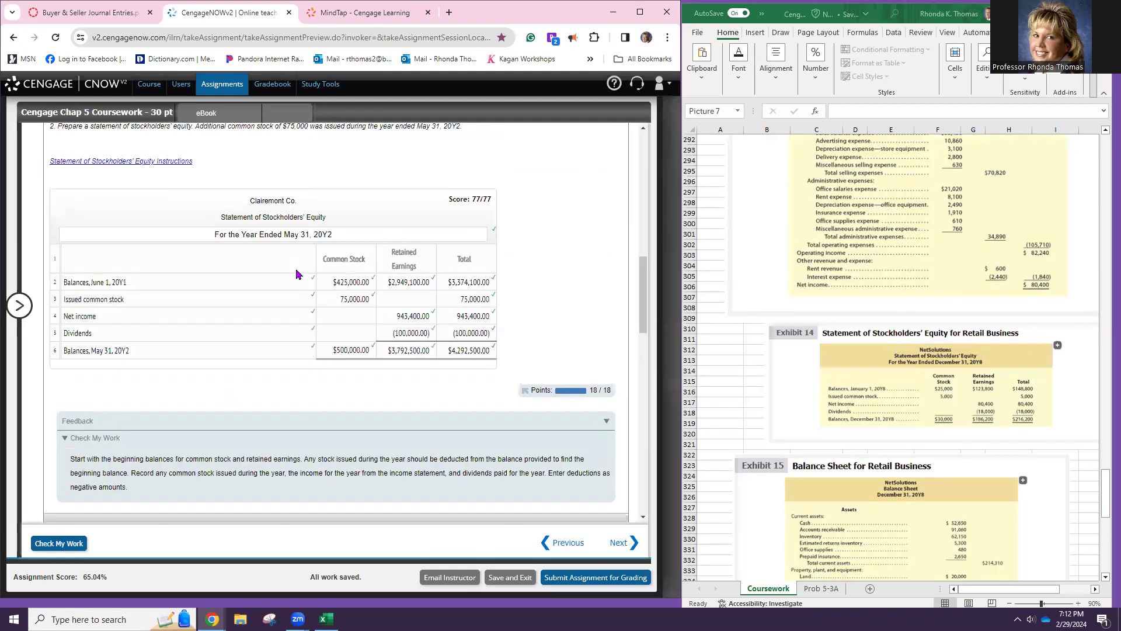
scroll(298, 275, "up", 5)
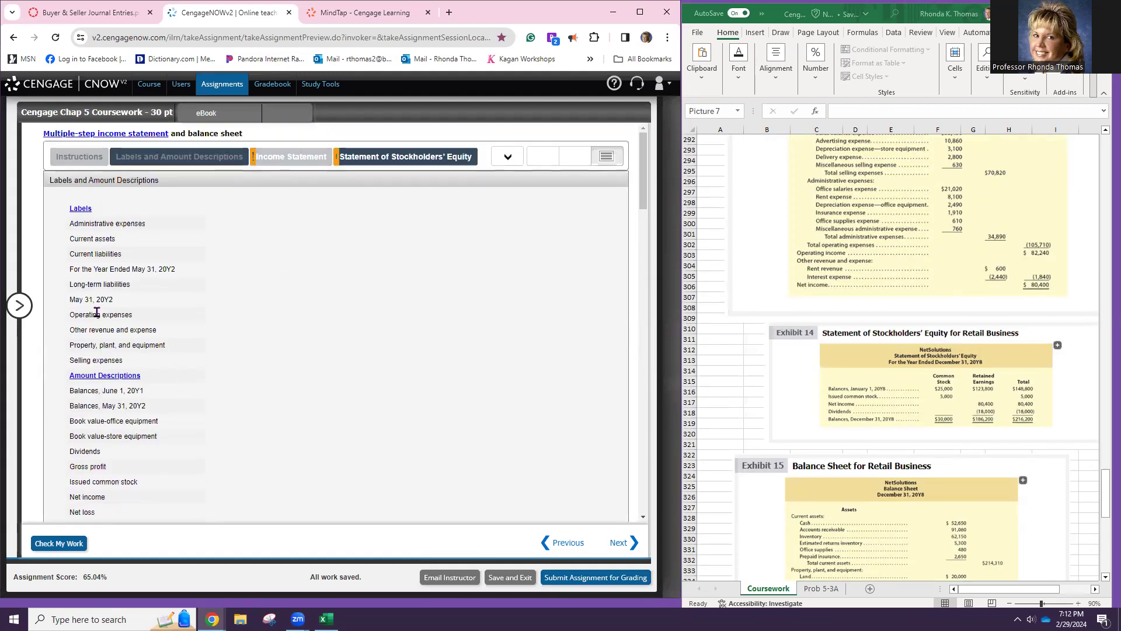
- Copy 'May 31, 20Y2' from the Labels list into the balance sheet date heading
triple_click(93, 301)
key("ctrl+c")
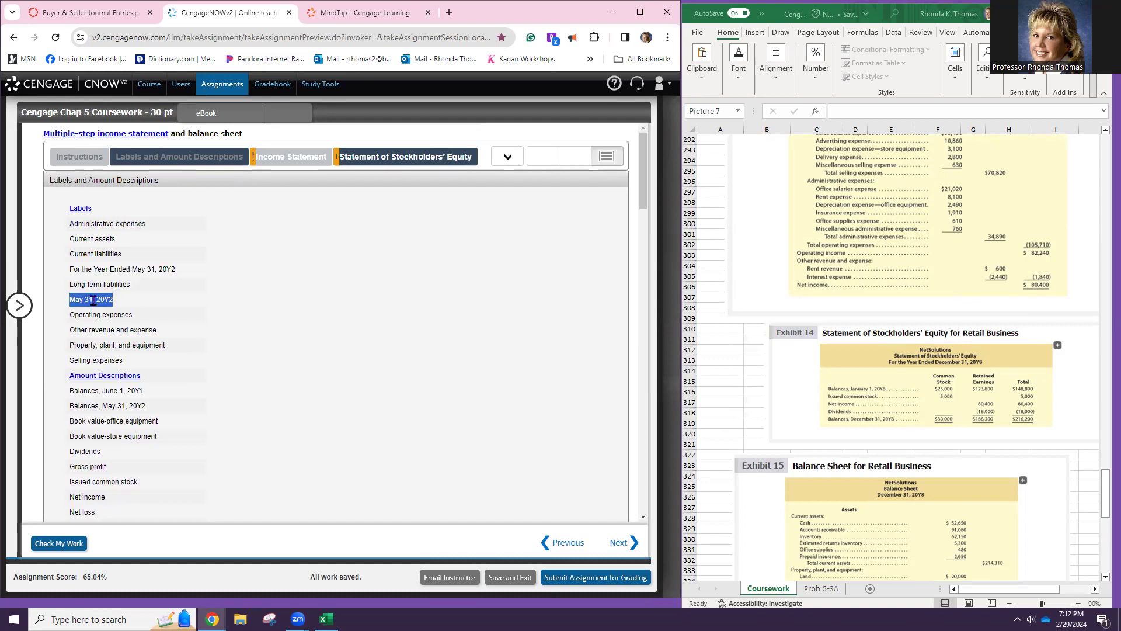
scroll(217, 327, "down", 15)
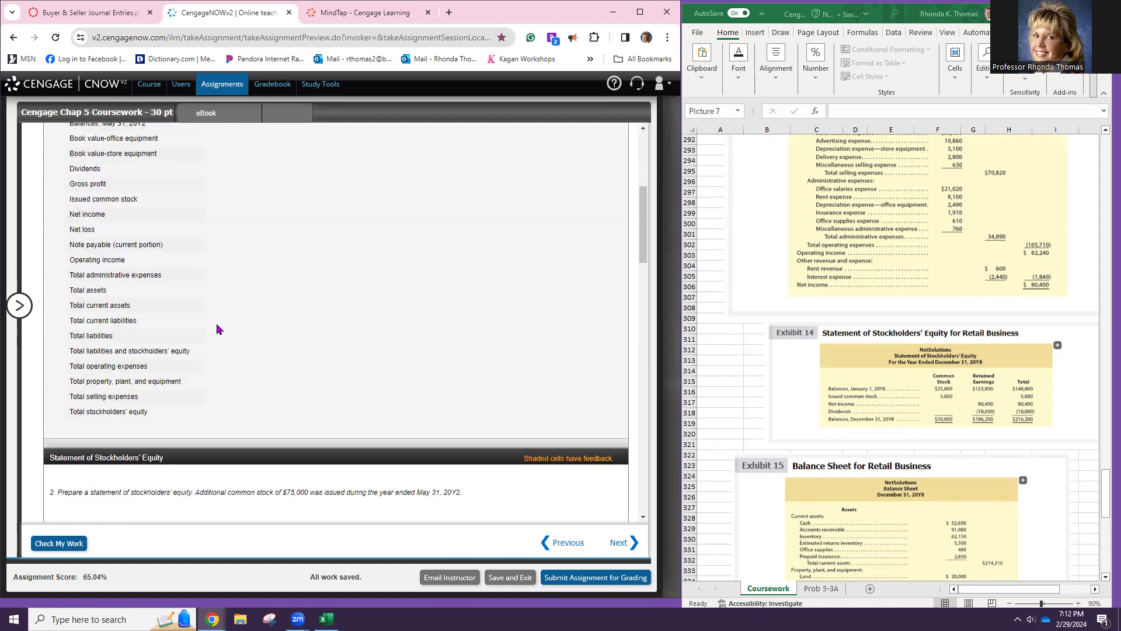
scroll(217, 329, "down", 2)
left_click(285, 287)
key("ctrl+v")
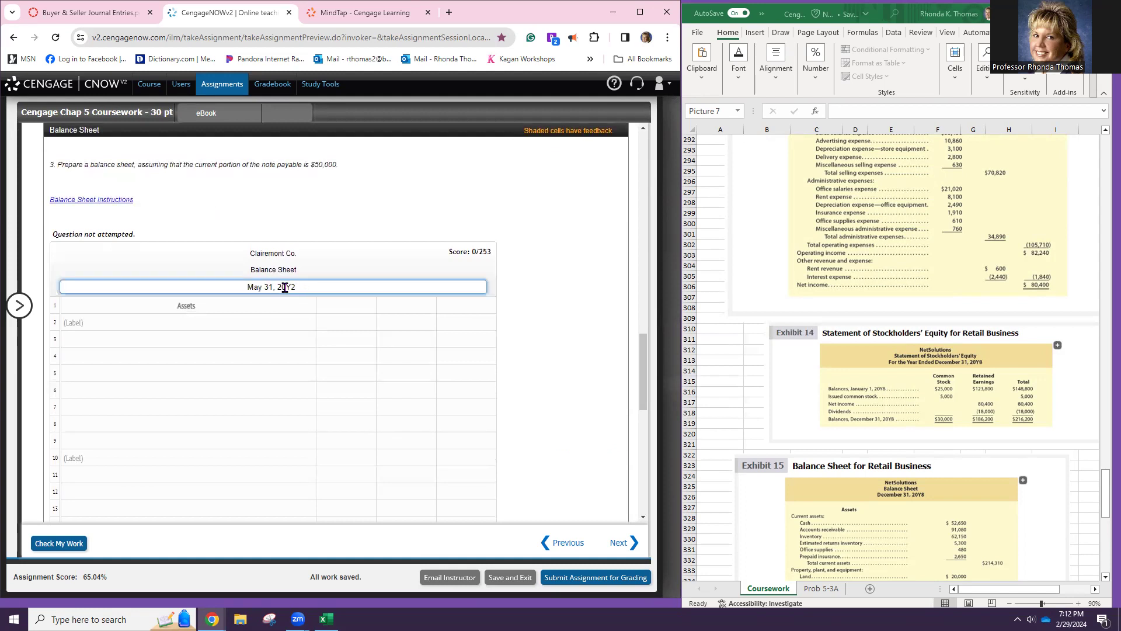
scroll(760, 339, "up", 10)
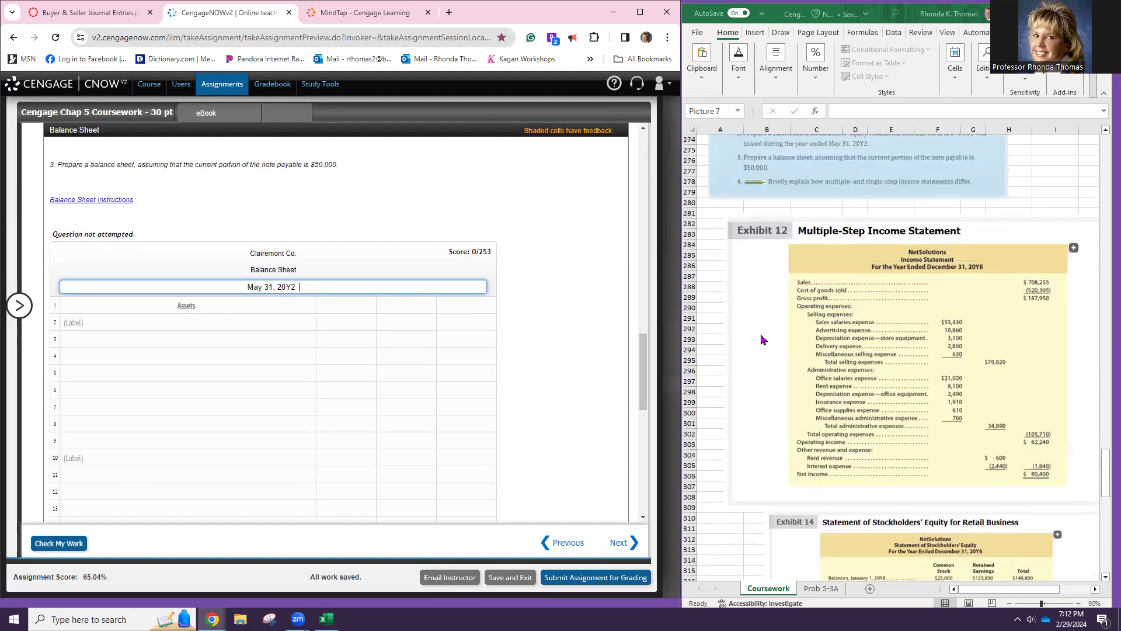
scroll(760, 338, "up", 5)
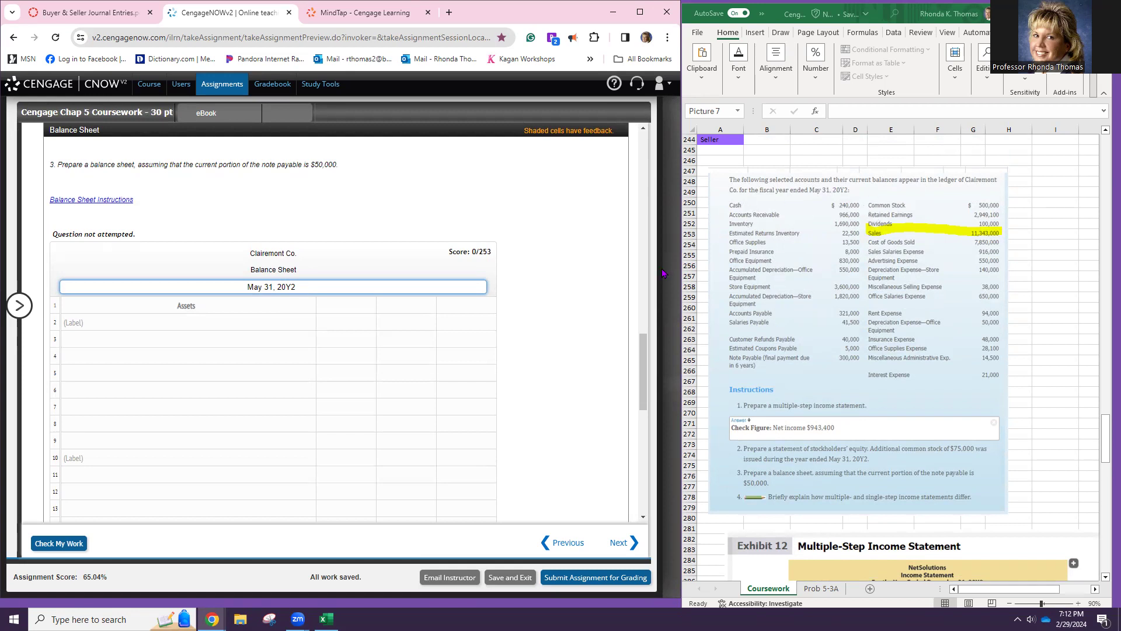
- Add the Current assets and Property, plant, and equipment section headings
left_click(200, 322)
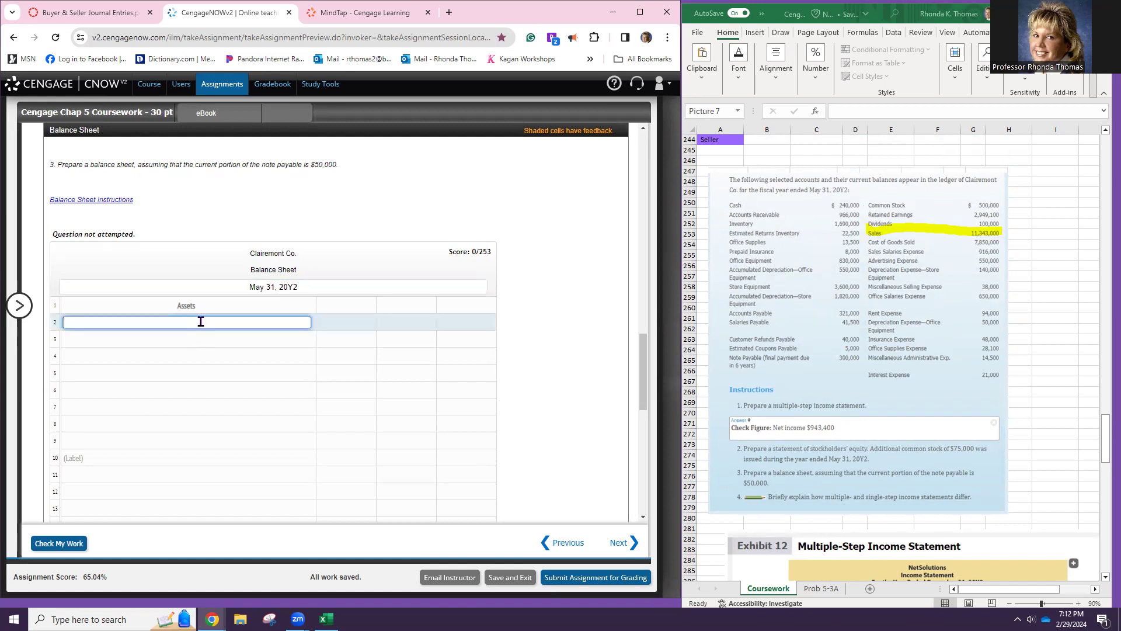
scroll(817, 351, "down", 9)
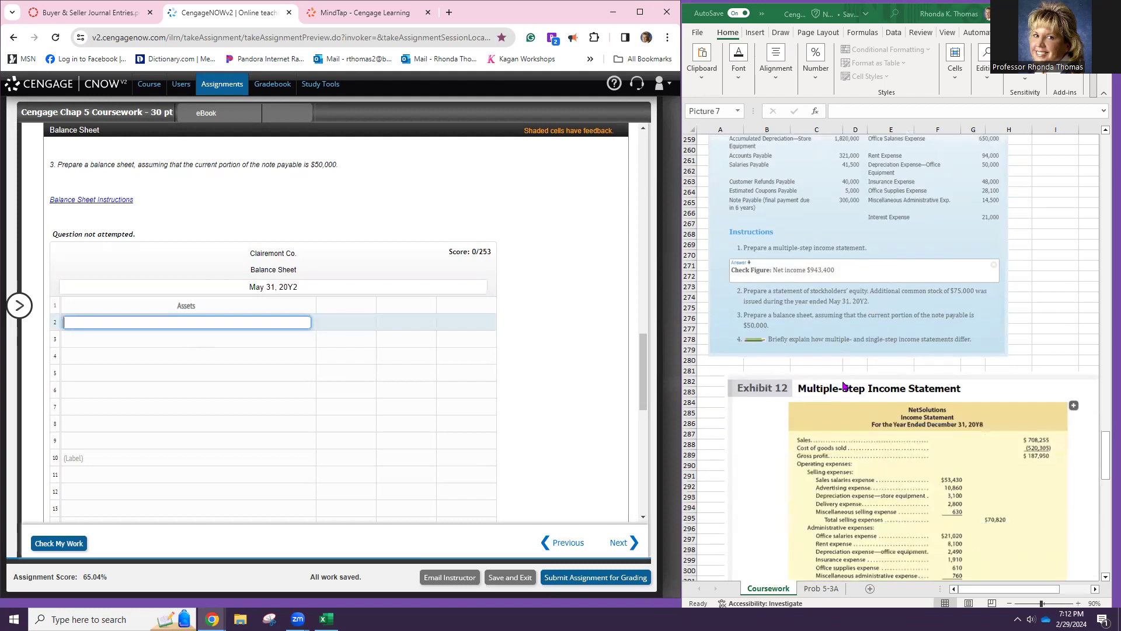
scroll(843, 385, "down", 11)
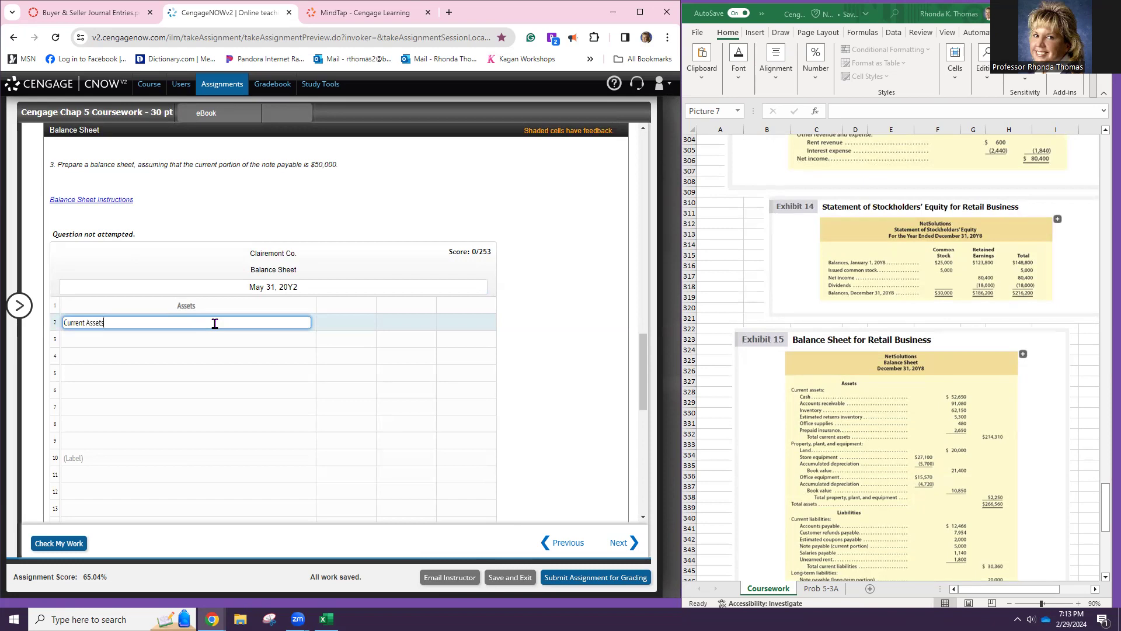
left_click(120, 459)
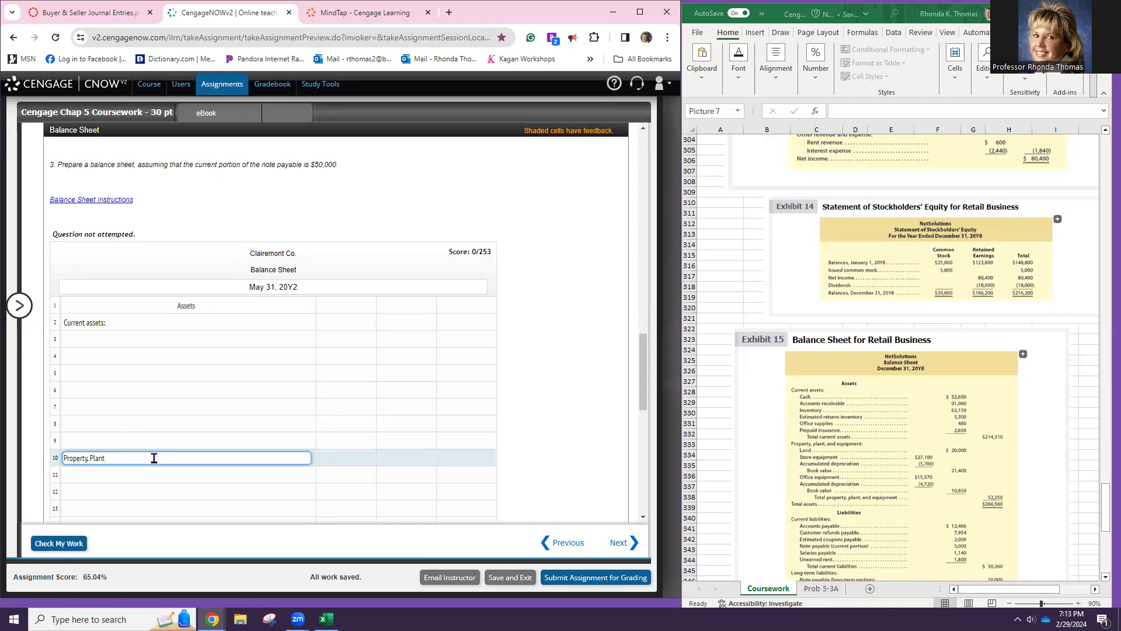
type(", and equipment")
left_click(178, 473)
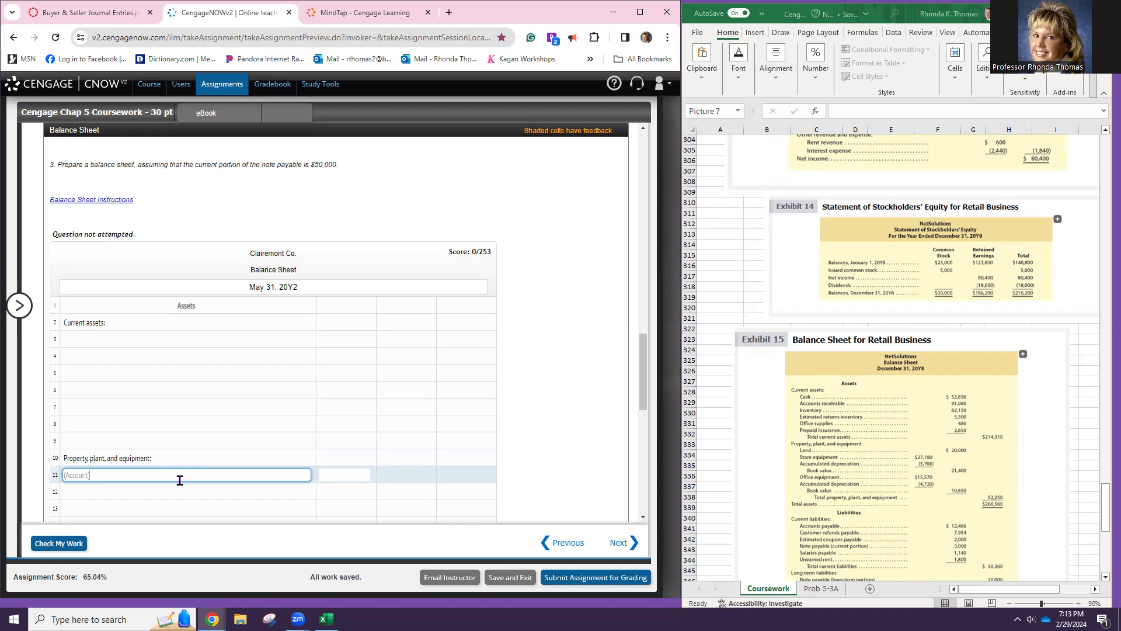
- Add the Current liabilities and Long-term liabilities section headings
scroll(183, 457, "down", 2)
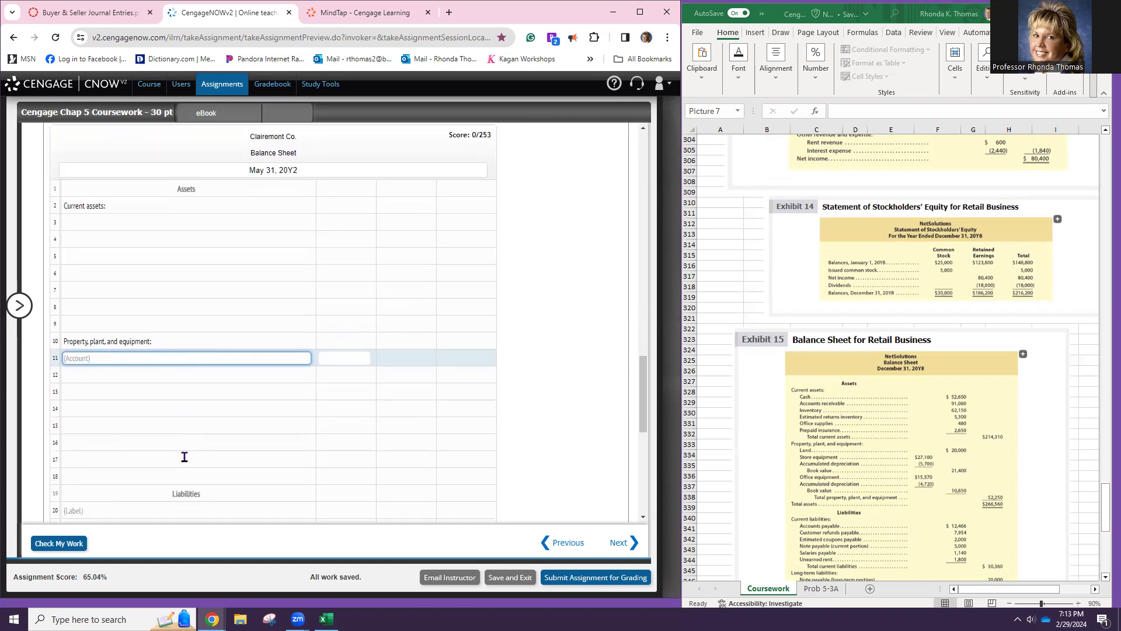
scroll(143, 490, "down", 2)
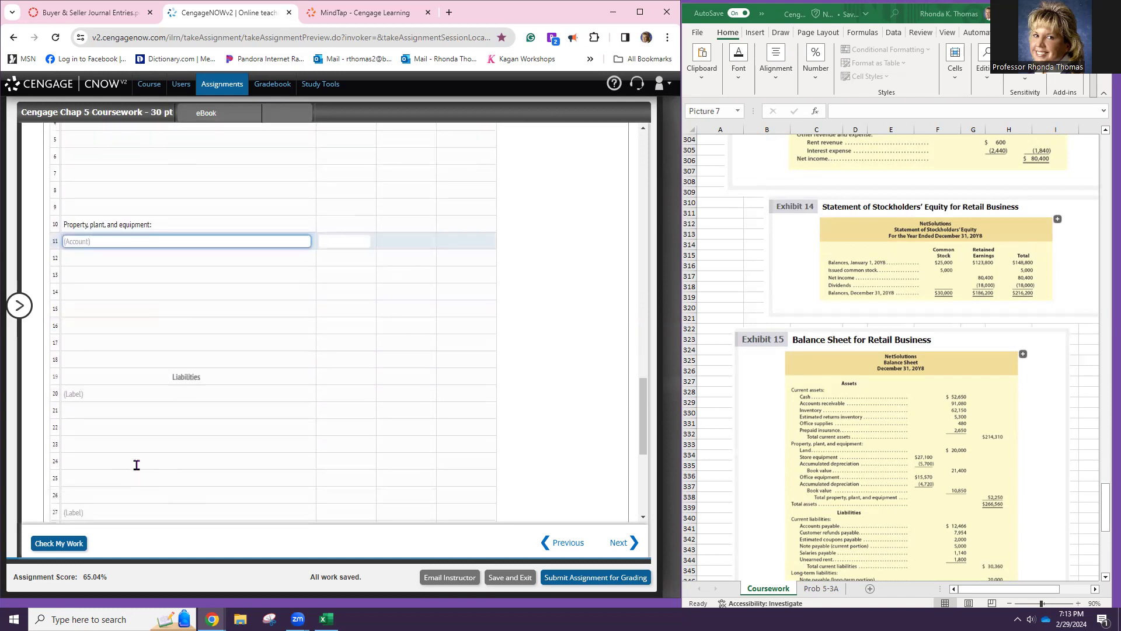
left_click(133, 394)
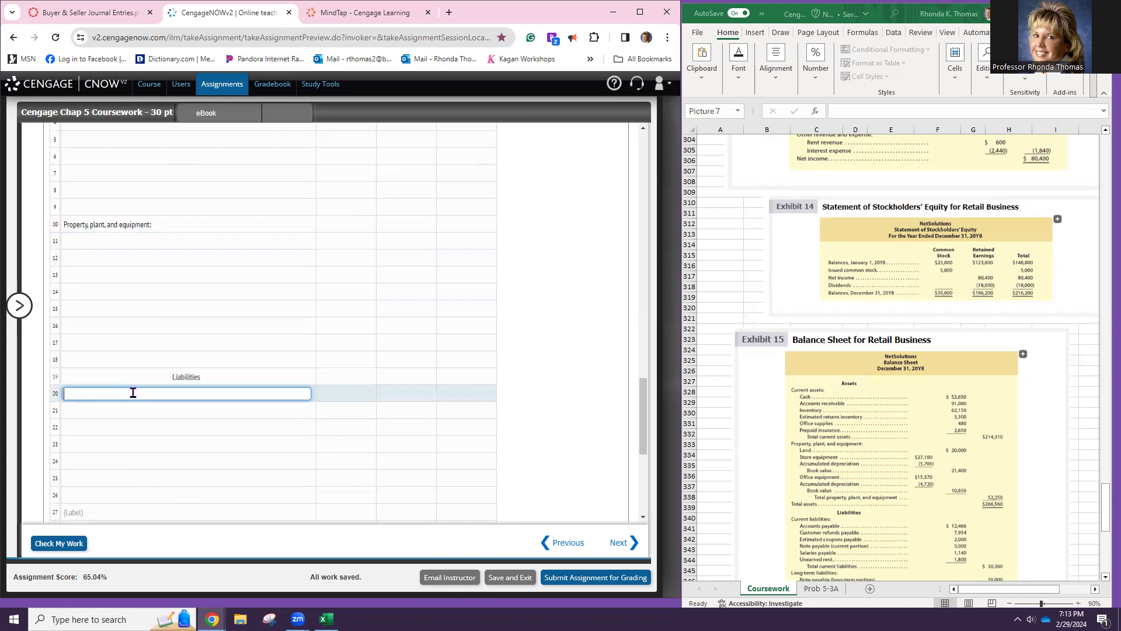
type("Currentn")
key("BackSpace")
key("BackSpace")
scroll(899, 439, "down", 2)
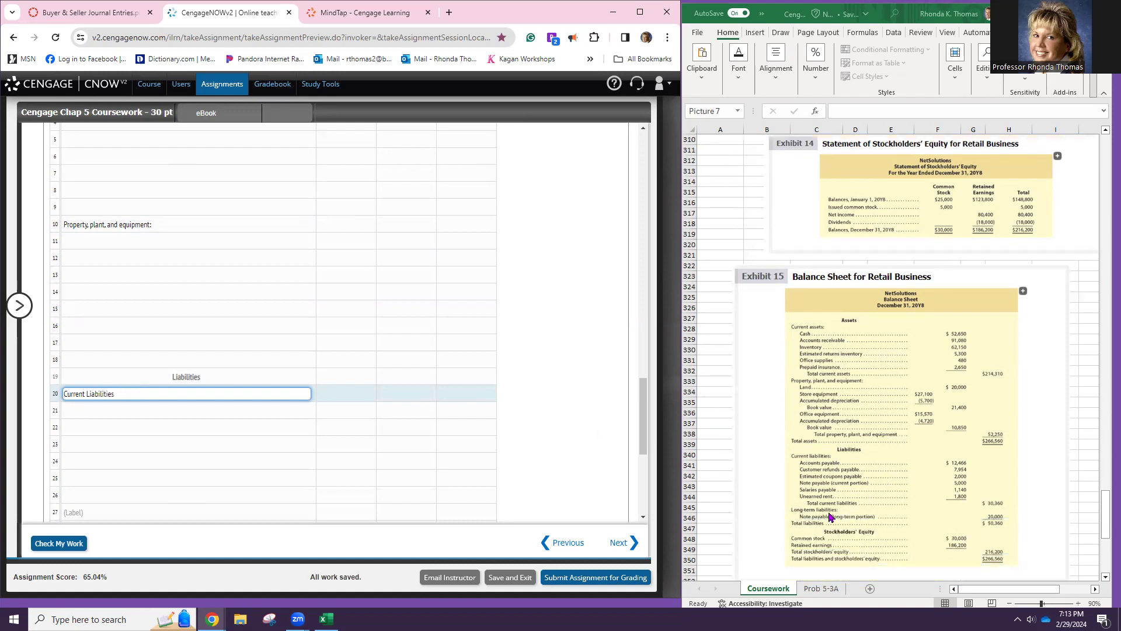
left_click(121, 513)
scroll(167, 487, "down", 3)
type("Long-ter")
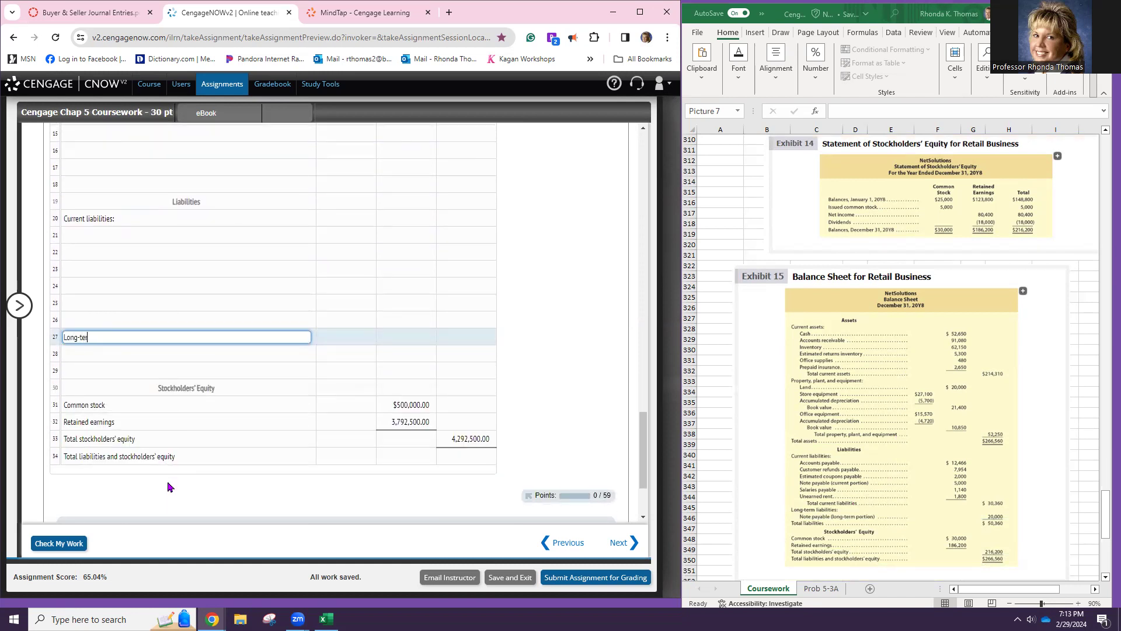
type("m Liabilities")
left_click(147, 252)
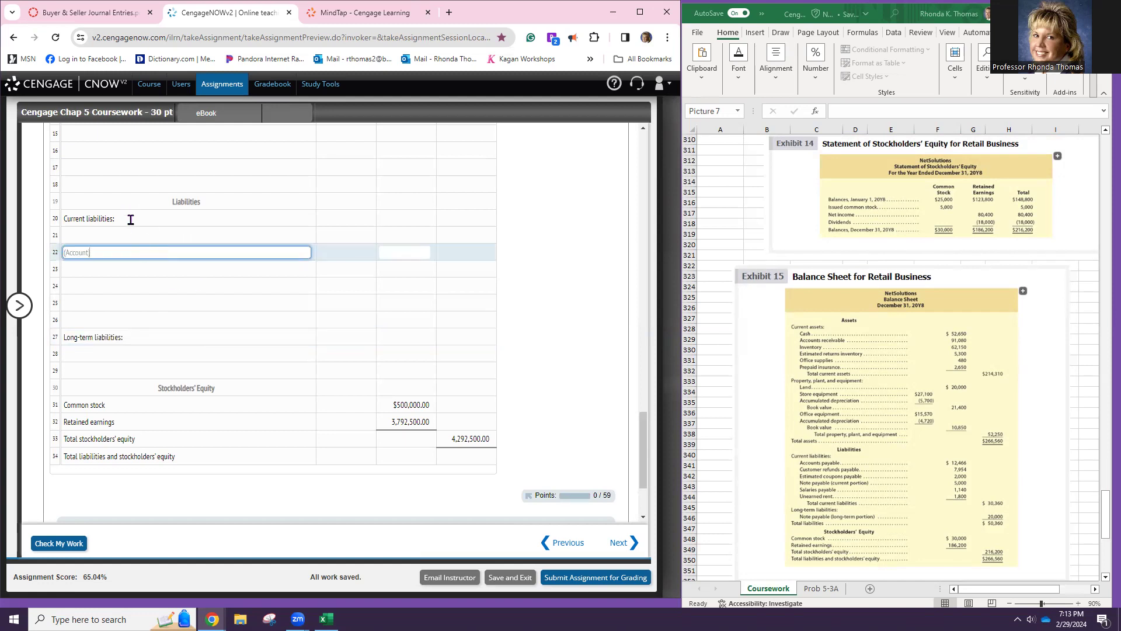
- Enter Accounts payable at 321,000 on the first current liability row
scroll(125, 252, "up", 5)
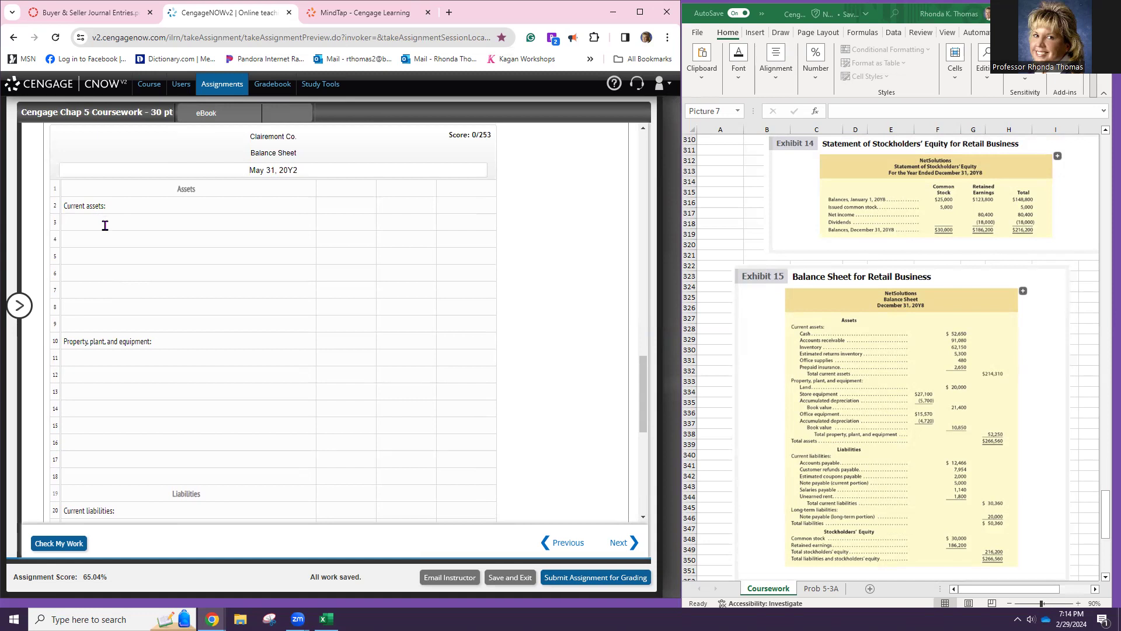
scroll(288, 416, "down", 5)
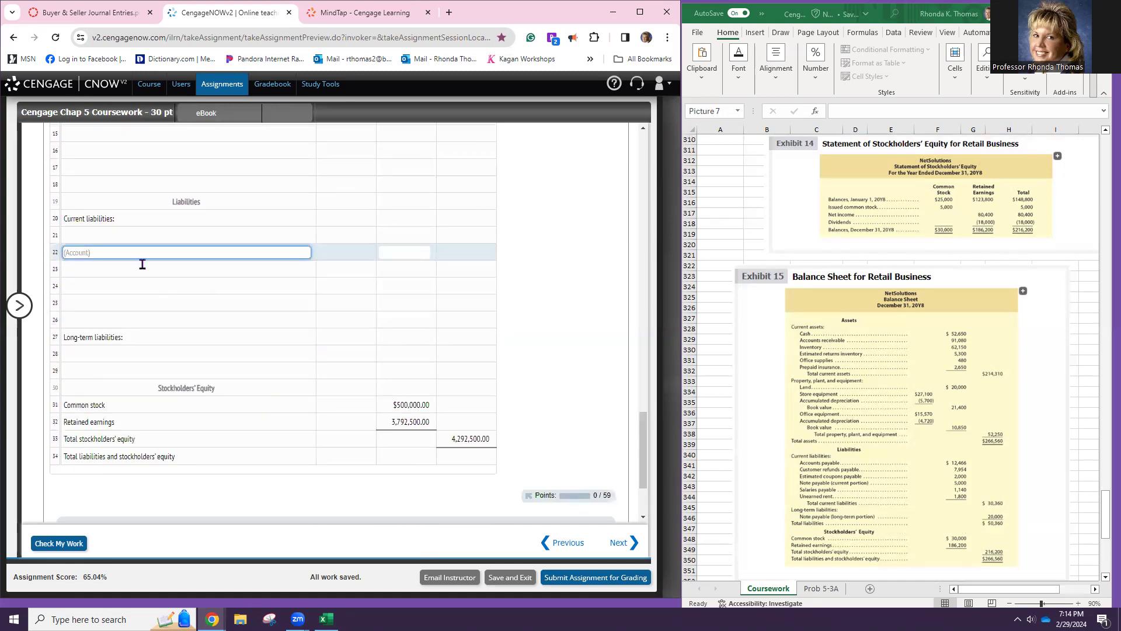
scroll(126, 372, "up", 5)
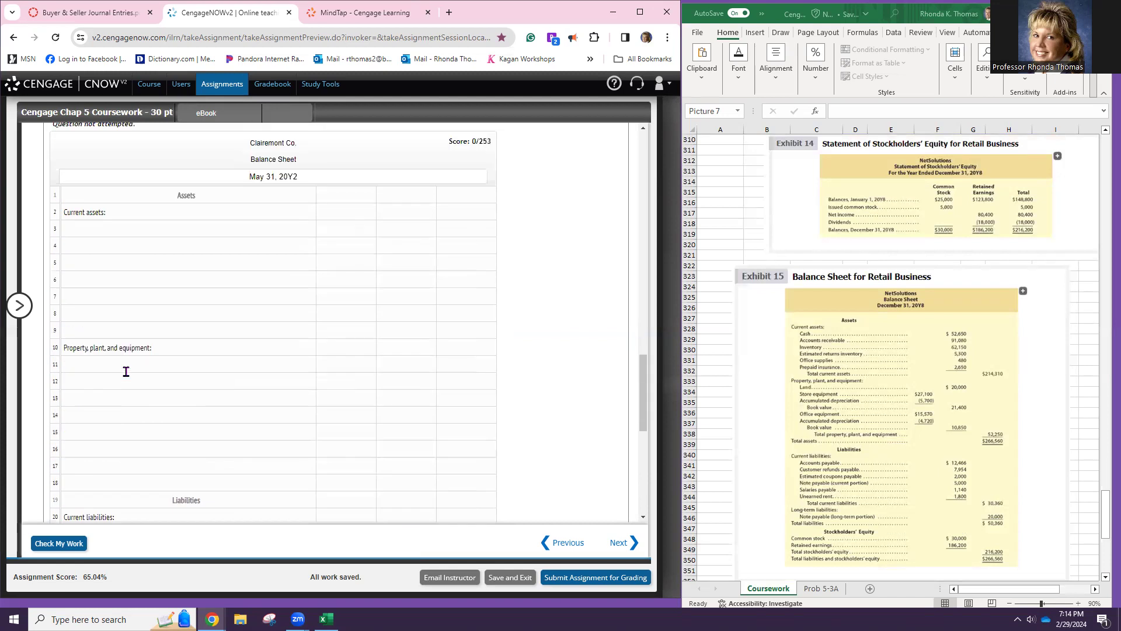
scroll(175, 333, "down", 6)
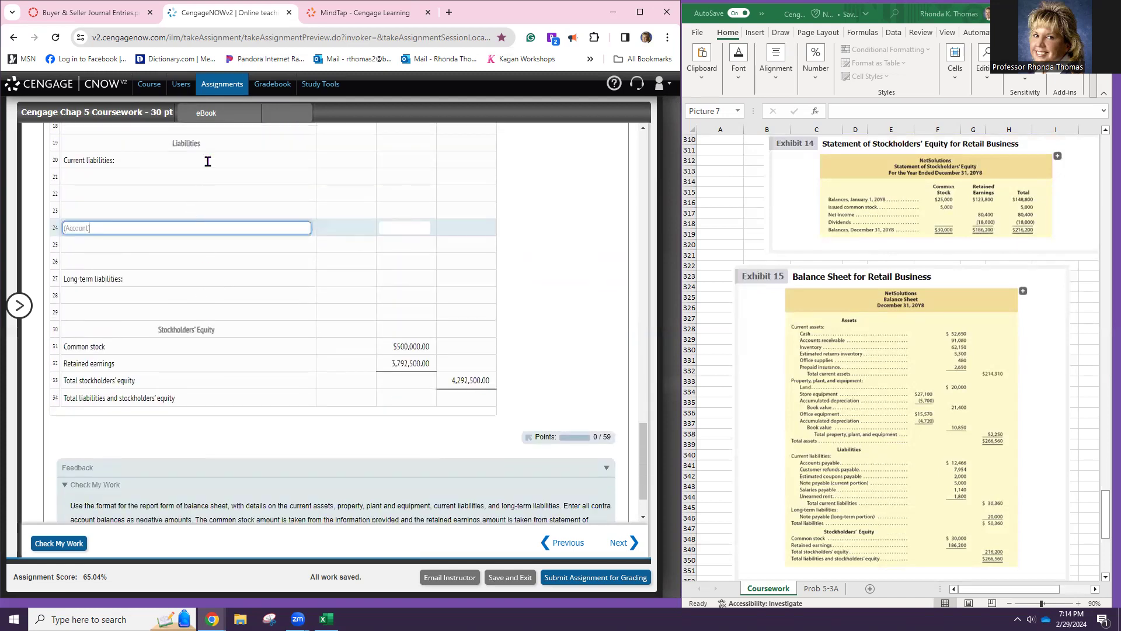
scroll(222, 301, "up", 6)
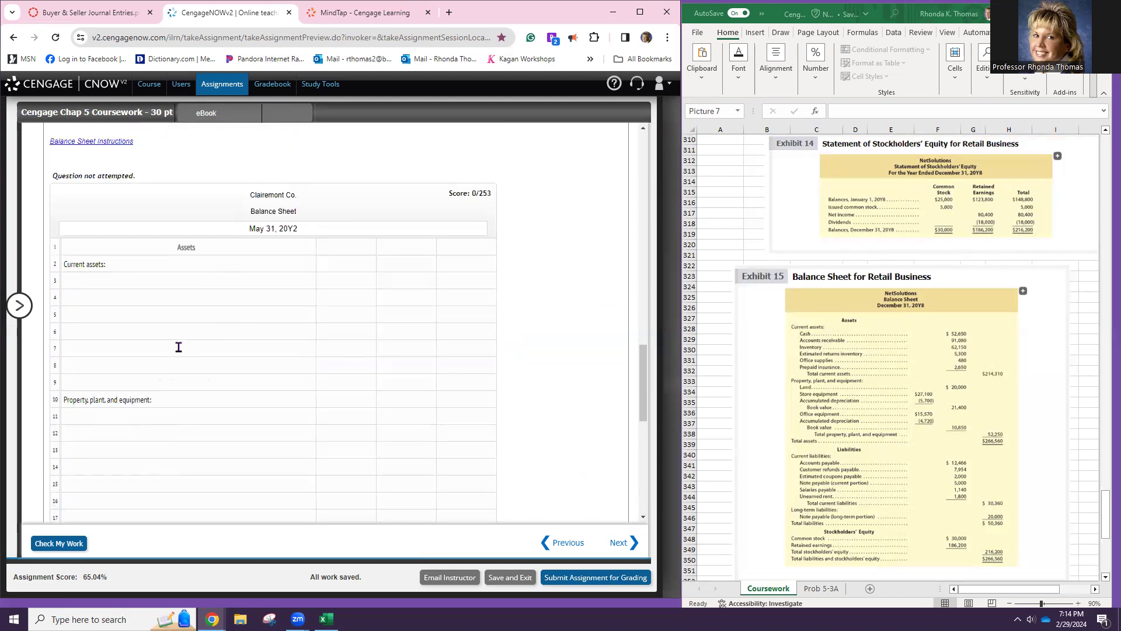
scroll(462, 396, "down", 6)
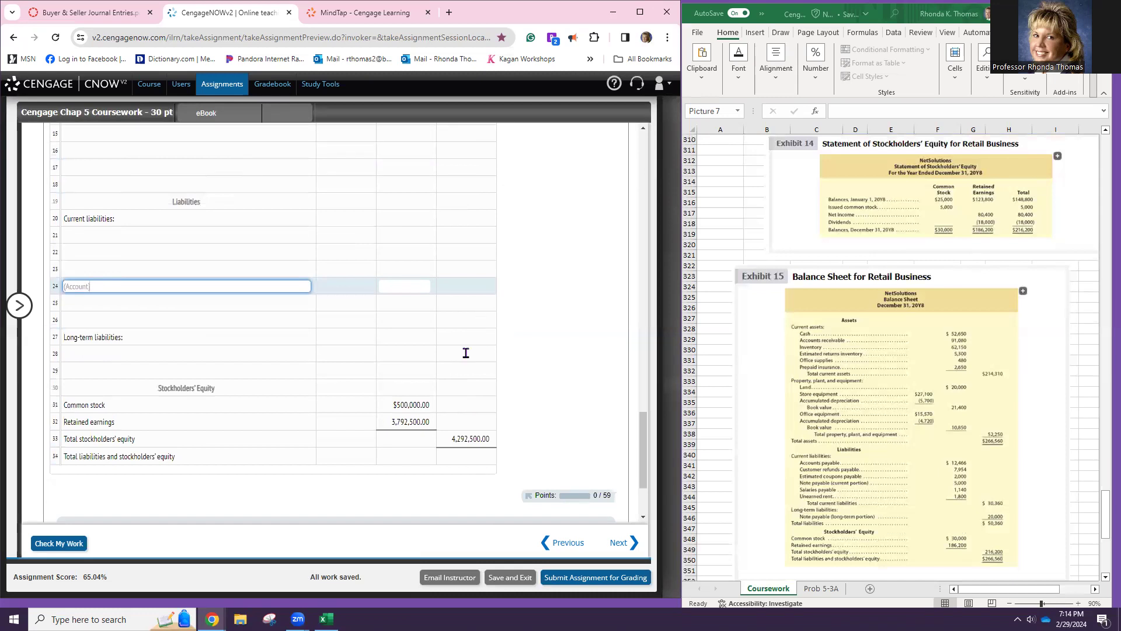
left_click(168, 235)
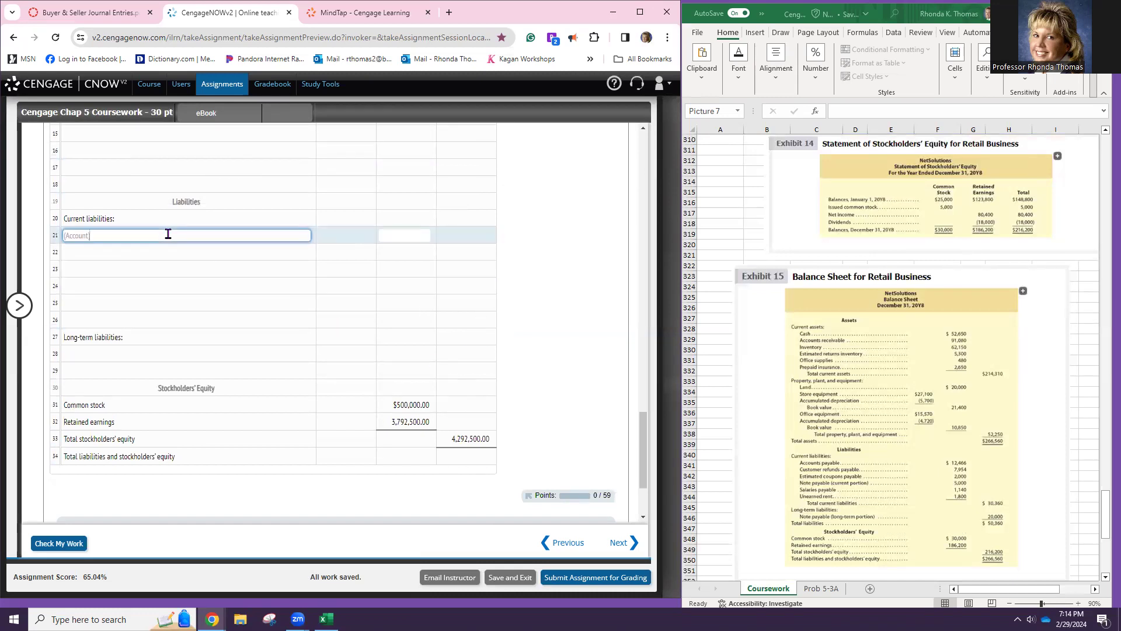
scroll(841, 286, "up", 18)
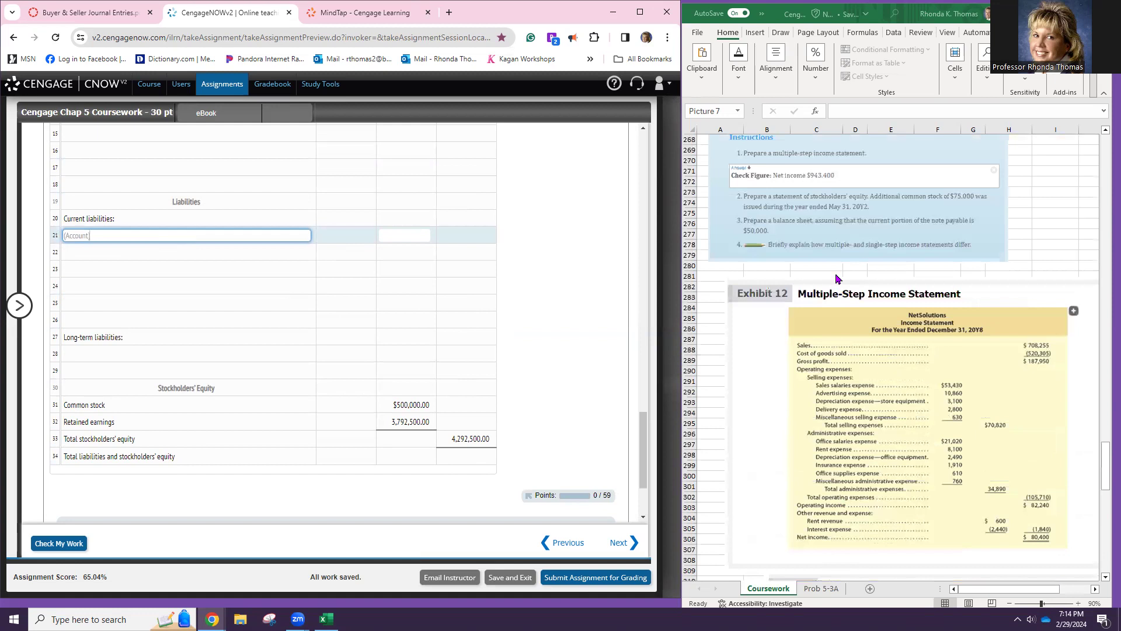
scroll(836, 279, "up", 4)
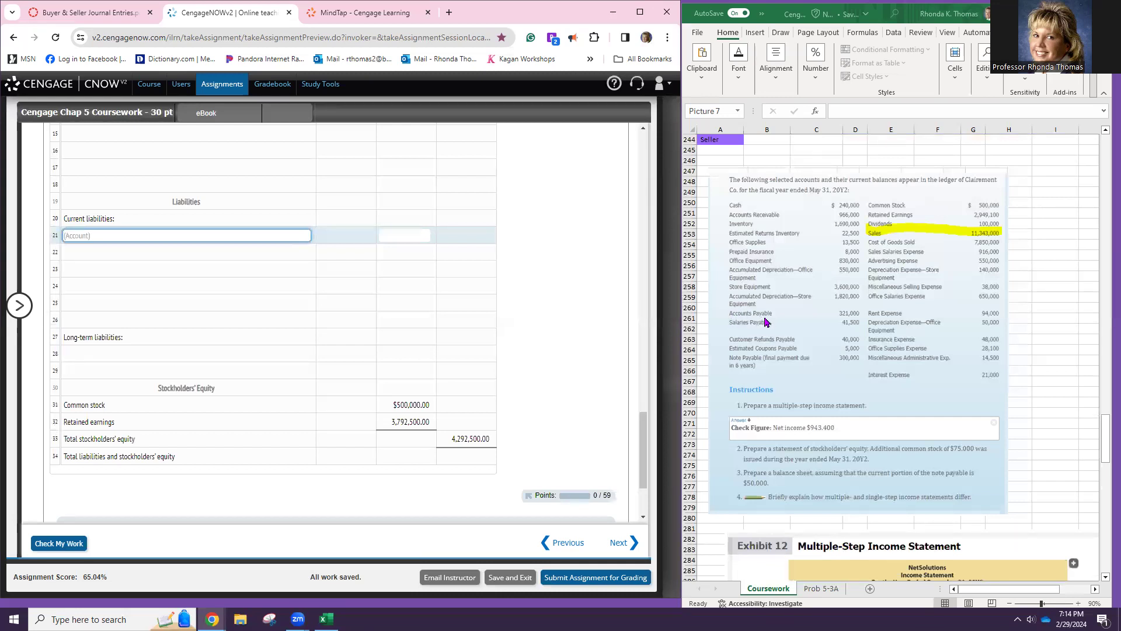
type("Accounts")
type("Payable")
key("Tab")
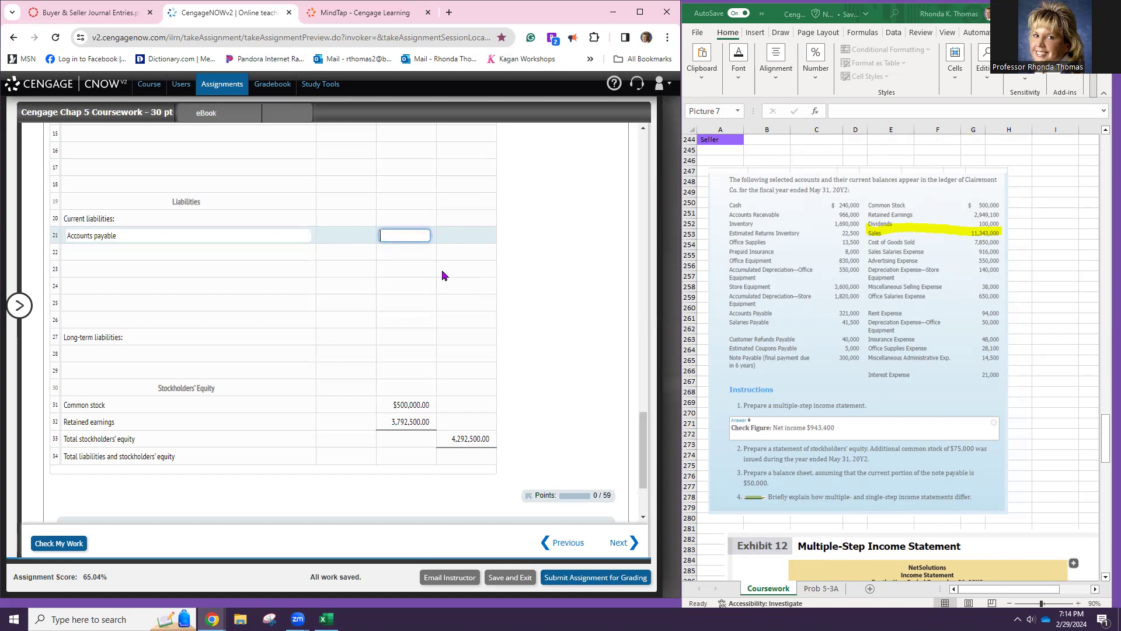
type("321000")
key("Tab")
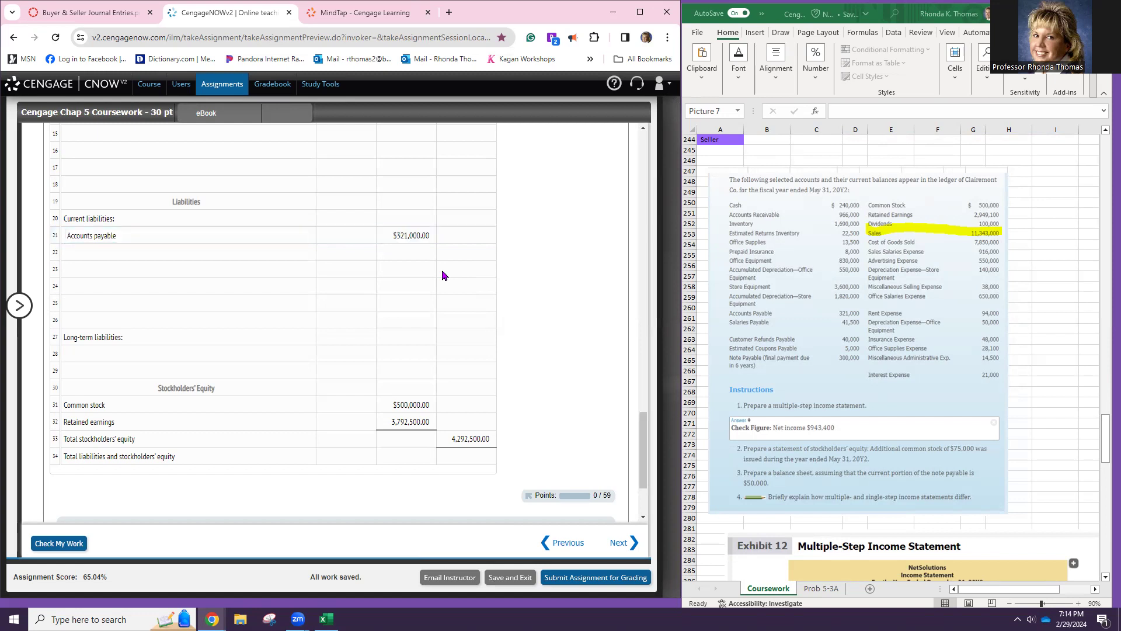
- Enter Salaries payable at 41,500 on the next current liability row
left_click(259, 253)
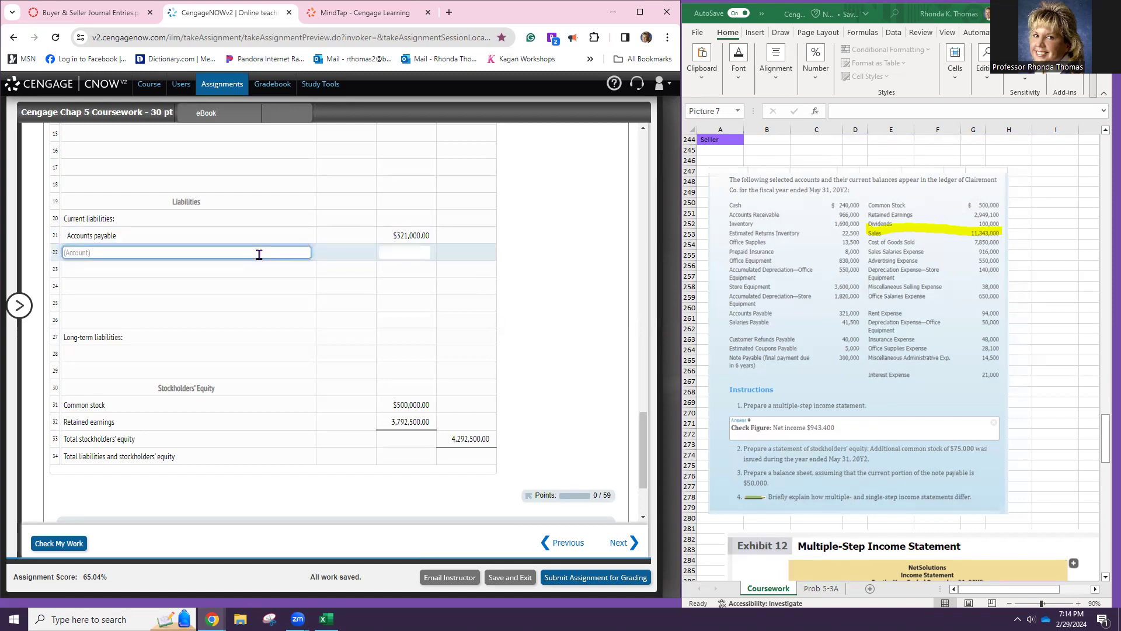
type("Salaries payable")
key("Tab")
type("41500")
key("Tab")
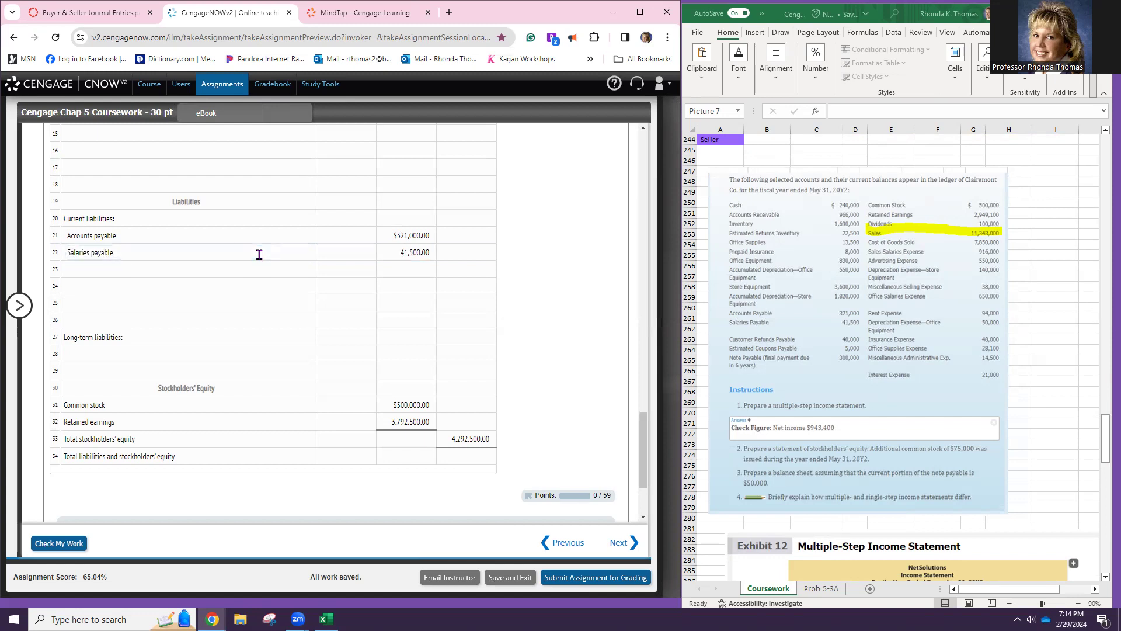
left_click(244, 271)
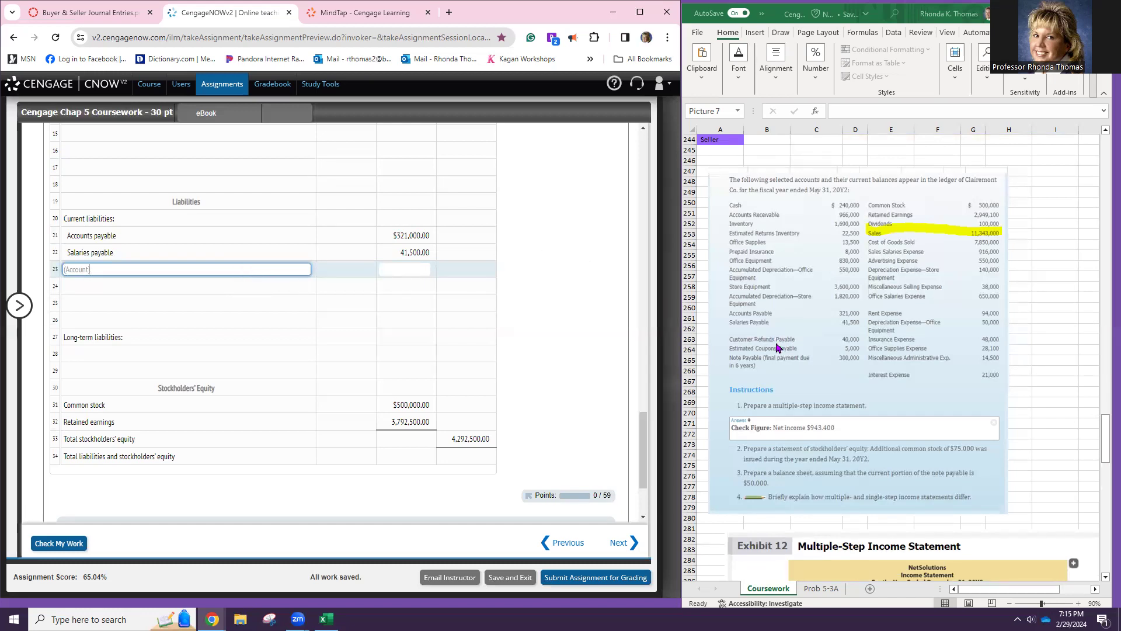
- Enter Customer refunds payable at 40,000 as a current liability
scroll(295, 225, "up", 6)
scroll(286, 216, "up", 15)
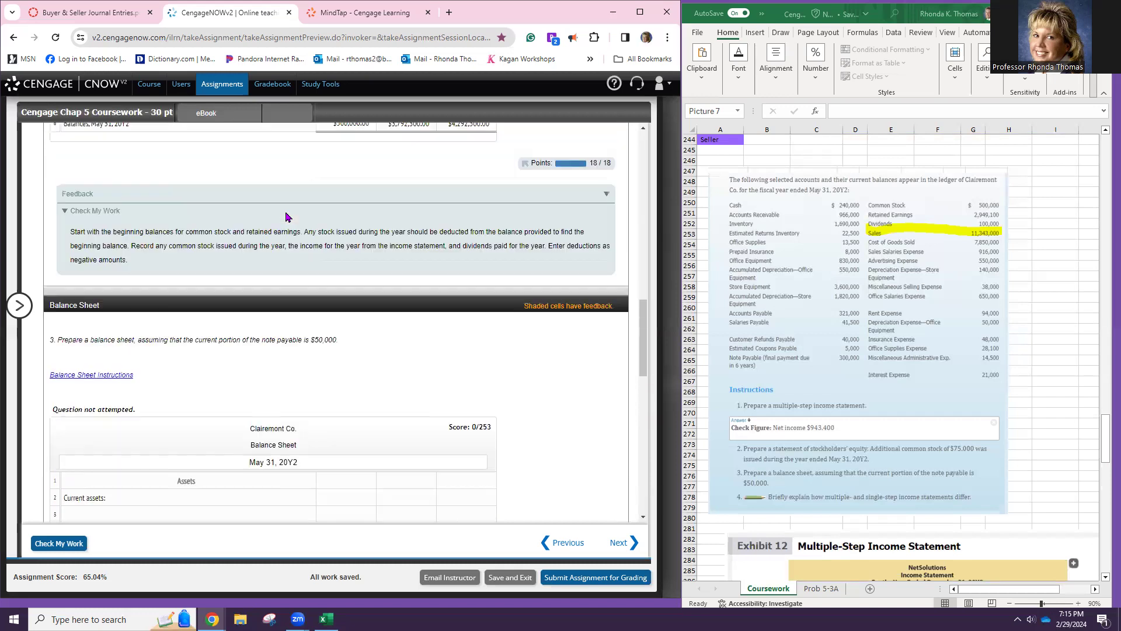
scroll(286, 217, "up", 5)
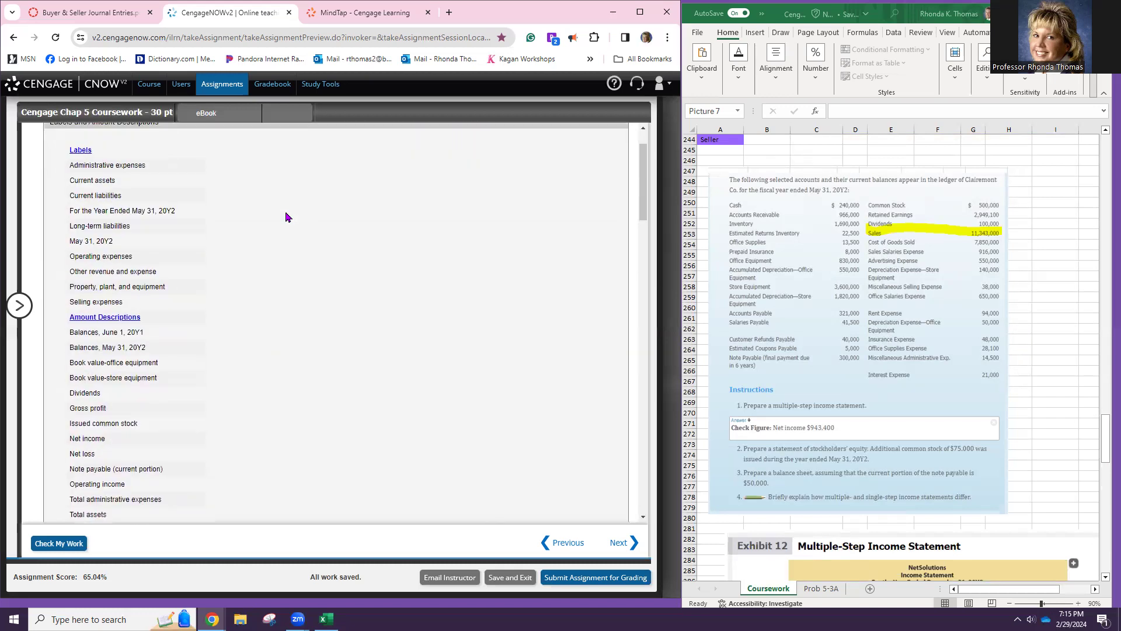
scroll(279, 229, "down", 20)
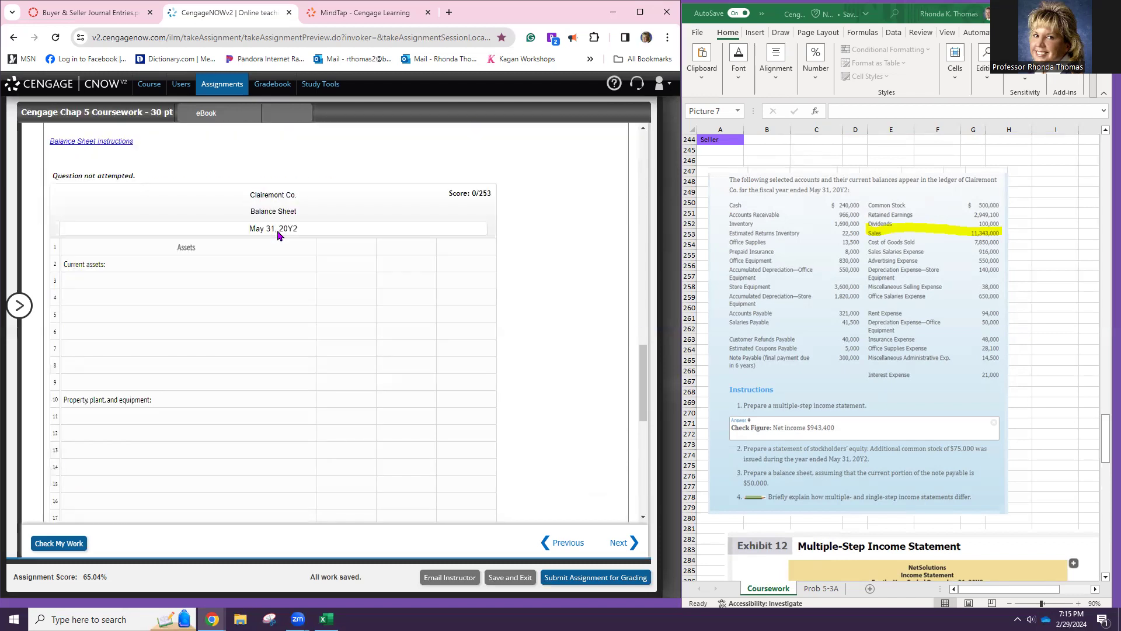
scroll(277, 234, "down", 5)
type("Customer")
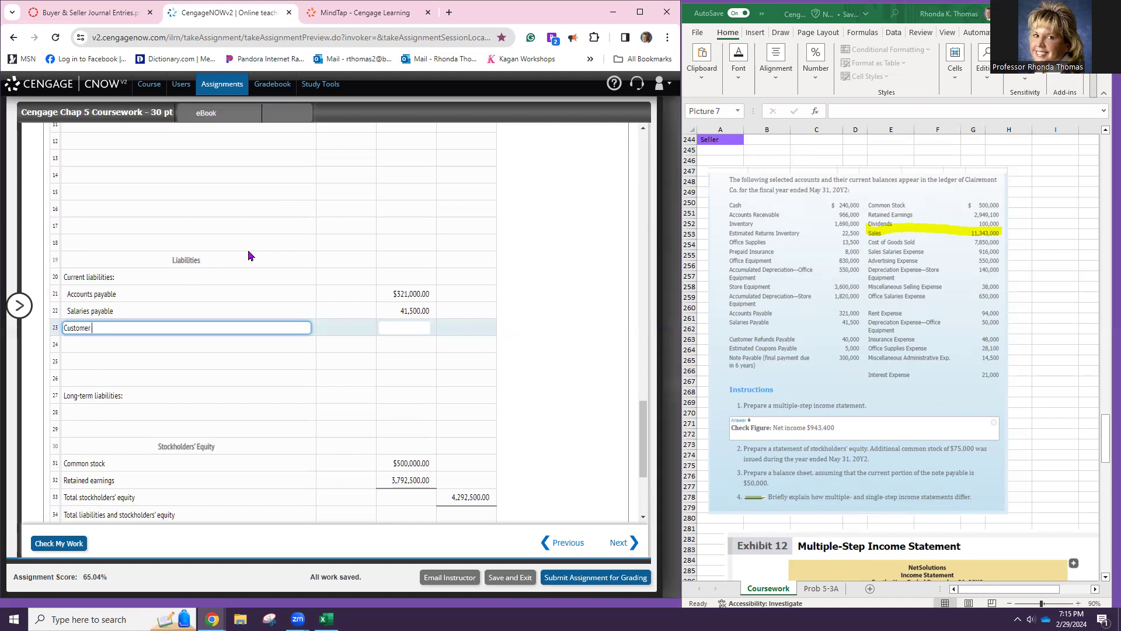
type(" Refunds Payable")
key("Tab")
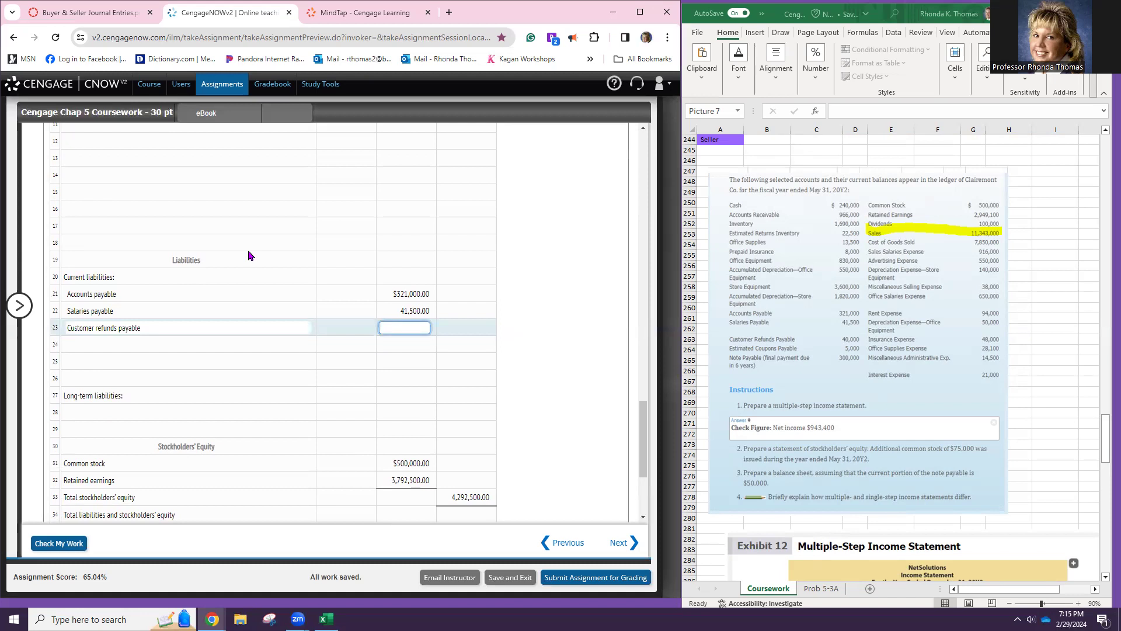
type("40000")
left_click(248, 256)
scroll(234, 256, "down", 1)
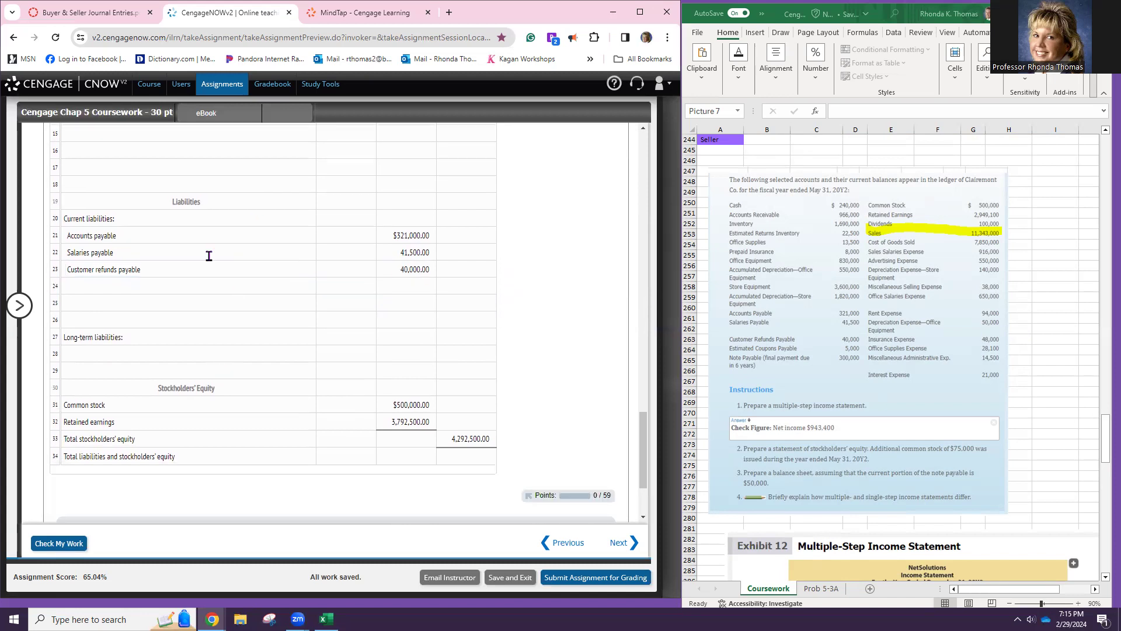
- Enter Estimated coupons payable at 5,000 on row 24
left_click(219, 284)
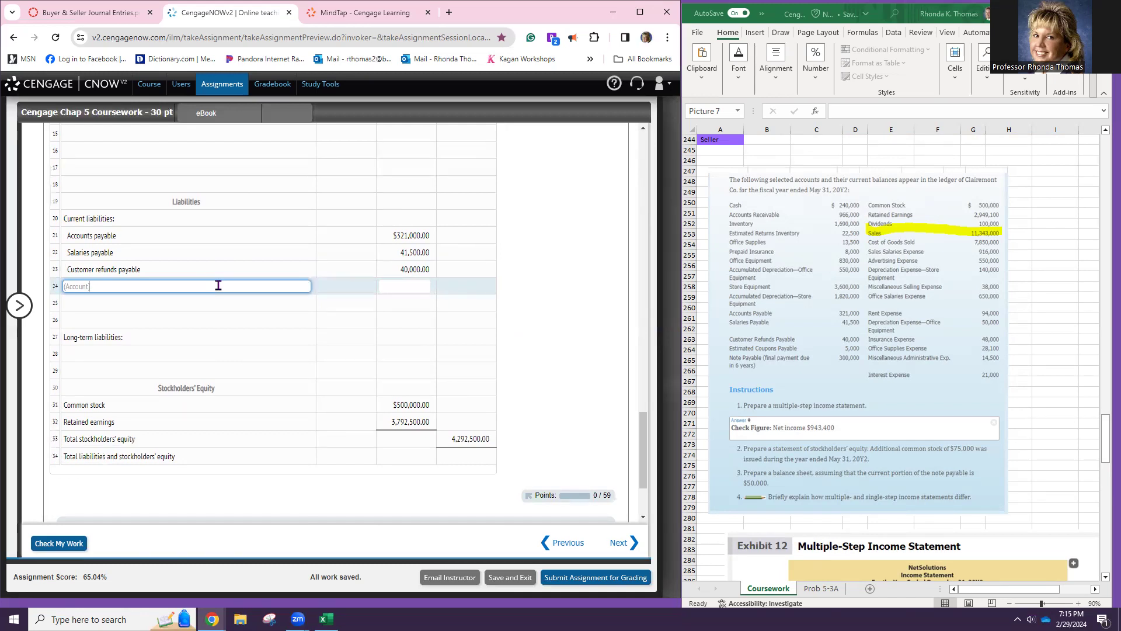
type("Estimated Coupons Payable")
key("Tab")
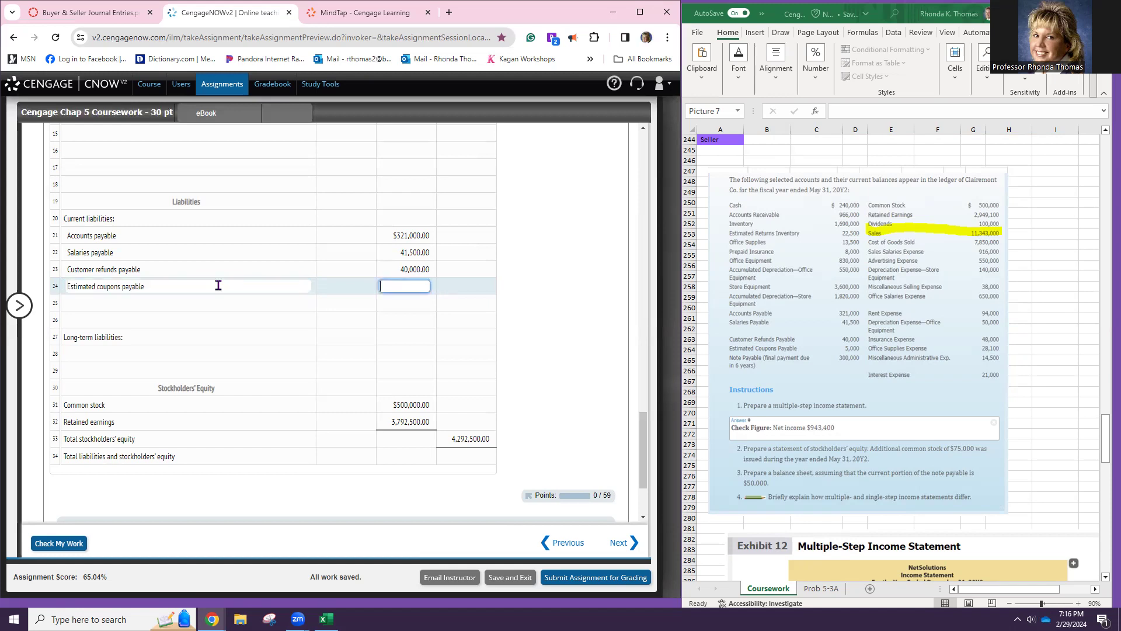
type("5000")
key("Tab")
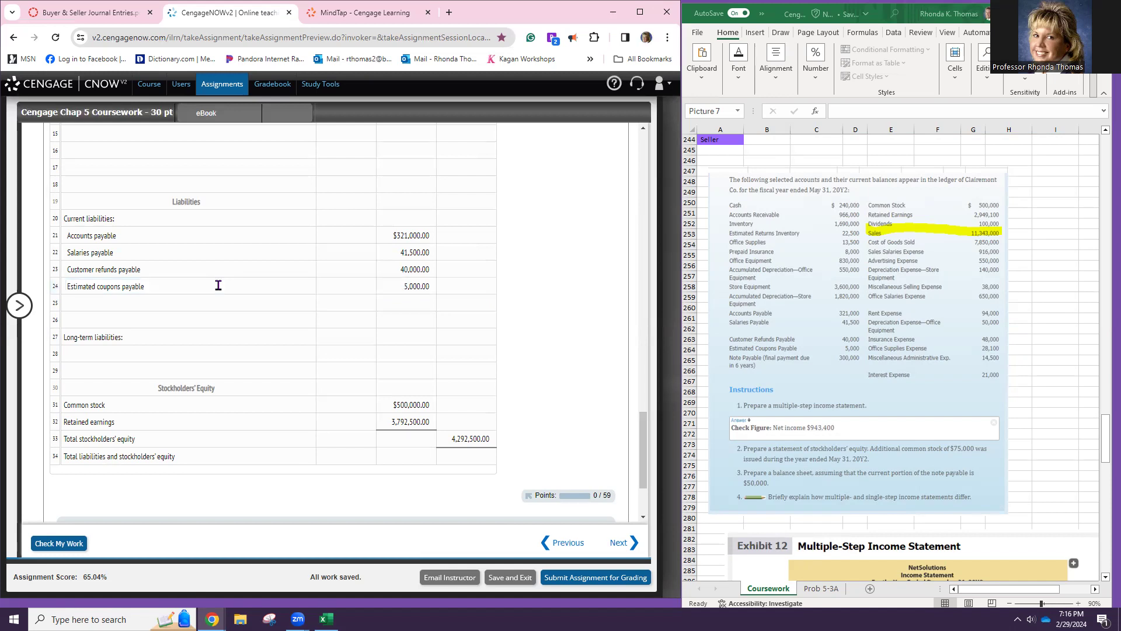
left_click(208, 304)
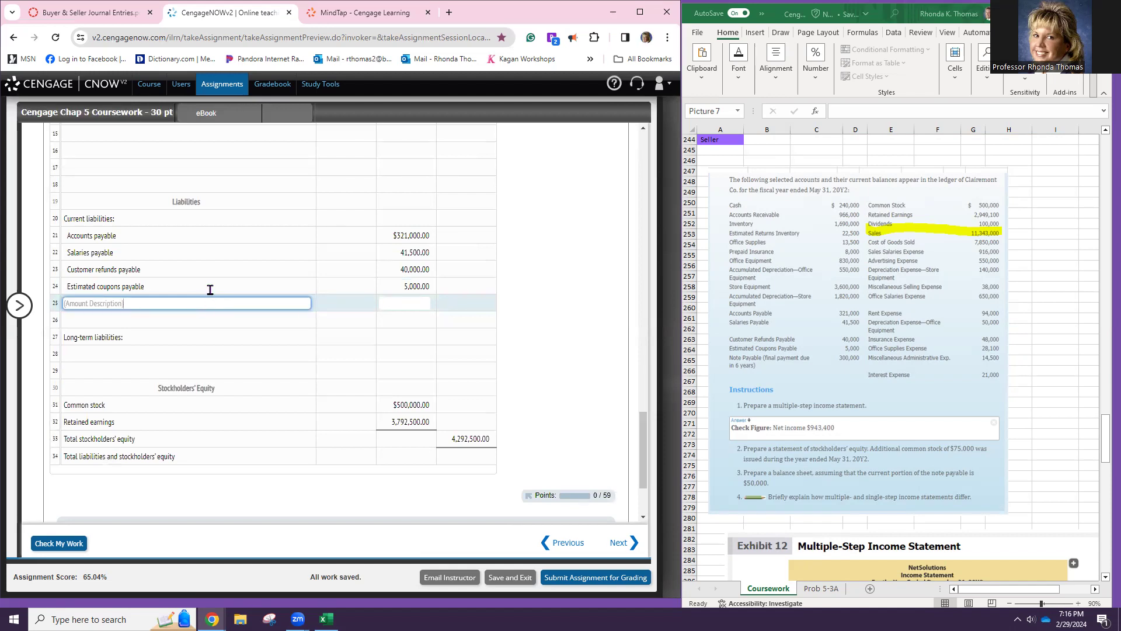
- Bring up the Instructions tab showing the account balance listing
scroll(212, 289, "up", 12)
scroll(216, 282, "up", 10)
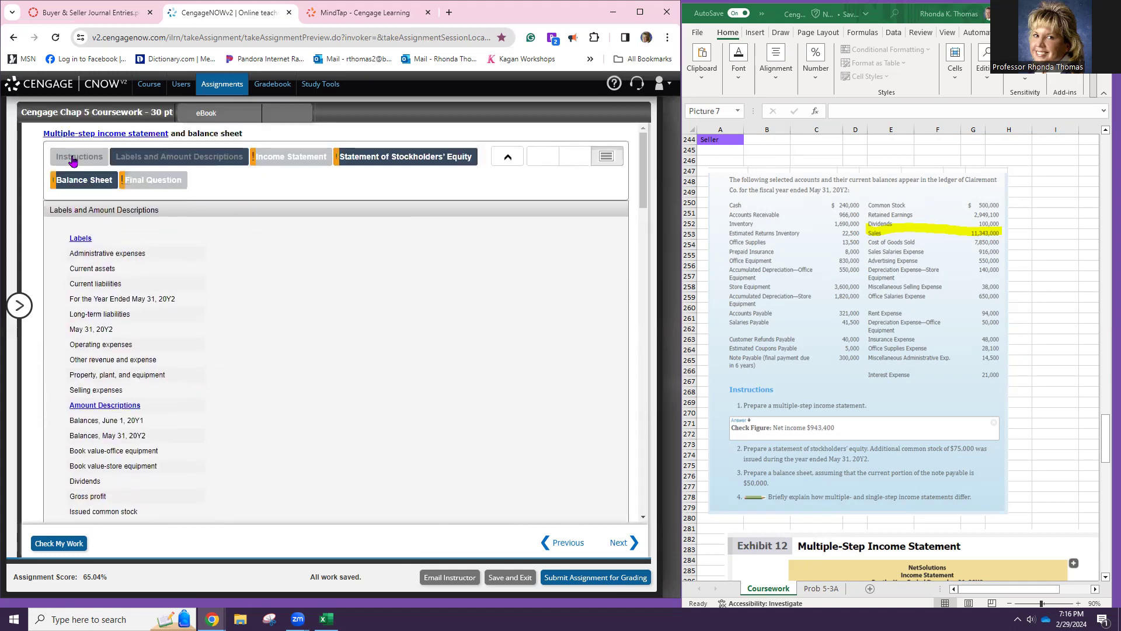
left_click(70, 161)
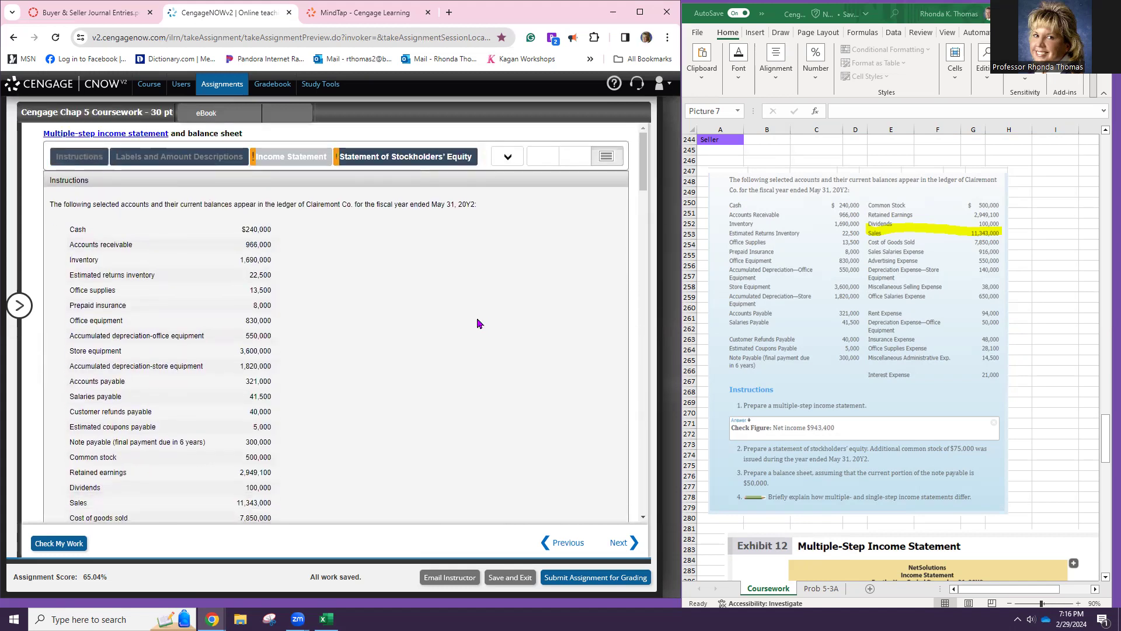
- Paste the Total current liabilities label into row 25 with an amount of 57,500
scroll(212, 437, "down", 5)
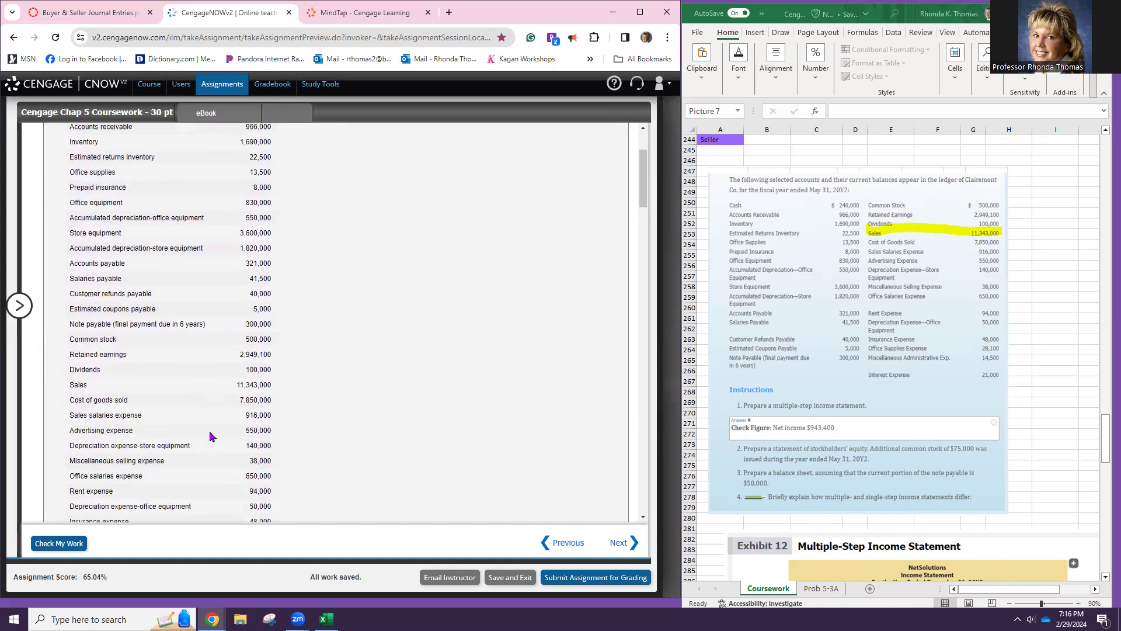
scroll(211, 437, "down", 2)
scroll(211, 437, "down", 3)
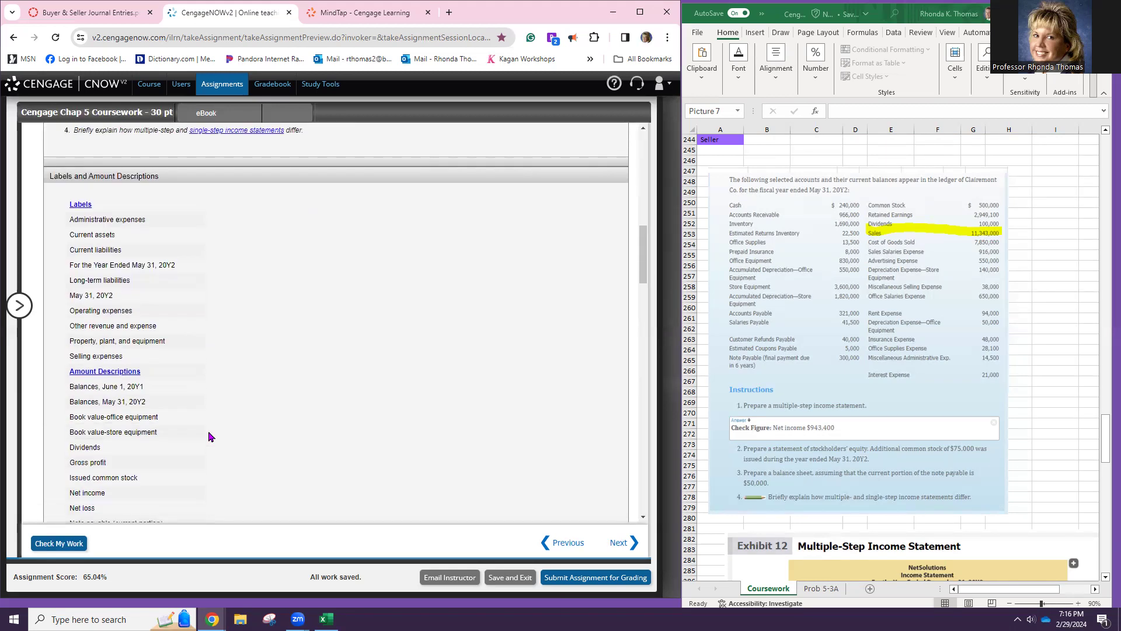
scroll(183, 371, "down", 2)
scroll(183, 372, "down", 2)
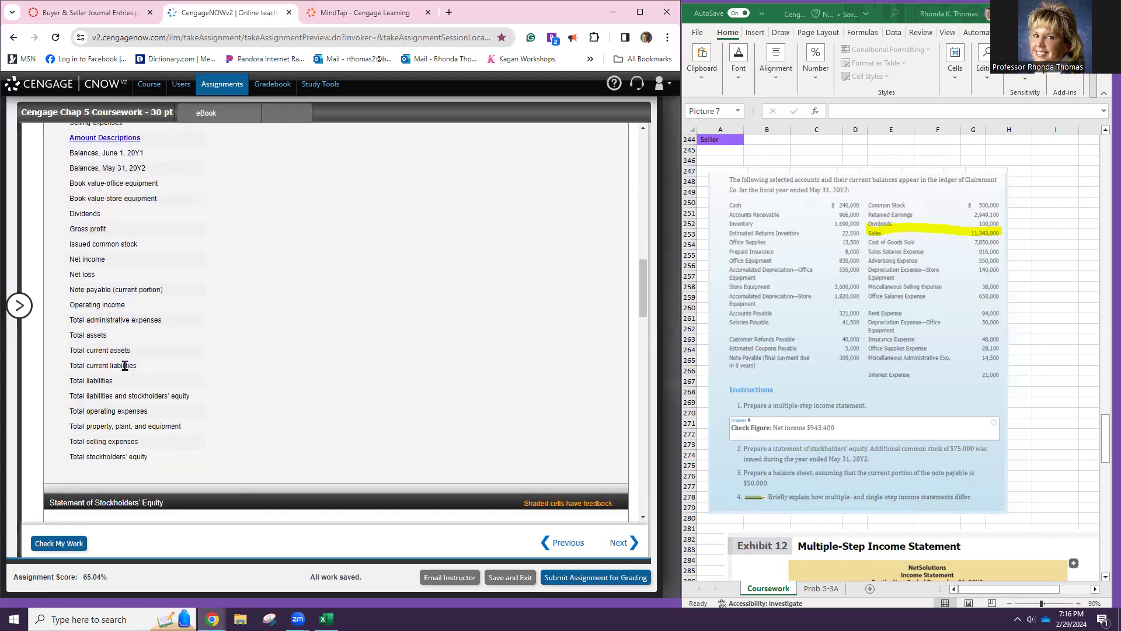
triple_click(124, 366)
key("ctrl+c")
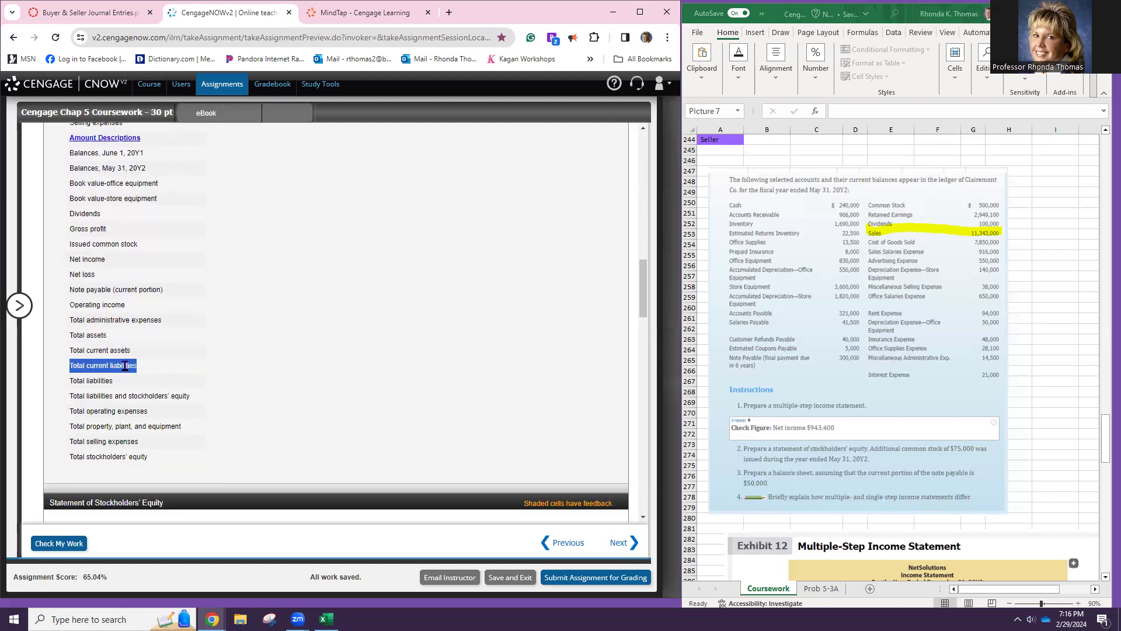
scroll(146, 368, "down", 15)
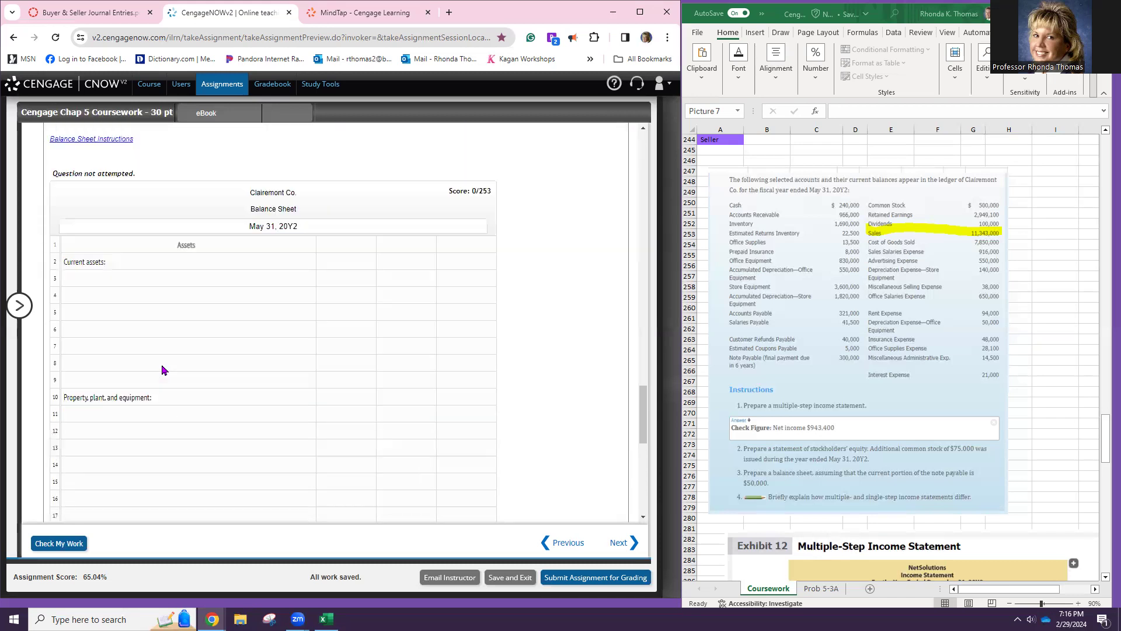
scroll(162, 370, "down", 3)
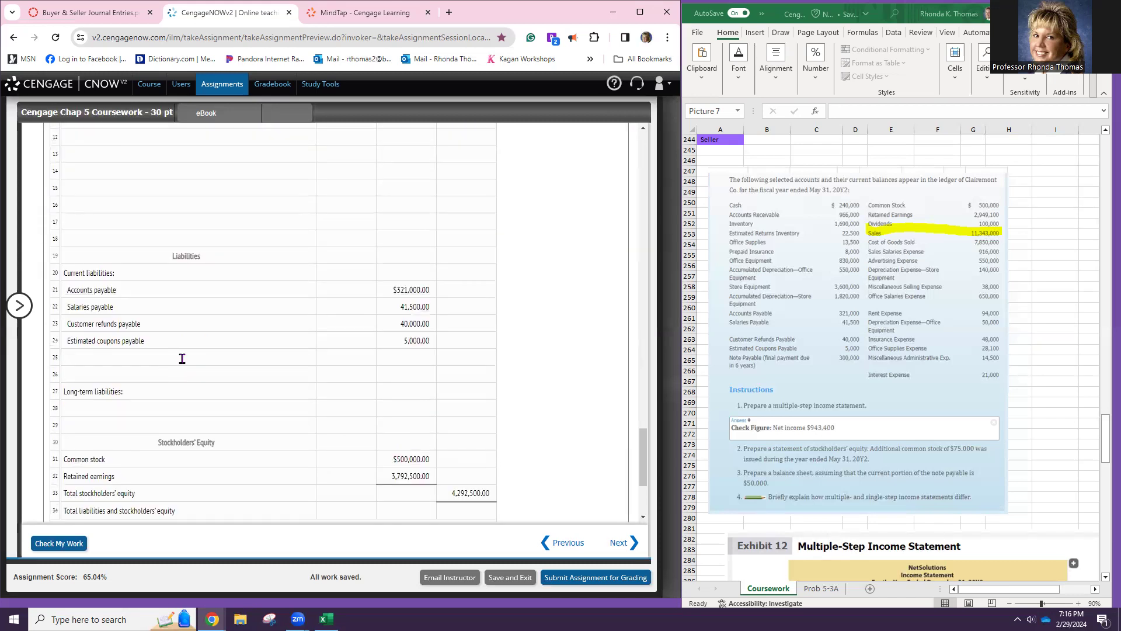
left_click(182, 358)
key("ctrl+v")
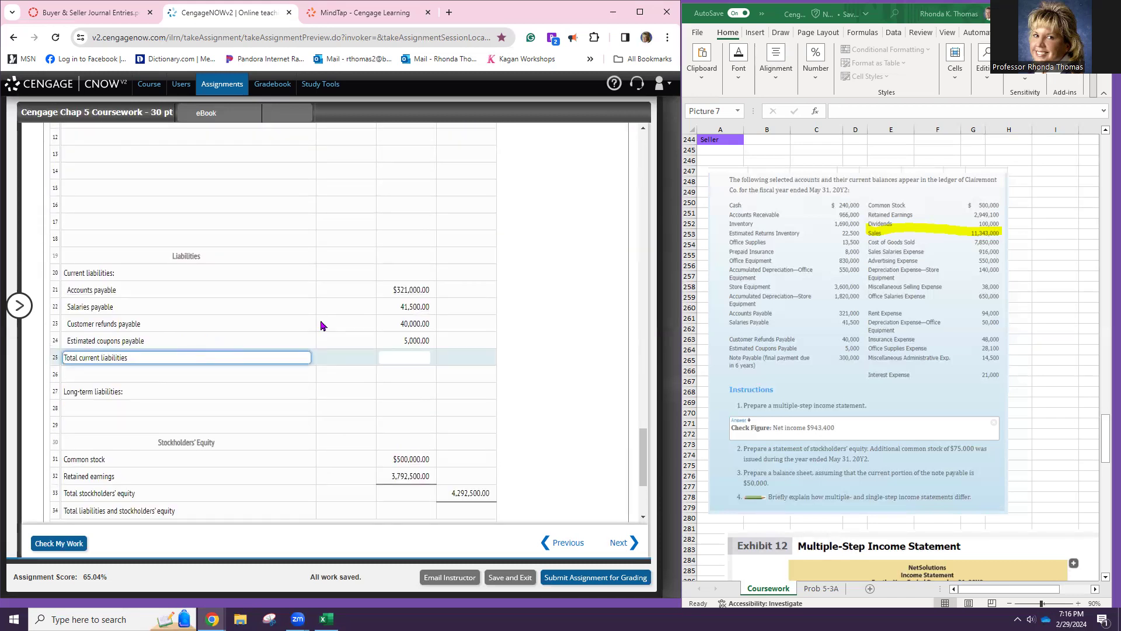
left_click(418, 354)
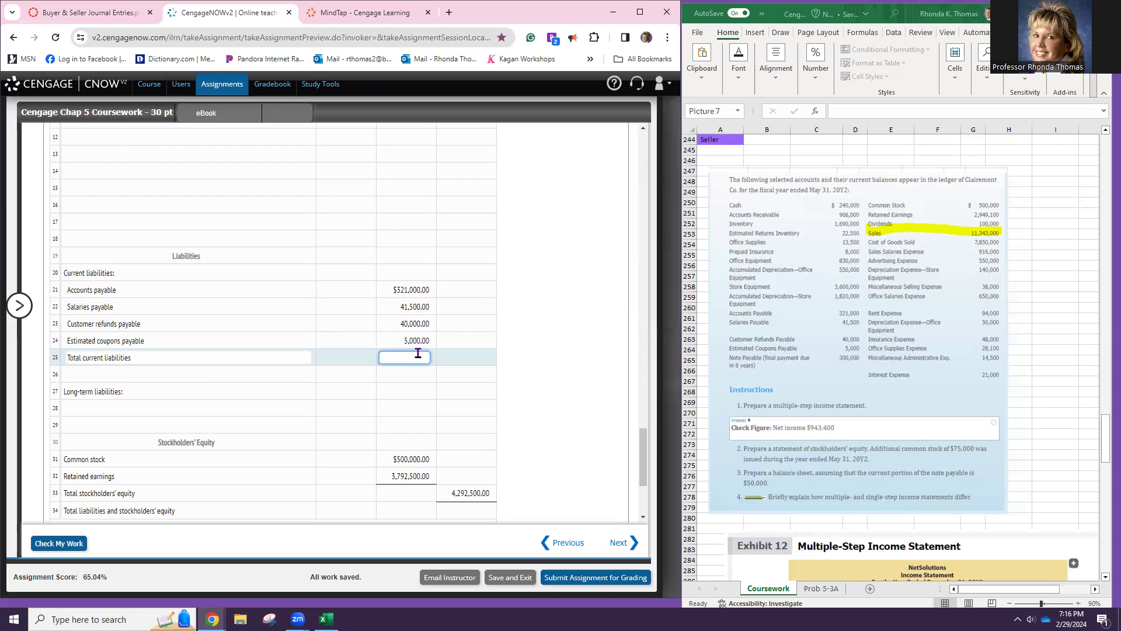
type("57500")
key("Tab")
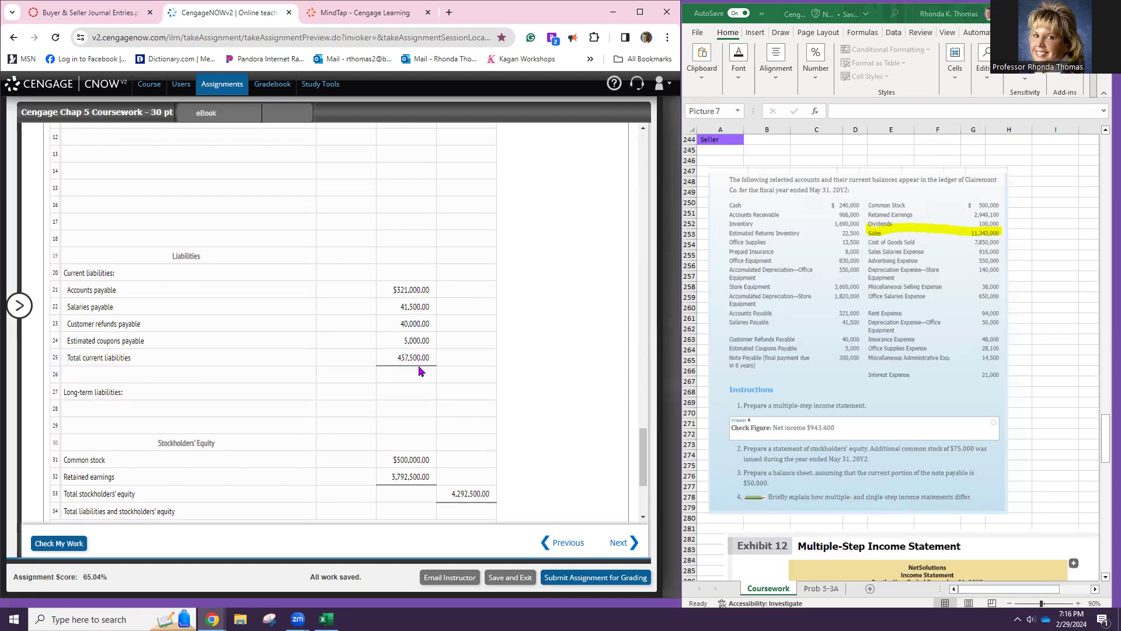
- Clear the 57,500 amount, type Total current liabilities on row 26, and erase row 25's label
left_click(299, 377)
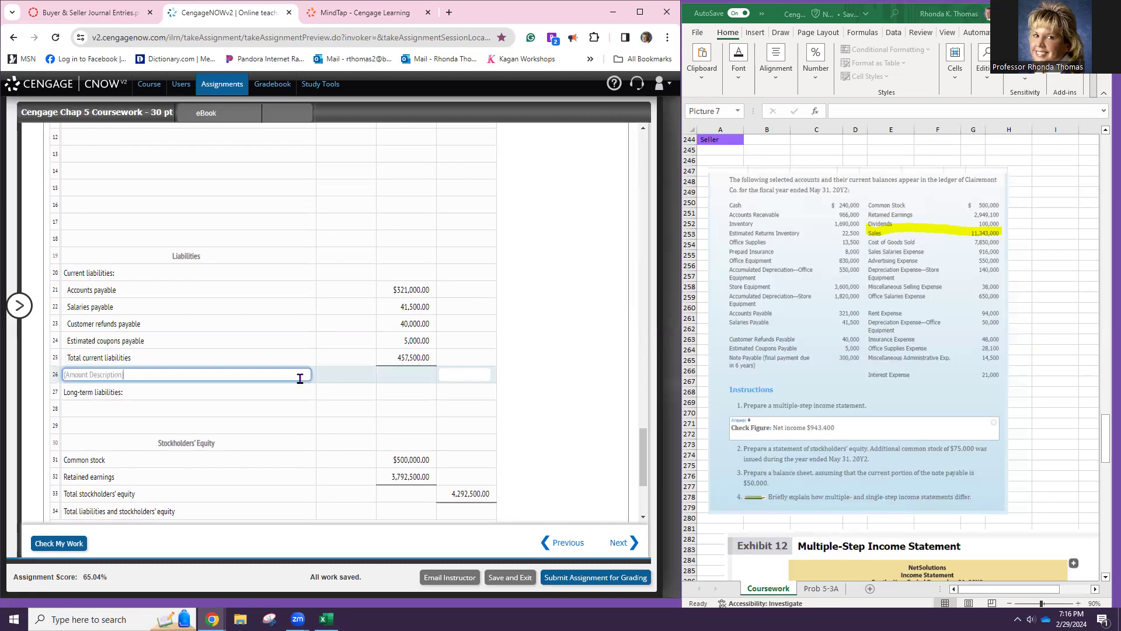
left_click(387, 355)
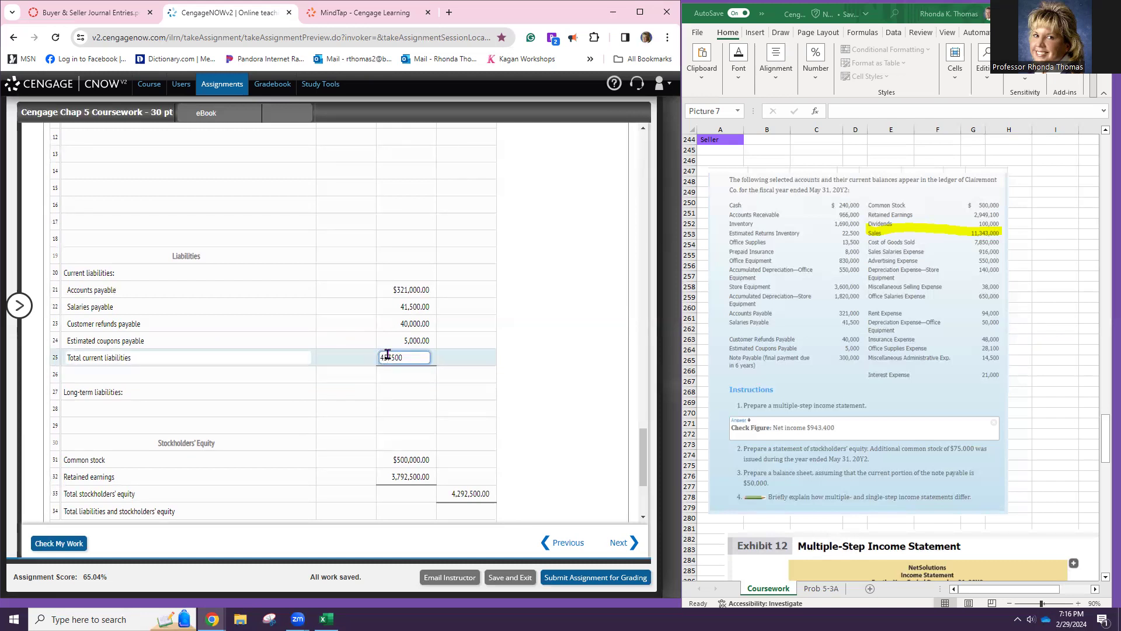
left_click(411, 358)
key("BackSpace")
key("BackSpace")
key("BackSpace")
key("BackSpace")
key("BackSpace")
left_click(129, 374)
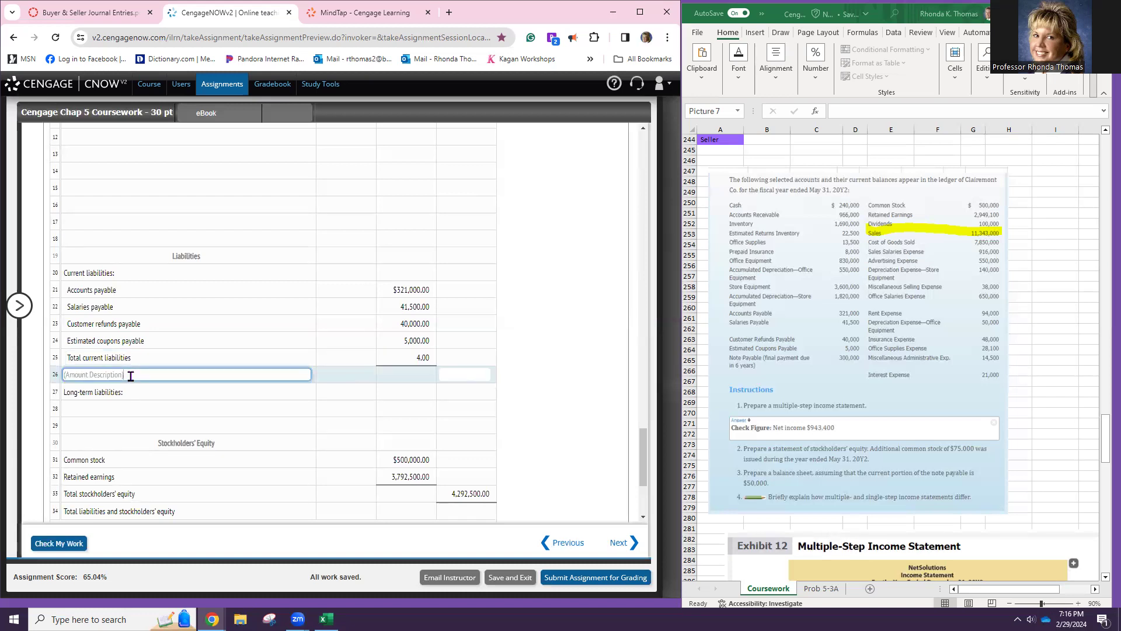
type("Total current liabilities")
key("Tab")
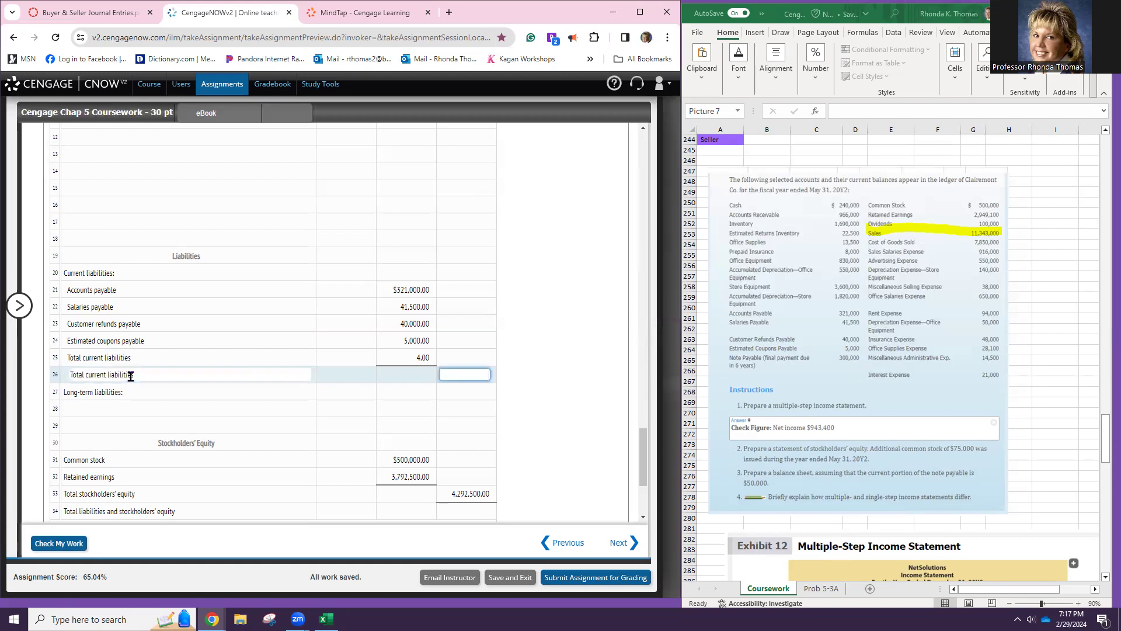
left_click(399, 376)
left_click(195, 357)
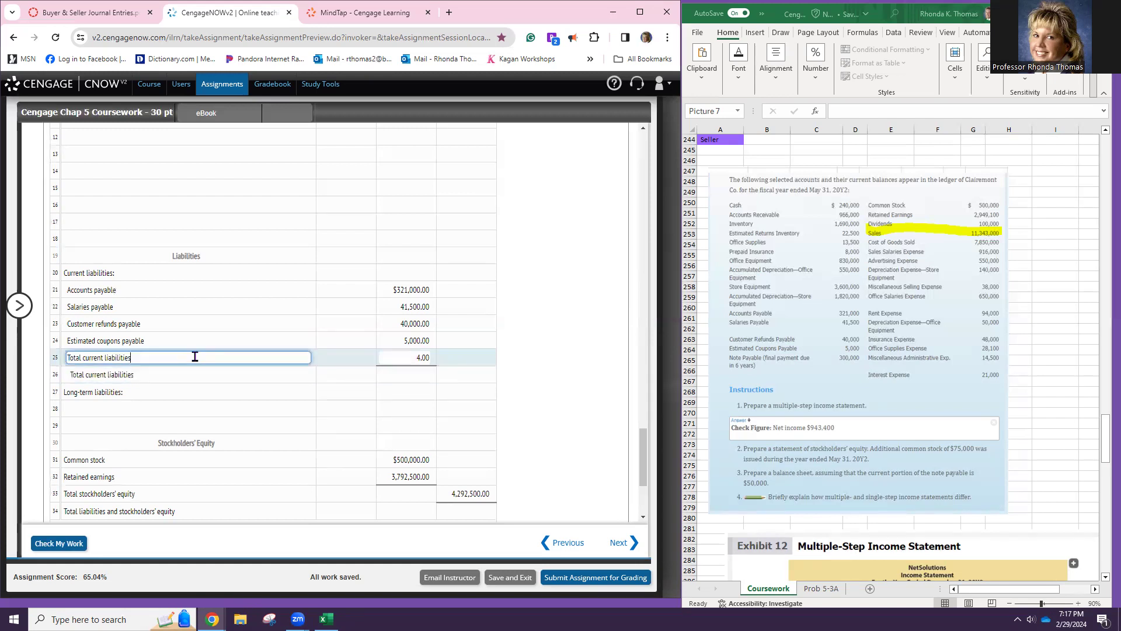
key("BackSpace")
key("BackSpace")
key("BackSpace")
key("BackSpace")
key("BackSpace")
key("BackSpace")
key("BackSpace")
key("BackSpace")
key("BackSpace")
key("BackSpace")
key("BackSpace")
key("BackSpace")
key("BackSpace")
key("BackSpace")
key("BackSpace")
key("BackSpace")
key("BackSpace")
key("BackSpace")
key("BackSpace")
left_click(425, 357)
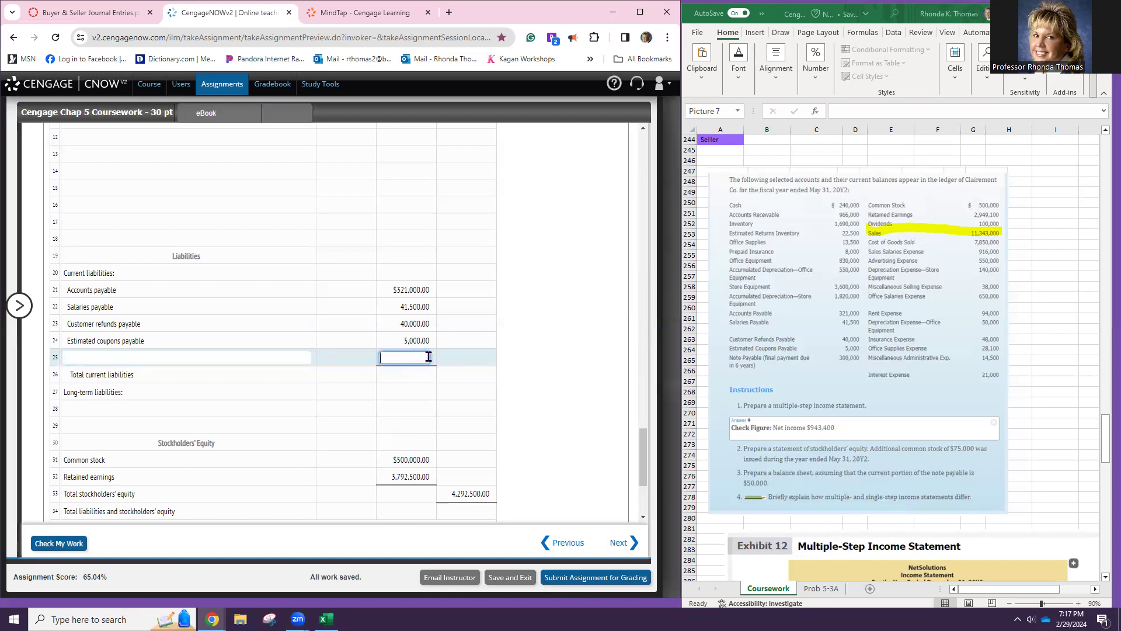
- Enter 50,000 as row 25's amount and begin typing a current liability description
type("50000")
key("Return")
left_click(244, 361)
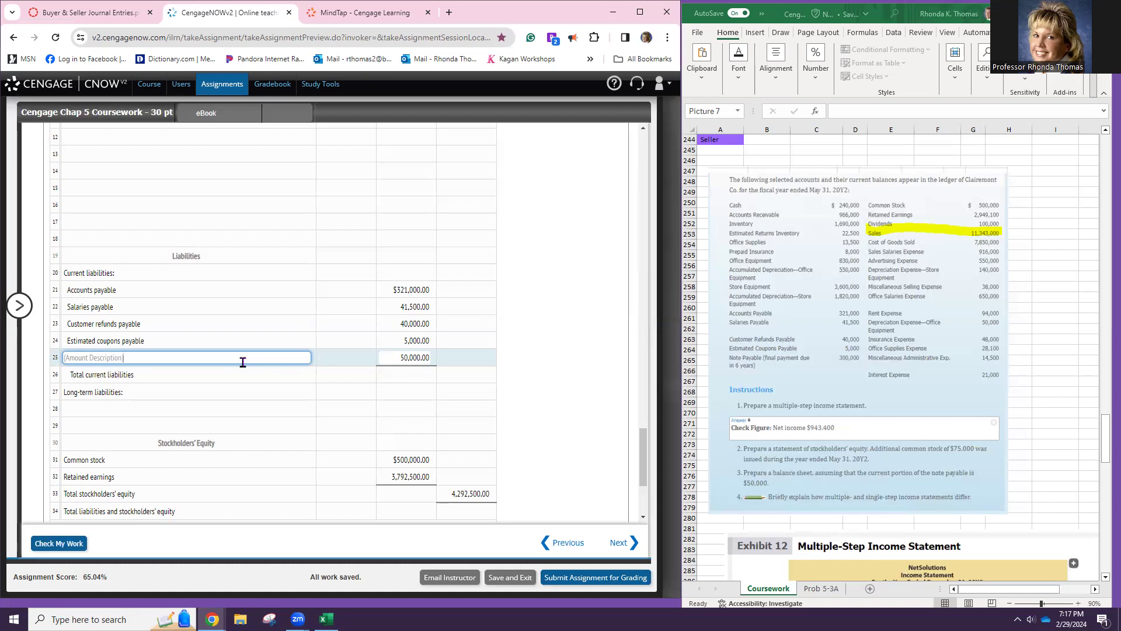
type("Current por")
key("BackSpace")
key("BackSpace")
type("n")
type("iability")
key("BackSpace")
key("BackSpace")
key("BackSpace")
key("BackSpace")
key("BackSpace")
key("BackSpace")
key("BackSpace")
key("BackSpace")
key("BackSpace")
key("BackSpace")
key("BackSpace")
key("BackSpace")
key("BackSpace")
key("BackSpace")
key("BackSpace")
scroll(308, 159, "up", 5)
- Copy 'Note payable (current portion)' from the Labels list into row 25's account field
scroll(309, 159, "up", 10)
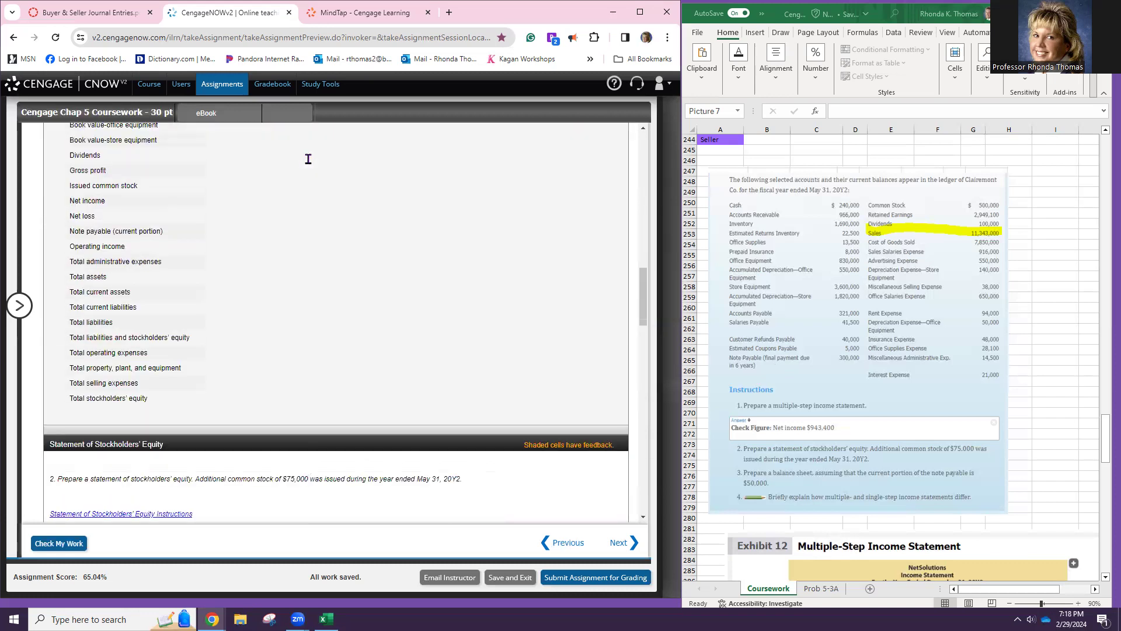
scroll(244, 328, "up", 1)
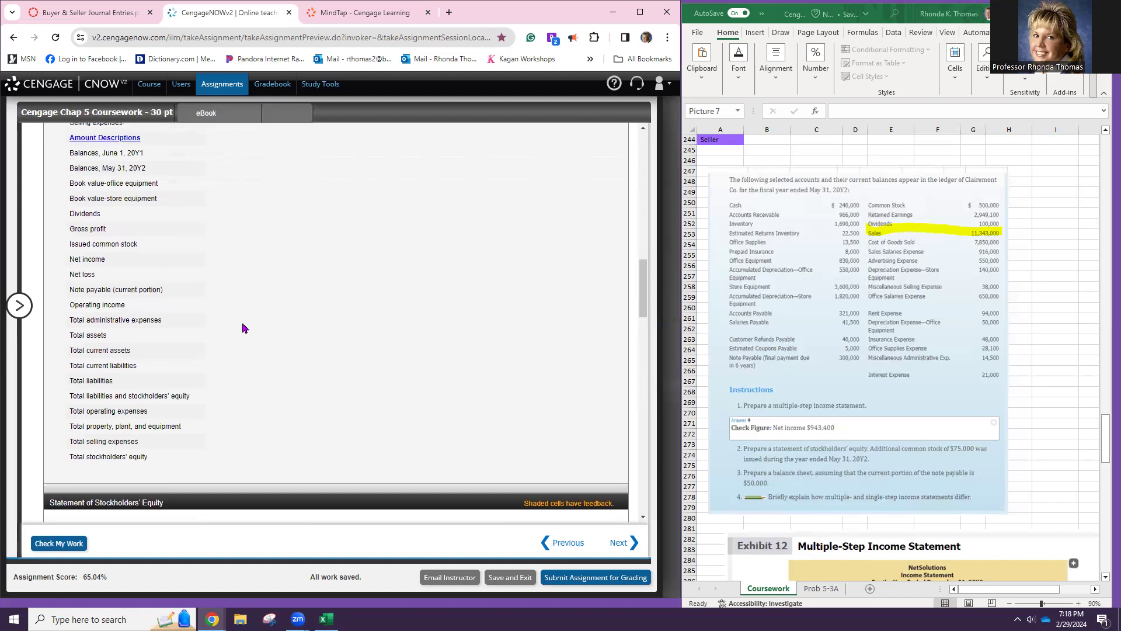
scroll(244, 328, "up", 1)
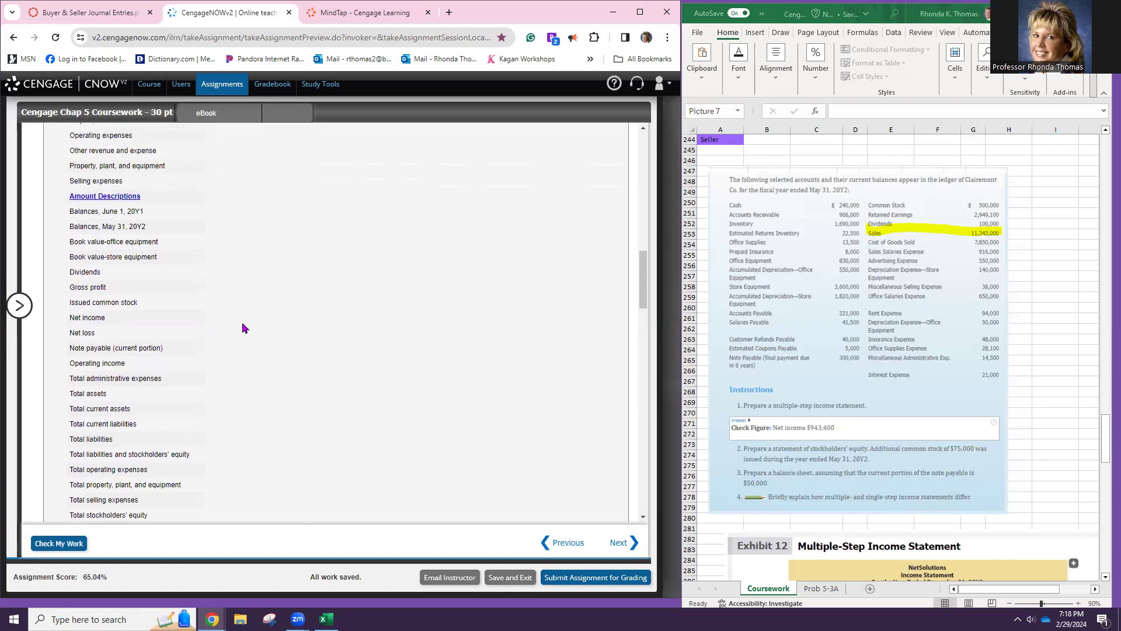
triple_click(134, 347)
key("ctrl+c")
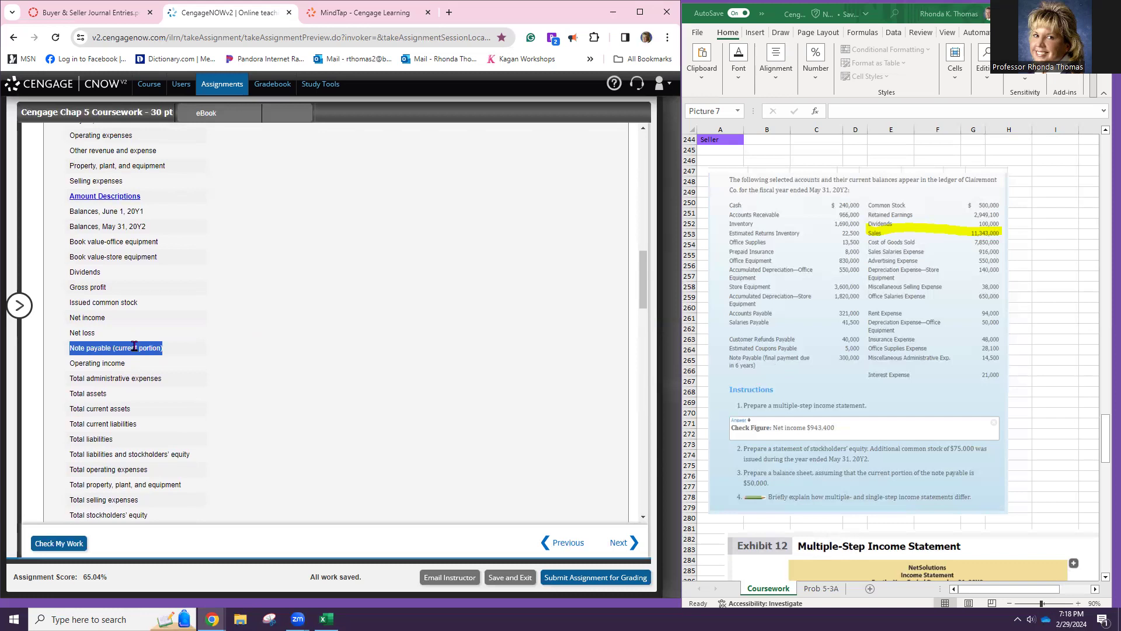
scroll(203, 271, "down", 15)
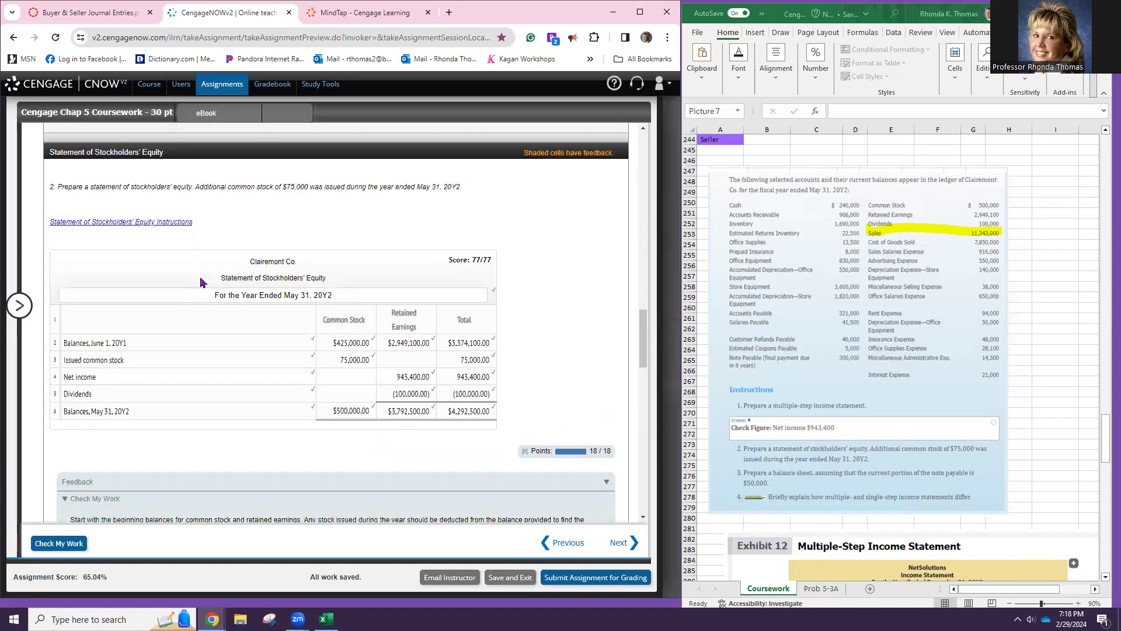
scroll(197, 298, "down", 9)
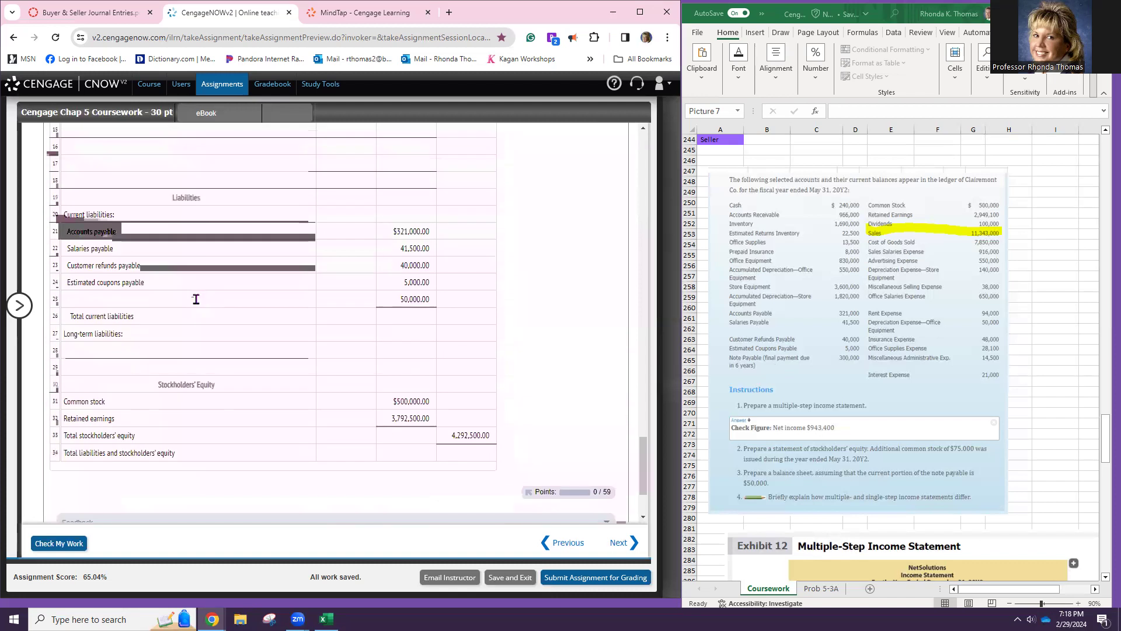
left_click(194, 300)
key("ctrl+v")
- Enter 457,500 as the Total current liabilities amount
left_click(413, 317)
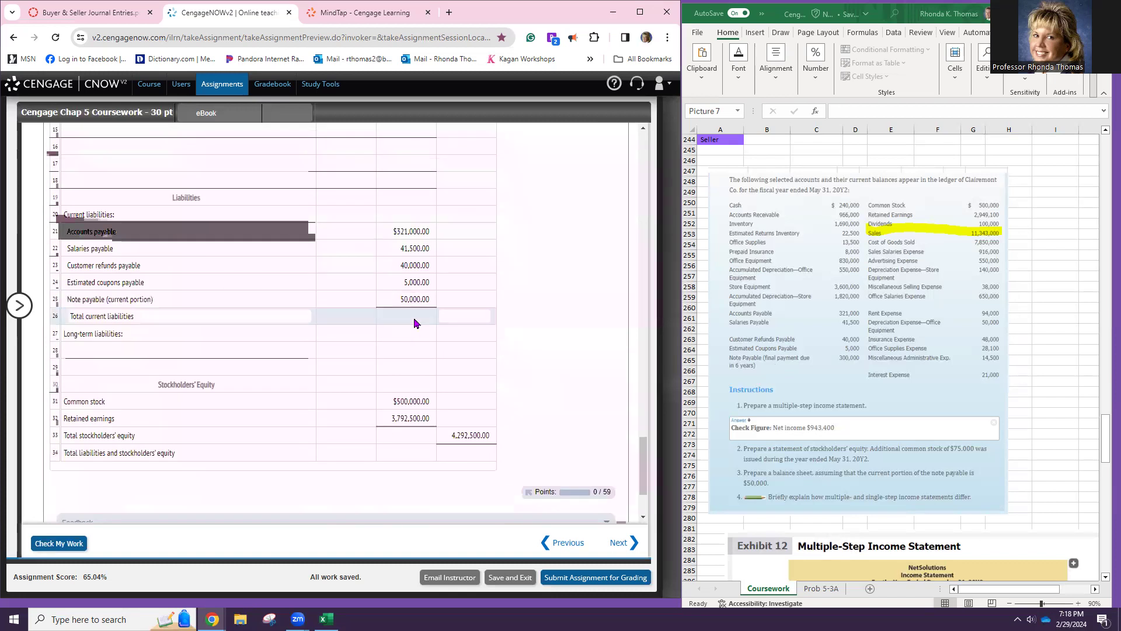
left_click(442, 318)
type("4")
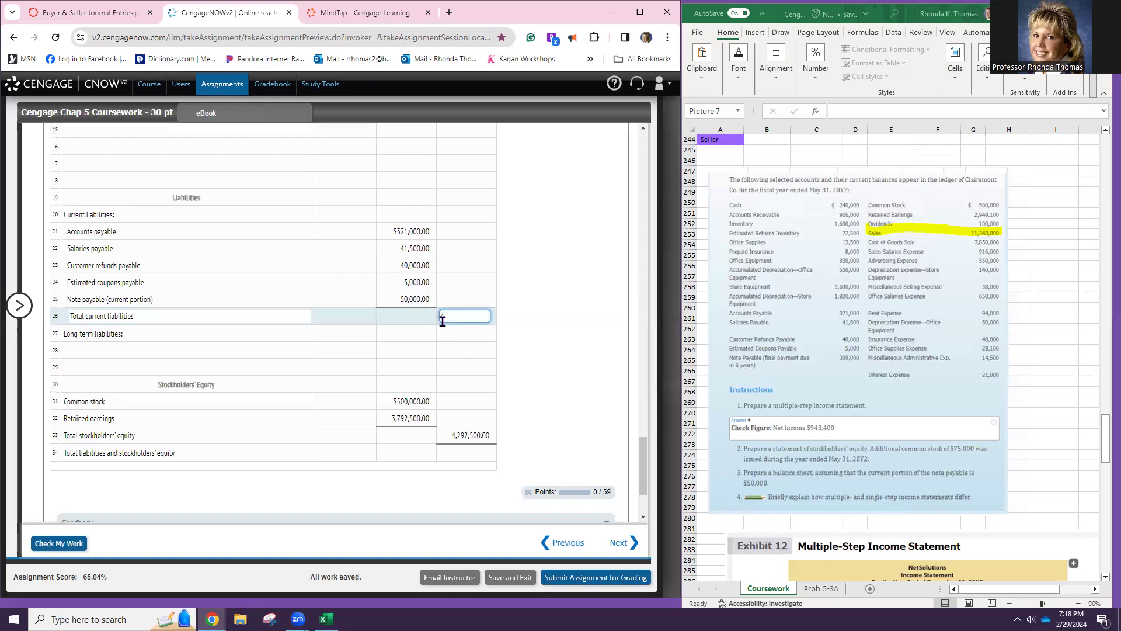
type("57,500")
key("Tab")
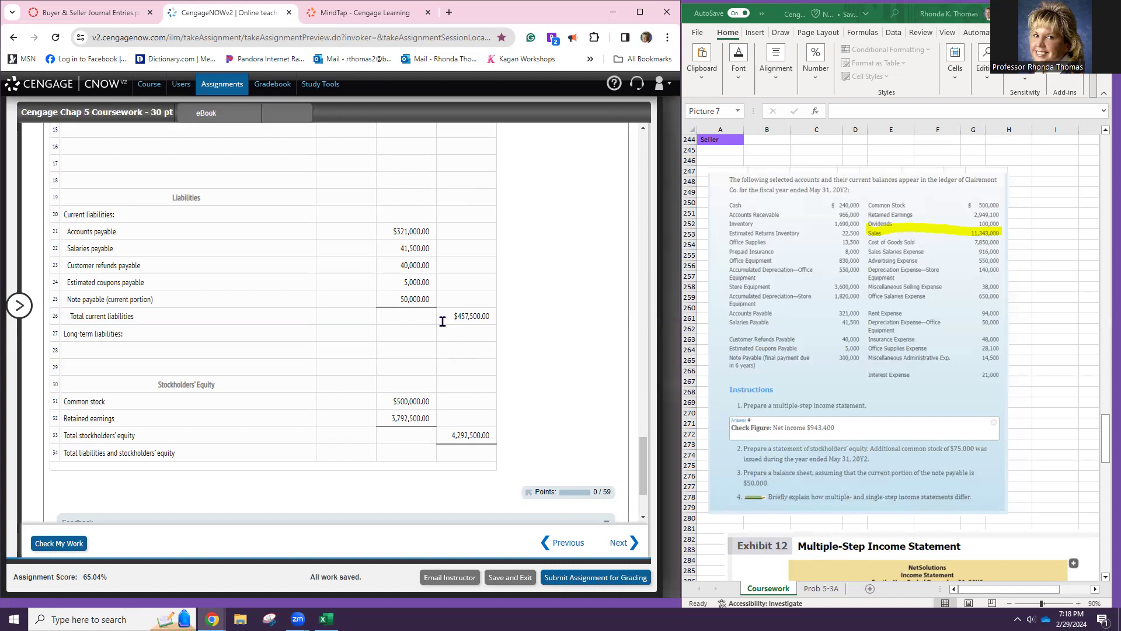
- Type Note Payable as the first long-term liability account, then start erasing it
left_click(105, 348)
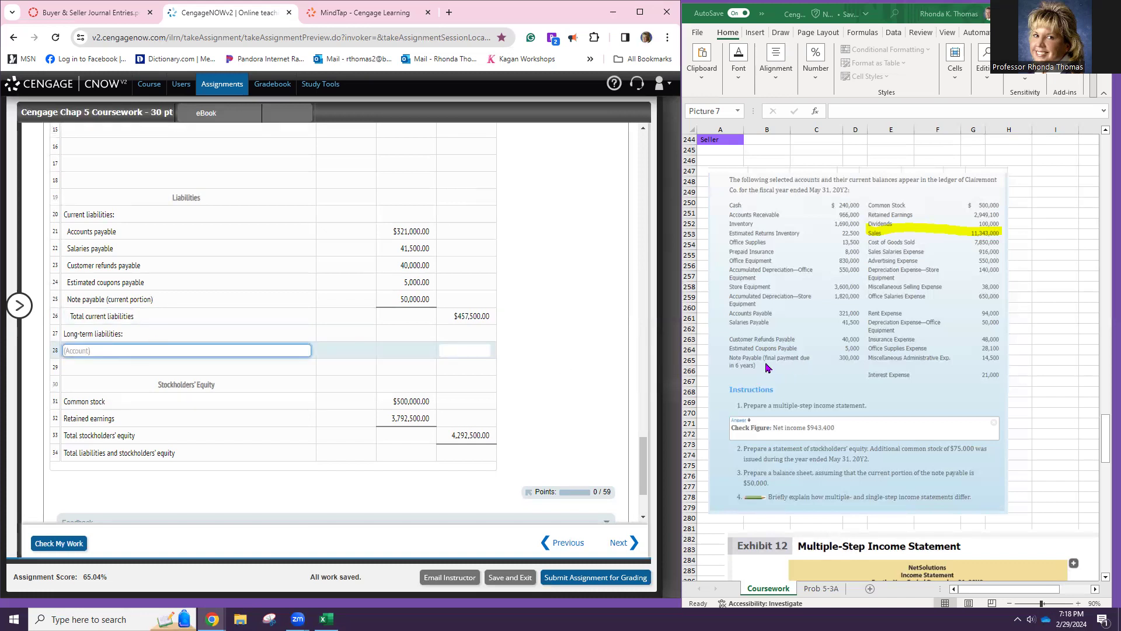
type("Notes")
key("BackSpace")
type("Payable")
key("Tab")
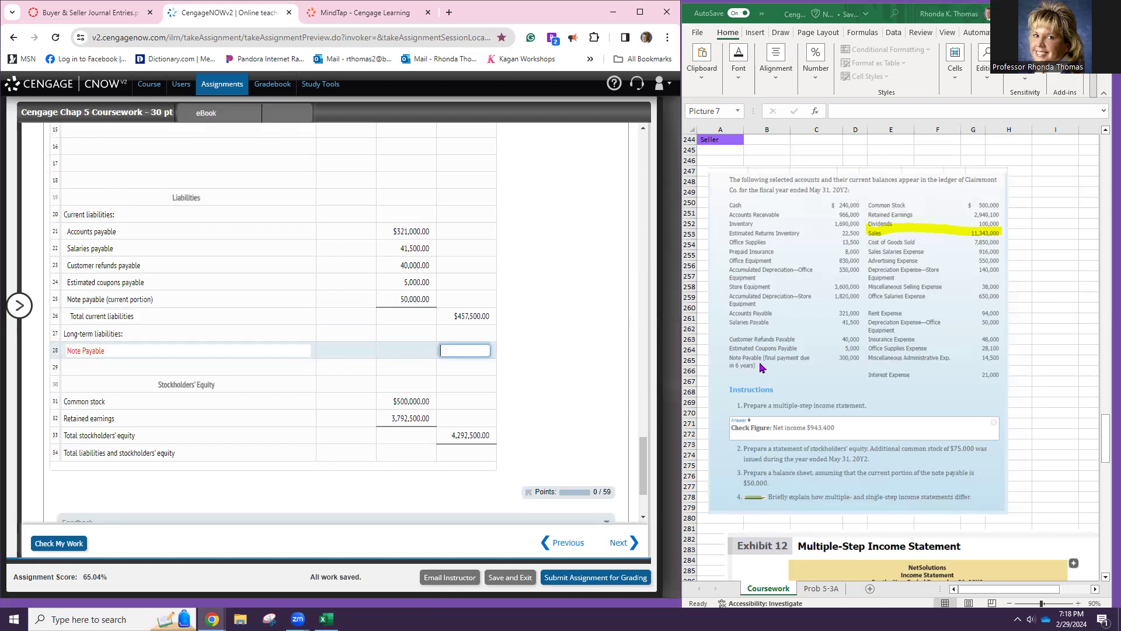
left_click(150, 349)
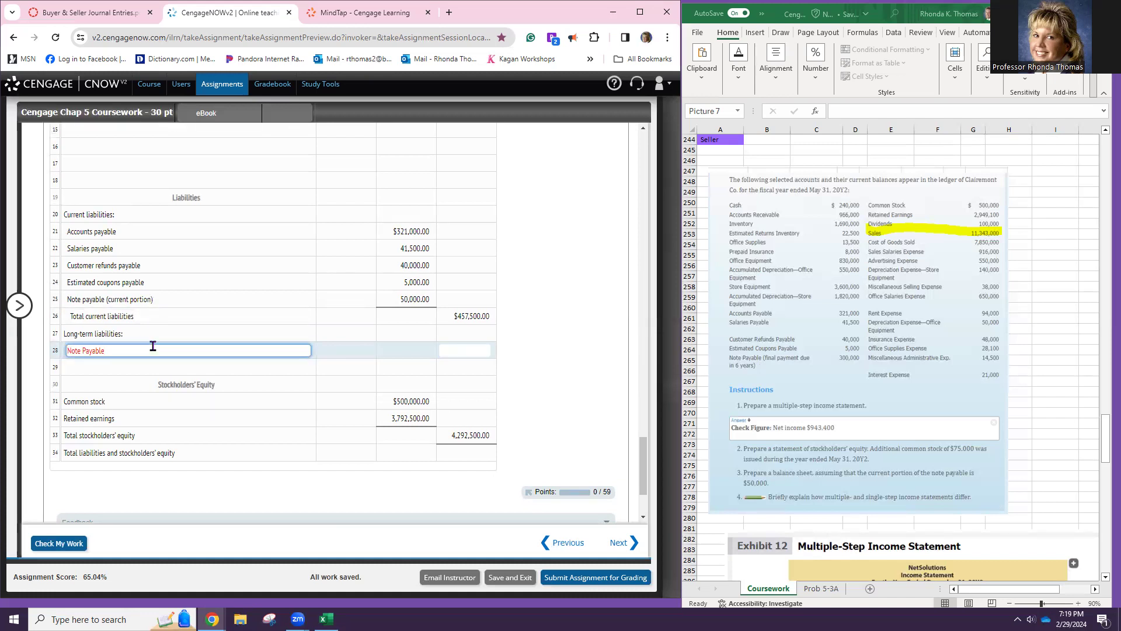
key("BackSpace")
key("BackSpace")
key("BackSpace")
key("BackSpace")
key("BackSpace")
key("BackSpace")
key("BackSpace")
key("BackSpace")
key("BackSpace")
key("BackSpace")
key("BackSpace")
key("BackSpace")
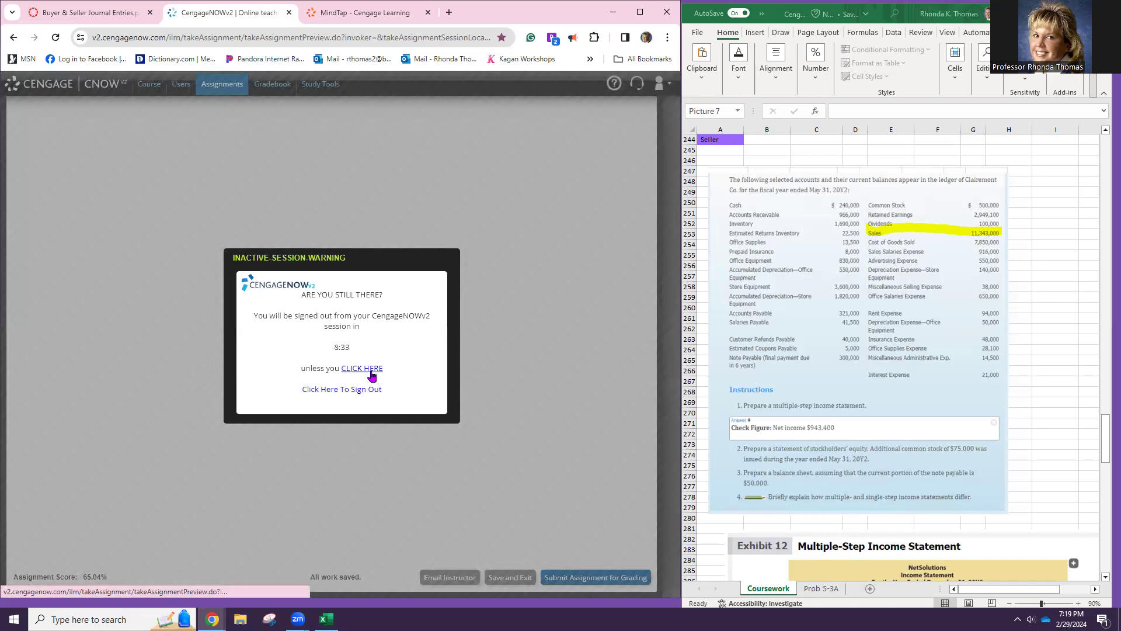
- Dismiss the inactivity warning and scroll the balance sheet to the long-term liabilities area
left_click(367, 369)
left_click(269, 353)
scroll(337, 301, "up", 20)
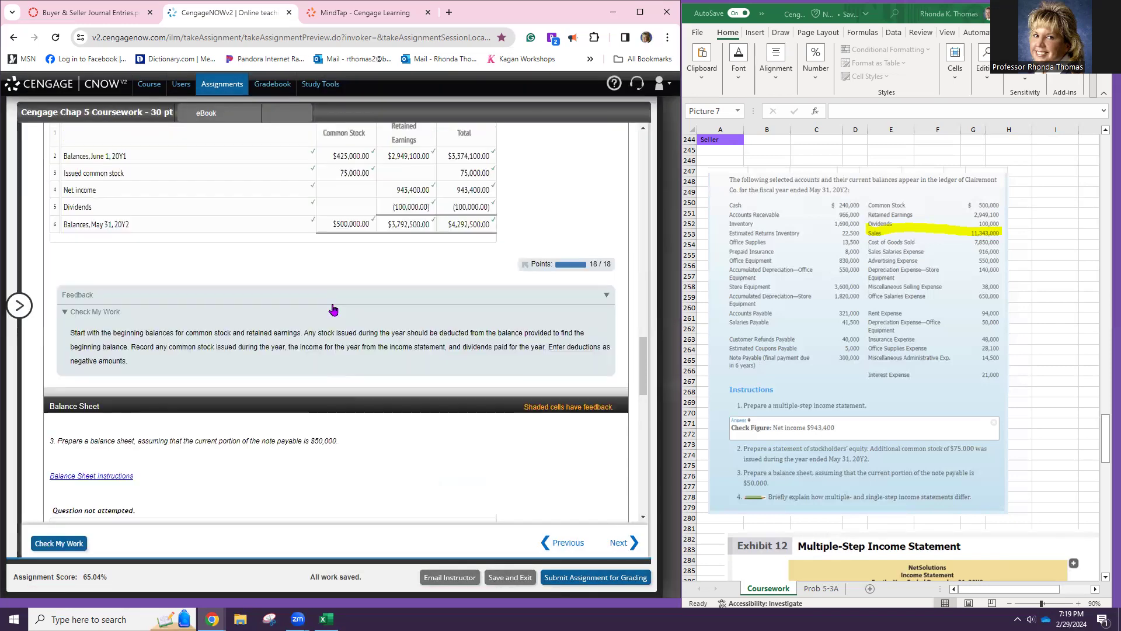
scroll(328, 310, "up", 8)
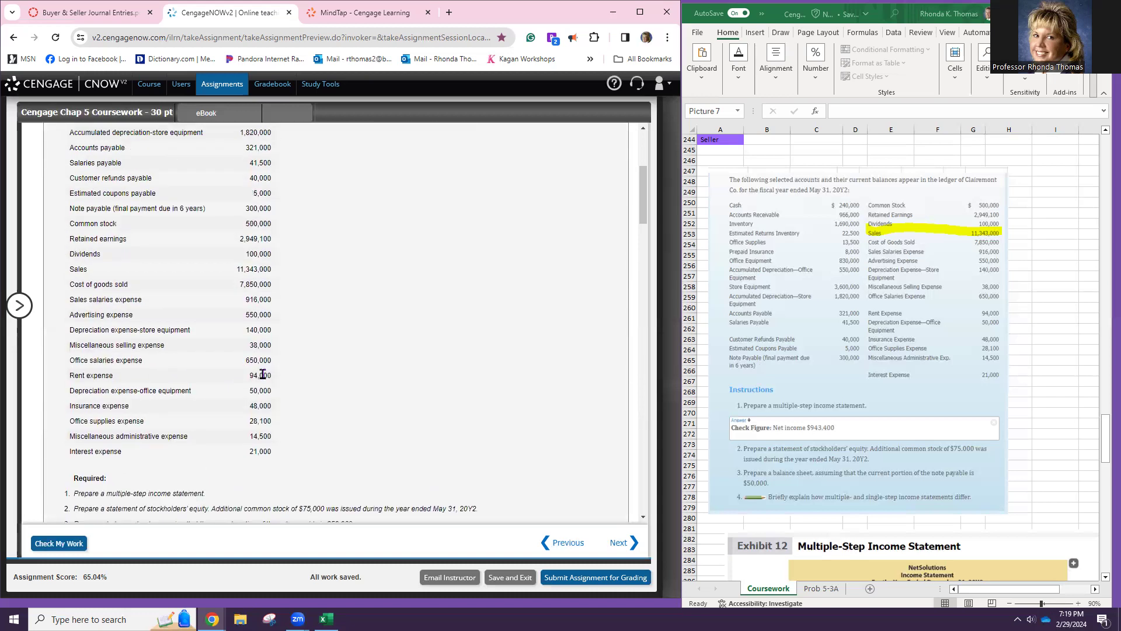
scroll(235, 338, "up", 1)
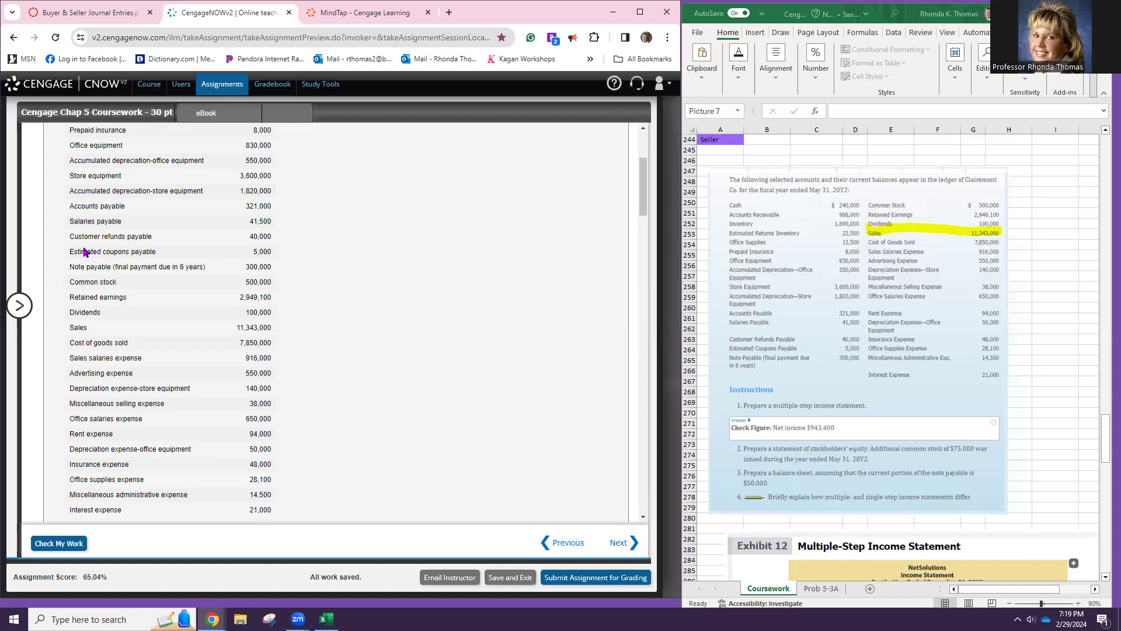
scroll(157, 368, "down", 10)
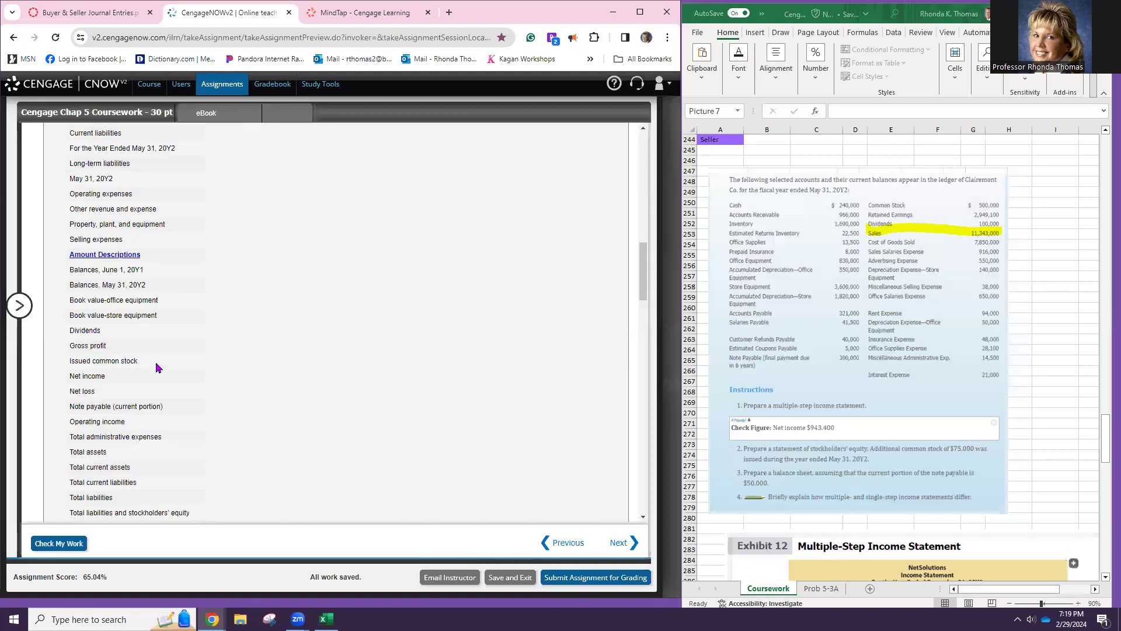
scroll(212, 321, "down", 1)
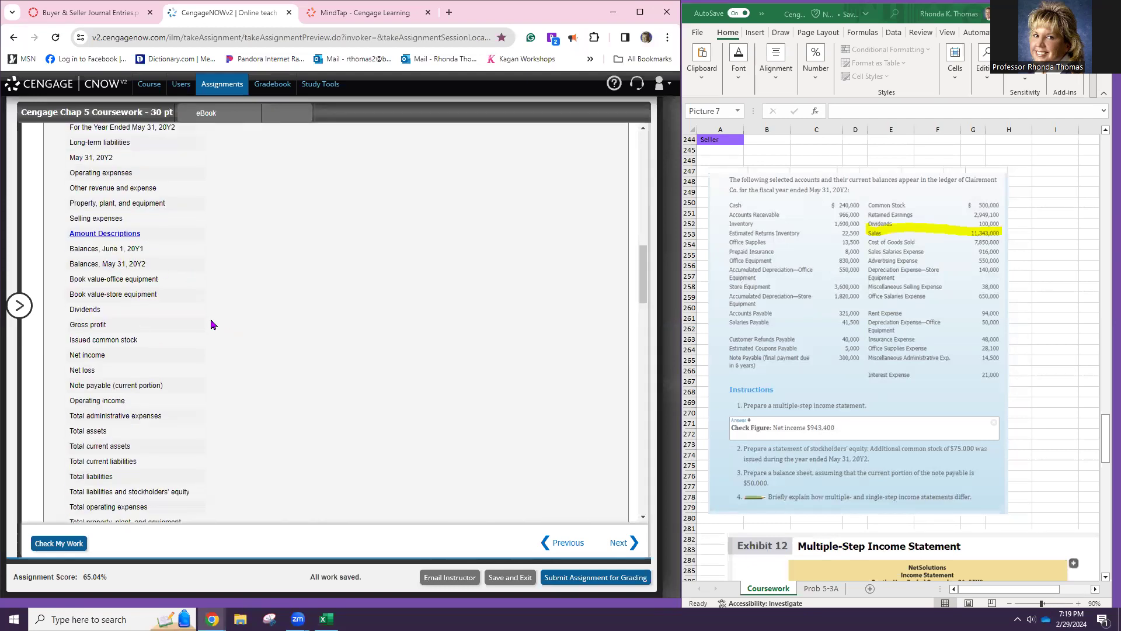
scroll(210, 319, "down", 2)
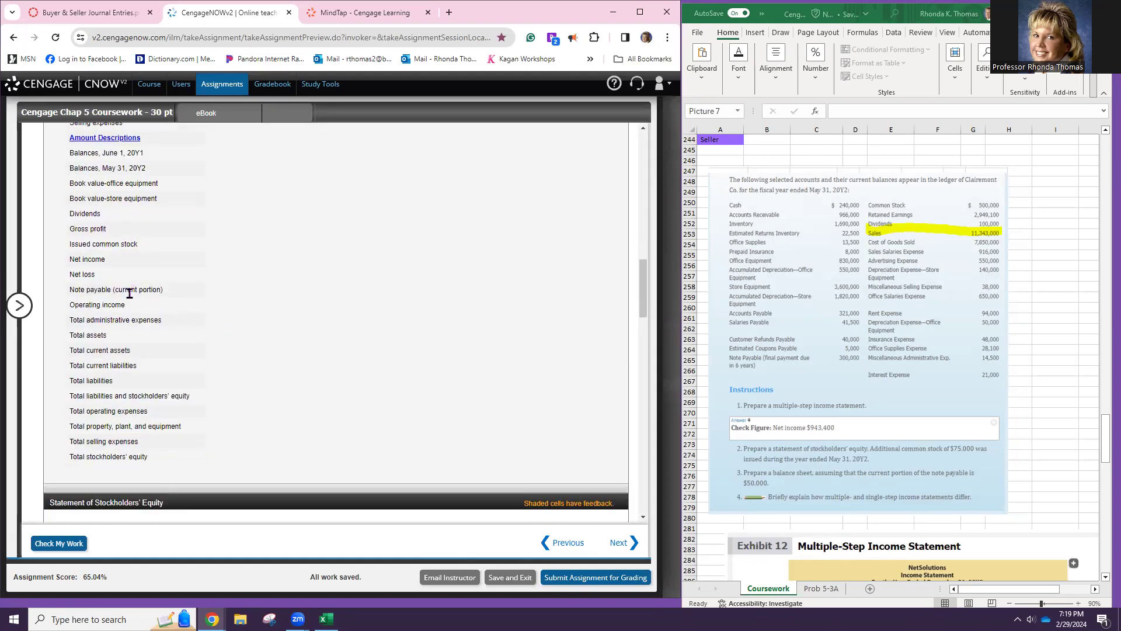
scroll(129, 293, "up", 3)
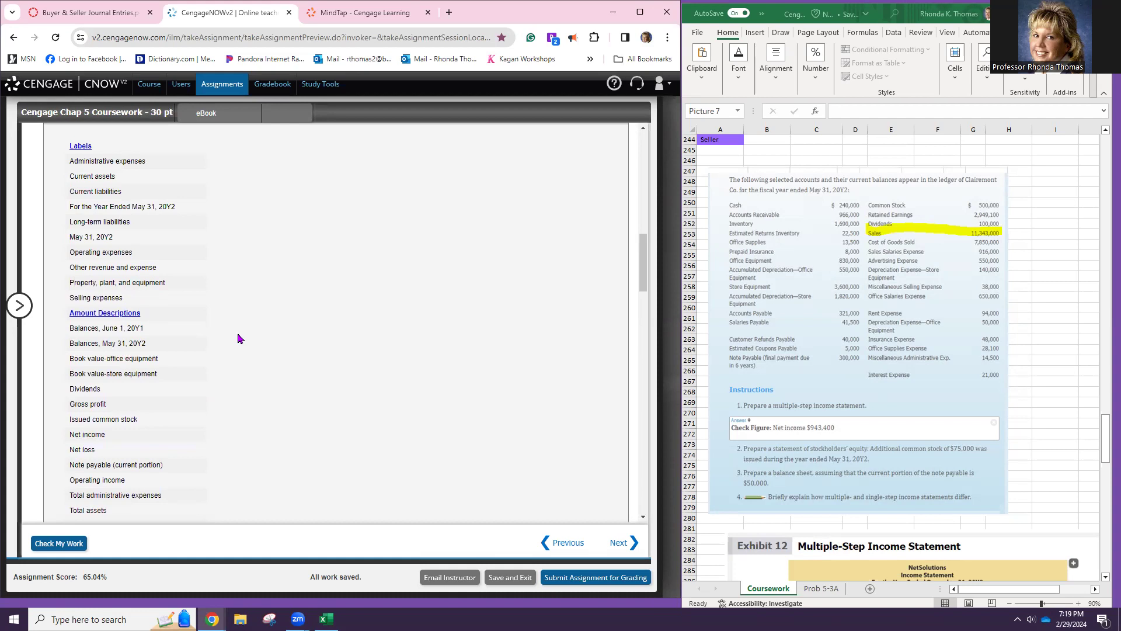
scroll(238, 338, "down", 1)
scroll(239, 335, "down", 1)
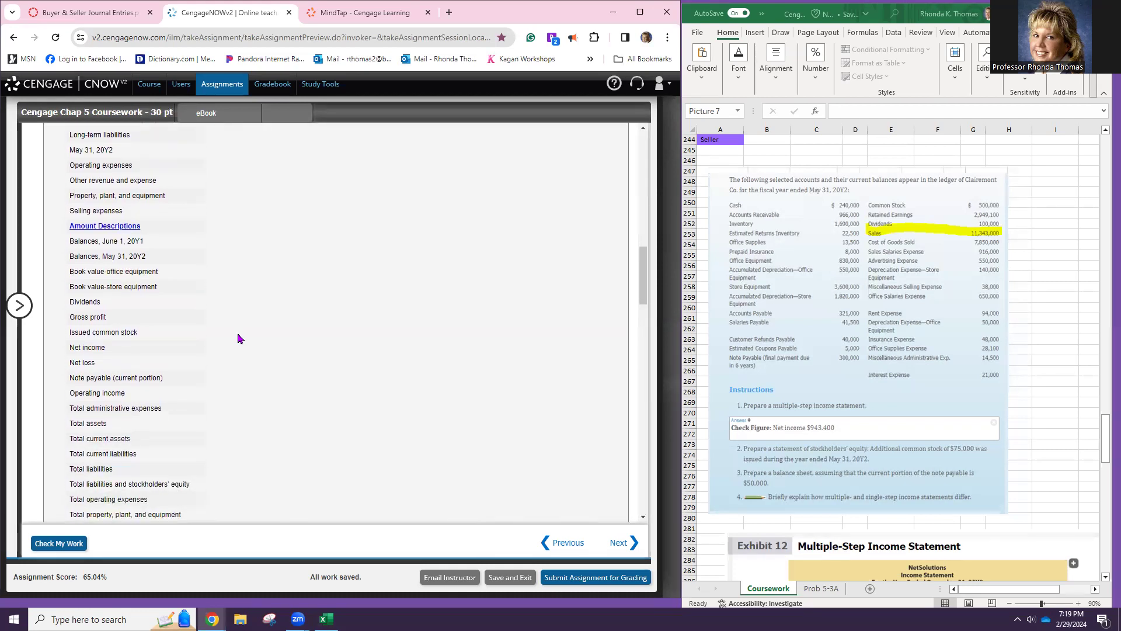
scroll(237, 332, "down", 2)
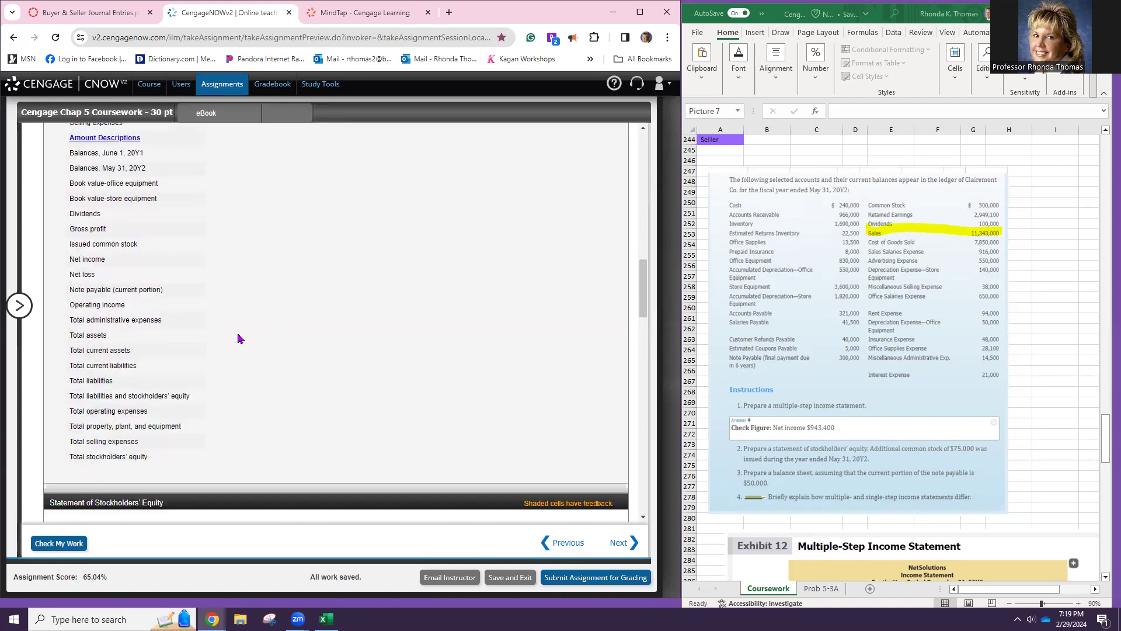
scroll(235, 331, "down", 5)
scroll(233, 332, "down", 10)
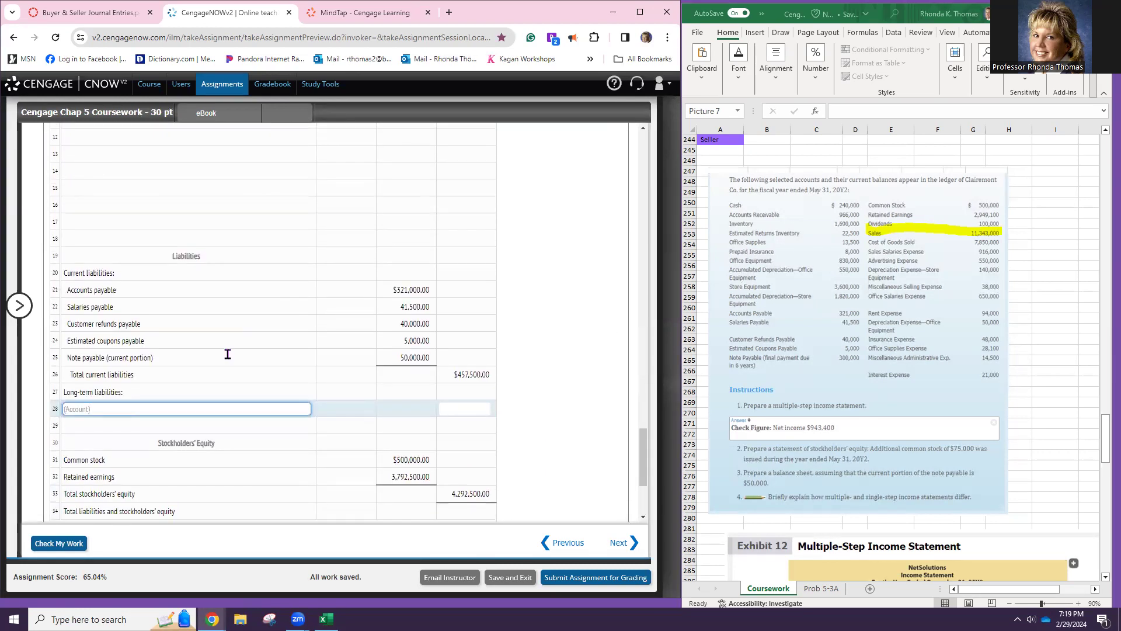
- Find and select the 'Note payable (final payment due in 6 years)' account name
type("Note Payable")
scroll(255, 315, "up", 15)
scroll(256, 316, "up", 15)
scroll(255, 316, "up", 4)
scroll(243, 321, "down", 6)
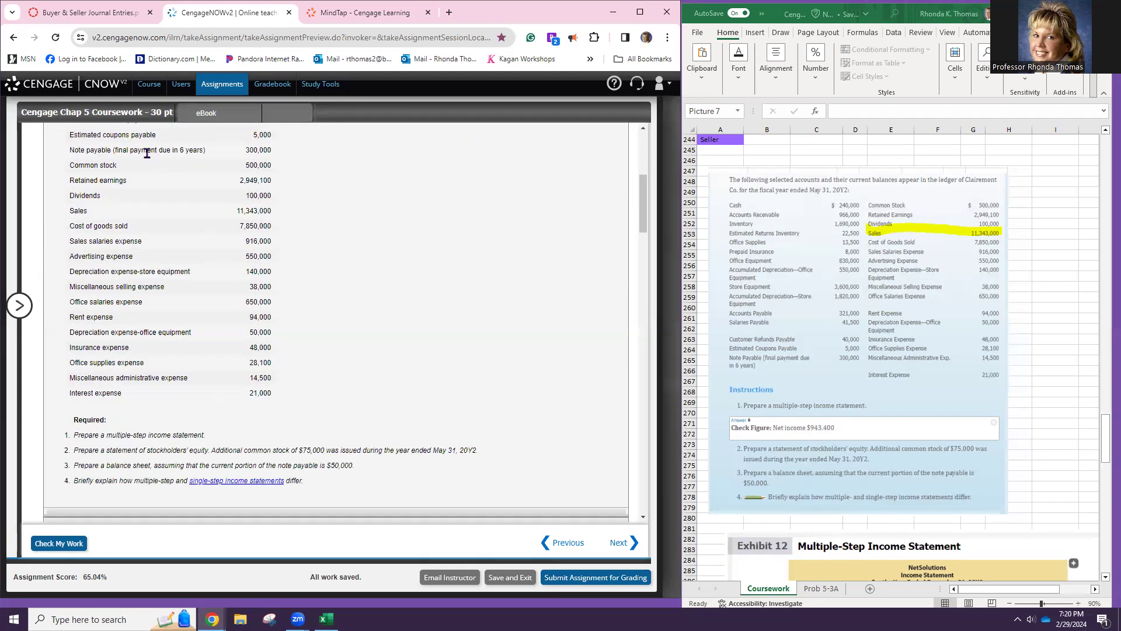
triple_click(147, 153)
key("ctrl+c")
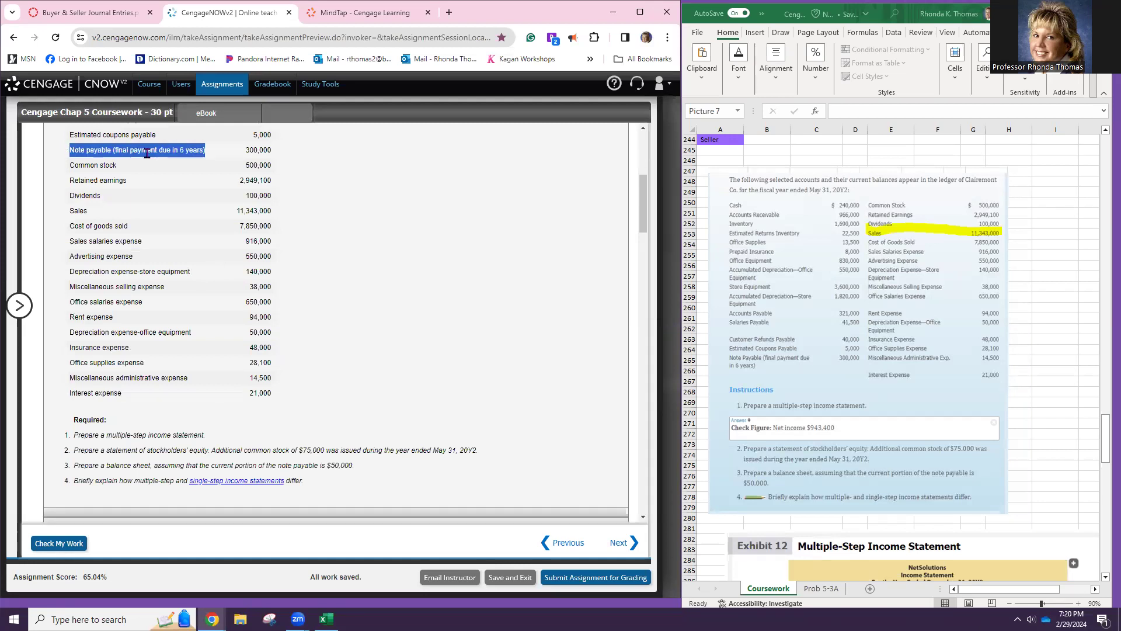
scroll(200, 237, "down", 15)
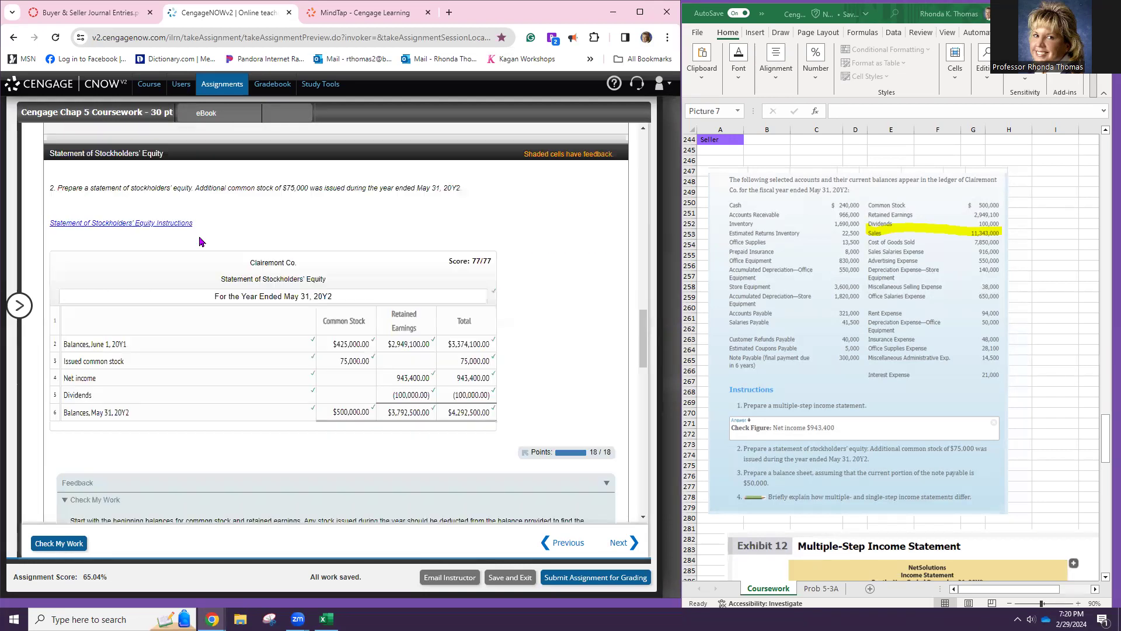
scroll(203, 275, "down", 15)
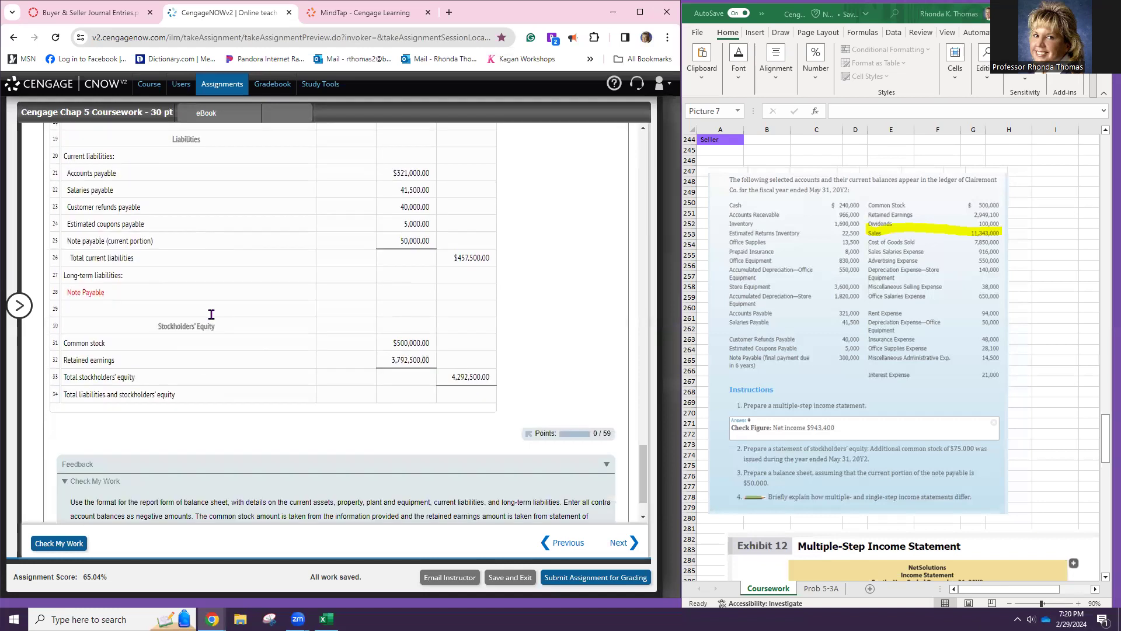
- Enter 'Note payable (final payment due in 6 years)' at 250,000 in row 28
left_click(185, 292)
key("BackSpace")
key("BackSpace")
key("BackSpace")
key("BackSpace")
key("BackSpace")
key("BackSpace")
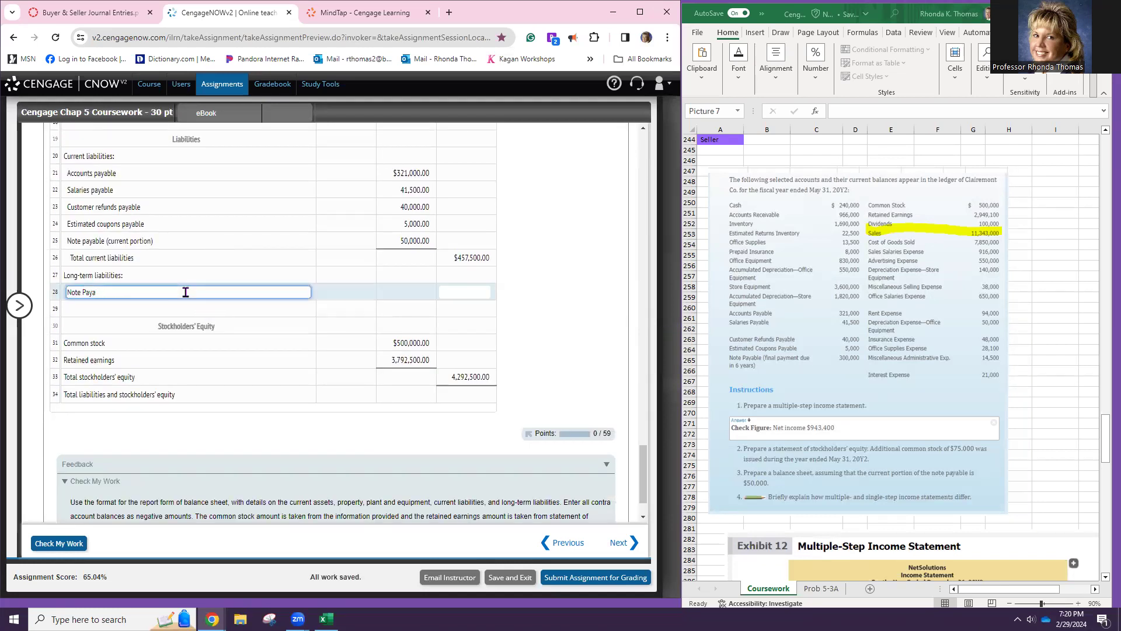
key("BackSpace")
key("BackSpace")
key("BackSpace")
key("BackSpace")
key("BackSpace")
key("BackSpace")
key("ctrl+v")
key("Tab")
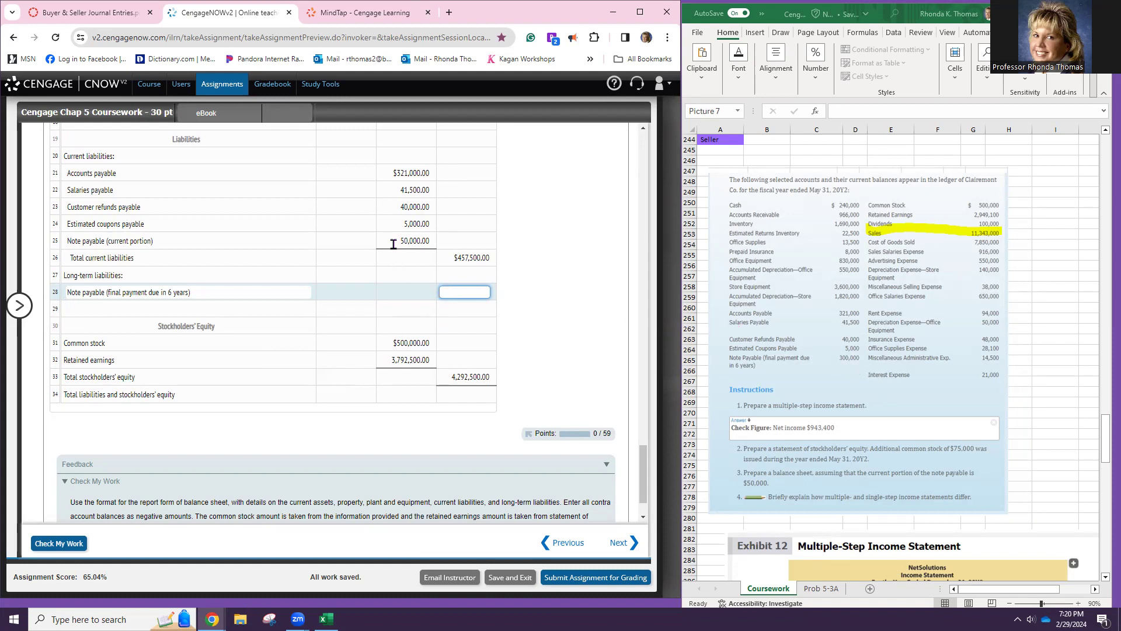
type("250,")
type("0000")
left_click(464, 315)
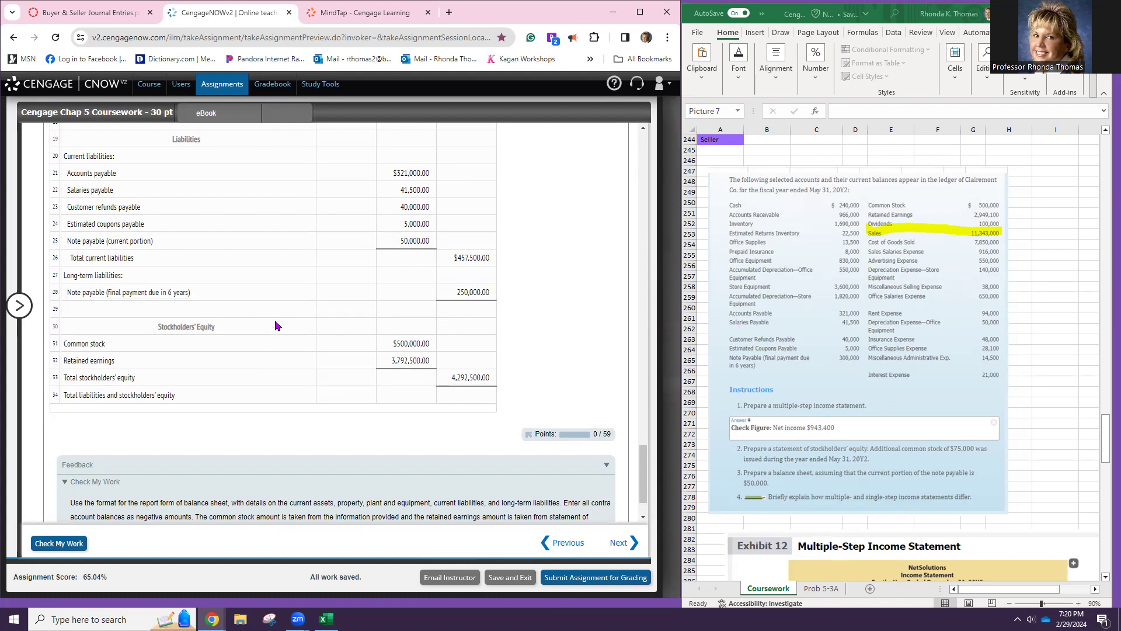
- Add a Total liabilities line of 707,500
left_click(240, 309)
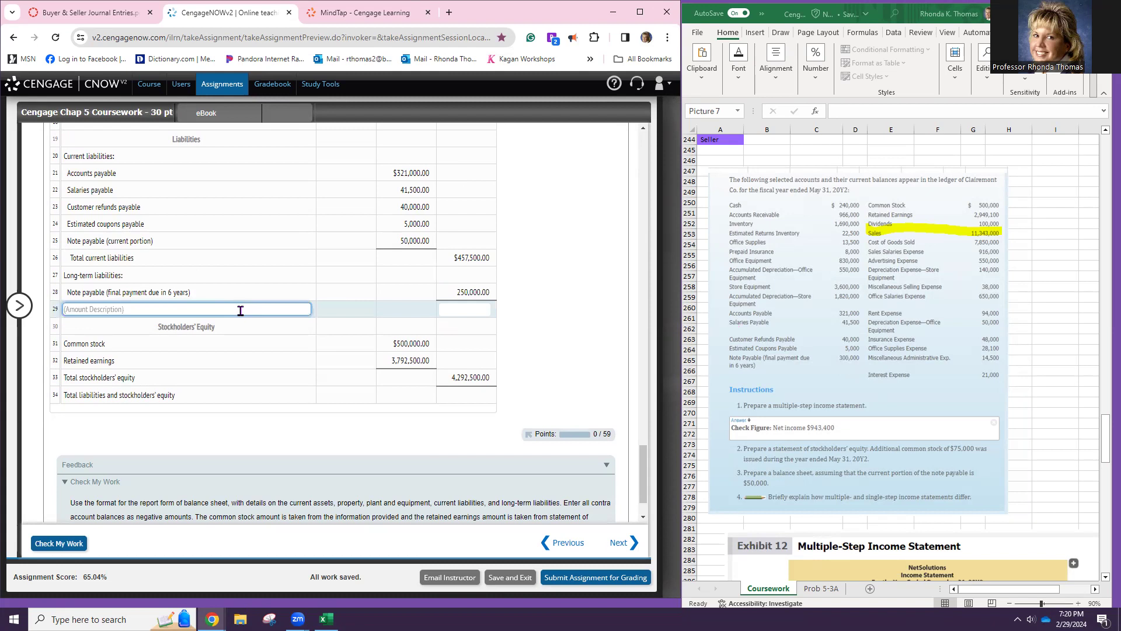
type("Total Liabilities")
key("Tab")
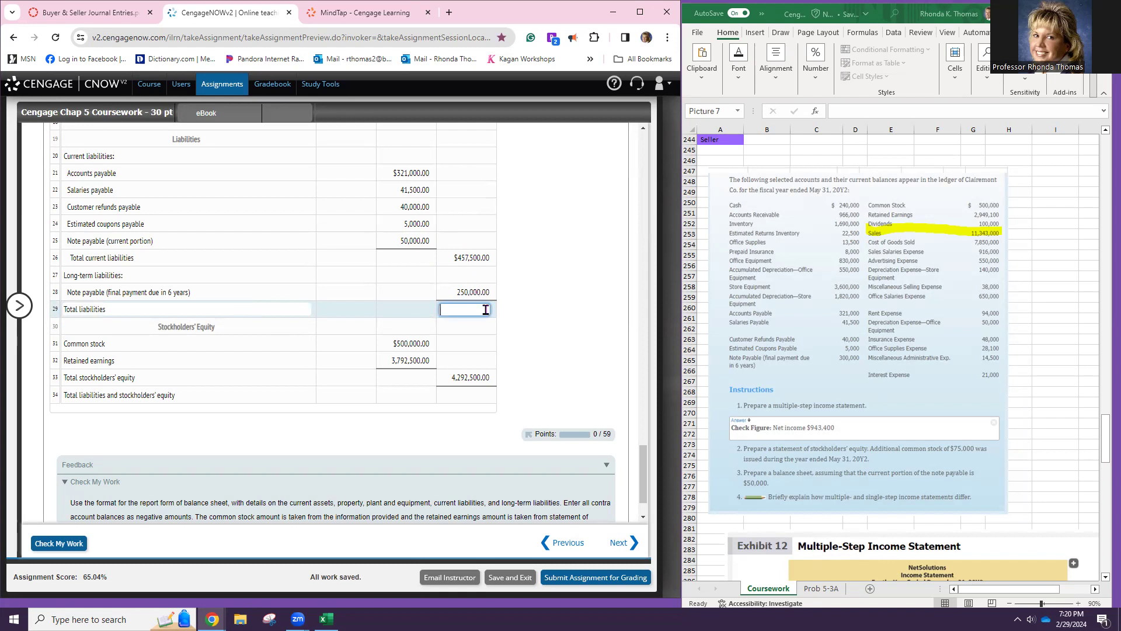
type("707500")
left_click(465, 395)
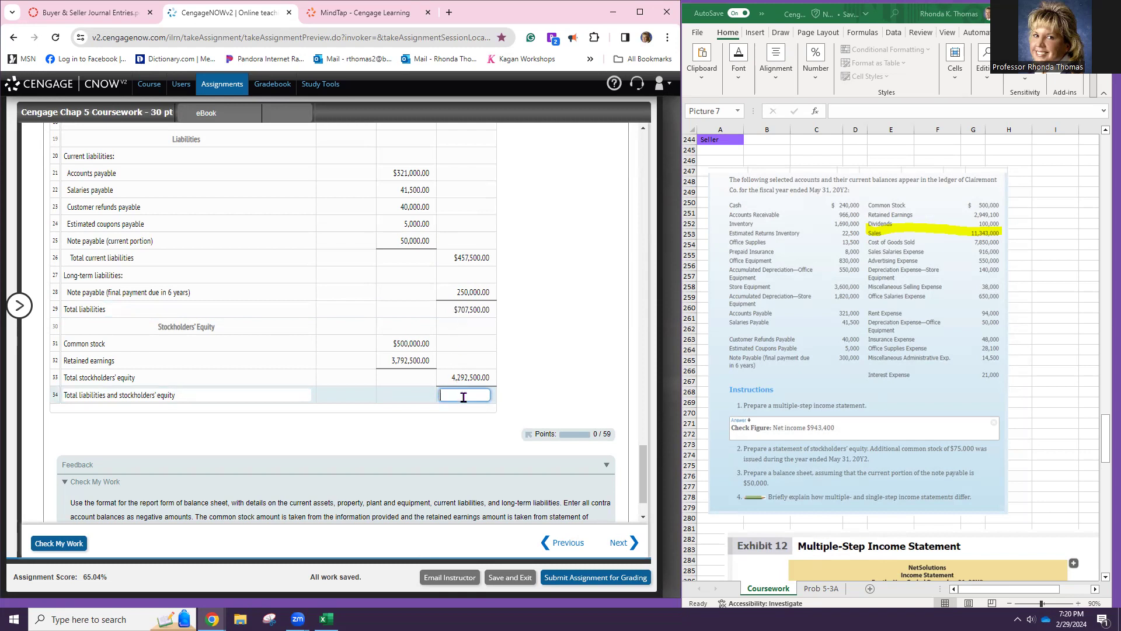
- Enter 5,000,000 as total liabilities and stockholders' equity in row 34
type("50000000")
left_click(476, 417)
left_click(460, 397)
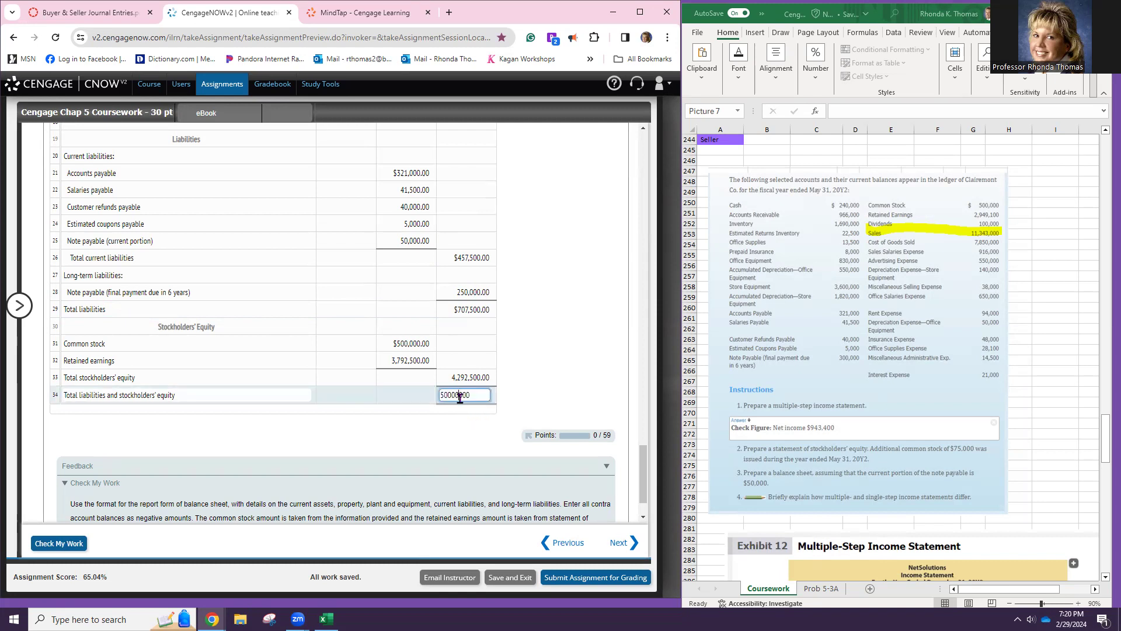
left_click(490, 429)
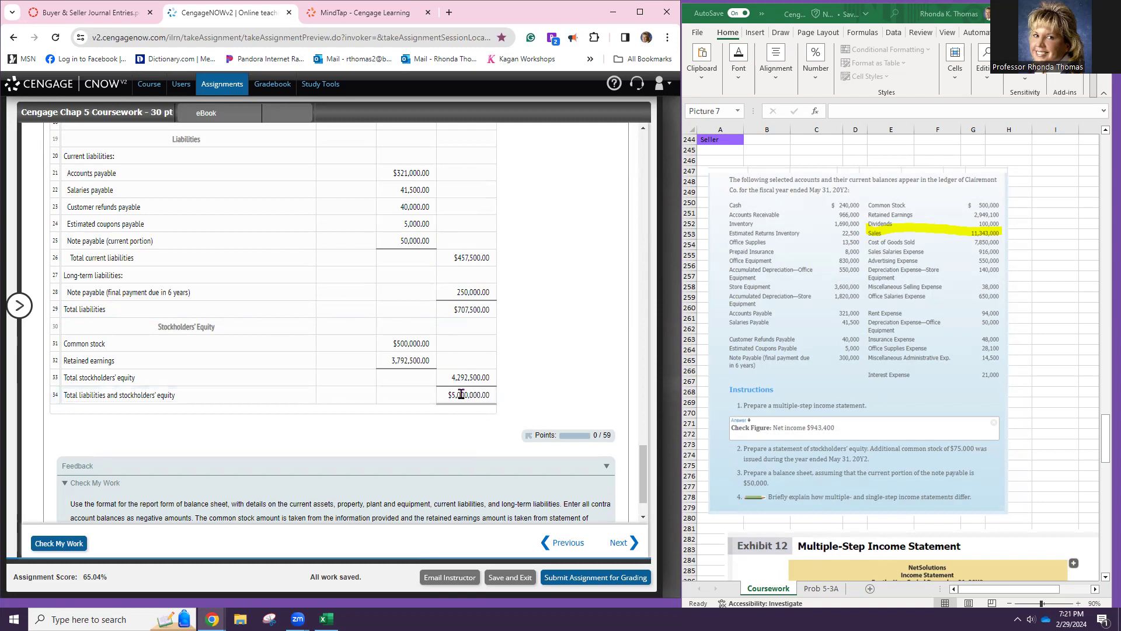
scroll(443, 394, "up", 2)
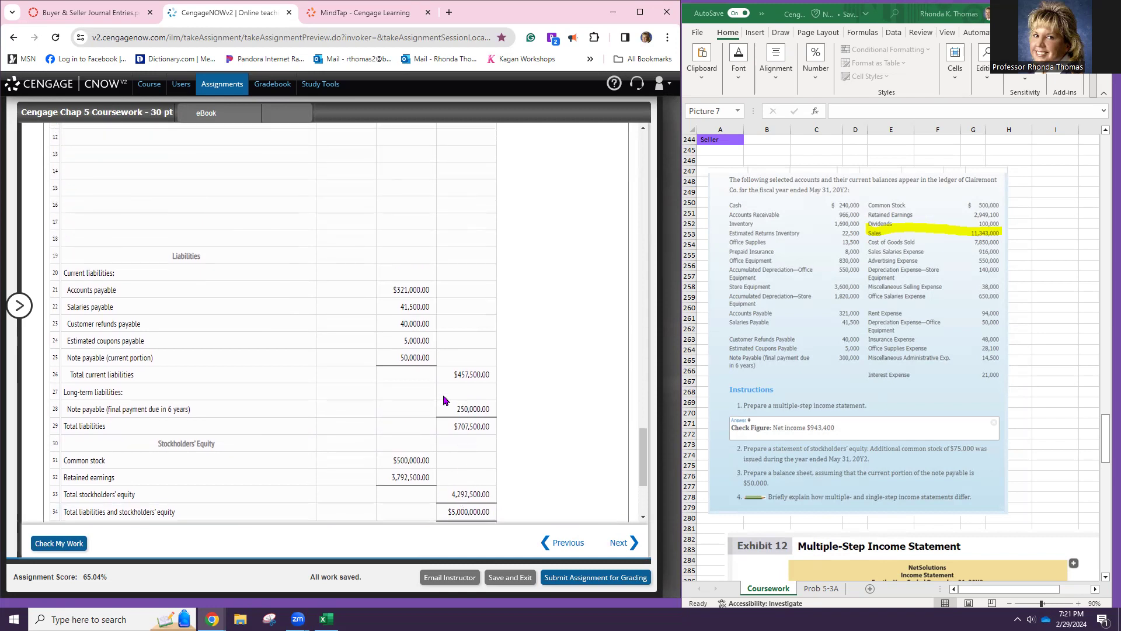
- Enter 5,000,000 in row 18's amount and label it 'Total Assets'
left_click(288, 240)
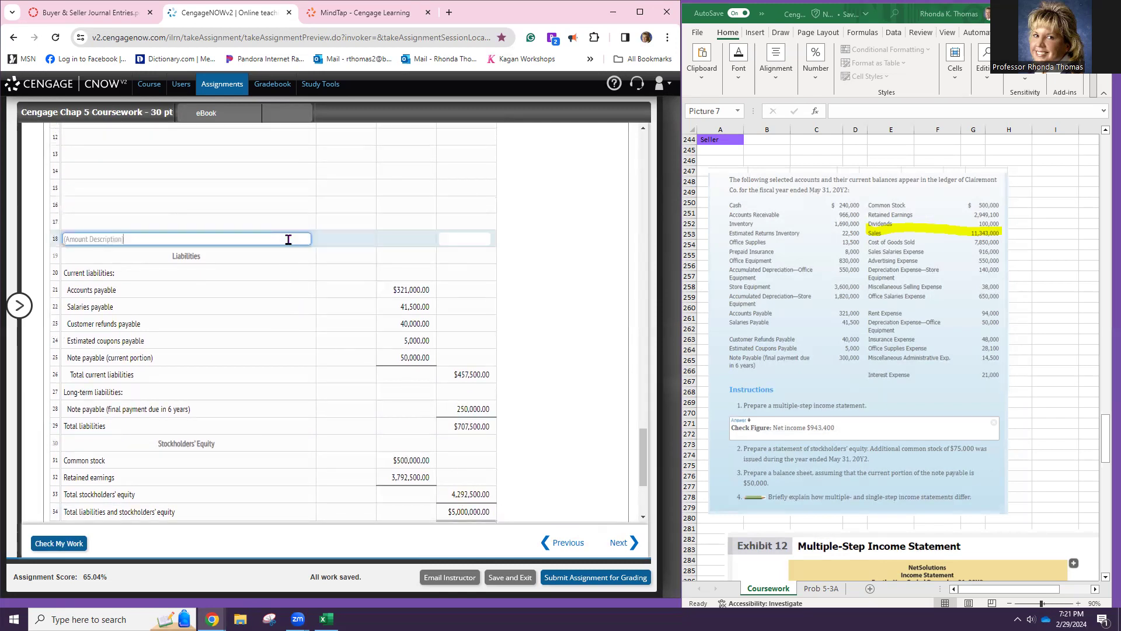
left_click(443, 239)
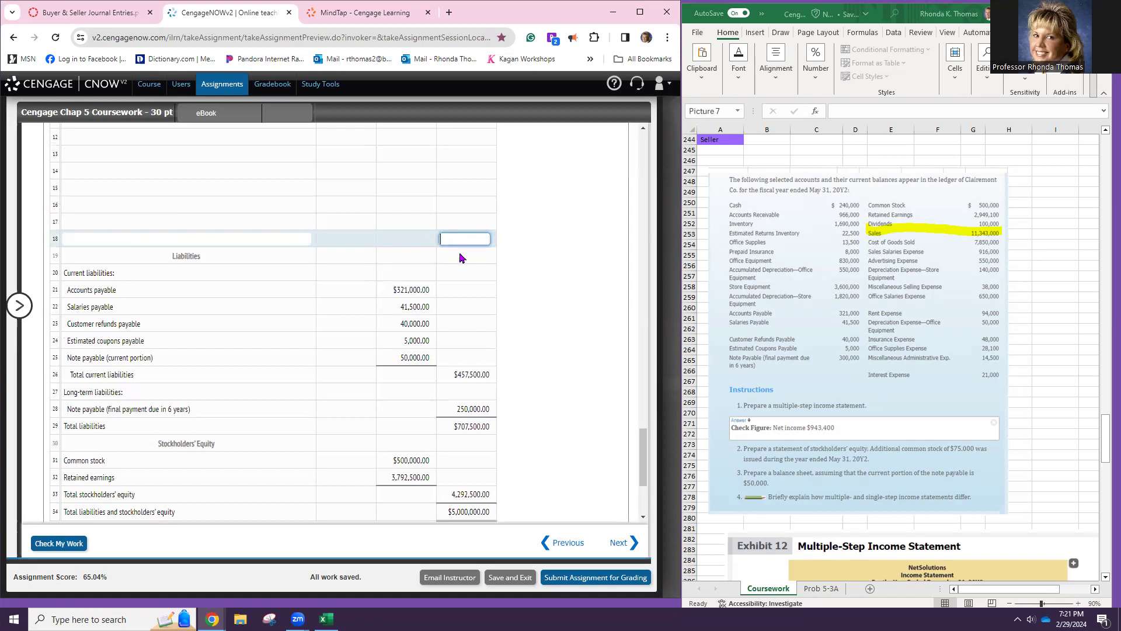
type("50000")
left_click(457, 251)
left_click(462, 240)
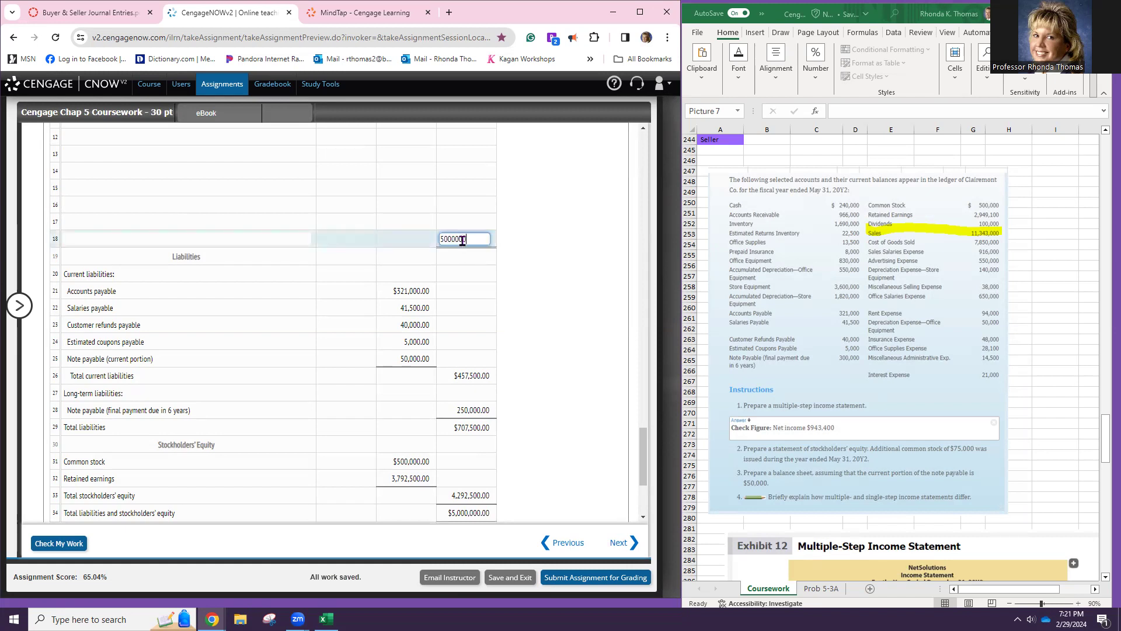
left_click(482, 251)
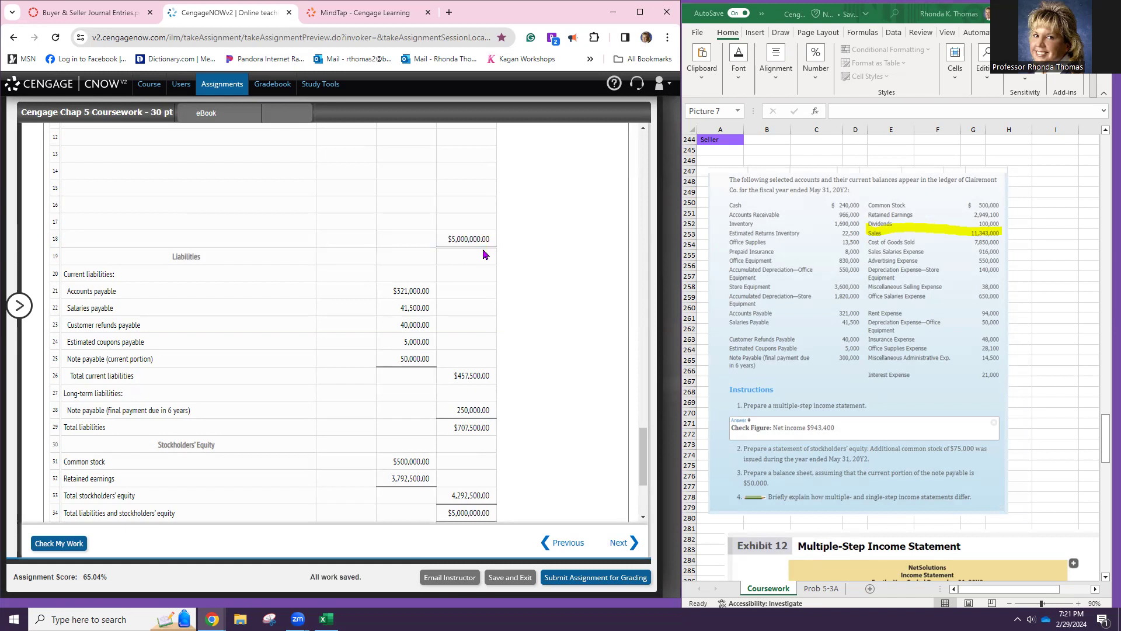
left_click(278, 240)
type("Total")
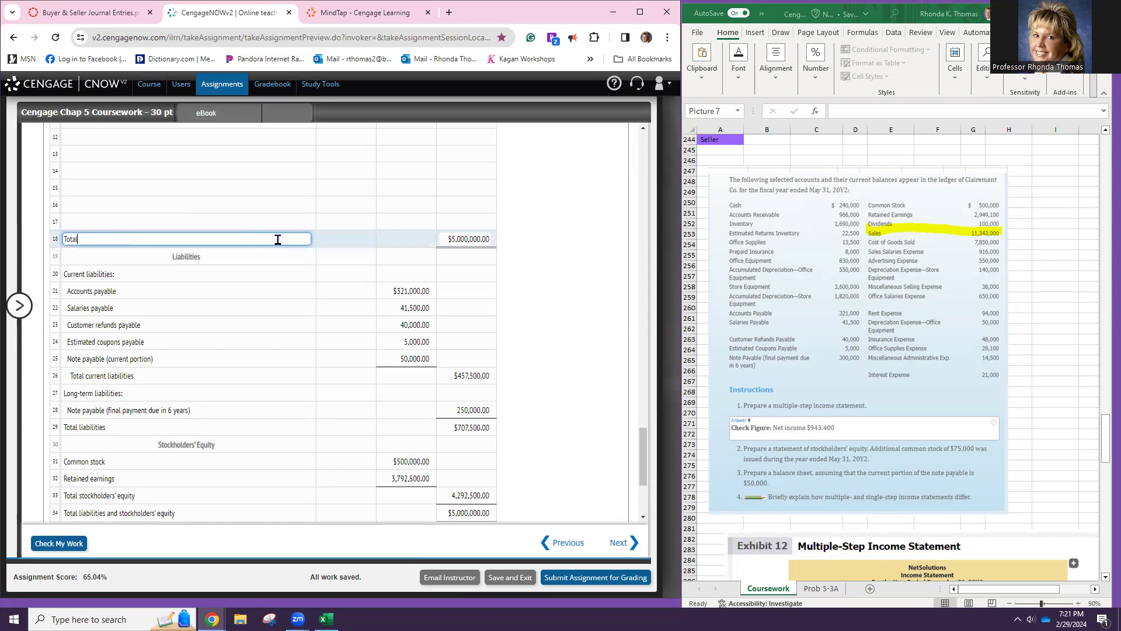
type(" Assets")
scroll(278, 239, "up", 3)
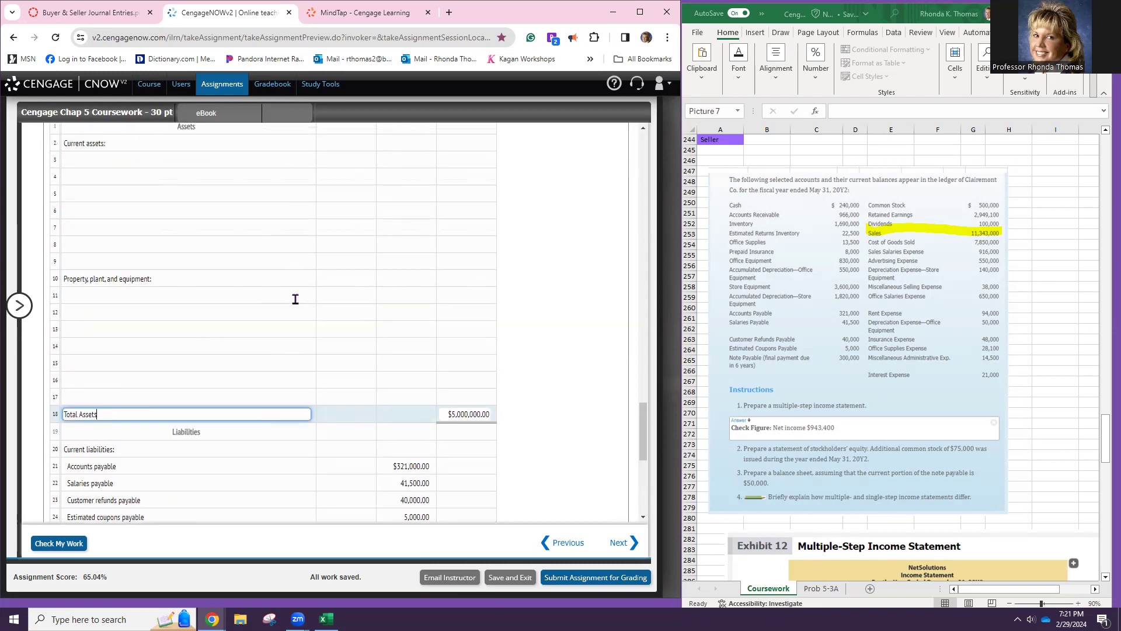
scroll(280, 292, "up", 3)
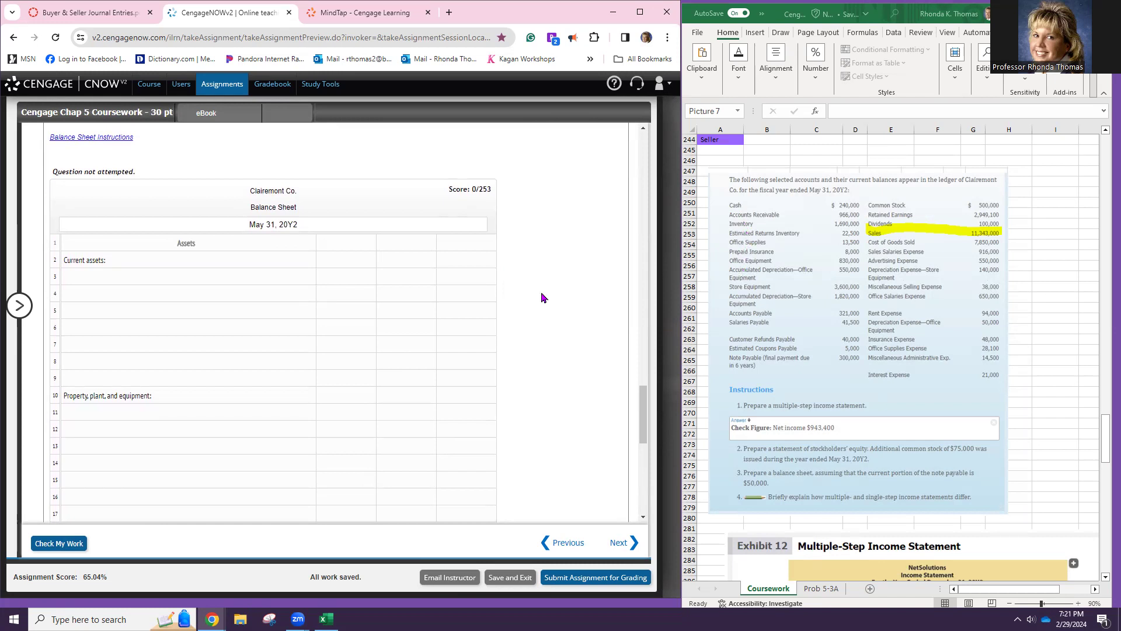
- Enter Cash 240,000, Accounts receivable 966,000 and Inventory 1,690,000 in rows 3–5
left_click(184, 278)
type("Cash")
key("Tab")
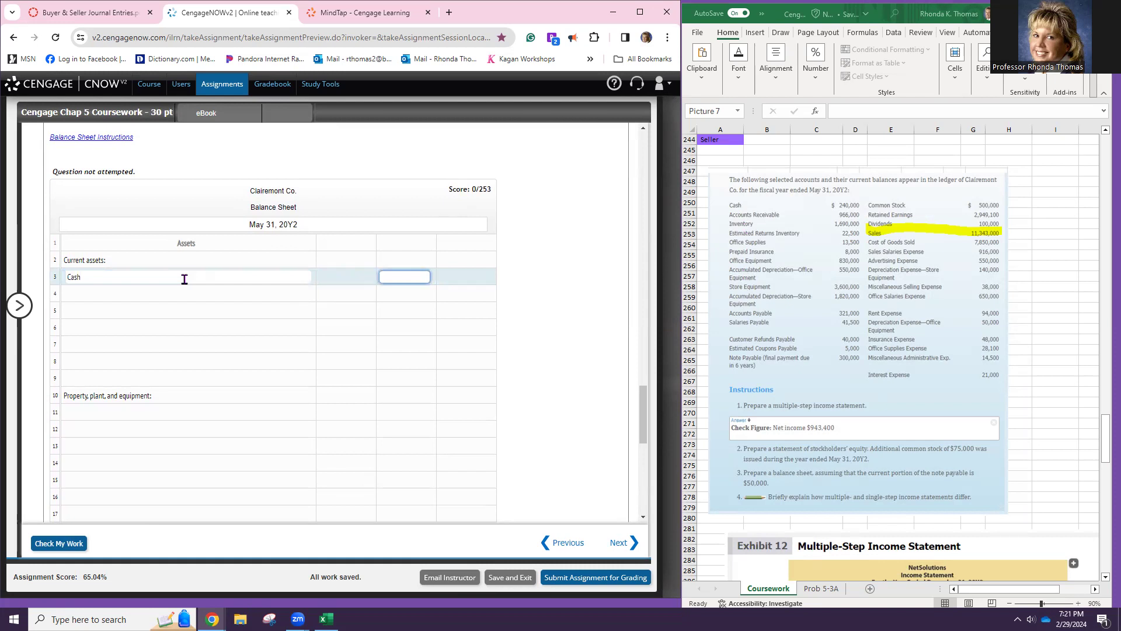
type("240000")
key("Tab")
left_click(206, 295)
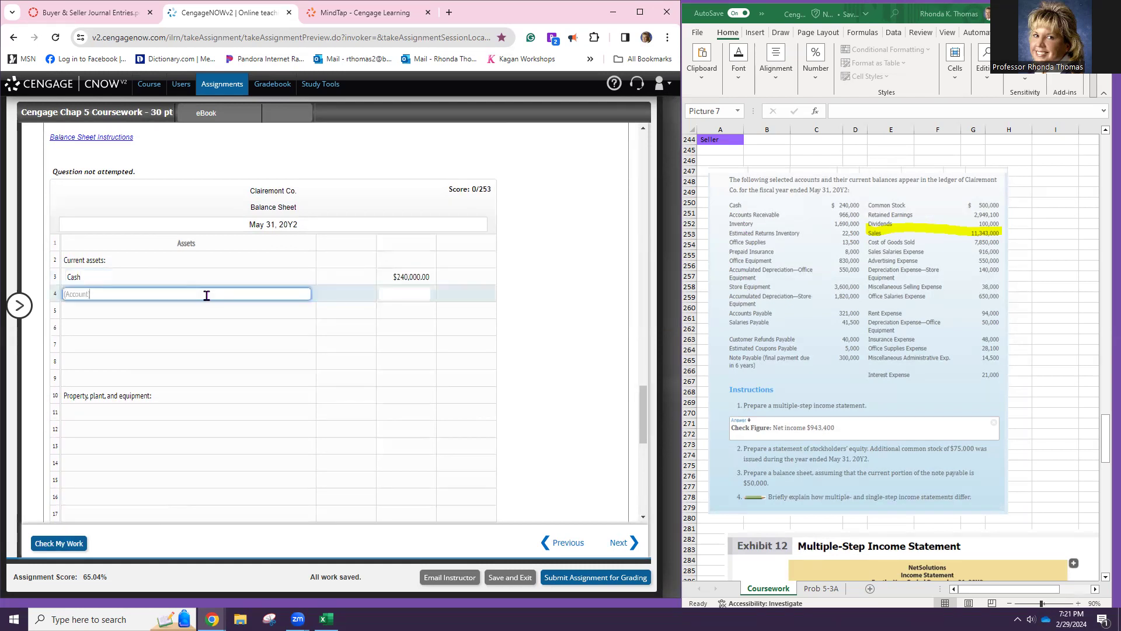
type("Accounts REceivable")
key("Tab")
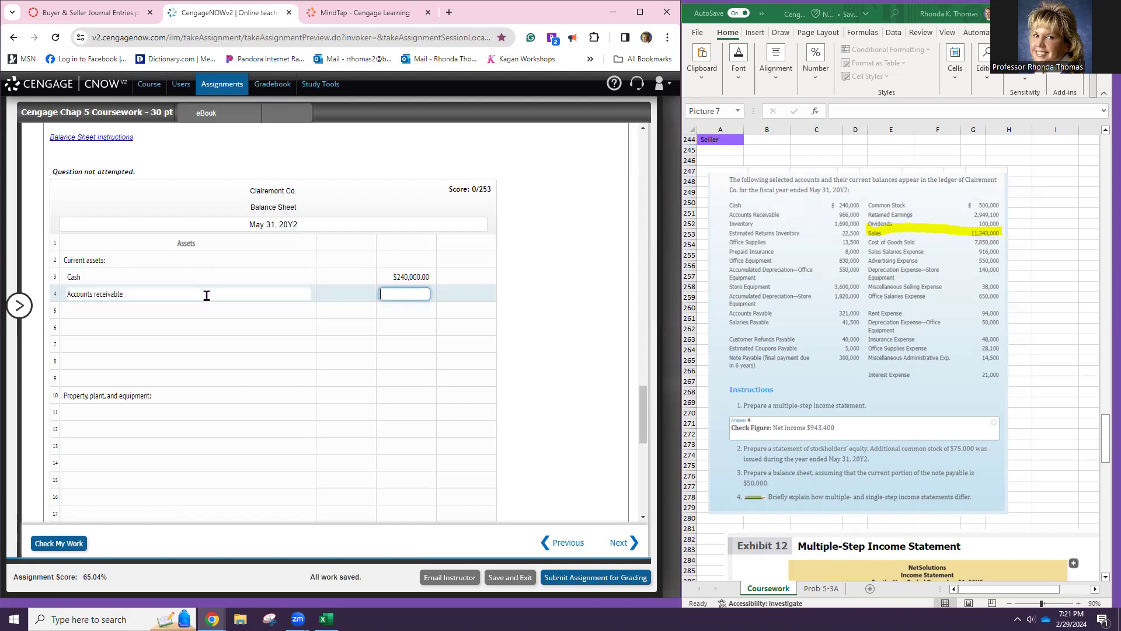
type("966,000")
key("Return")
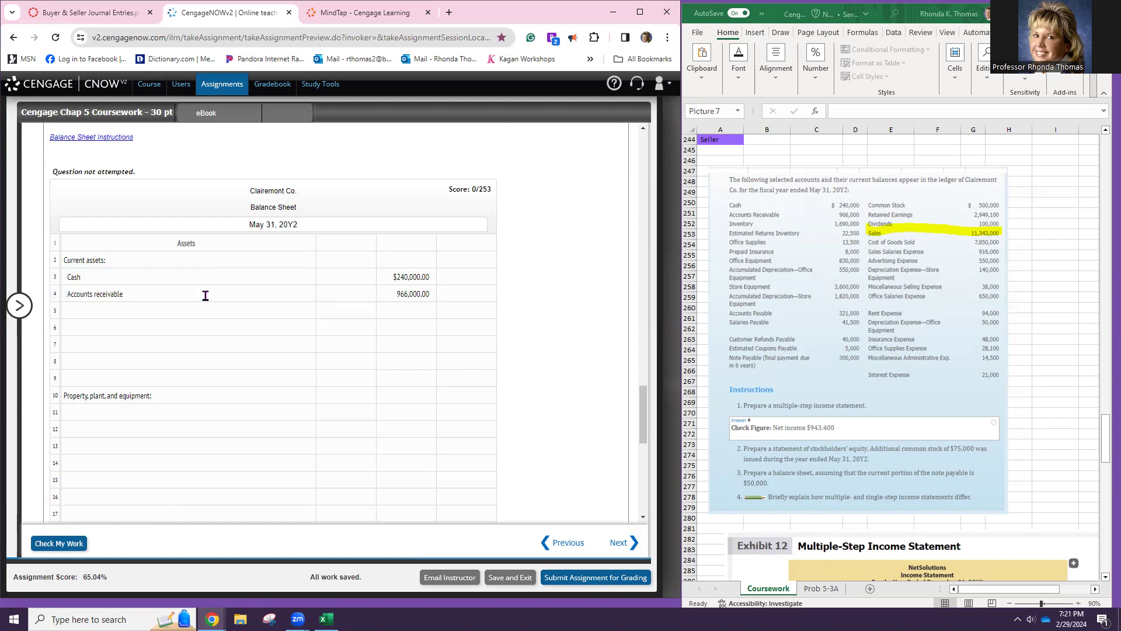
left_click(200, 310)
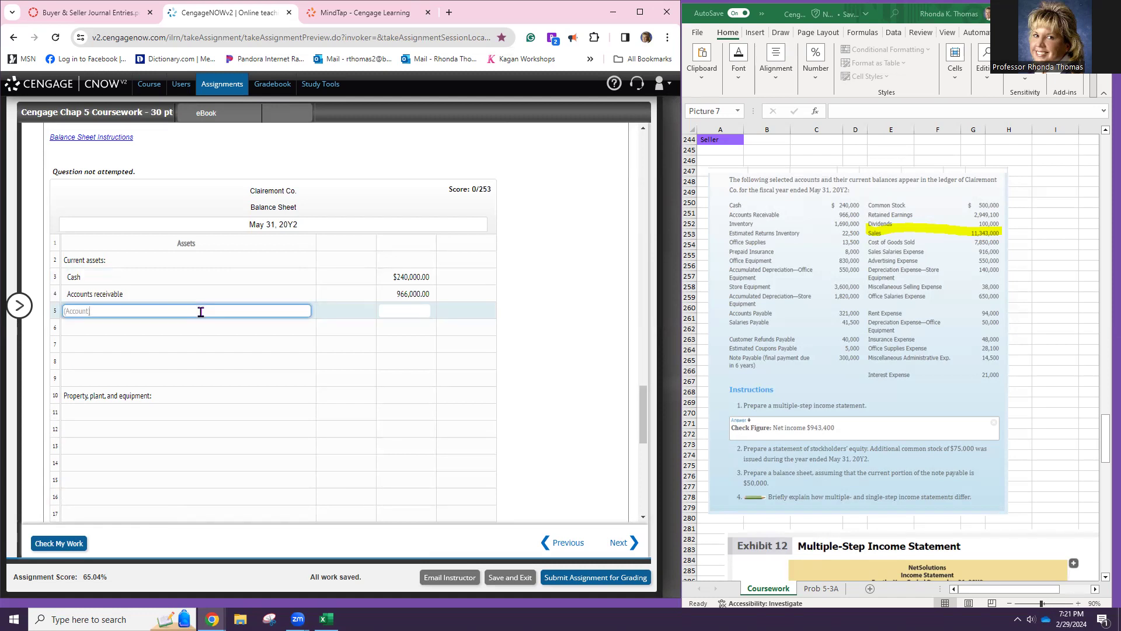
type("Int")
type("ventory")
key("Tab")
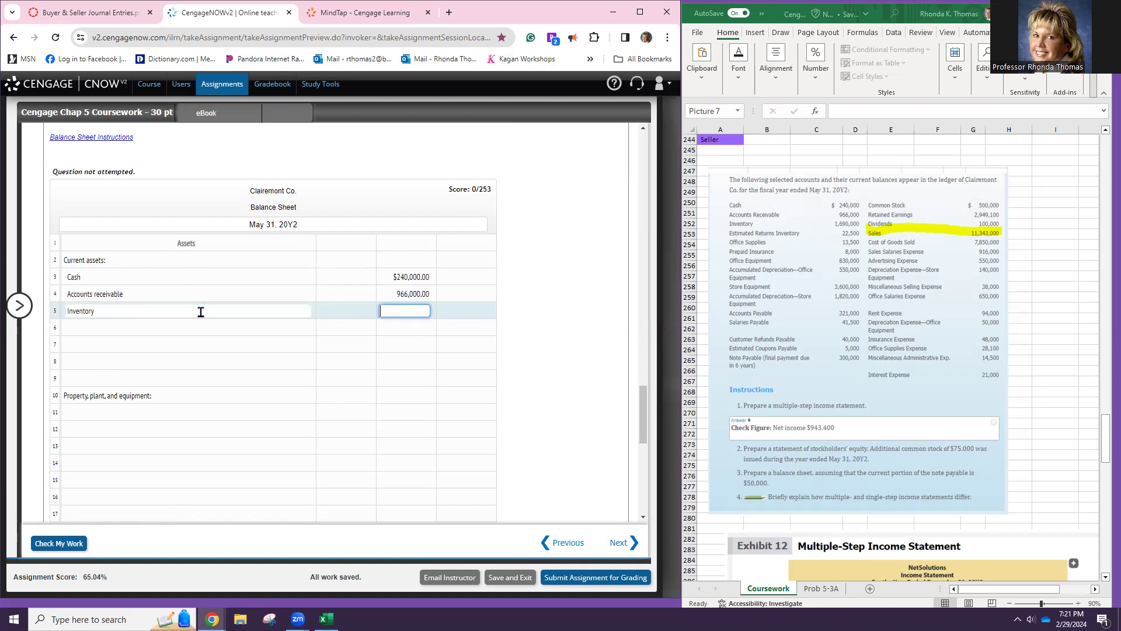
type("1690000")
key("Return")
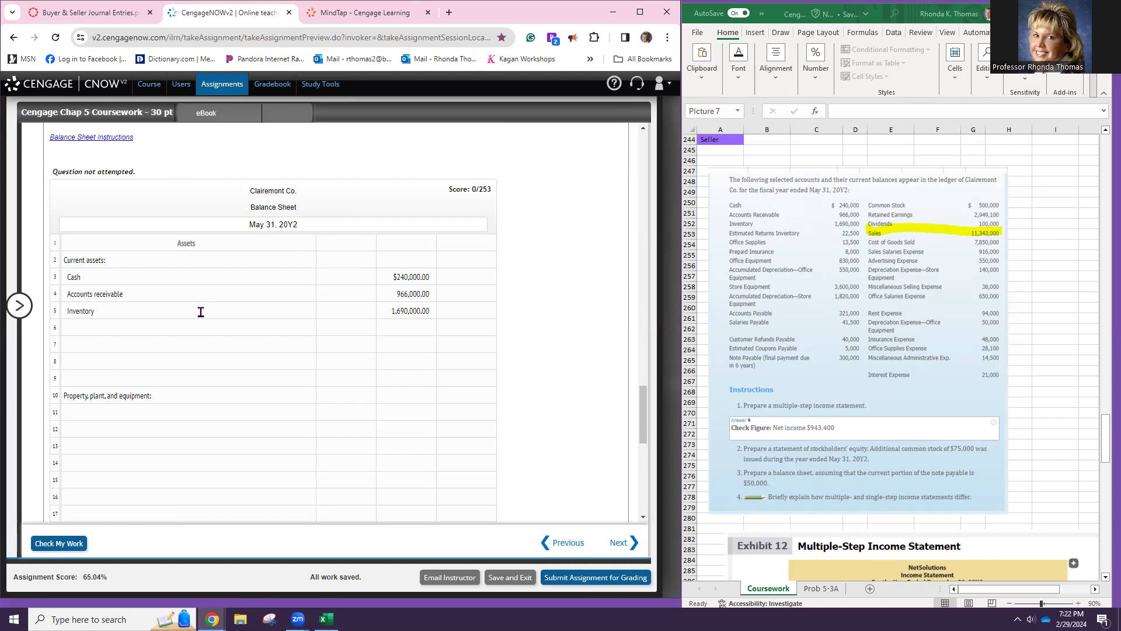
- Enter Estimated returns inventory 22,500, Office supplies 13,500 and Prepaid insurance 8,000 in rows 6–8
left_click(200, 322)
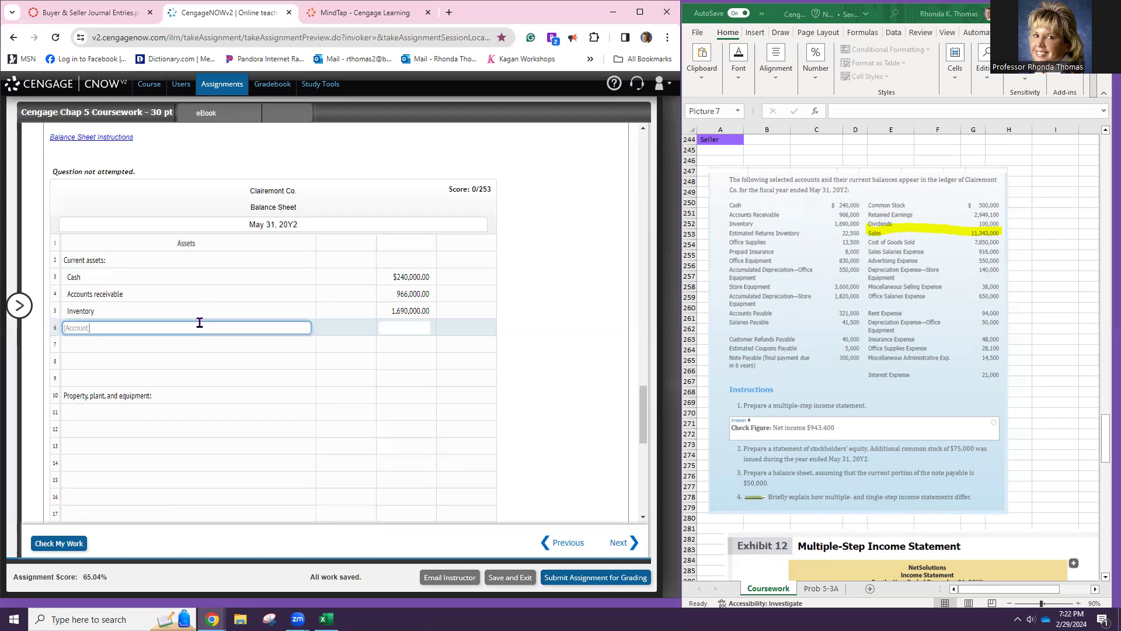
type("Estimated Returns Inventory")
key("Tab")
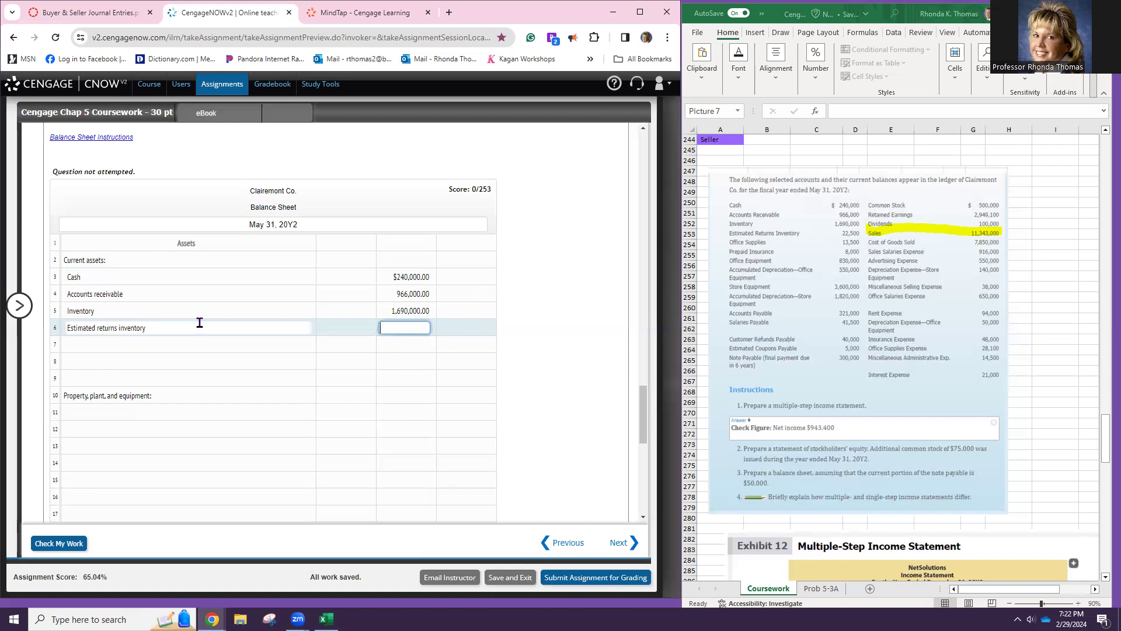
type("22500")
key("Return")
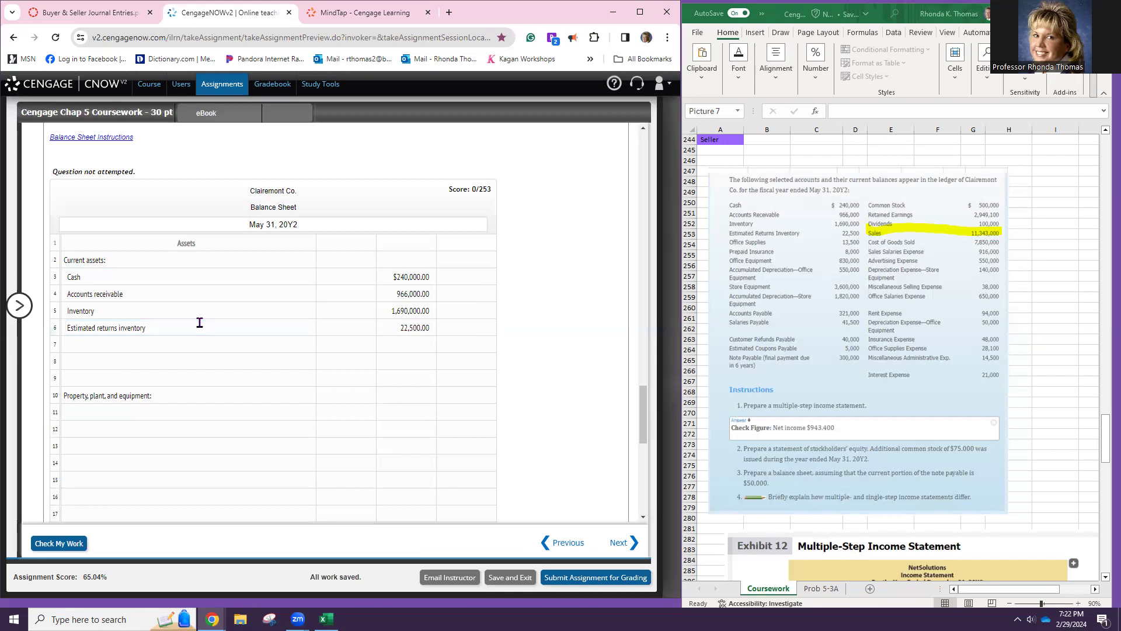
left_click(182, 343)
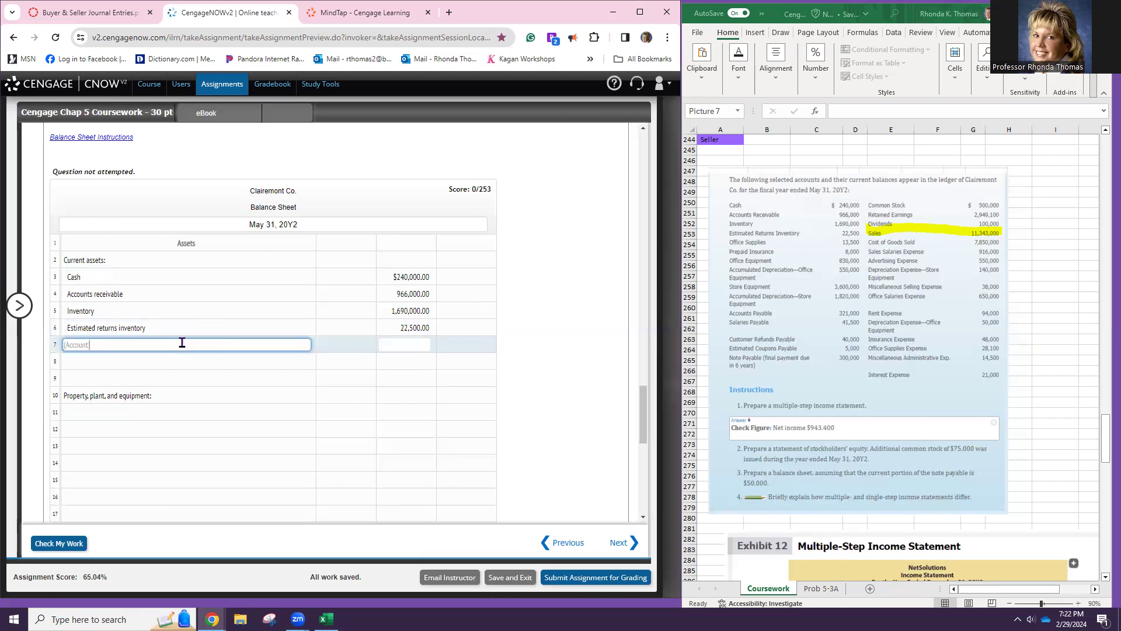
type("Office Supplies")
key("Tab")
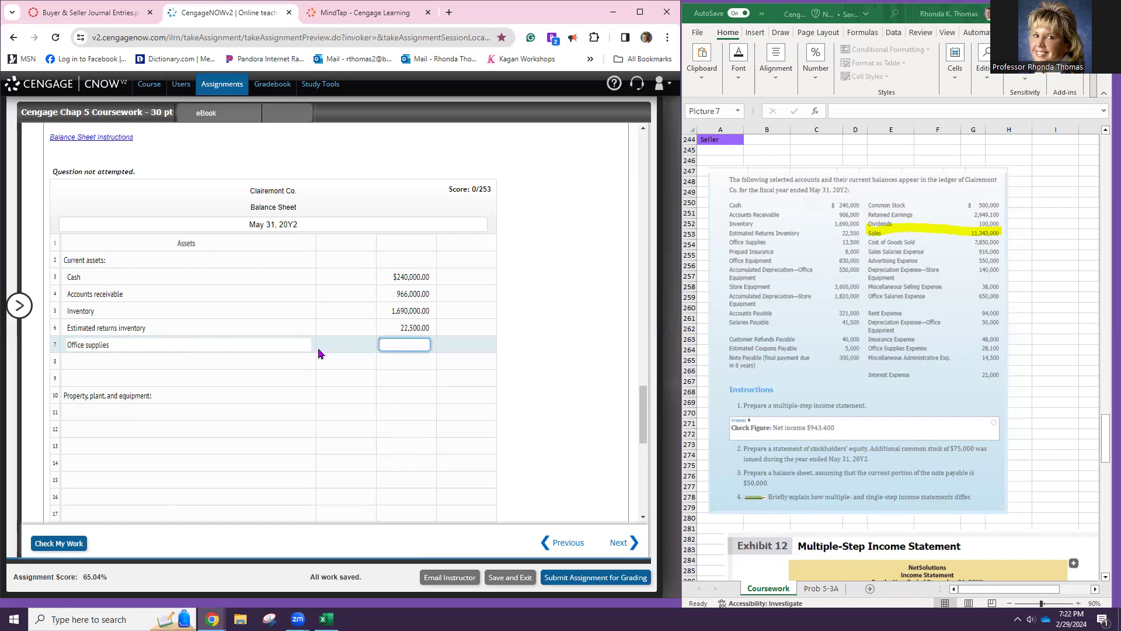
type("13500")
key("Tab")
left_click(286, 361)
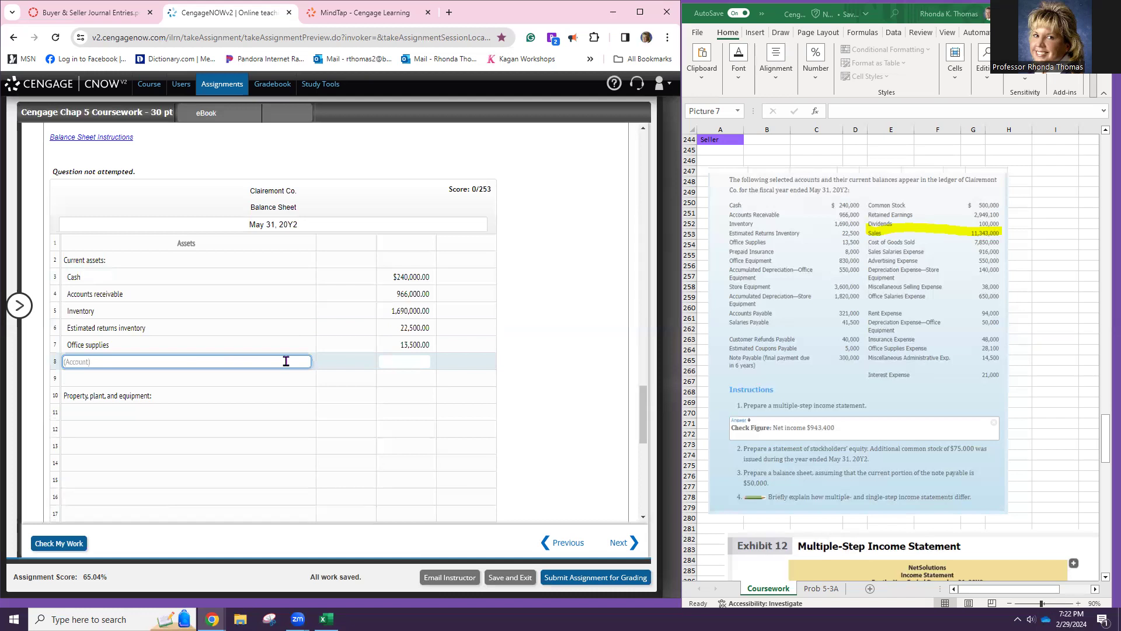
type("Prepaid Insurance")
key("Tab")
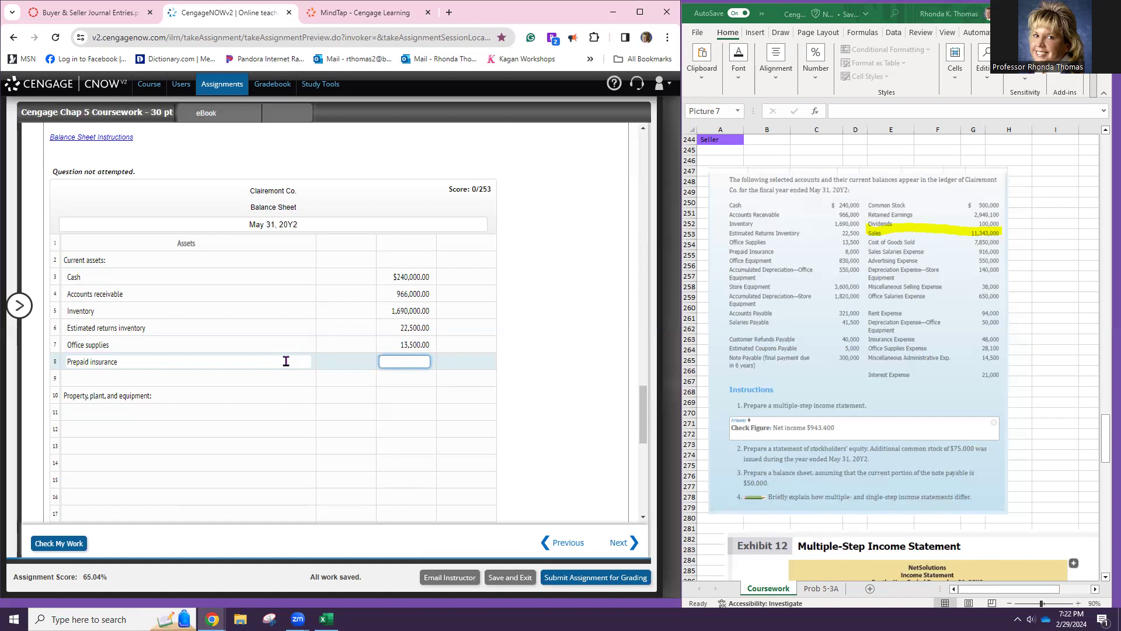
type("8000")
key("Tab")
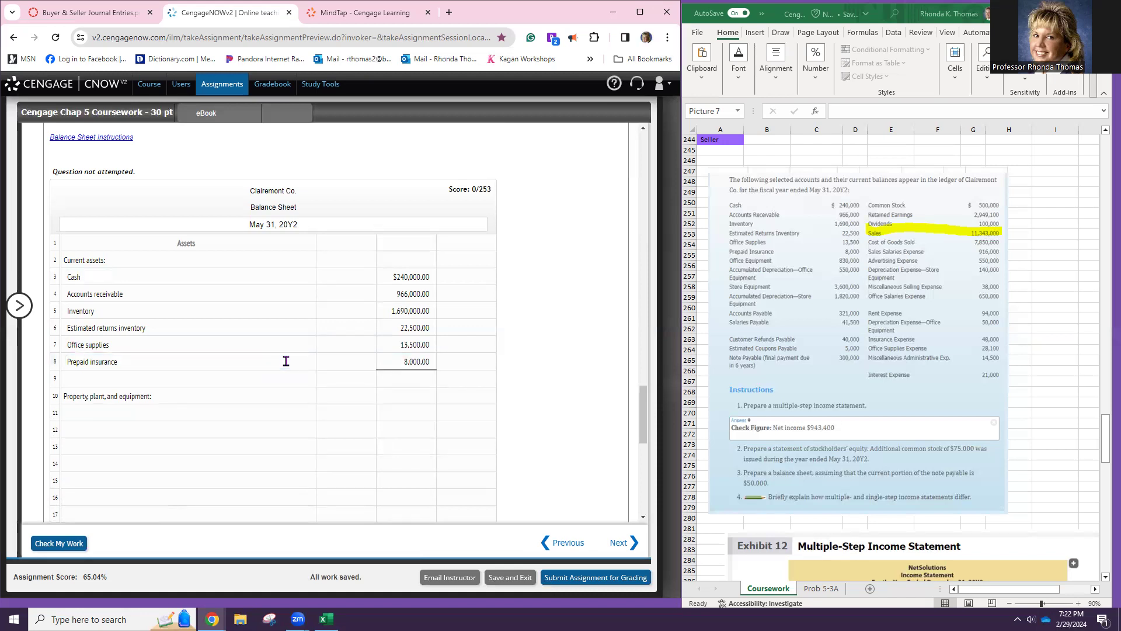
left_click(284, 377)
- Label row 9 'Total Current Assets' with an amount of 2,940,000
type("T")
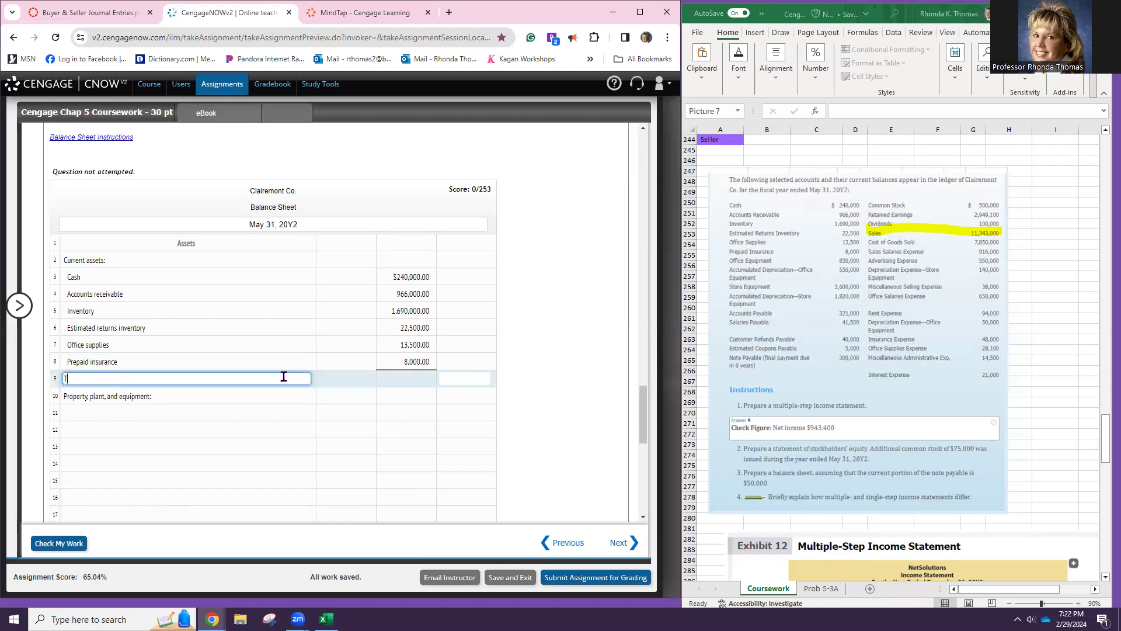
type("otal Current Assets")
key("Tab")
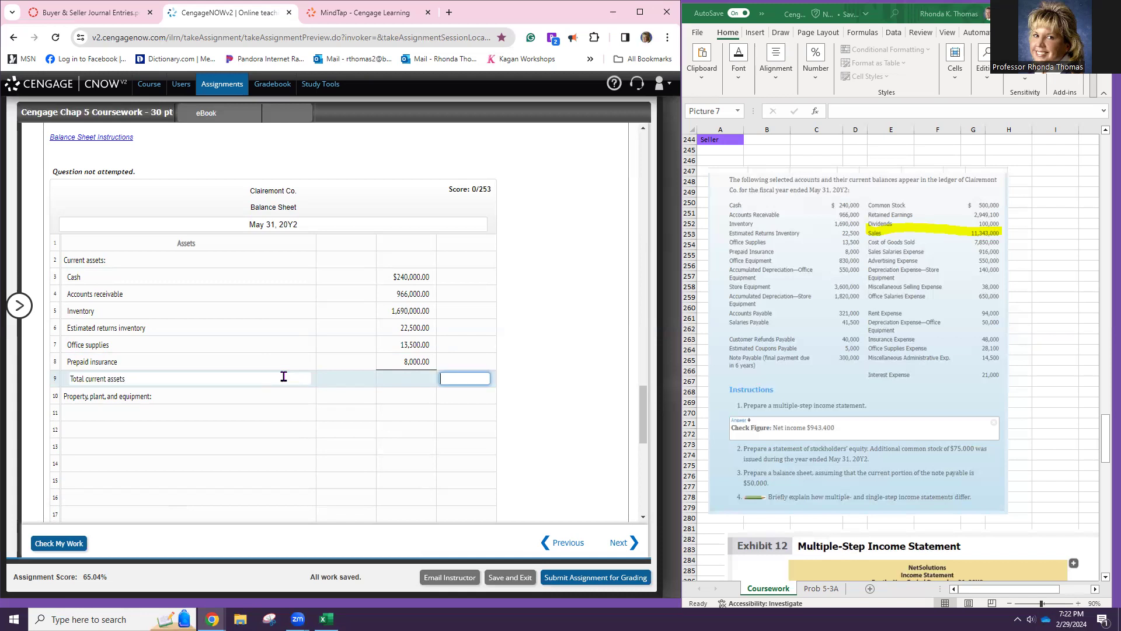
type("2,940,000")
key("Tab")
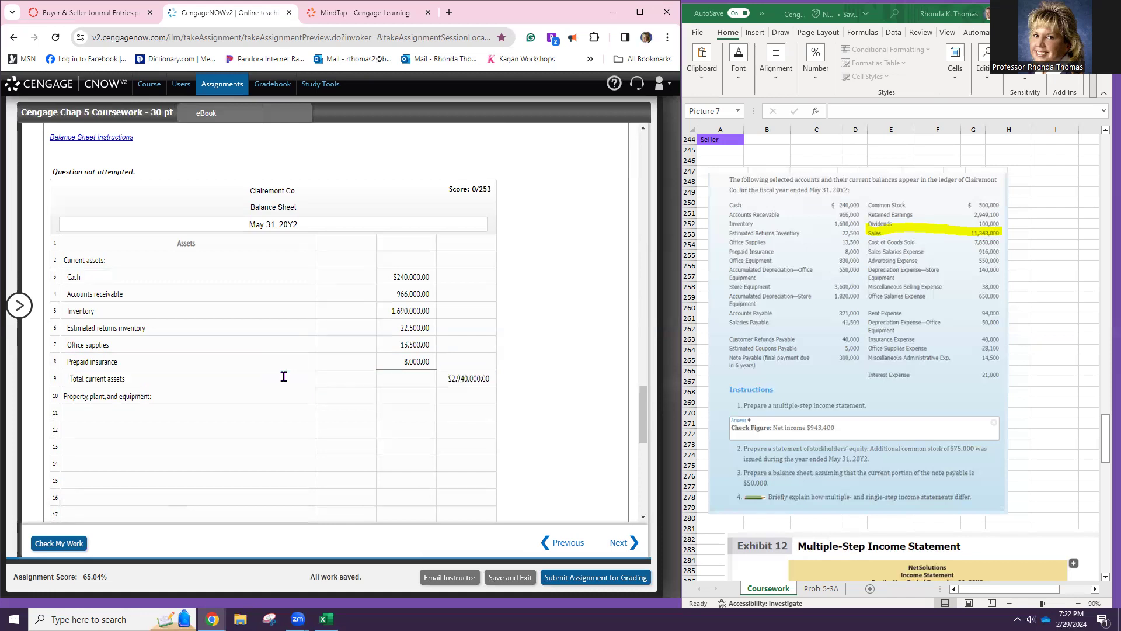
left_click(227, 413)
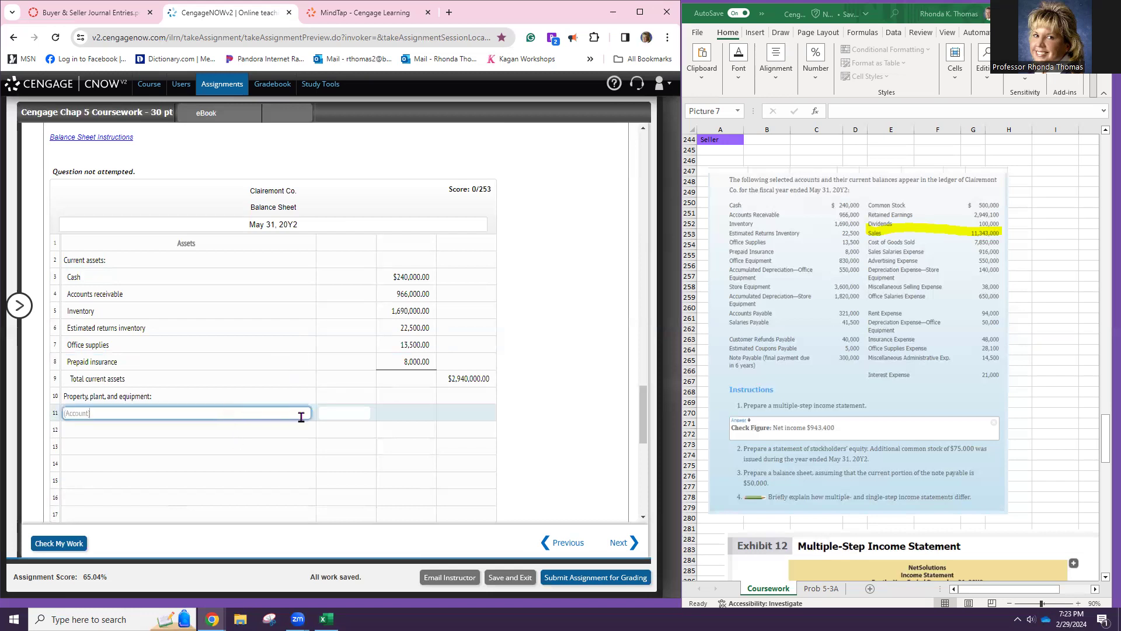
scroll(301, 416, "down", 2)
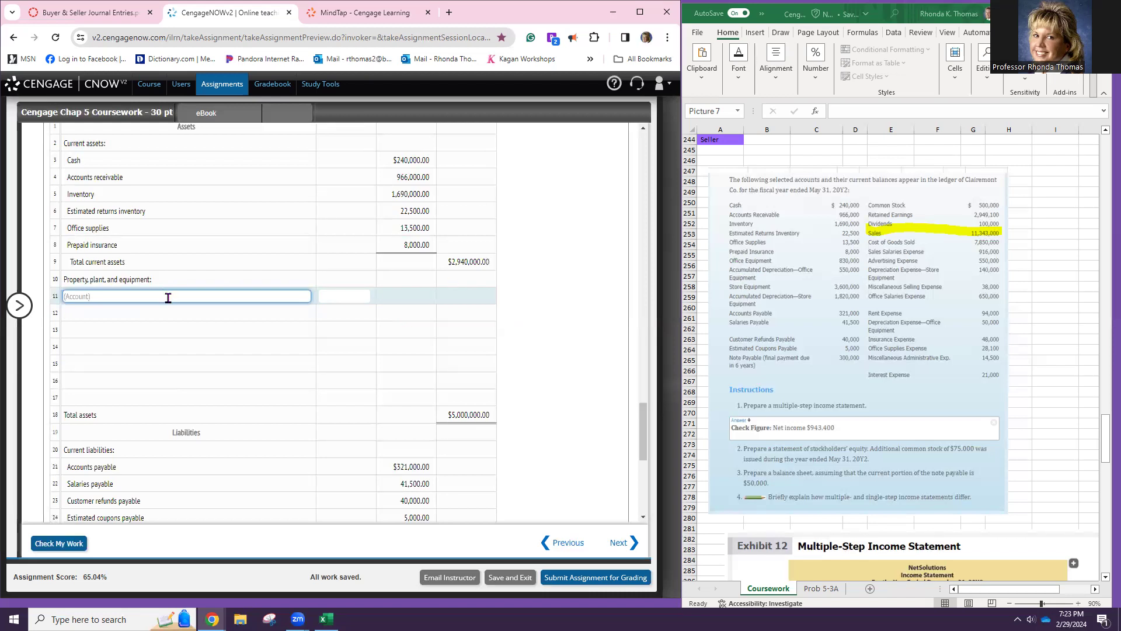
- Enter Office equipment with an amount of $830,000 in row 11
type("Office EQ")
key("BackSpace")
type("quipment")
key("Tab")
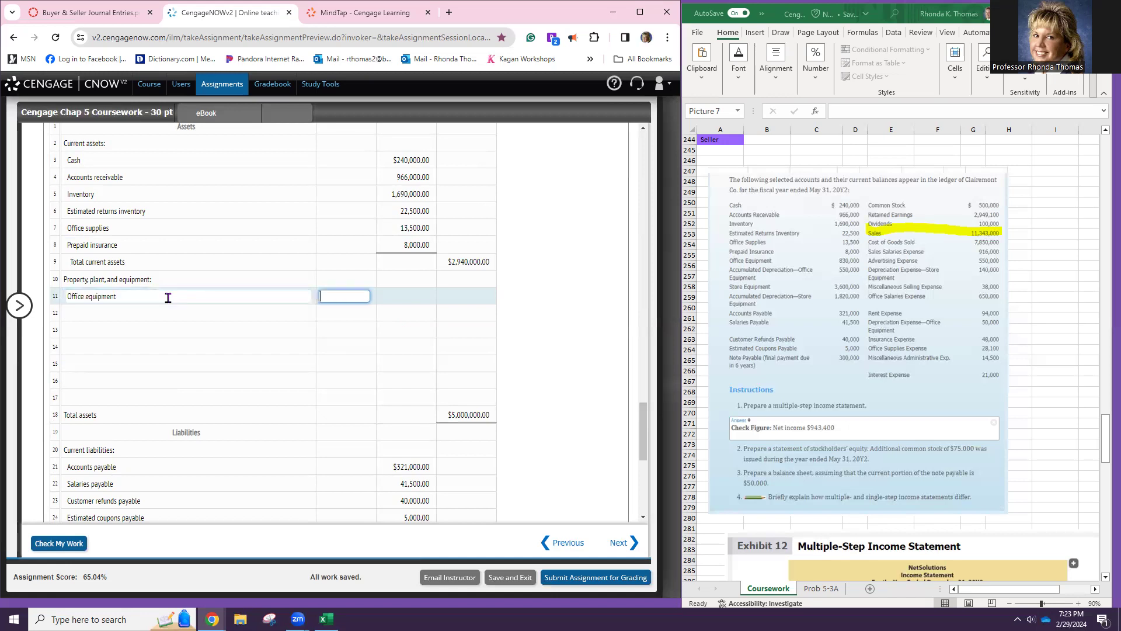
type("9")
type("8300000.00")
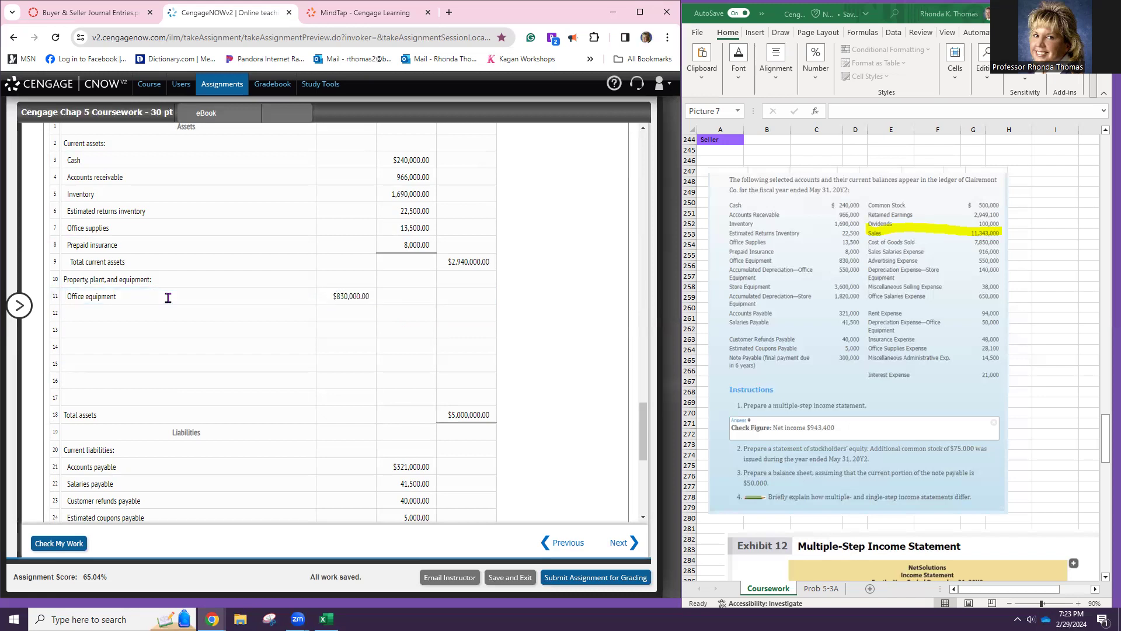
left_click(173, 316)
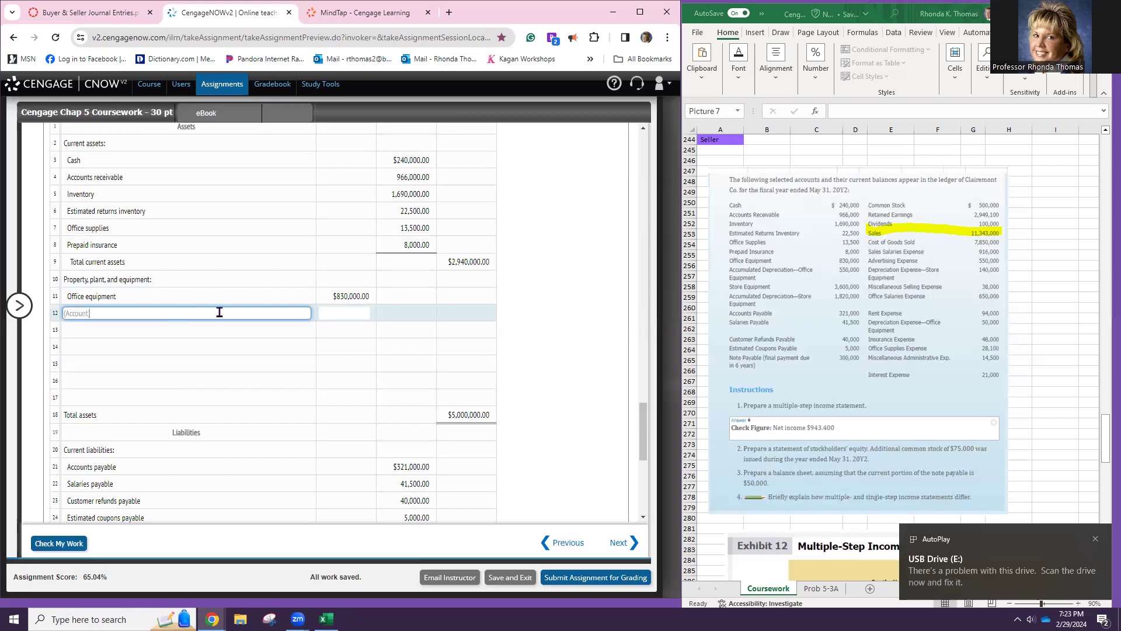
left_click(1096, 539)
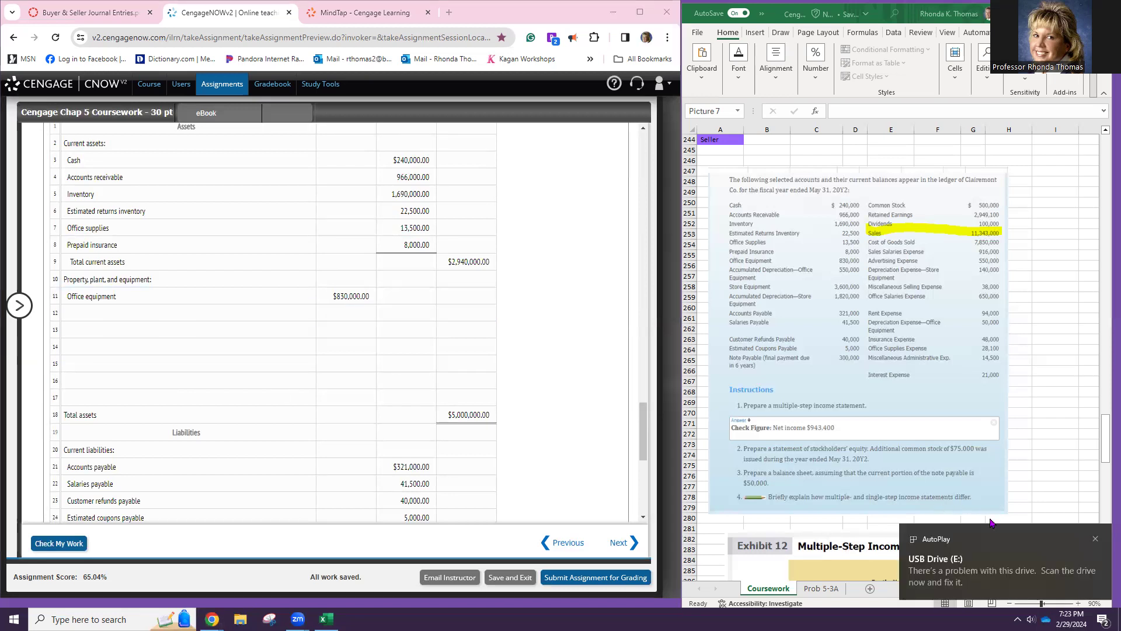
left_click(1096, 540)
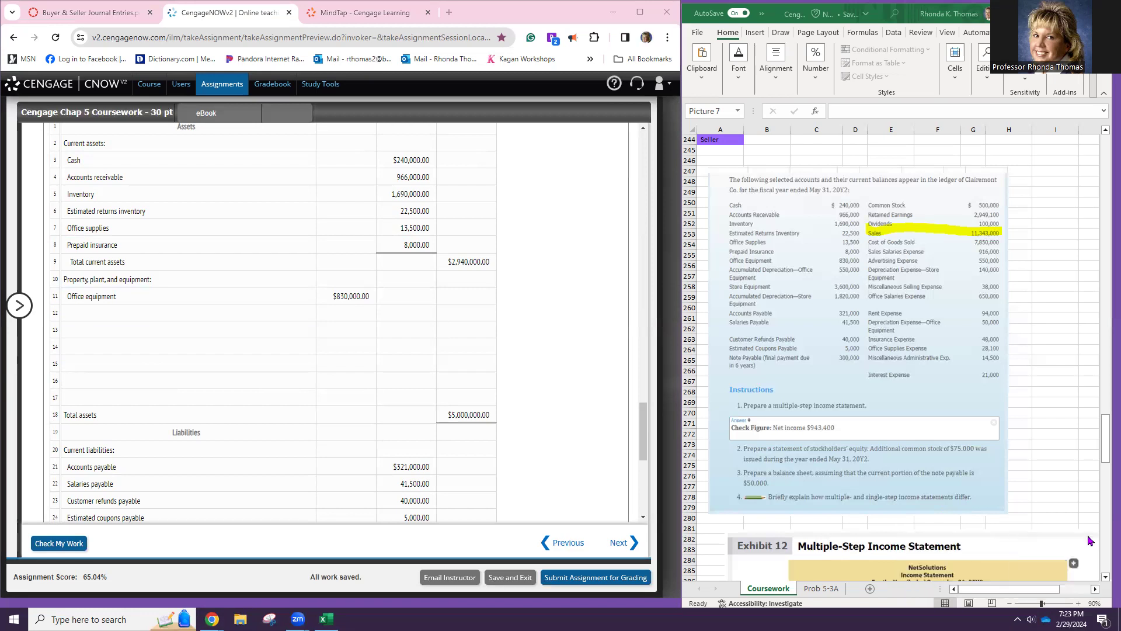
- Add Accumulated depreciation-Office equipment of $550,000 as row 12
scroll(87, 282, "up", 5)
scroll(87, 283, "up", 15)
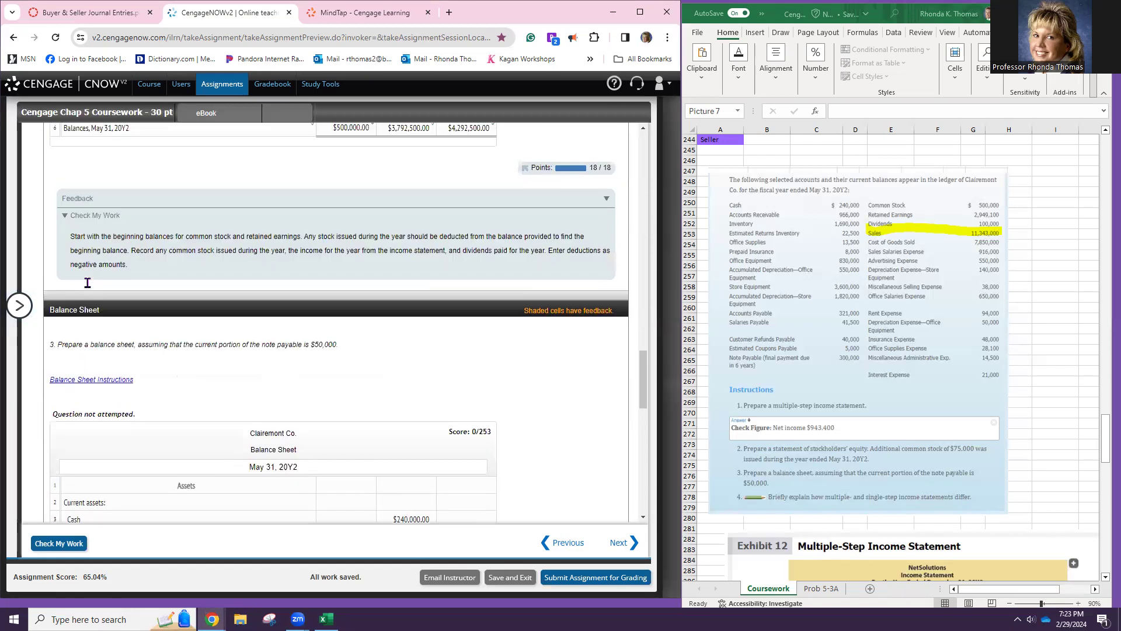
scroll(87, 283, "up", 7)
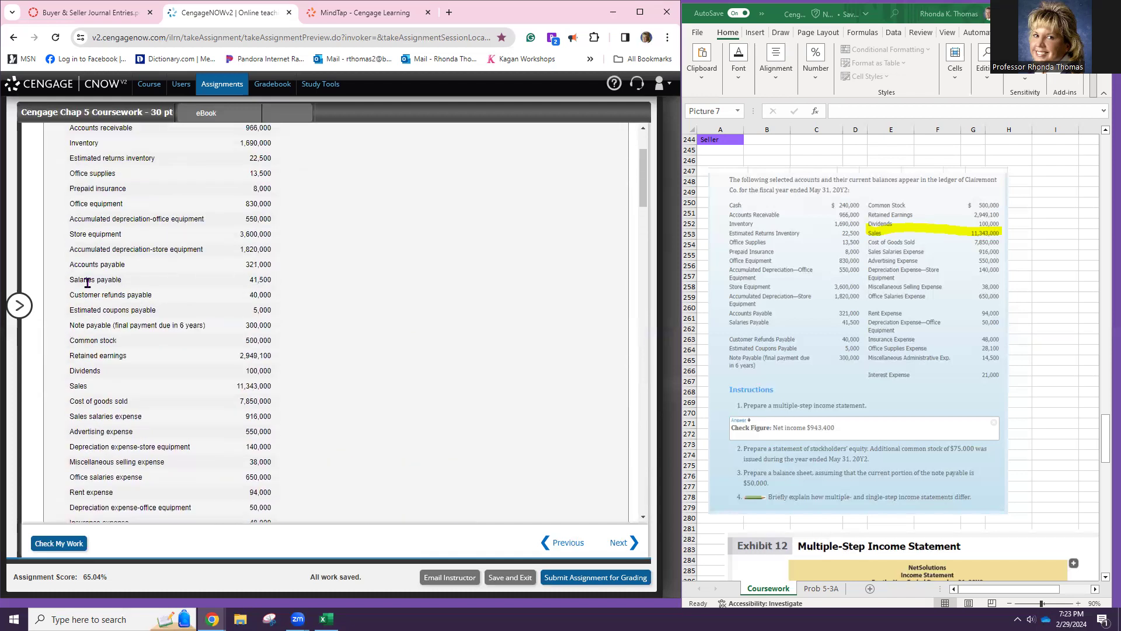
triple_click(127, 221)
key("ctrl+c")
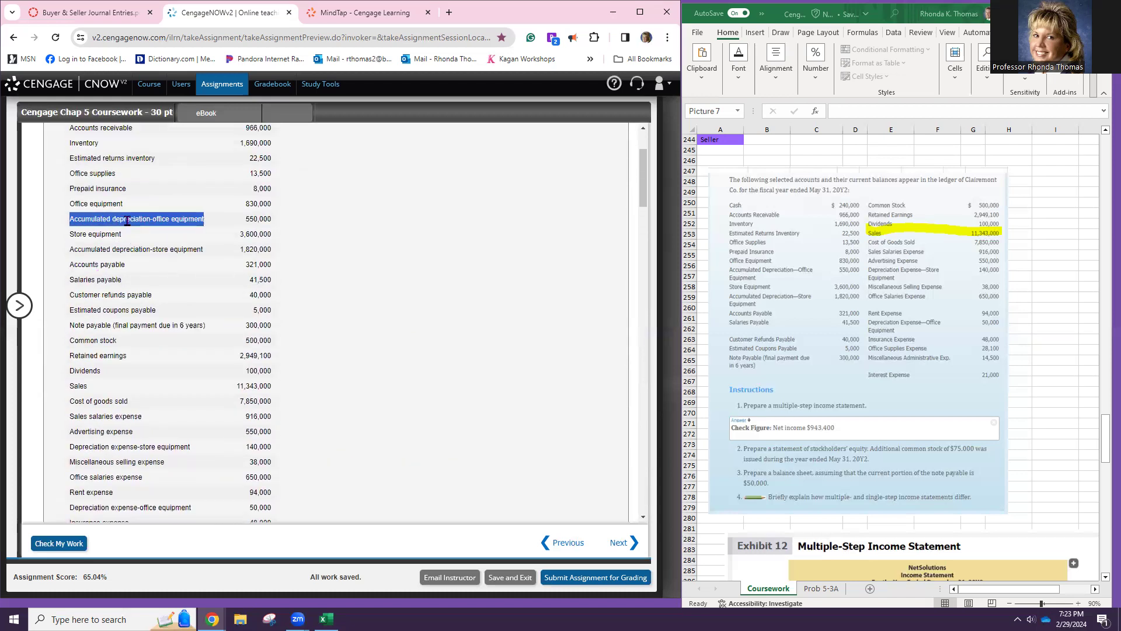
scroll(188, 268, "down", 20)
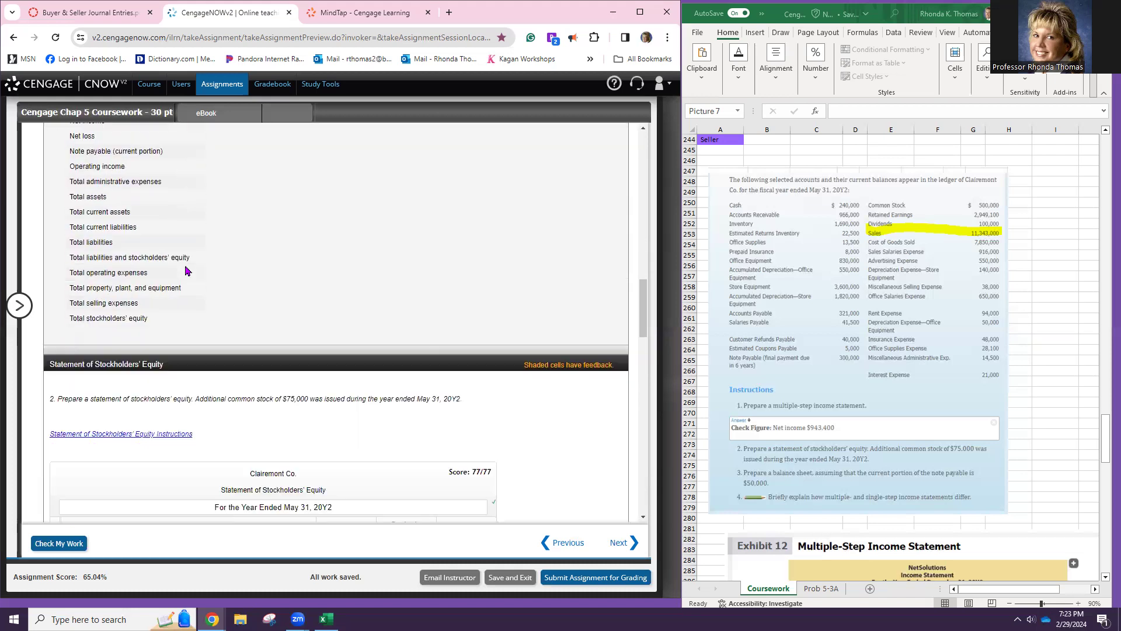
scroll(185, 263, "down", 6)
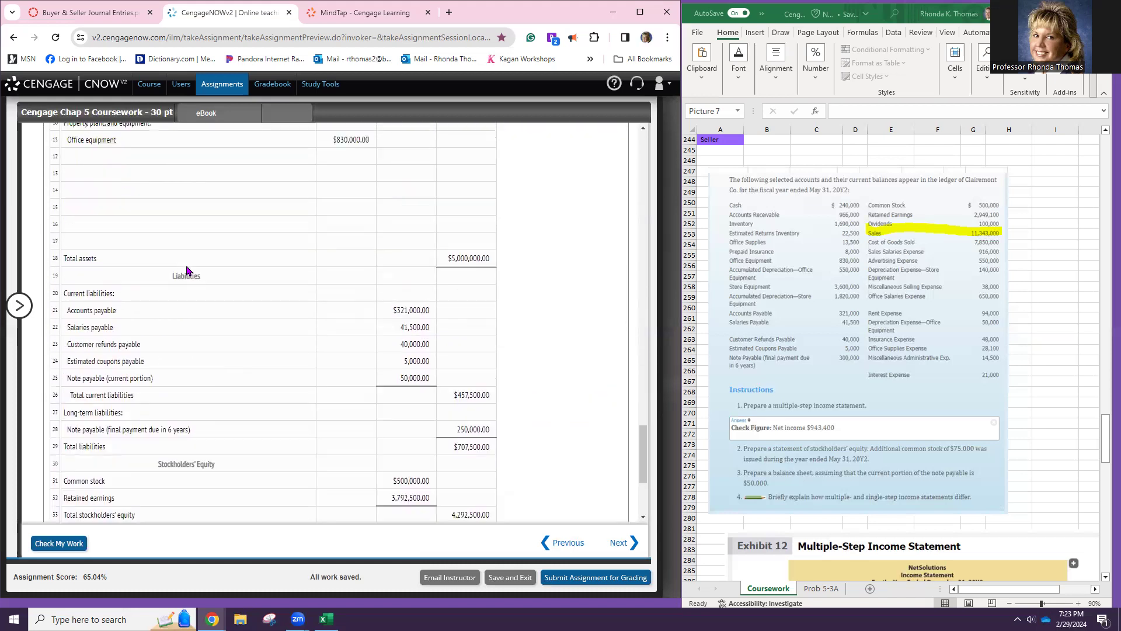
left_click(181, 257)
key("ctrl+v")
left_click(366, 252)
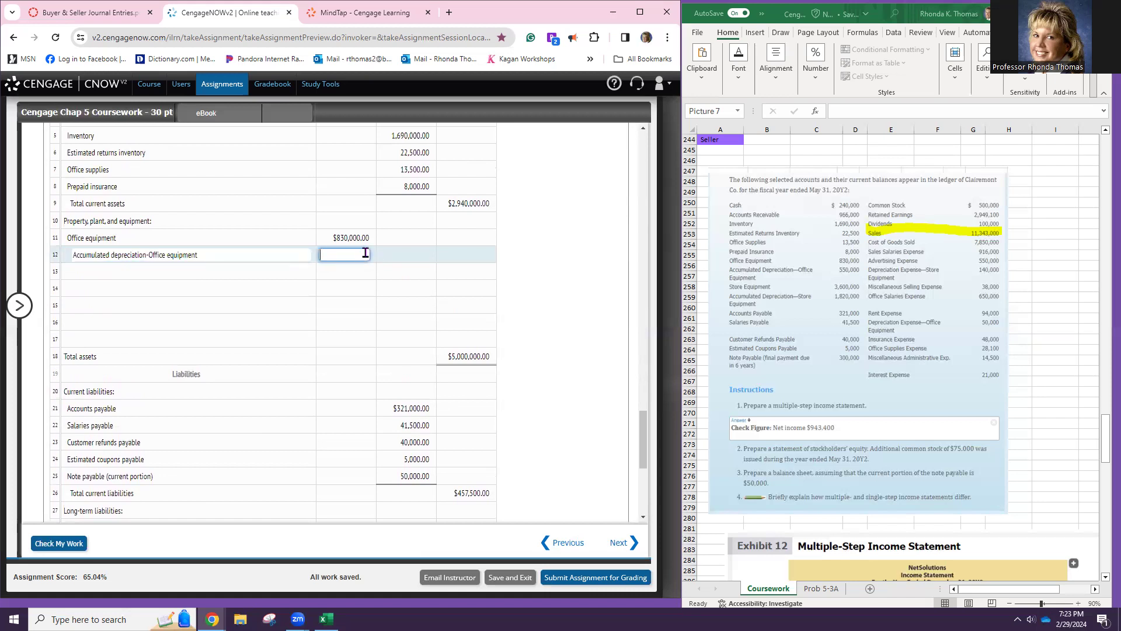
type("550,000")
key("Tab")
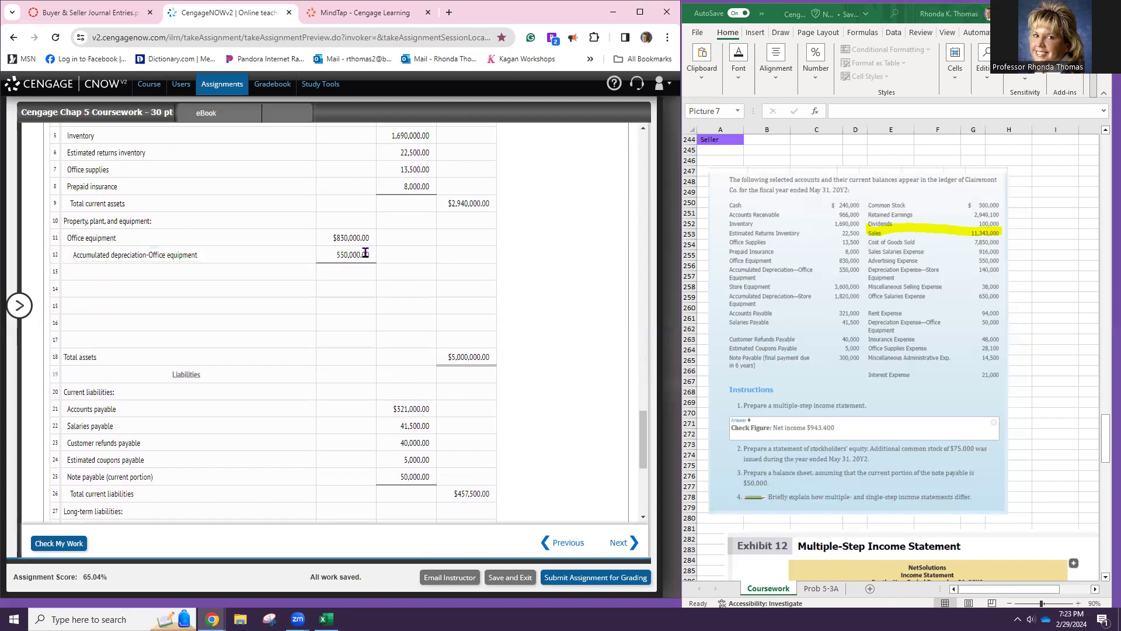
left_click(121, 271)
scroll(126, 274, "up", 8)
scroll(133, 275, "up", 10)
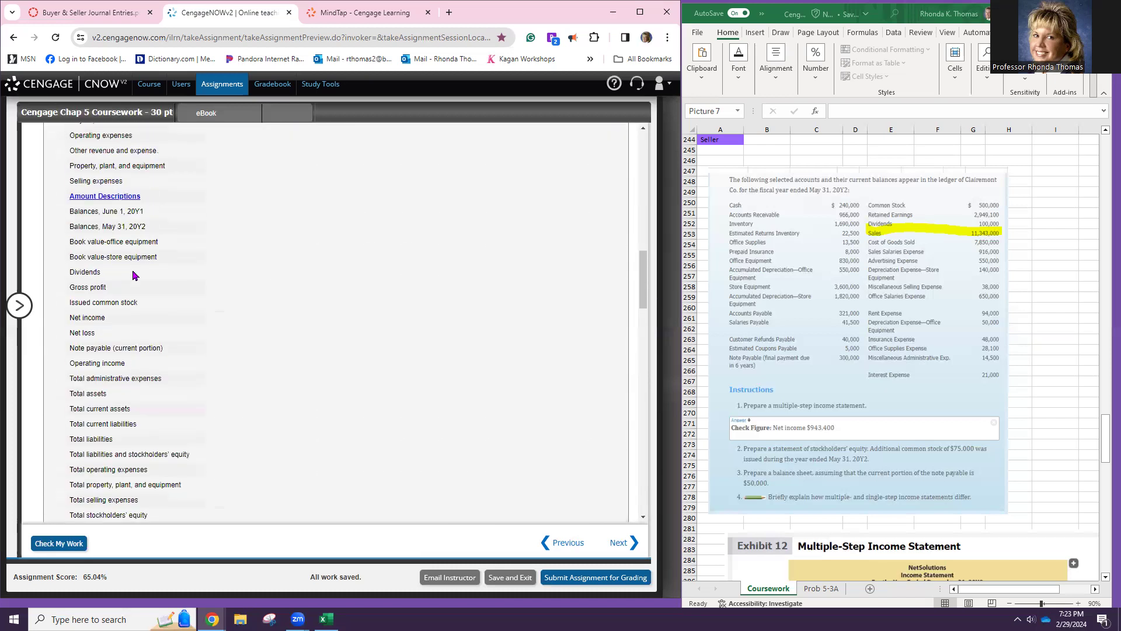
- Add Book value-office equipment of $280,000 in row 13's middle column
triple_click(110, 241)
key("ctrl+c")
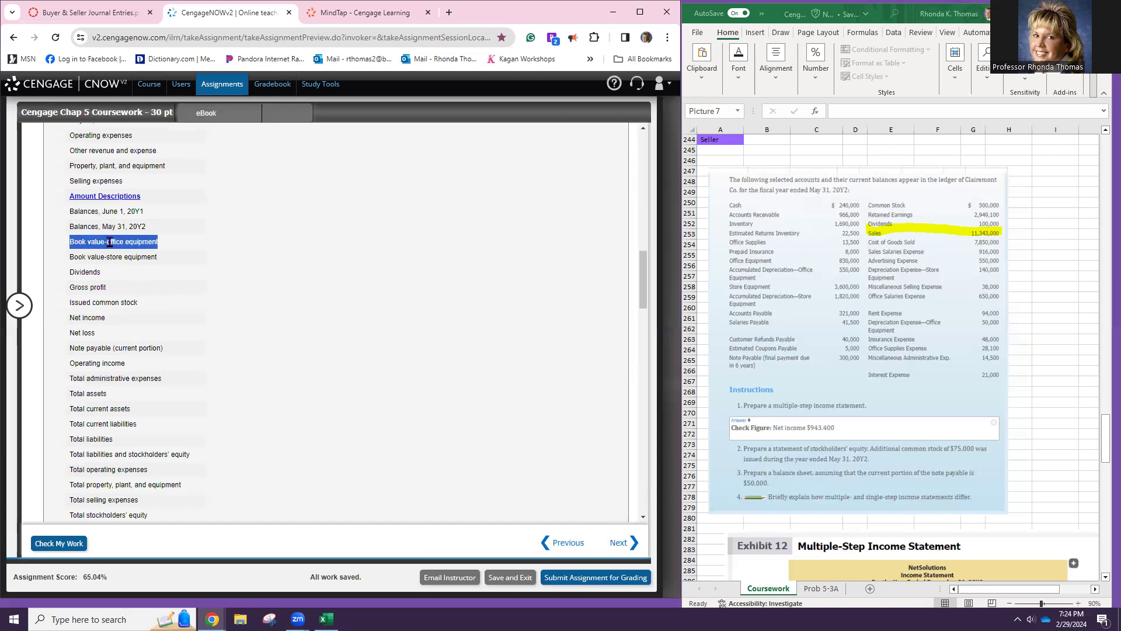
scroll(110, 241, "down", 20)
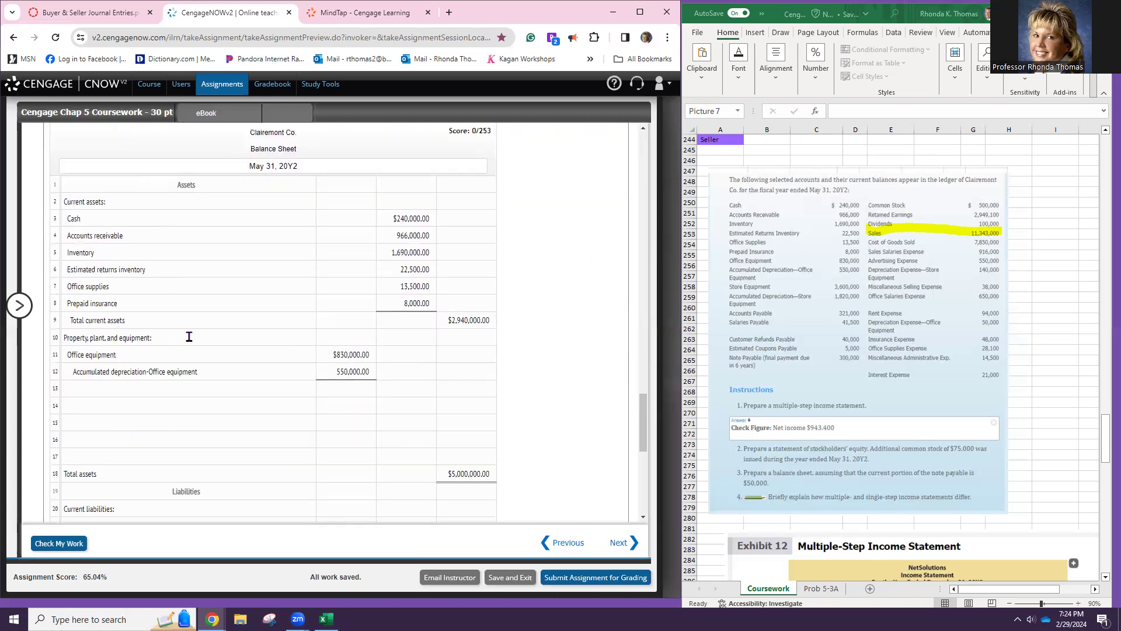
left_click(207, 389)
key("ctrl+v")
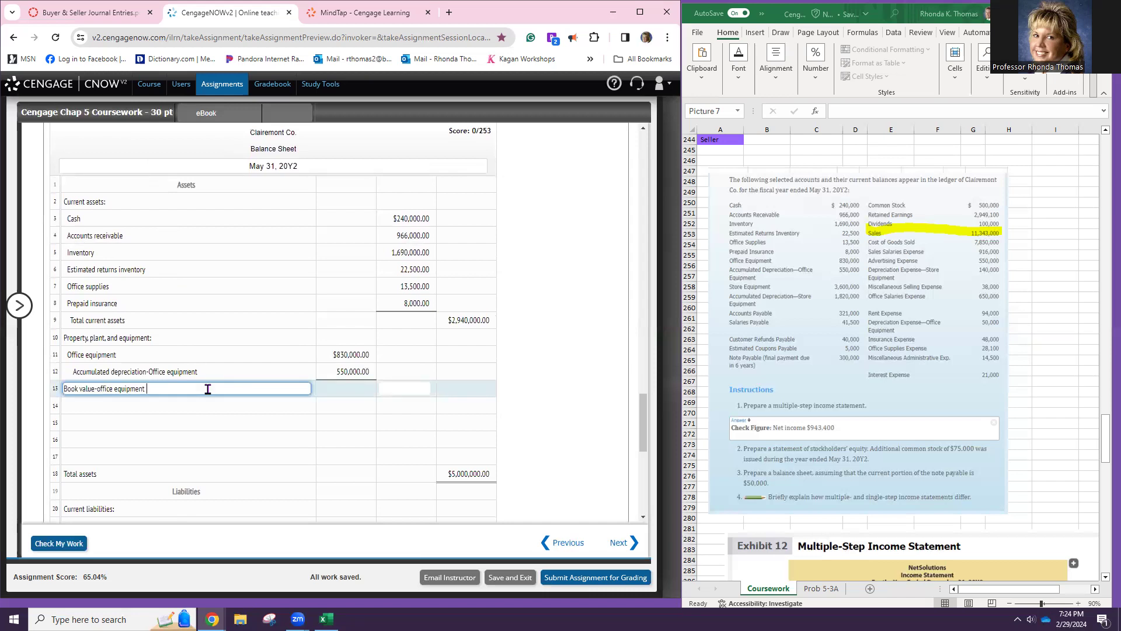
left_click(404, 388)
type("280000")
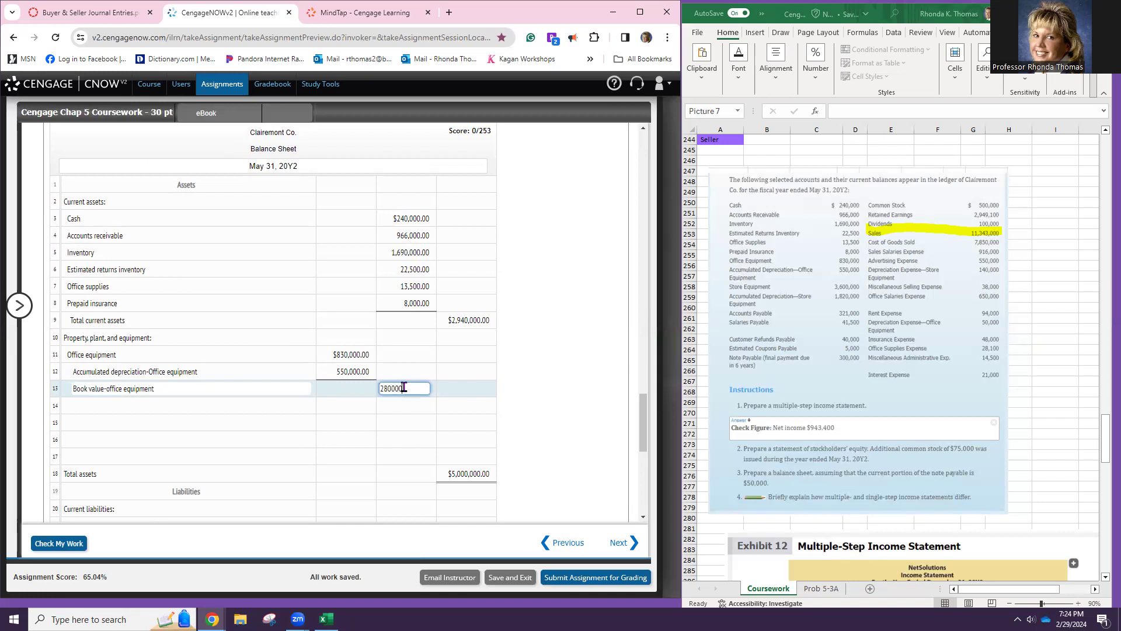
key("Return")
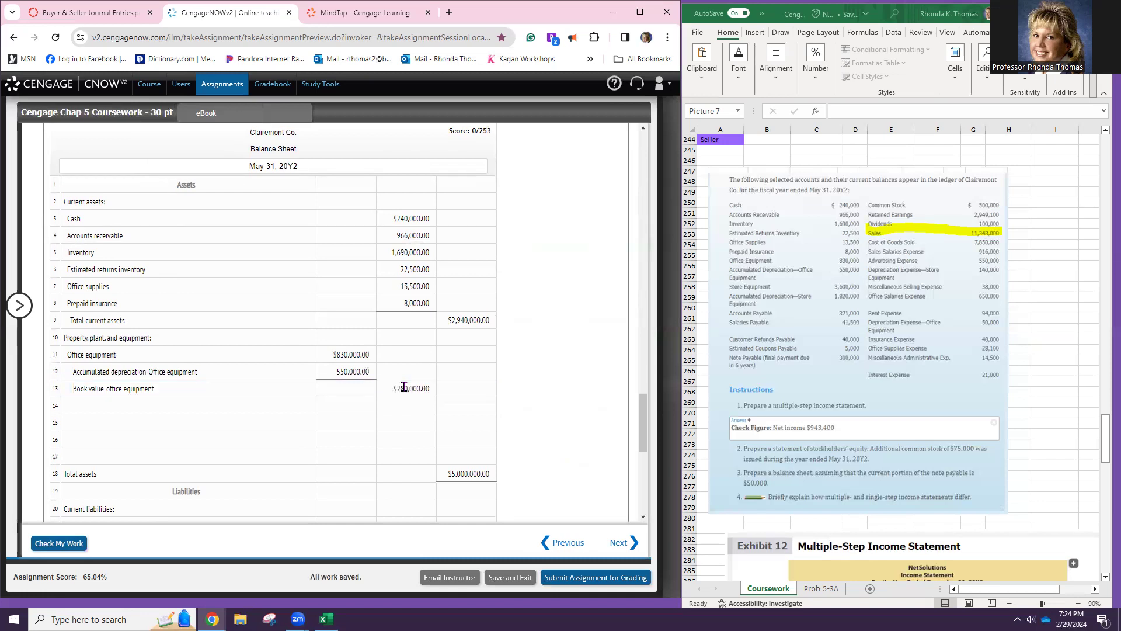
- Enter Store equipment with $3,600,000 in row 14
left_click(253, 405)
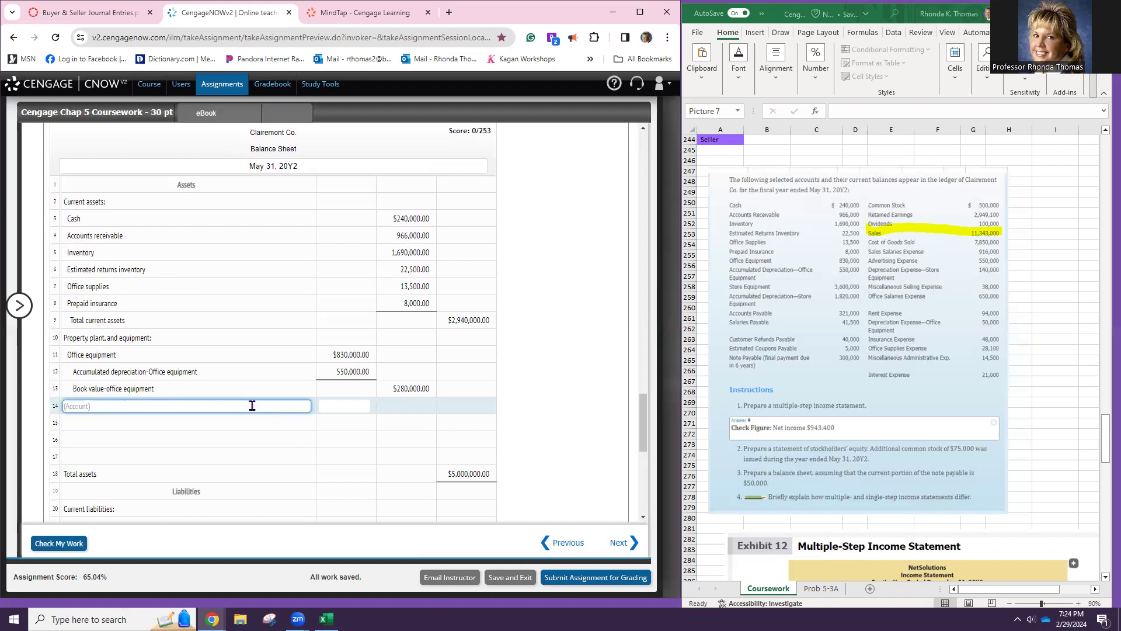
type("Store Equipment")
key("Tab")
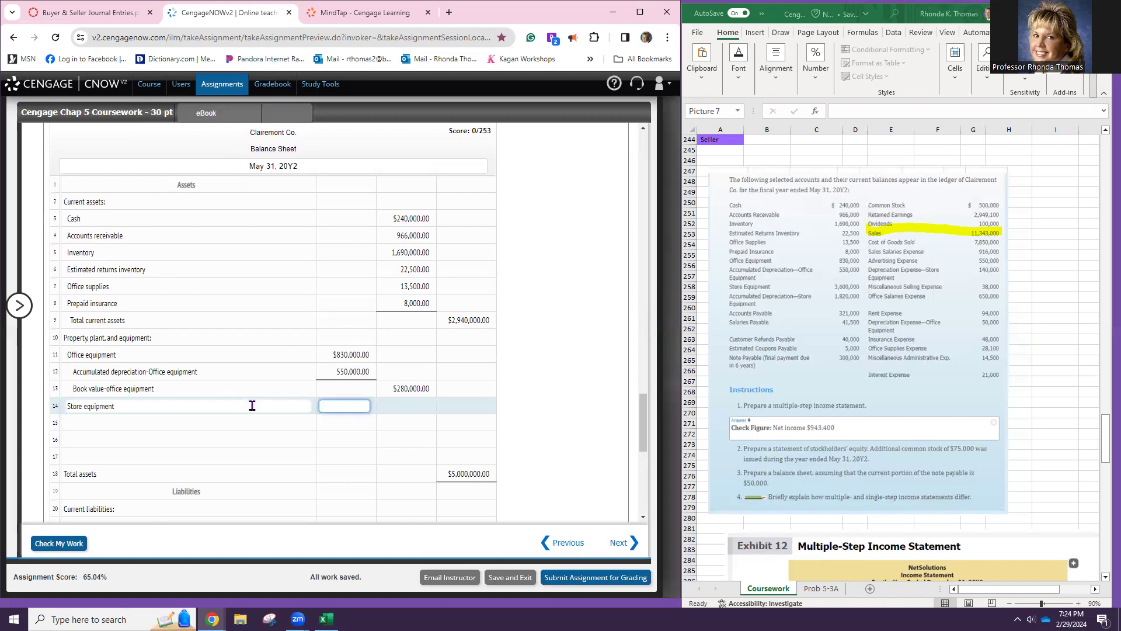
type("3600")
type("00")
key("Return")
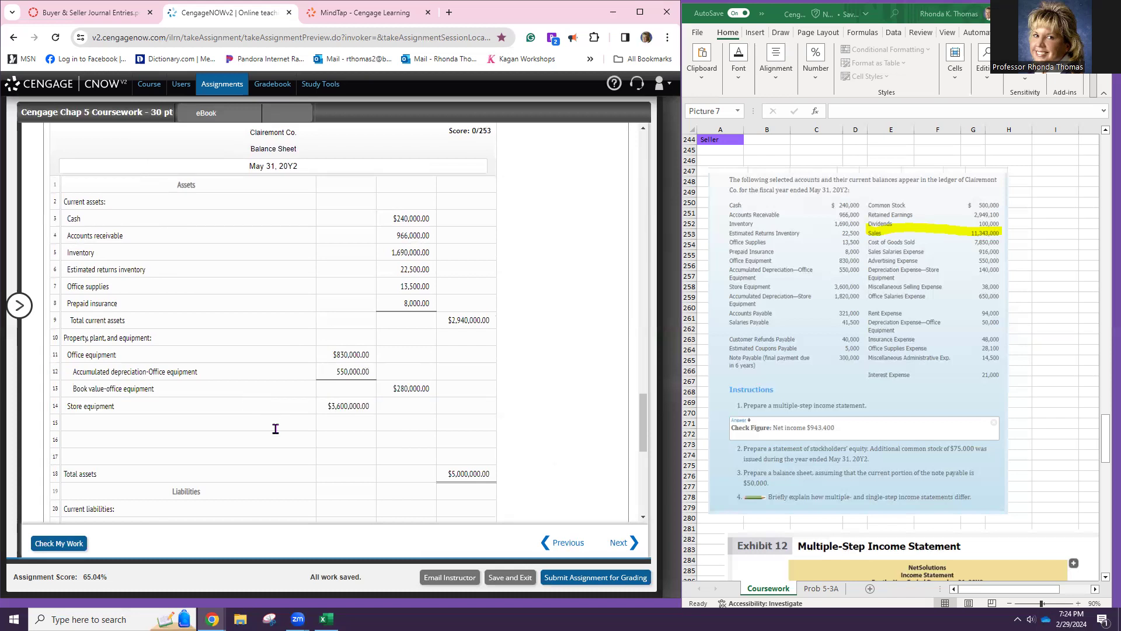
left_click(234, 426)
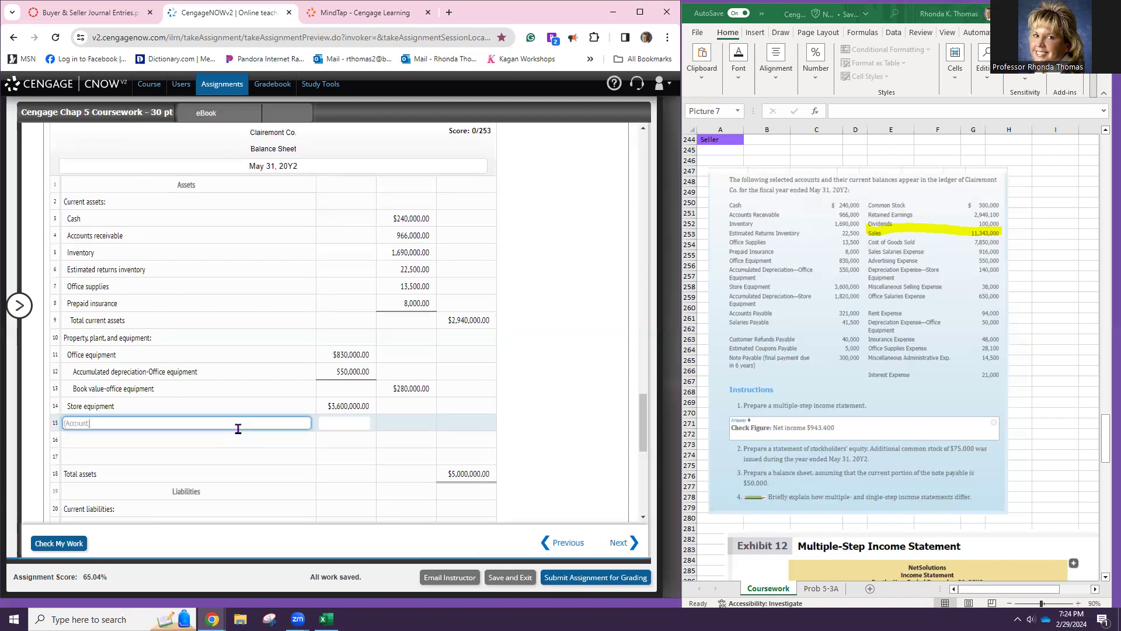
scroll(238, 429, "up", 3)
scroll(238, 429, "down", 4)
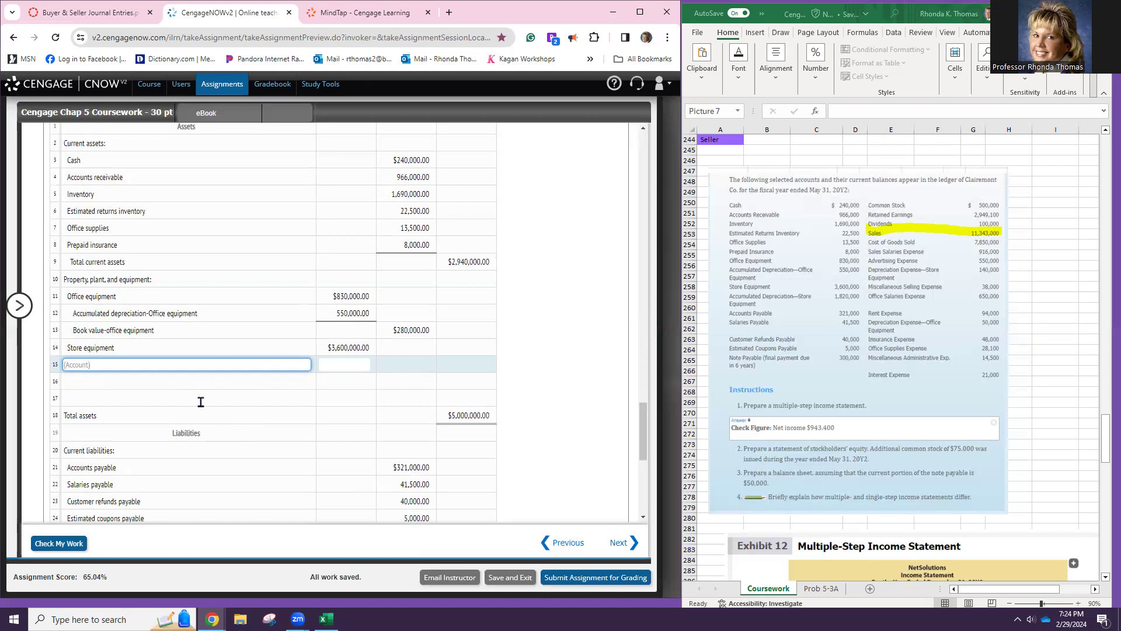
- Add Accumulated depreciation-store equipment of 1,820,000 as row 15
scroll(200, 401, "down", 15)
scroll(200, 401, "up", 4)
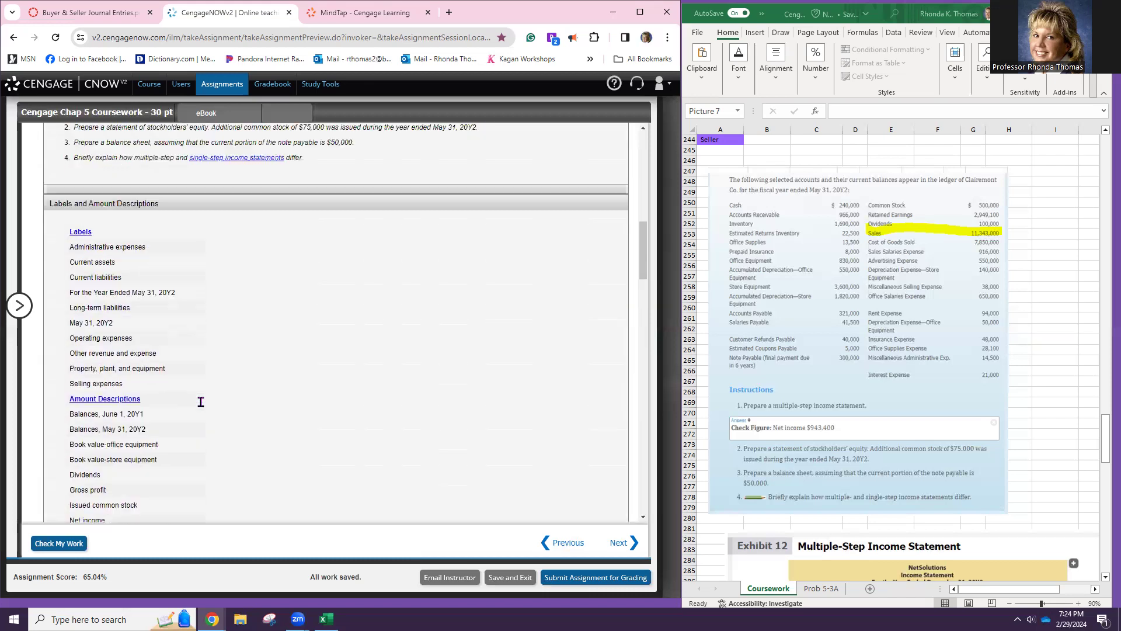
scroll(201, 401, "down", 4)
scroll(200, 401, "down", 2)
scroll(191, 400, "up", 6)
scroll(189, 401, "up", 6)
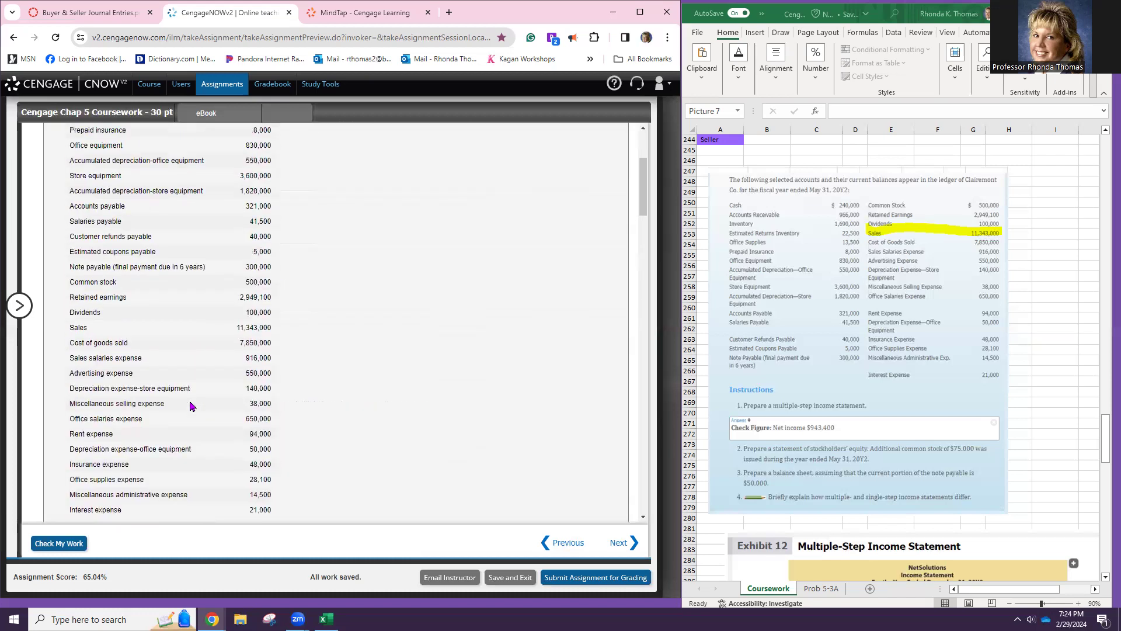
triple_click(125, 191)
key("ctrl+c")
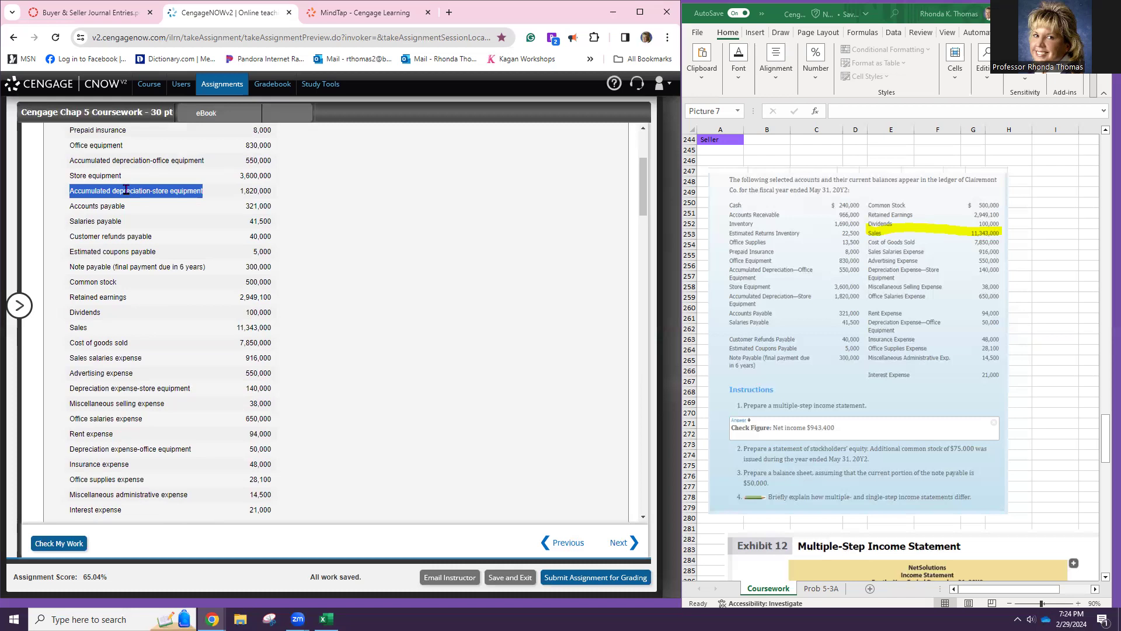
scroll(126, 191, "down", 15)
scroll(185, 270, "down", 10)
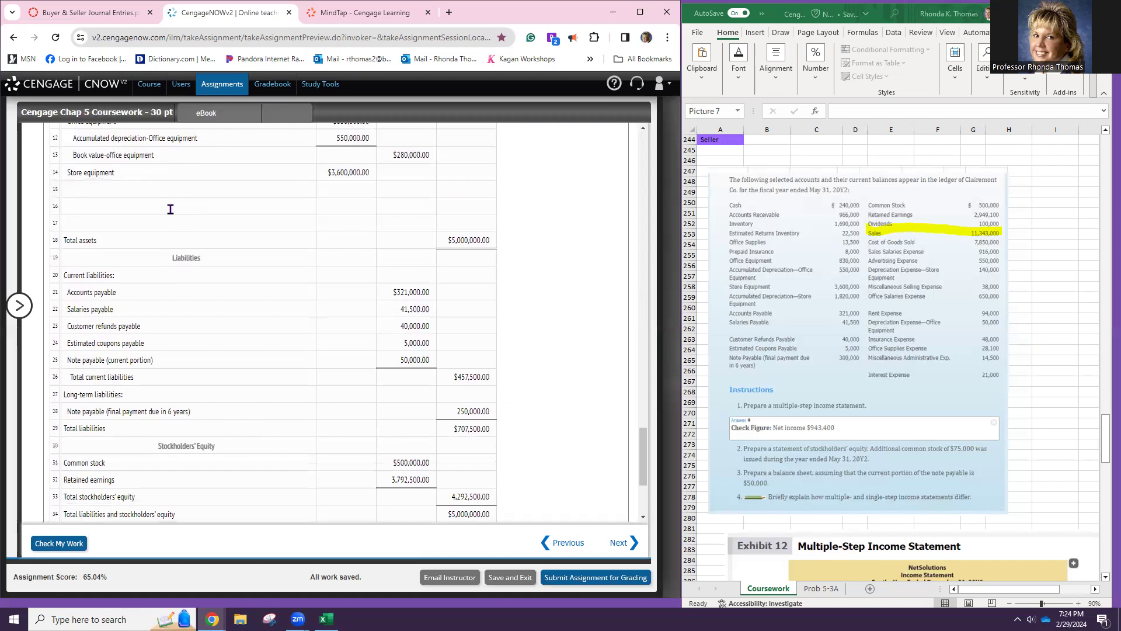
left_click(172, 190)
key("ctrl+v")
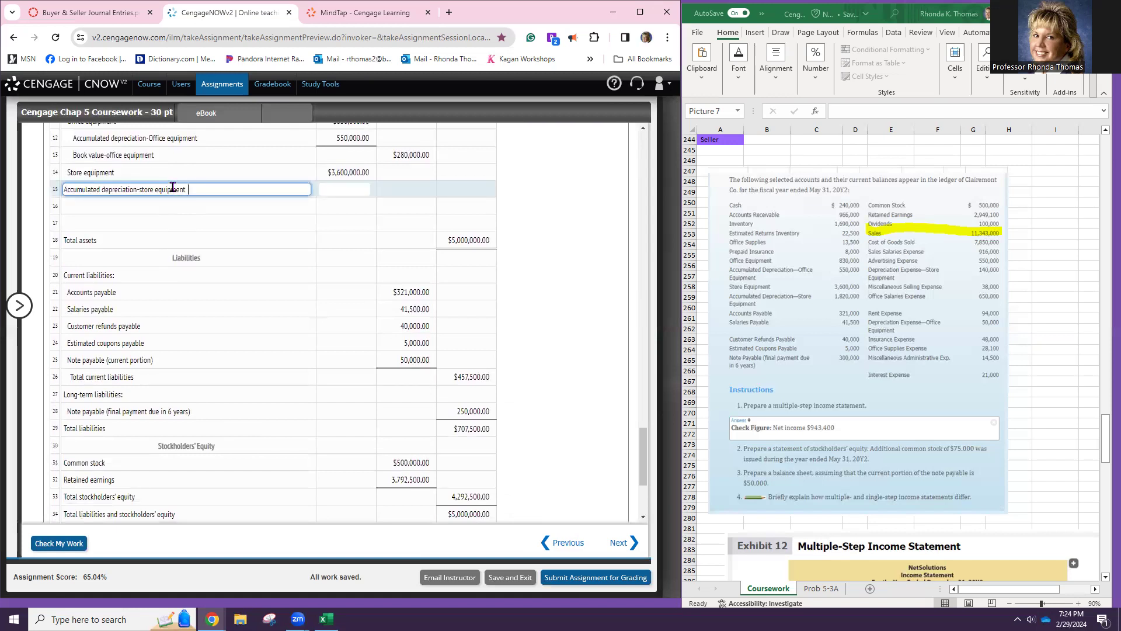
left_click(331, 184)
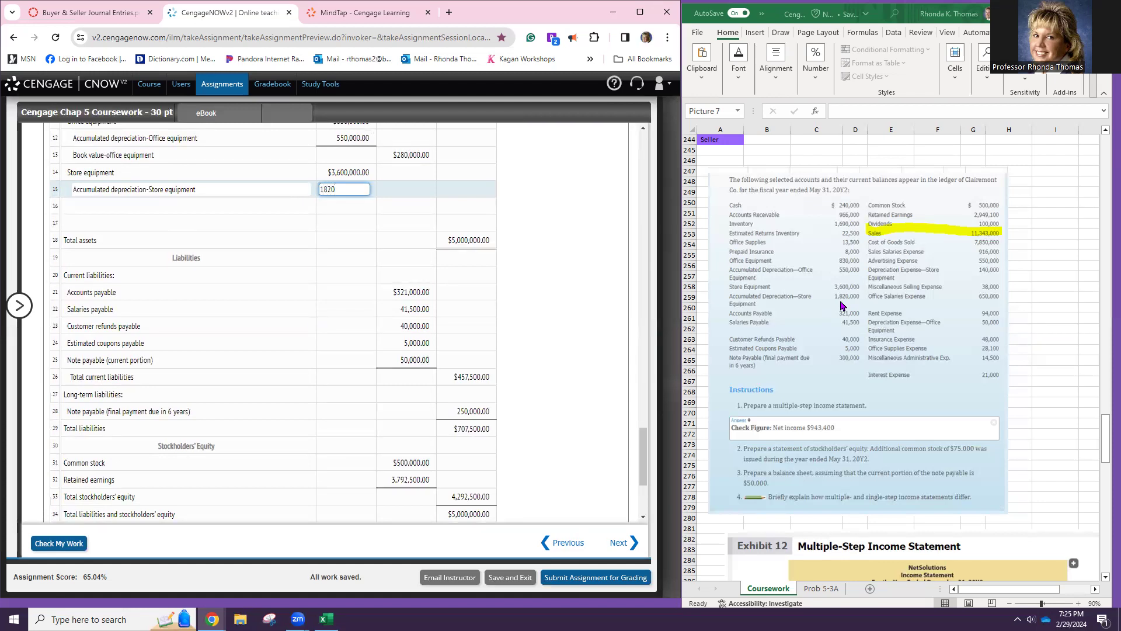
key("Return")
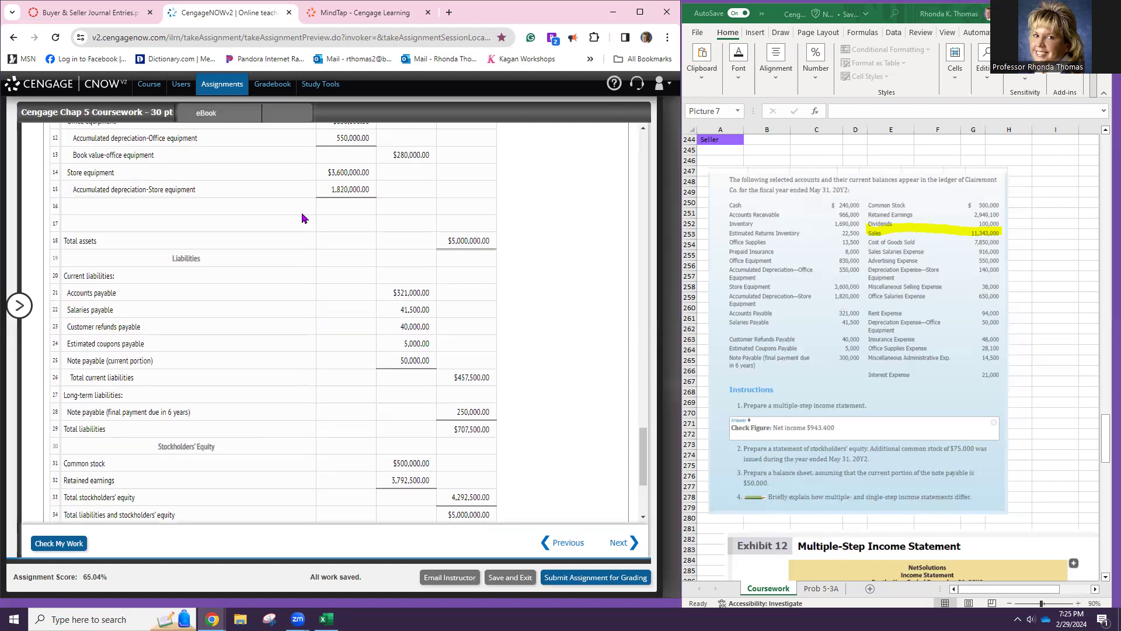
- Add Book value-store equipment of 1,780,000 as row 16
left_click(155, 206)
scroll(244, 200, "up", 20)
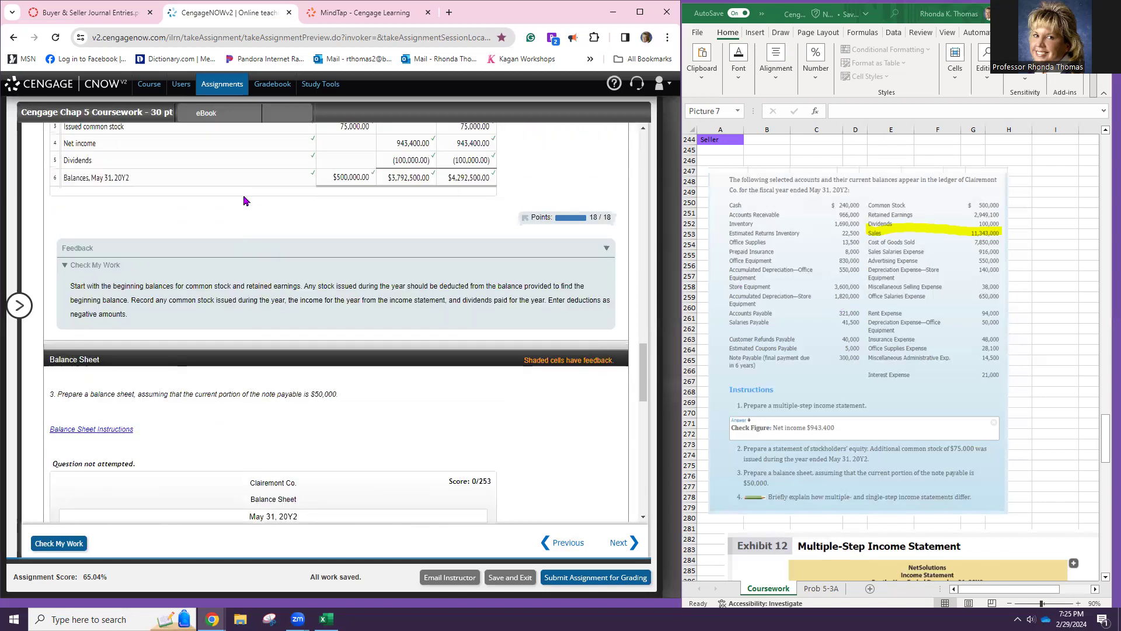
scroll(244, 201, "up", 3)
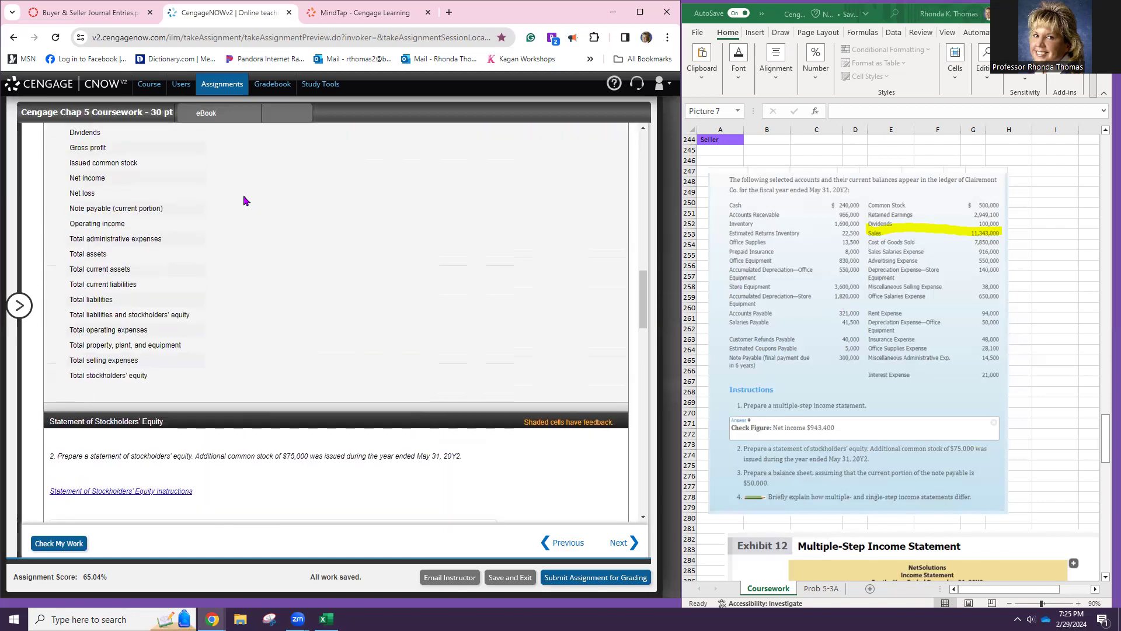
triple_click(120, 256)
key("ctrl+c")
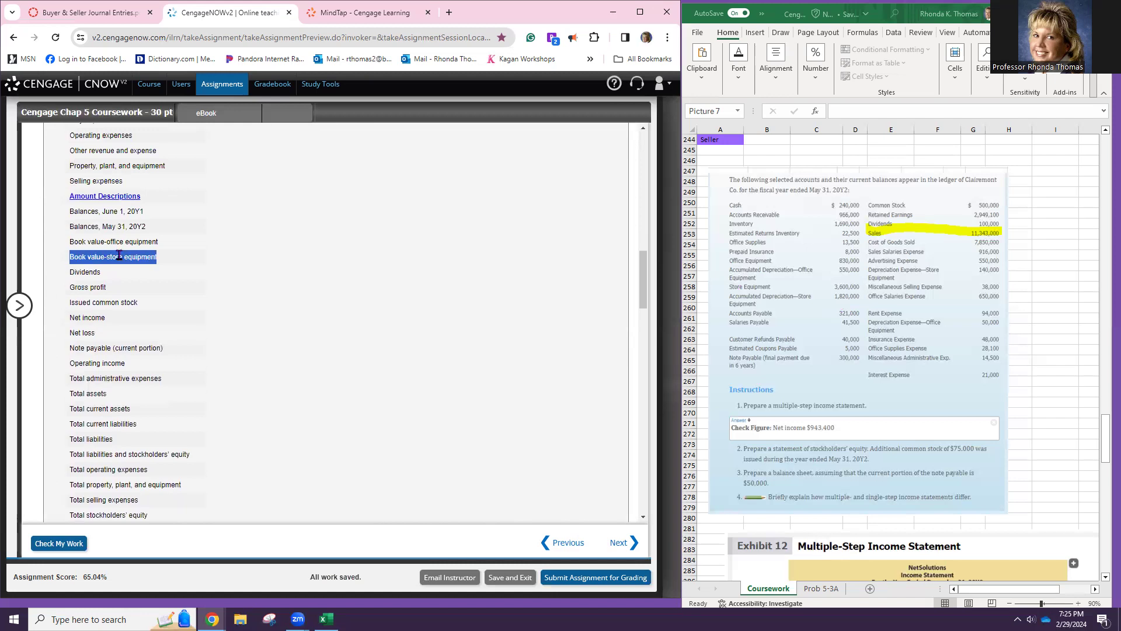
scroll(165, 295, "down", 20)
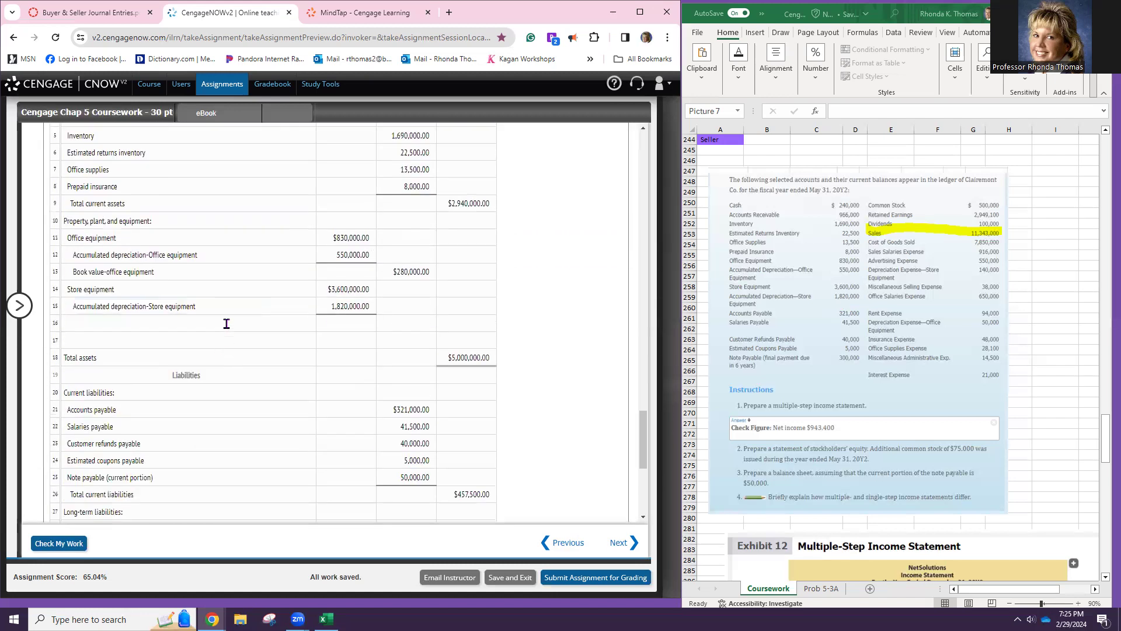
left_click(227, 323)
key("ctrl+v")
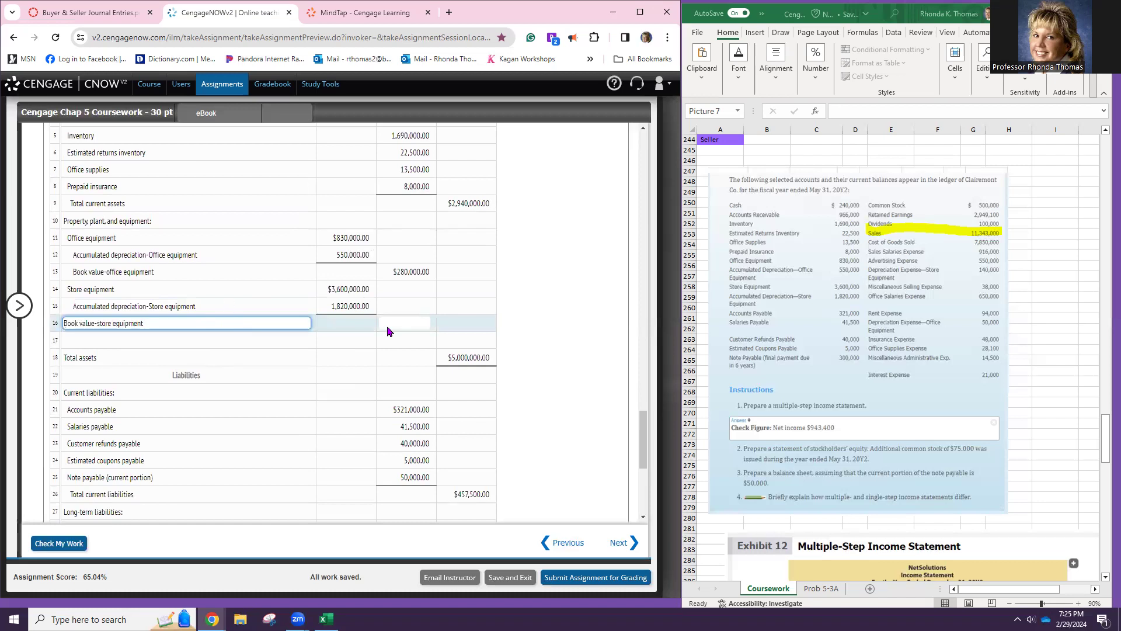
left_click(406, 323)
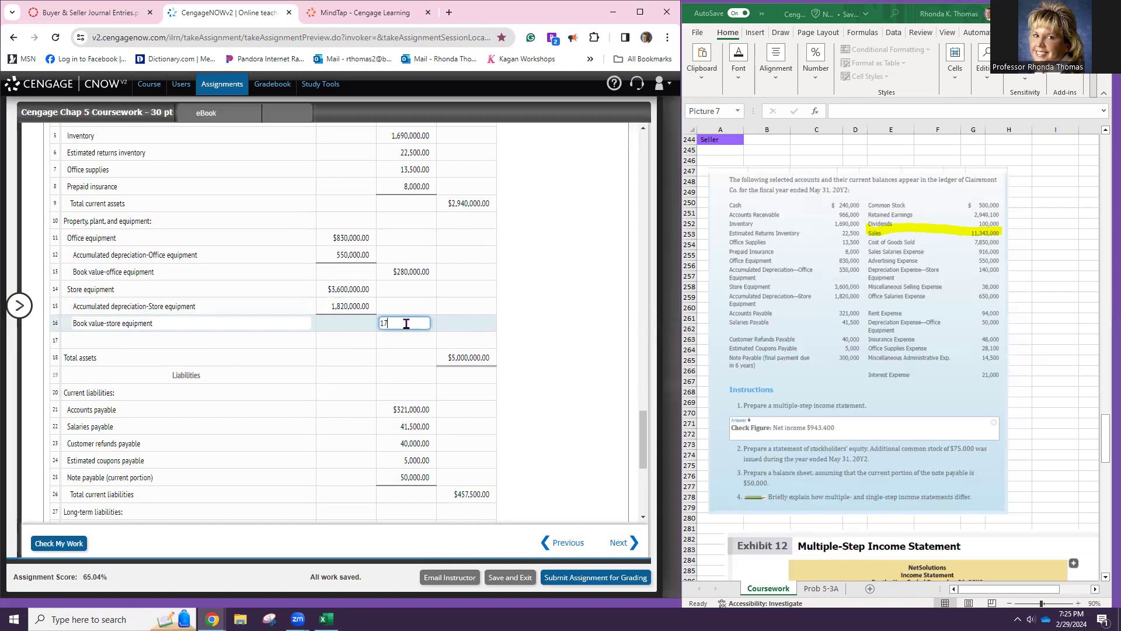
type("1,780,000")
key("Return")
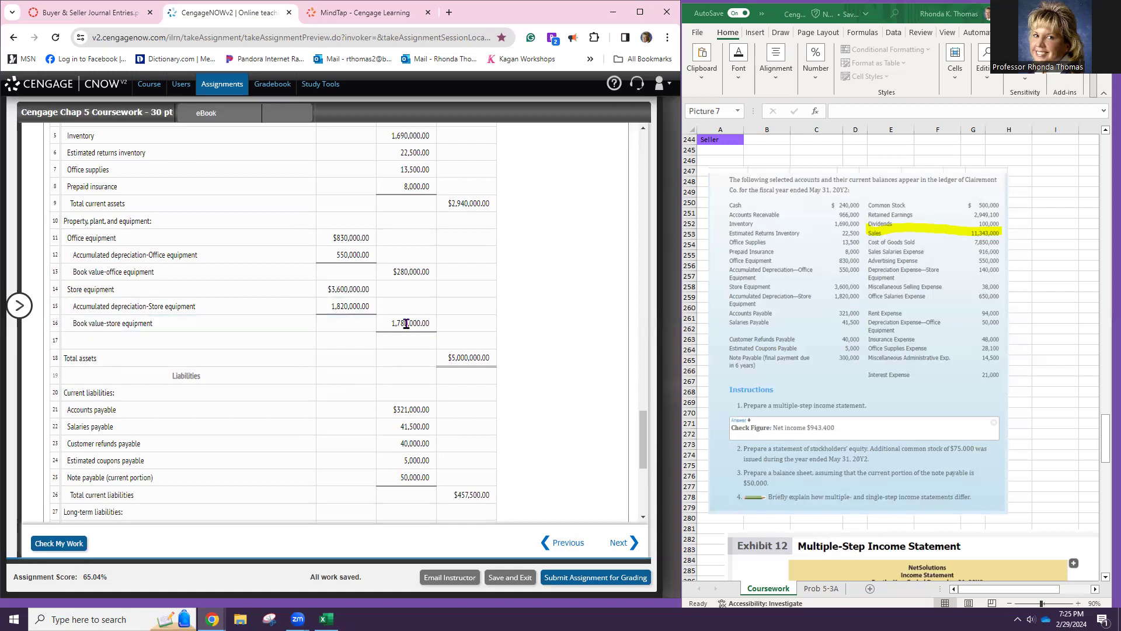
left_click(213, 339)
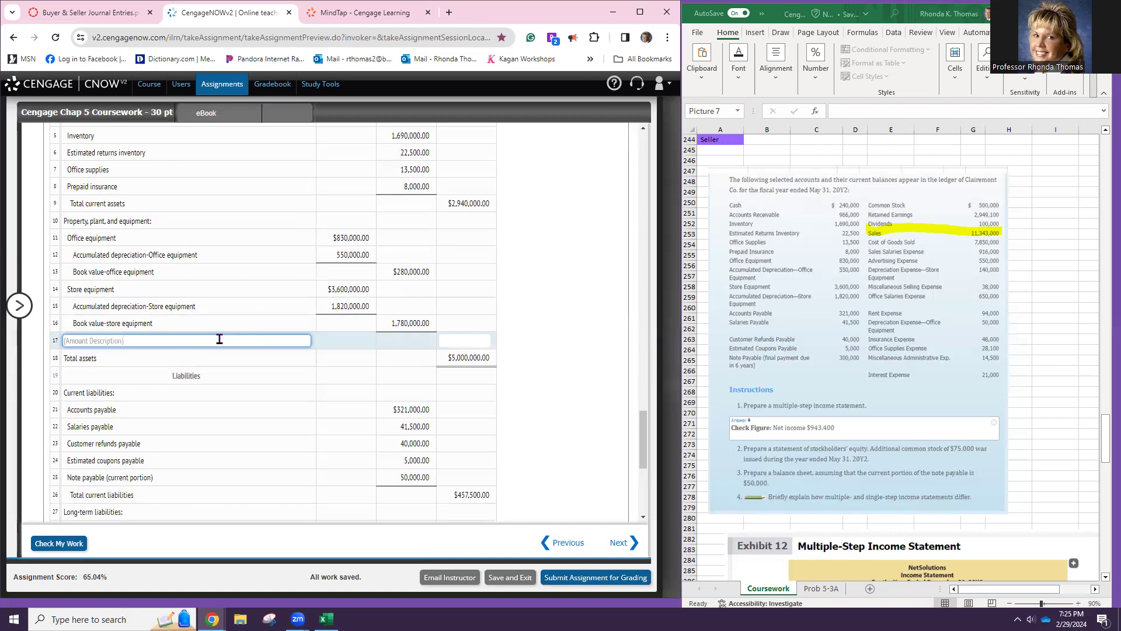
scroll(219, 339, "up", 15)
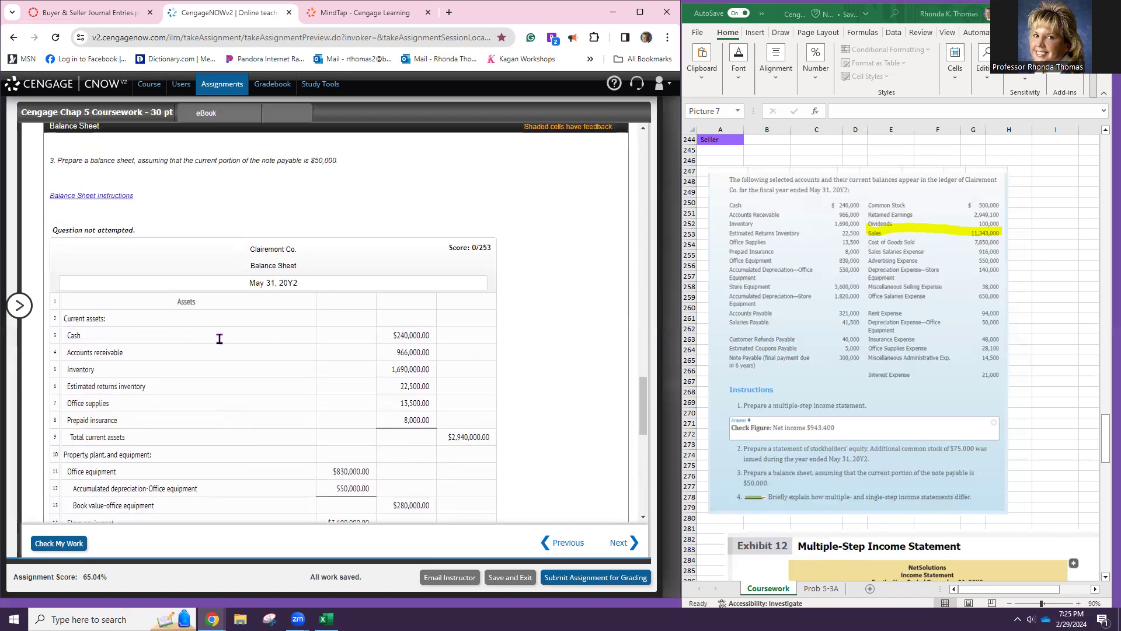
scroll(219, 338, "up", 10)
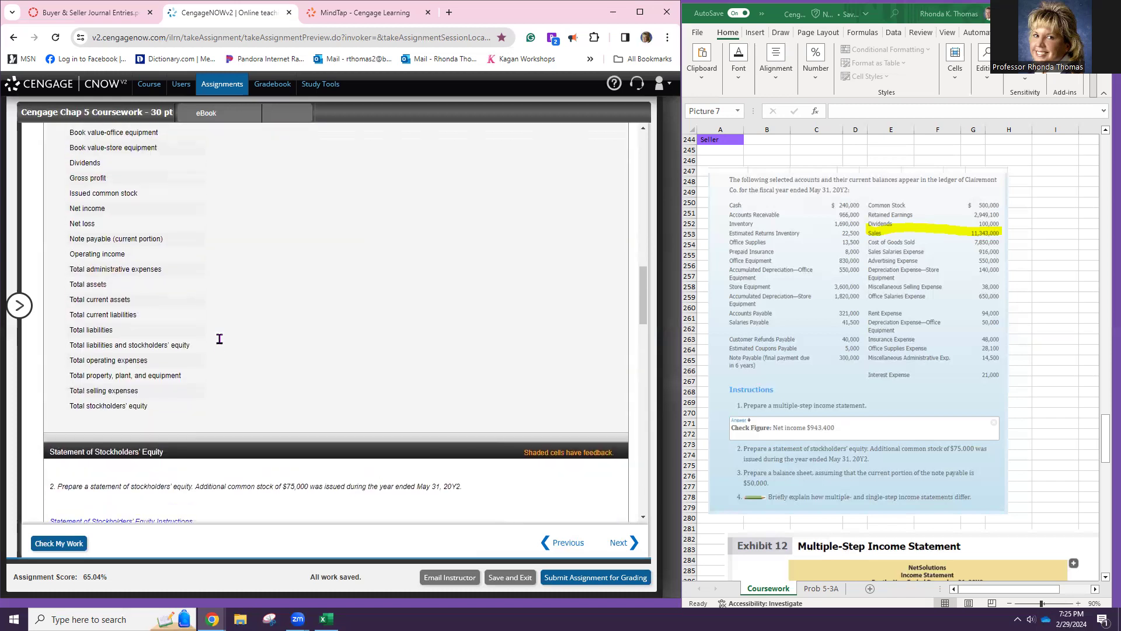
scroll(219, 339, "down", 5)
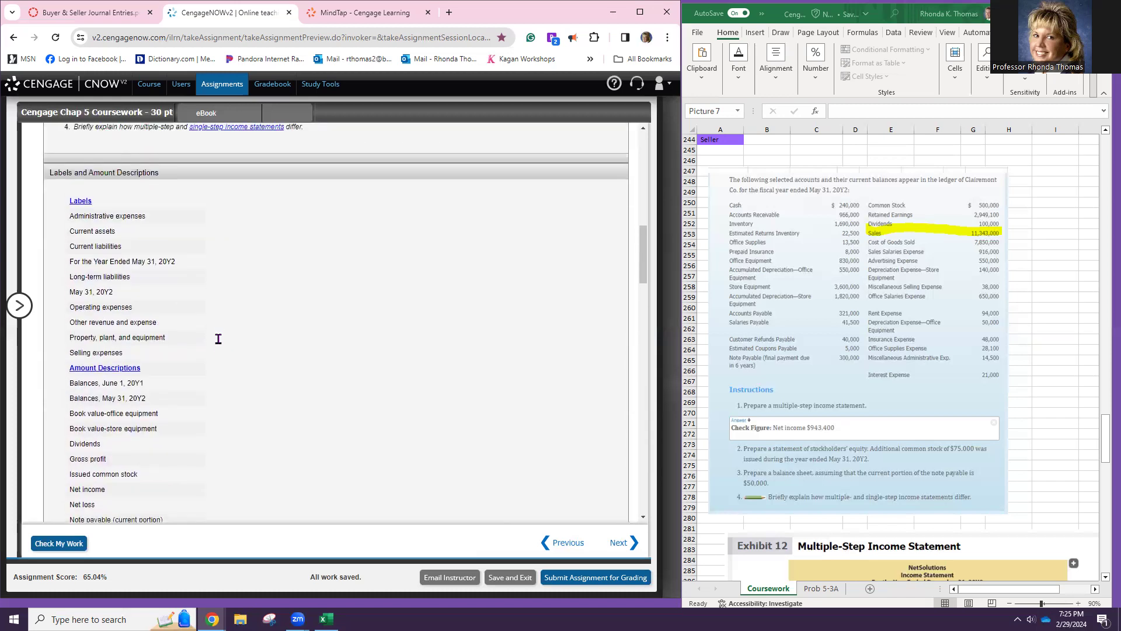
triple_click(153, 367)
key("ctrl+c")
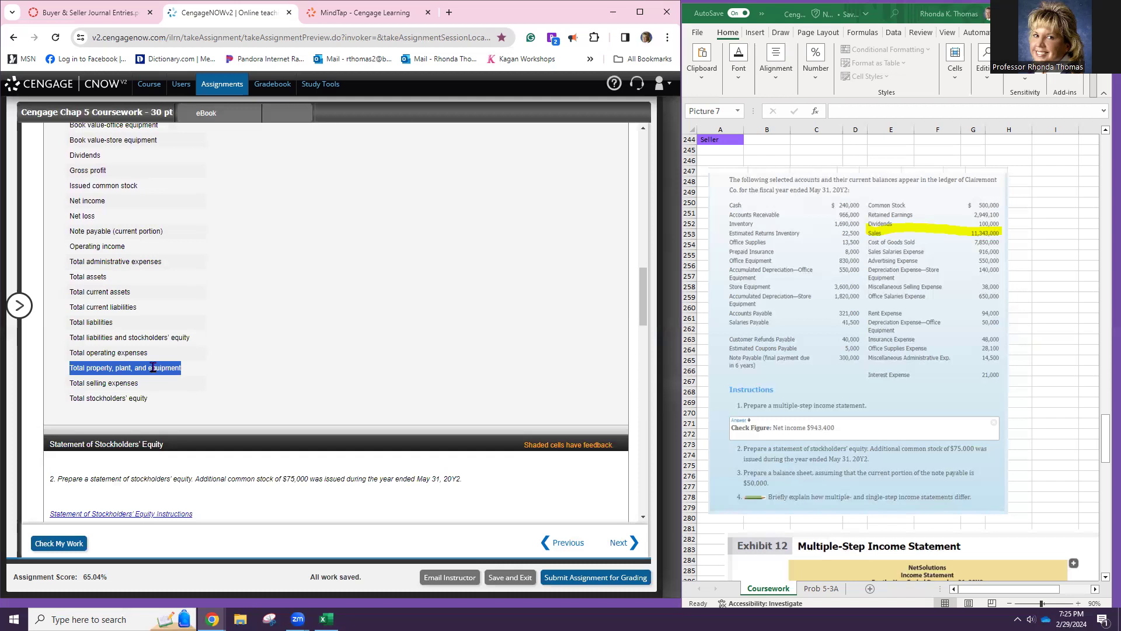
scroll(153, 366, "down", 15)
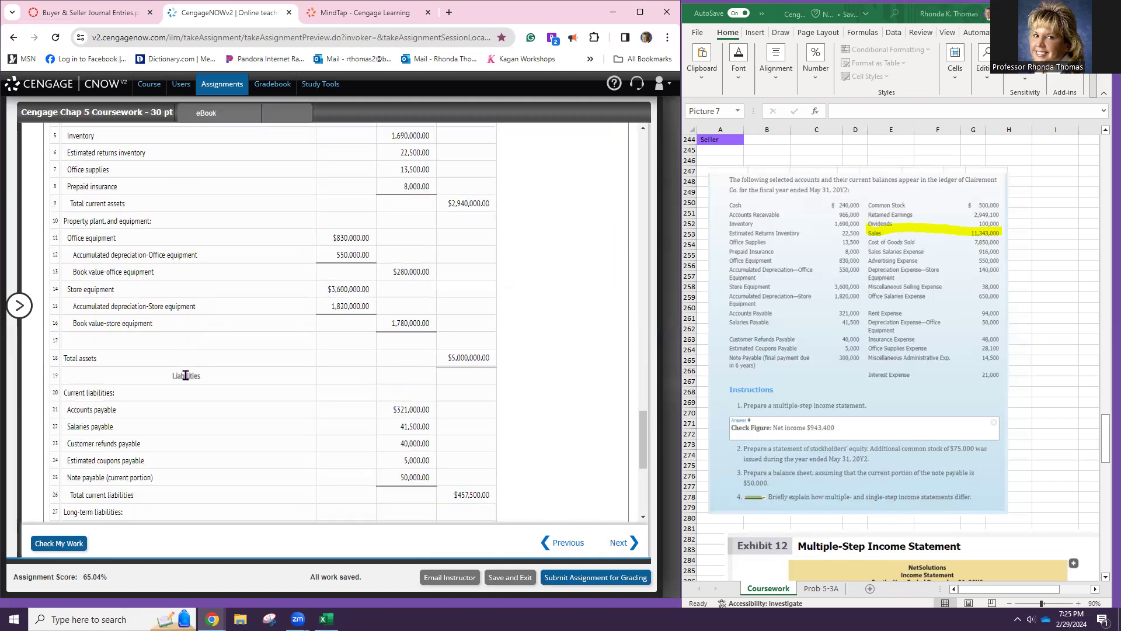
scroll(186, 376, "down", 4)
scroll(211, 281, "up", 2)
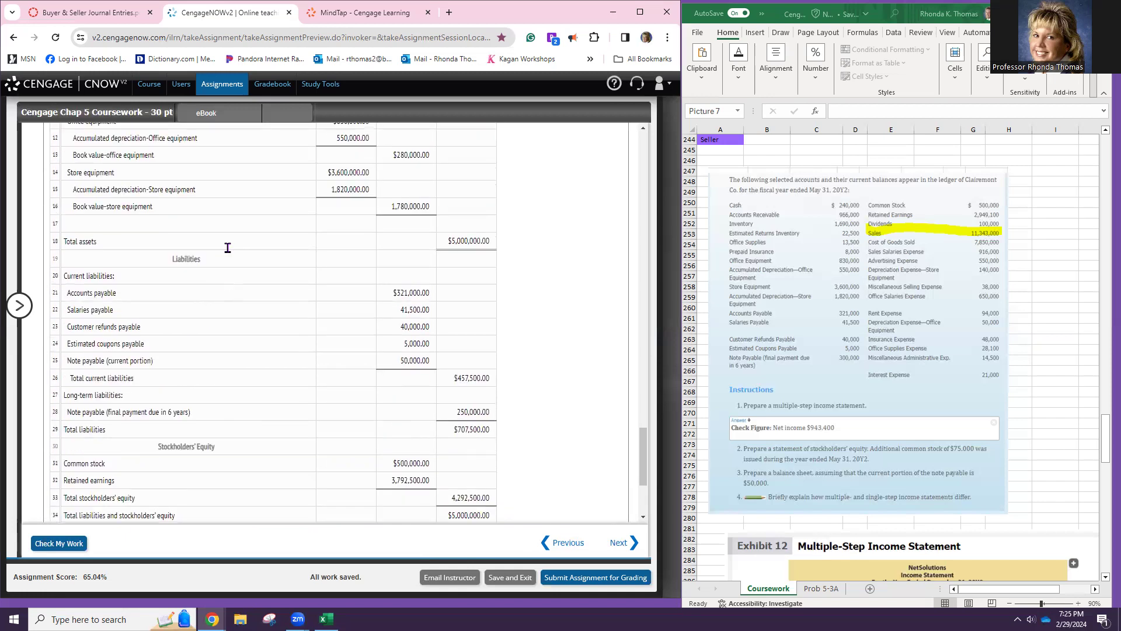
scroll(245, 288, "up", 3)
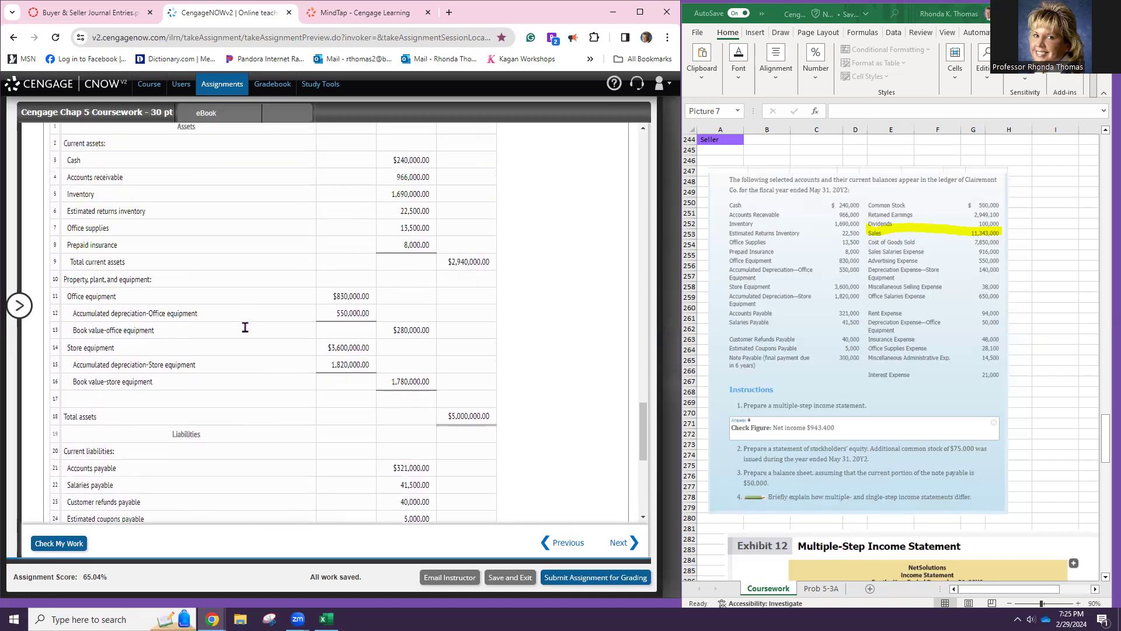
scroll(245, 330, "up", 2)
scroll(245, 330, "down", 1)
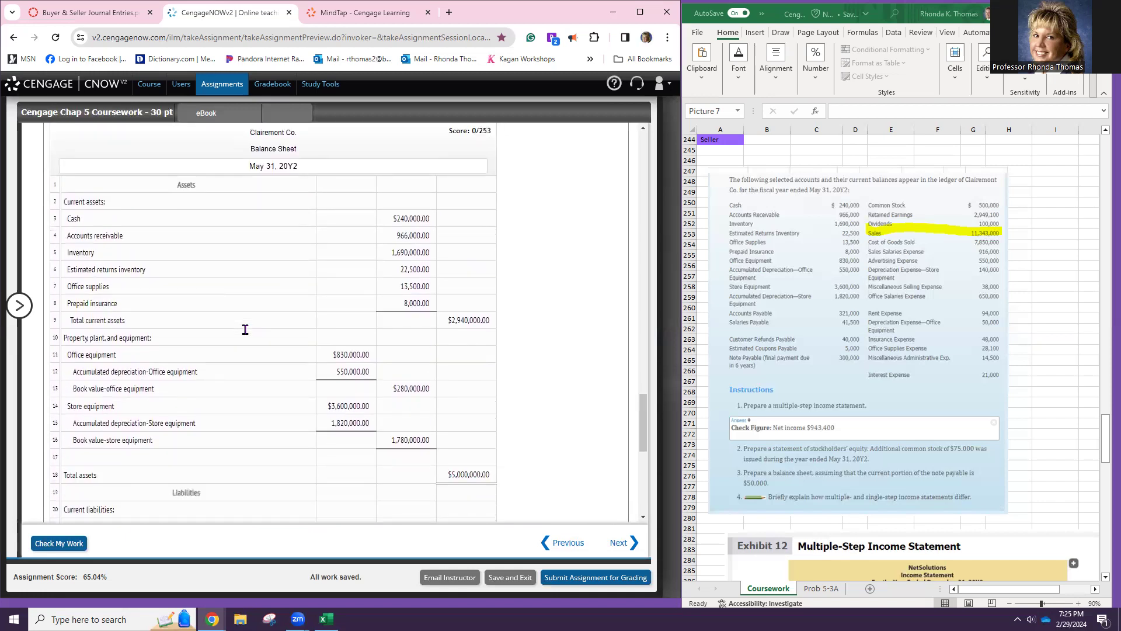
scroll(245, 330, "down", 3)
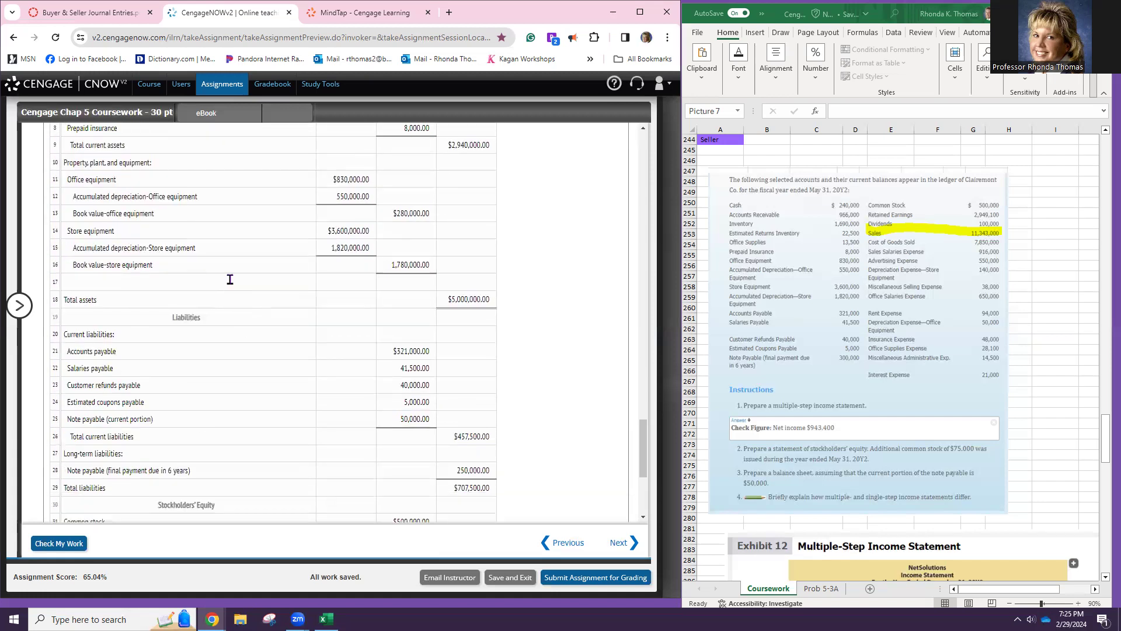
left_click(230, 279)
- Enter Total property, plant, and equipment of 2,060,000 in row 17's total column
key("ctrl+v")
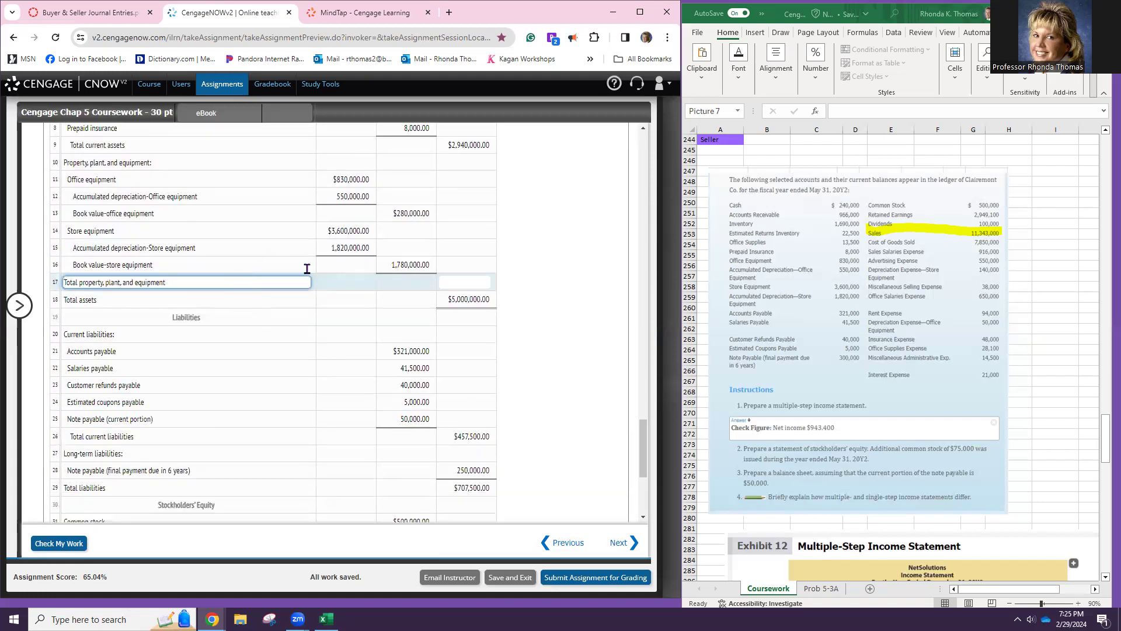
left_click(464, 283)
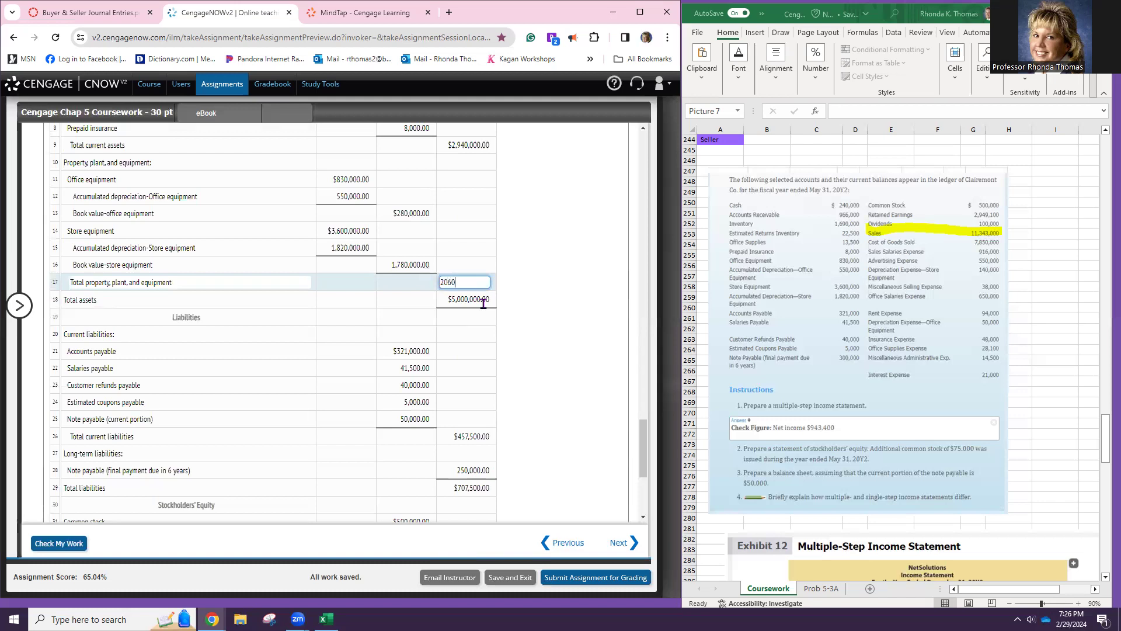
left_click(484, 304)
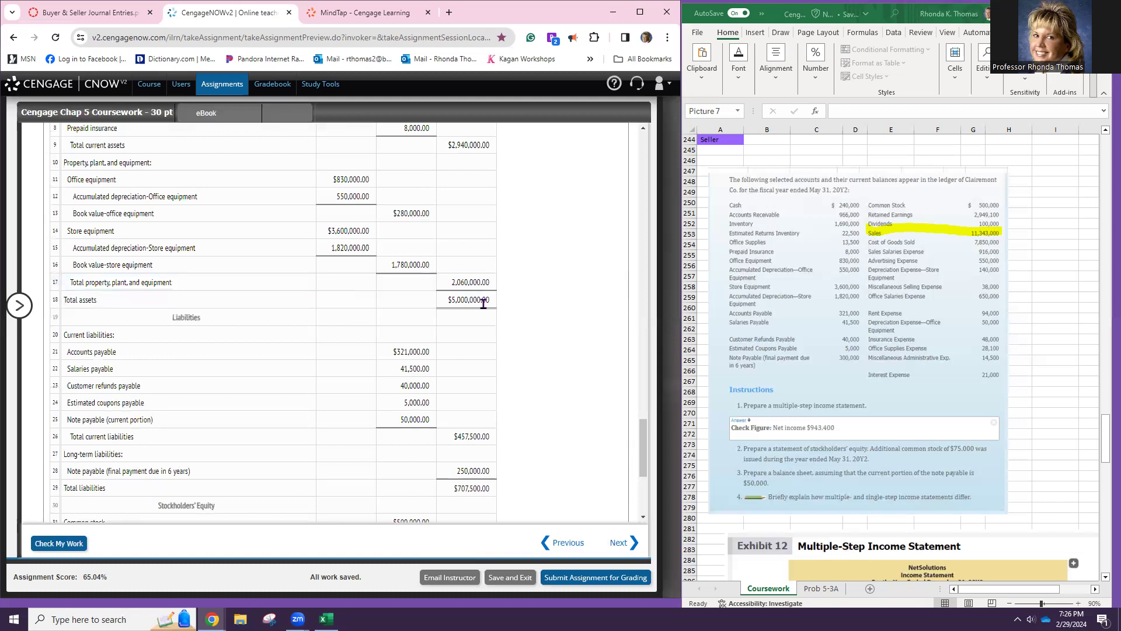
- Commit the Total assets, Total current liabilities and Total liabilities amounts
scroll(496, 260, "up", 2)
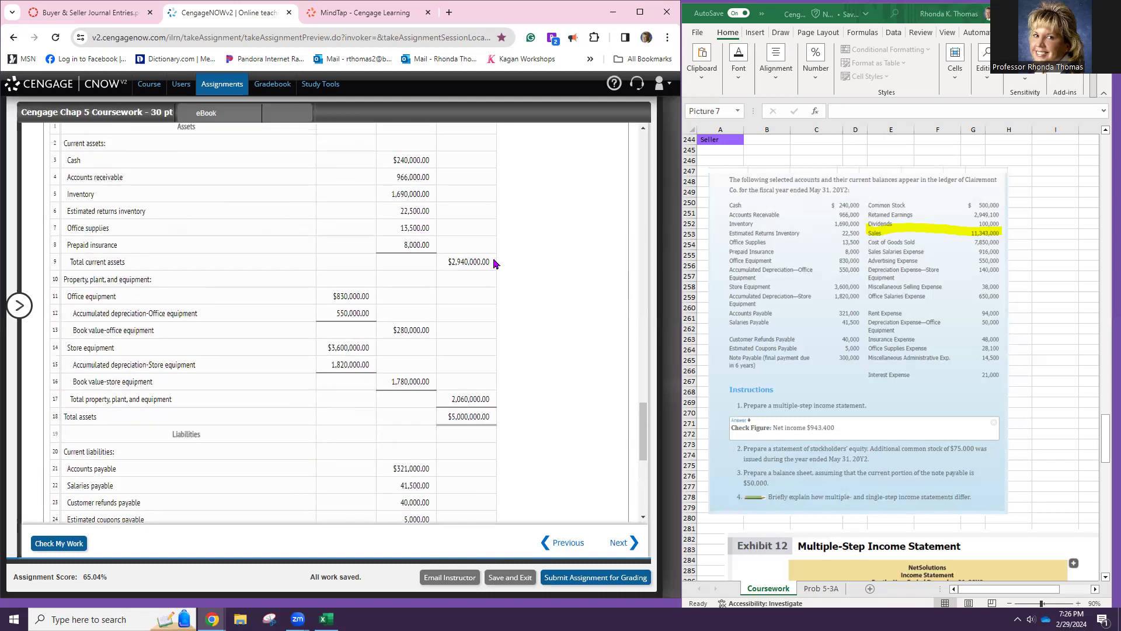
left_click(471, 421)
scroll(514, 438, "down", 4)
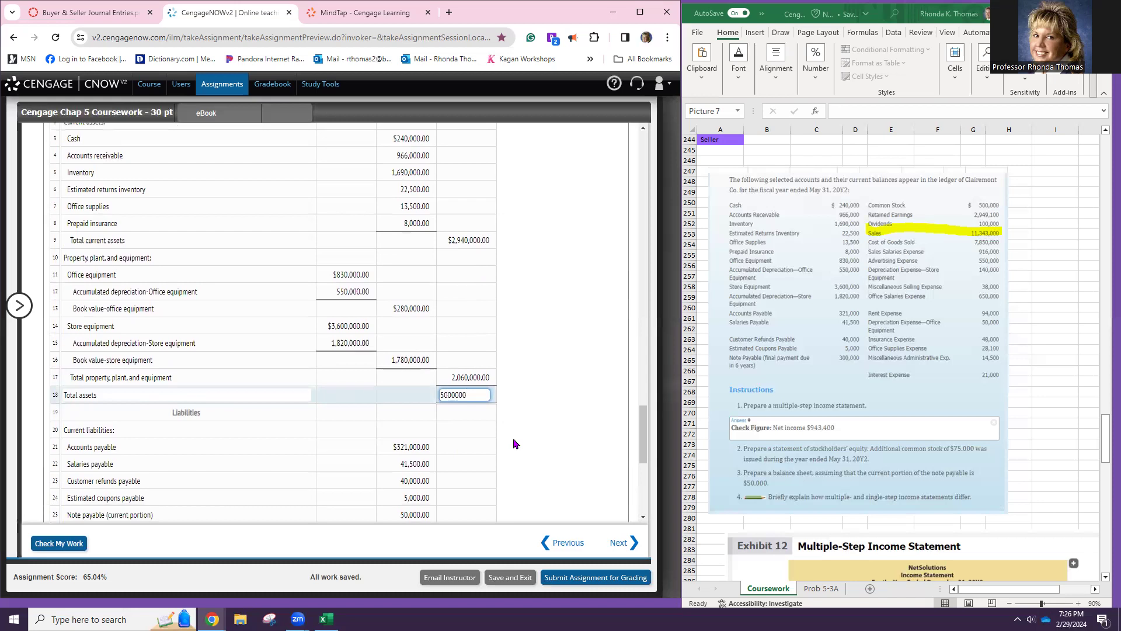
left_click(471, 318)
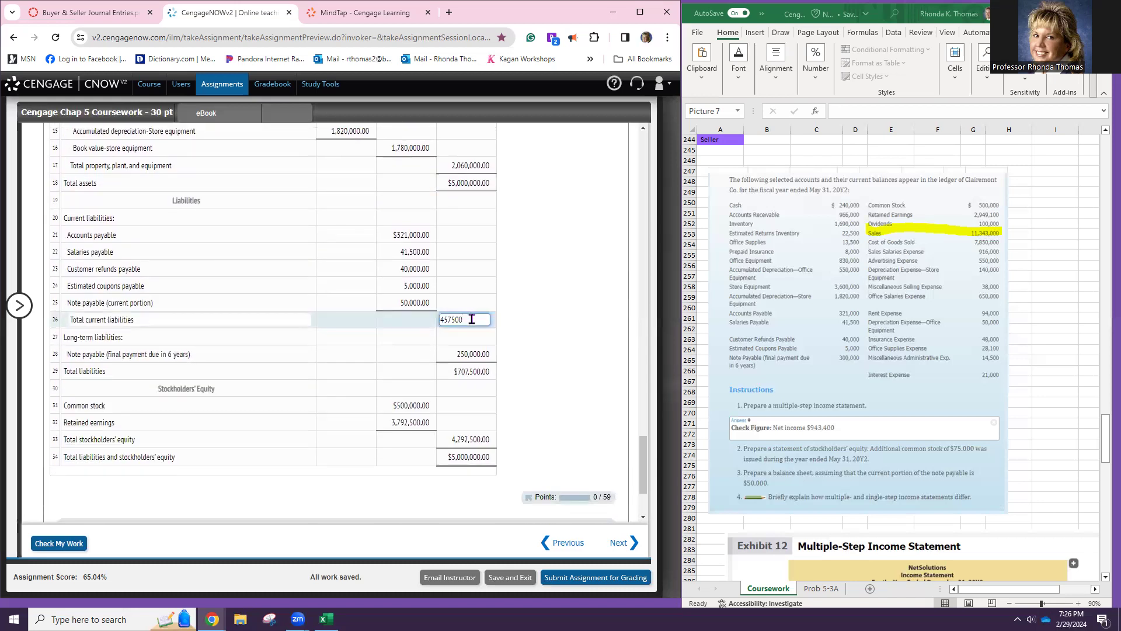
left_click(483, 373)
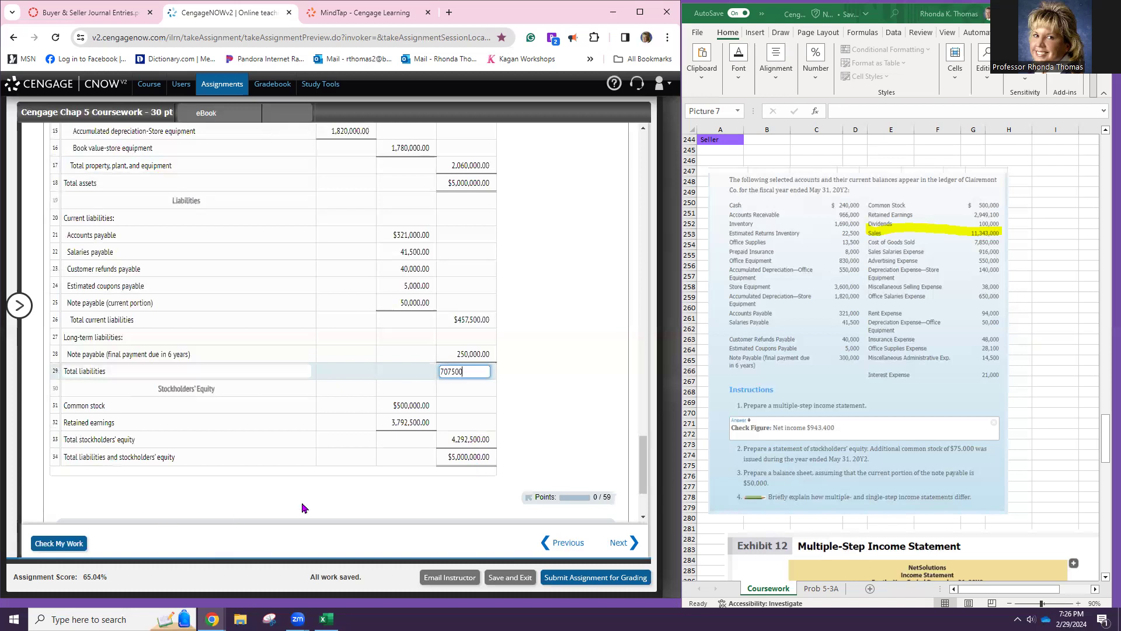
scroll(399, 485, "up", 7)
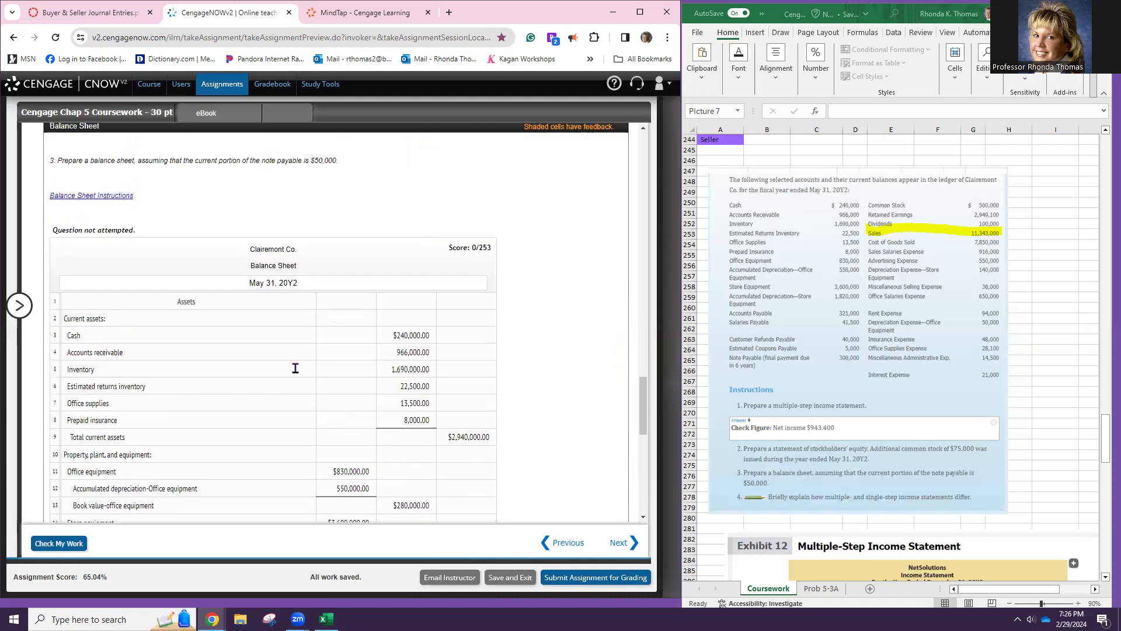
scroll(287, 365, "down", 8)
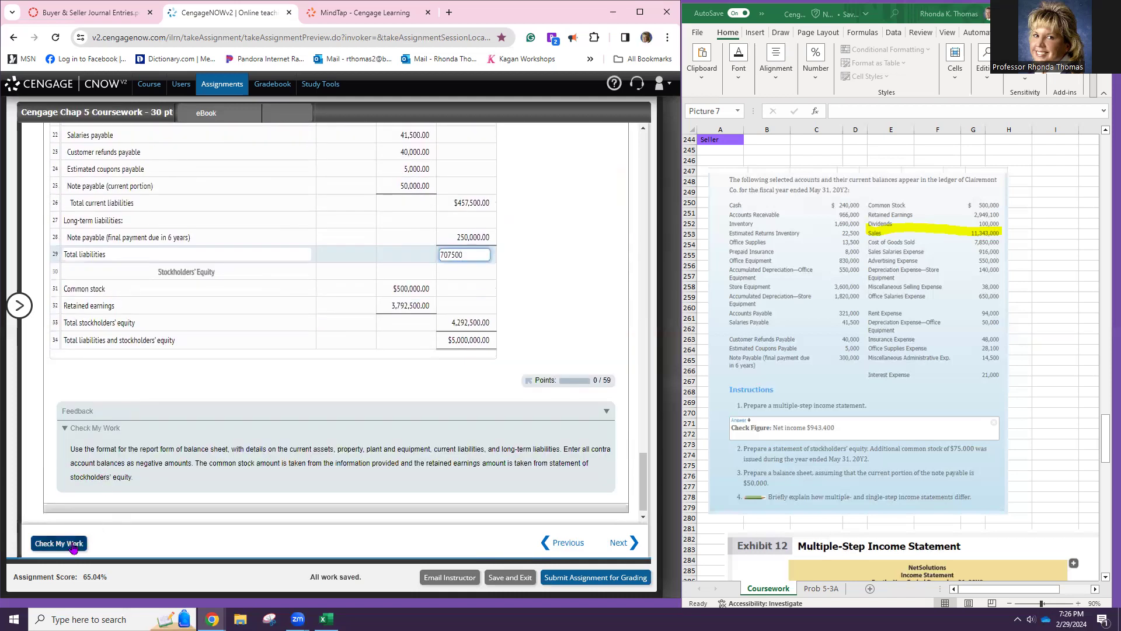
- Grade the balance sheet, then correct office equipment depreciation to -550,000
left_click(73, 546)
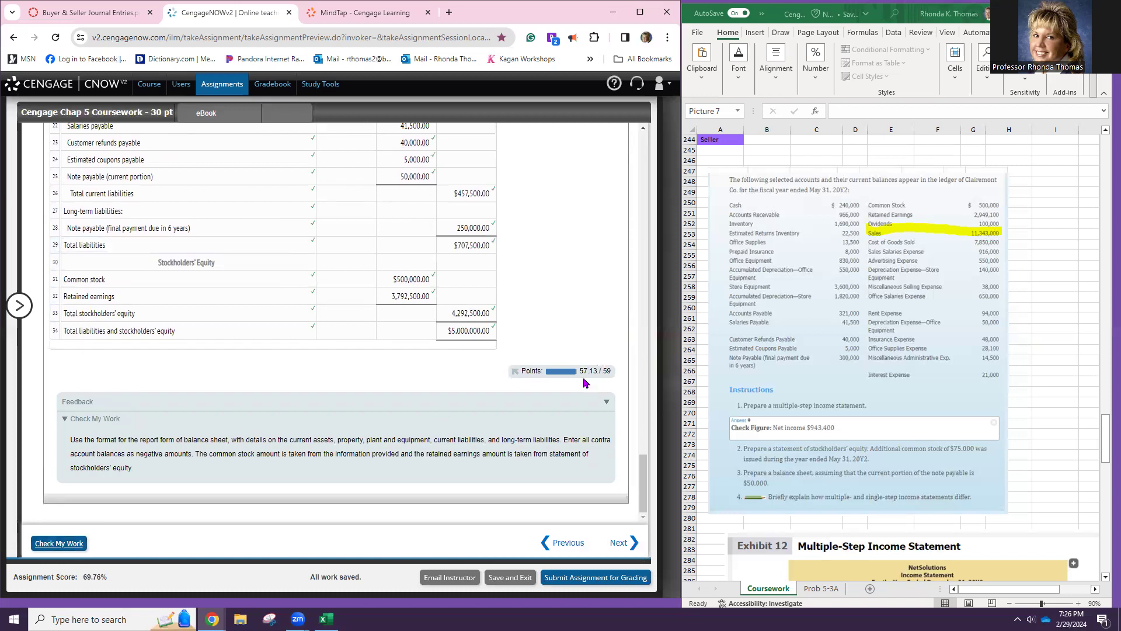
scroll(583, 377, "up", 3)
scroll(327, 251, "up", 1)
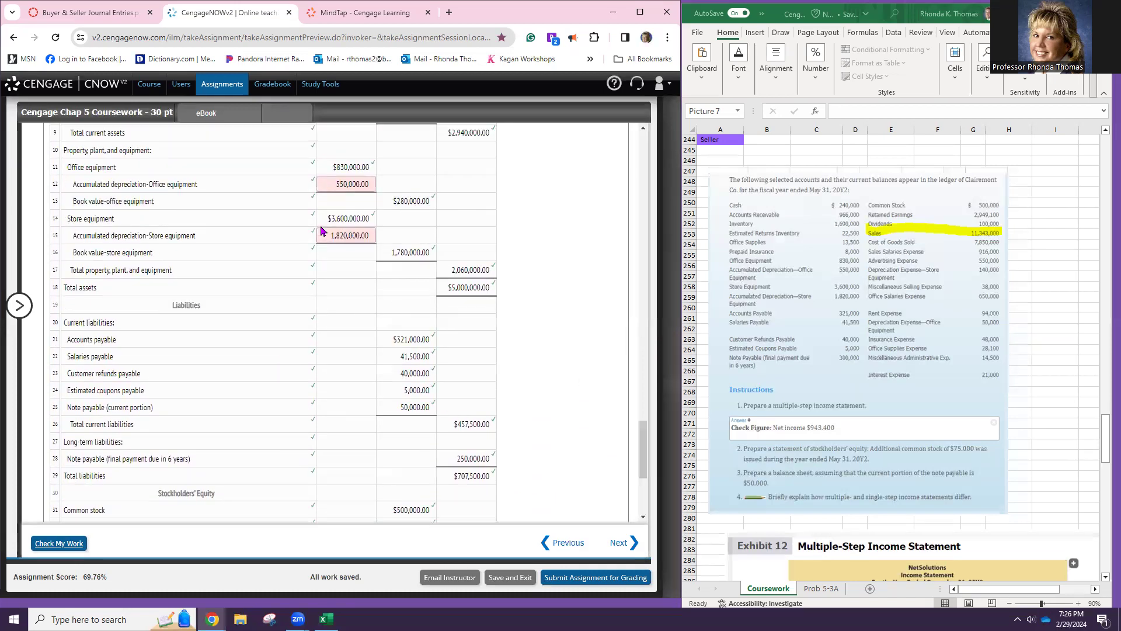
scroll(327, 196, "up", 1)
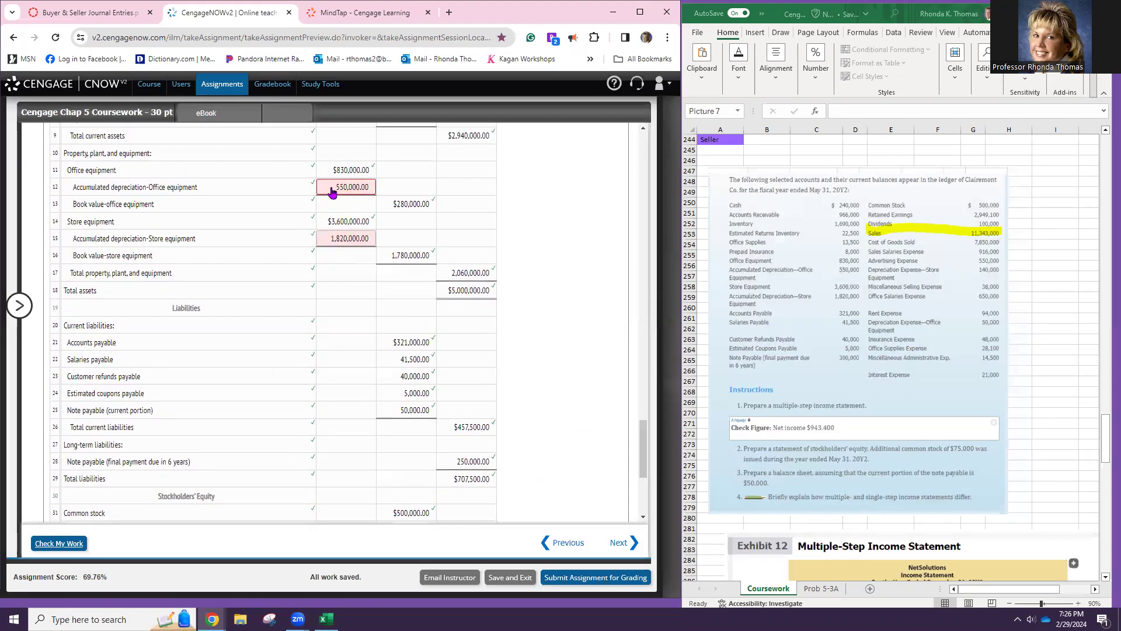
left_click(329, 188)
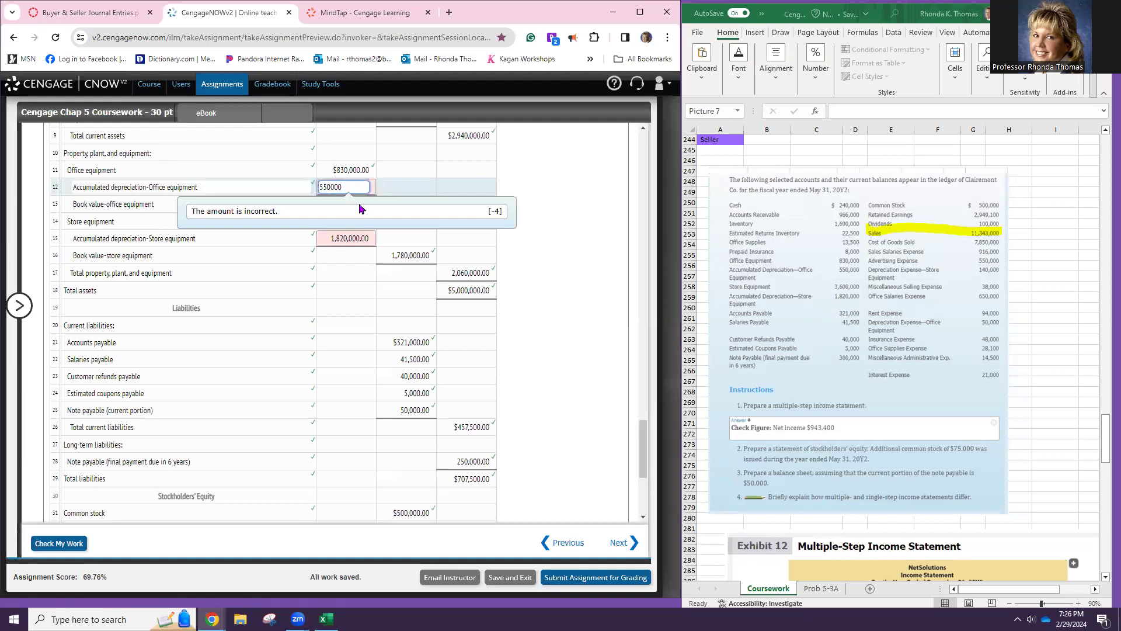
left_click(353, 187)
key("BackSpace")
key("BackSpace")
key("BackSpace")
type("-55000")
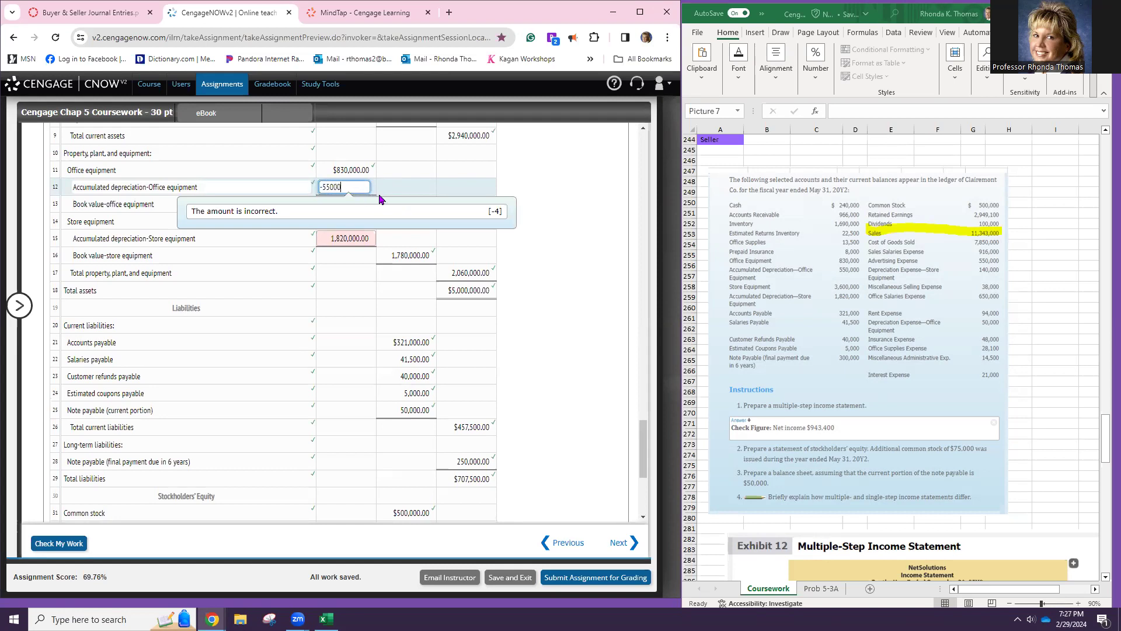
type("00")
key("BackSpace")
key("Return")
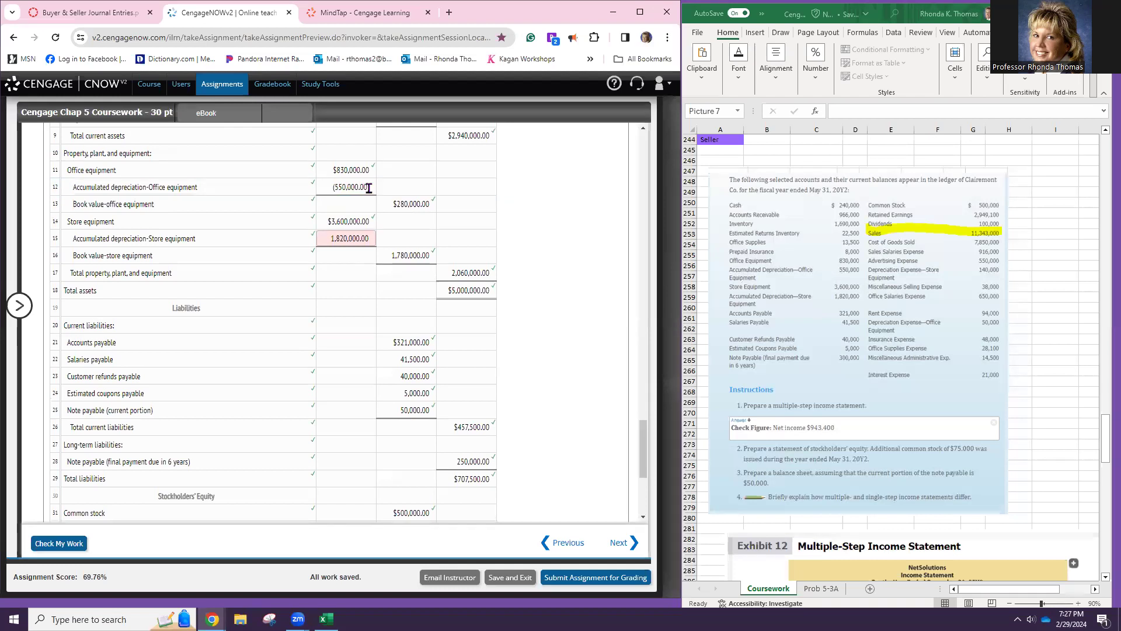
- Make store equipment depreciation negative (-1,820,000) and recheck for a 59/59 score
left_click(370, 245)
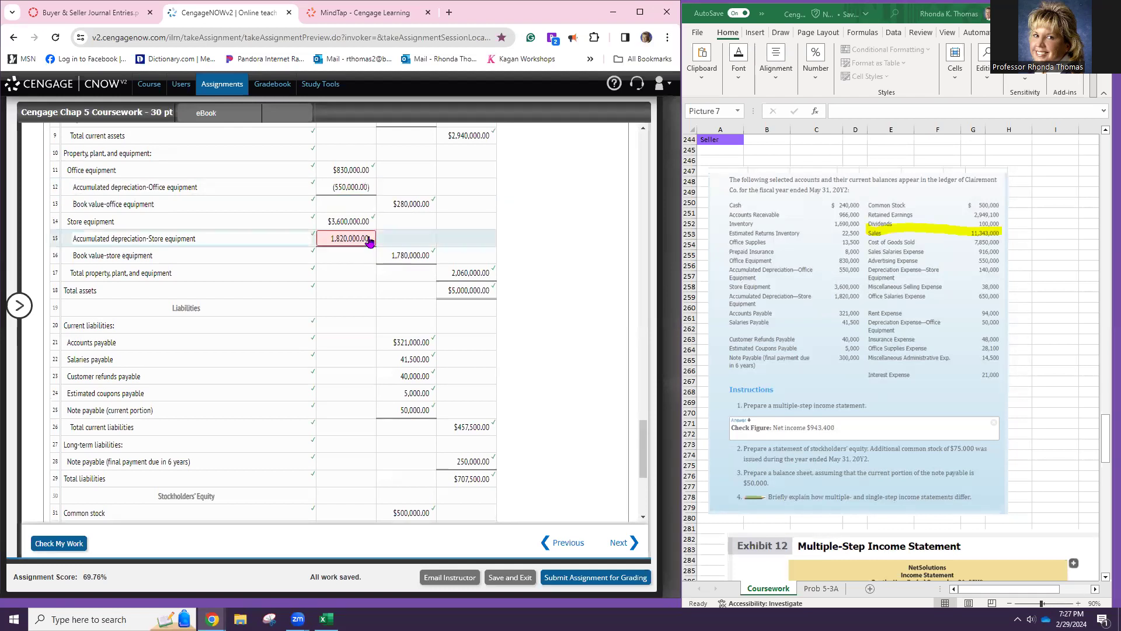
left_click(330, 238)
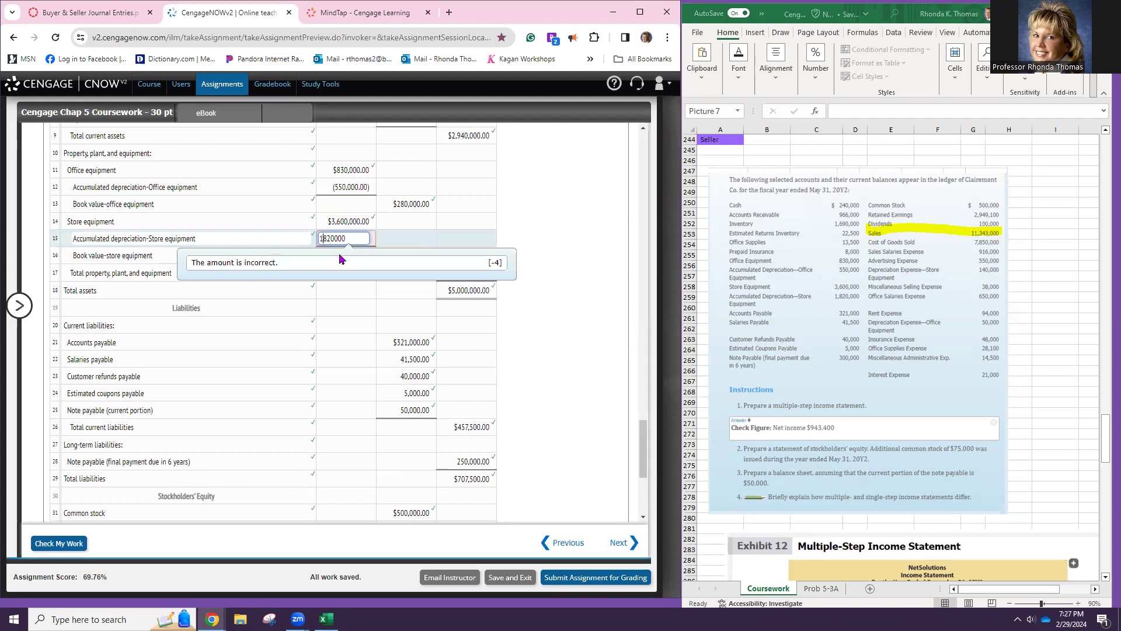
type("-")
left_click(341, 257)
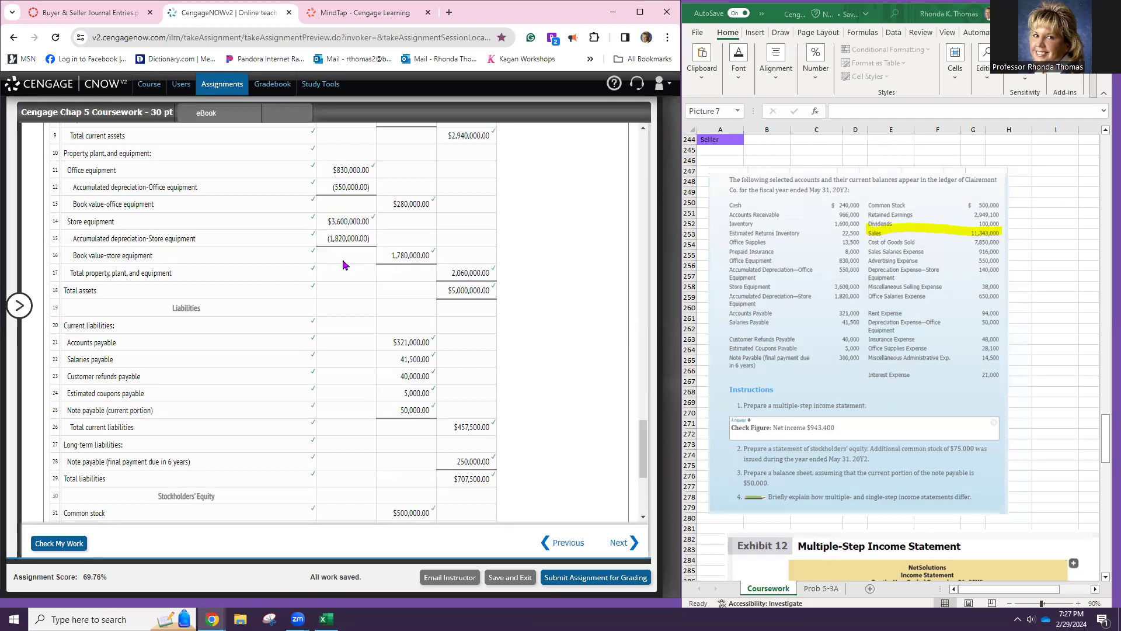
left_click(73, 545)
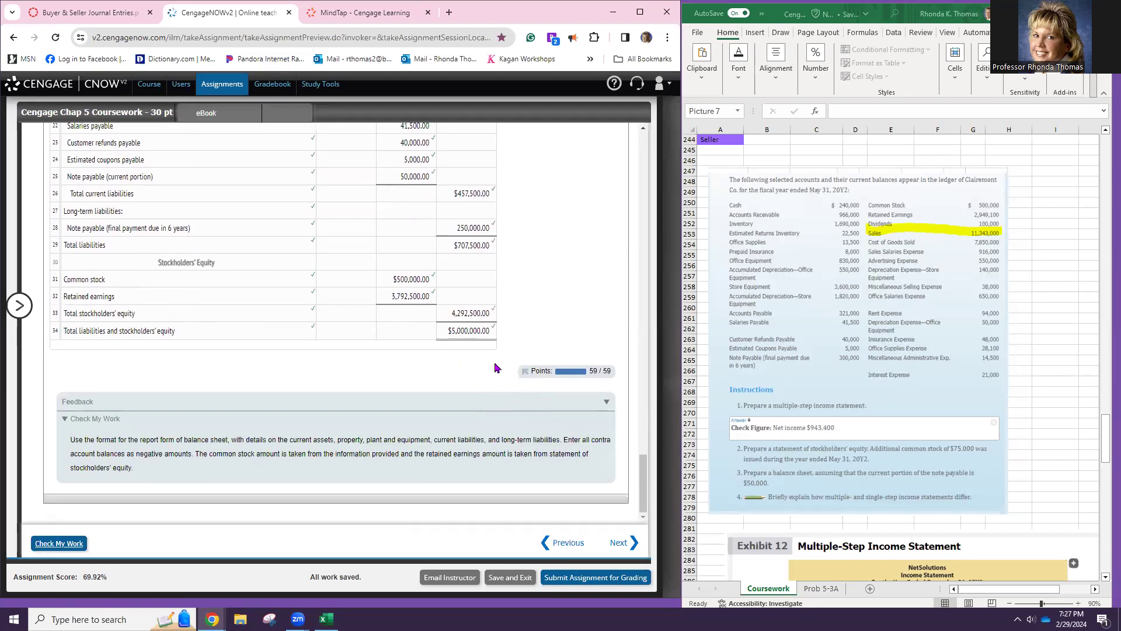
scroll(497, 379, "up", 5)
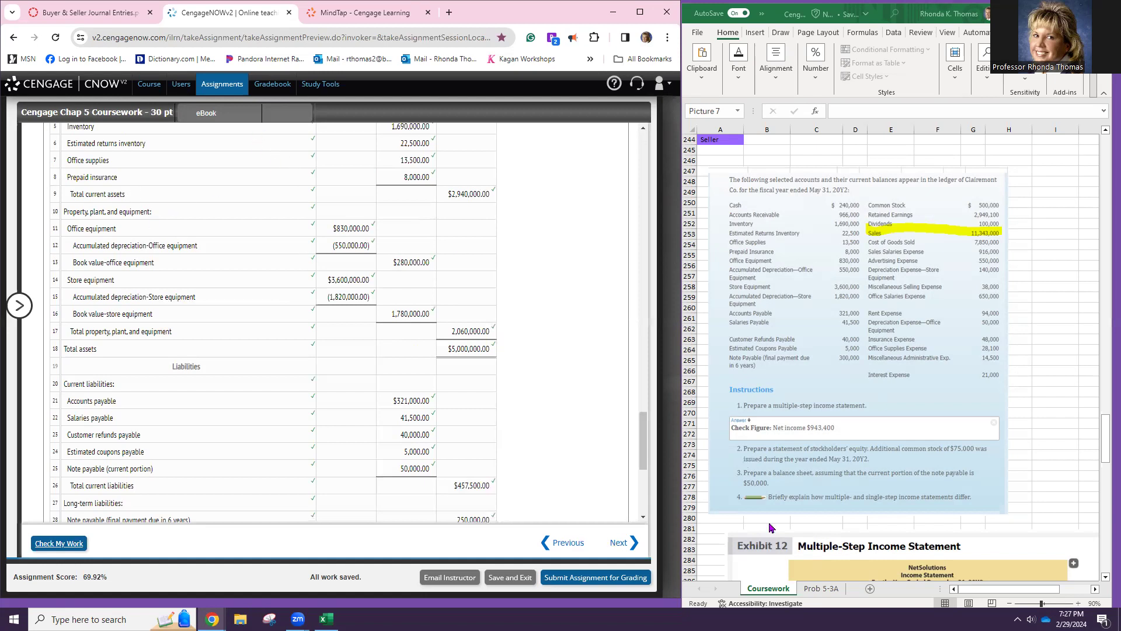
scroll(403, 380, "down", 5)
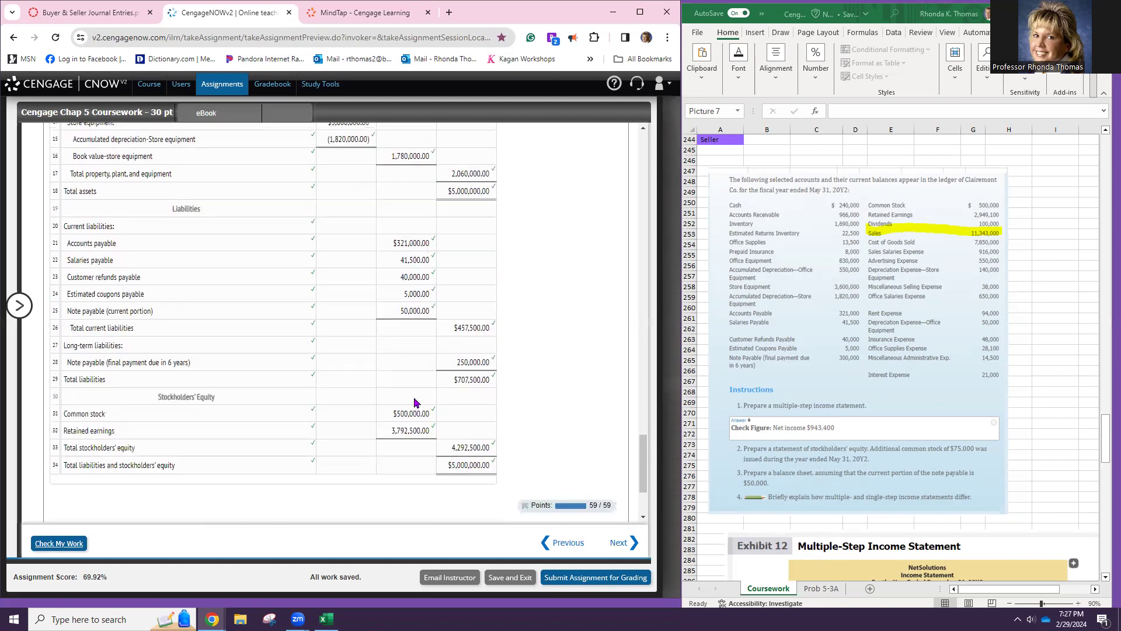
scroll(403, 383, "up", 15)
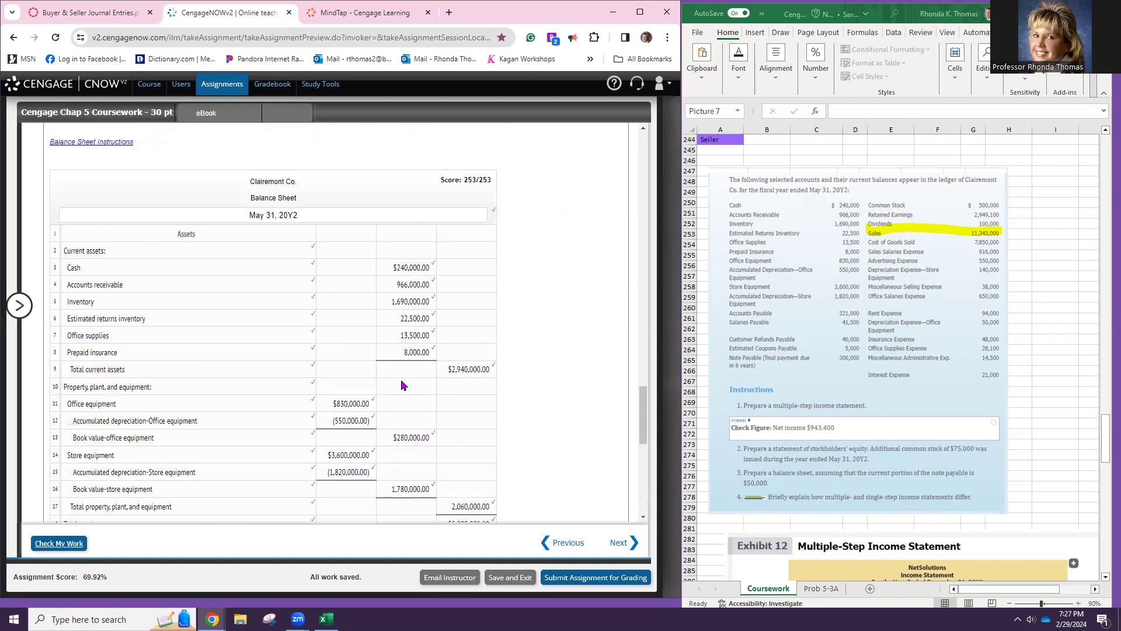
scroll(396, 383, "up", 20)
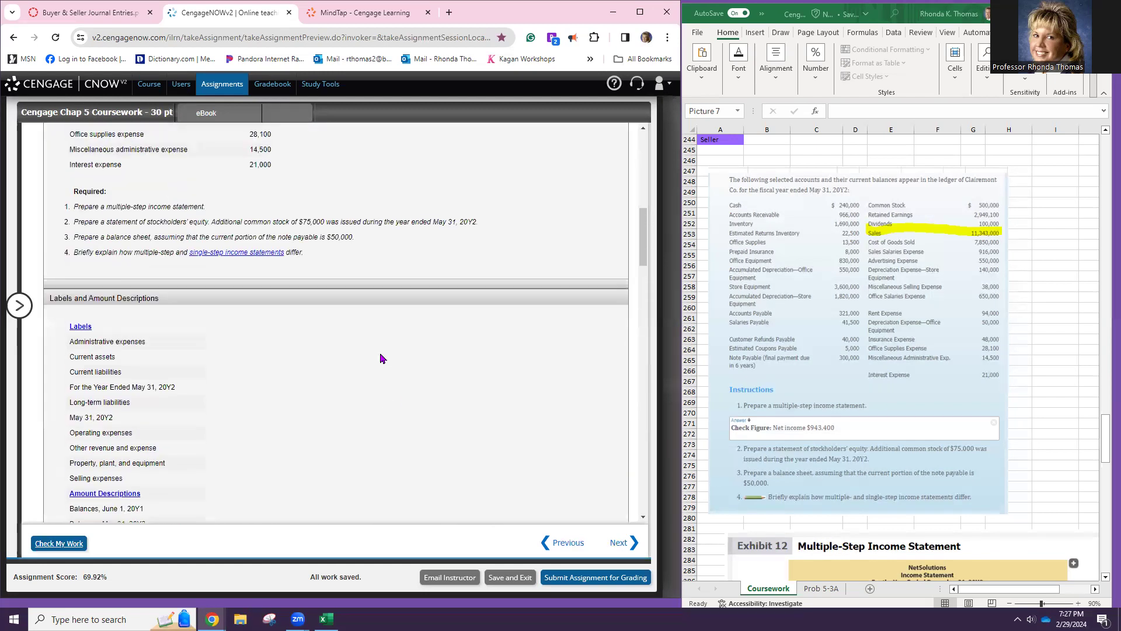
mouse_move(368, 172)
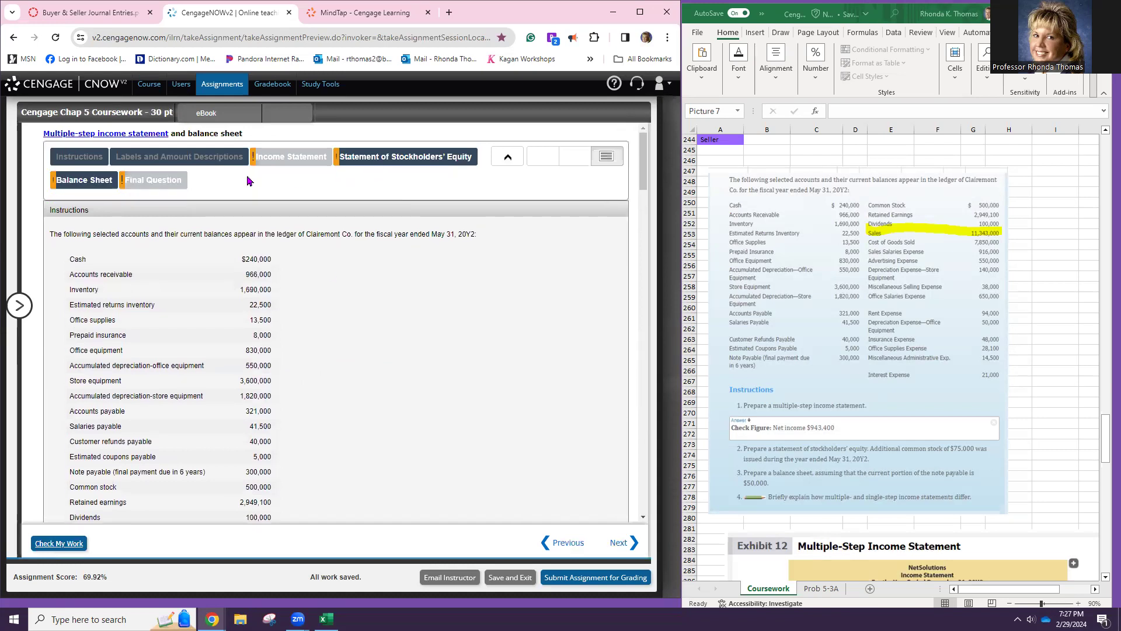
scroll(409, 278, "down", 15)
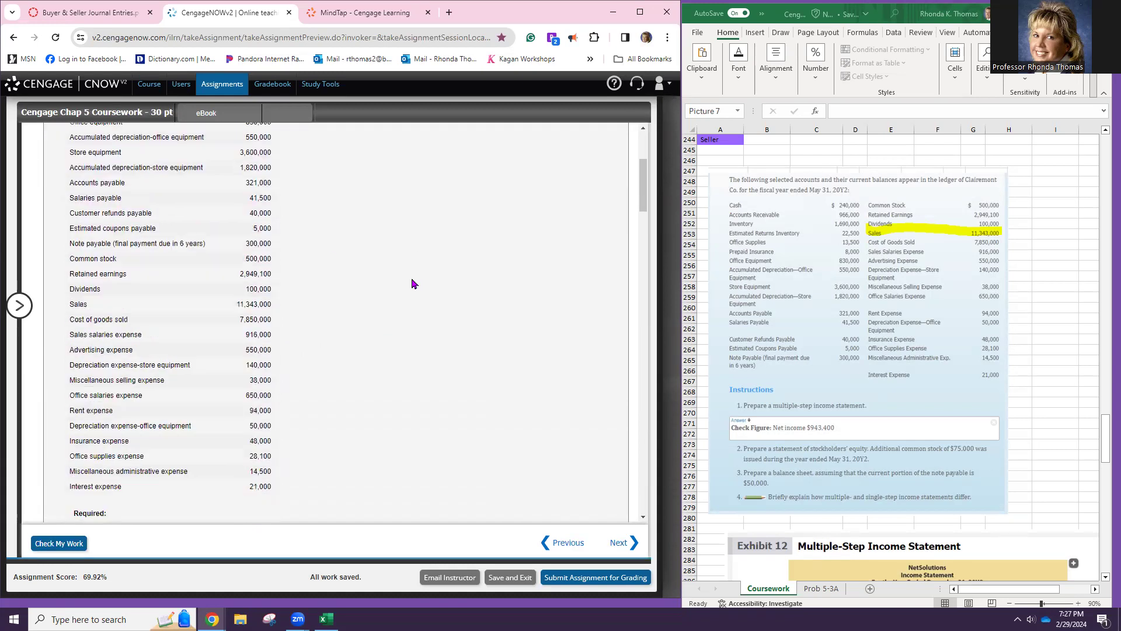
scroll(407, 276, "down", 15)
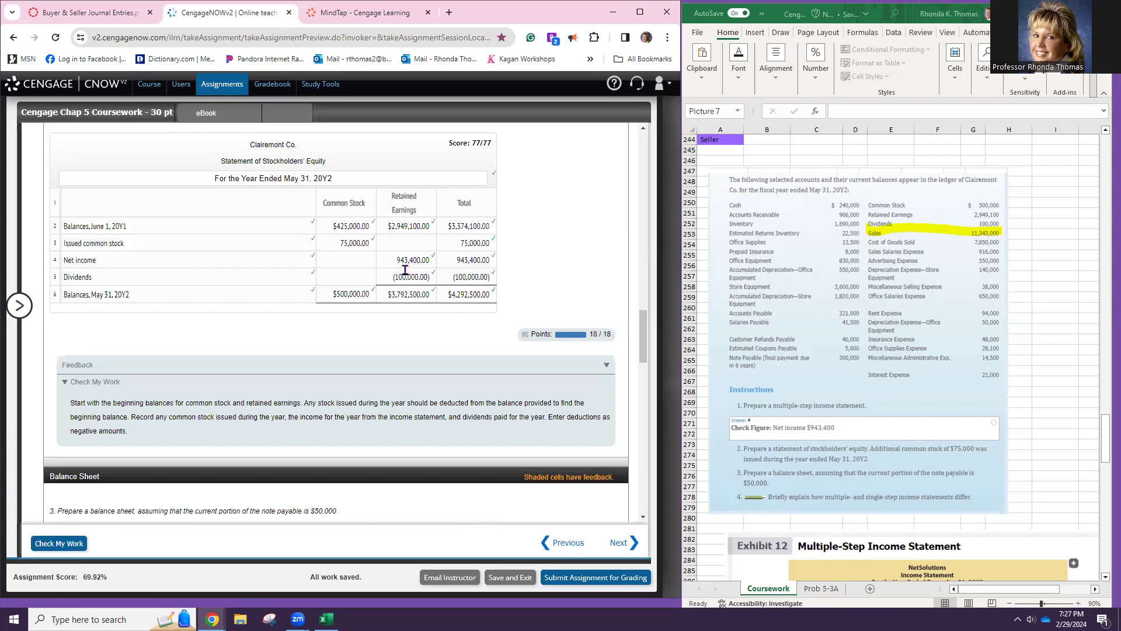
scroll(402, 273, "down", 6)
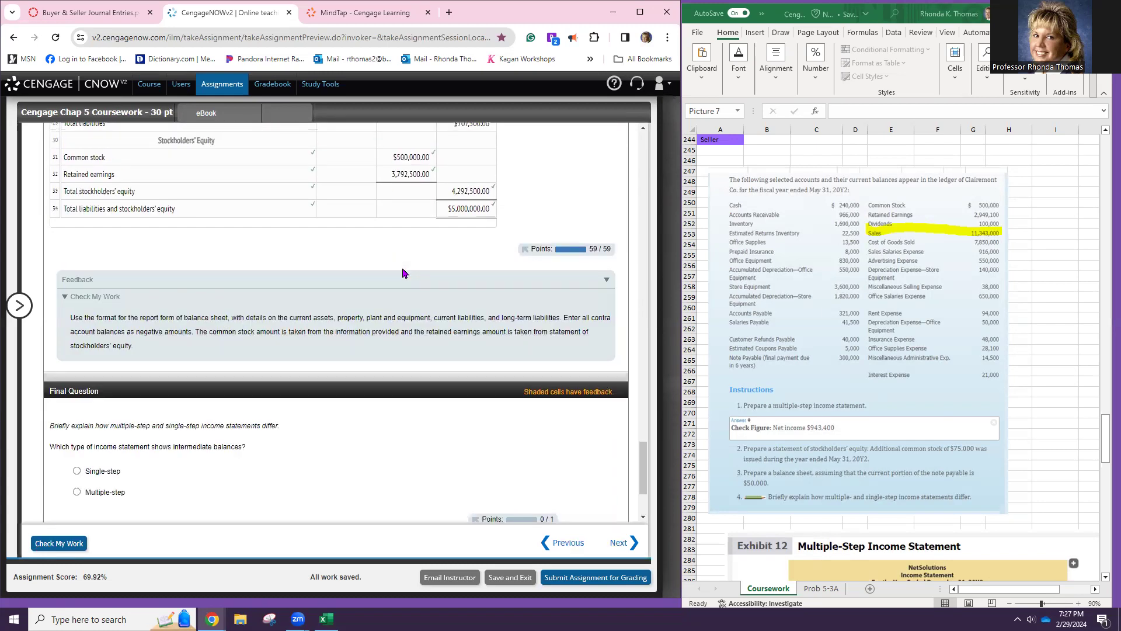
scroll(402, 273, "down", 2)
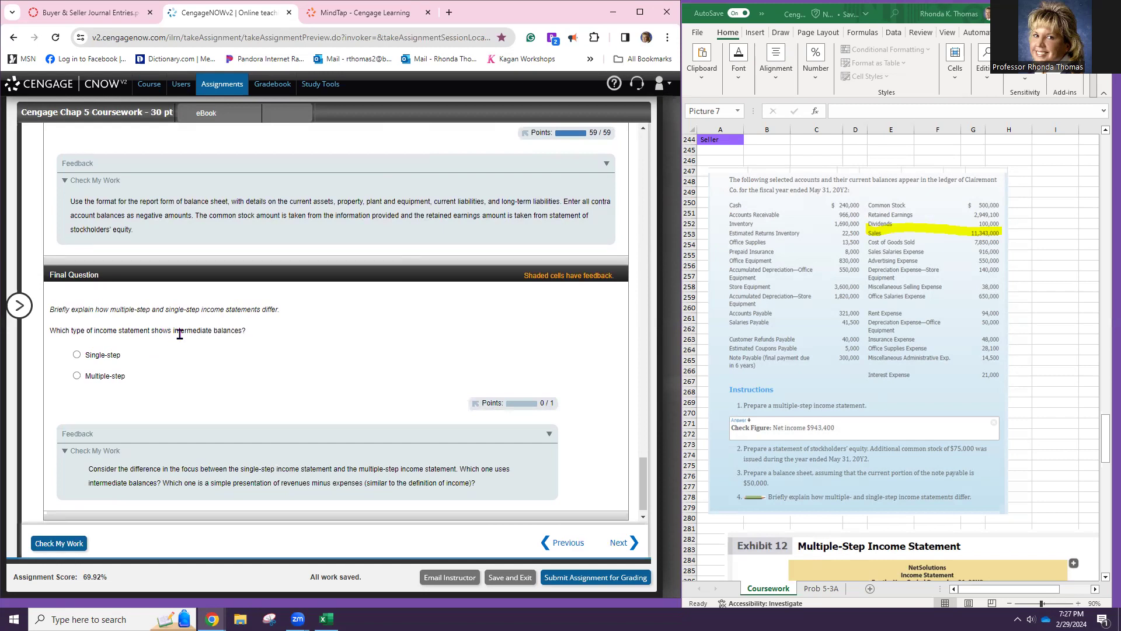
scroll(303, 341, "up", 15)
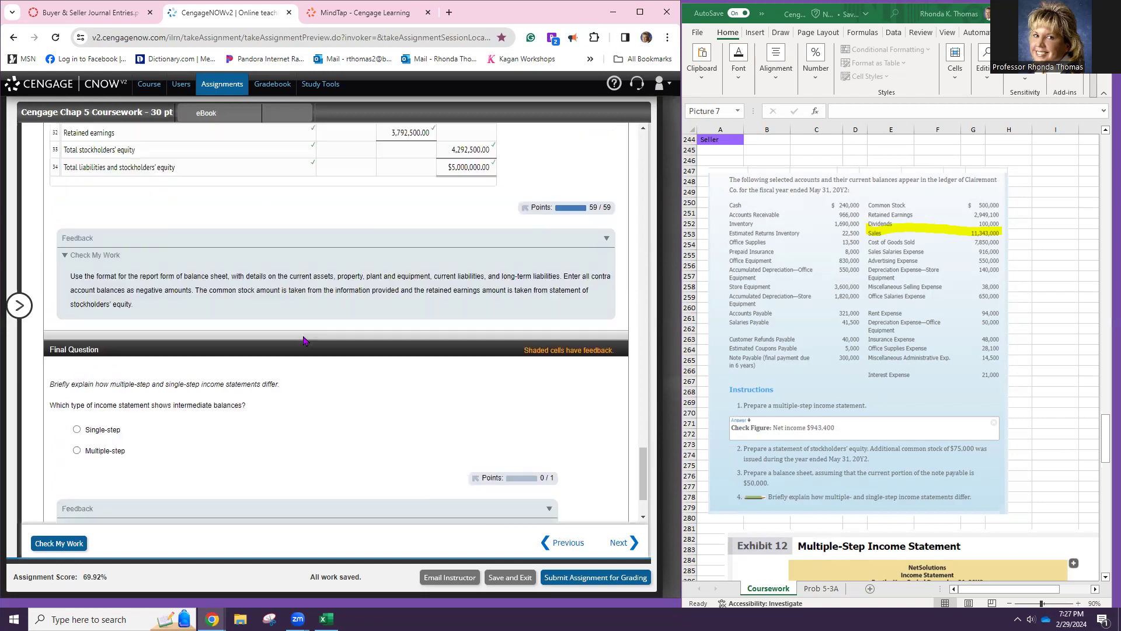
scroll(303, 340, "down", 2)
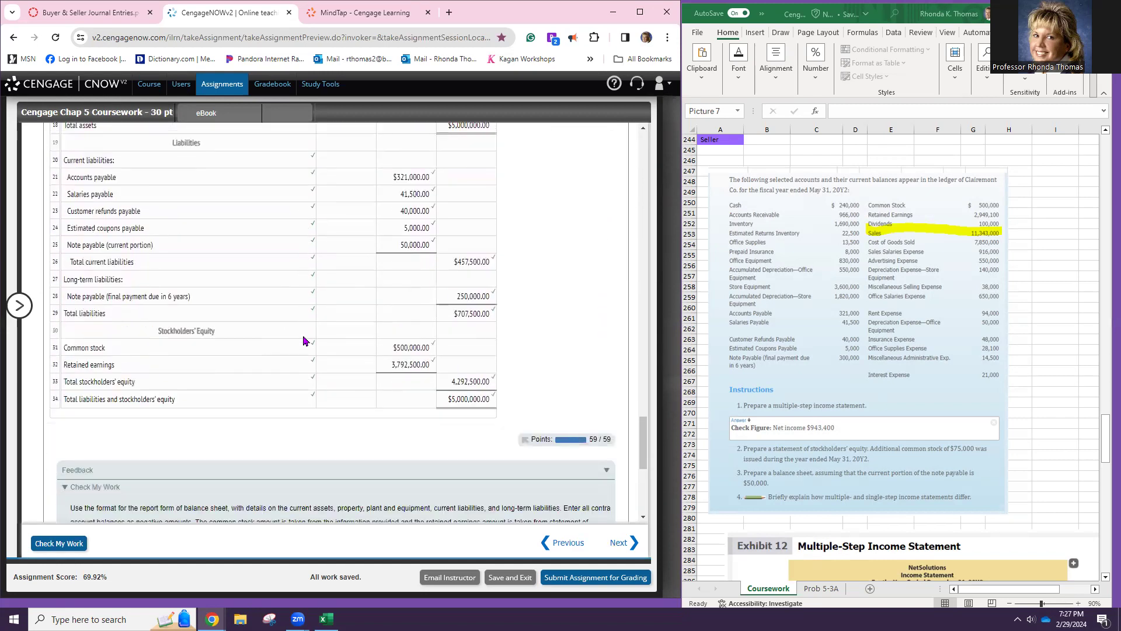
scroll(285, 326, "up", 6)
scroll(284, 325, "up", 20)
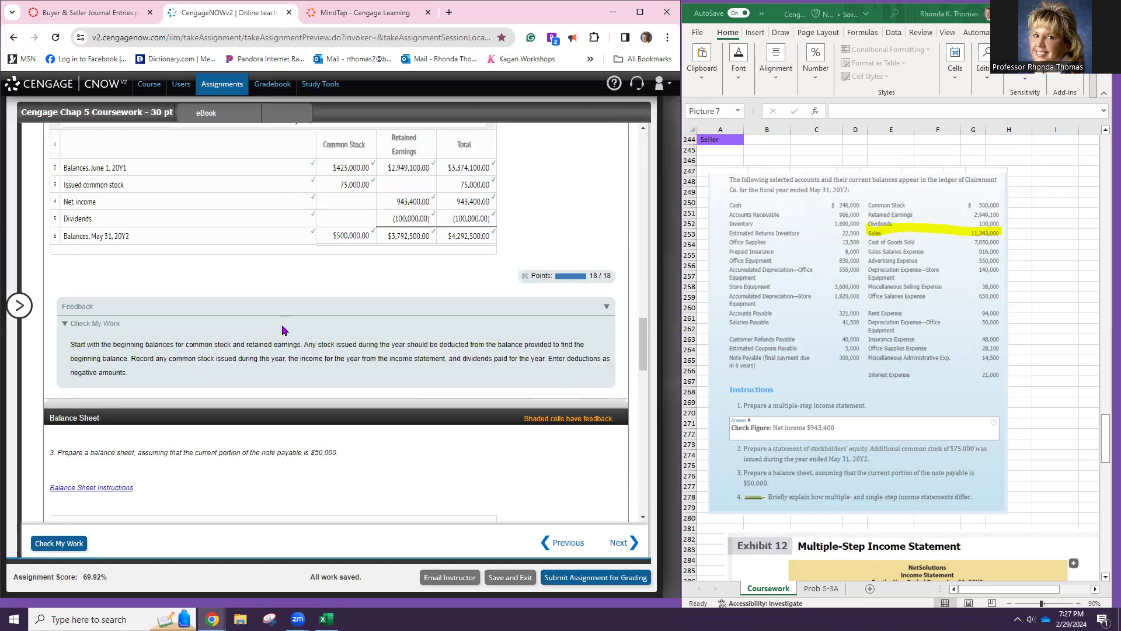
scroll(277, 329, "up", 15)
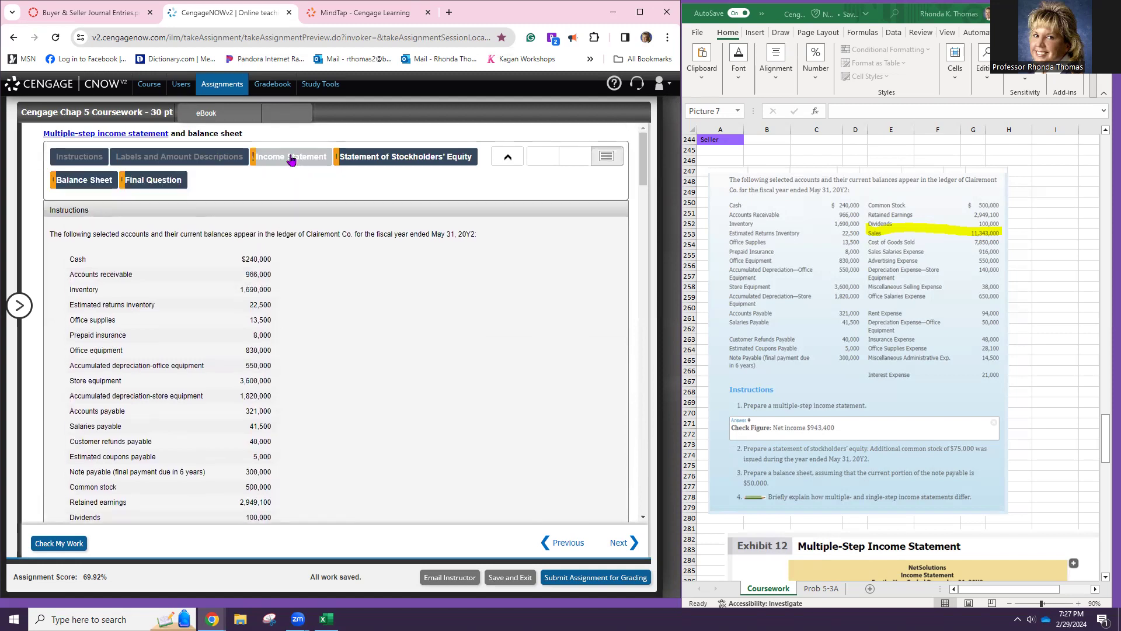
scroll(371, 278, "down", 10)
scroll(370, 284, "down", 15)
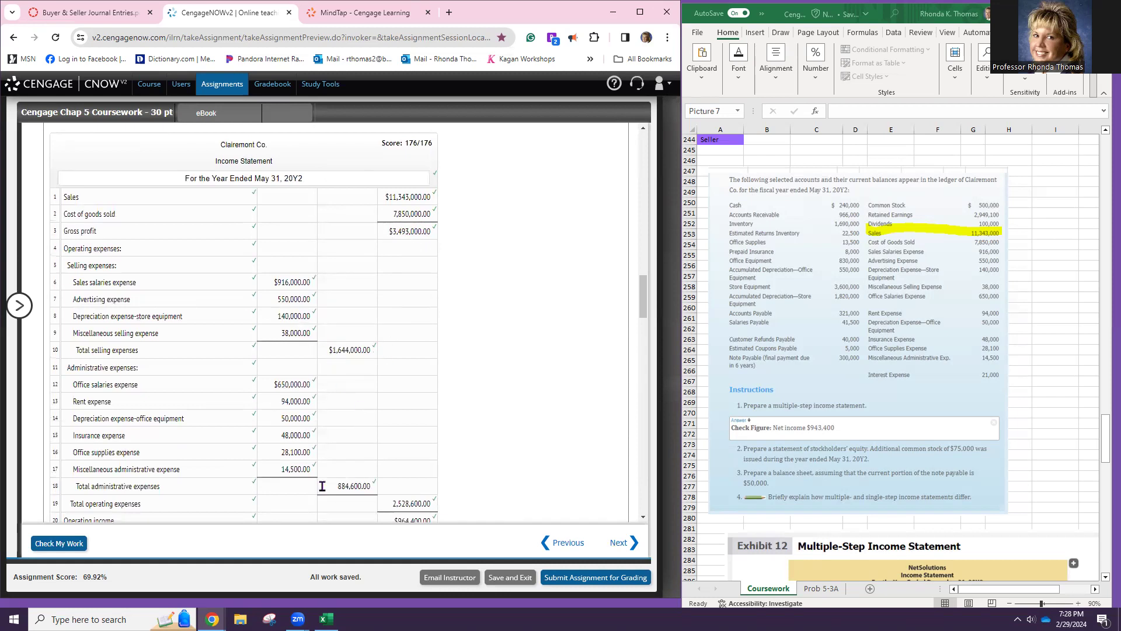
scroll(401, 388, "down", 4)
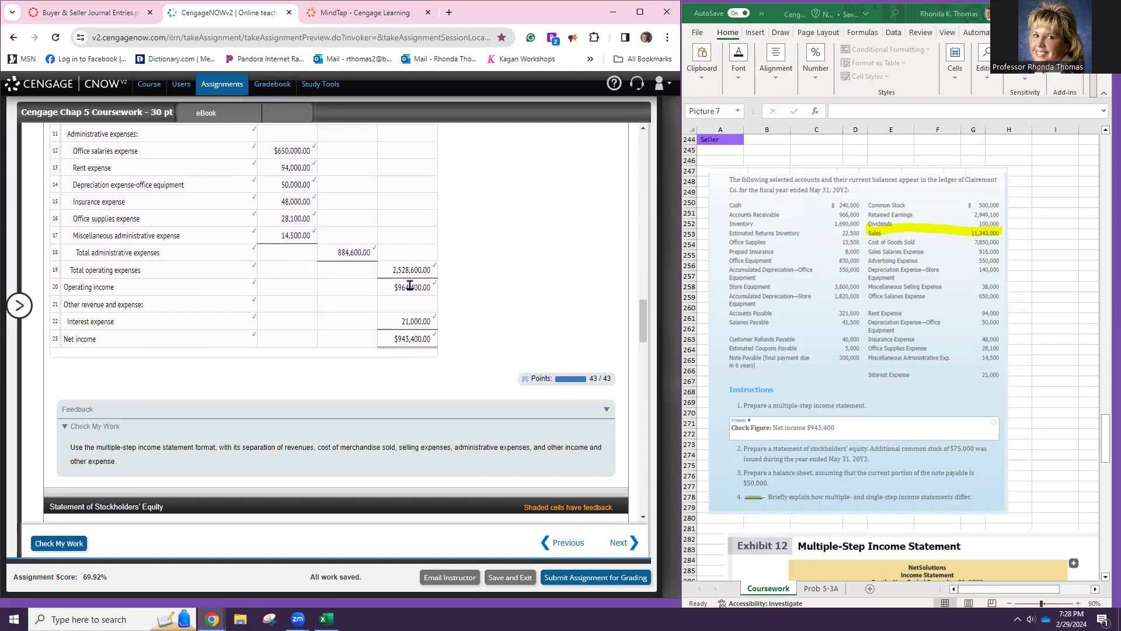
scroll(318, 389, "down", 12)
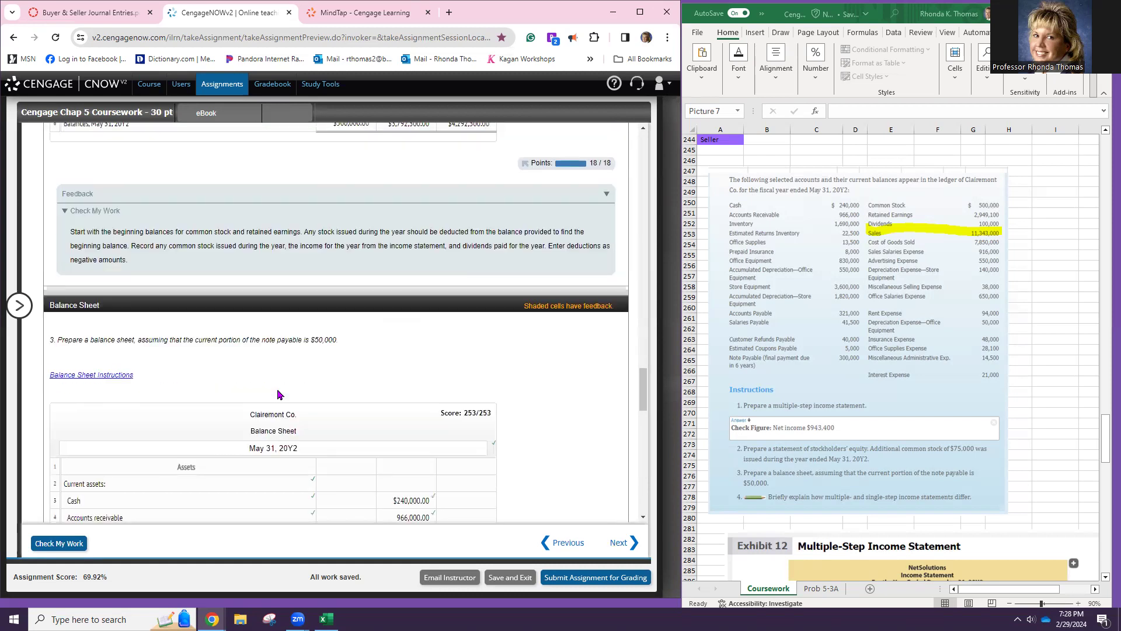
scroll(277, 392, "down", 10)
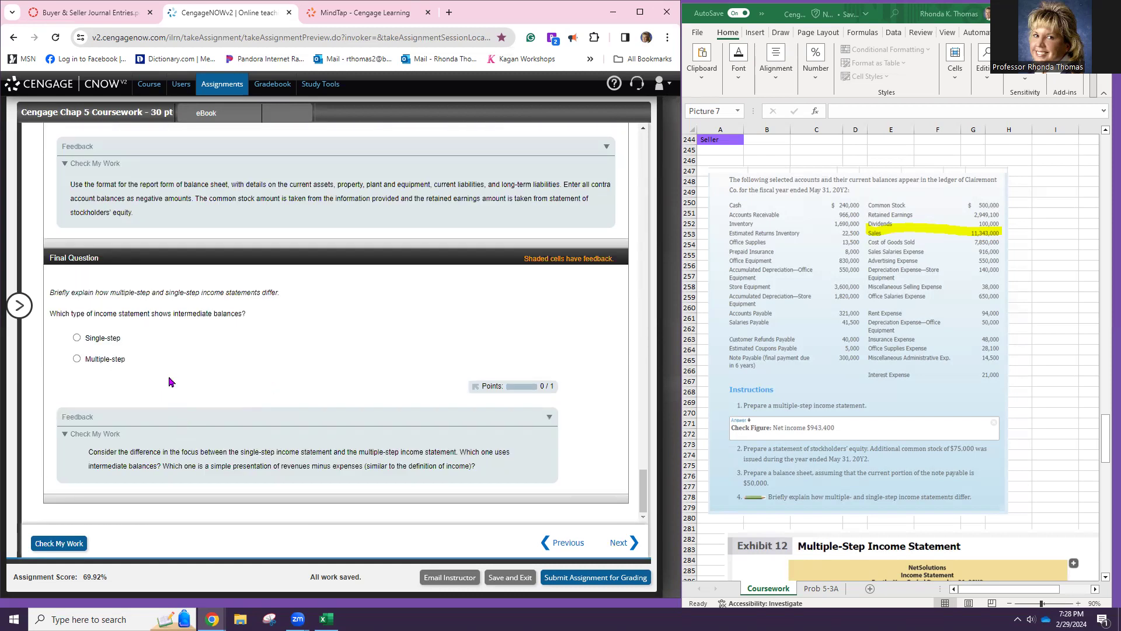
left_click(76, 360)
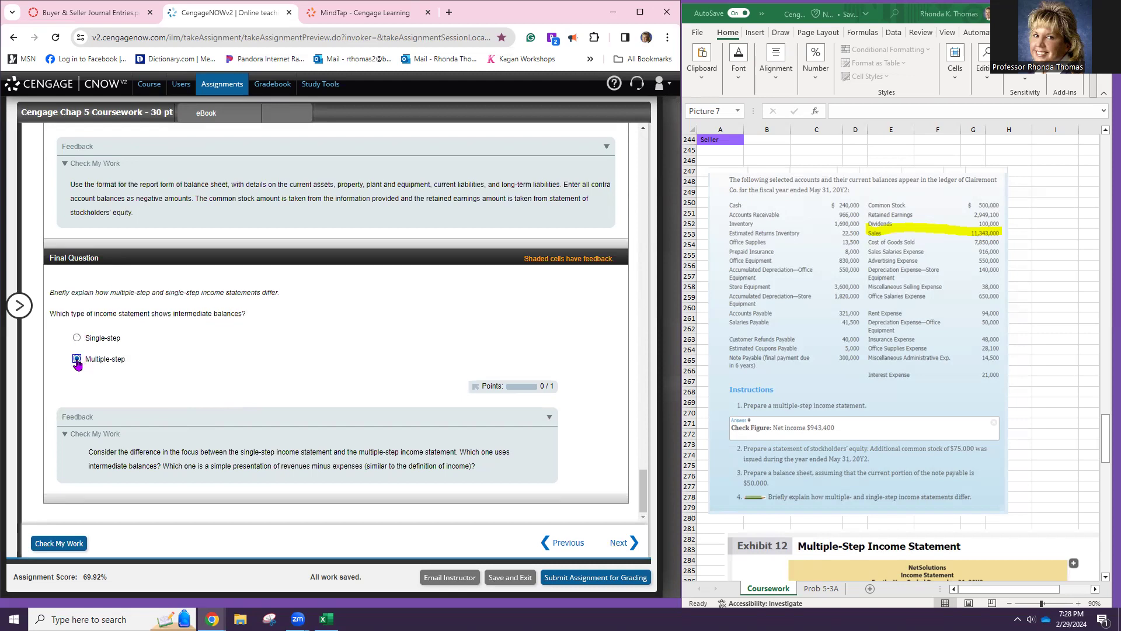
- Submit the Multiple-step answer for grading and open exercise 8, EX.05.07
left_click(56, 545)
left_click(1026, 177)
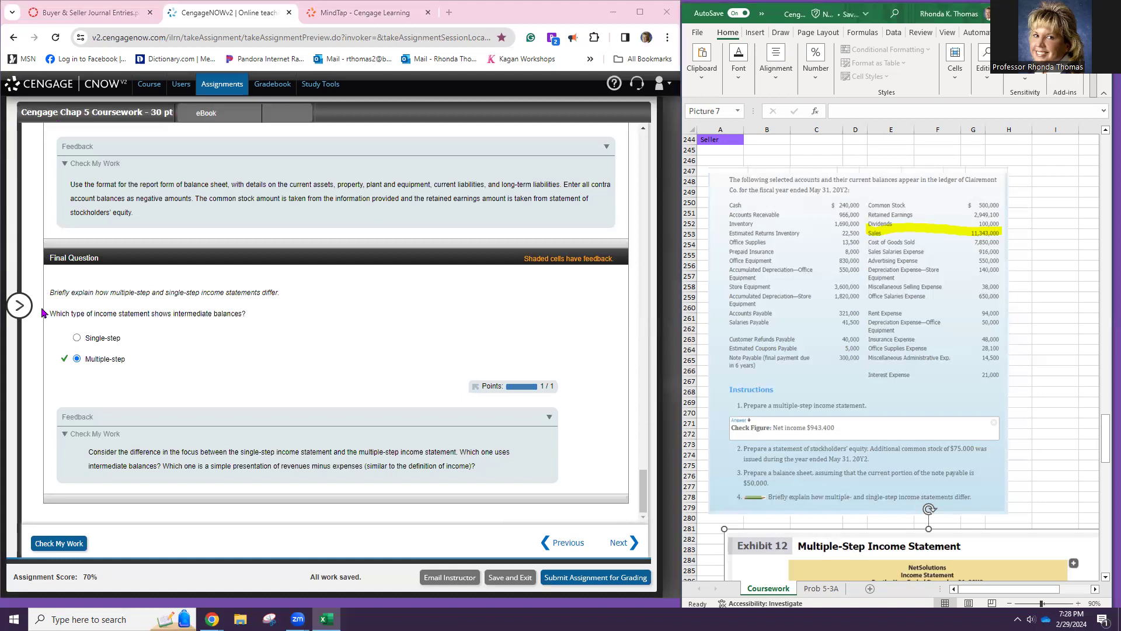
left_click(20, 305)
left_click(61, 305)
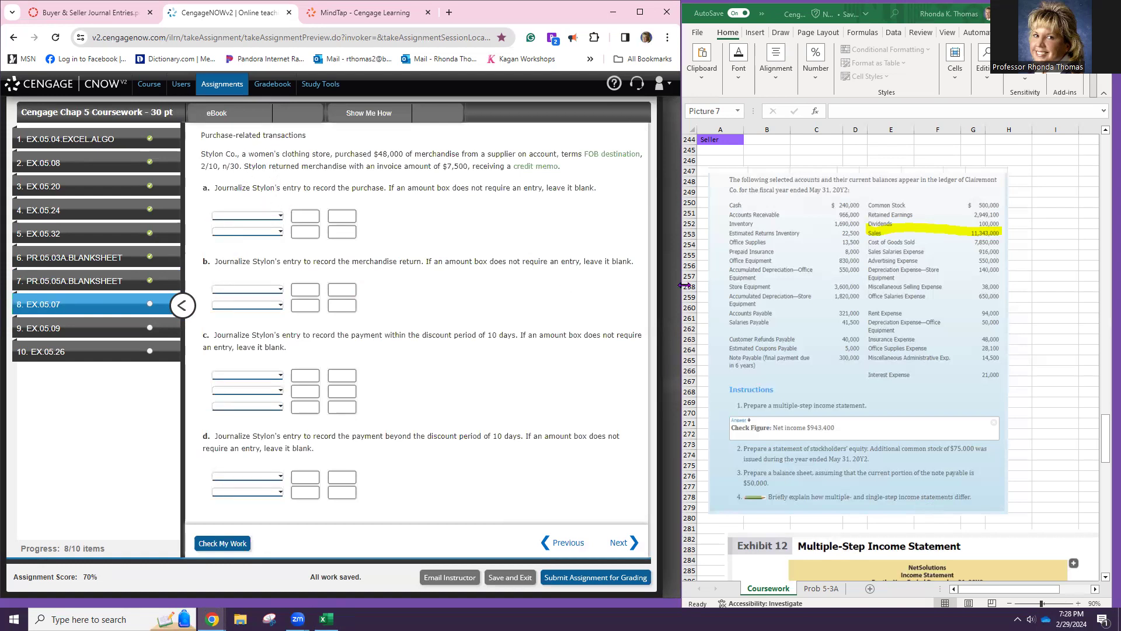
- Open exercise 9, EX.05.09, then move on to exercise 10, EX.05.26
scroll(873, 319, "up", 13)
scroll(876, 319, "up", 20)
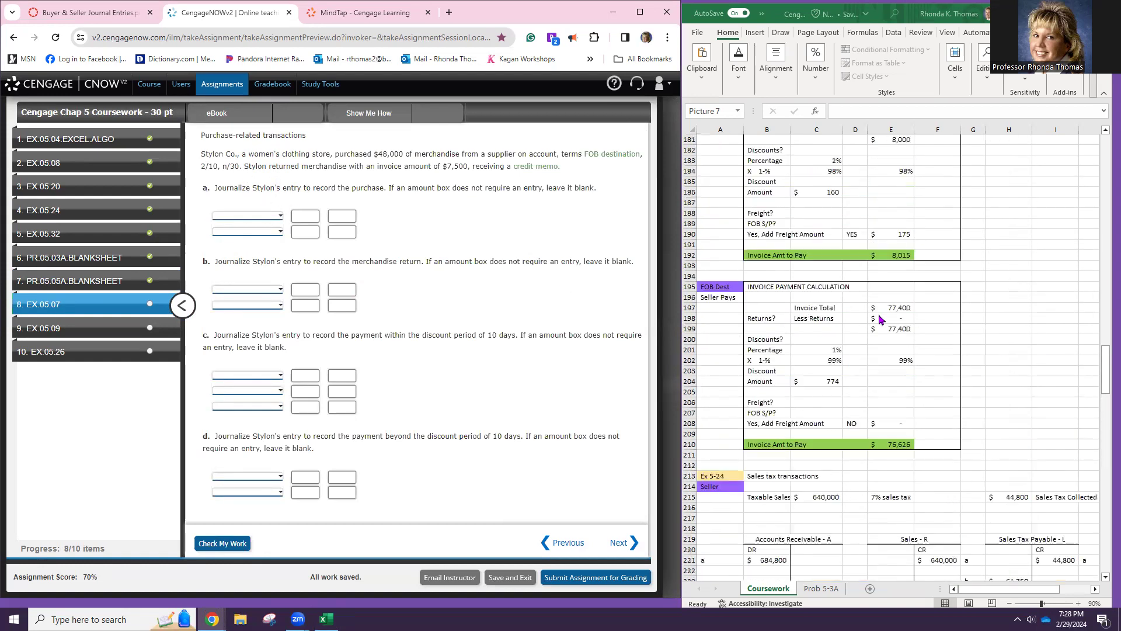
scroll(880, 319, "up", 20)
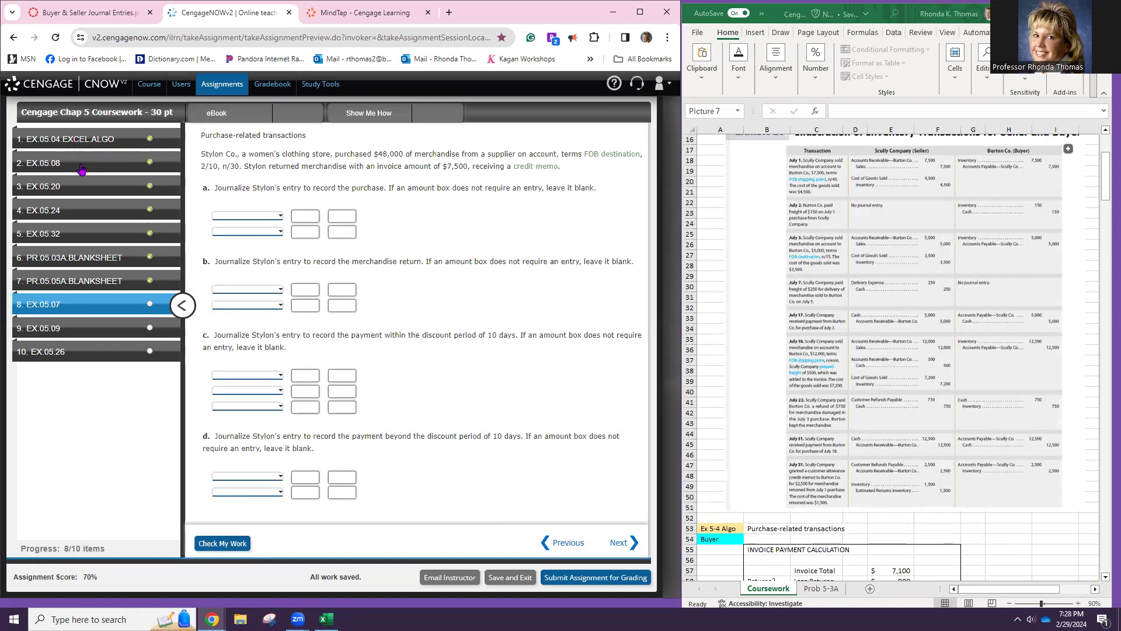
left_click(89, 330)
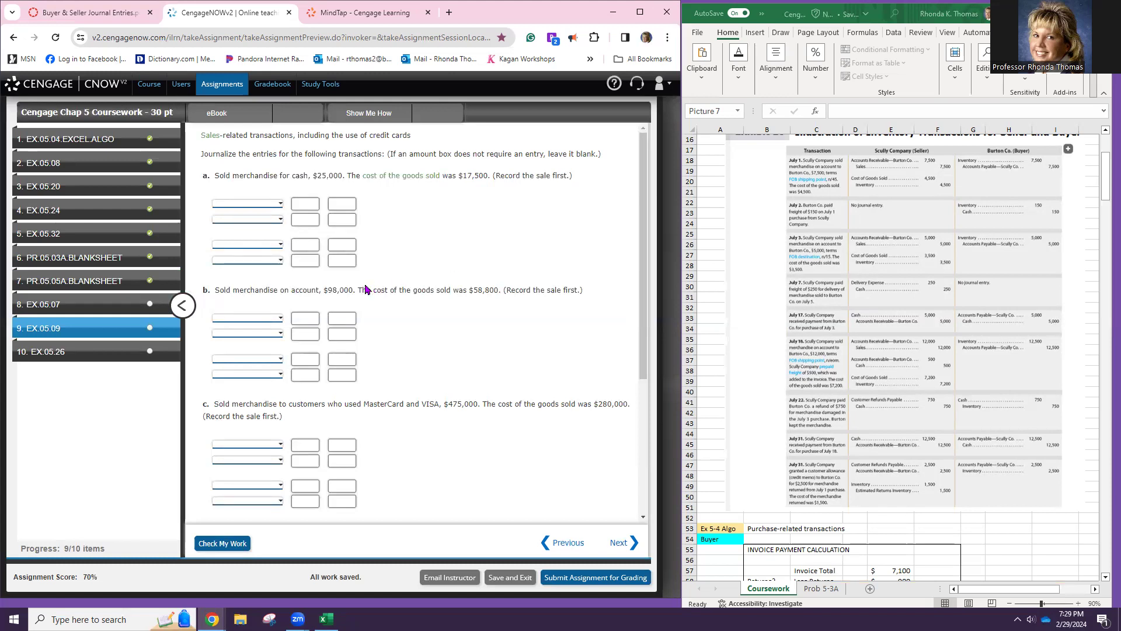
left_click(124, 358)
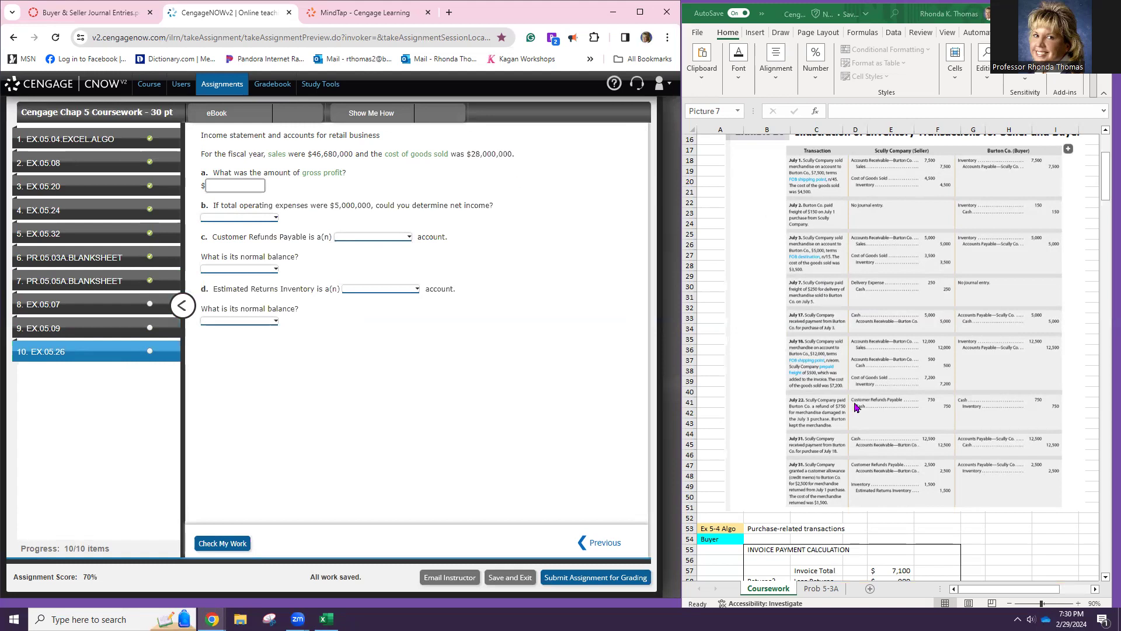
- Scroll the Excel sheet down to the Exhibit 12 multiple-step income statement
scroll(857, 401, "down", 5)
scroll(854, 388, "down", 20)
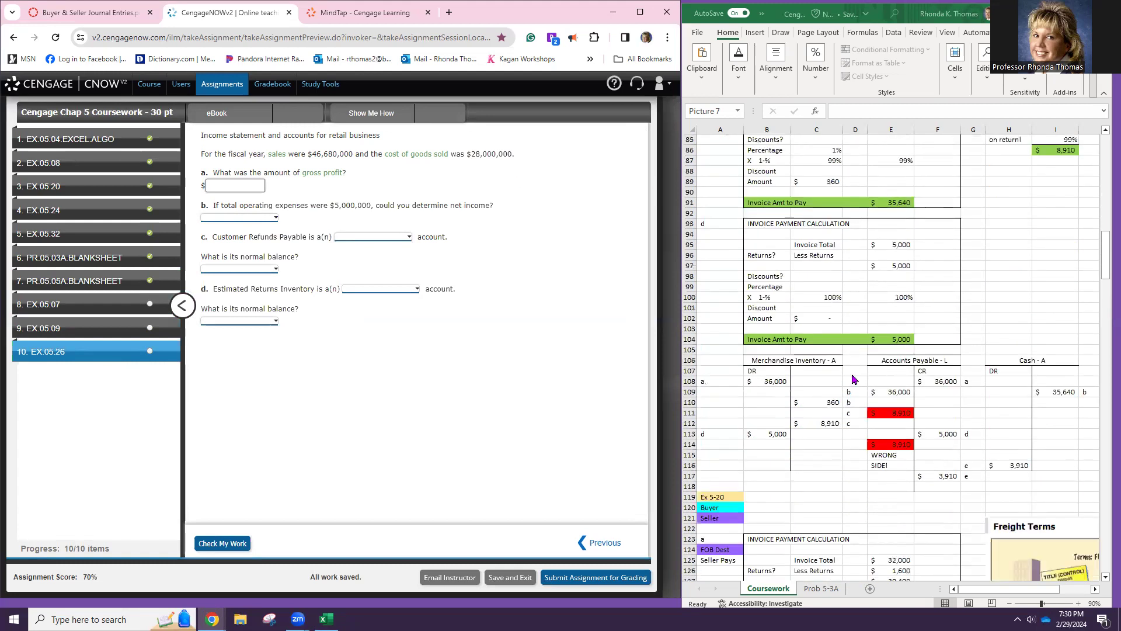
scroll(854, 380, "down", 3)
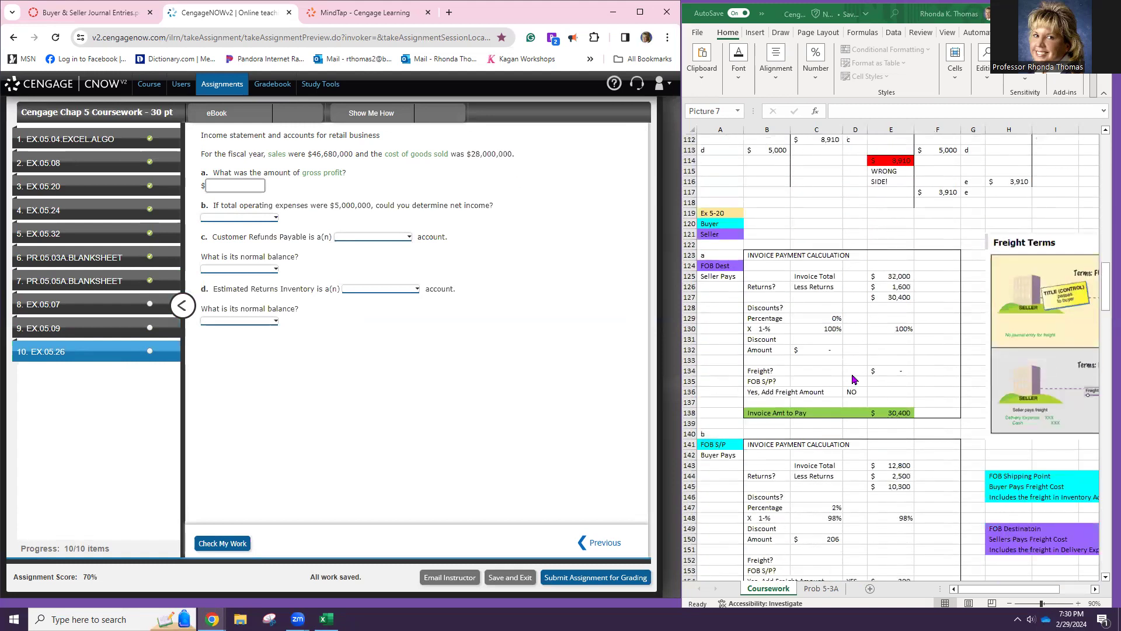
scroll(853, 378, "down", 20)
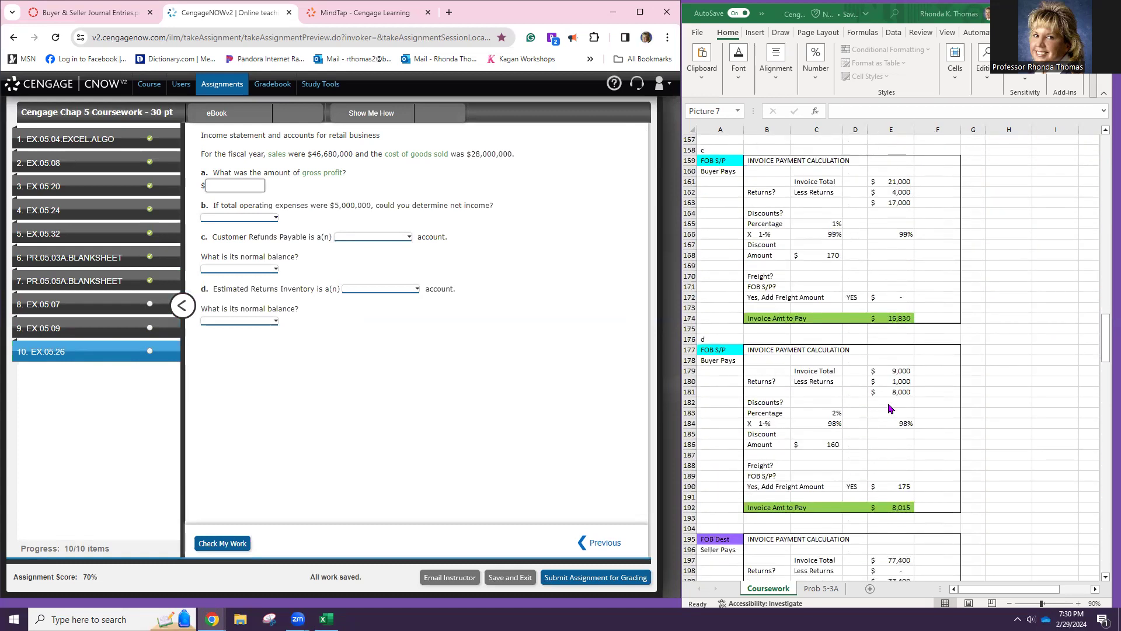
scroll(888, 407, "down", 20)
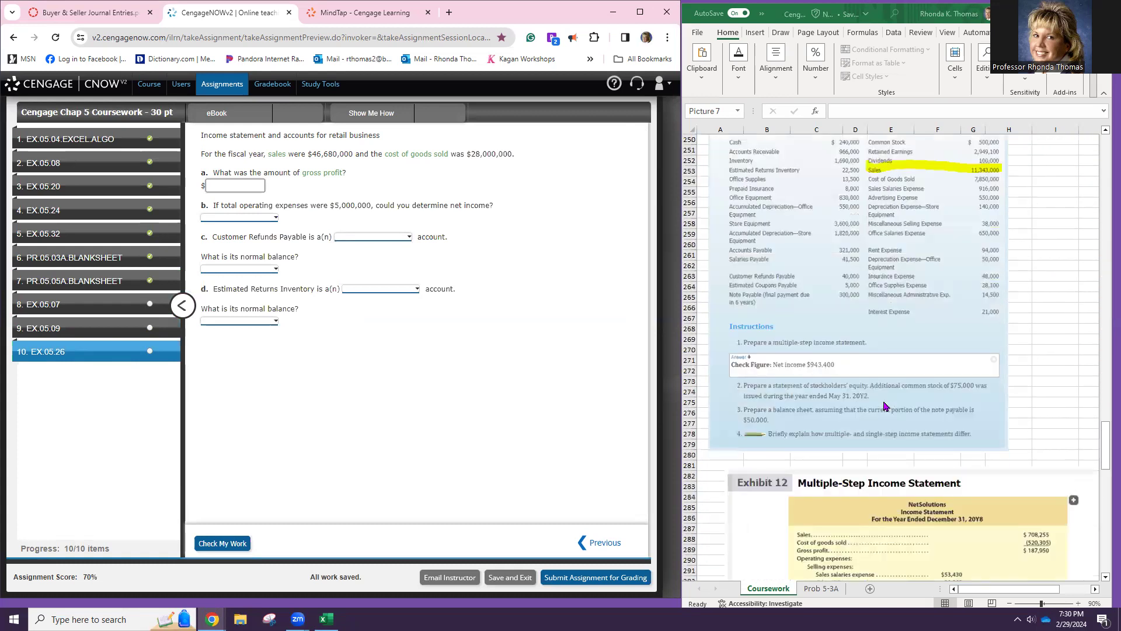
scroll(884, 404, "down", 4)
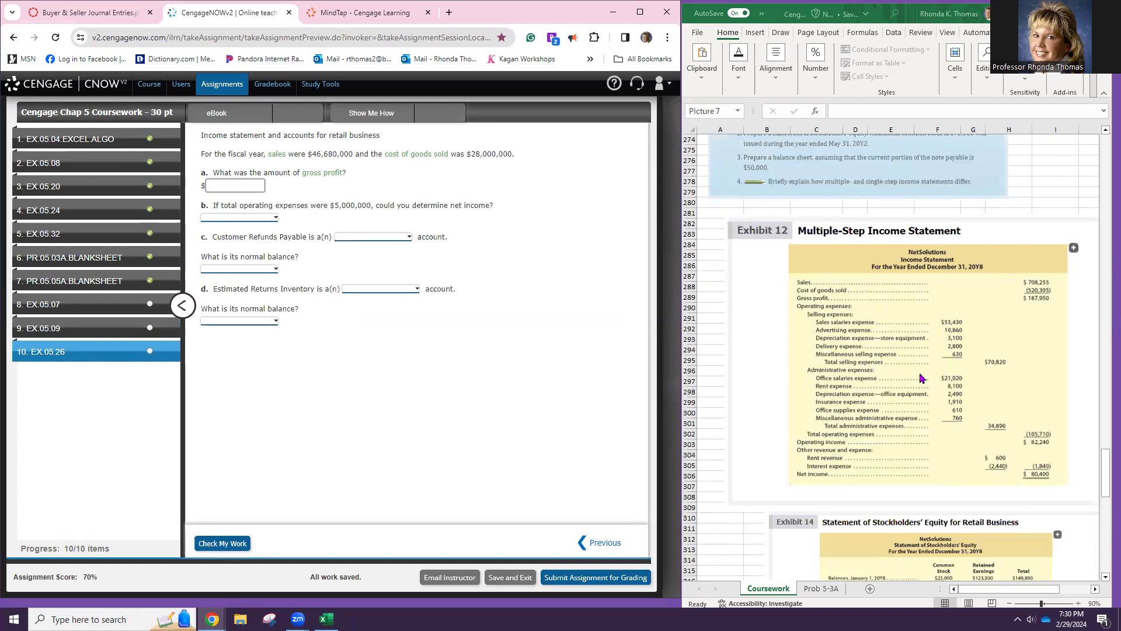